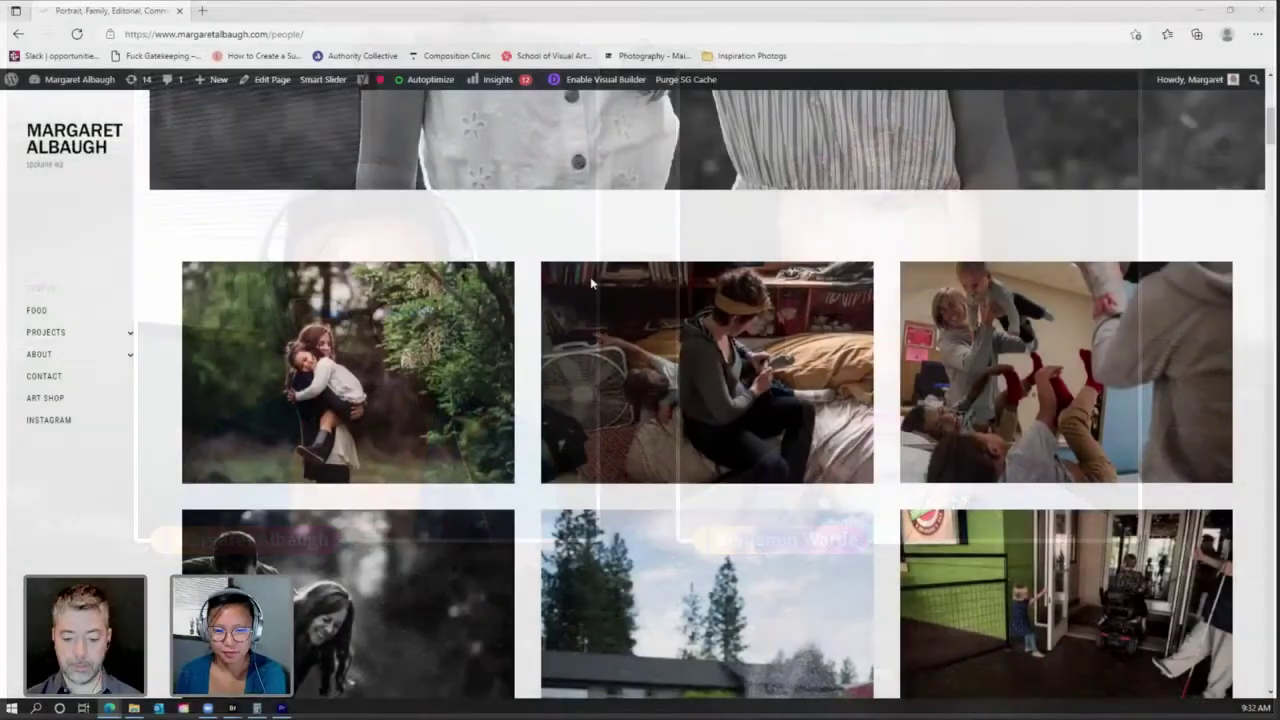
Step: Browse down the portfolio's People photo gallery in Edge, then close the browser window
scroll(590, 276, "down", 3)
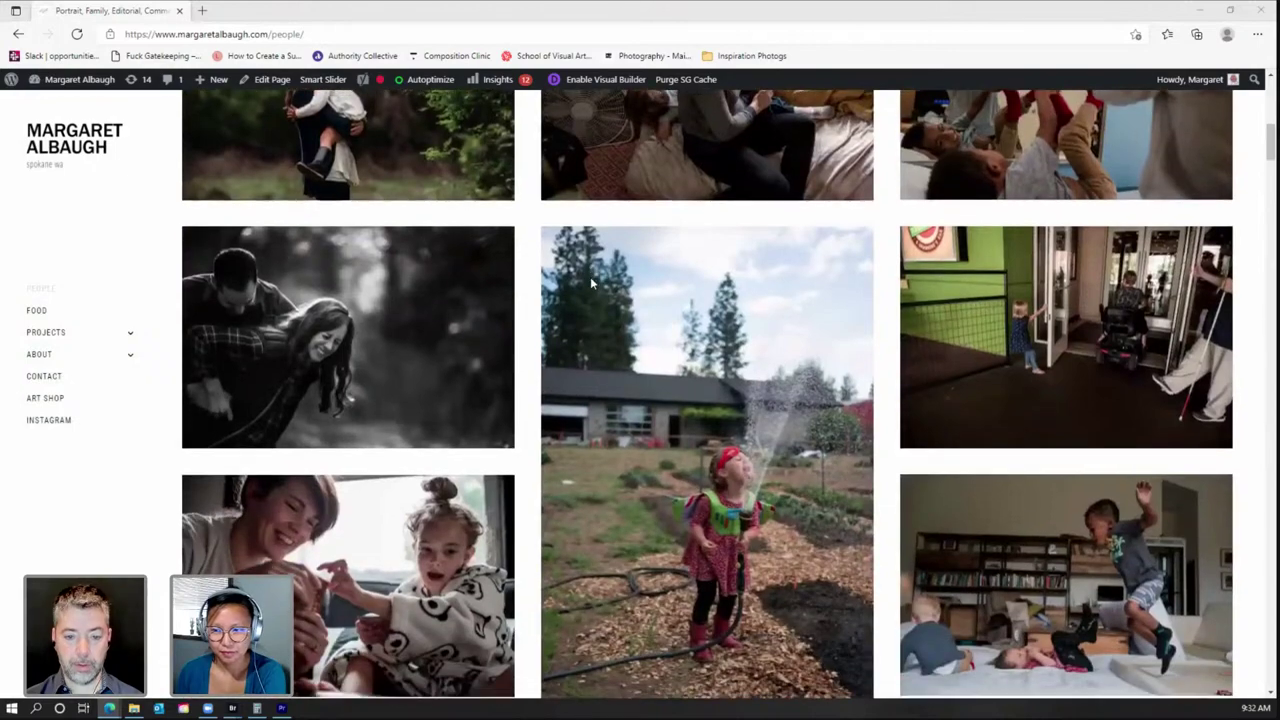
scroll(590, 284, "down", 2)
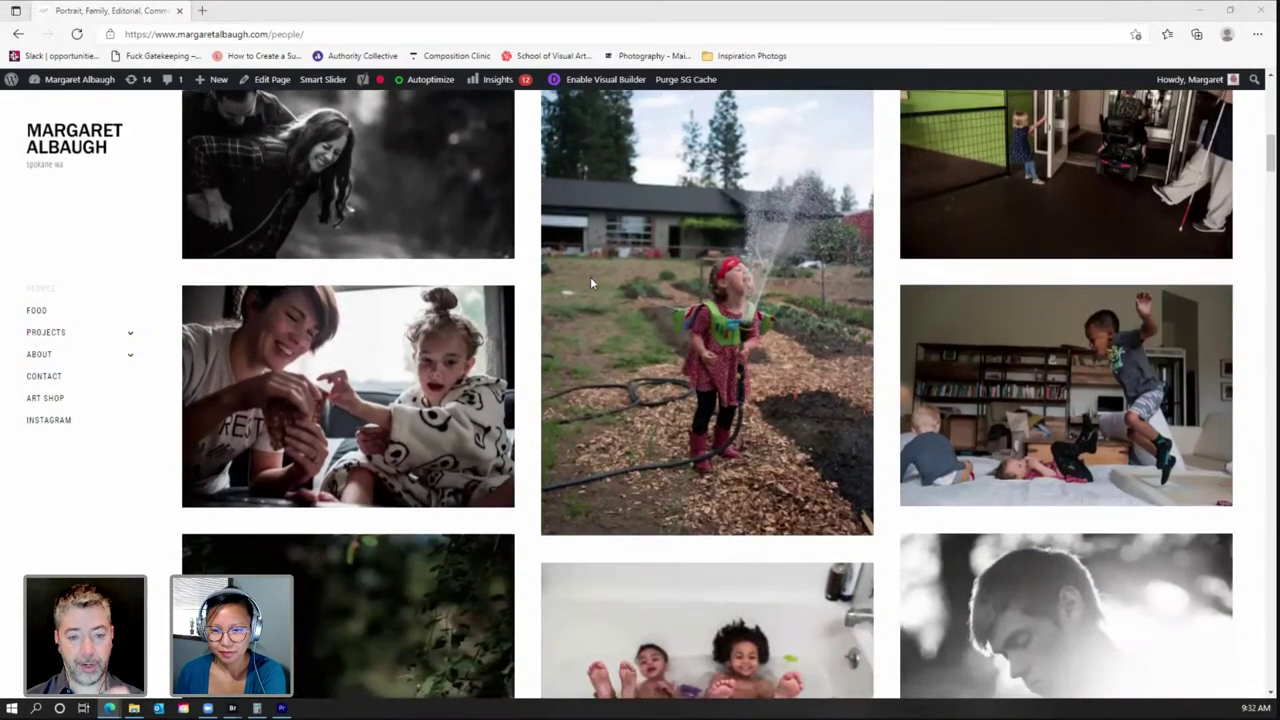
scroll(590, 284, "down", 2)
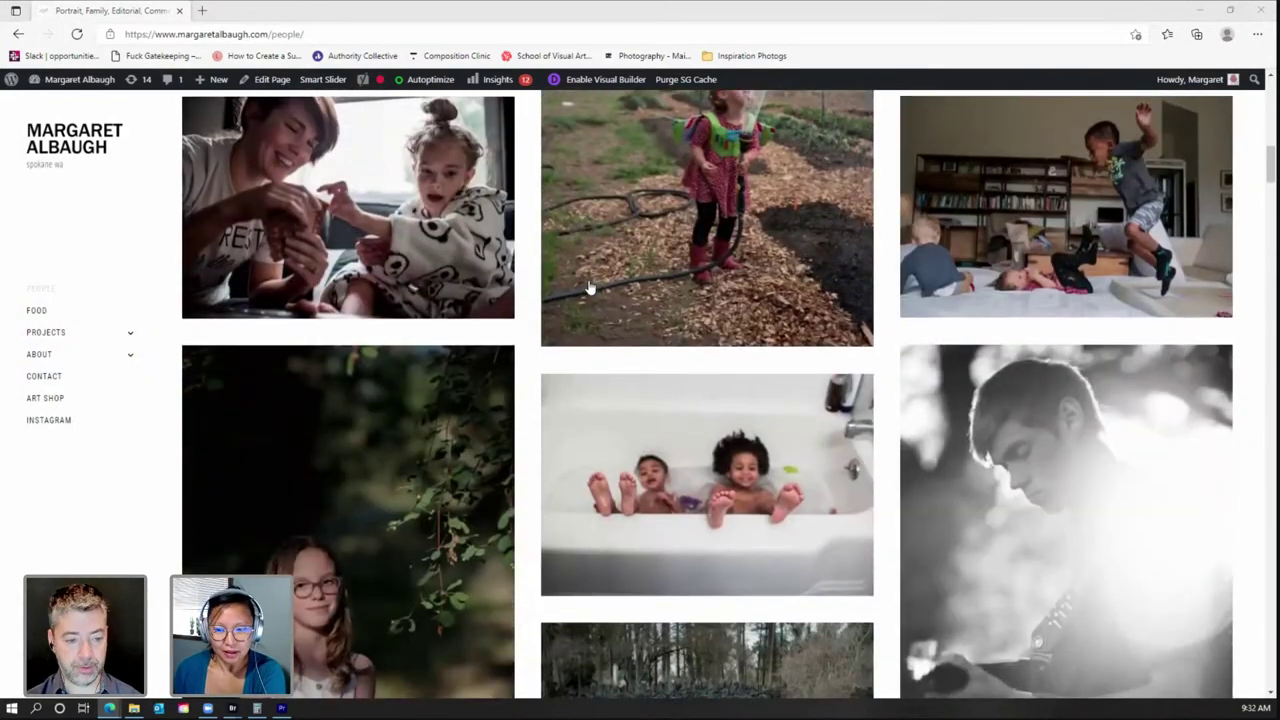
scroll(590, 287, "down", 2)
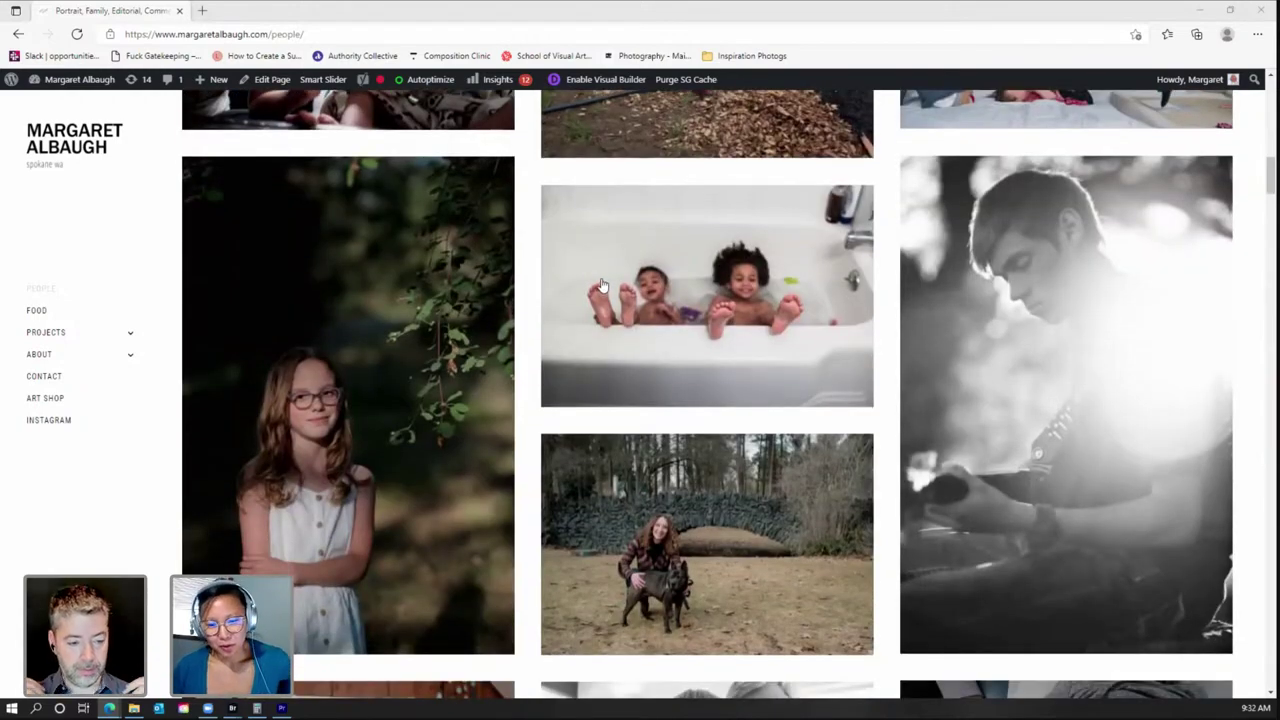
scroll(602, 287, "down", 3)
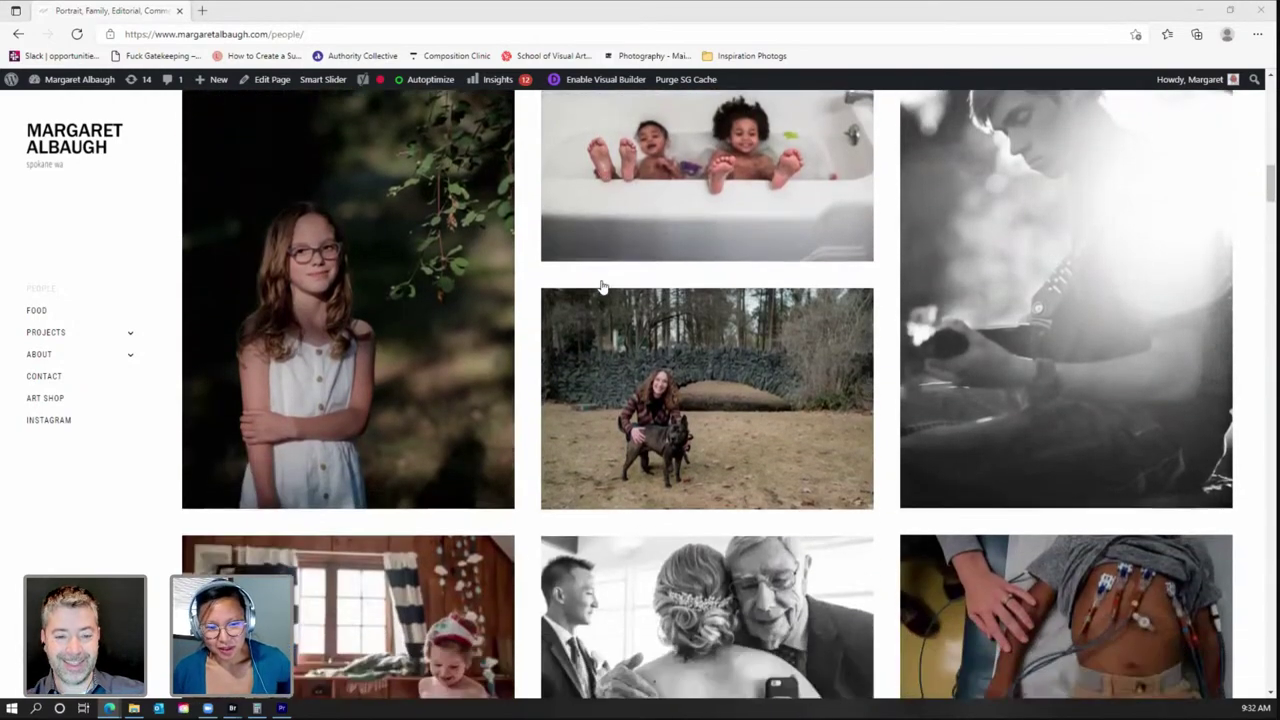
scroll(600, 298, "down", 1)
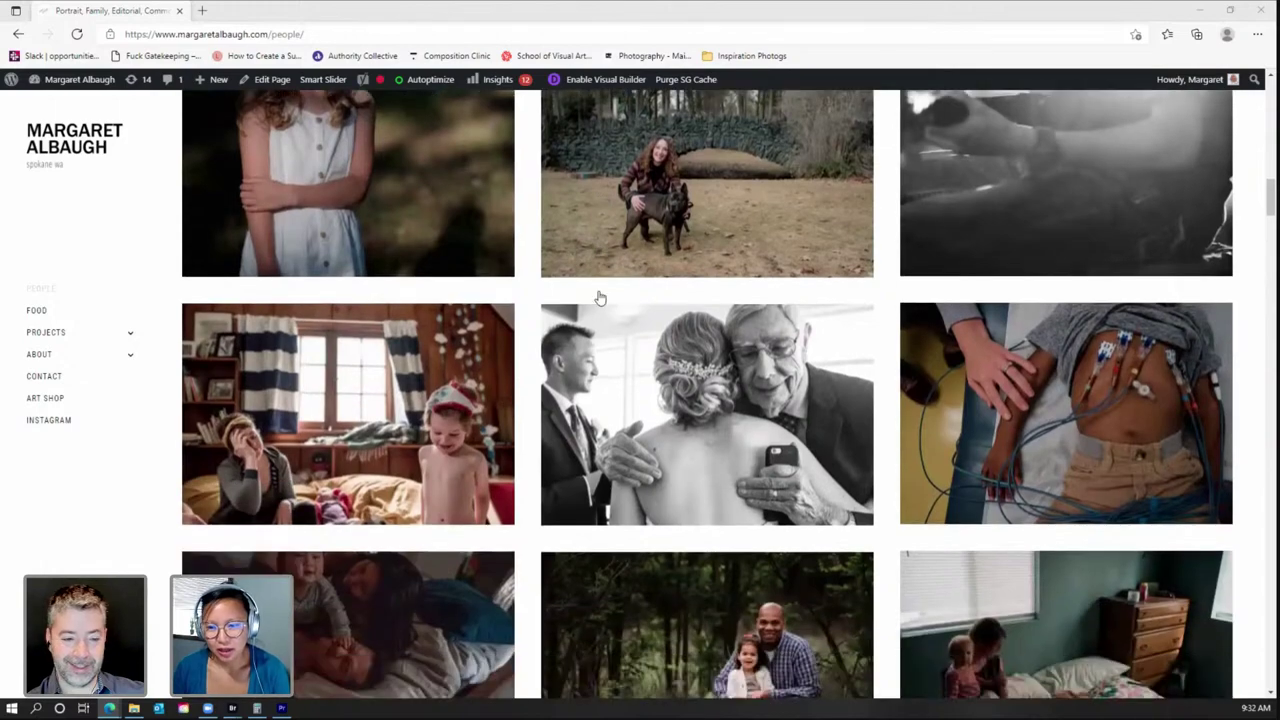
scroll(600, 298, "down", 1)
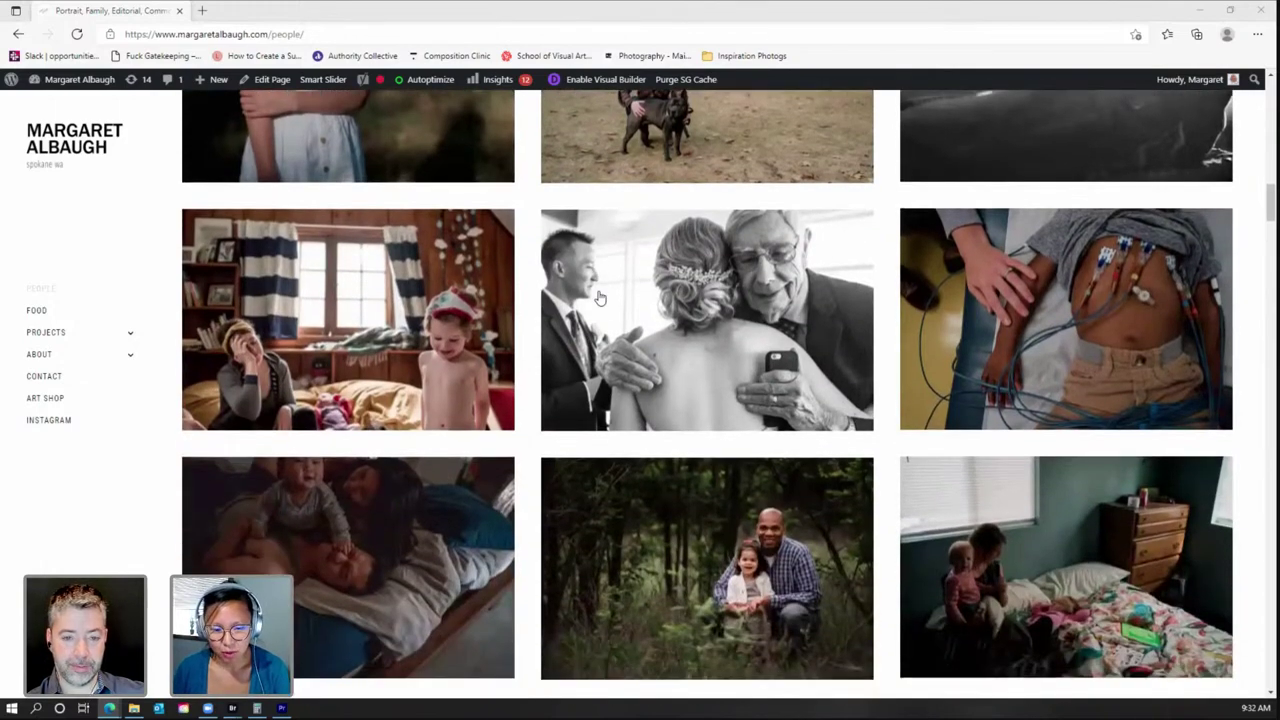
scroll(600, 298, "down", 4)
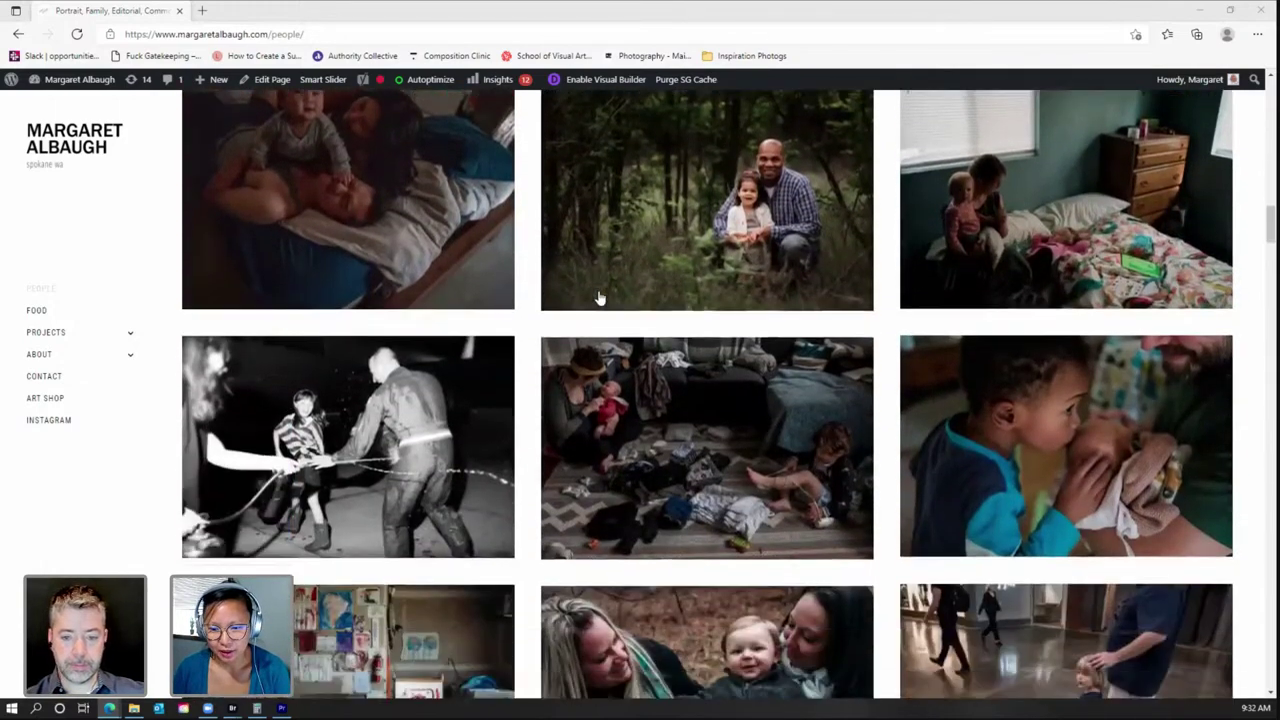
scroll(600, 298, "down", 2)
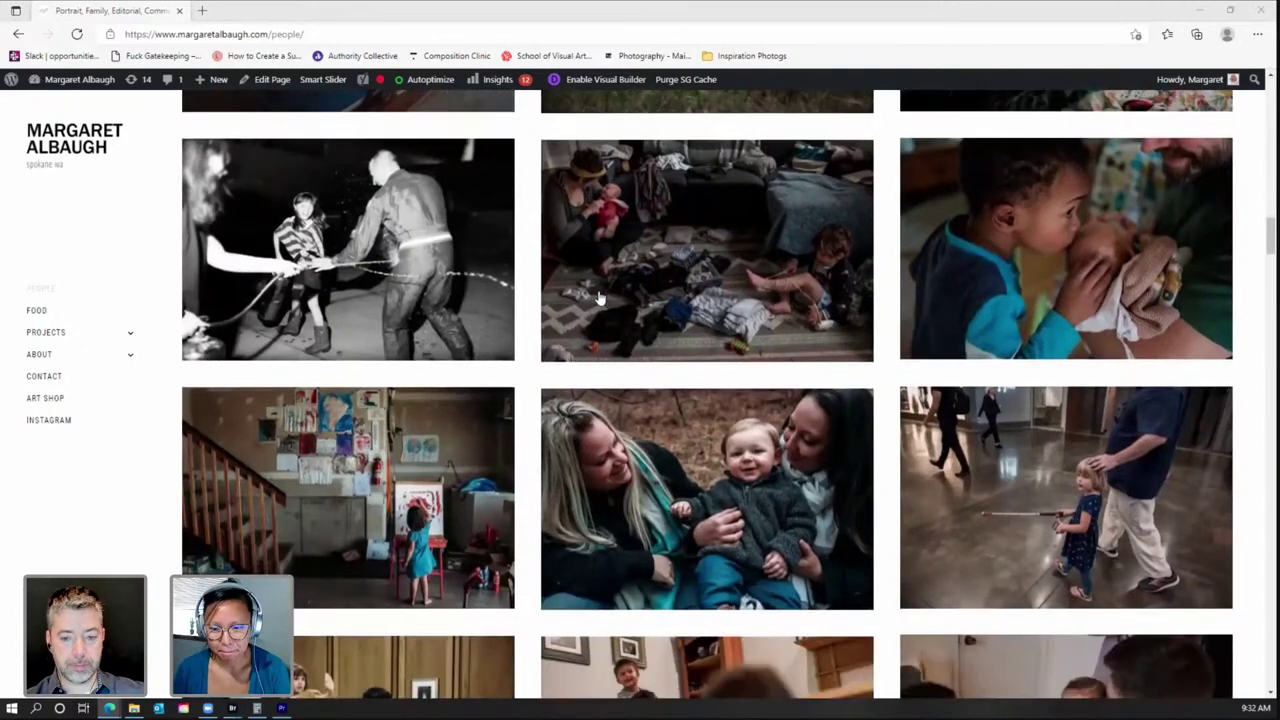
scroll(600, 298, "down", 2)
scroll(600, 298, "down", 4)
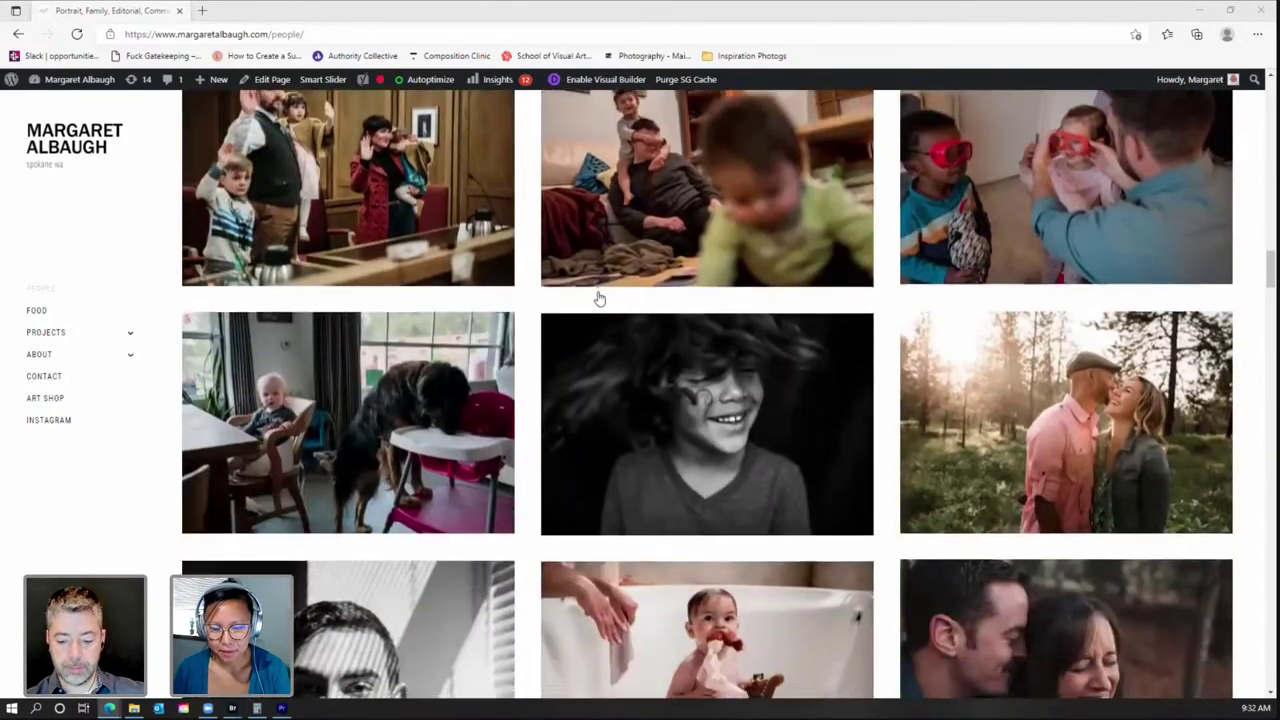
scroll(598, 298, "down", 5)
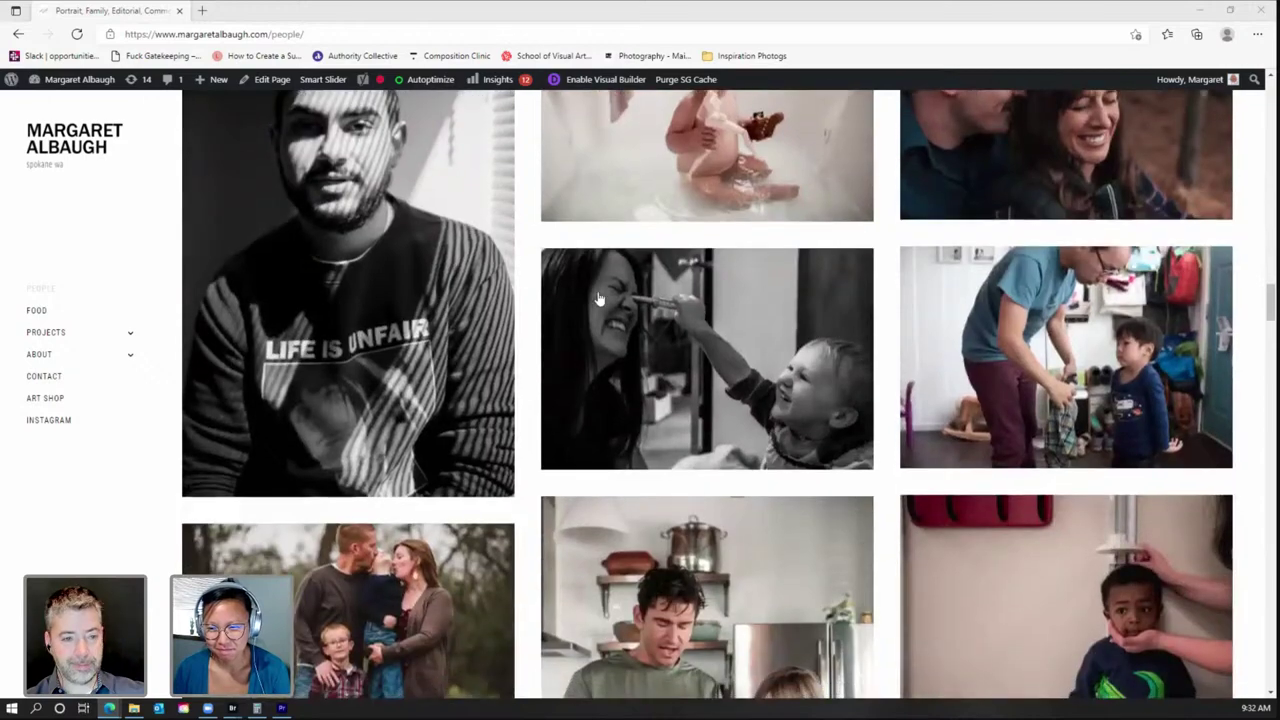
scroll(598, 298, "down", 4)
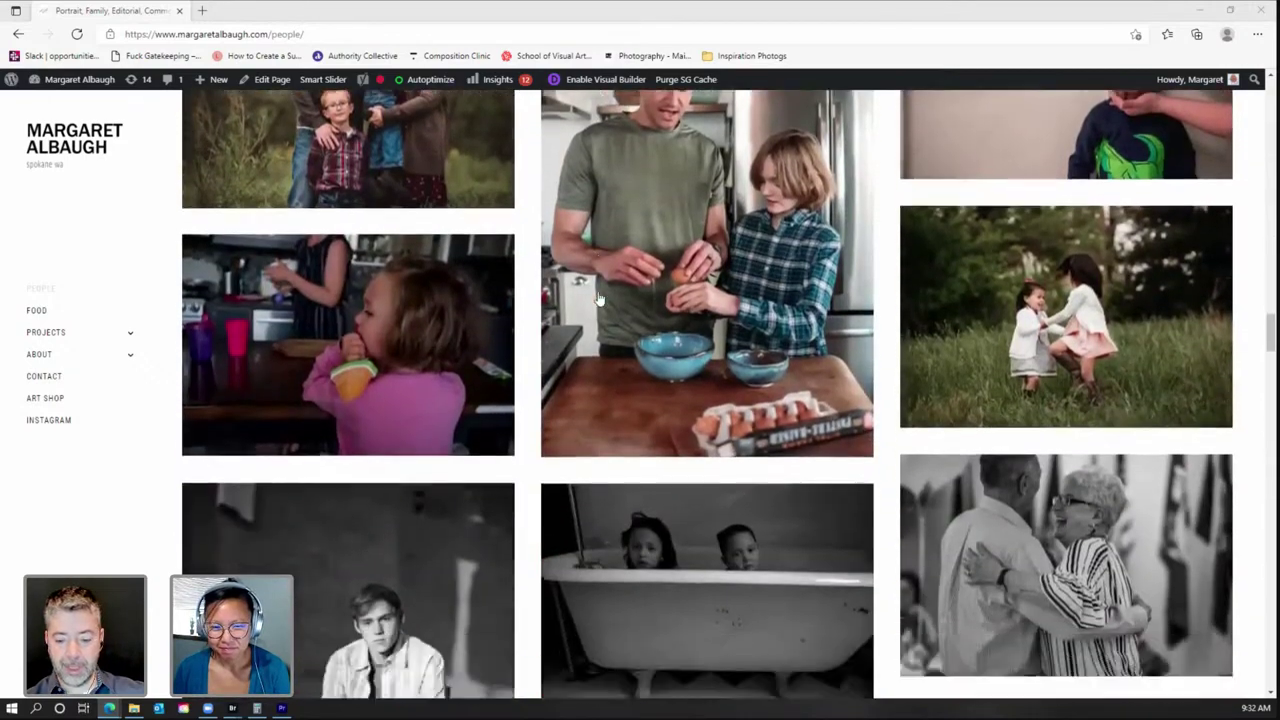
scroll(598, 298, "down", 4)
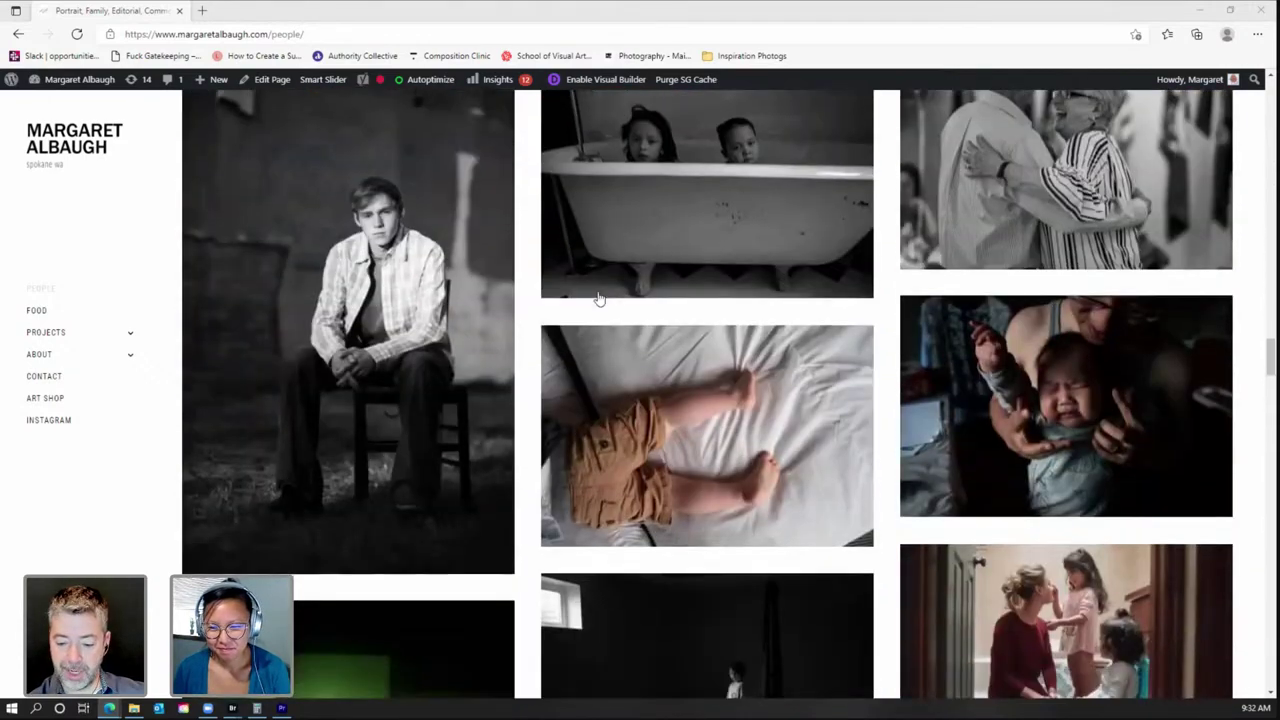
scroll(598, 298, "down", 4)
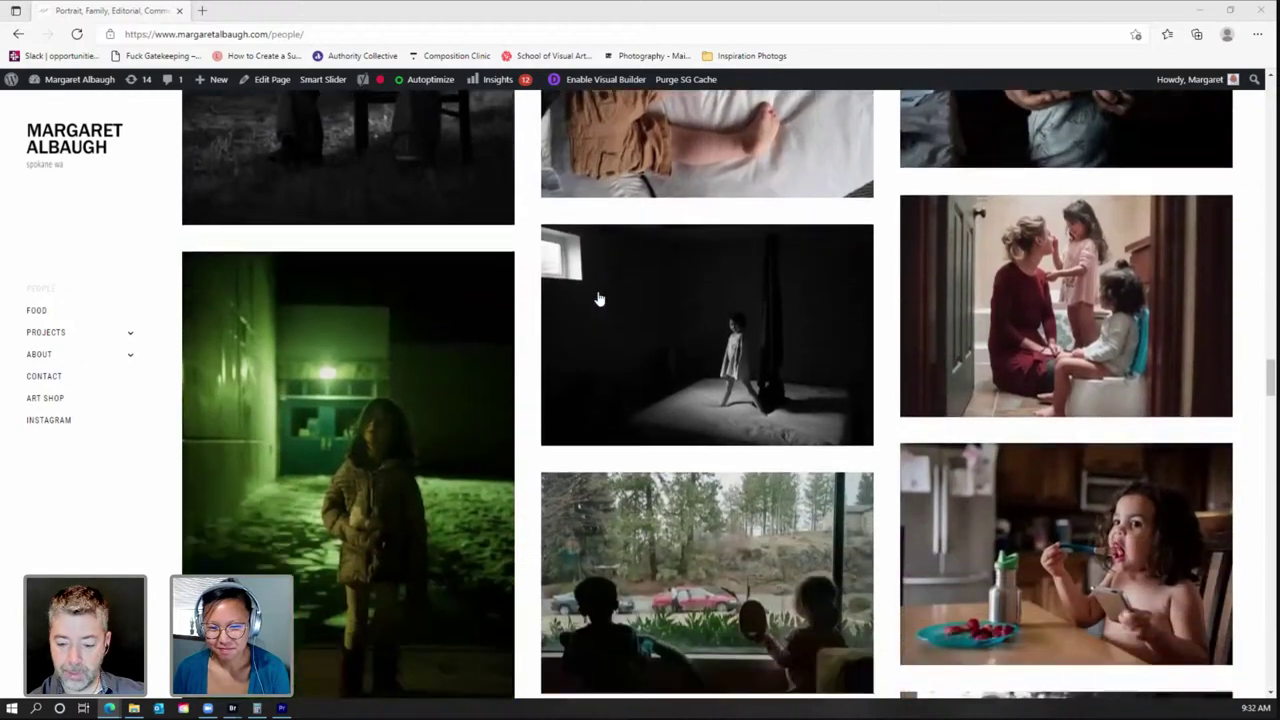
scroll(598, 298, "down", 3)
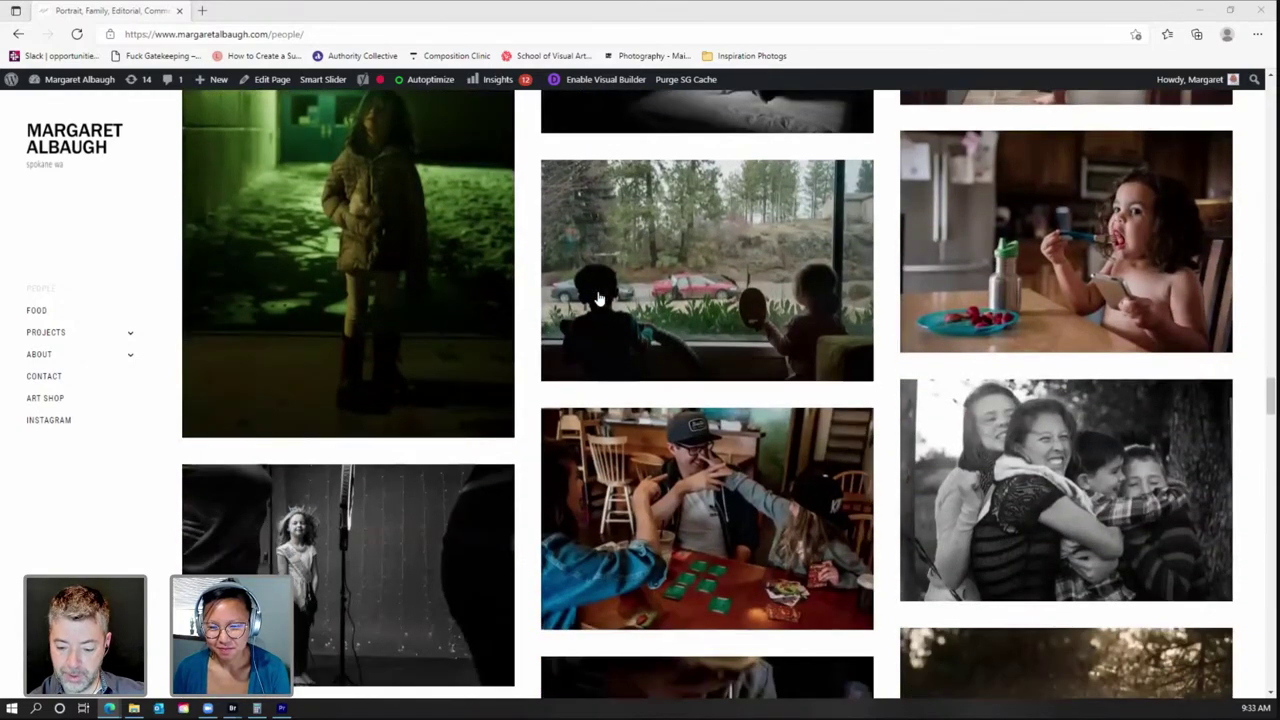
scroll(598, 298, "down", 4)
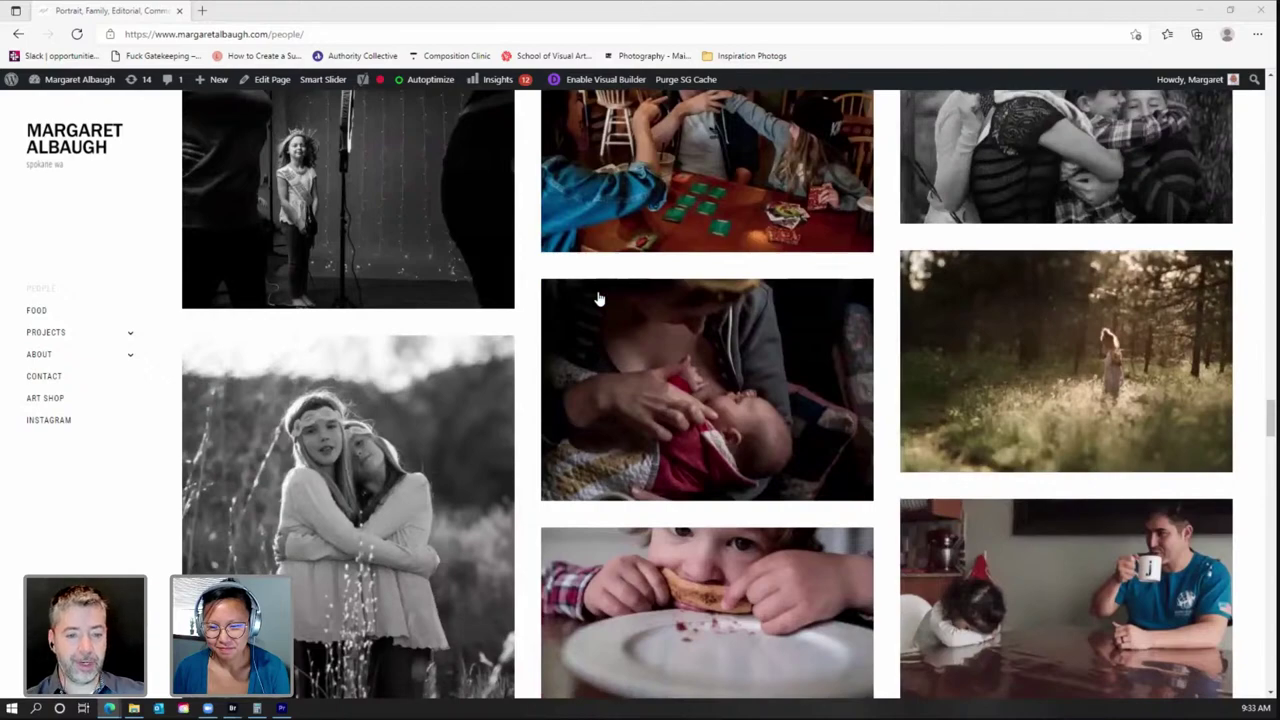
scroll(598, 298, "down", 5)
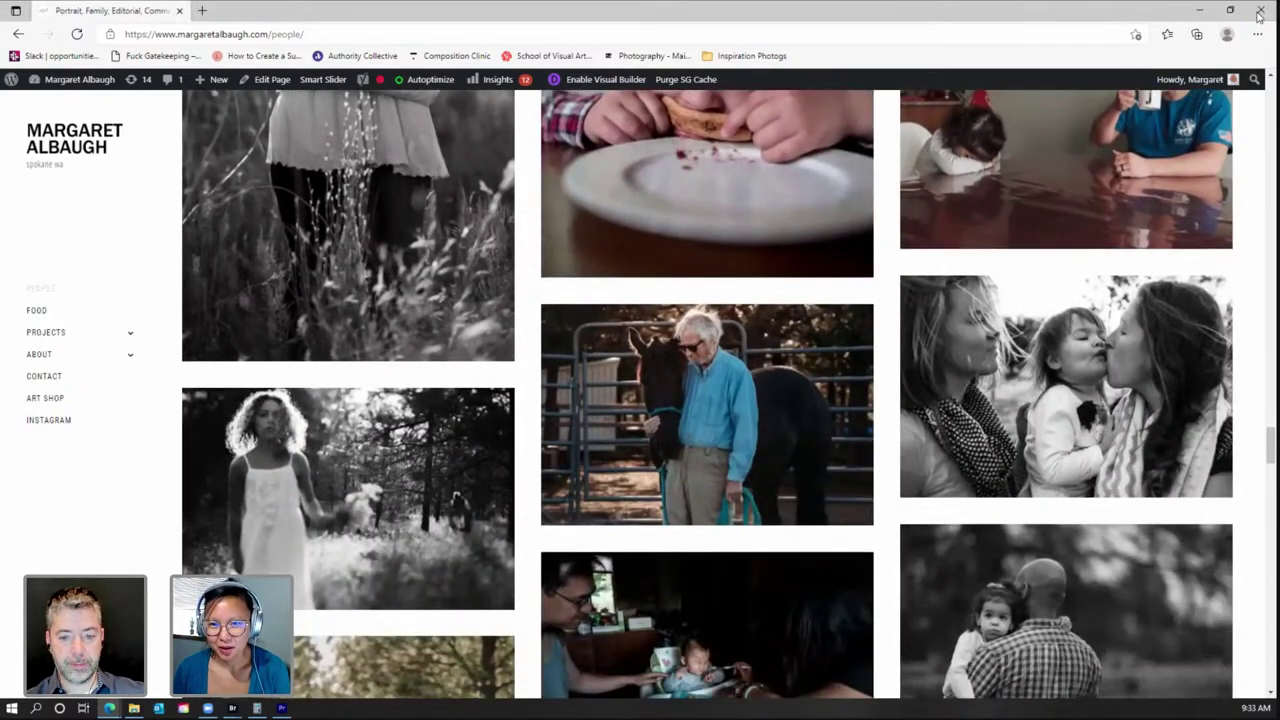
left_click(1258, 11)
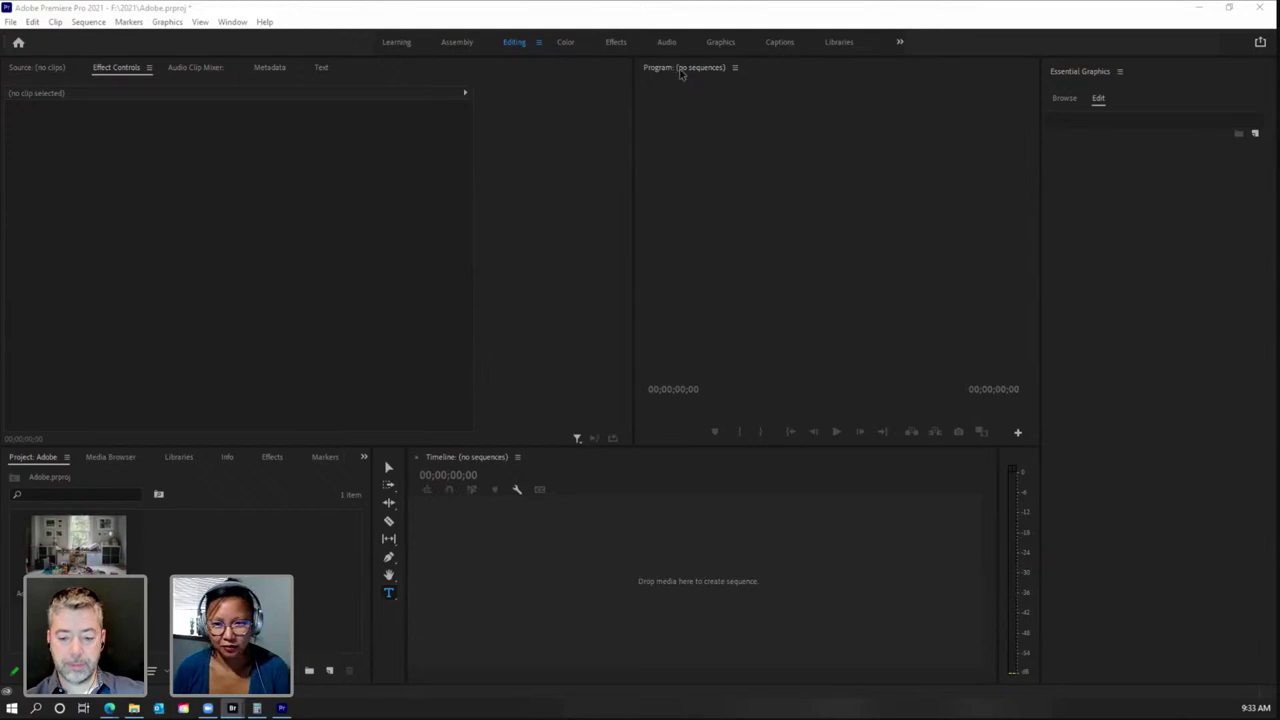
Step: Scroll Bridge's JPG - video thumbnail grid, then minimize Bridge and restore it from the taskbar
scroll(950, 164, "down", 6)
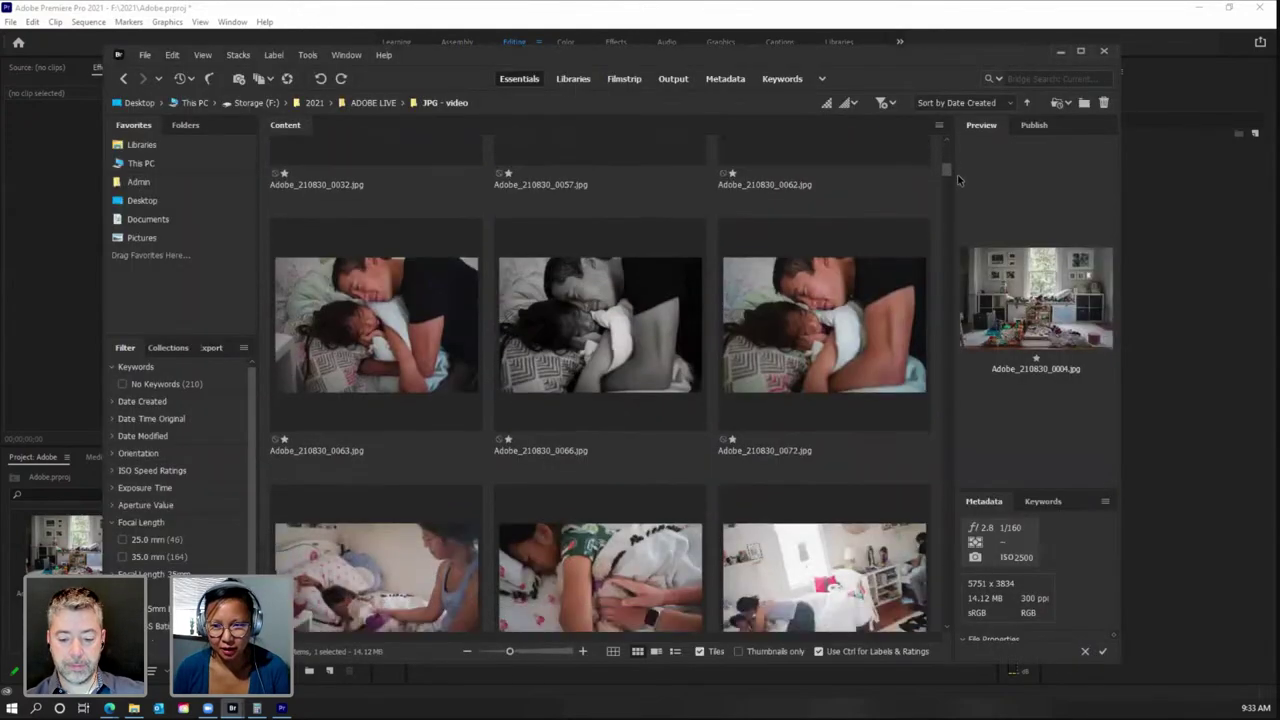
left_click_drag(957, 174, 958, 184)
left_click_drag(960, 195, 950, 297)
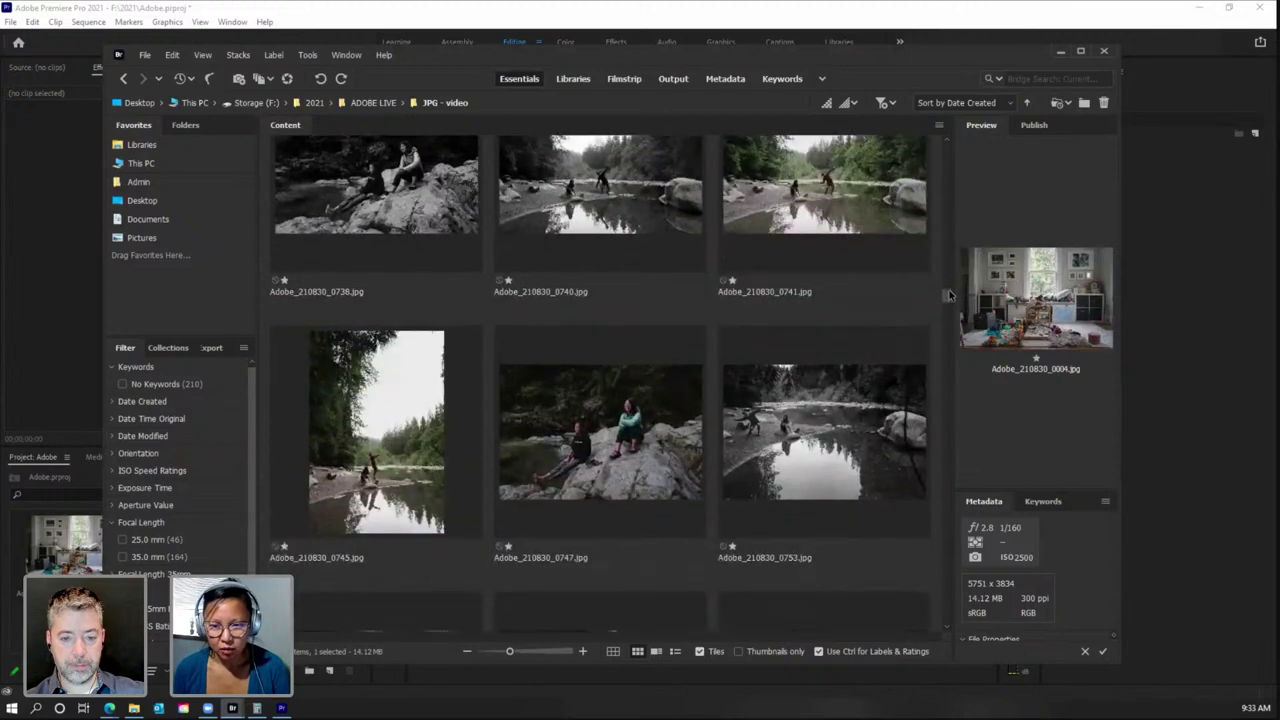
left_click(1057, 55)
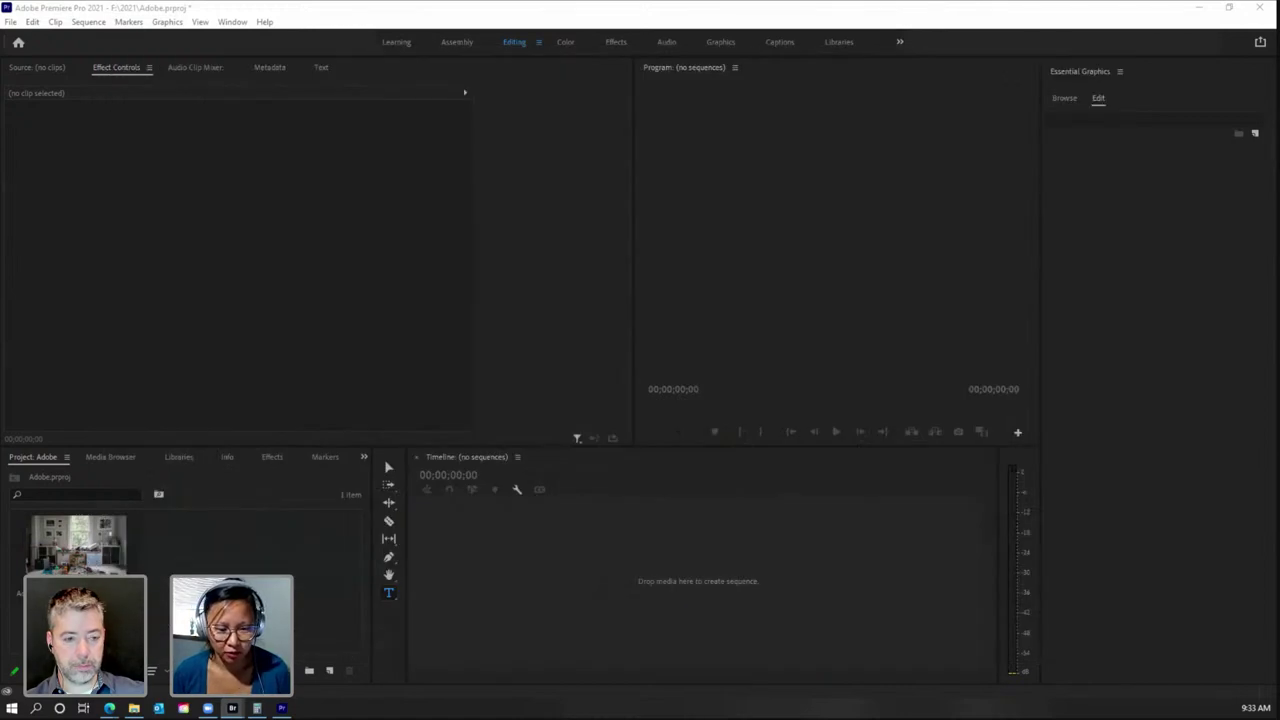
mouse_move(233, 711)
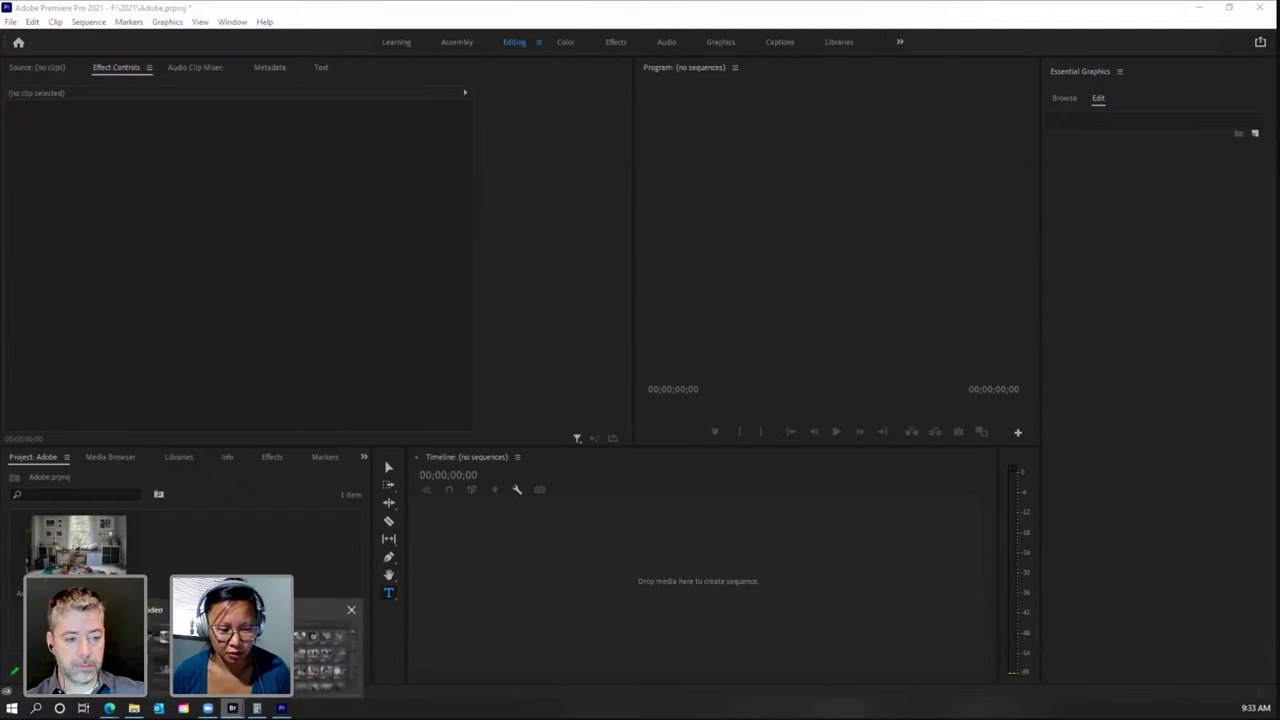
left_click(233, 708)
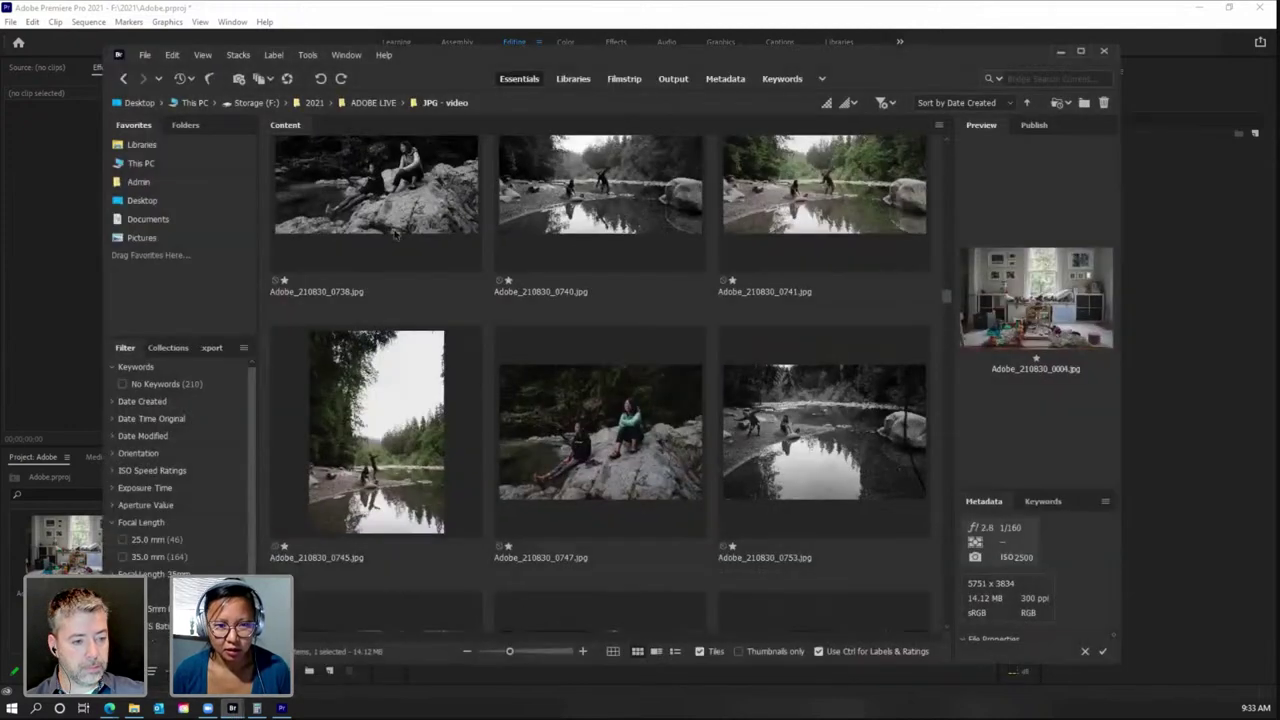
Step: Select all photos in the JPG - video folder and drag them into Premiere's Project panel
left_click(397, 228)
key("ctrl+a")
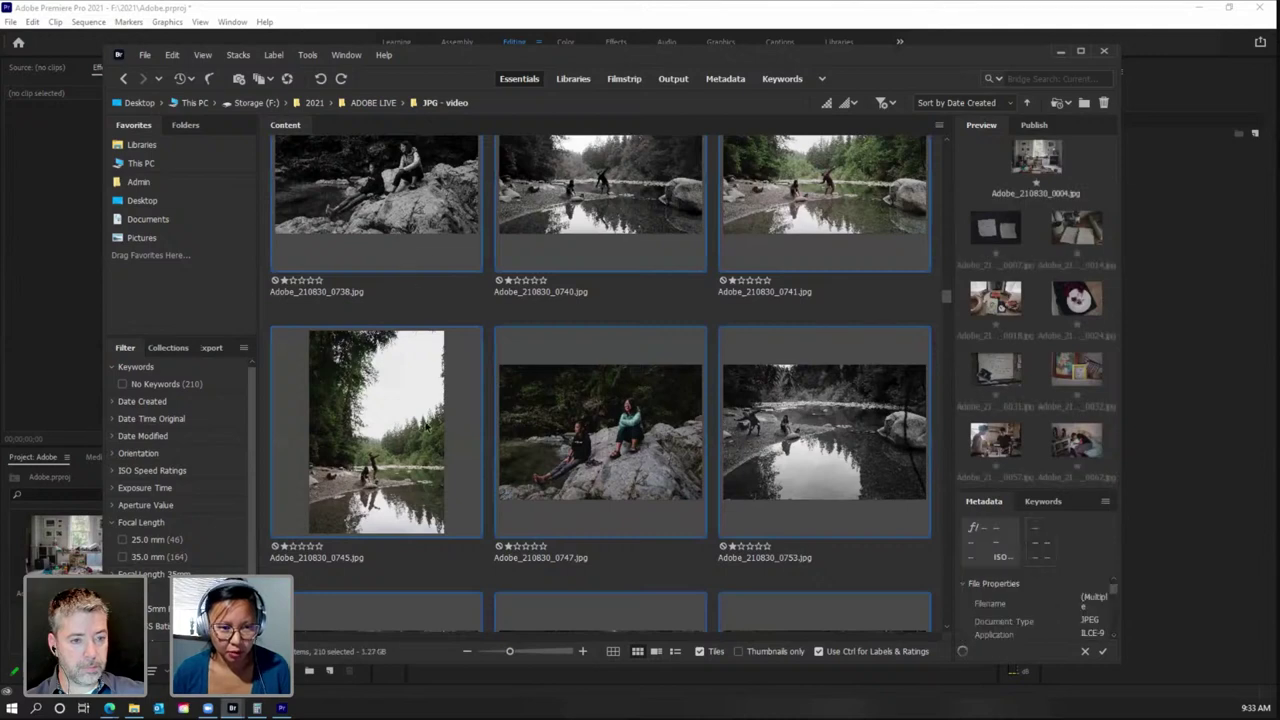
left_click_drag(413, 457, 65, 560)
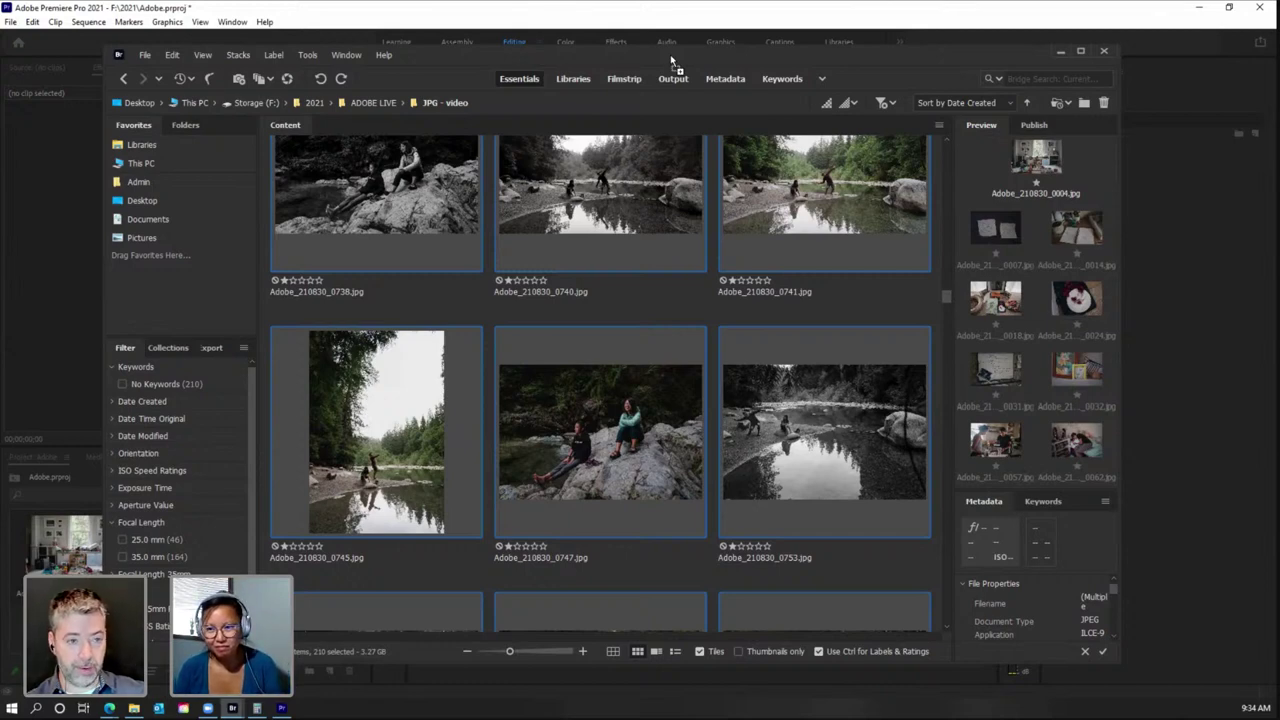
Step: Nudge the Bridge window, select only Adobe_210830_0745.jpg, and switch back to Premiere Pro
left_click_drag(670, 54, 692, 56)
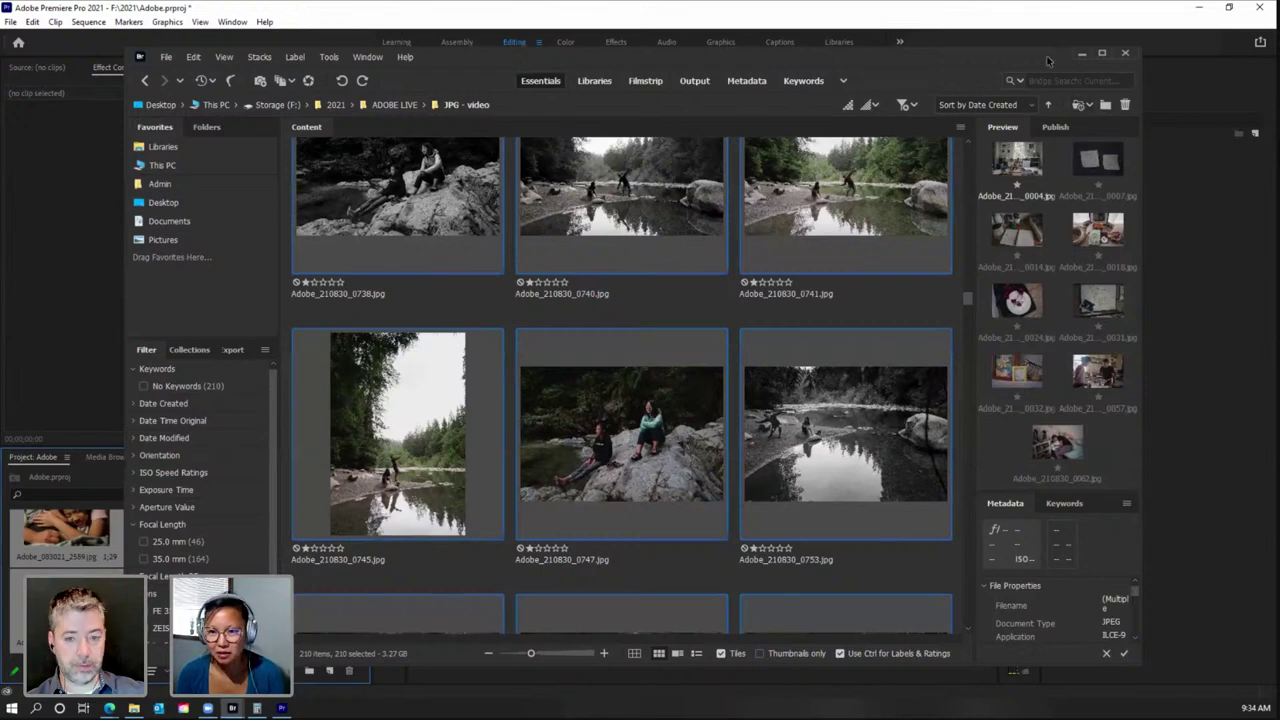
left_click_drag(1048, 61, 1047, 83)
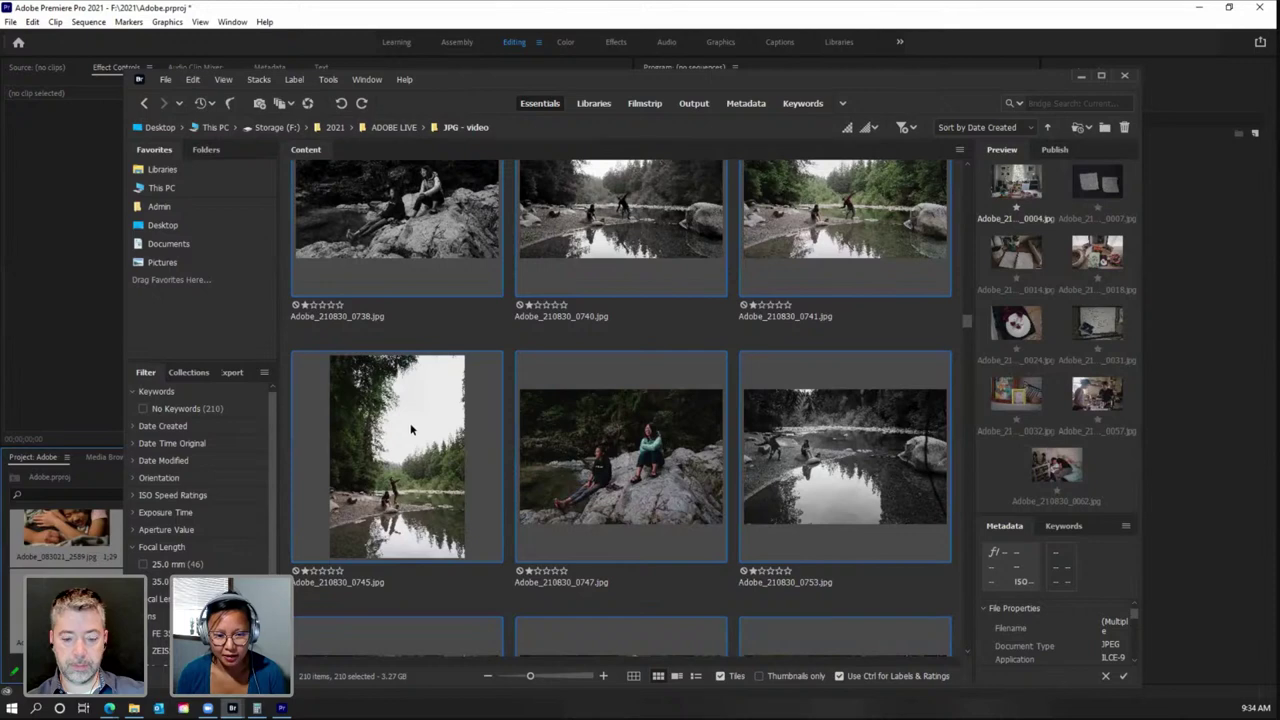
left_click(418, 458)
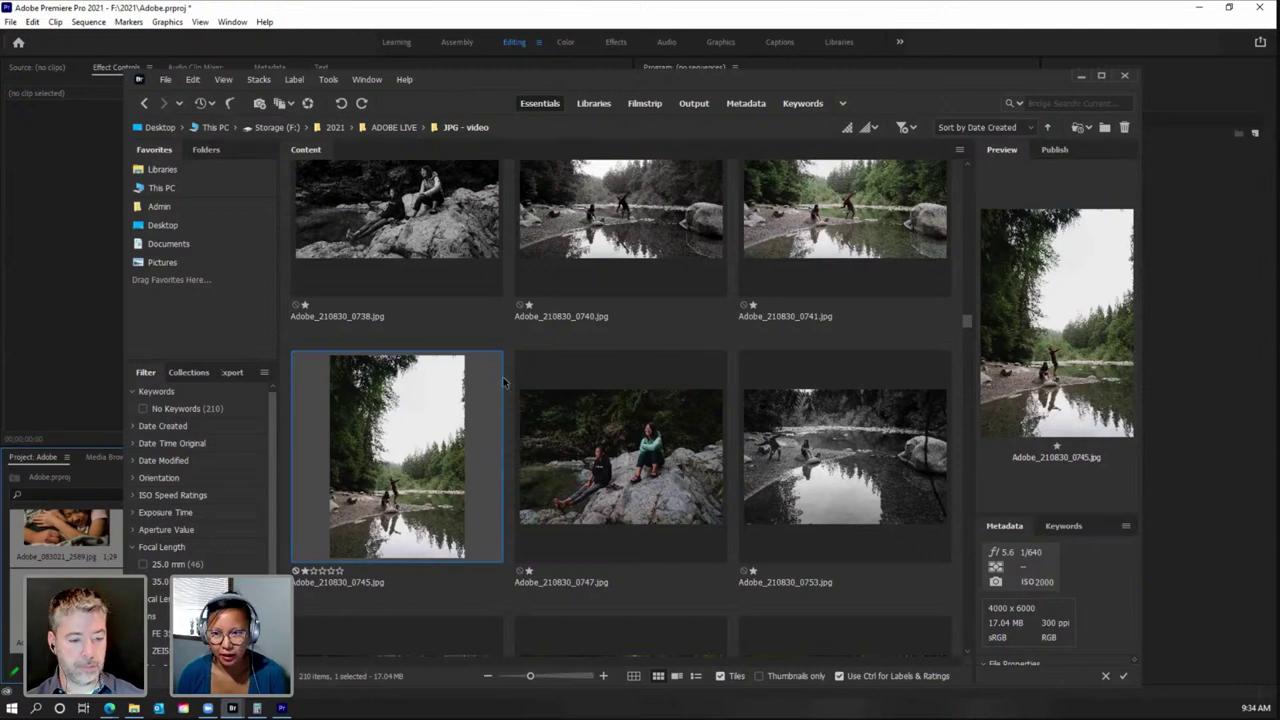
key("alt+Tab")
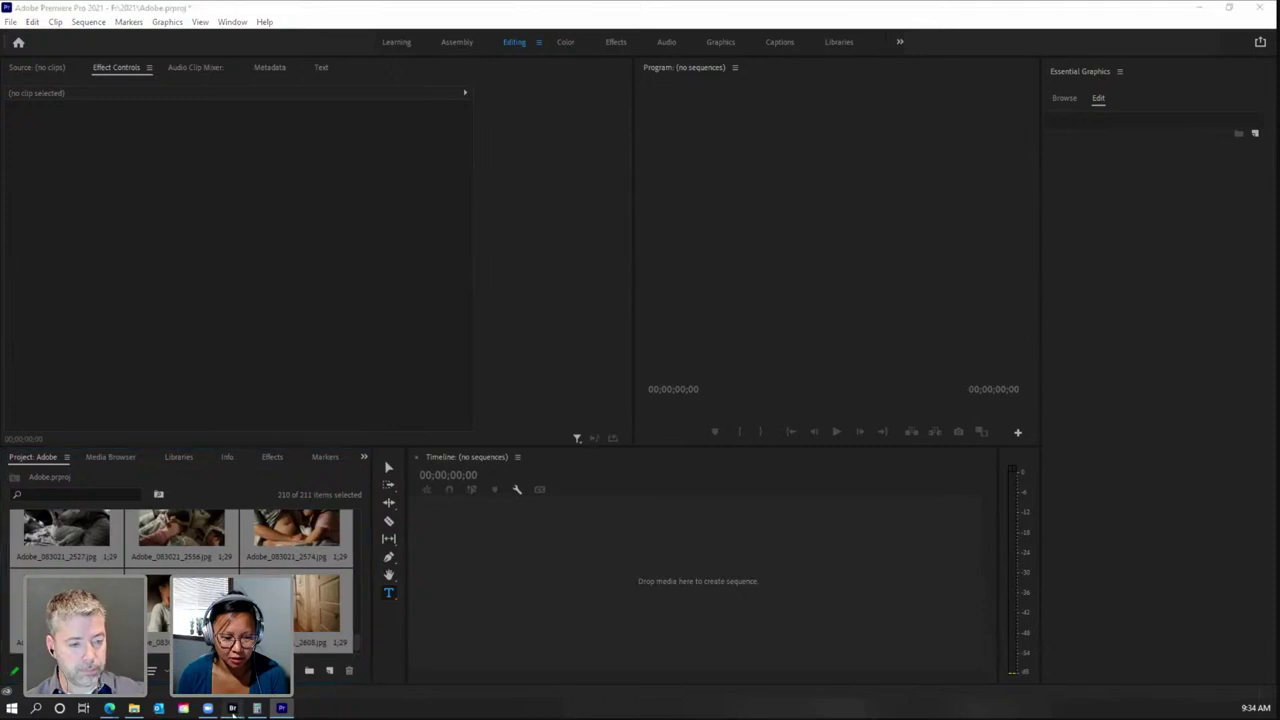
Step: Bring Bridge forward, reposition it, minimize it, and scroll Premiere's Project thumbnails to the top
left_click(233, 706)
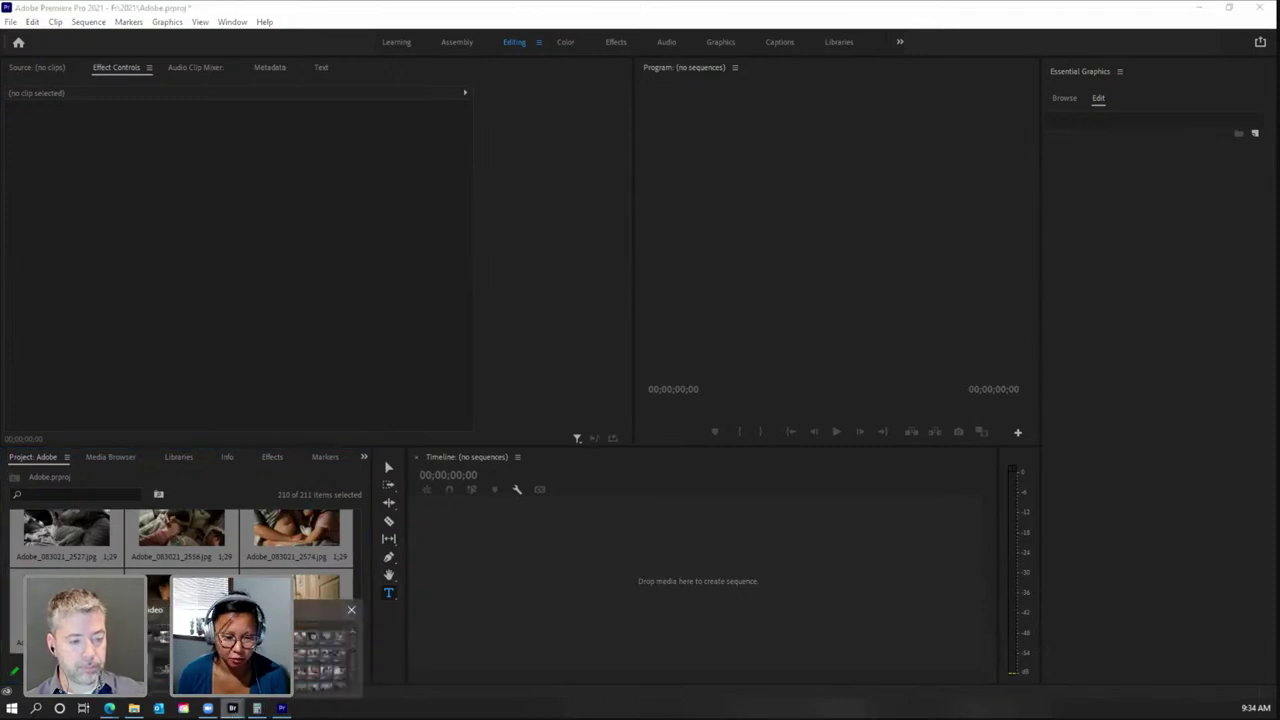
left_click(323, 650)
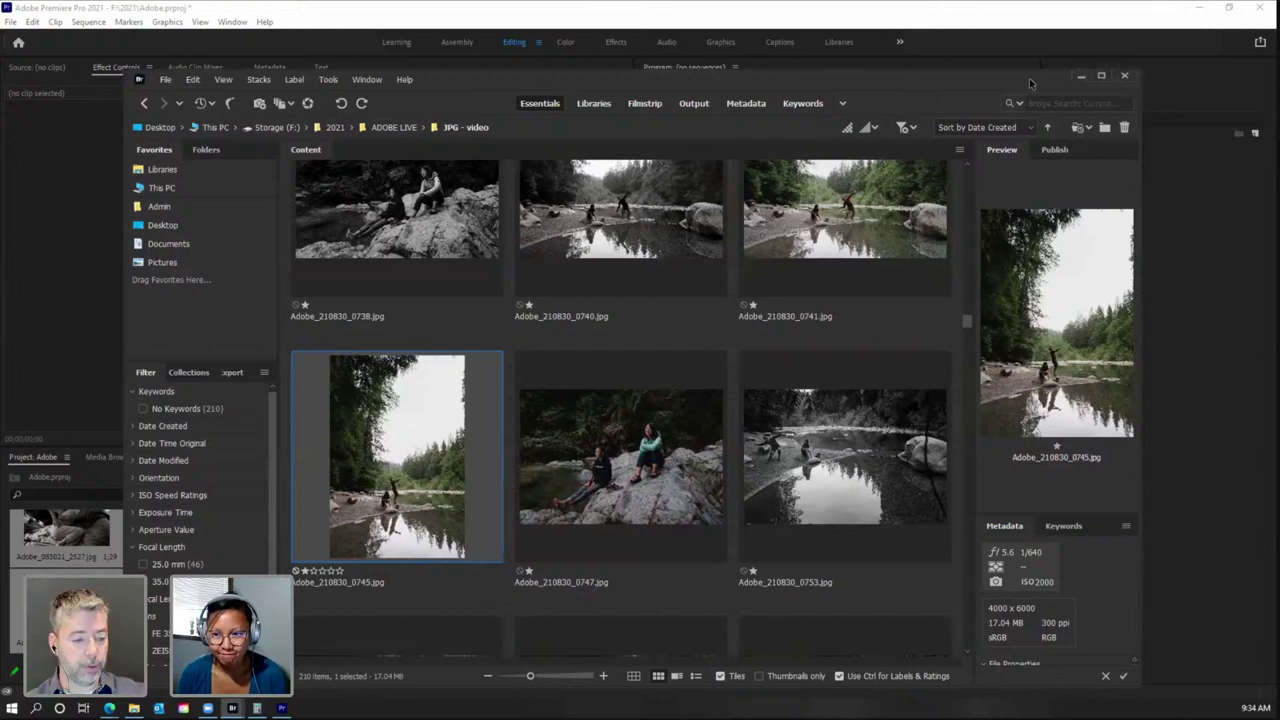
left_click_drag(1019, 80, 966, 61)
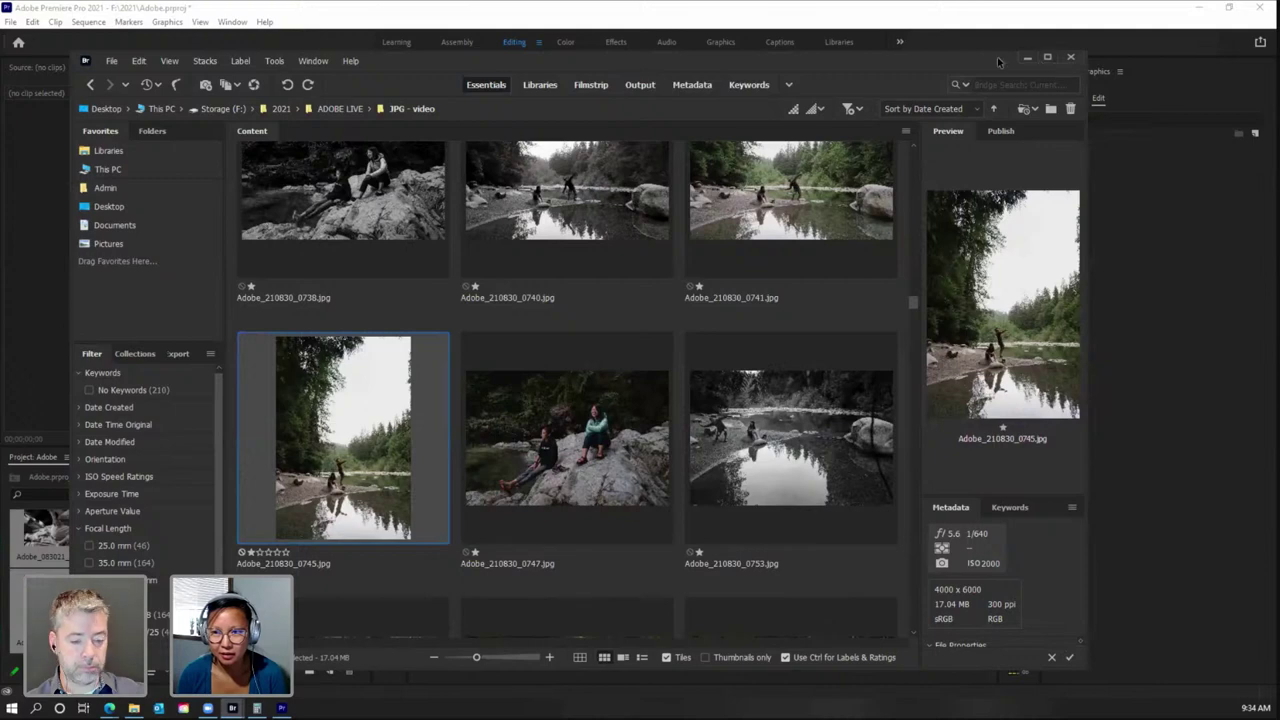
left_click(1027, 57)
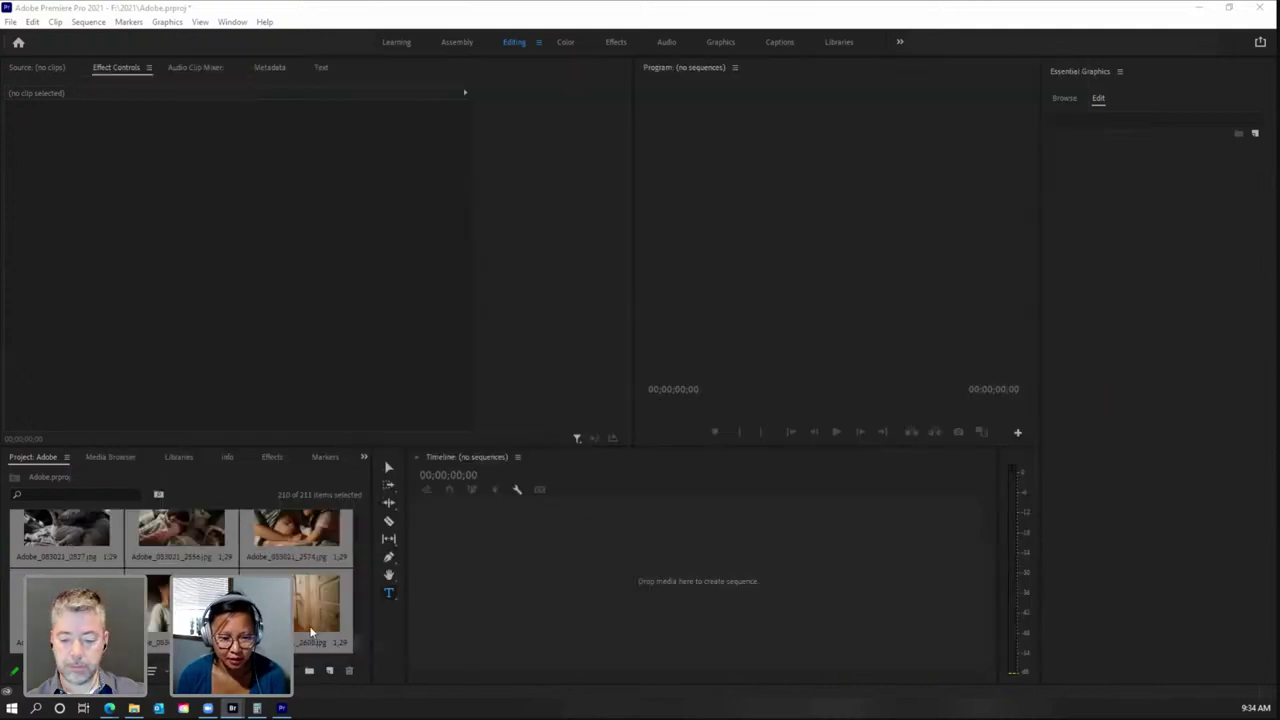
left_click_drag(354, 642, 355, 518)
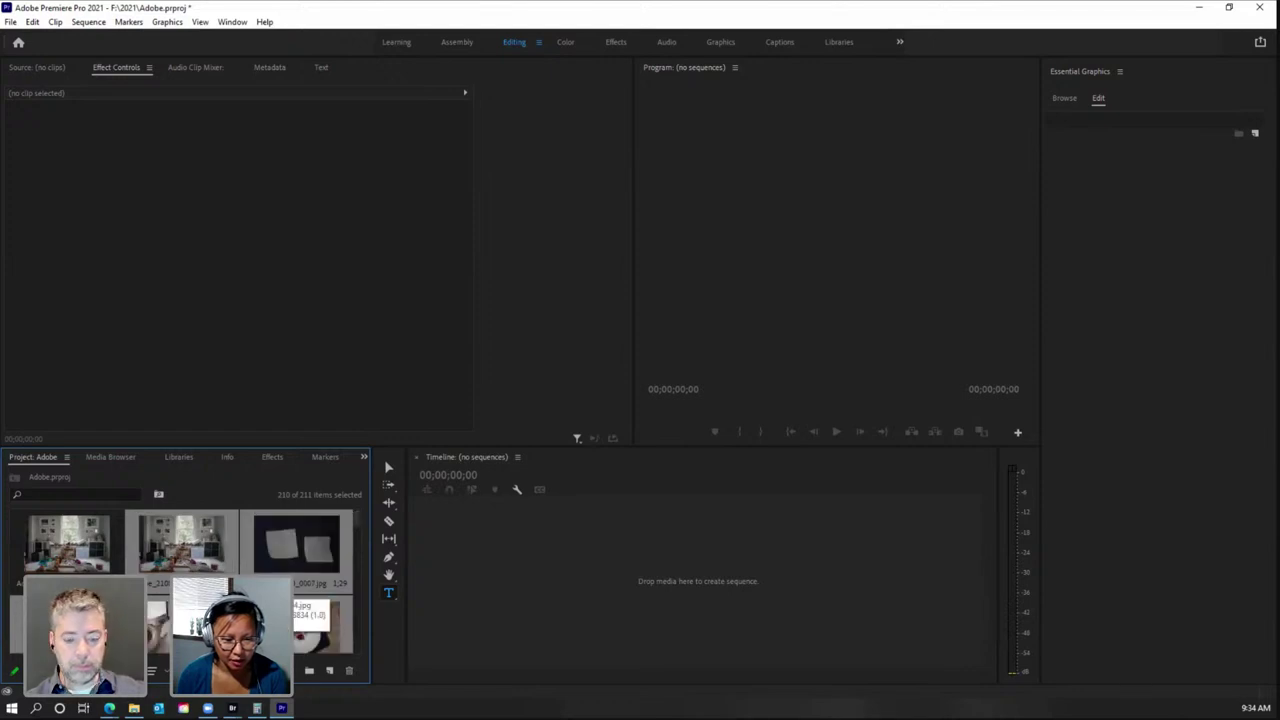
Step: Set the selected stills' Speed/Duration to 200 so each lasts two seconds
right_click(210, 563)
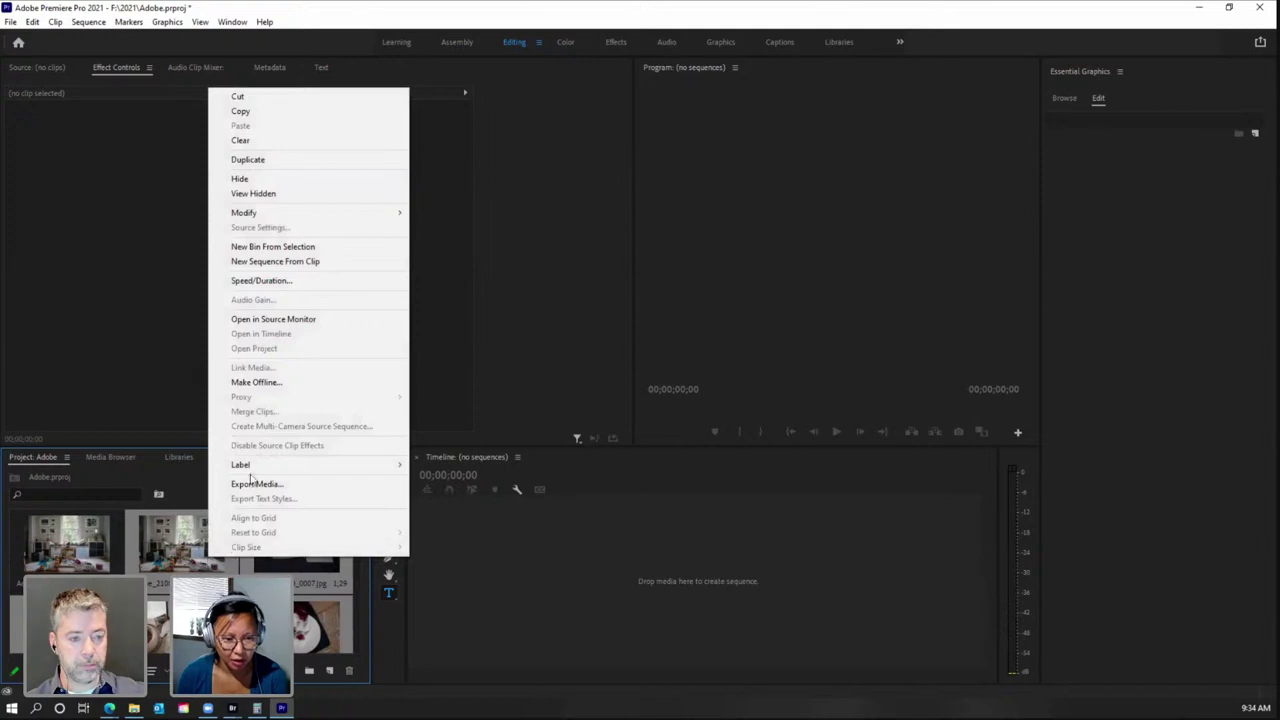
mouse_move(245, 465)
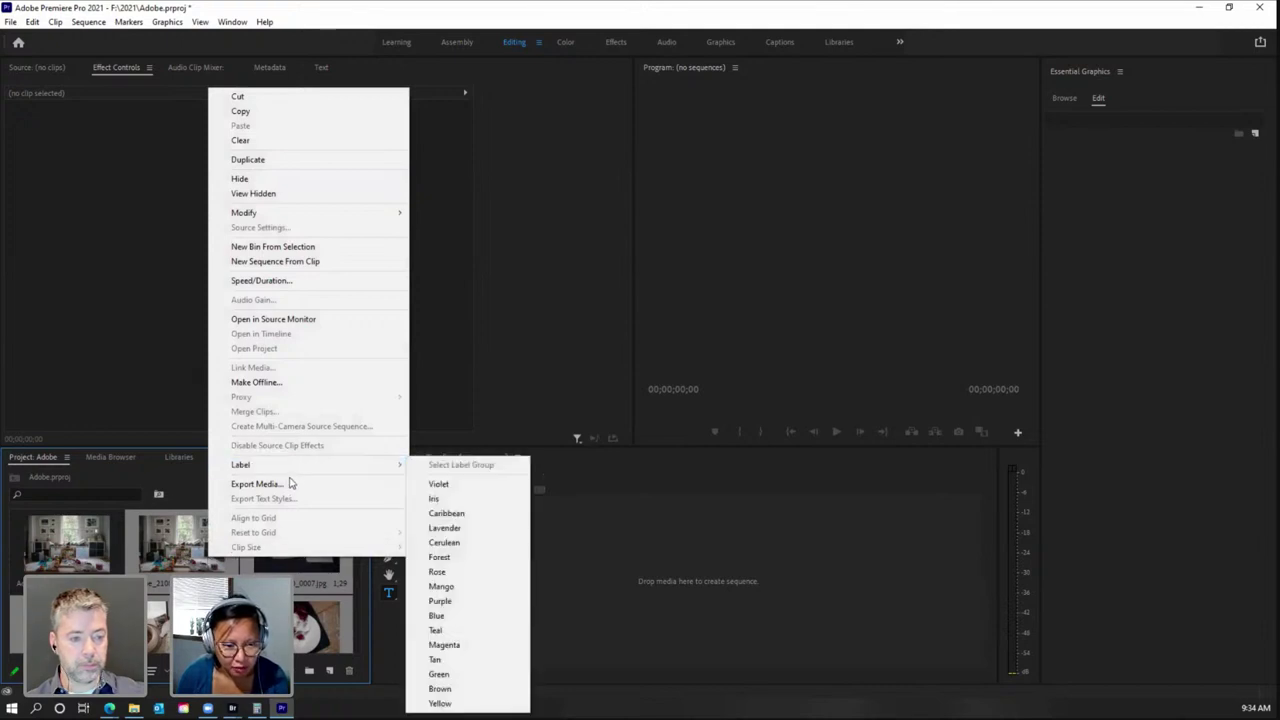
left_click(308, 287)
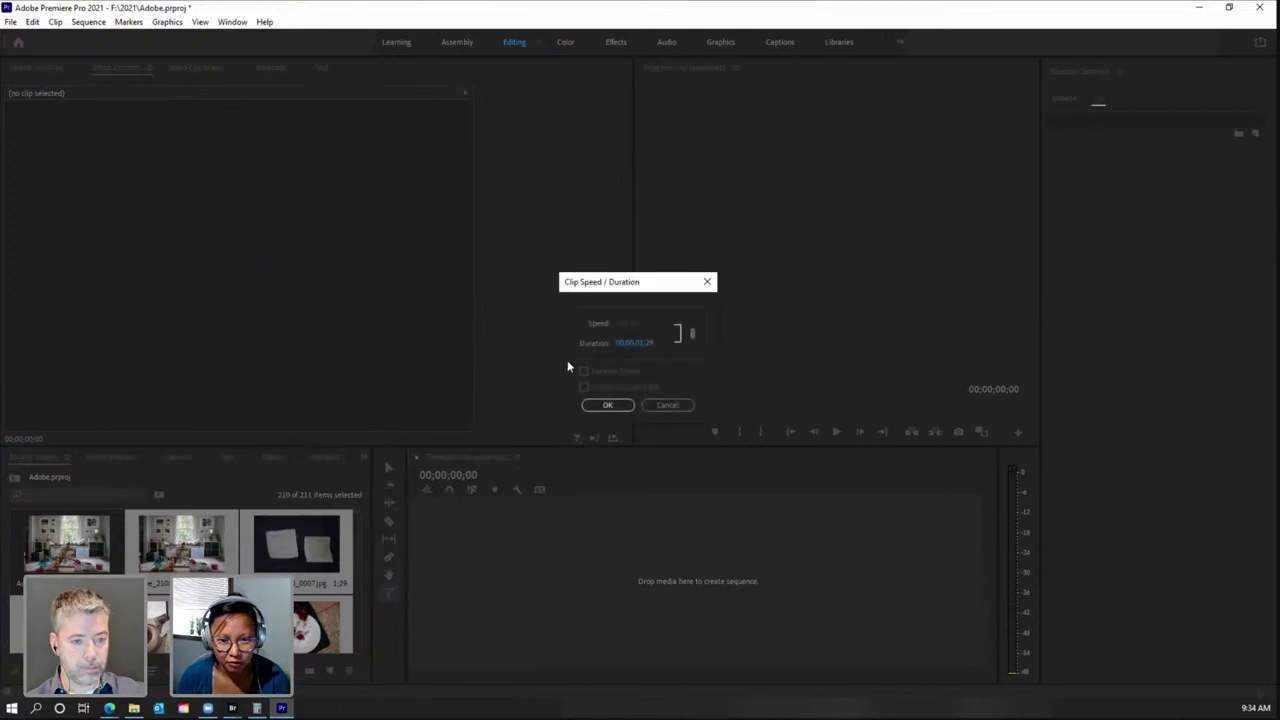
left_click(646, 345)
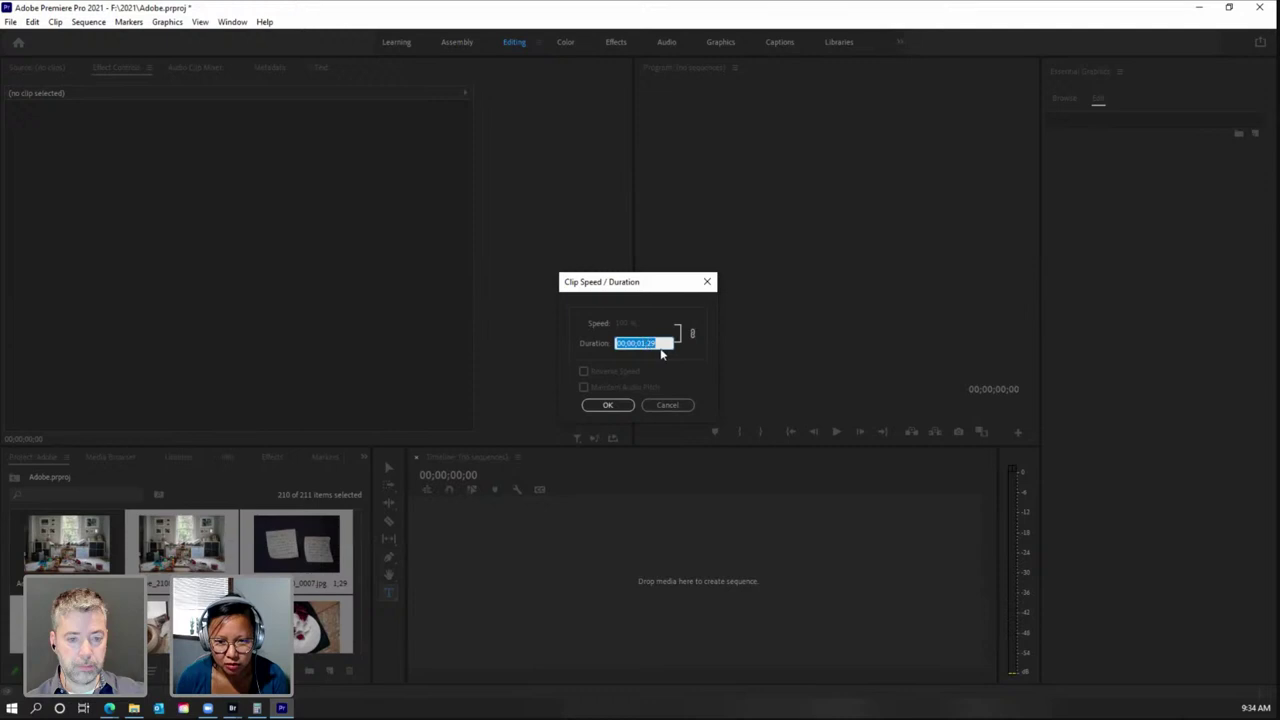
type("200")
key("Return")
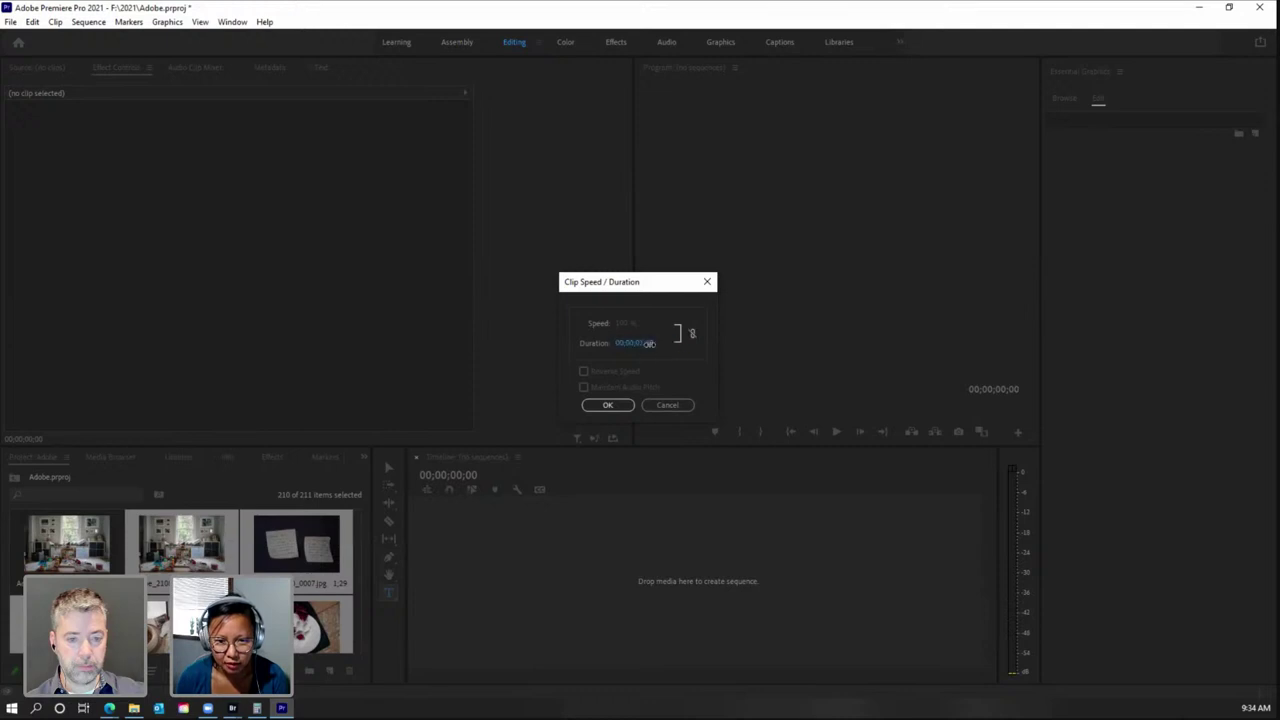
left_click(608, 405)
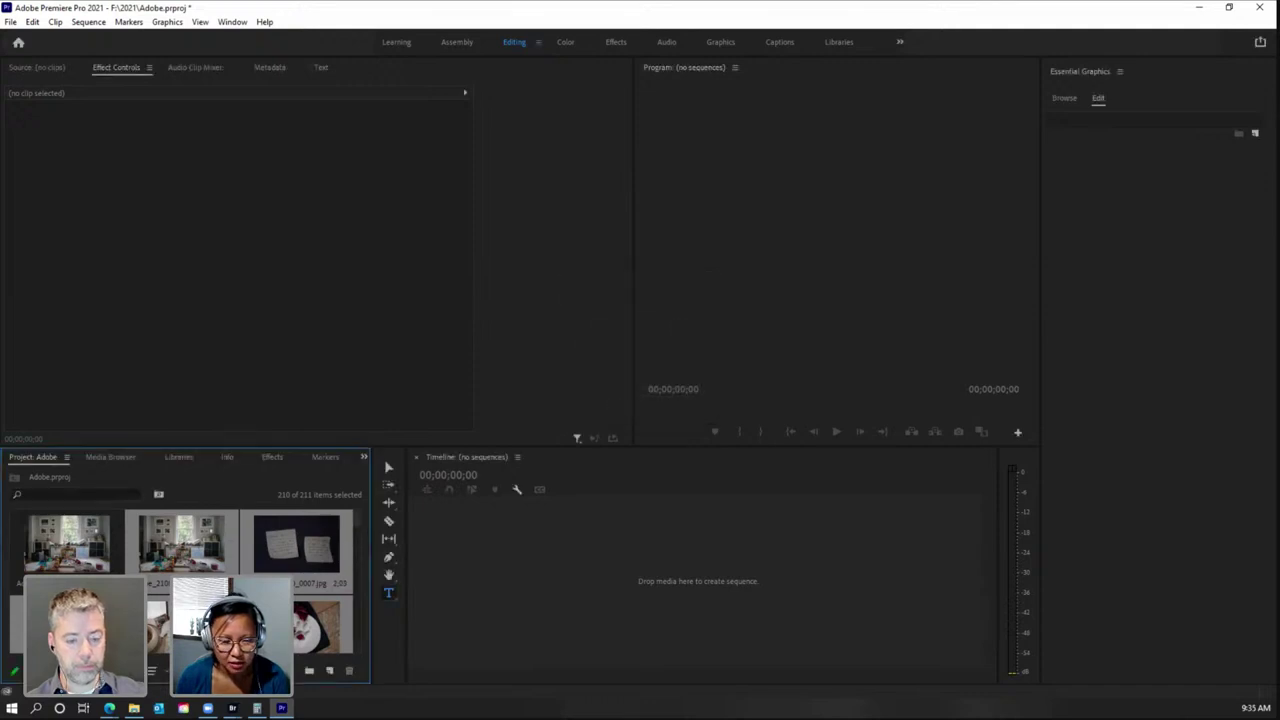
left_click(176, 565)
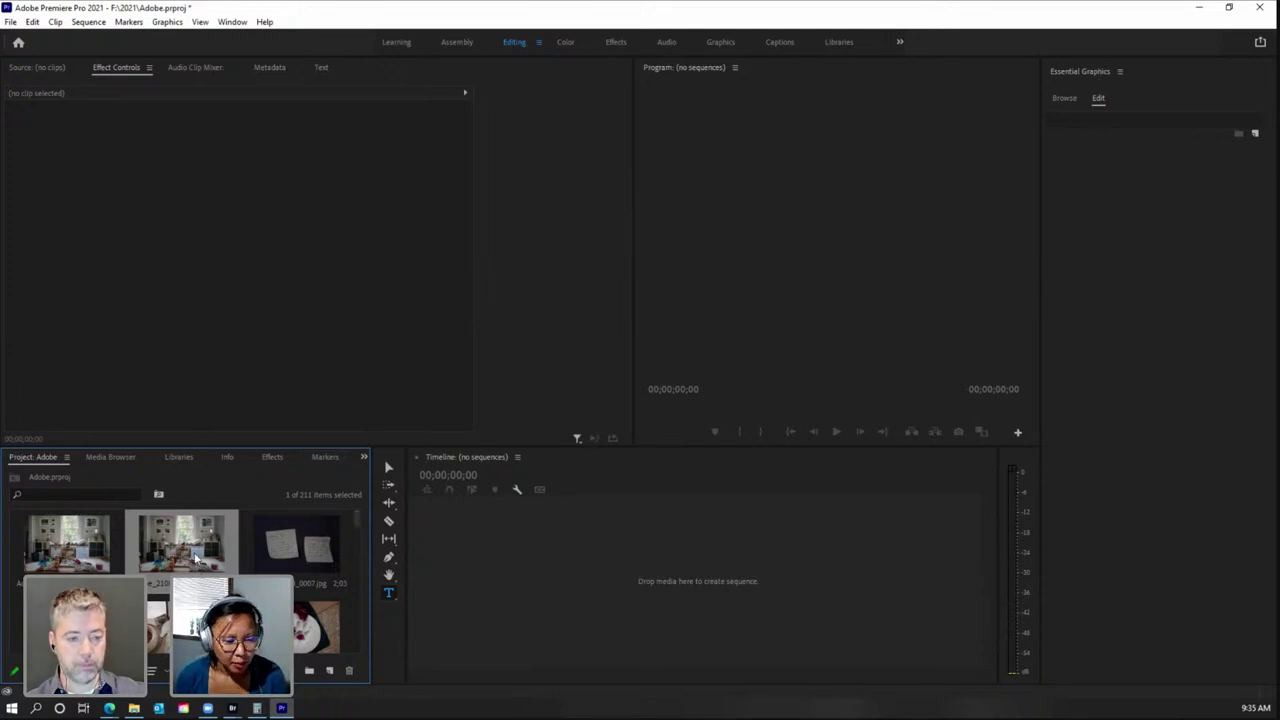
Step: Build a trial sequence from still Adobe_210830_0004 and shift the clip about one second later
left_click_drag(197, 560, 625, 569)
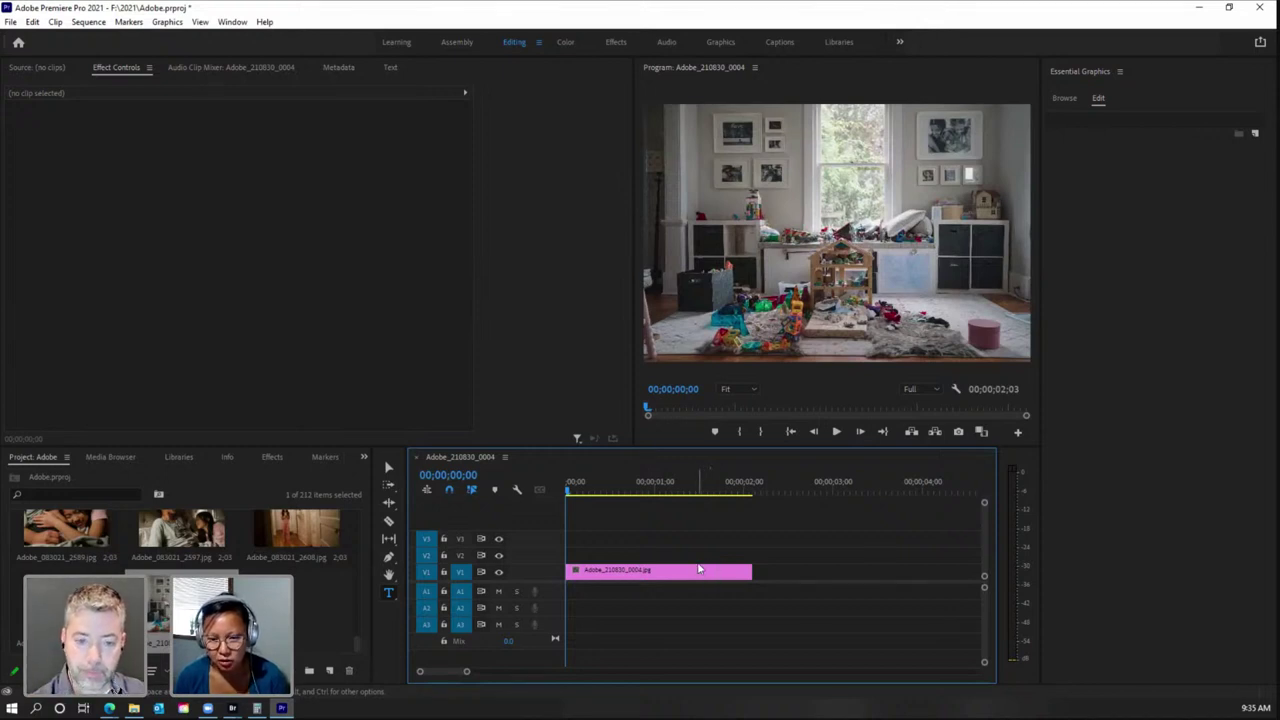
left_click(699, 569)
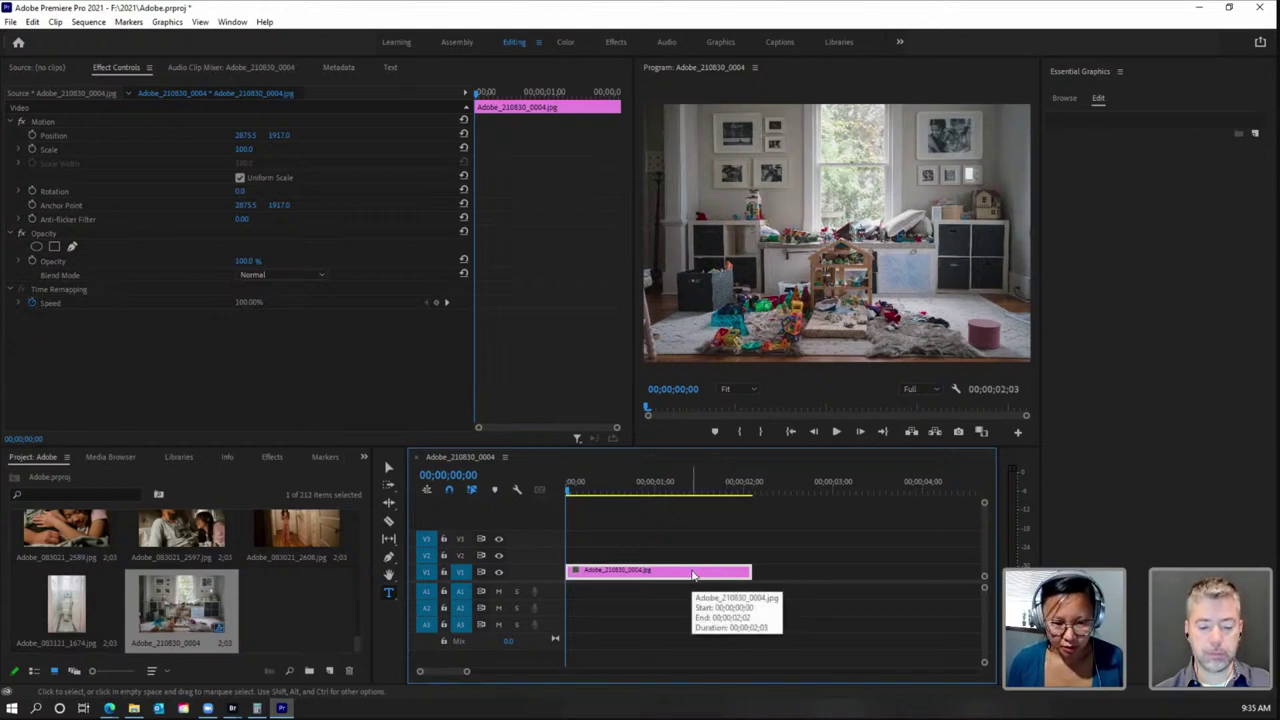
left_click_drag(700, 571, 806, 572)
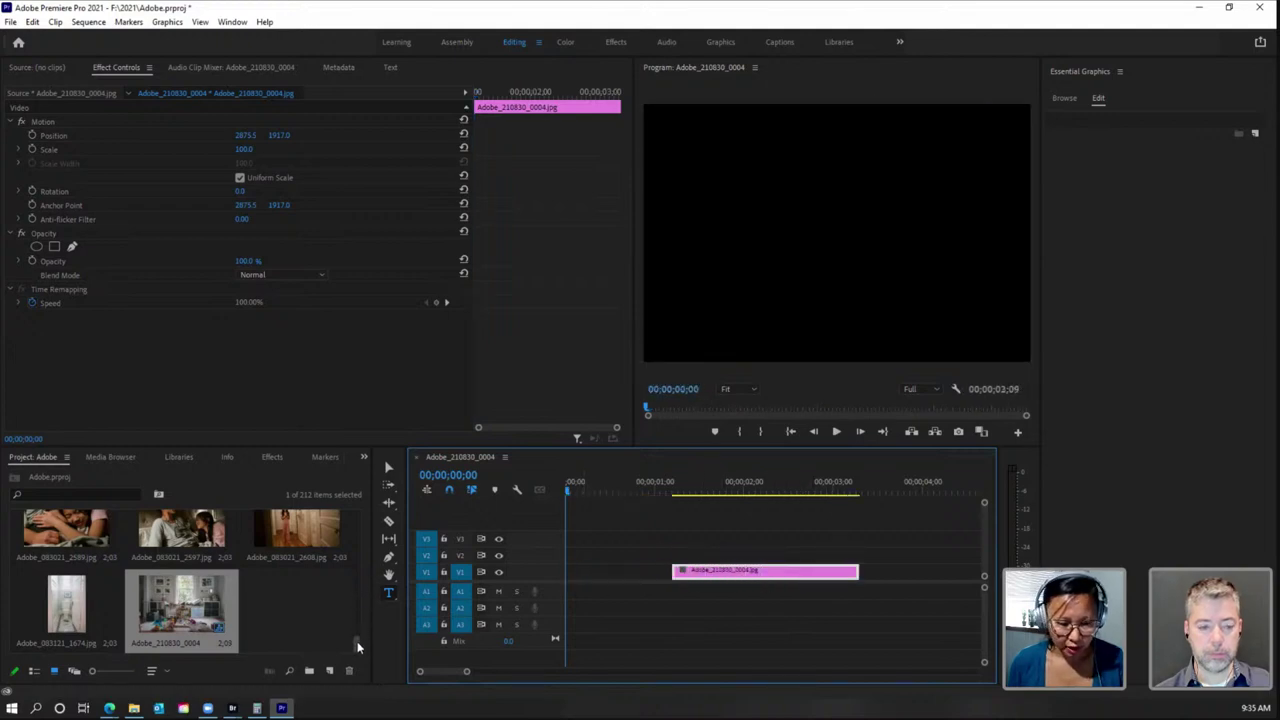
Step: Select every item in the Project panel, including the sequence, and delete it all
left_click_drag(358, 640, 359, 520)
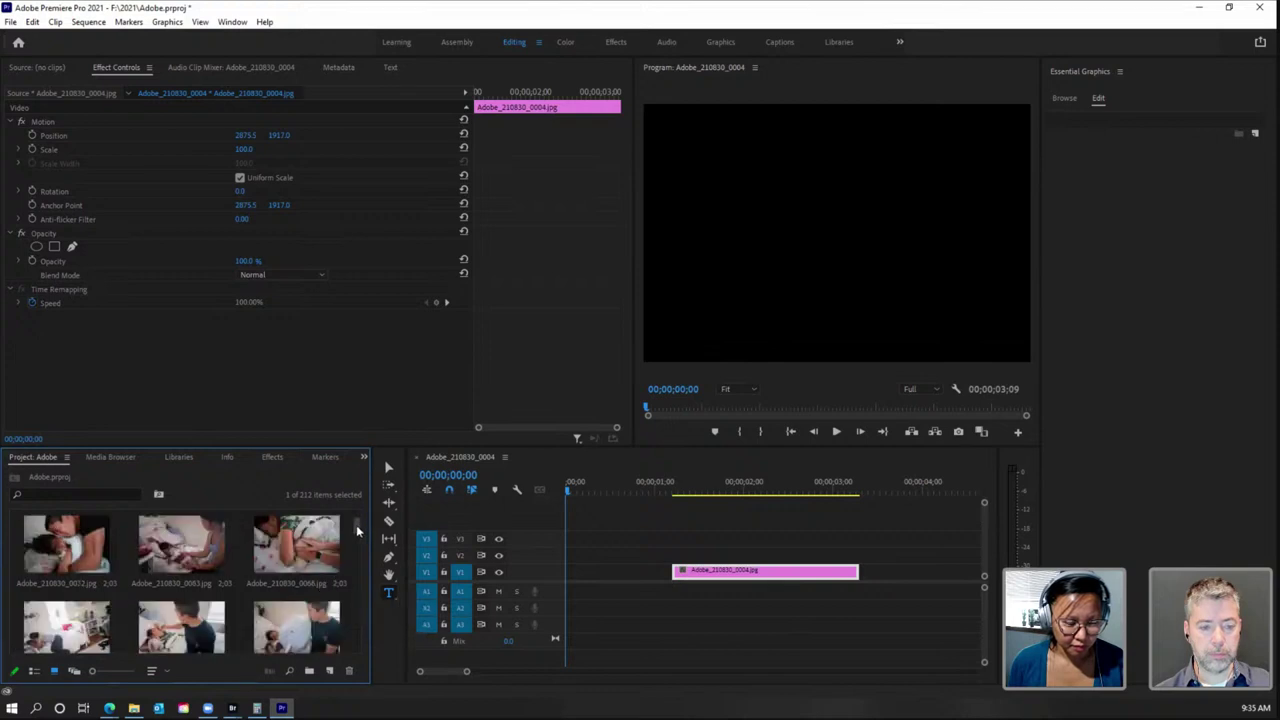
left_click_drag(362, 526, 362, 512)
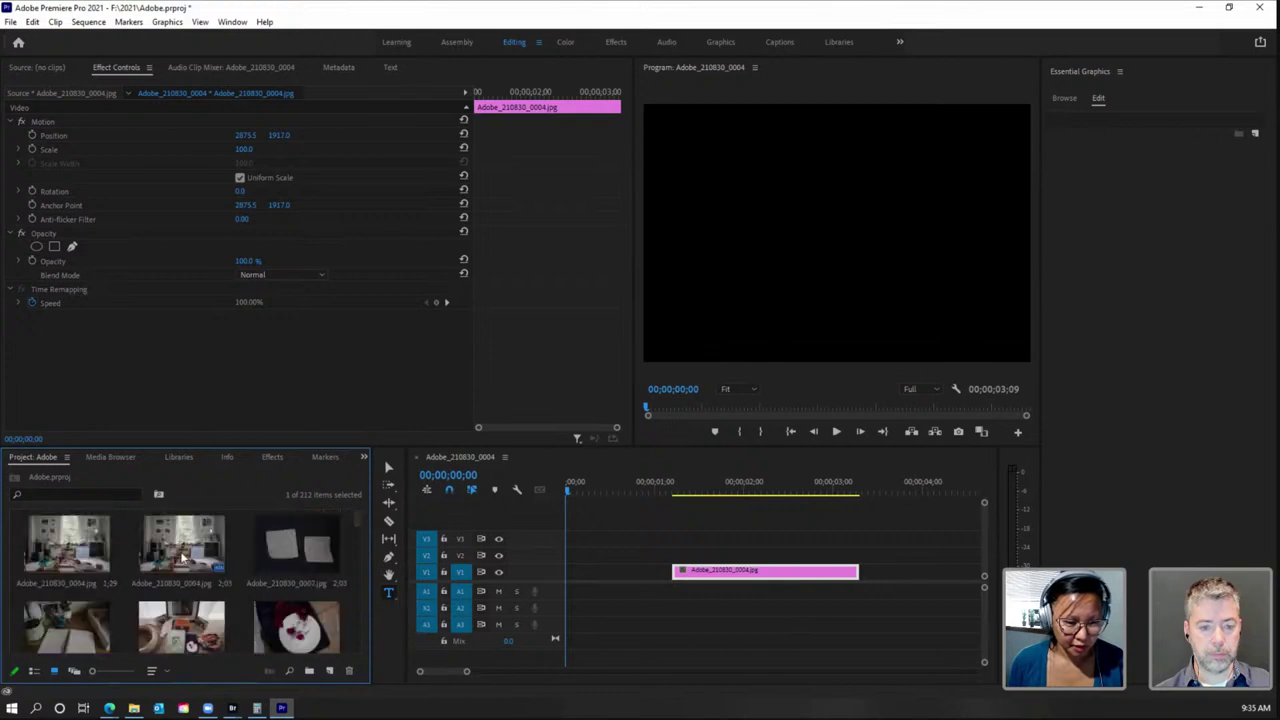
left_click(184, 556)
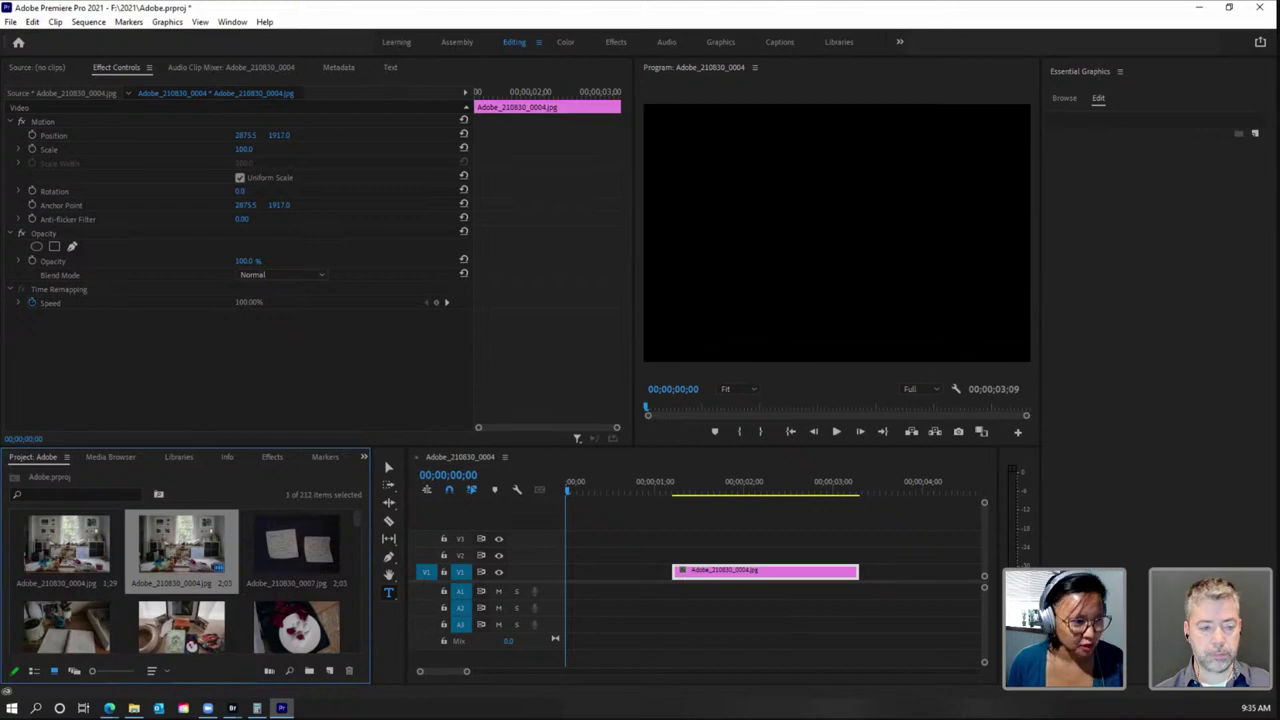
key("alt+Tab")
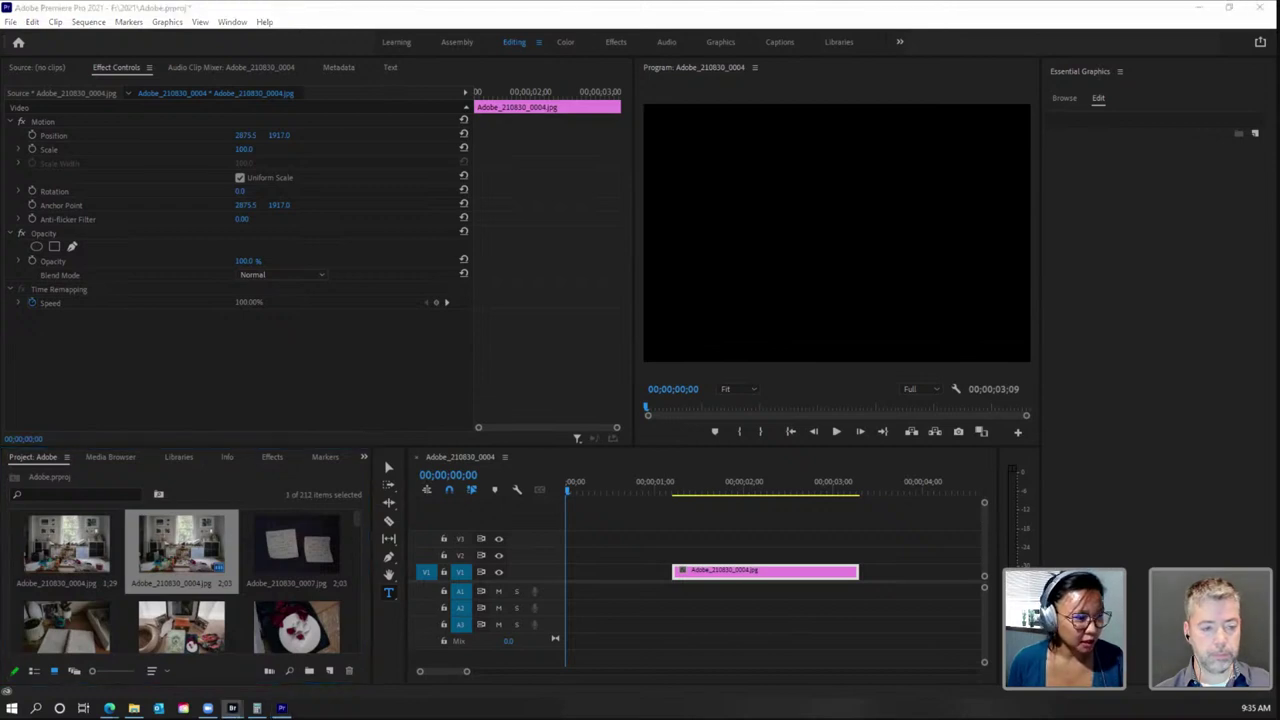
left_click(210, 541)
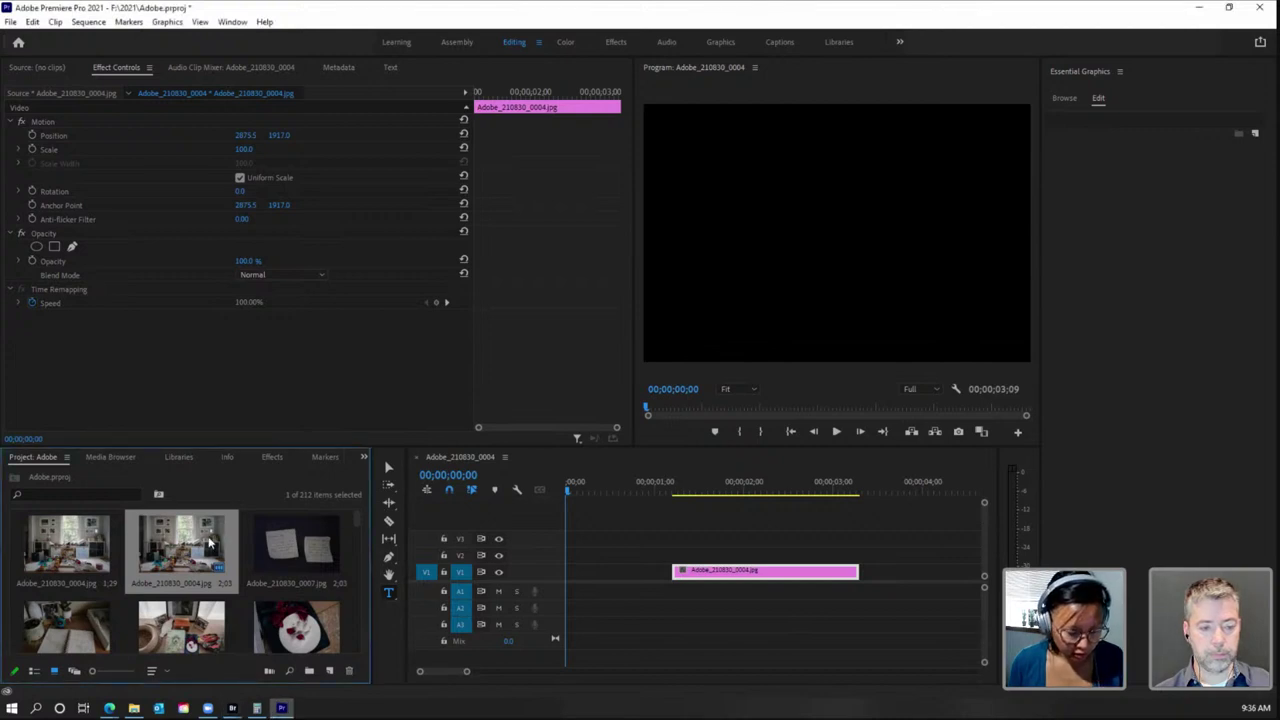
key("ctrl+a")
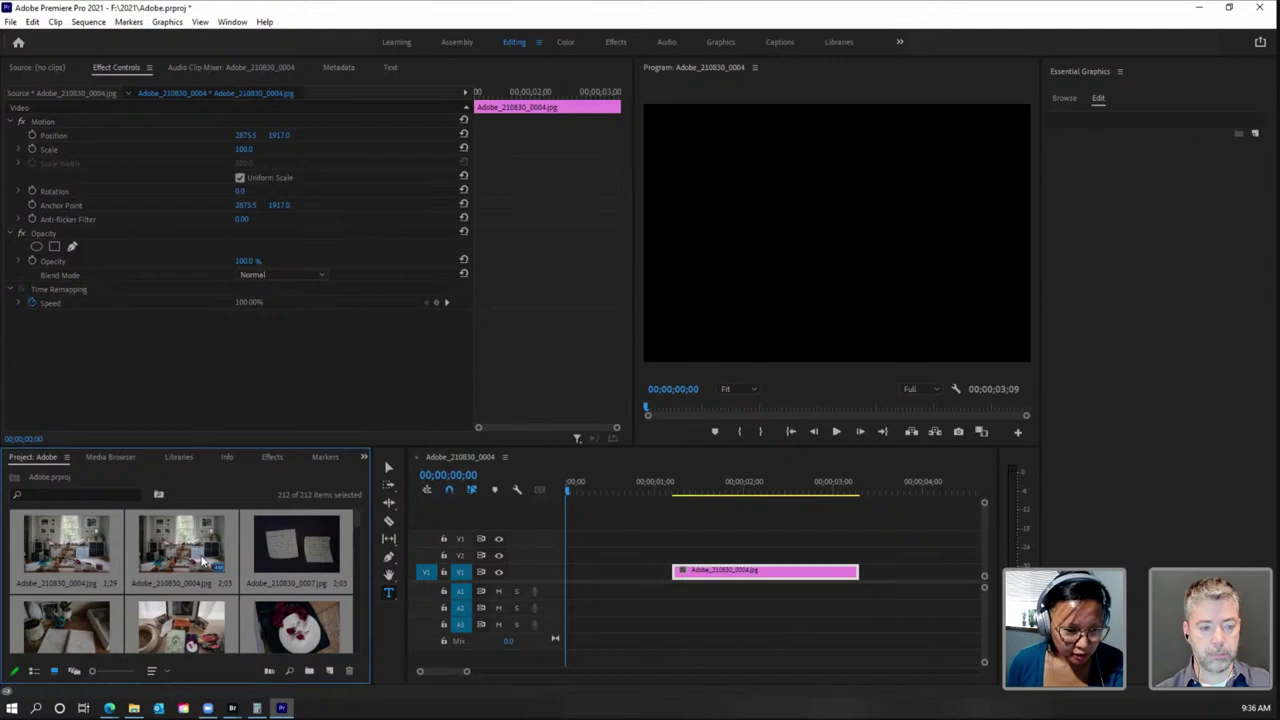
key("Delete")
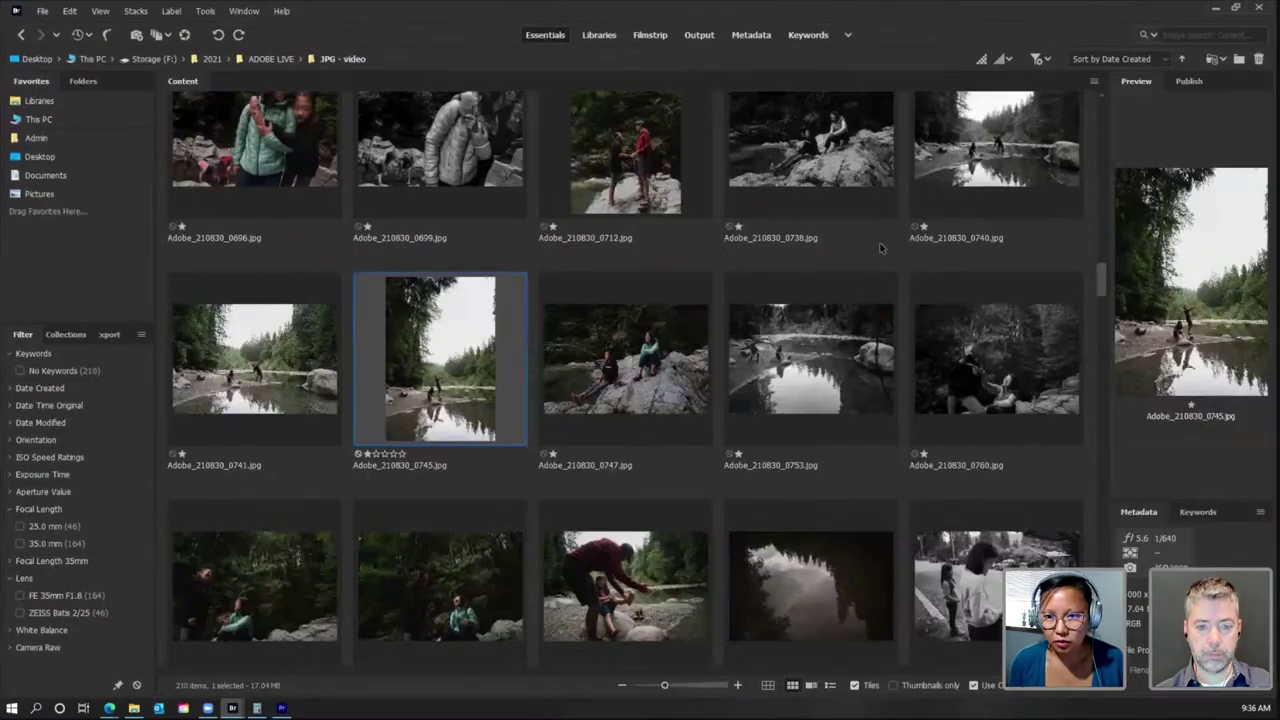
Step: Select photo 0004 and the rest of the first row, then add photos 0031 and 0032
scroll(726, 228, "up", 15)
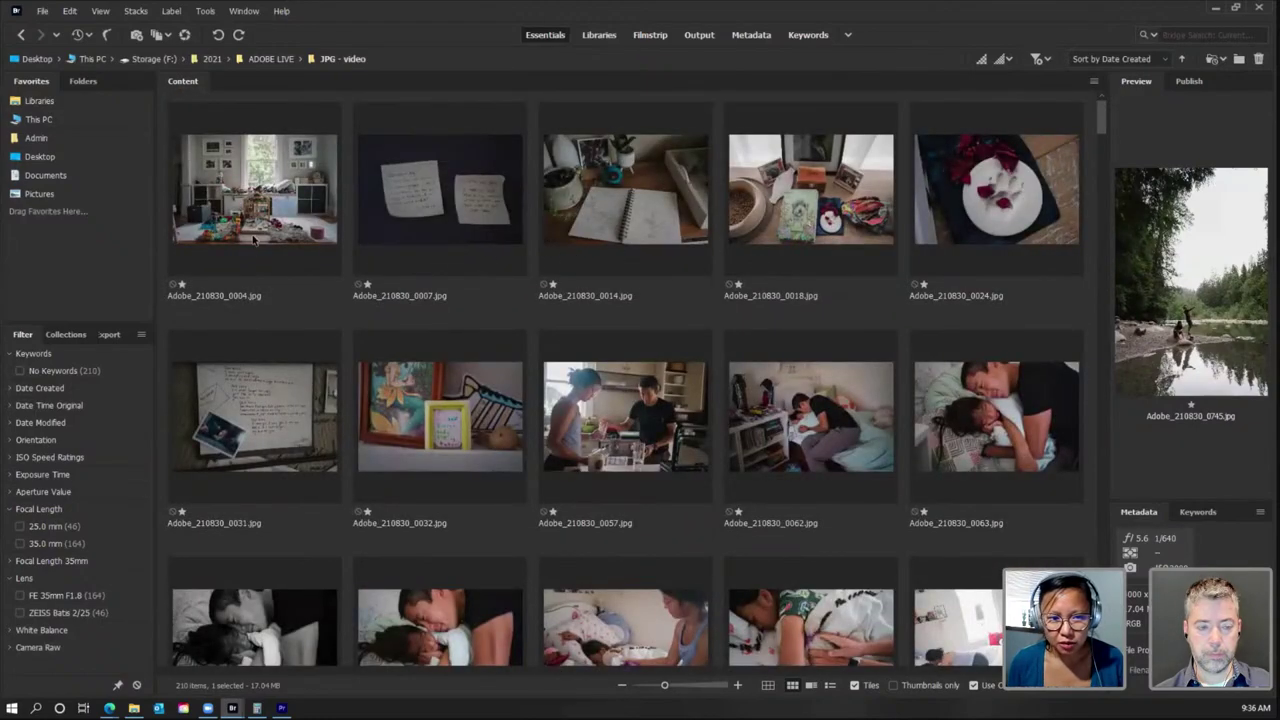
left_click(172, 233)
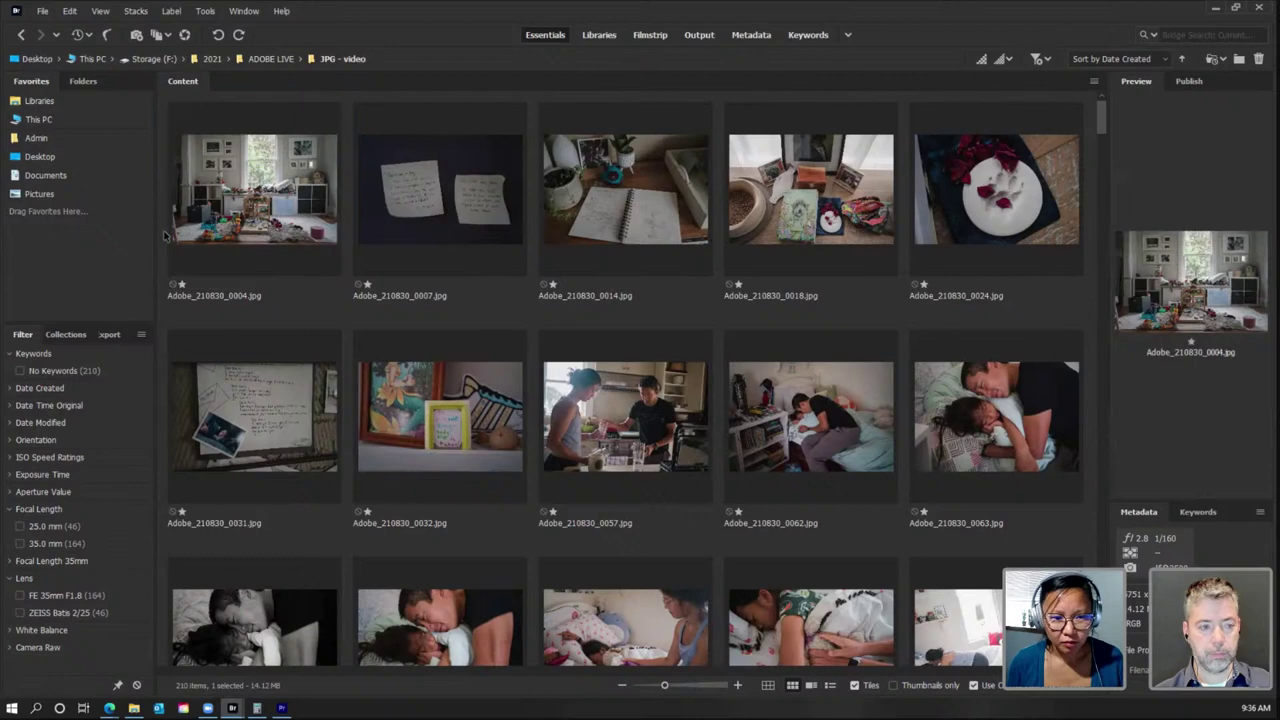
left_click_drag(162, 232, 960, 240)
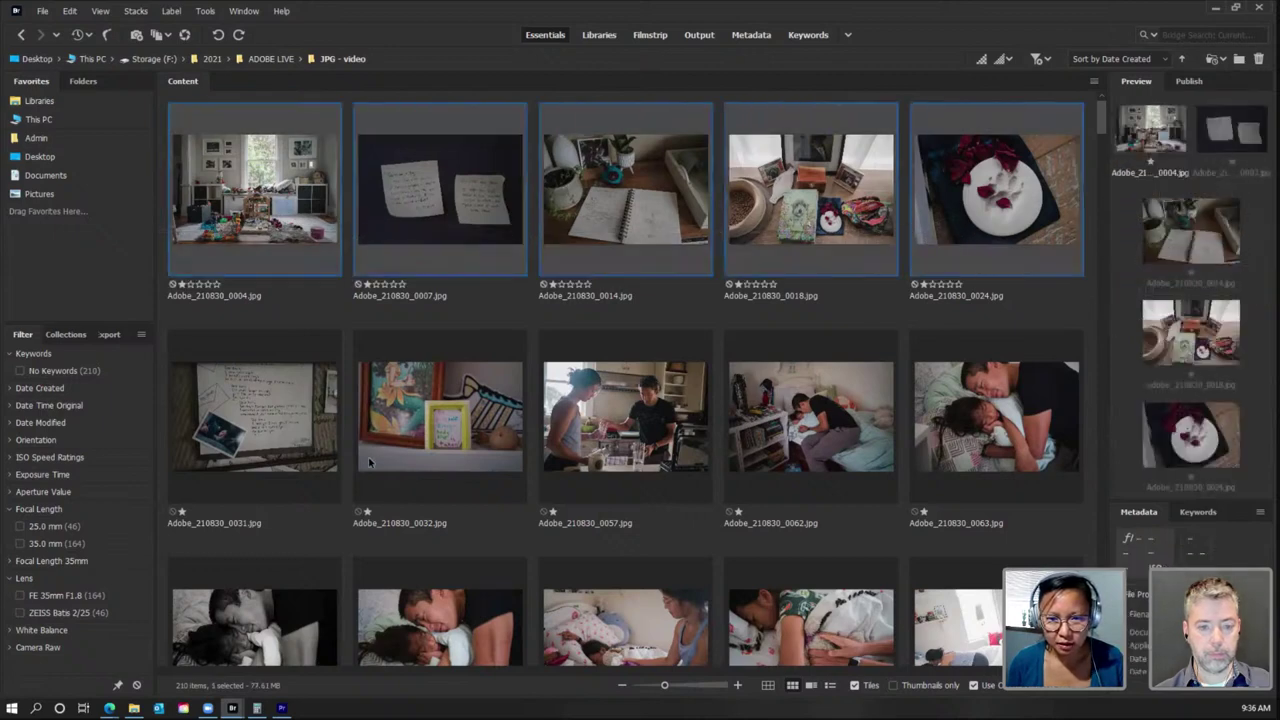
left_click(269, 463, "ctrl")
left_click(470, 467, "ctrl")
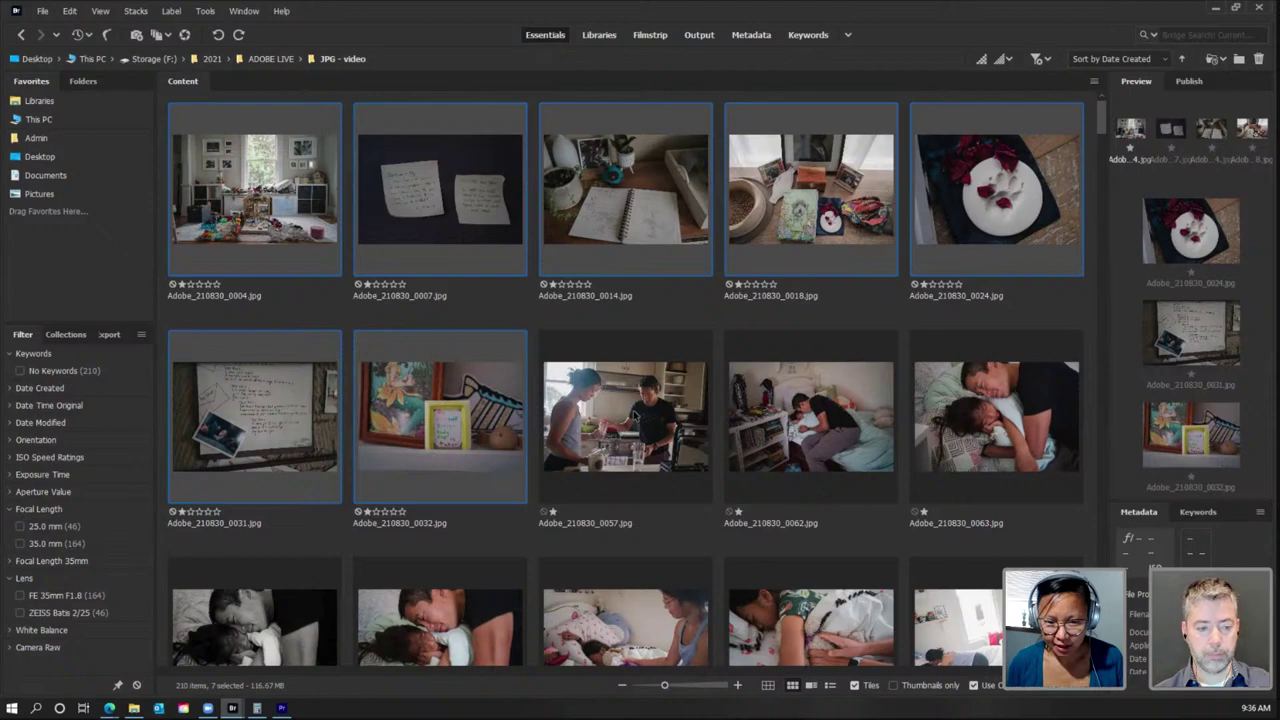
Step: Add photos 0062, 0066, 0083 and 0088 to the selection
scroll(633, 415, "down", 3)
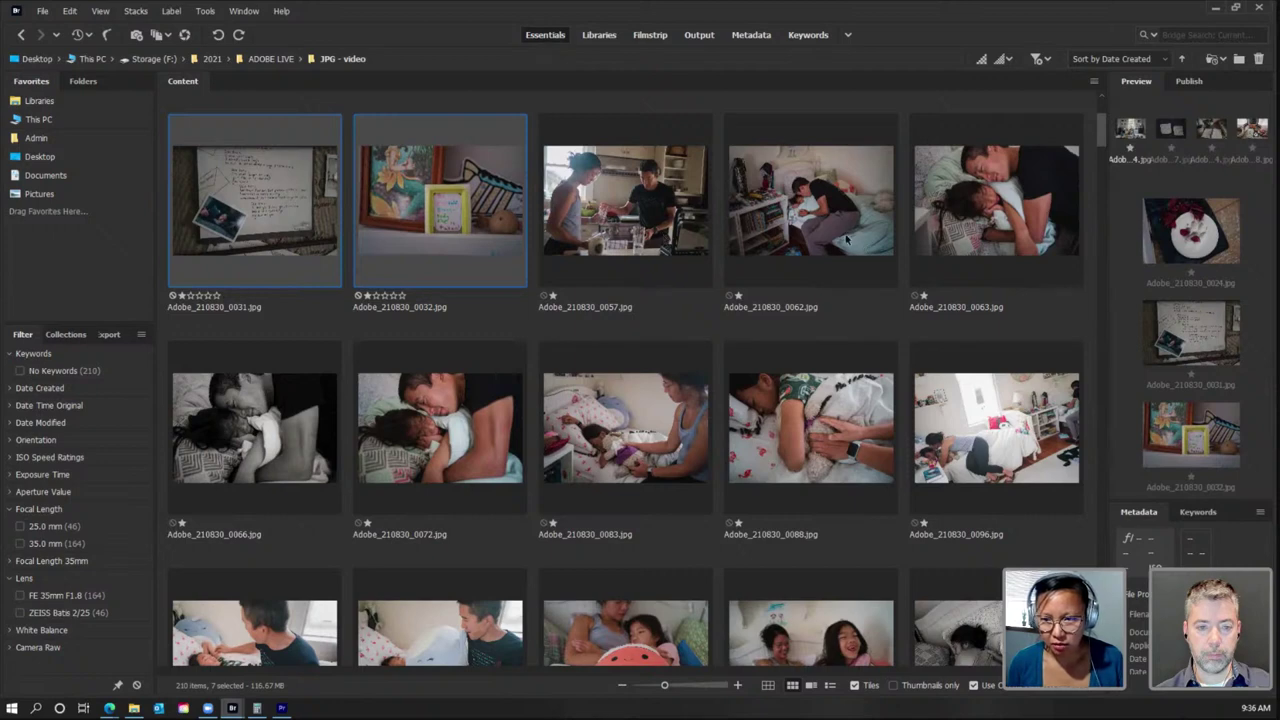
left_click(804, 234, "ctrl")
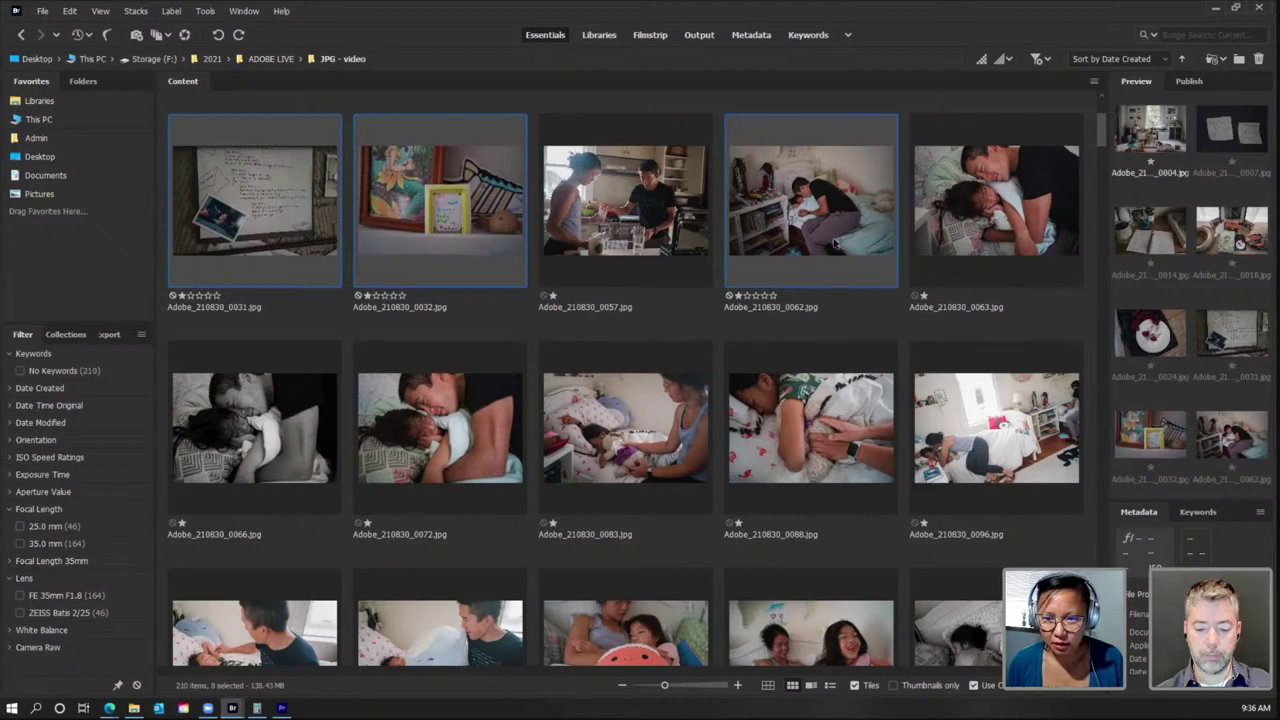
left_click(265, 472, "ctrl")
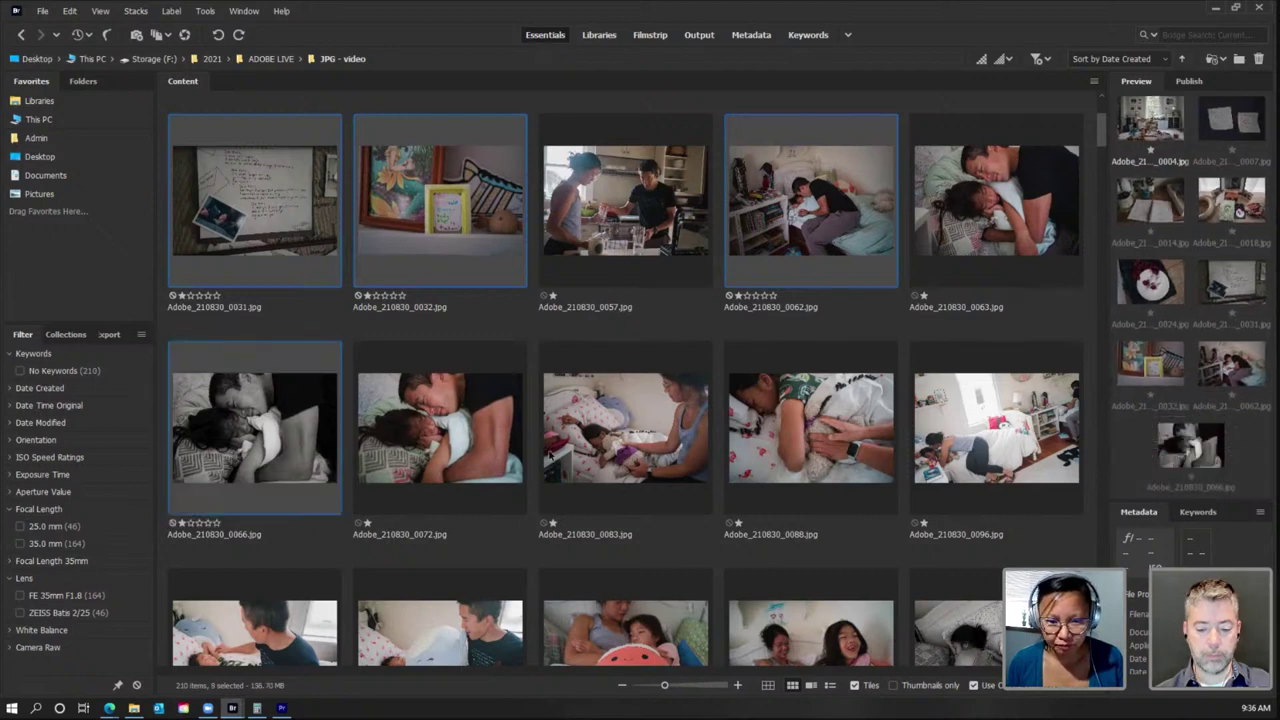
left_click(660, 472, "ctrl")
left_click(812, 460, "ctrl")
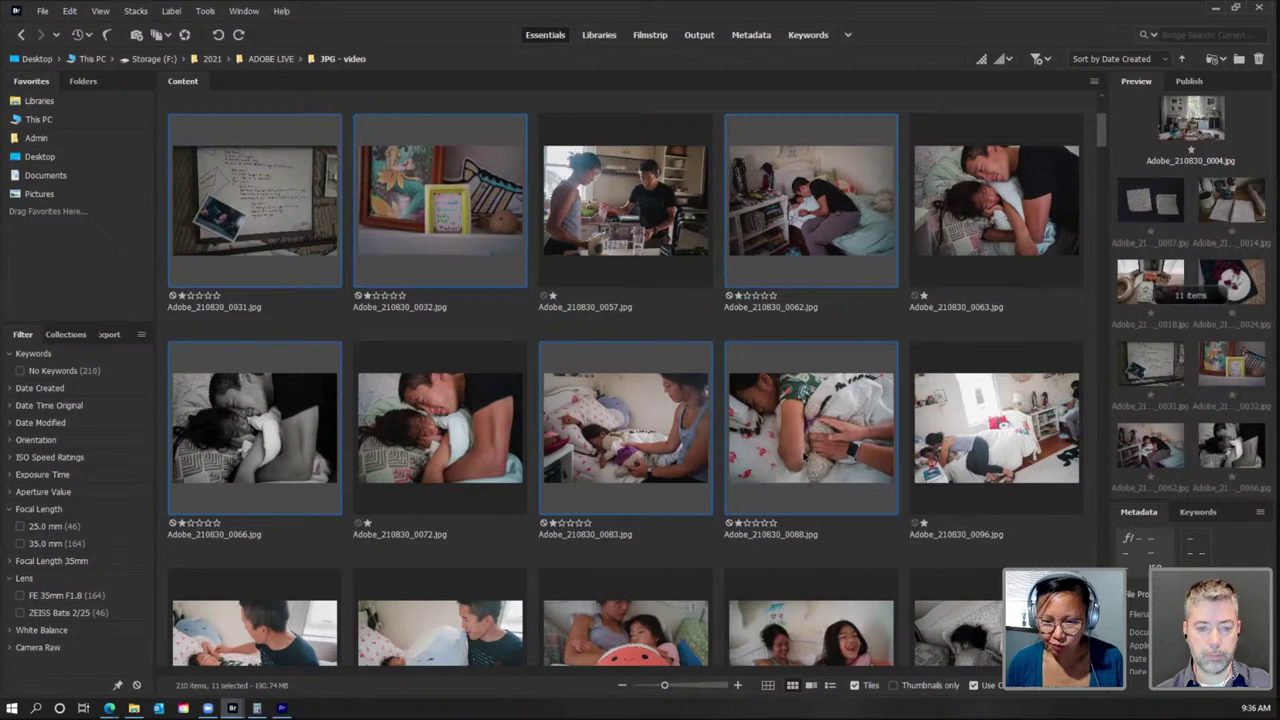
scroll(805, 455, "down", 3)
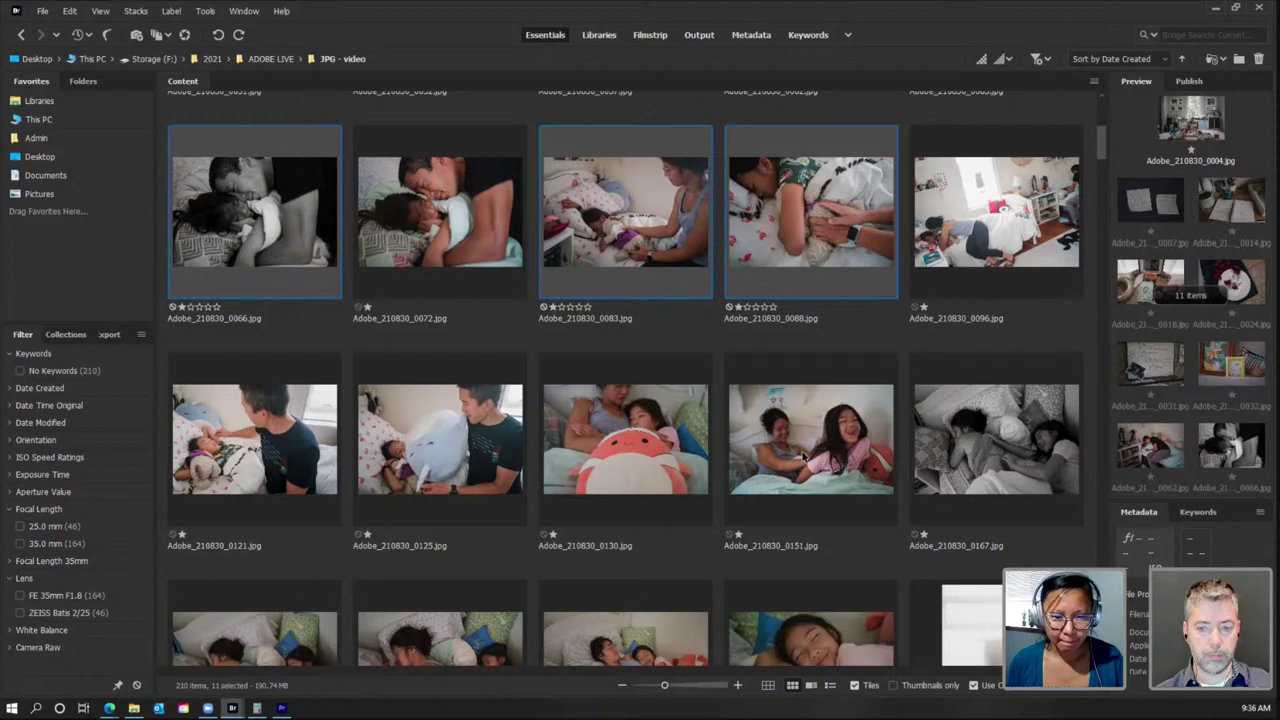
Step: Add photos 0151, 0167, 0208 and 0199 to the selection
scroll(802, 455, "down", 3)
scroll(802, 455, "up", 3)
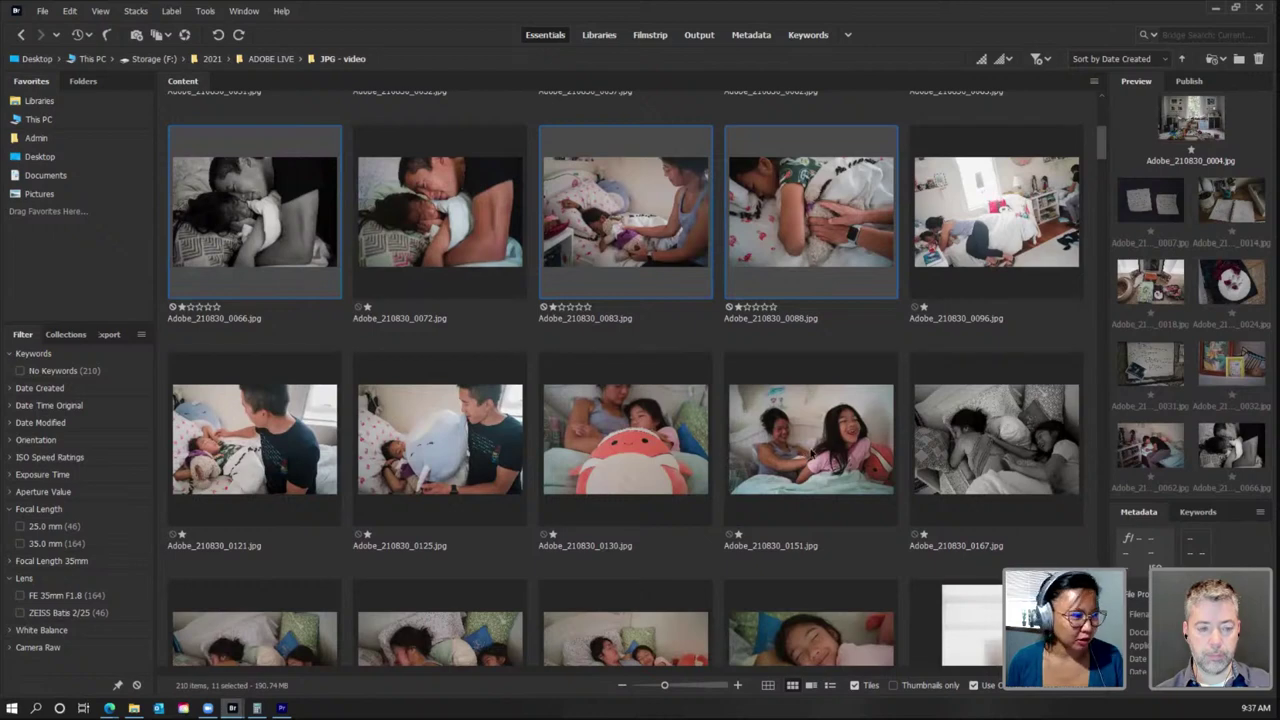
left_click(812, 452, "ctrl")
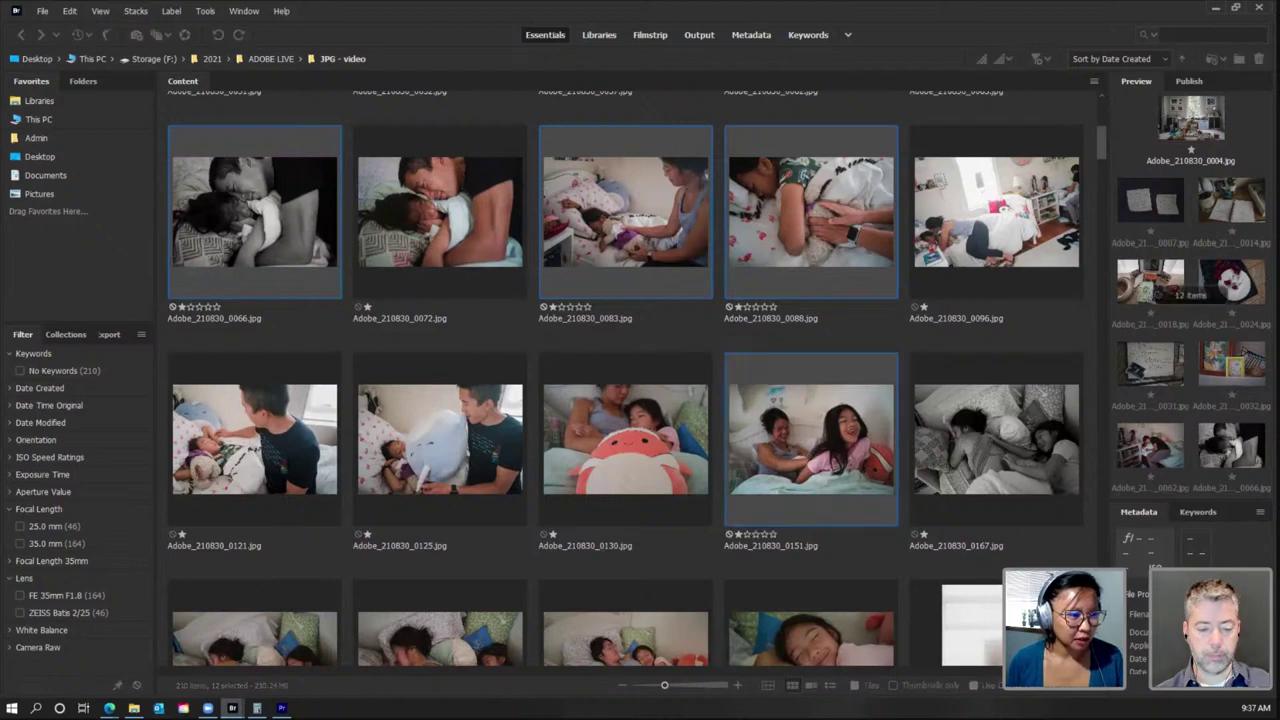
left_click(985, 455, "ctrl")
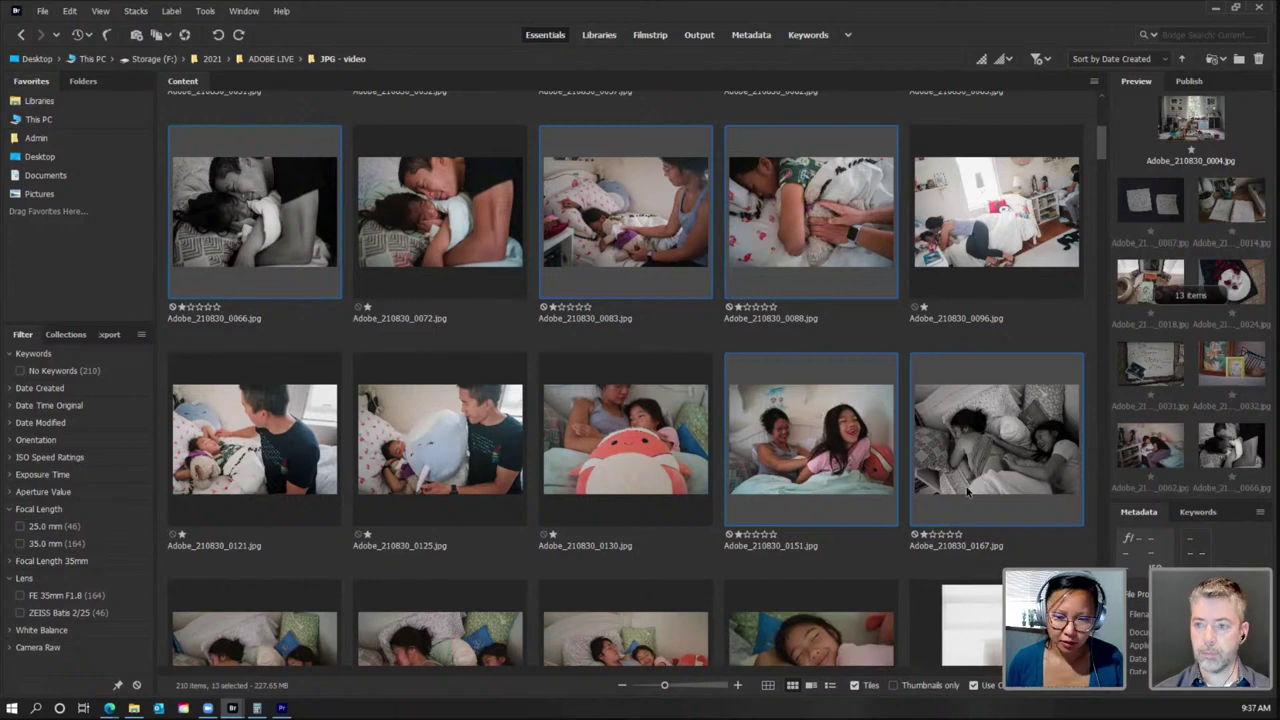
scroll(865, 490, "down", 2)
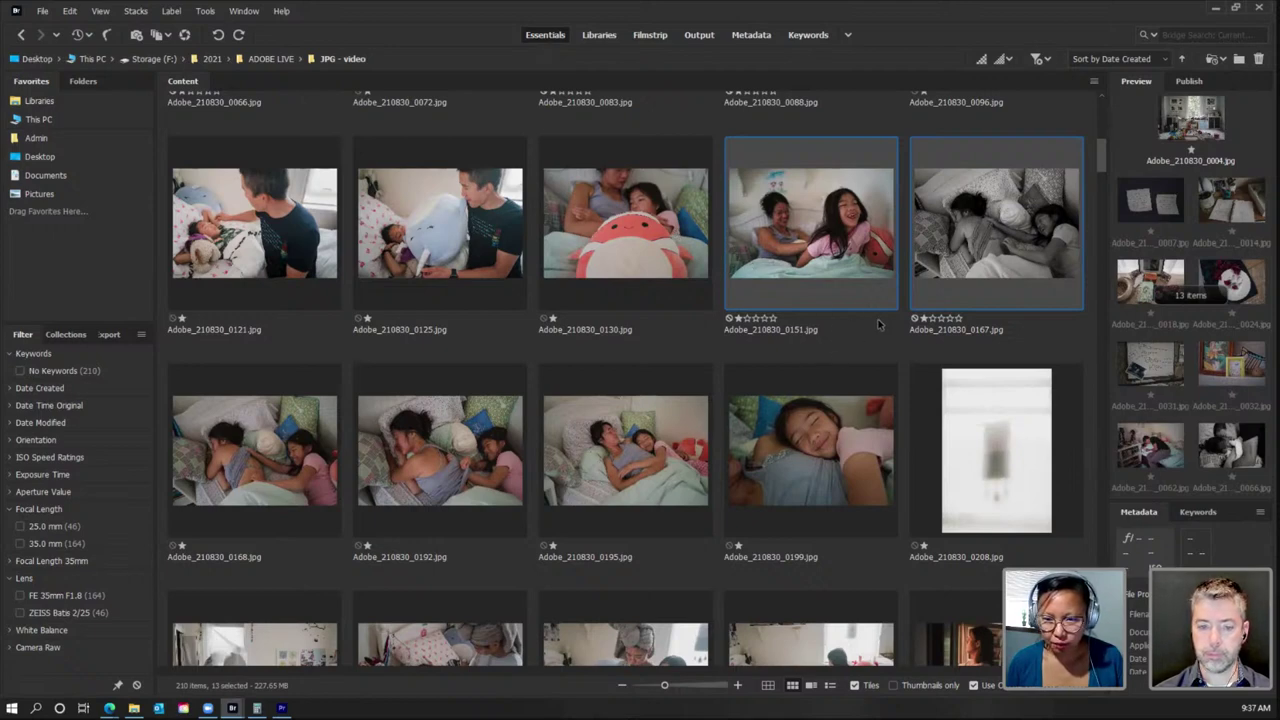
left_click(975, 436, "ctrl")
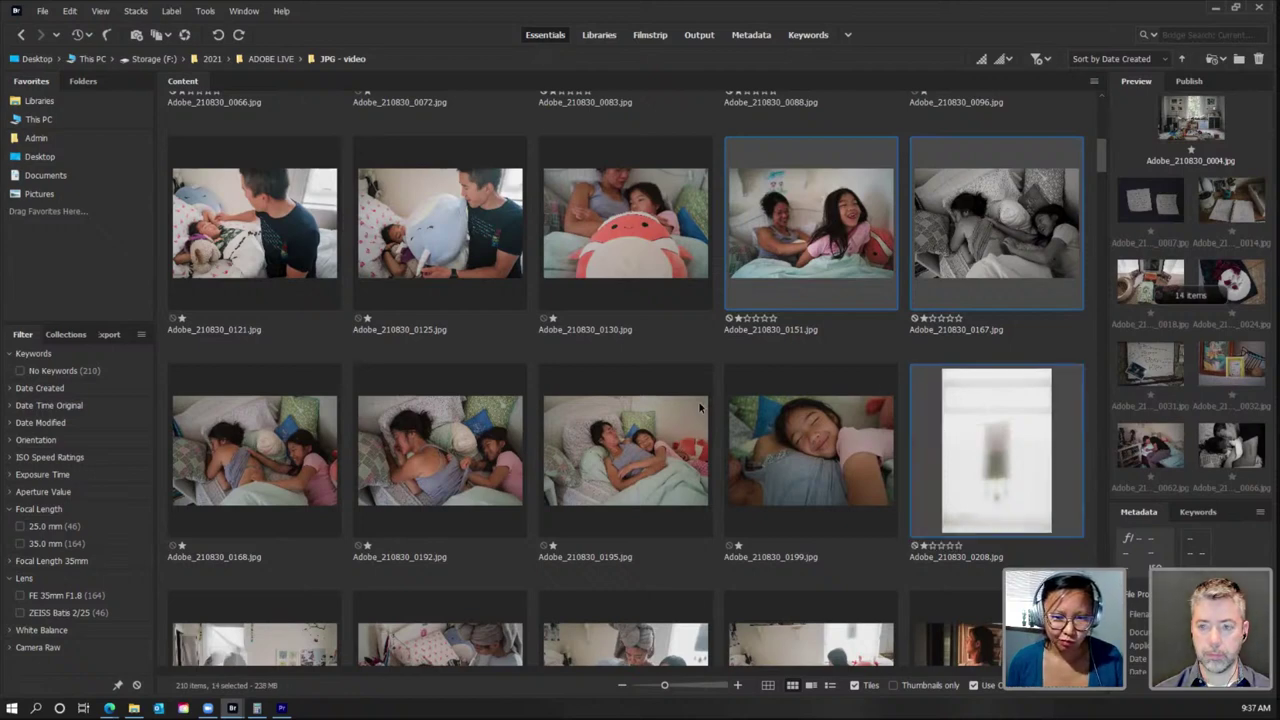
left_click(792, 416, "ctrl")
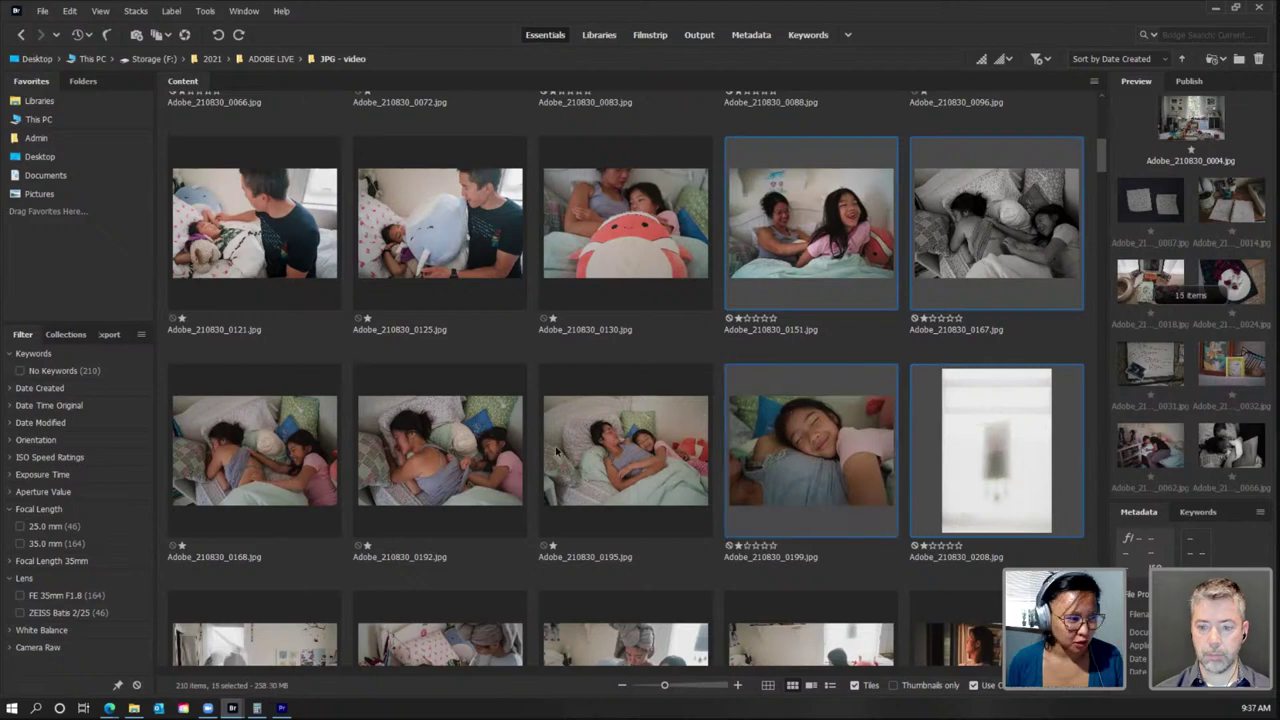
Step: Add photos 0216, 0232, 0238, 0243, 0251, 0269 and 0290 to the selection
scroll(555, 445, "down", 2)
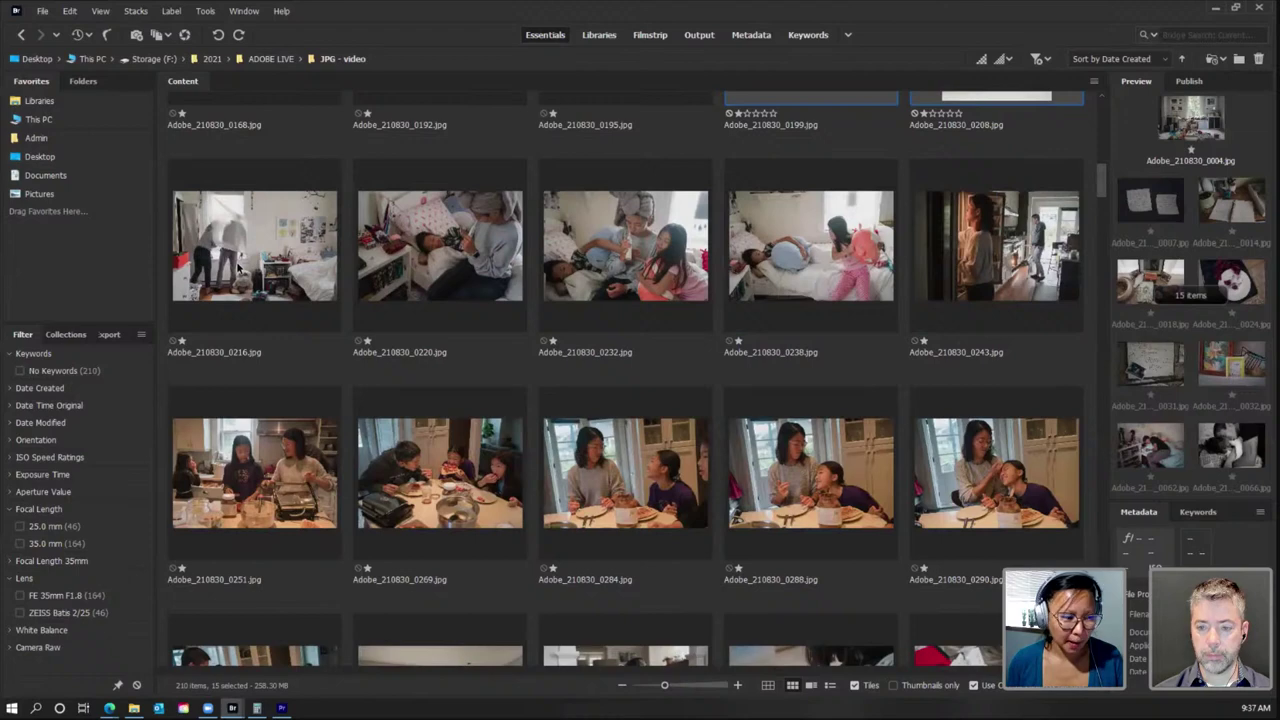
left_click(240, 268, "ctrl")
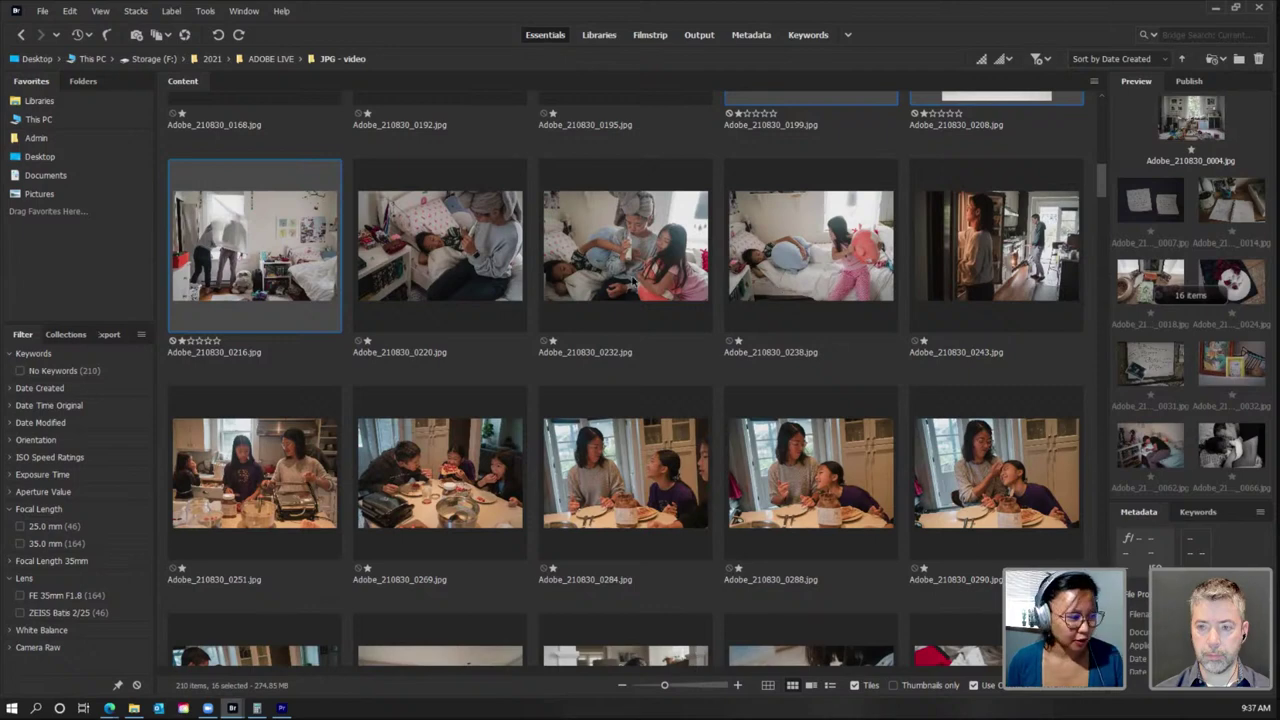
left_click(632, 285, "ctrl")
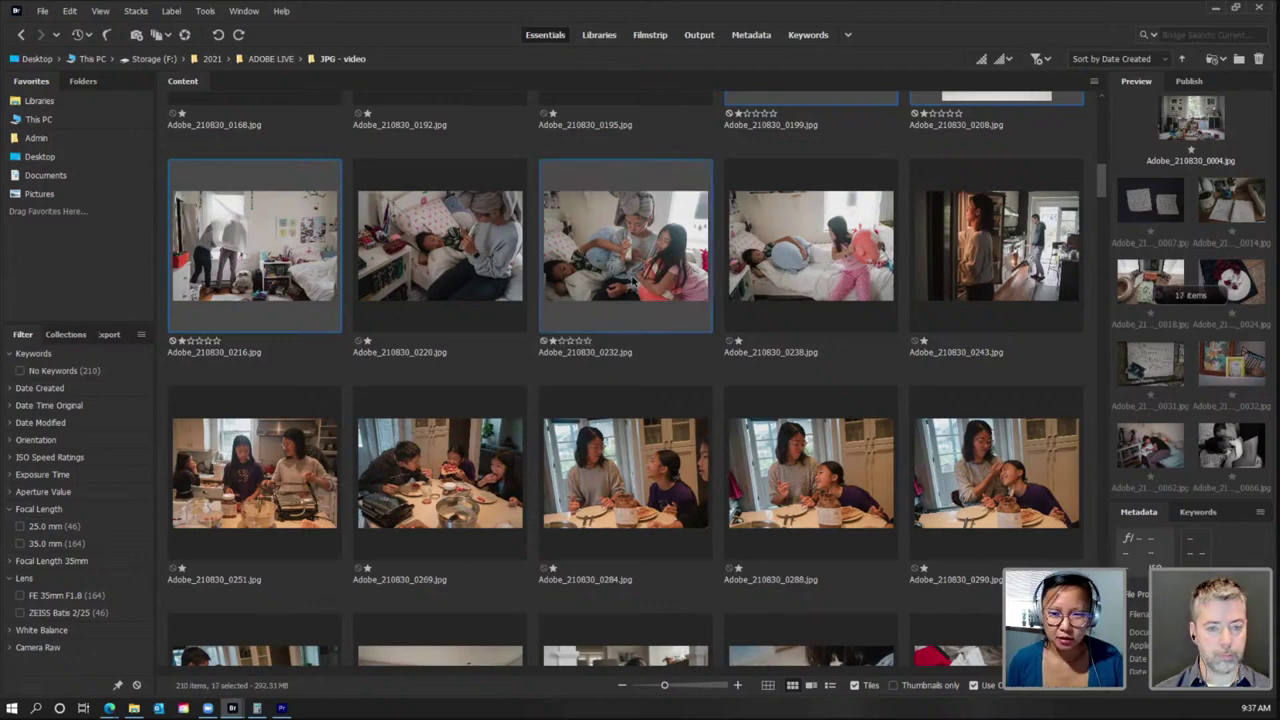
left_click(884, 300, "ctrl")
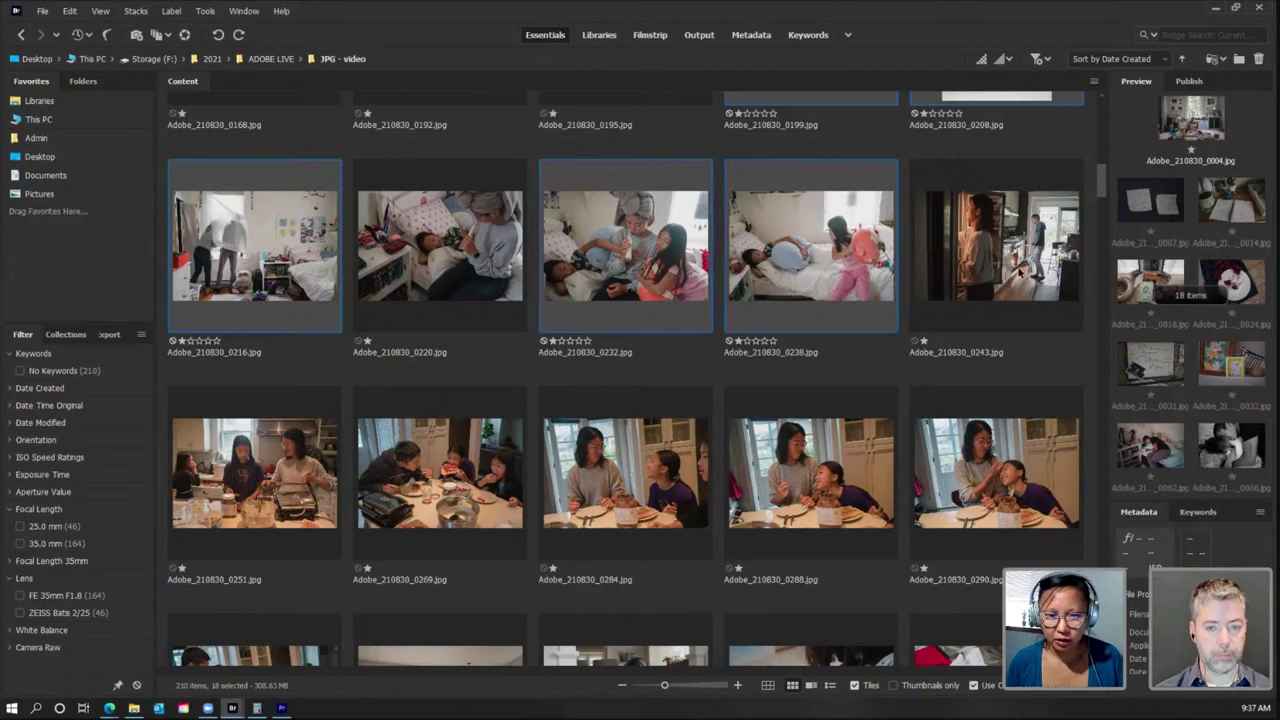
left_click(1020, 272, "ctrl")
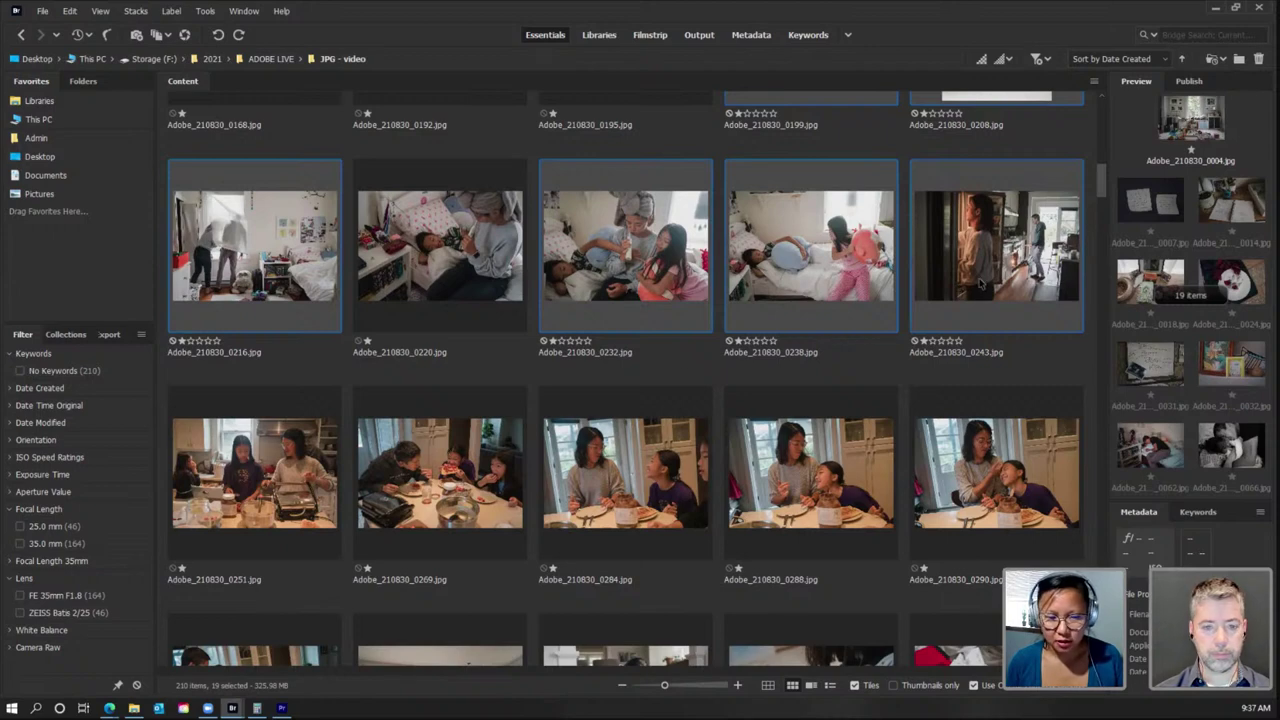
left_click(325, 505, "ctrl")
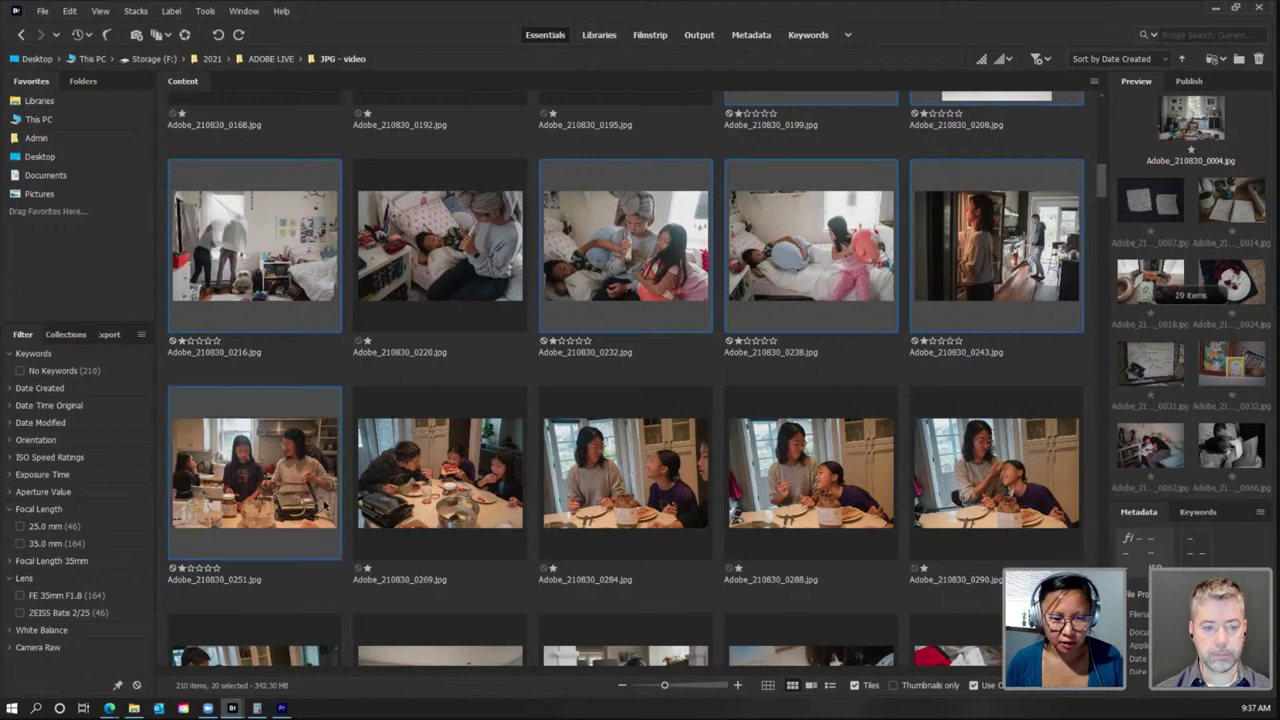
left_click(430, 507, "ctrl")
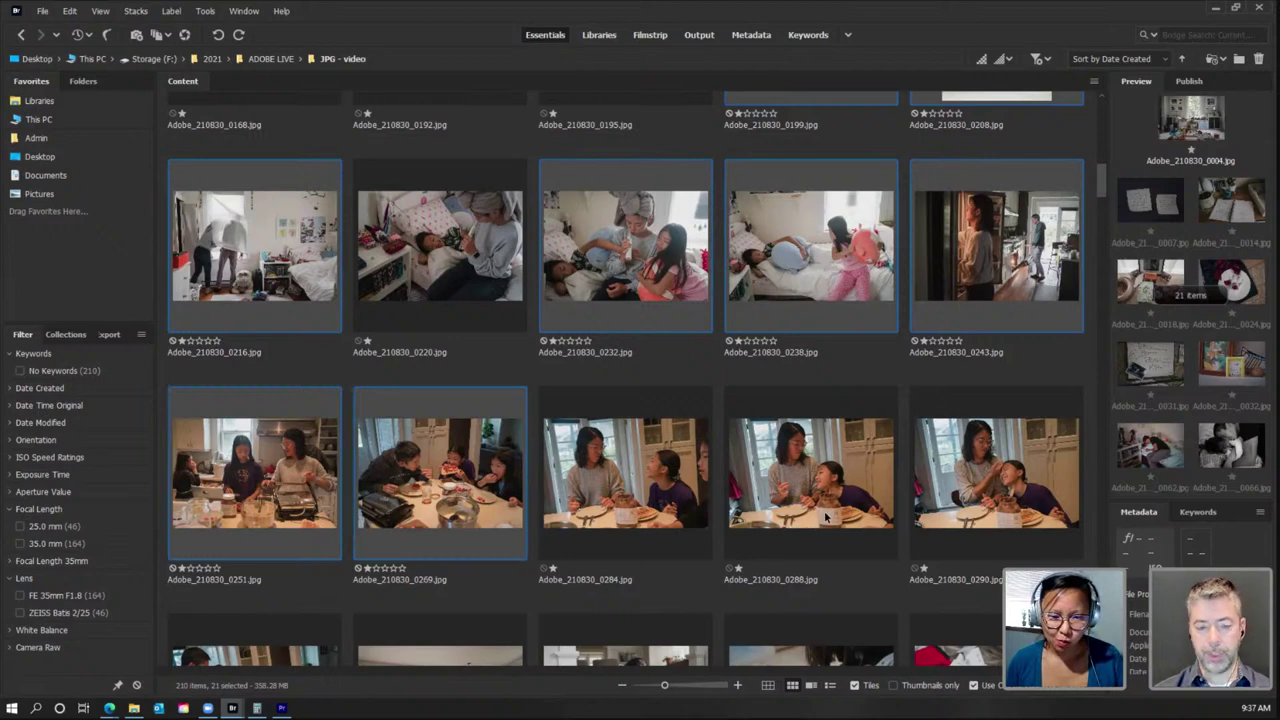
left_click(996, 487, "ctrl")
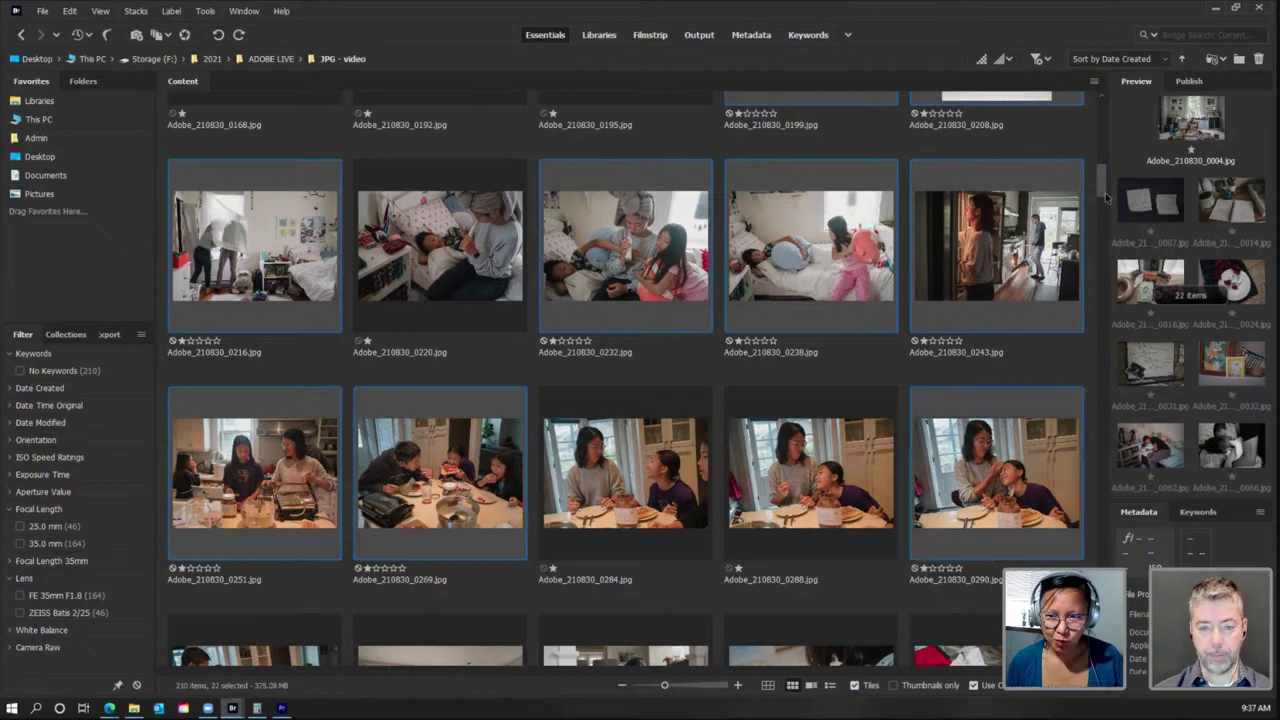
scroll(1106, 210, "down", 3)
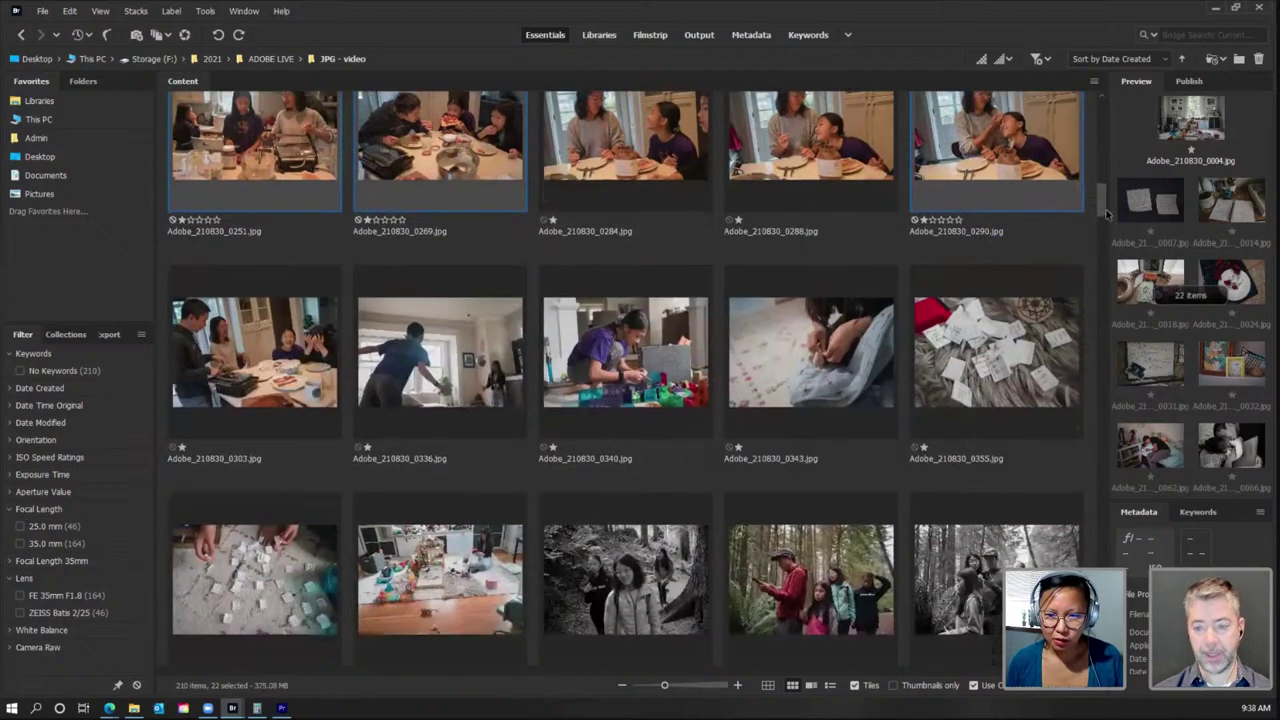
Step: Give the 22 selected photos the purple To Do label
right_click(1008, 178)
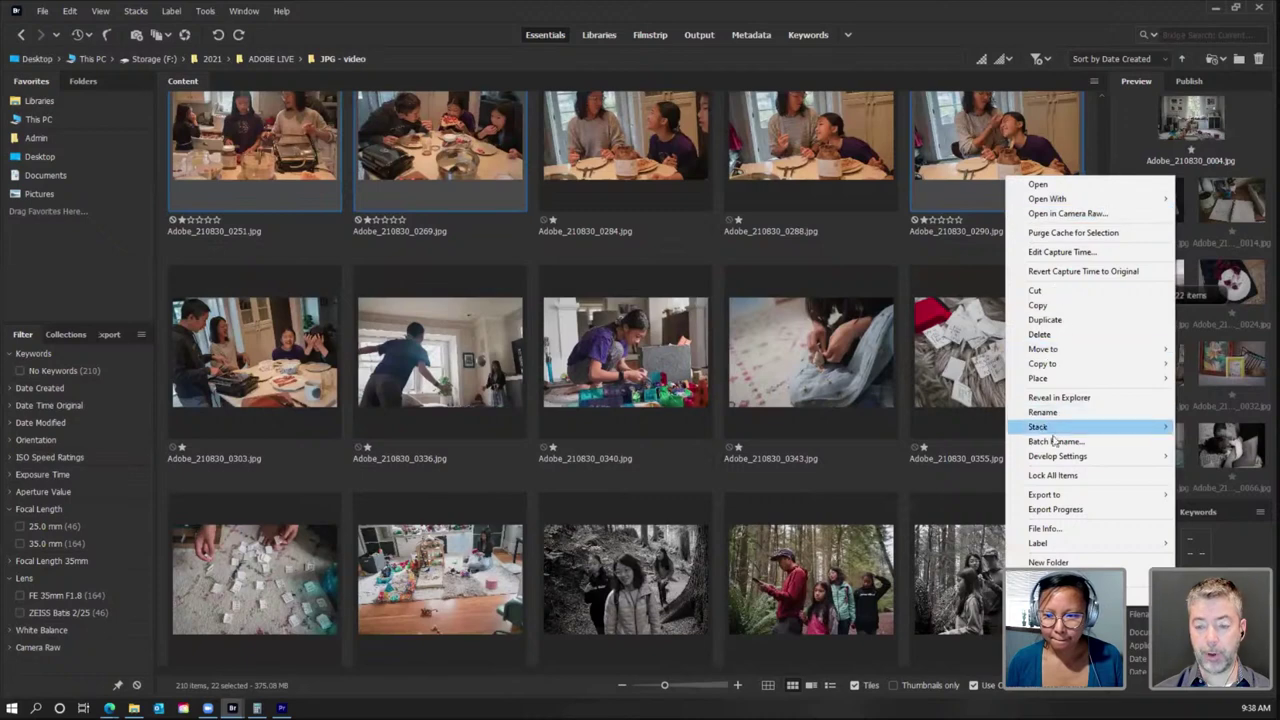
mouse_move(1047, 545)
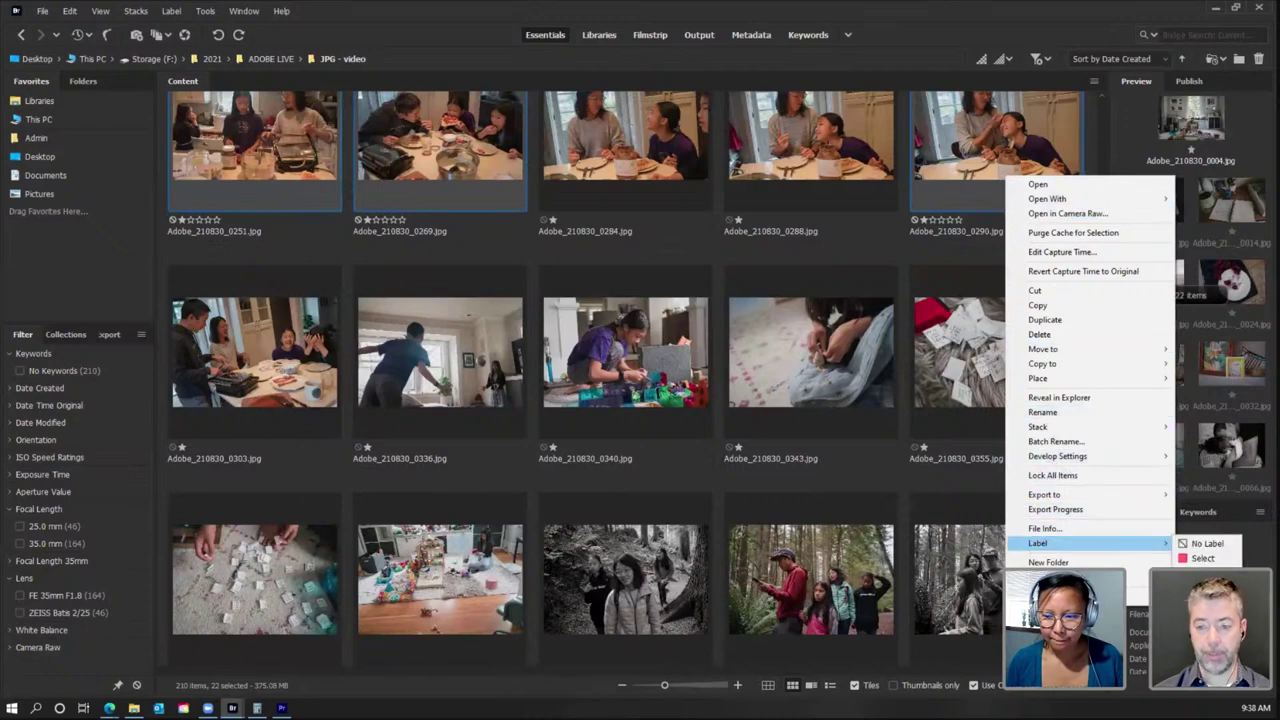
left_click(1205, 618)
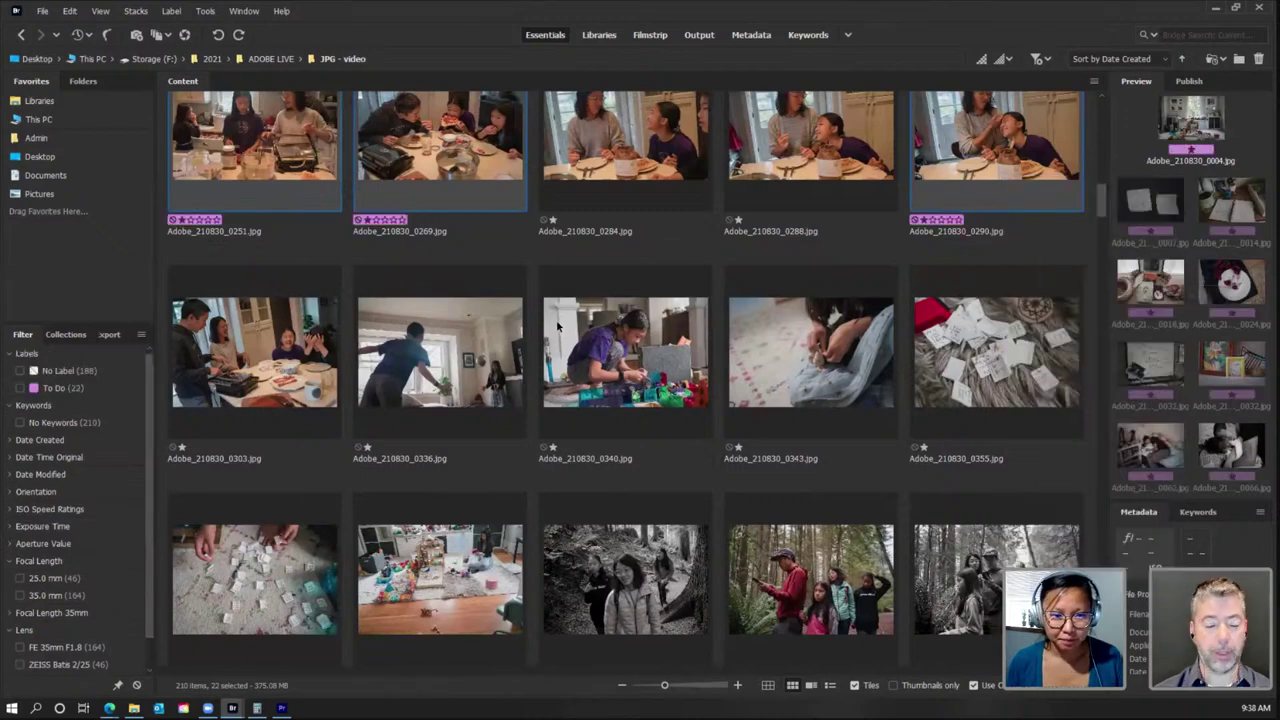
Step: Select photos 0340, 0343 and 0361 and label them To Do as well
left_click(267, 395)
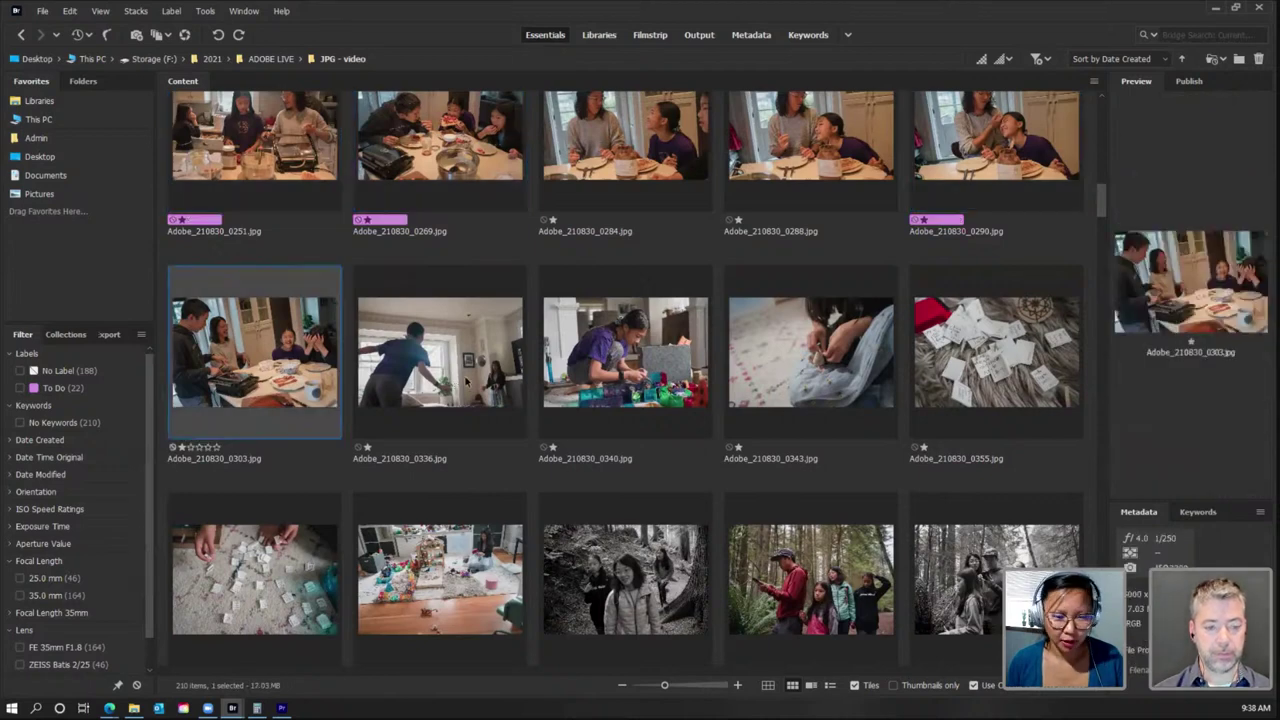
left_click(625, 380)
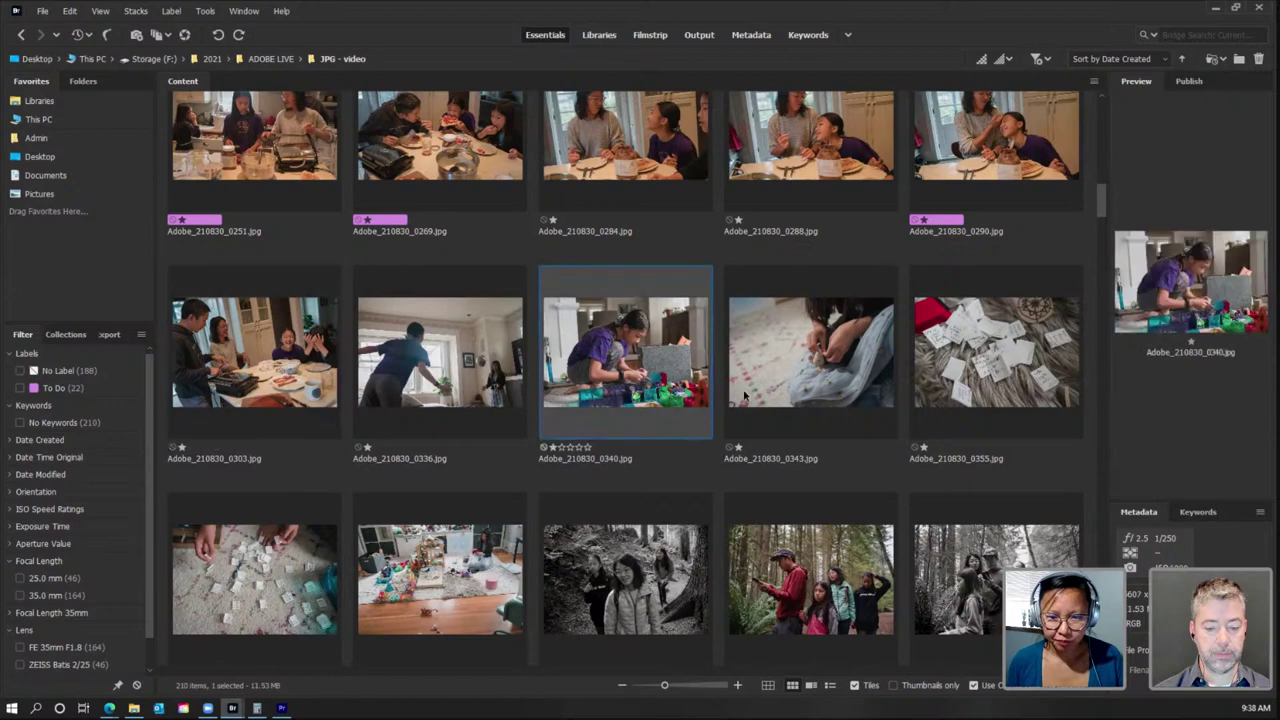
left_click(841, 388, "ctrl")
left_click(272, 584, "ctrl")
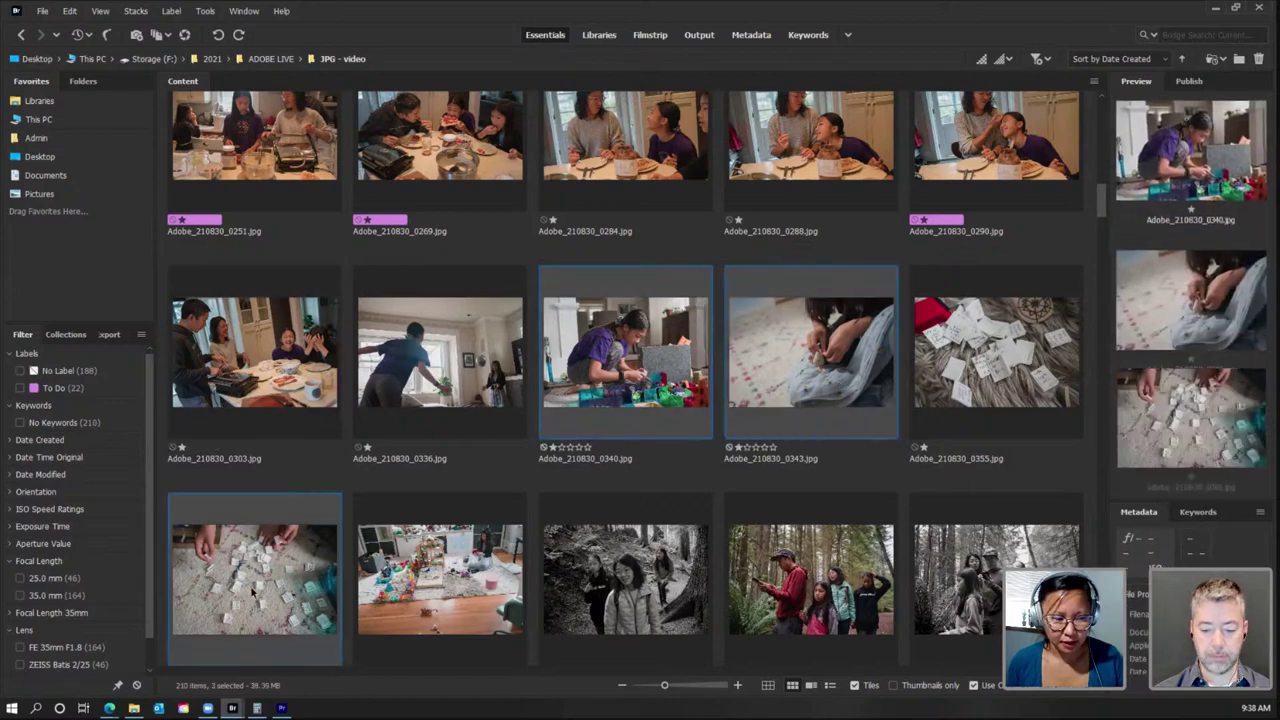
right_click(644, 392)
mouse_move(781, 638)
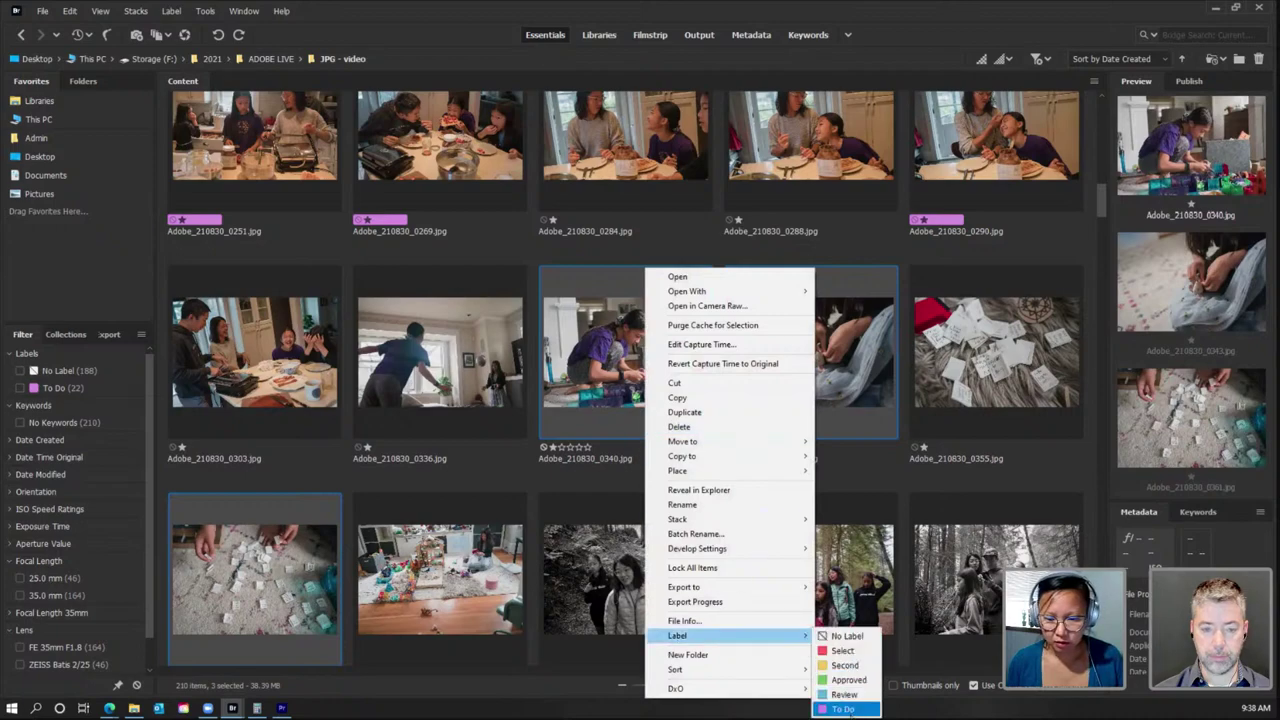
left_click(845, 711)
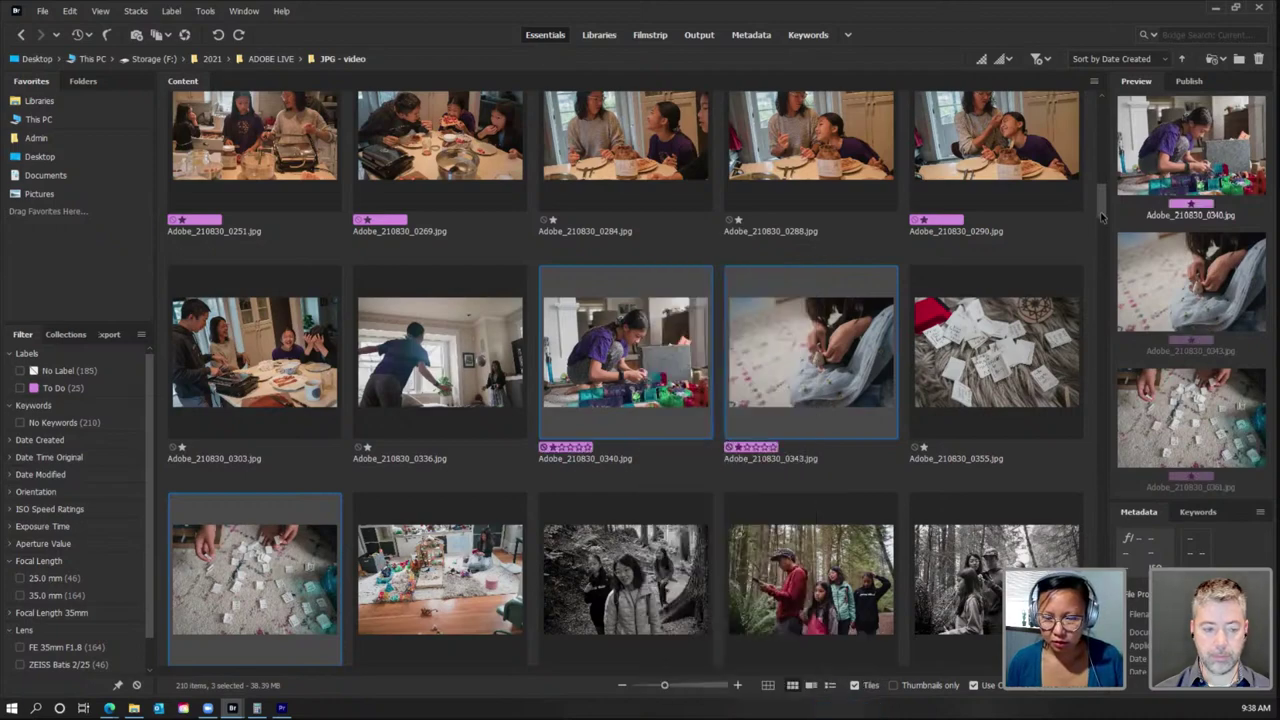
scroll(1104, 235, "down", 4)
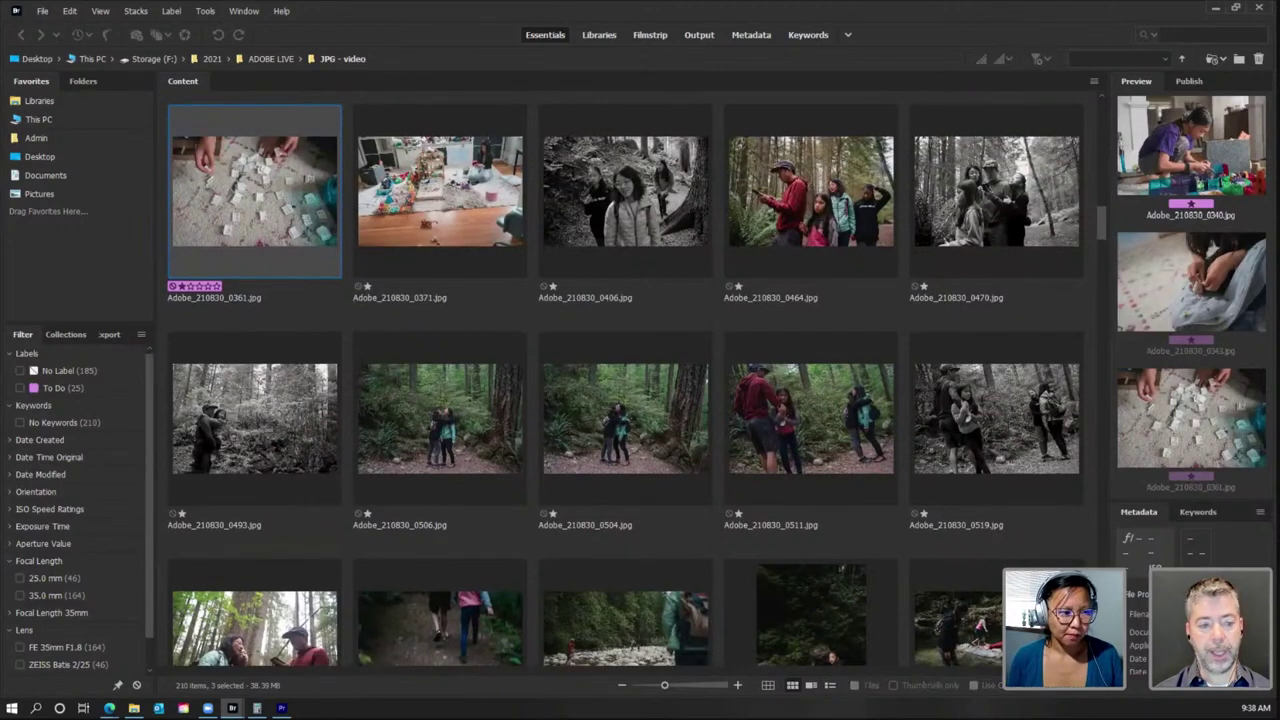
Step: Start a new pick with photos 0371, 0406, 0464, 0493 and 0511
key("ctrl+shift+r")
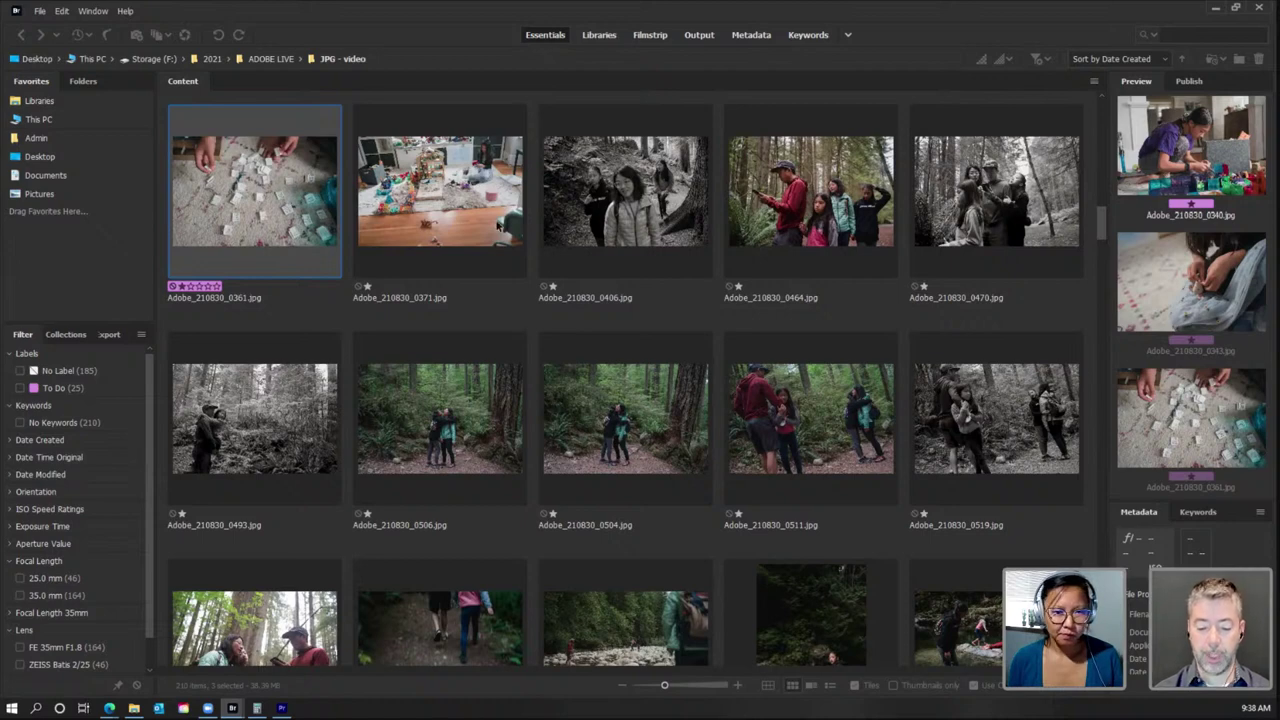
left_click(499, 226)
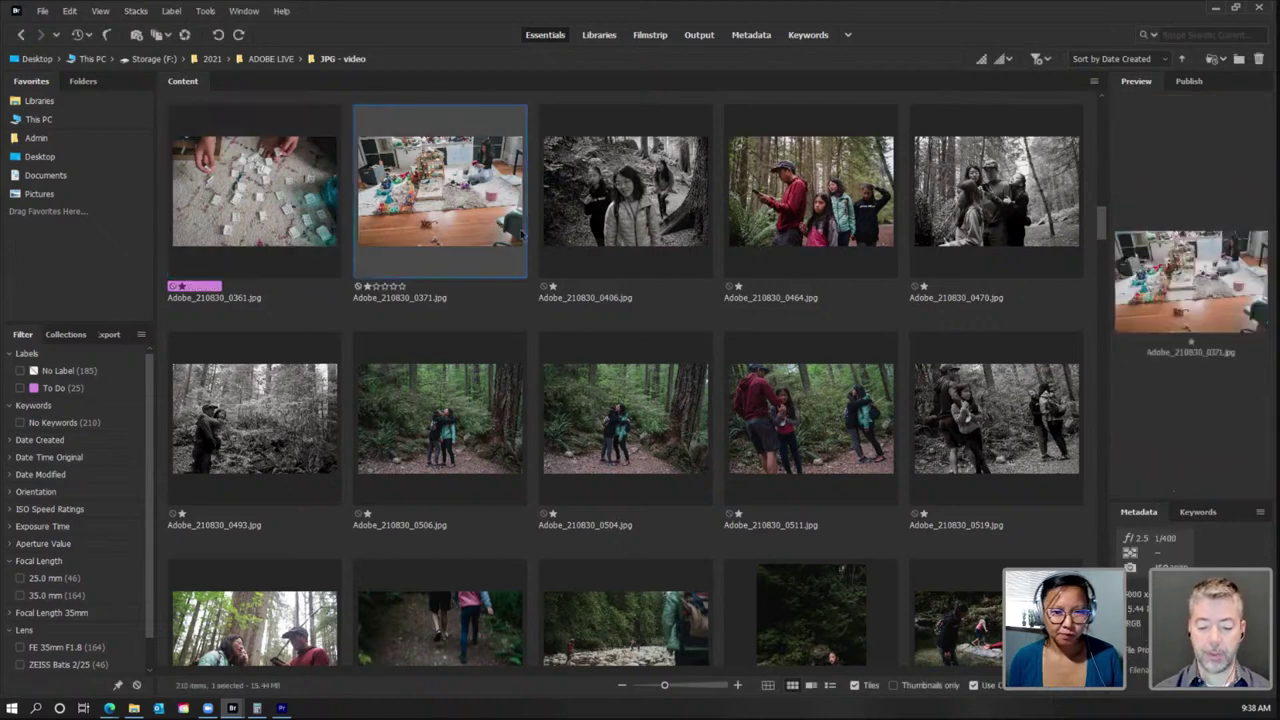
left_click(631, 245, "ctrl")
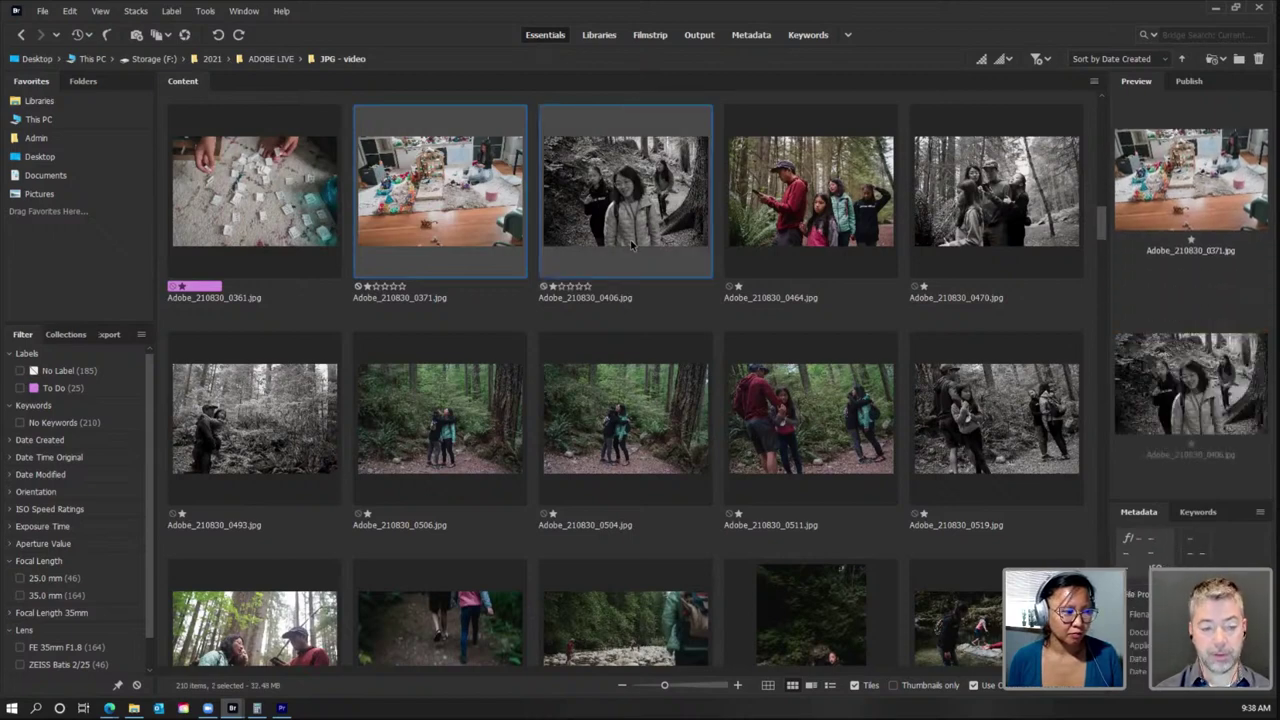
left_click(805, 216, "ctrl")
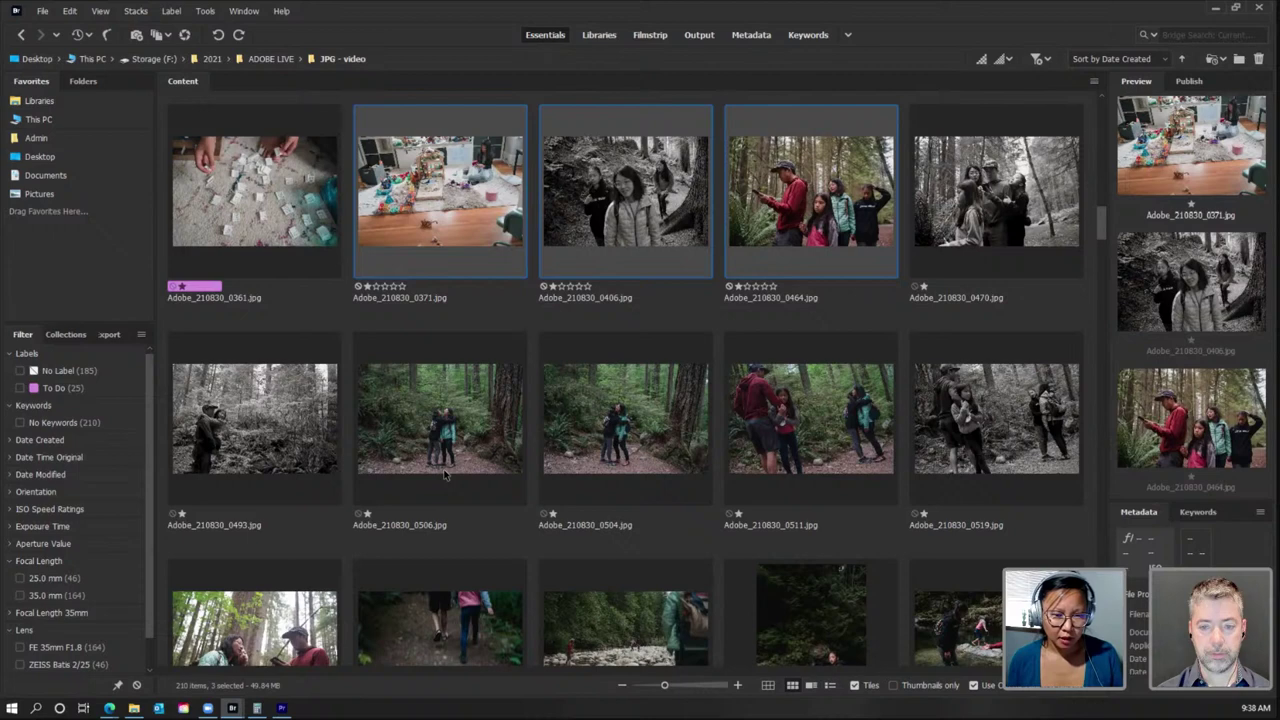
left_click(297, 455, "ctrl")
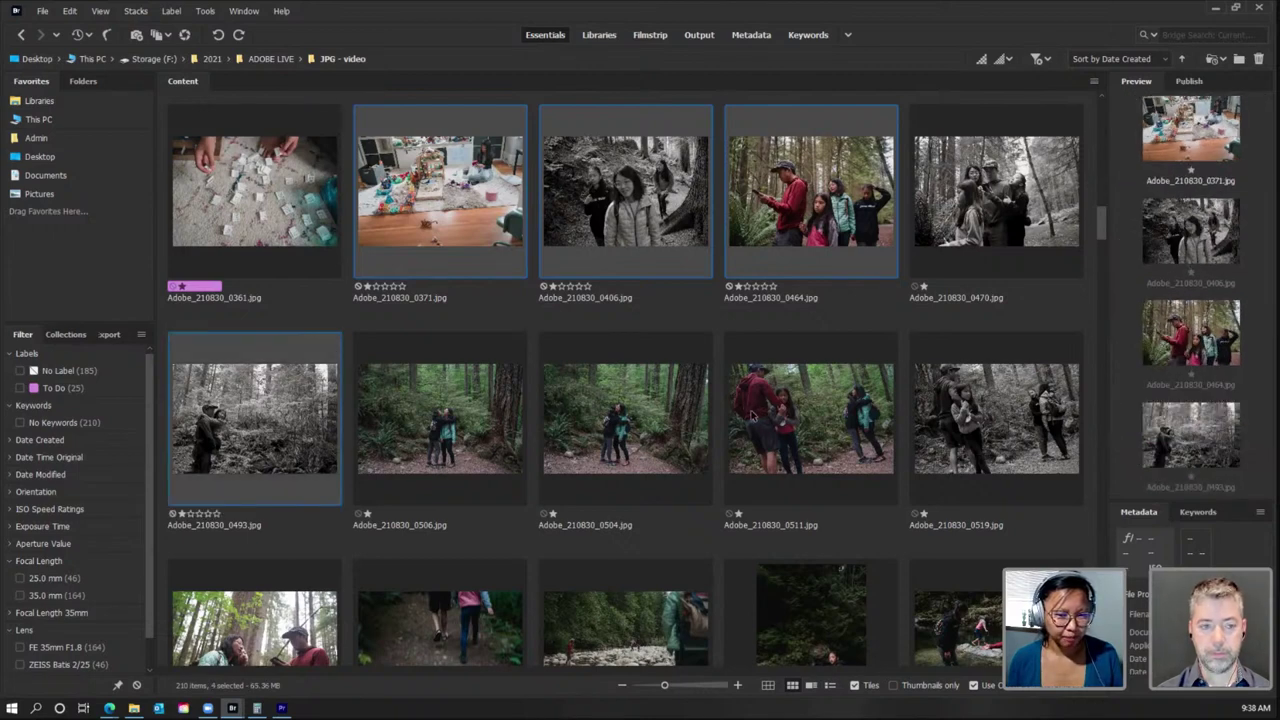
left_click(755, 416, "ctrl")
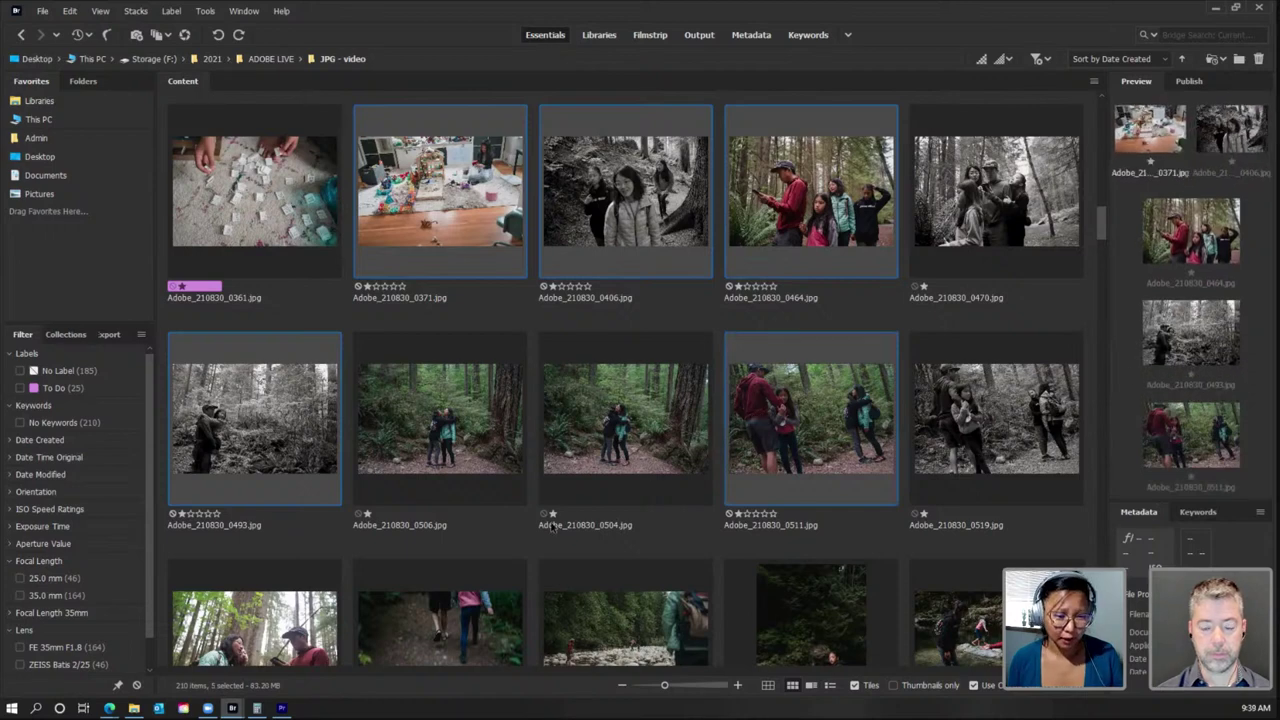
Step: Add forest photos 0540, 0559 and 0595 to the pick
scroll(552, 527, "down", 2)
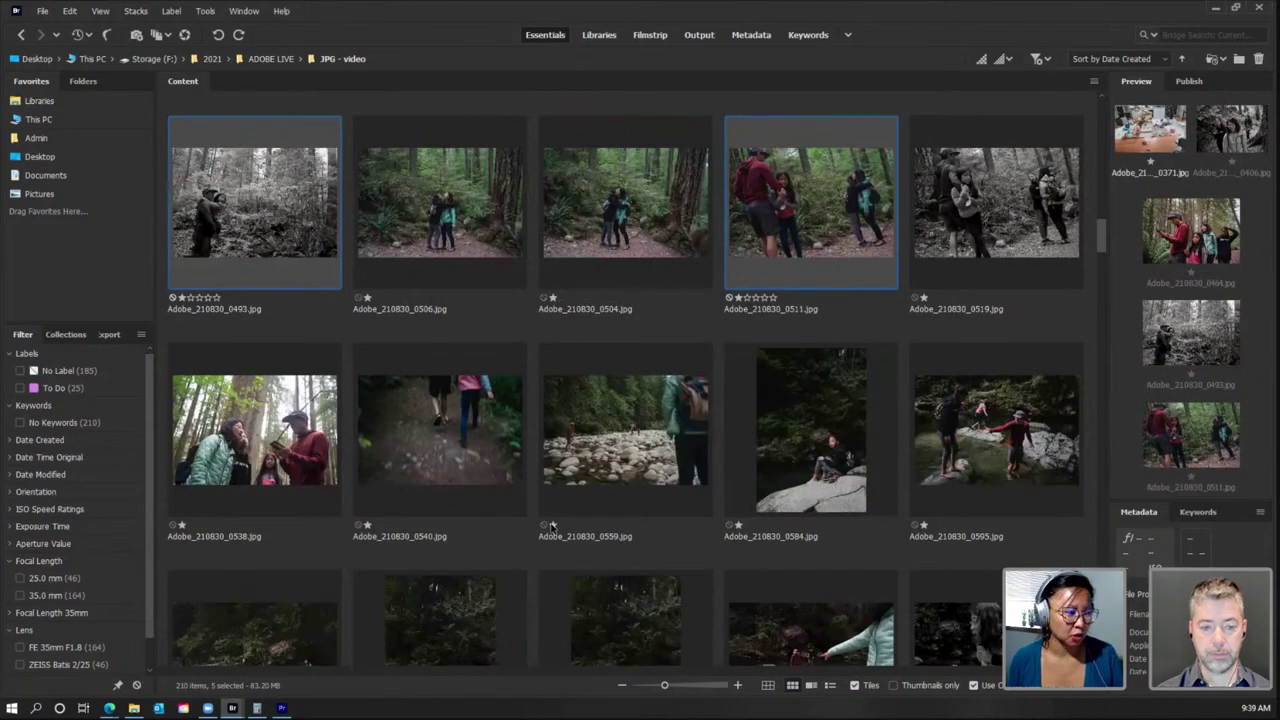
left_click(459, 455, "ctrl")
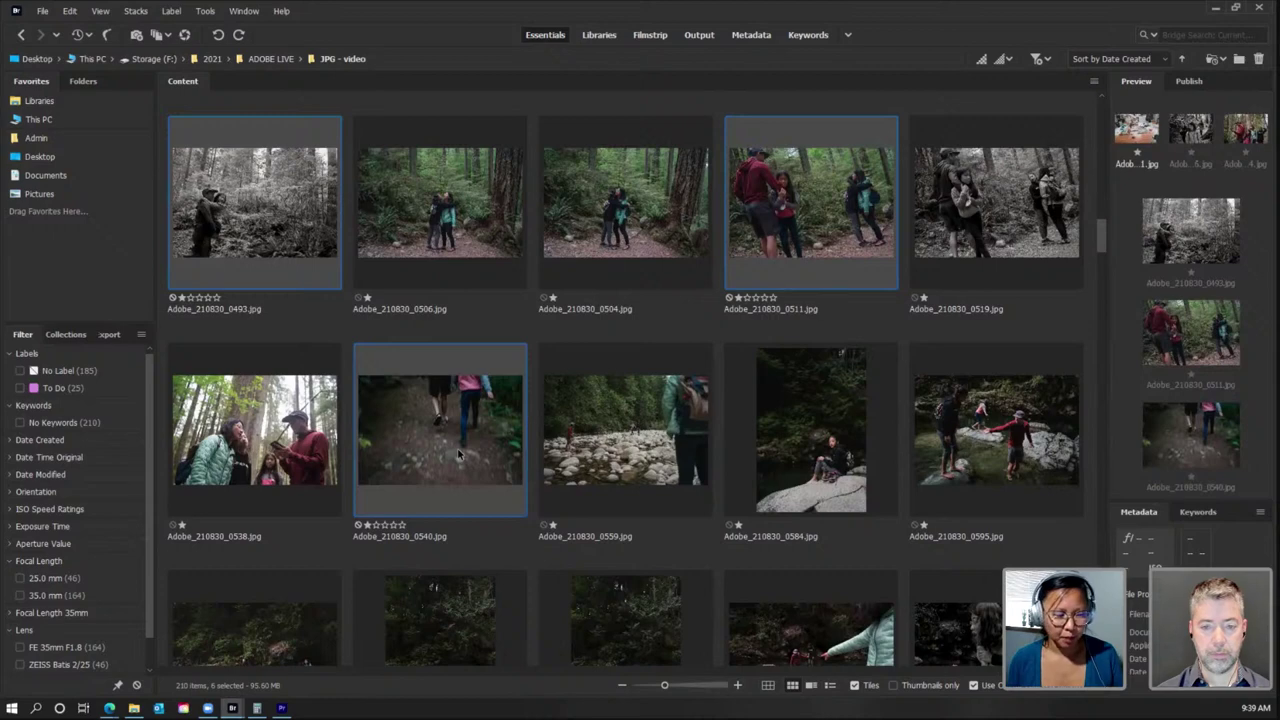
left_click(607, 448, "ctrl")
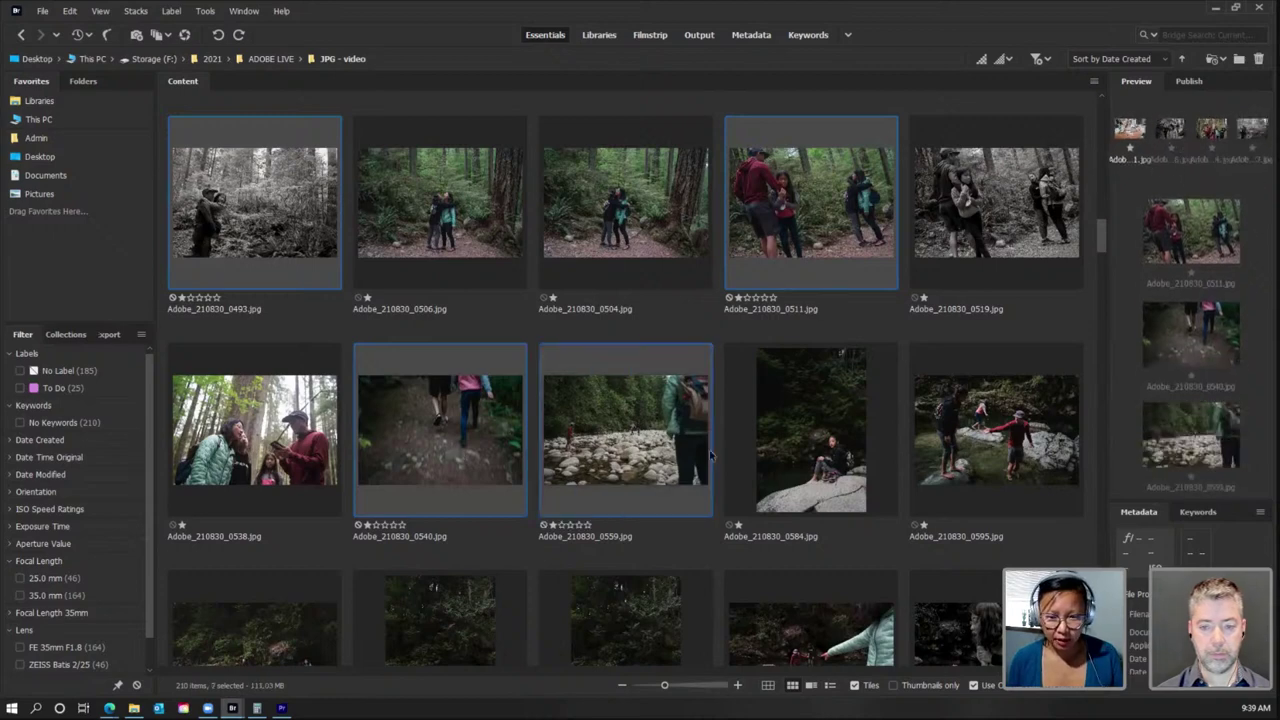
left_click(978, 485, "ctrl")
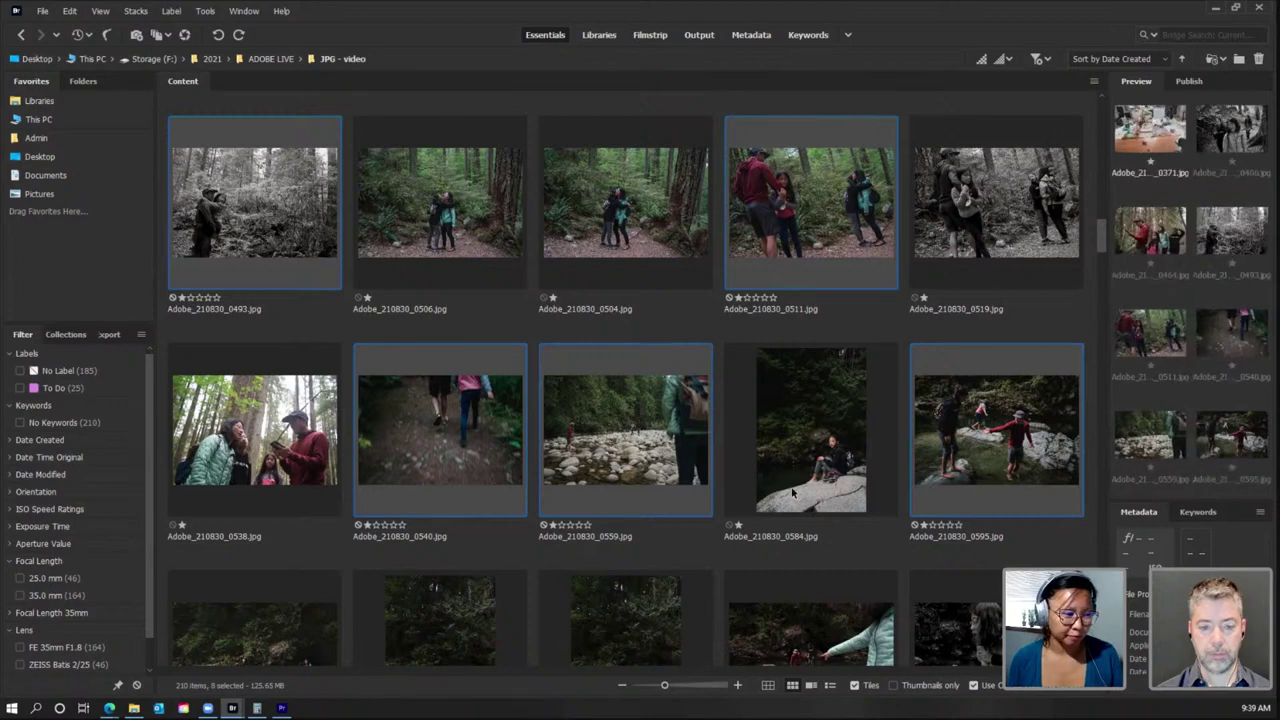
scroll(792, 492, "down", 3)
scroll(792, 492, "down", 3)
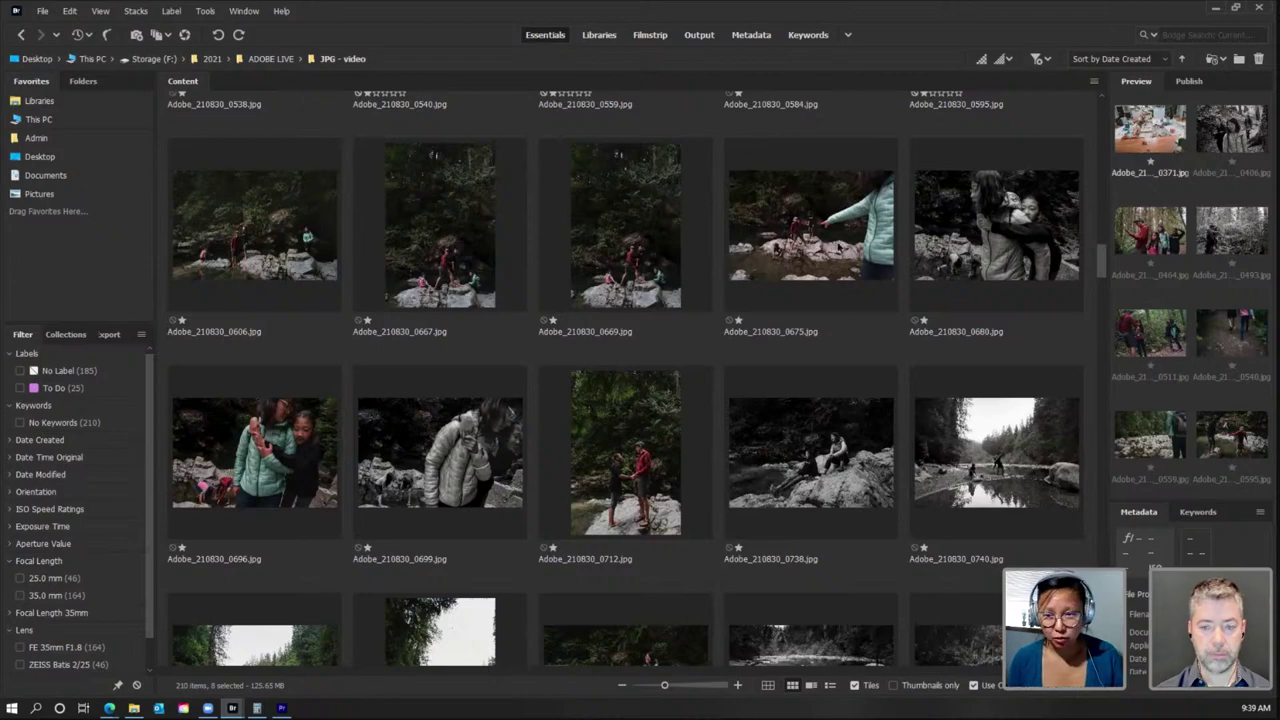
Step: Add river photos 0675, 0680, 0740 and 0747 to the picked set
left_click(810, 246, "ctrl")
left_click(948, 304, "ctrl")
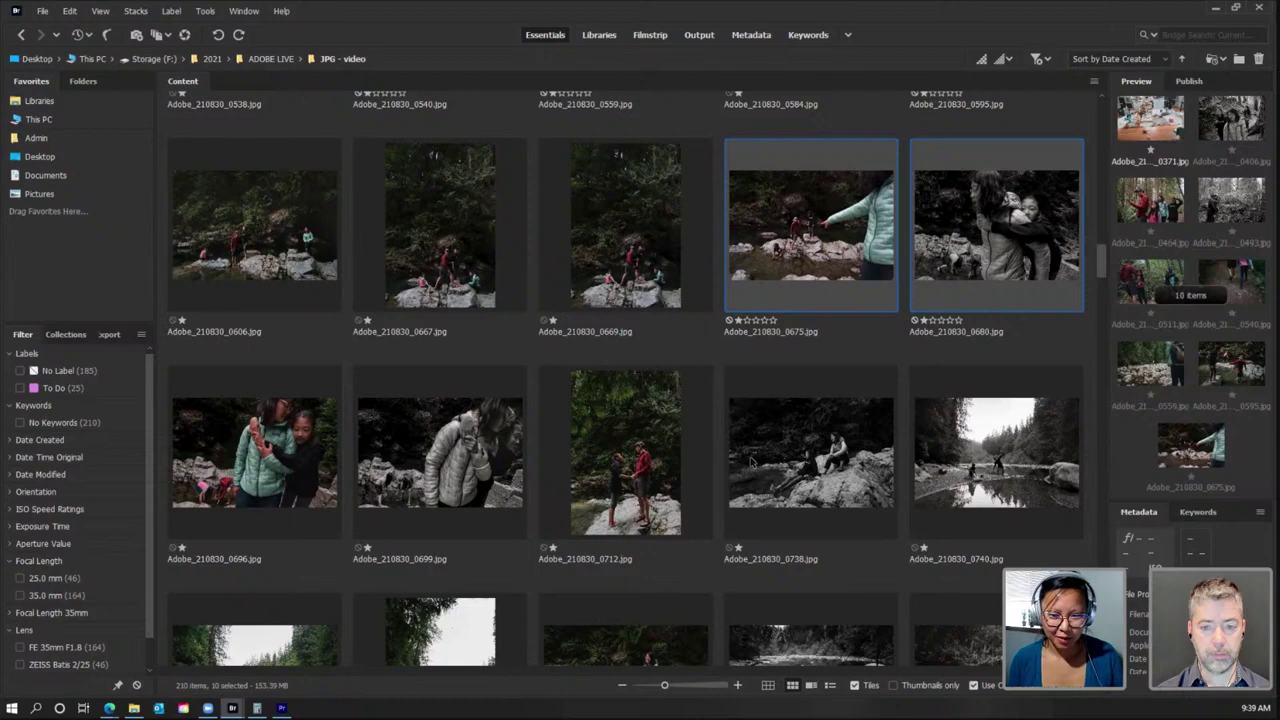
scroll(752, 459, "down", 3)
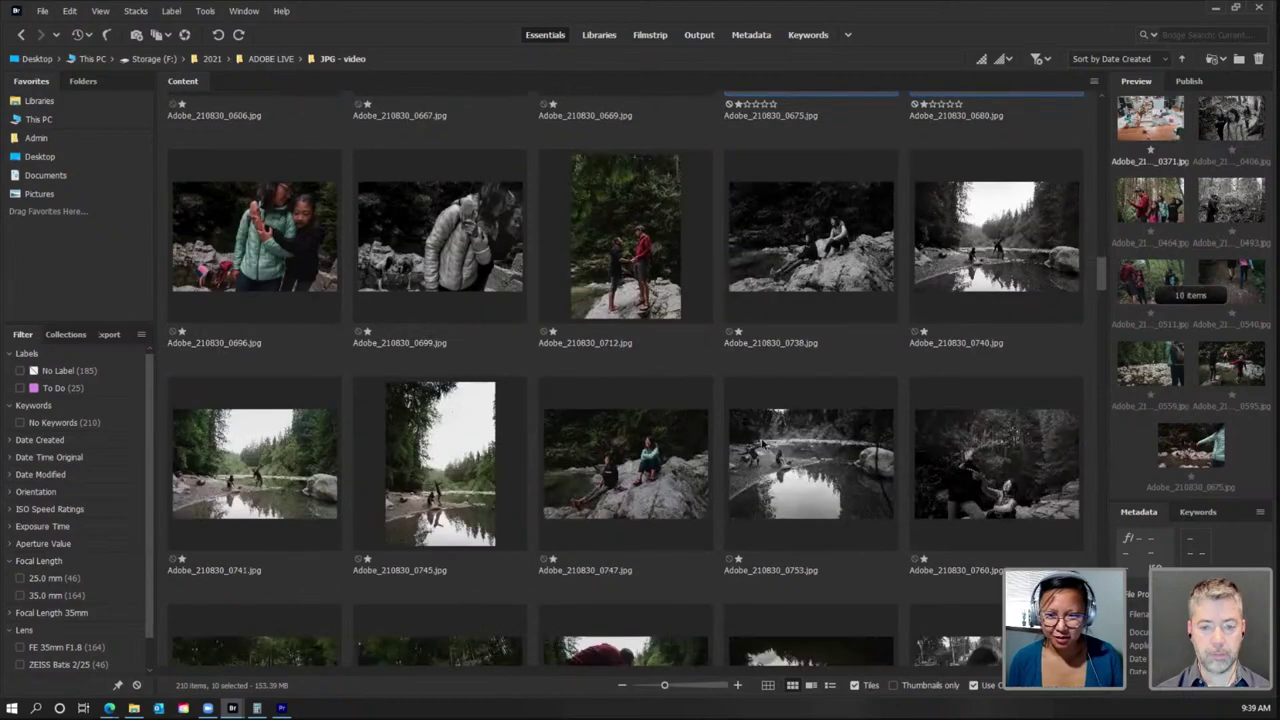
left_click(953, 310, "ctrl")
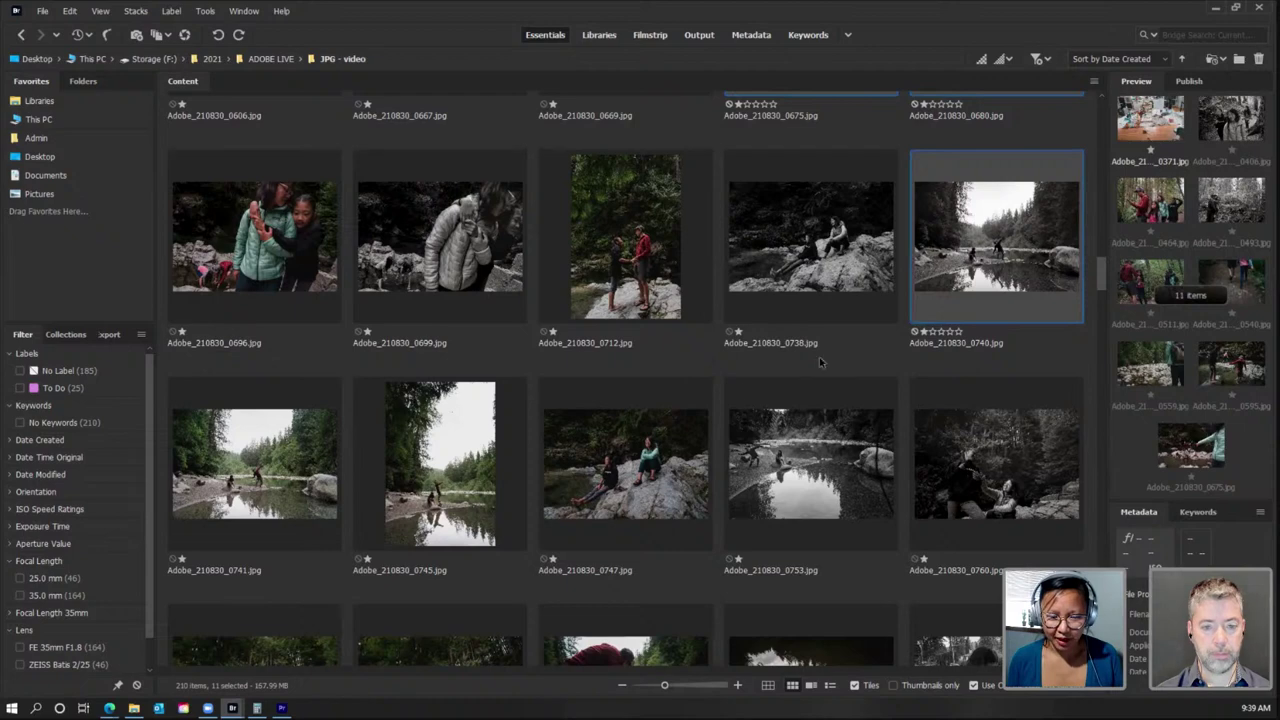
left_click(630, 445, "ctrl")
scroll(630, 445, "down", 2)
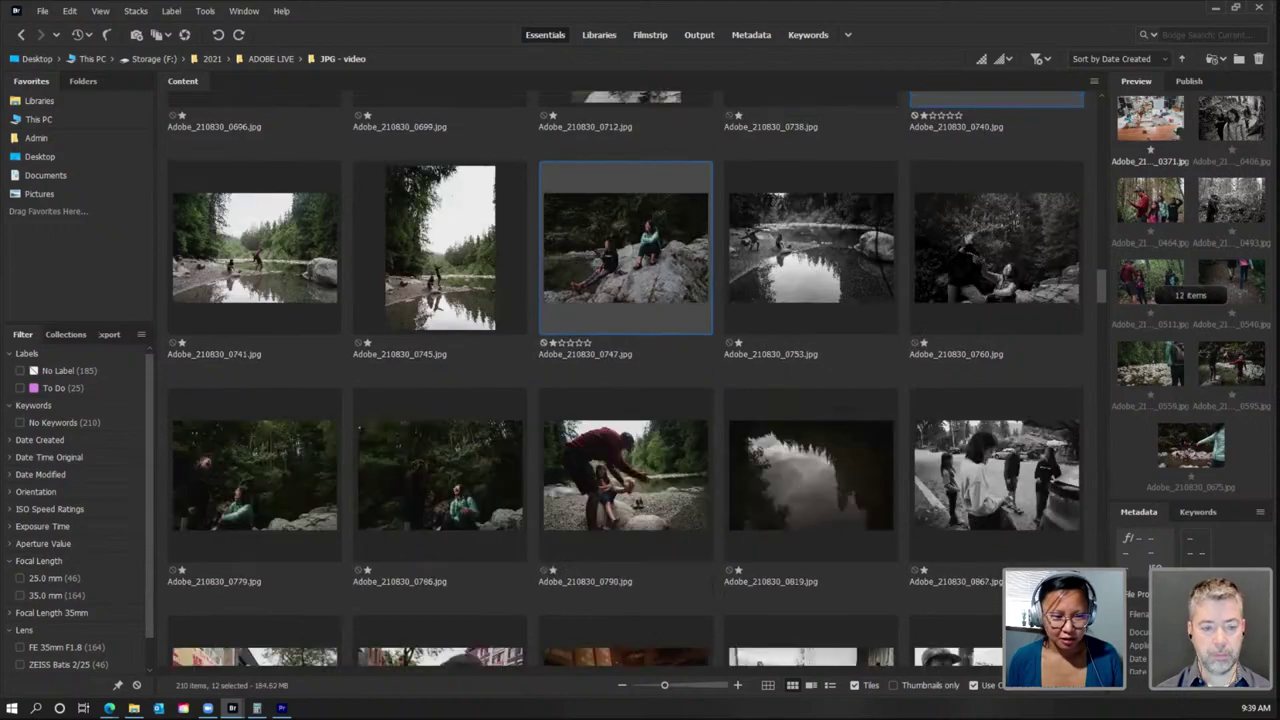
Step: Tag the twelve picked photos with the purple To Do label
right_click(580, 292)
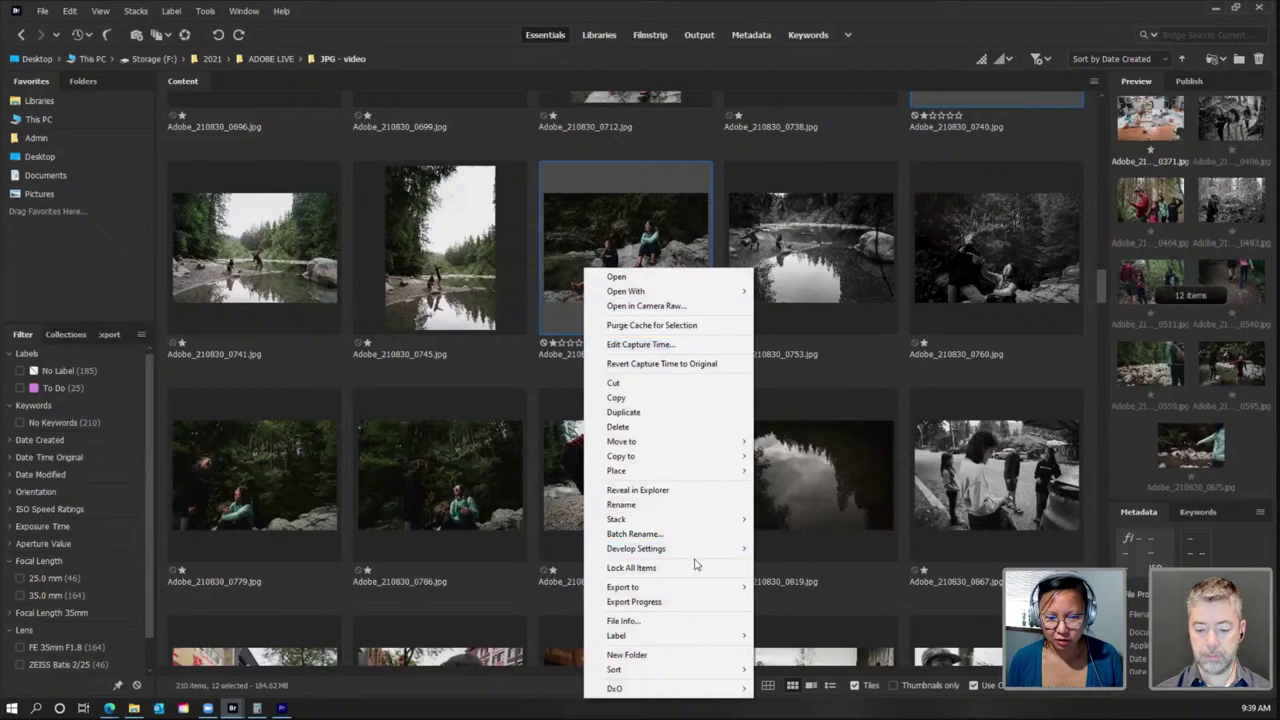
mouse_move(686, 638)
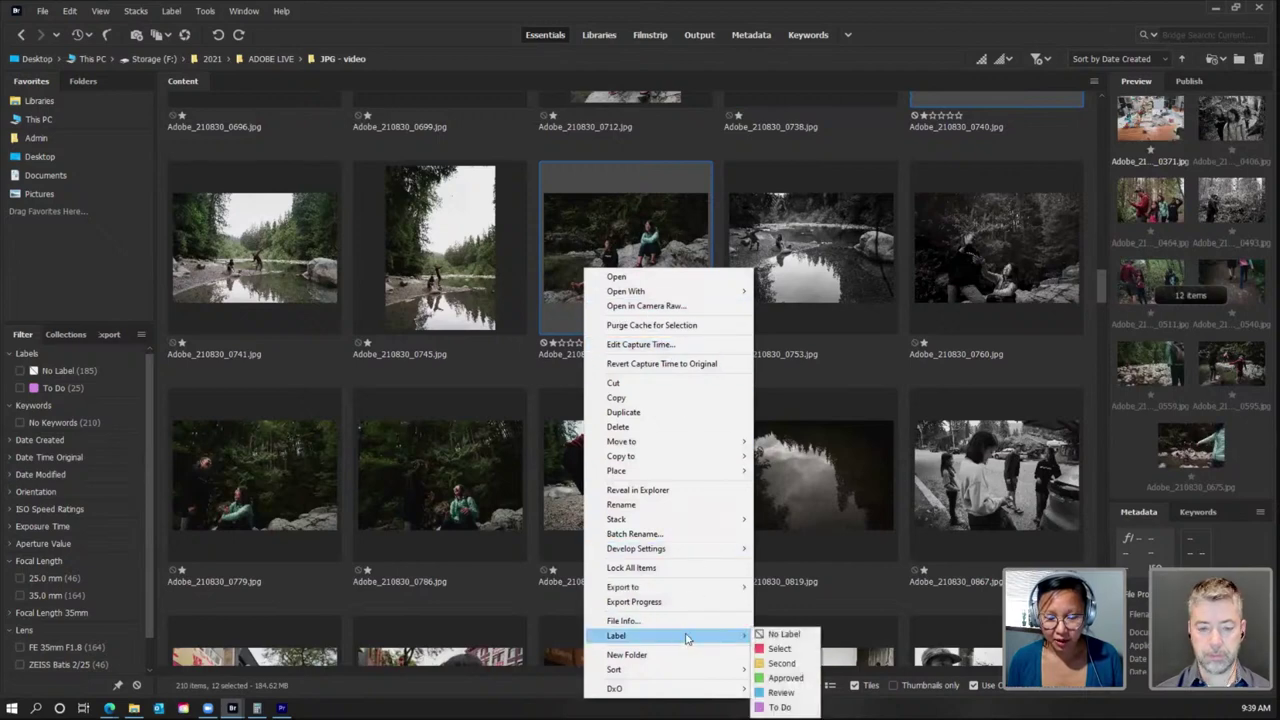
left_click(779, 707)
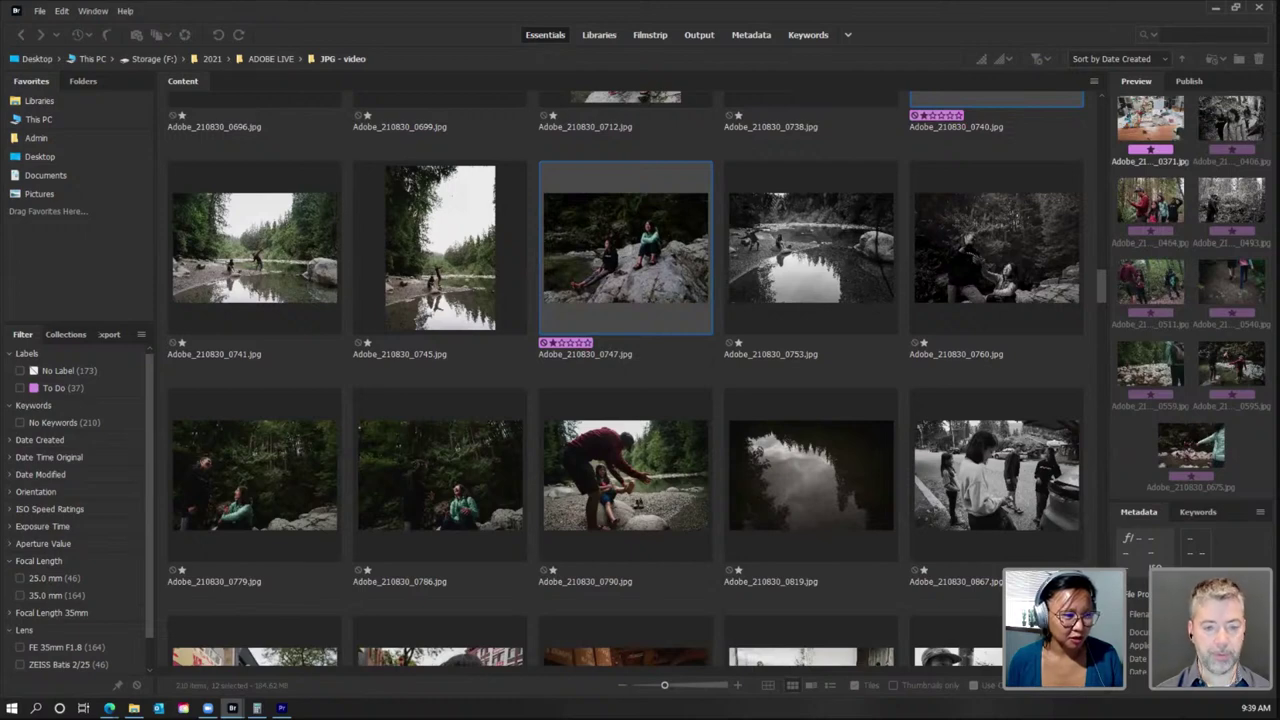
left_click(411, 503)
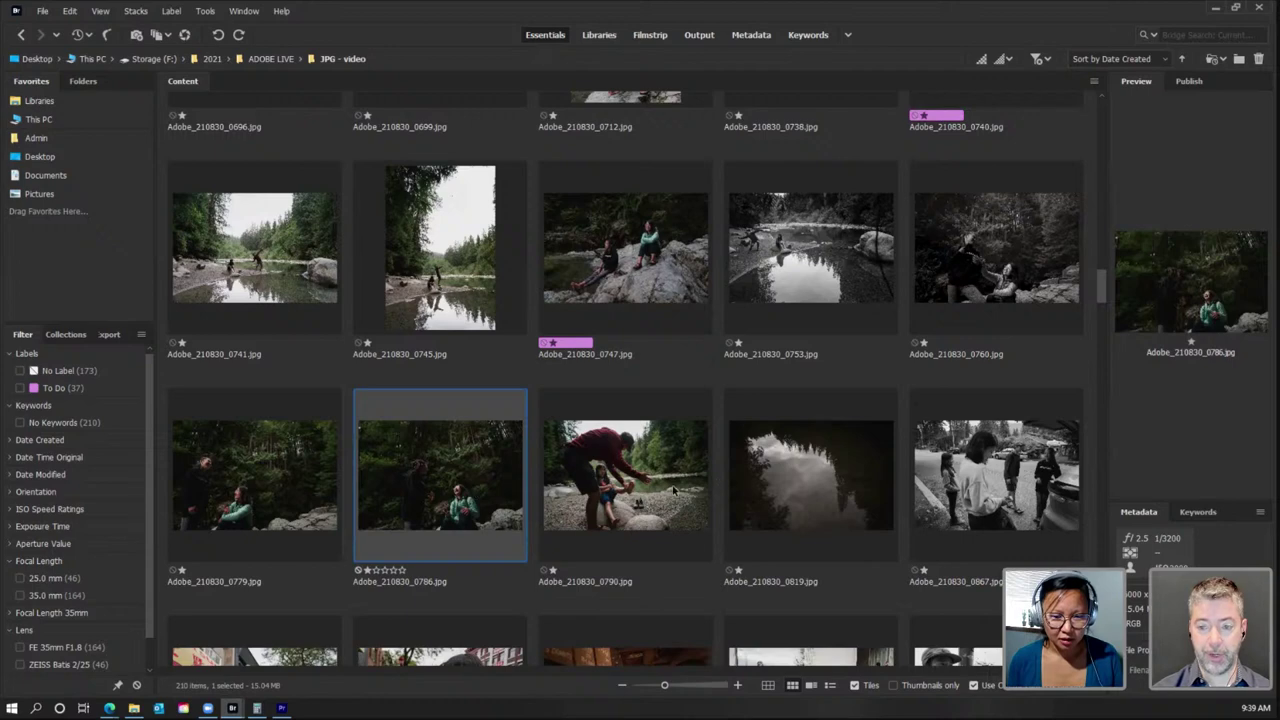
Step: Extend the pick from 0786 through 0867, then add 0876, 0909, 0922, 0946, 0966 and 0981
key("shift+Right")
key("shift+Right")
key("shift+Right")
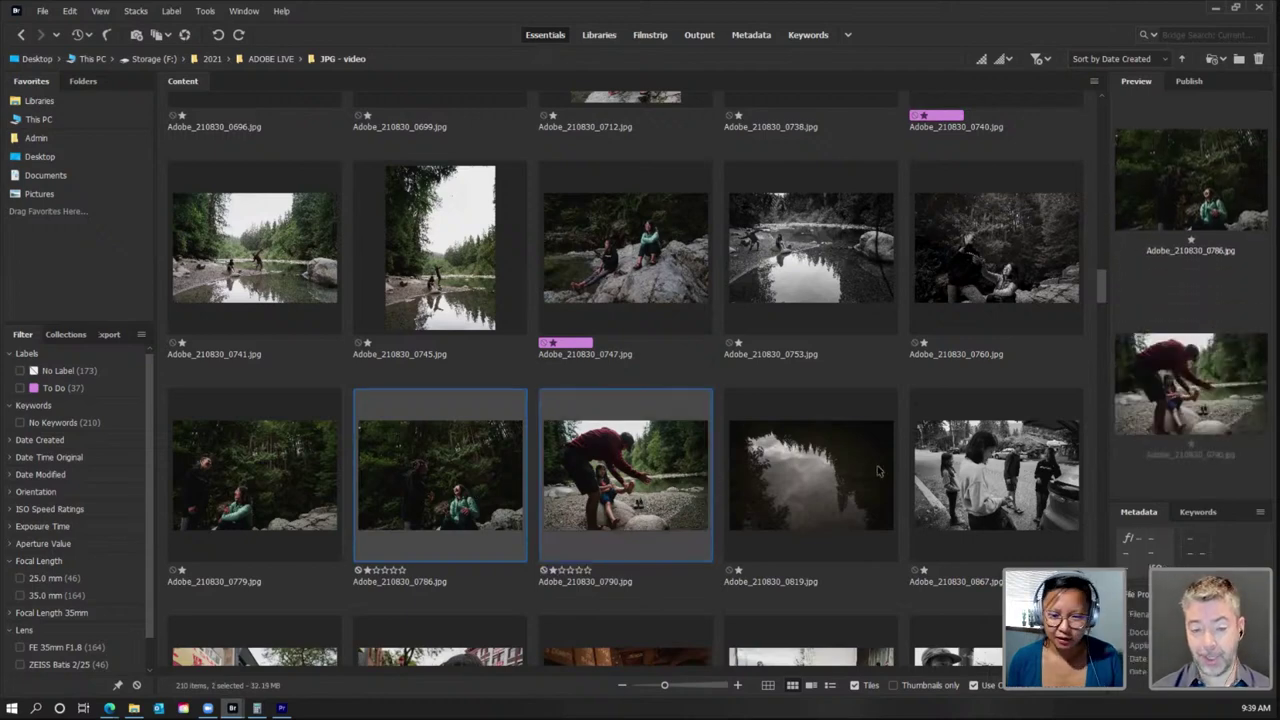
scroll(798, 443, "down", 4)
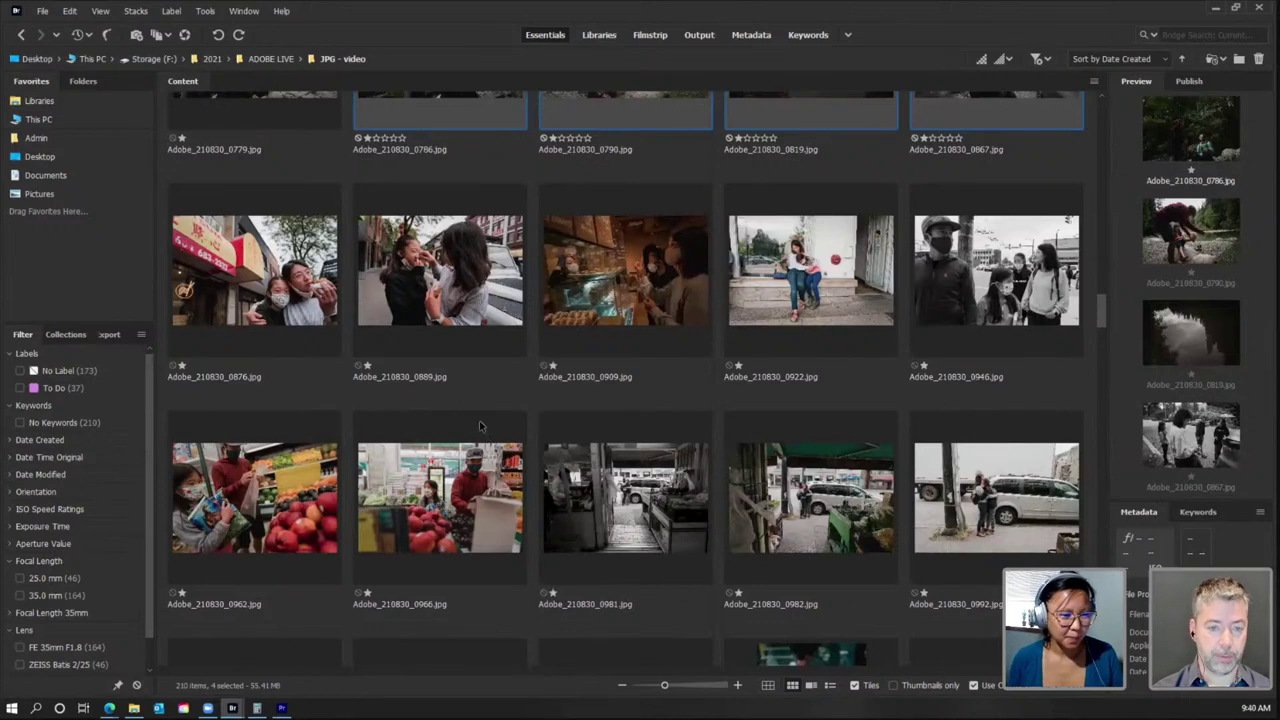
left_click(312, 310, "ctrl")
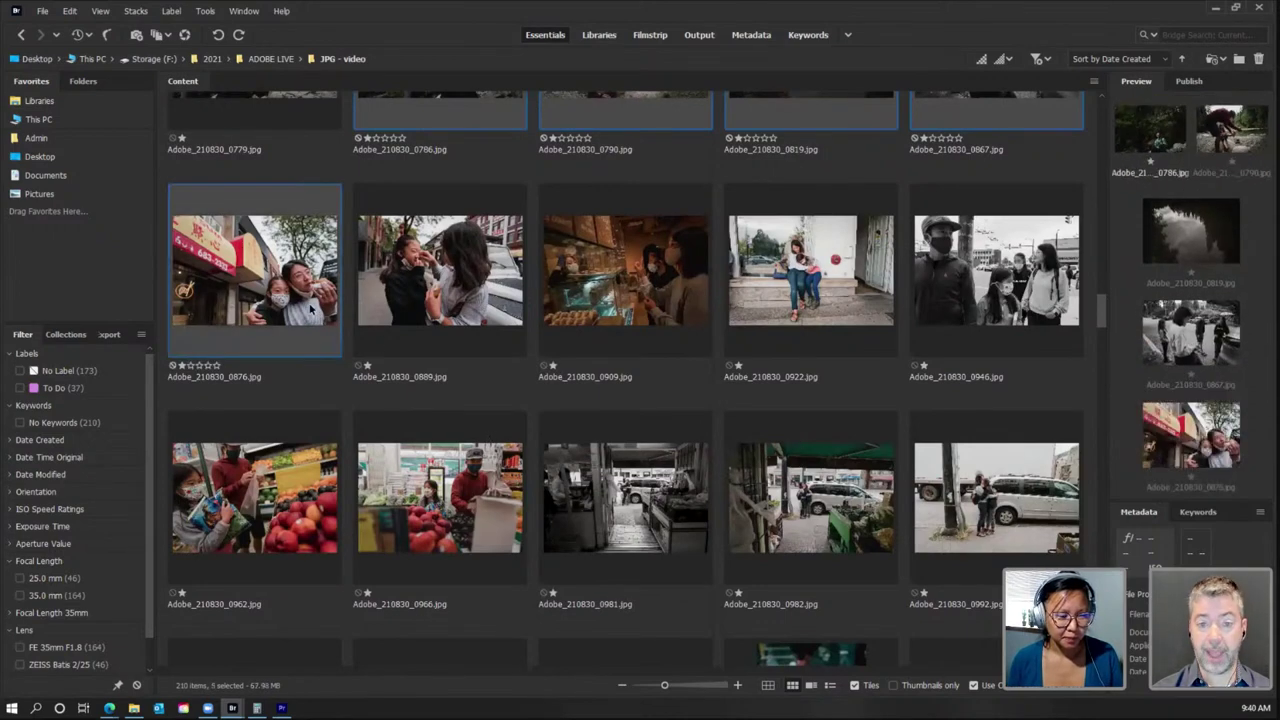
left_click(580, 292, "ctrl")
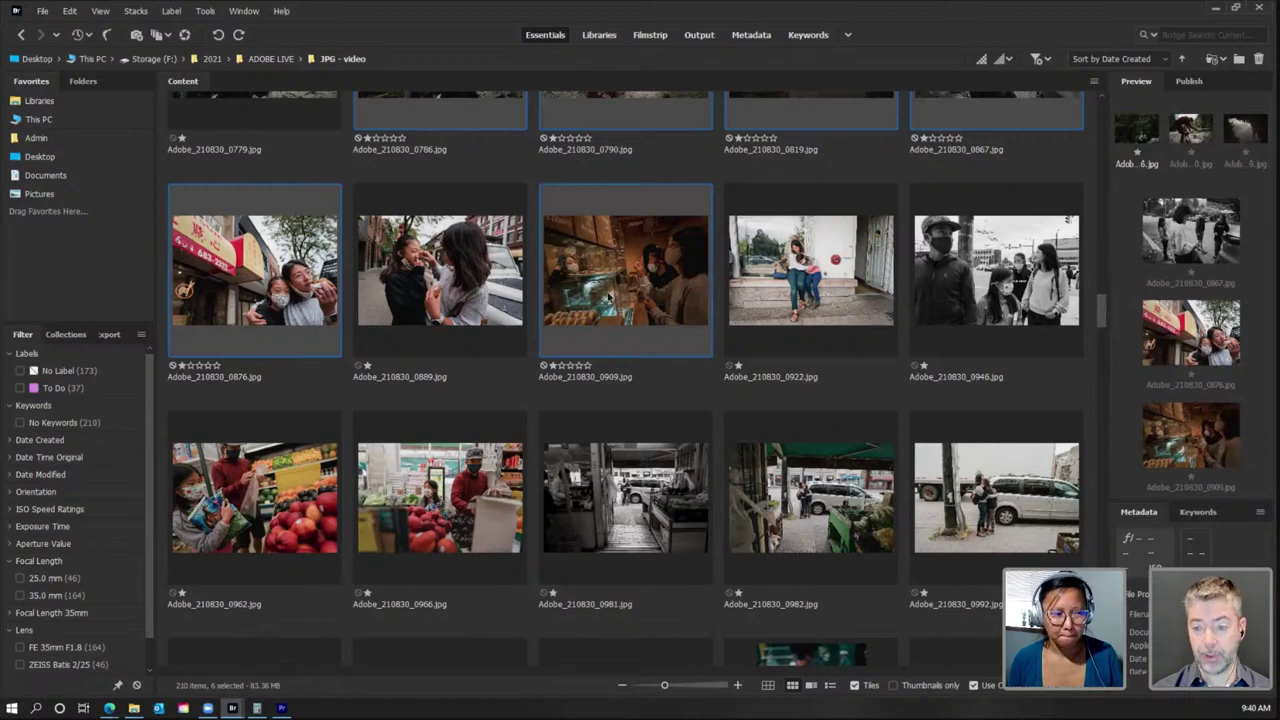
left_click(772, 295, "ctrl")
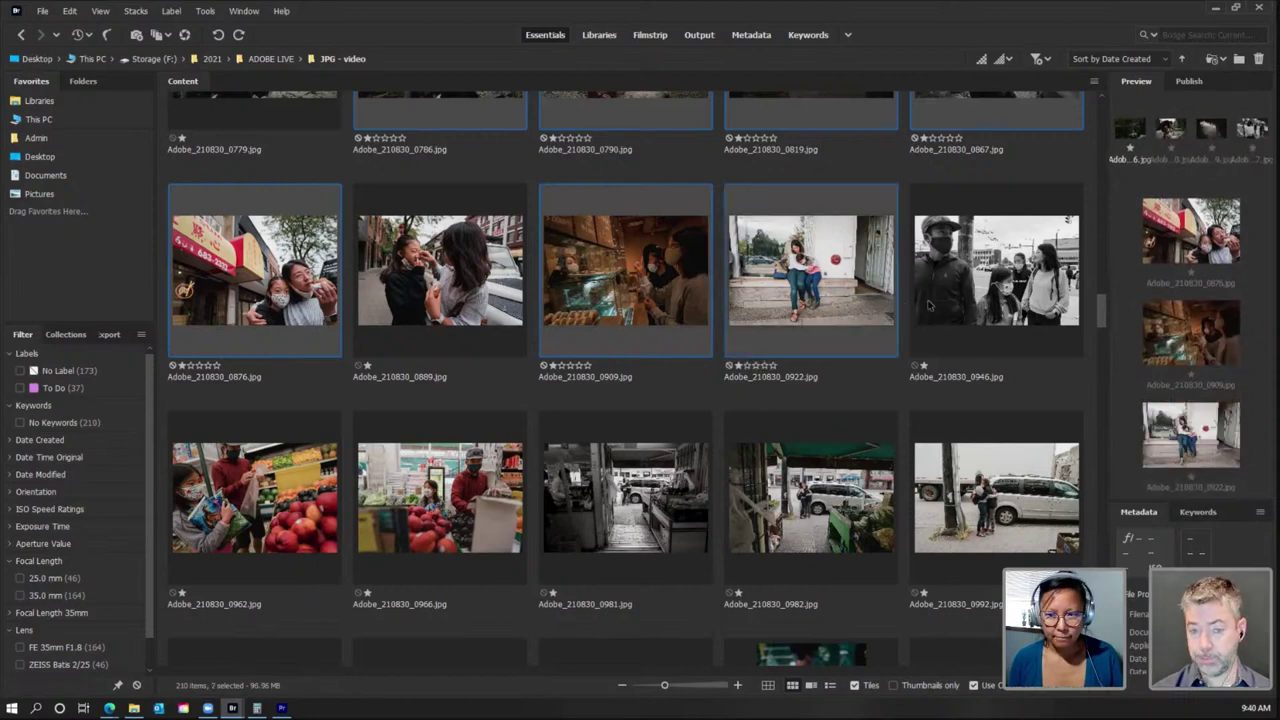
left_click(972, 294, "ctrl")
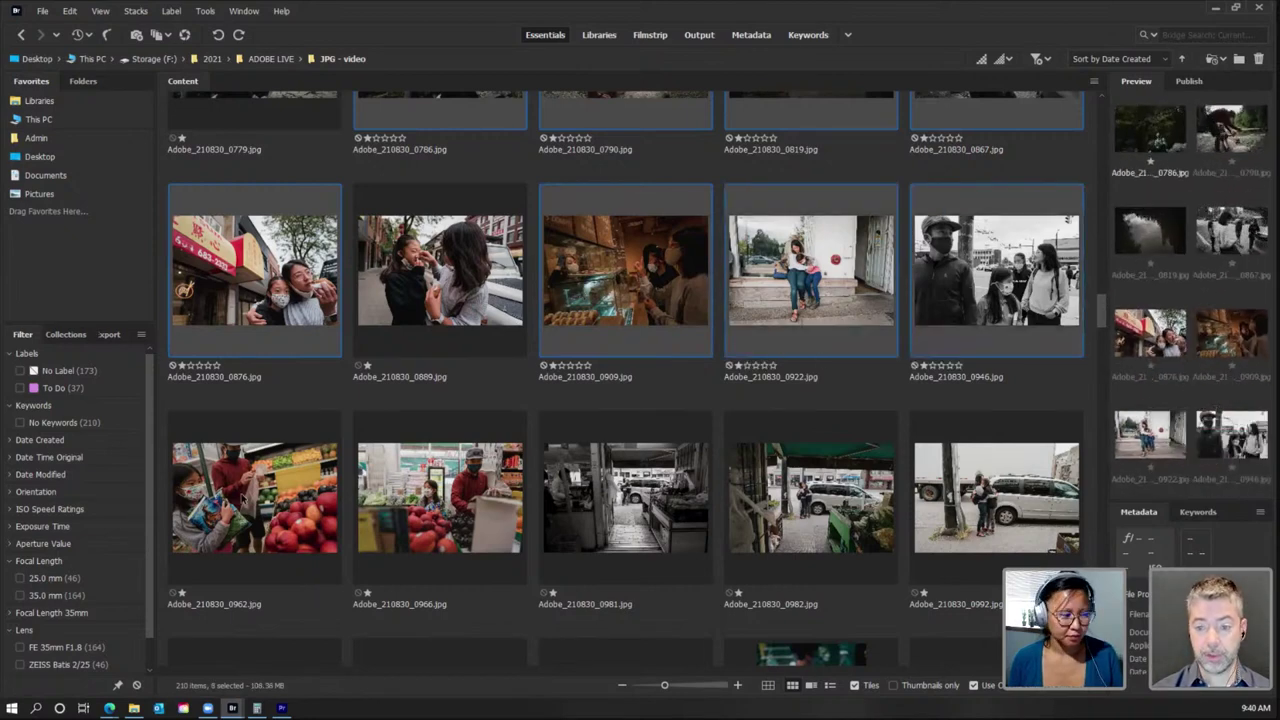
left_click(431, 510, "ctrl")
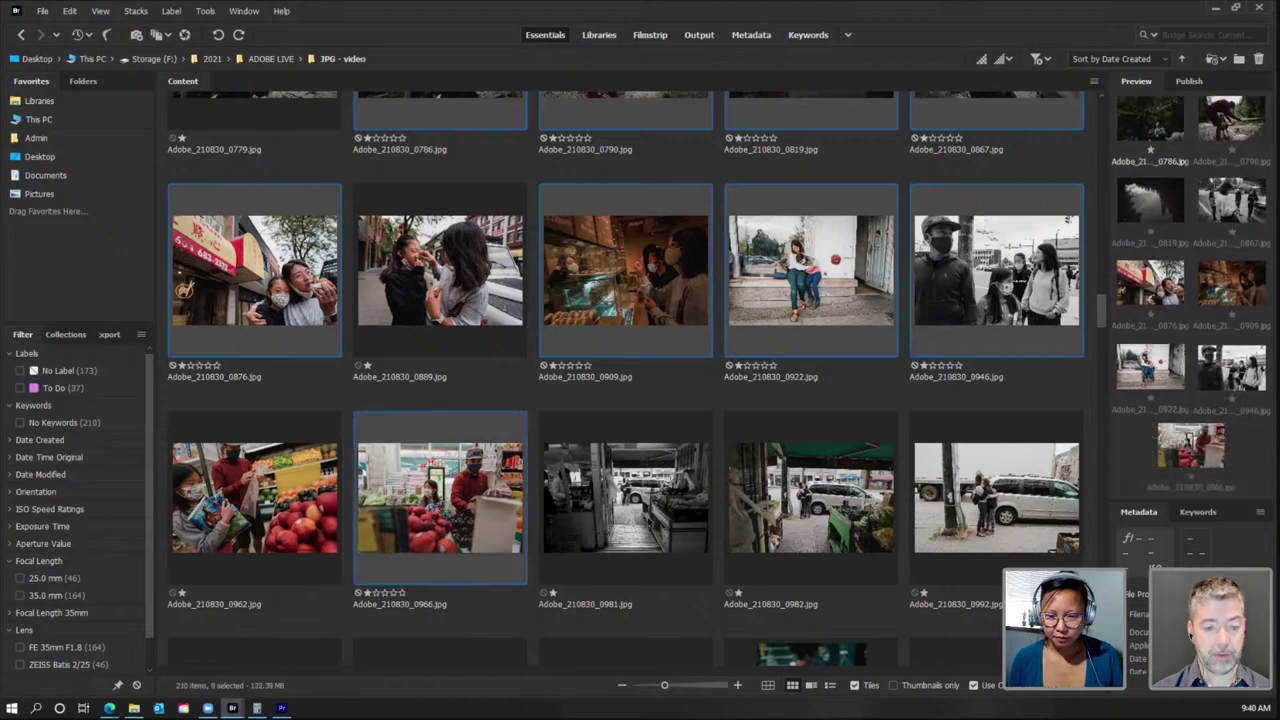
left_click(620, 500, "ctrl")
Step: Add photos 1006, 1055, 1060, 1105 and 1156 to the pick
scroll(670, 520, "down", 4)
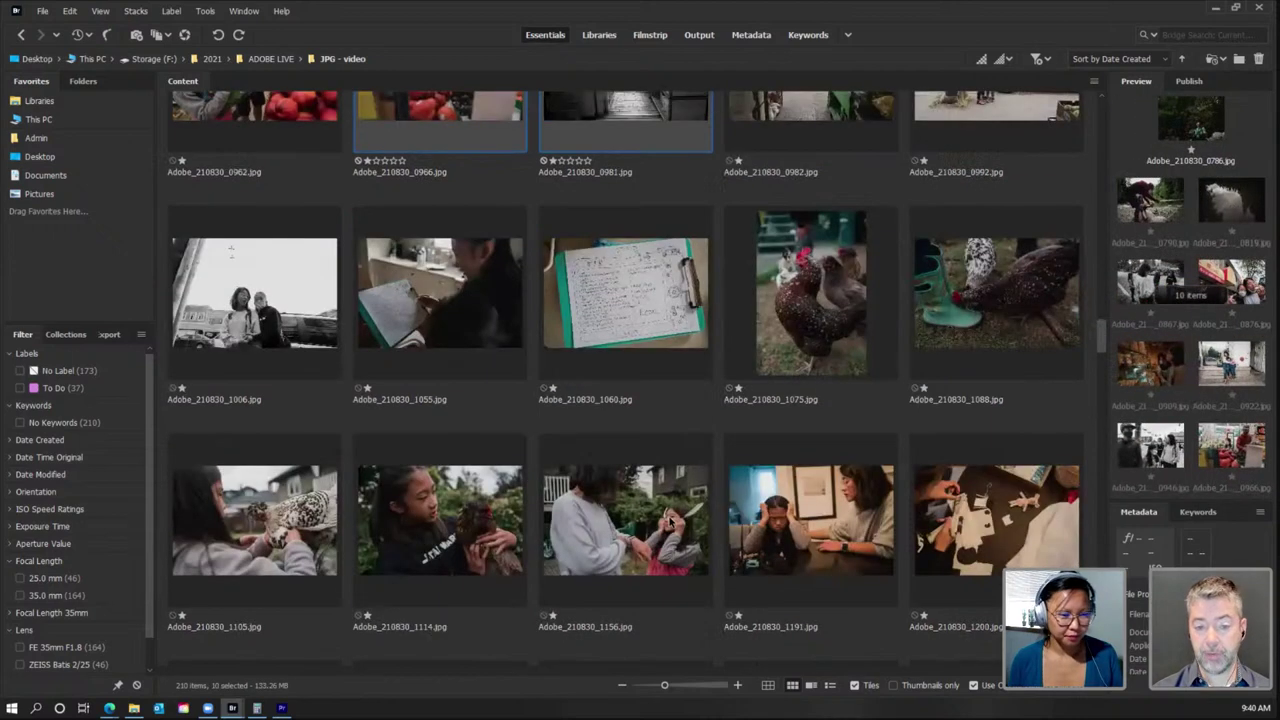
left_click(294, 352, "ctrl")
left_click(430, 341, "ctrl")
left_click(583, 323, "ctrl")
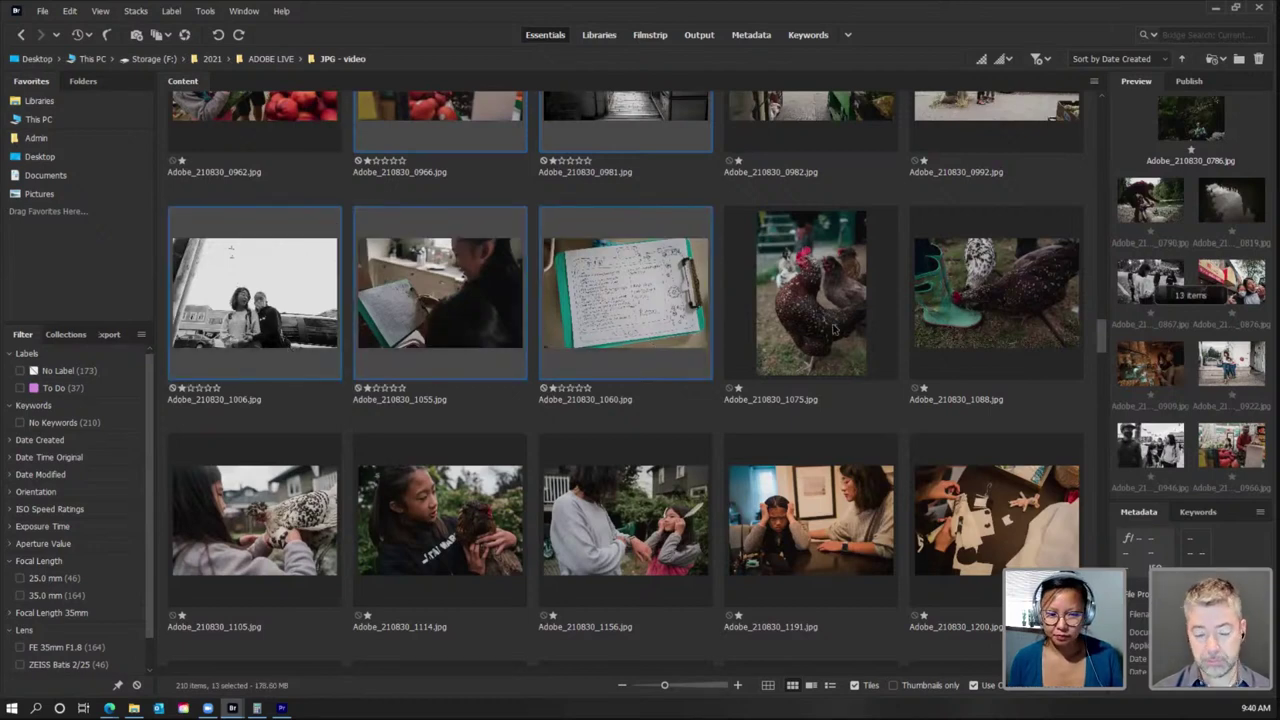
left_click(280, 548, "ctrl")
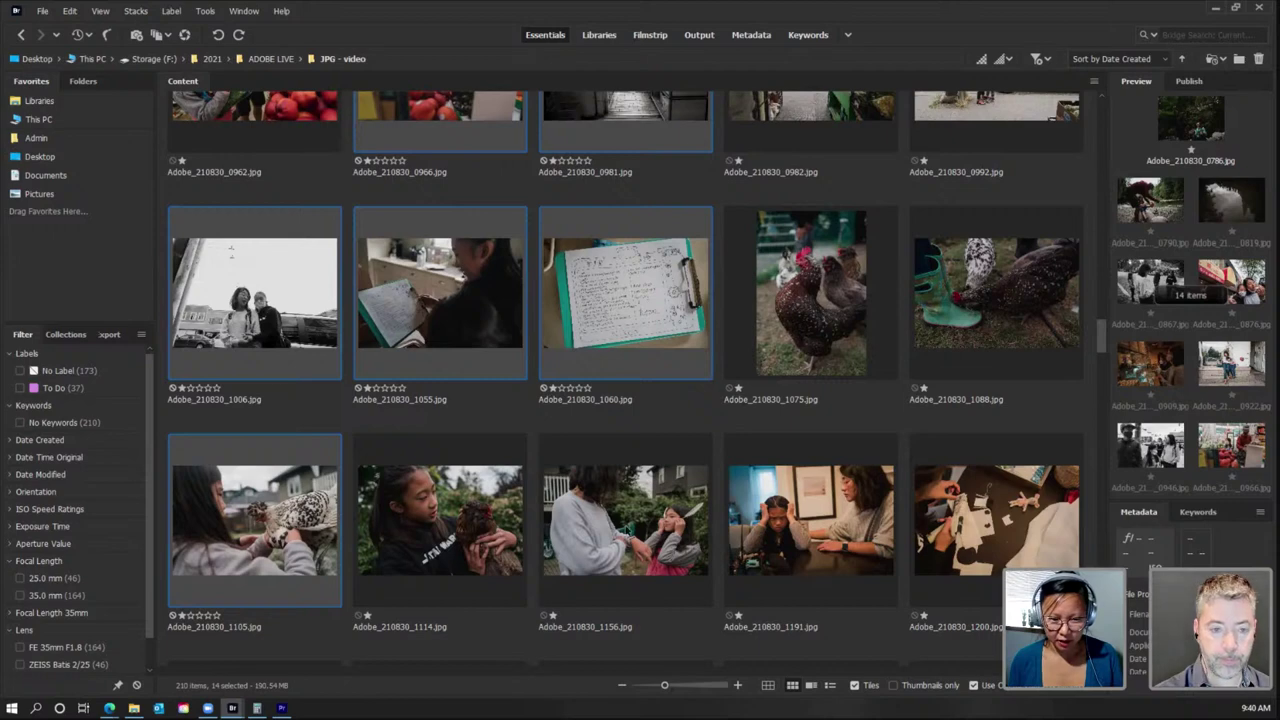
left_click(630, 530, "ctrl")
key("ctrl+1")
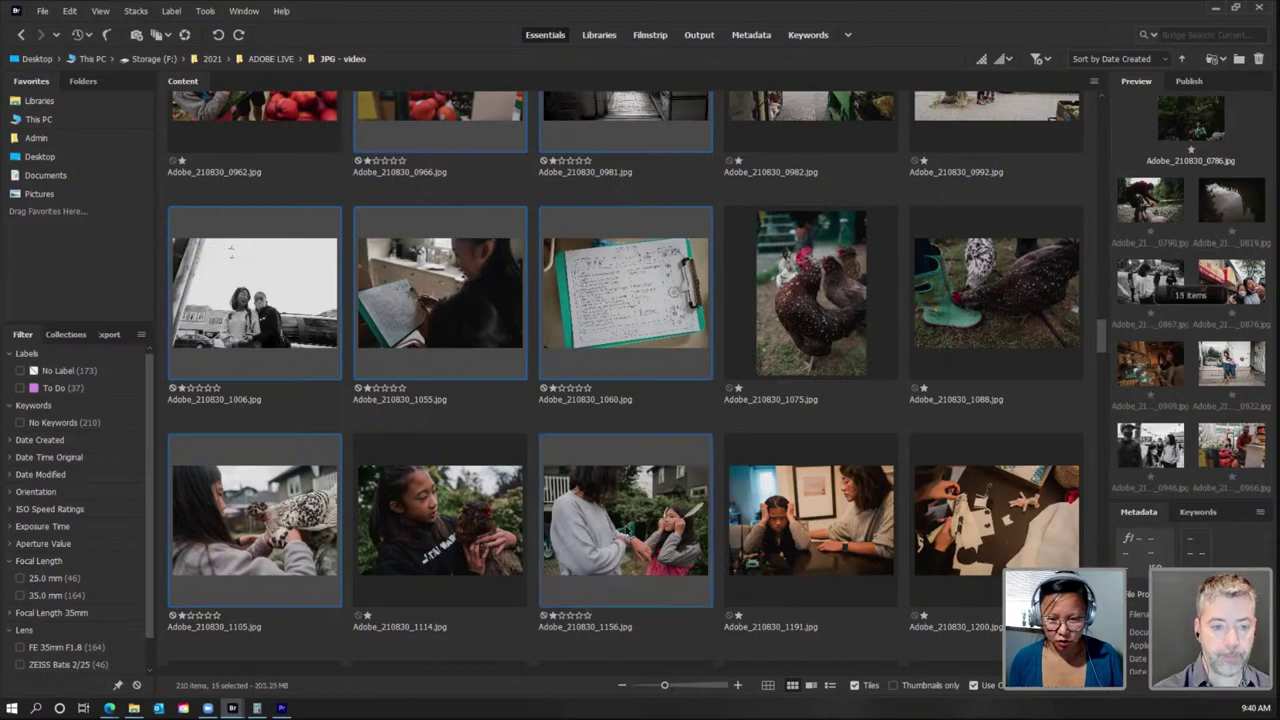
right_click(633, 520)
mouse_move(704, 452)
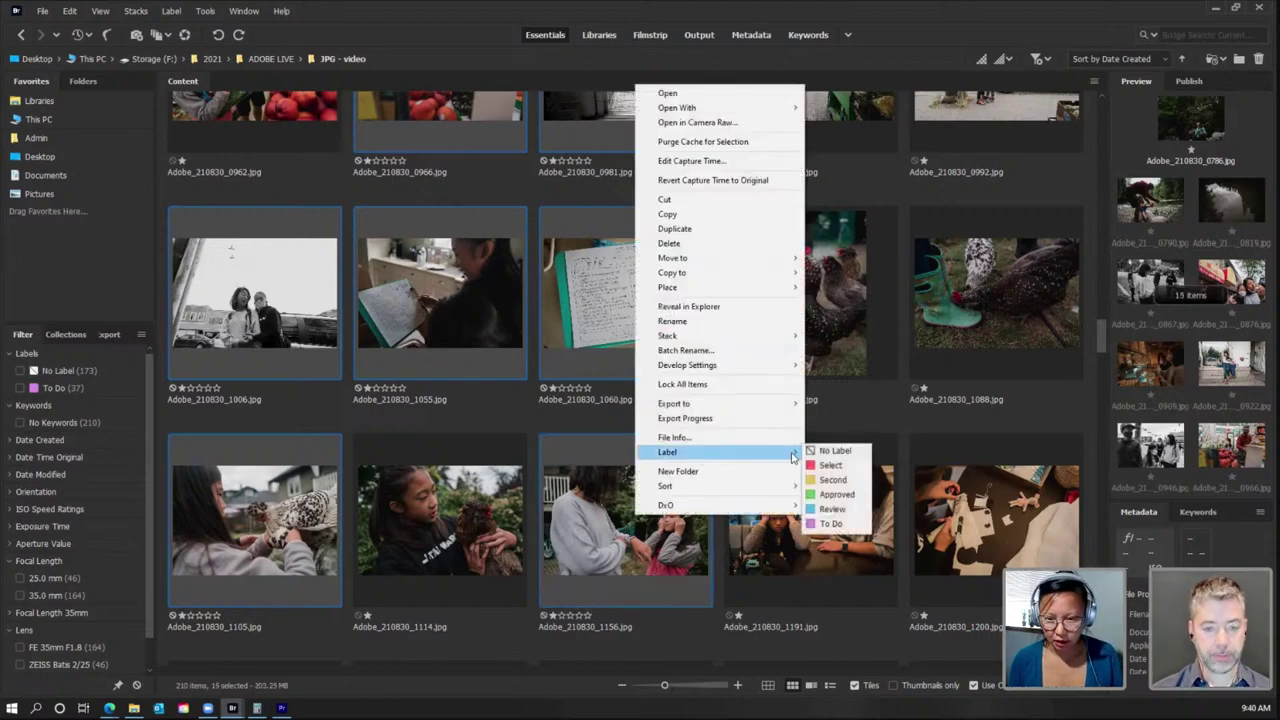
left_click(833, 524)
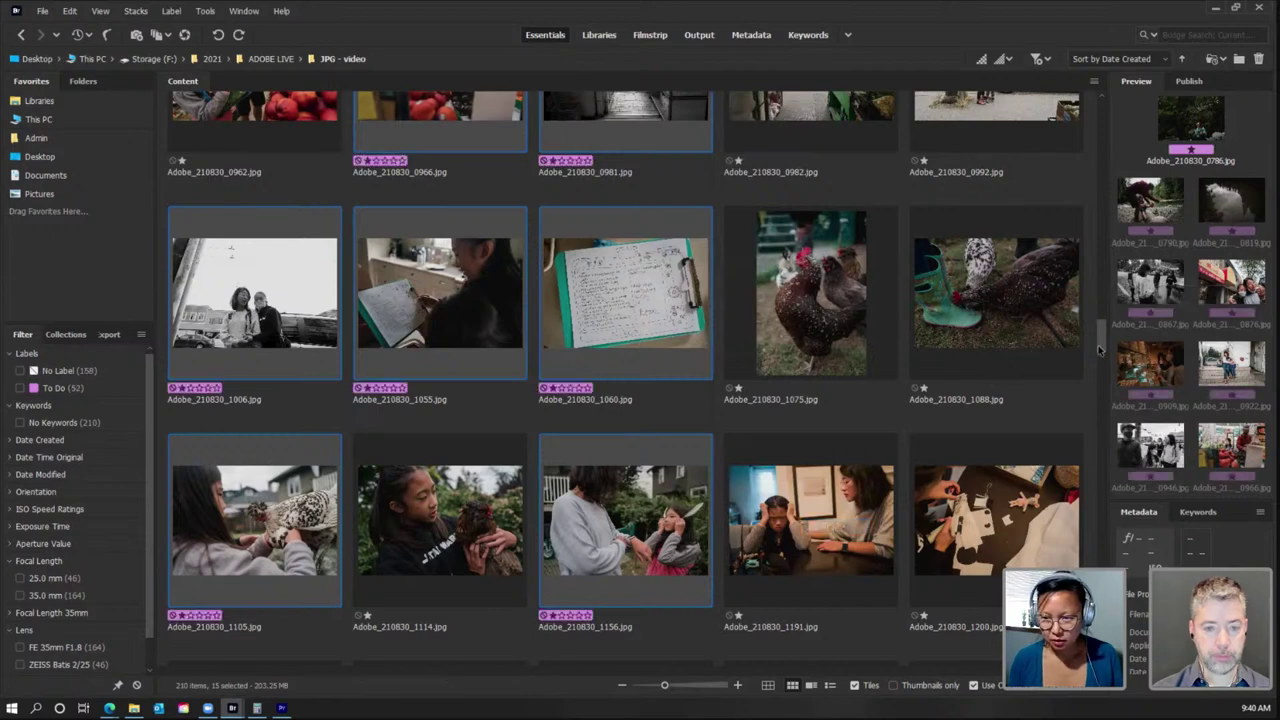
scroll(1098, 349, "up", 3)
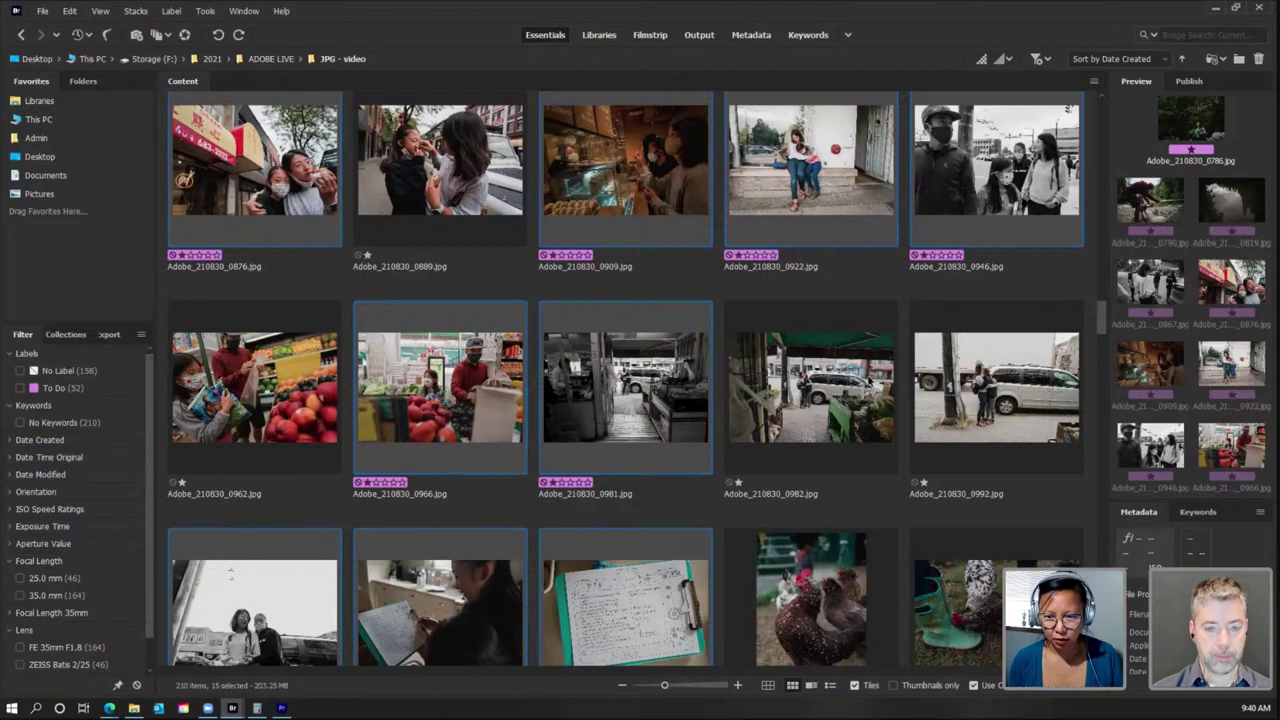
scroll(695, 452, "up", 4)
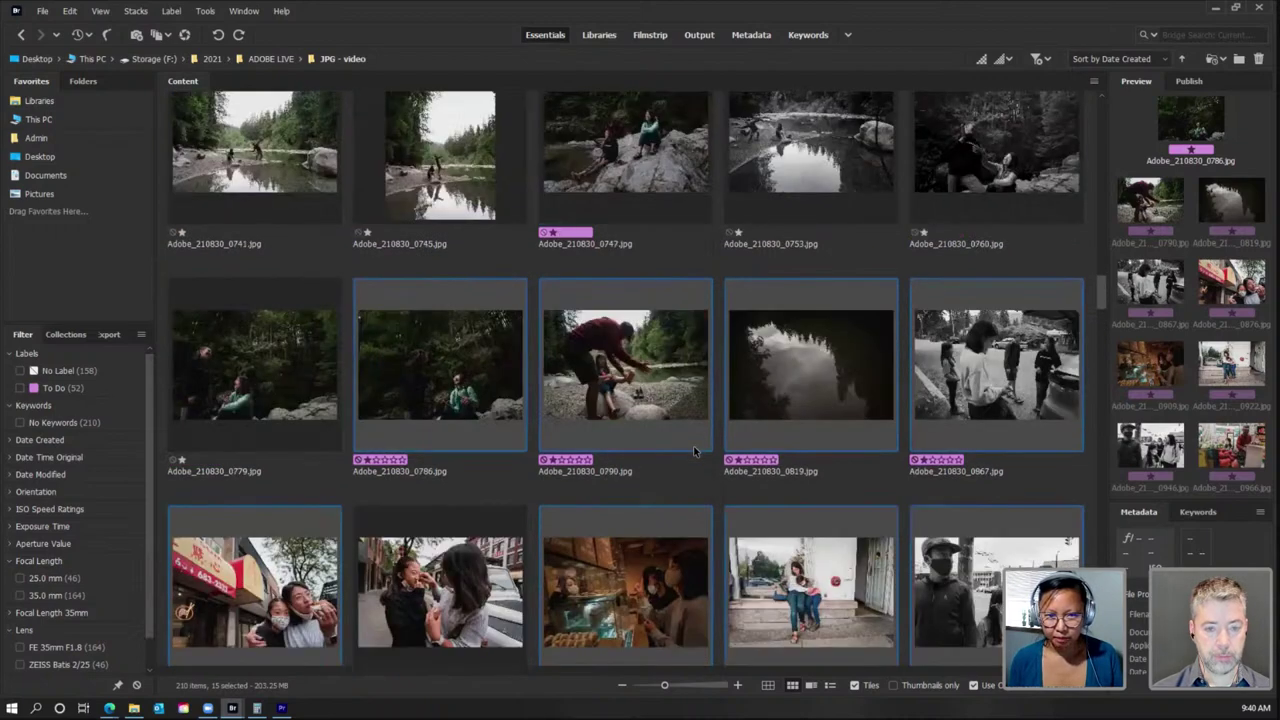
scroll(695, 452, "up", 10)
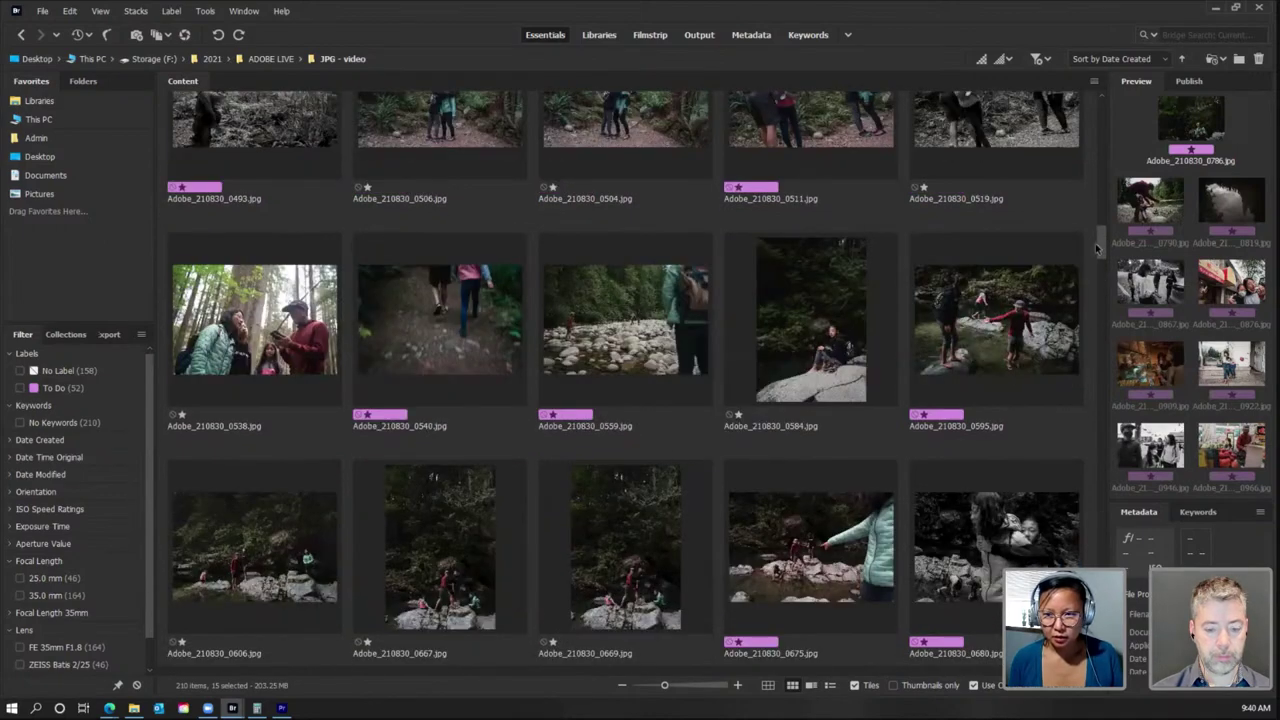
left_click_drag(1095, 243, 1098, 214)
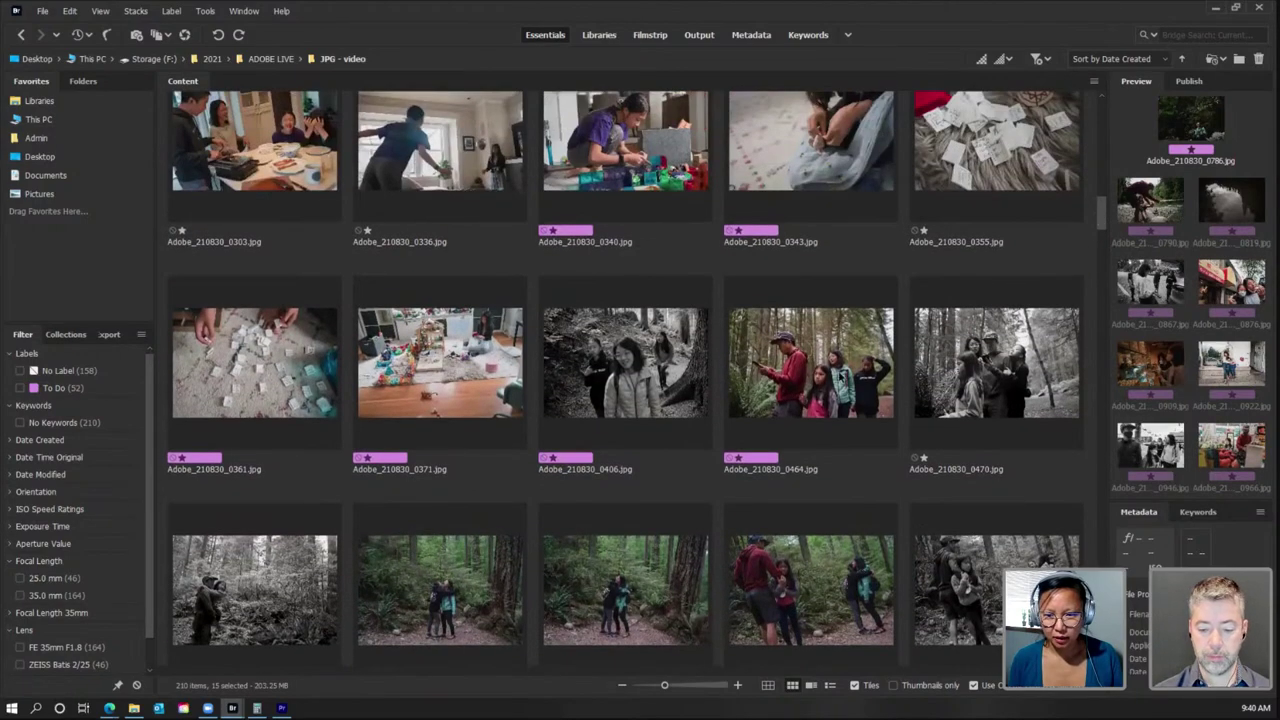
left_click_drag(1105, 232, 1100, 350)
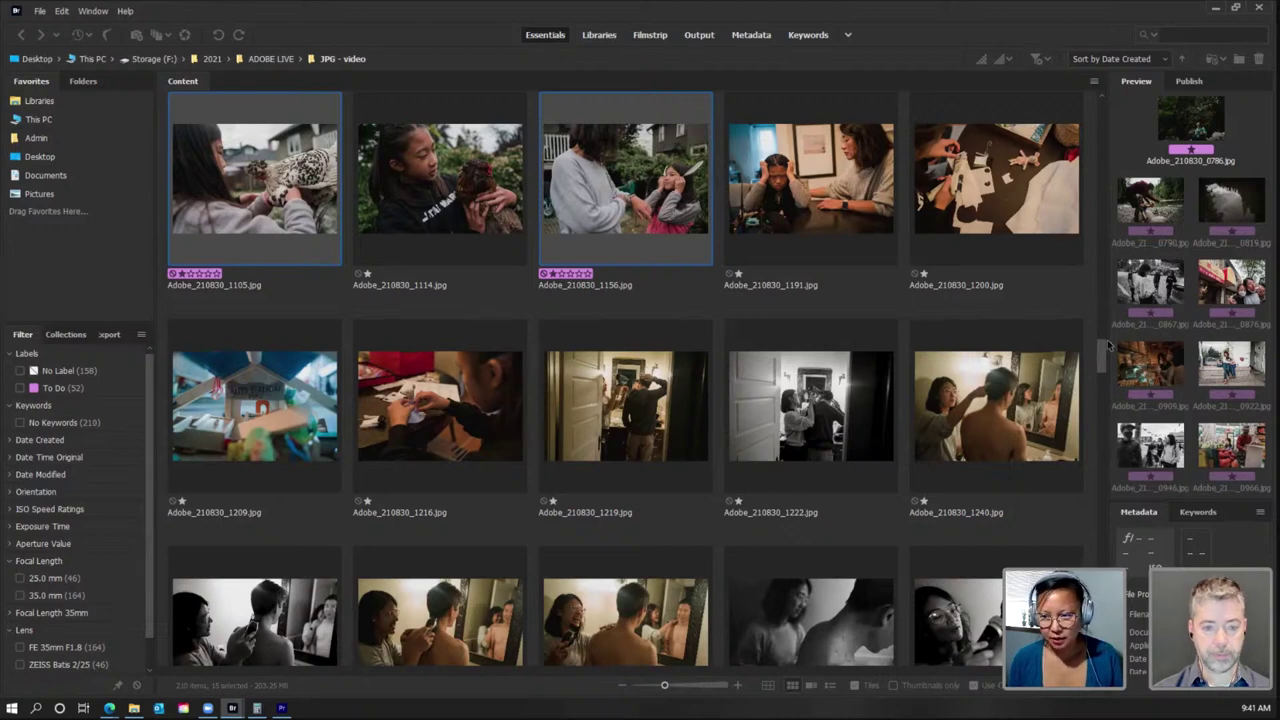
left_click_drag(1100, 350, 1100, 335)
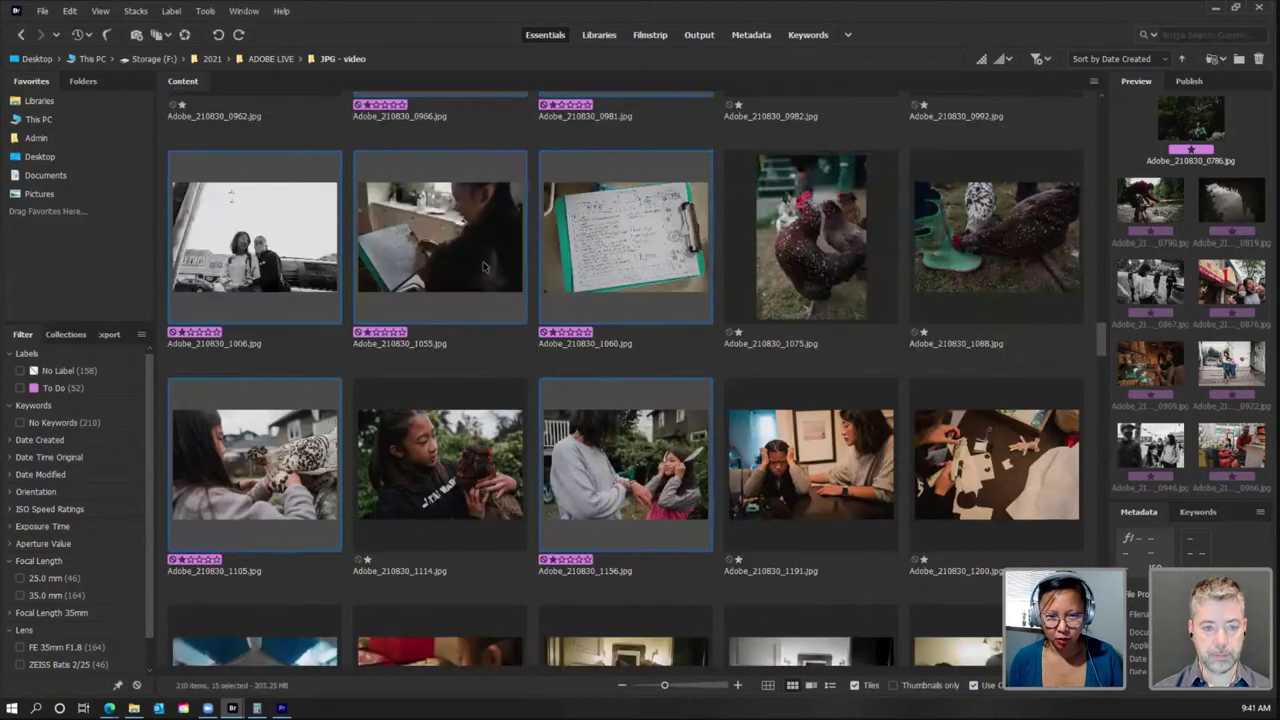
left_click(607, 222)
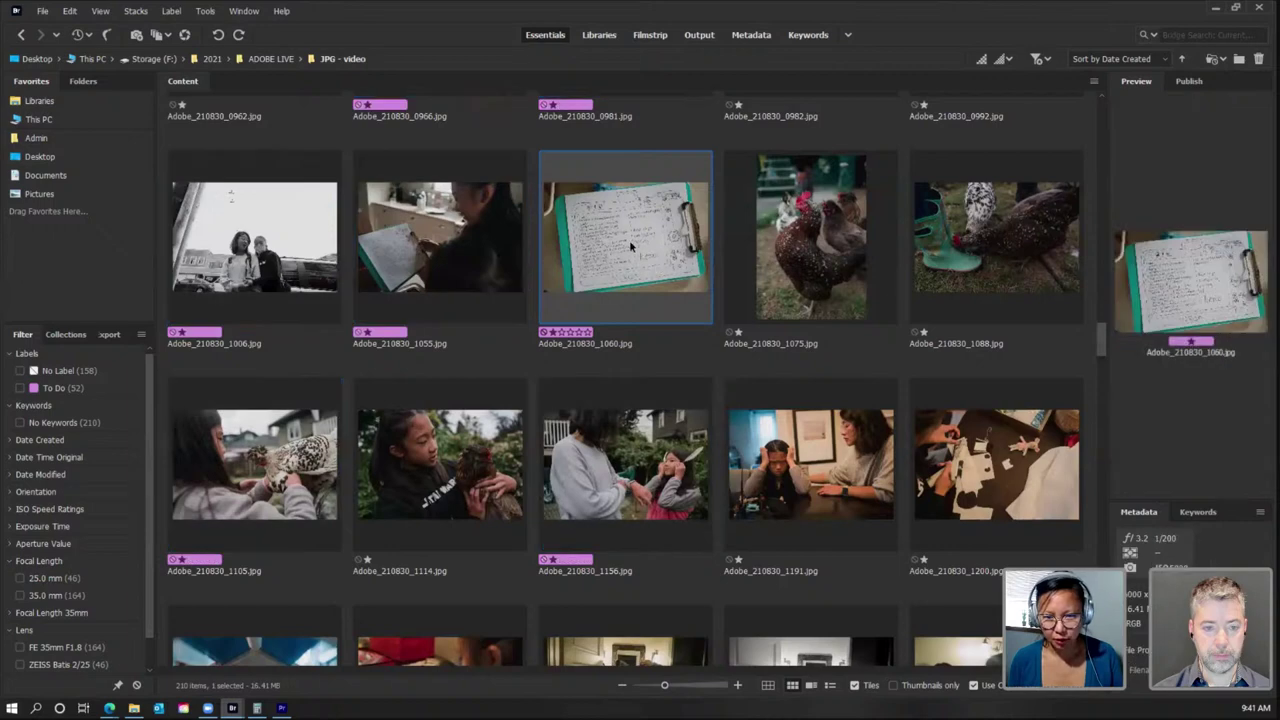
left_click(409, 258)
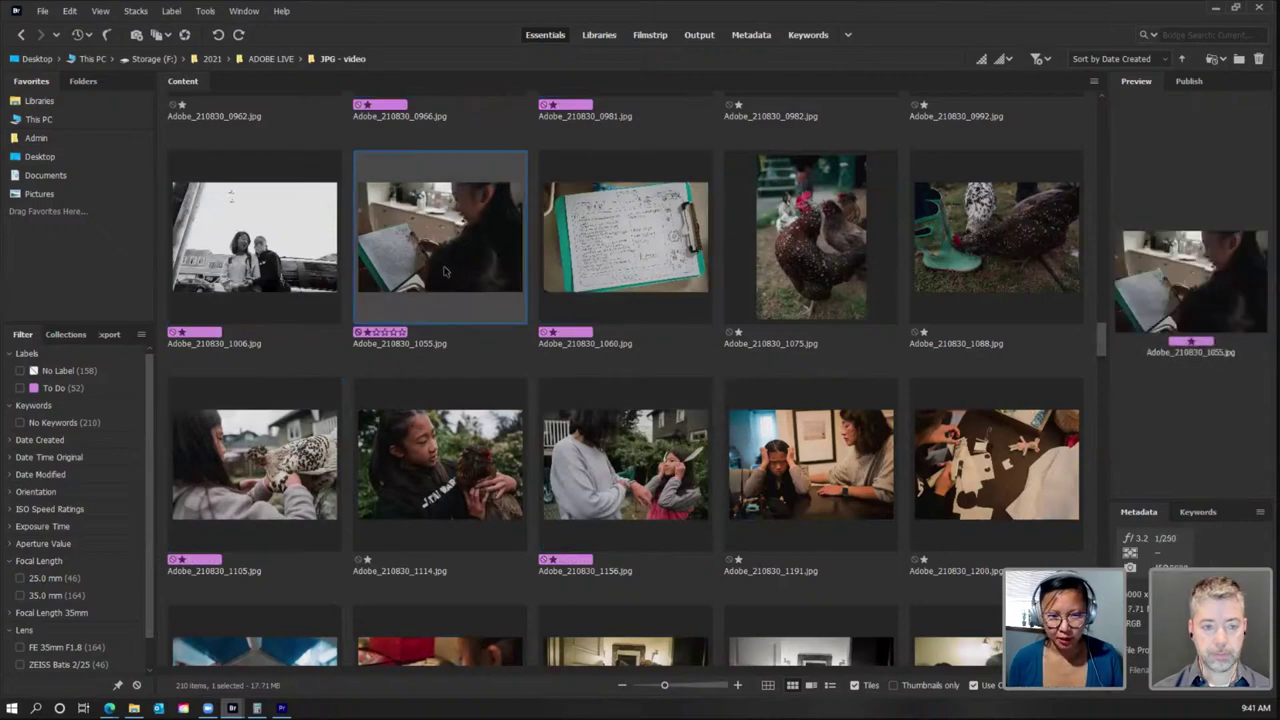
left_click(668, 282)
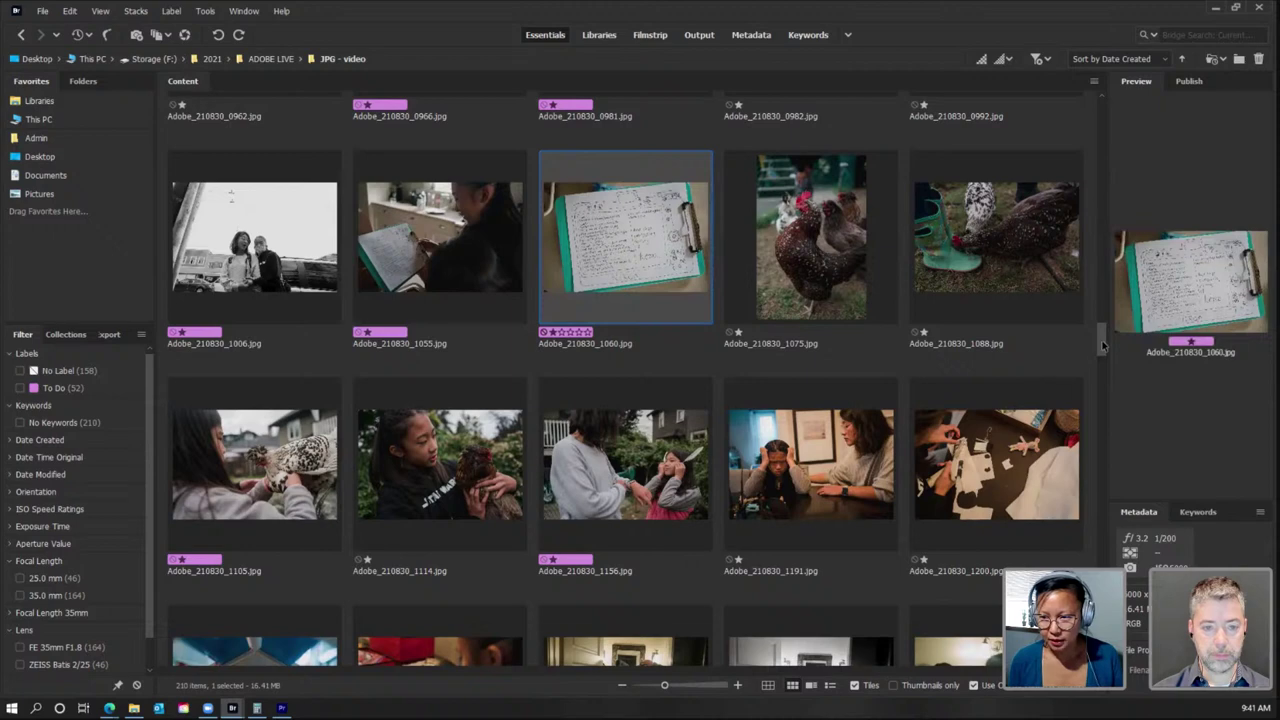
mouse_move(1103, 347)
left_mouse_down()
mouse_move(1102, 372)
mouse_move(1101, 360)
left_mouse_up()
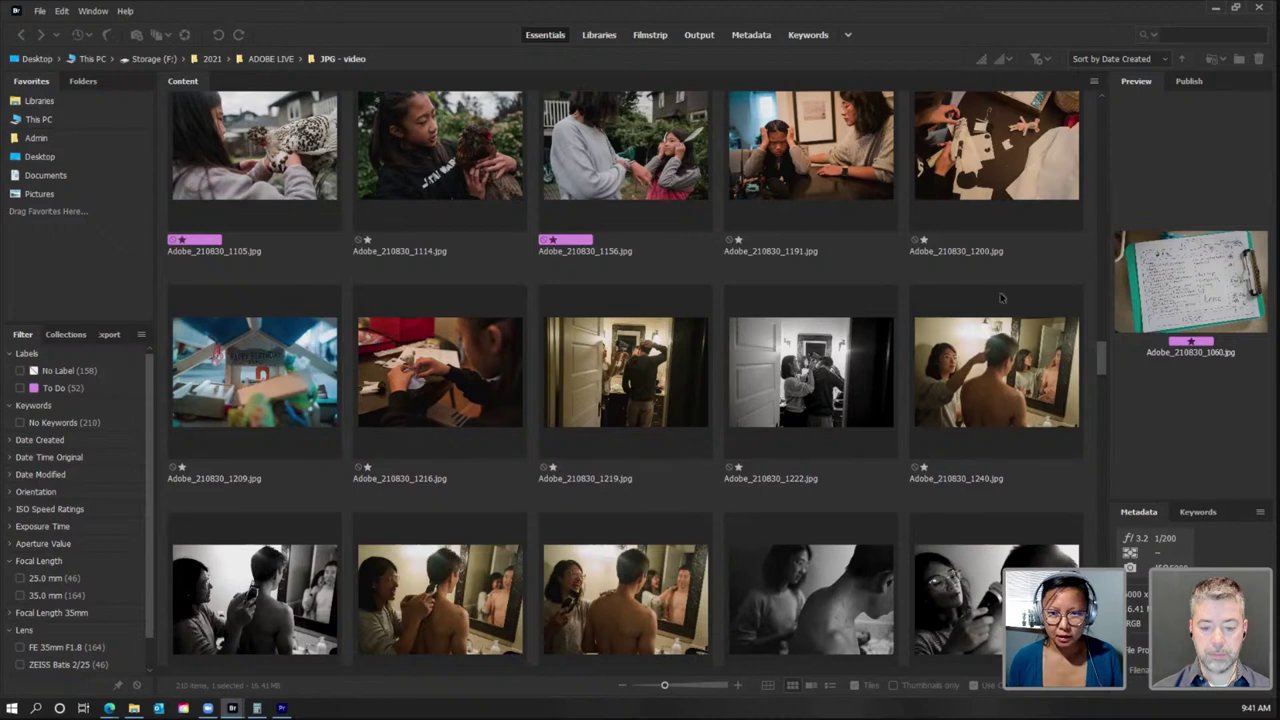
left_click(836, 203)
left_click(995, 171)
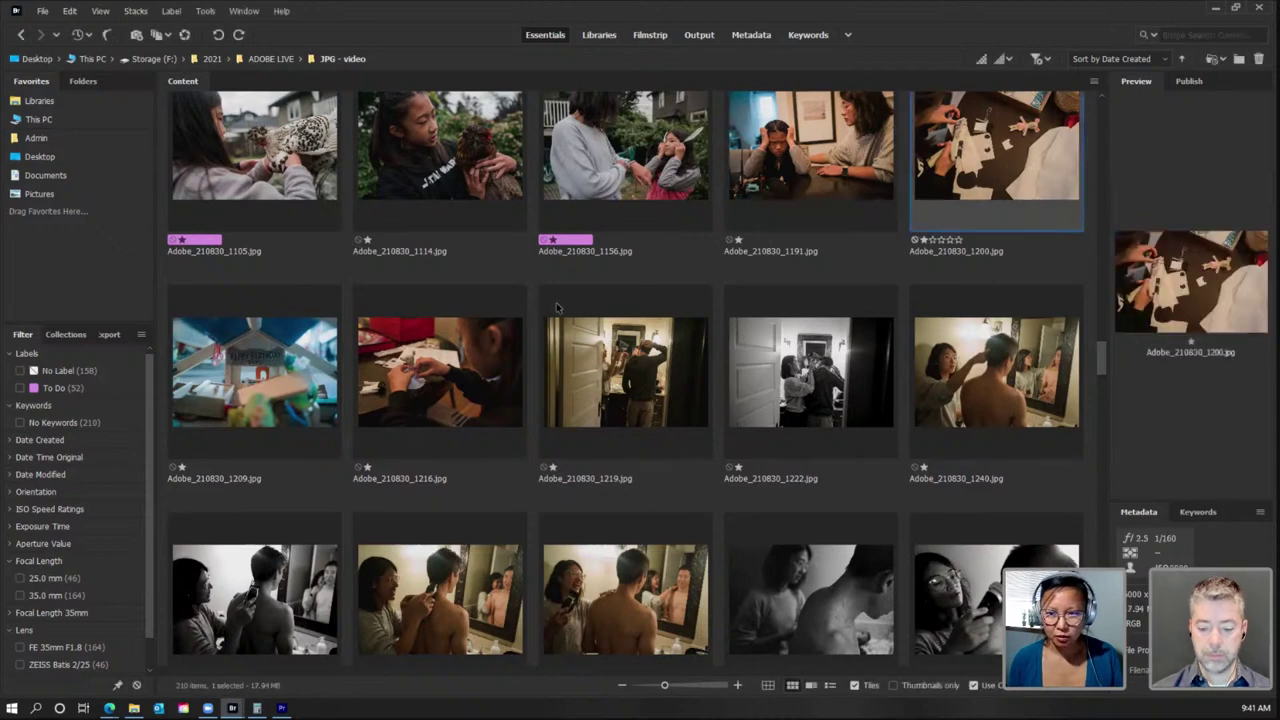
left_click(300, 393)
left_click(461, 381)
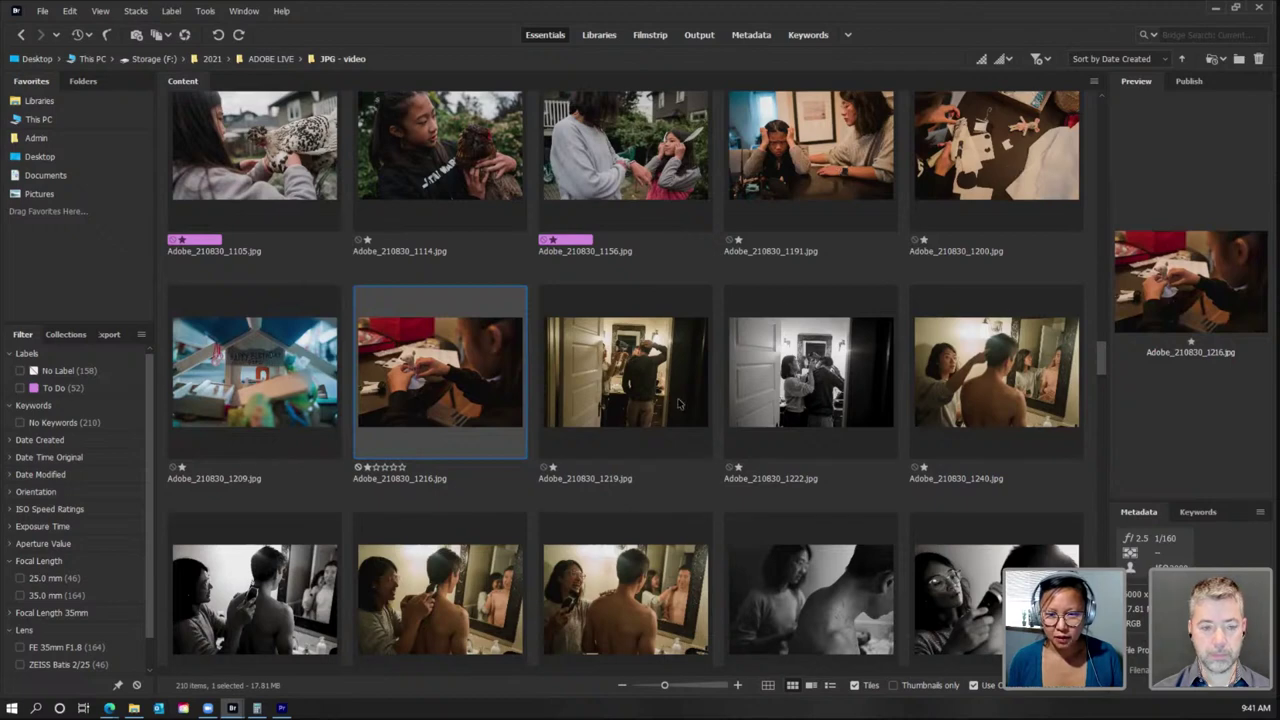
scroll(1100, 378, "down", 2)
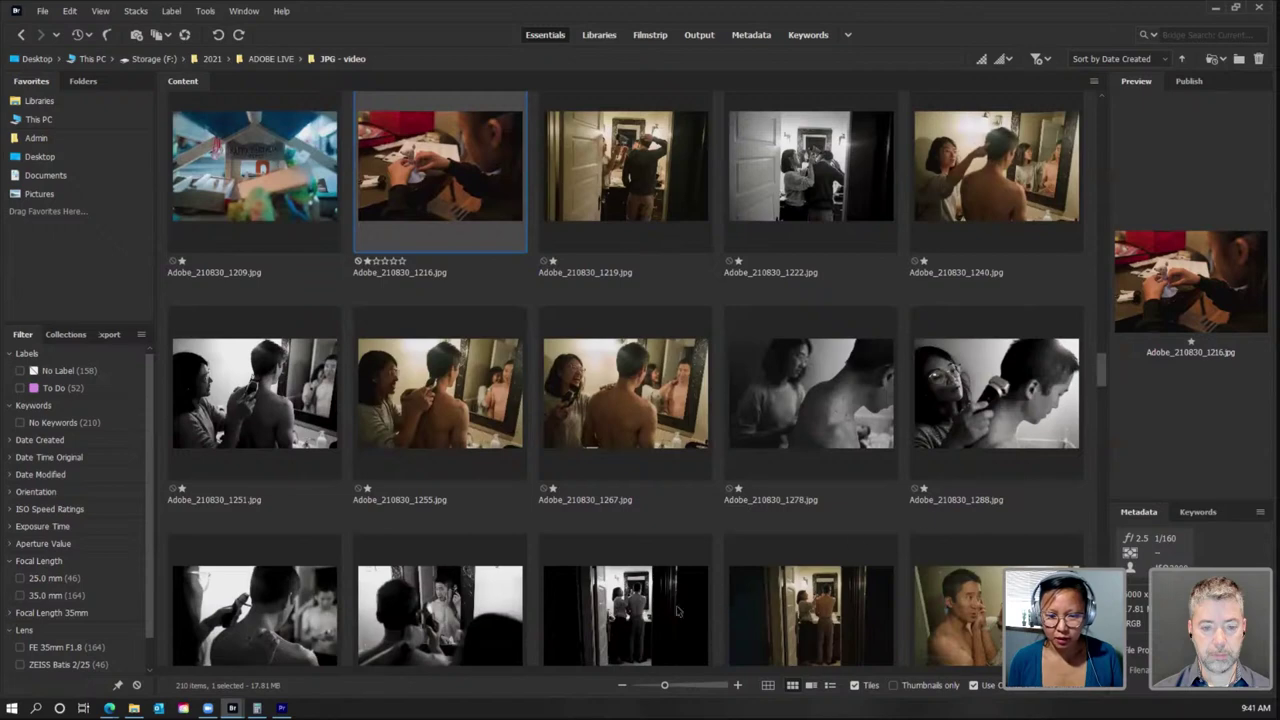
left_click(648, 612)
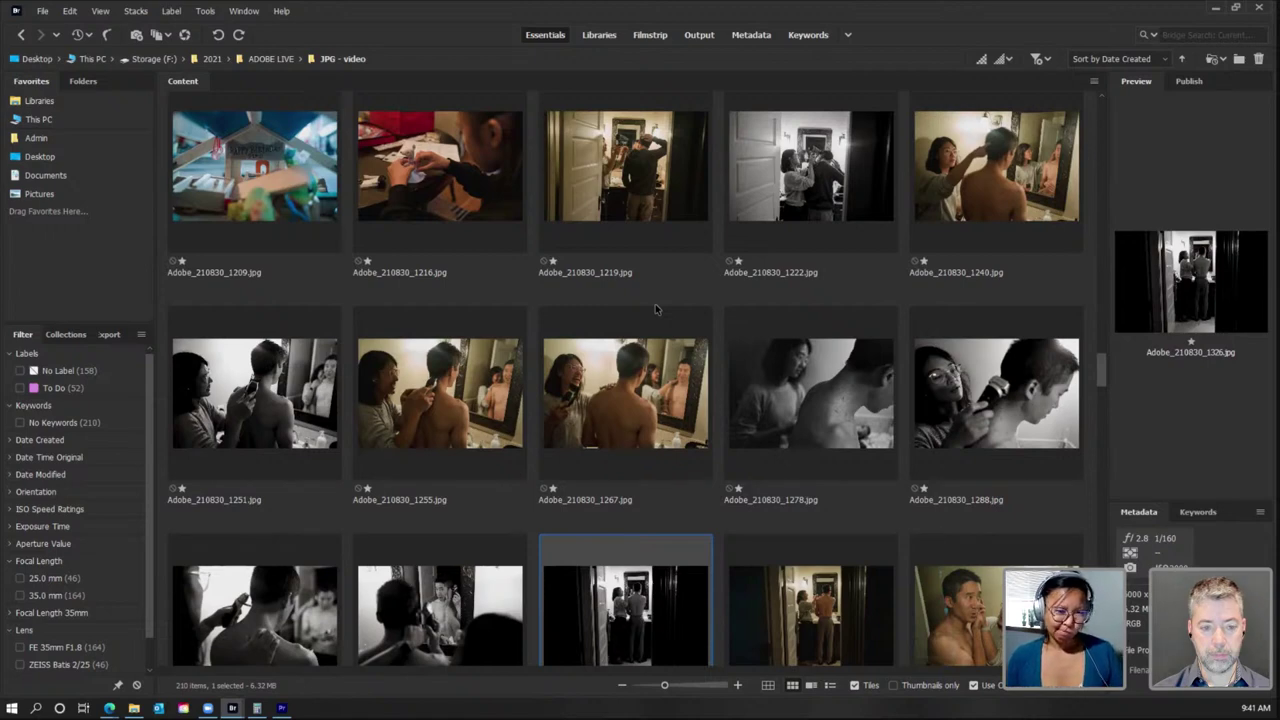
Step: Select photos 1267, 1278, 1312, 1366, 1347, 1399, 1432 and 1438
left_click(652, 386, "ctrl")
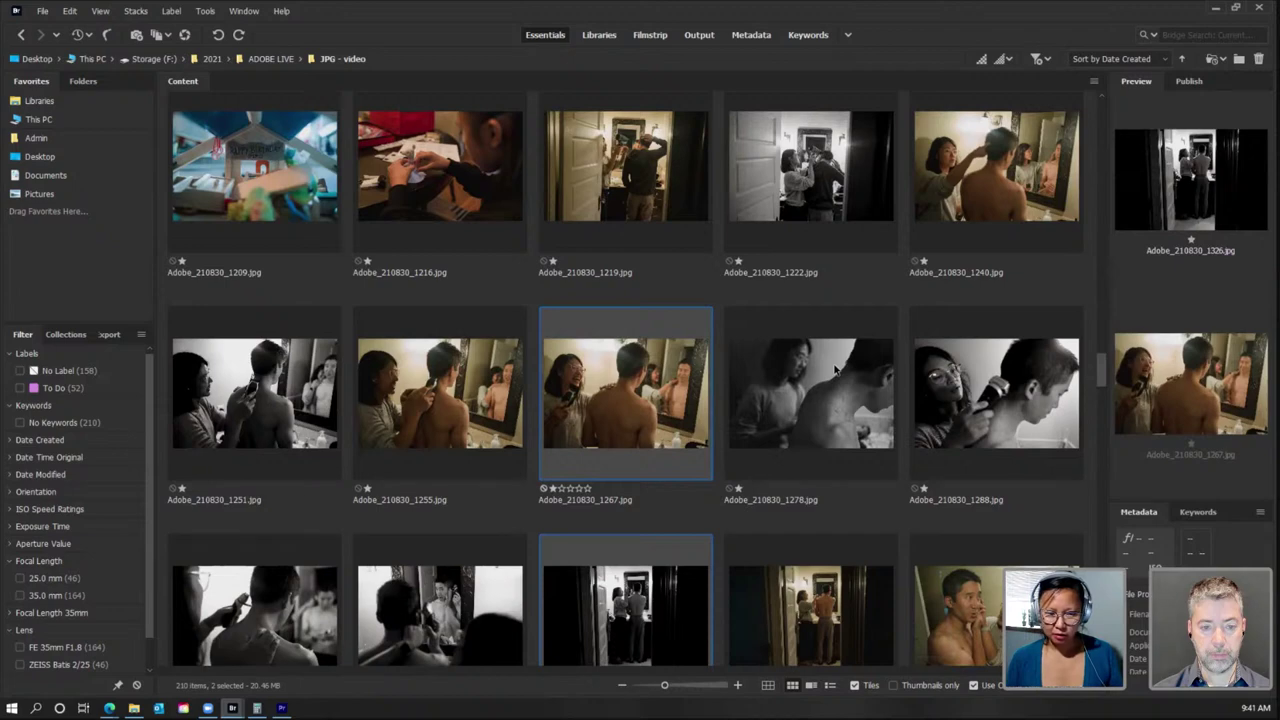
left_click(852, 412, "ctrl")
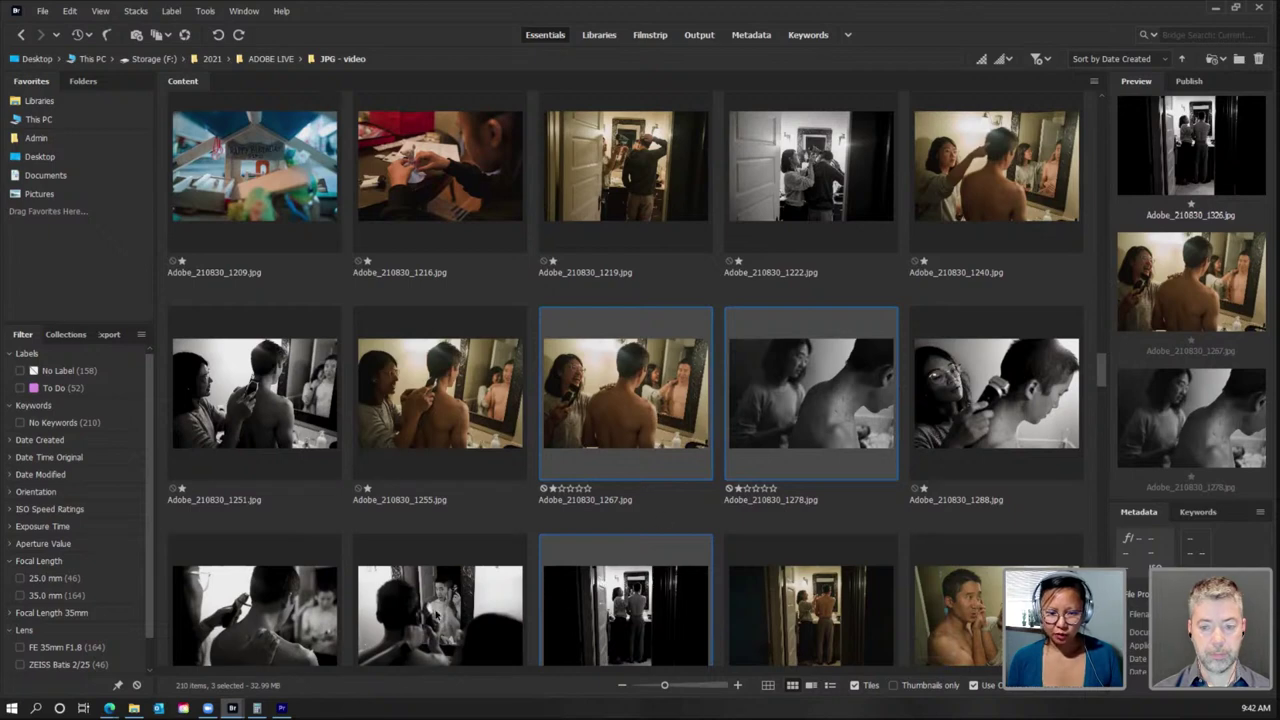
left_click(440, 605, "ctrl")
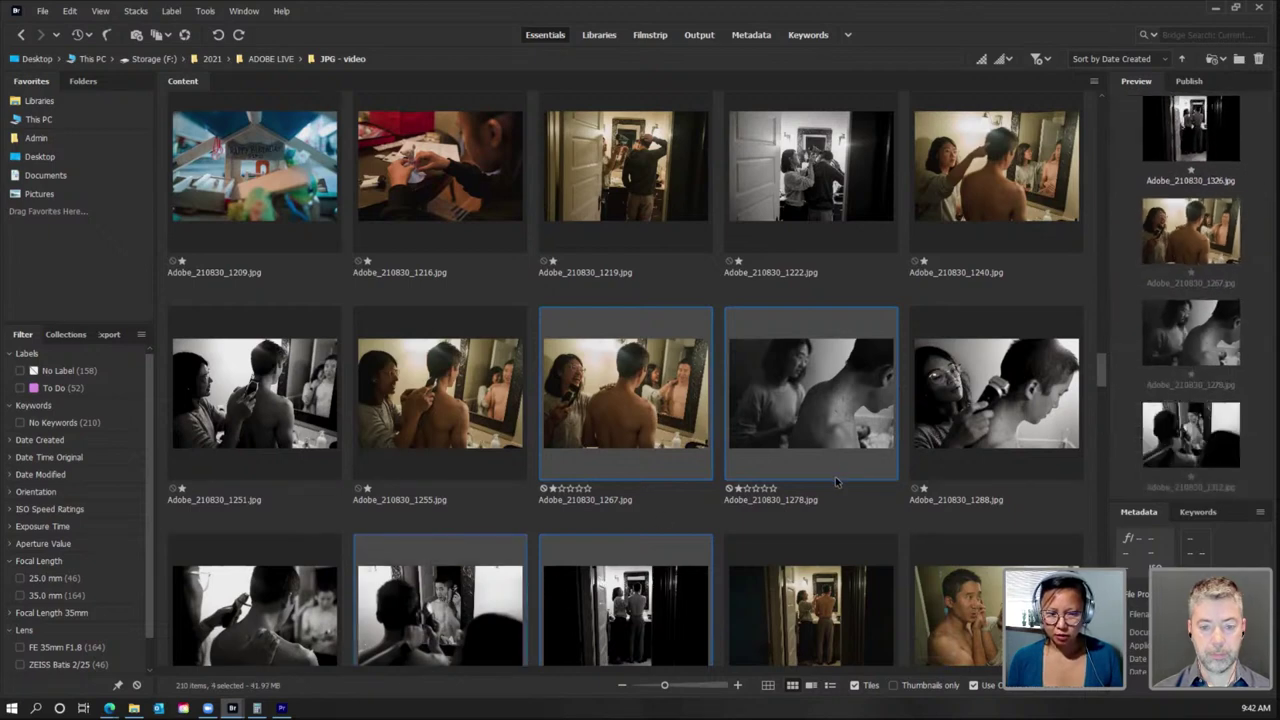
scroll(835, 480, "down", 3)
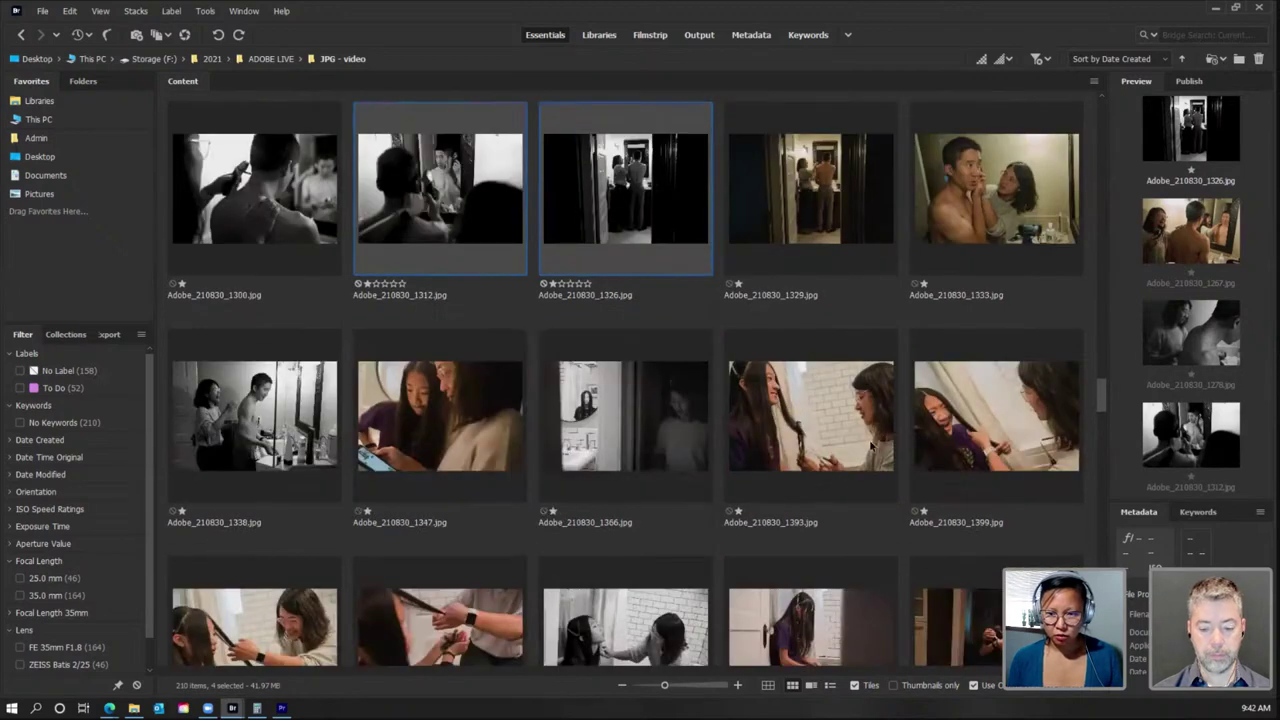
scroll(1105, 403, "down", 1)
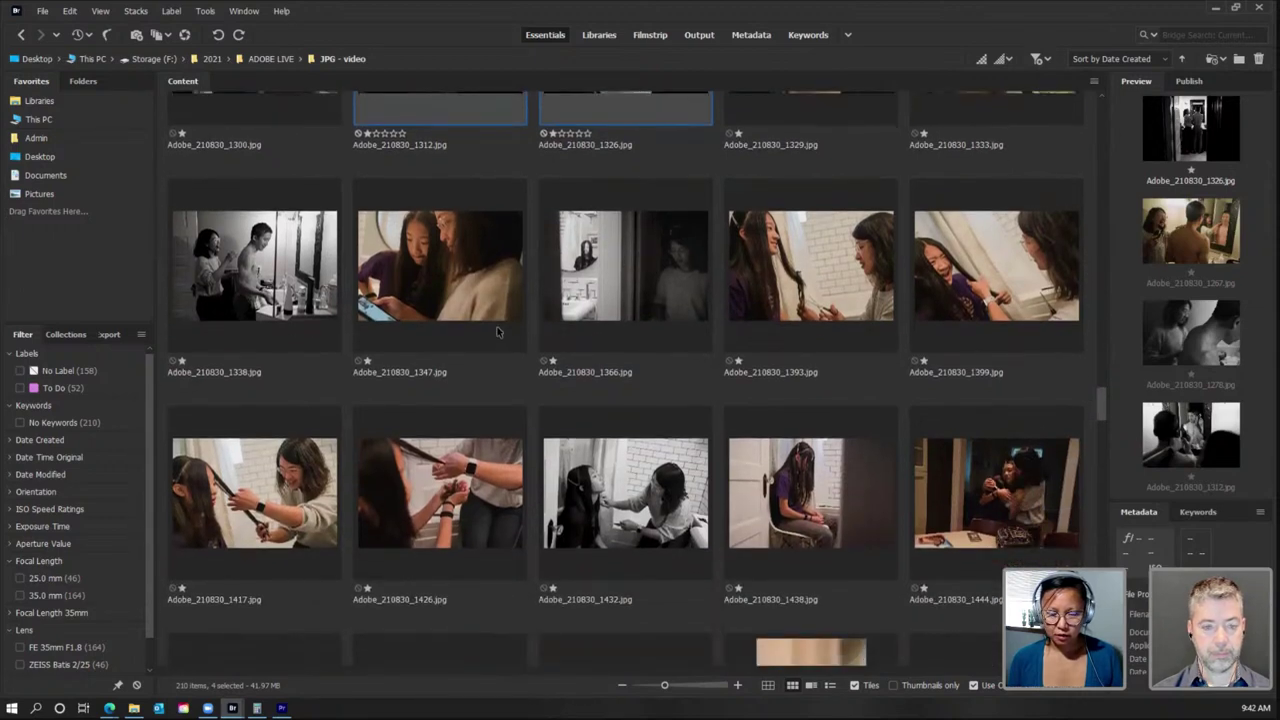
left_click(628, 298, "ctrl")
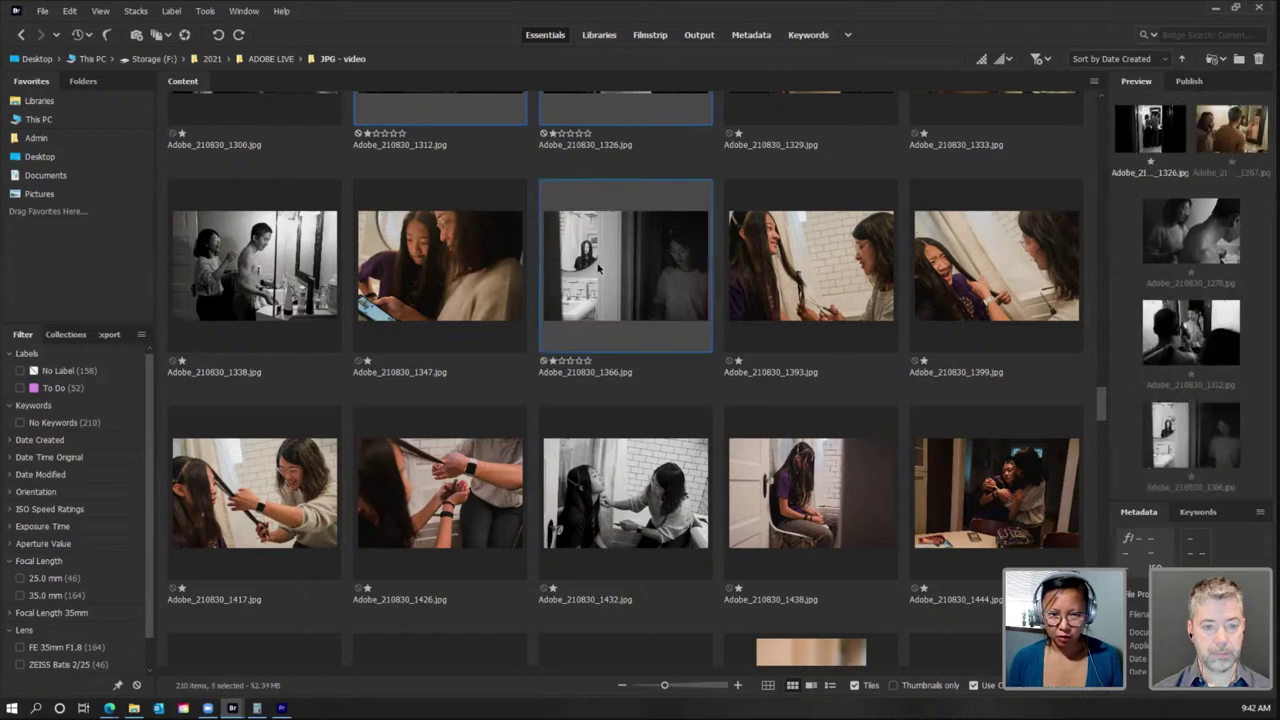
left_click(429, 290, "ctrl")
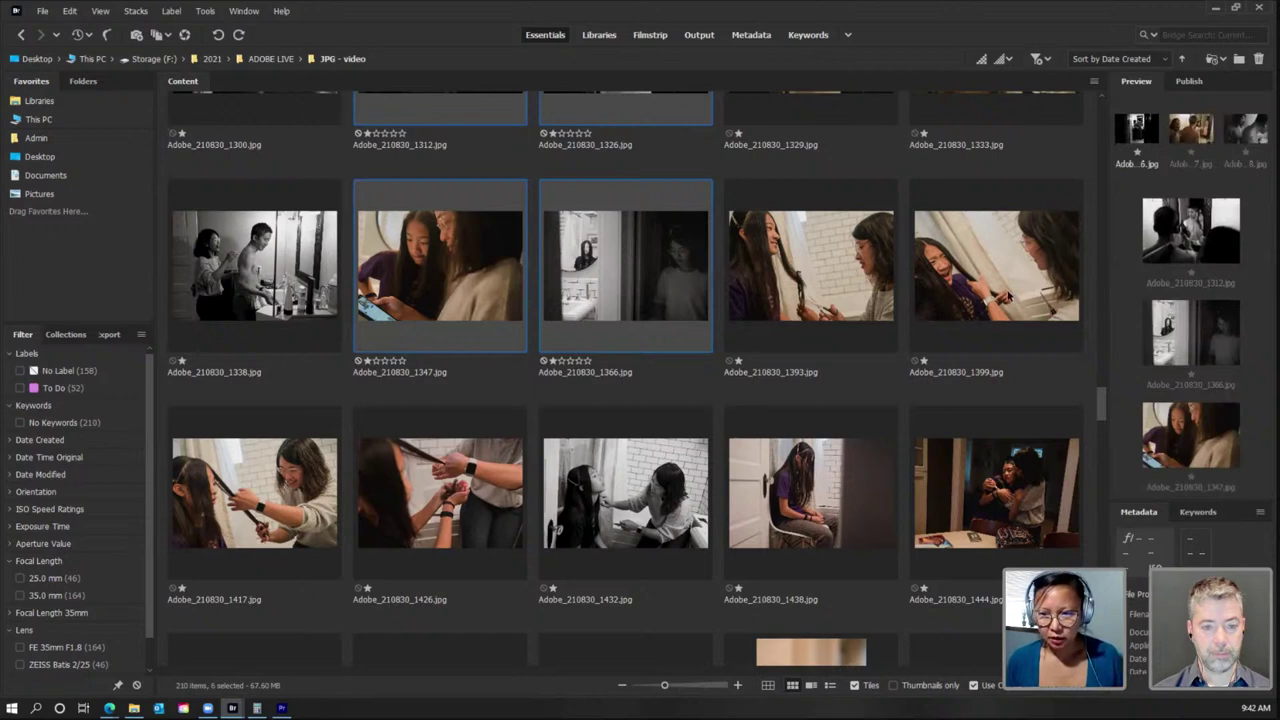
left_click(1008, 297, "ctrl")
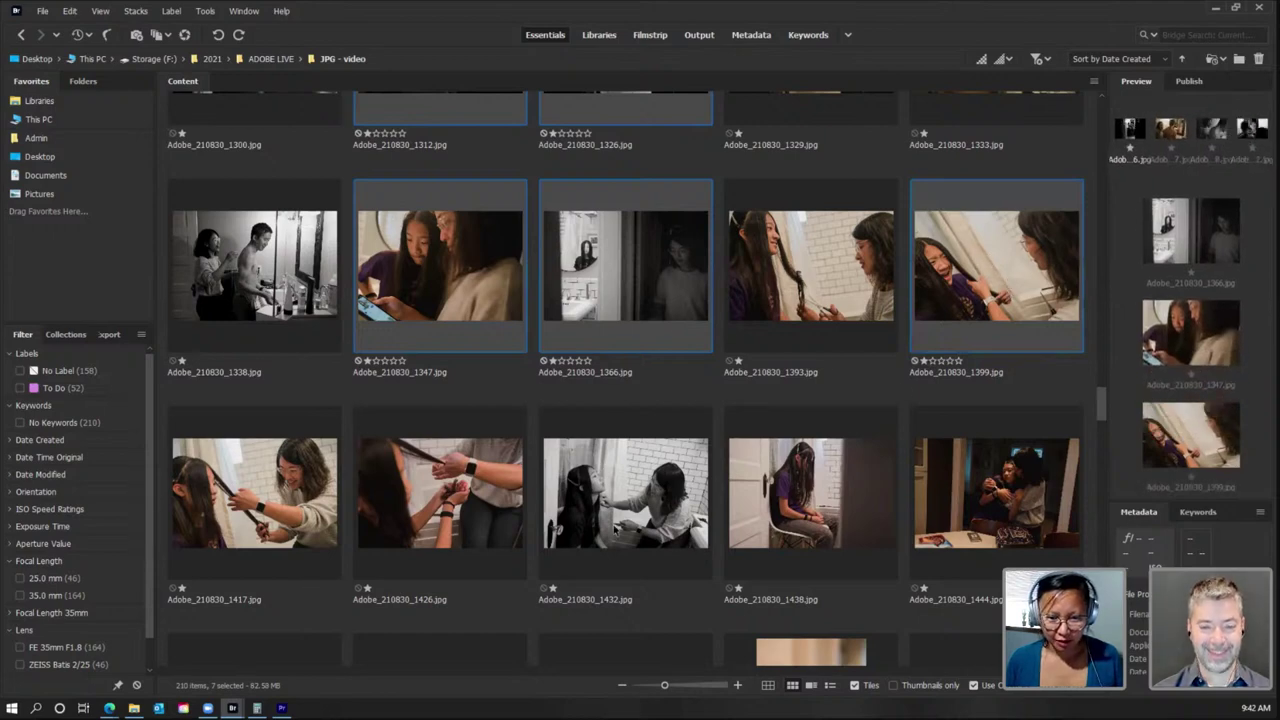
left_click(625, 495, "ctrl")
left_click(790, 505, "ctrl")
Step: Apply the purple To Do label to the chosen photos
right_click(786, 511)
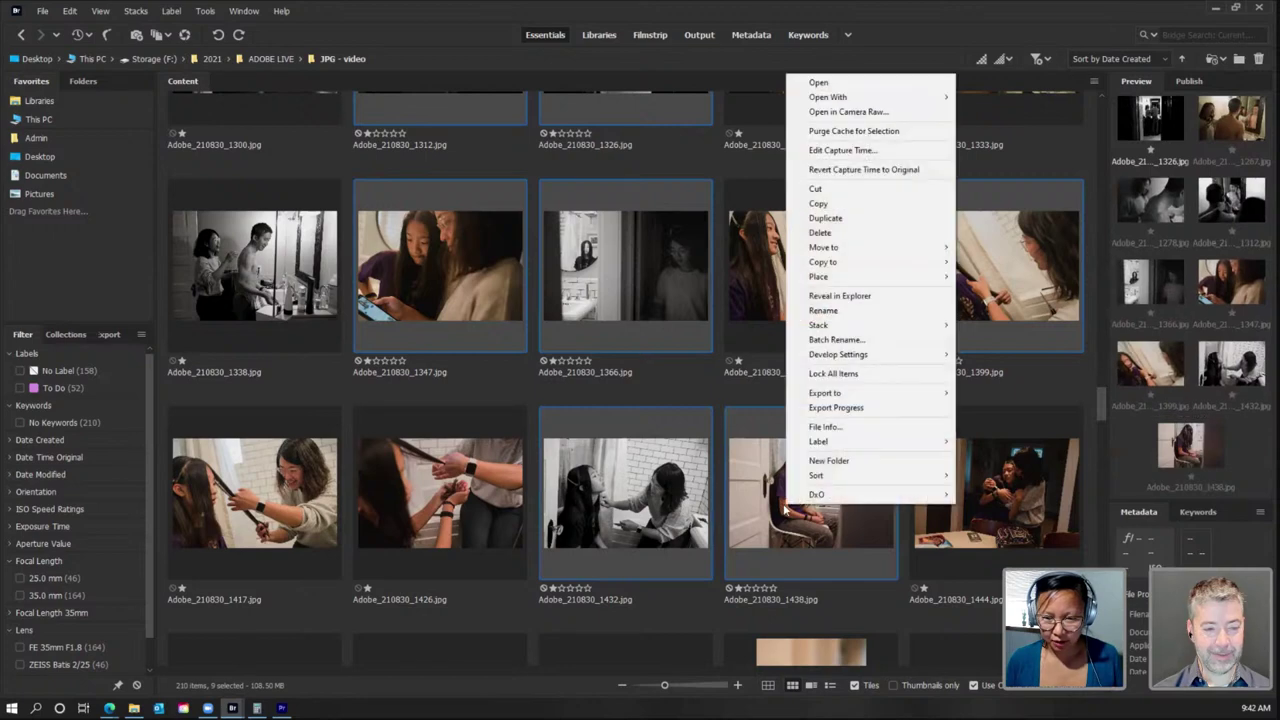
mouse_move(830, 441)
left_click(1012, 516)
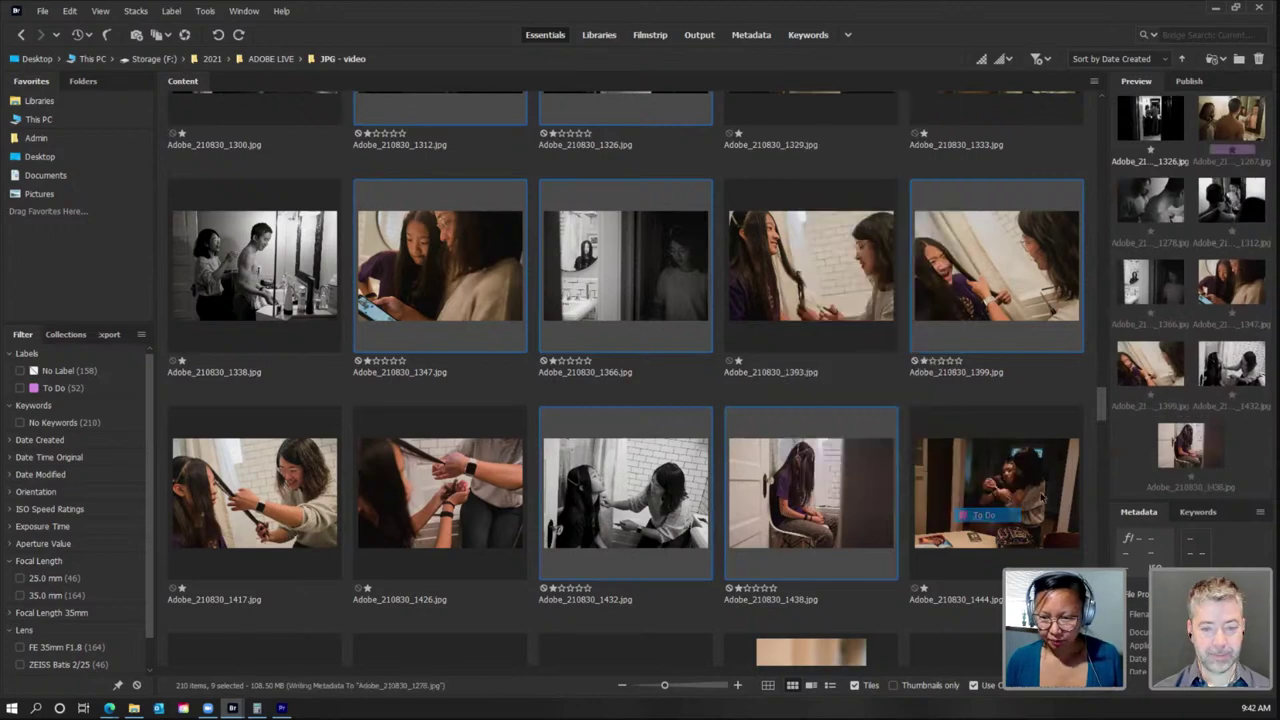
scroll(1107, 432, "down", 3)
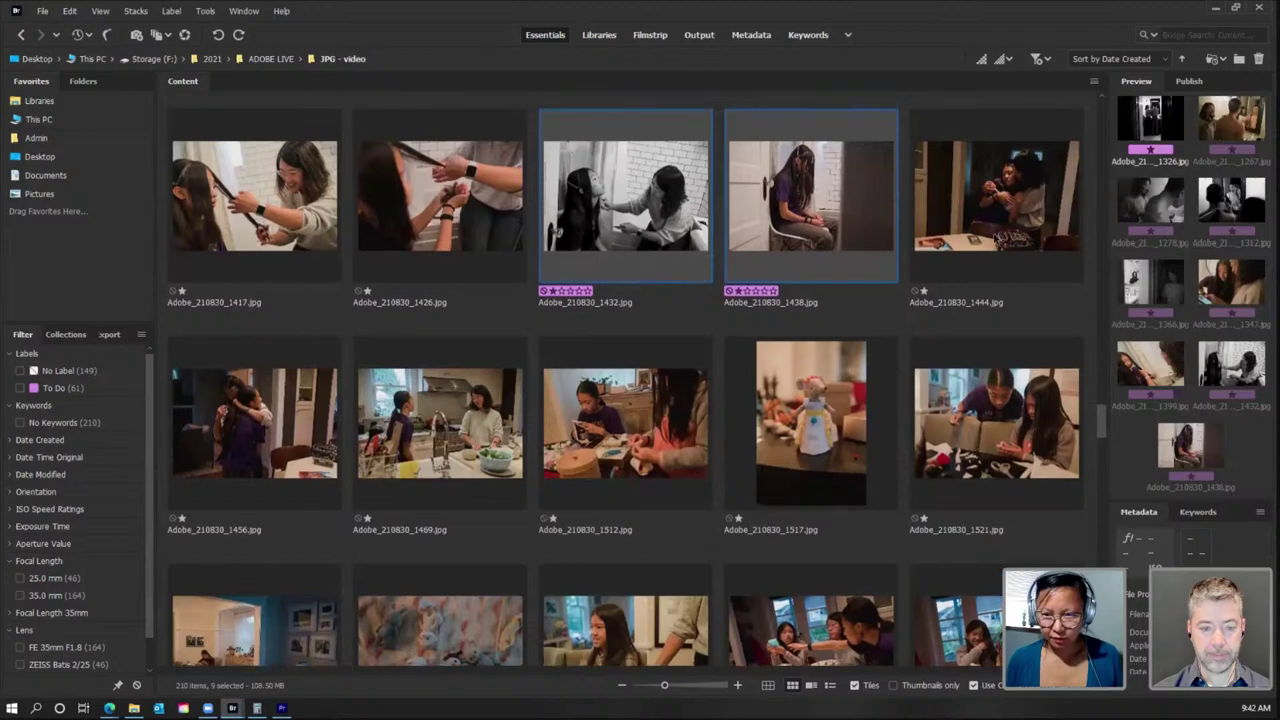
Step: Start a new batch with photo 1444 and add 1456 and 1562
left_click(996, 239)
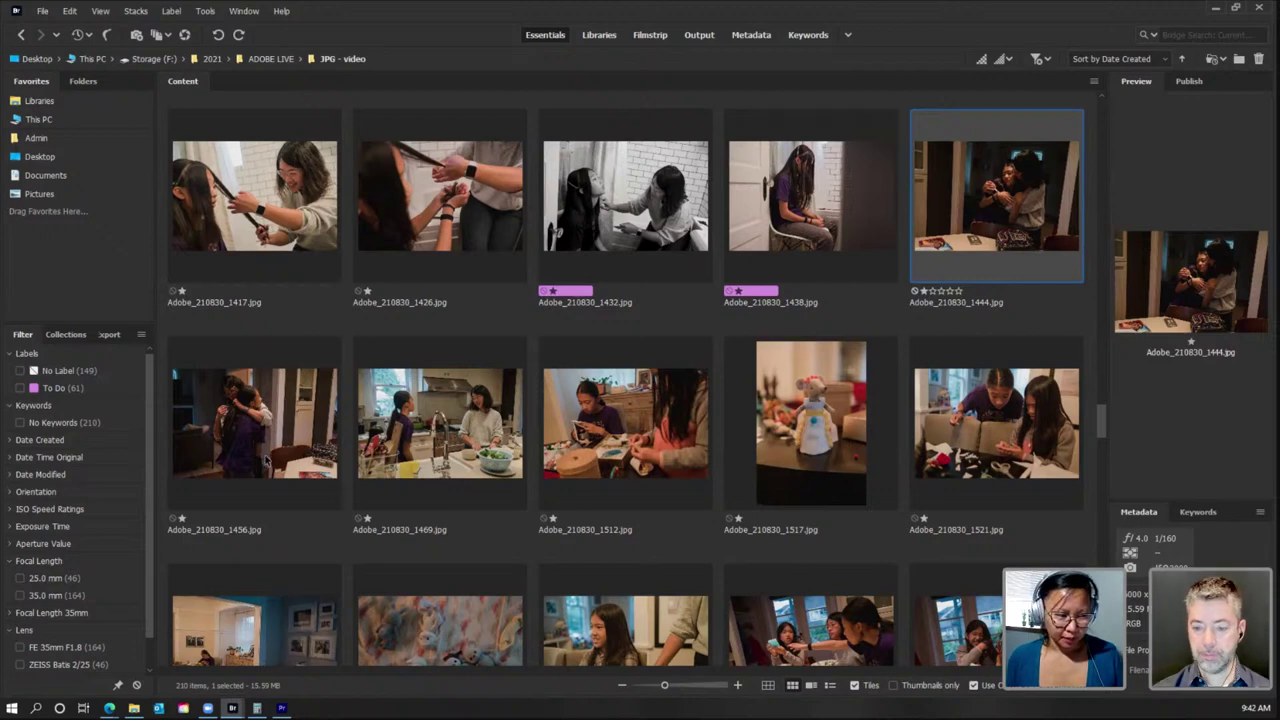
left_click(313, 466, "ctrl")
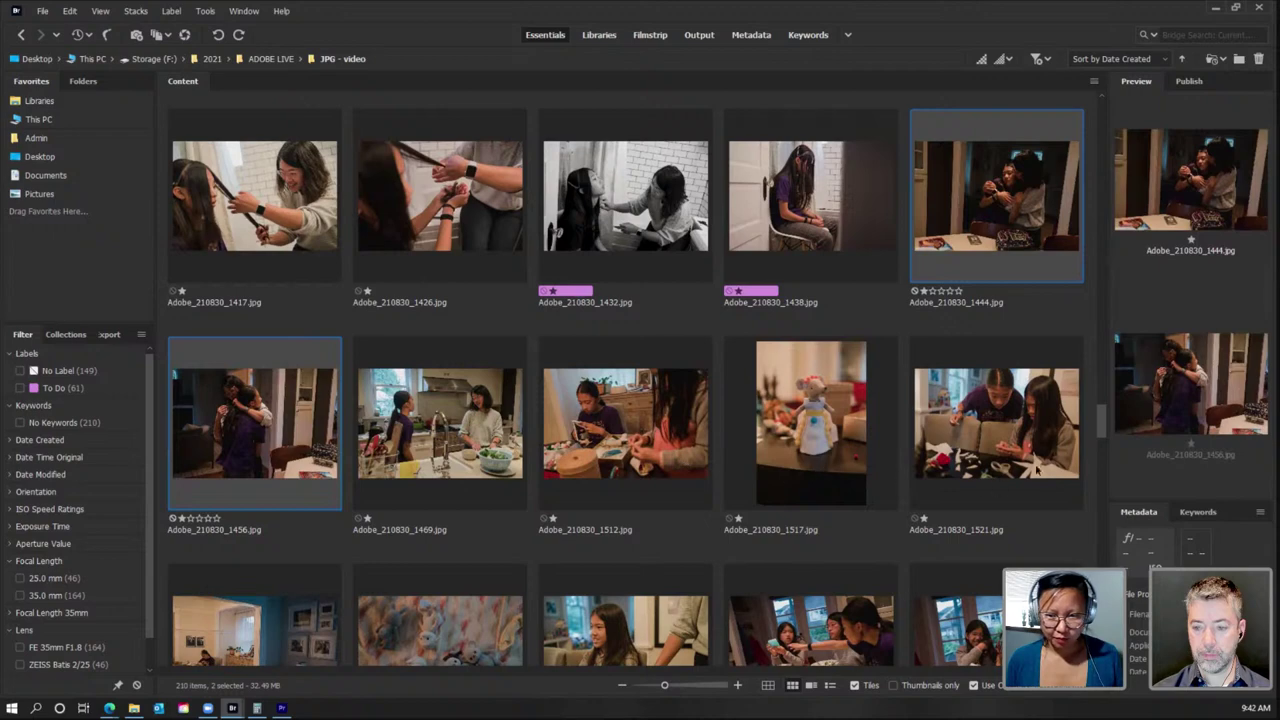
scroll(1105, 437, "down", 1)
scroll(1105, 437, "down", 3)
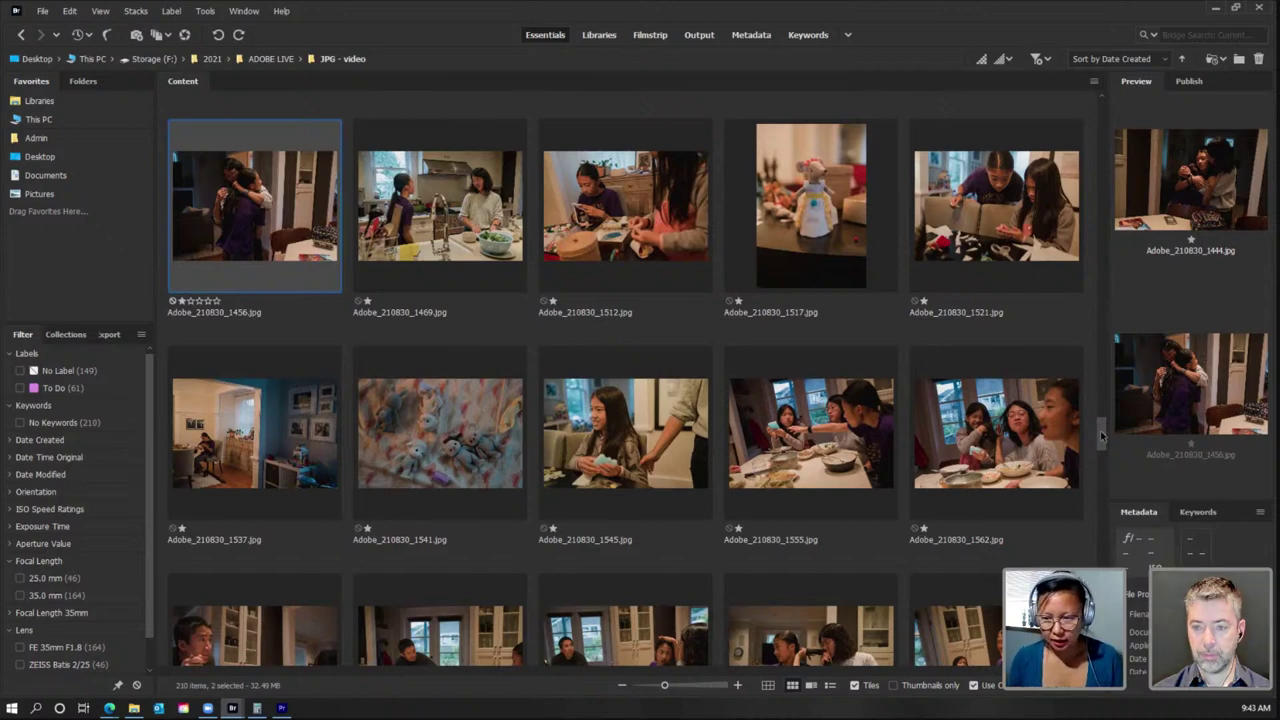
scroll(1103, 440, "down", 2)
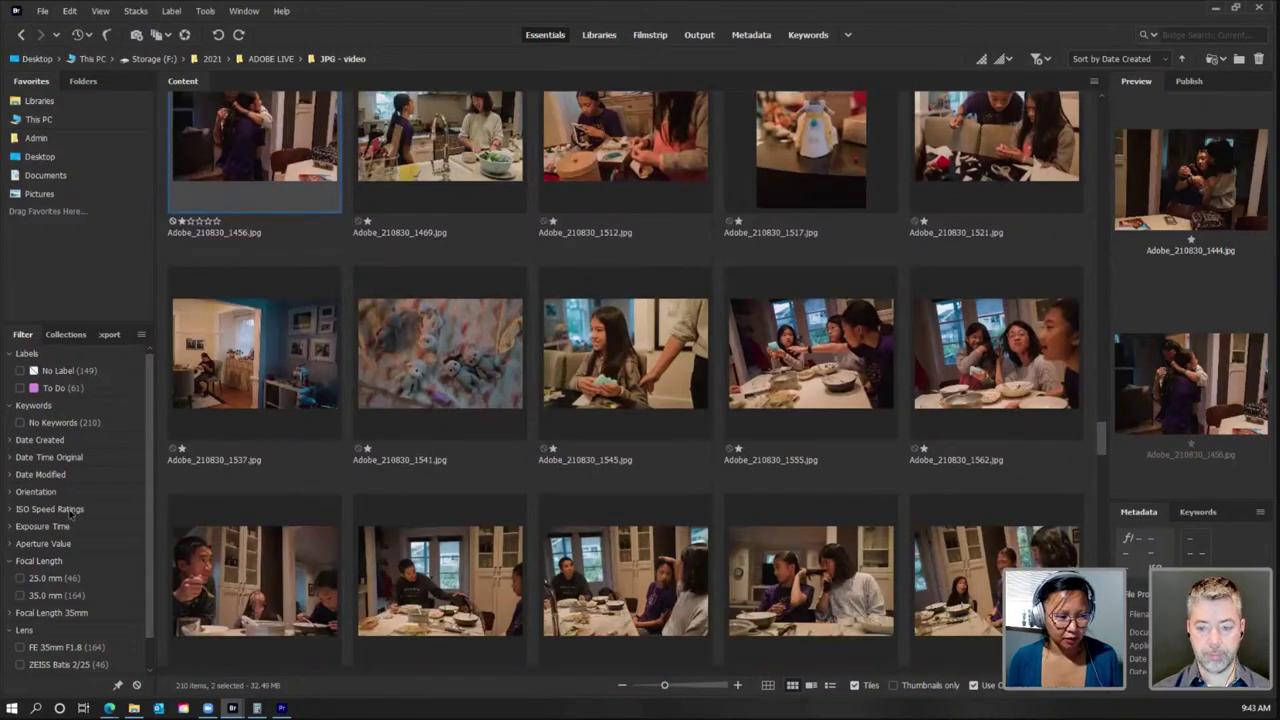
left_click(975, 368, "ctrl")
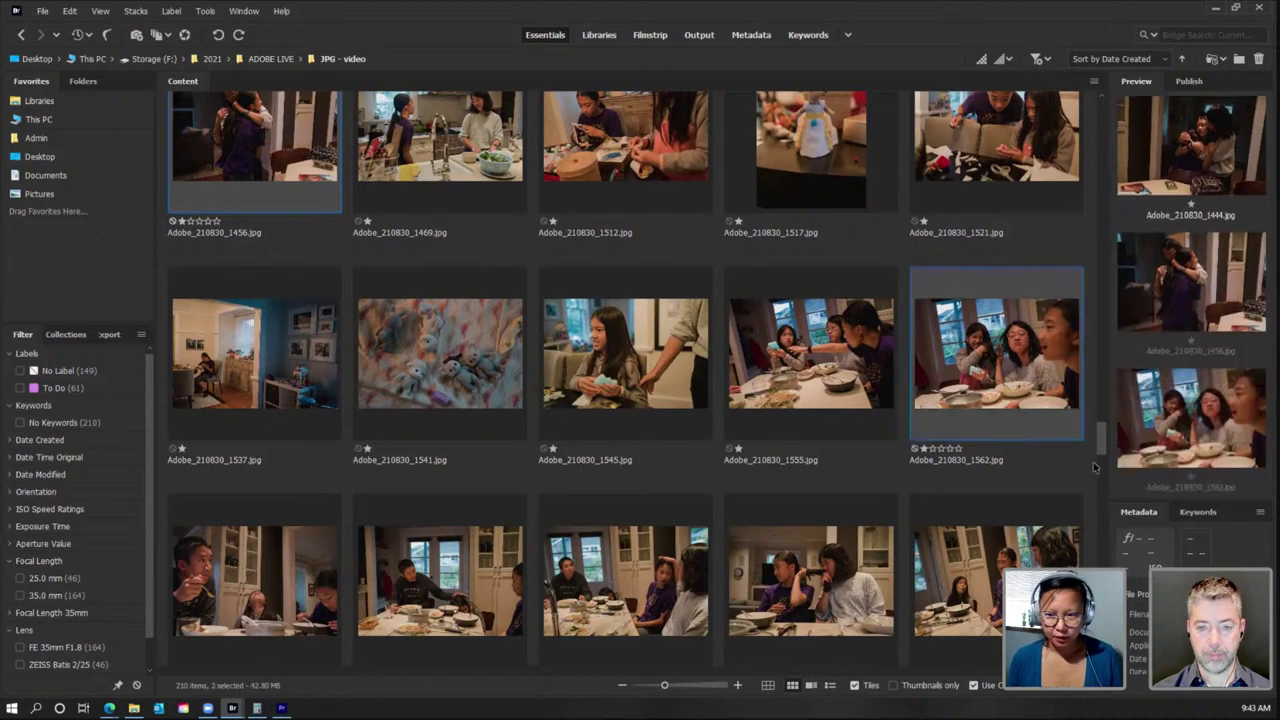
Step: Add photos 1587, 1593, 1602, 1615 and 1662 to the batch
left_click_drag(1103, 447, 1106, 469)
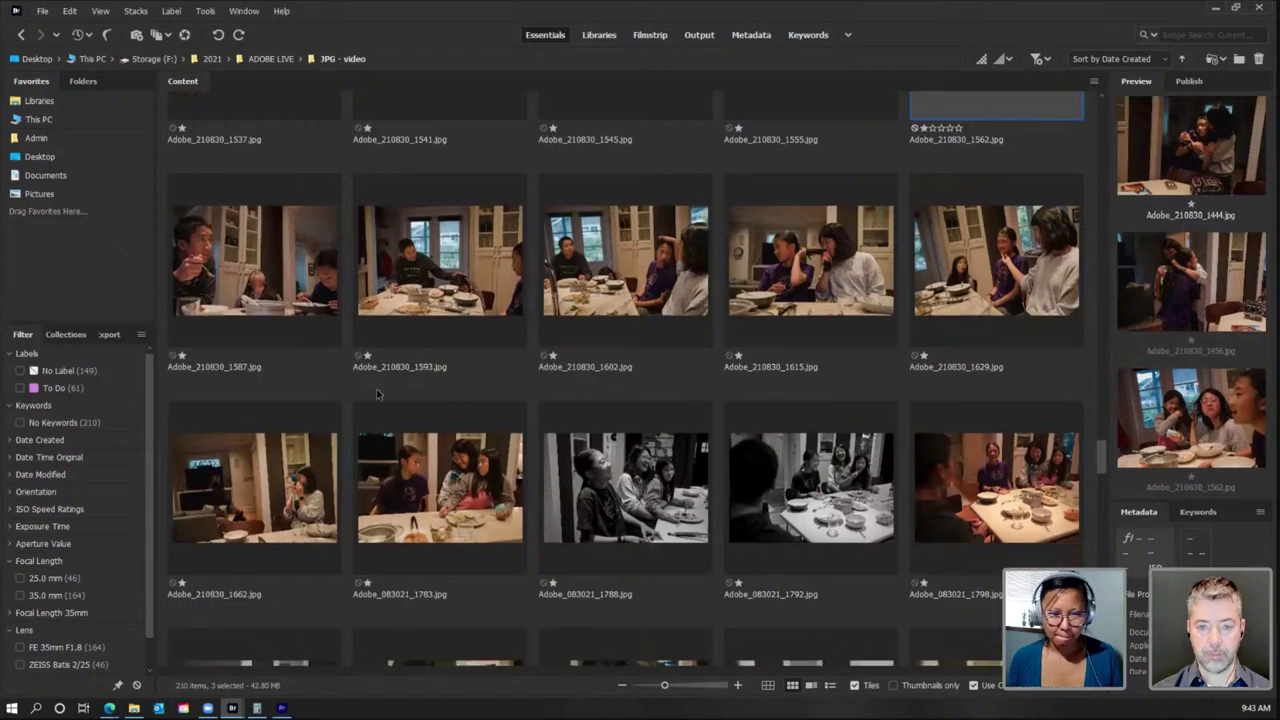
left_click(320, 320, "ctrl")
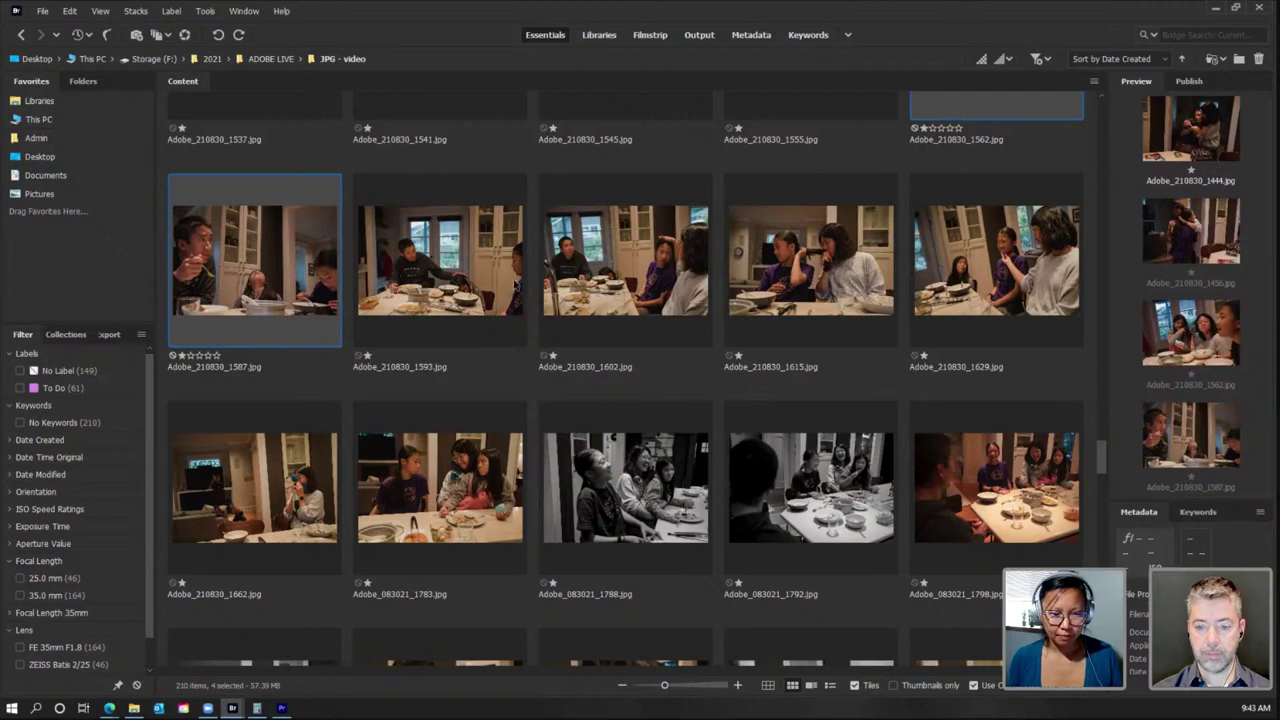
left_click(448, 280, "ctrl")
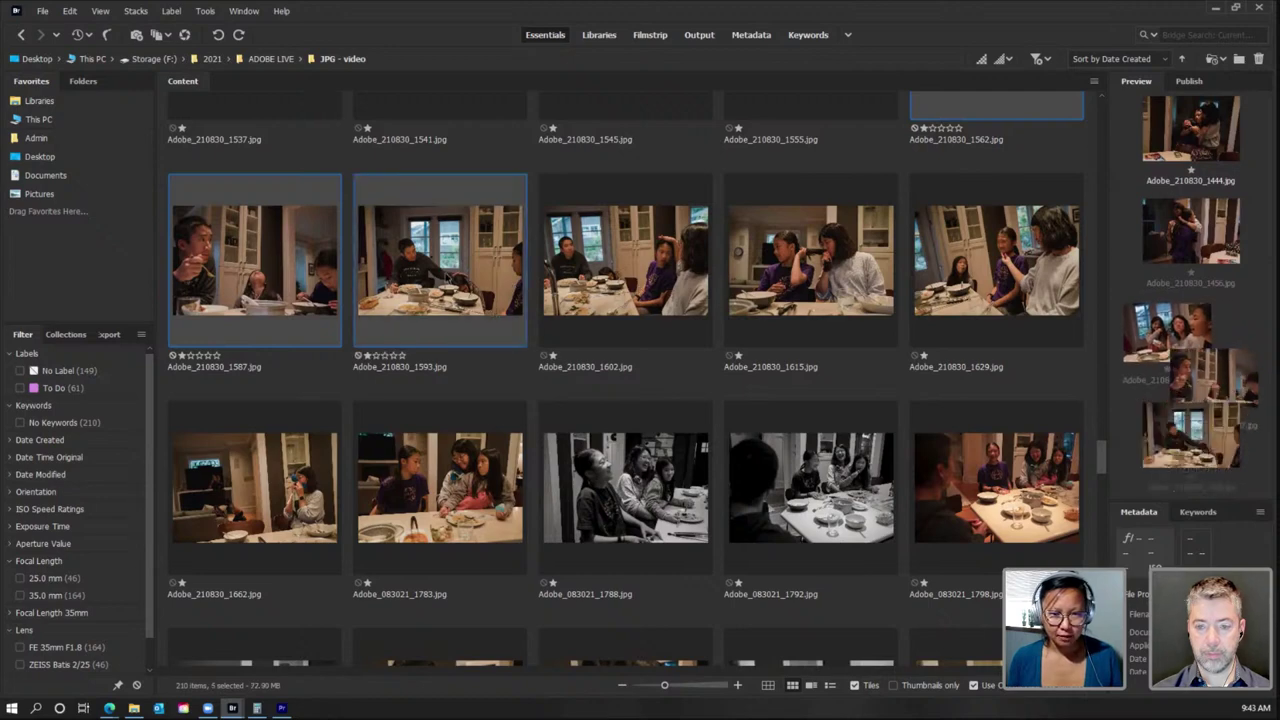
left_click(632, 270, "ctrl")
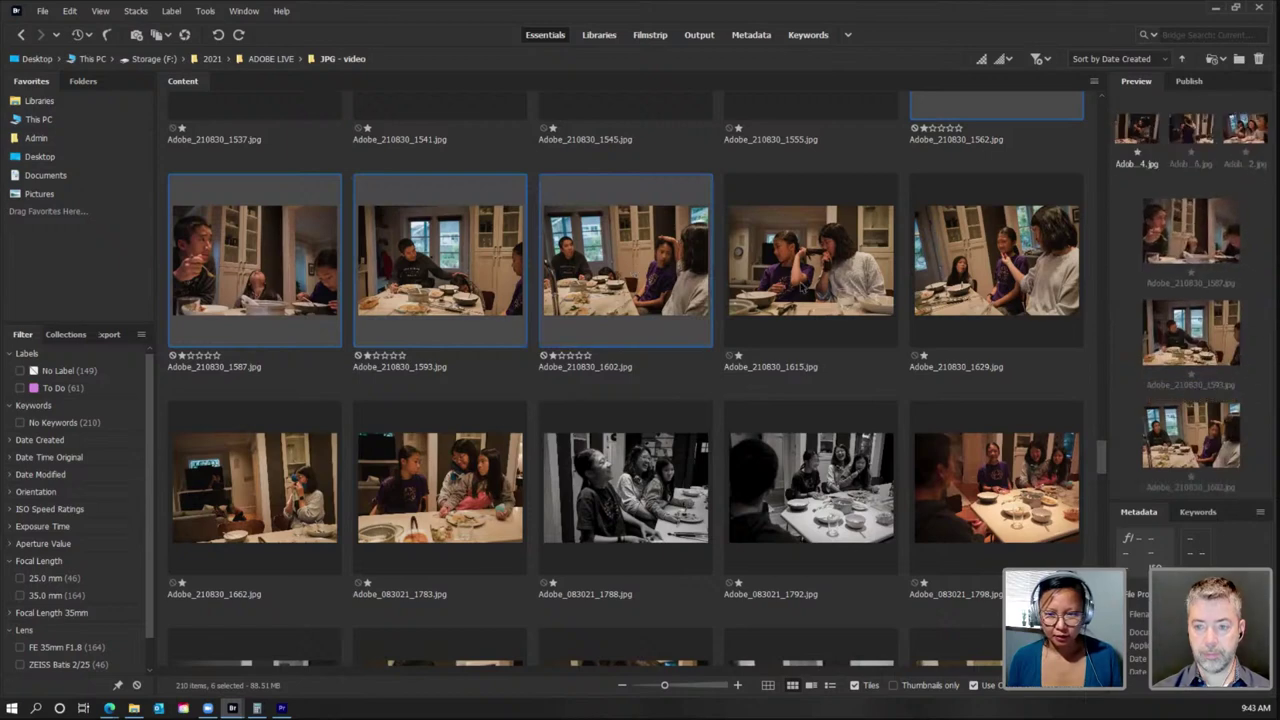
left_click(801, 287, "ctrl")
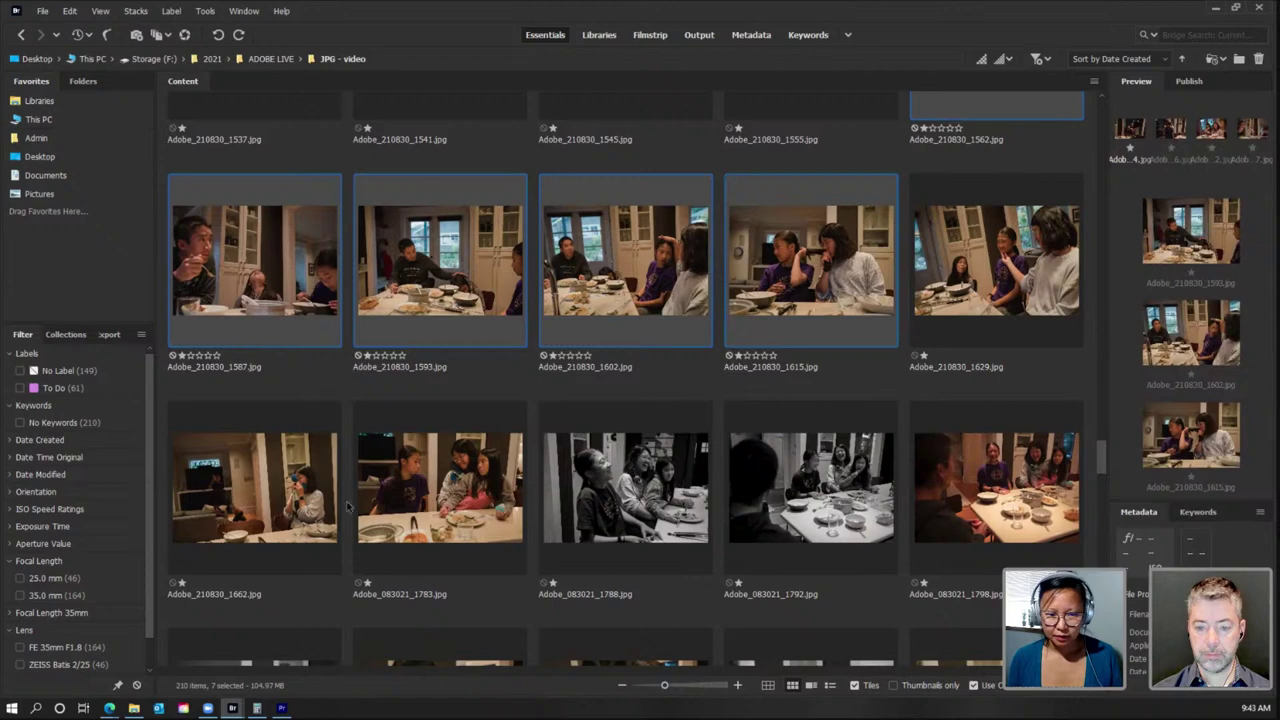
left_click(254, 487, "ctrl")
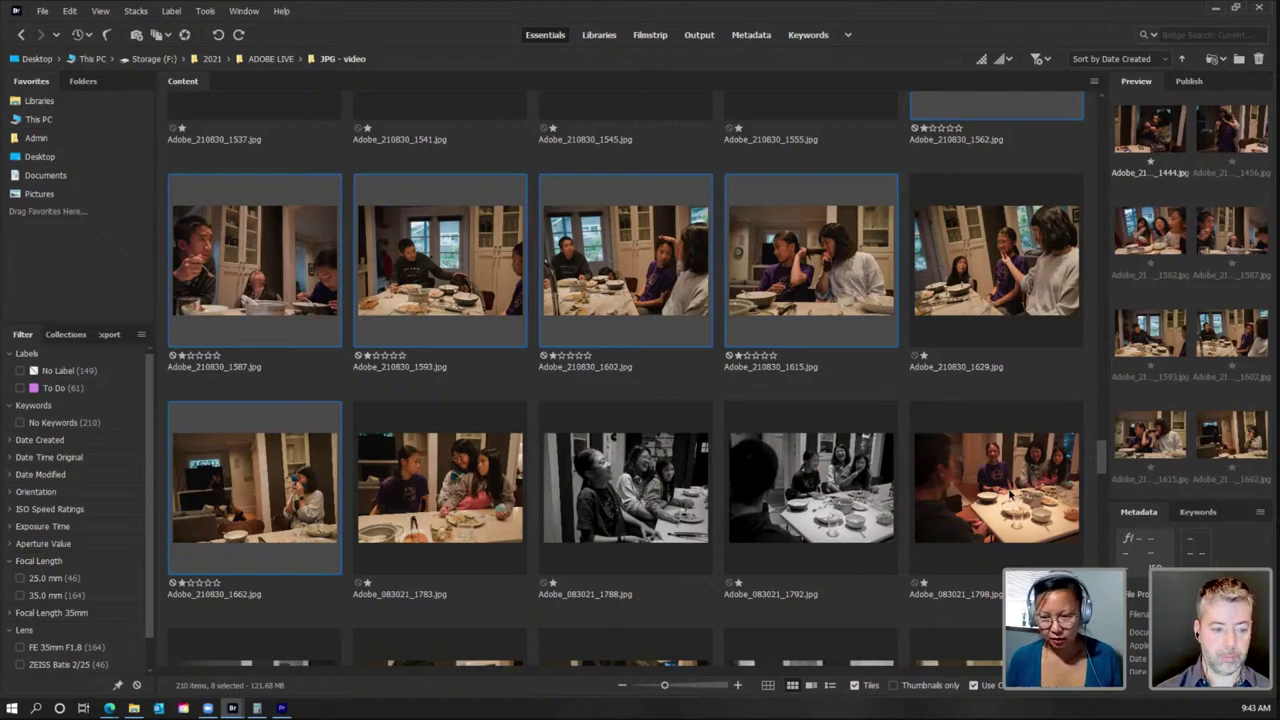
scroll(1100, 461, "down", 2)
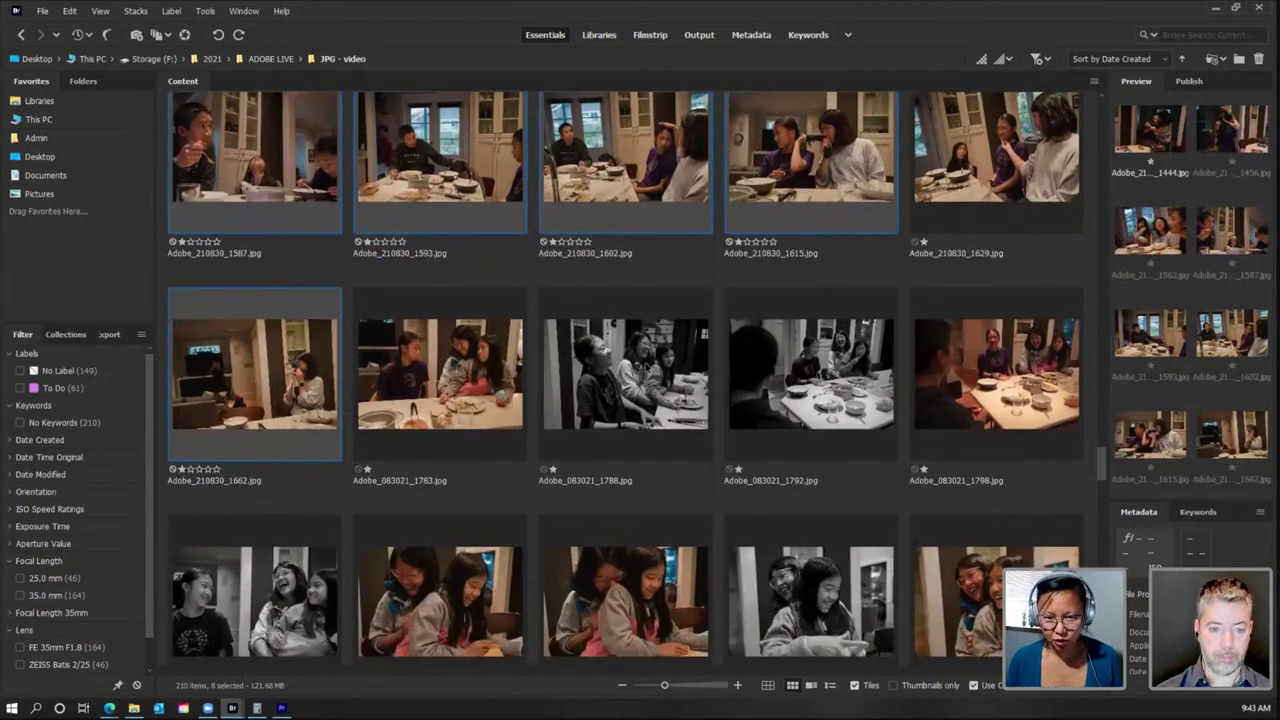
Step: Add photos 1783, 1792, a dinner-table shot, 1863, 1932, 1921 and 1928 to the picks
left_click(500, 390, "ctrl")
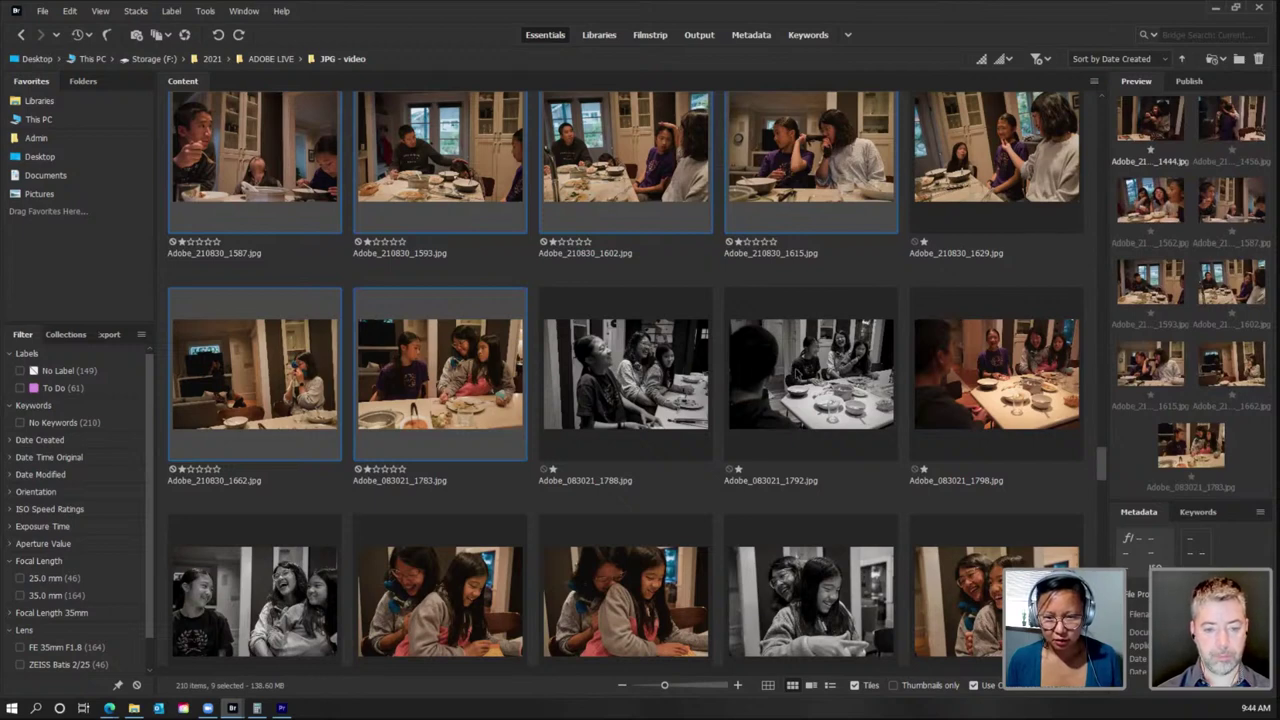
left_click(796, 370, "ctrl")
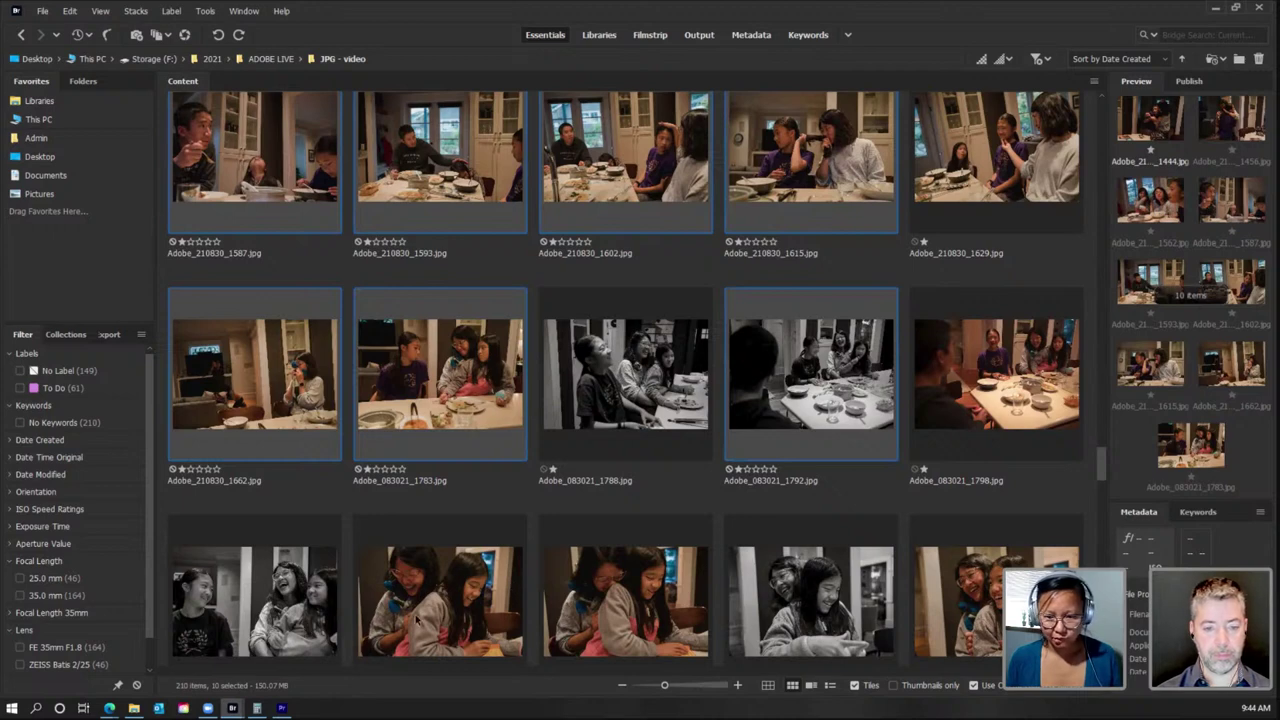
left_click(805, 614, "ctrl")
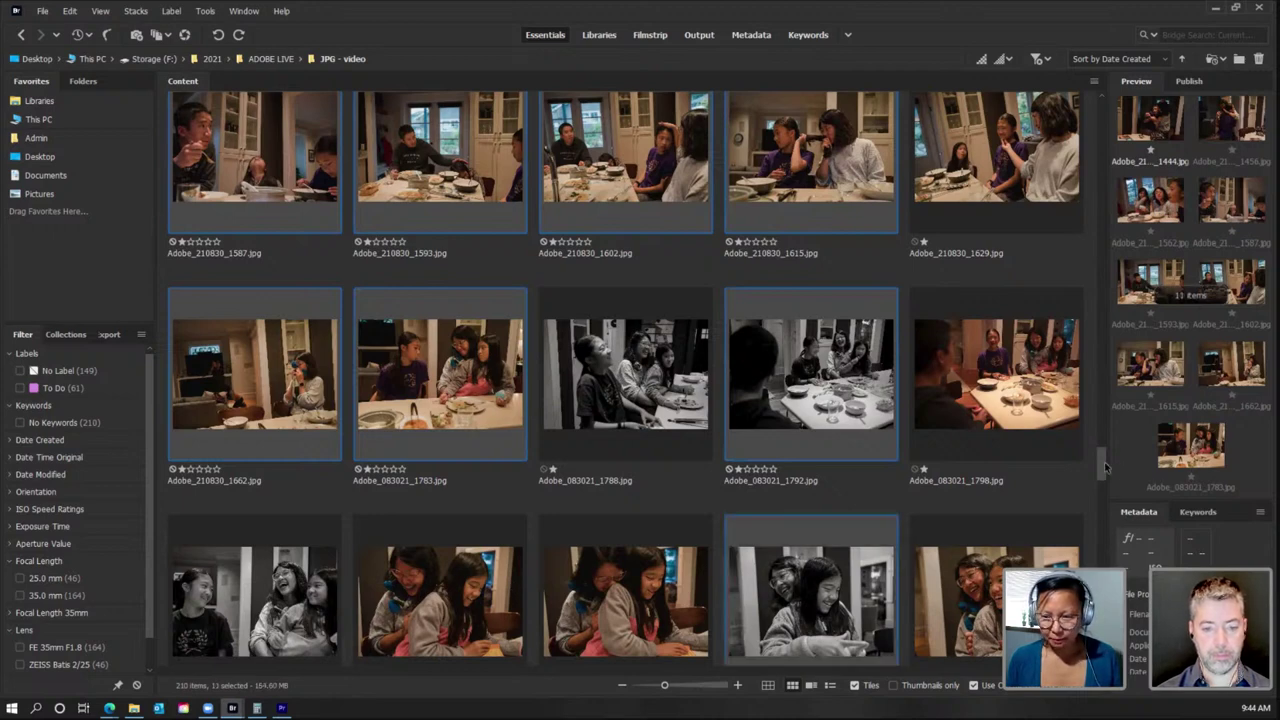
left_click_drag(1105, 466, 1108, 495)
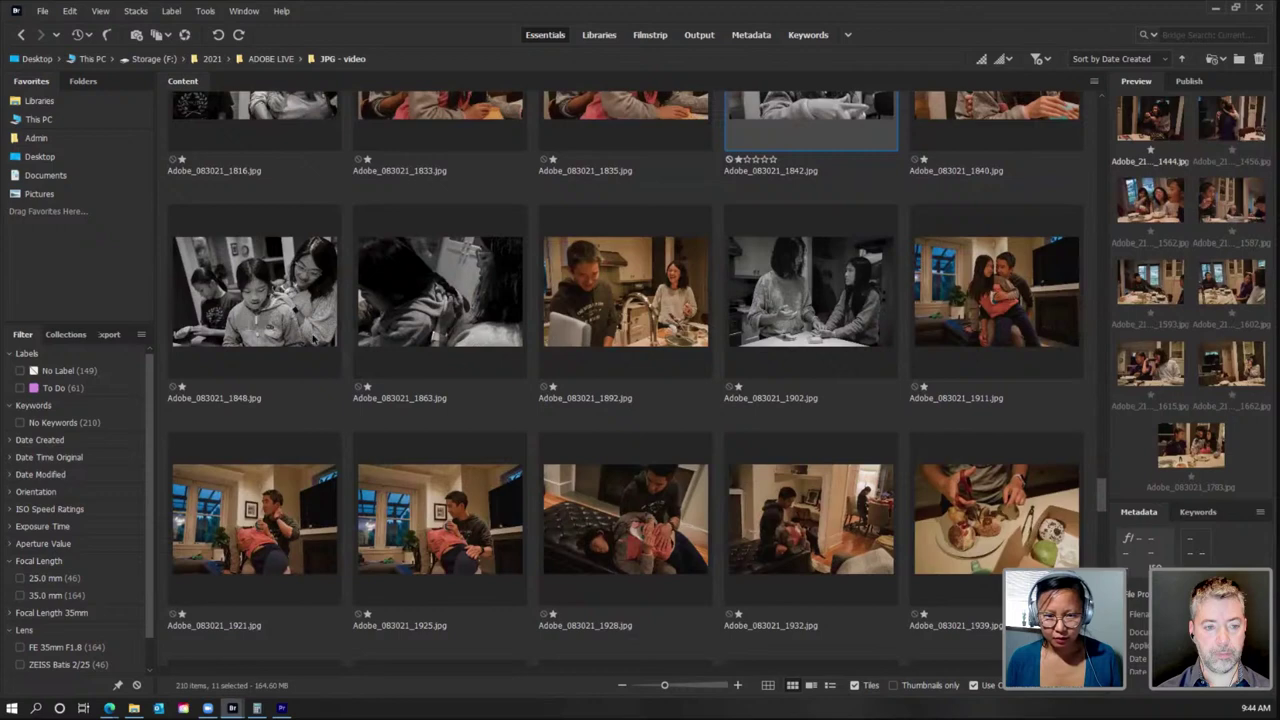
left_click(425, 338, "ctrl")
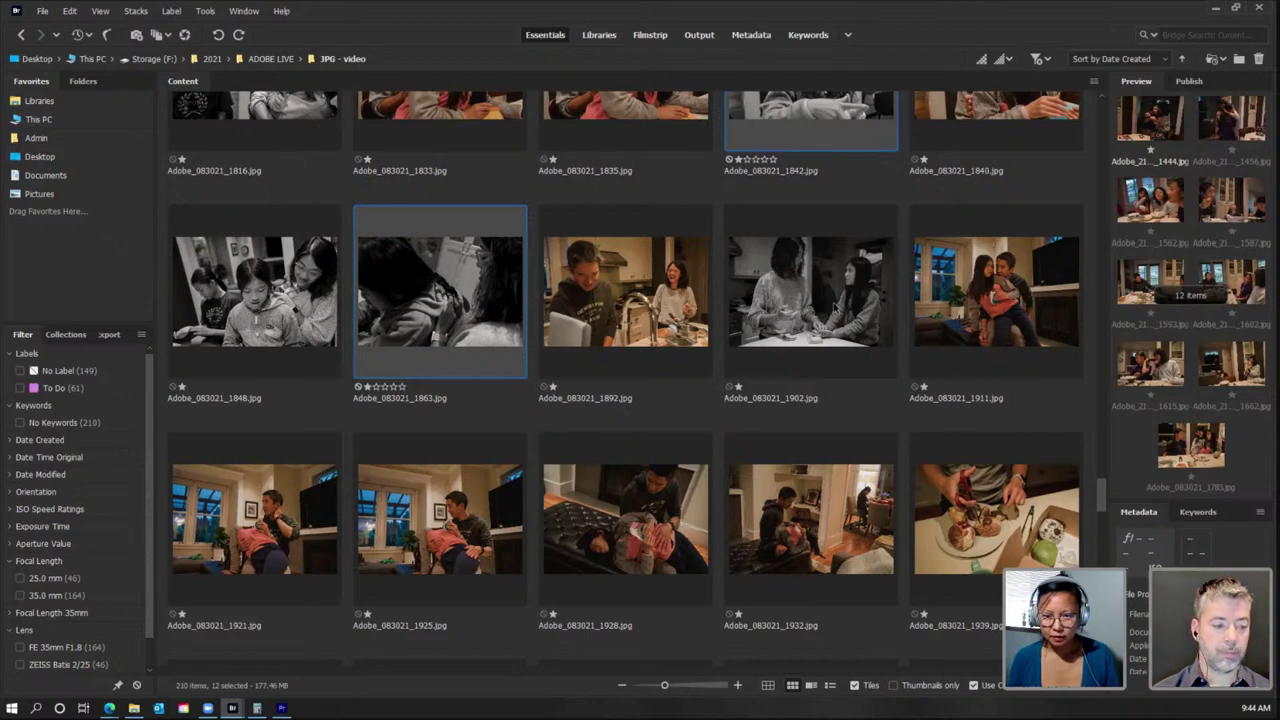
left_click(795, 535, "ctrl")
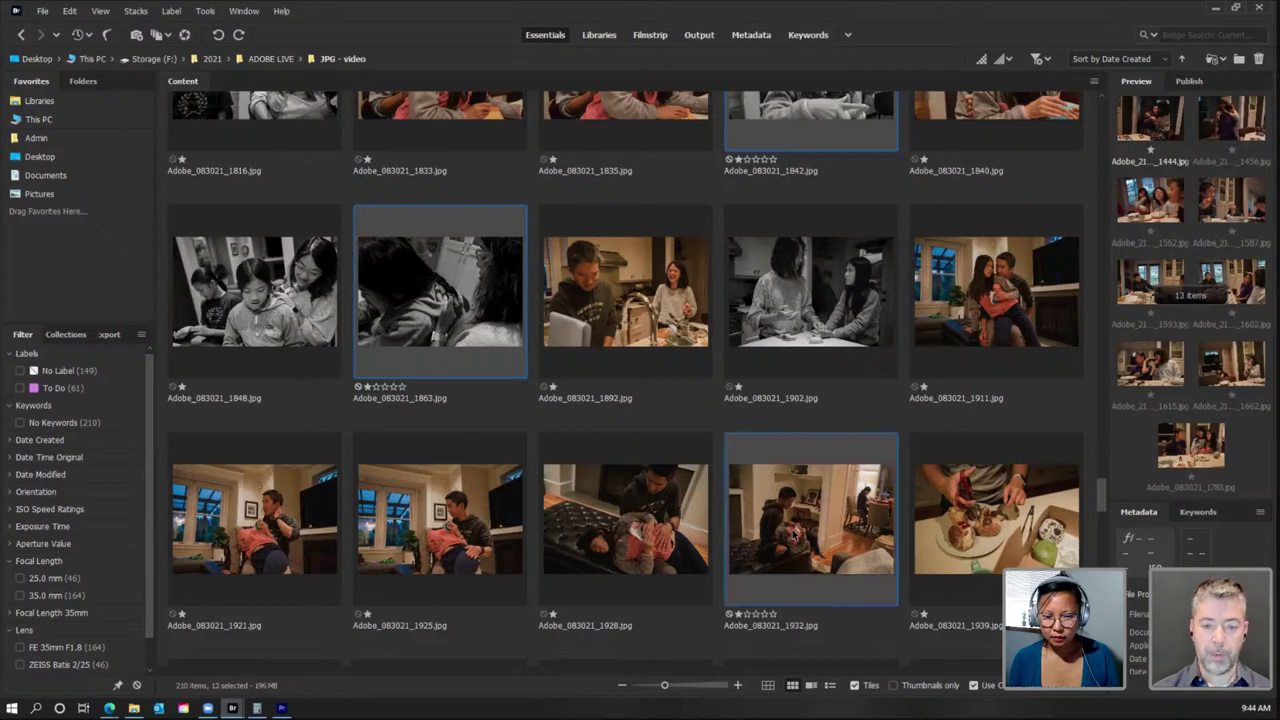
left_click(295, 565, "ctrl")
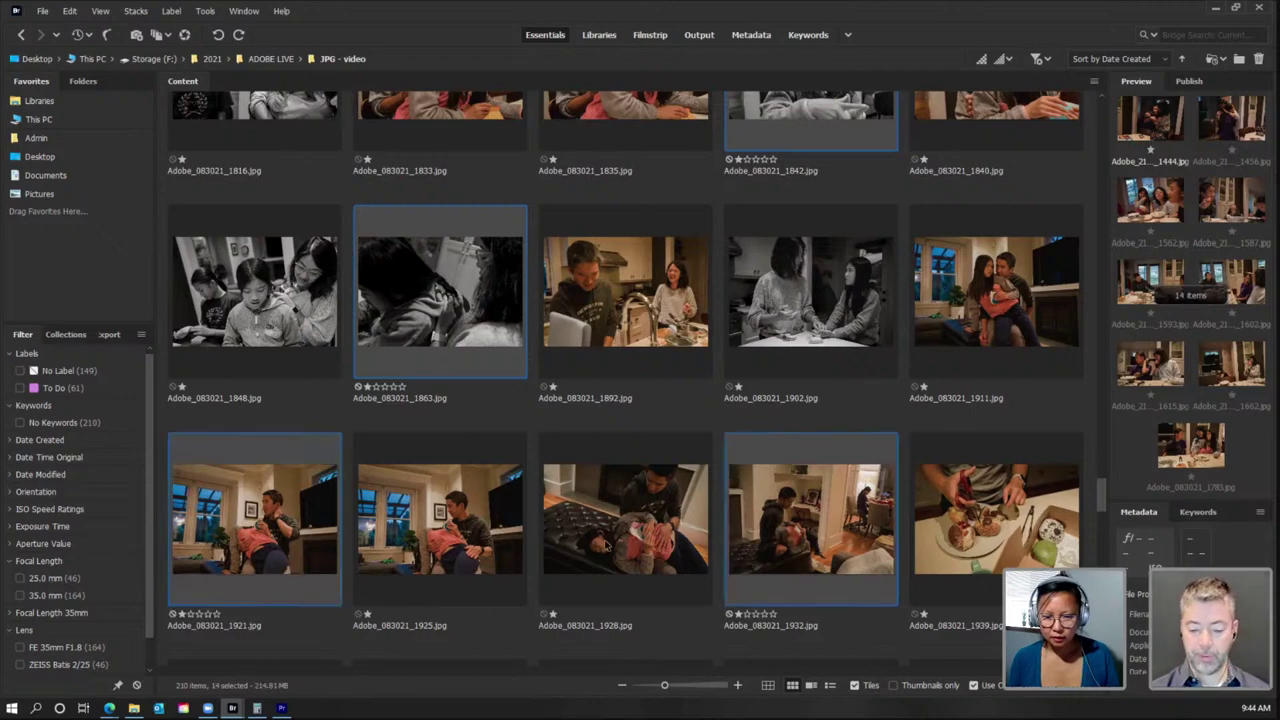
left_click(608, 545, "ctrl")
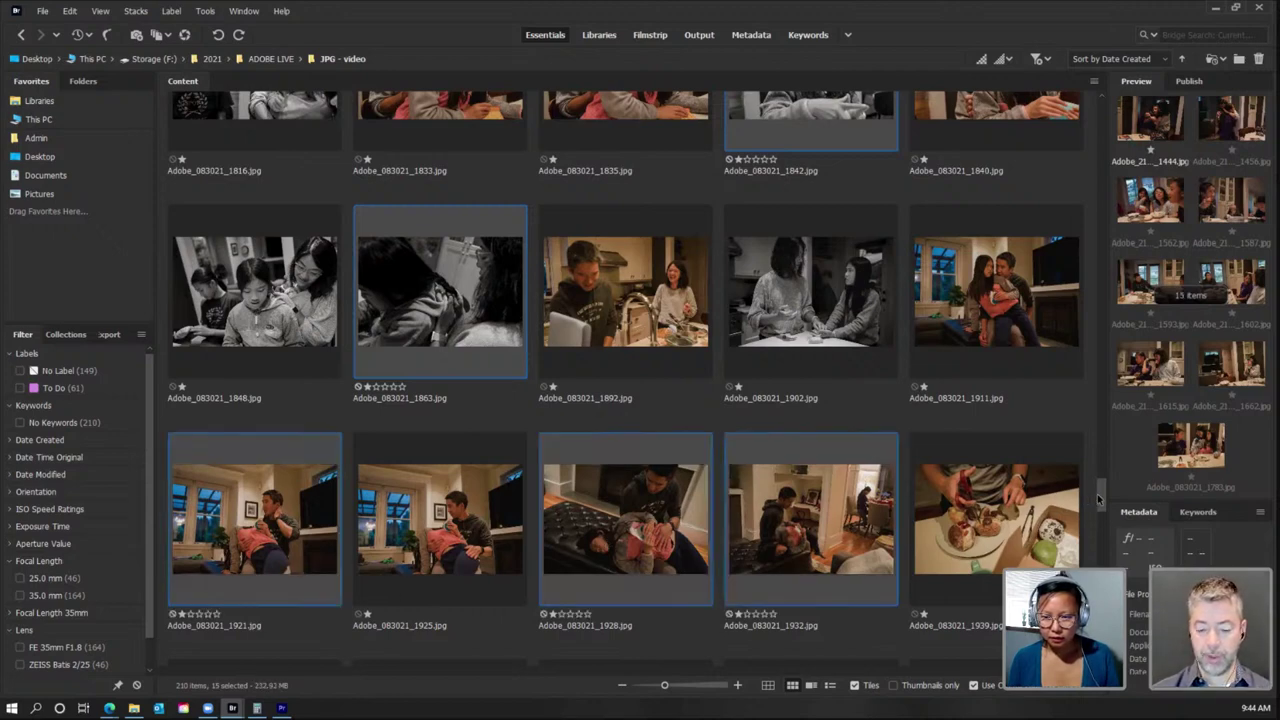
Step: Add photos 1939, 1959, 1991, 2007 and 2033 to the picks
left_click_drag(1103, 500, 1106, 518)
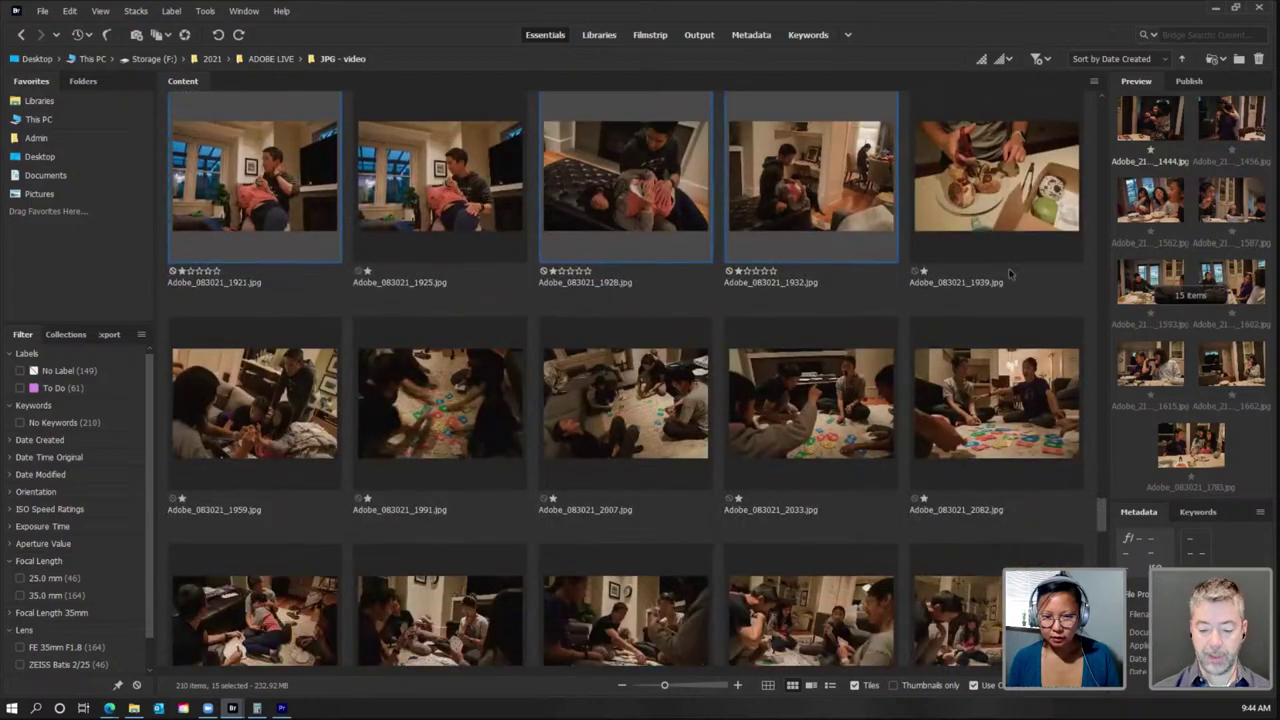
left_click(999, 198, "ctrl")
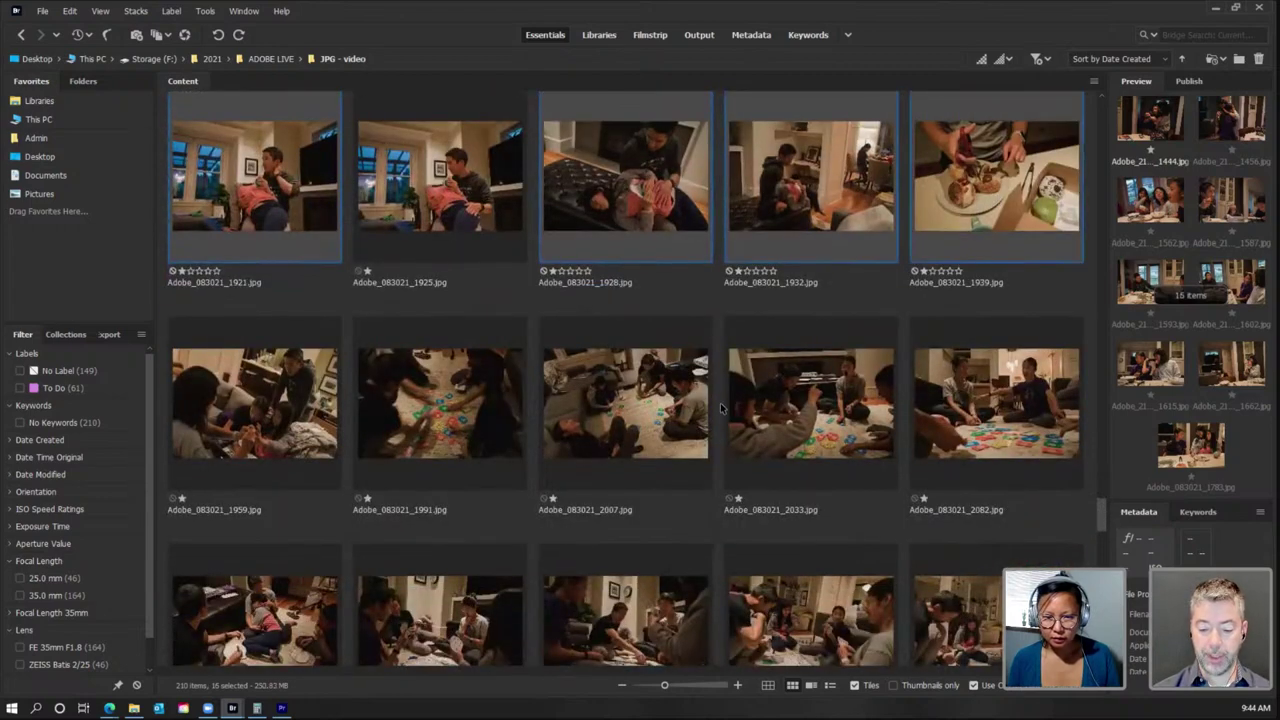
left_click(296, 444, "ctrl")
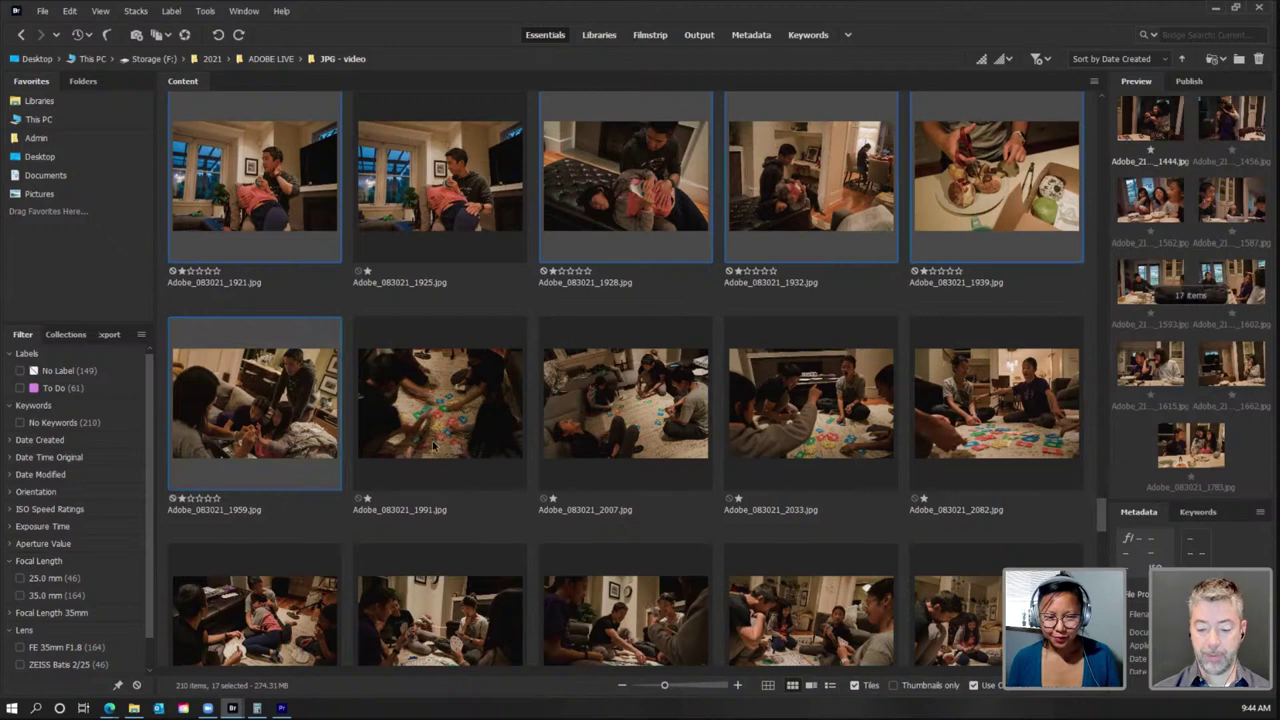
left_click(433, 447, "ctrl")
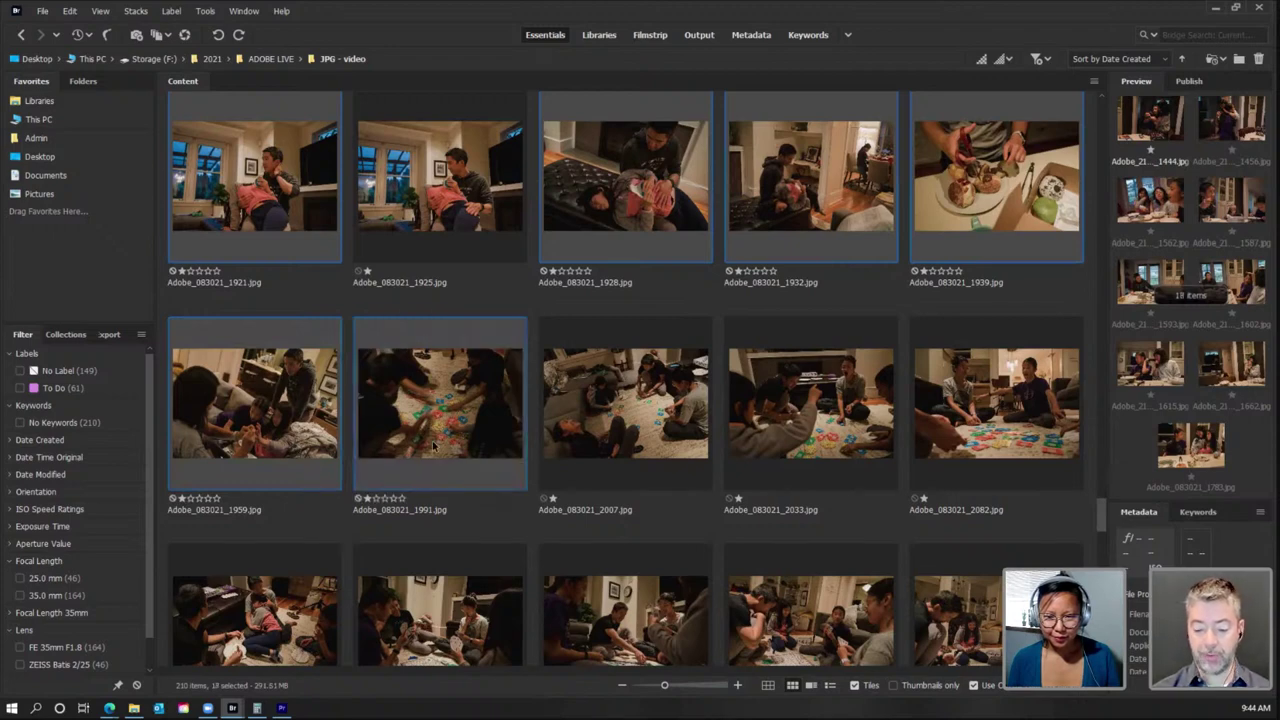
left_click(598, 426, "ctrl")
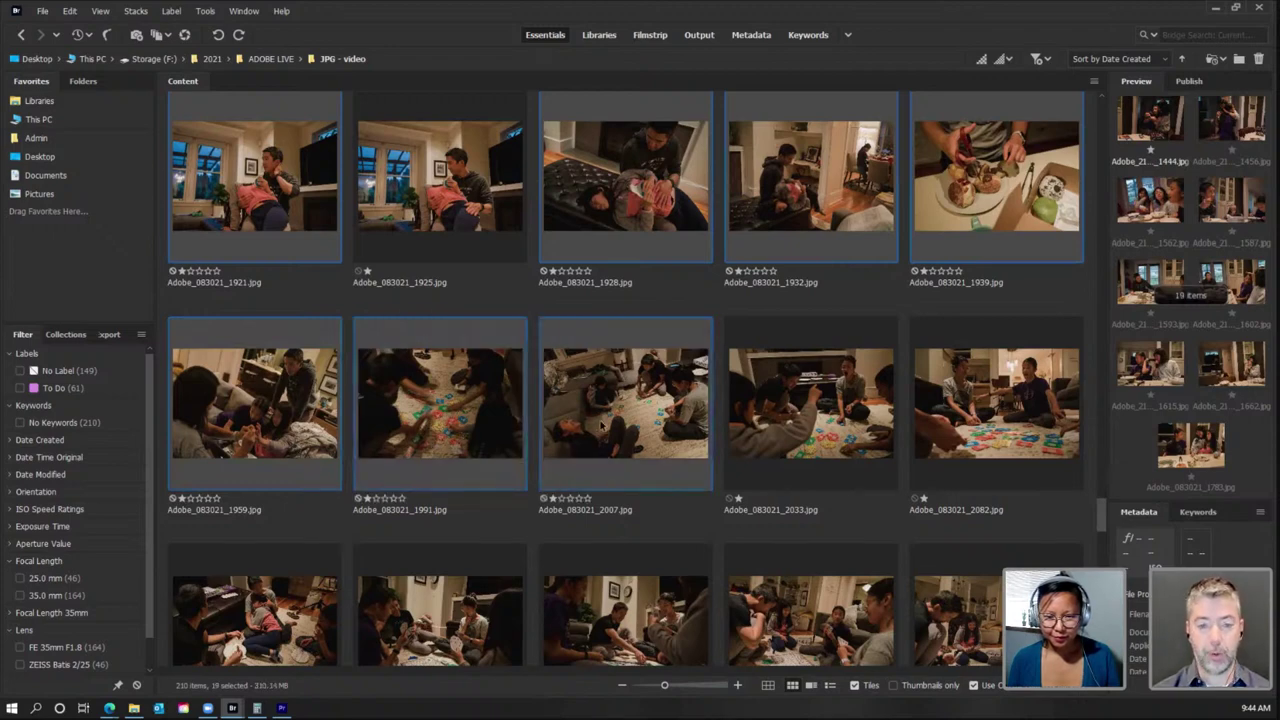
left_click(812, 452, "ctrl")
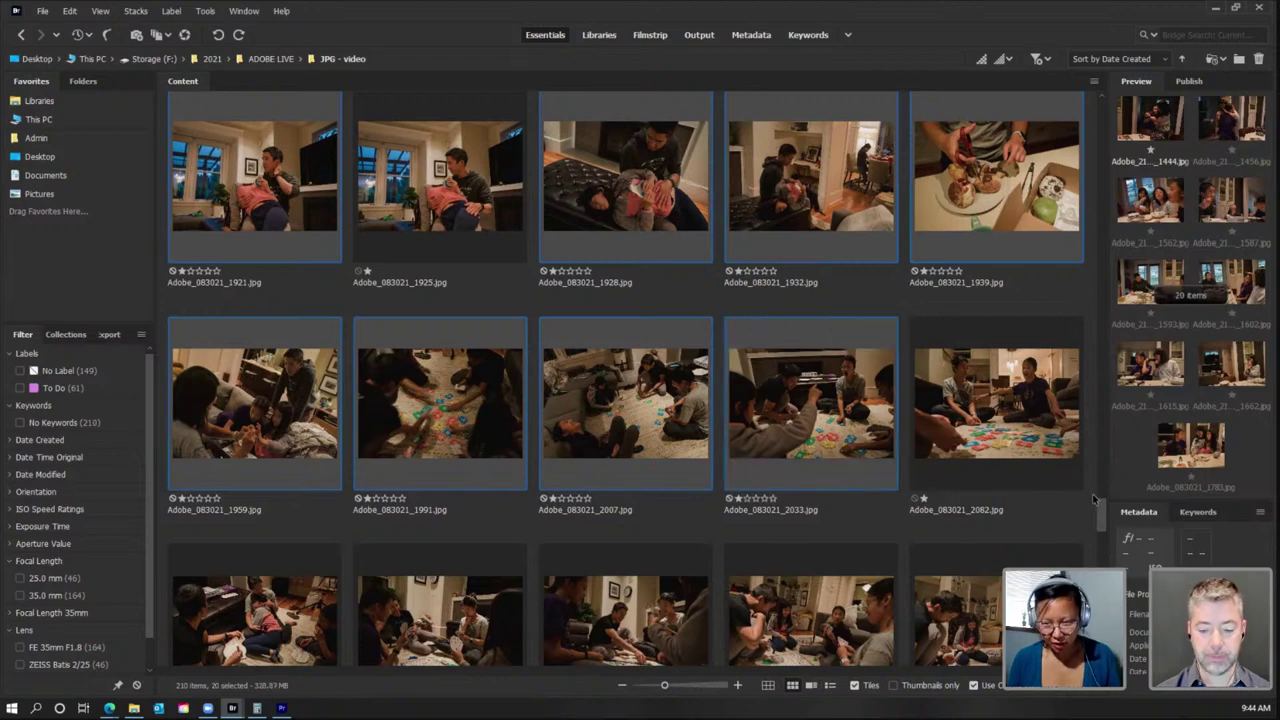
scroll(1104, 510, "down", 2)
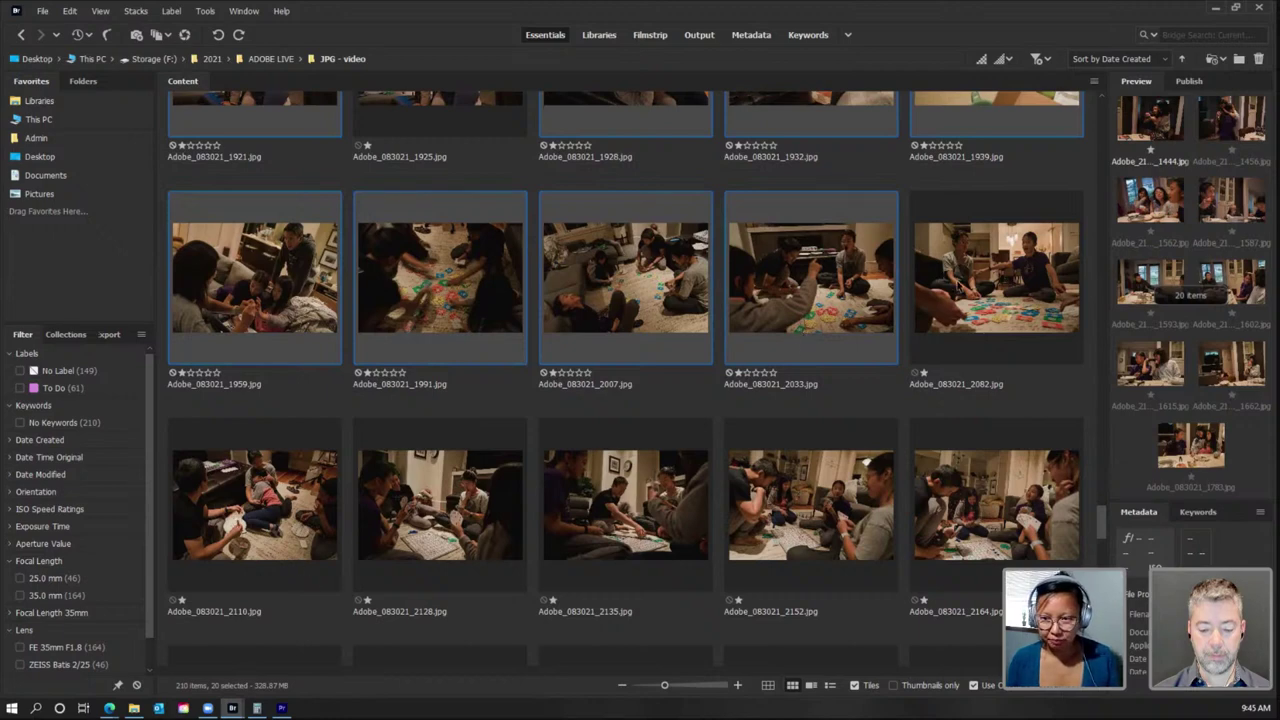
Step: Add photos 2082, 2110, 2135 and two sofa photos below 2152 to the picks
left_click(978, 290, "ctrl")
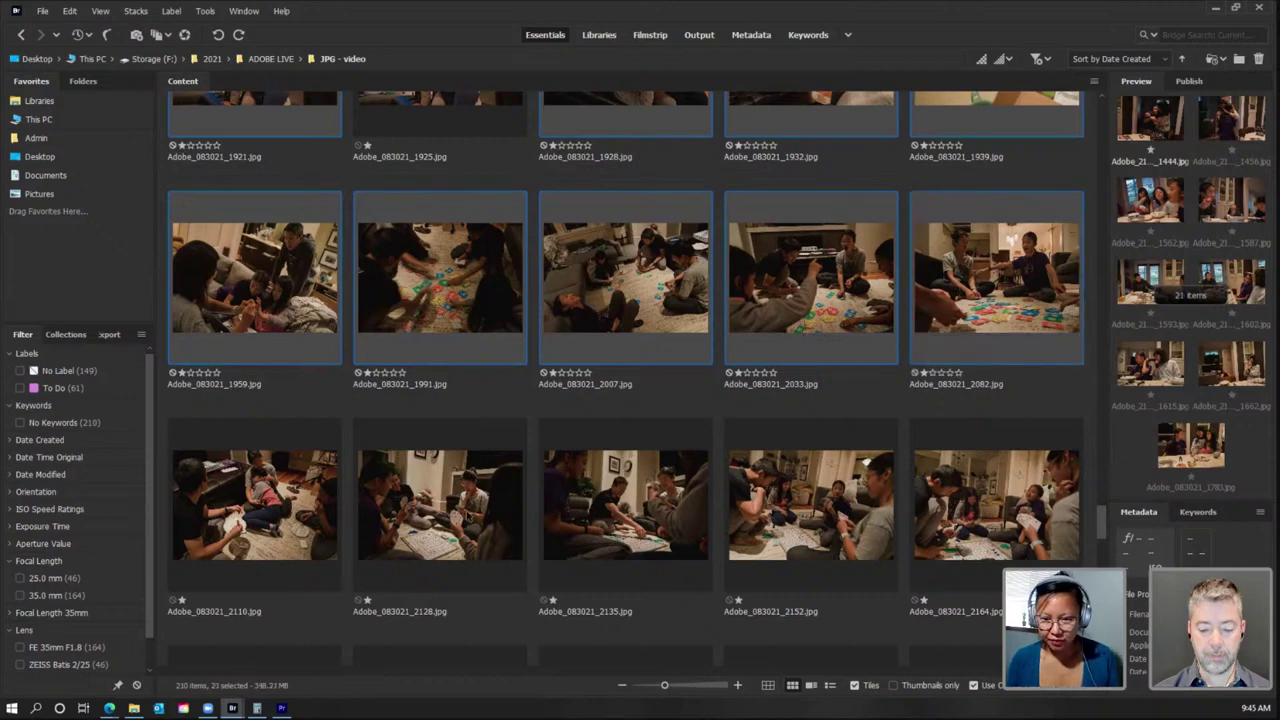
left_click(278, 537, "ctrl")
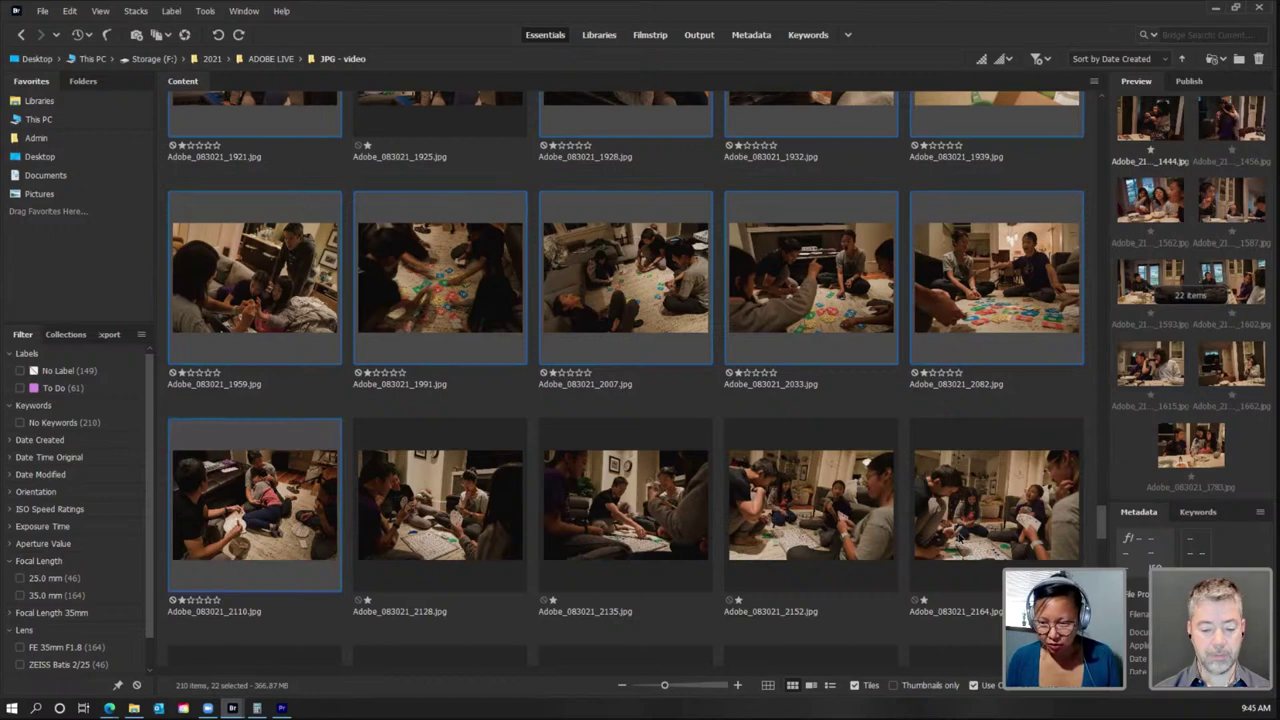
left_click_drag(1105, 535, 1108, 543)
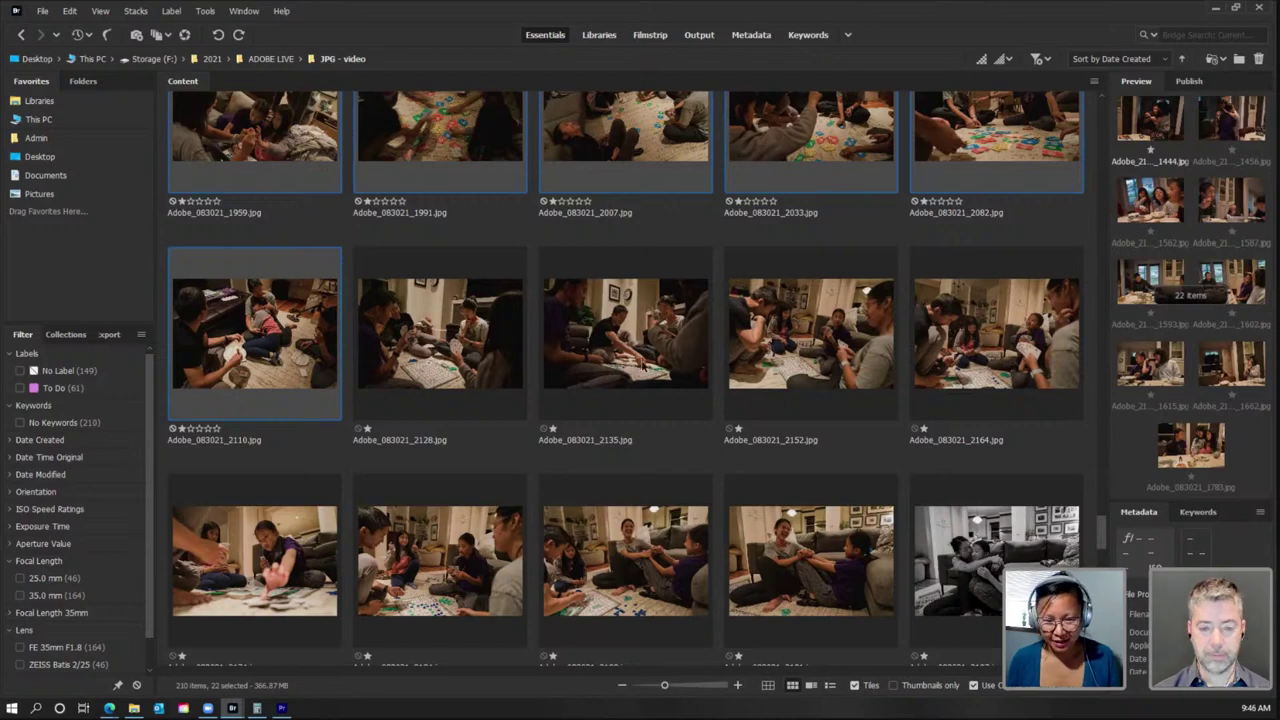
left_click(643, 365, "ctrl")
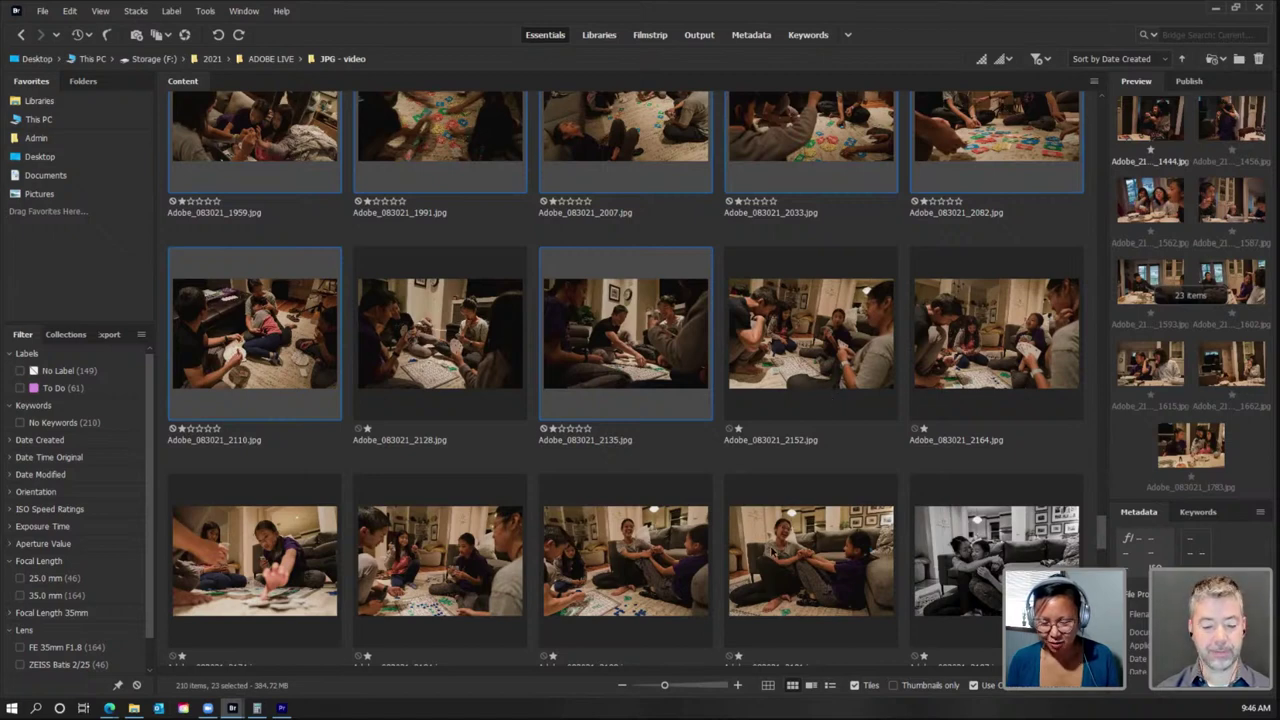
left_click(796, 565, "ctrl")
left_click(934, 578, "ctrl")
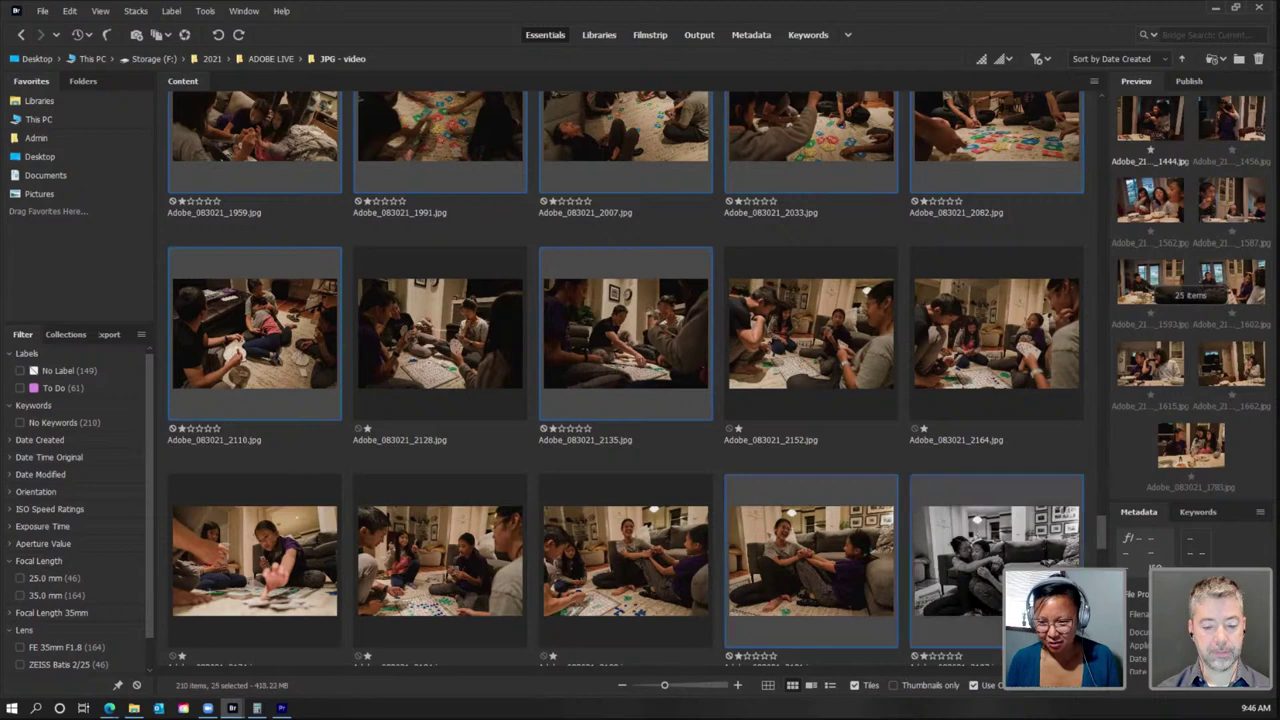
scroll(1103, 545, "down", 5)
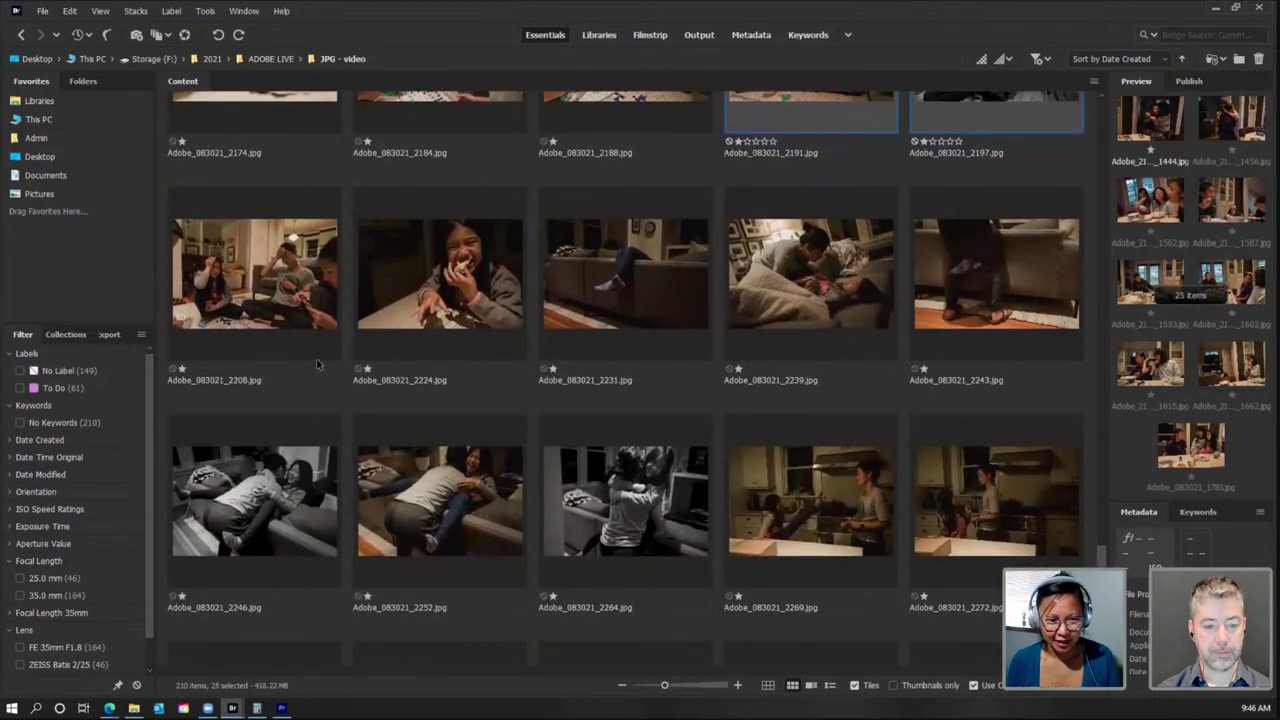
Step: Add photos 2208, 2231, 2239, 2246, 2264 and 2272 to the picks
left_click(276, 288, "ctrl")
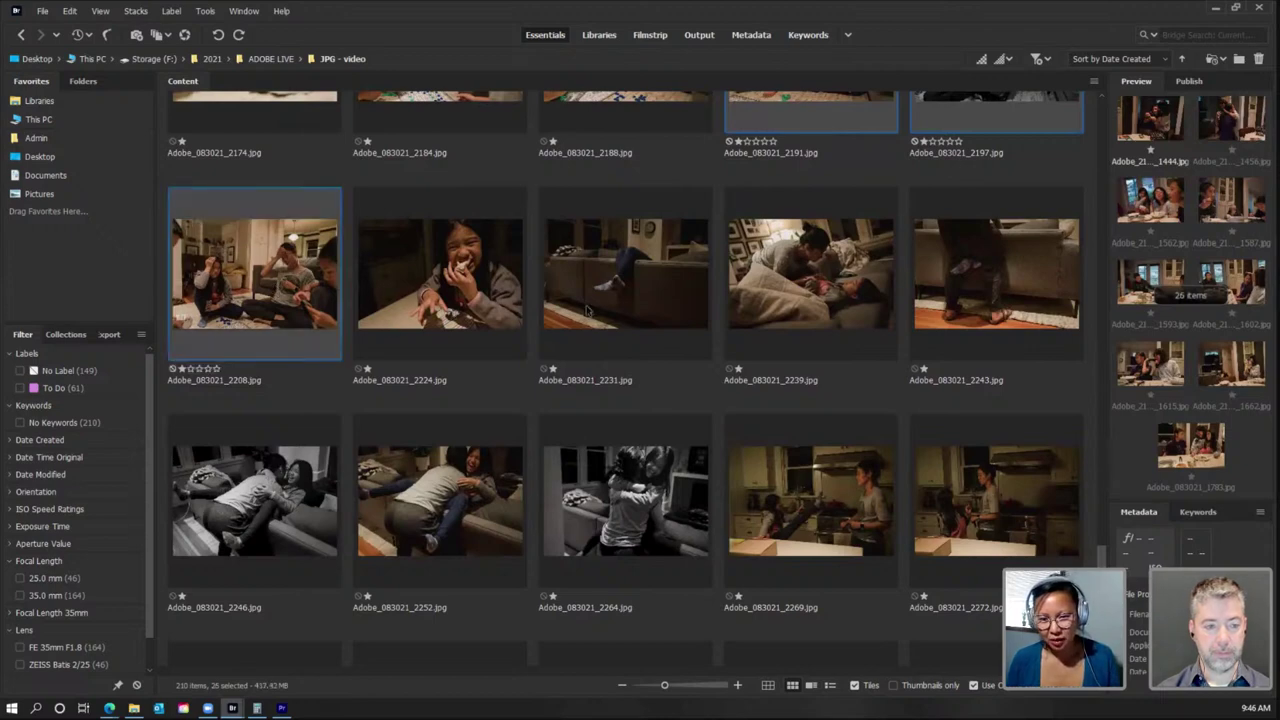
left_click(622, 292, "ctrl")
left_click(838, 298, "ctrl")
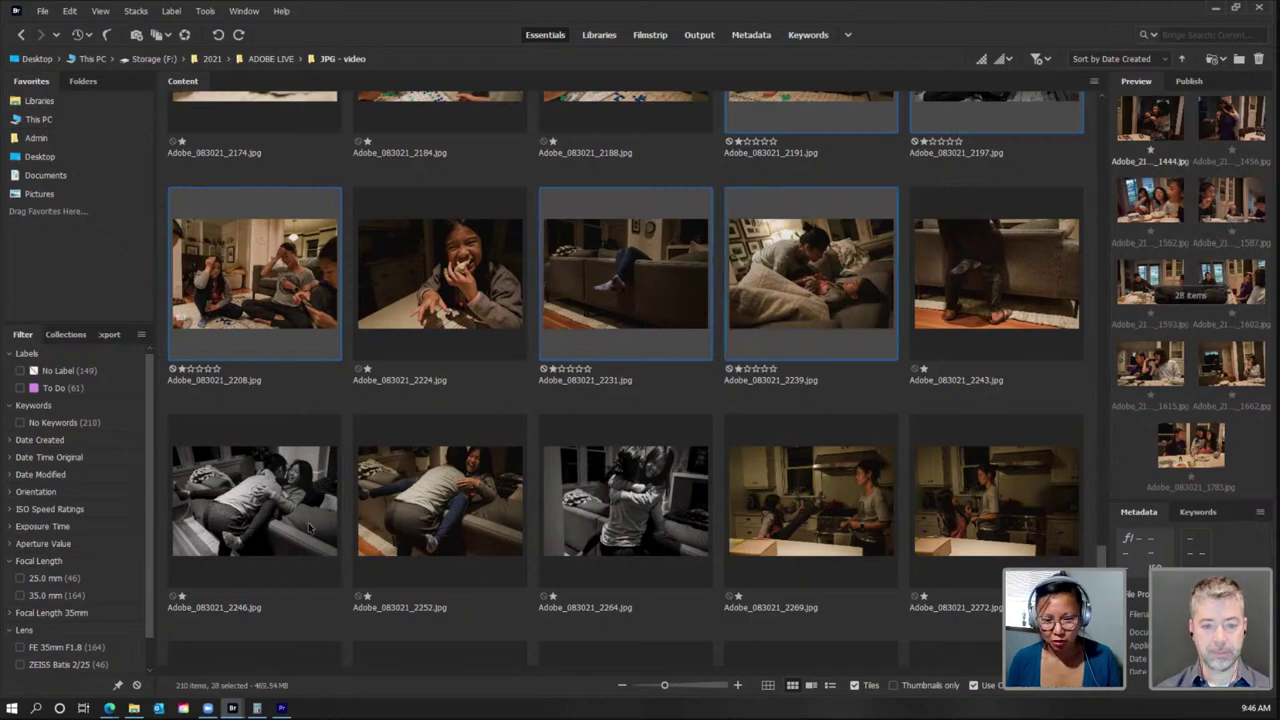
left_click(310, 528, "ctrl")
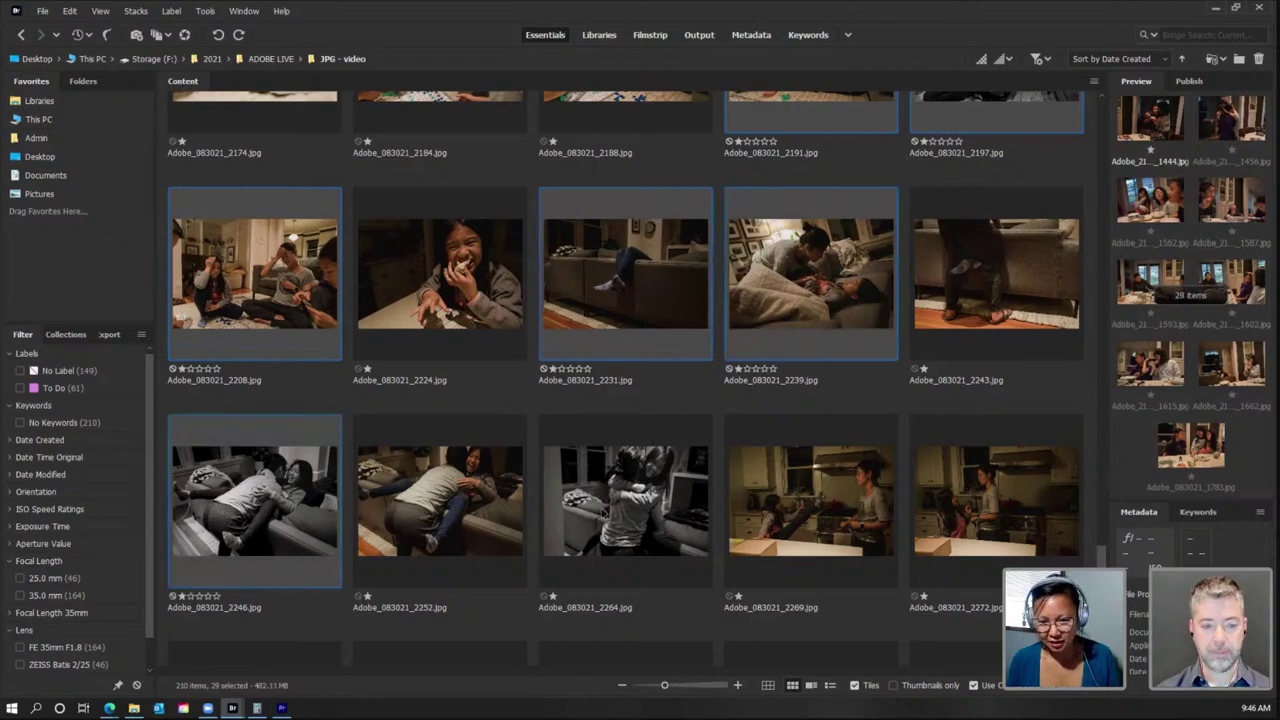
left_click(652, 530, "ctrl")
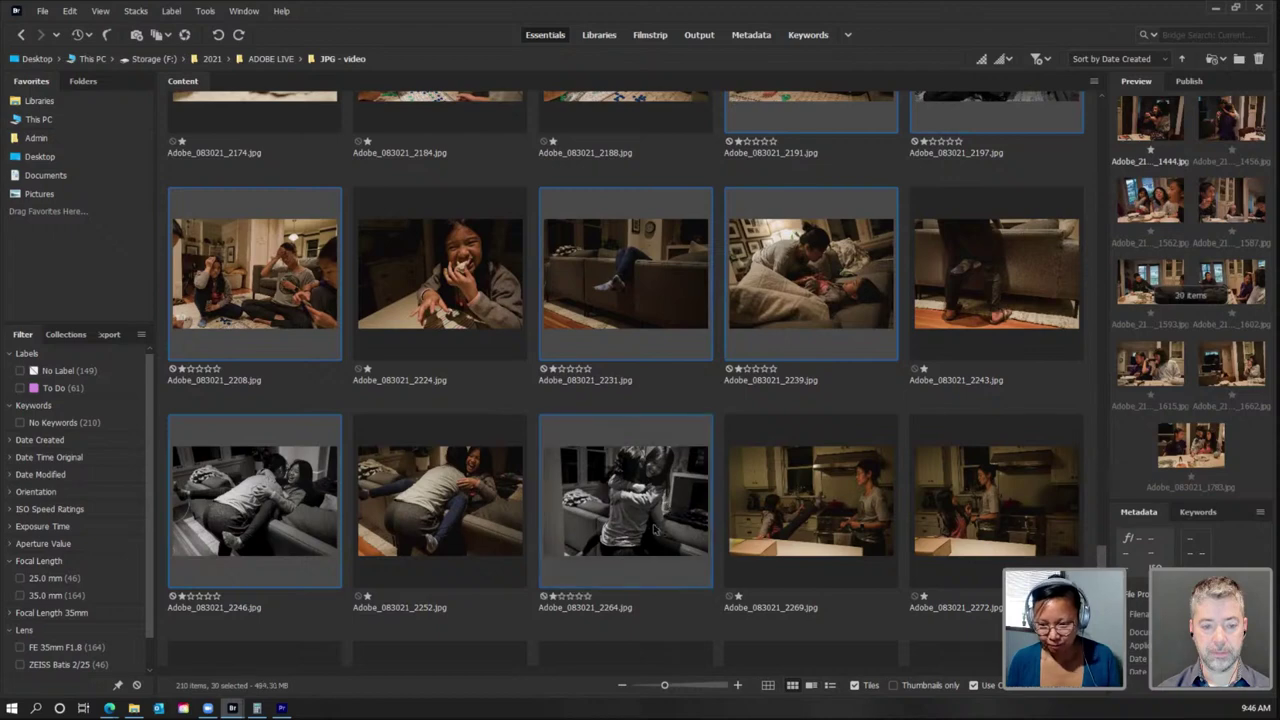
left_click(997, 527, "ctrl")
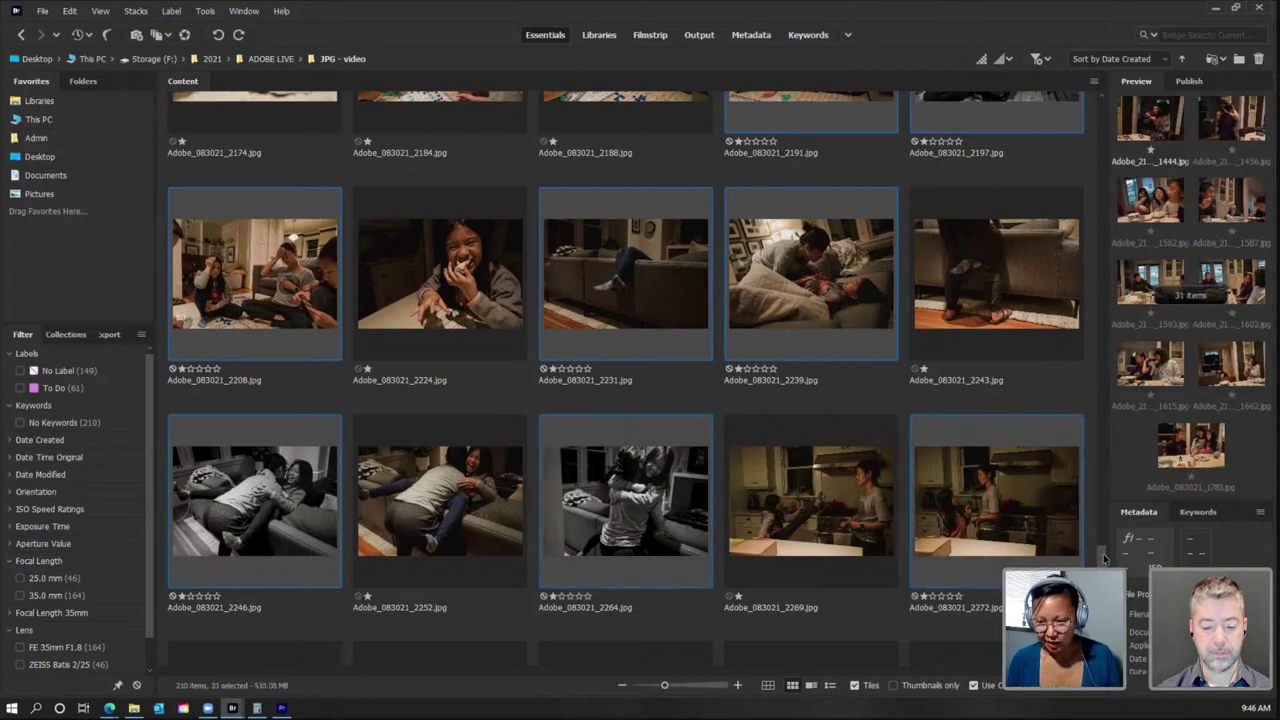
scroll(1105, 558, "down", 4)
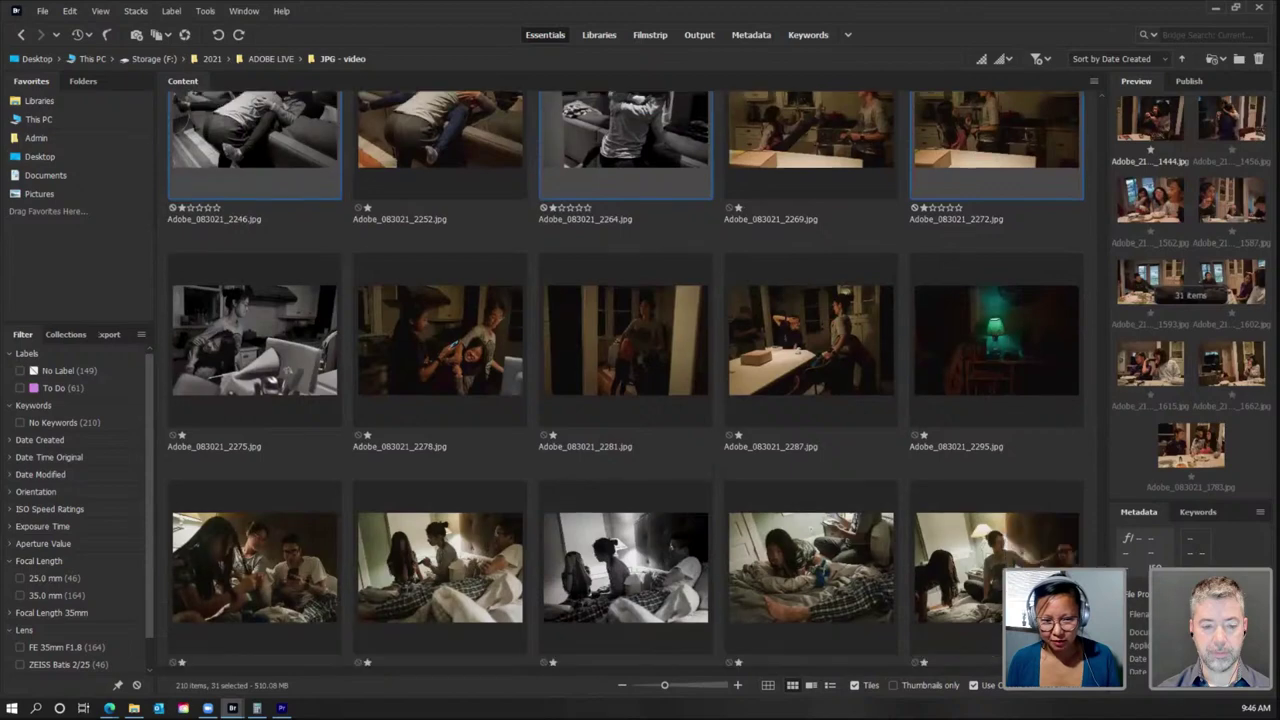
Step: Add photos 2275, 2278, 2287 and the green-lamp photo 2295 to the picks
left_click(272, 372, "ctrl")
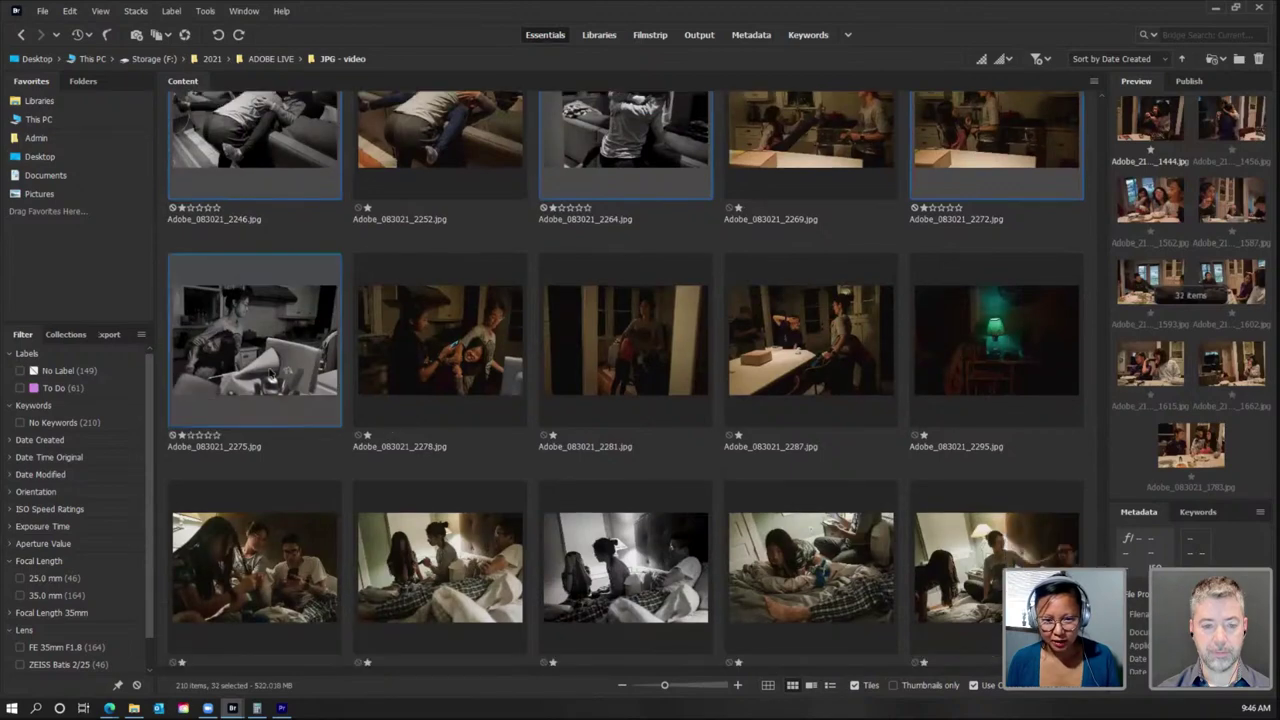
left_click(484, 370, "ctrl")
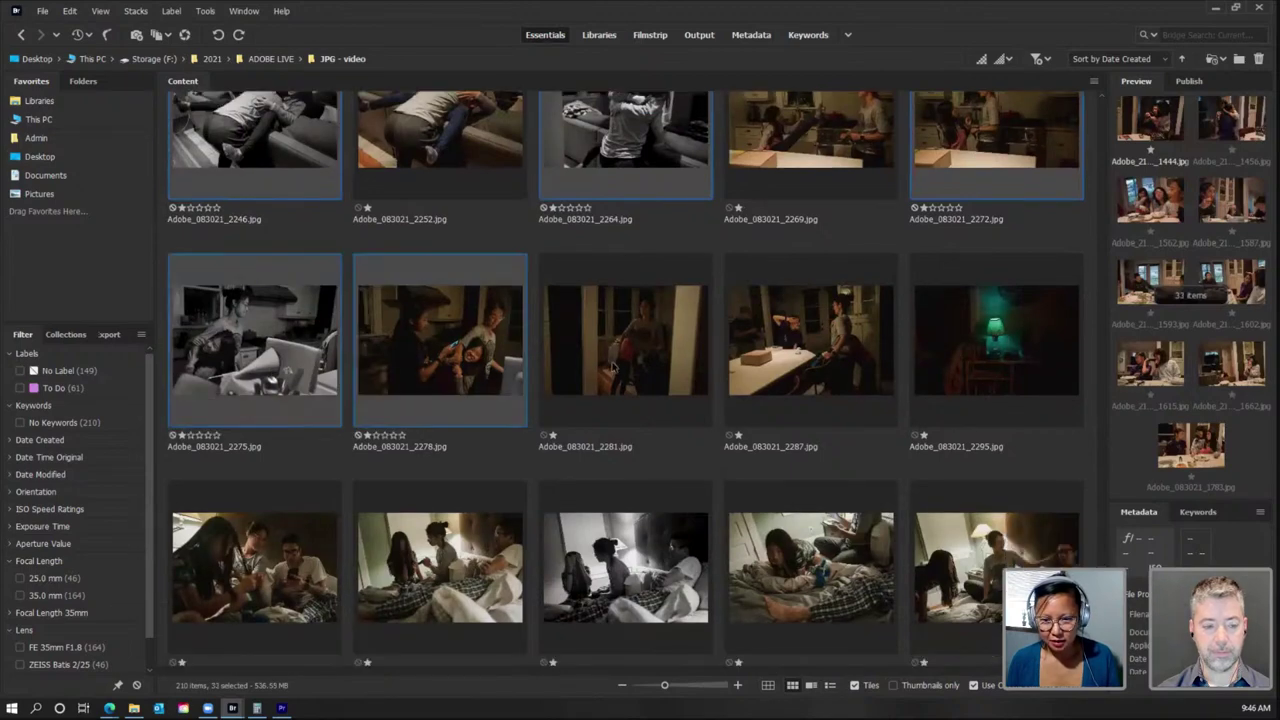
left_click(789, 354, "ctrl")
left_click(956, 372, "ctrl")
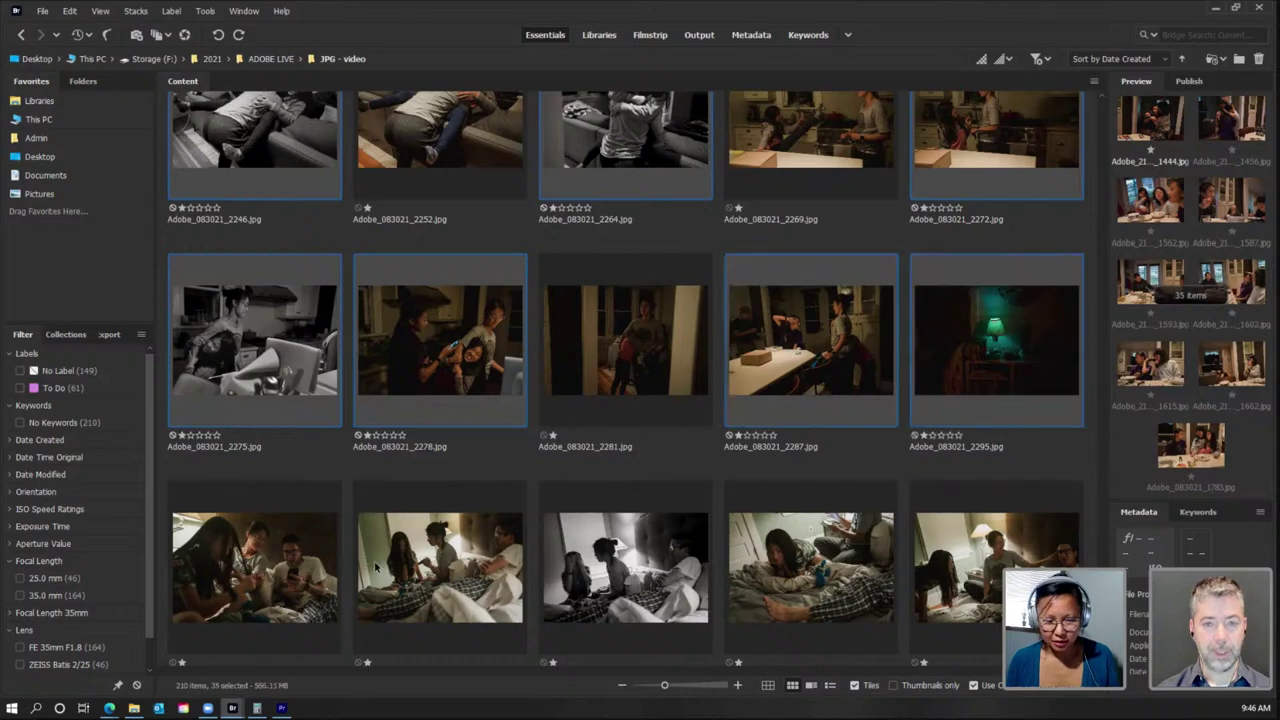
scroll(377, 567, "down", 2)
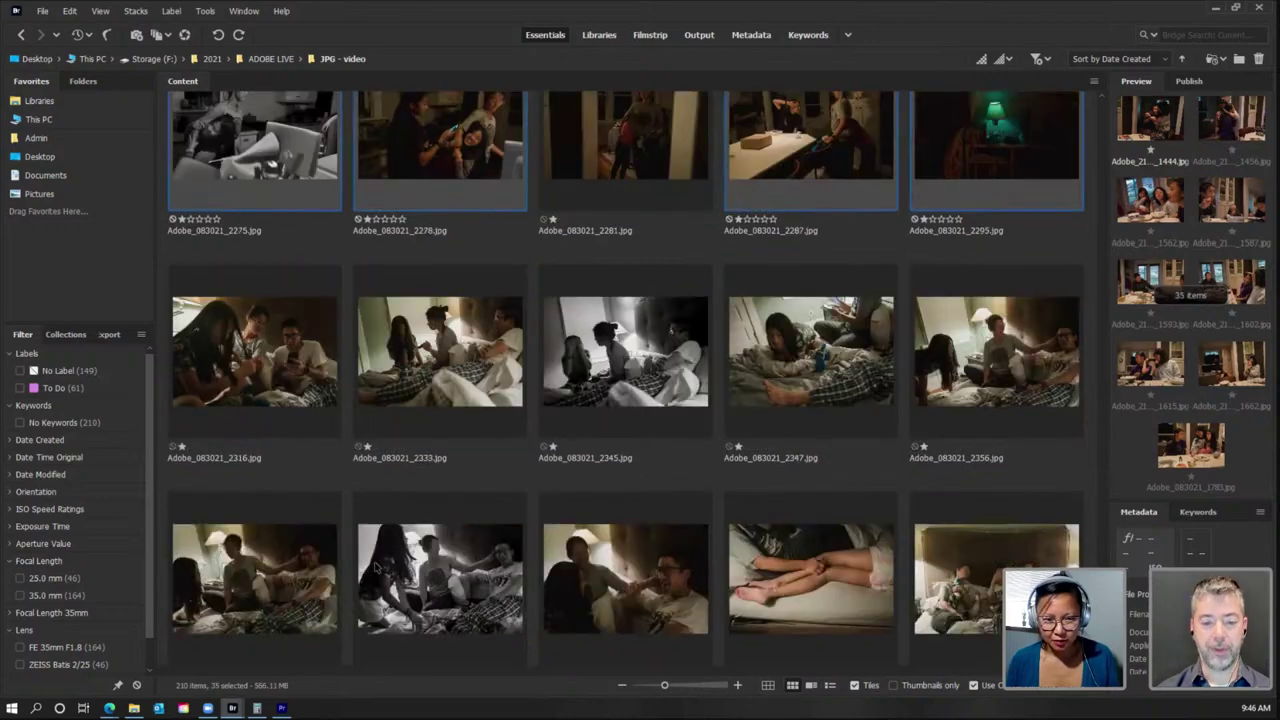
Step: Add photos 2333, 2345, 2356, 2367, 2387 and 2390 to the selection
left_click(405, 400, "ctrl")
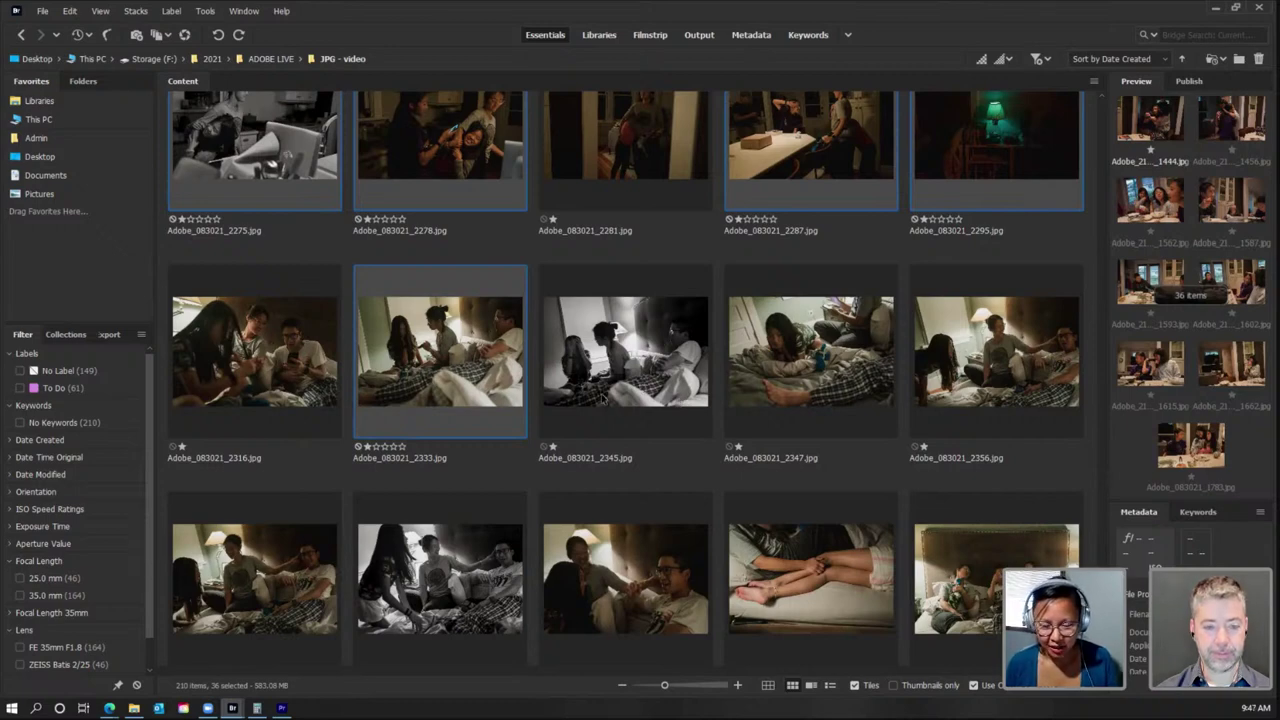
left_click(639, 412, "ctrl")
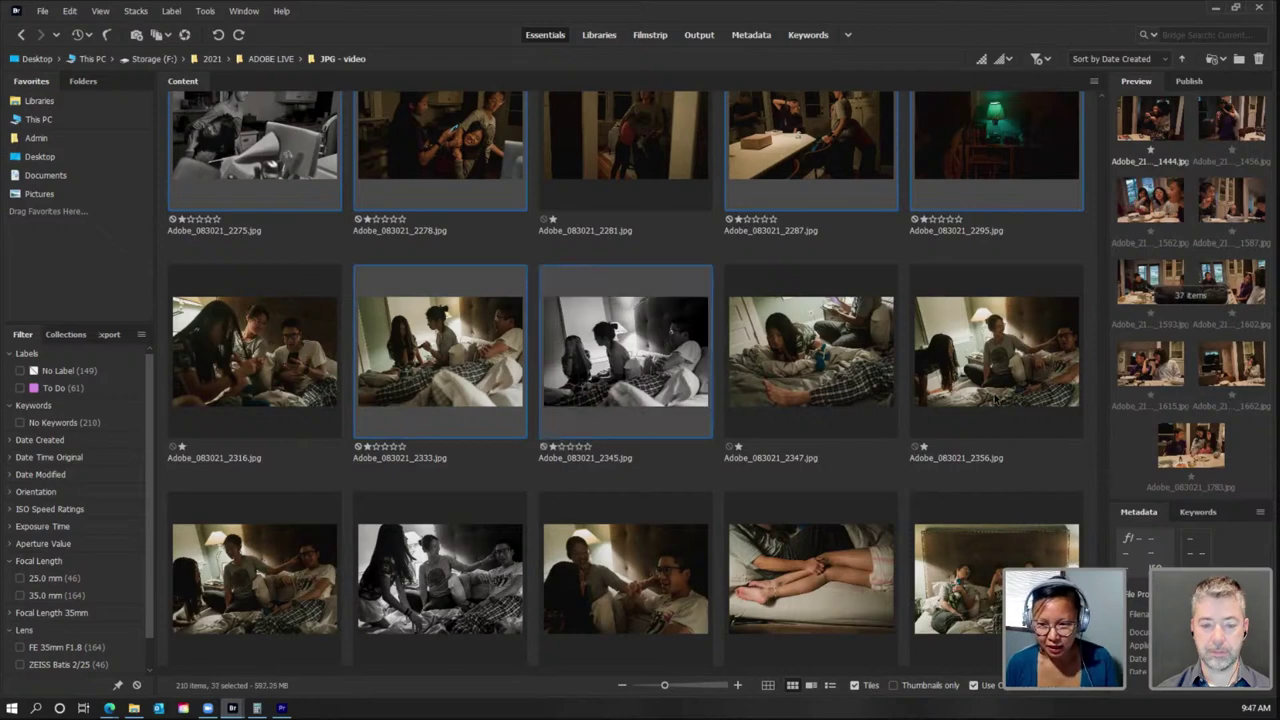
left_click(997, 399, "ctrl")
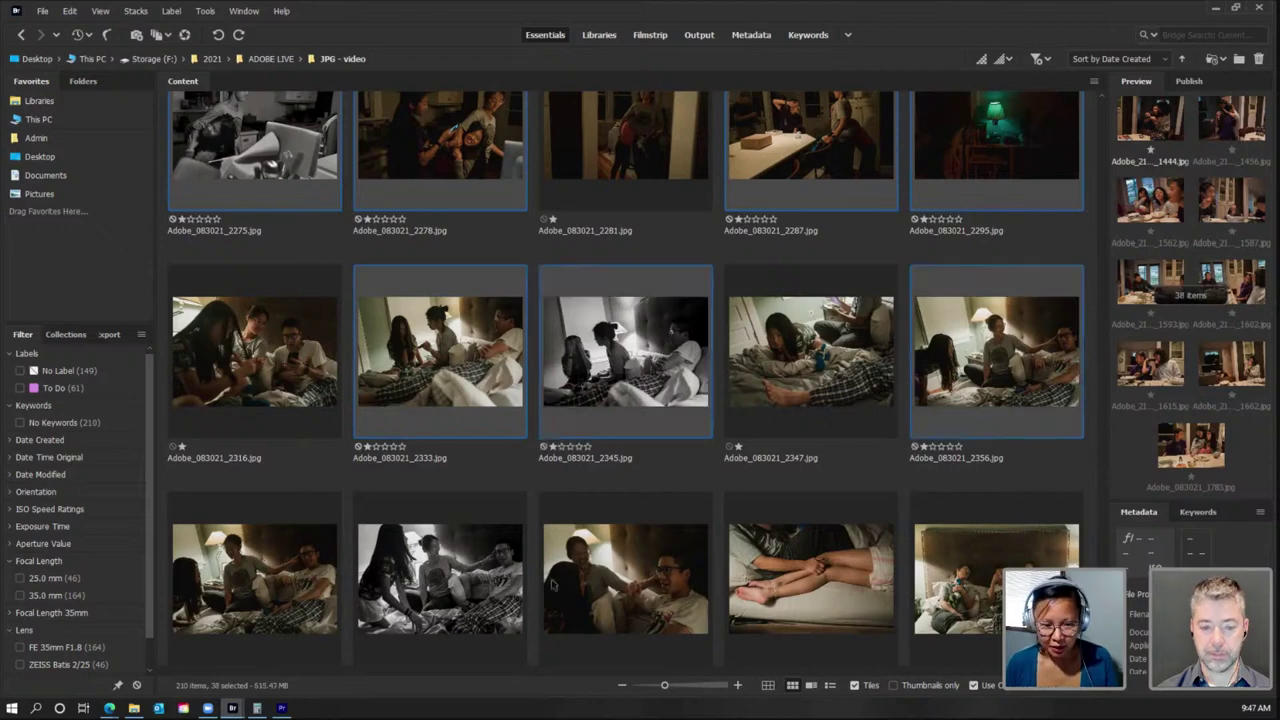
left_click(668, 609, "ctrl")
left_click(866, 610, "ctrl")
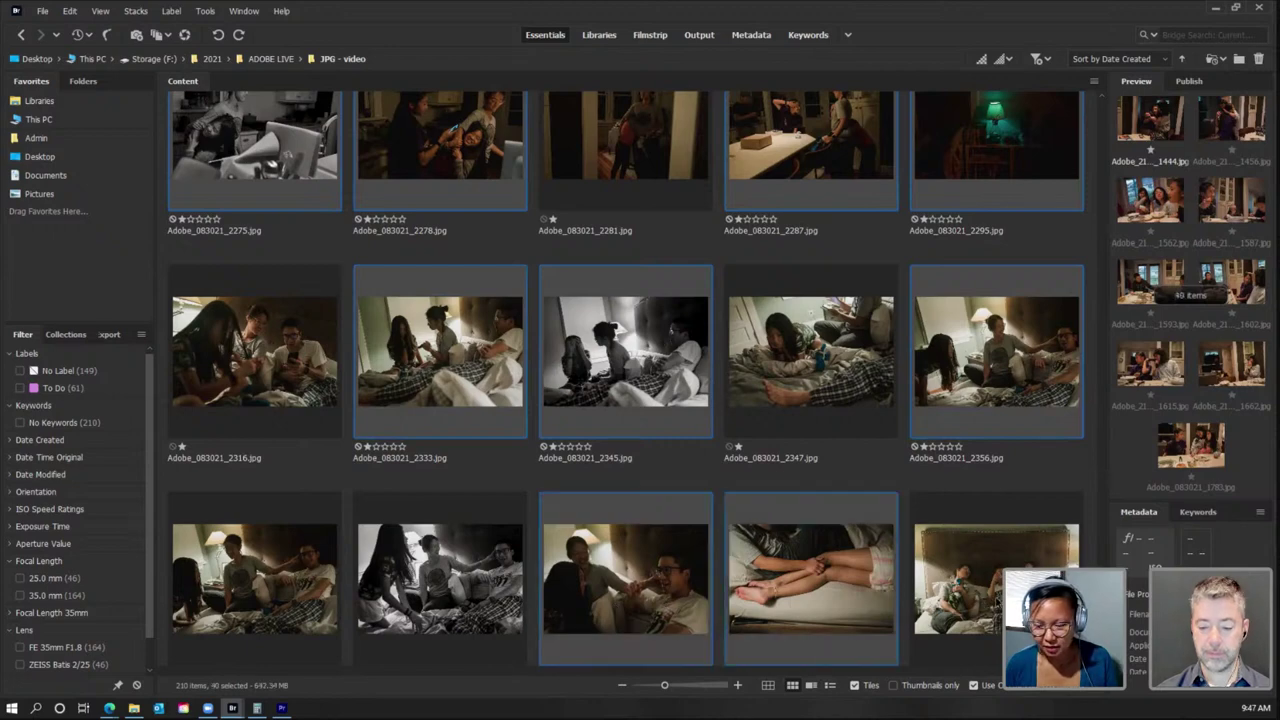
left_click(1040, 600, "ctrl")
scroll(825, 544, "down", 2)
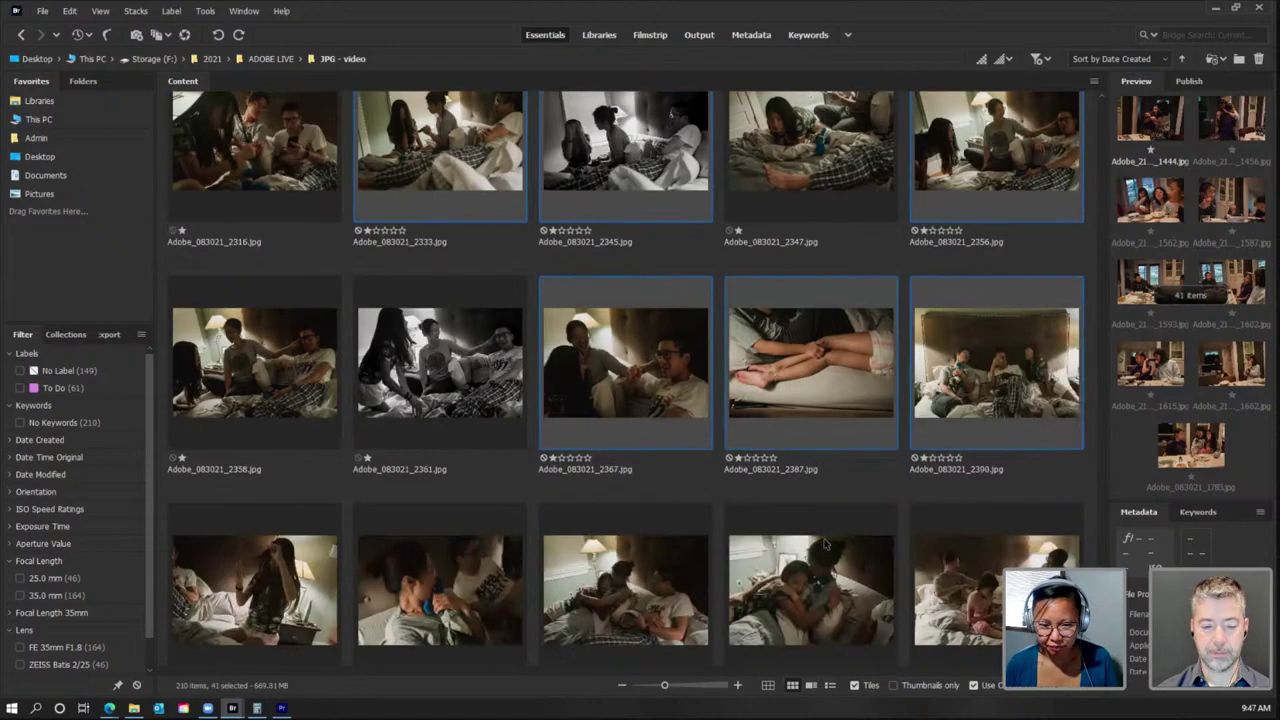
scroll(825, 544, "down", 2)
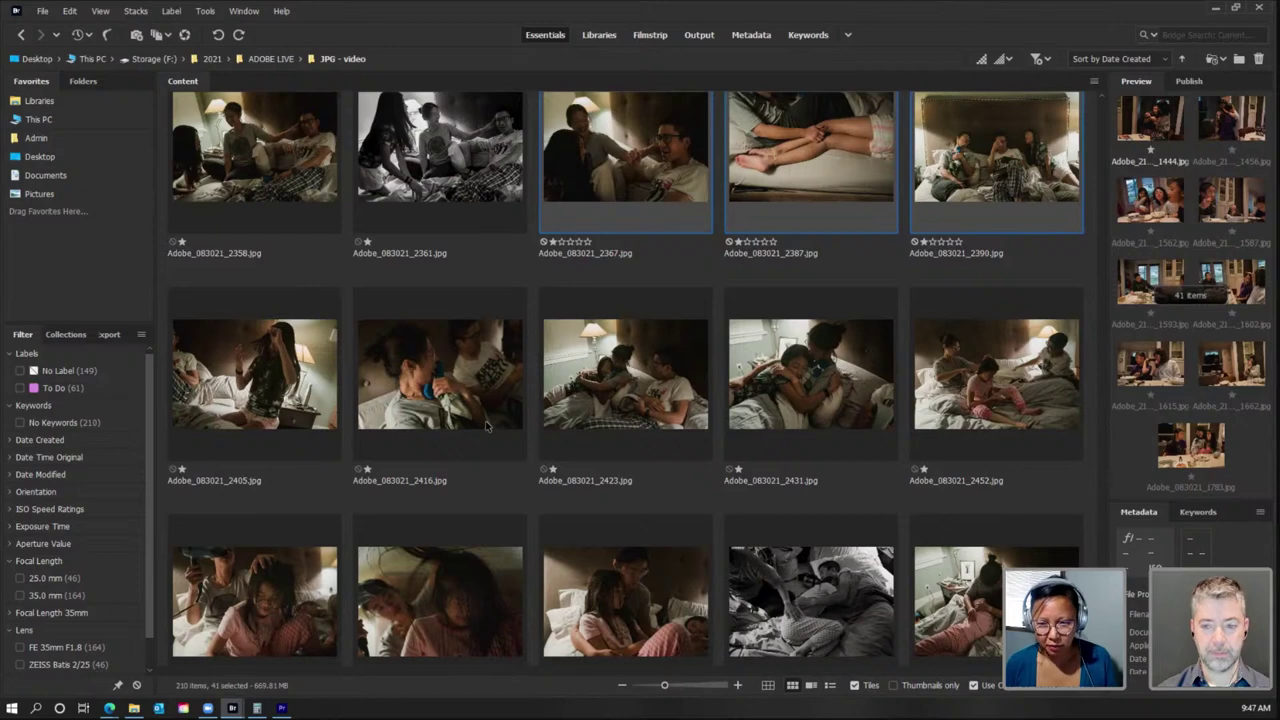
Step: Add photos 2405, 2423, 2431 and 2452 to the selection
scroll(487, 426, "down", 2)
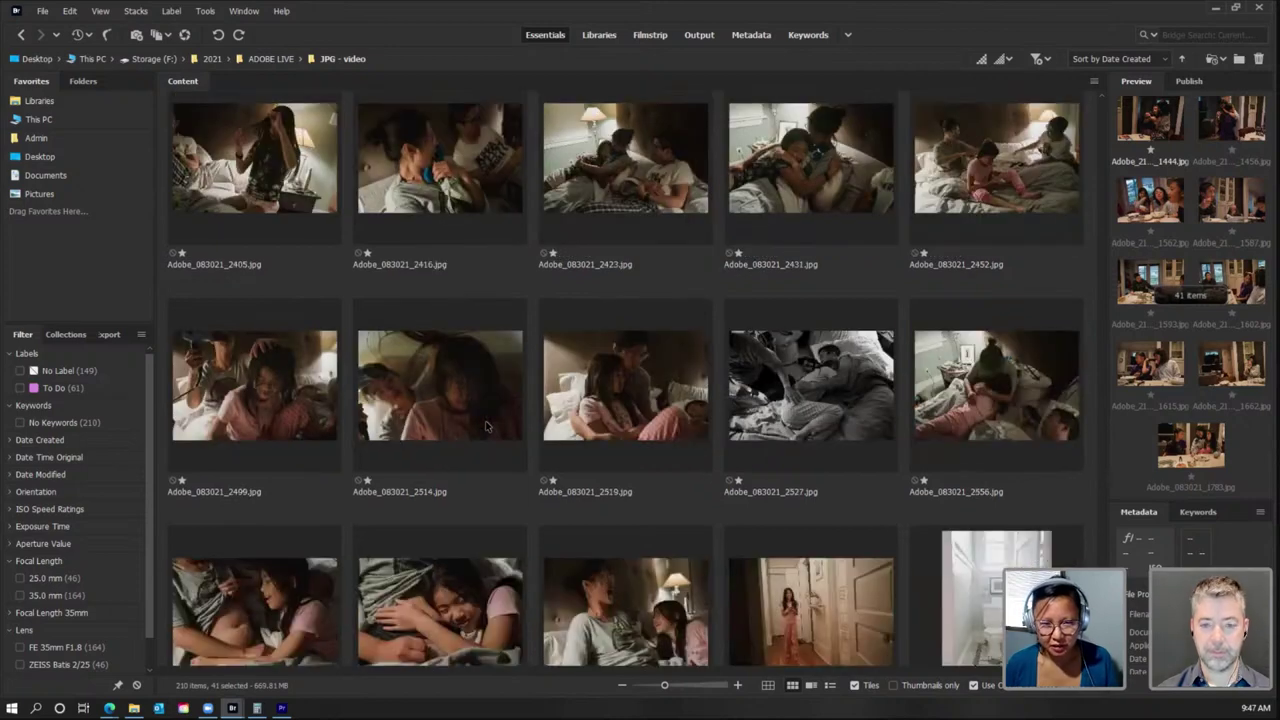
scroll(487, 426, "up", 2)
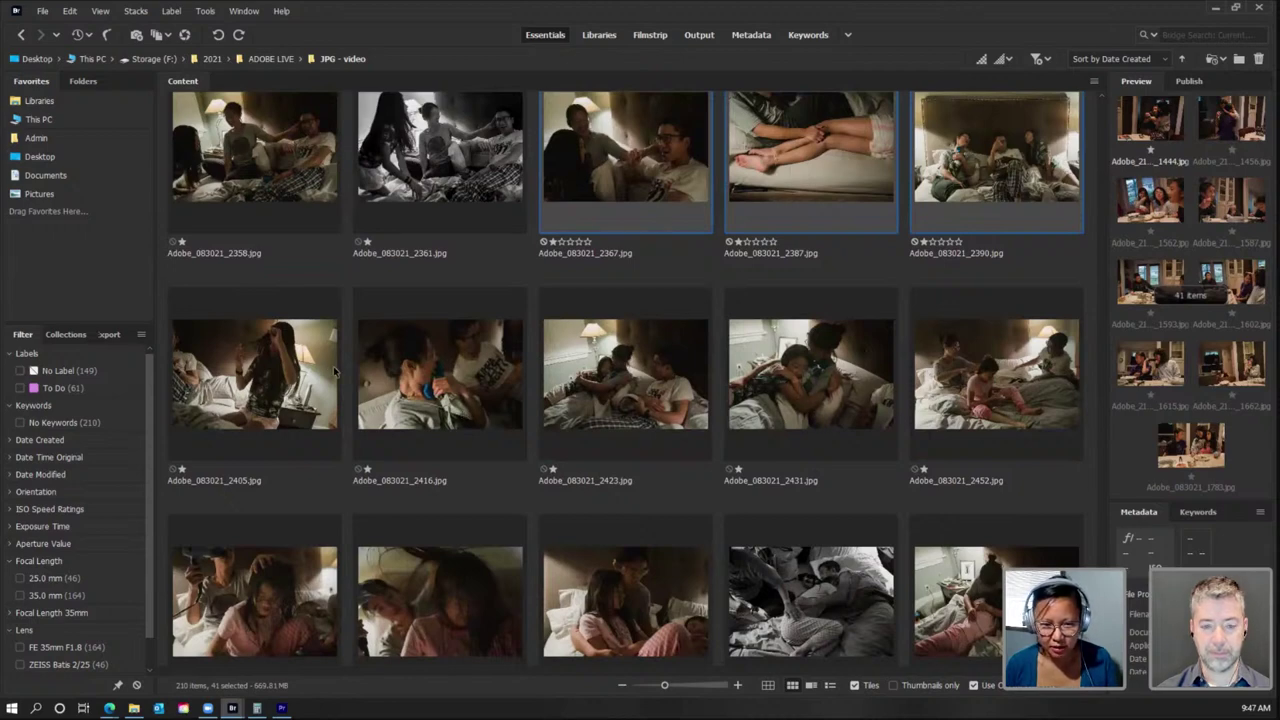
left_click(249, 414, "ctrl")
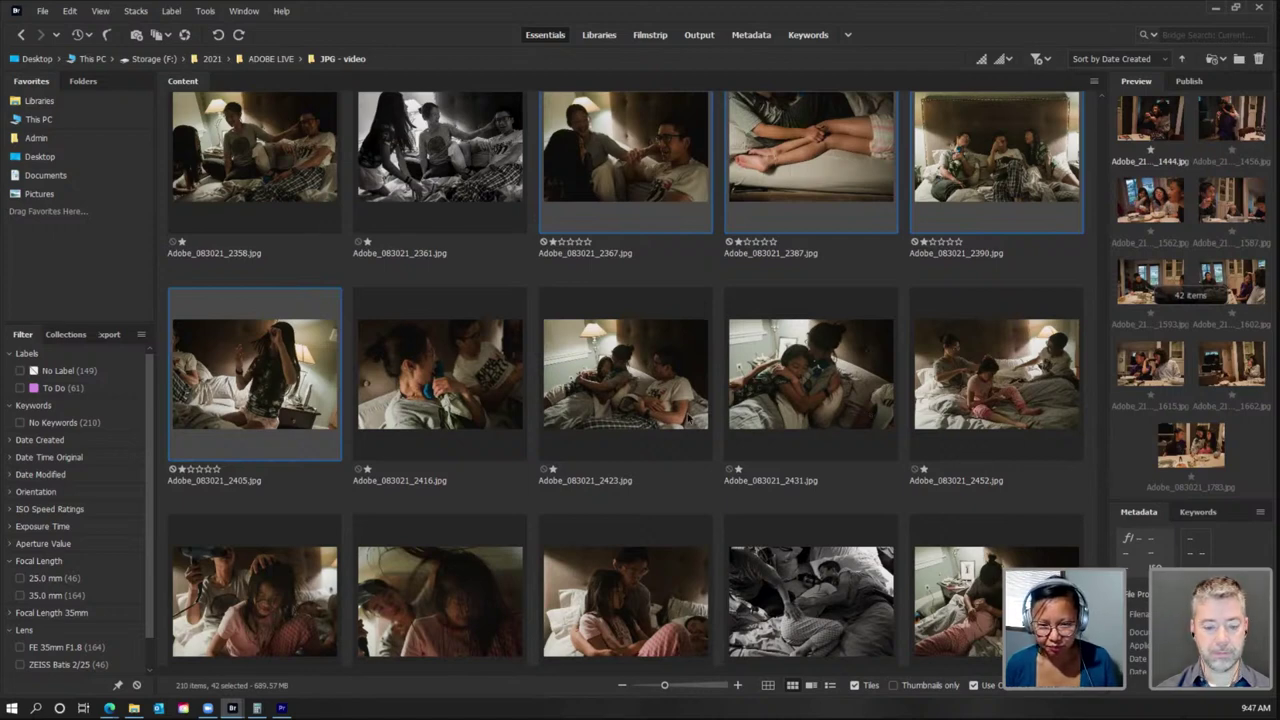
left_click(675, 400, "ctrl")
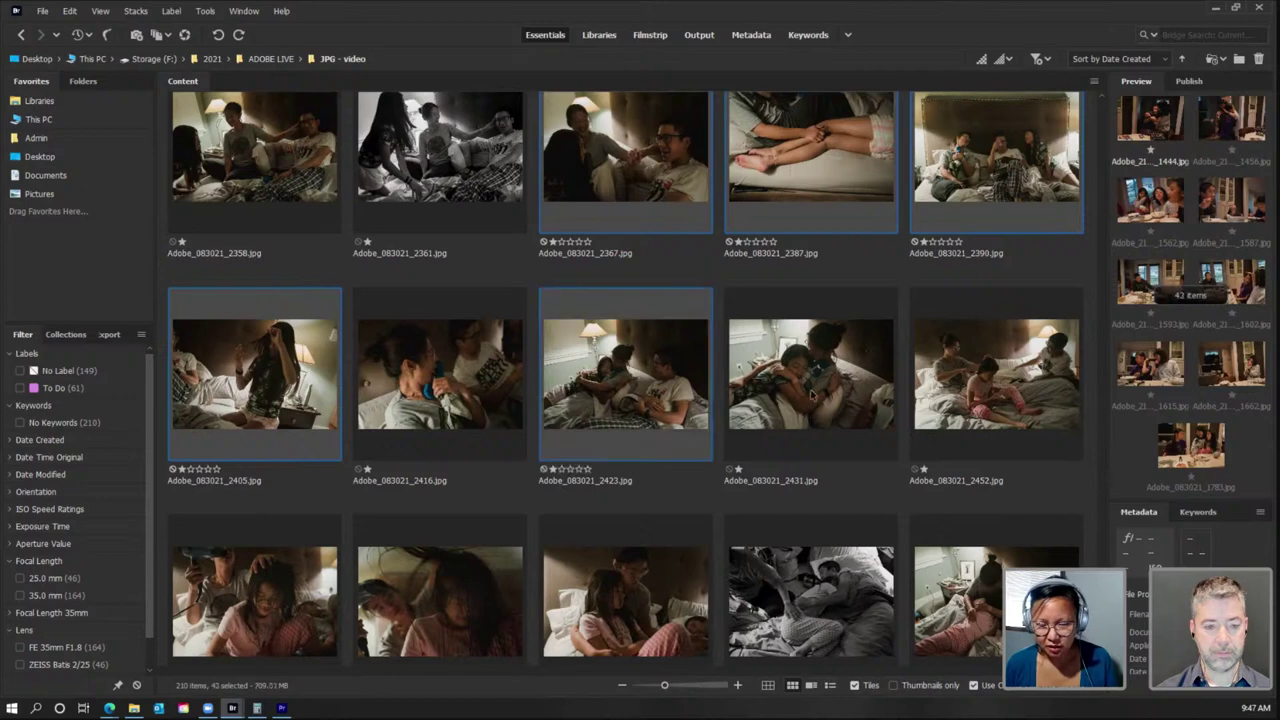
left_click(668, 410, "ctrl")
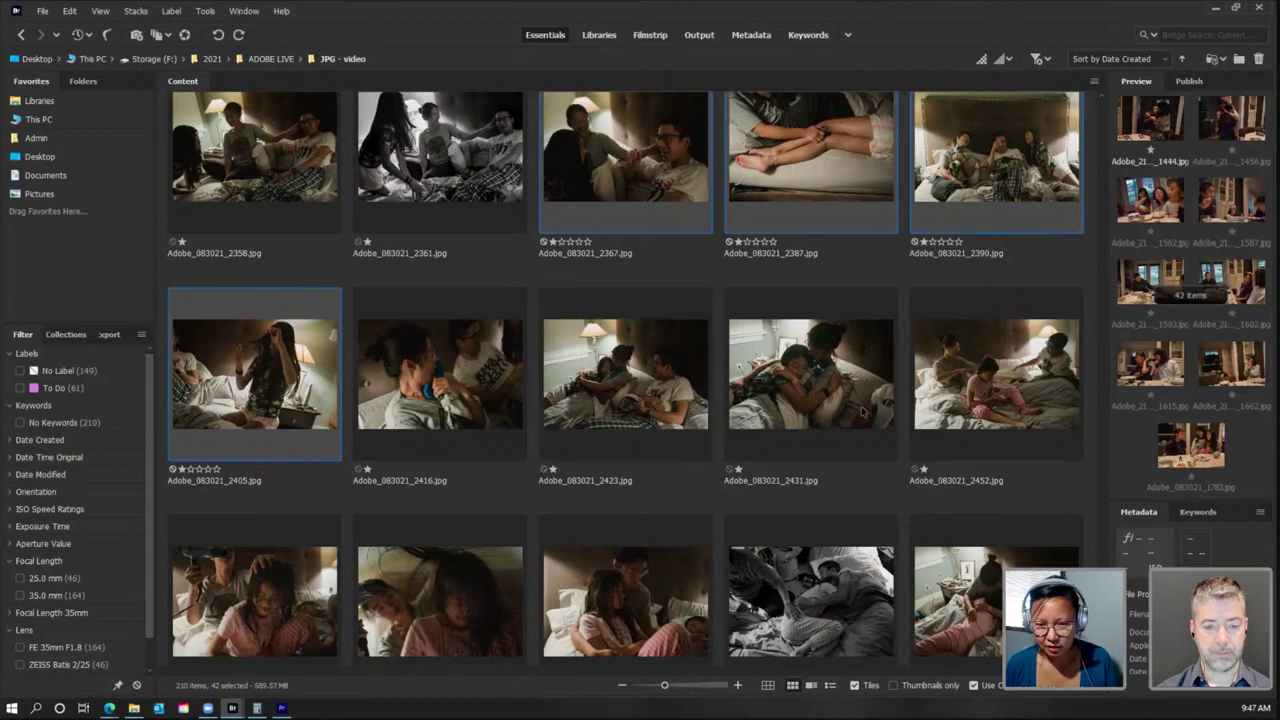
left_click(668, 417, "ctrl")
left_click(819, 403, "ctrl")
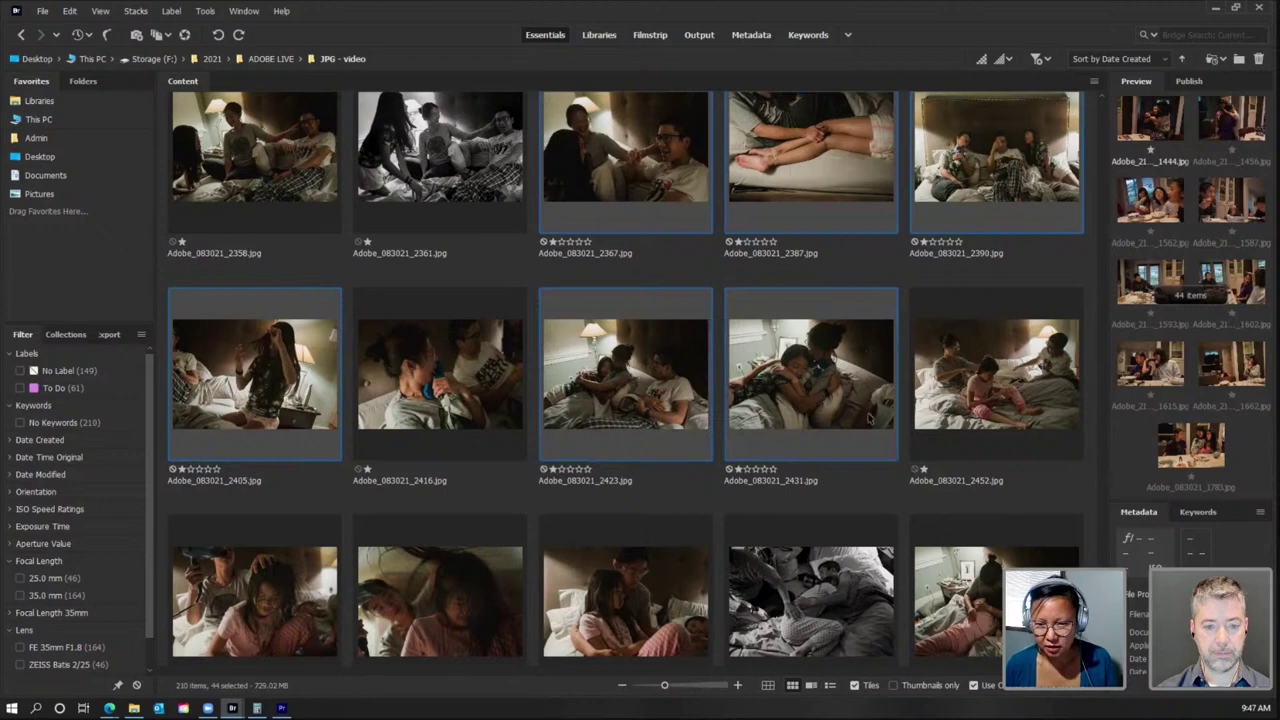
left_click(1038, 398, "ctrl")
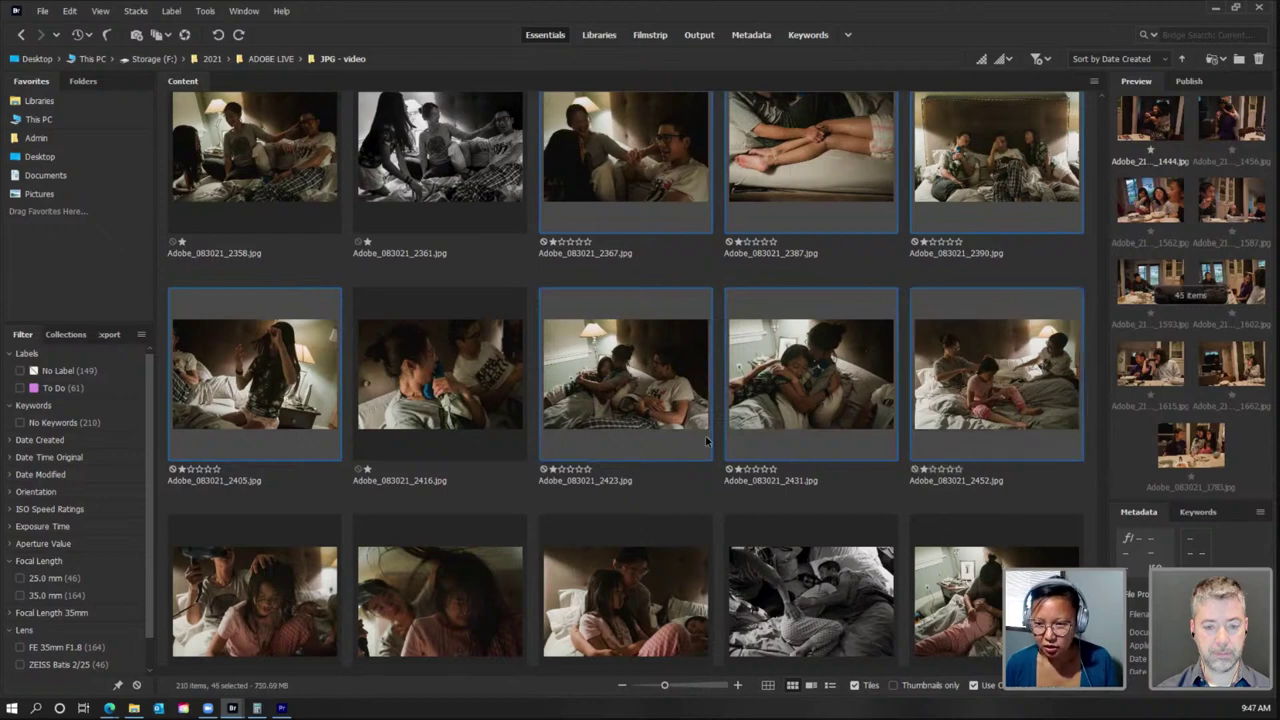
scroll(706, 436, "down", 3)
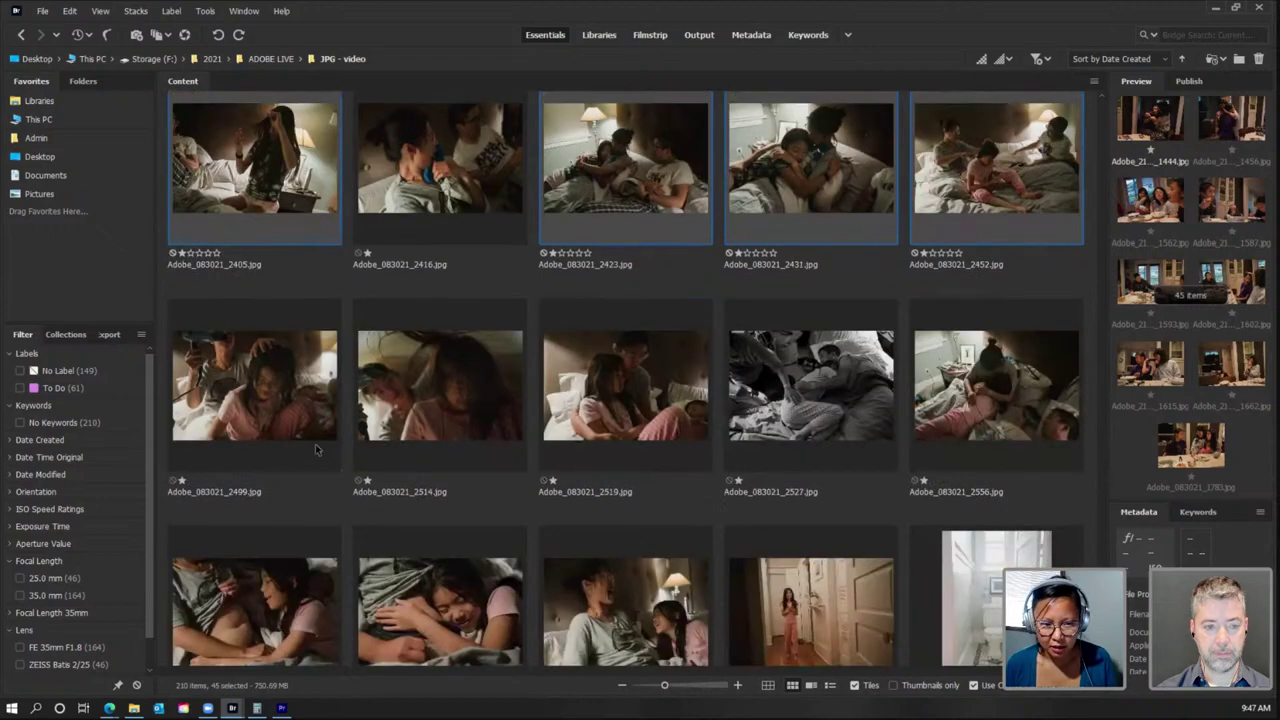
Step: Add photos 2499, 2527, 2556 and 2589, leaving 2519 out
left_click(286, 420, "ctrl")
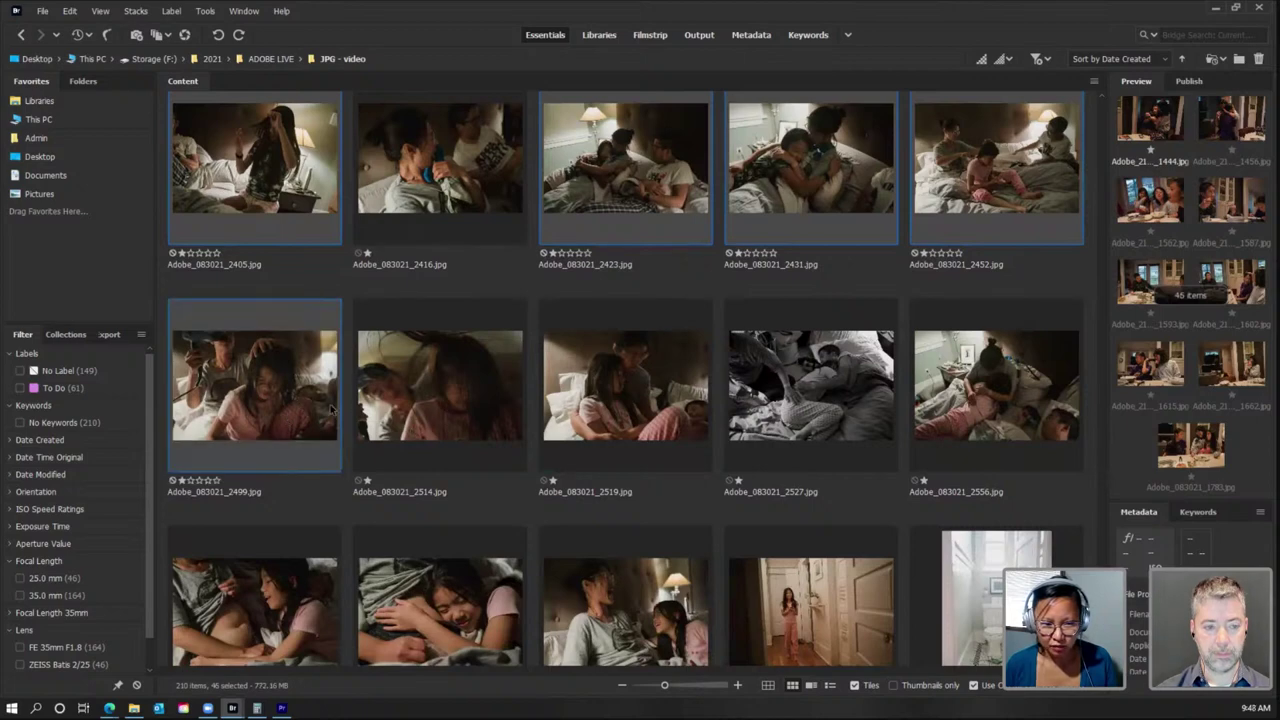
left_click(625, 395, "ctrl")
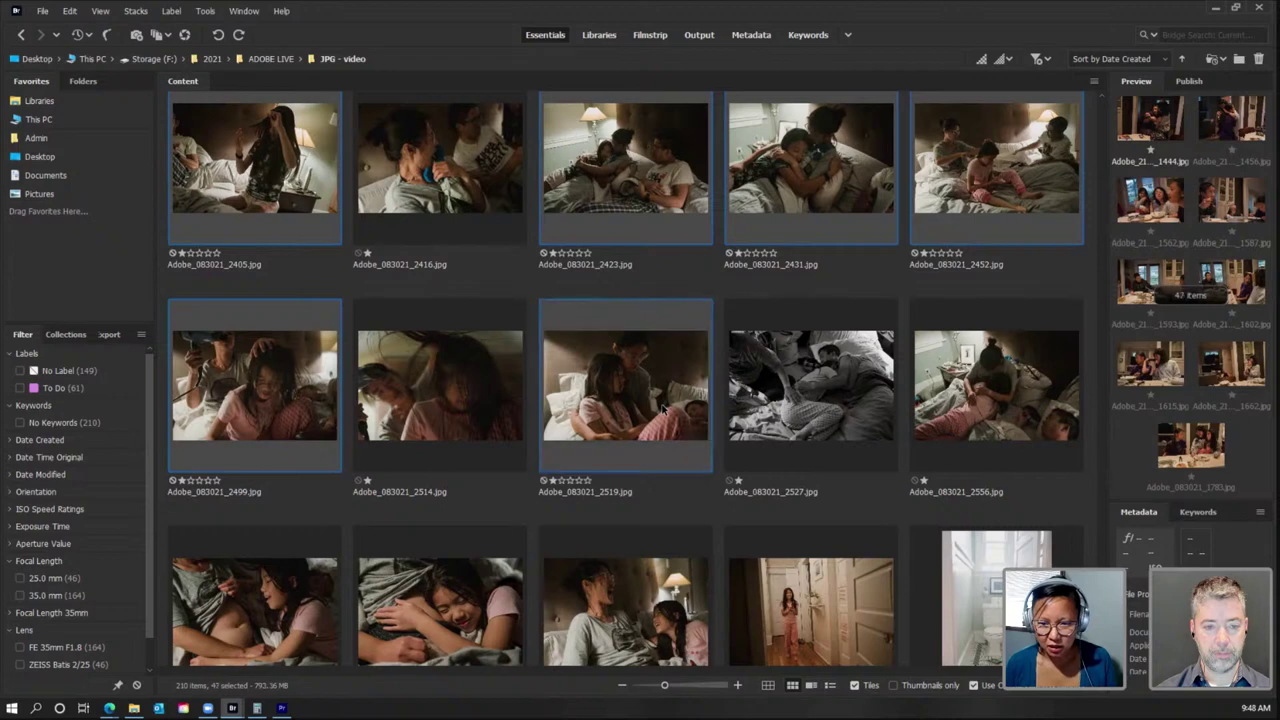
left_click(673, 419, "ctrl")
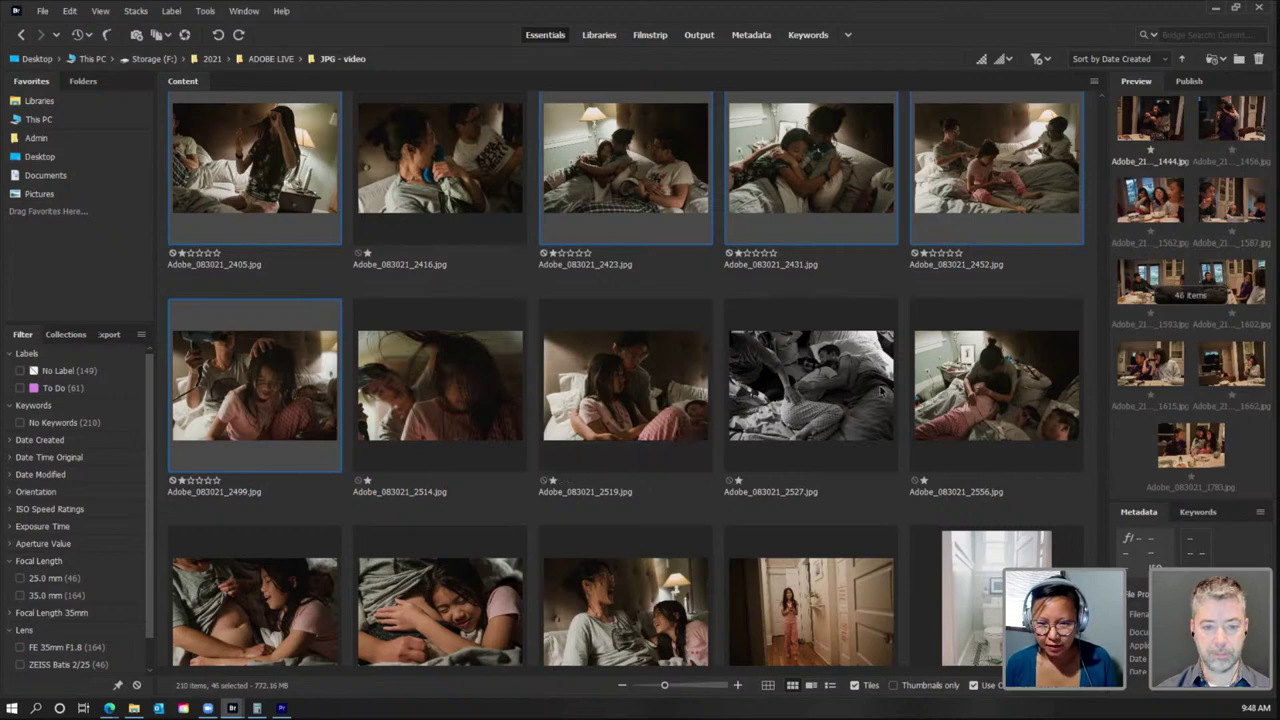
left_click(853, 397, "ctrl")
left_click(1000, 402, "ctrl")
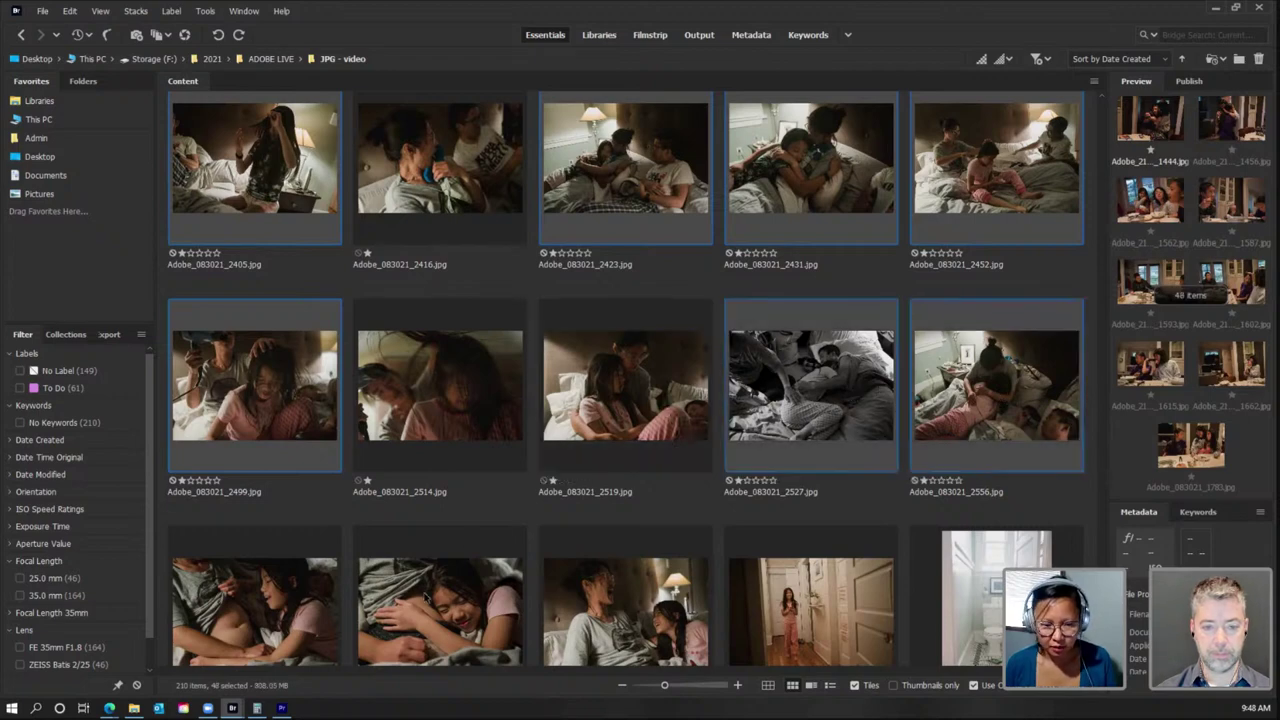
left_click(425, 598, "ctrl")
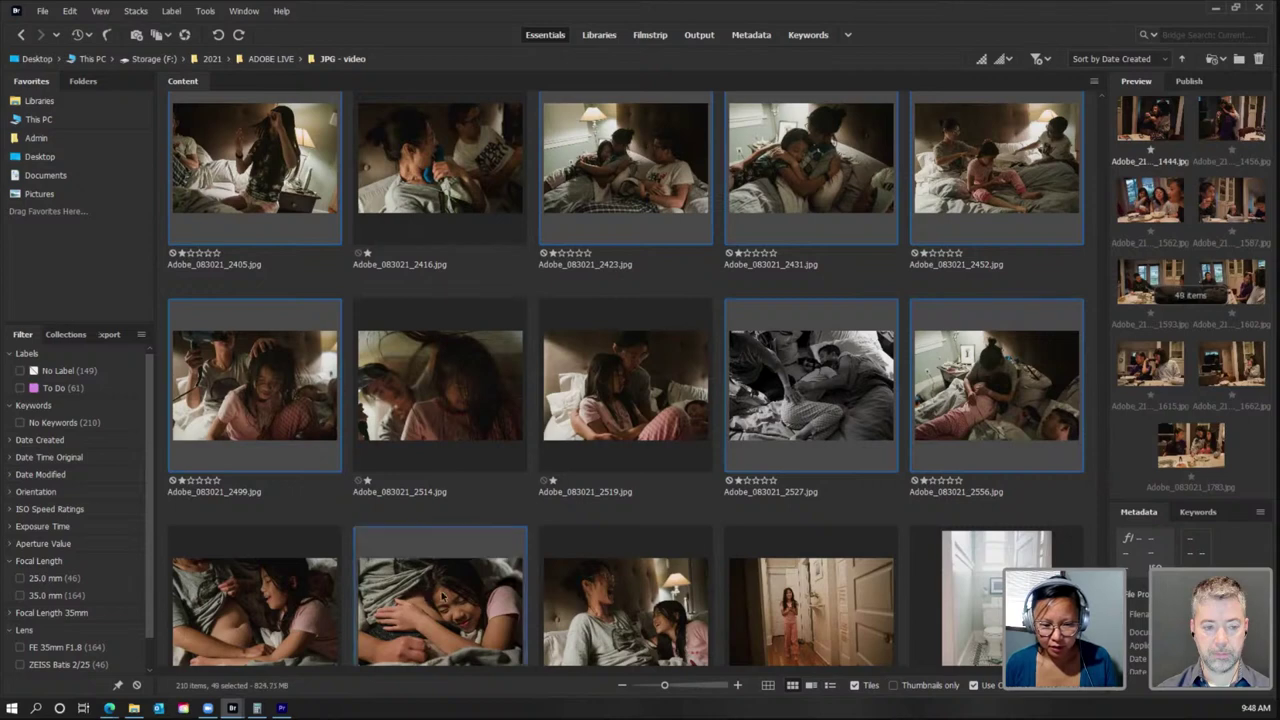
scroll(673, 580, "down", 1)
Step: Add 2597, 2608 and 1674 to reach 52 photos, then switch to Premiere Pro
left_click(673, 580, "ctrl")
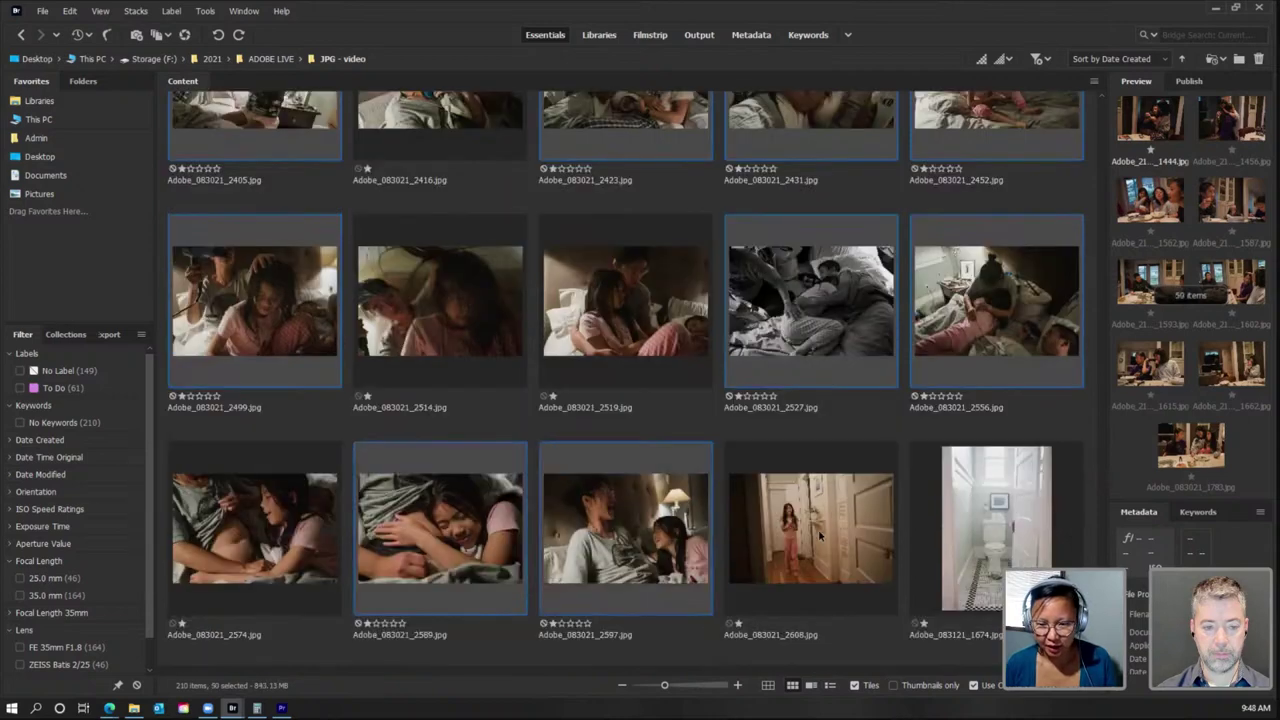
left_click(818, 529, "ctrl")
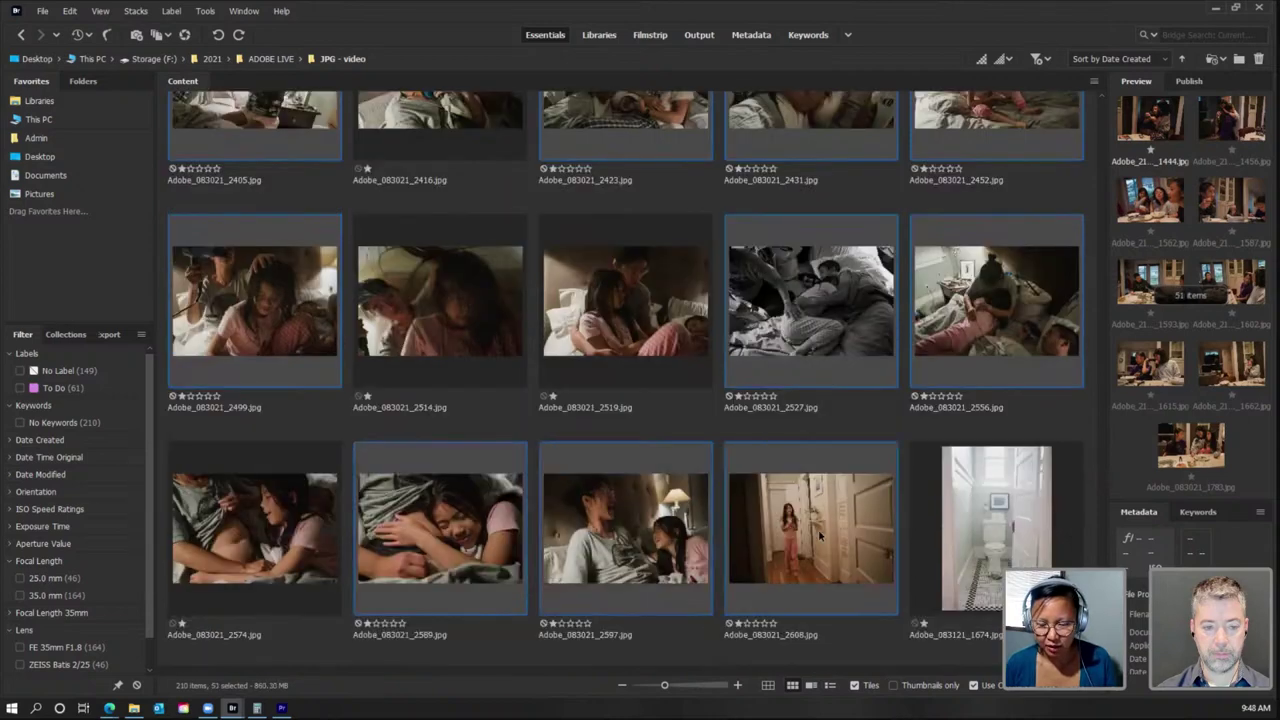
left_click(1000, 556, "ctrl")
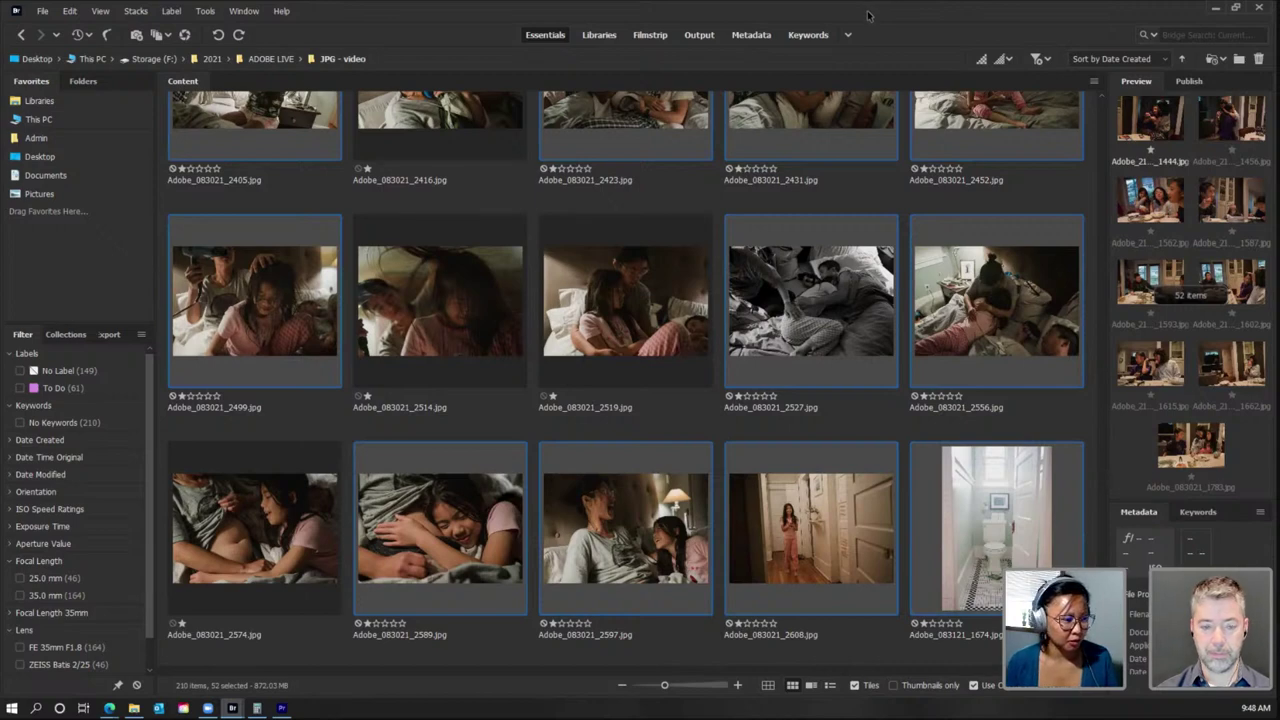
key("alt+Tab")
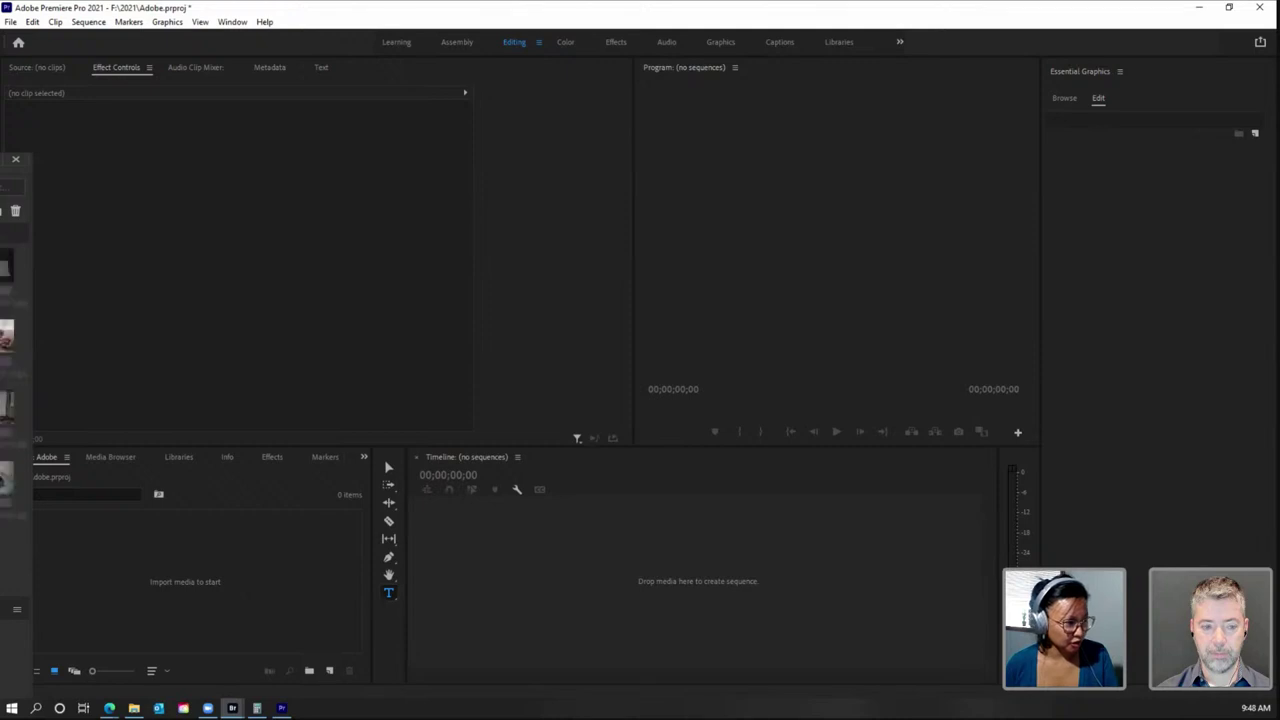
Step: Import the Bridge photos into the project and change their still duration from 1;29 to 2;01
left_click_drag(384, 459, 286, 571)
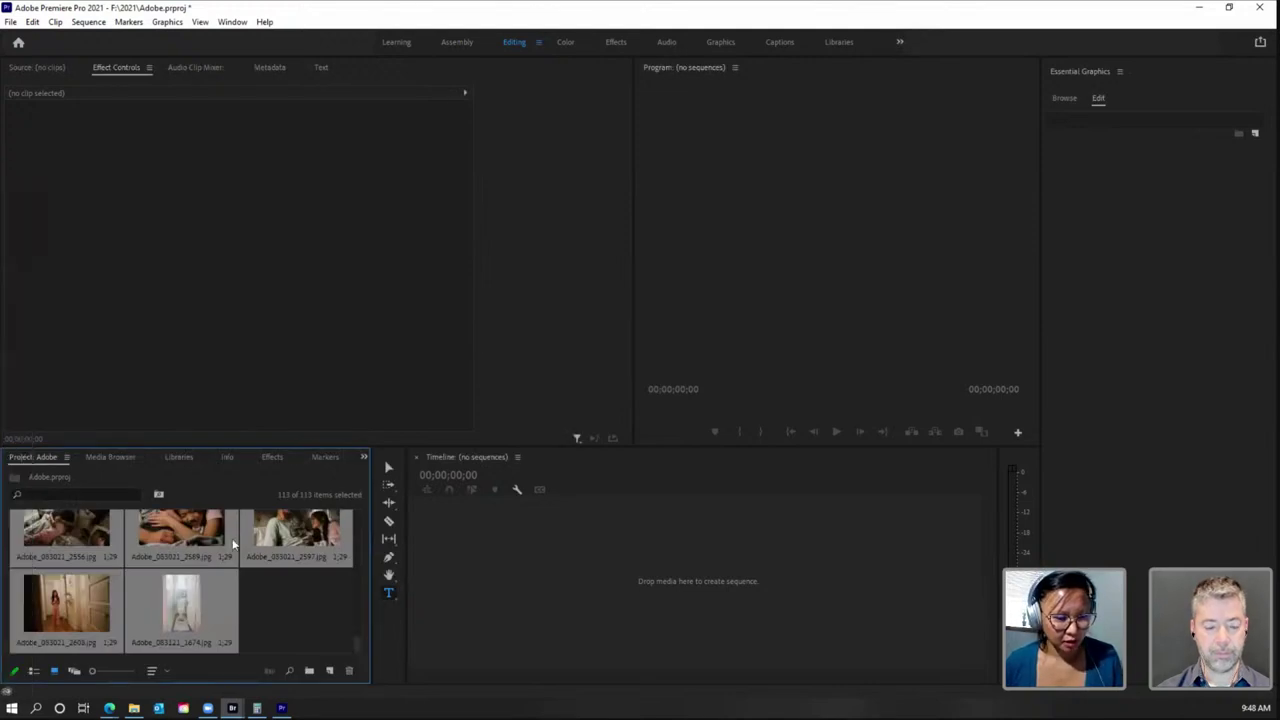
right_click(216, 541)
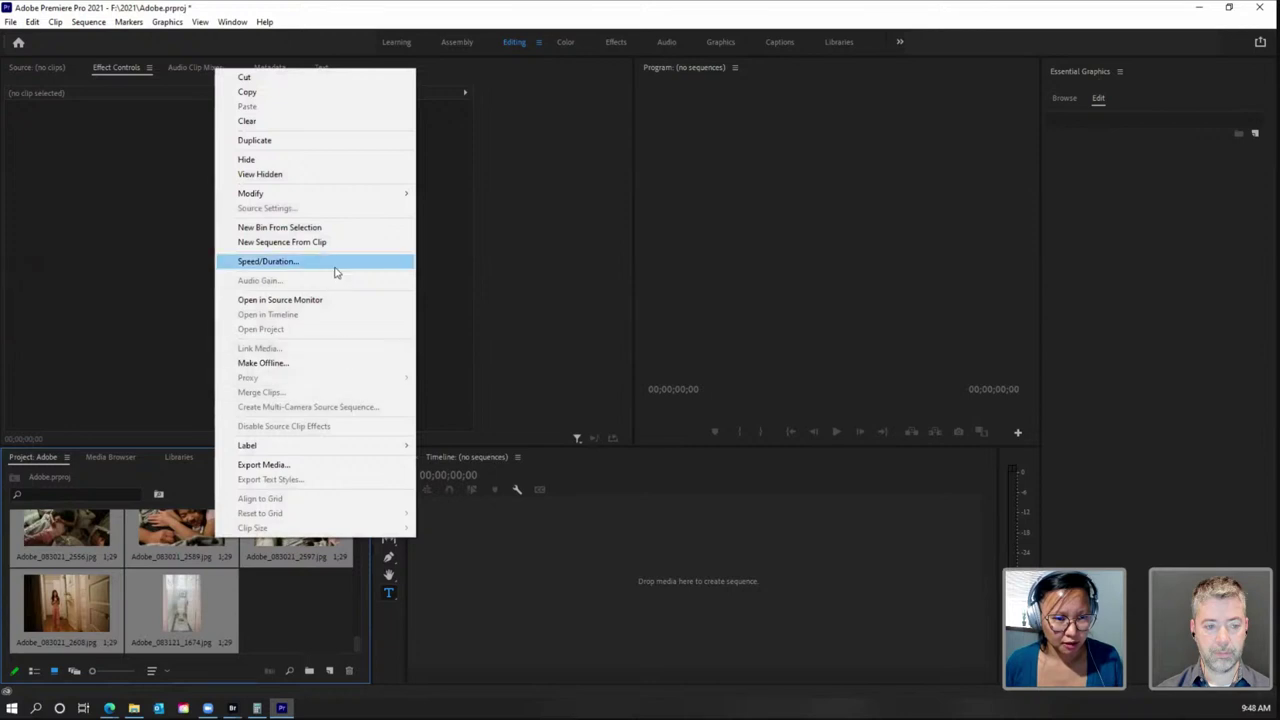
left_click(335, 265)
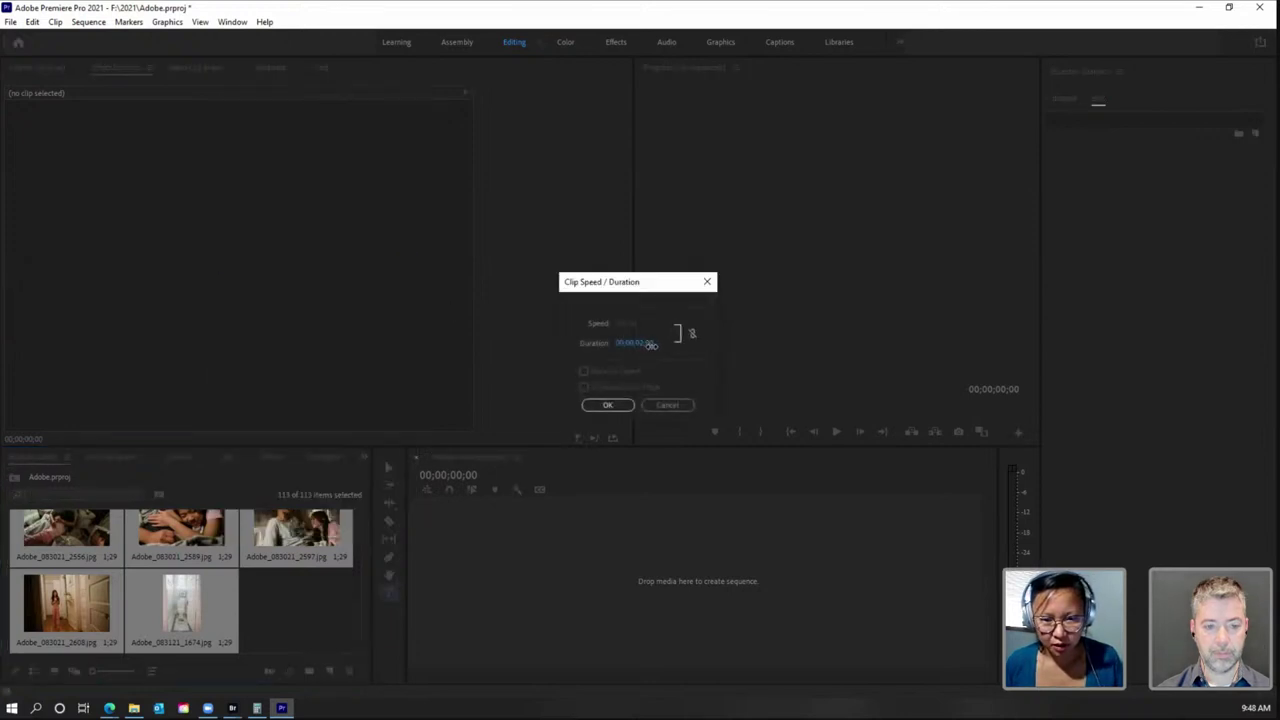
left_click(612, 405)
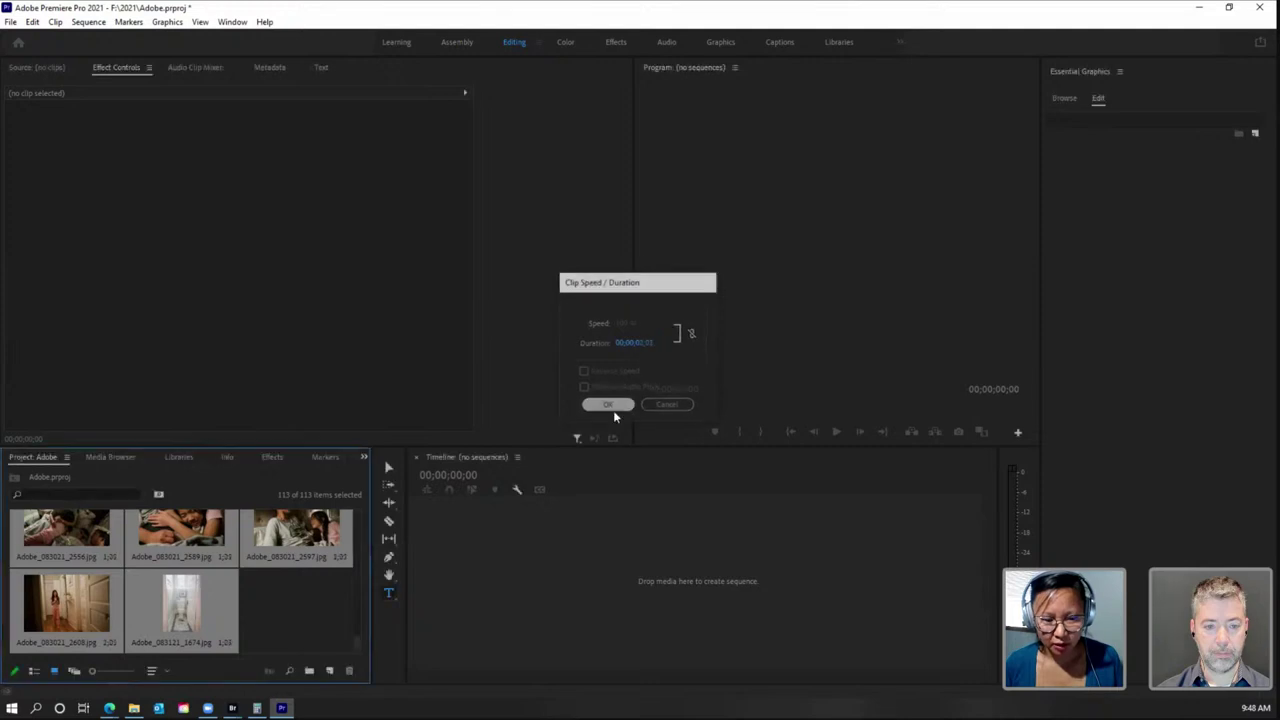
left_click(333, 622)
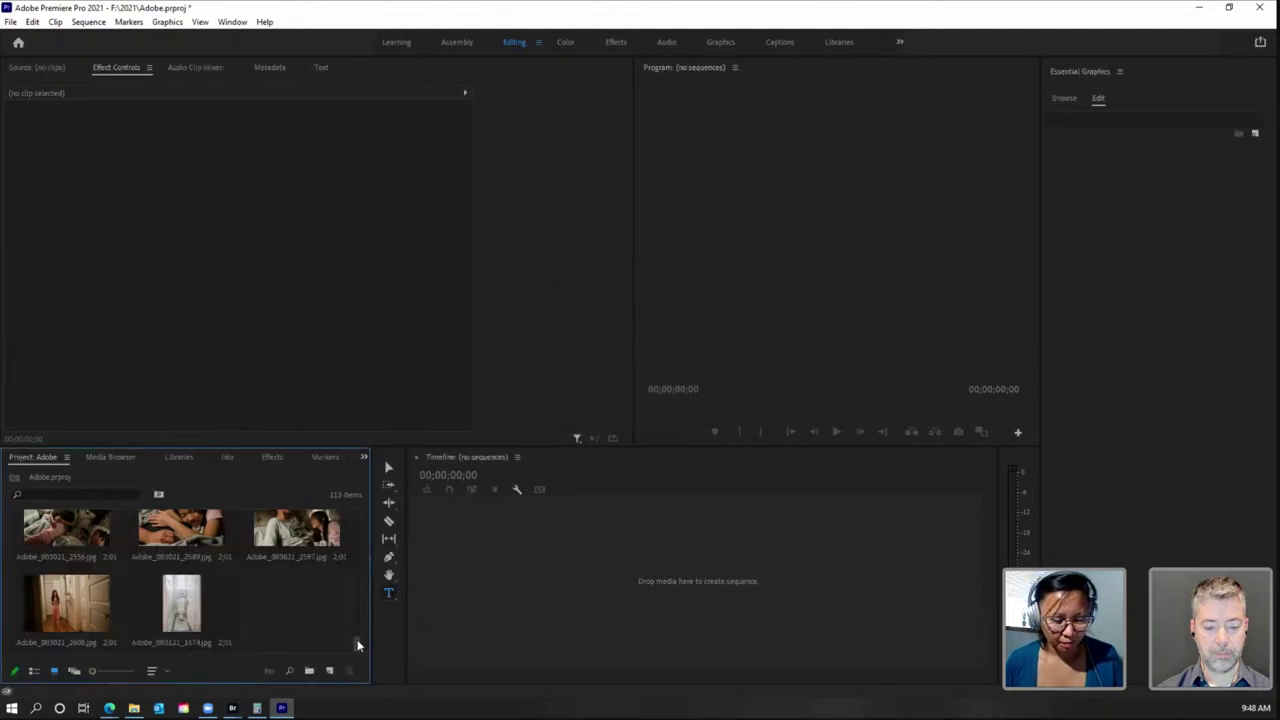
scroll(357, 639, "up", 15)
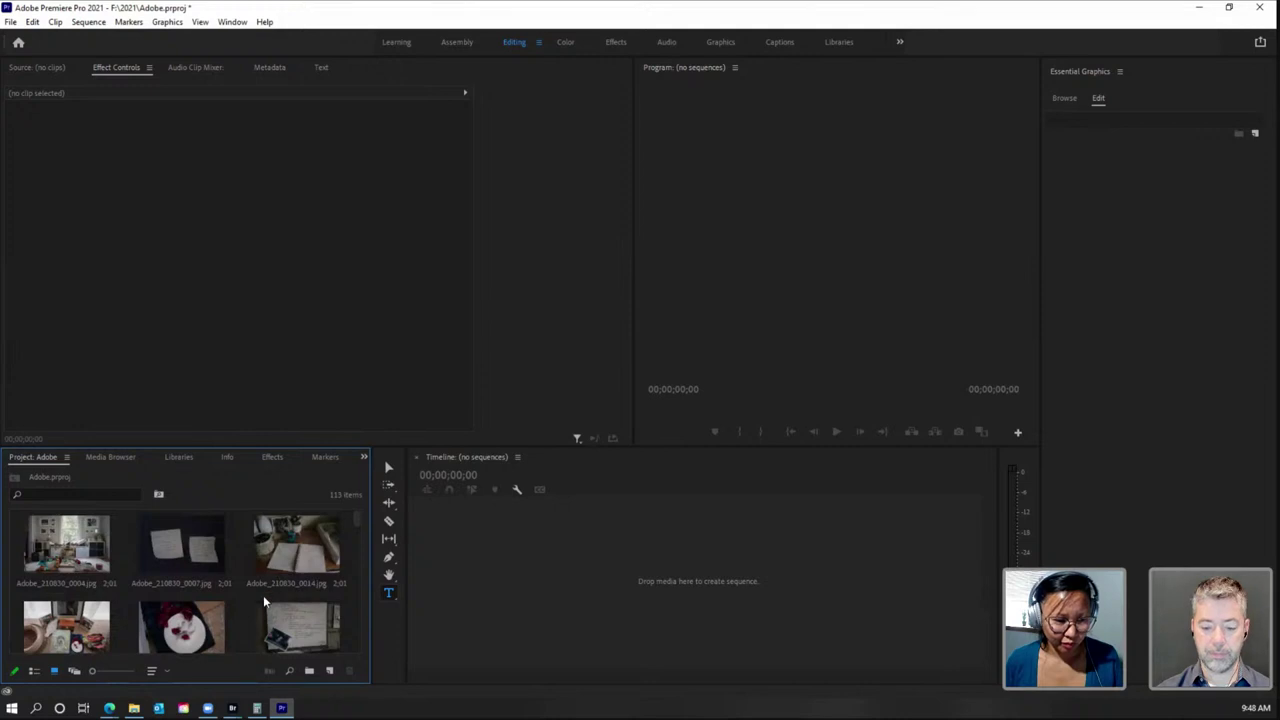
Step: Create sequence Adobe_210830_0004 from the first photo and lengthen its first clip by about a second
left_click(88, 562)
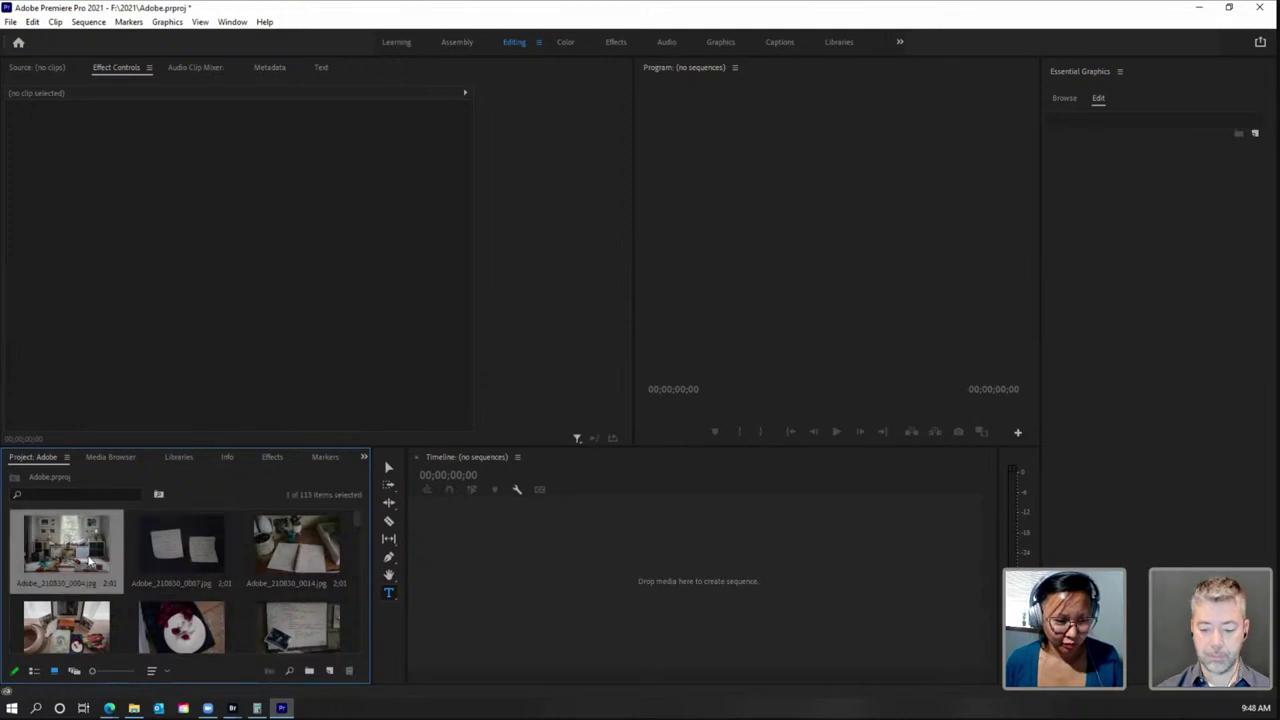
left_click_drag(88, 562, 614, 566)
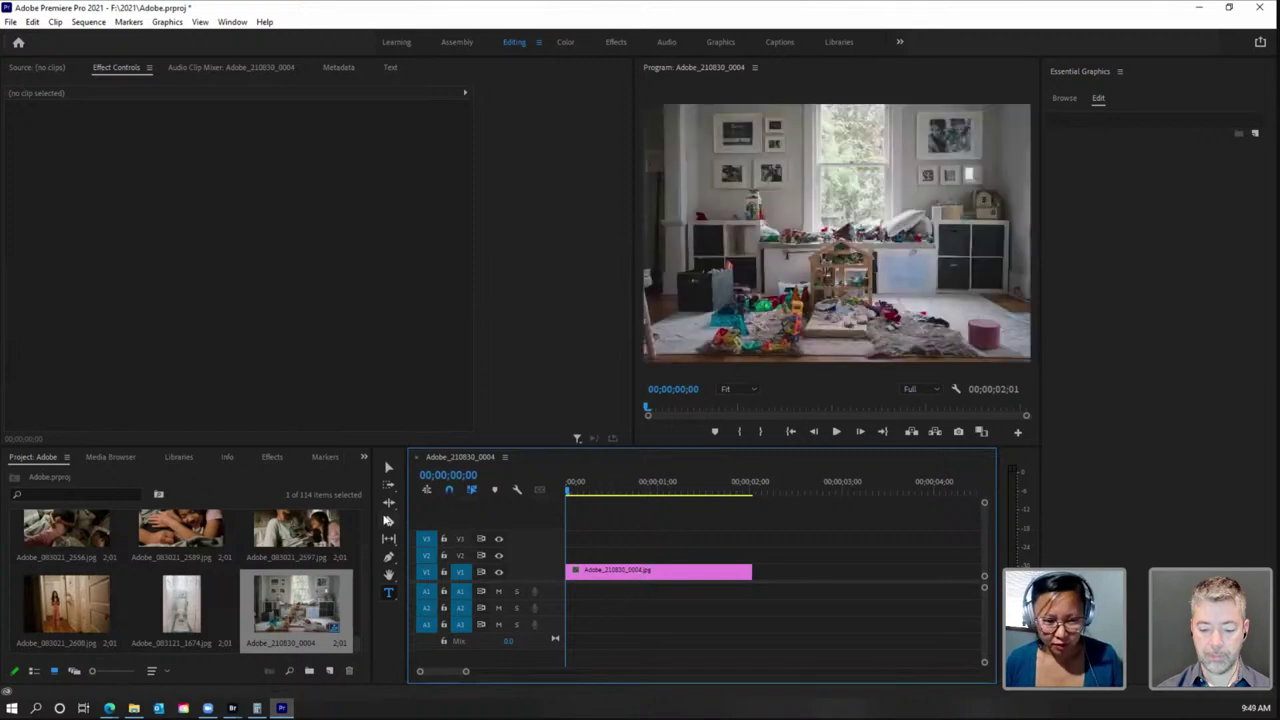
left_click_drag(360, 648, 366, 522)
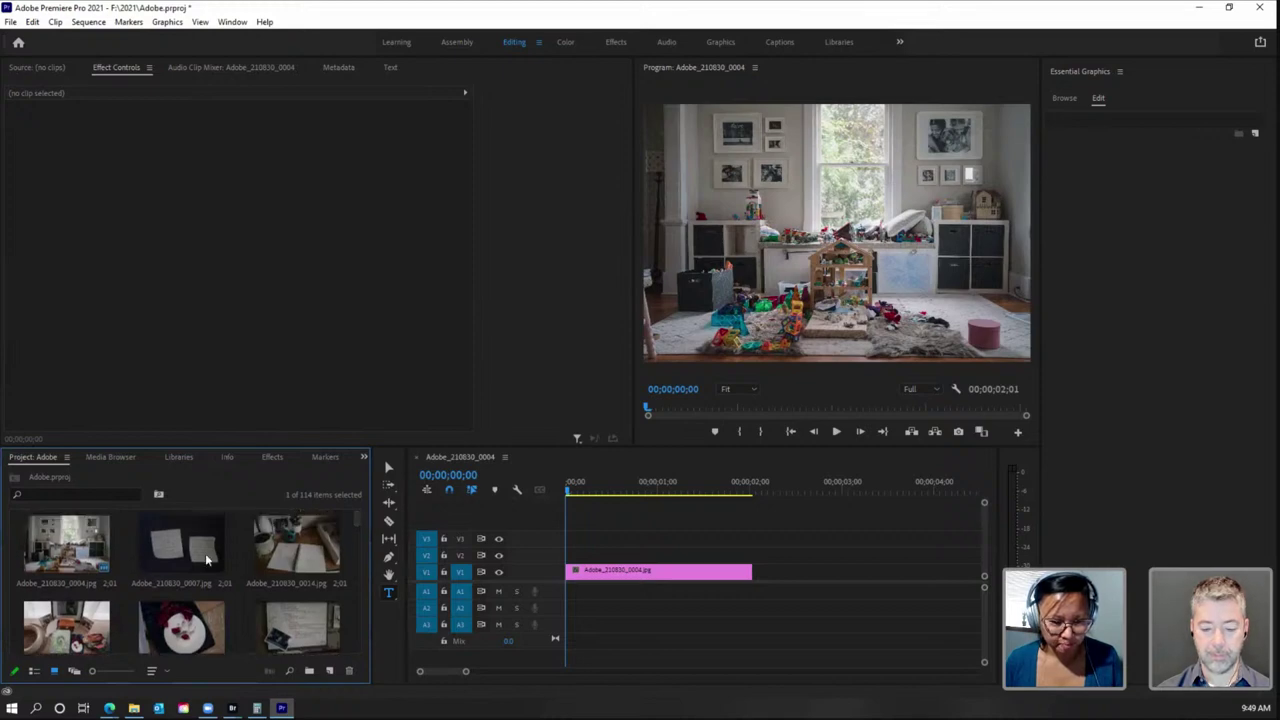
left_click_drag(748, 572, 847, 575)
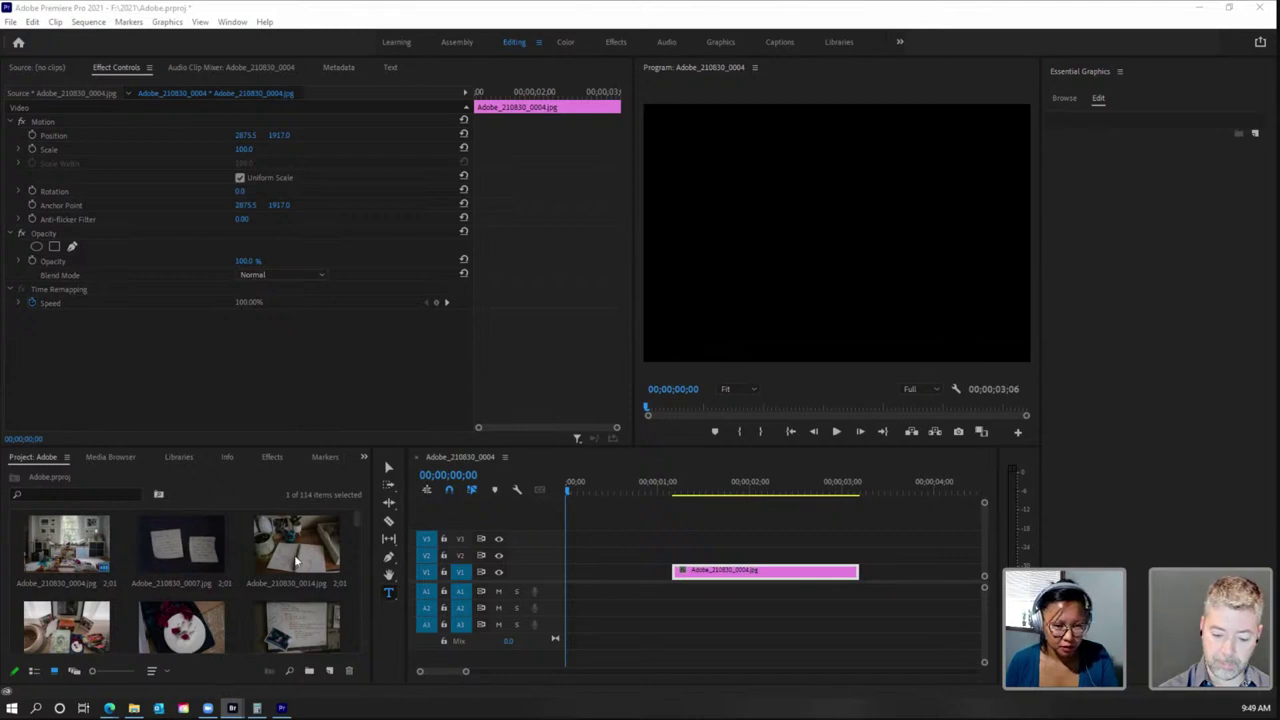
left_click_drag(359, 520, 372, 671)
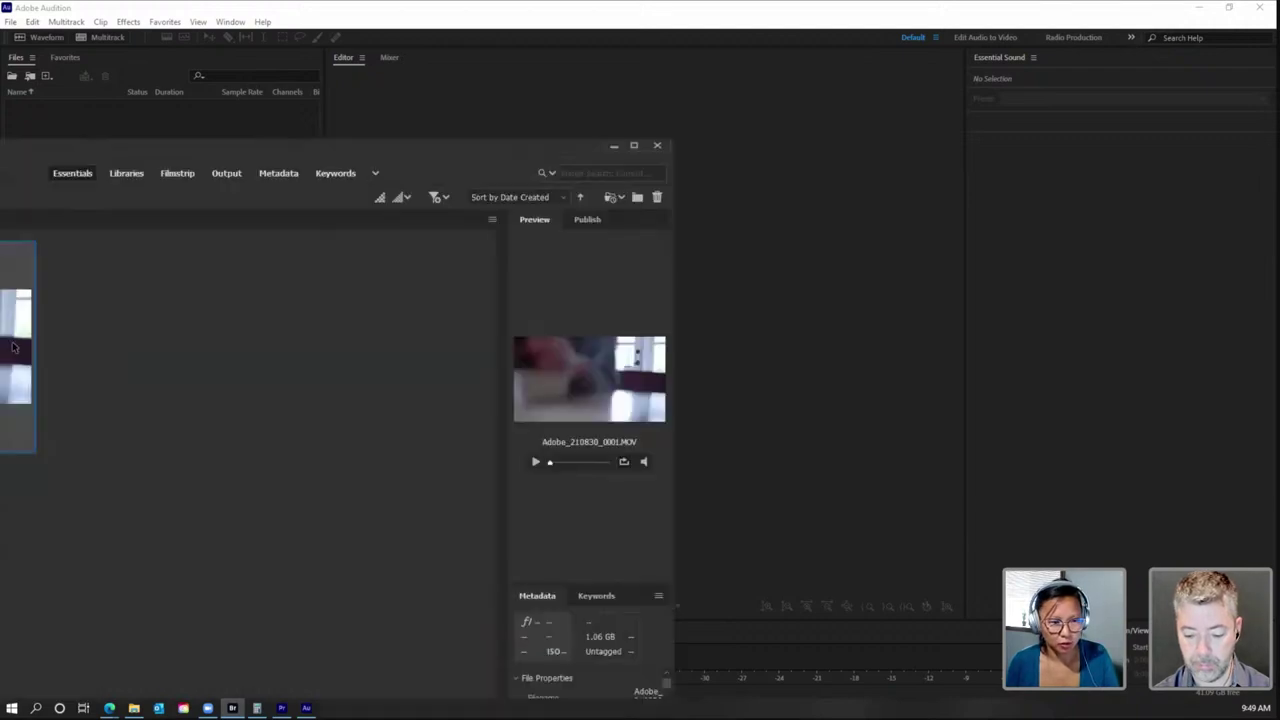
Step: Bring Adobe_210830_0001.MOV from Bridge into Audition and play through the recording
left_click_drag(7, 343, 777, 286)
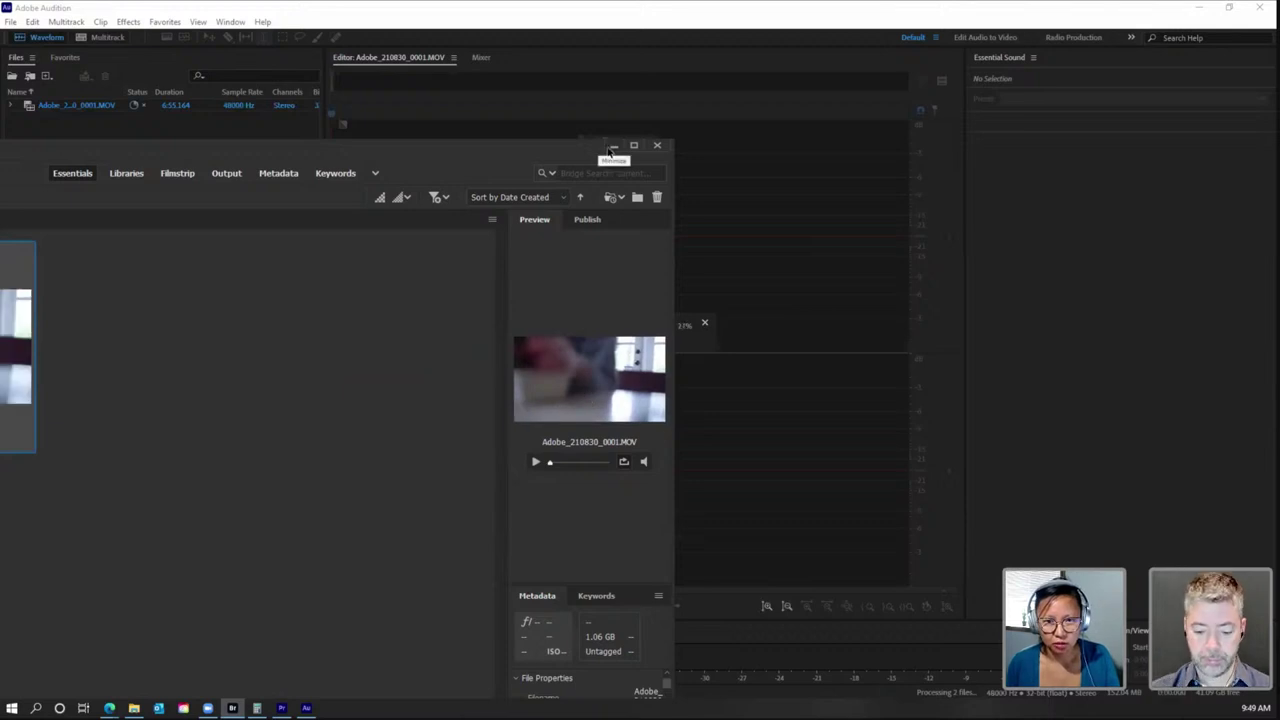
left_click(612, 146)
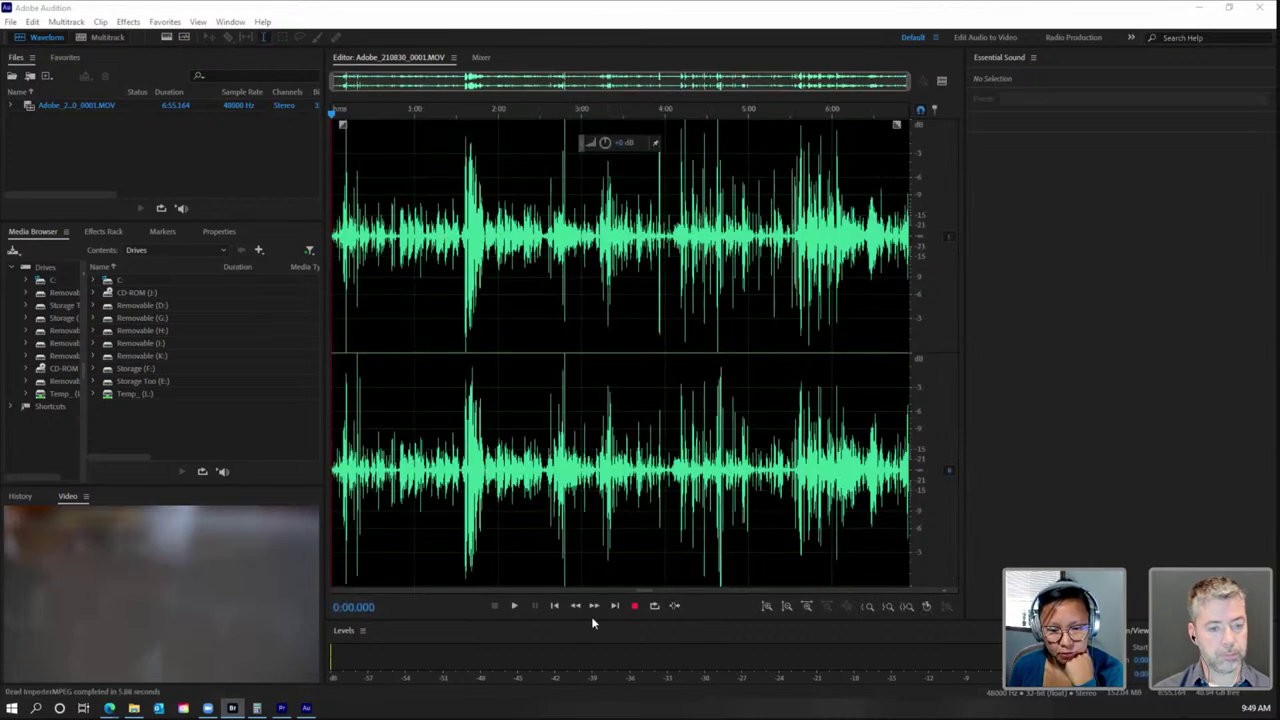
left_click(514, 606)
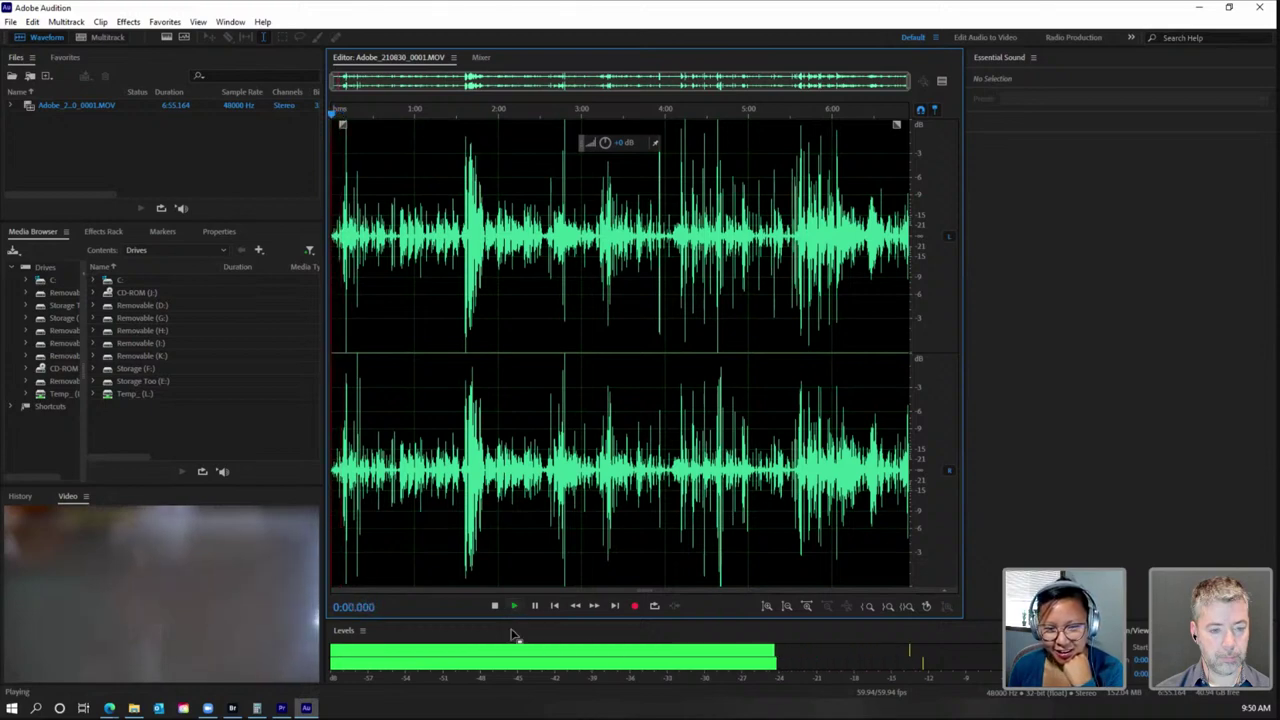
left_click(514, 605)
left_click(493, 605)
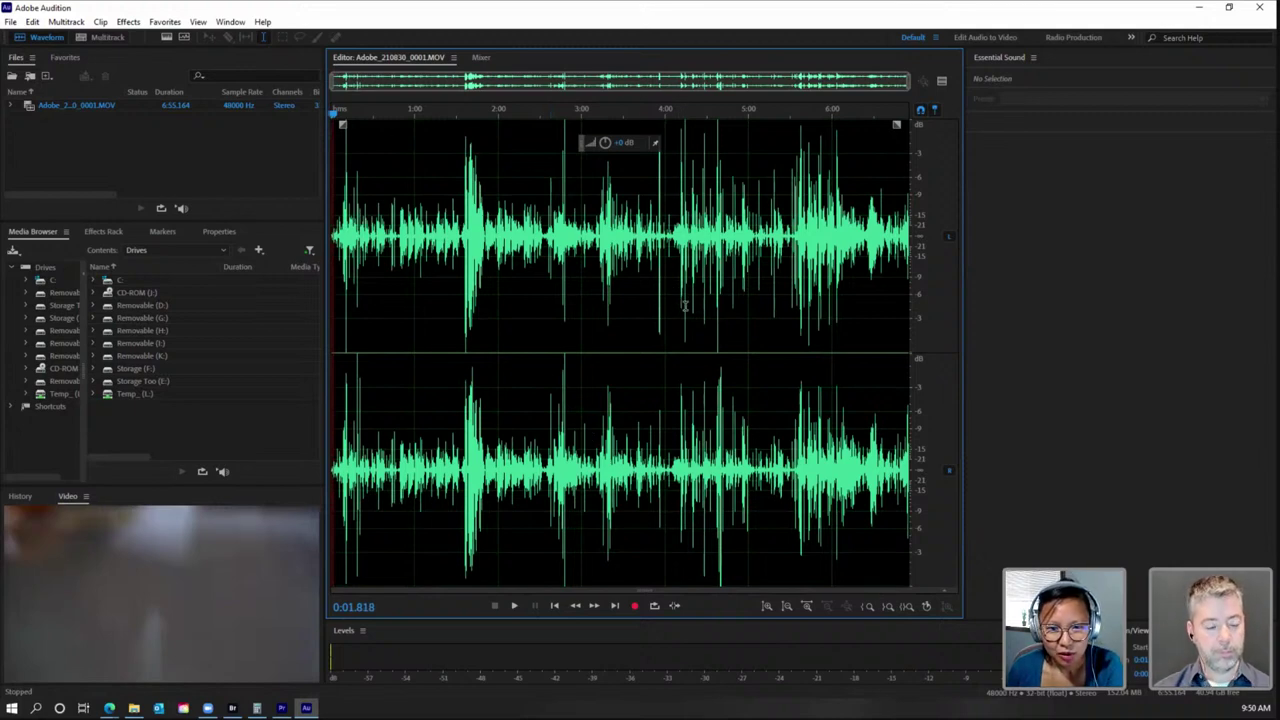
Step: Zoom into the waveform and pan across different stretches of the recording
scroll(652, 340, "up", 3)
scroll(649, 346, "up", 5)
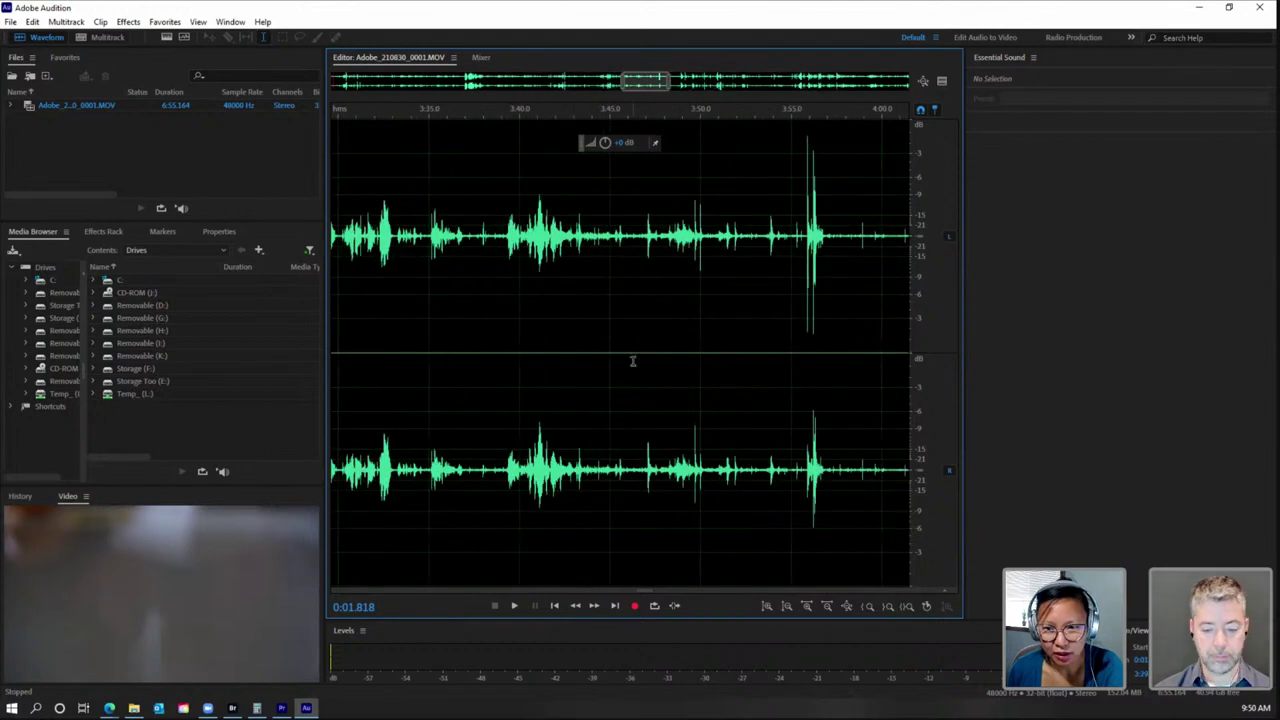
scroll(537, 374, "up", 2)
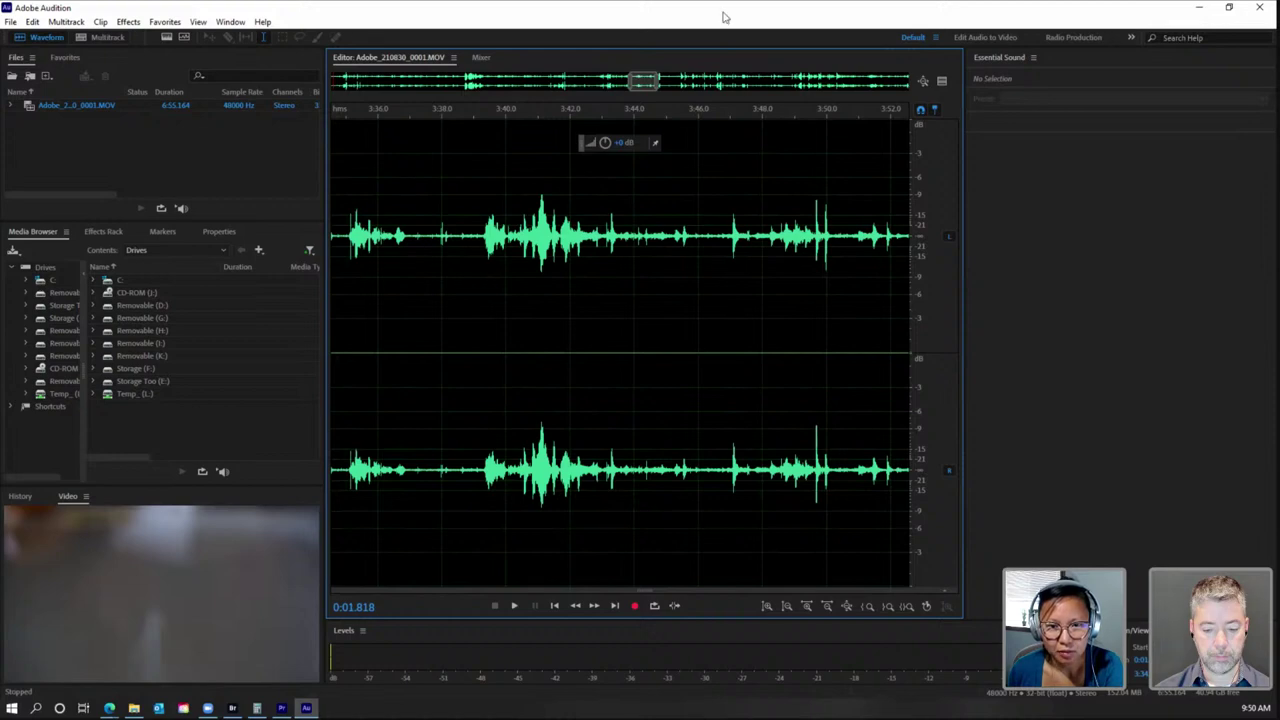
left_click_drag(647, 83, 465, 105)
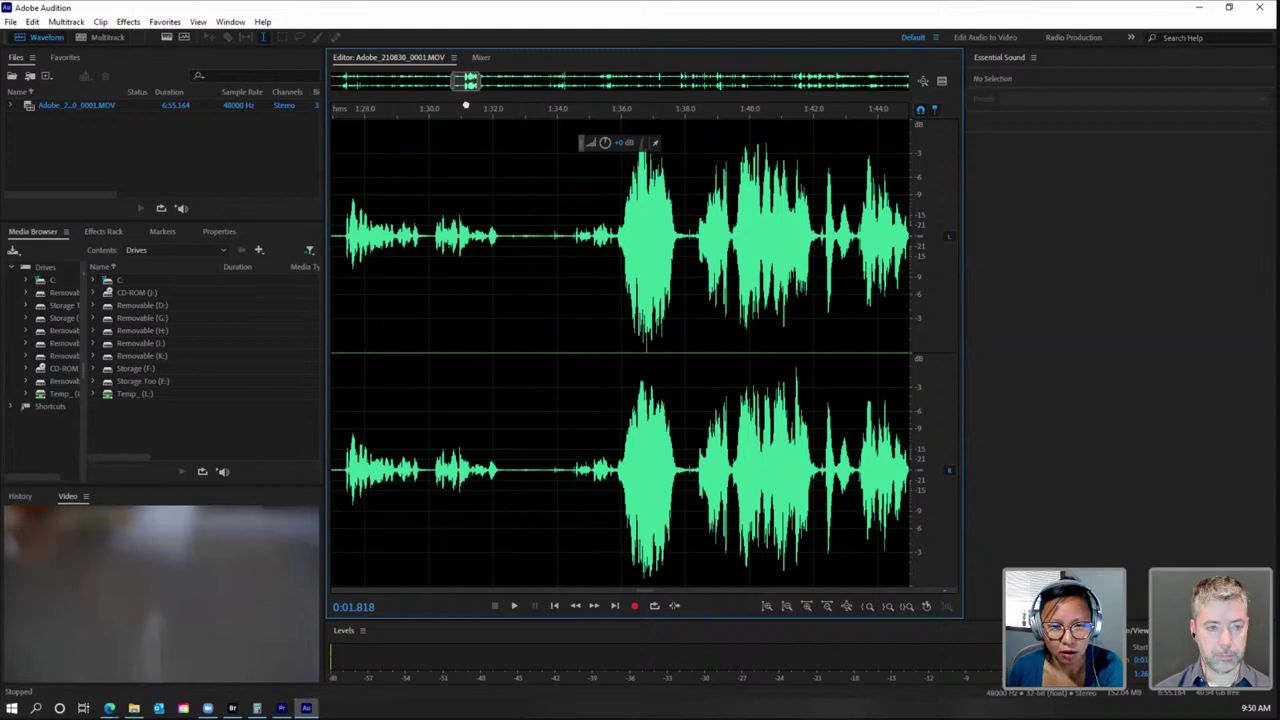
mouse_move(465, 105)
left_mouse_down()
mouse_move(398, 108)
mouse_move(467, 107)
left_mouse_up()
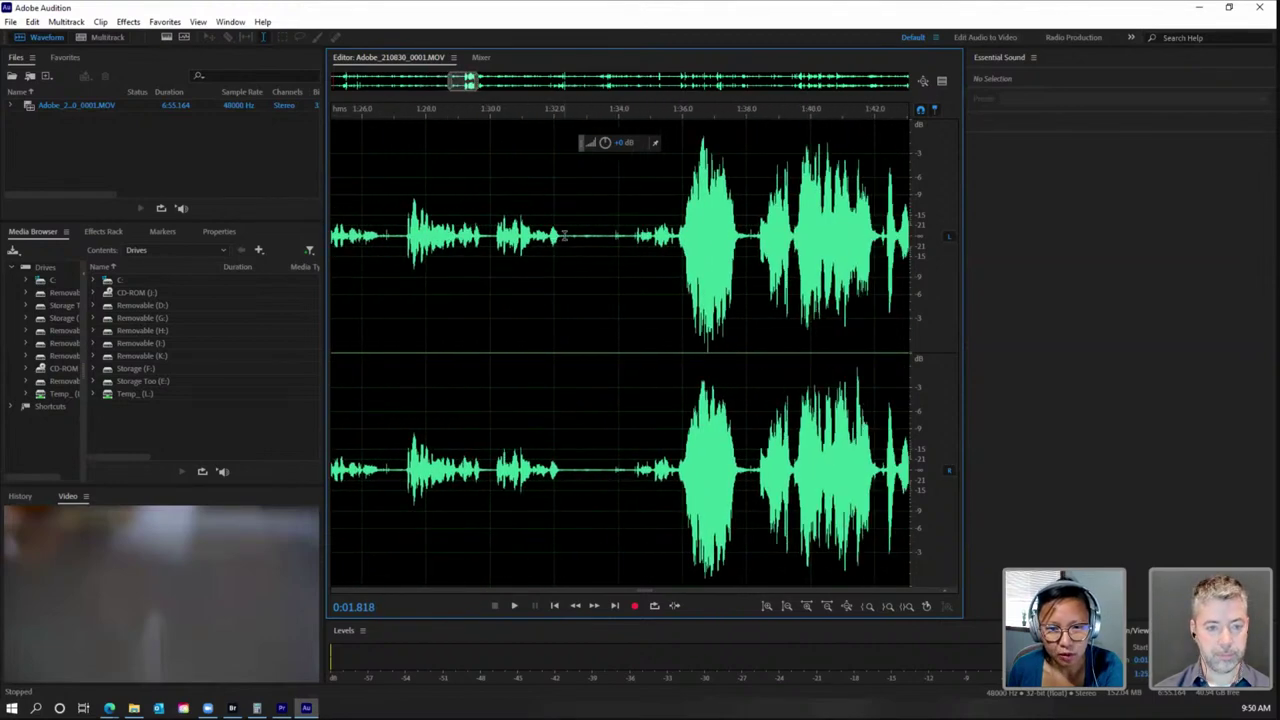
Step: Capture a noise print from the quiet gap near 1:32, then clear the selection
left_click_drag(560, 235, 615, 235)
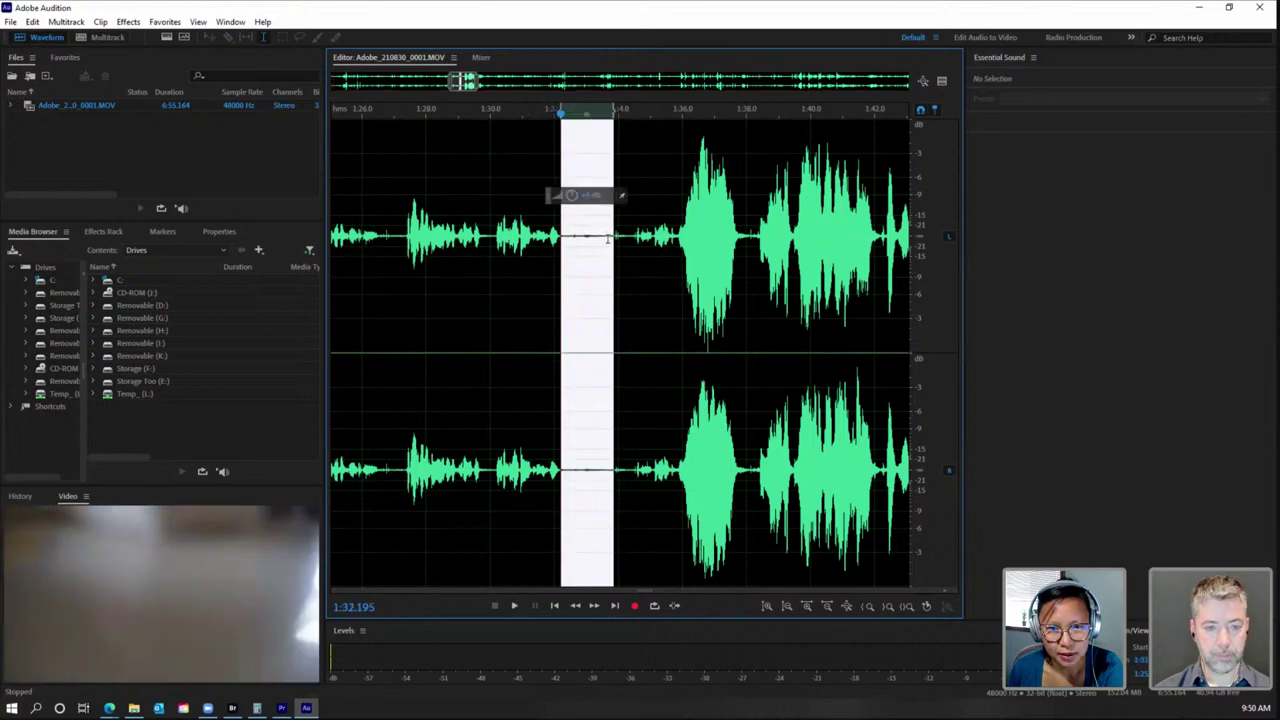
left_click(128, 22)
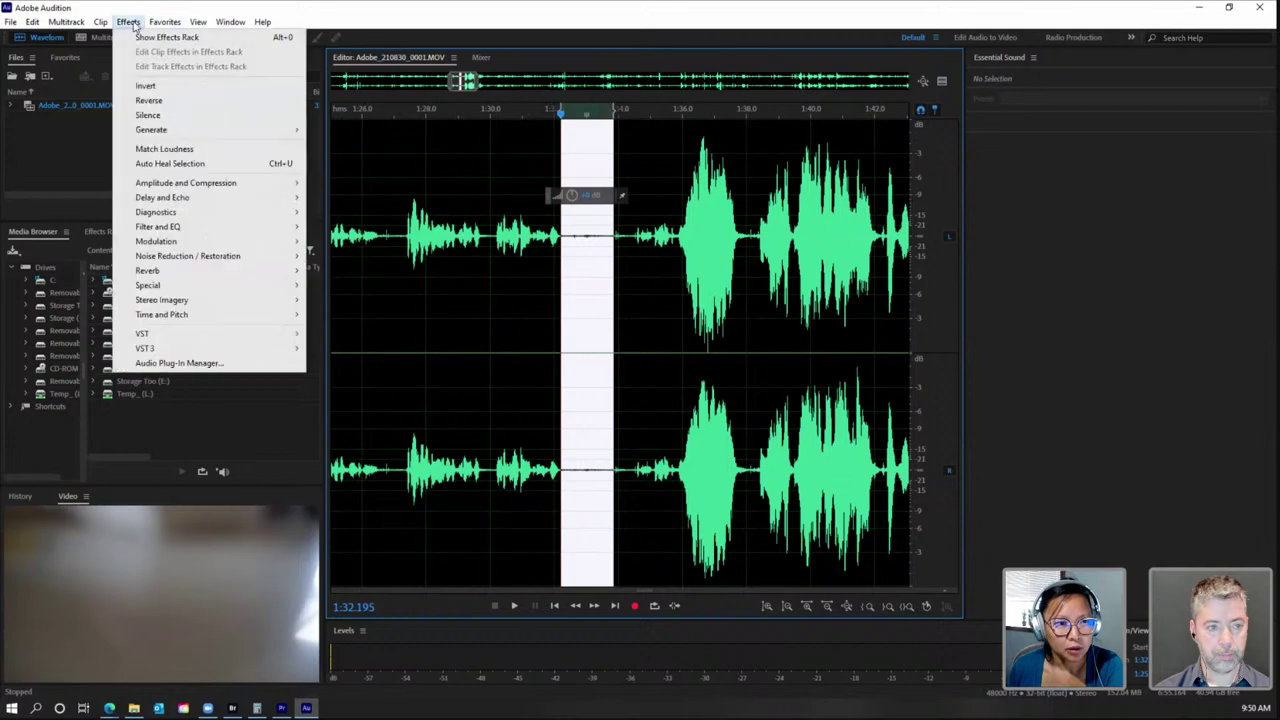
mouse_move(219, 232)
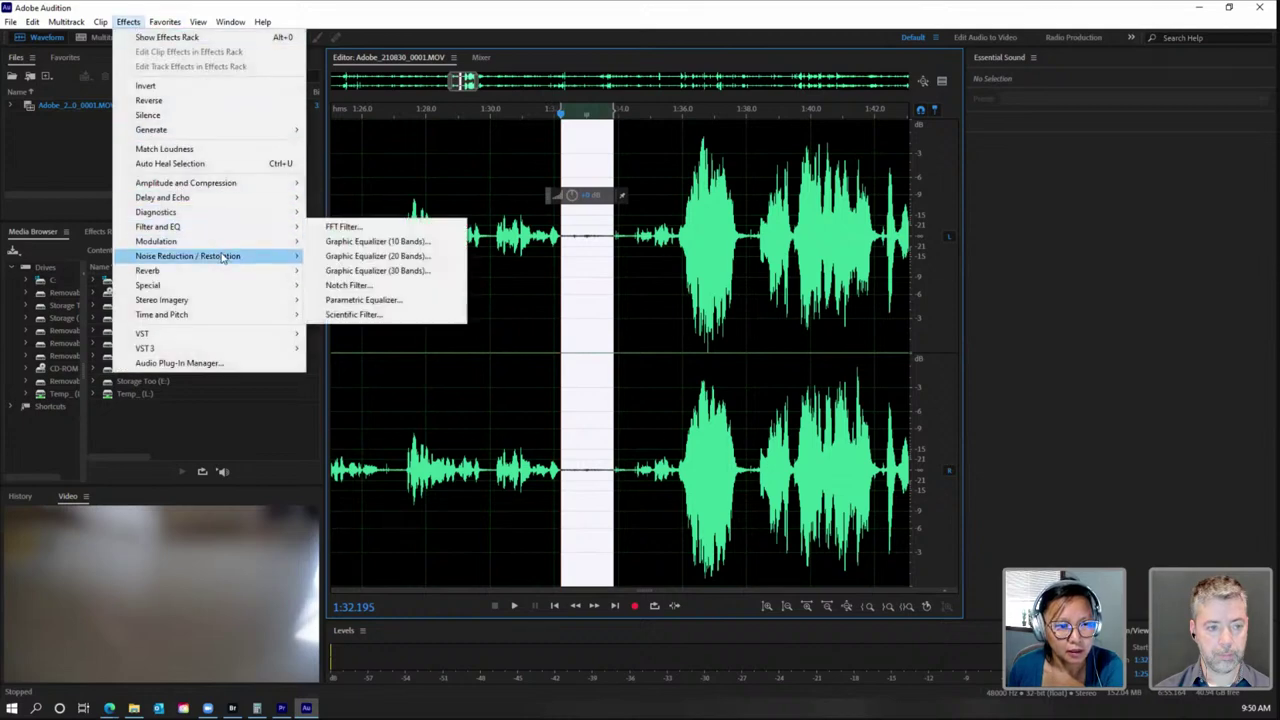
mouse_move(224, 258)
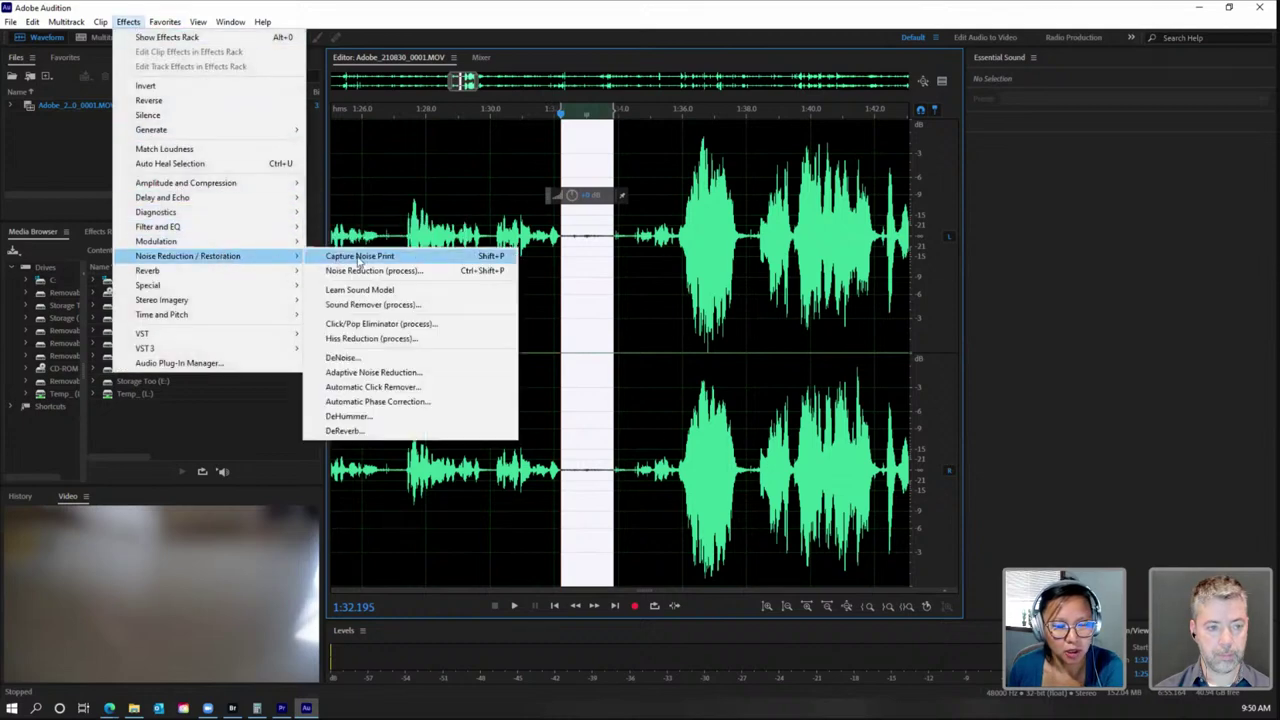
left_click(353, 259)
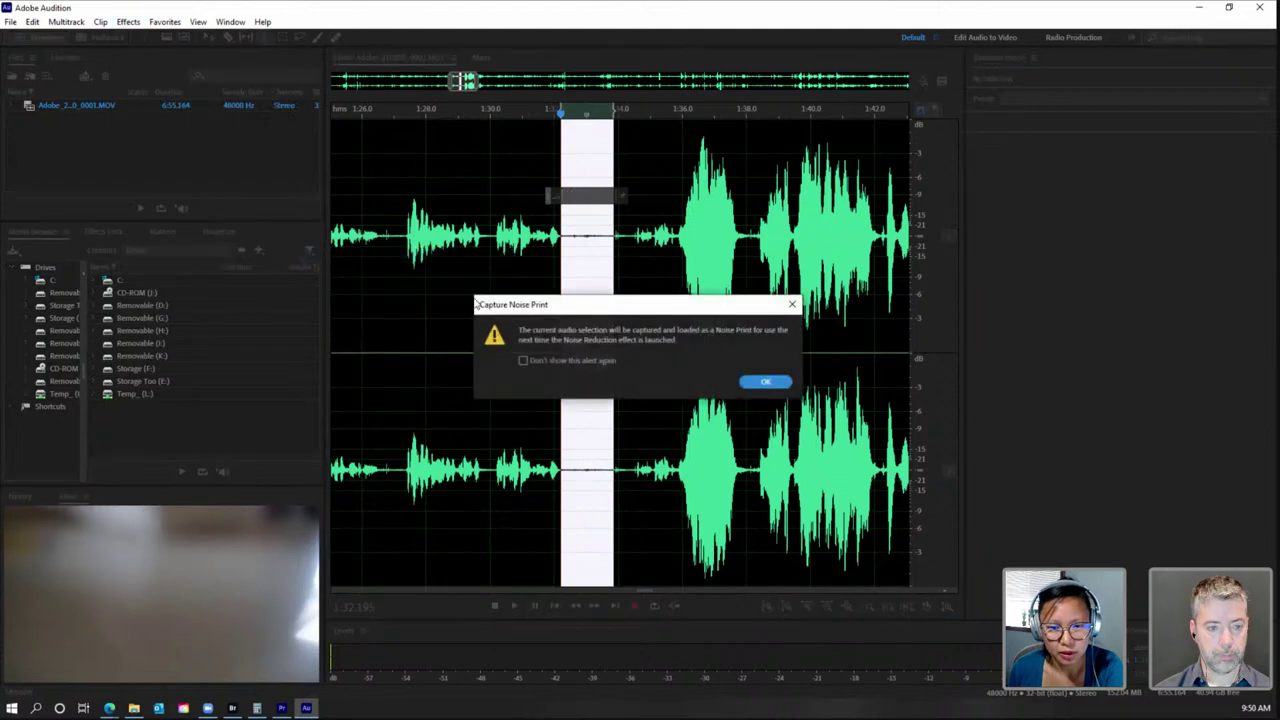
left_click(765, 384)
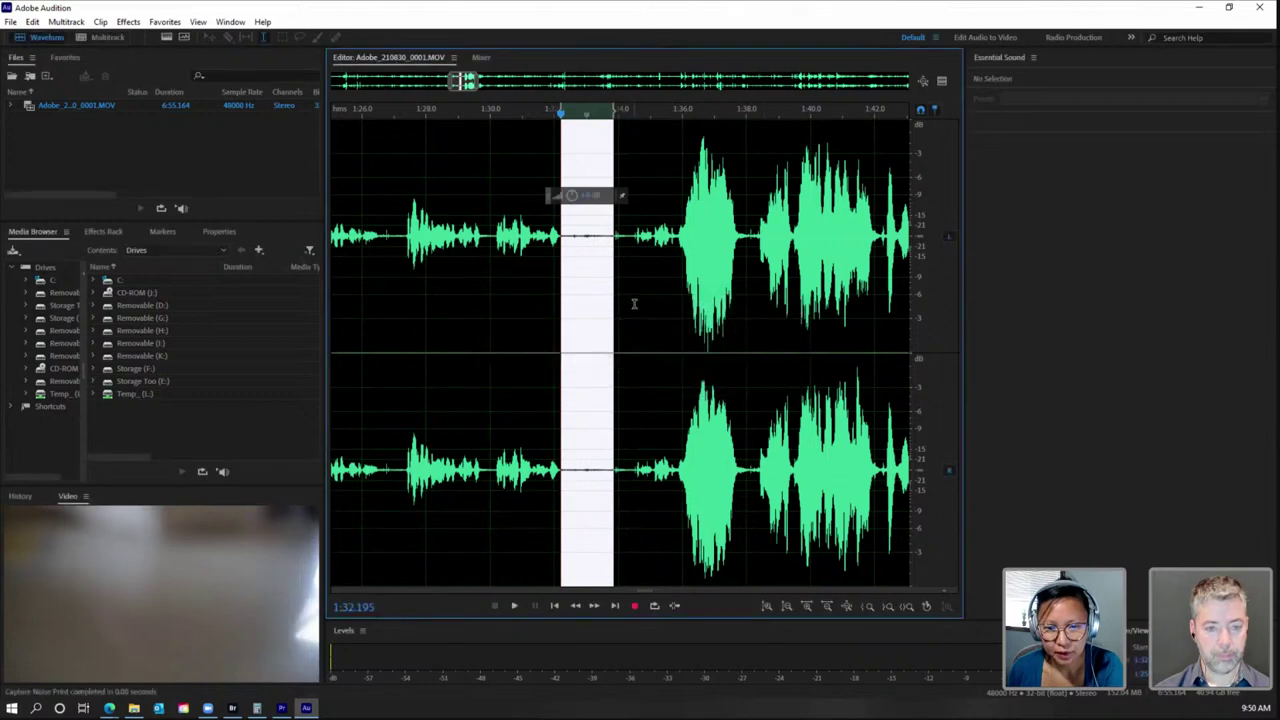
left_click(634, 300)
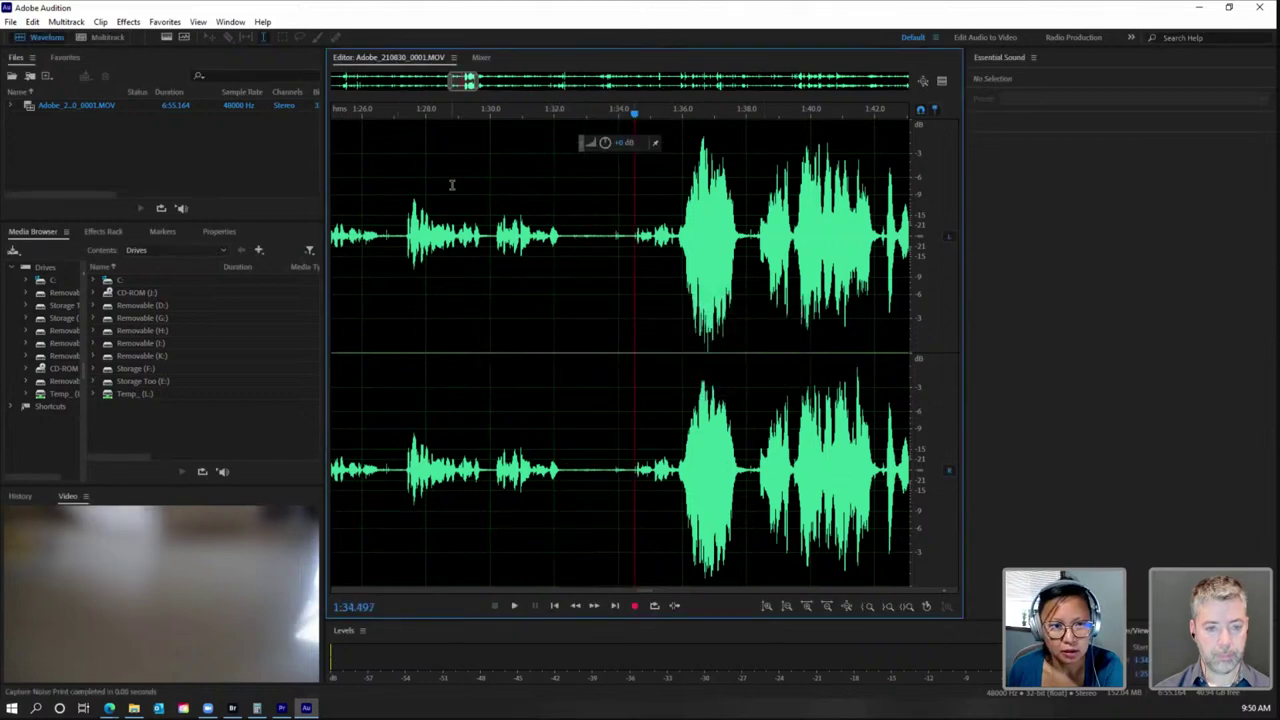
left_click(128, 24)
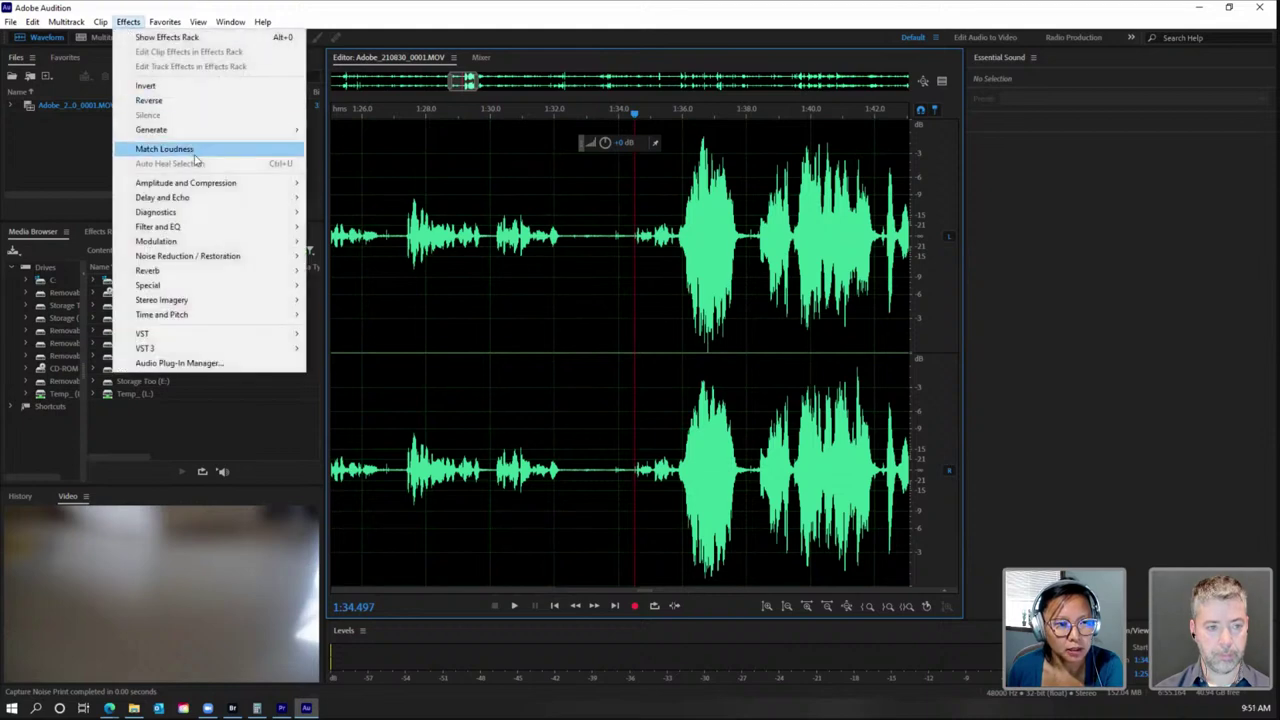
Step: Apply the Noise Reduction (process) effect to the whole recording using the captured print
mouse_move(295, 254)
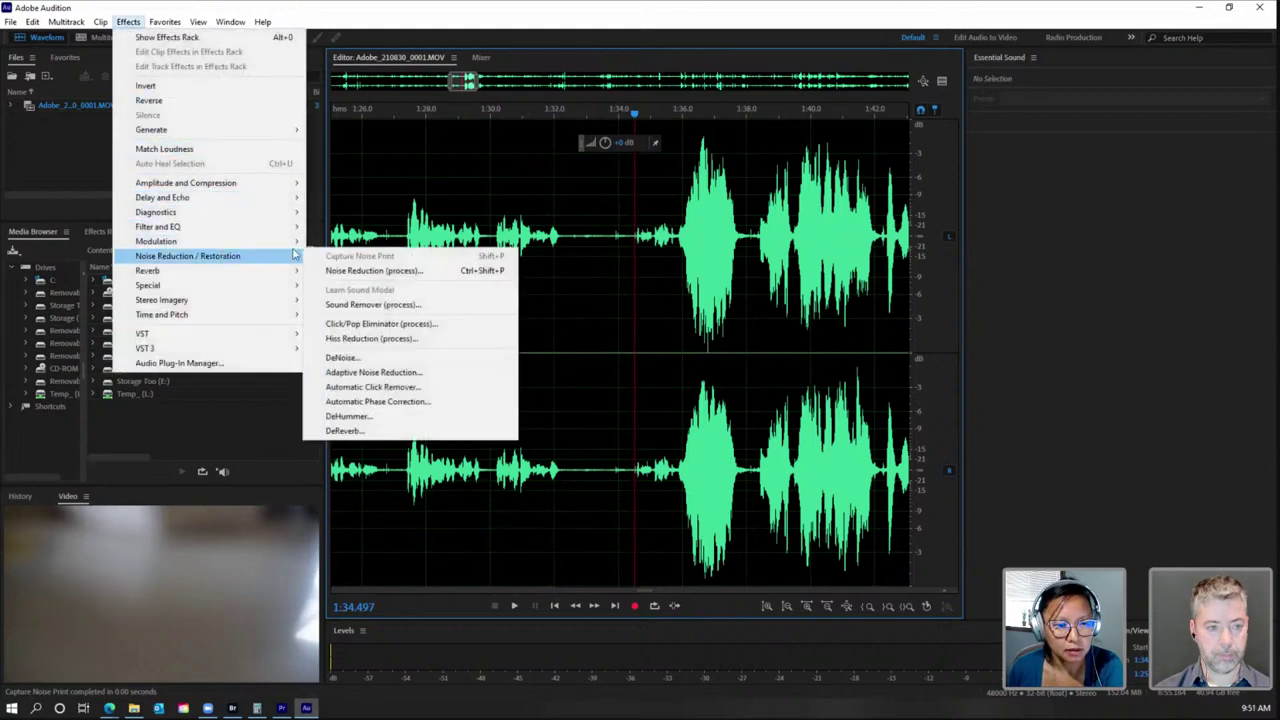
left_click(389, 271)
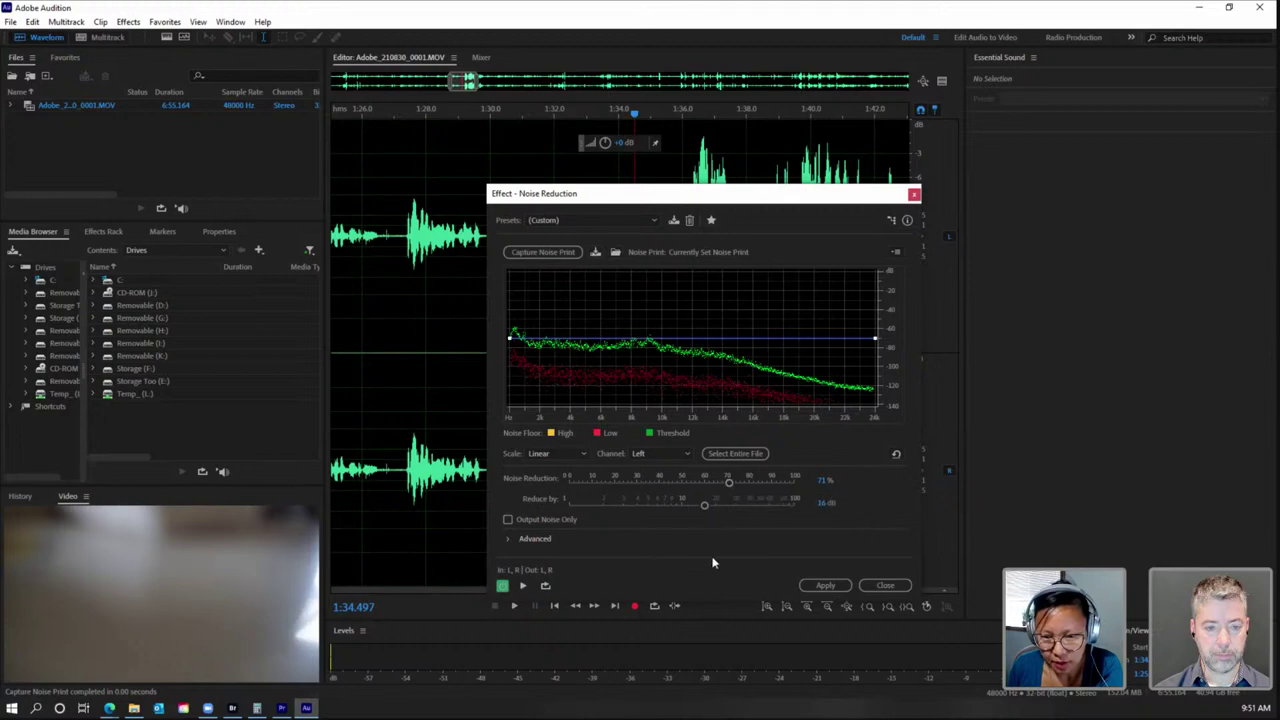
left_click(824, 584)
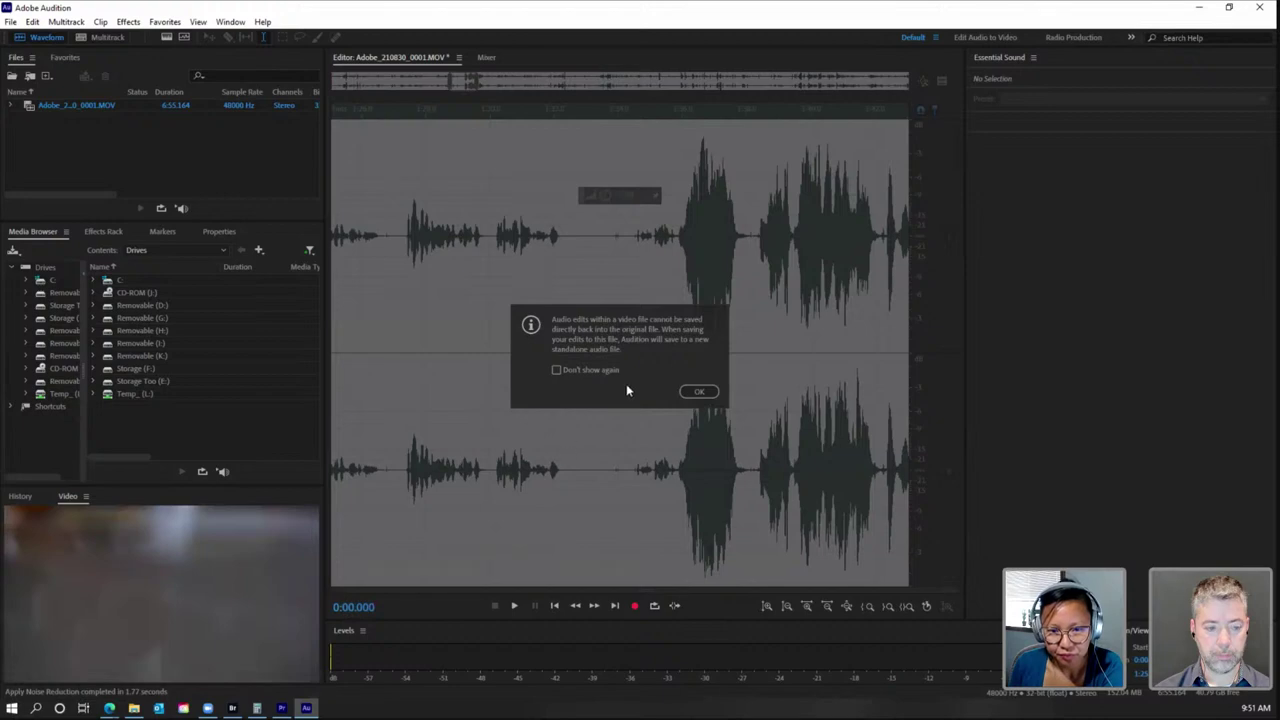
left_click(698, 391)
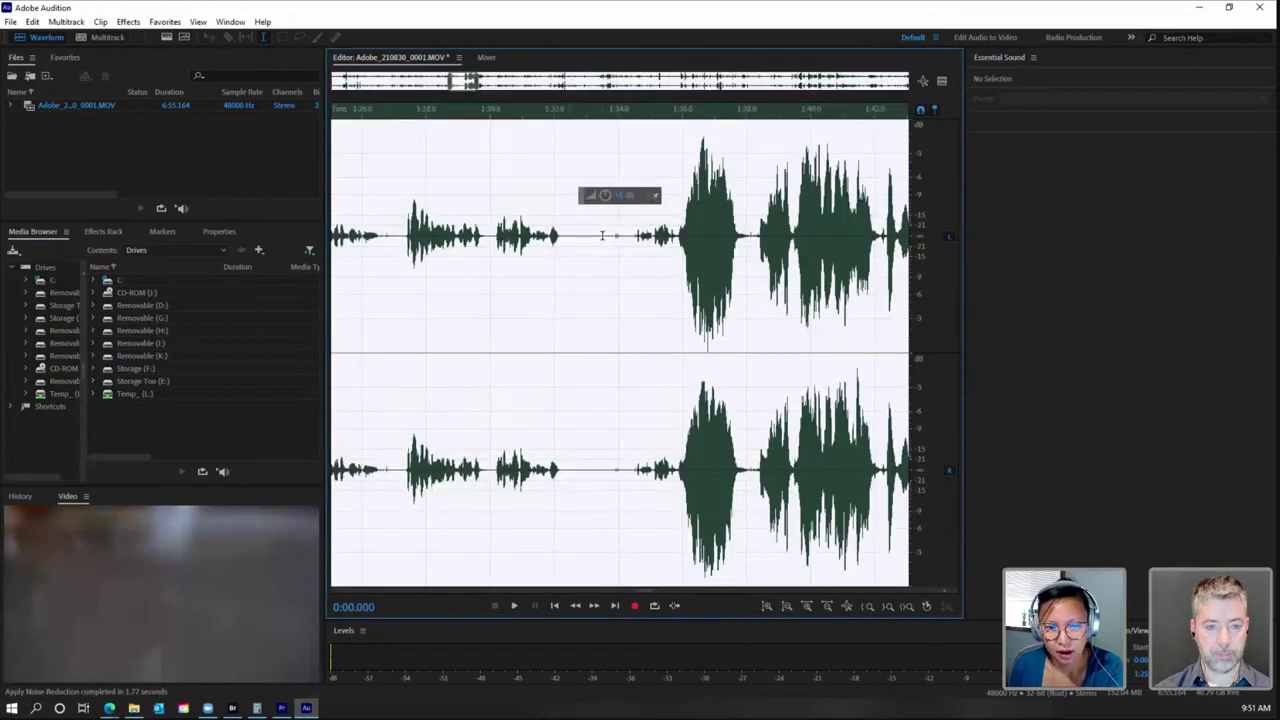
Step: Play back the cleaned audio from just before 1:32
left_click(537, 195)
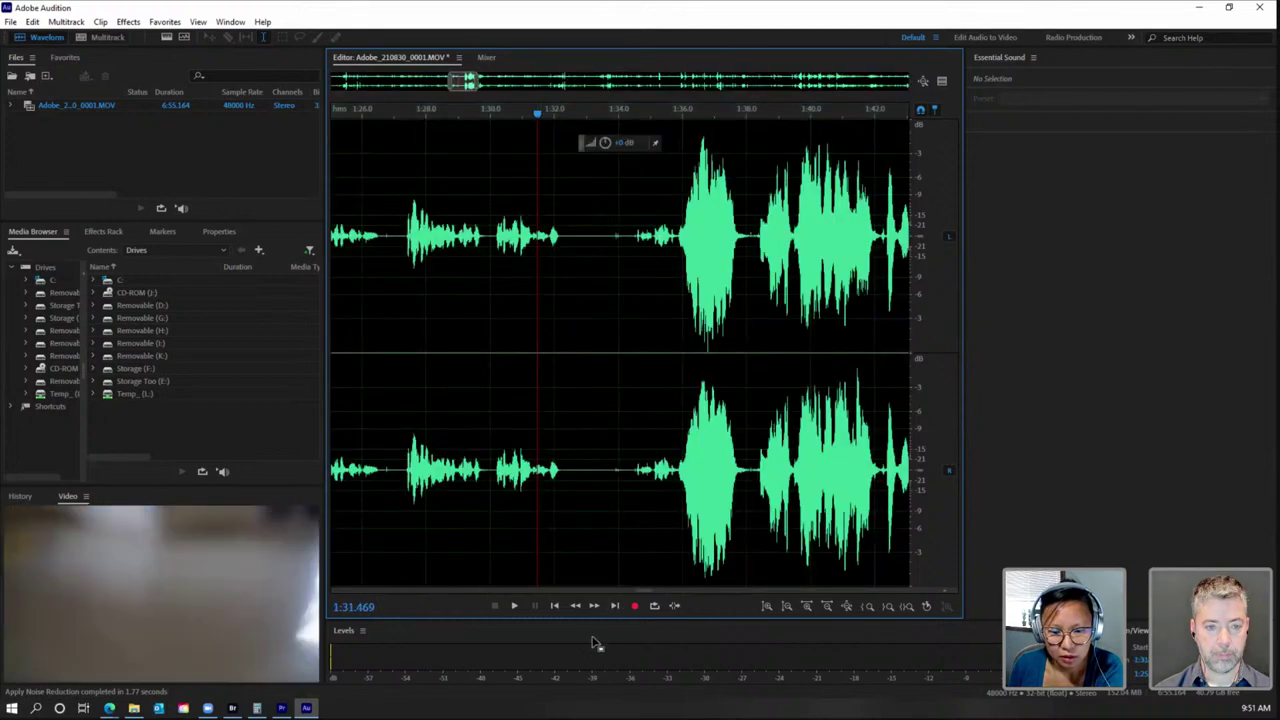
left_click(513, 608)
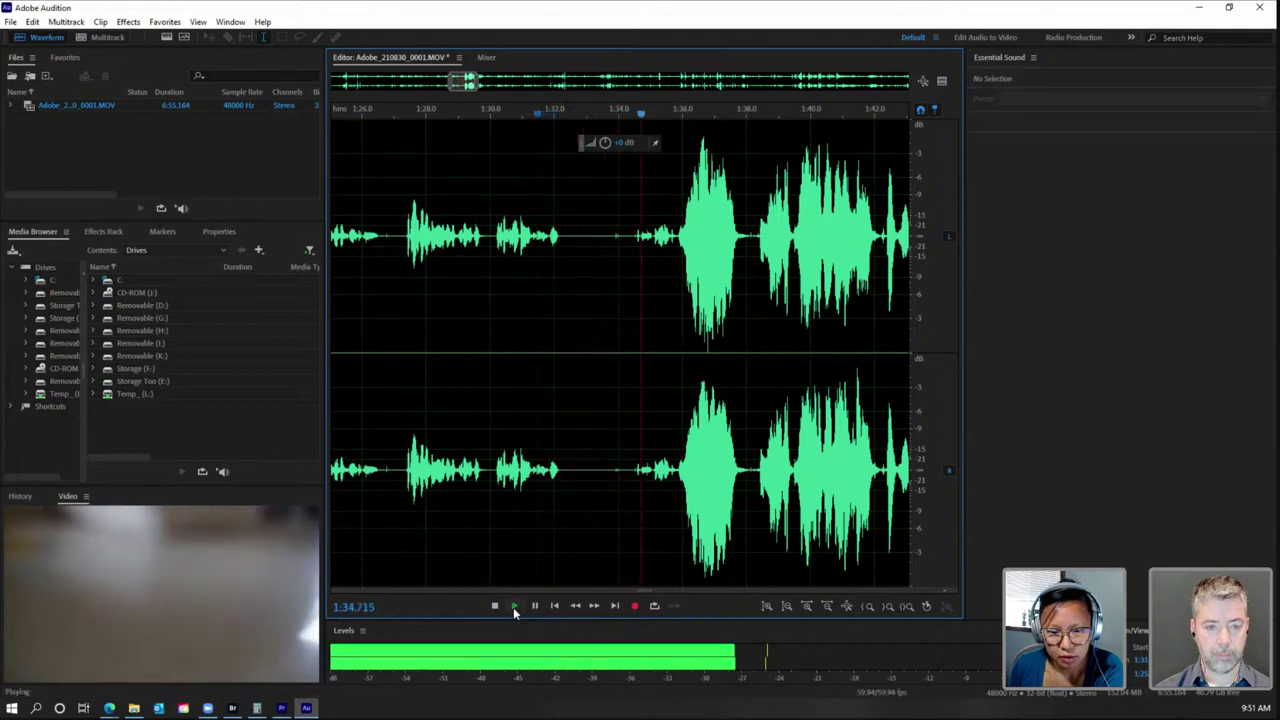
left_click(495, 606)
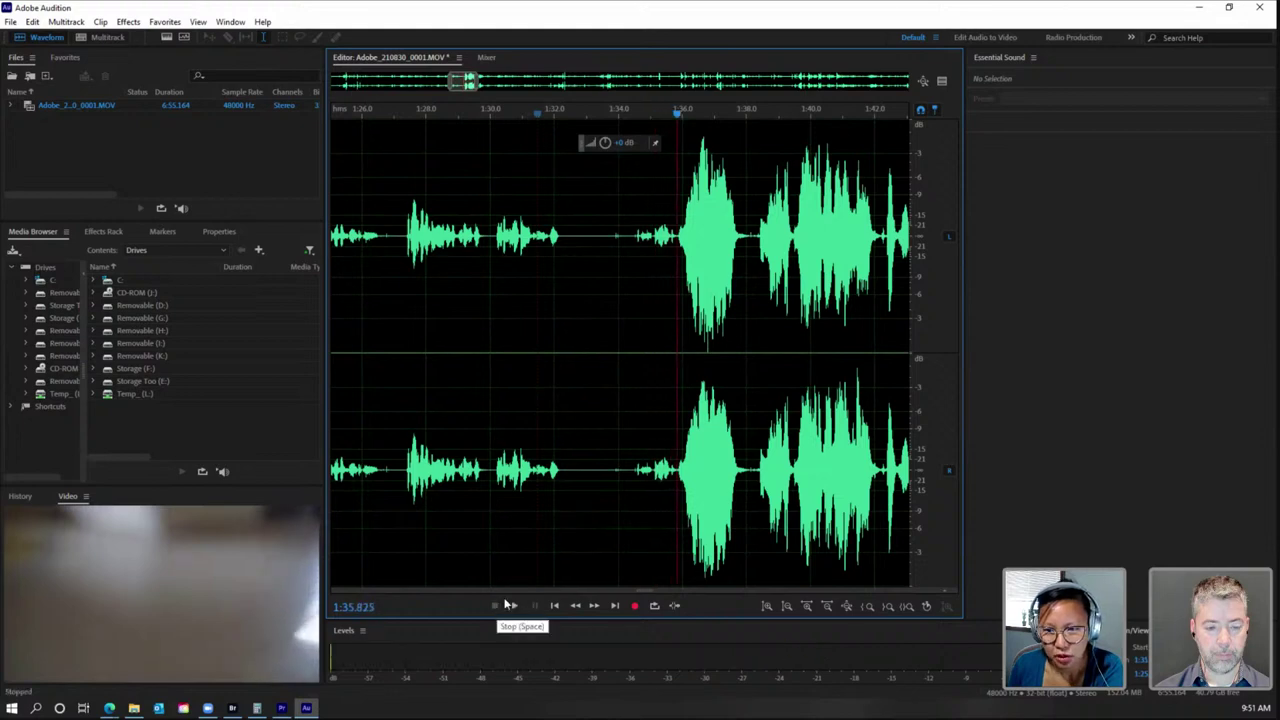
Step: Enter 'Poem' as the file name for saving the cleaned audio as Wave PCM
left_click(15, 27)
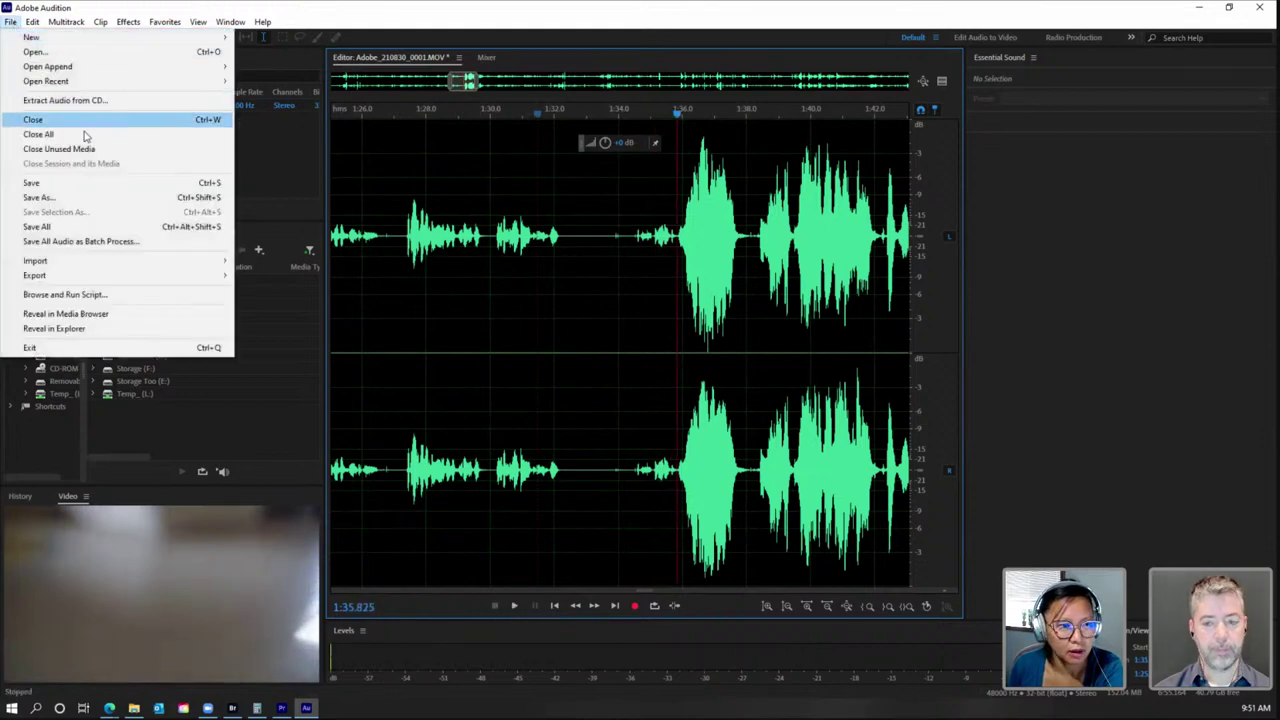
left_click(92, 197)
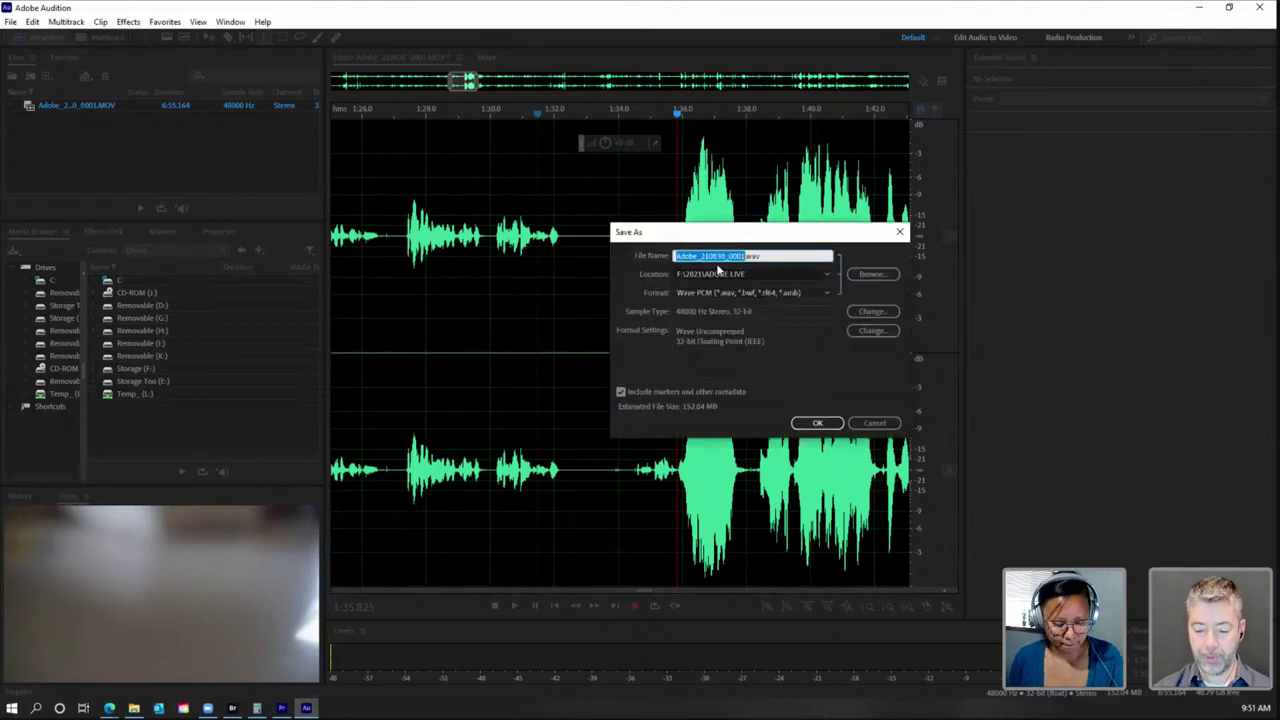
type("Poem")
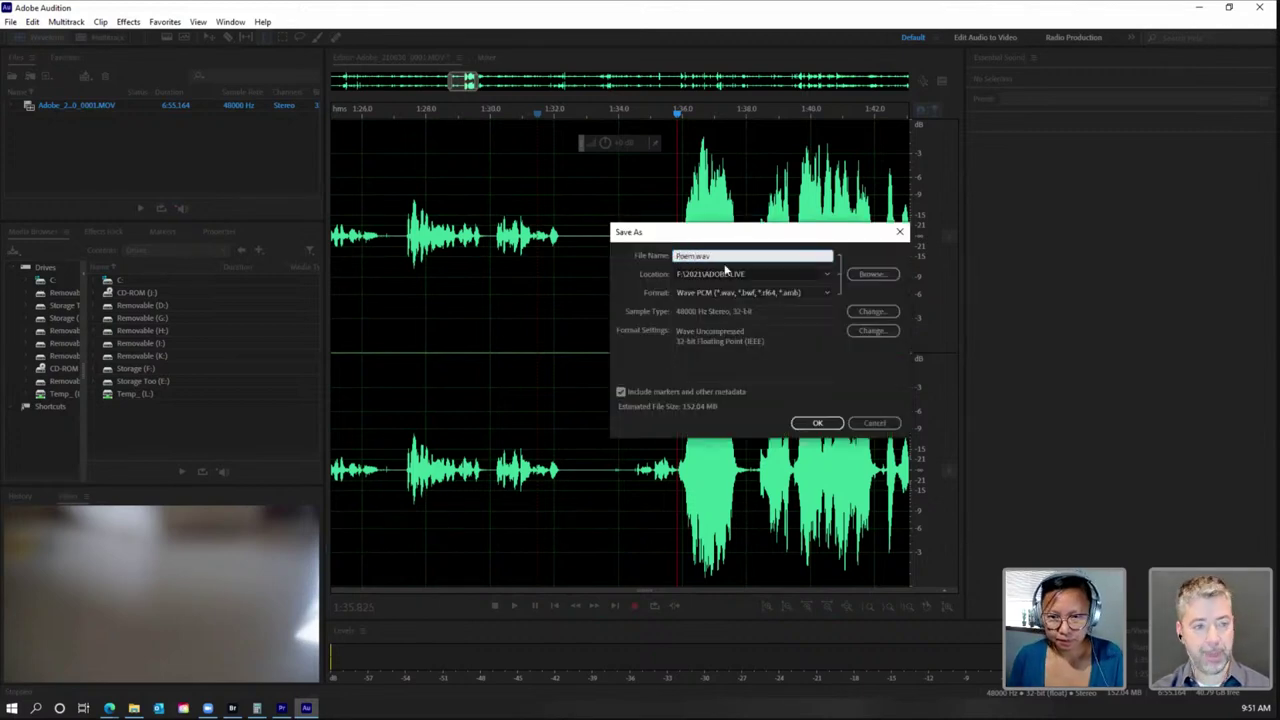
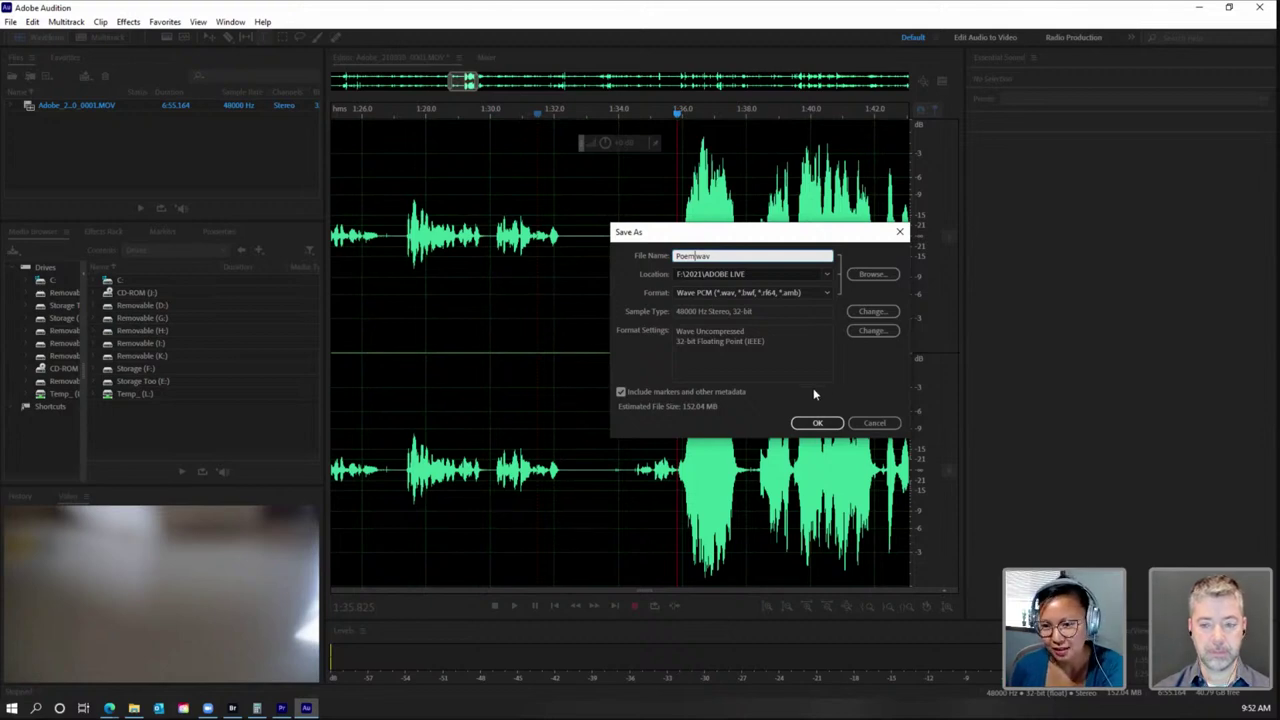
Step: Save the narration from Audition as Poem.wav and minimize Audition to show Premiere Pro
left_click(816, 423)
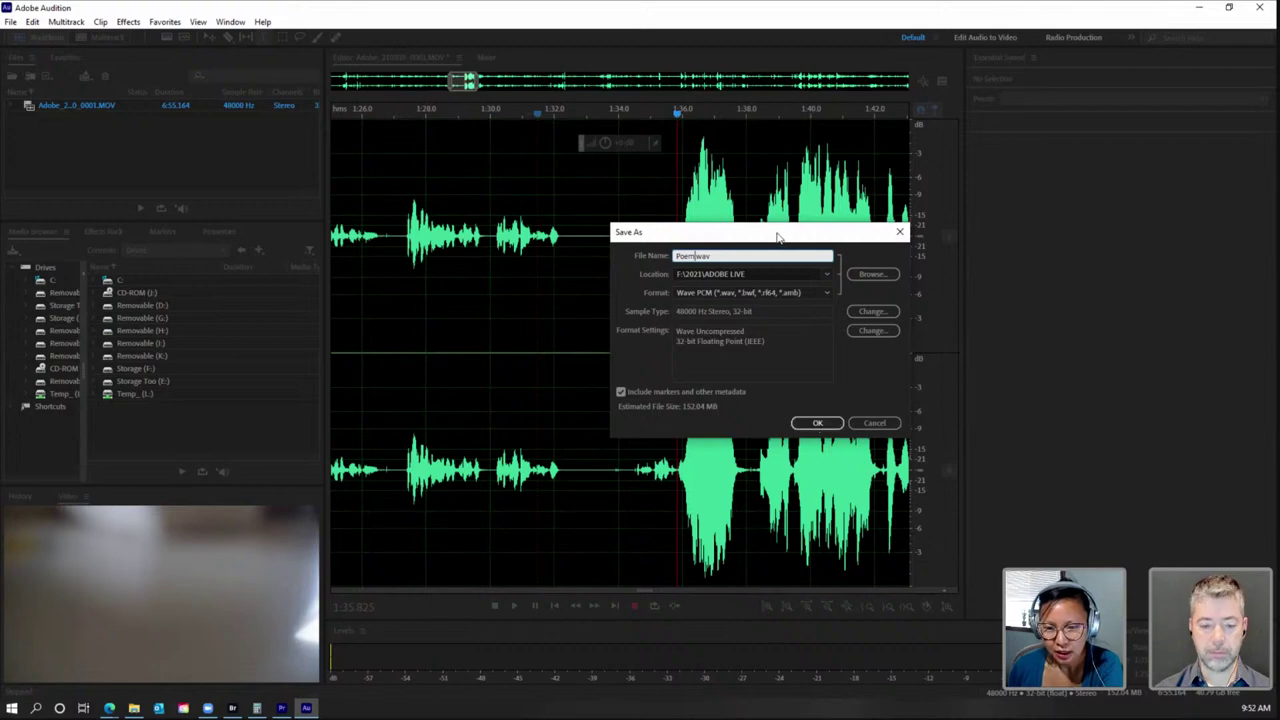
left_click(790, 416)
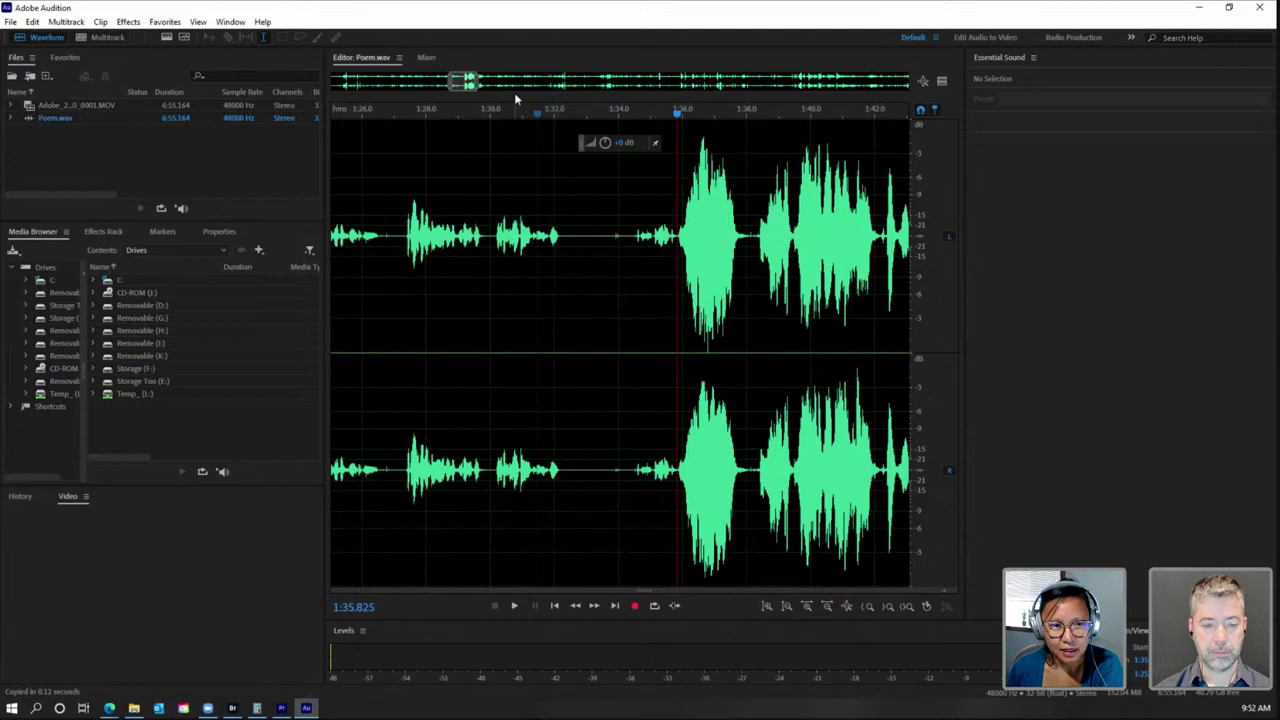
left_click(1199, 7)
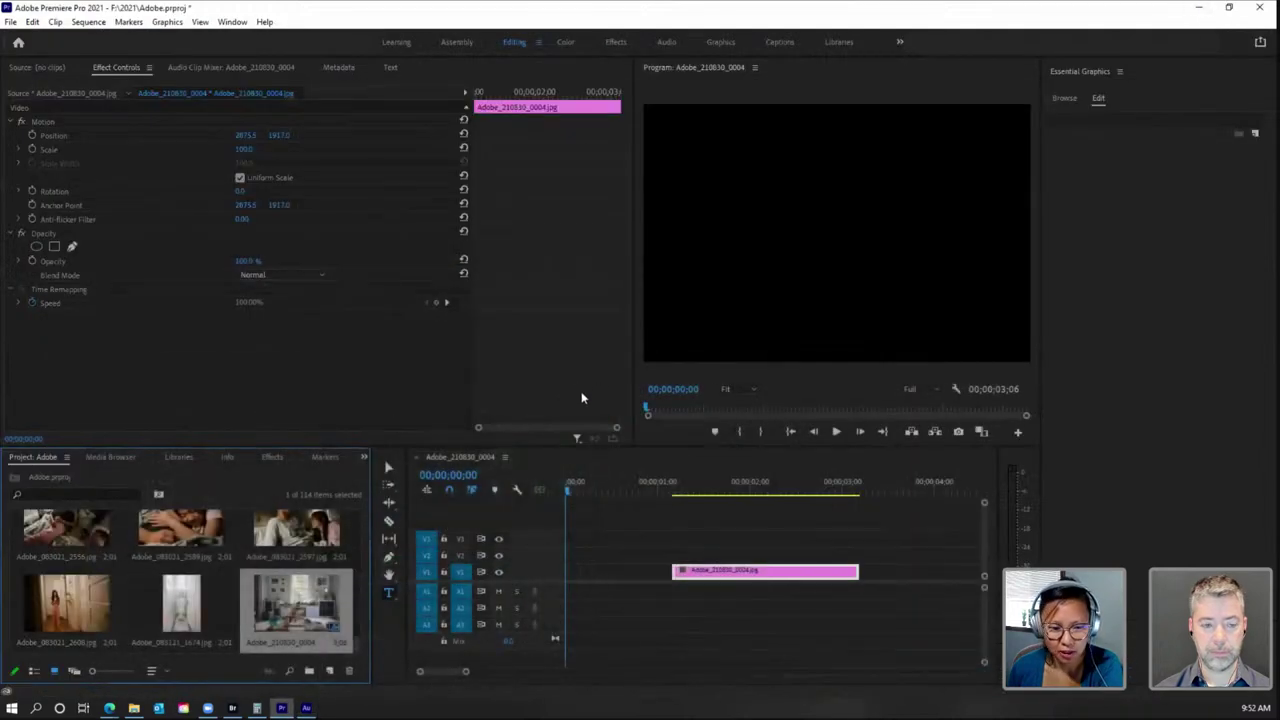
Step: In Adobe Bridge, filter the folder to wave files only and select Poem.wav
left_click(232, 708)
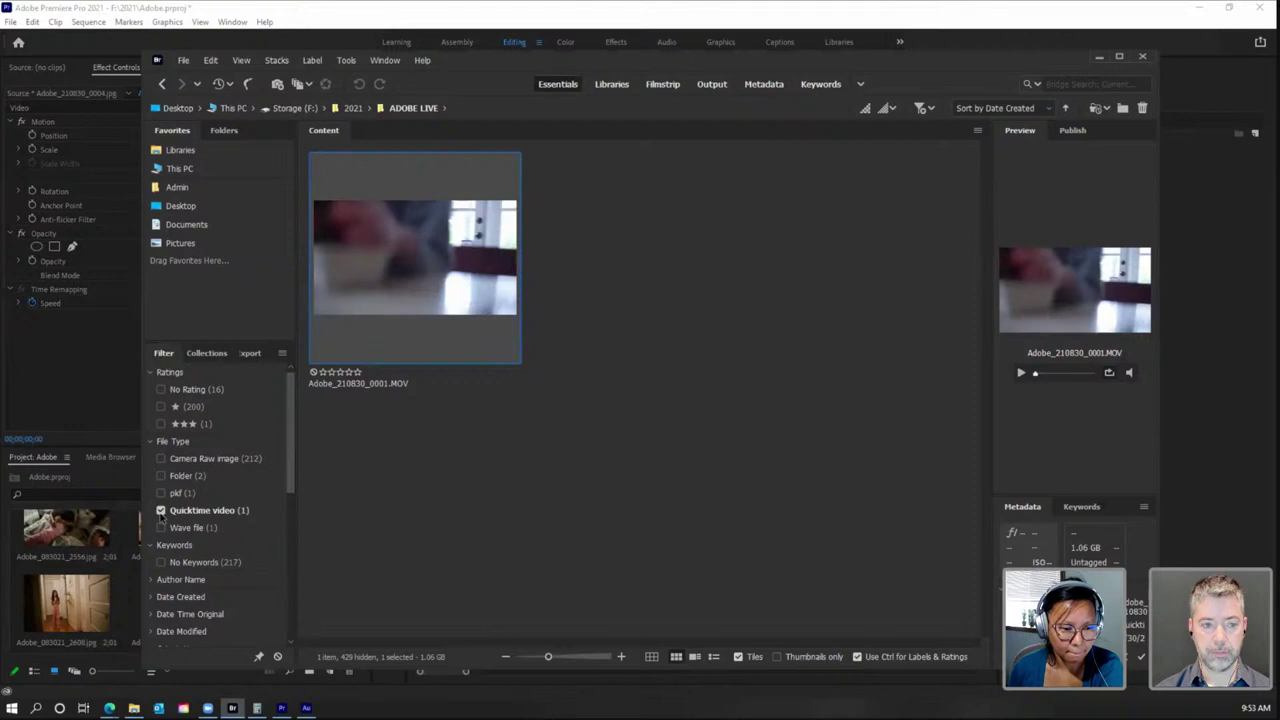
left_click(161, 510)
left_click(161, 527)
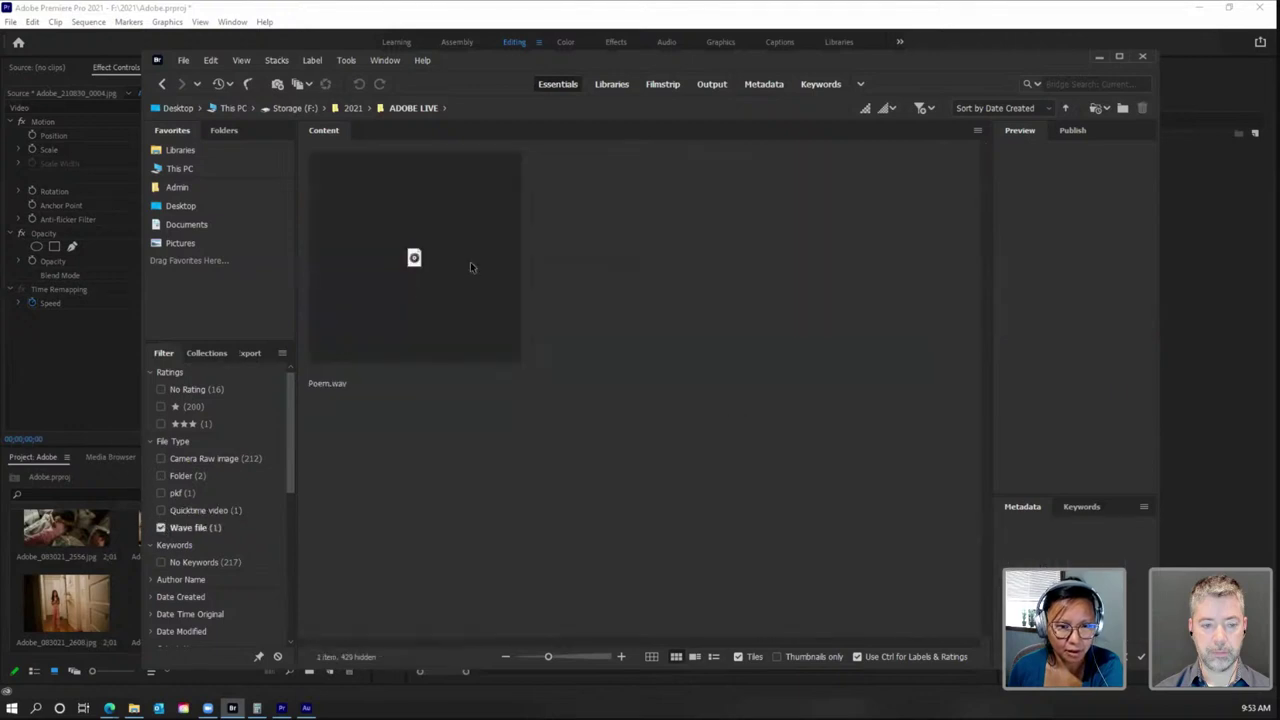
left_click_drag(485, 56, 722, 104)
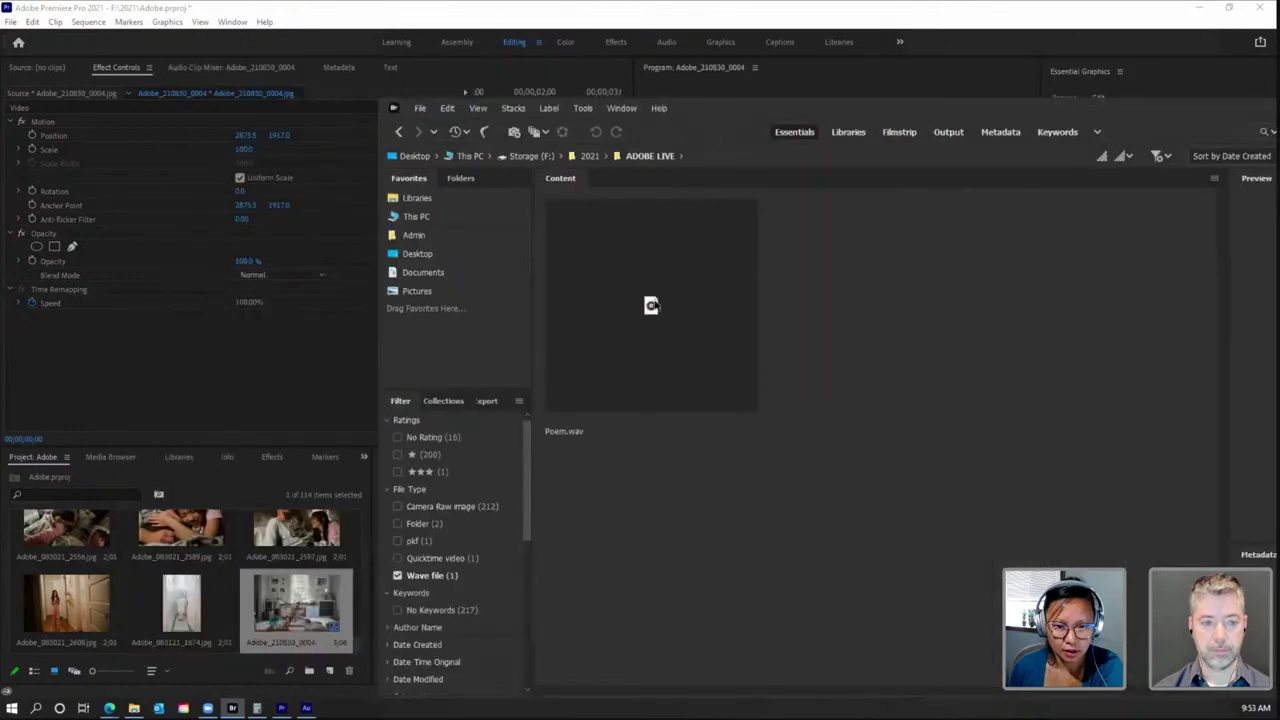
left_click(642, 374)
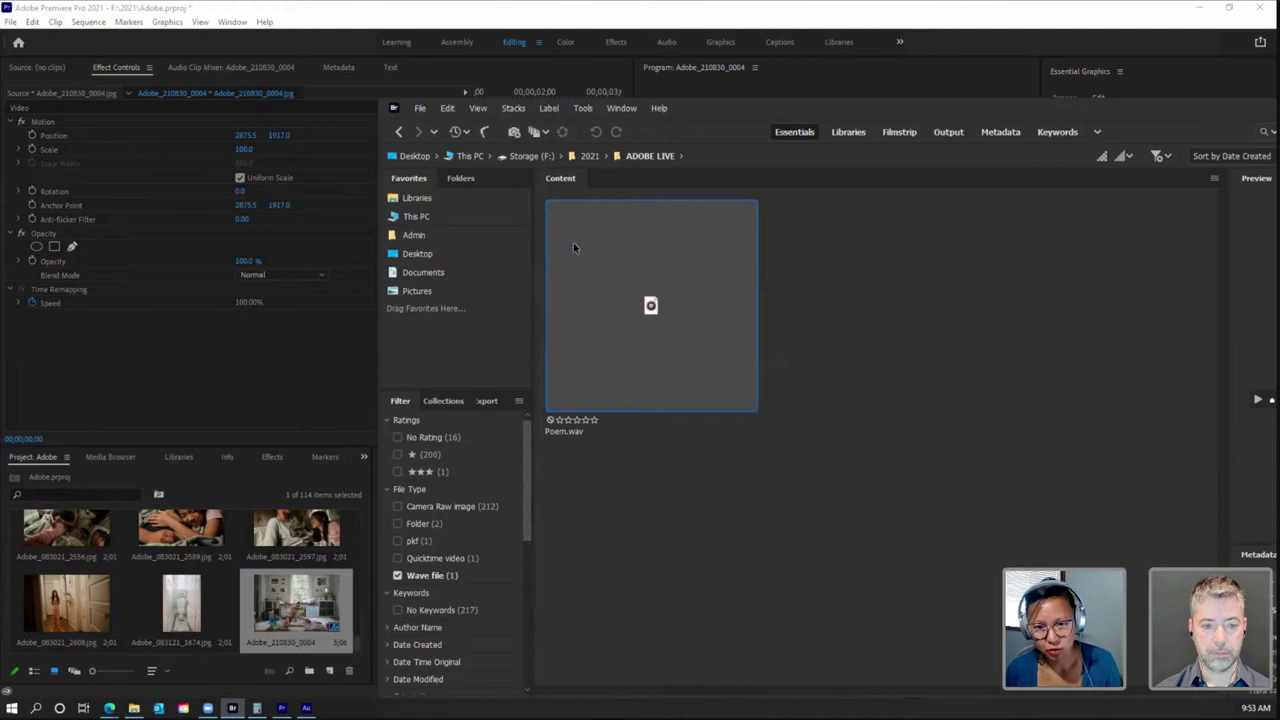
Step: Place Poem.wav into Premiere Pro from its right-click menu in Bridge
right_click(621, 282)
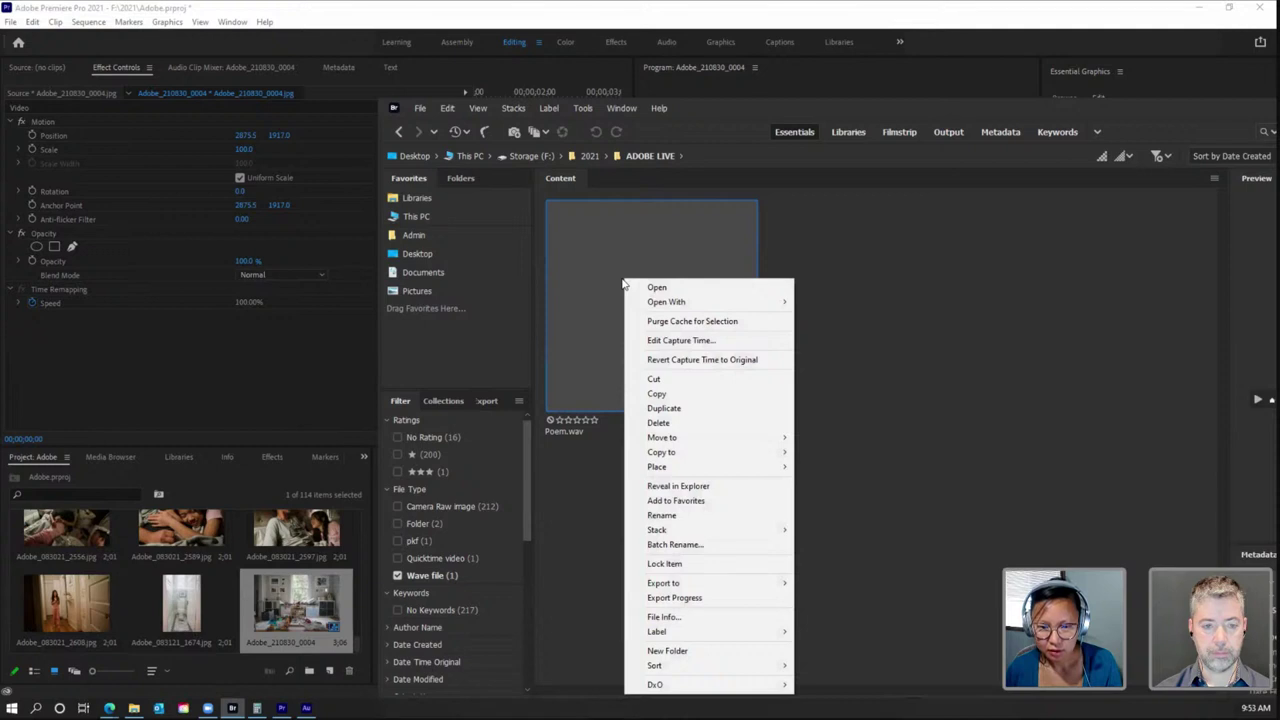
left_click(585, 318)
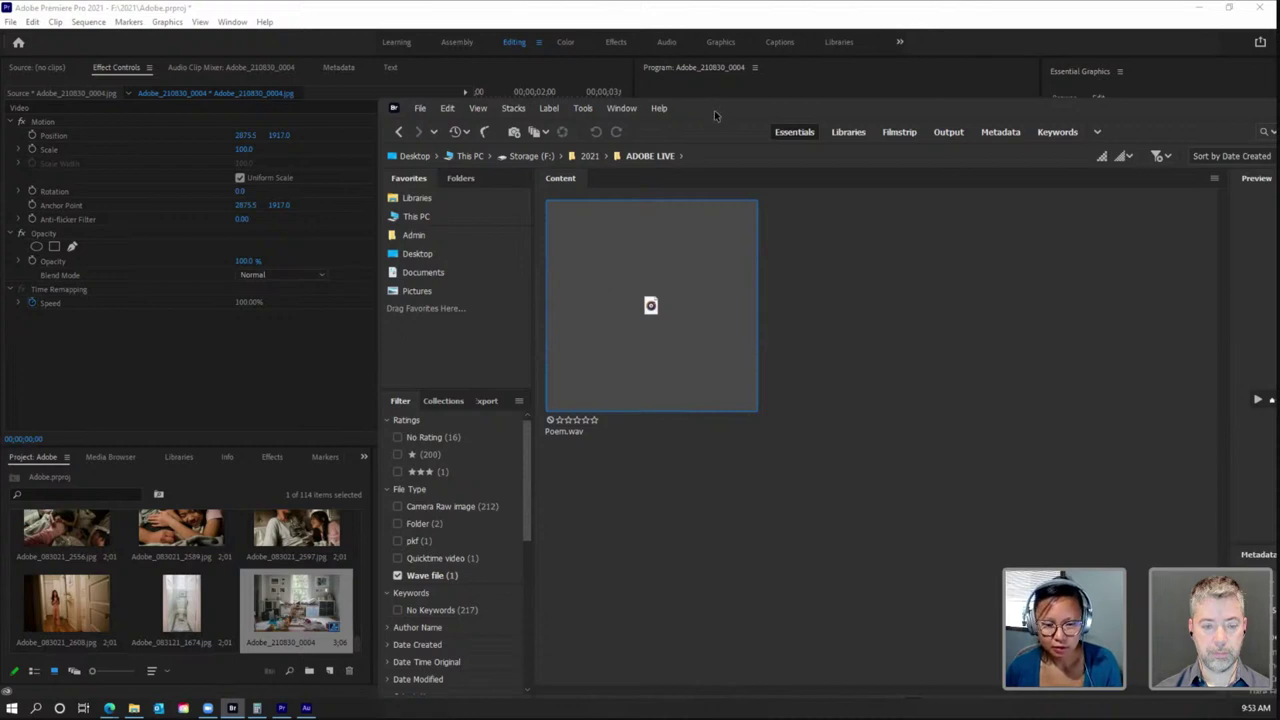
left_click_drag(715, 116, 673, 398)
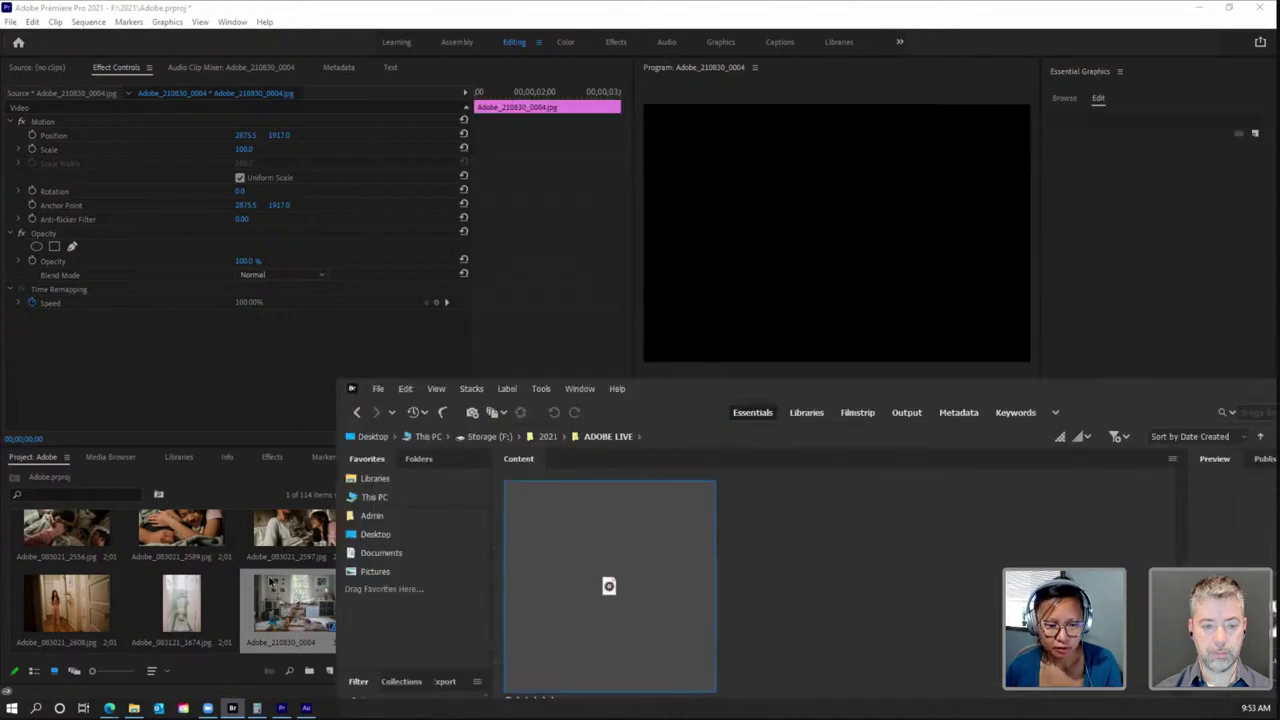
right_click(543, 542)
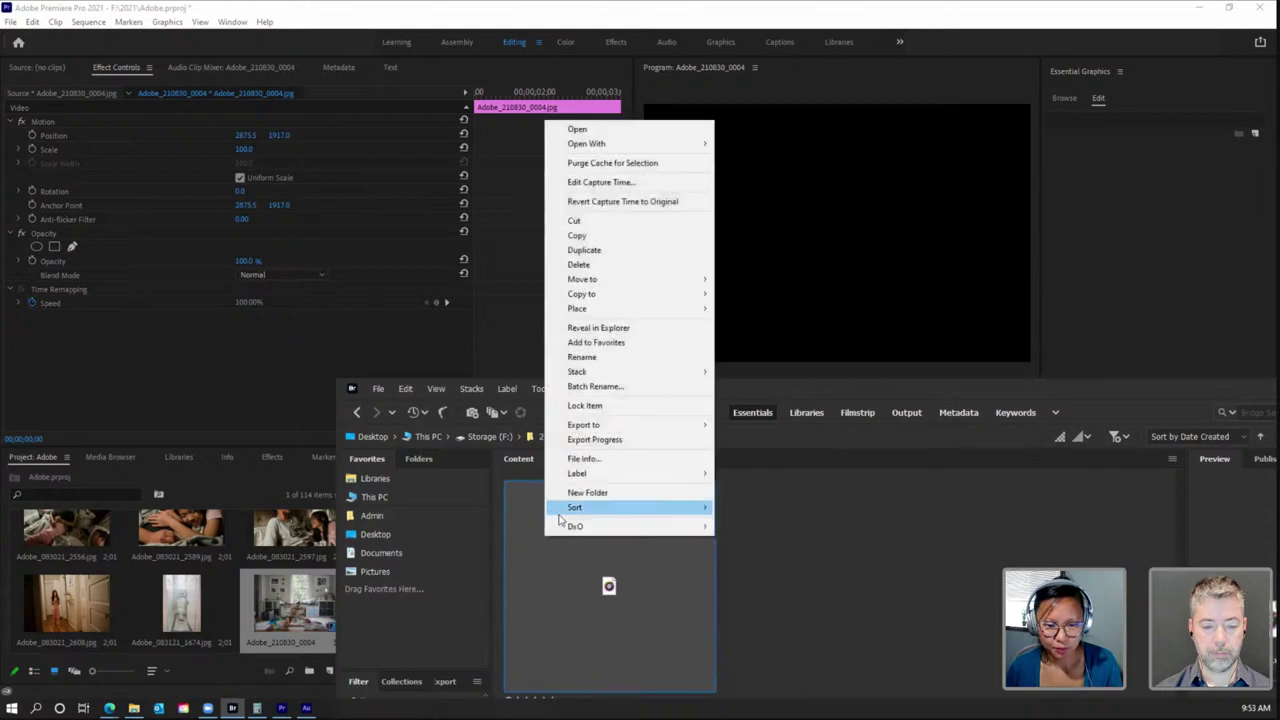
mouse_move(596, 284)
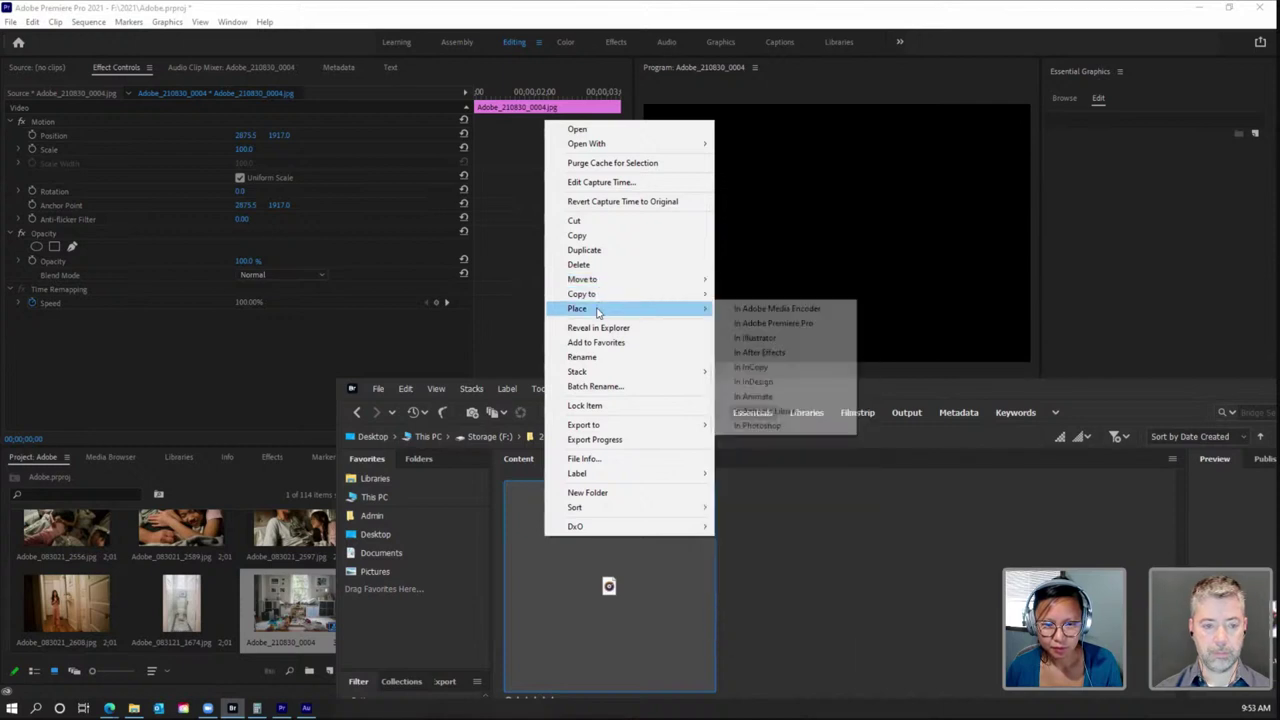
left_click(783, 324)
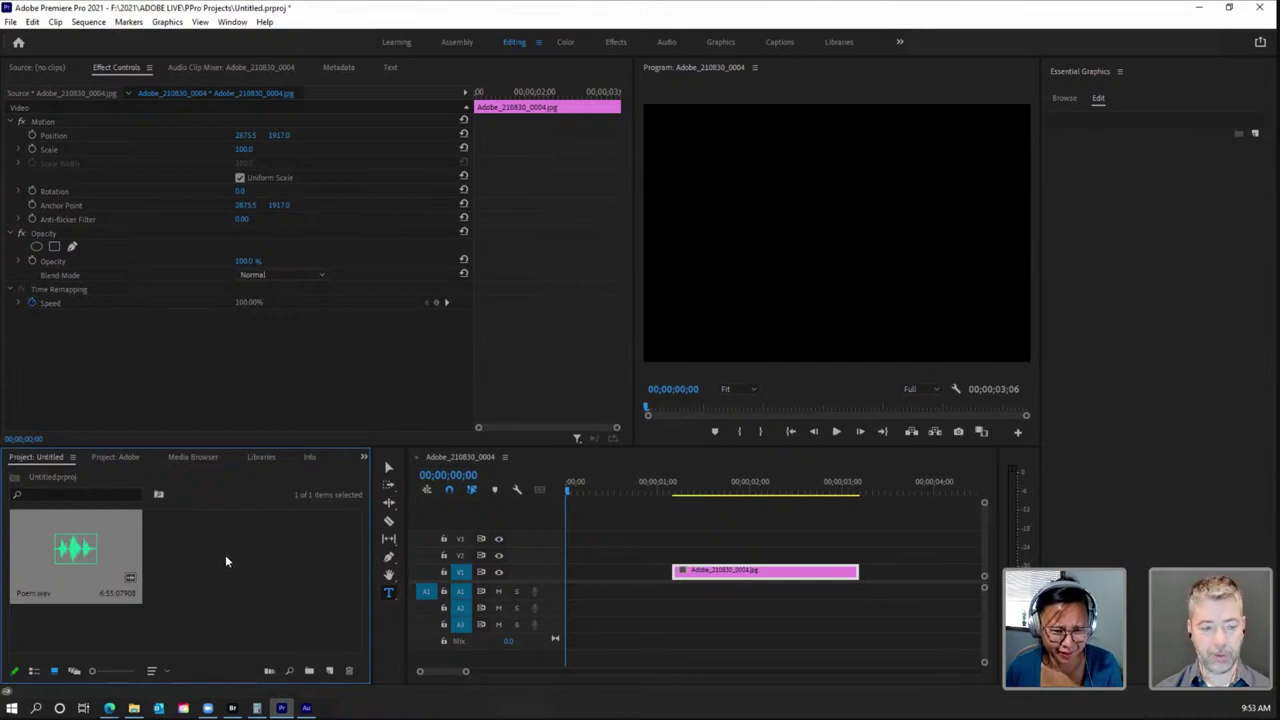
Step: Drag Poem.wav from the Untitled project onto track A1 at 00;00;00;00
left_click(261, 457)
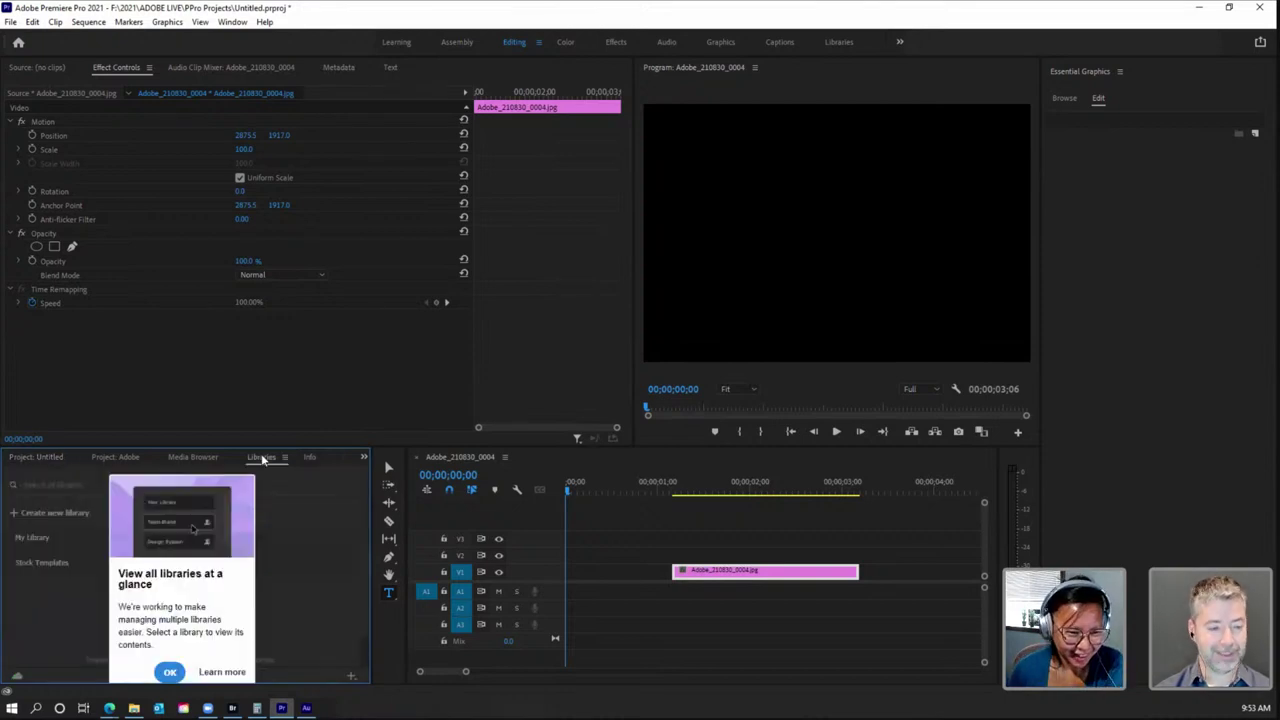
left_click(52, 457)
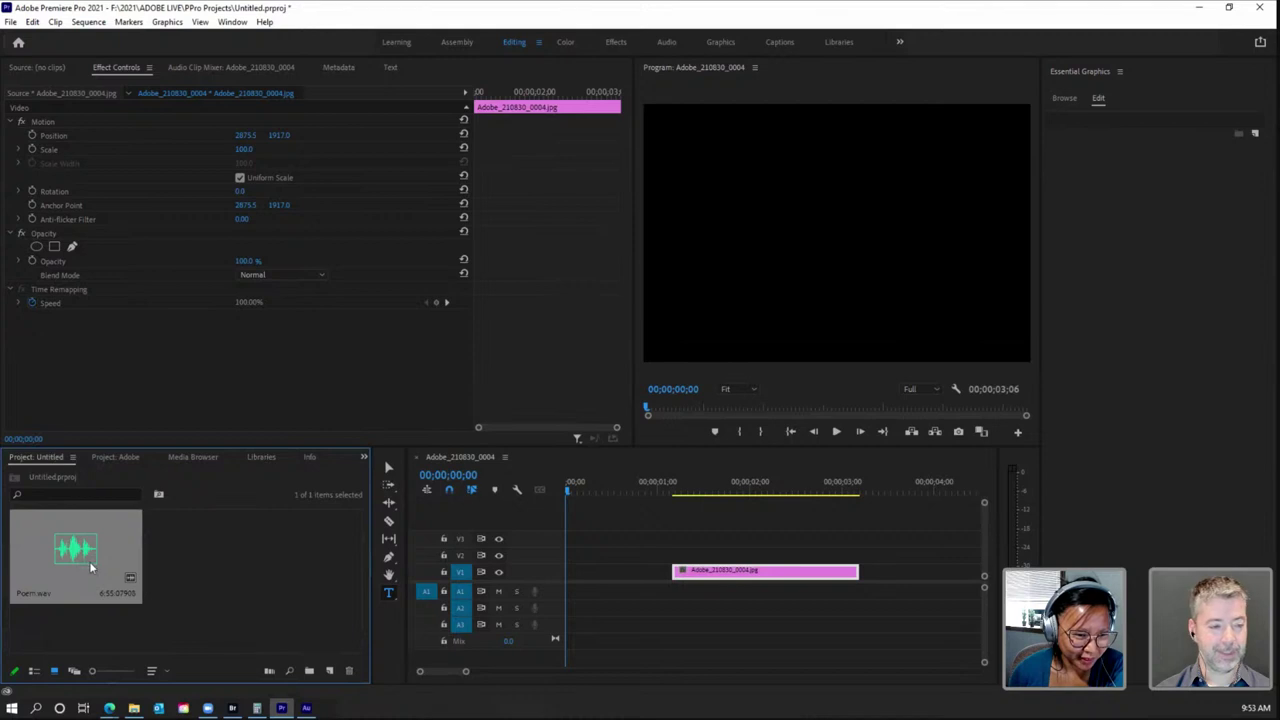
left_click_drag(300, 563, 568, 588)
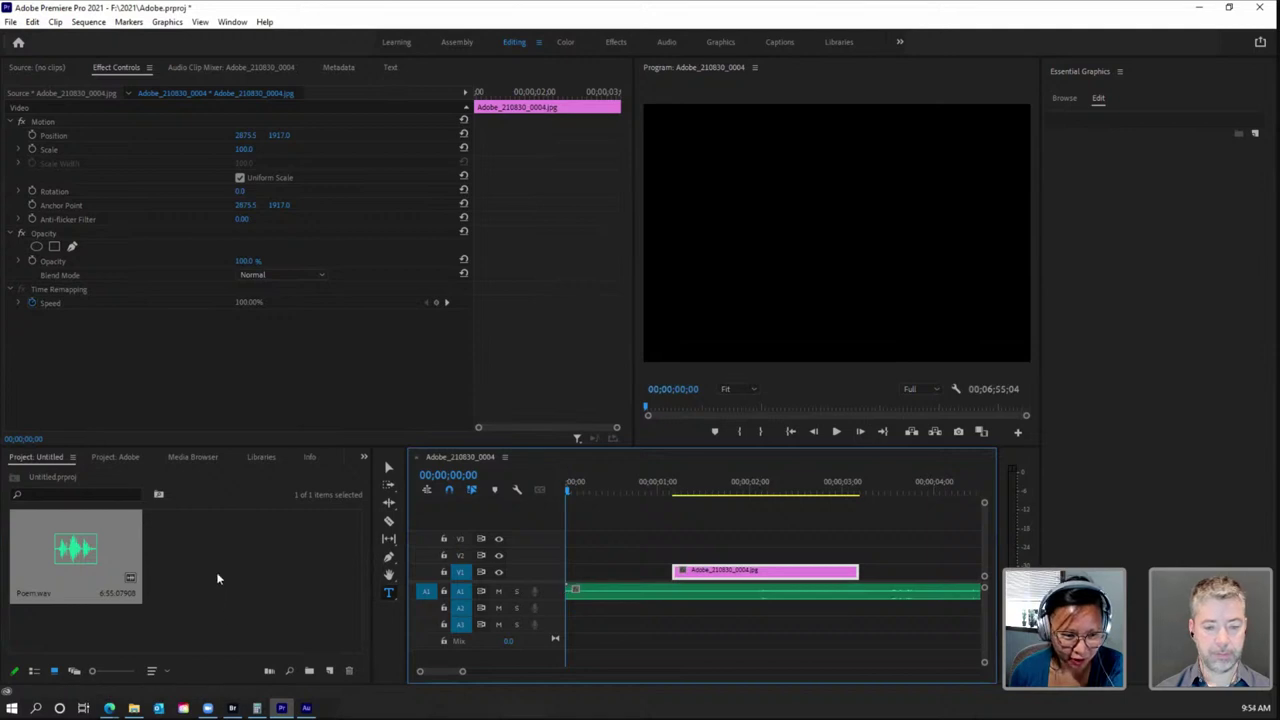
left_click(128, 457)
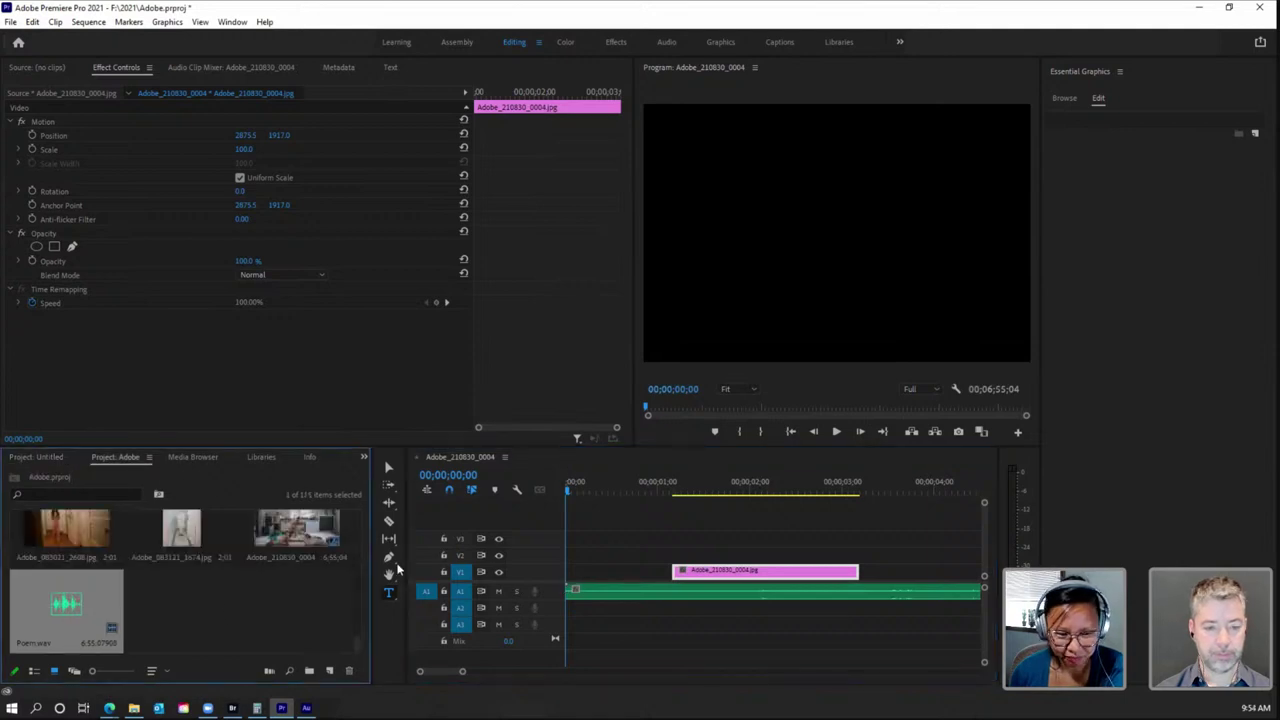
left_click(38, 457)
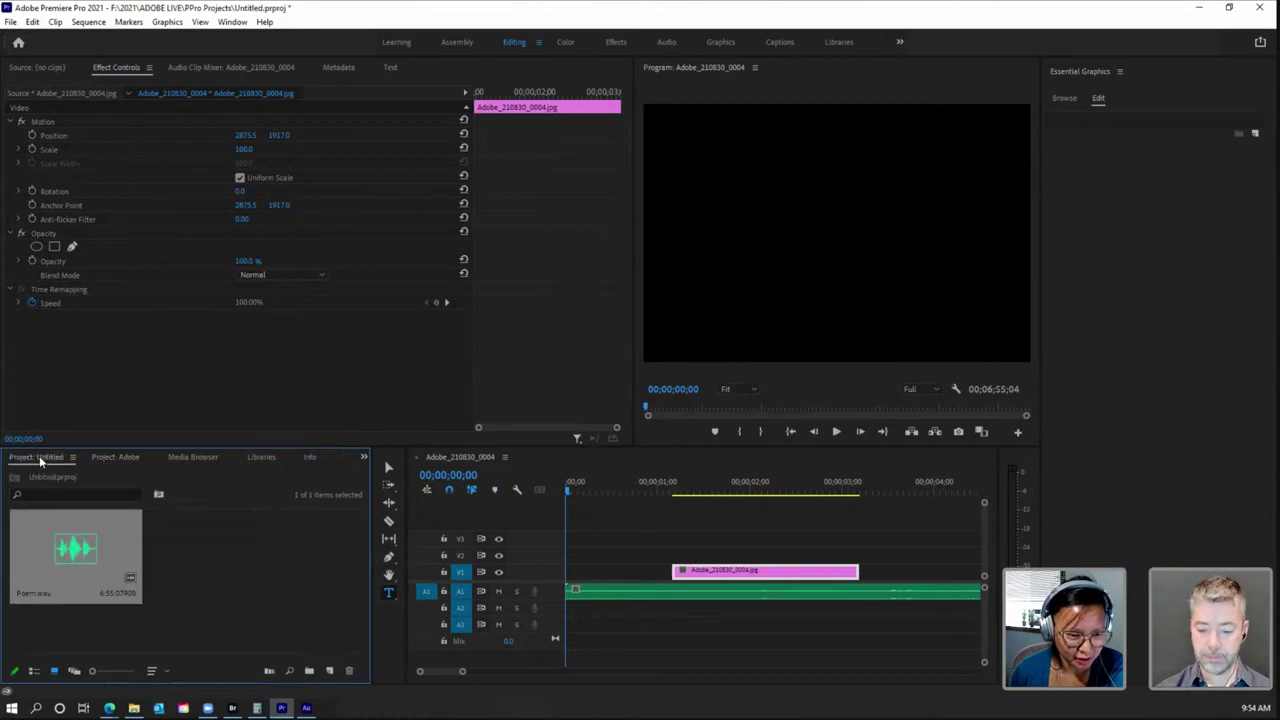
left_click(110, 458)
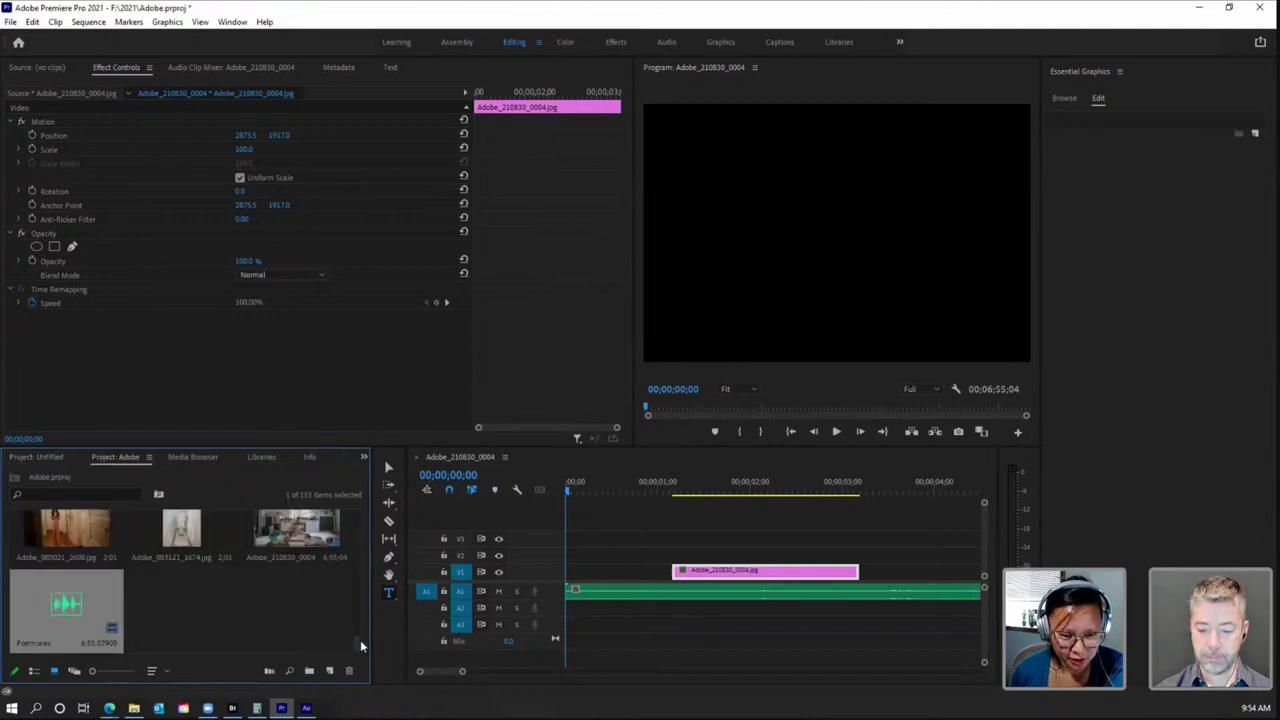
Step: Play the narration from about 30 seconds and mark where the poem actually begins
left_click_drag(357, 641, 367, 525)
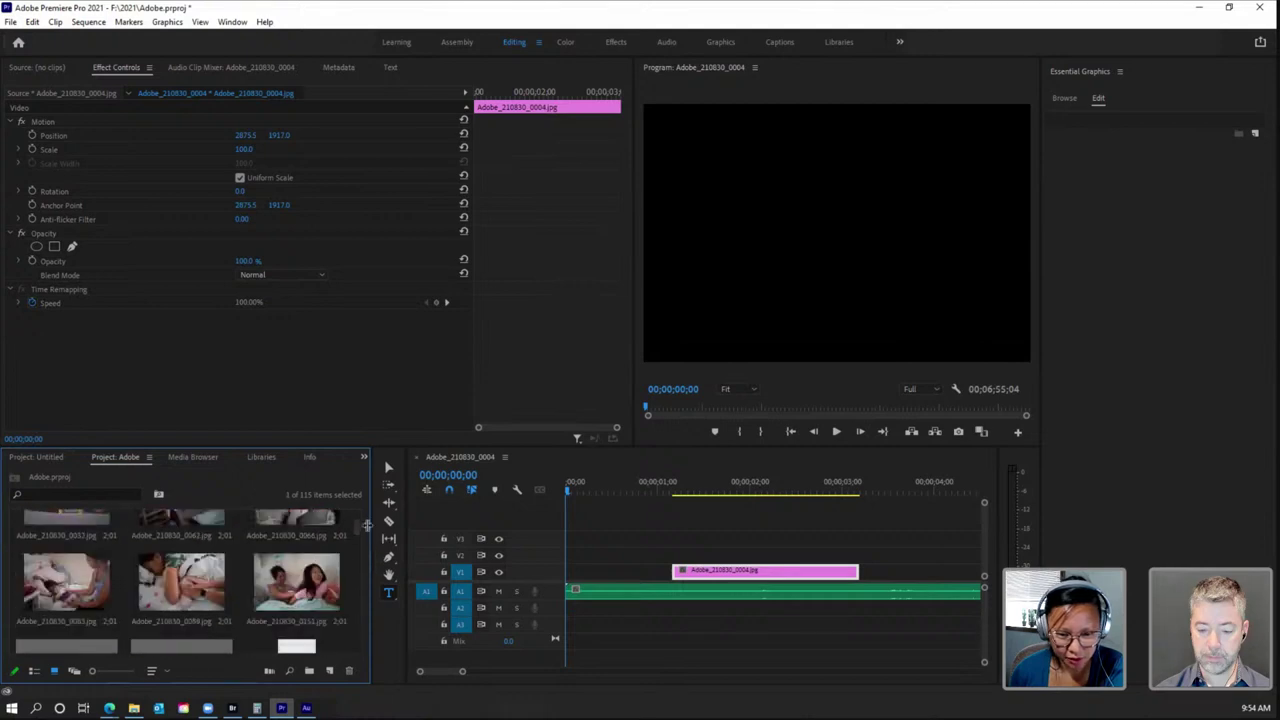
left_click_drag(463, 673, 639, 666)
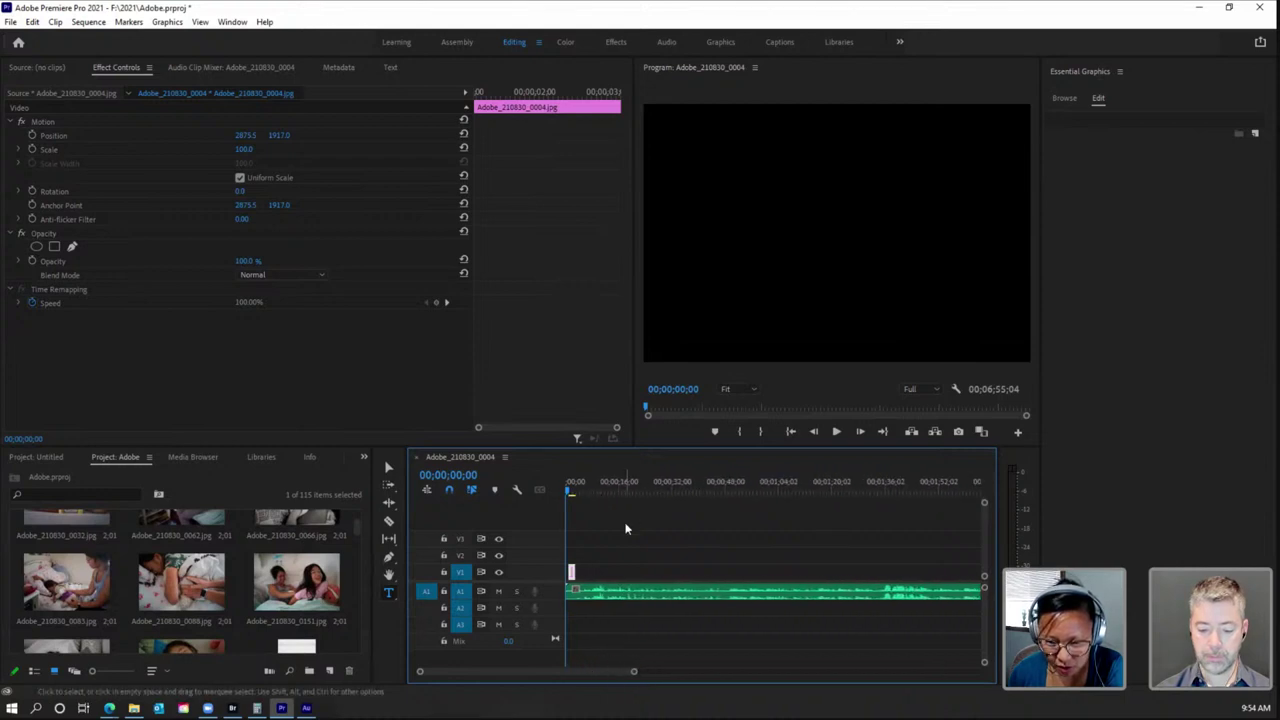
left_click_drag(570, 490, 688, 494)
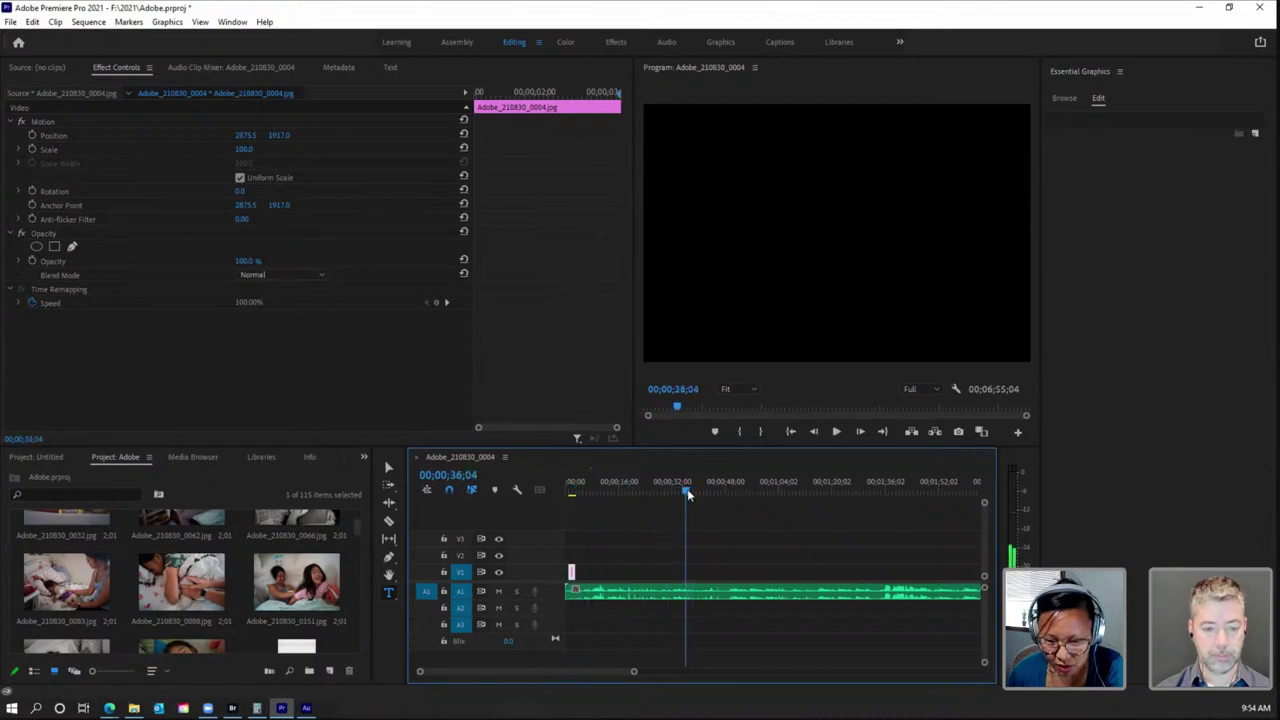
left_click_drag(633, 672, 593, 674)
left_click(834, 432)
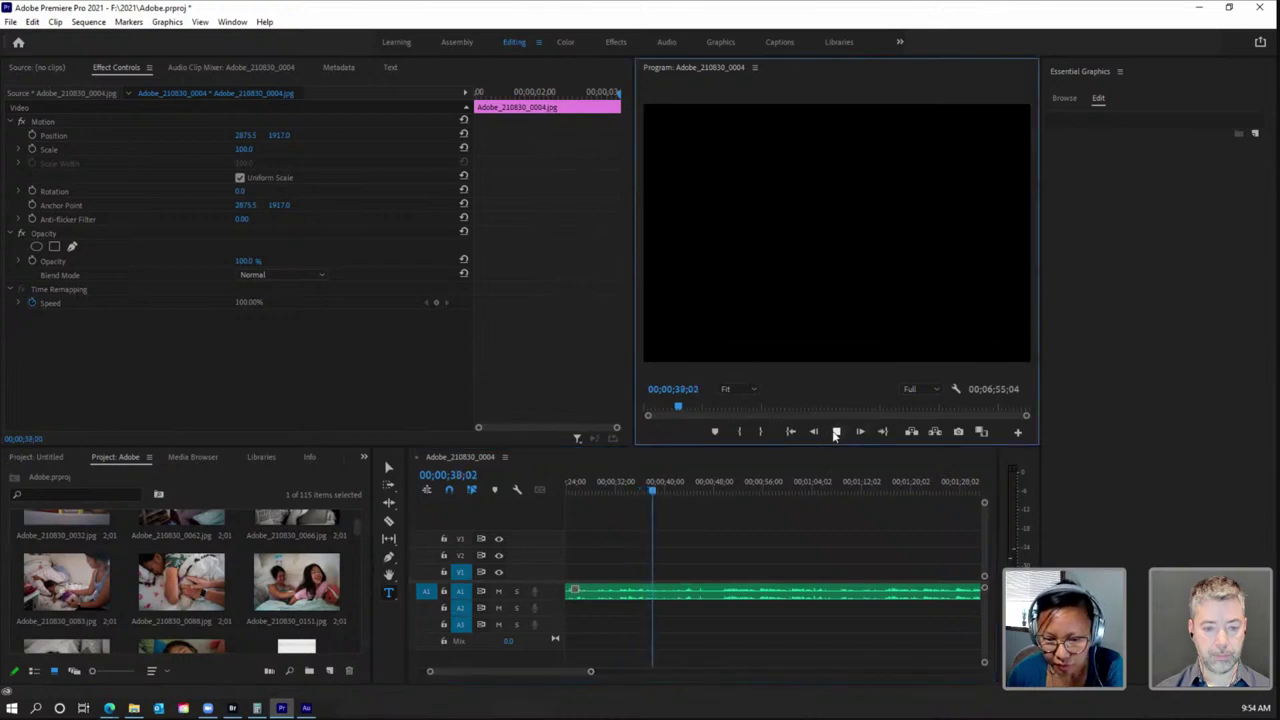
left_click(715, 432)
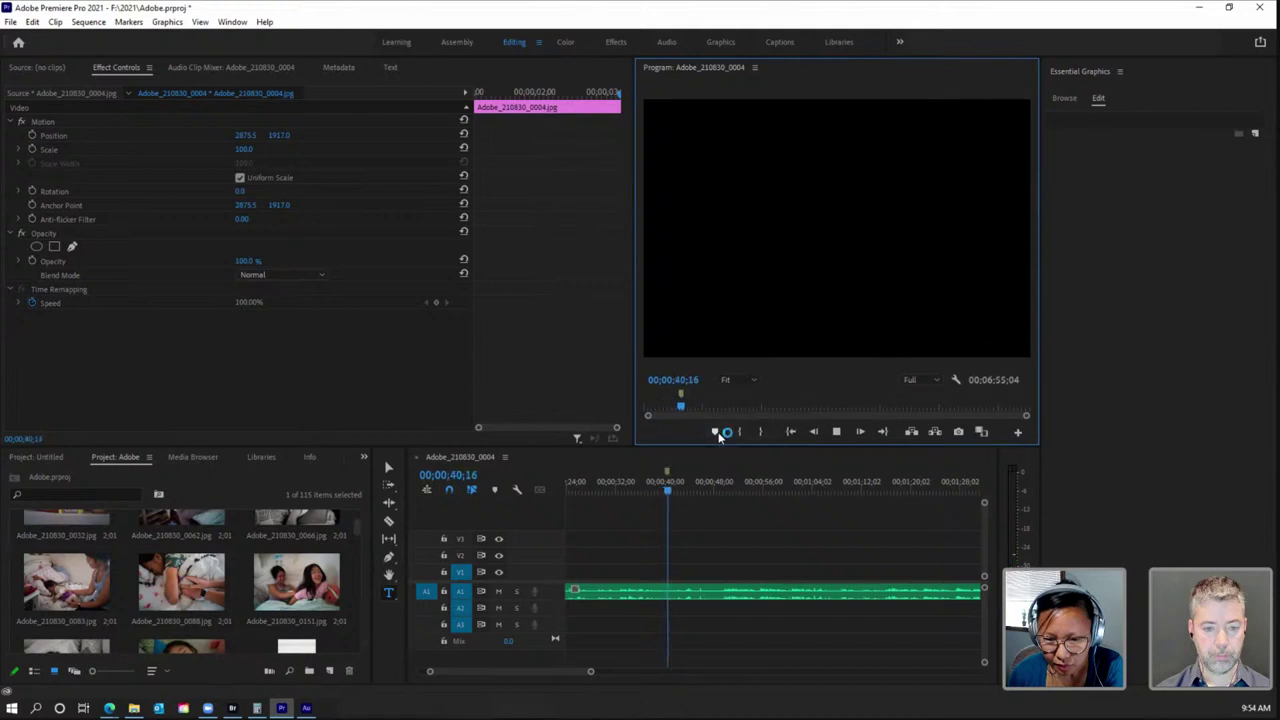
left_click(836, 432)
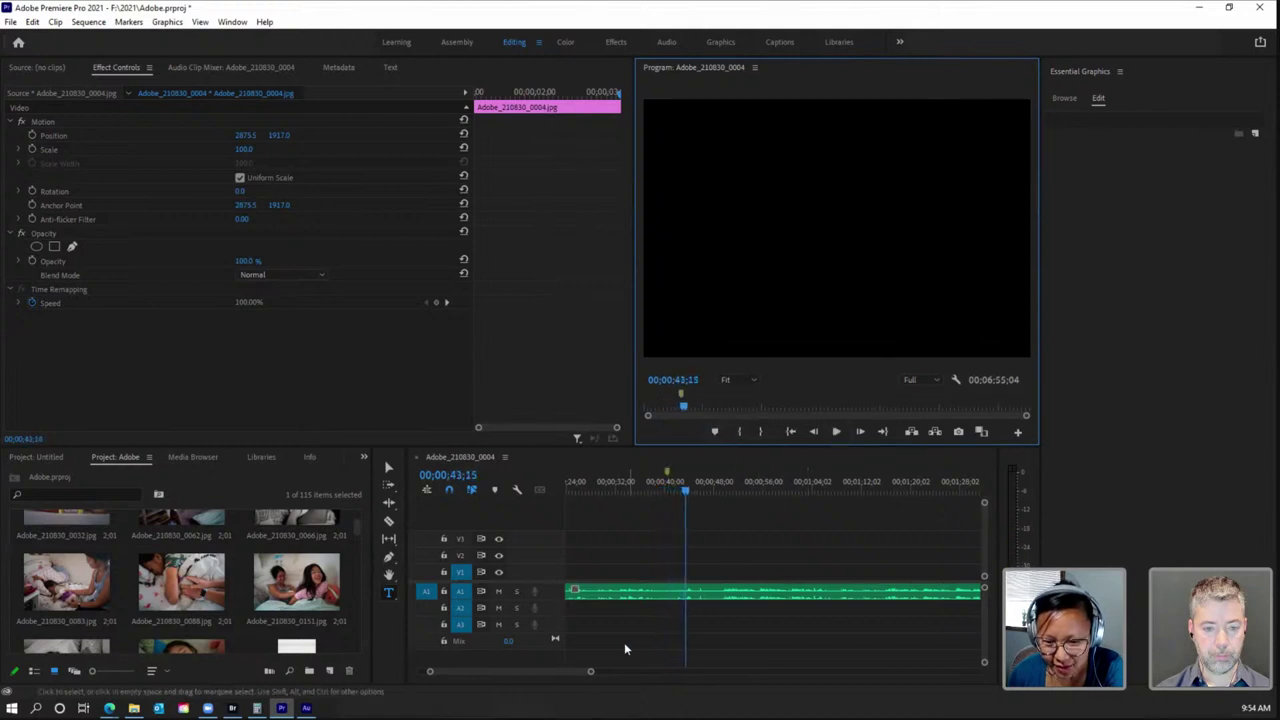
Step: Split Poem.wav near 00;00;40;10 with the Razor tool and select the part before the cut
left_click_drag(591, 673, 550, 676)
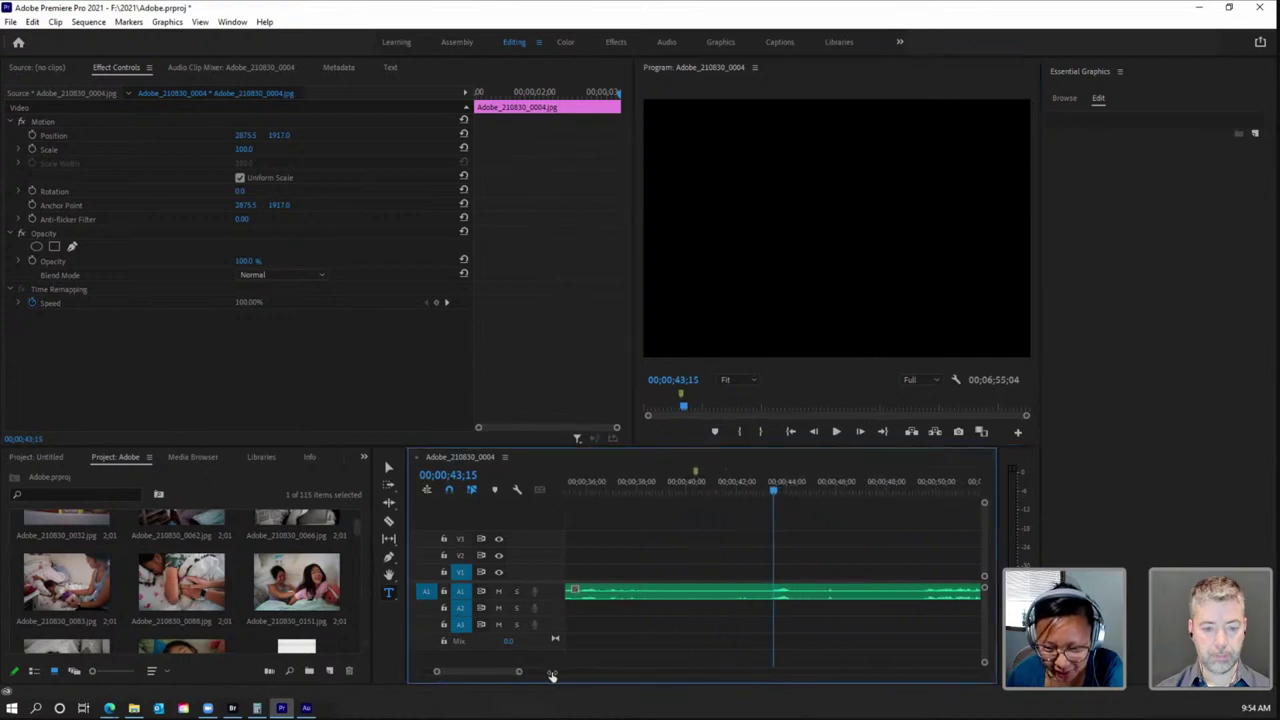
left_click(389, 520)
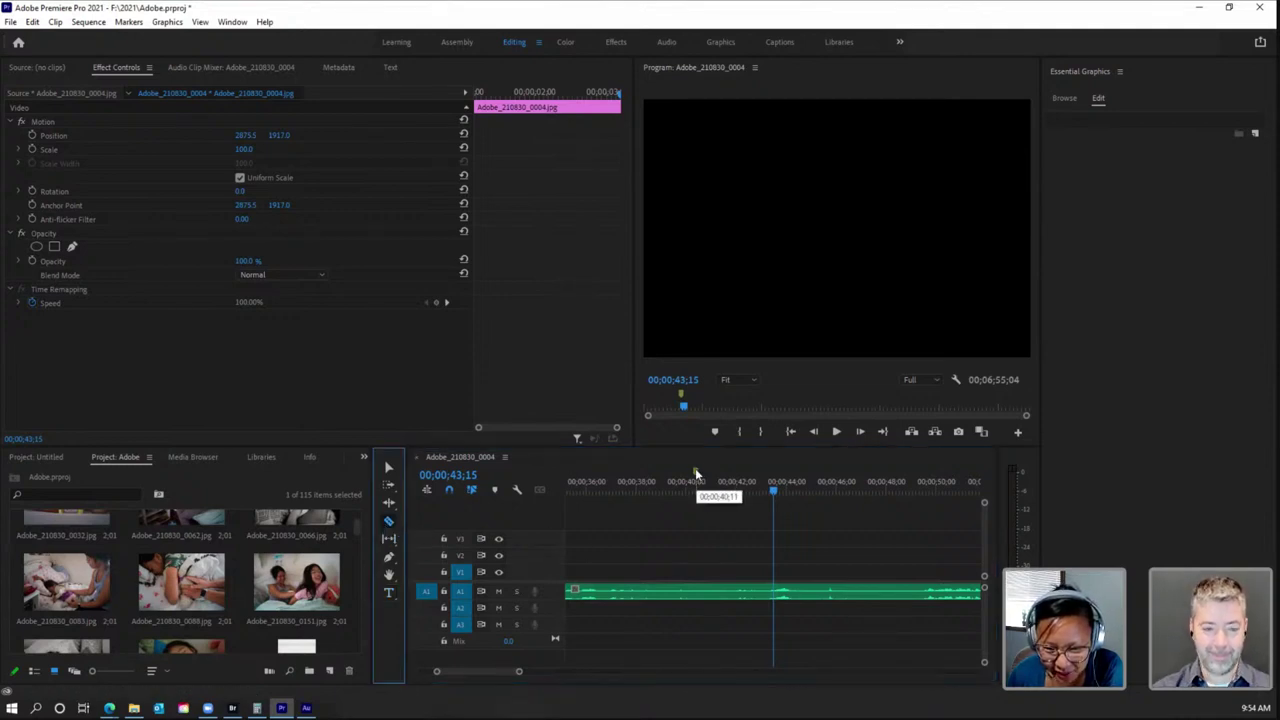
left_click(698, 590)
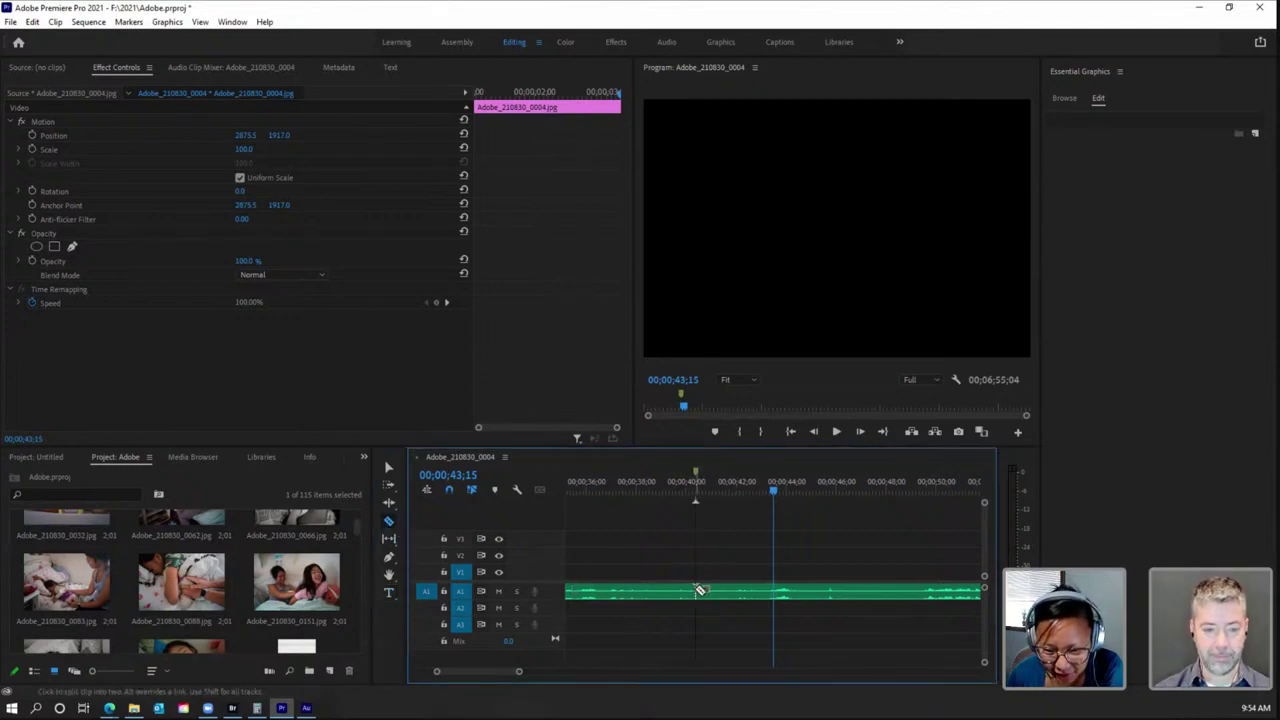
left_click(390, 468)
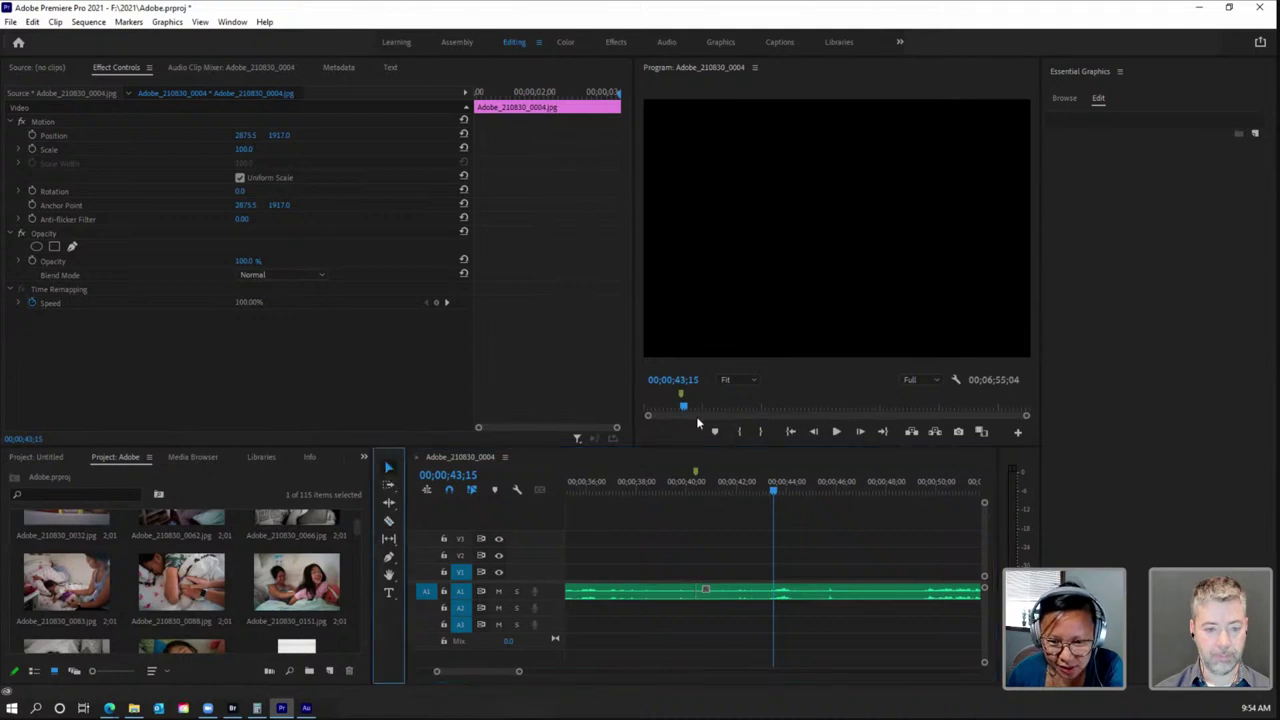
left_click(655, 590)
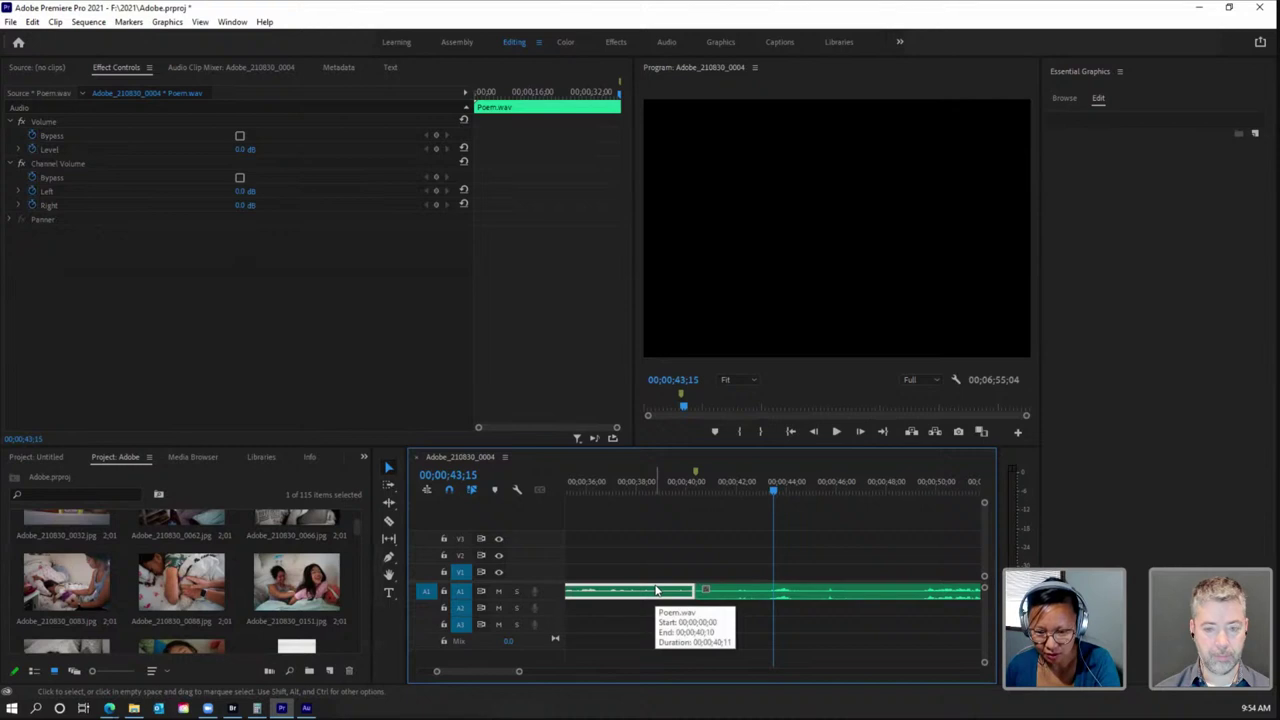
Step: Delete the opening narration part and play the remaining clip from its start
key("Delete")
left_click(729, 497)
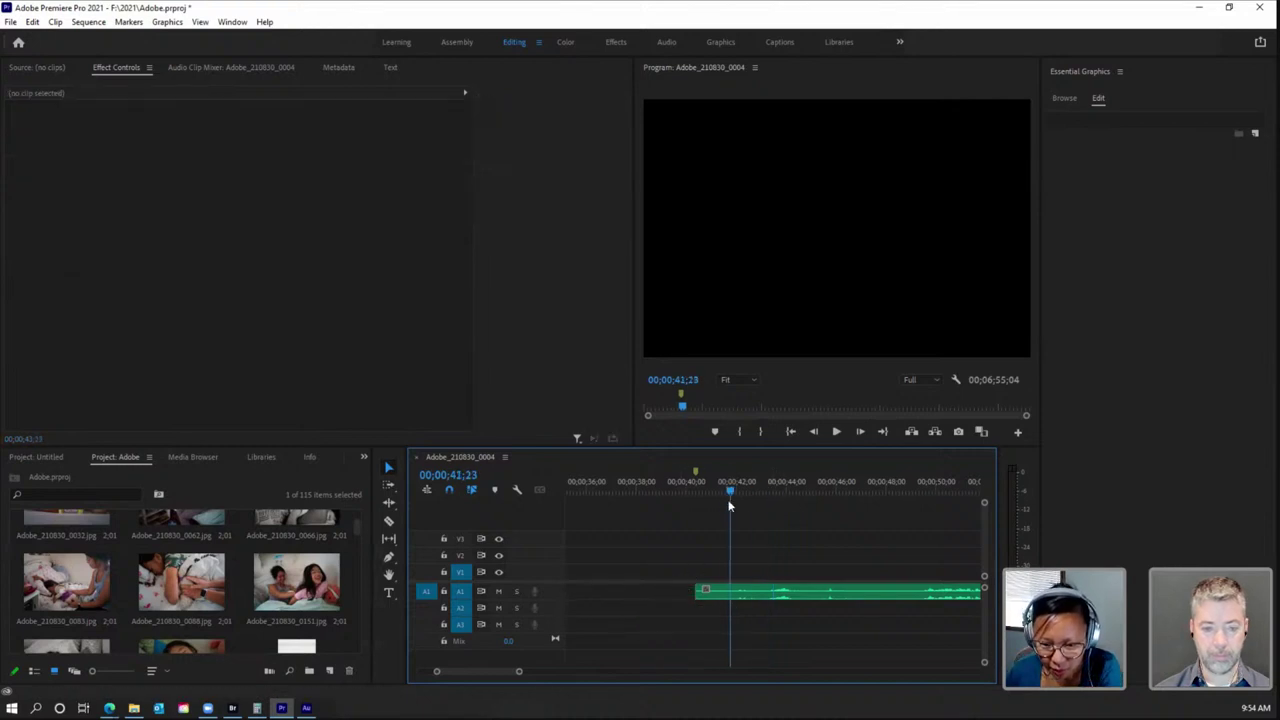
left_click_drag(729, 503, 694, 499)
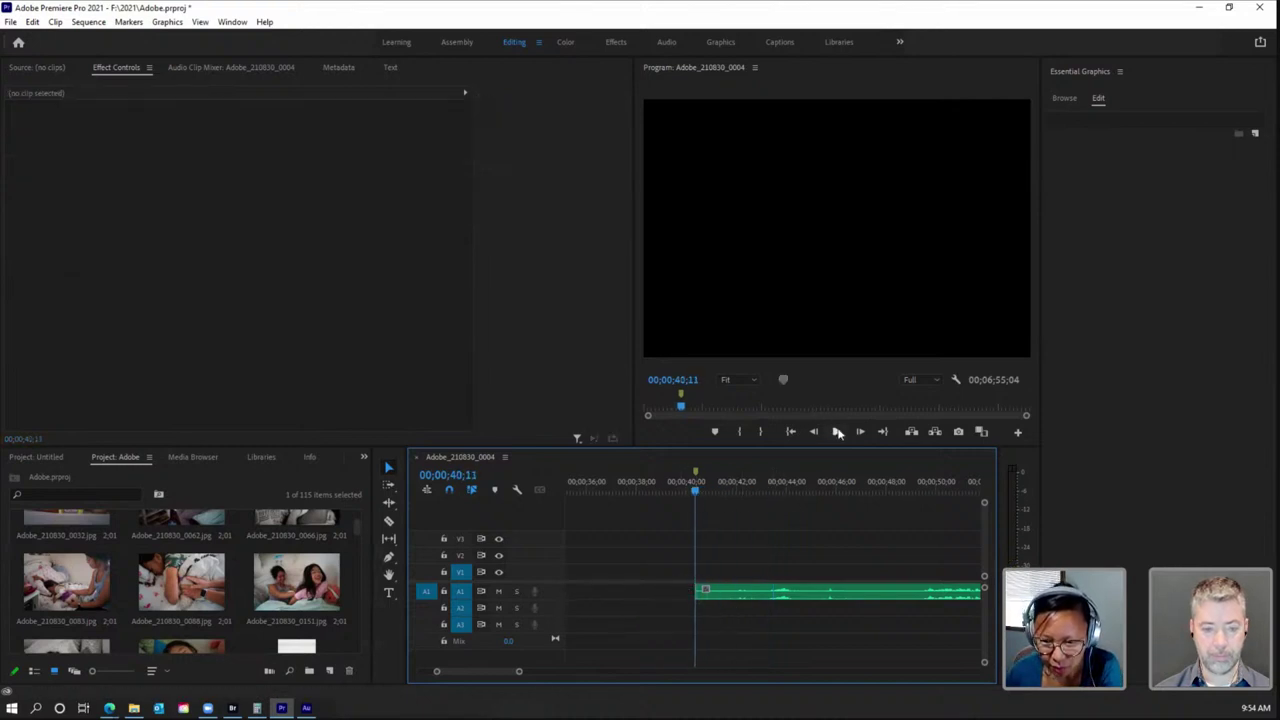
left_click(838, 432)
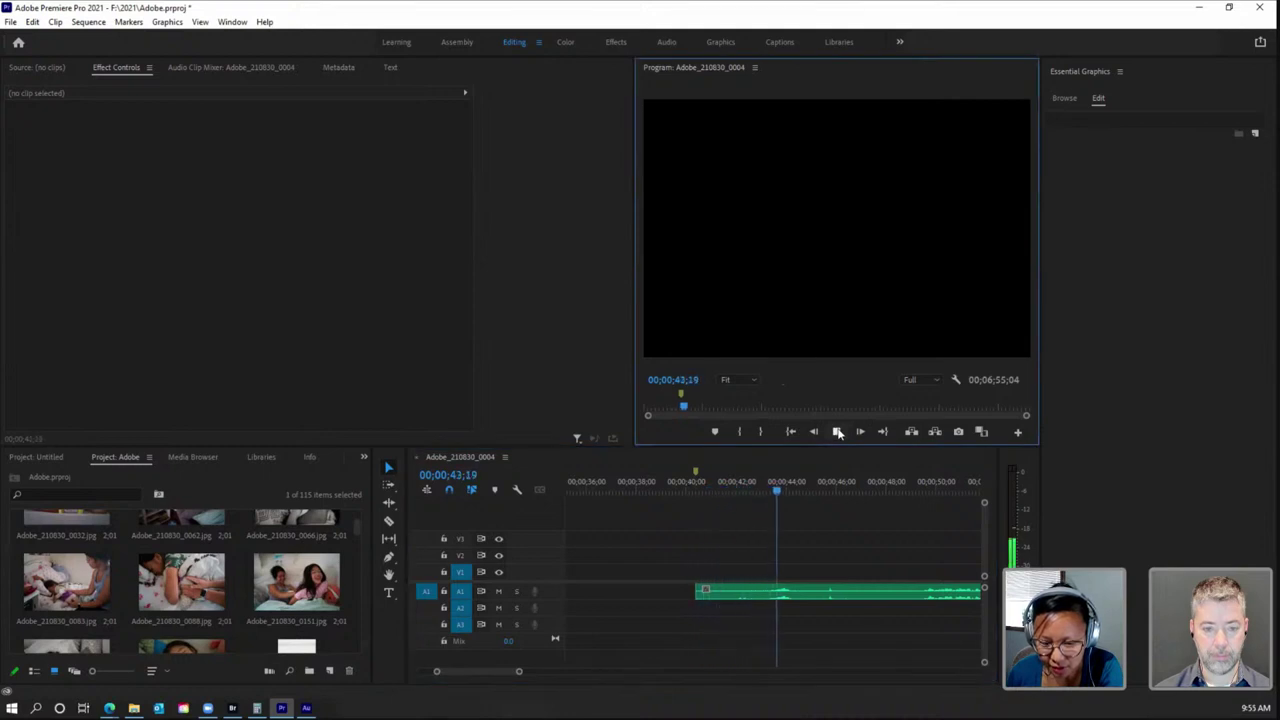
left_click(838, 432)
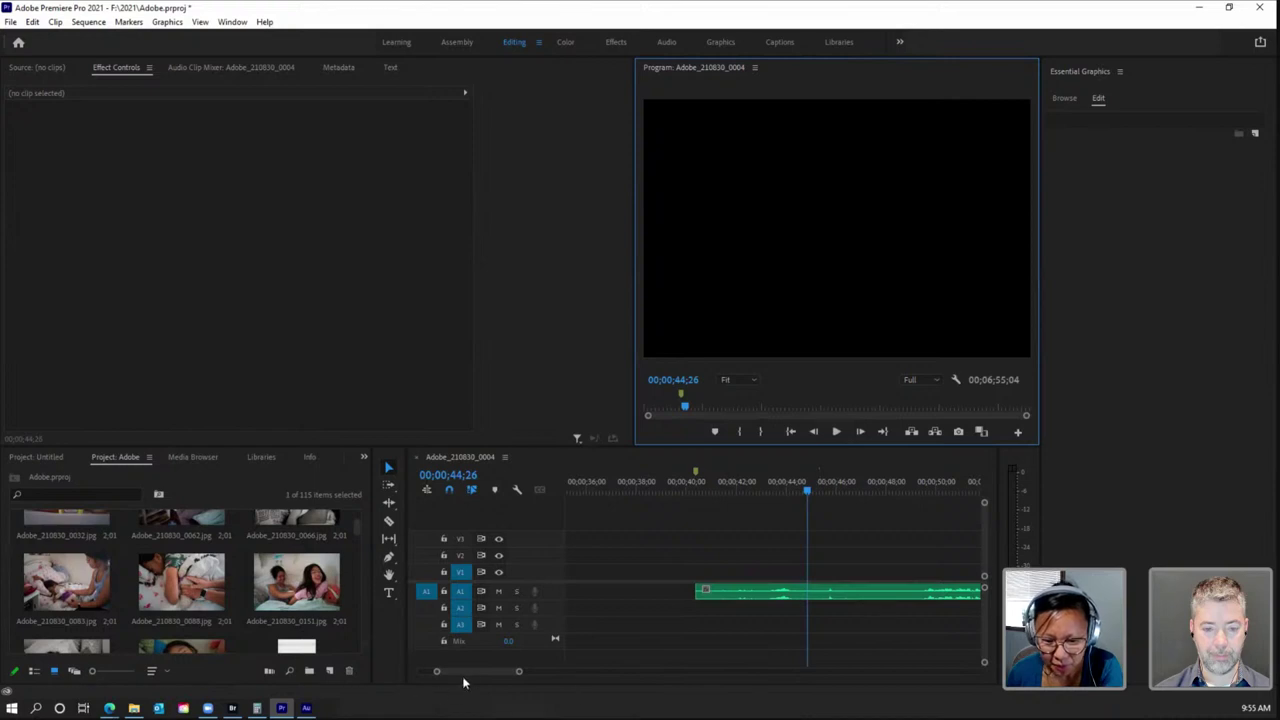
Step: Play the narration from about 1:47 and 2:34 to find where the poem ends
left_click_drag(480, 668, 511, 674)
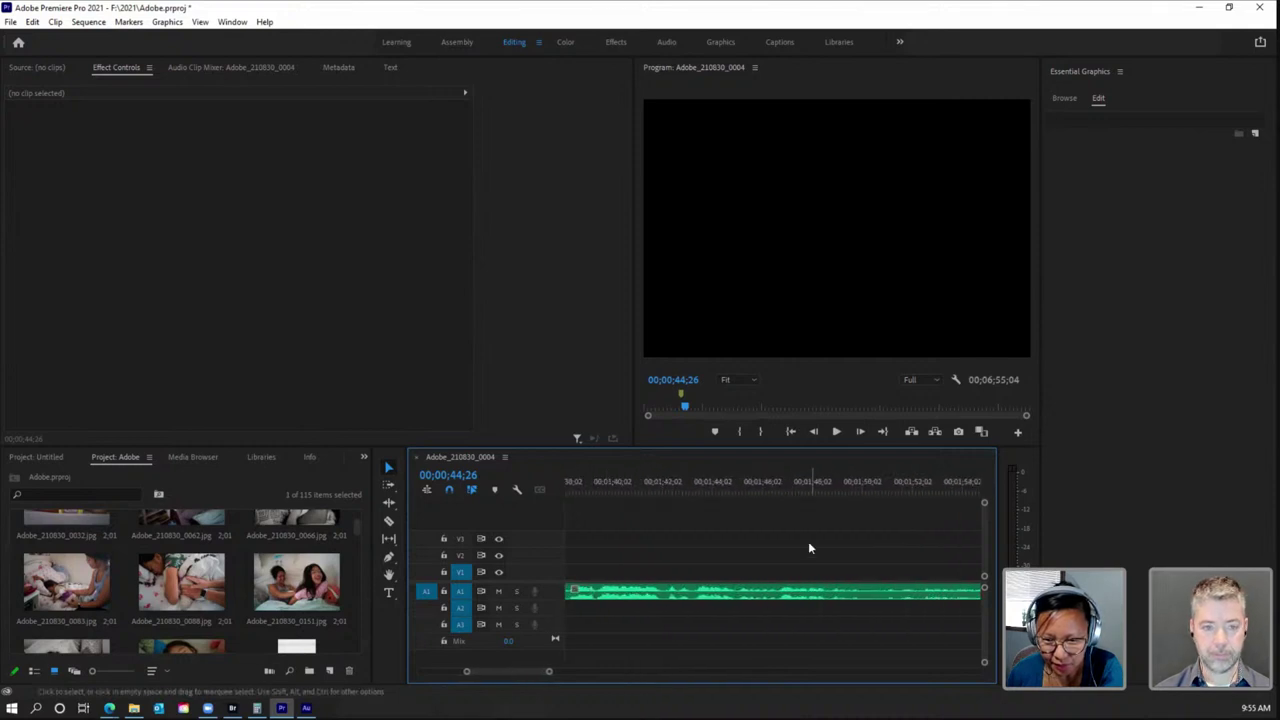
left_click(799, 489)
left_click(836, 431)
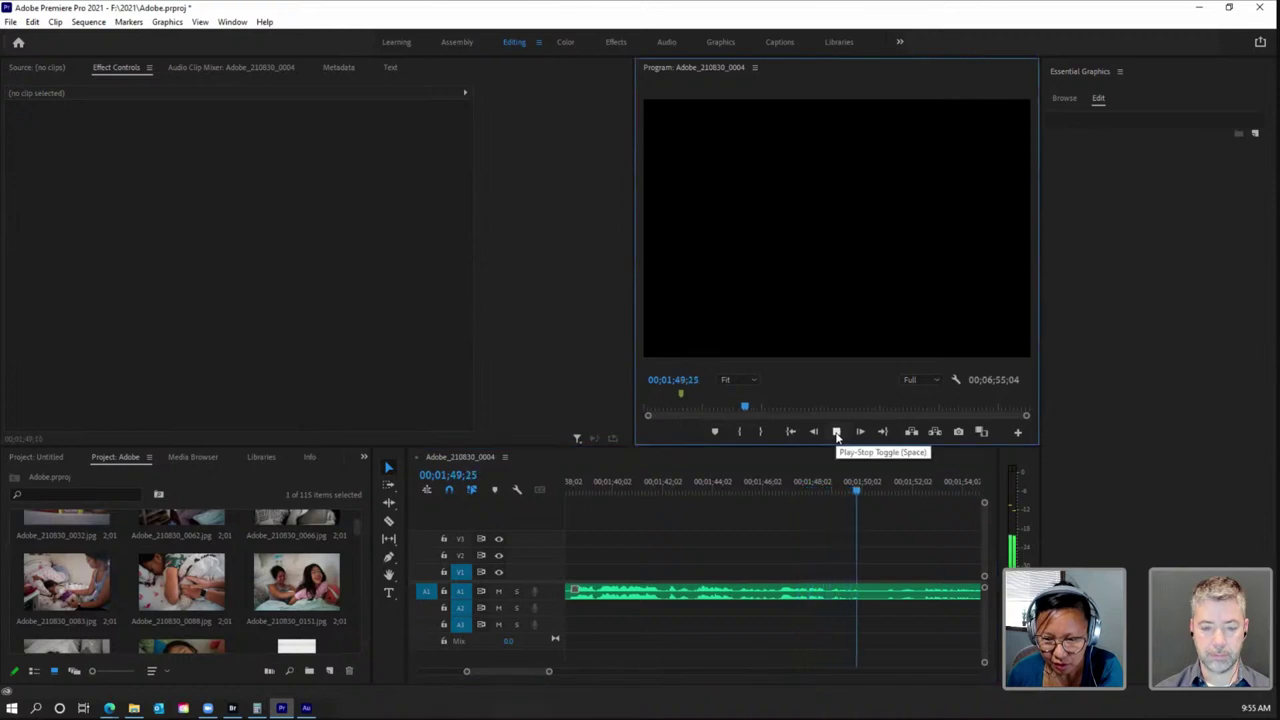
left_click(836, 431)
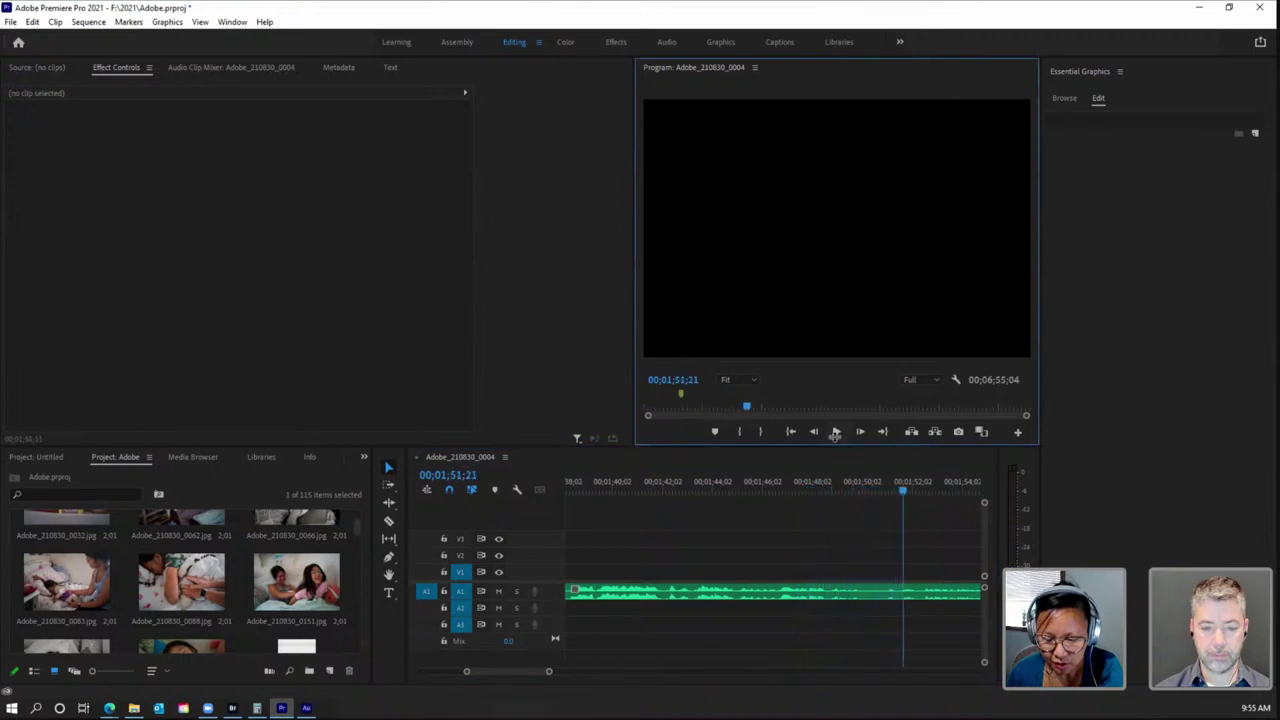
left_click_drag(514, 678, 534, 675)
left_click(909, 492)
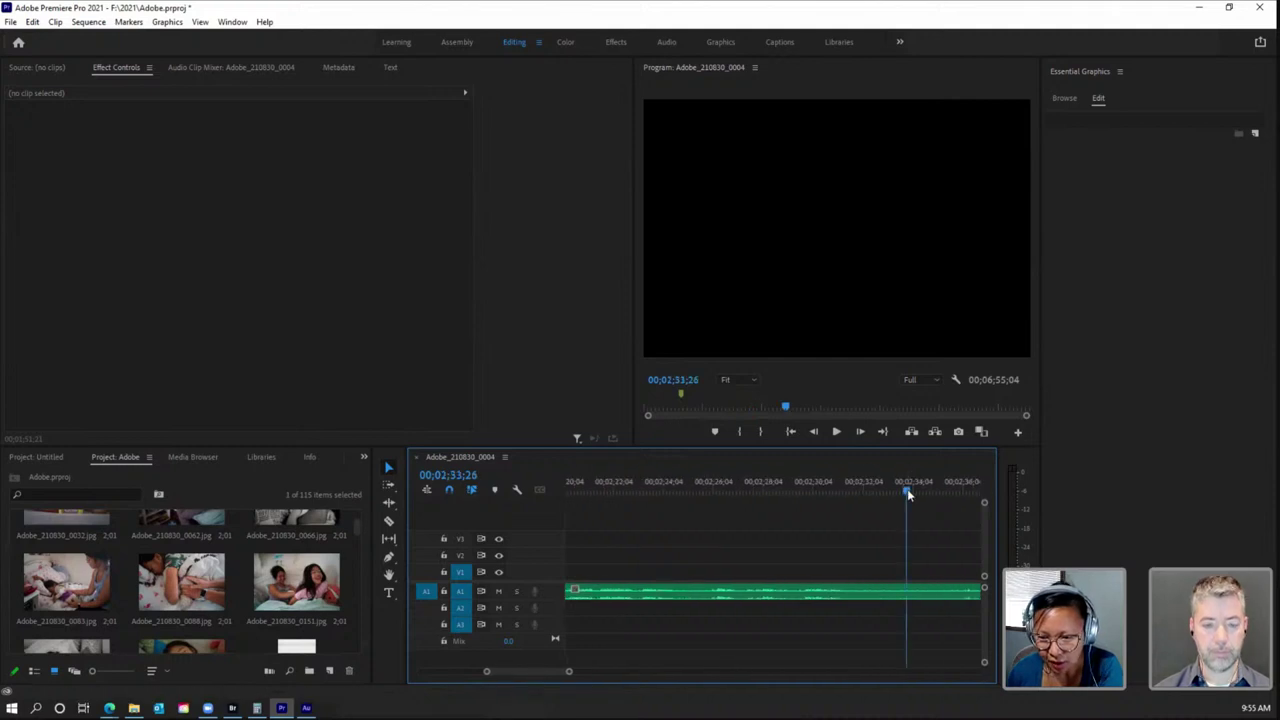
left_click(836, 431)
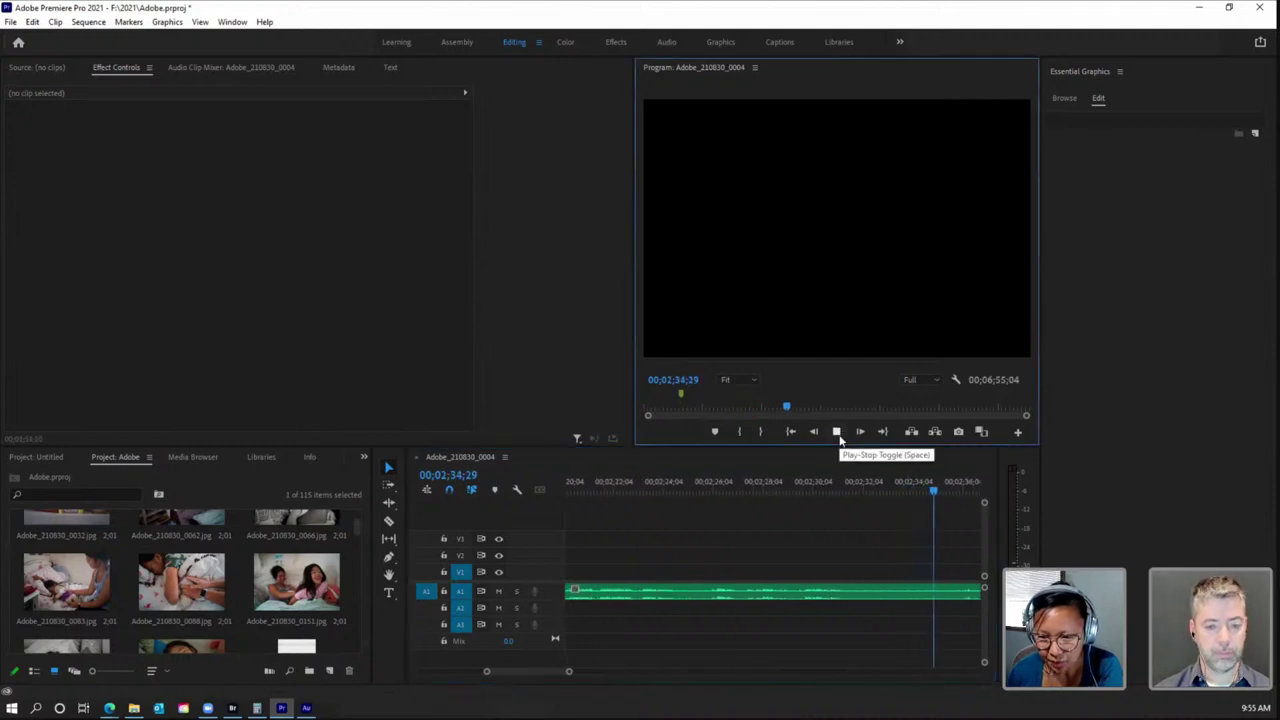
left_click(837, 432)
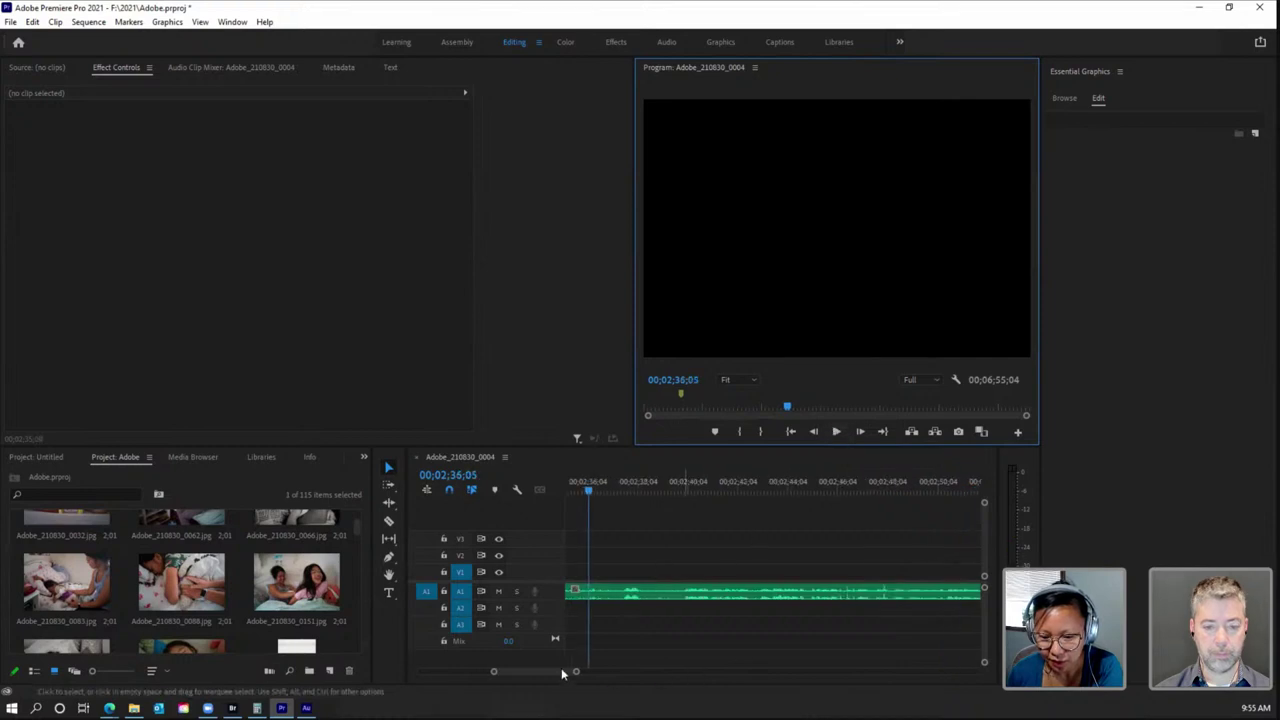
Step: Add a marker at the poem's end near 2:33 and split the narration at 00;02;32;08
left_click_drag(562, 674, 551, 677)
left_click(671, 492)
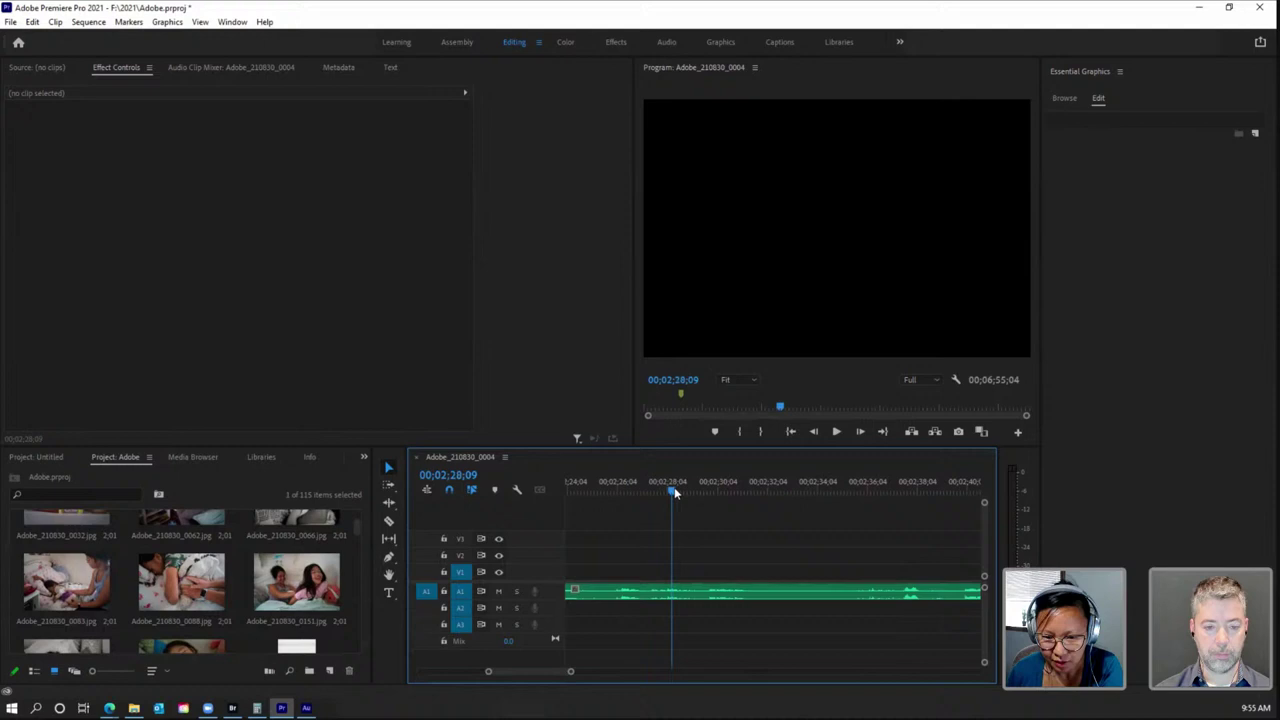
left_click(836, 431)
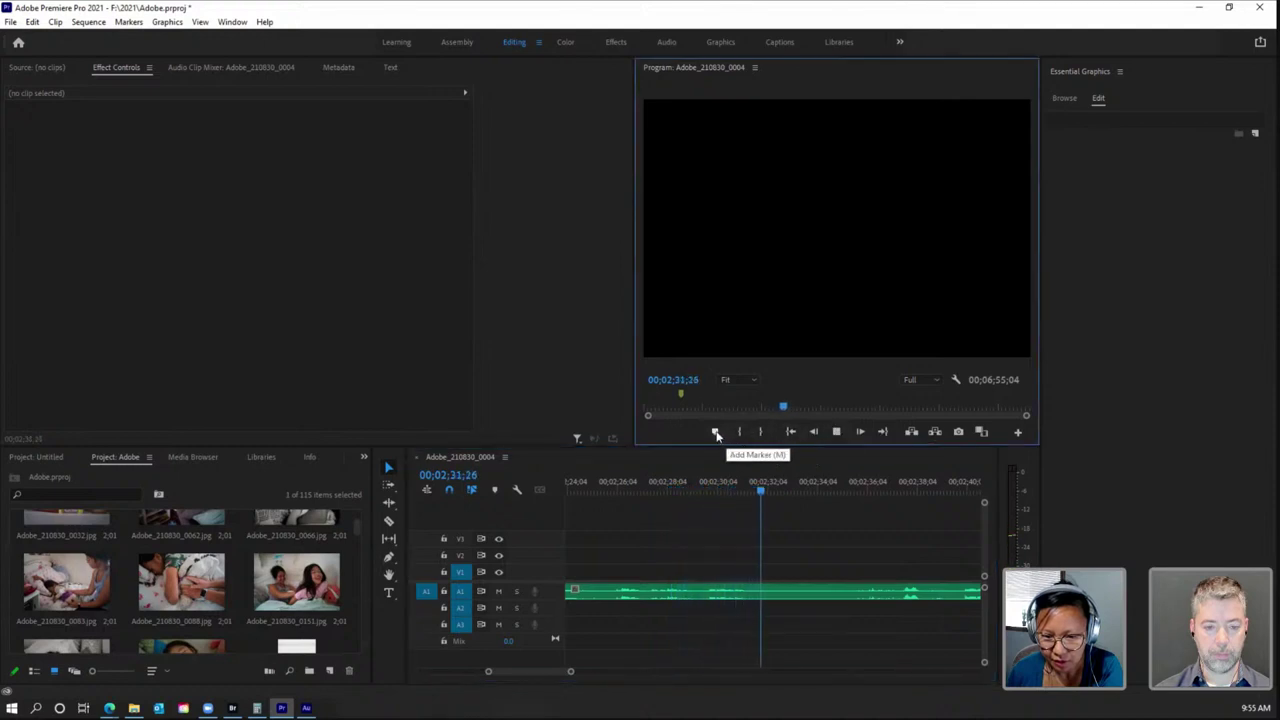
left_click(716, 431)
left_click(836, 431)
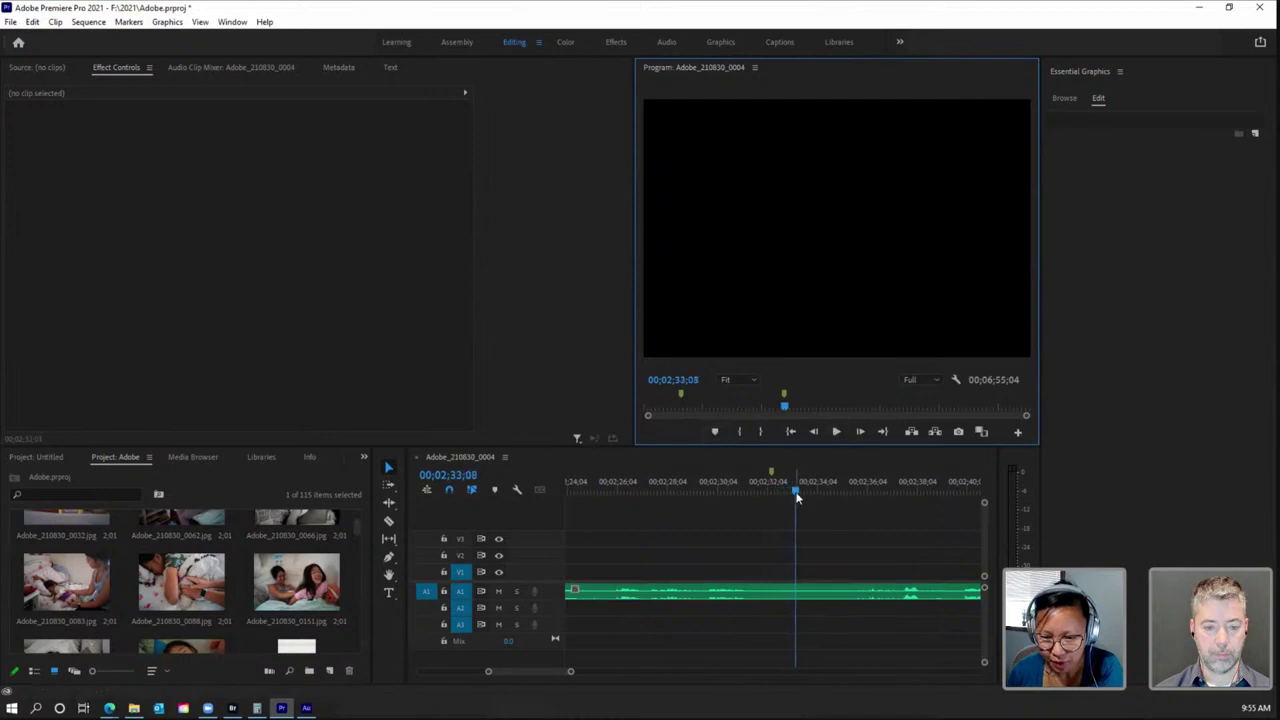
left_click_drag(797, 497, 772, 497)
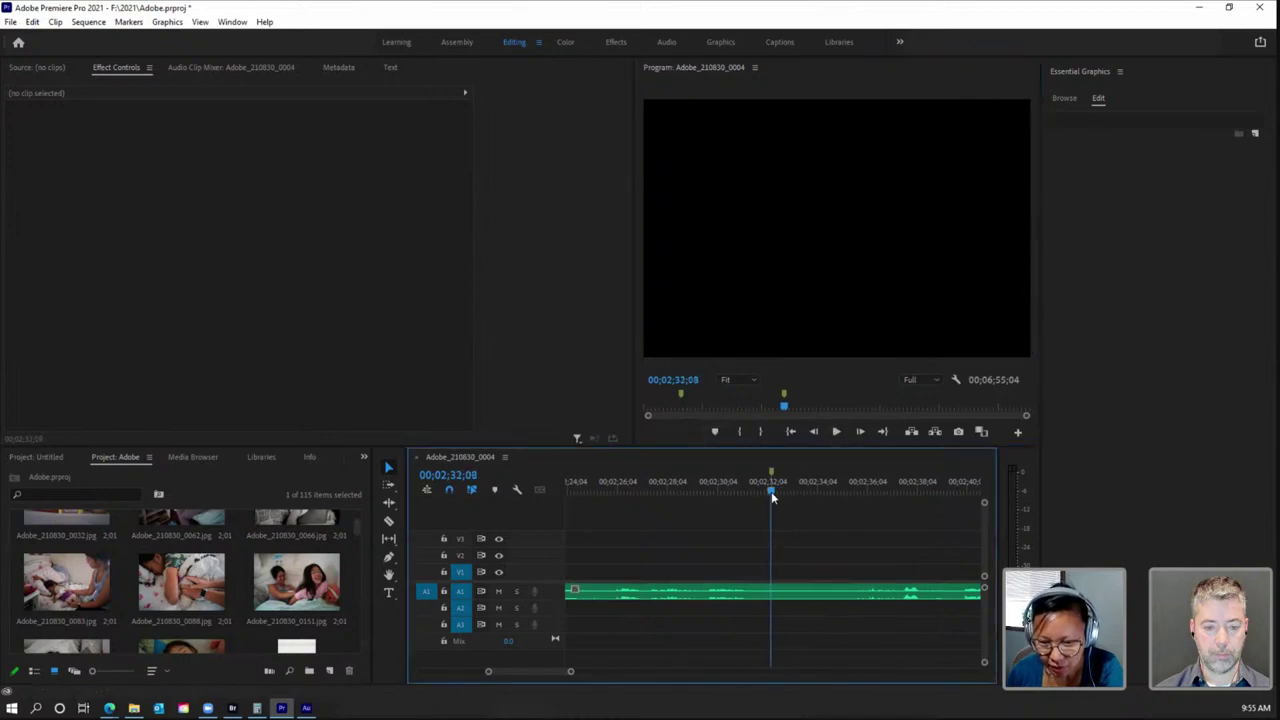
left_click(390, 522)
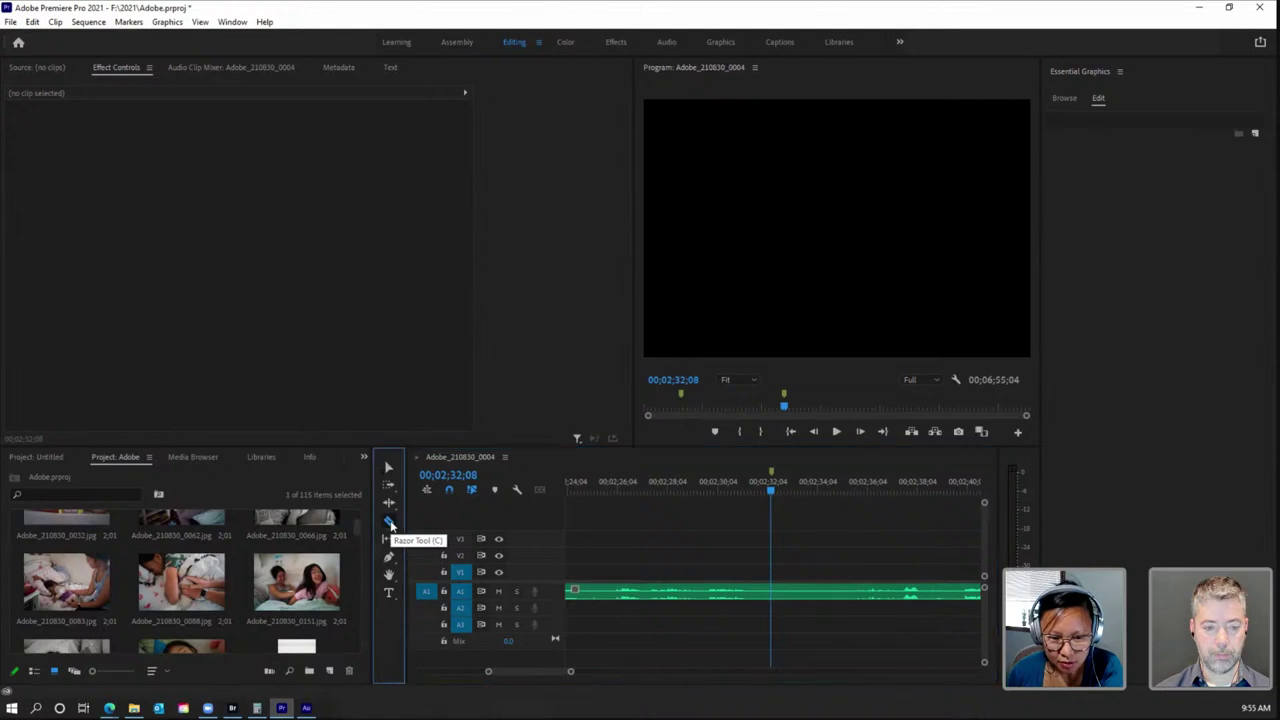
left_click(777, 591)
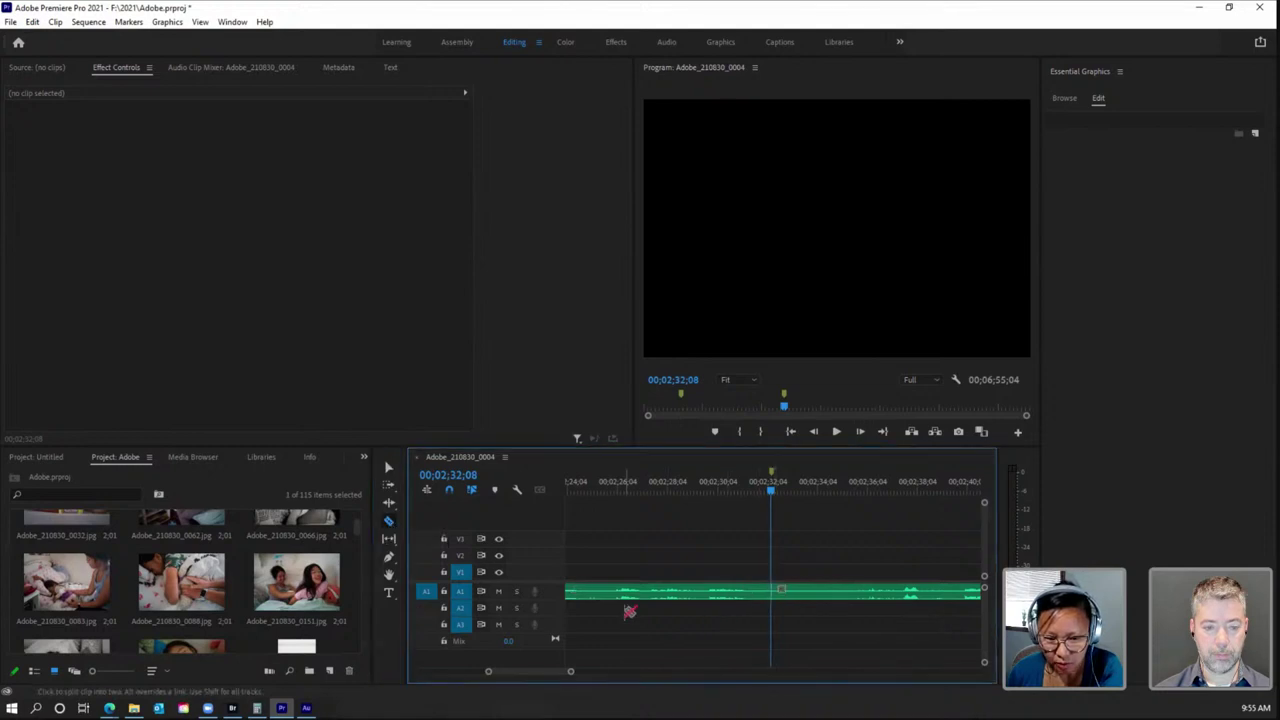
Step: Delete the tail after the 2:32;08 cut and slide the Poem.wav clip to 00;00;00;00
key("v")
left_click(910, 596)
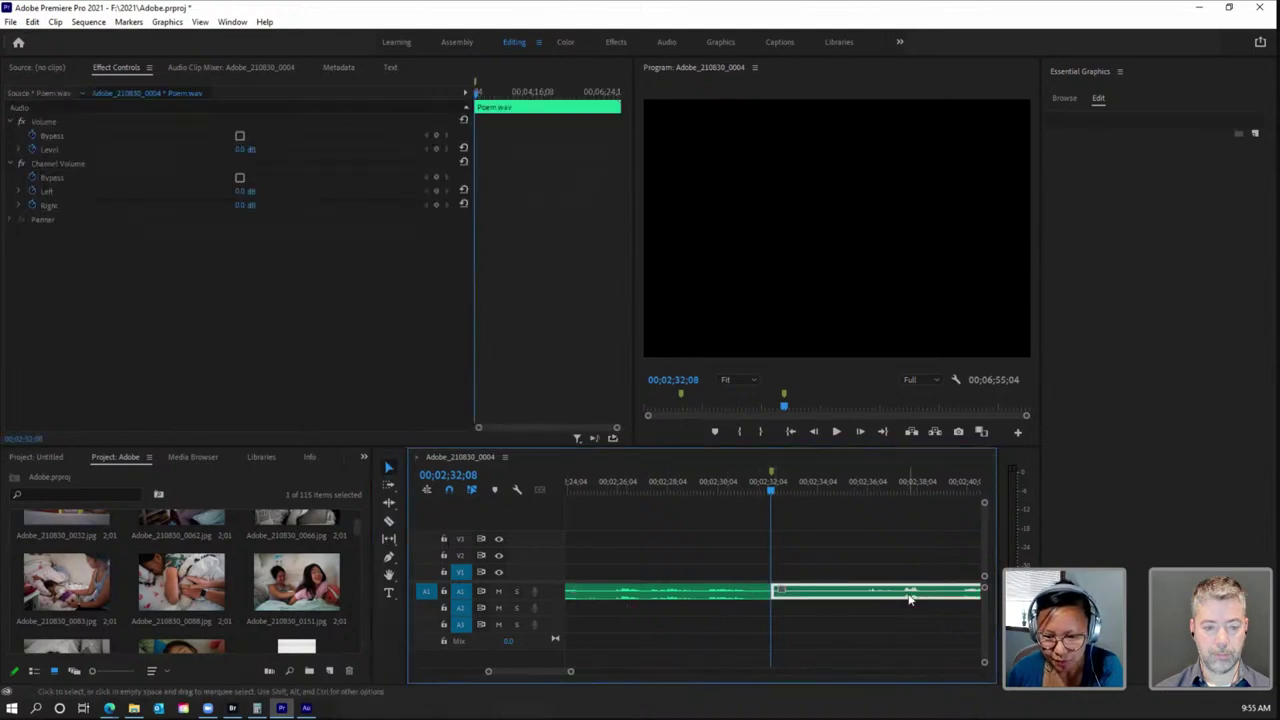
key("Delete")
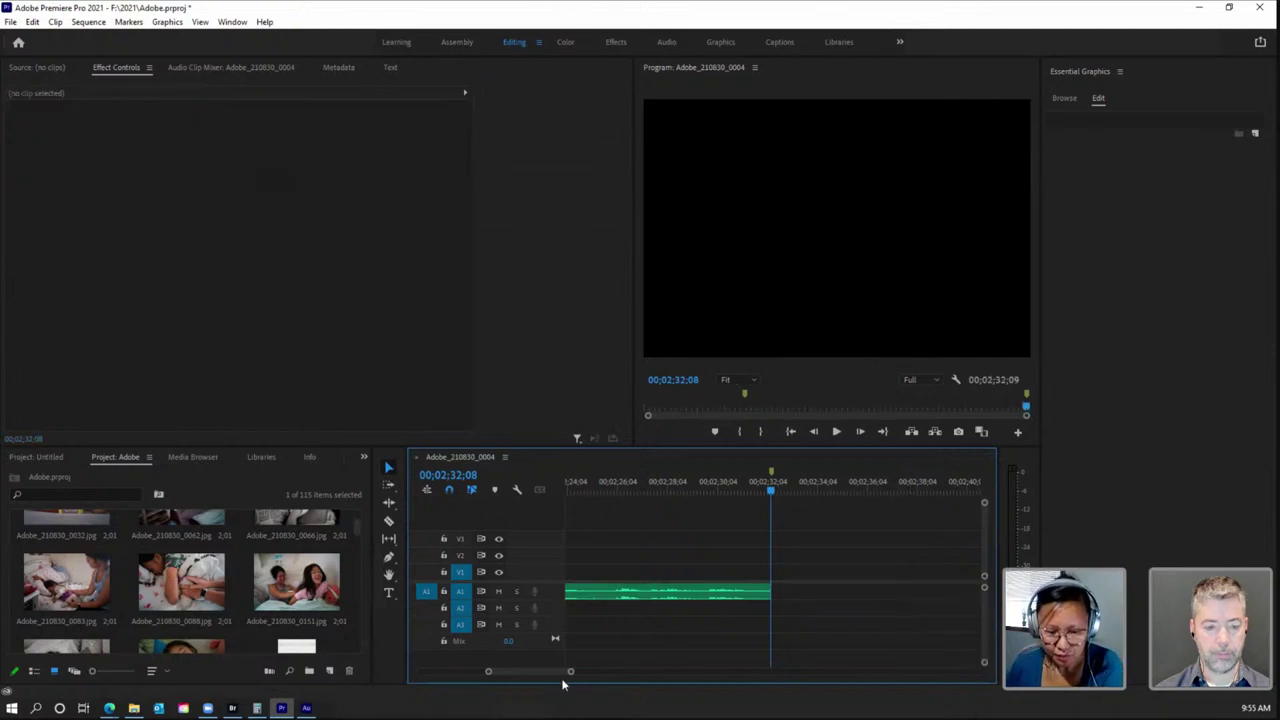
left_click_drag(571, 674, 638, 678)
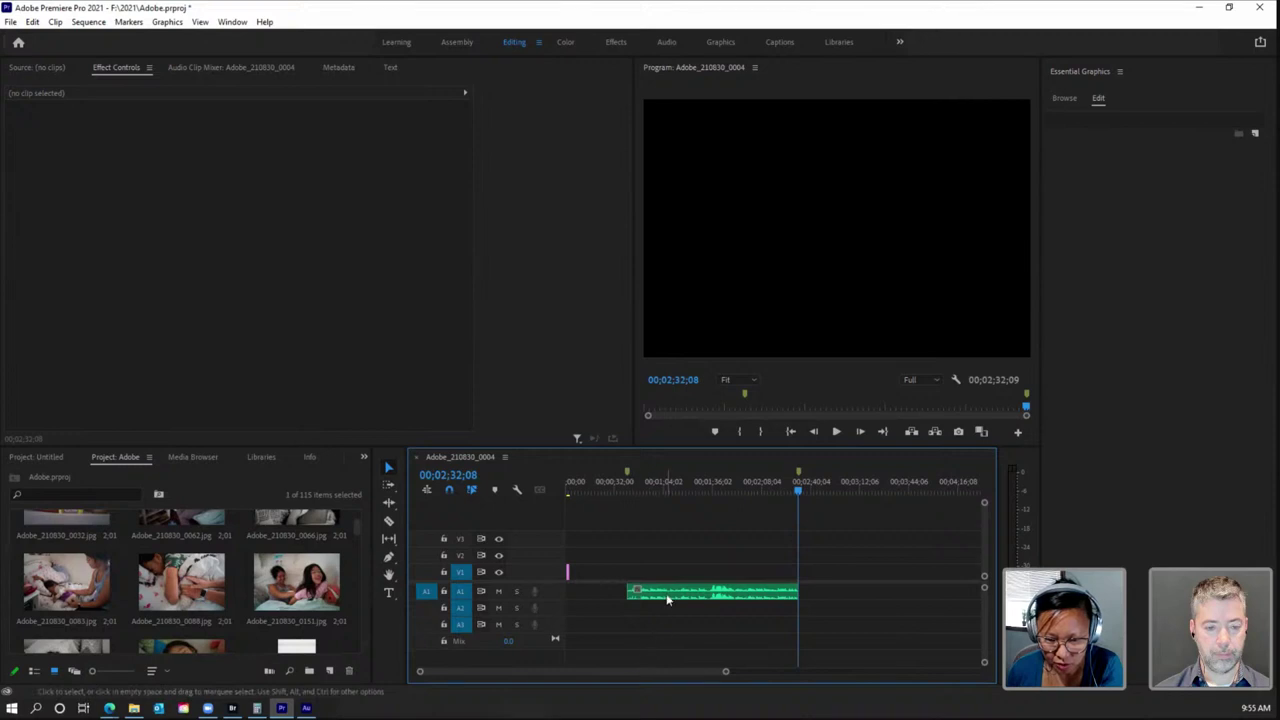
left_click_drag(674, 594, 620, 601)
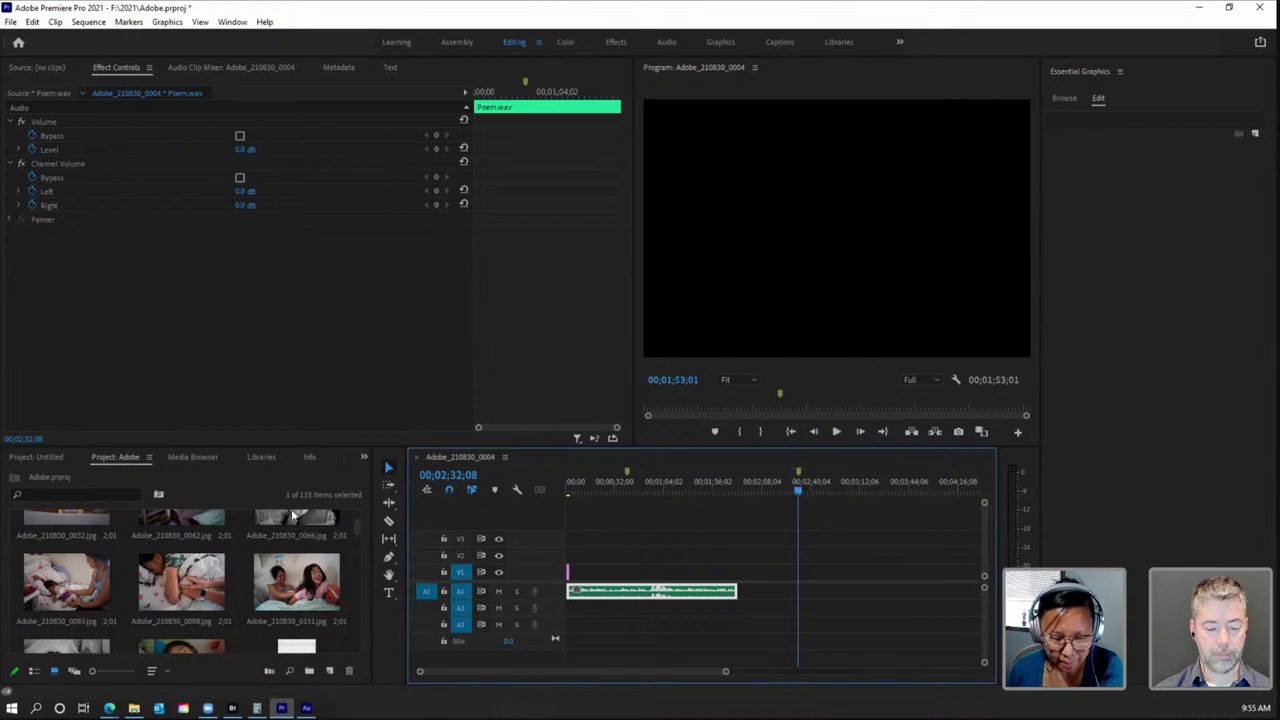
Step: Drop six selected project photos onto V1 at the sequence start, then select those clips
left_click(358, 534)
left_click_drag(358, 534, 356, 522)
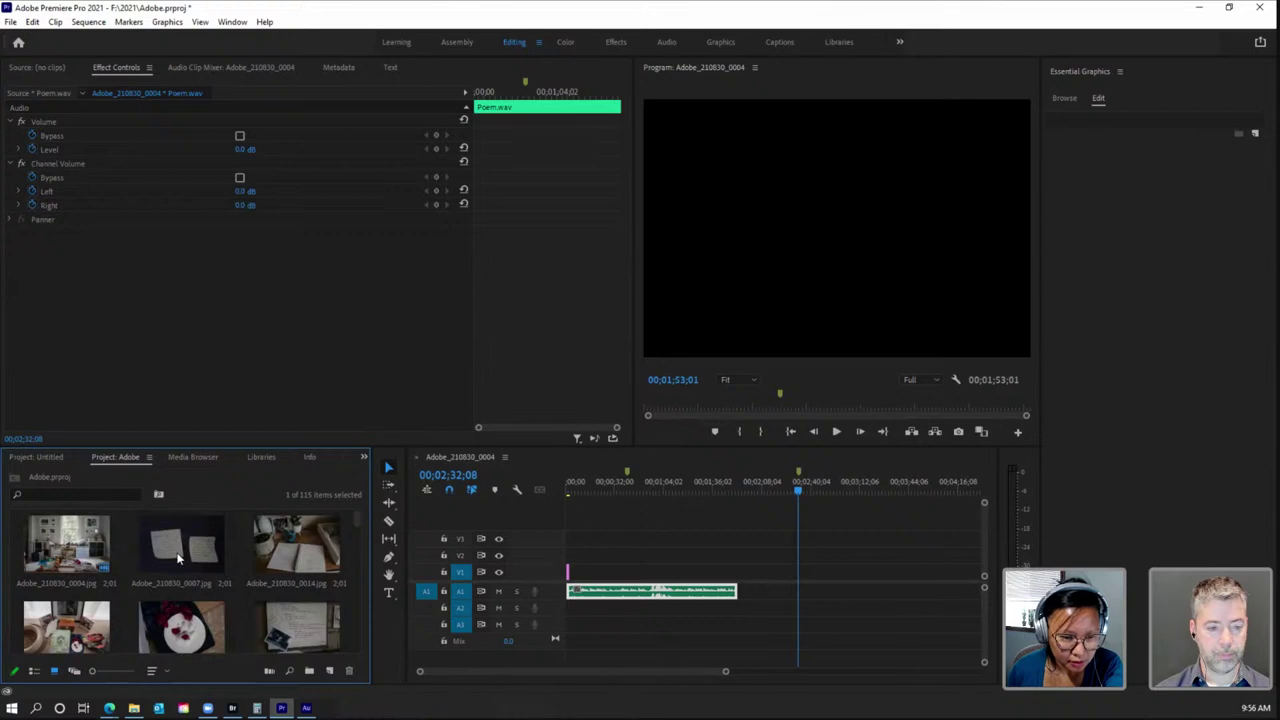
left_click(202, 550)
left_click(303, 623, "shift")
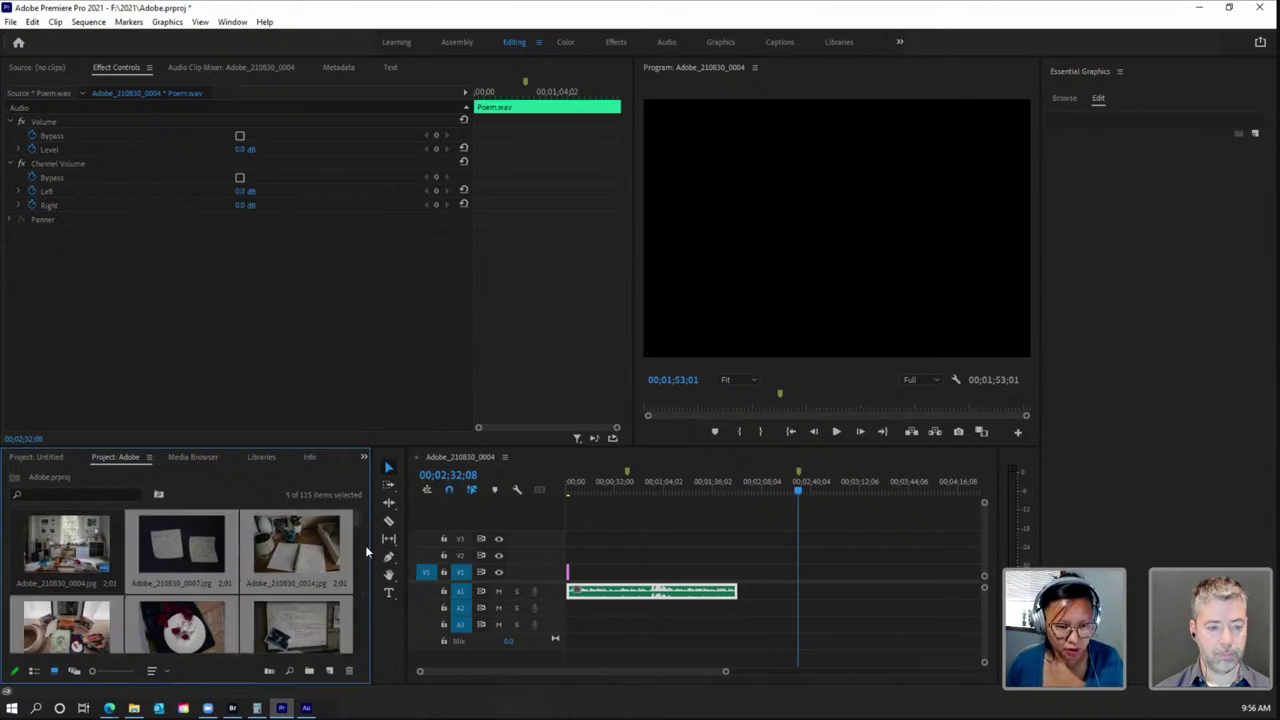
scroll(357, 518, "down", 2)
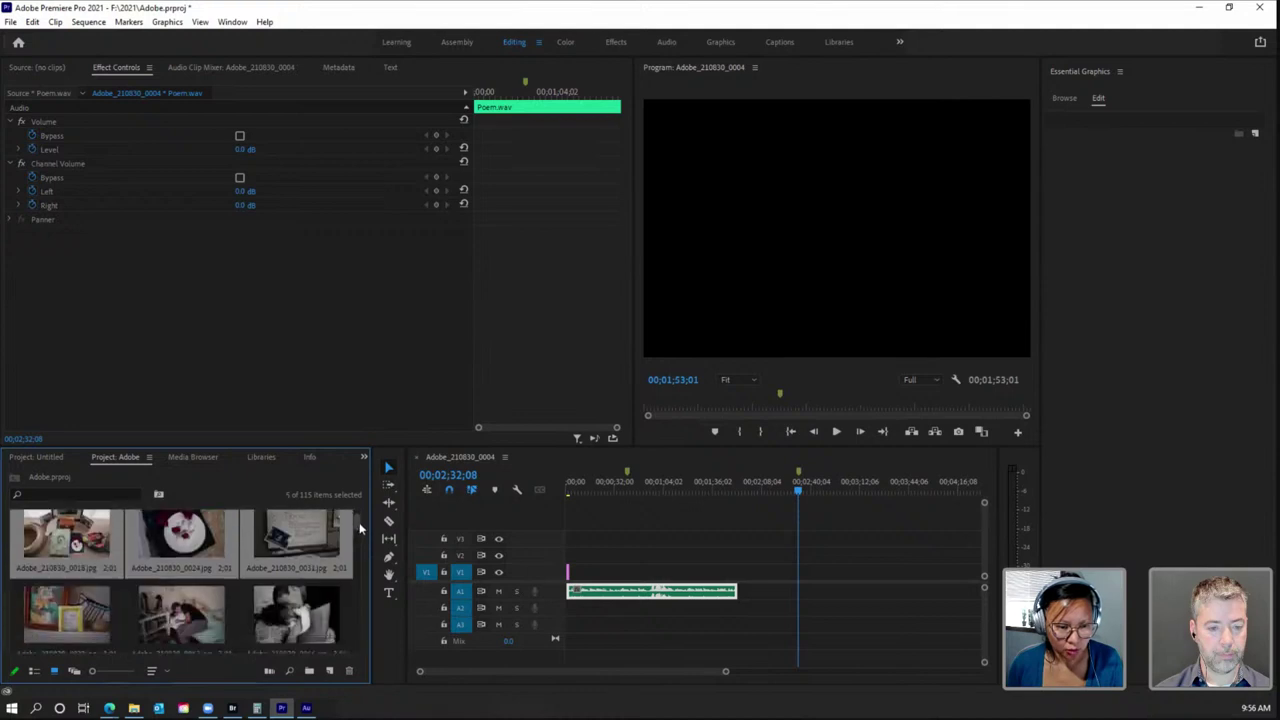
left_click_drag(59, 610, 587, 578)
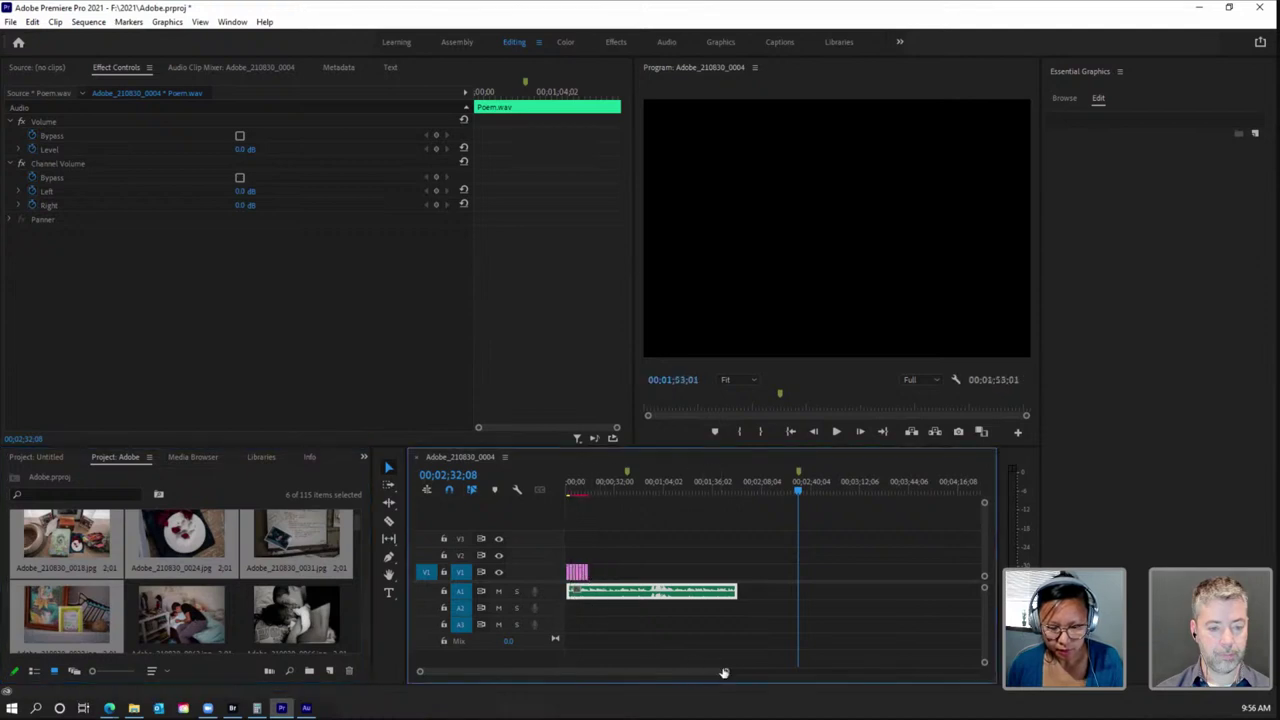
left_click_drag(727, 673, 616, 673)
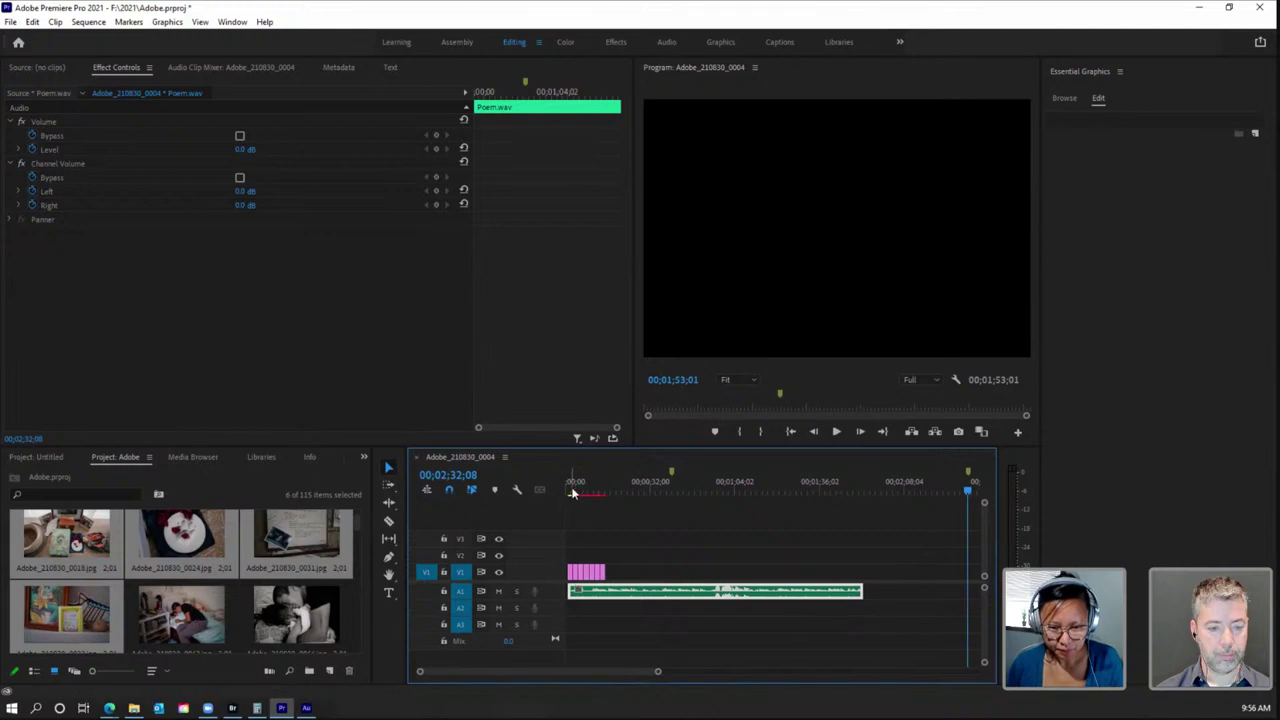
left_click(573, 493)
left_click_drag(627, 553, 583, 581)
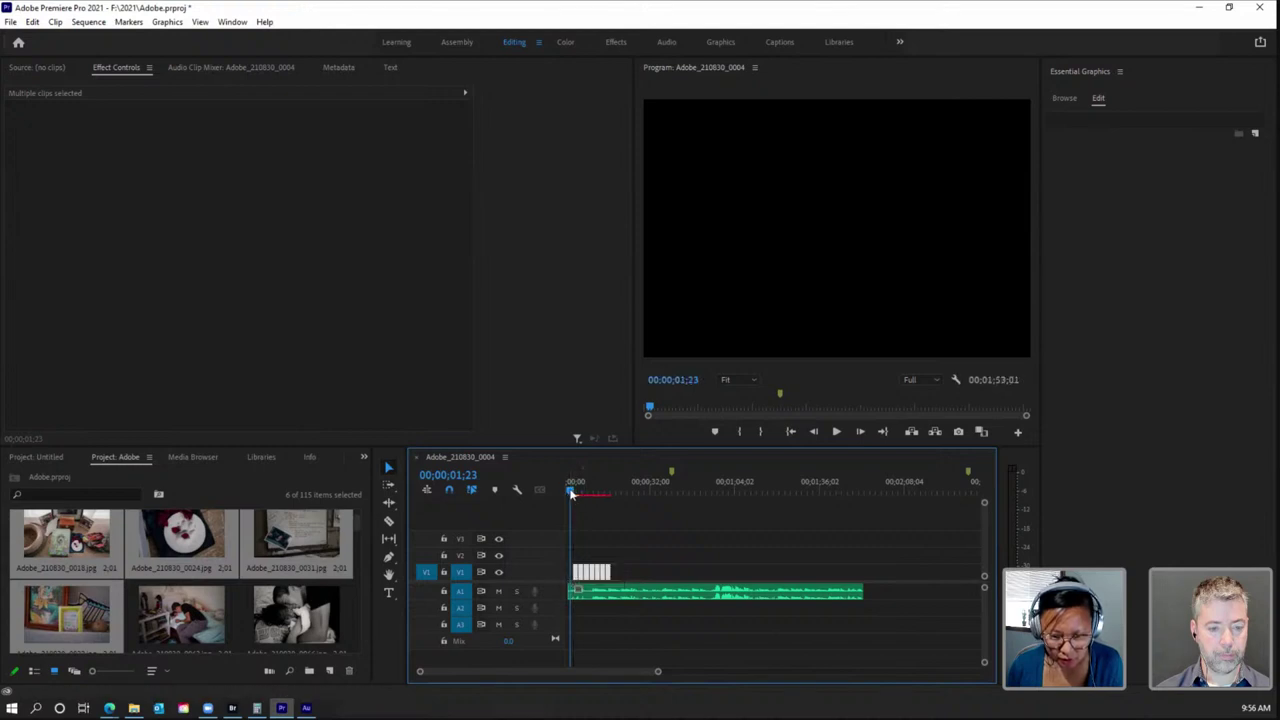
Step: Drag Adobe_083121_1674.jpg from the bottom of the Project panel to the start of V1
left_click_drag(571, 495, 566, 493)
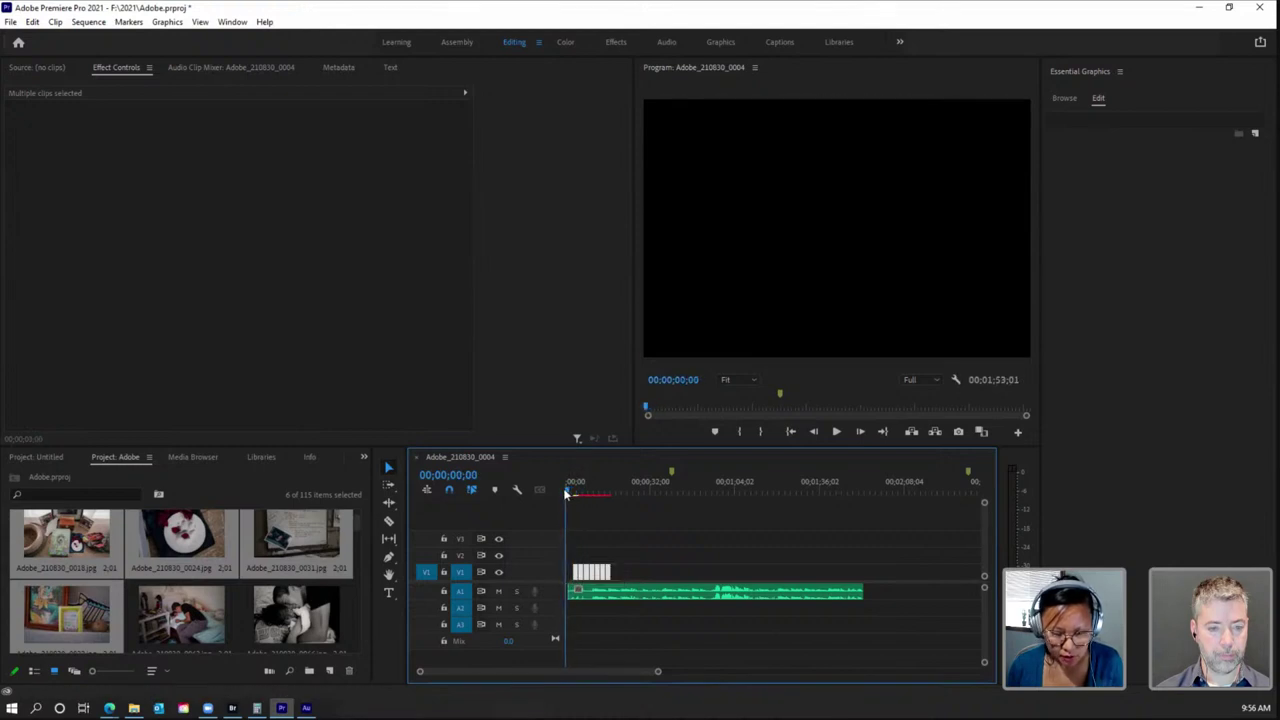
scroll(357, 531, "down", 1)
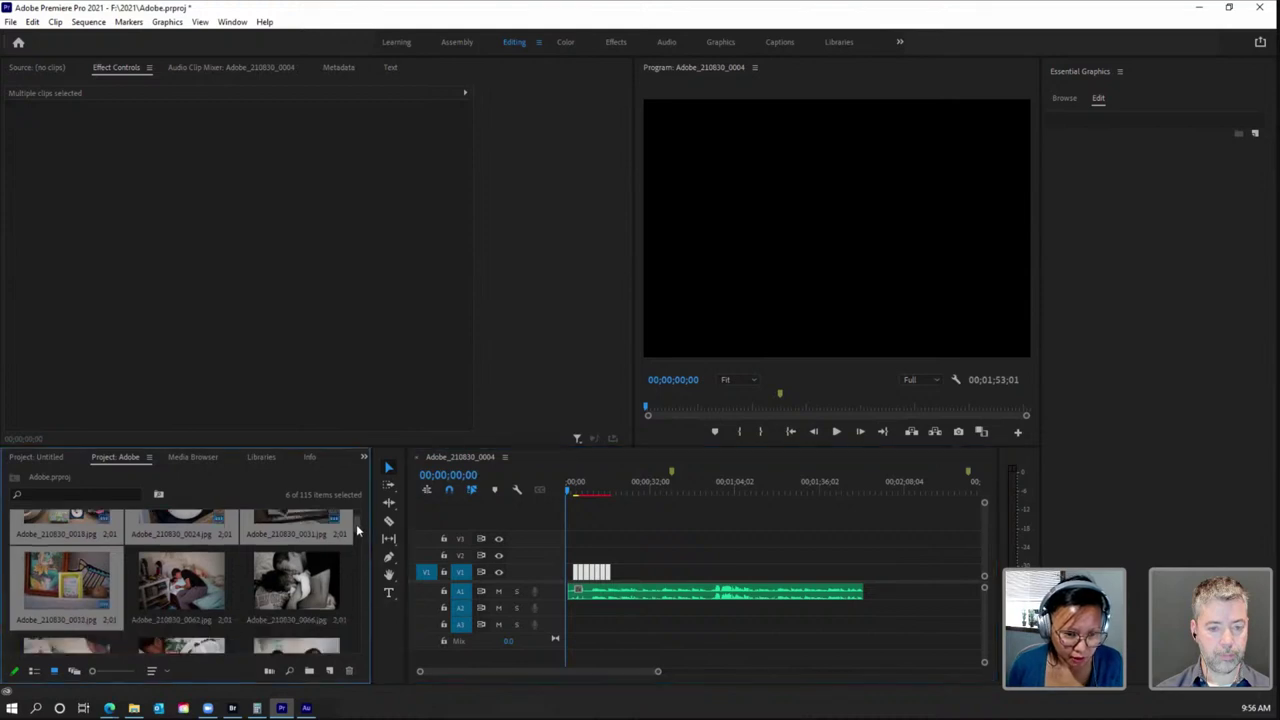
scroll(357, 531, "down", 1)
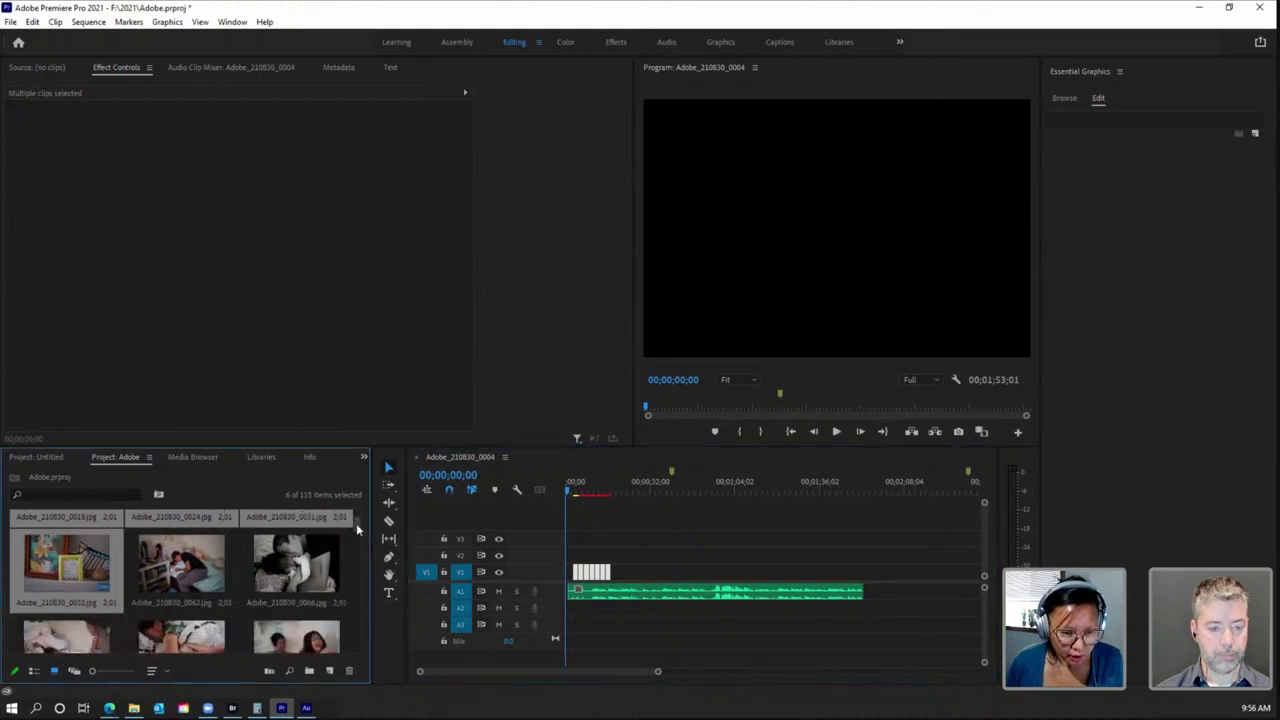
scroll(357, 531, "down", 1)
left_click_drag(357, 531, 360, 641)
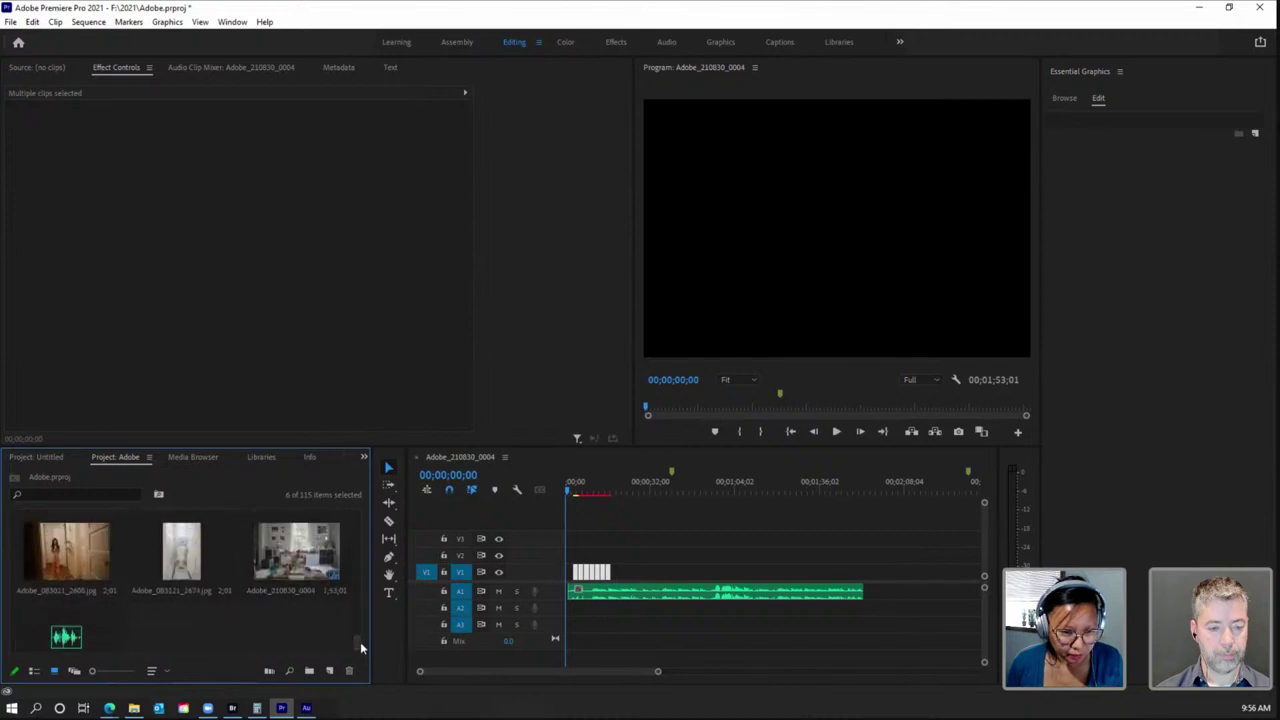
left_click_drag(181, 570, 620, 548)
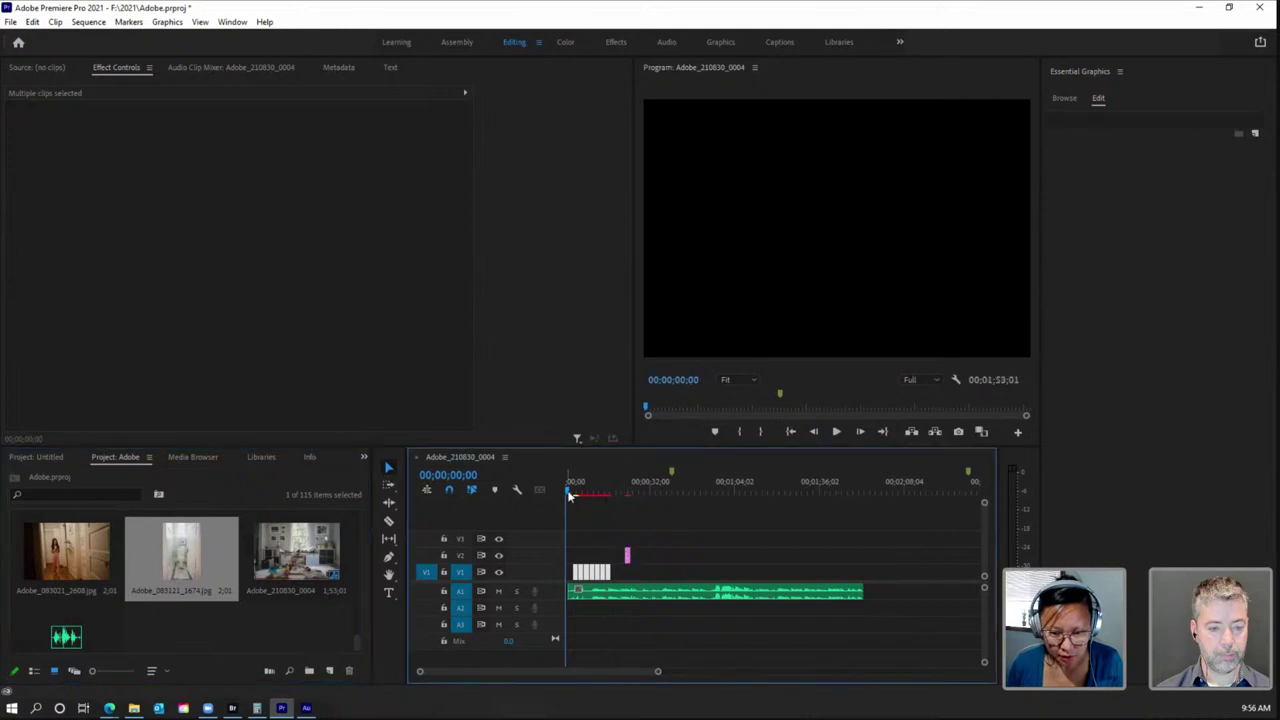
left_click_drag(569, 494, 585, 497)
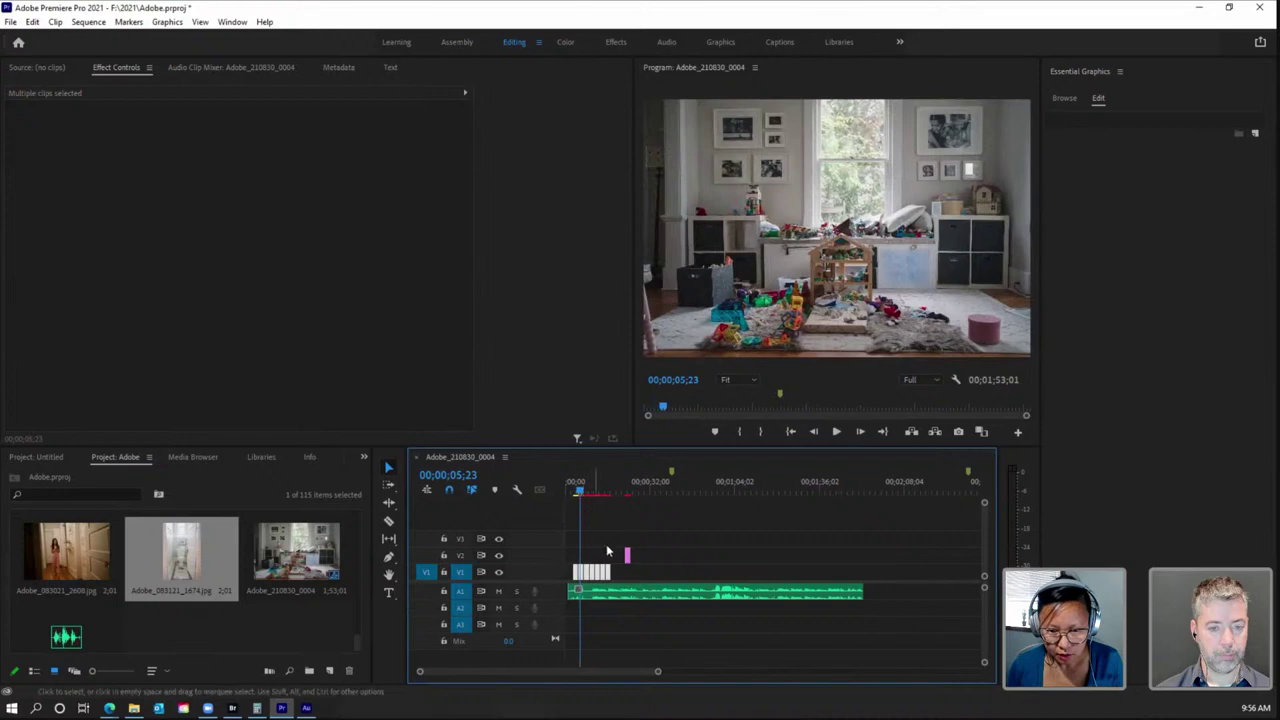
left_click_drag(612, 555, 590, 572)
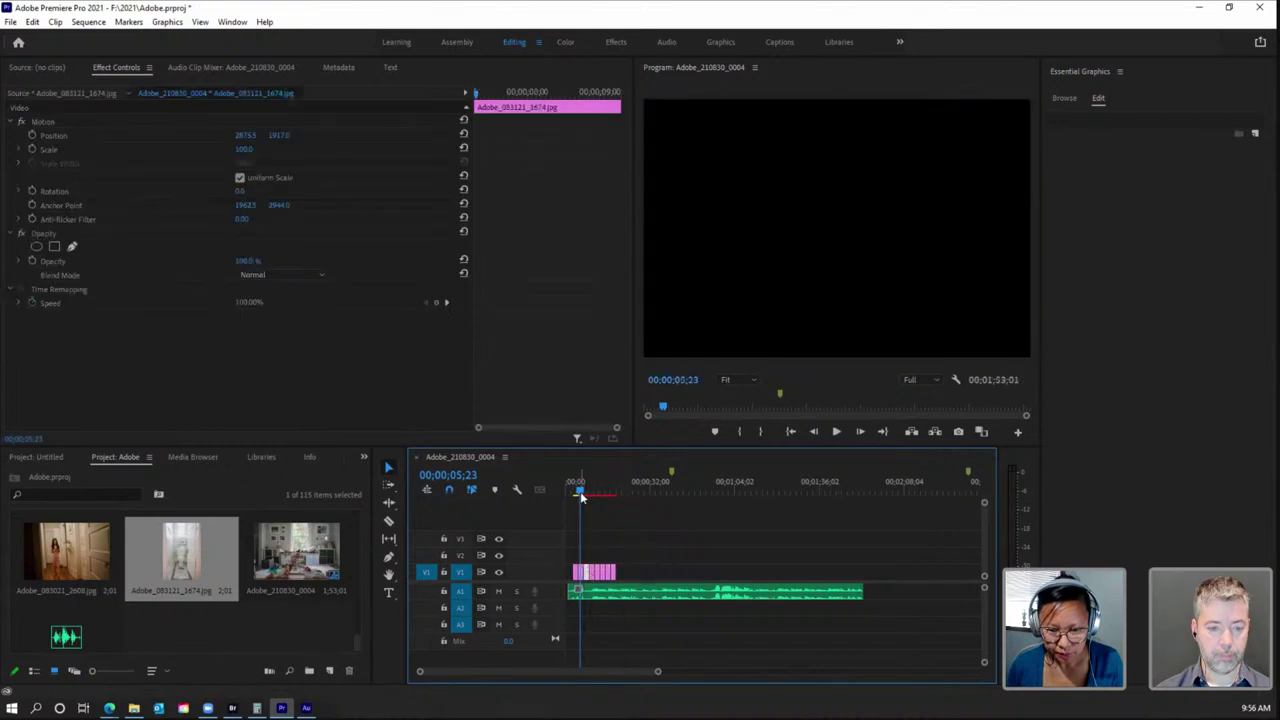
left_click_drag(580, 491, 573, 496)
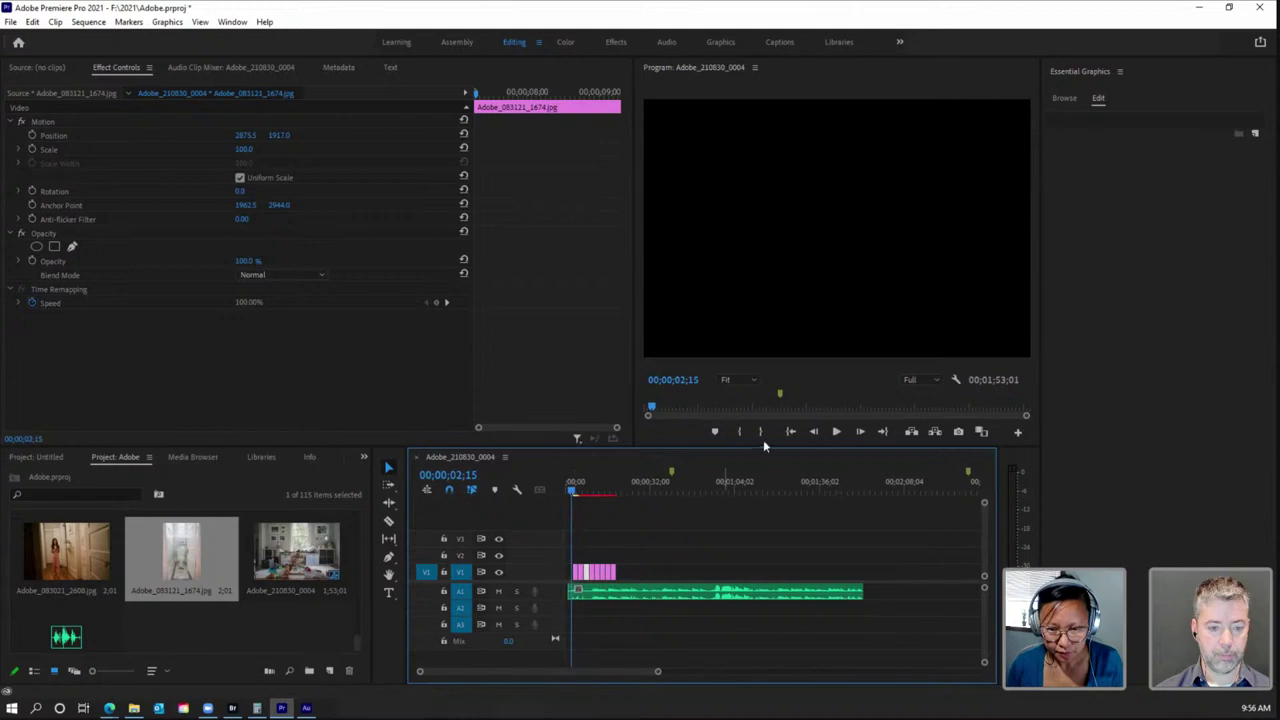
left_click(837, 431)
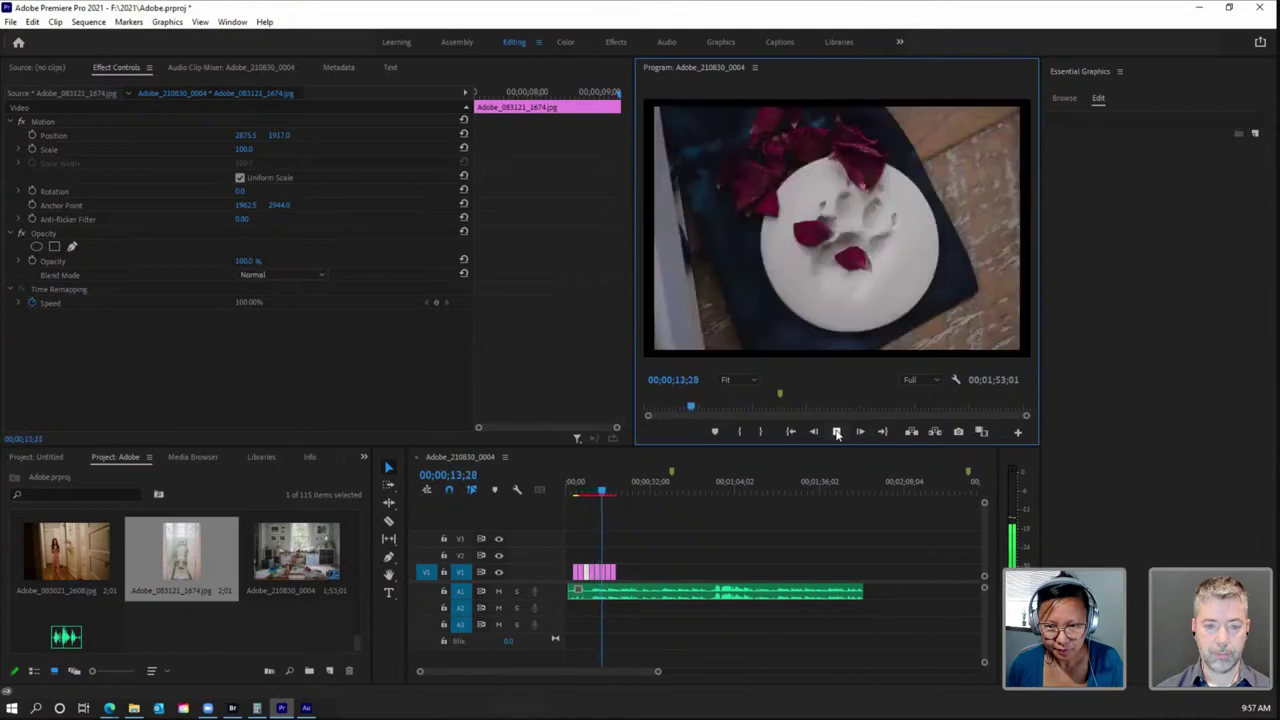
left_click(837, 433)
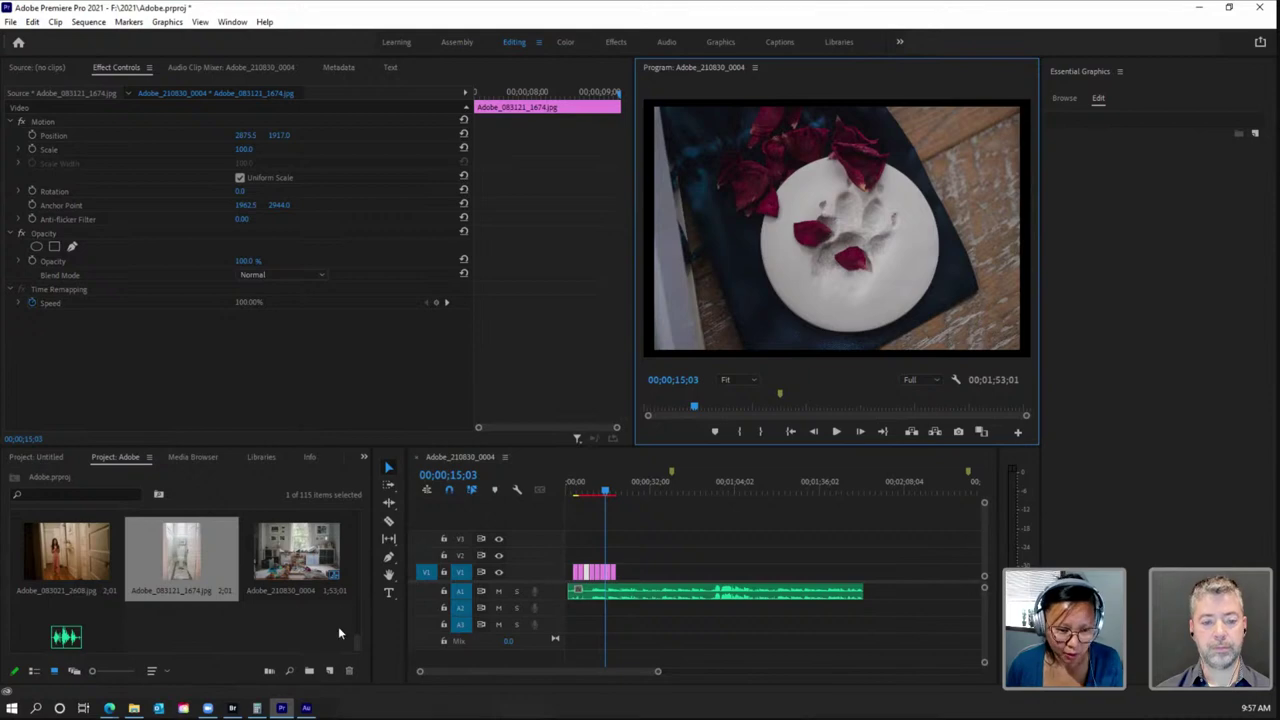
scroll(357, 640, "down", 5)
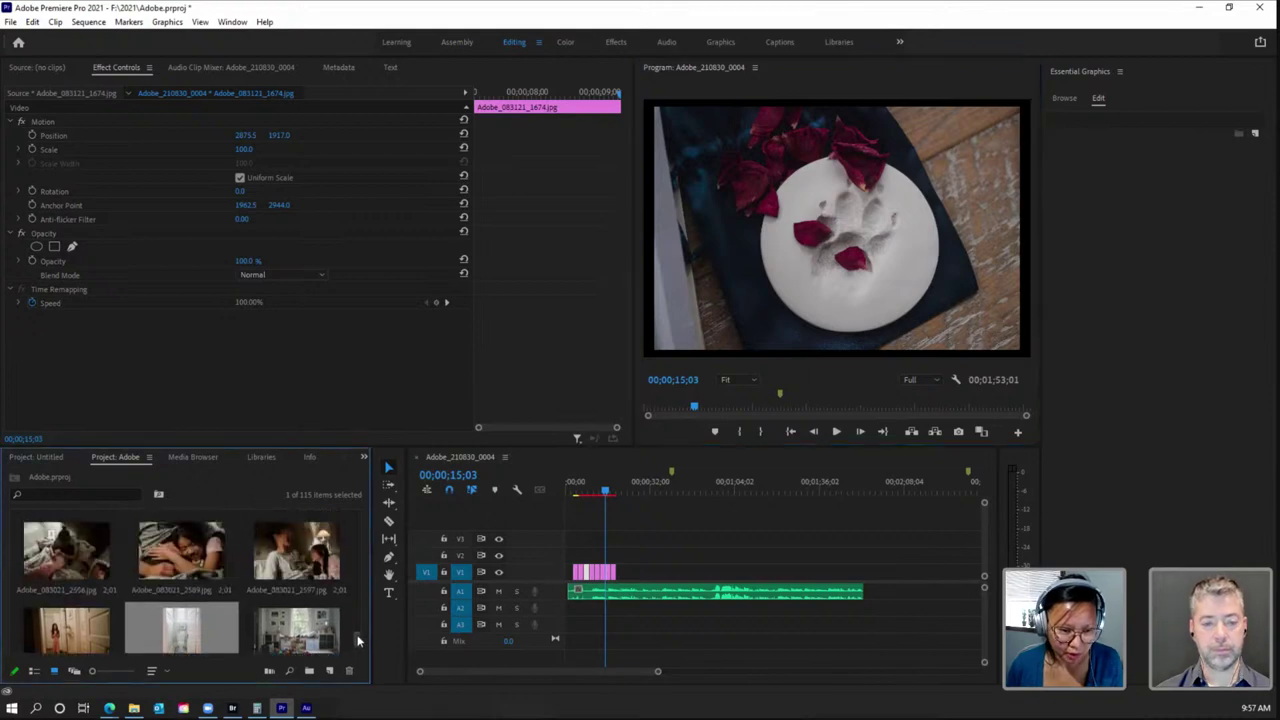
Step: Lift the Adobe_210830_0032.jpg clip onto V2 near 7 seconds, then drop it back into V1
scroll(355, 562, "up", 5)
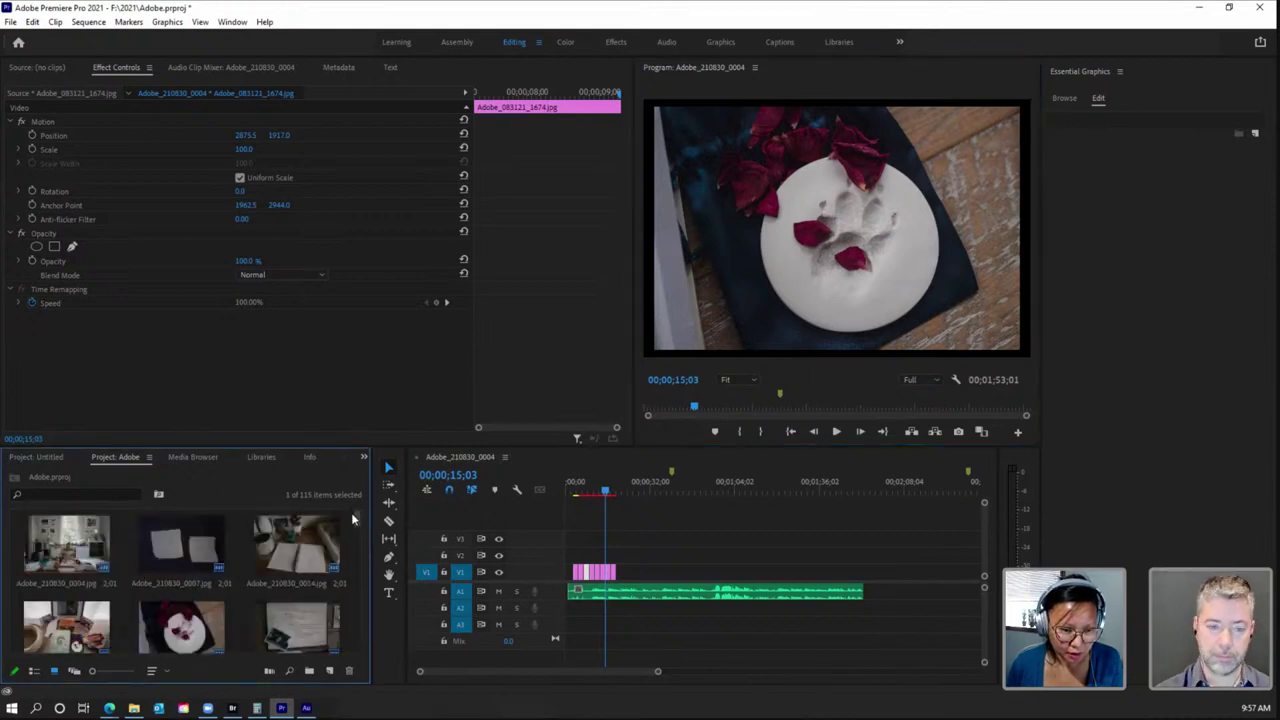
scroll(351, 520, "down", 2)
scroll(351, 520, "down", 3)
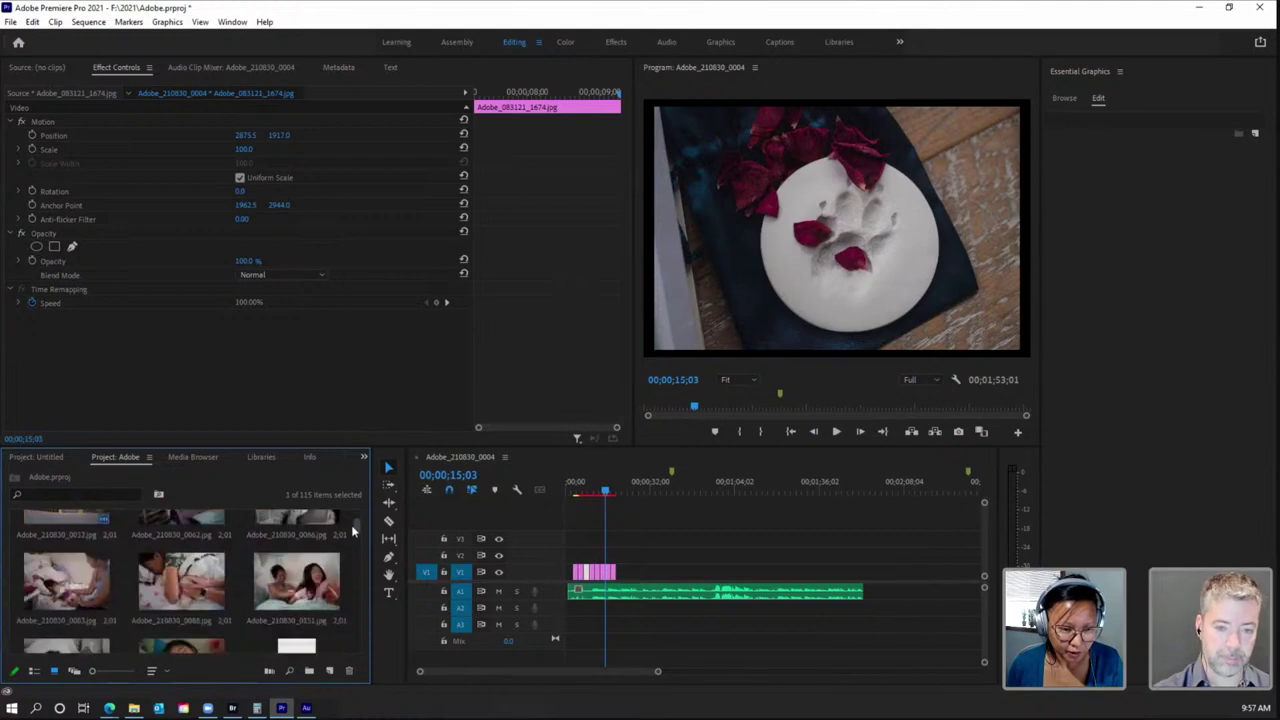
left_click_drag(604, 495, 612, 495)
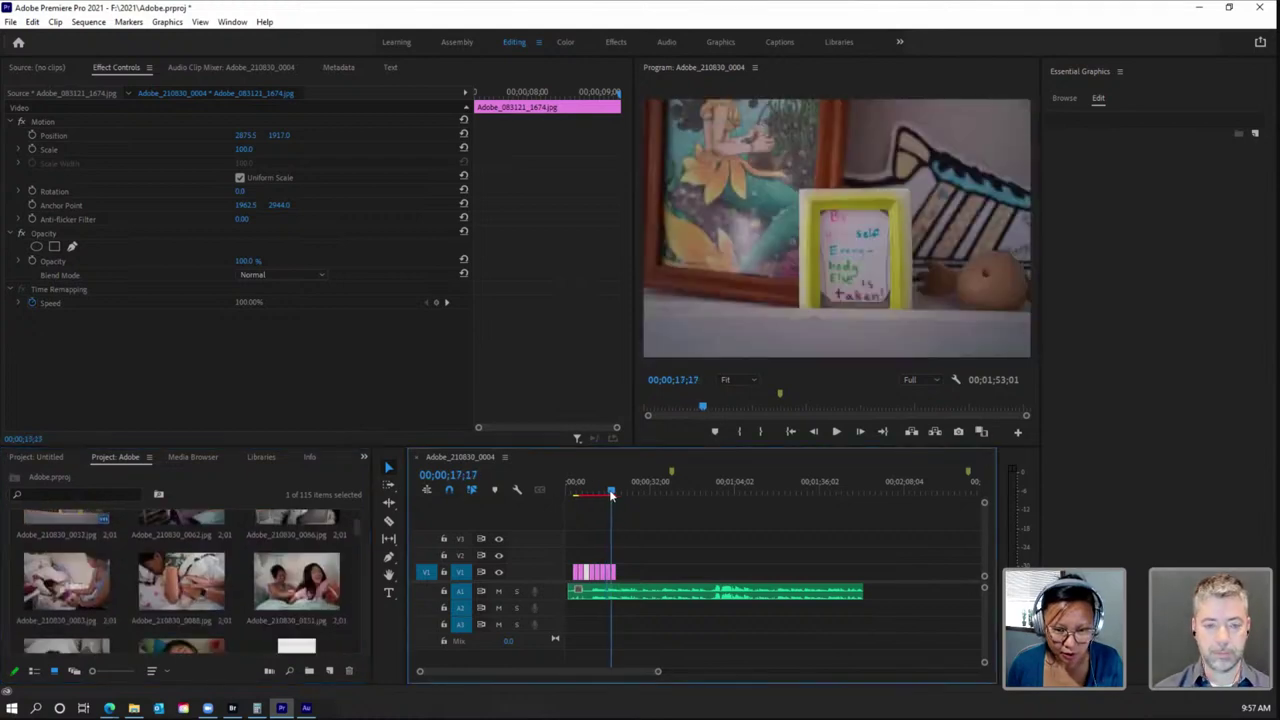
scroll(354, 520, "up", 4)
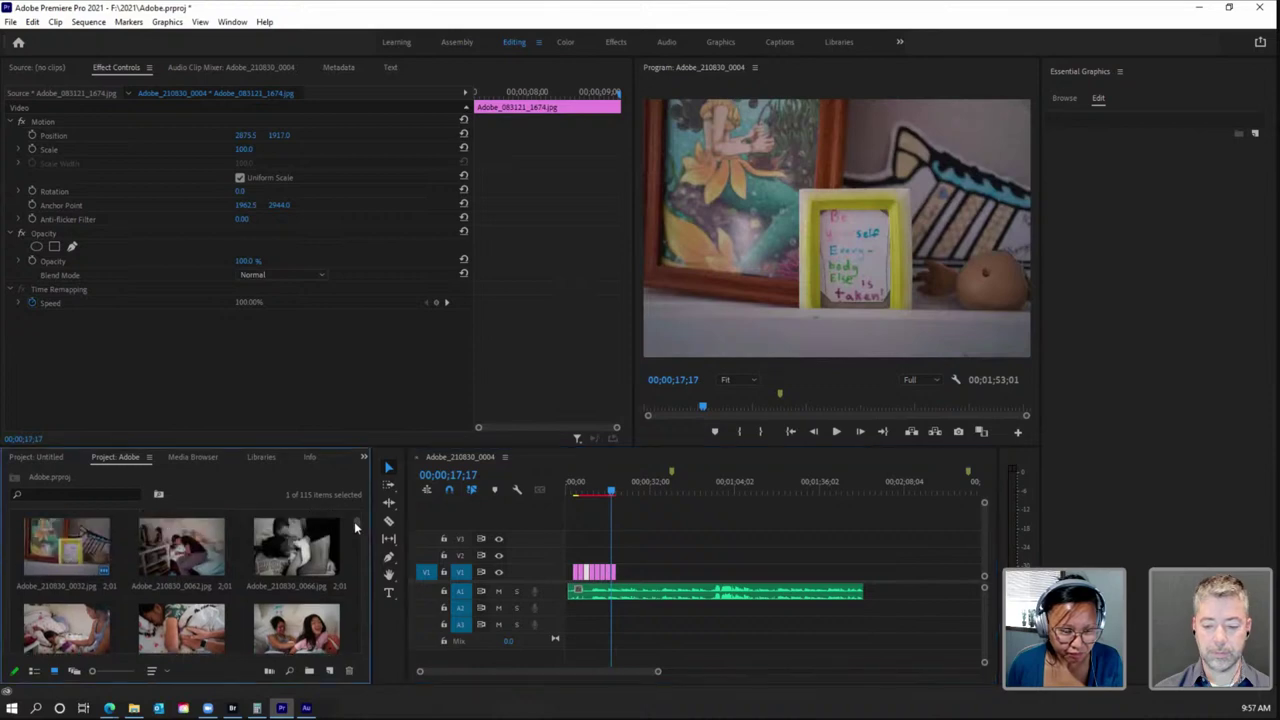
left_click(614, 573)
left_click_drag(611, 494, 583, 497)
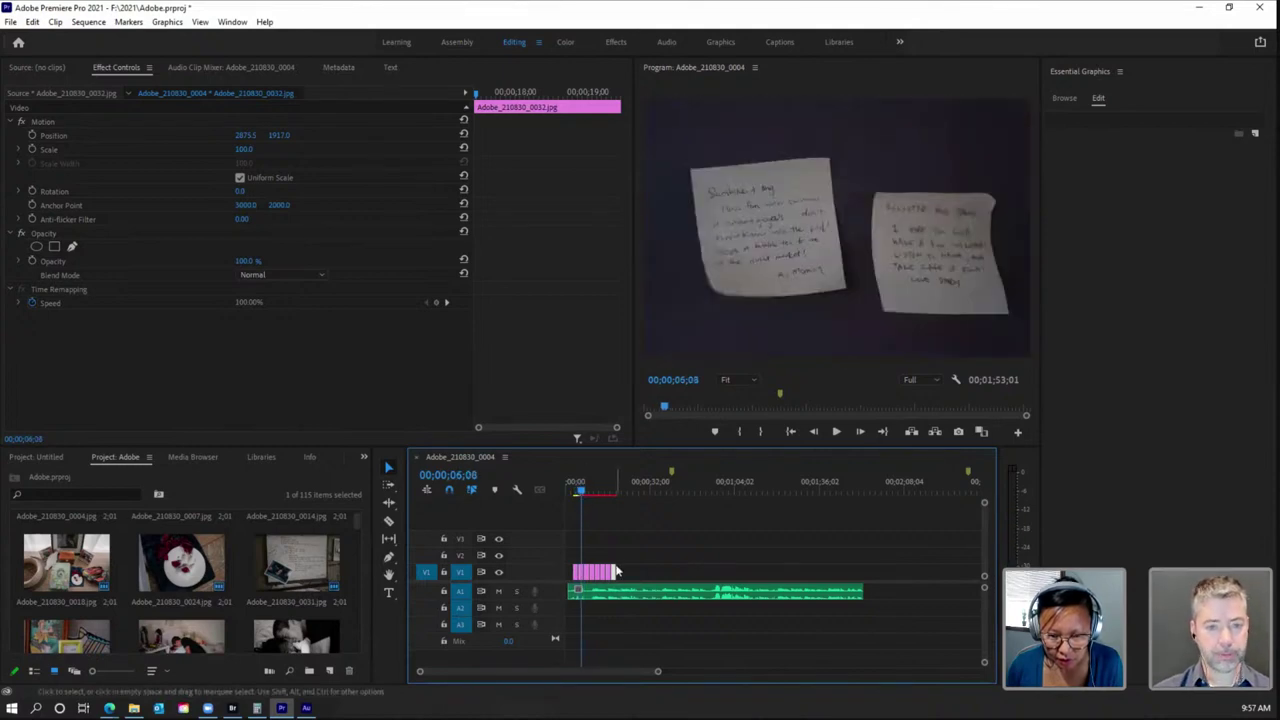
mouse_move(617, 572)
left_mouse_down()
mouse_move(584, 540)
mouse_move(594, 580)
mouse_move(584, 540)
mouse_move(600, 565)
left_mouse_up()
left_click_drag(581, 492, 571, 492)
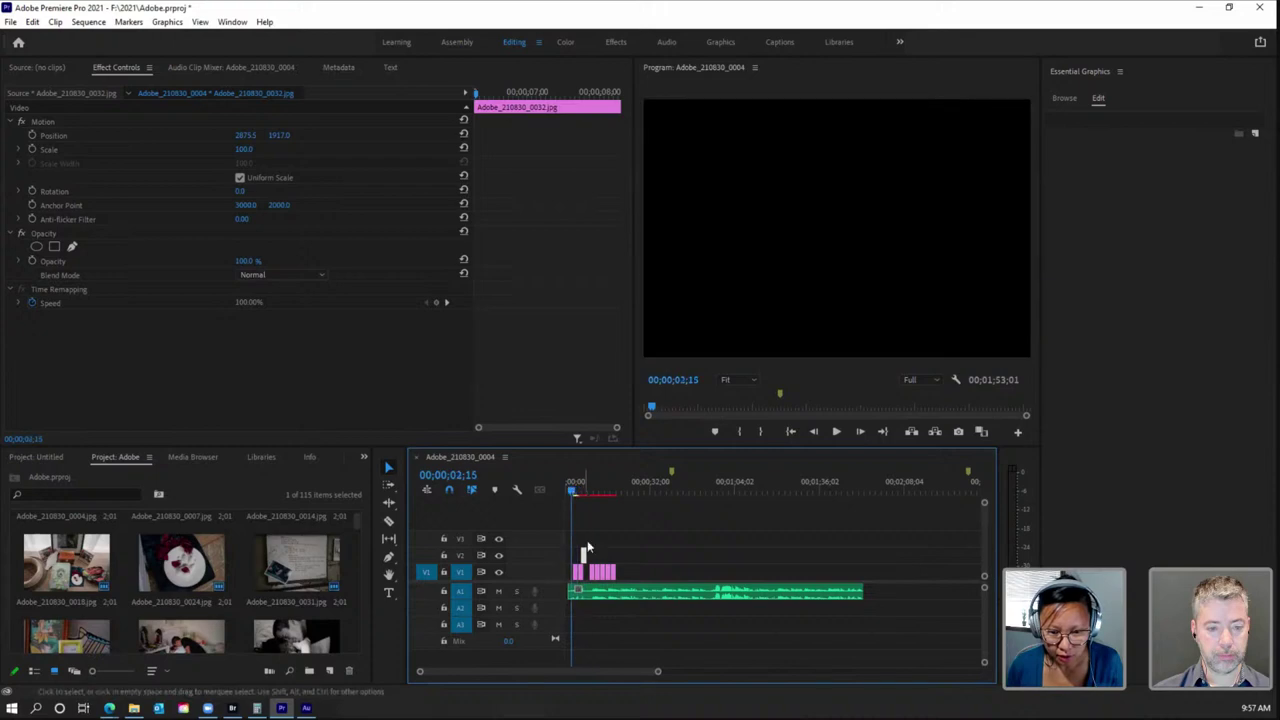
left_click_drag(584, 556, 586, 557)
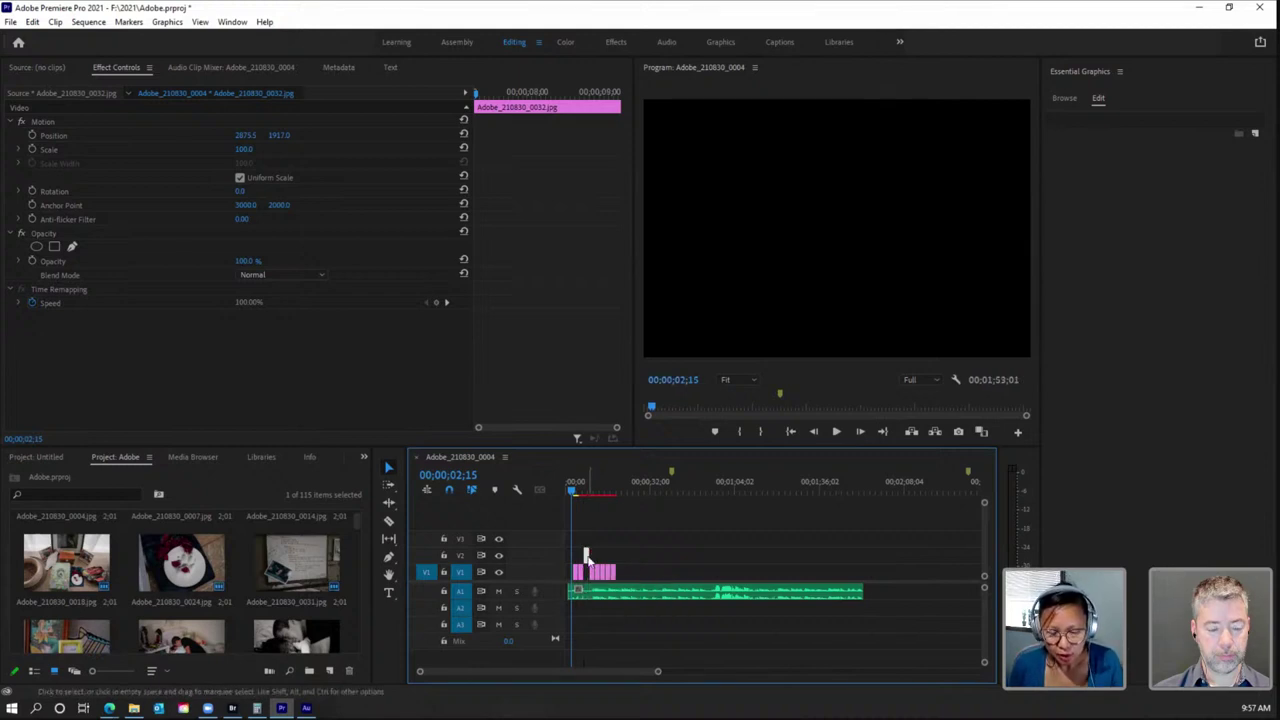
left_click_drag(586, 557, 589, 572)
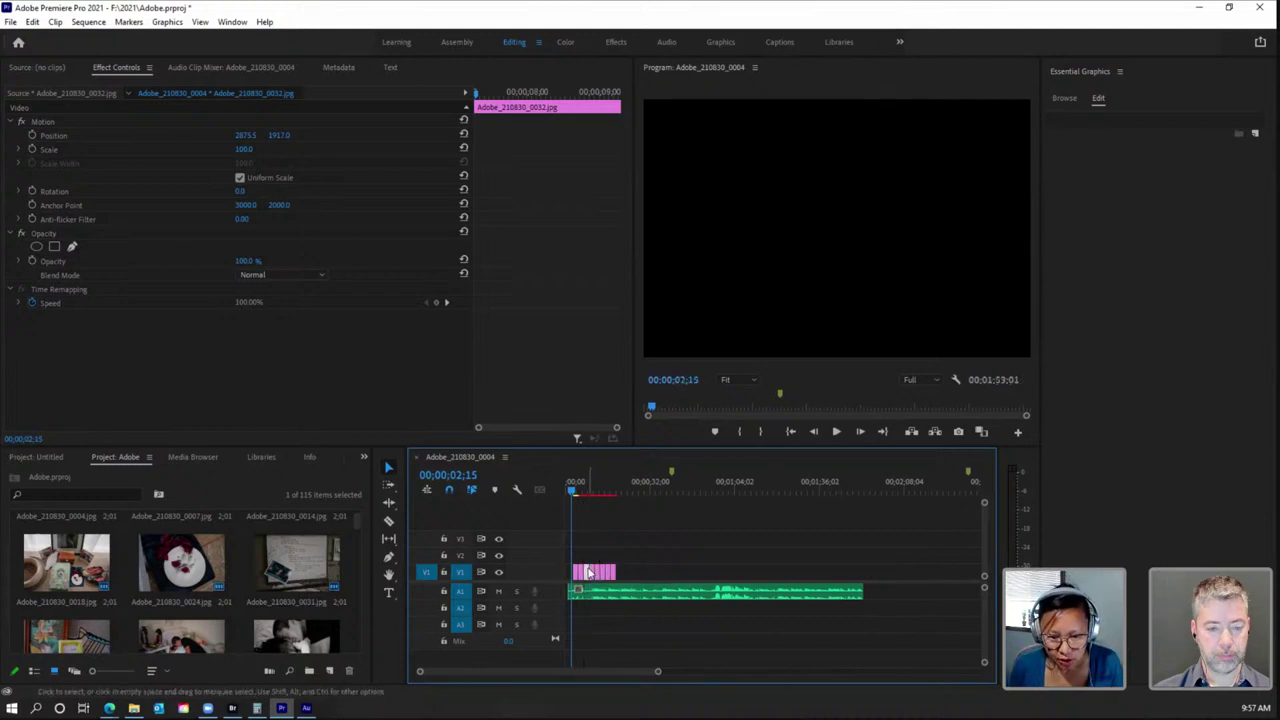
left_click(836, 431)
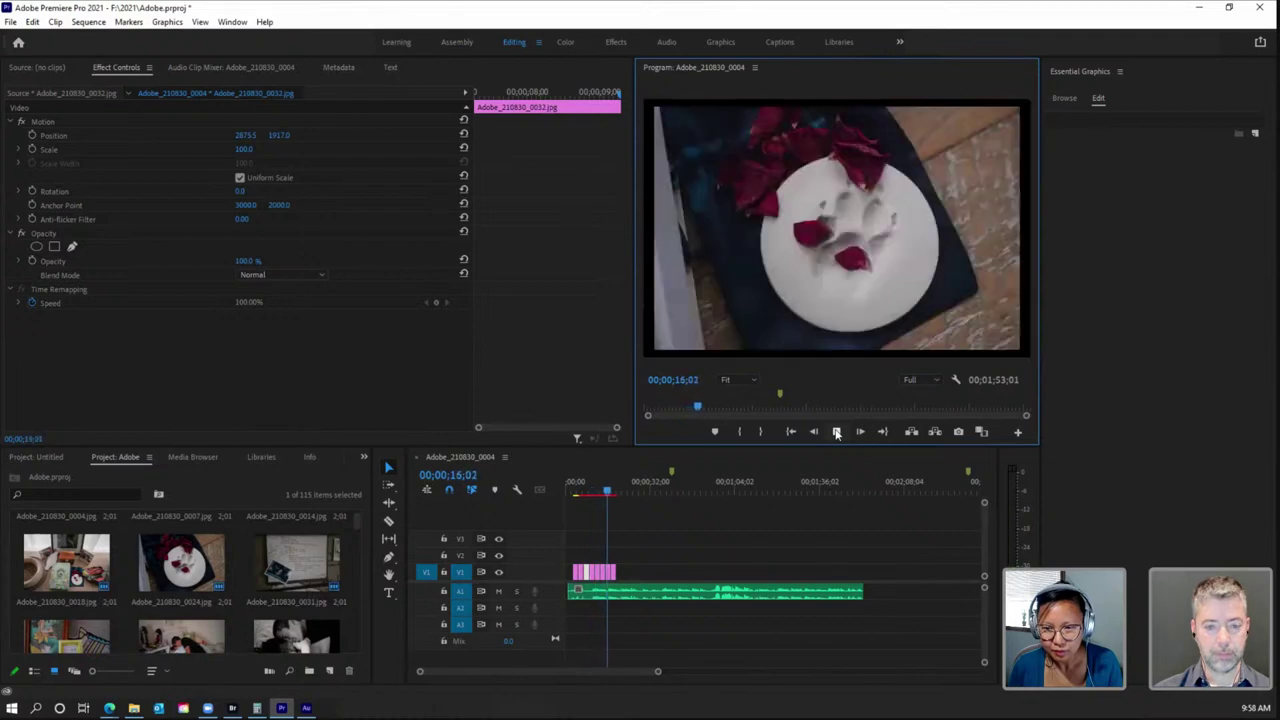
left_click(836, 432)
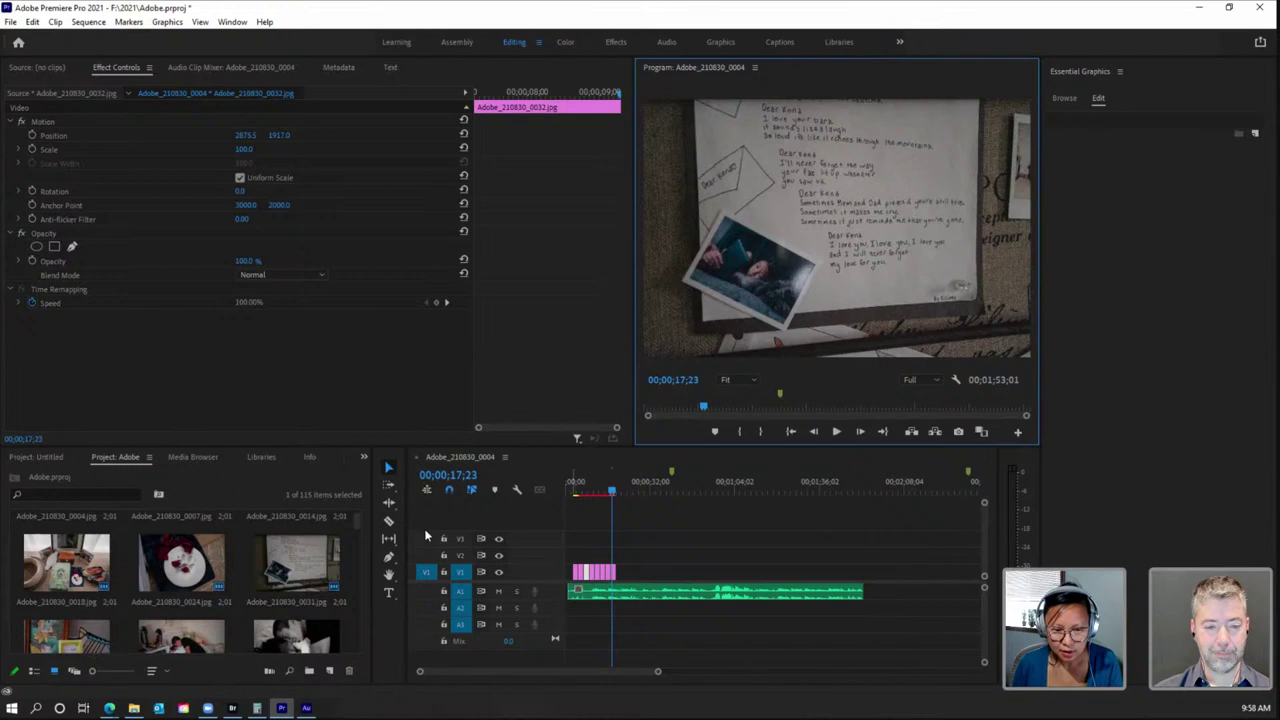
left_click(598, 492)
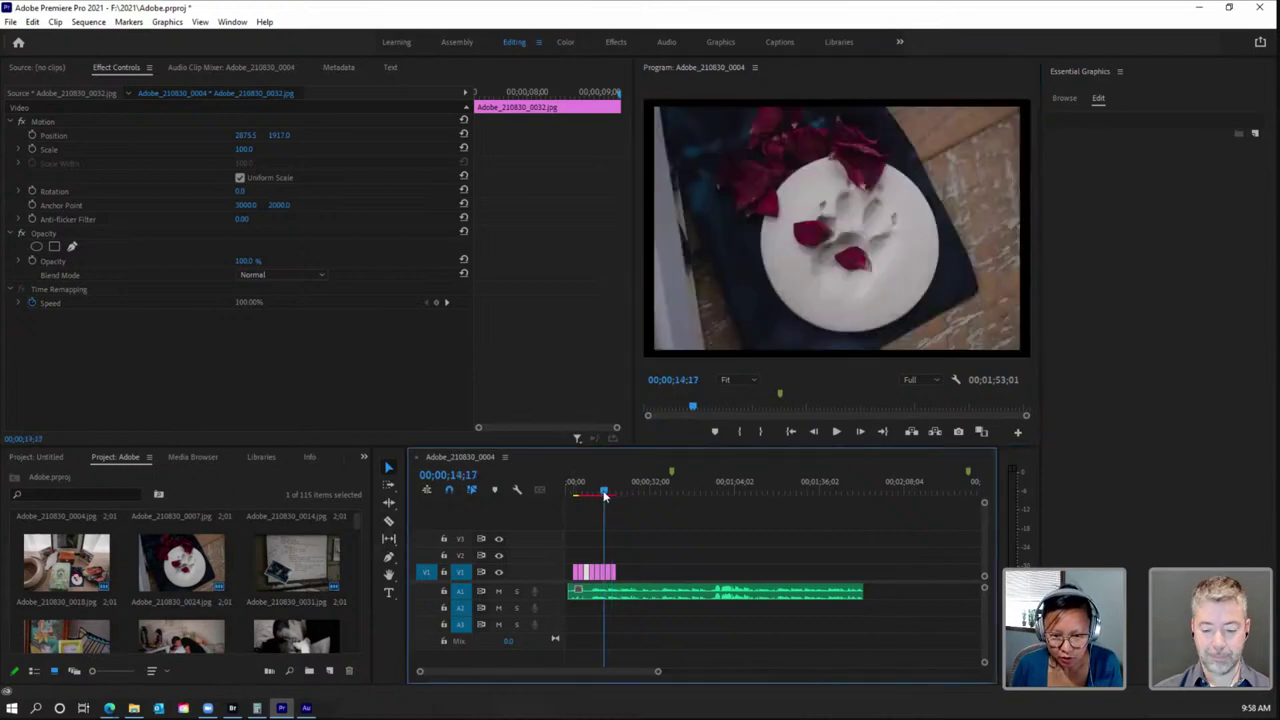
left_click_drag(600, 496, 604, 496)
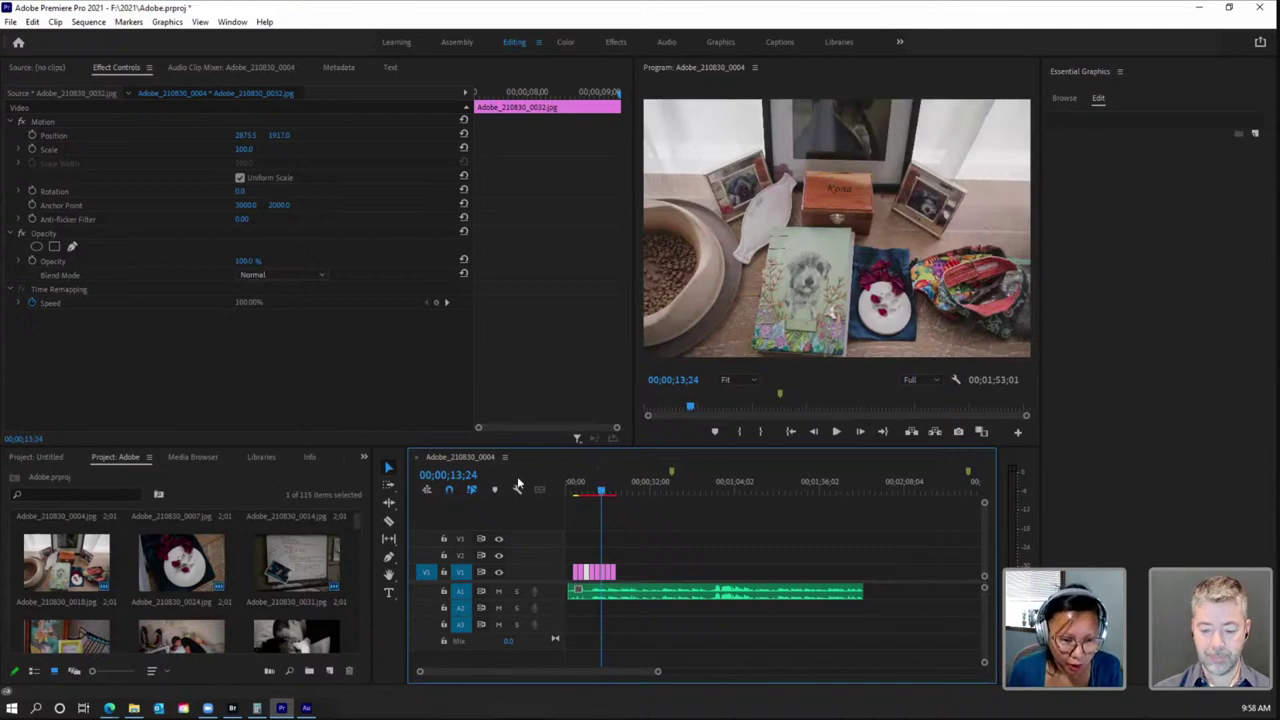
Step: Append photos 0066, 0083, 0088, 0151, 0167 and 0199 to track V1
scroll(357, 524, "down", 2)
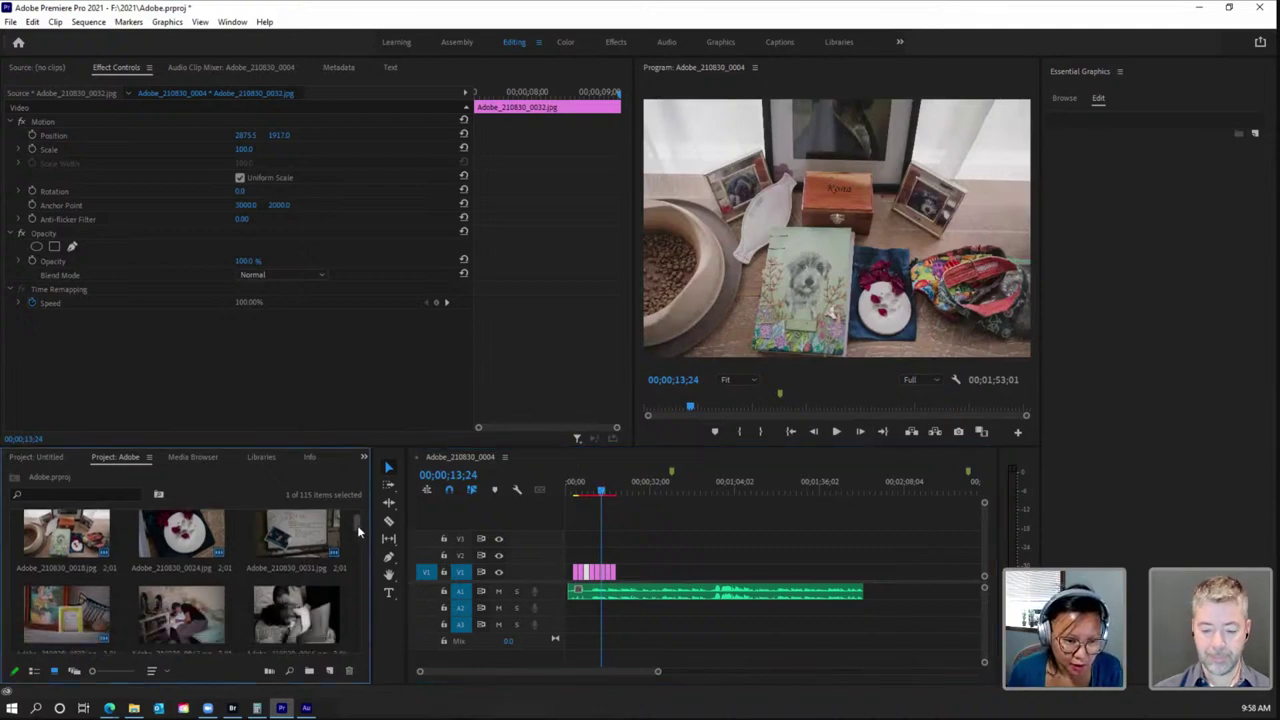
scroll(357, 526, "down", 1)
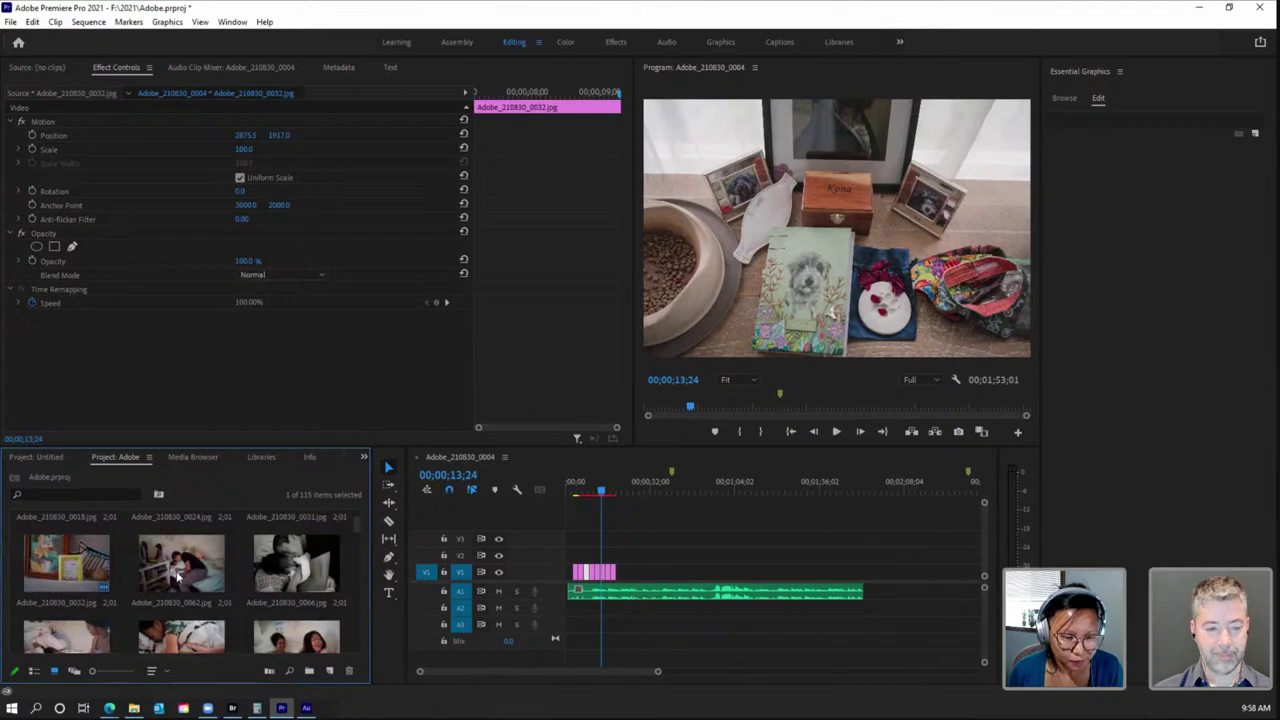
scroll(358, 522, "down", 2)
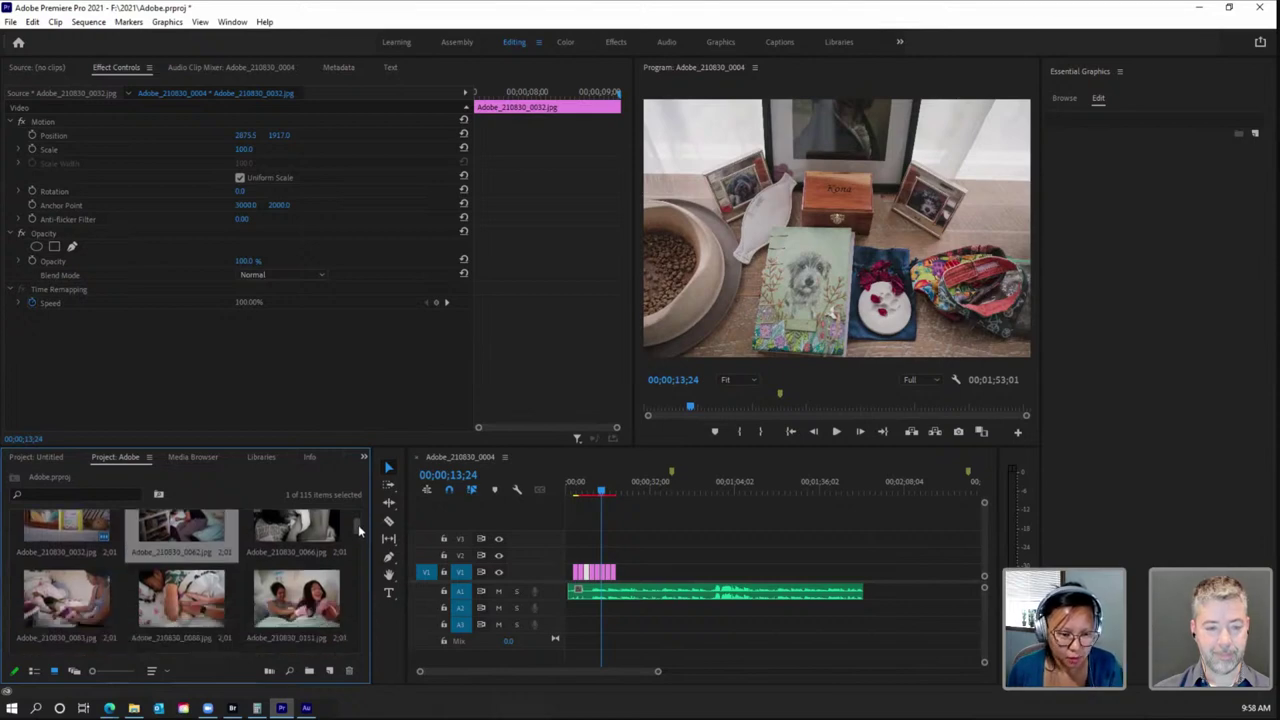
left_click(294, 532, "ctrl")
left_click(66, 598, "ctrl")
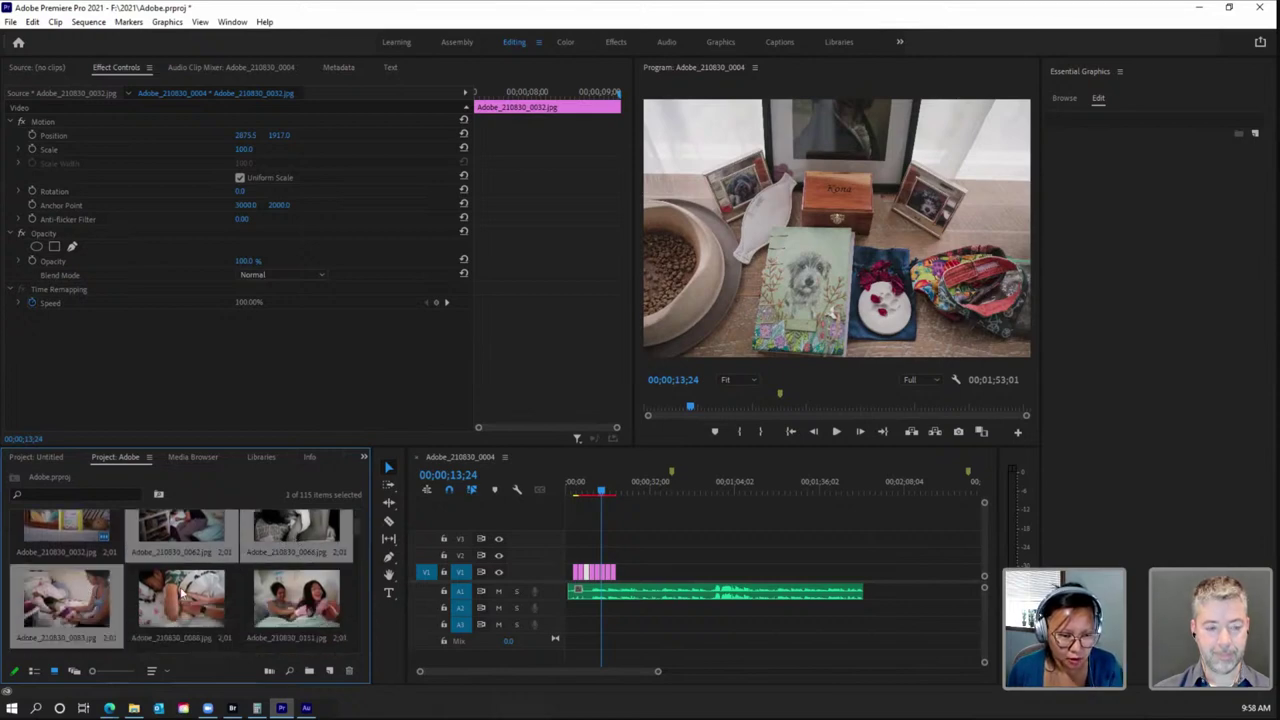
left_click(181, 598, "ctrl")
left_click(330, 595, "ctrl")
scroll(356, 524, "down", 4)
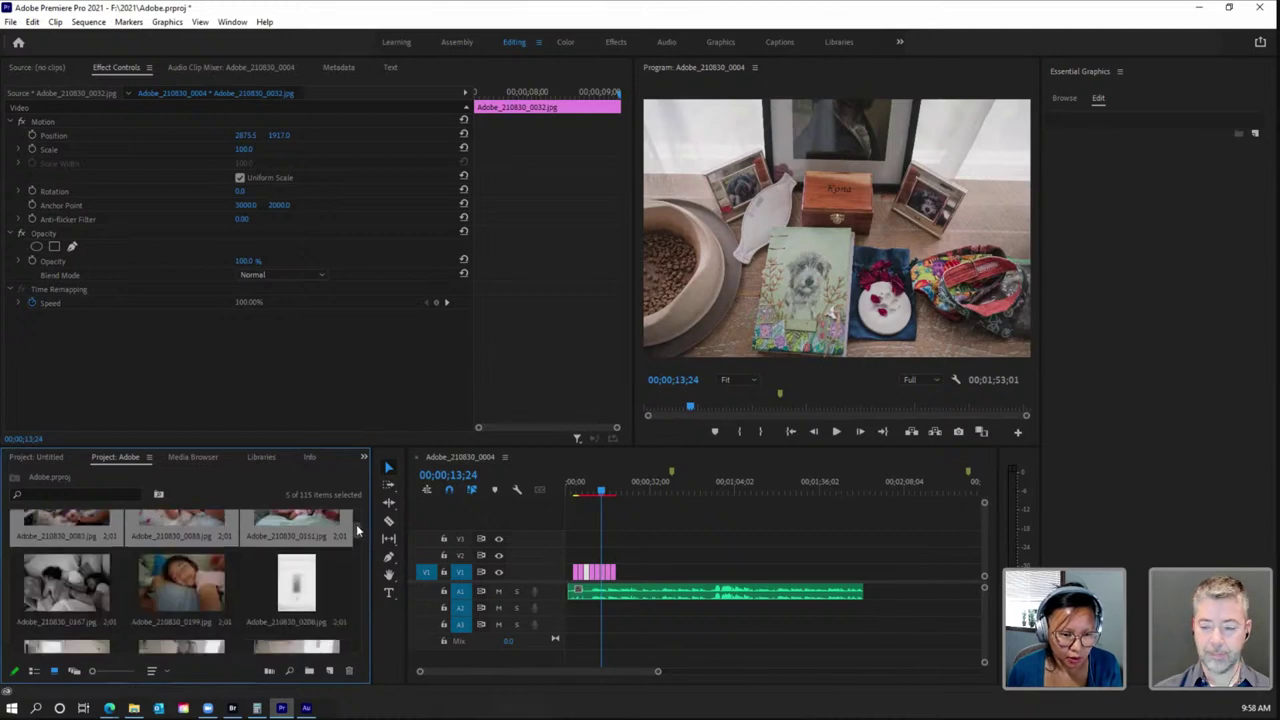
left_click(118, 588)
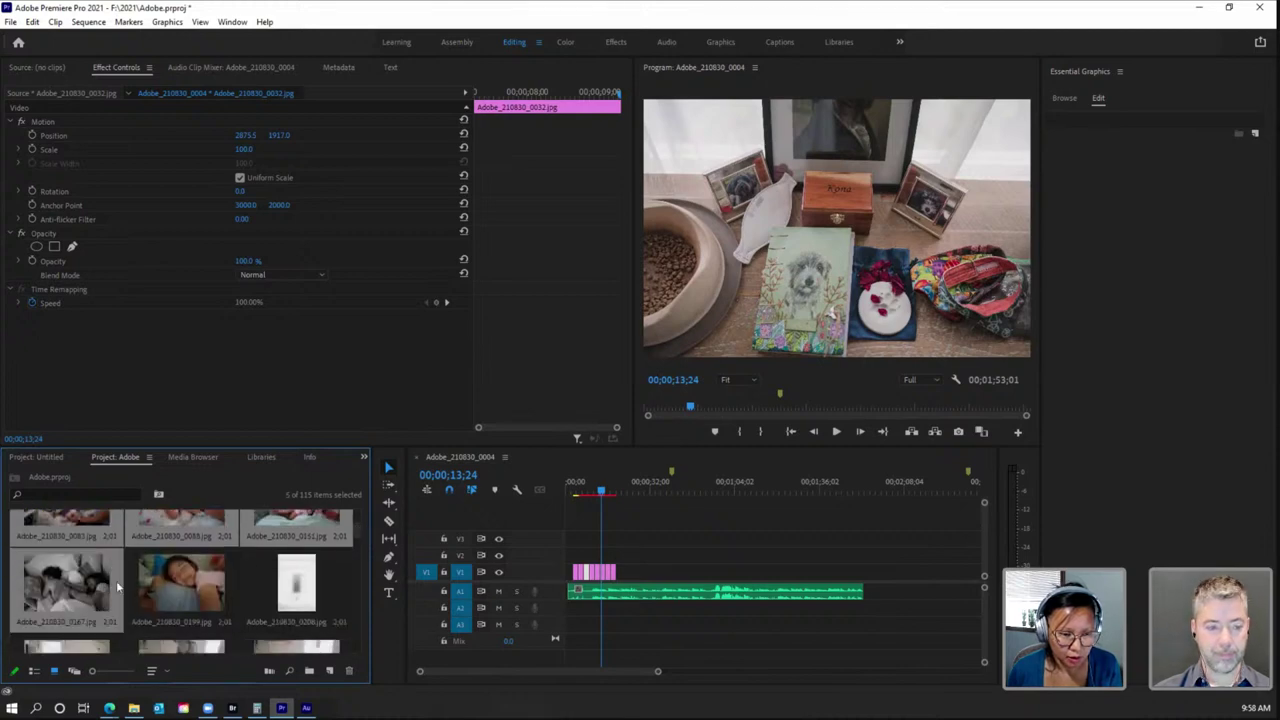
left_click(209, 591, "ctrl")
scroll(359, 535, "up", 2)
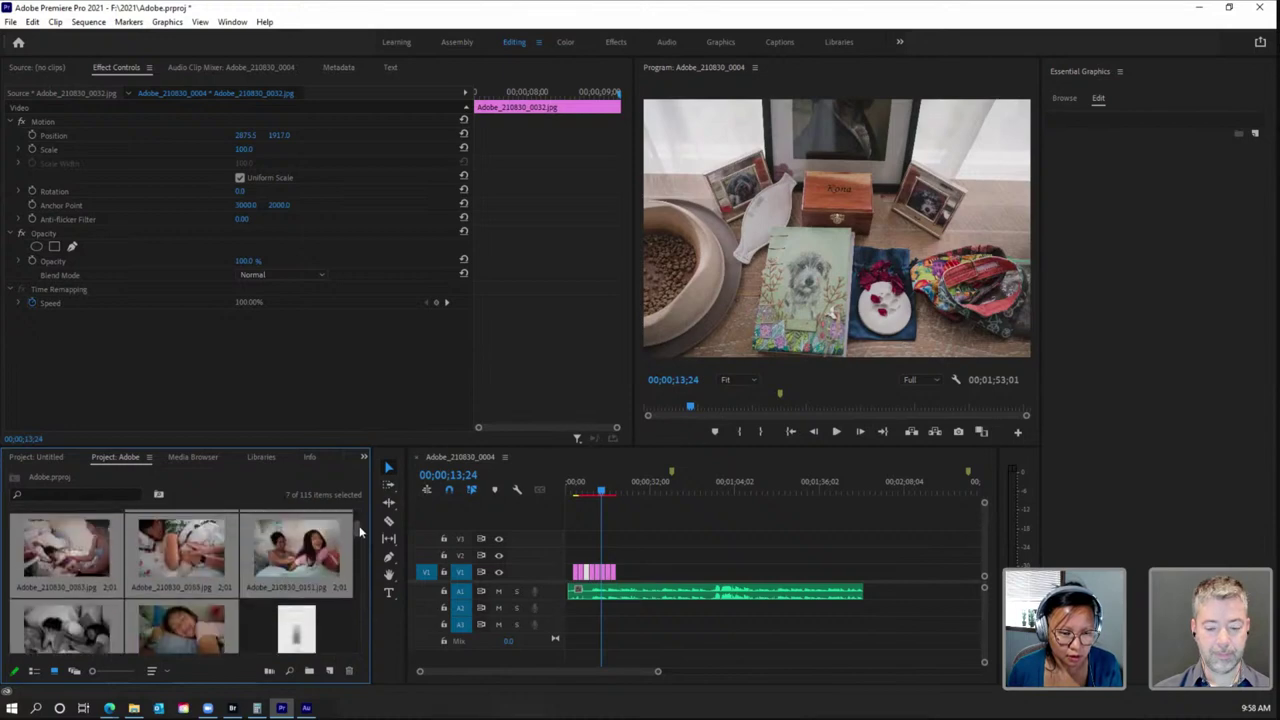
left_click_drag(312, 553, 648, 573)
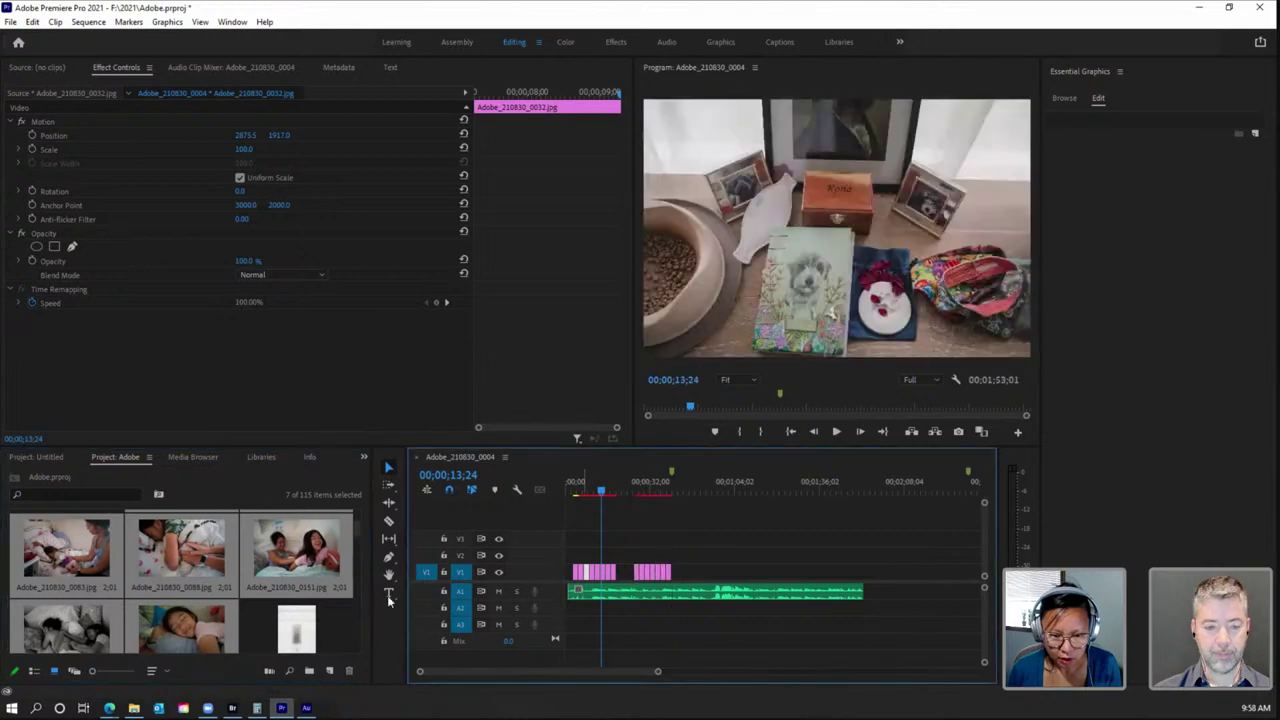
Step: Place the blurry white photo after the first clip group and slide the second group left to close the gap
left_click(287, 638)
left_click_drag(331, 588, 625, 577)
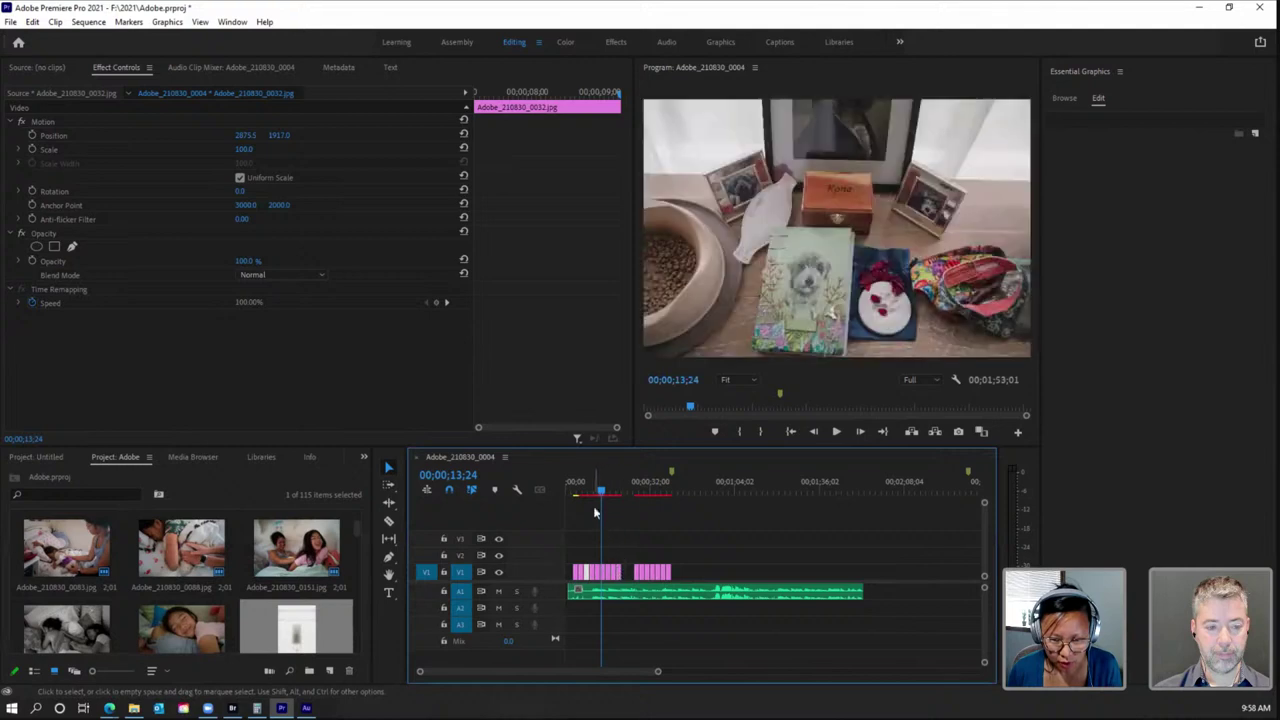
left_click_drag(603, 490, 618, 497)
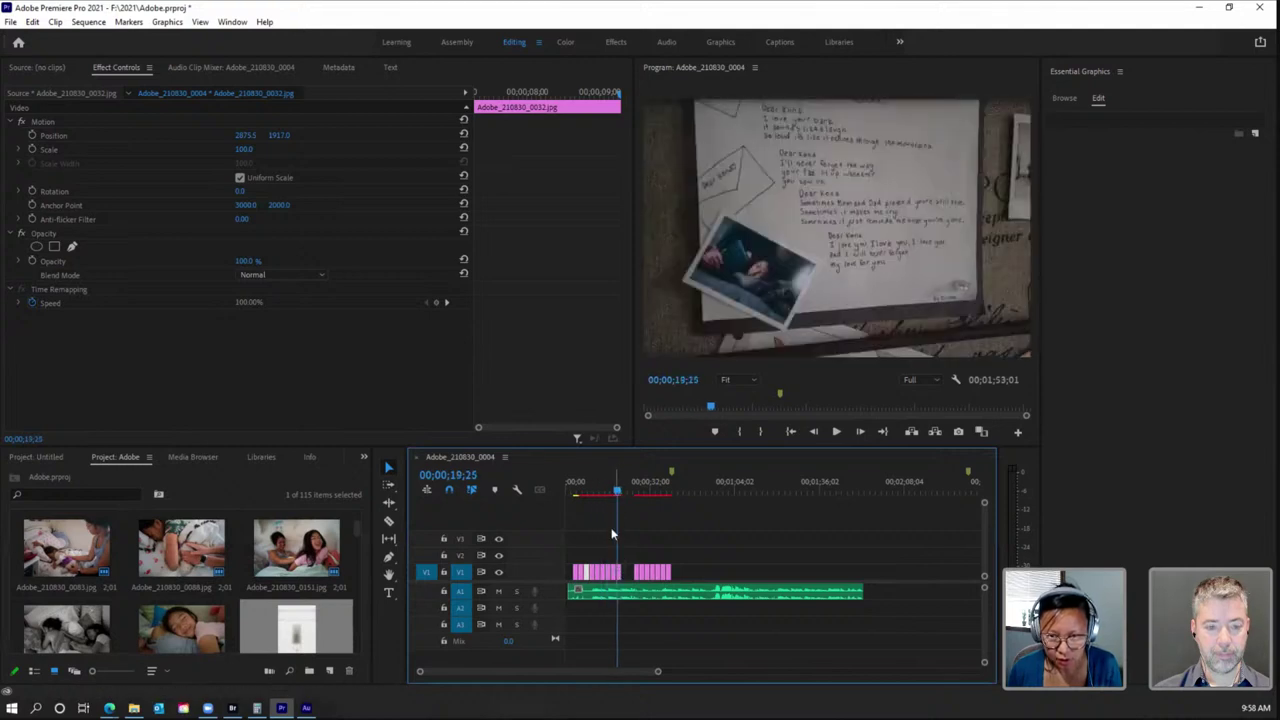
left_click(620, 575)
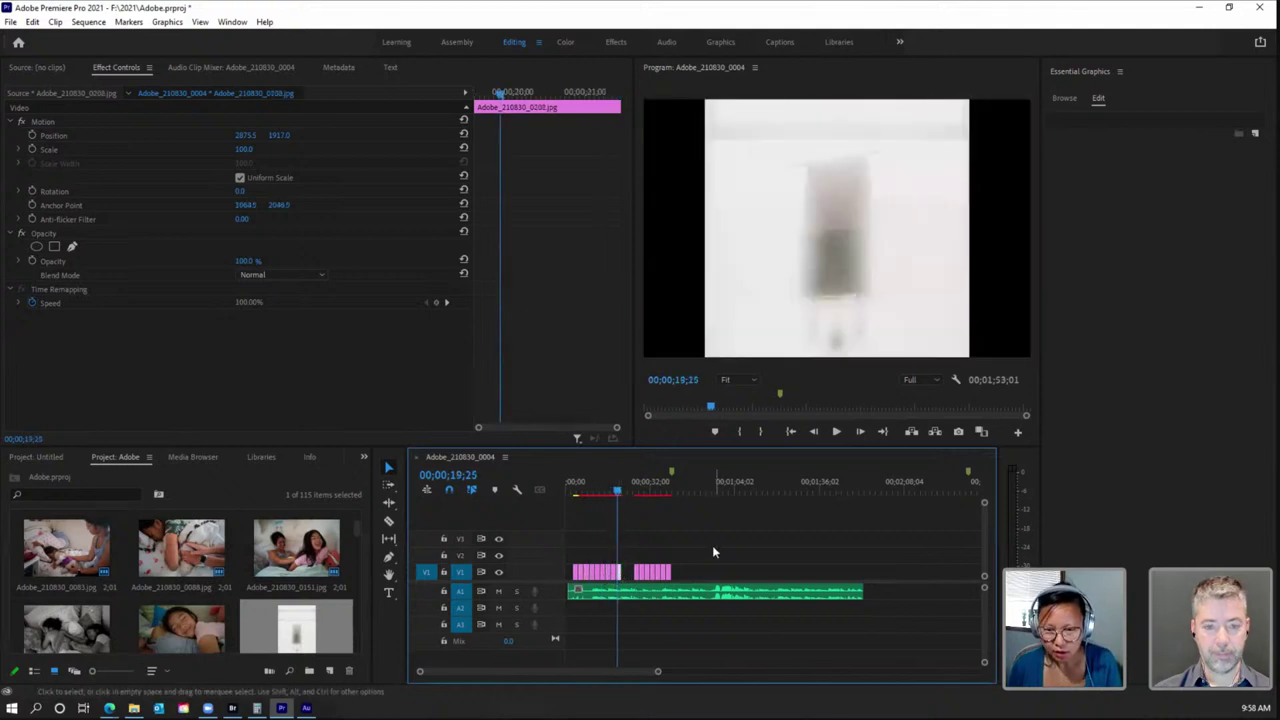
left_click_drag(680, 550, 628, 579)
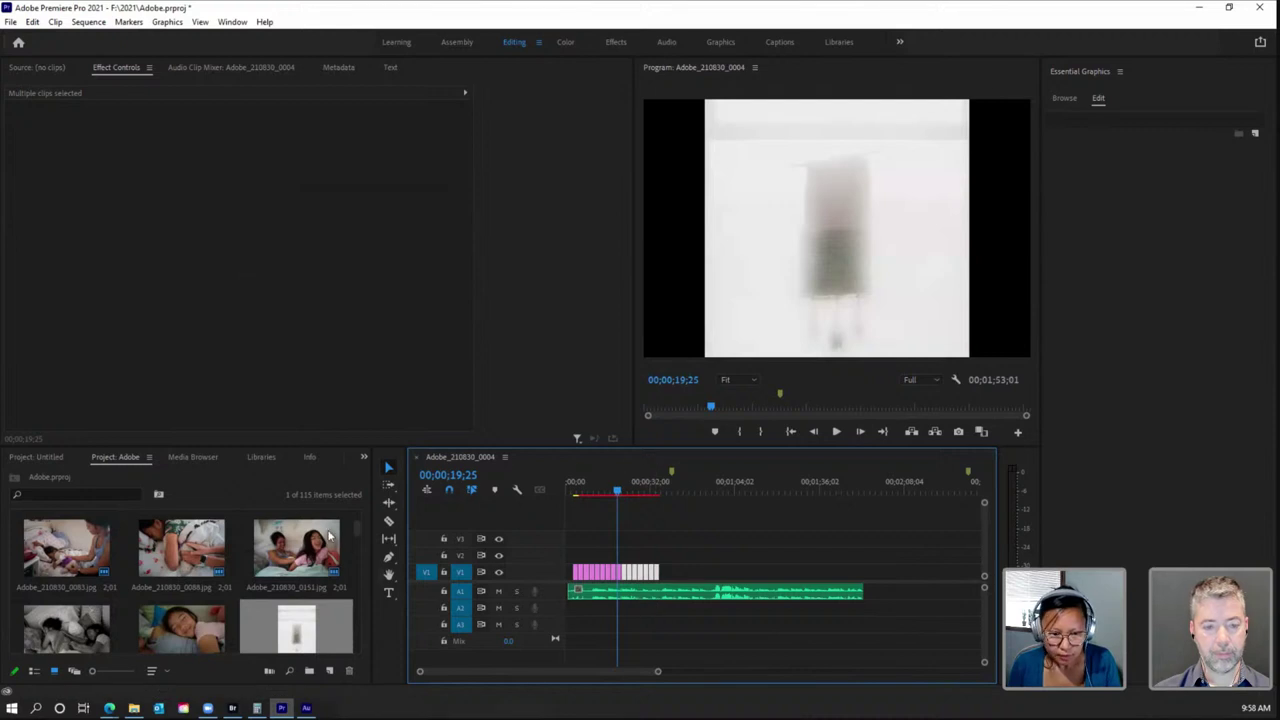
left_click_drag(356, 526, 363, 537)
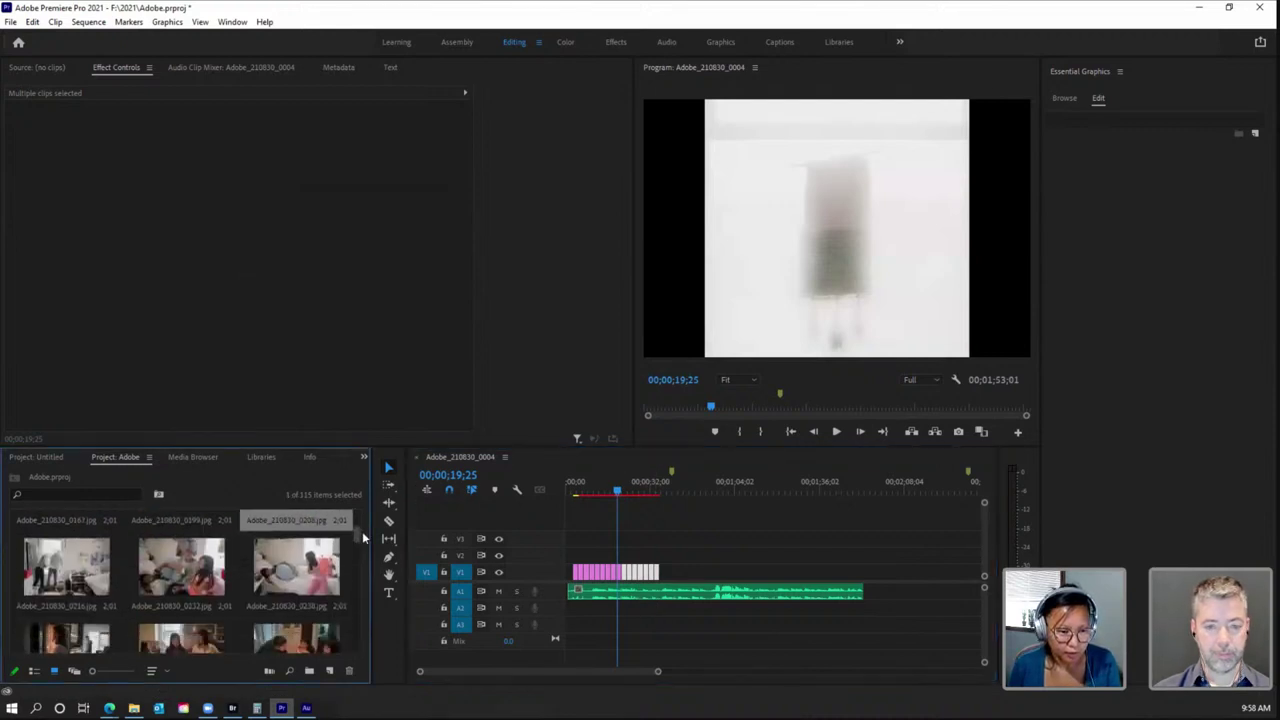
Step: Multi-select photos 0216, 0232, 0238, 0243 and 0251 in the Project panel
scroll(363, 537, "down", 1)
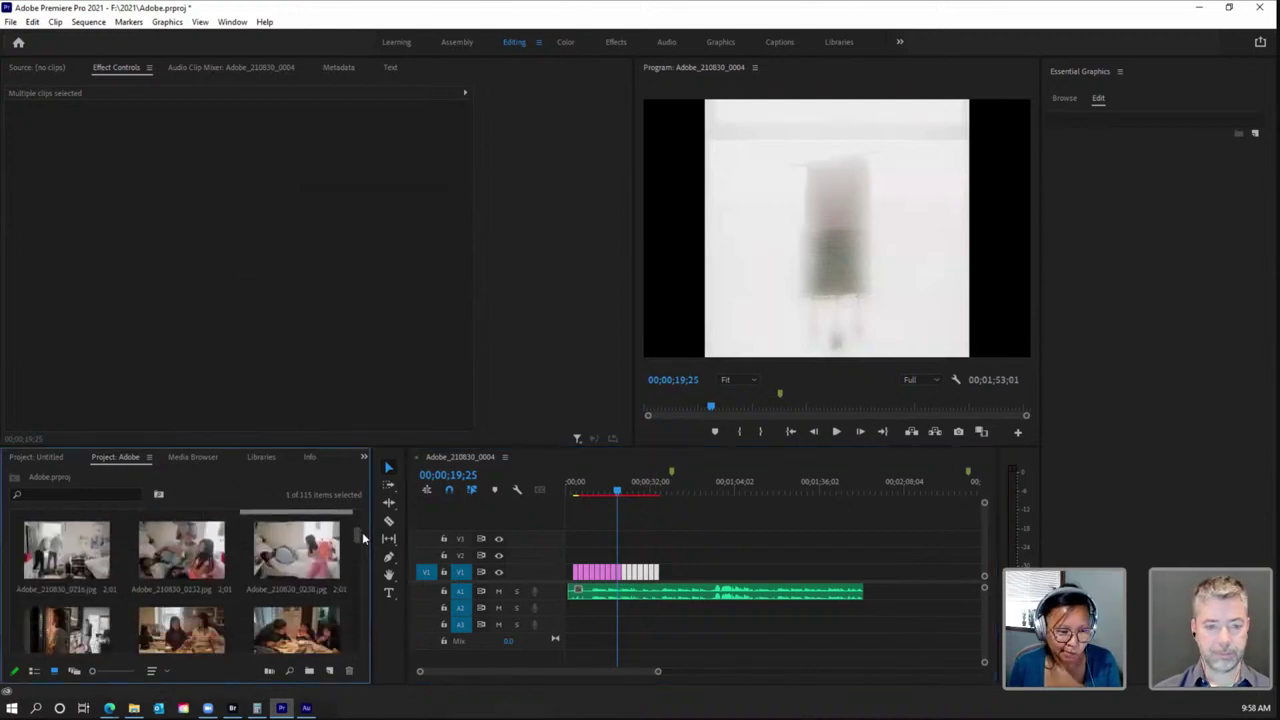
left_click(100, 563)
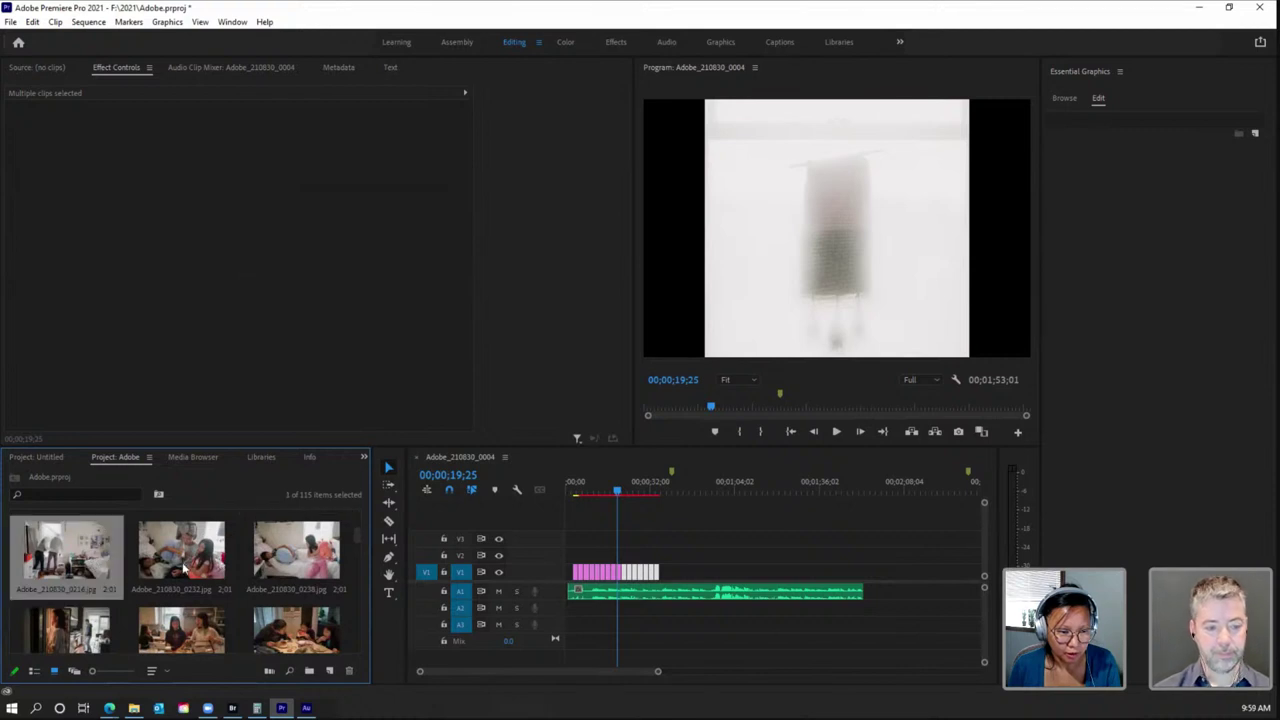
left_click(184, 567, "ctrl")
left_click(292, 563, "ctrl")
left_click(65, 624, "ctrl")
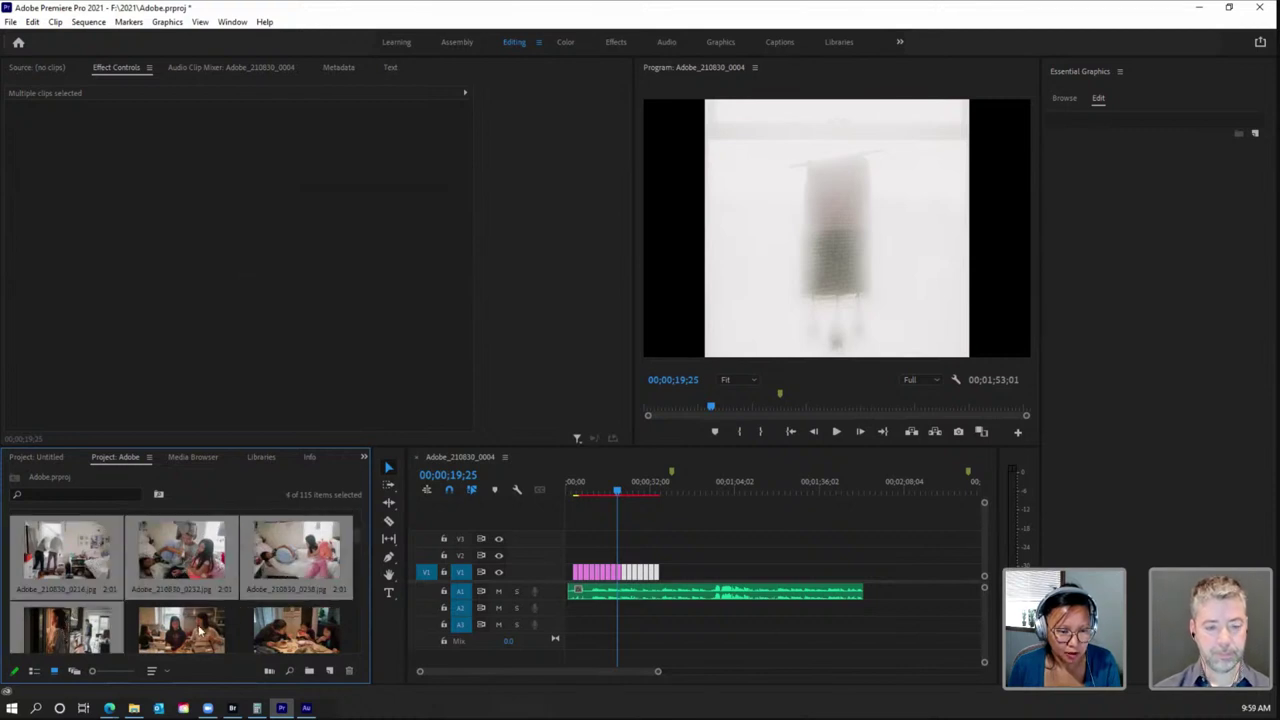
left_click(201, 628, "ctrl")
Step: Deselect photo 0251 and add photos 0269, 0290, 0340 and 0343 to the selection
scroll(357, 540, "down", 4)
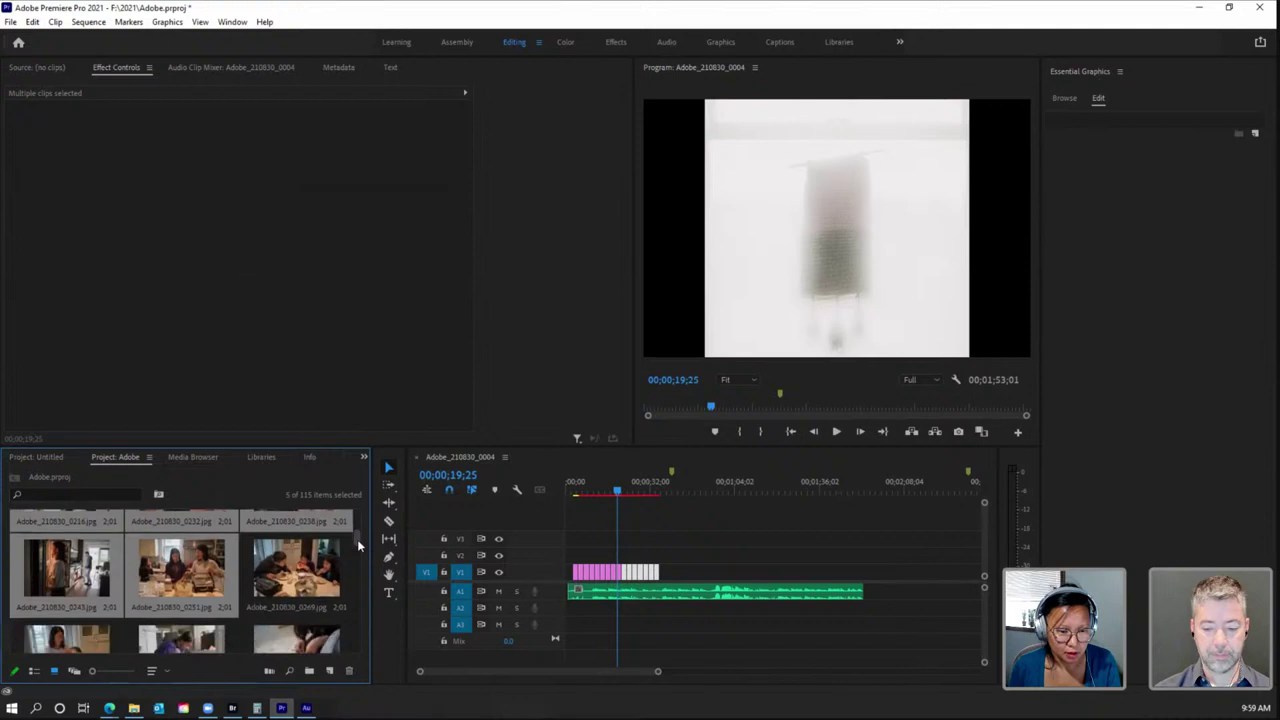
scroll(360, 547, "down", 1)
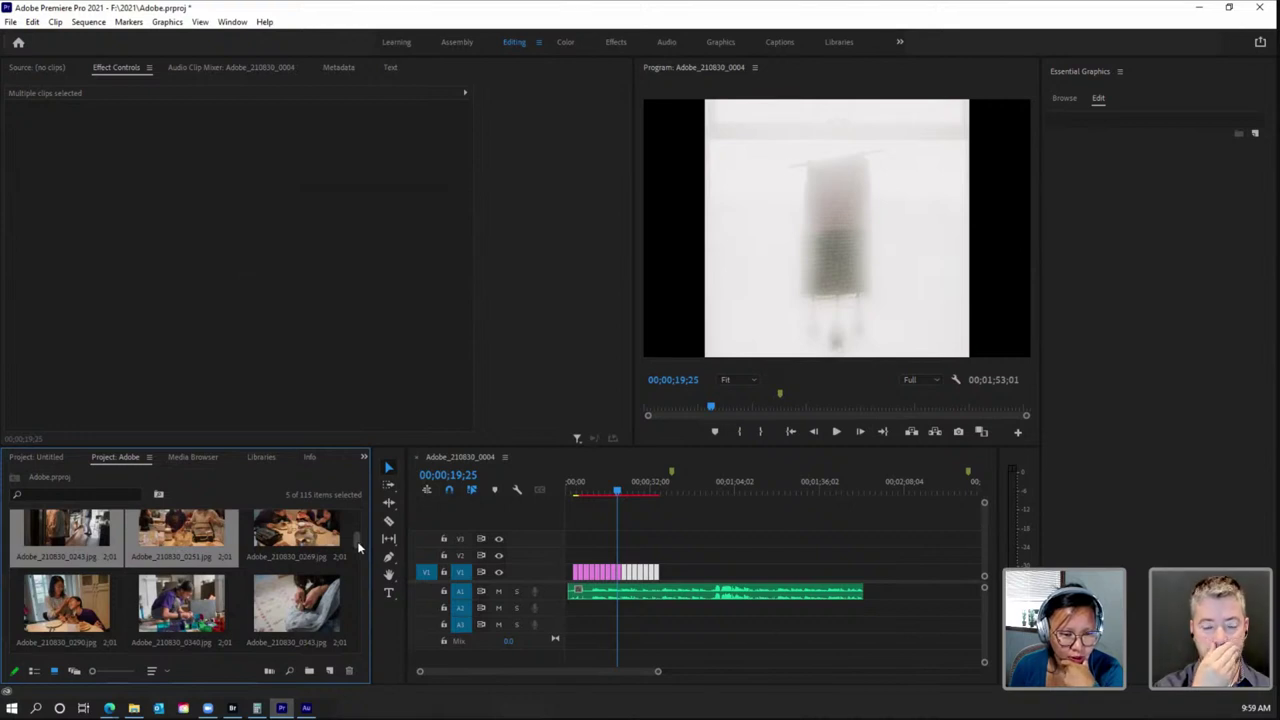
scroll(360, 546, "up", 2)
scroll(357, 540, "up", 3)
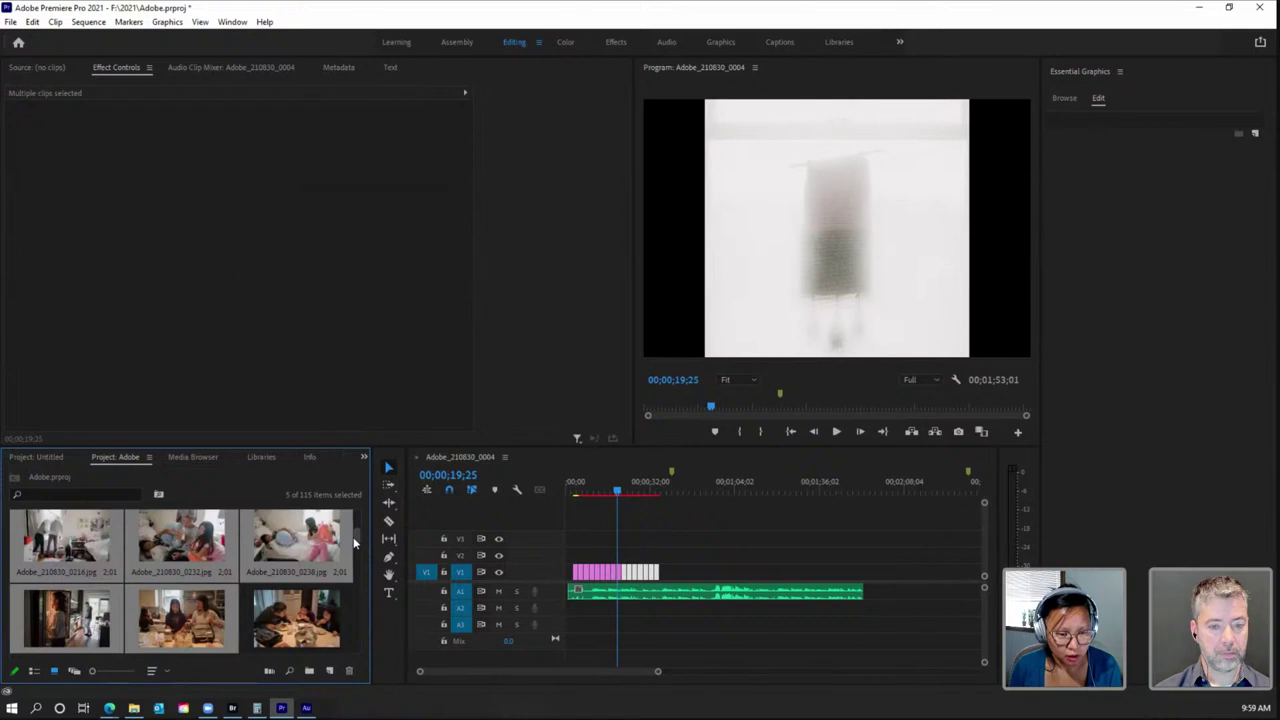
scroll(355, 541, "down", 3)
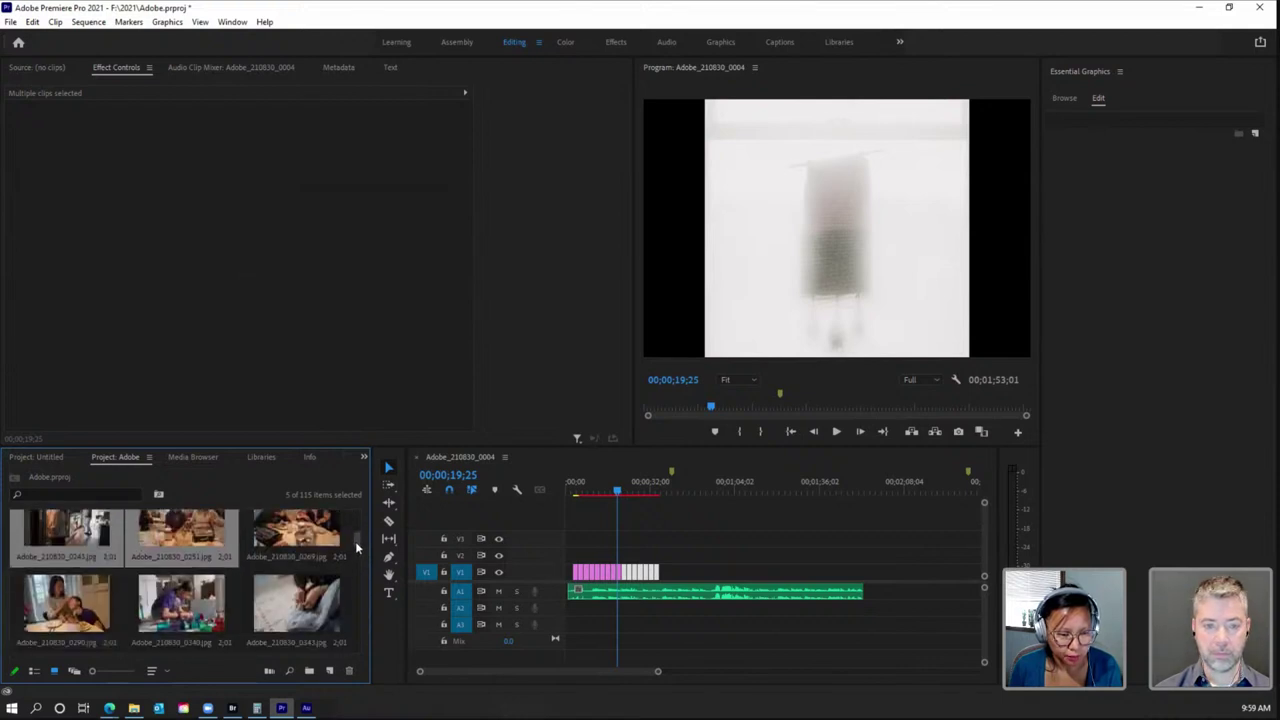
scroll(355, 541, "up", 2)
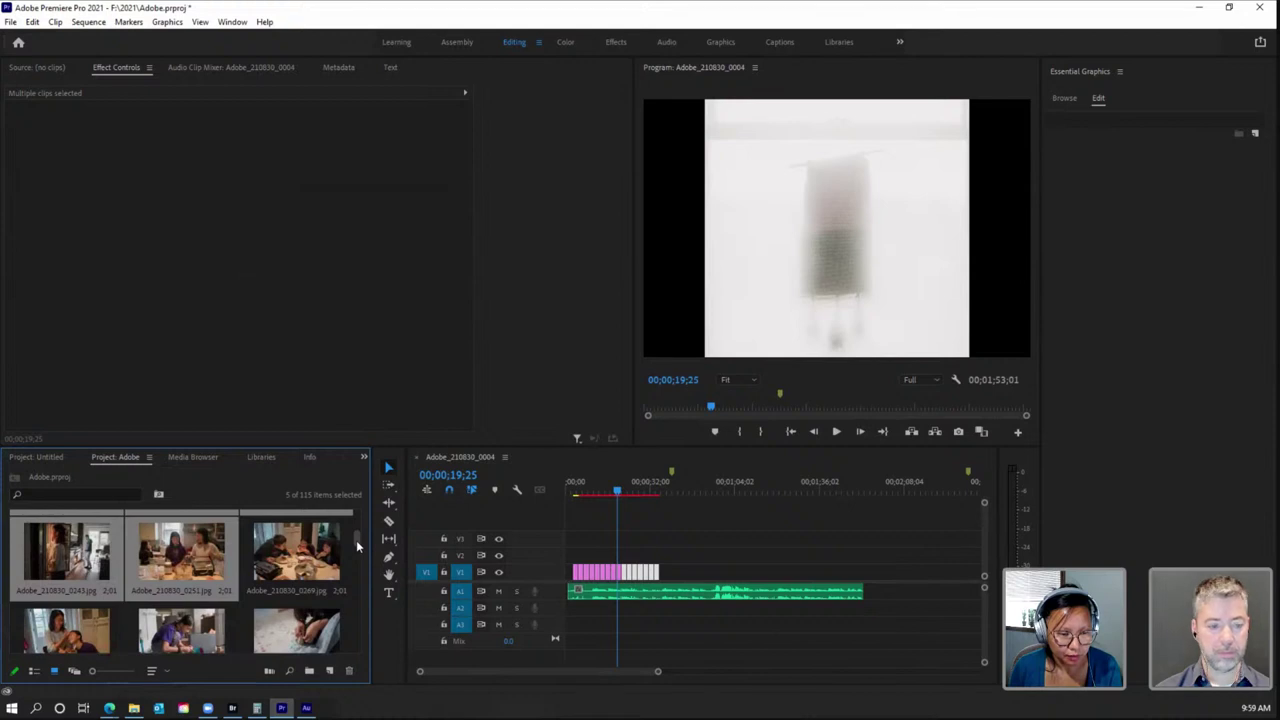
left_click(200, 567, "ctrl")
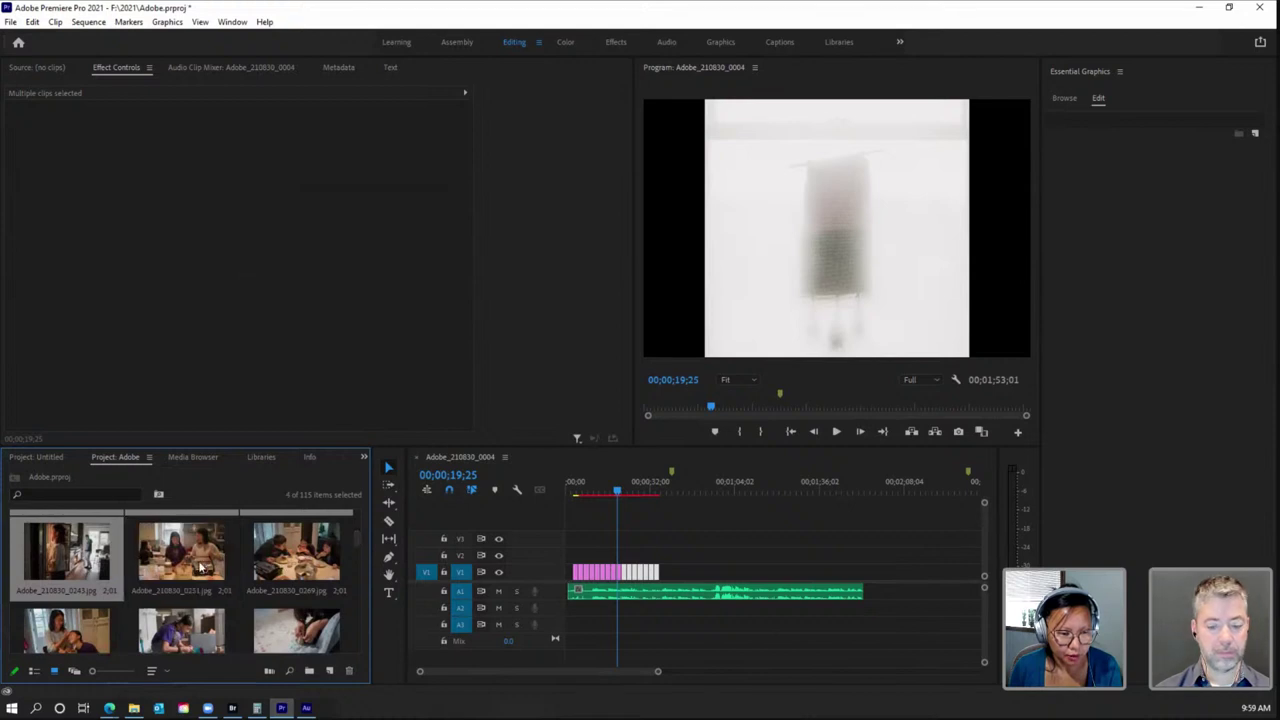
left_click(298, 567, "ctrl")
left_click(98, 625, "ctrl")
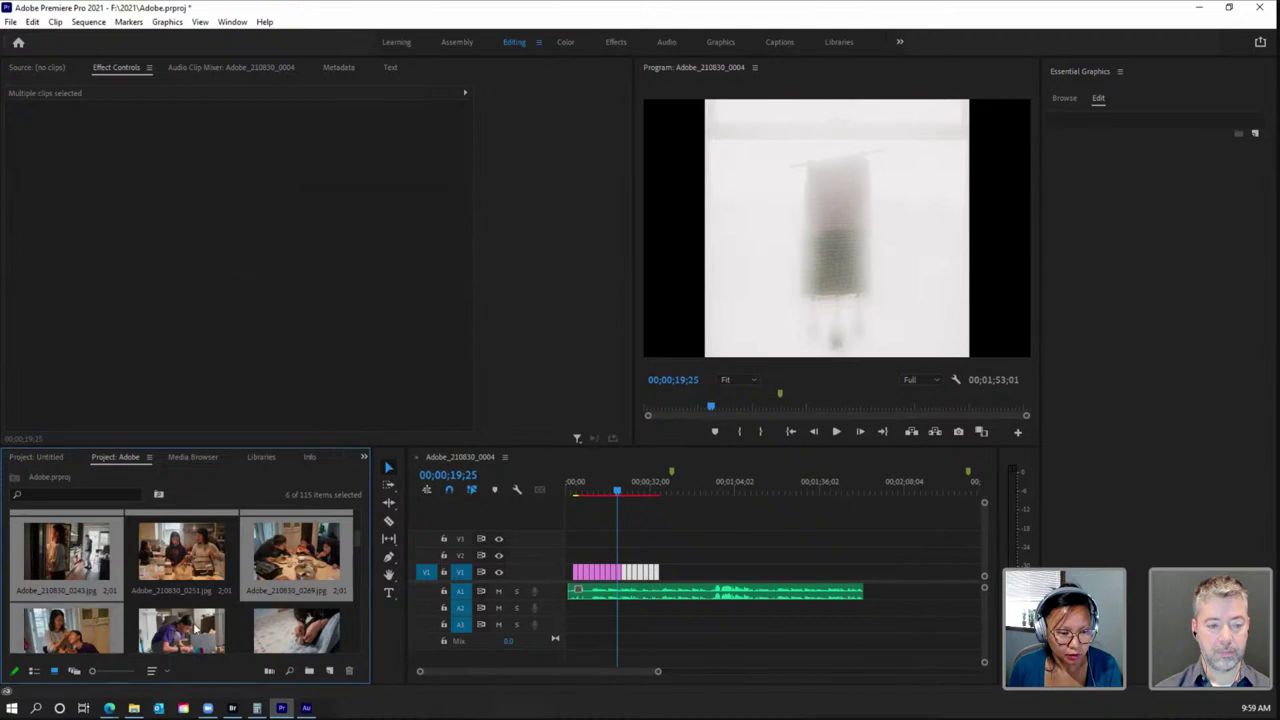
left_click(196, 628, "ctrl")
left_click(284, 626, "ctrl")
Step: Add photos 0361 and 0371, then append the selection after the existing V1 photo clips
scroll(357, 540, "down", 2)
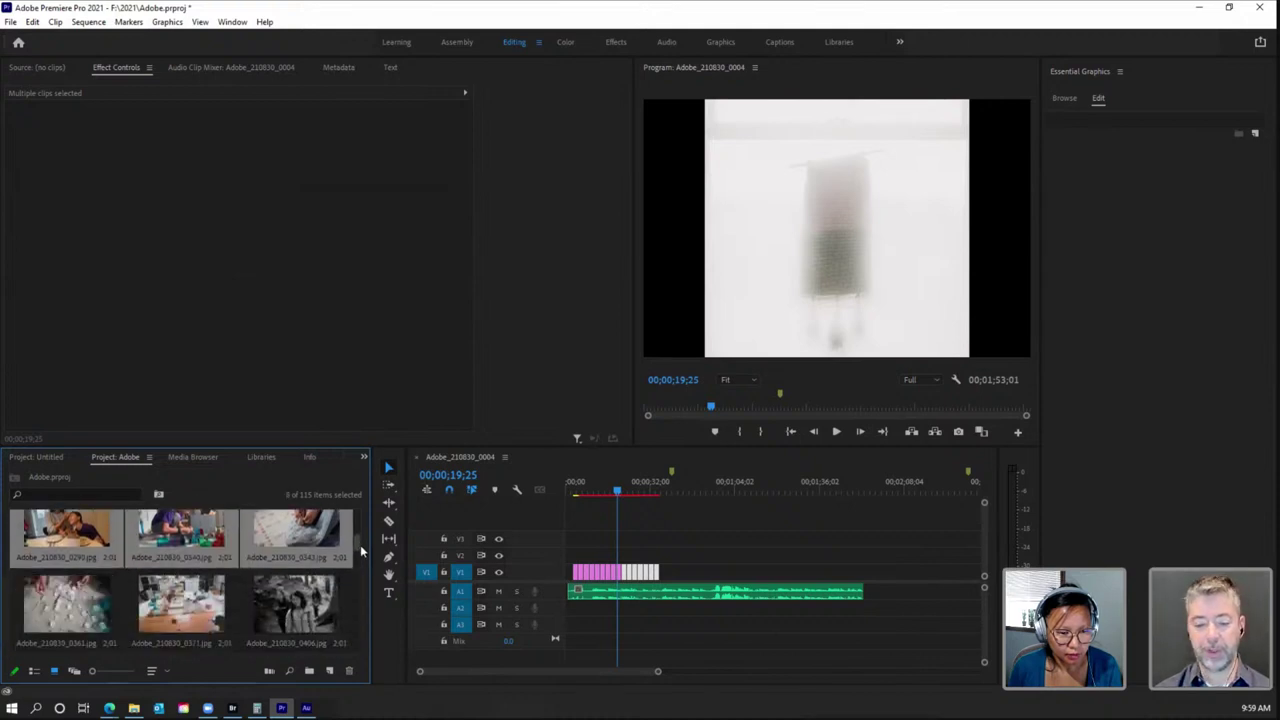
left_click(98, 611, "ctrl")
left_click(207, 609, "ctrl")
left_click_drag(287, 551, 688, 572)
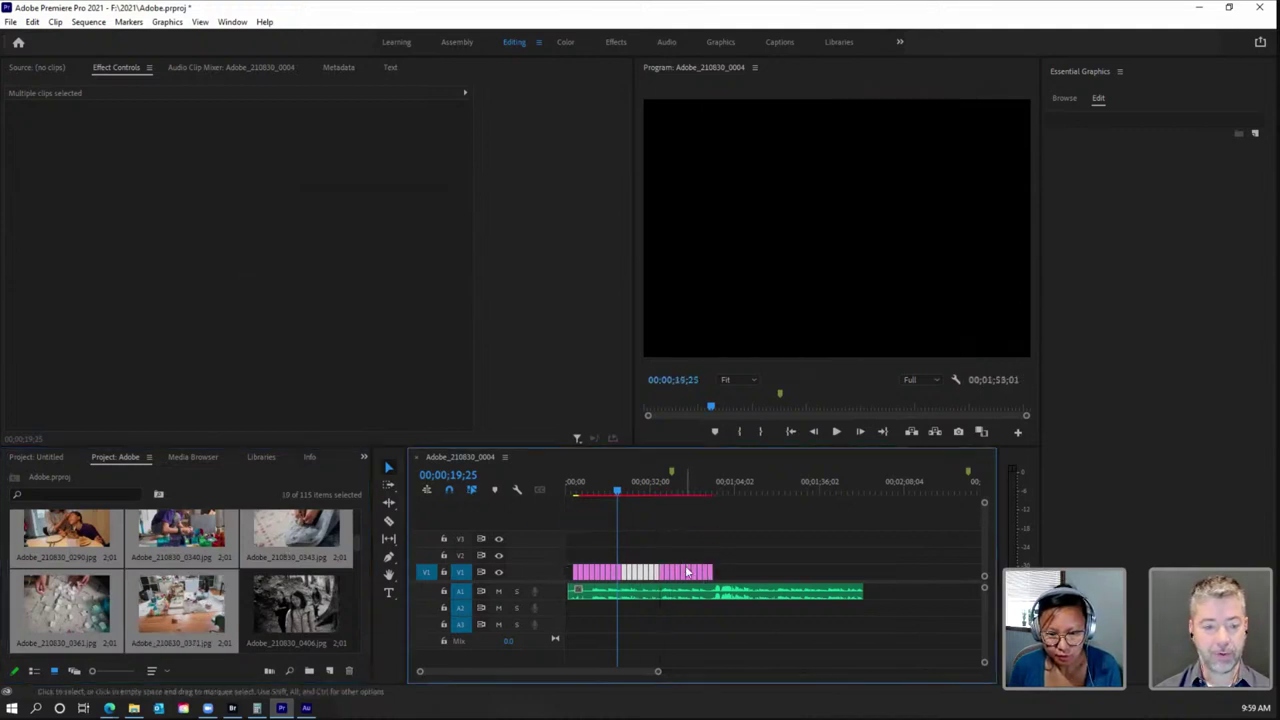
Step: Select photo 0406, check File Explorer, and park the playhead at the slideshow's end near 00;00;55
left_click(357, 541)
scroll(357, 541, "down", 1)
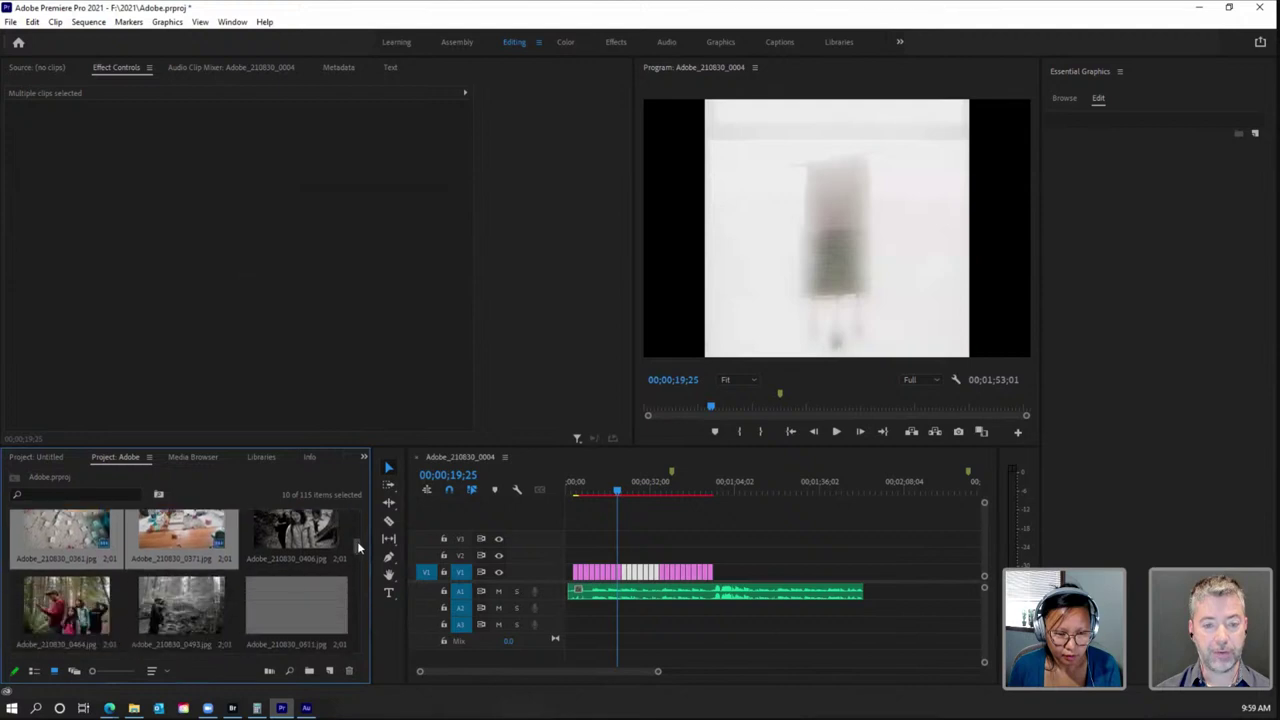
left_click(305, 533)
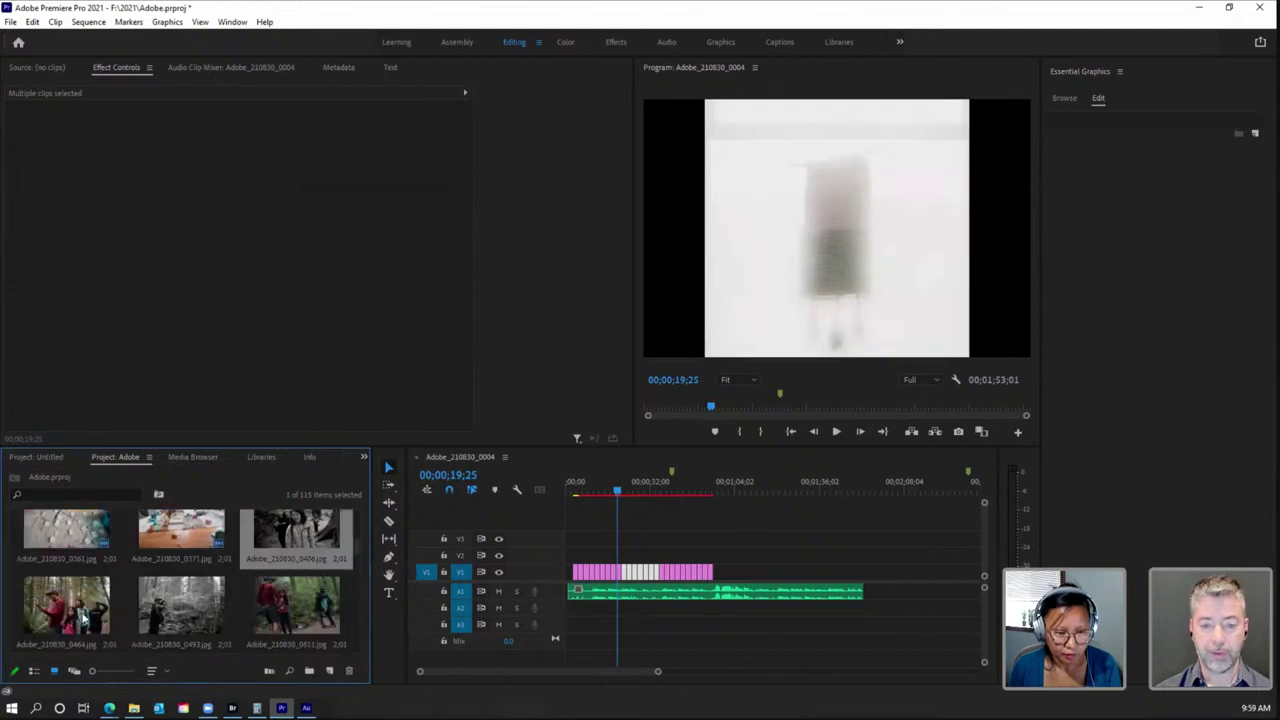
left_click(133, 708)
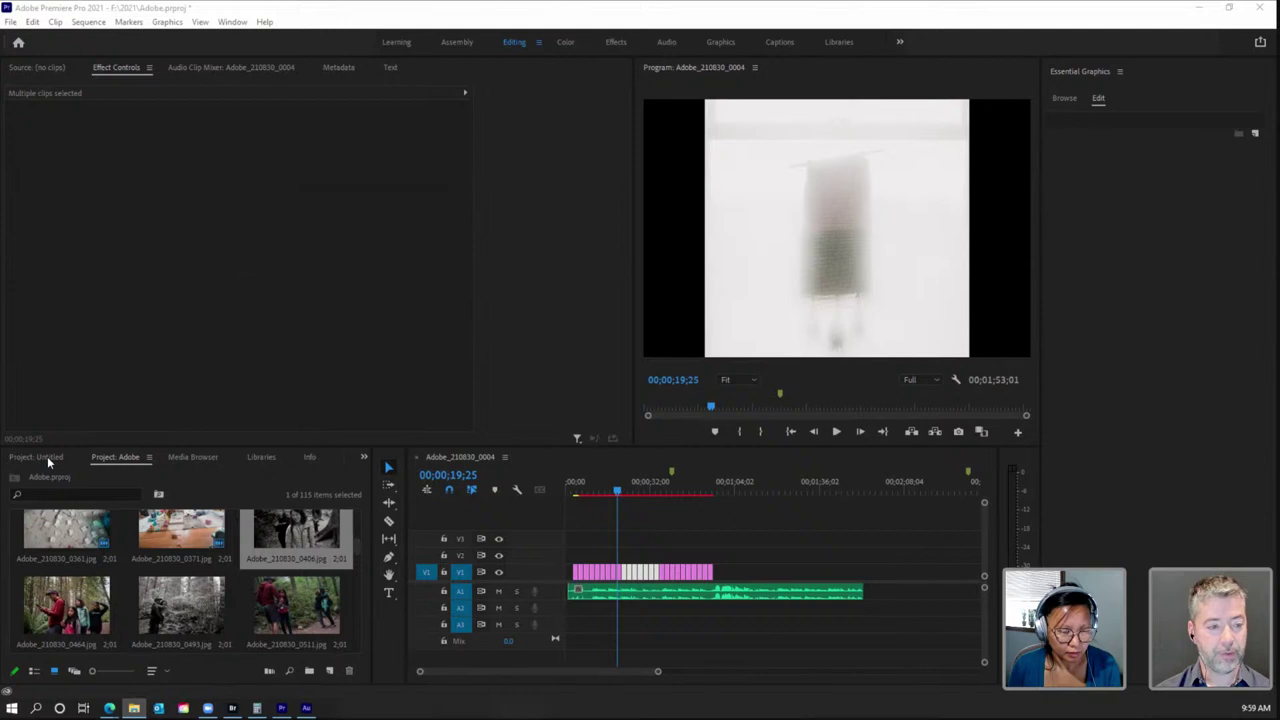
left_click(357, 543)
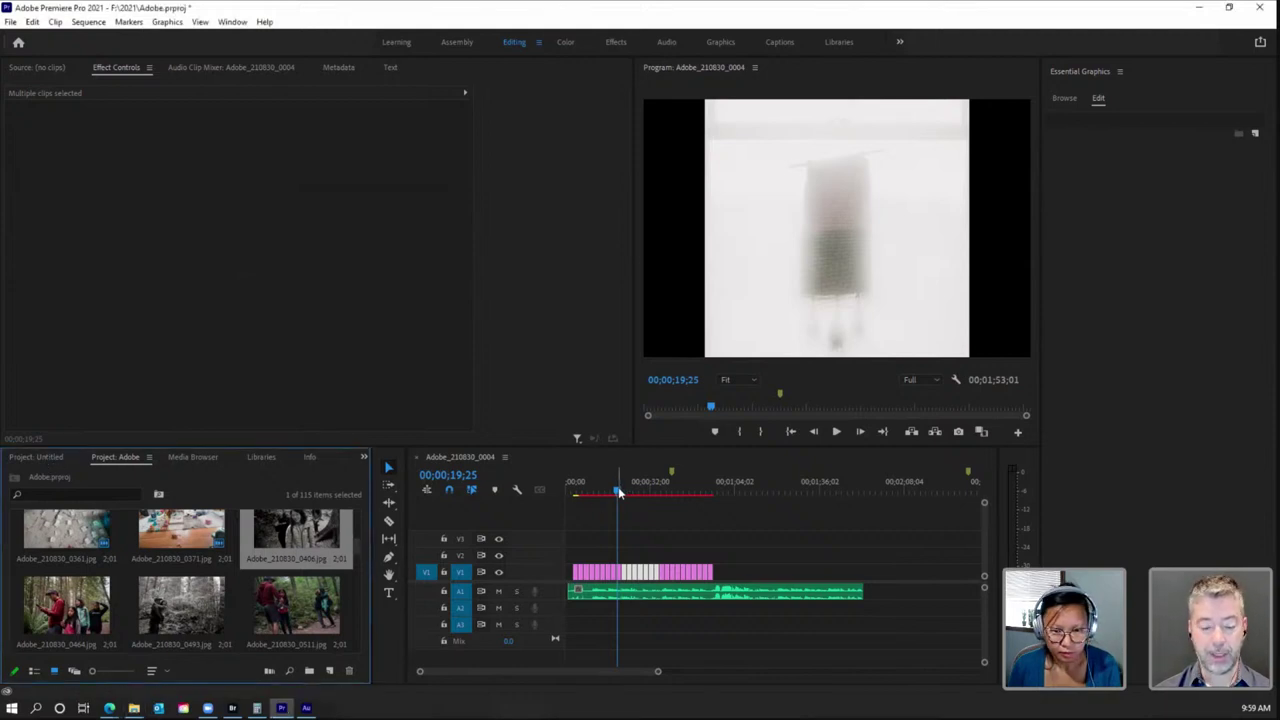
left_click_drag(620, 490, 711, 492)
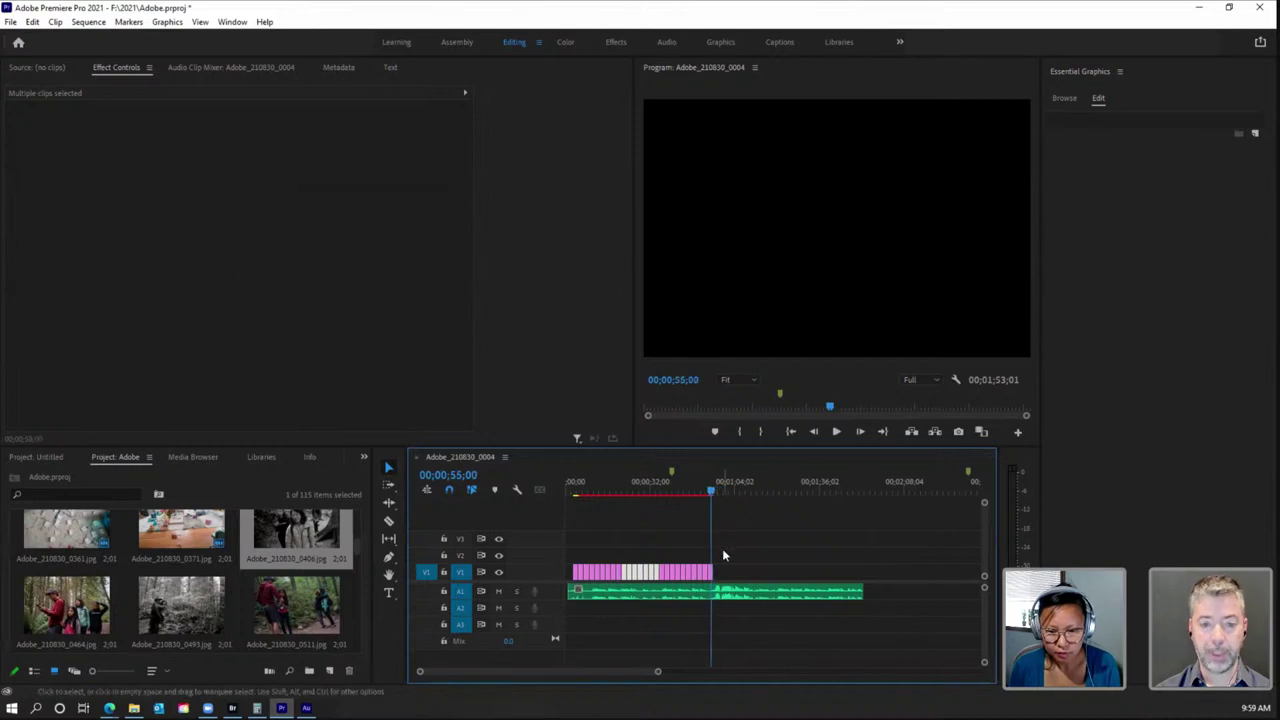
Step: Select the last slideshow clip, then start a new photo selection with 0464, 0493 and 0511
left_click(712, 572)
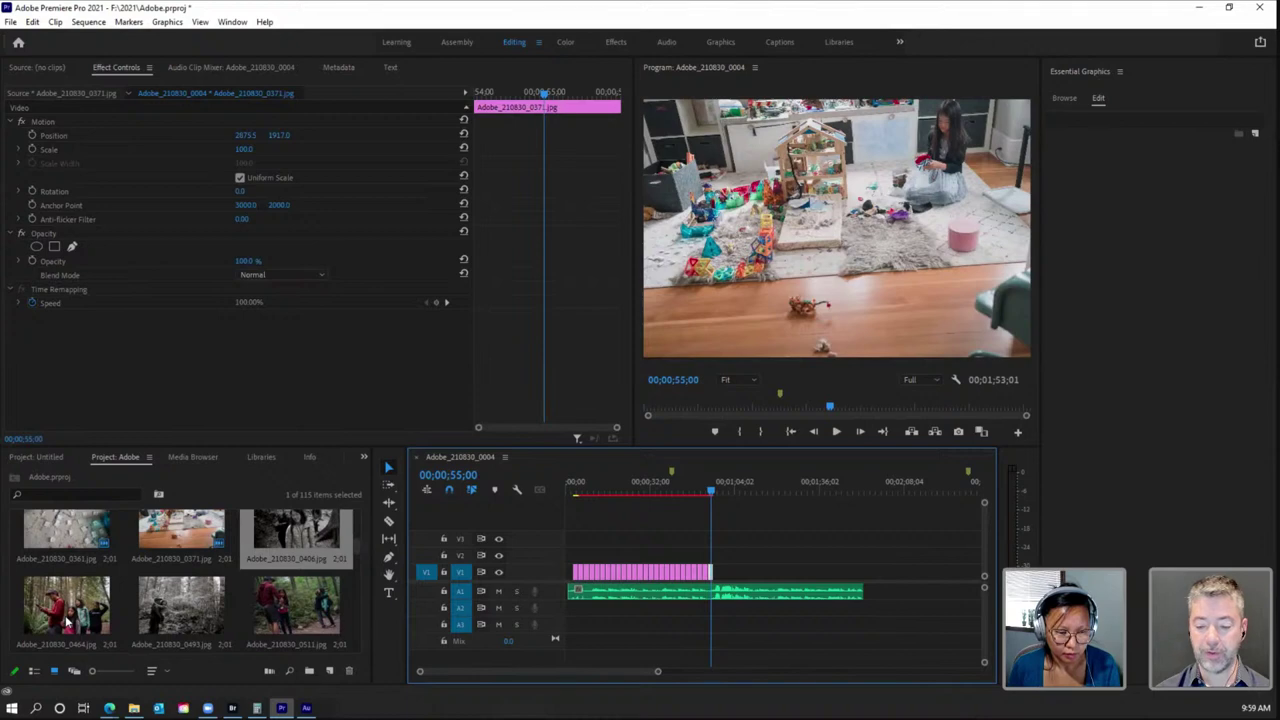
left_click(67, 622)
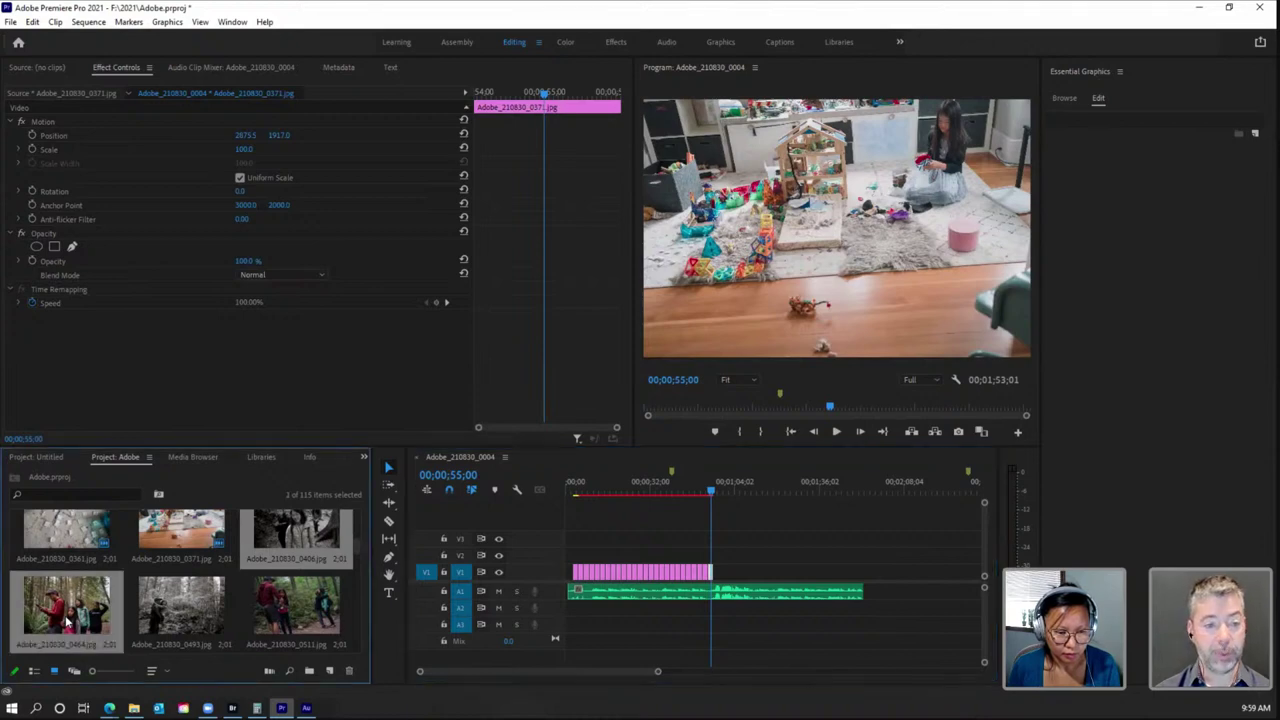
left_click(160, 615, "ctrl")
left_click(305, 607, "ctrl")
scroll(357, 542, "down", 1)
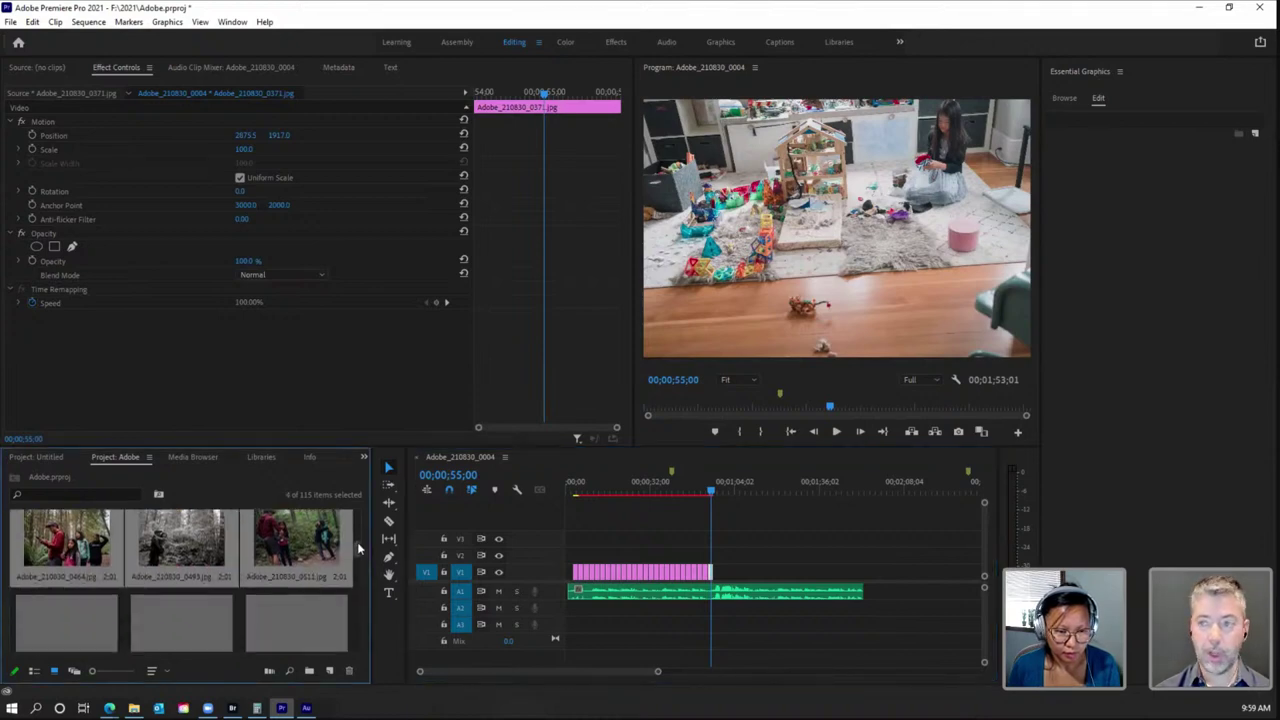
scroll(357, 546, "down", 1)
scroll(358, 550, "down", 1)
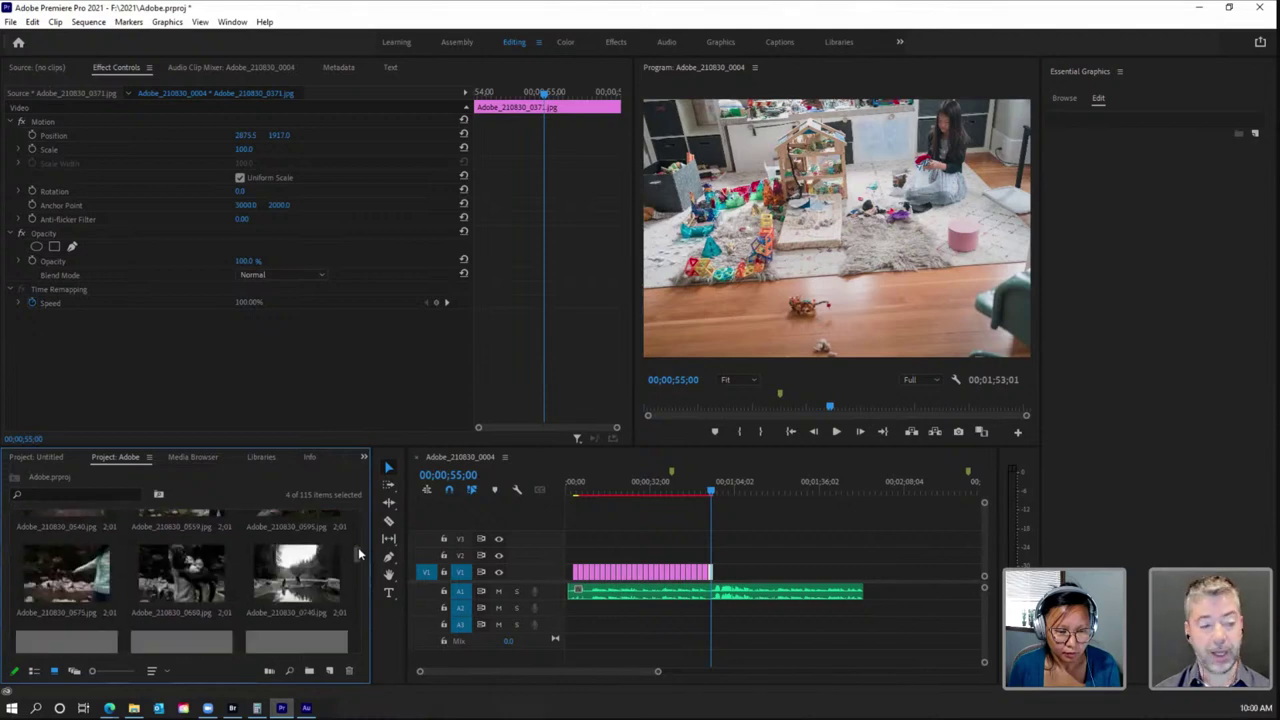
scroll(358, 546, "up", 1)
Step: Add photos 0540, 0680, 0740, 0747, 0786 and 0790 to the selection
left_click(96, 546, "ctrl")
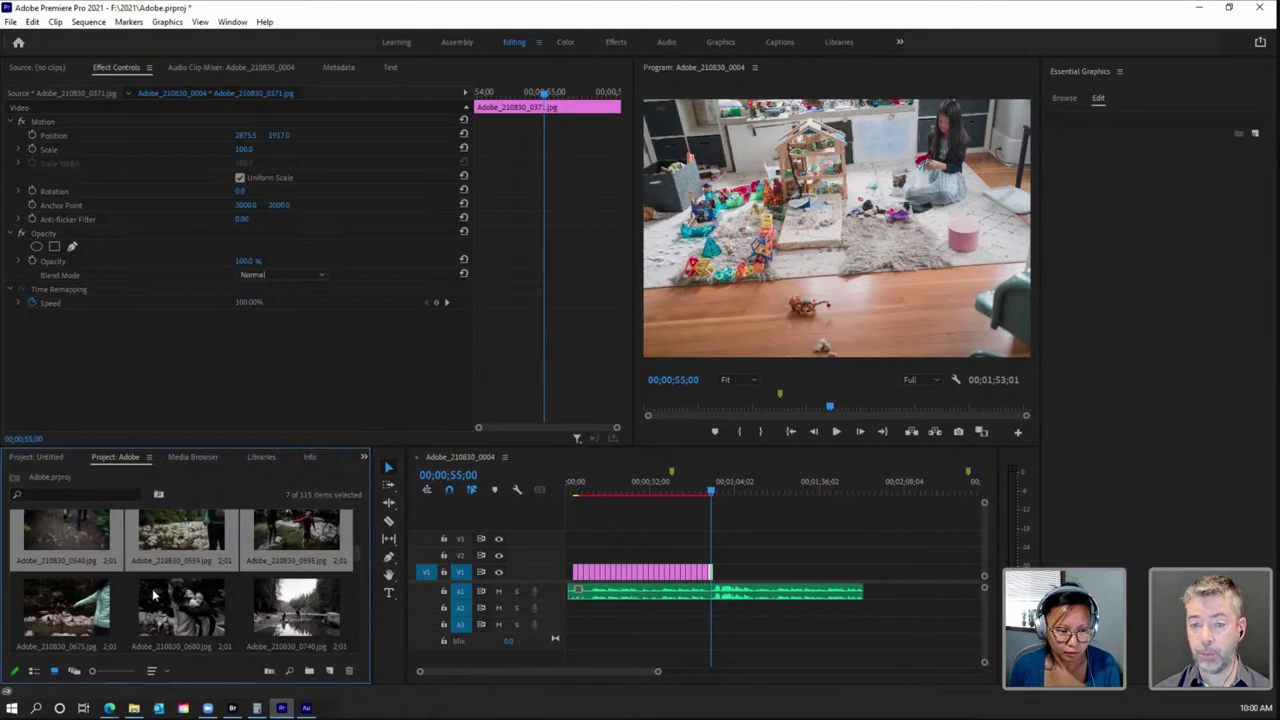
left_click(190, 620, "ctrl")
left_click(290, 614, "ctrl")
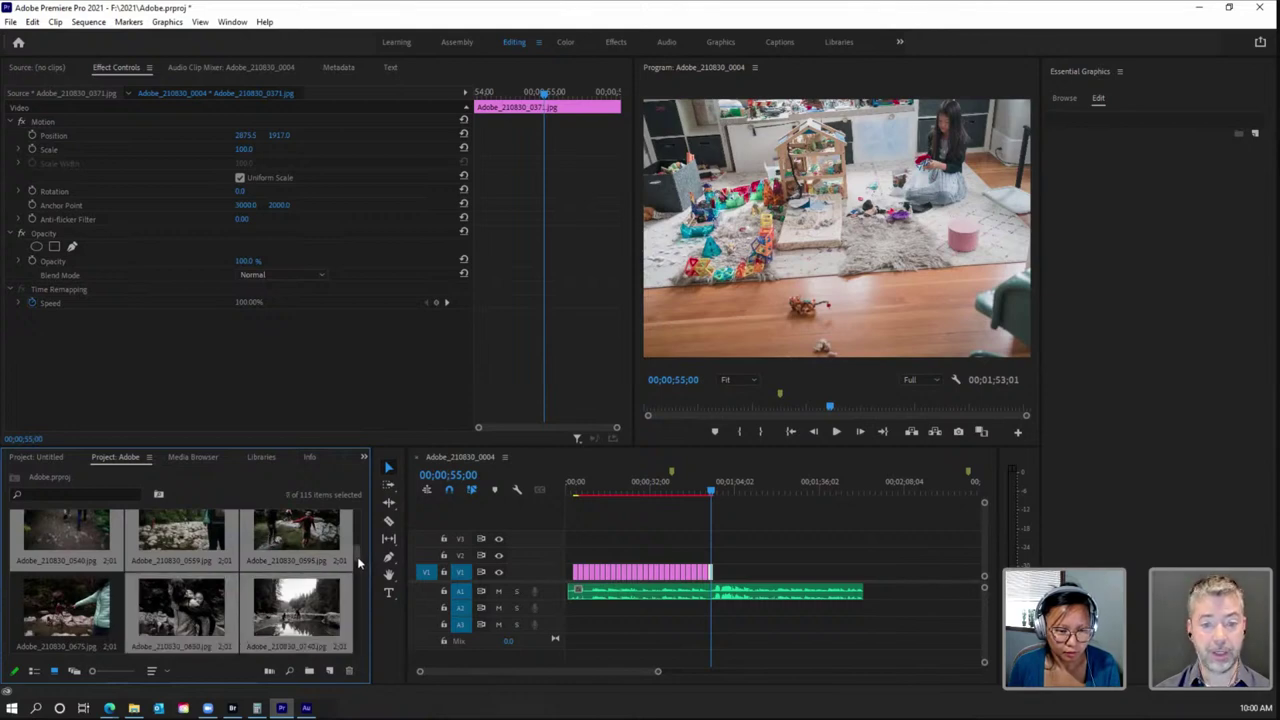
scroll(357, 556, "down", 3)
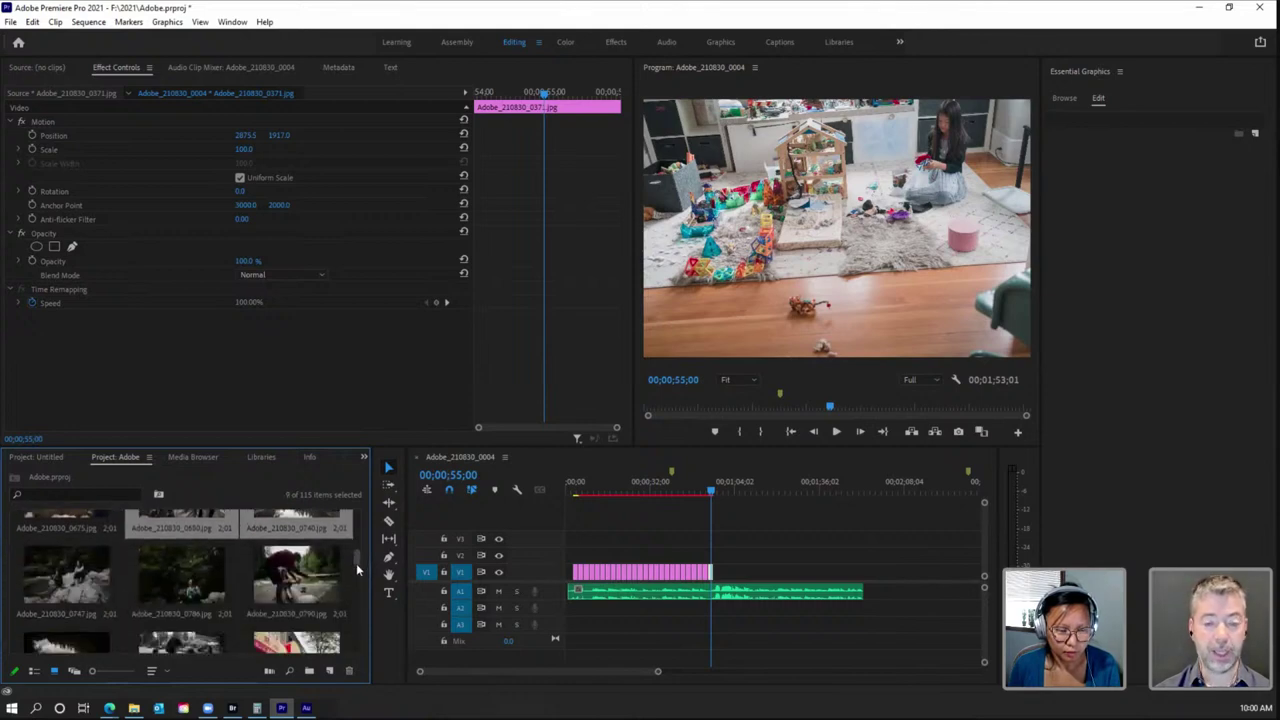
left_click(94, 590, "ctrl")
left_click(176, 592, "ctrl")
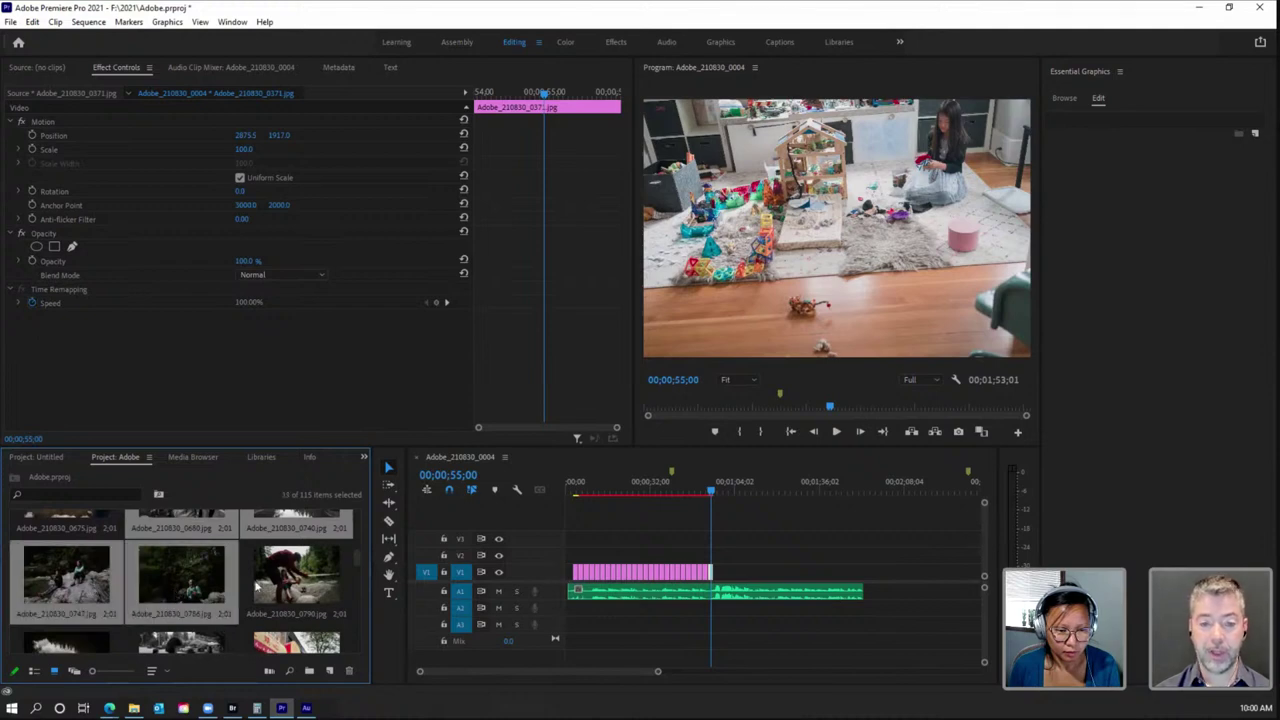
left_click(286, 588, "ctrl")
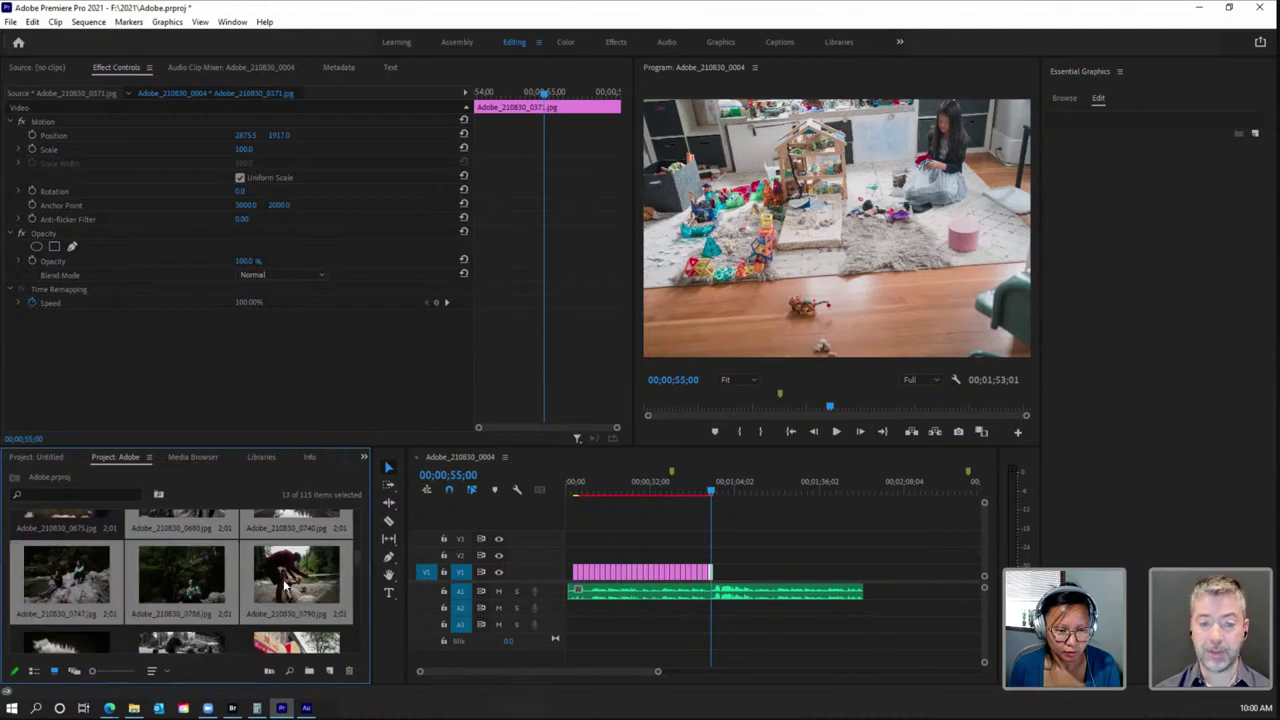
Step: Add two bottom-row photos and append the selection to V1, extending it to about 1:27
left_click(198, 645, "ctrl")
left_click(285, 640, "ctrl")
left_click_drag(294, 624, 766, 572)
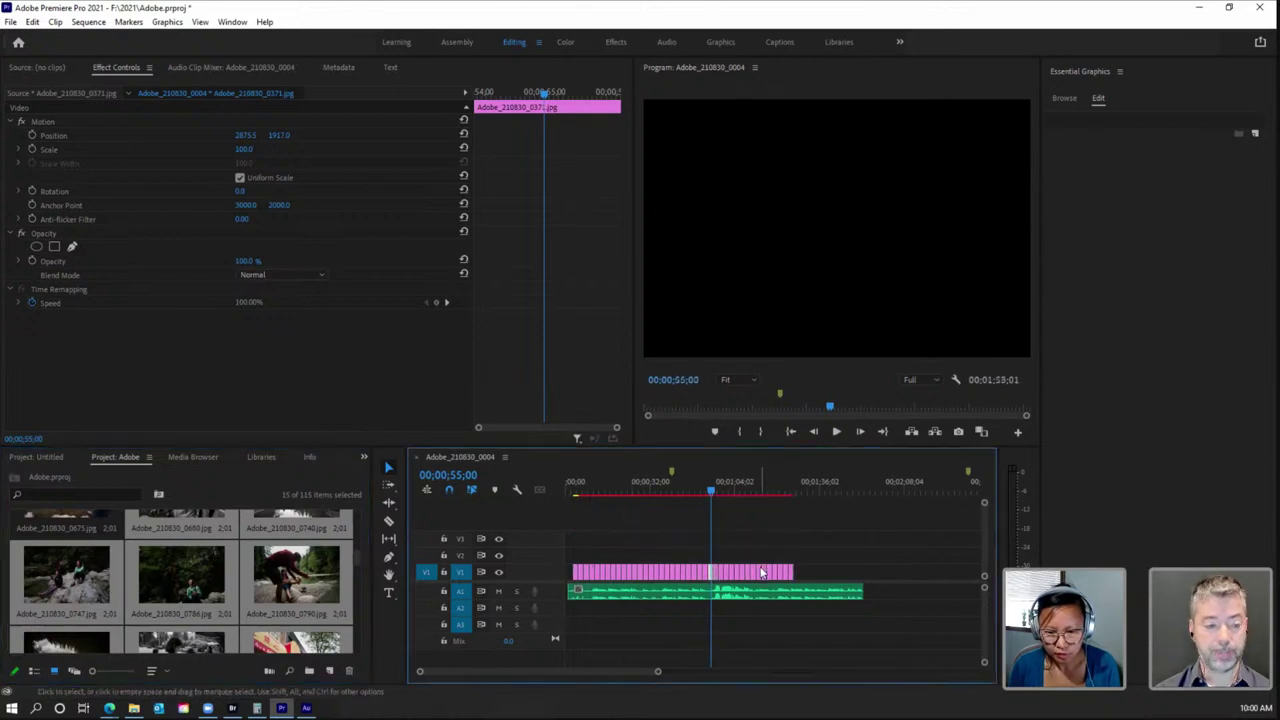
left_click_drag(359, 563, 363, 570)
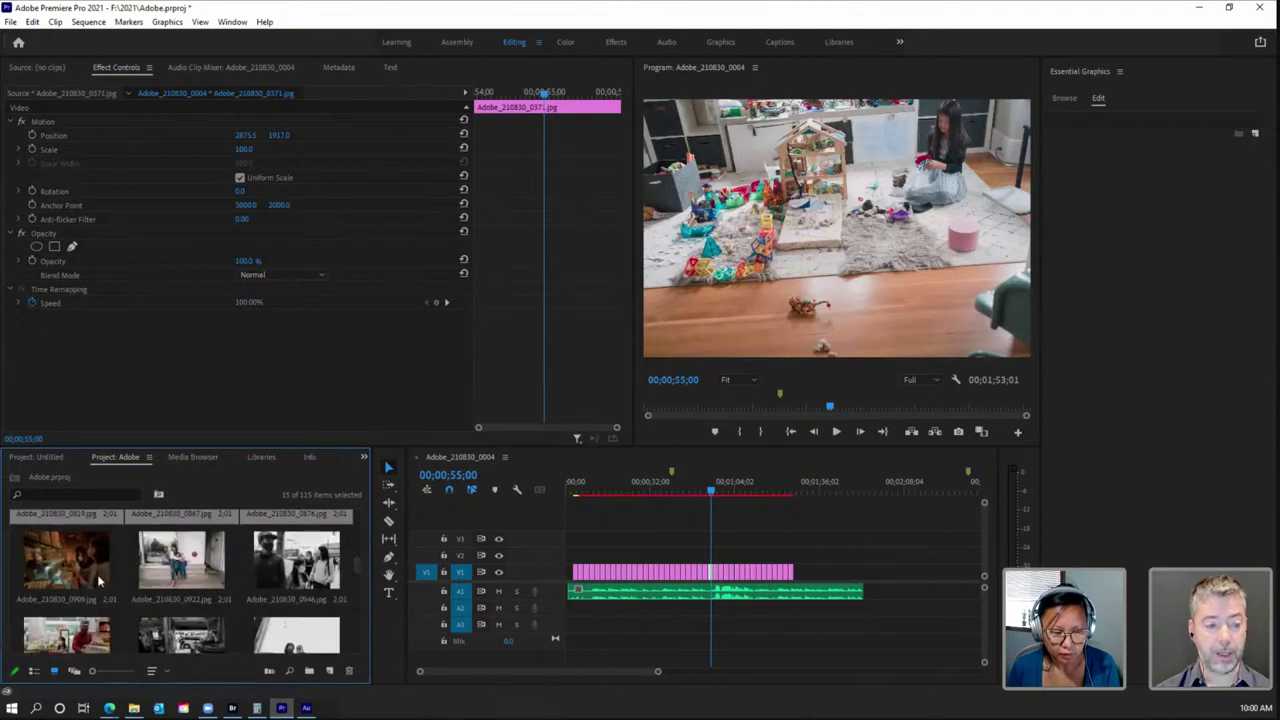
Step: Select a range of photos starting at 0909 and append them to V1, reaching about 1:38
left_click(93, 582)
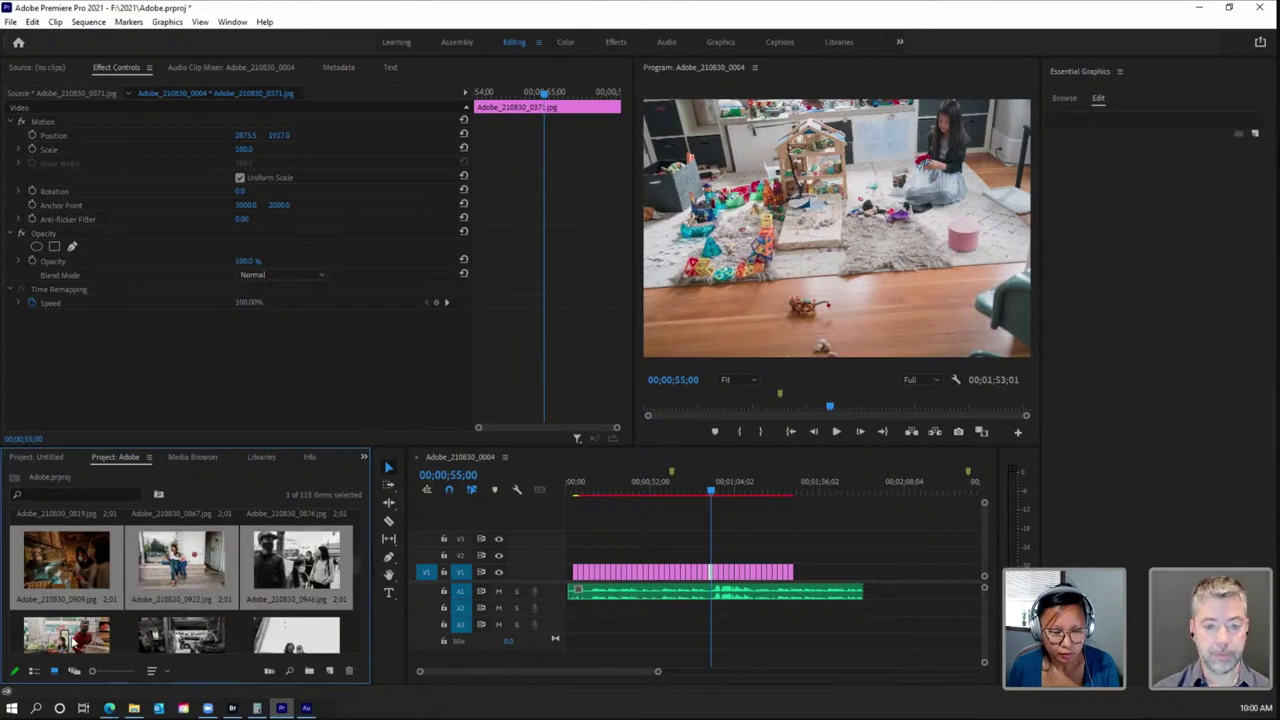
left_click(175, 643, "shift")
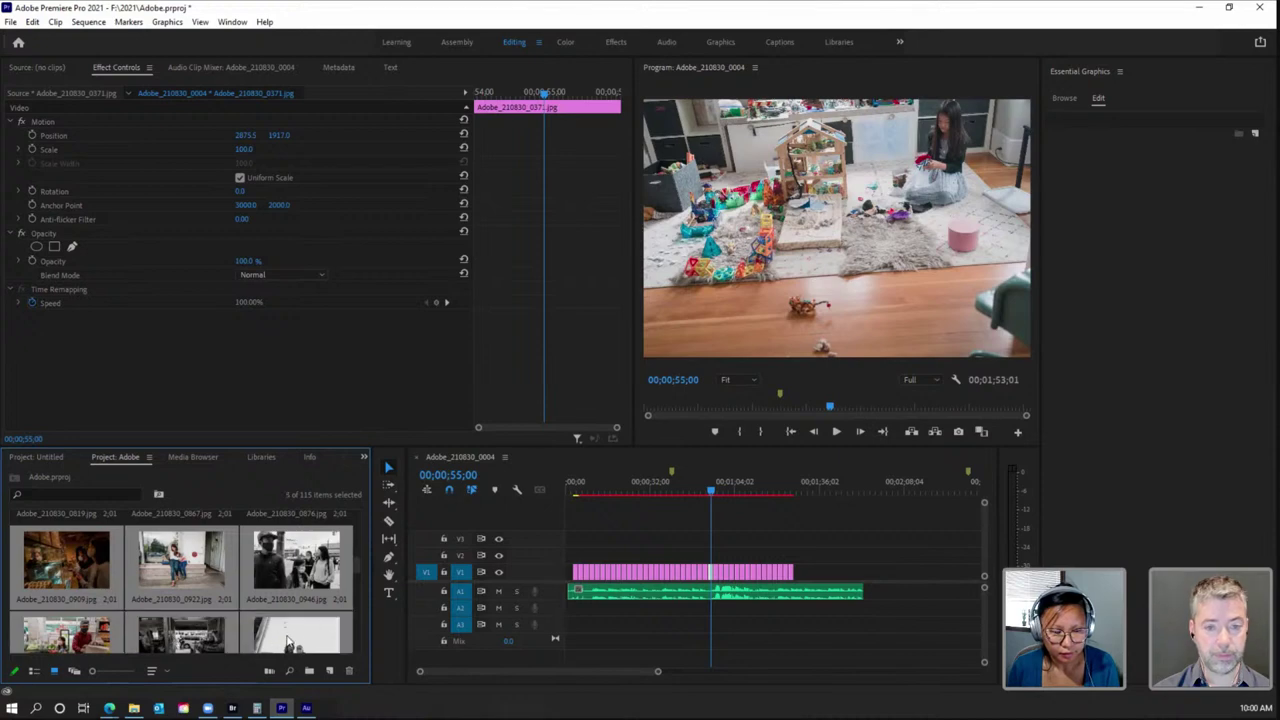
scroll(358, 566, "up", 1)
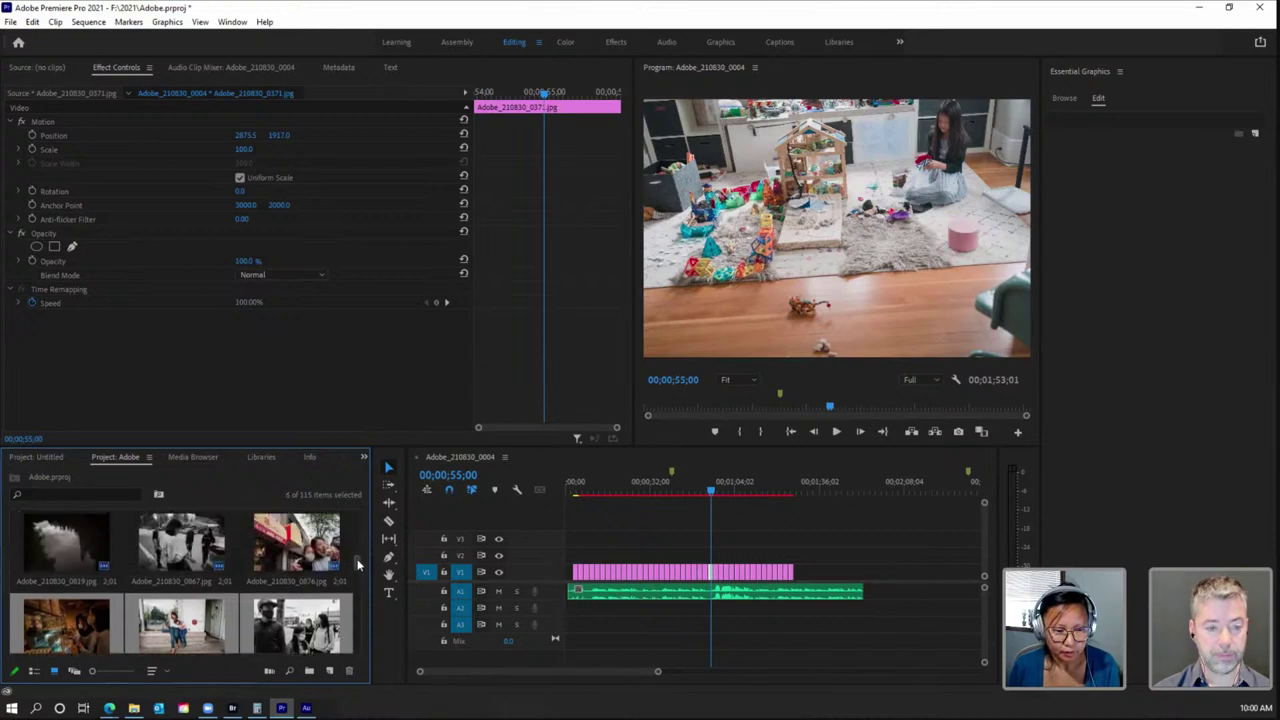
scroll(358, 566, "down", 1)
left_click_drag(140, 545, 818, 576)
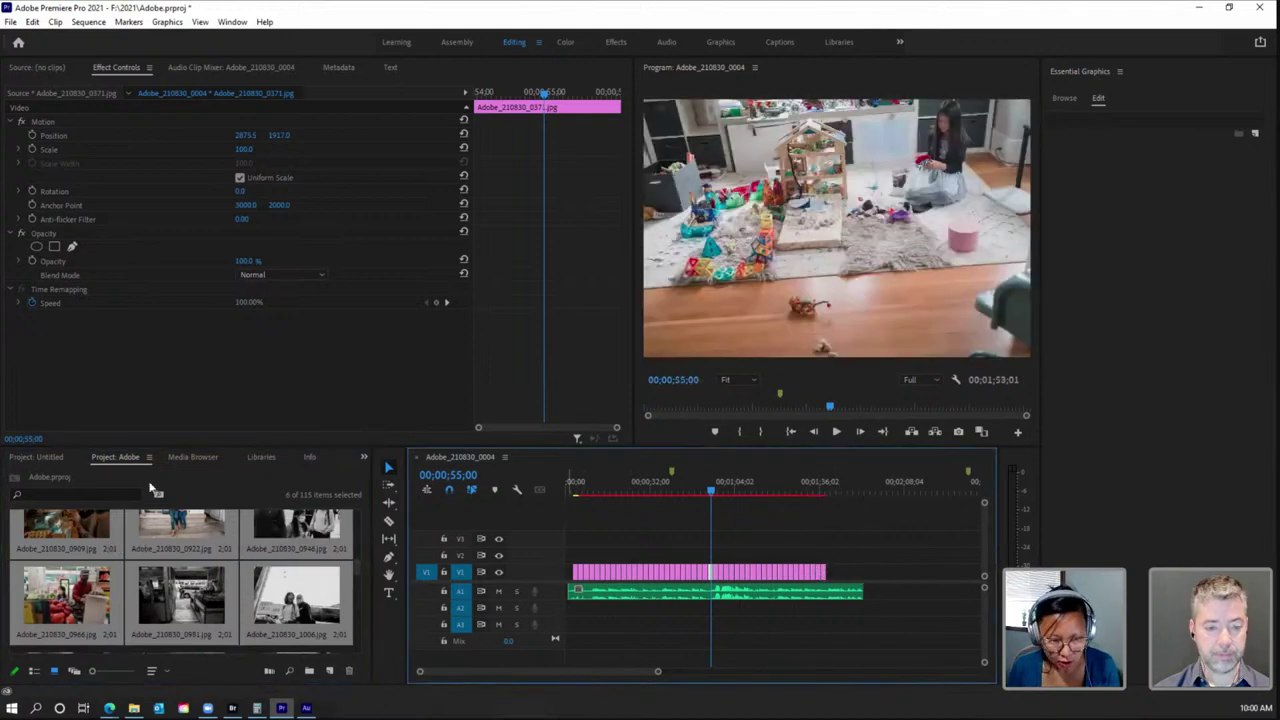
Step: Import the Fantoms music file from File Explorer into the Untitled project, then replay the sequence
left_click(42, 458)
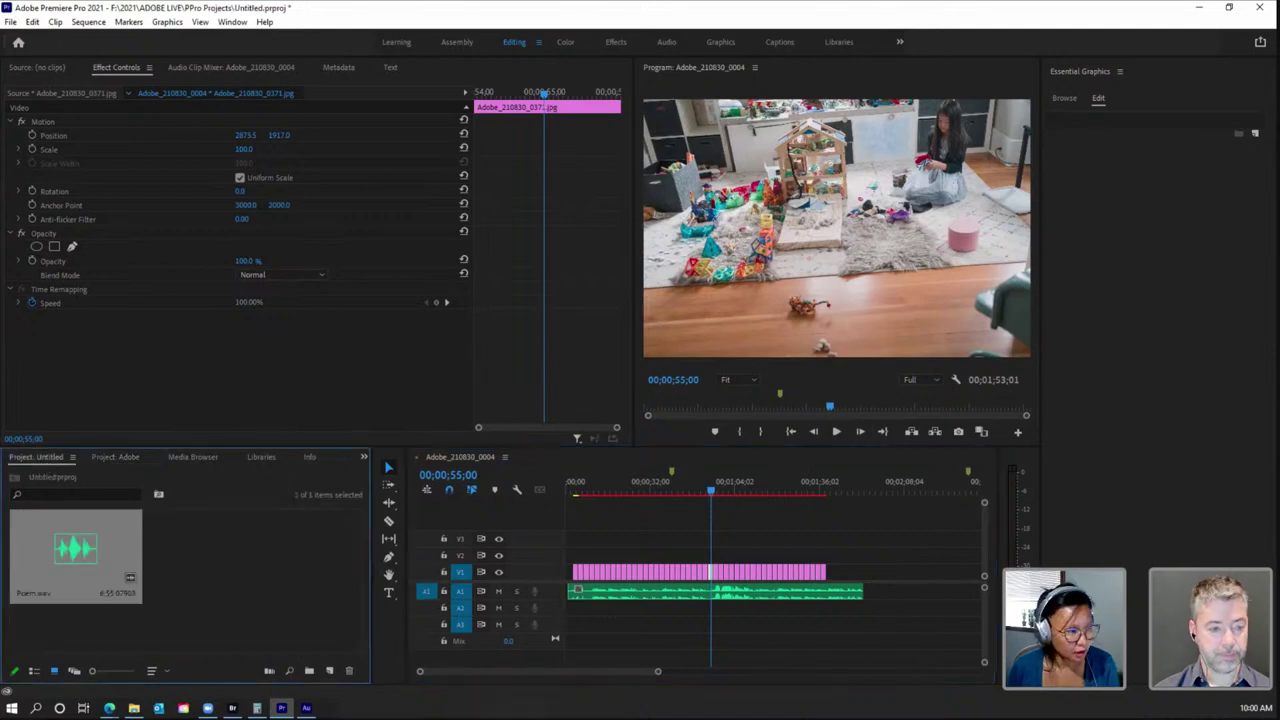
key("alt+Tab")
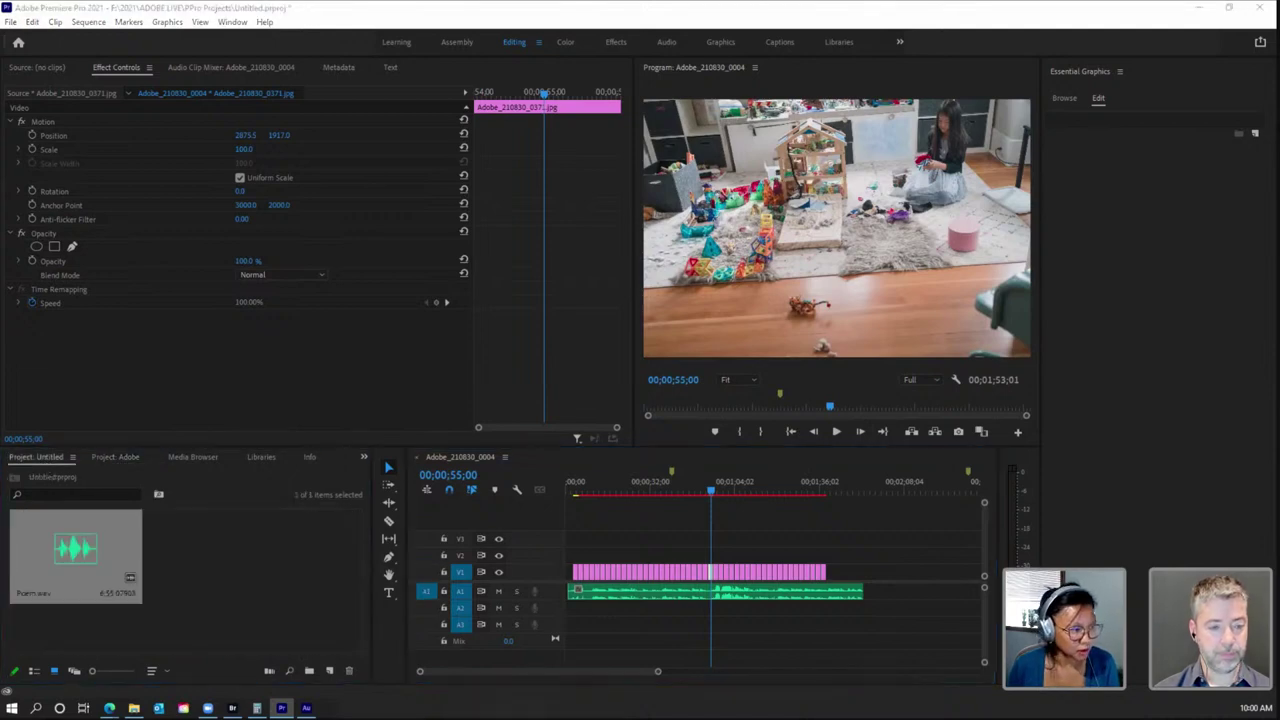
left_click_drag(5, 457, 209, 577)
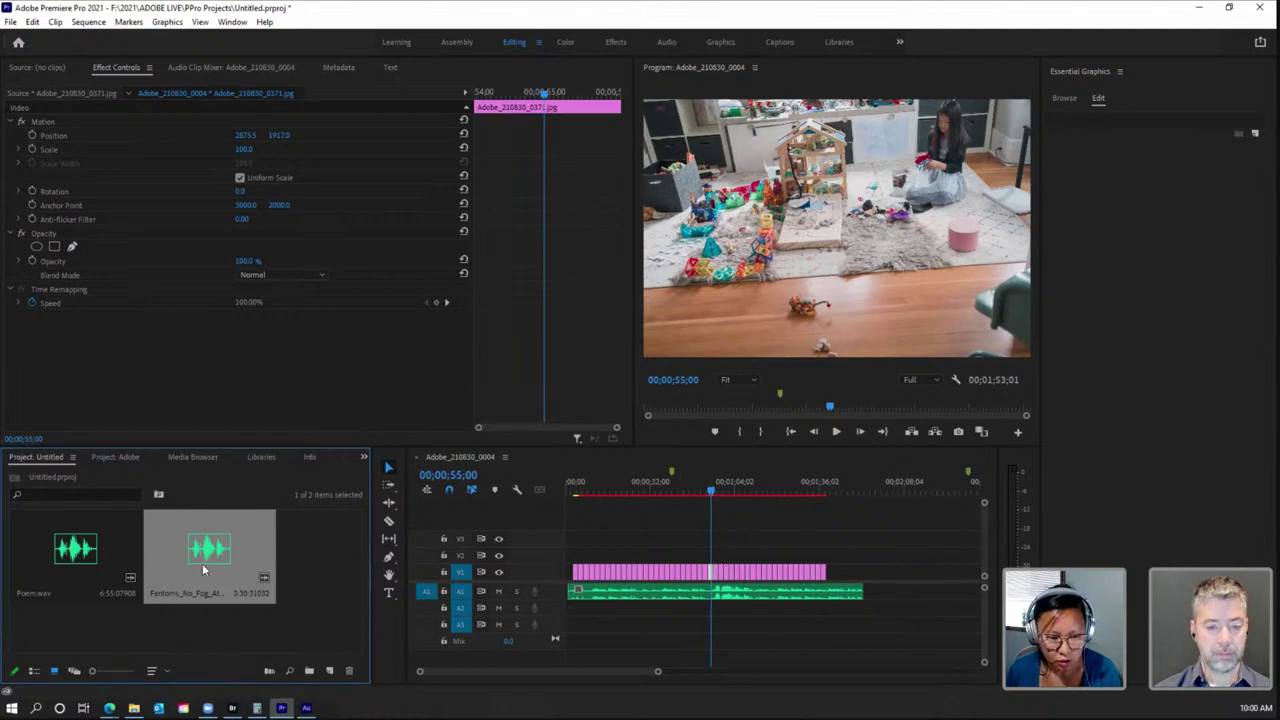
left_click_drag(708, 494, 611, 500)
left_click(837, 432)
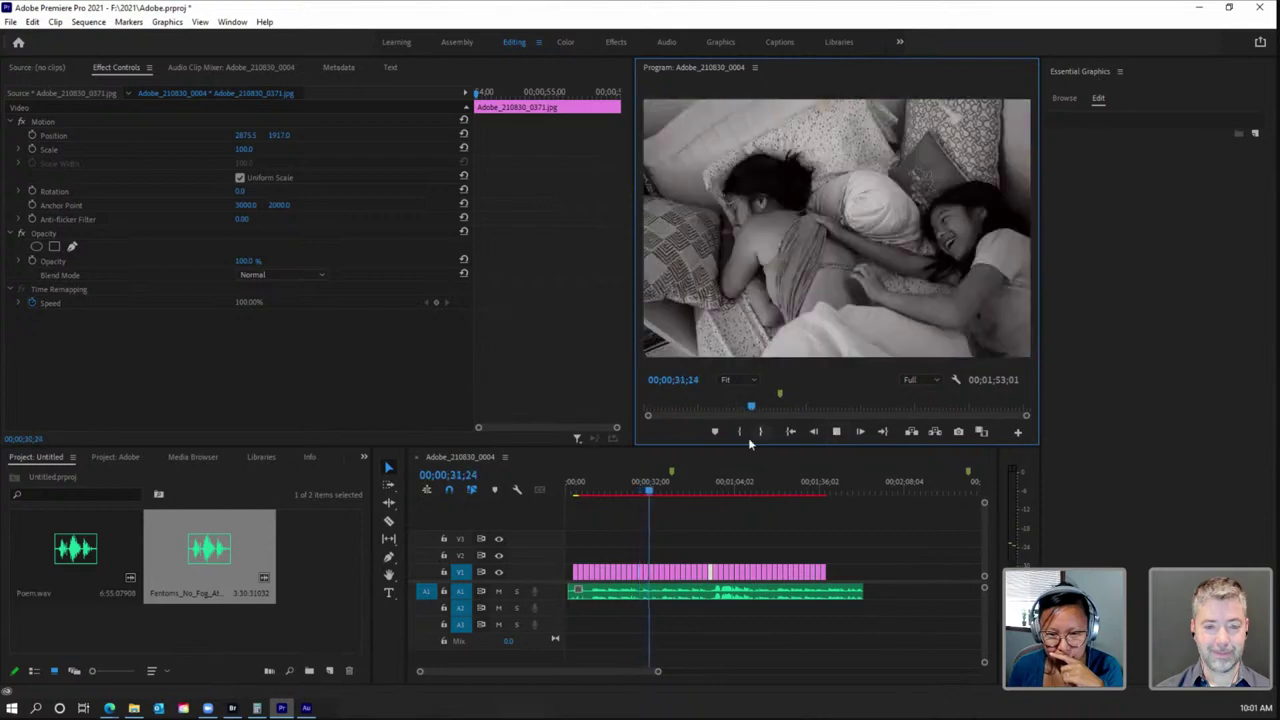
Step: Stop playback and place the Fantoms music on A2 starting at about 32 seconds
left_click(838, 431)
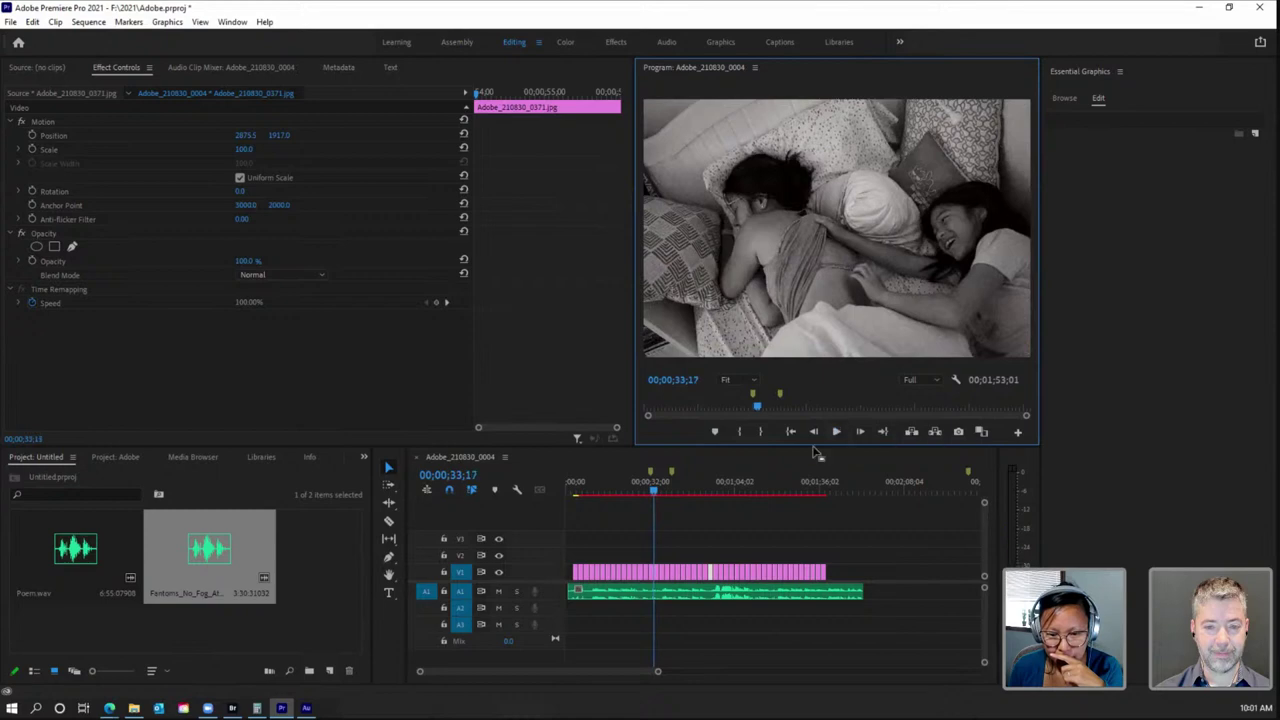
left_click_drag(660, 673, 560, 672)
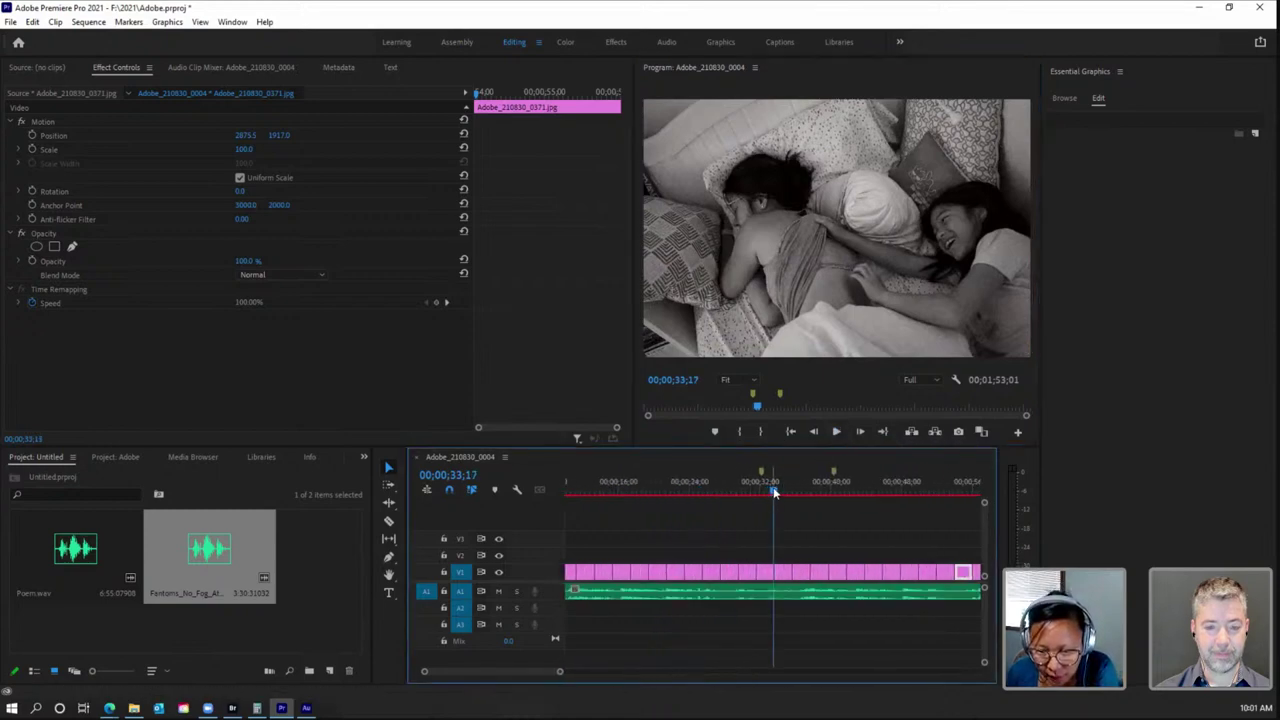
left_click_drag(773, 492, 765, 494)
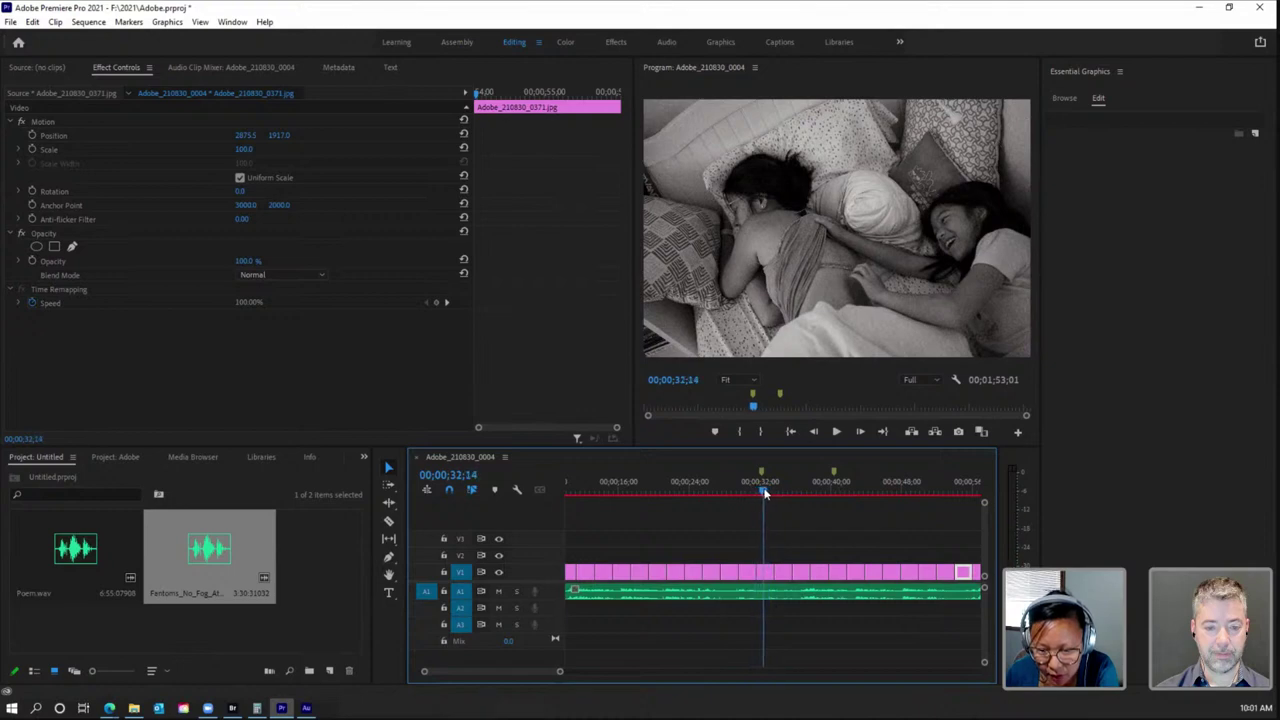
left_click_drag(222, 562, 767, 612)
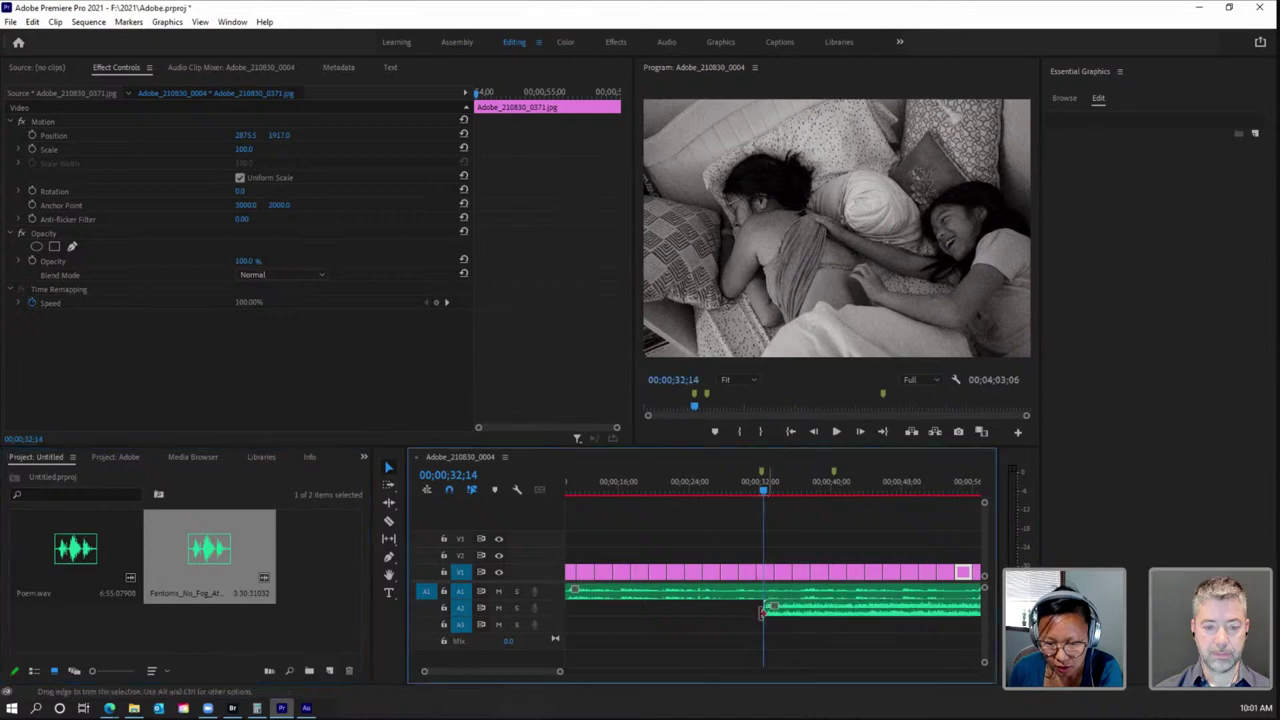
Step: Split the A2 music clip with the Razor tool where the narration ends, then return to Selection
left_click_drag(500, 671, 531, 671)
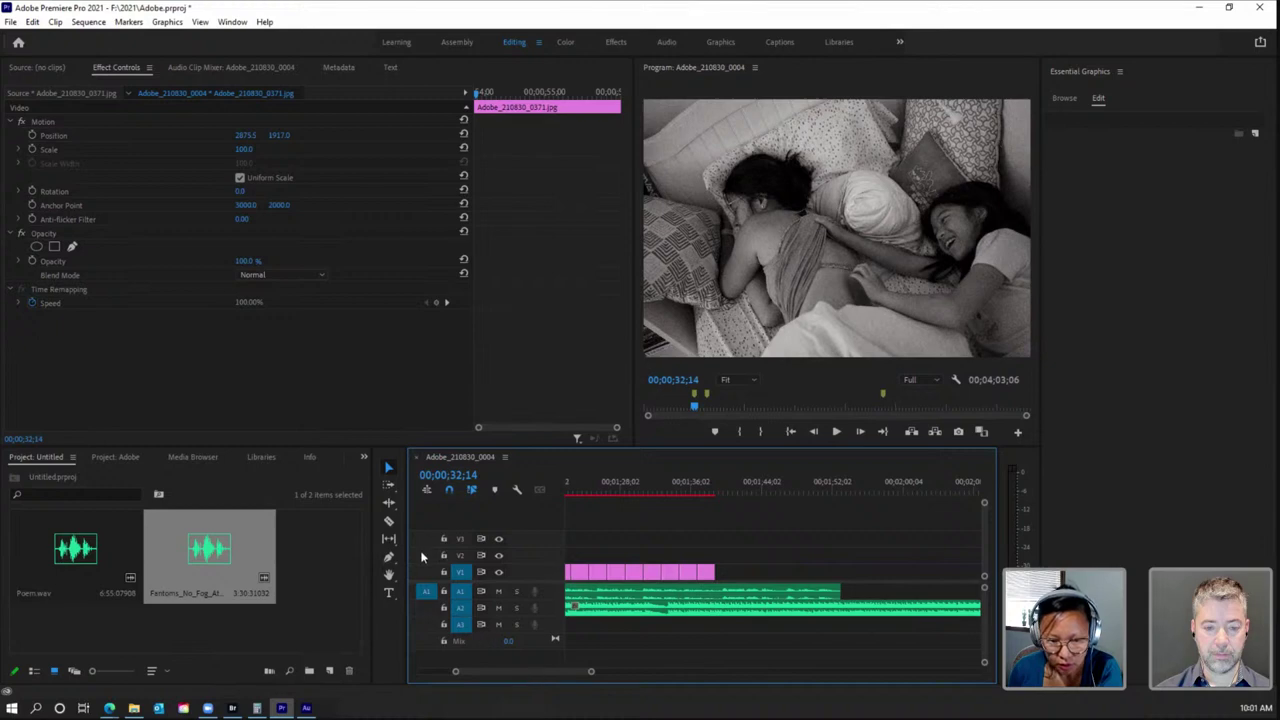
left_click(389, 520)
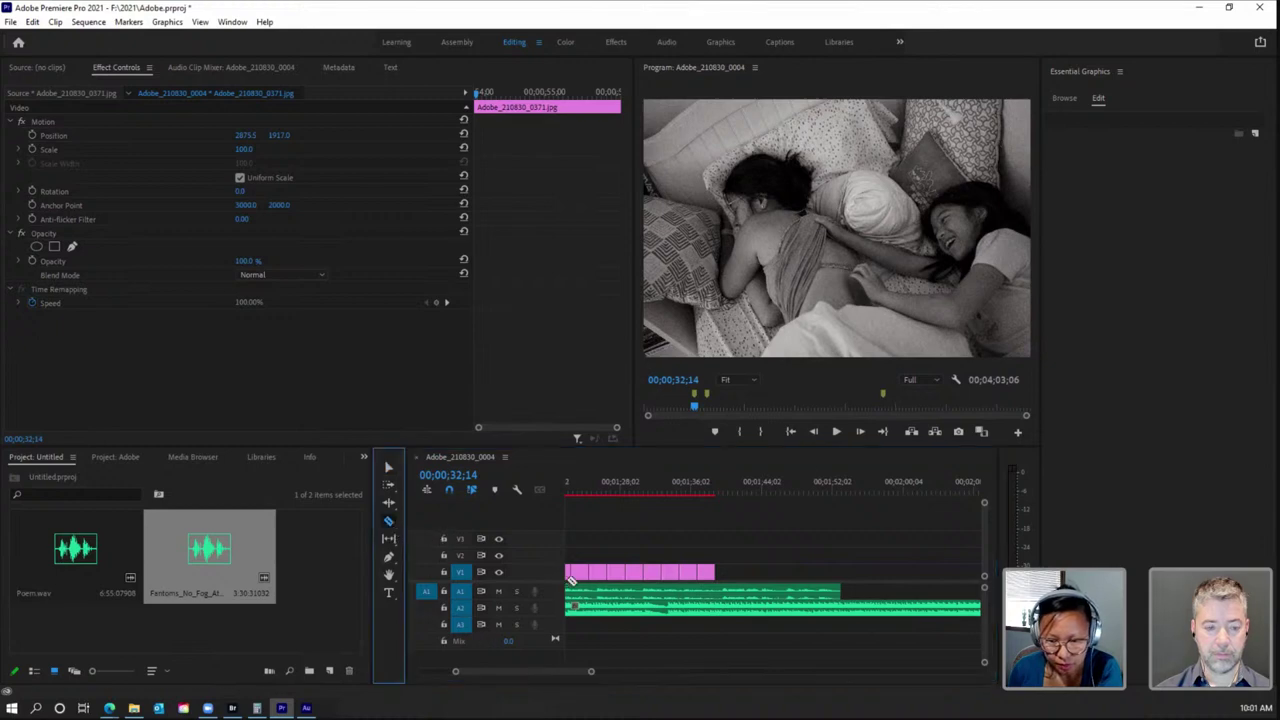
left_click(847, 609)
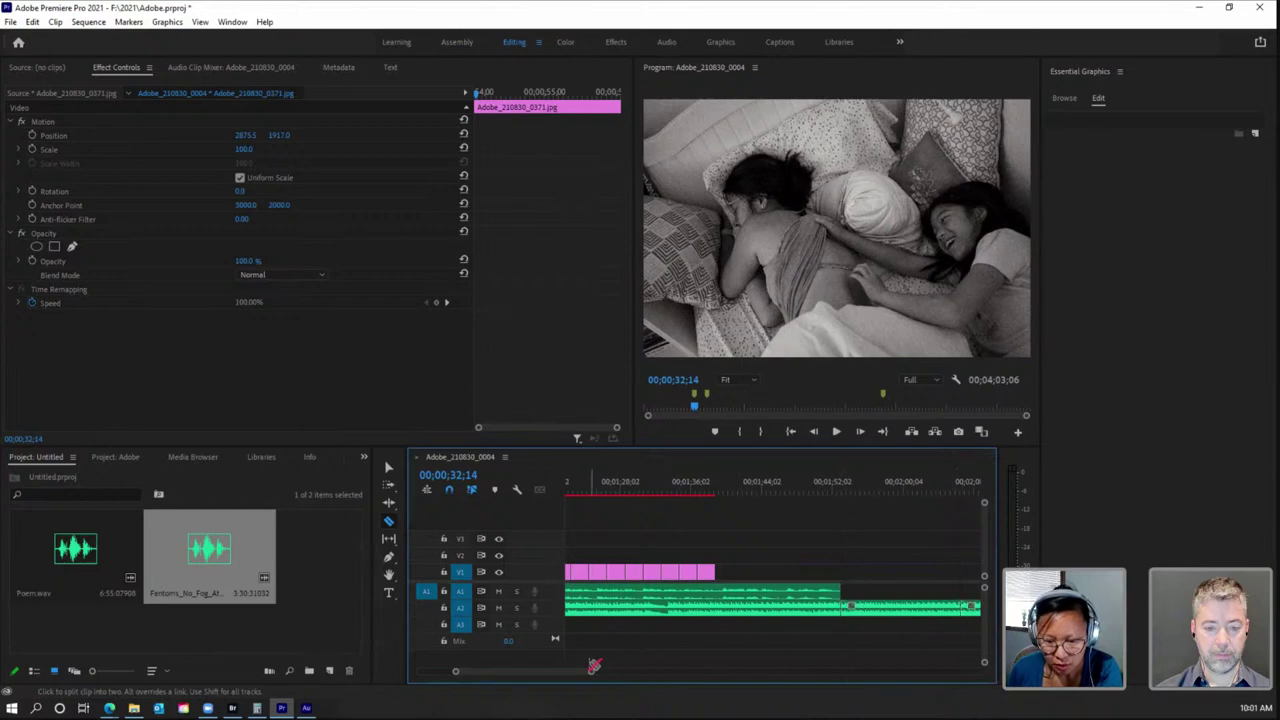
left_click(389, 469)
Step: Select the A2 music clip and set its Volume Level to -9.2 dB in Effect Controls
left_click_drag(585, 671, 565, 677)
left_click(578, 606)
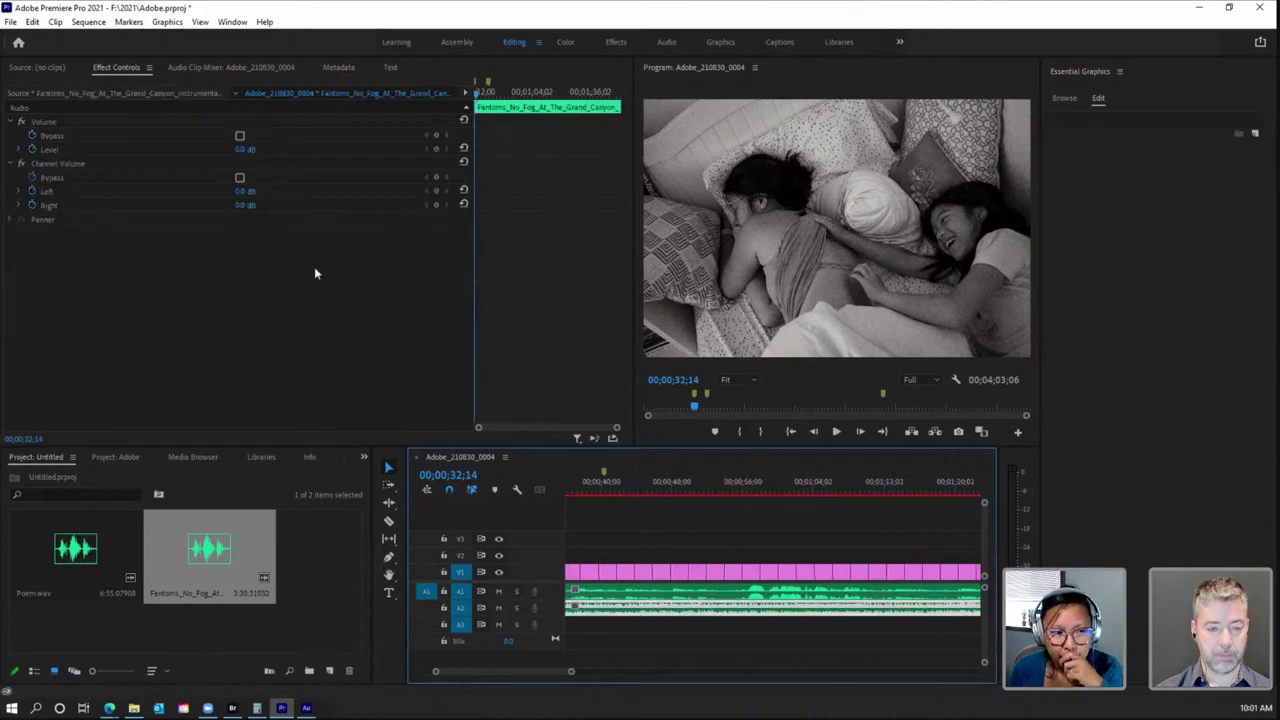
left_click_drag(245, 149, 232, 149)
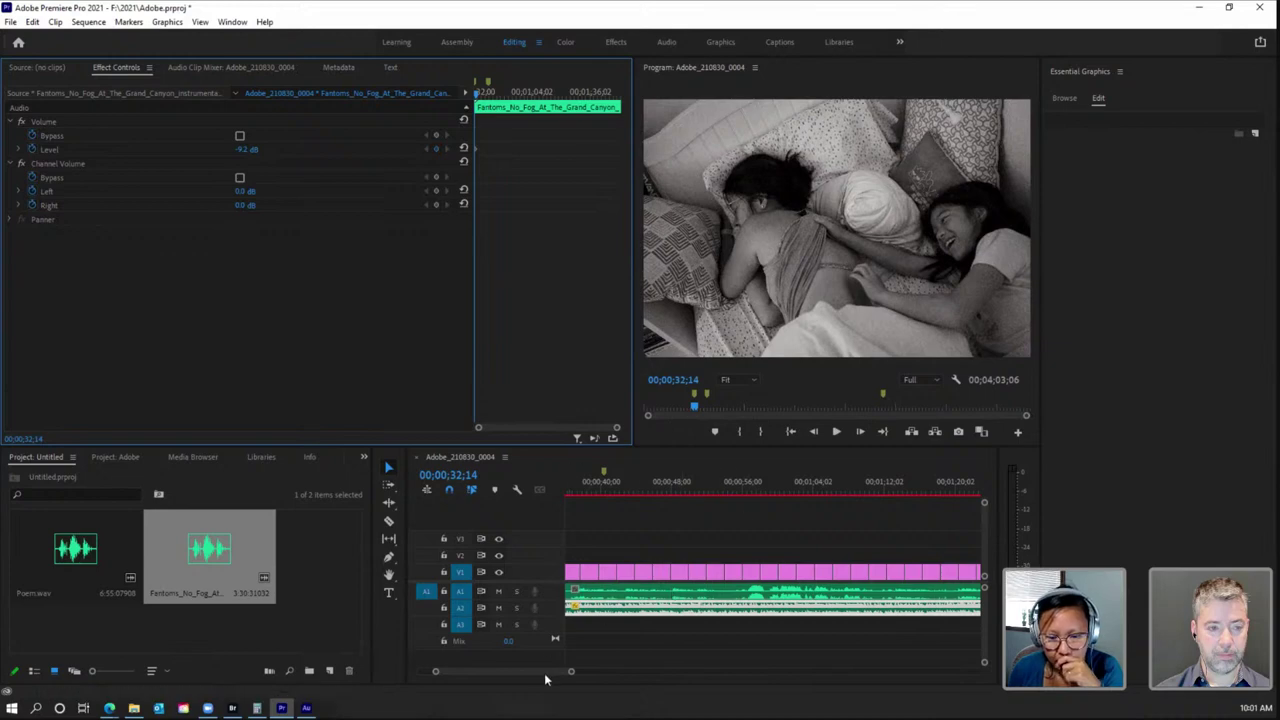
Step: Play back from about 29 seconds to hear the music under the narration, then reselect the clip
left_click_drag(544, 673, 537, 676)
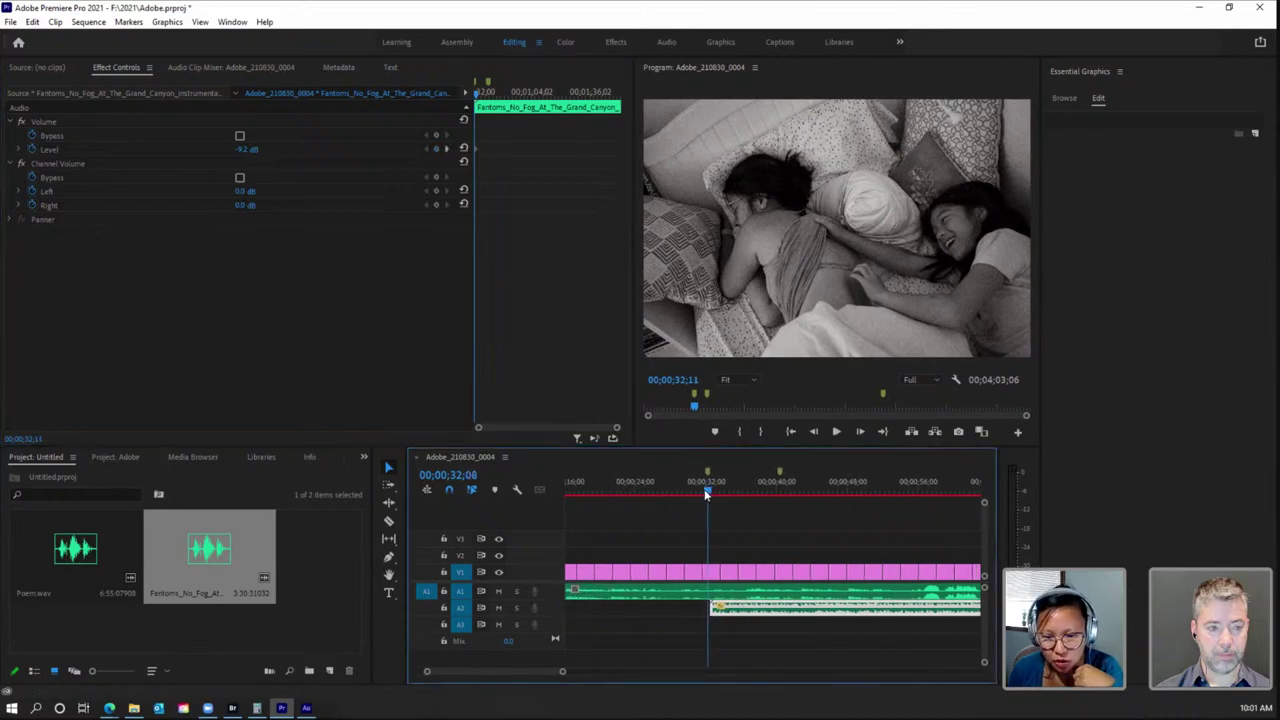
left_click_drag(709, 489, 681, 494)
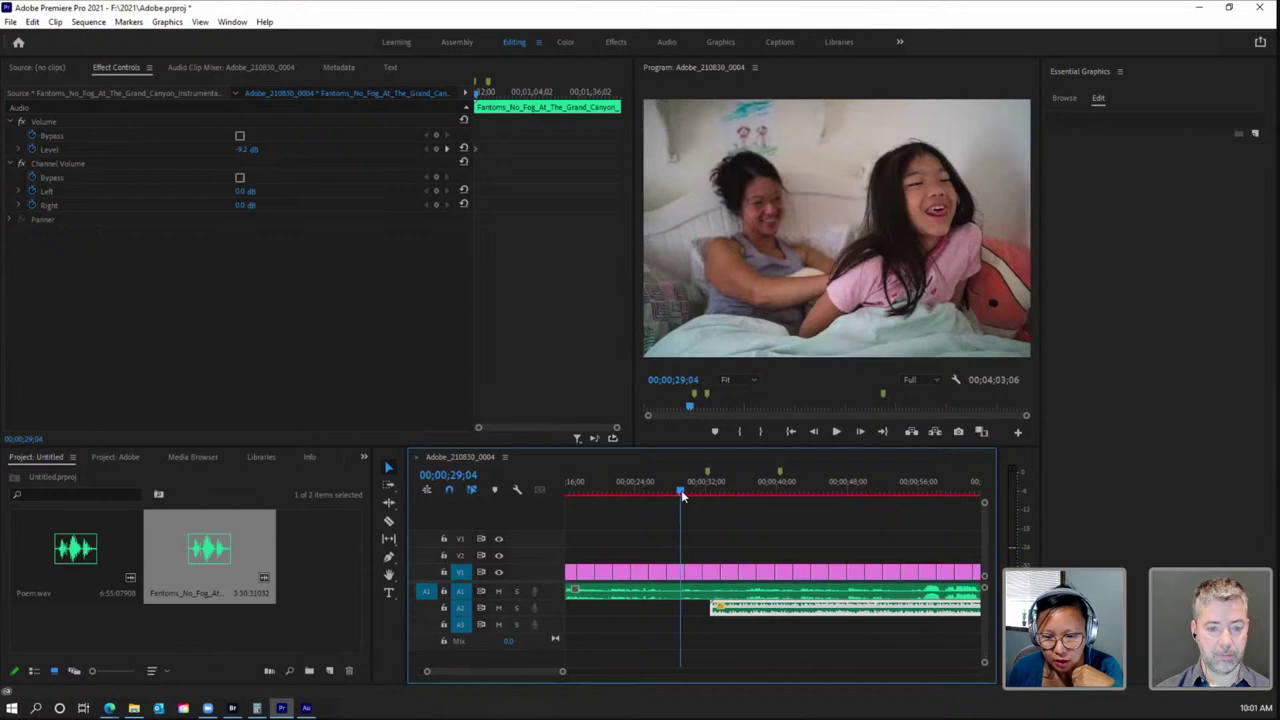
left_click(837, 432)
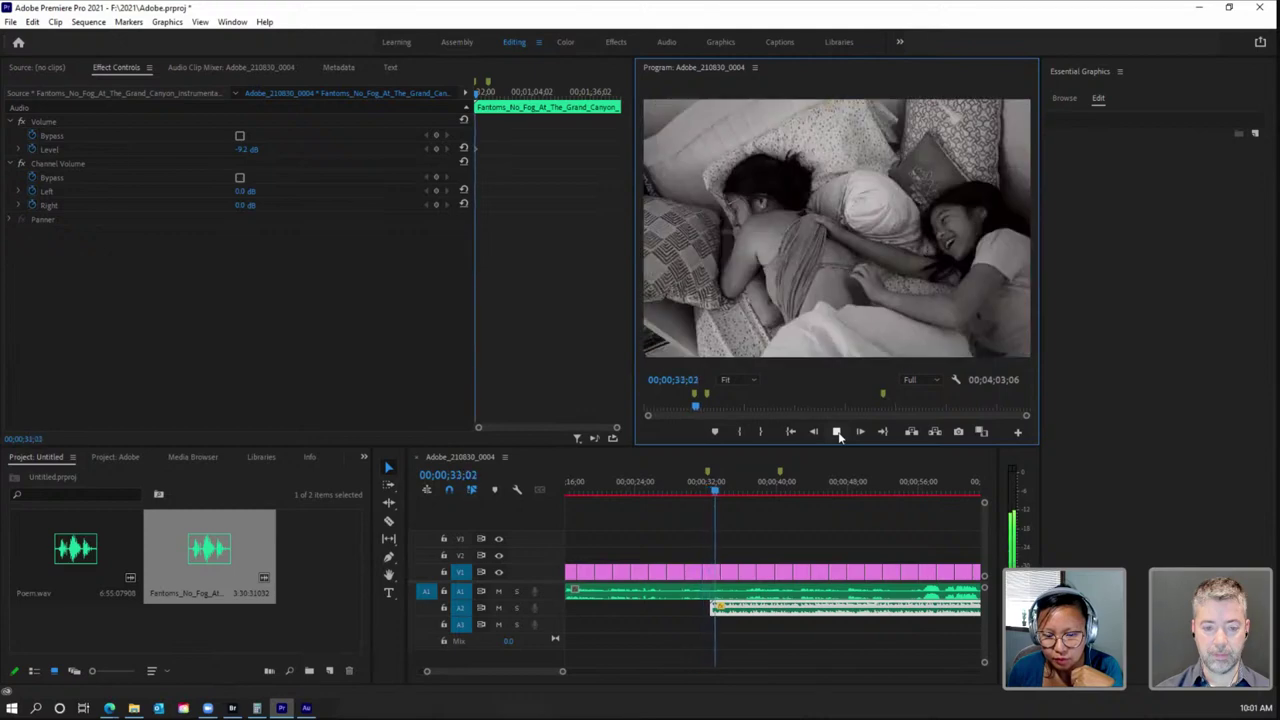
left_click(837, 433)
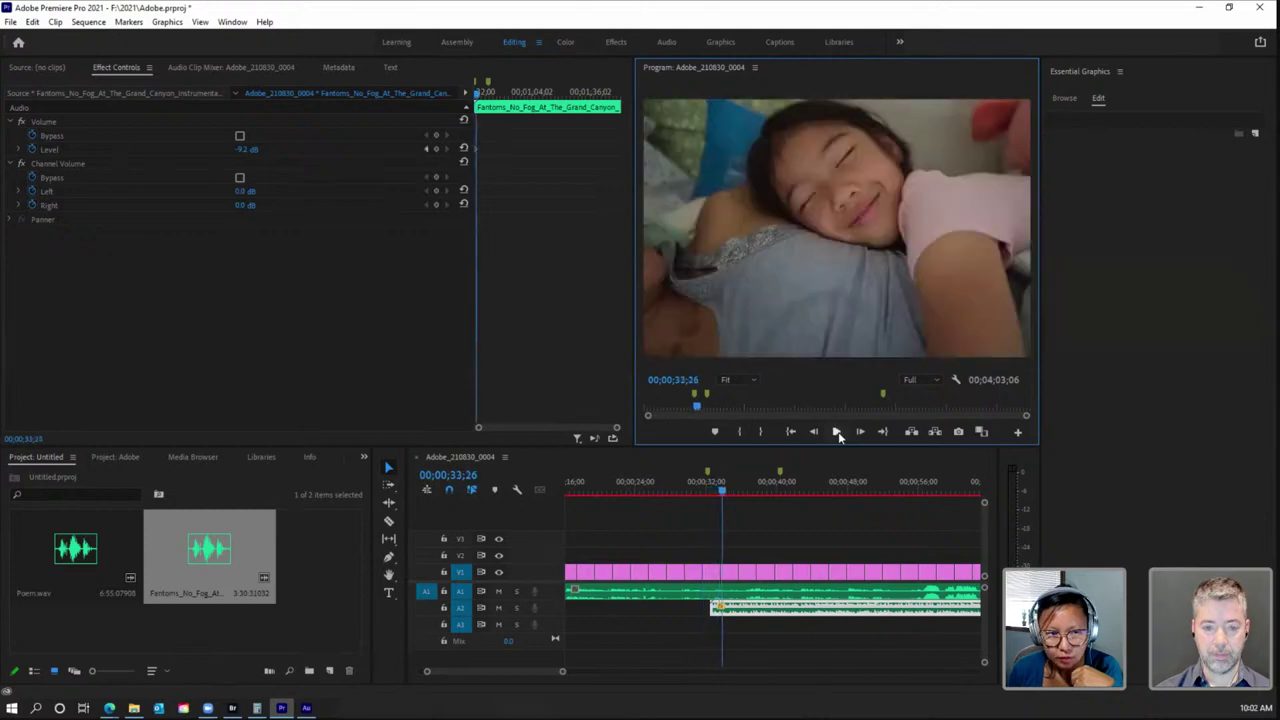
left_click(759, 617)
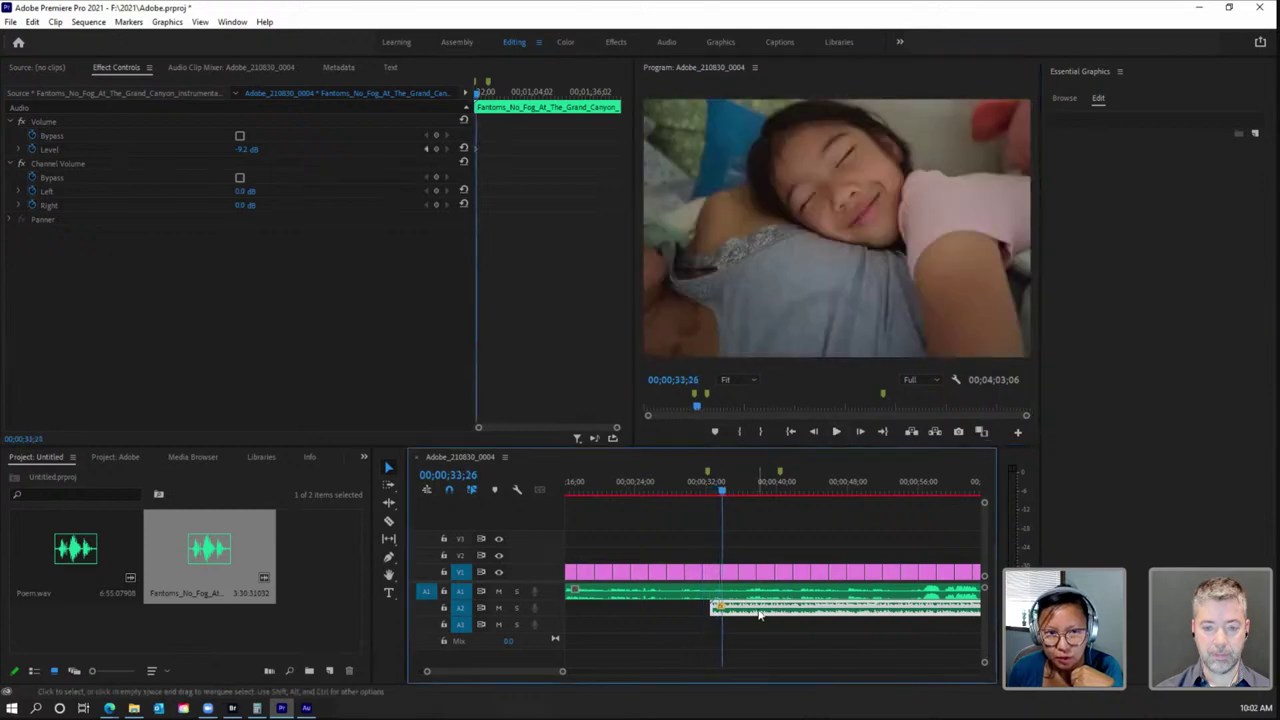
left_click(184, 68)
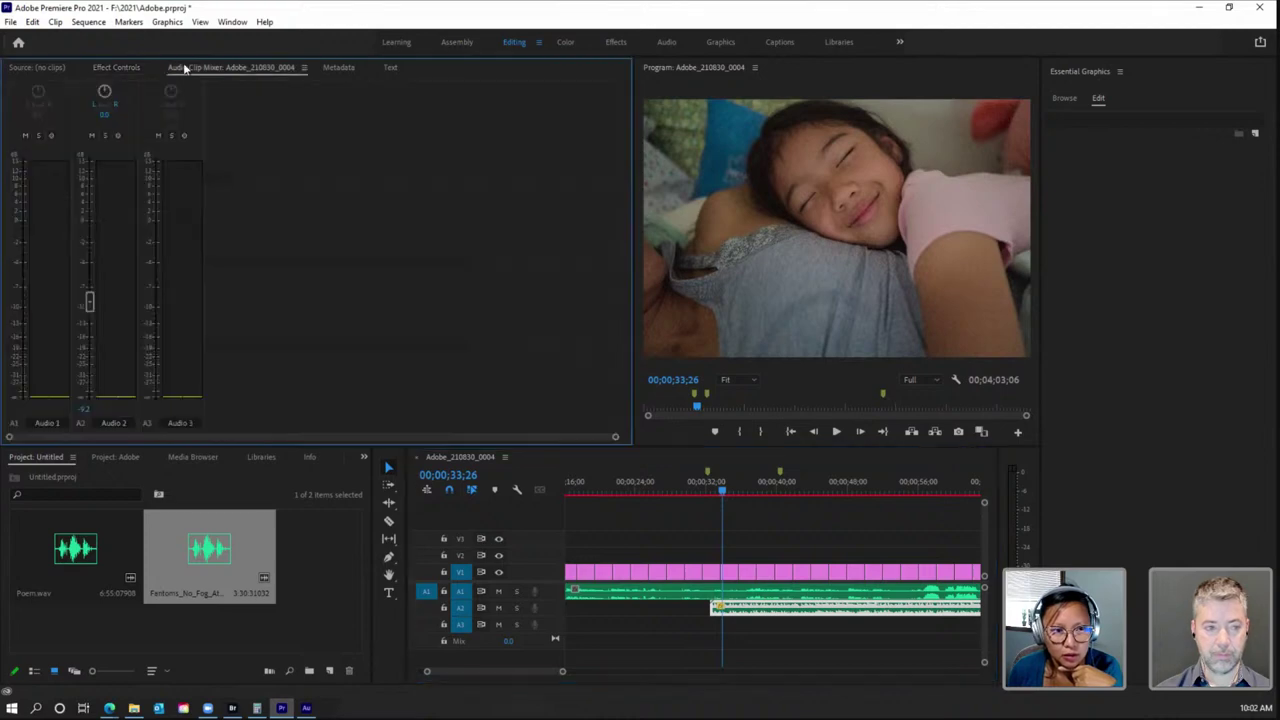
Step: Lower the Audio 2 fader in the Audio Clip Mixer to -25.2 dB, checking the balance by playback
left_click(727, 493)
left_click_drag(729, 493, 721, 491)
left_click_drag(88, 302, 90, 365)
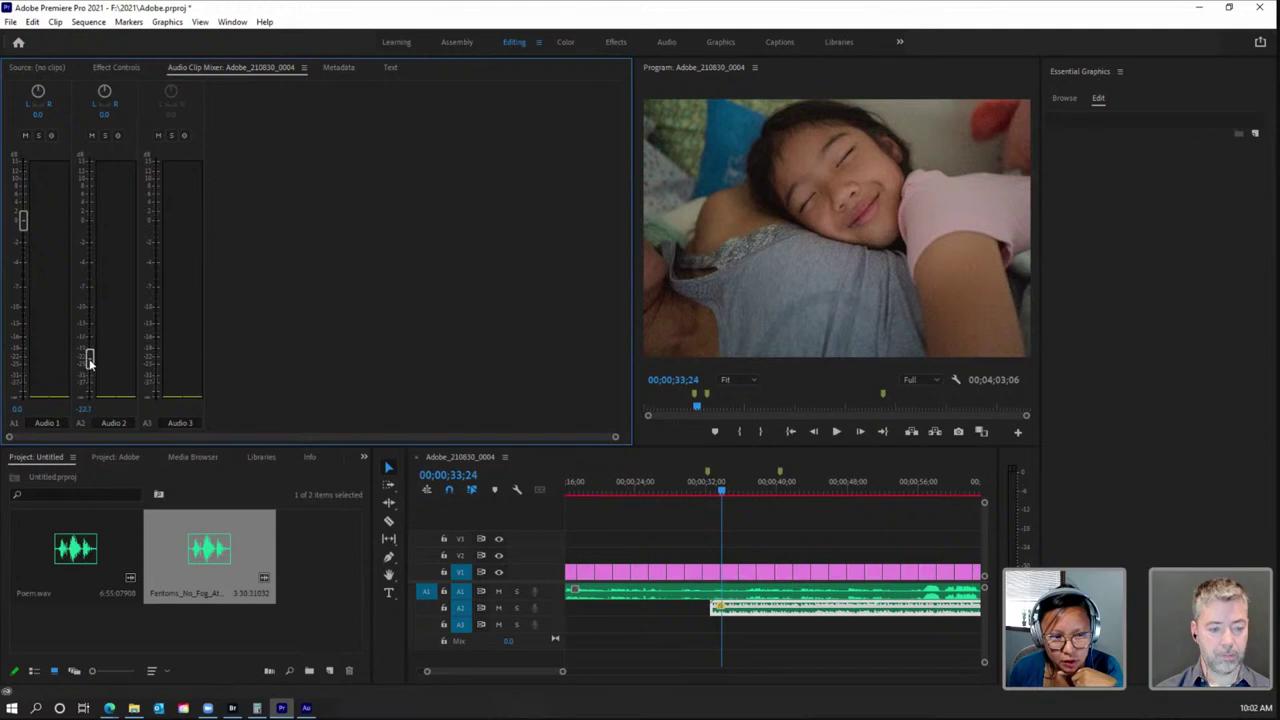
left_click(837, 432)
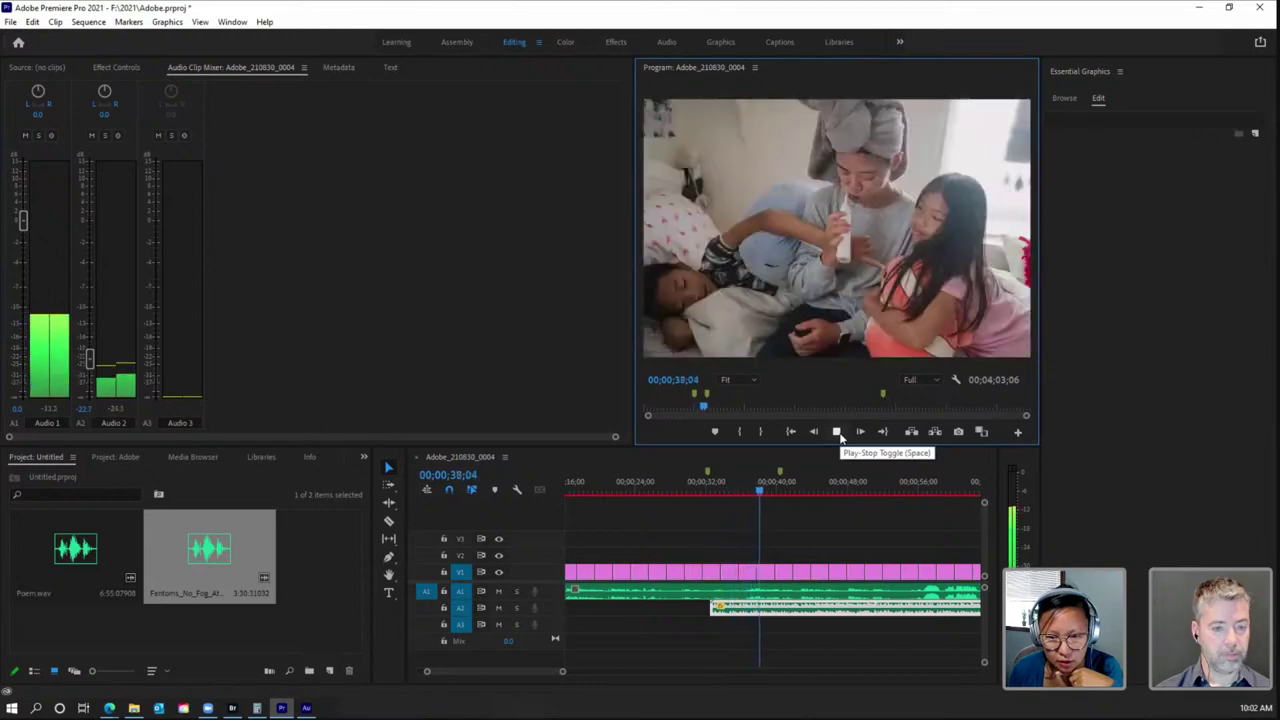
left_click(837, 432)
left_click_drag(89, 362, 89, 368)
left_click(837, 432)
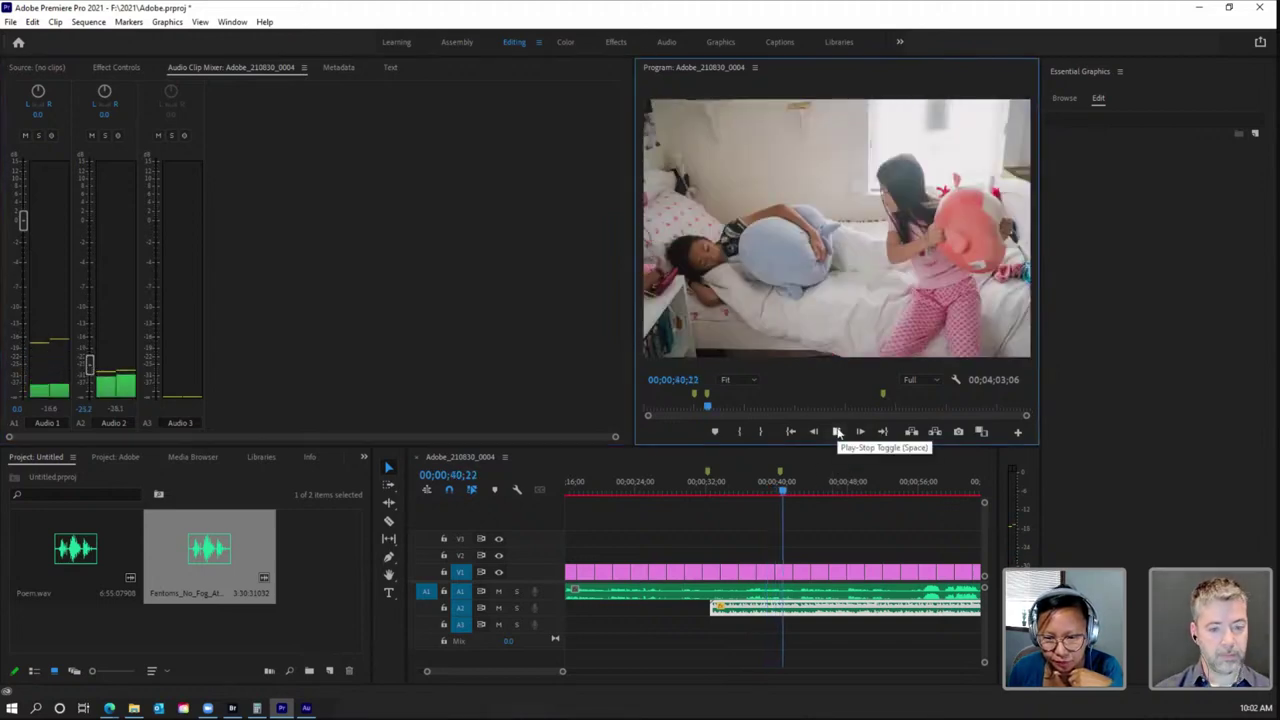
left_click(837, 432)
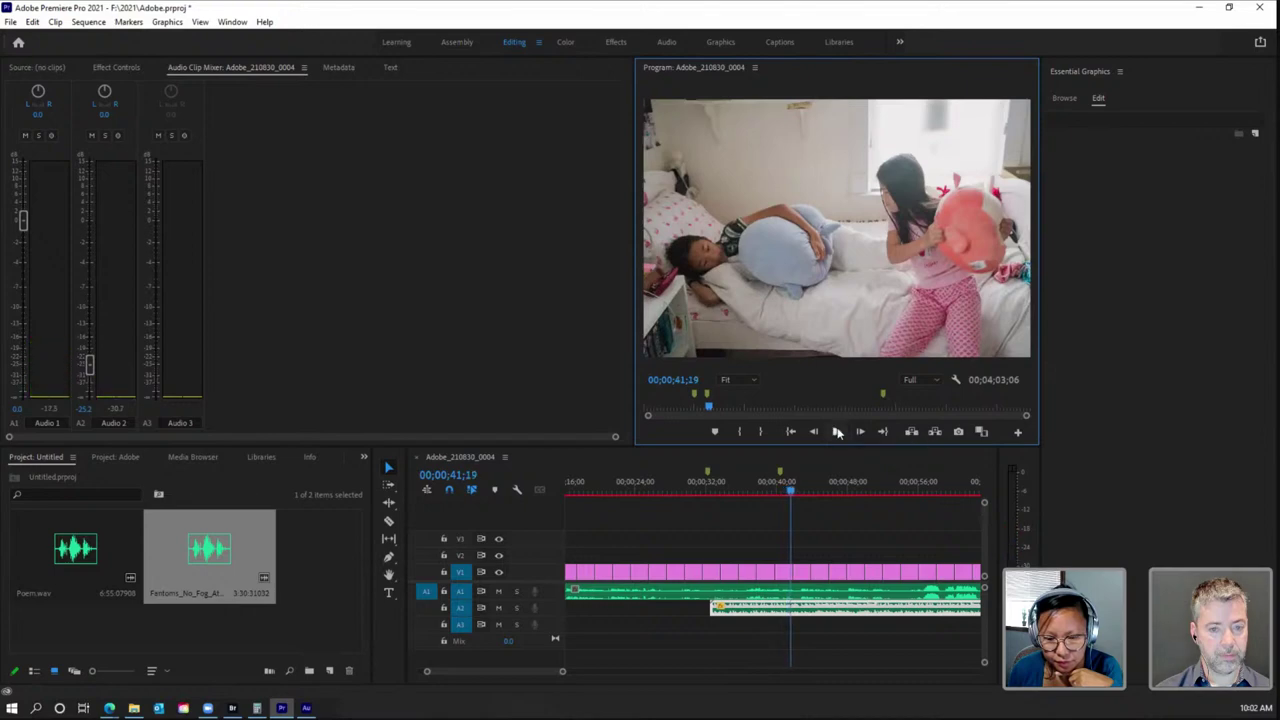
Step: Apply a default fade-in at the A2 music clip's start and nudge Audio 2 to -26.5 dB
right_click(714, 606)
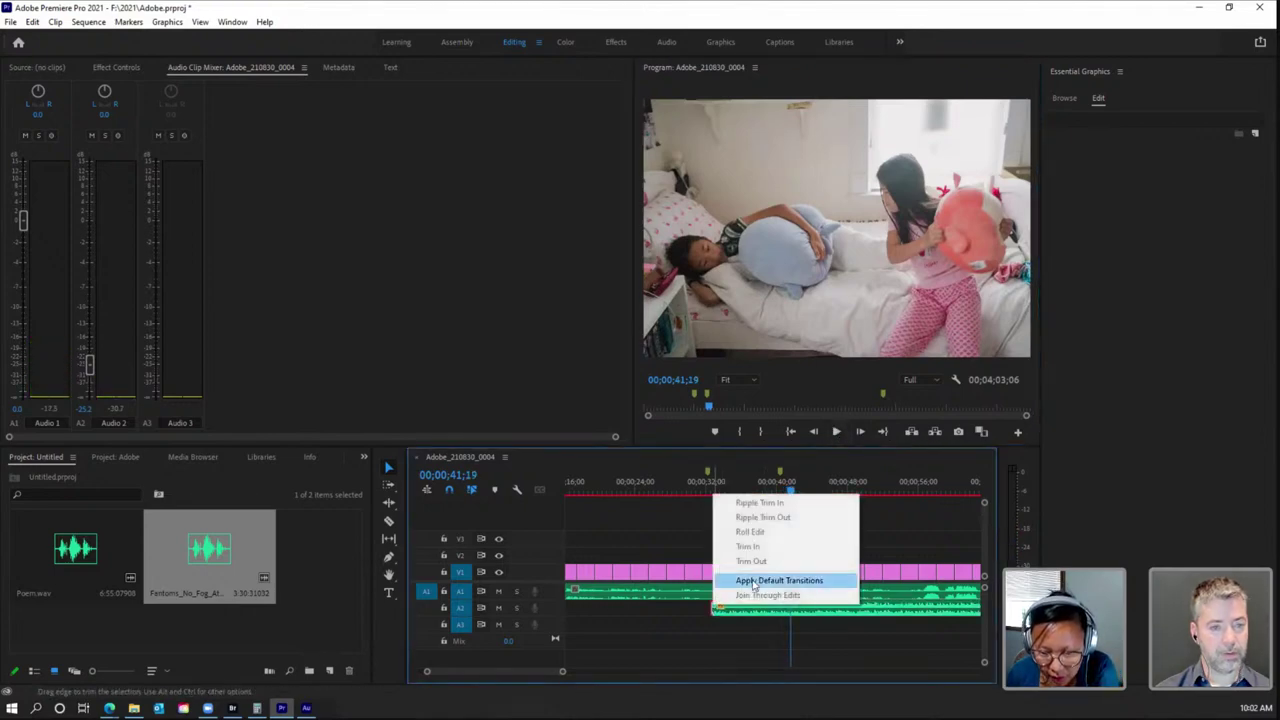
left_click(752, 581)
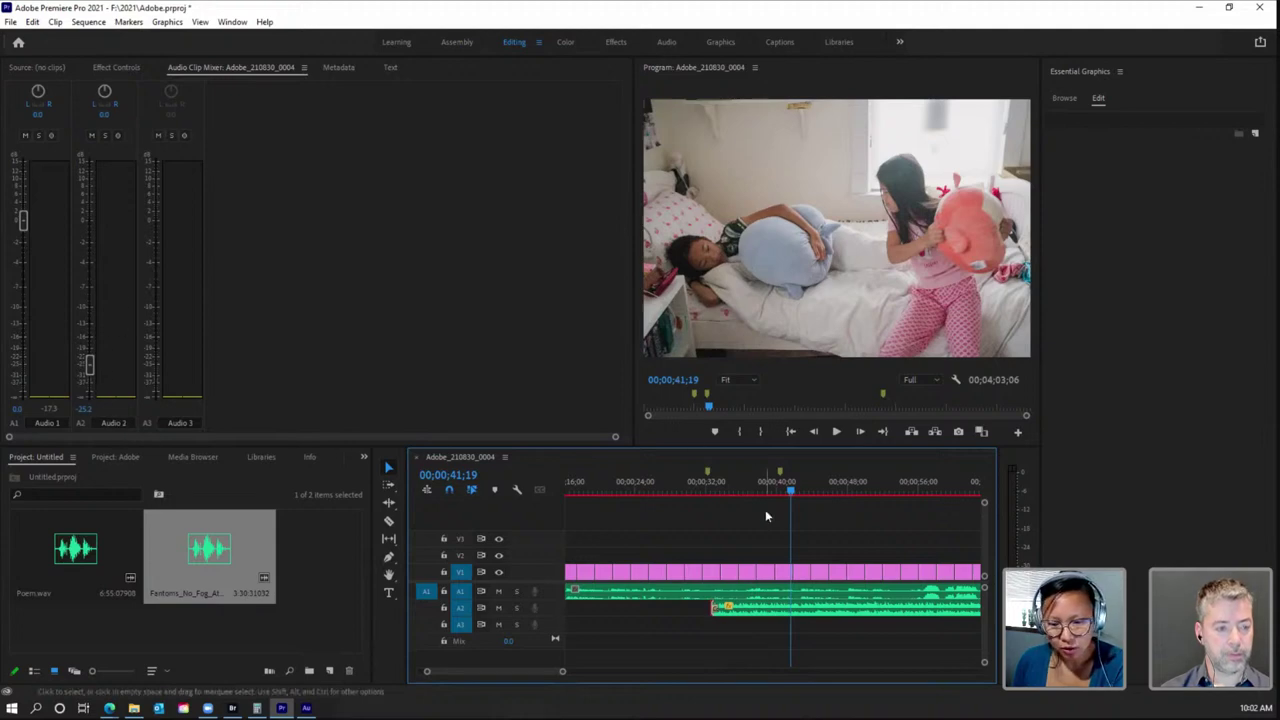
left_click_drag(793, 487, 771, 488)
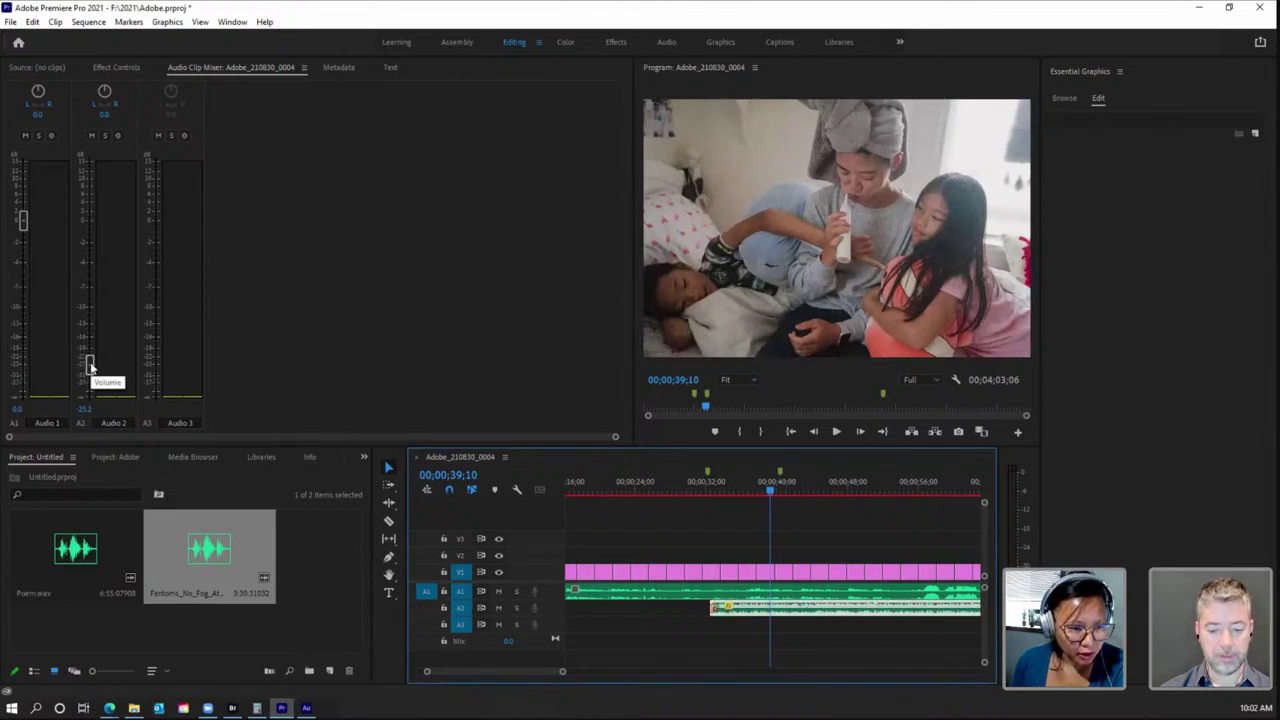
left_click_drag(90, 368, 88, 366)
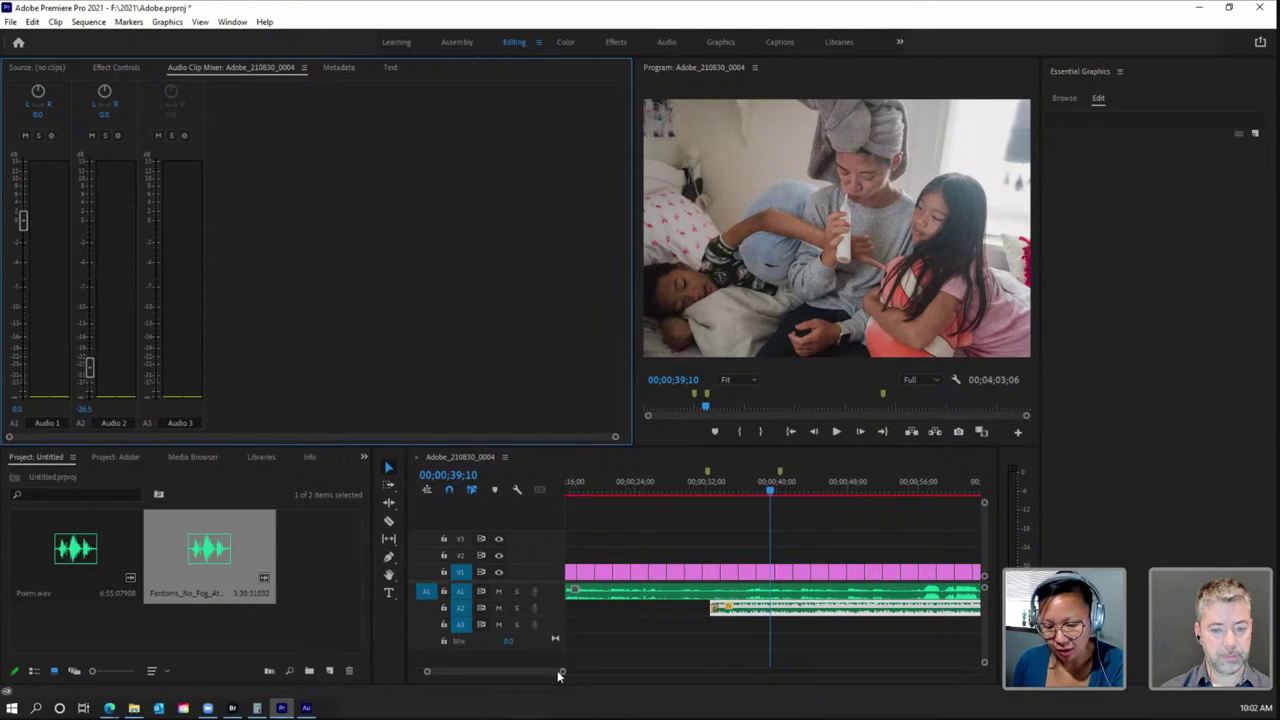
Step: Zoom the timeline out, then add and clear a default transition at the narration's end
left_click_drag(557, 676, 593, 676)
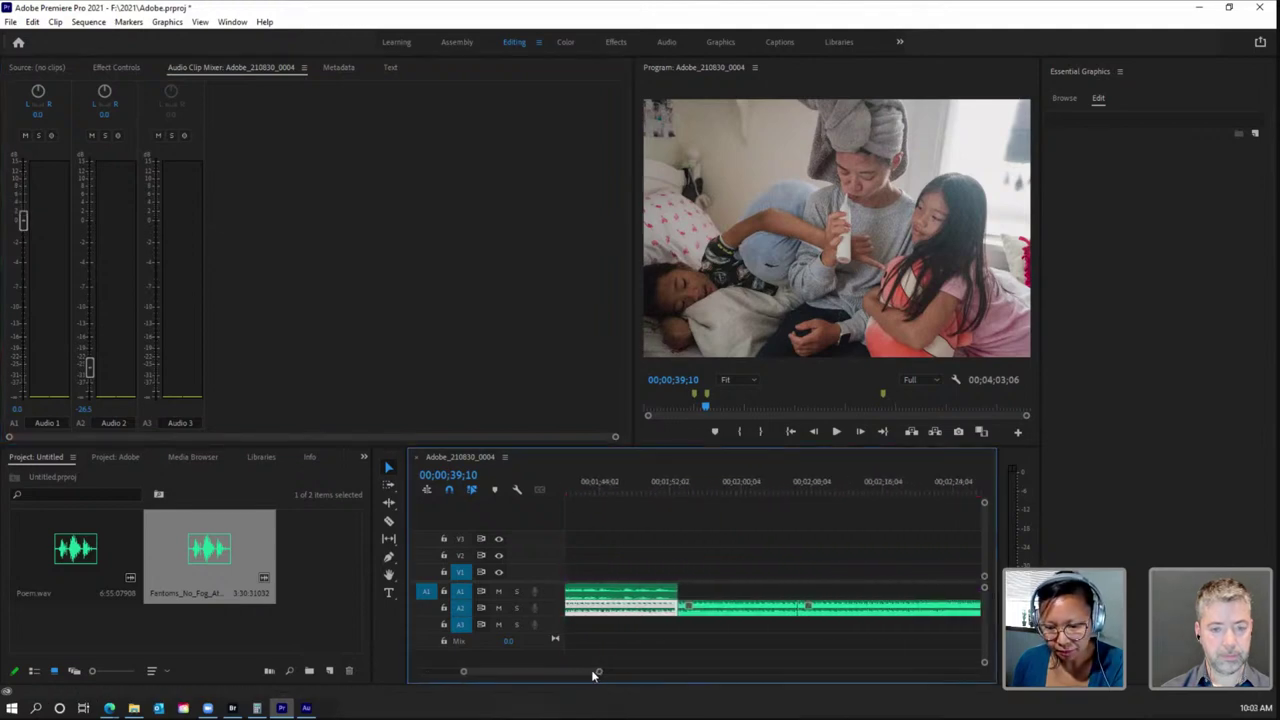
right_click(676, 592)
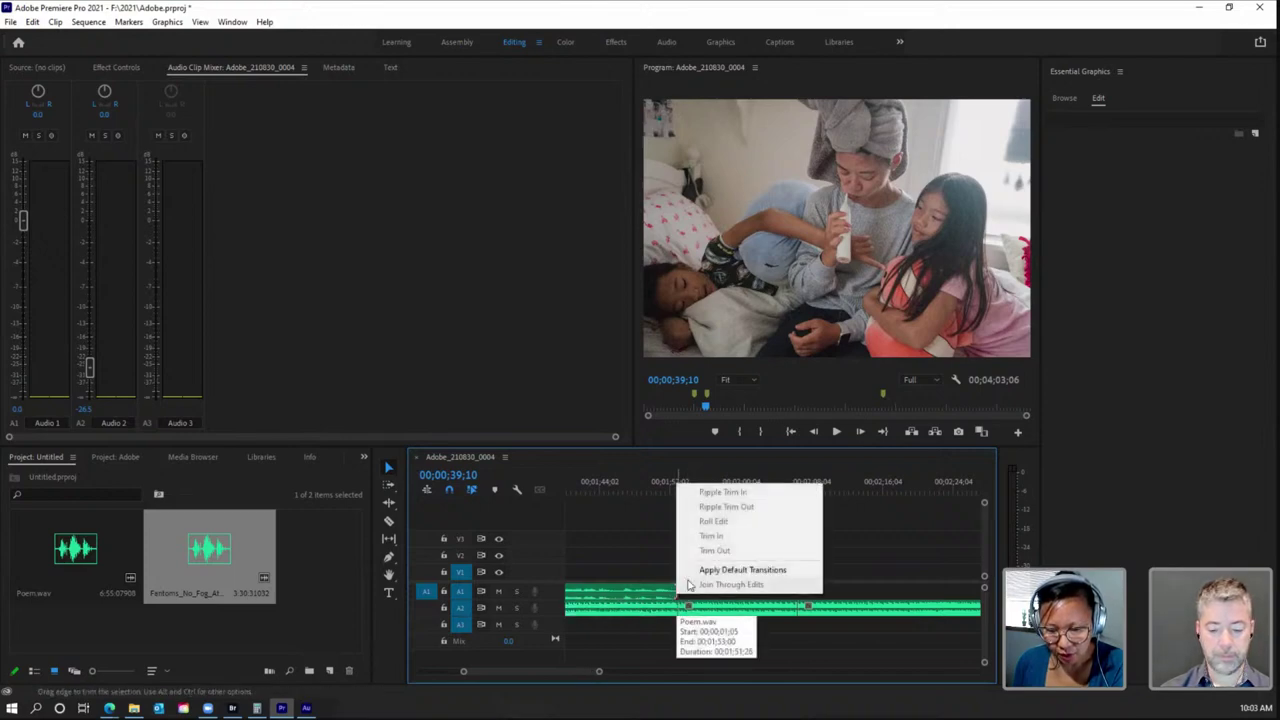
left_click(700, 567)
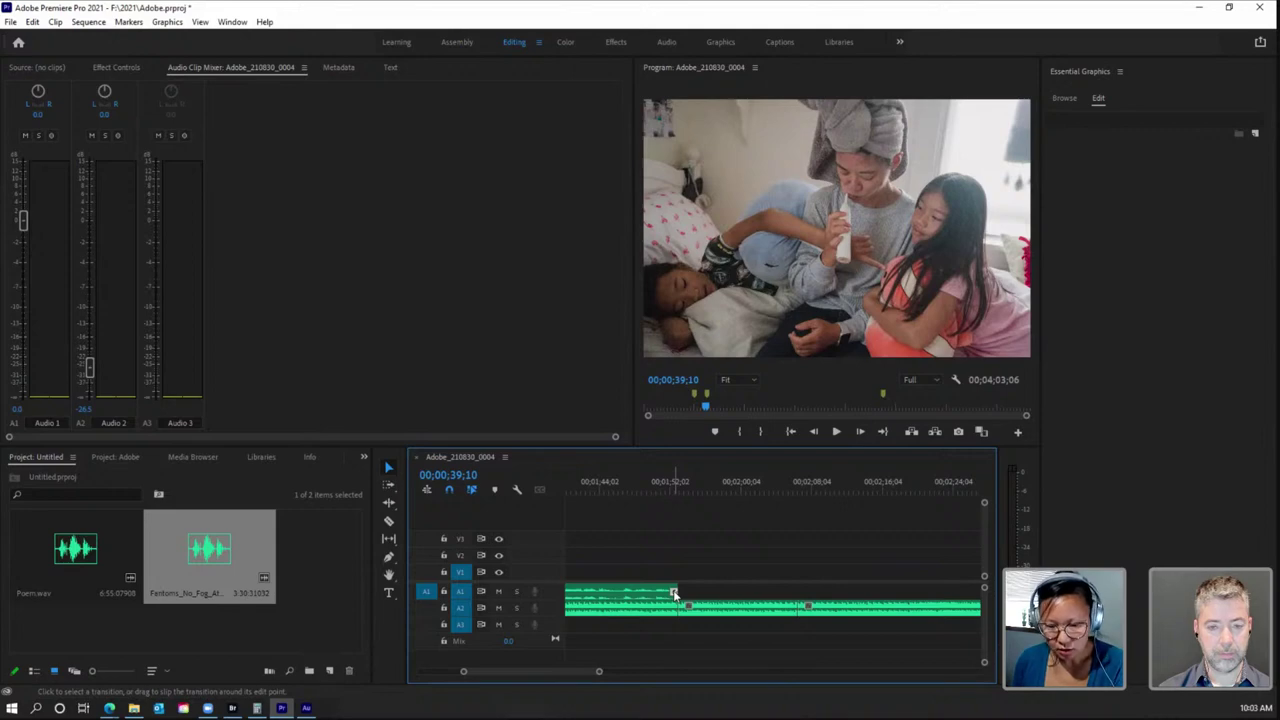
right_click(674, 592)
left_click(690, 615)
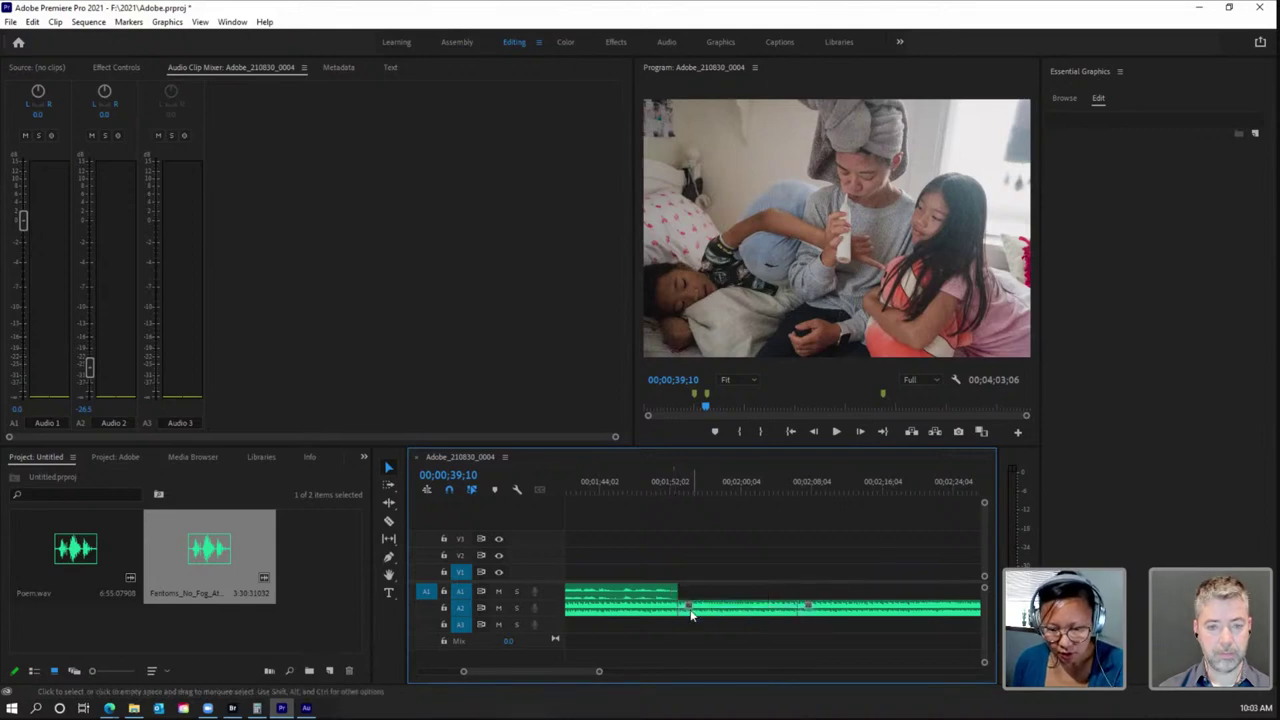
Step: Select the first A2 music segment and show its -26.5 dB volume in Effect Controls
left_click(715, 613)
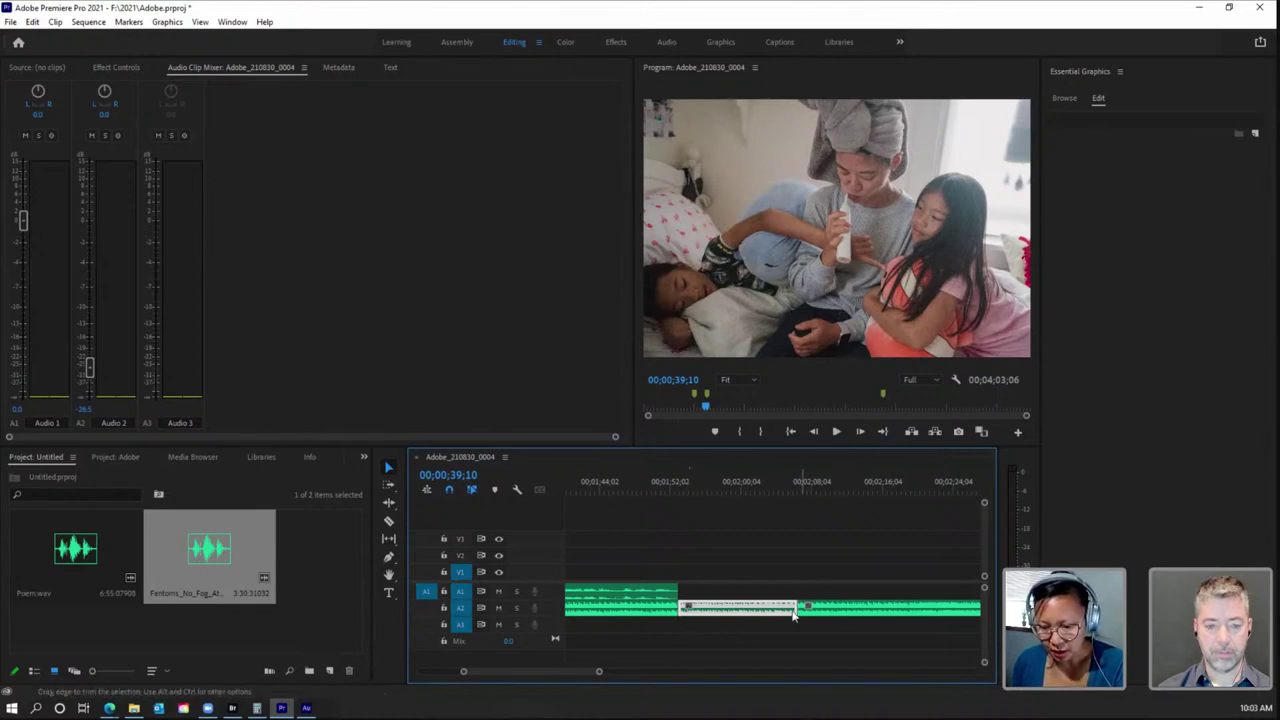
left_click(657, 610)
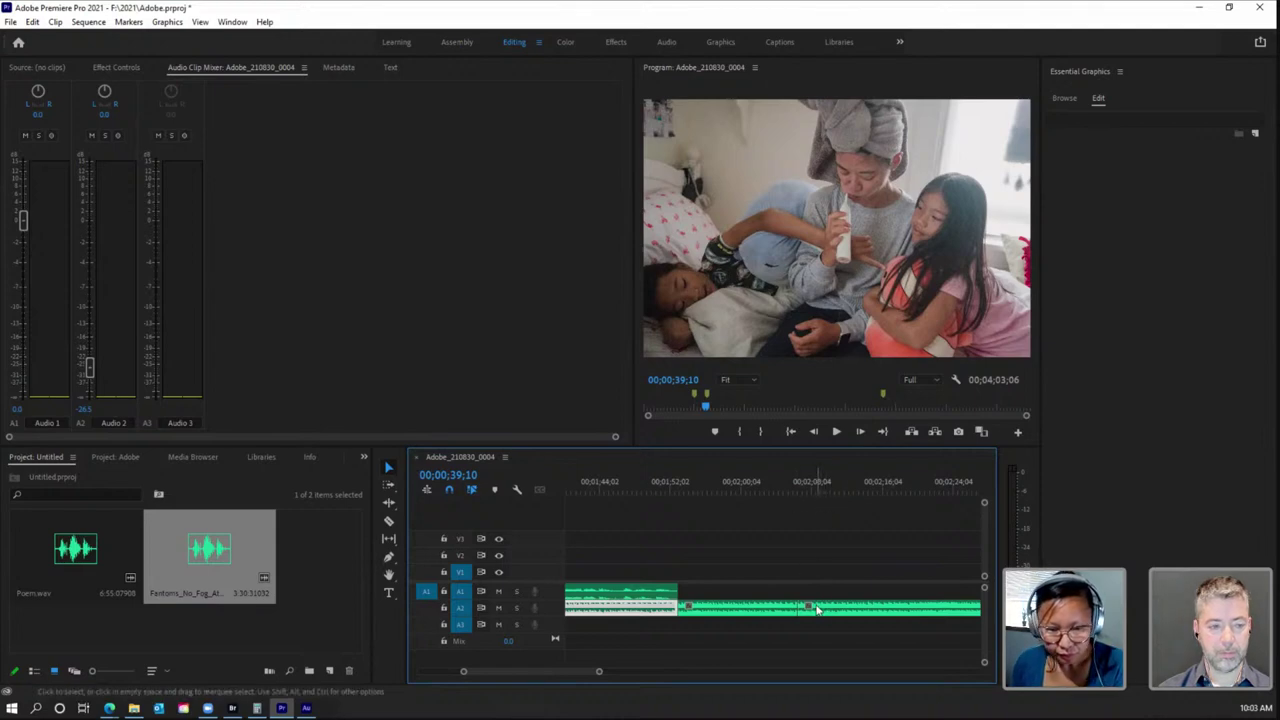
left_click(117, 67)
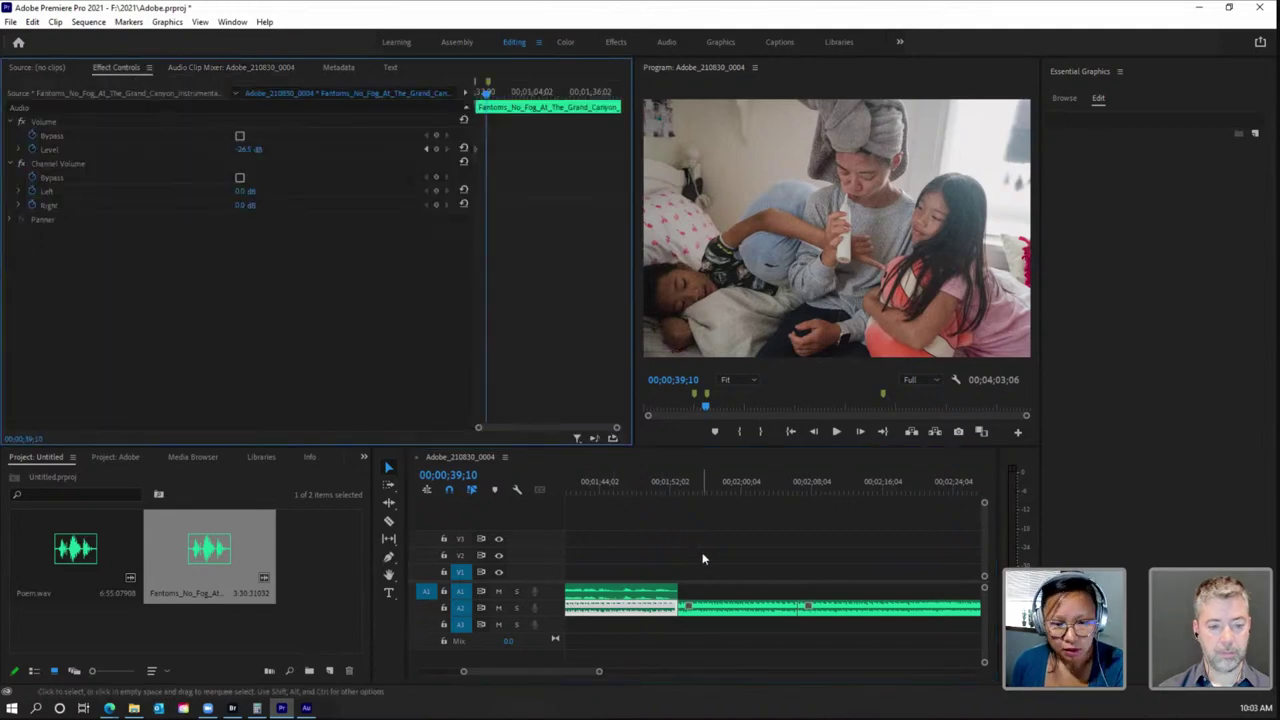
Step: Select the middle Fantoms clip on A2 and keyframe its starting Volume Level at -26.1 dB
left_click(706, 608)
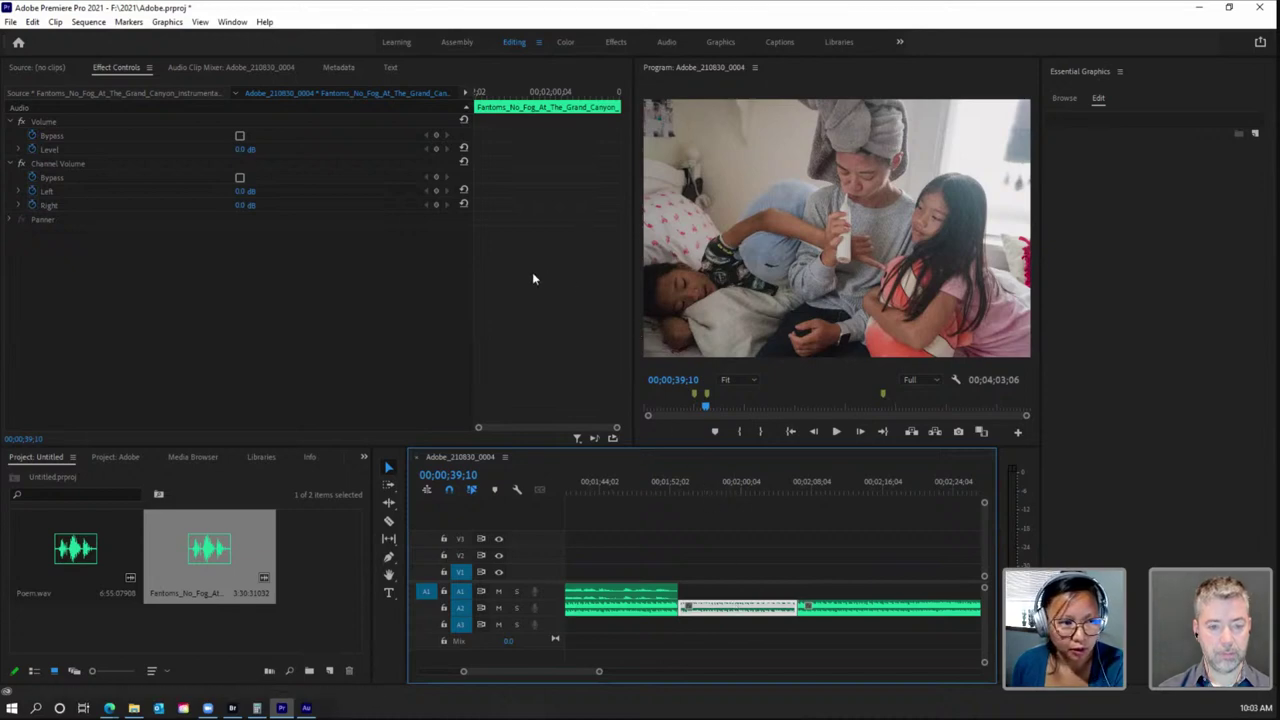
left_click(667, 610)
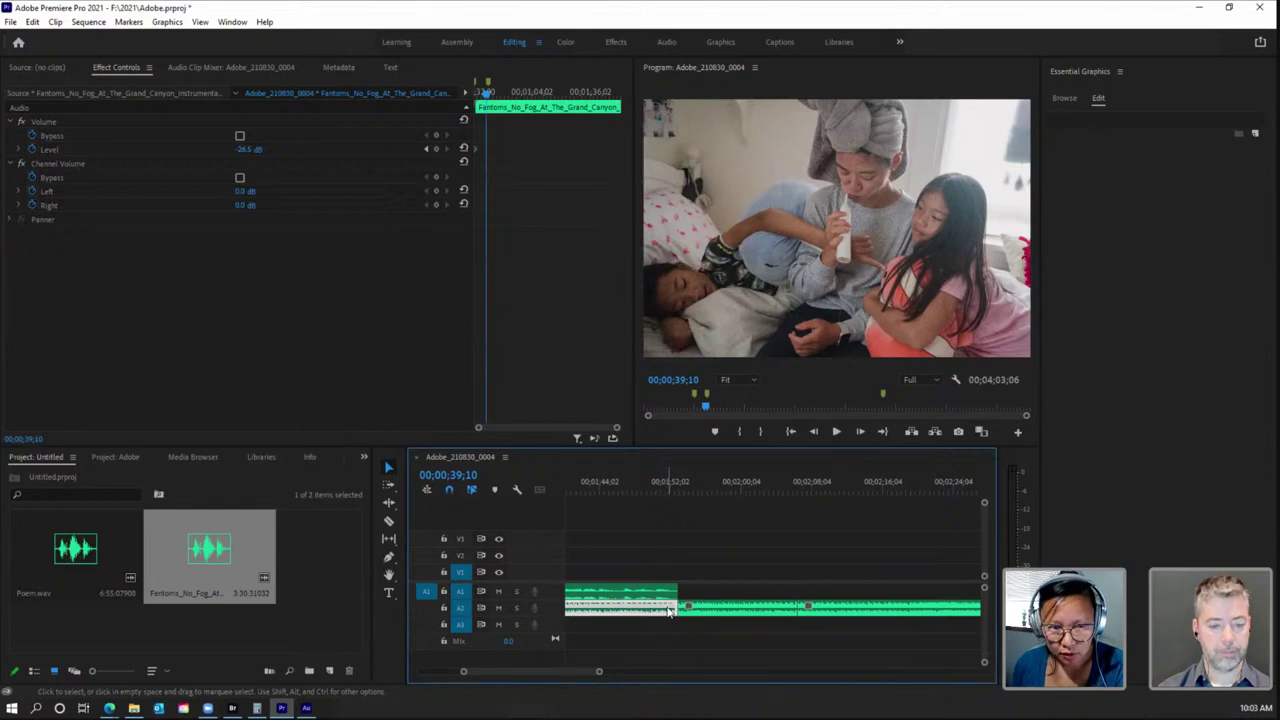
left_click(720, 612)
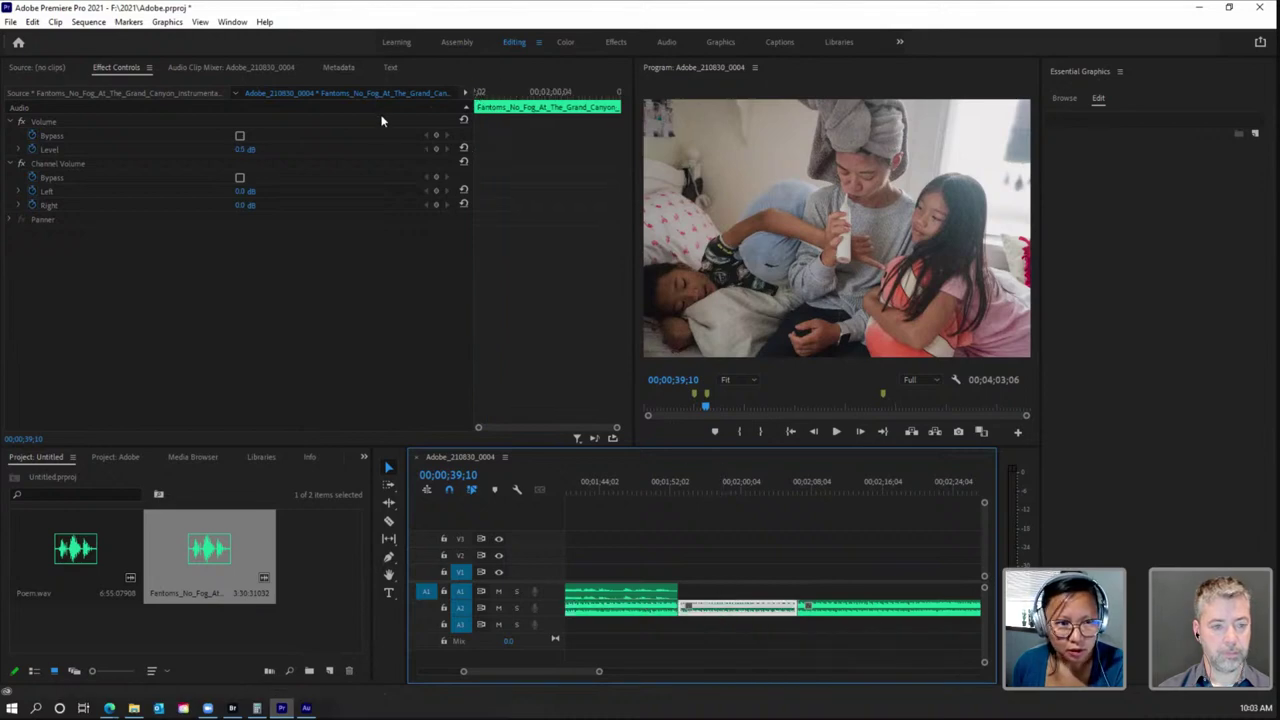
left_click(477, 93)
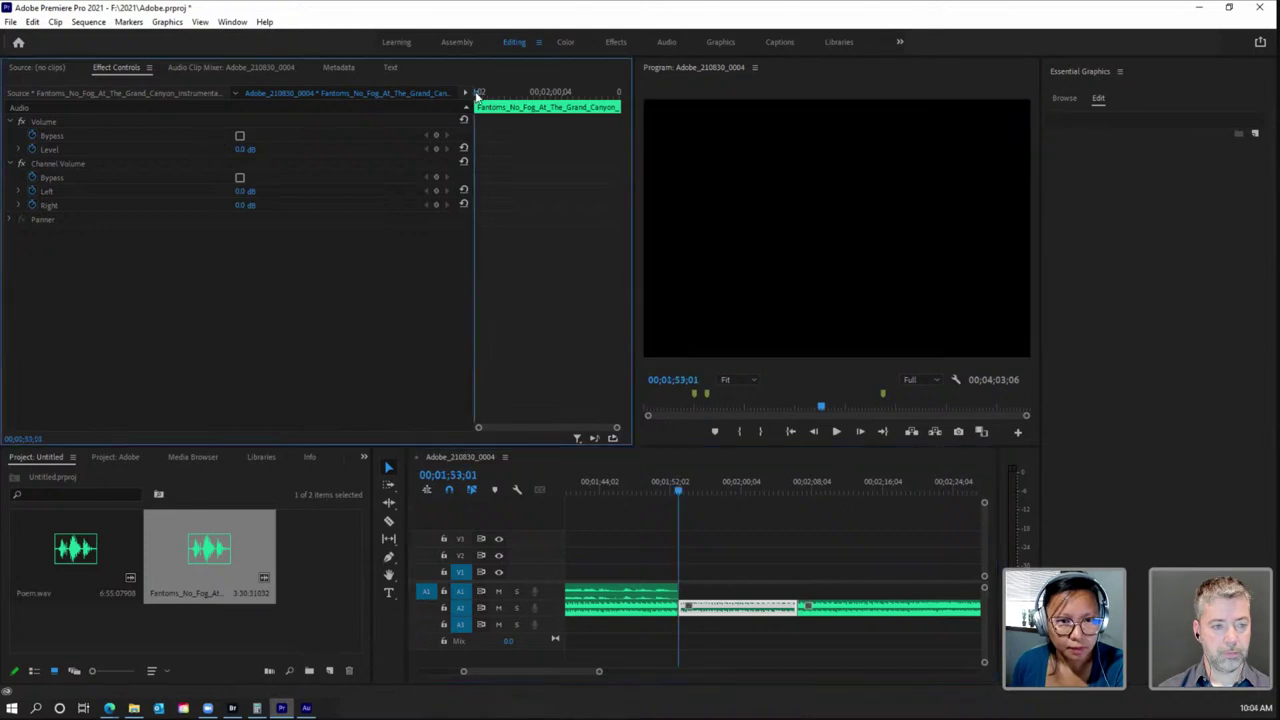
mouse_move(245, 148)
left_mouse_down()
mouse_move(204, 149)
mouse_move(248, 150)
left_mouse_up()
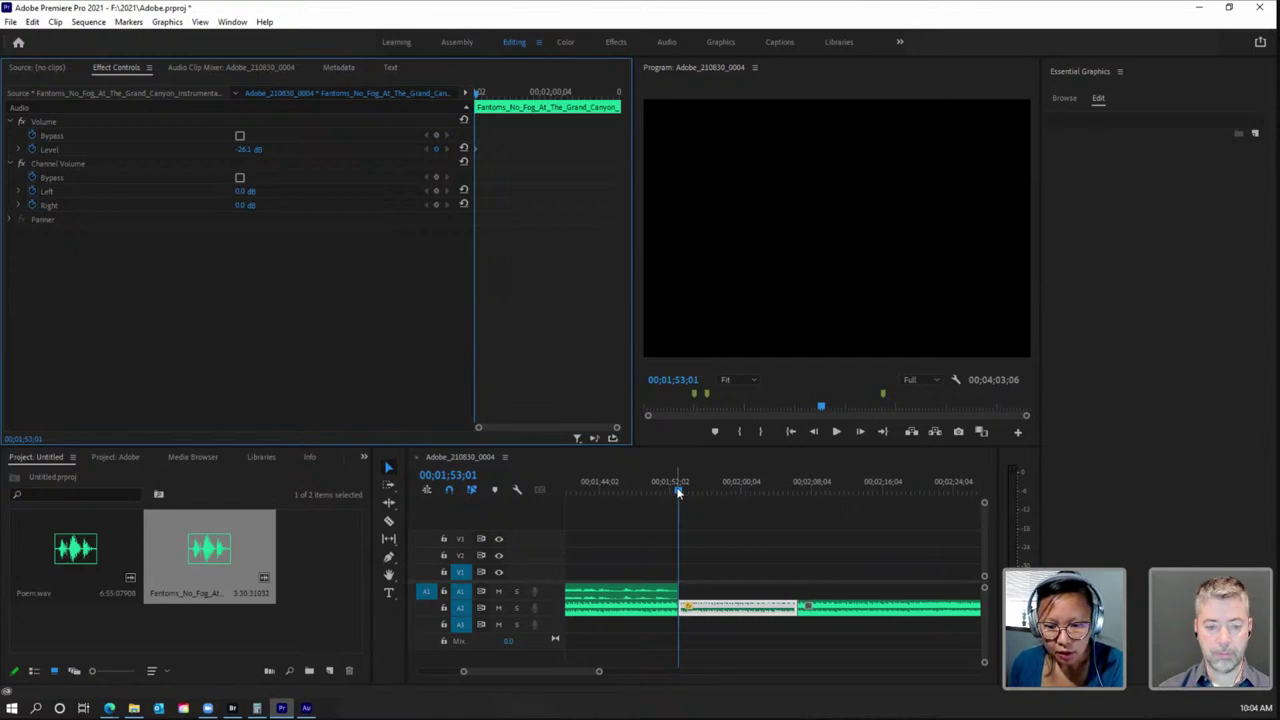
Step: Add a Volume Level keyframe of about -12 dB at the middle music segment's end
left_click(678, 492)
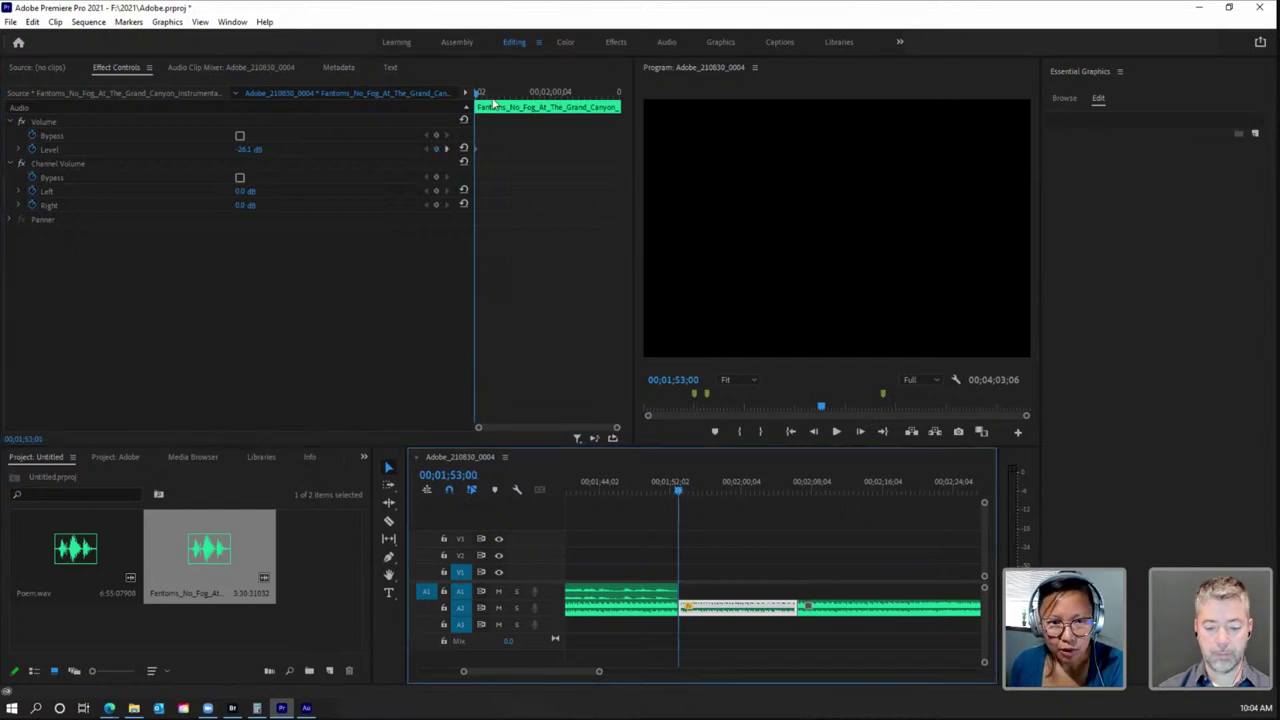
left_click_drag(476, 94, 622, 107)
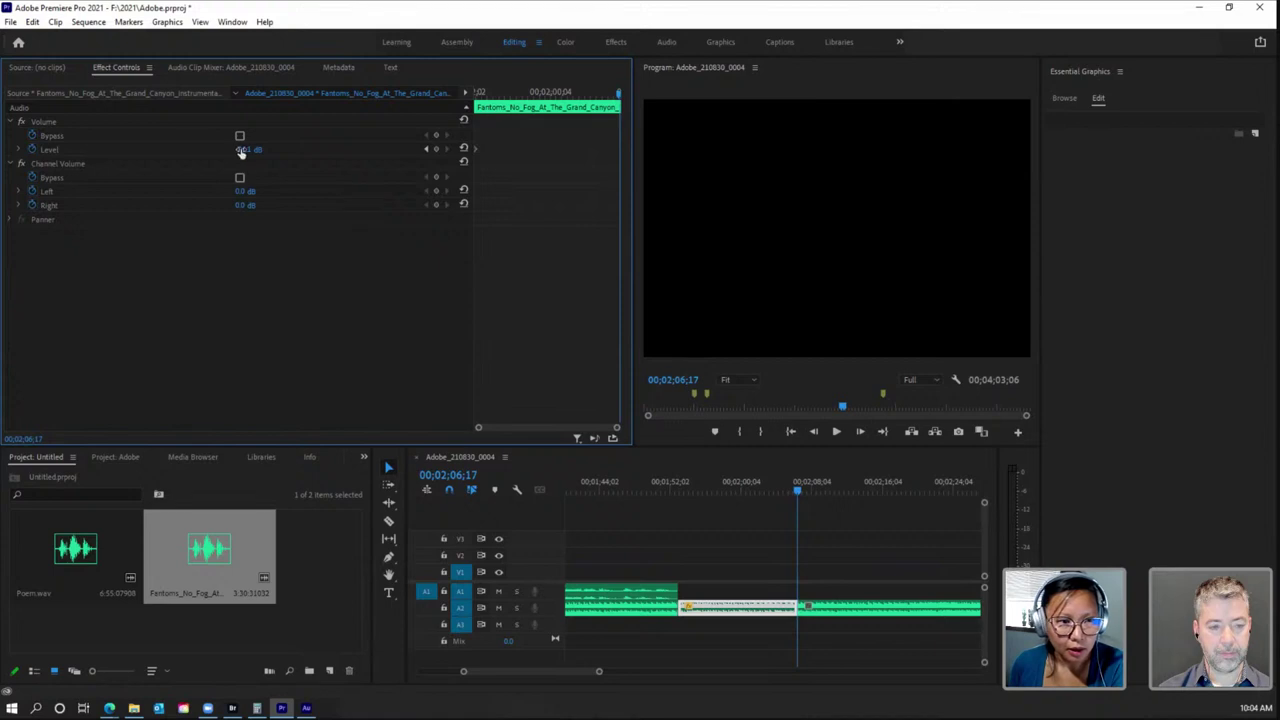
left_click_drag(240, 152, 249, 152)
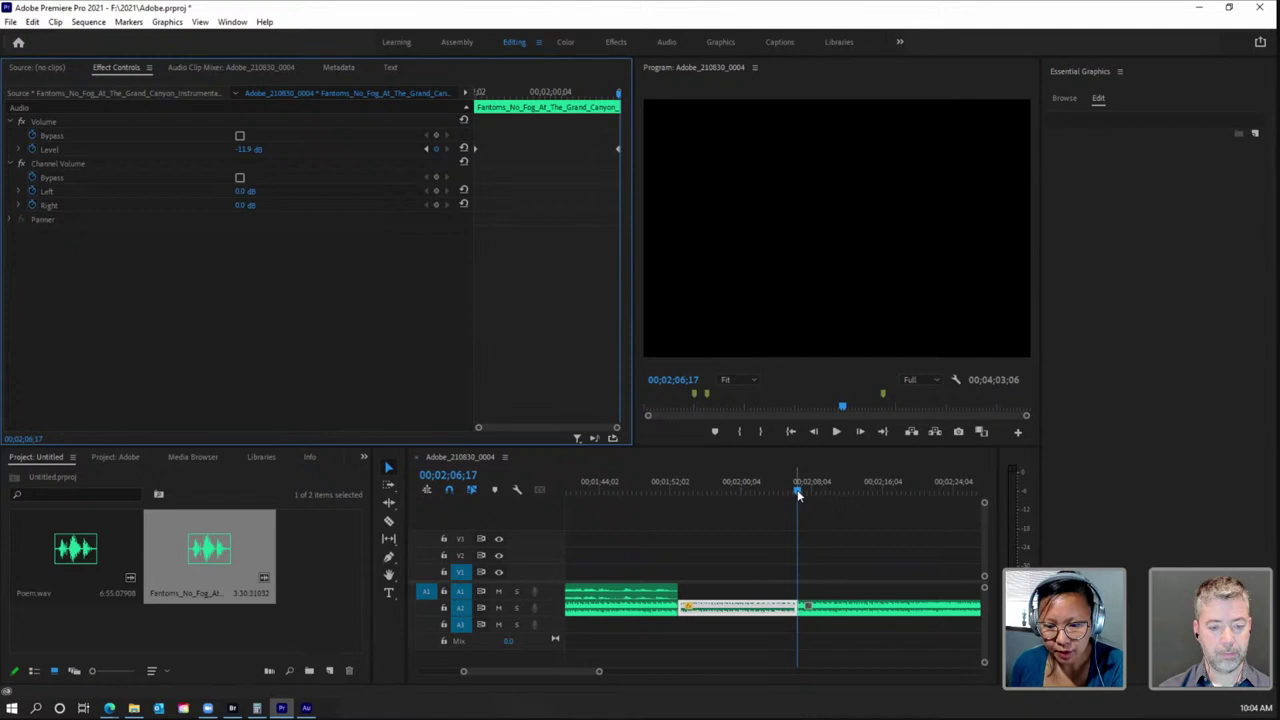
Step: Play back from just before the narration ends to hear the music swell
left_click_drag(797, 494, 655, 492)
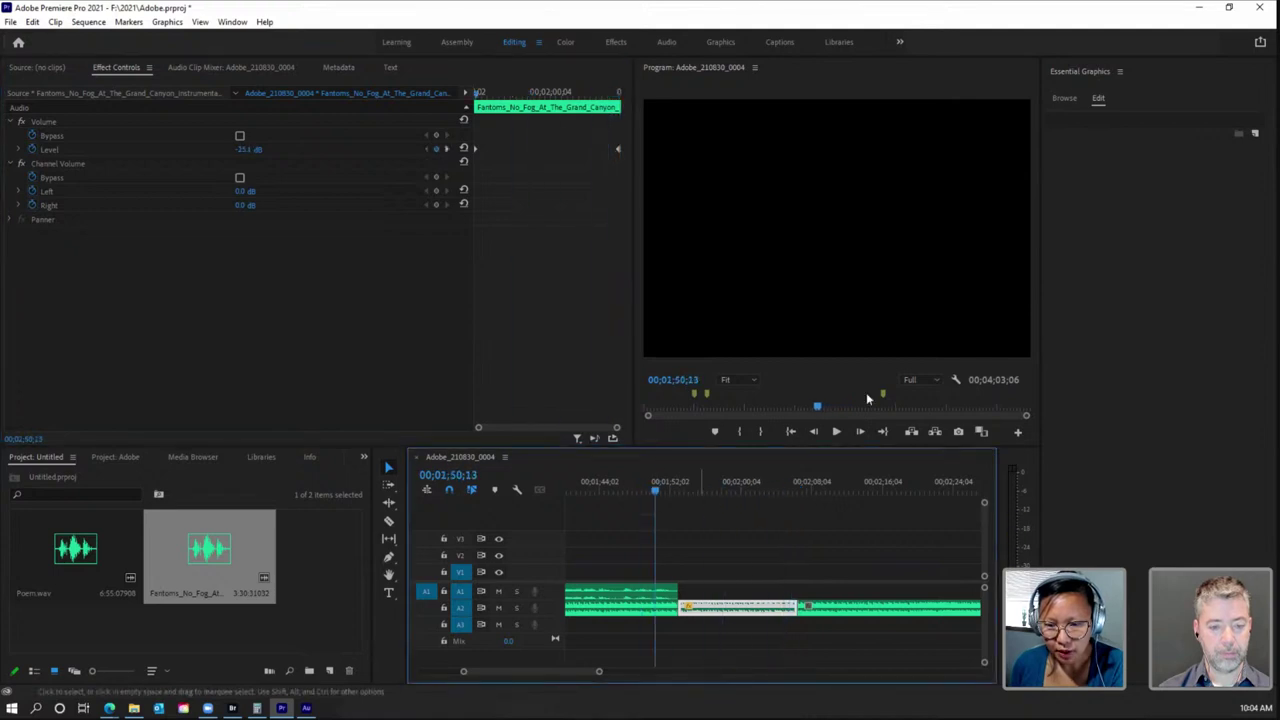
left_click(837, 431)
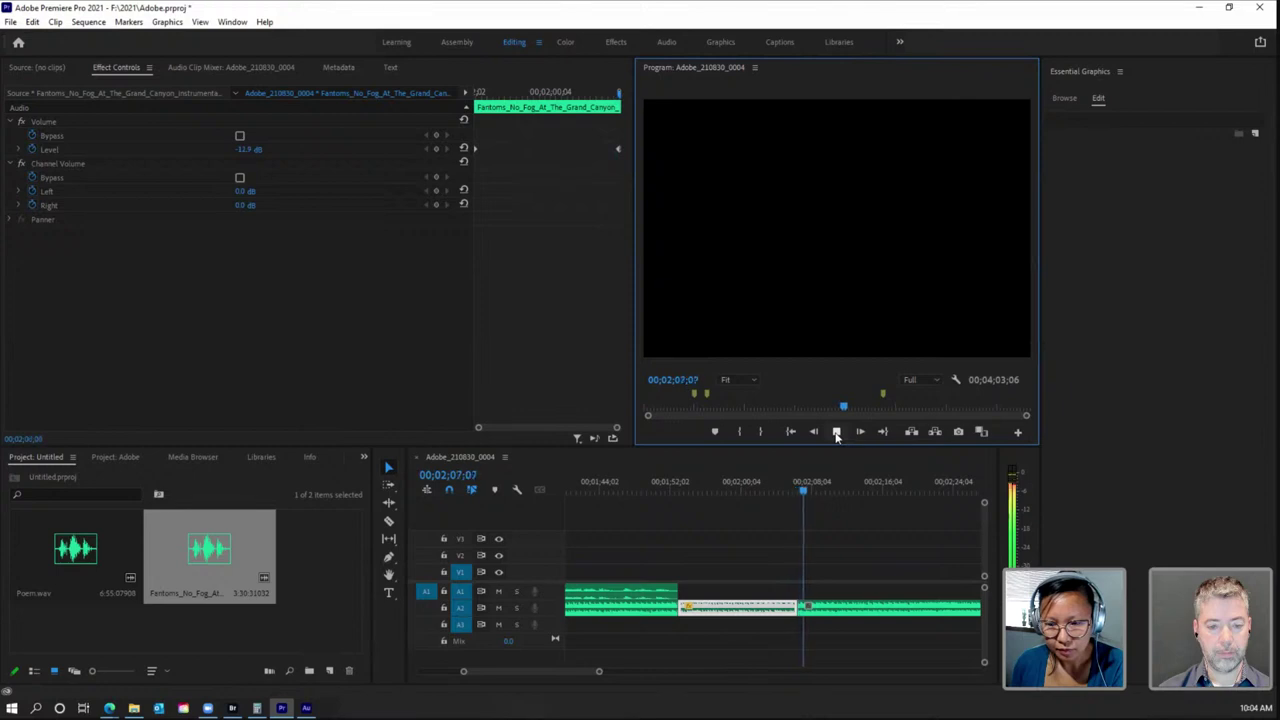
left_click(836, 432)
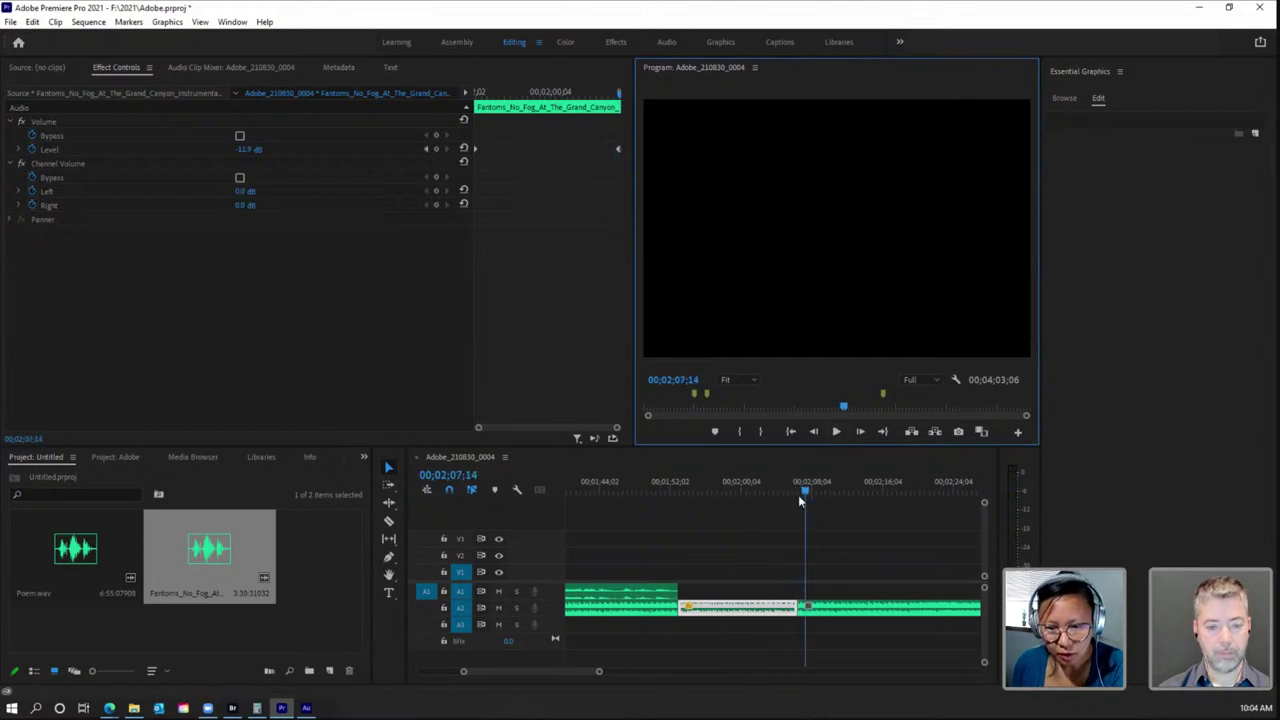
left_click_drag(798, 490, 794, 494)
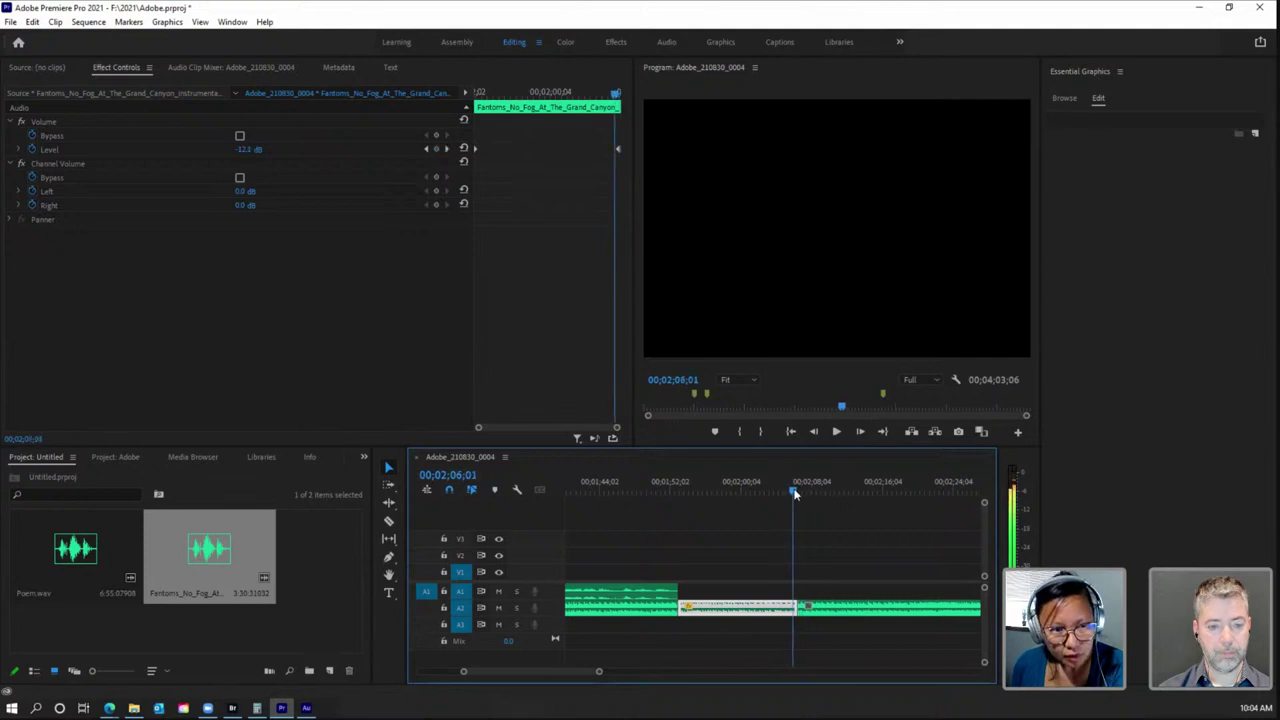
left_click(845, 610)
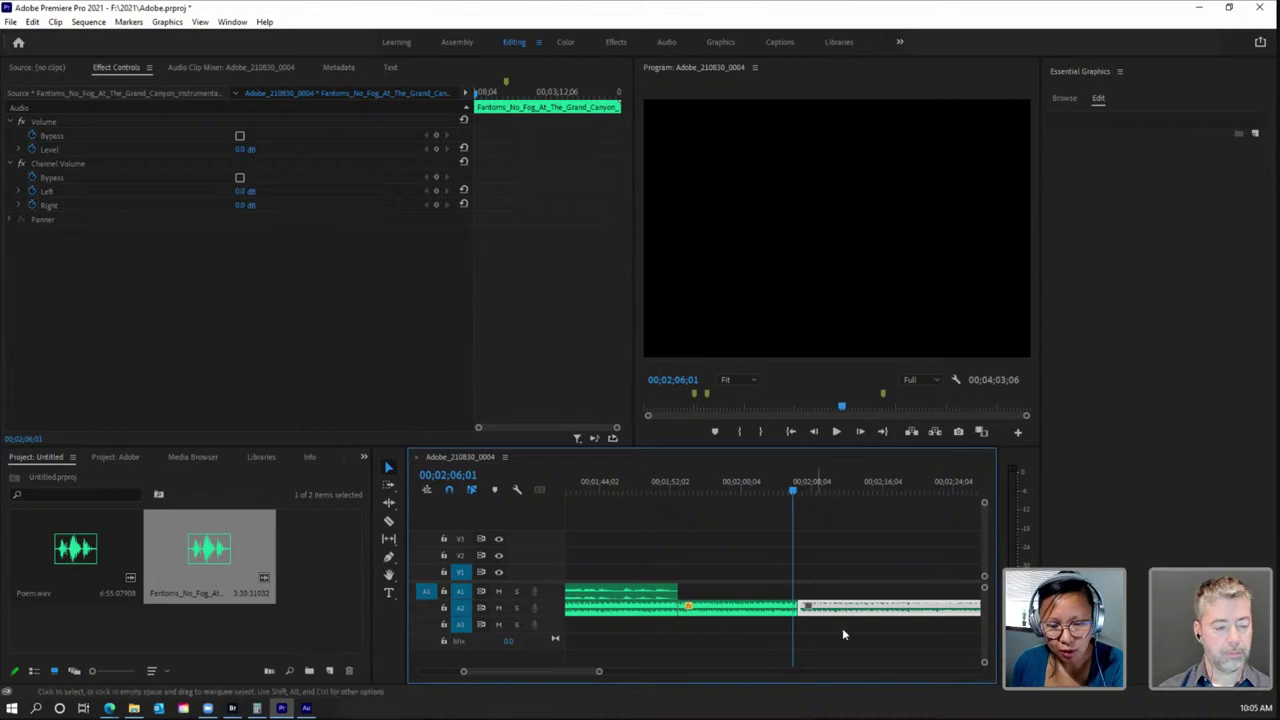
Step: Set the final Fantoms segment's Volume Level to -11.9 dB and play back the swell
left_click_drag(795, 493, 821, 492)
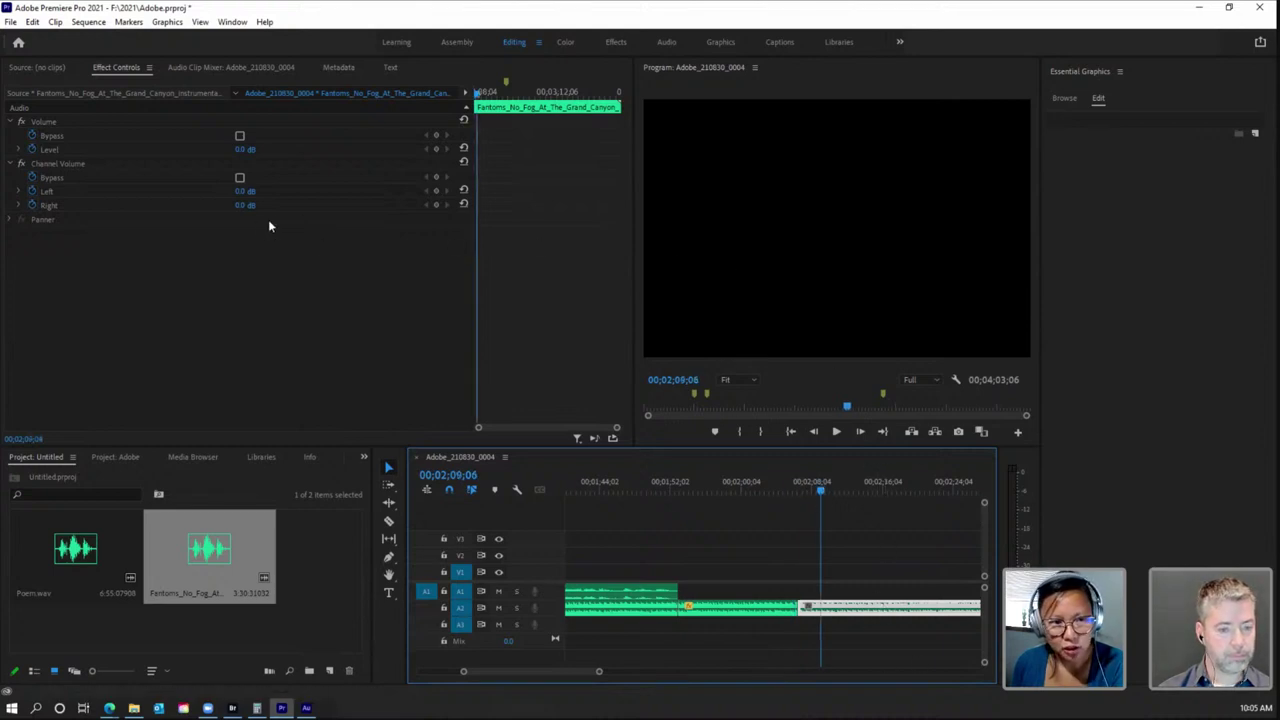
left_click(238, 149)
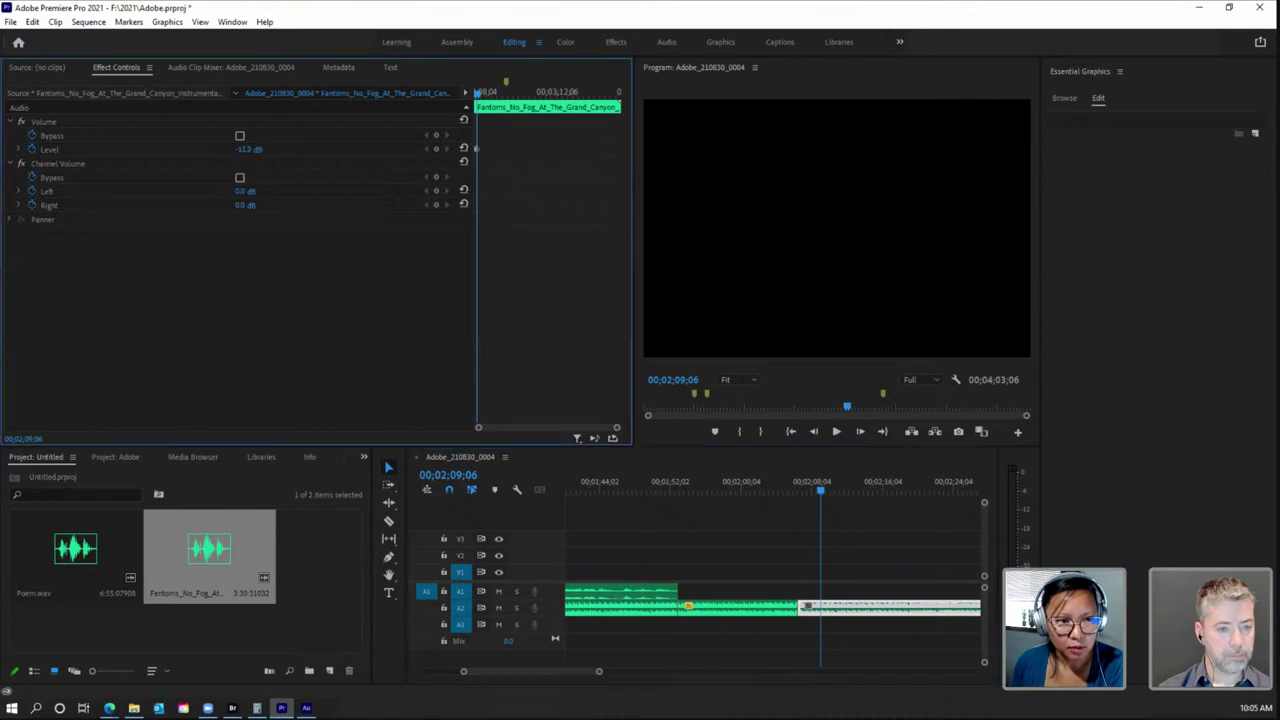
left_click_drag(248, 149, 262, 149)
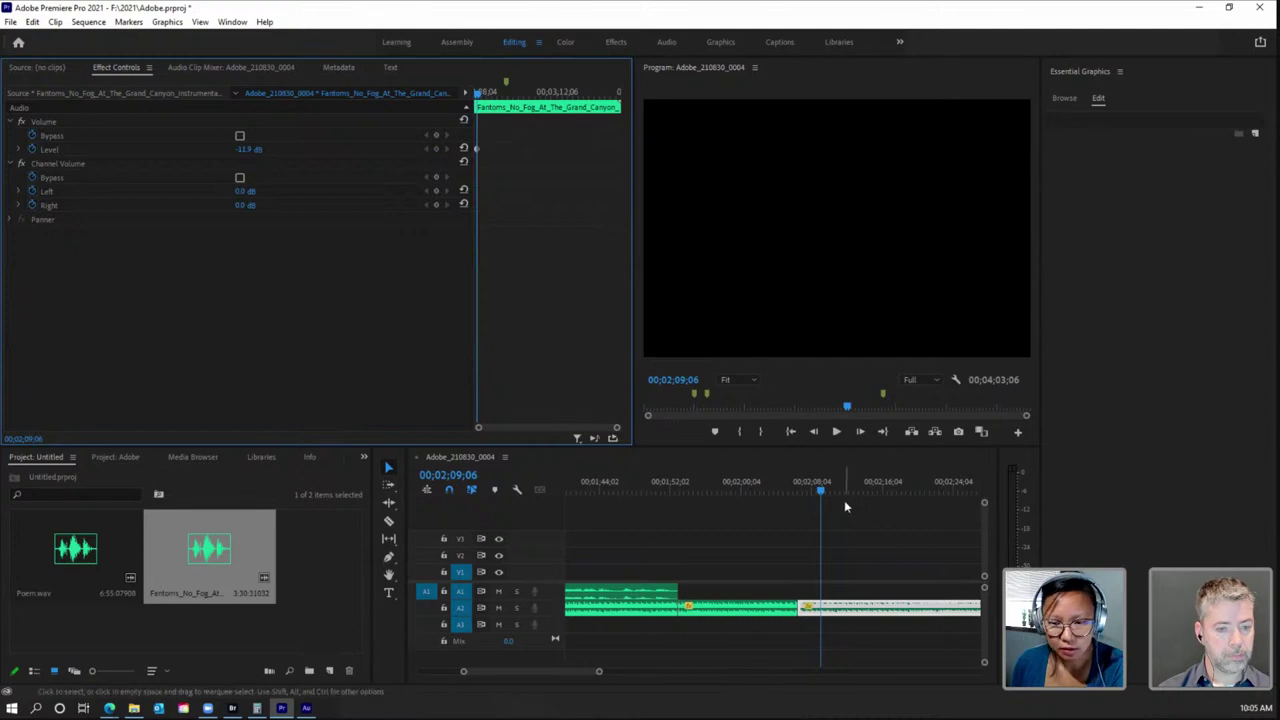
left_click_drag(820, 495, 750, 495)
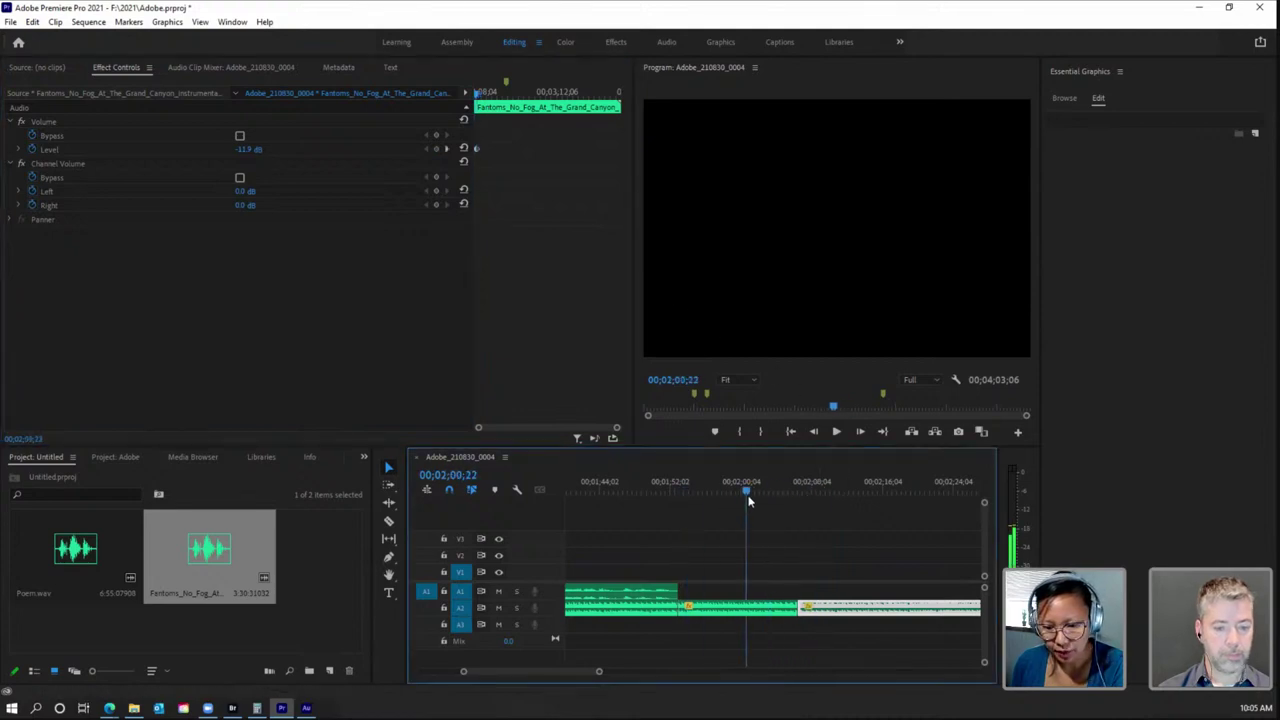
left_click(837, 432)
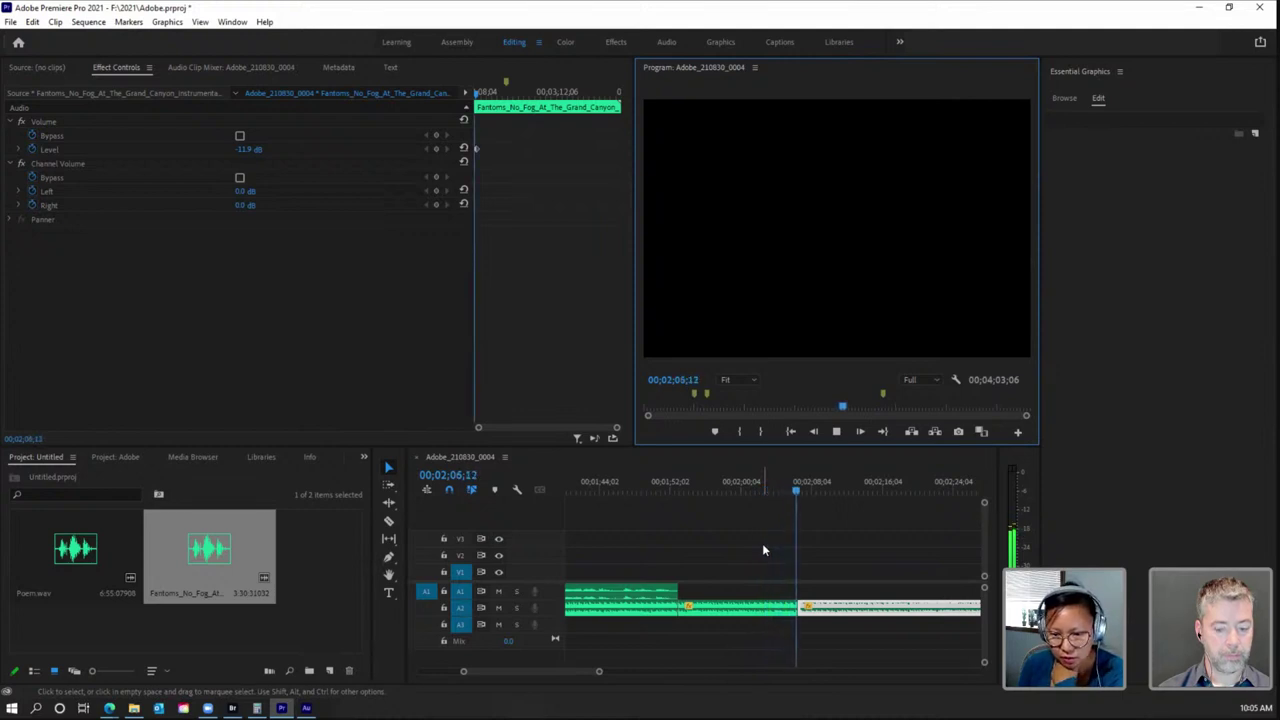
left_click(836, 432)
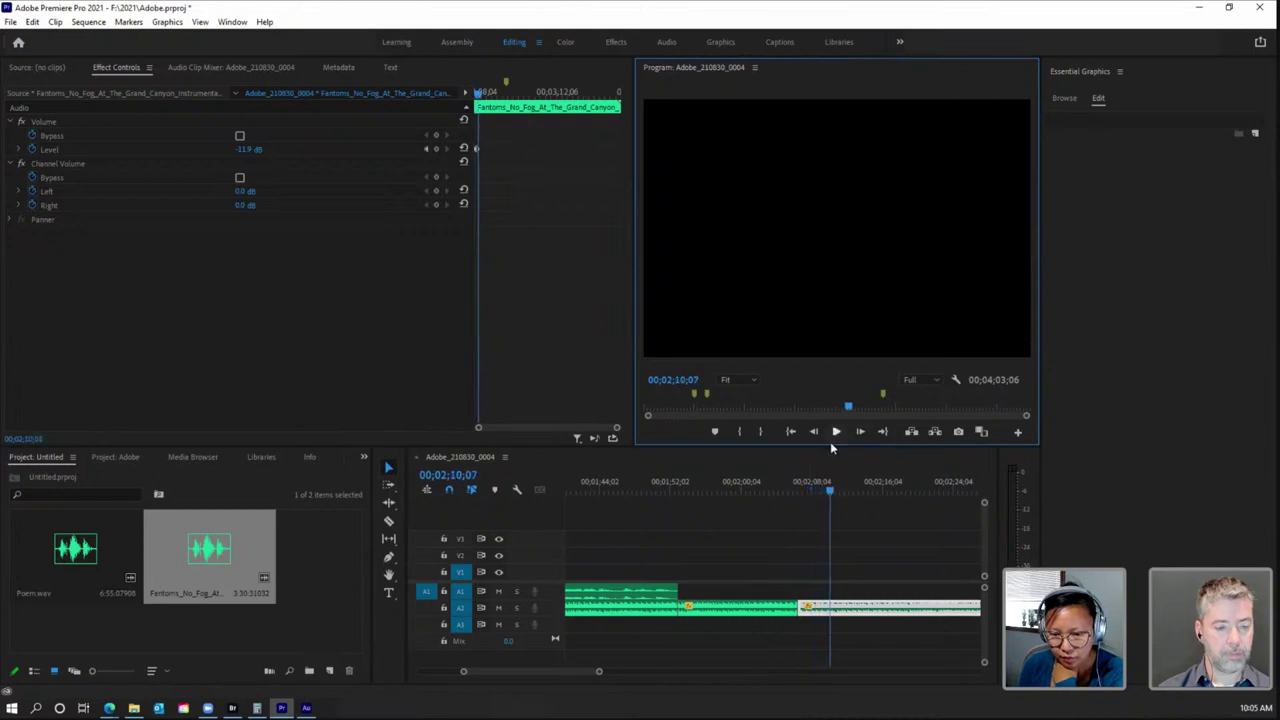
Step: Compare the ducked and later music levels, then replay from the ducked section near 00;01;53
left_click_drag(598, 674, 666, 670)
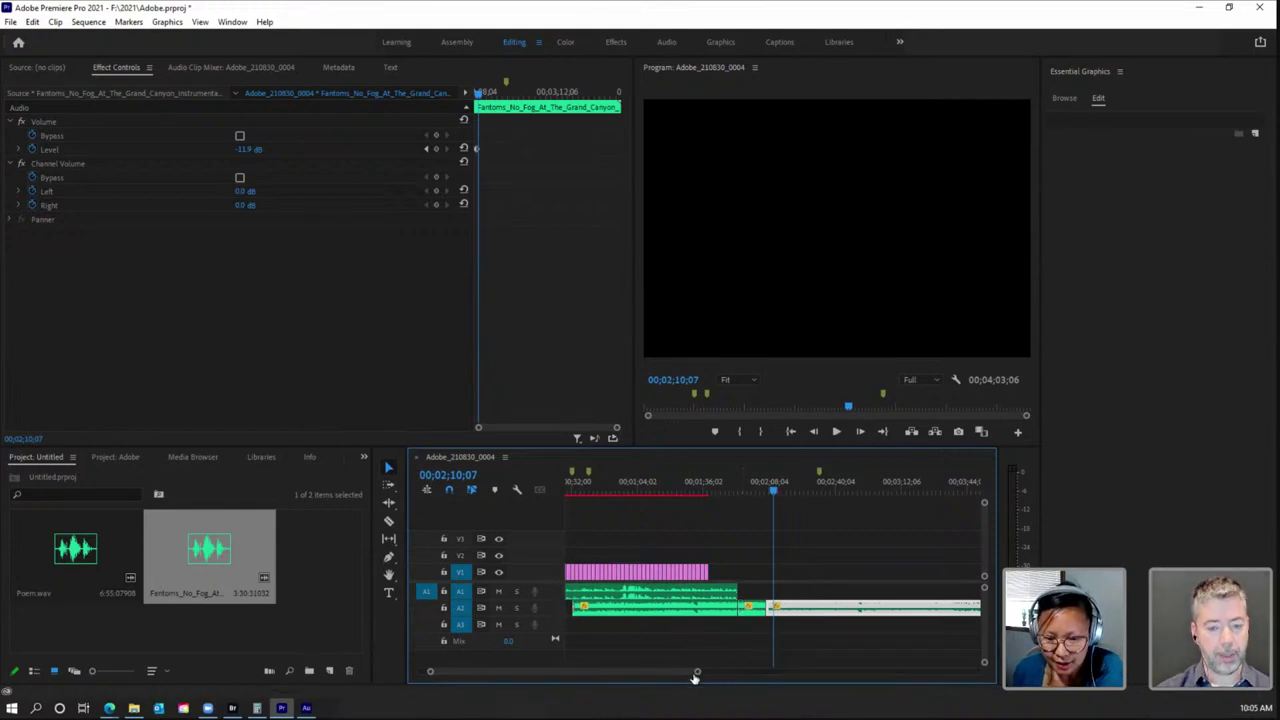
left_click_drag(697, 671, 643, 681)
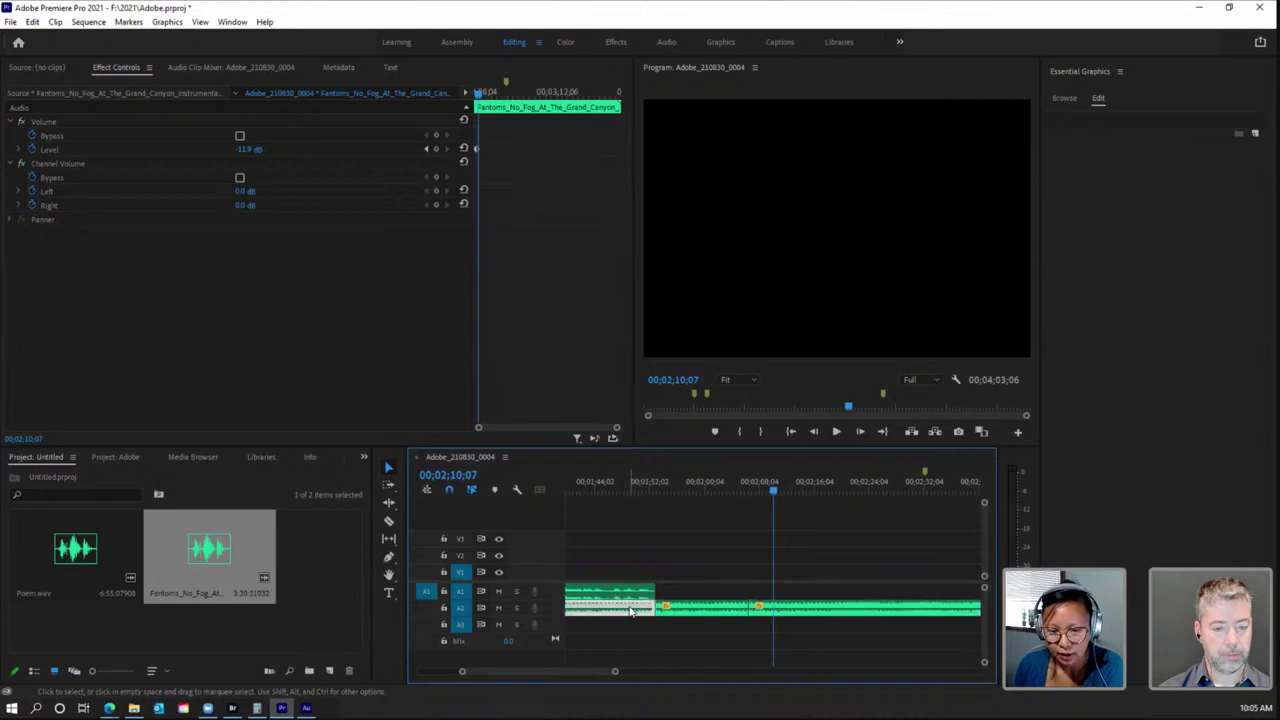
left_click(630, 612)
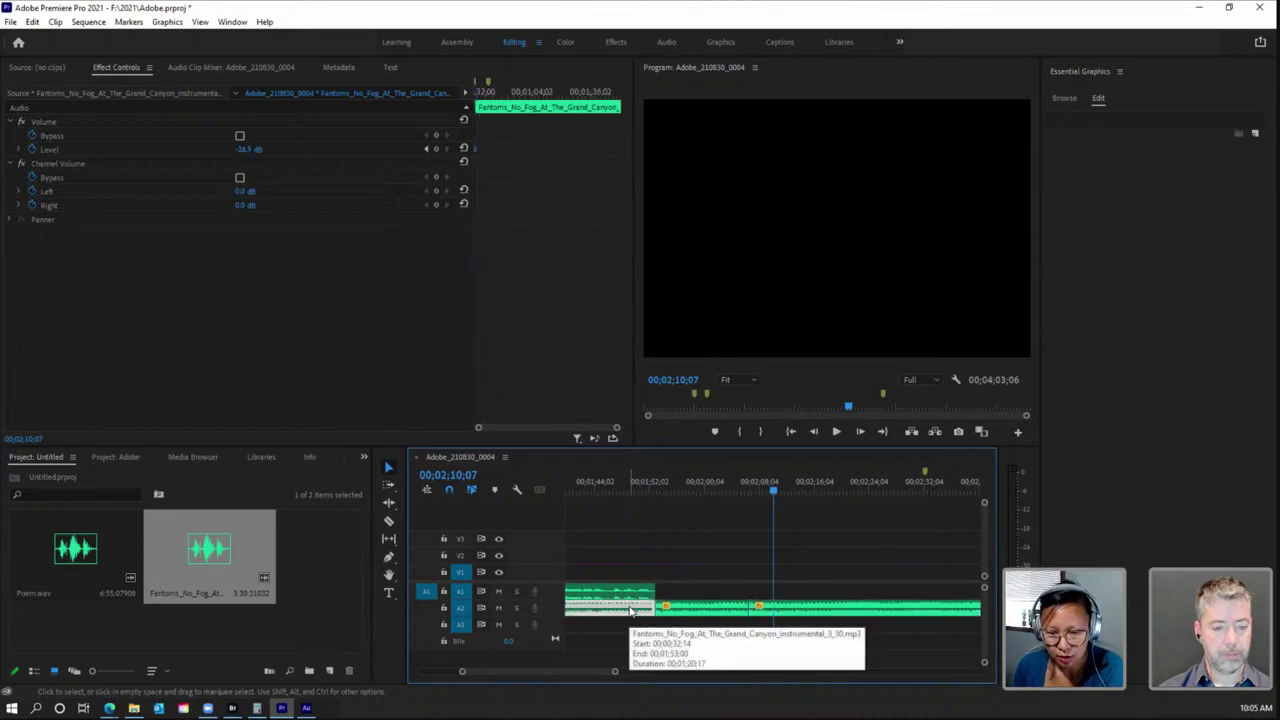
left_click(789, 612)
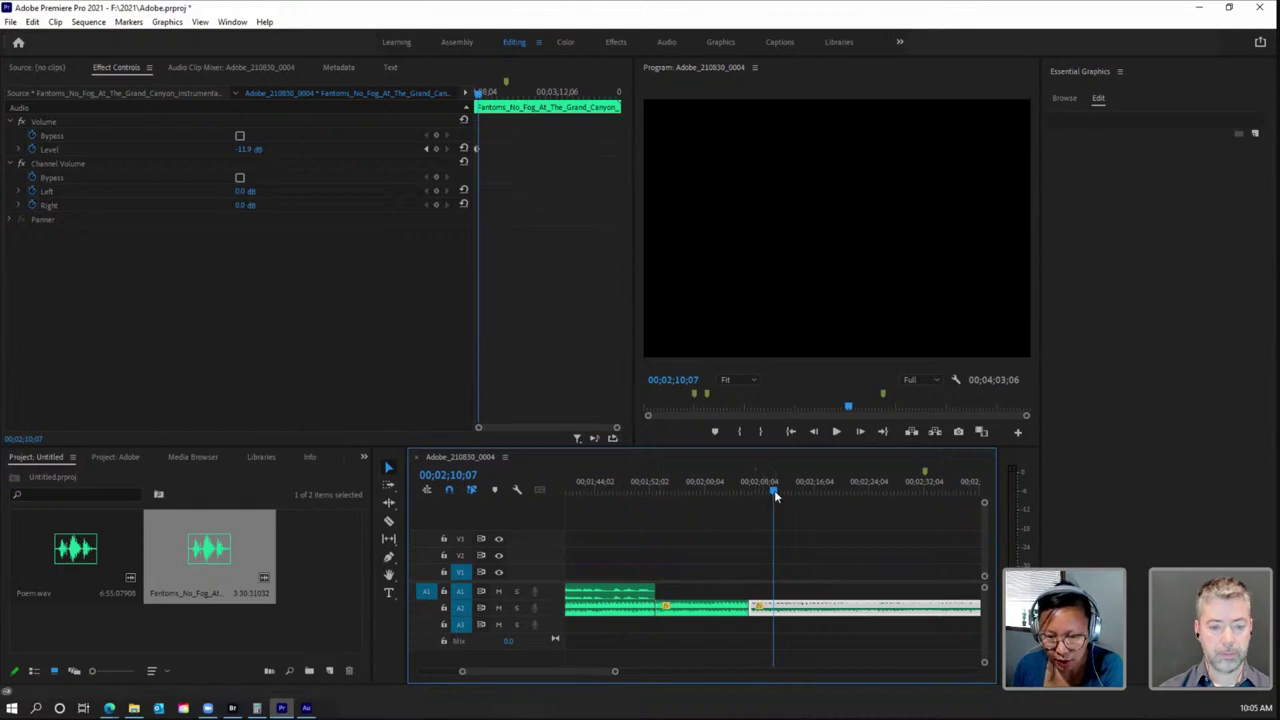
left_click_drag(774, 490, 658, 512)
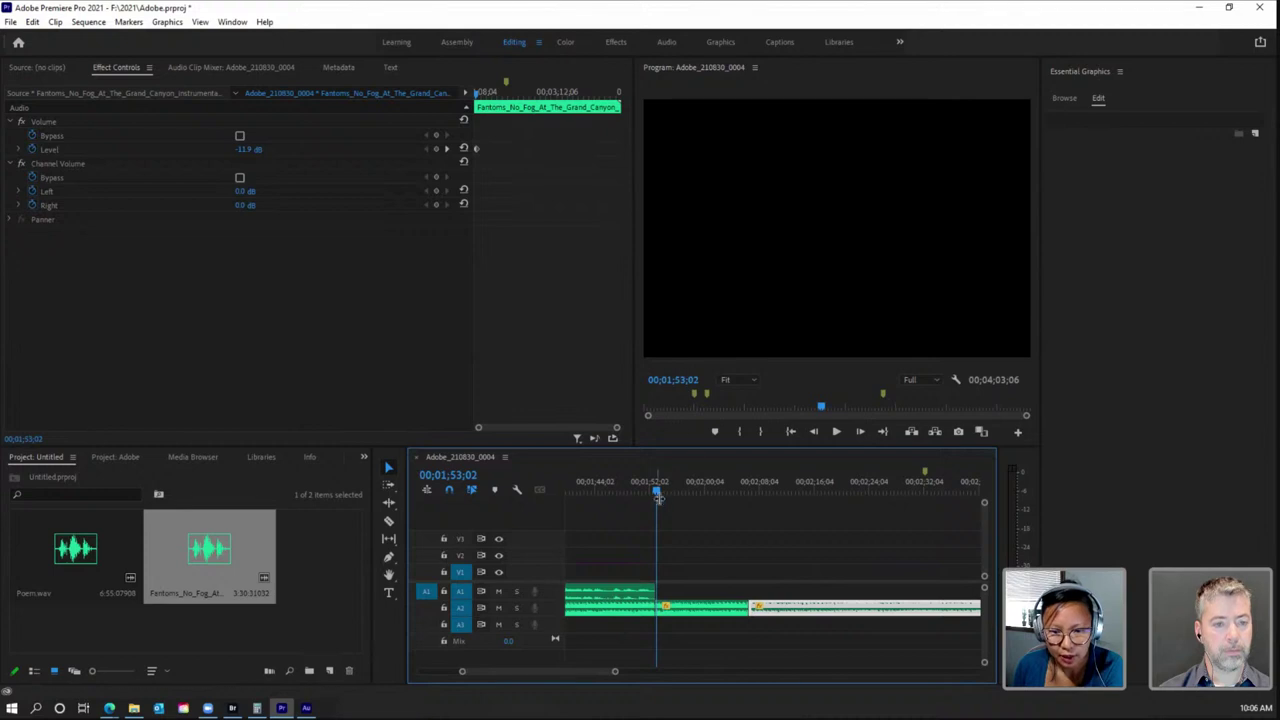
left_click_drag(658, 490, 748, 493)
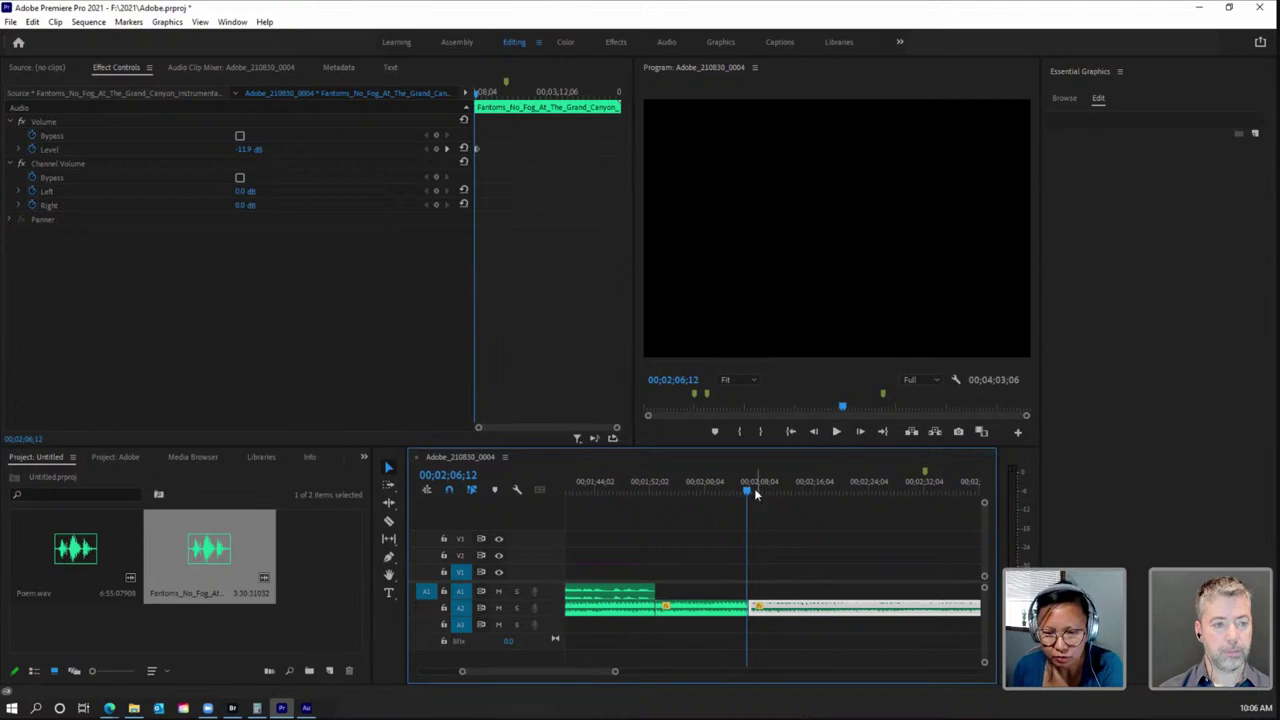
left_click_drag(748, 494, 652, 497)
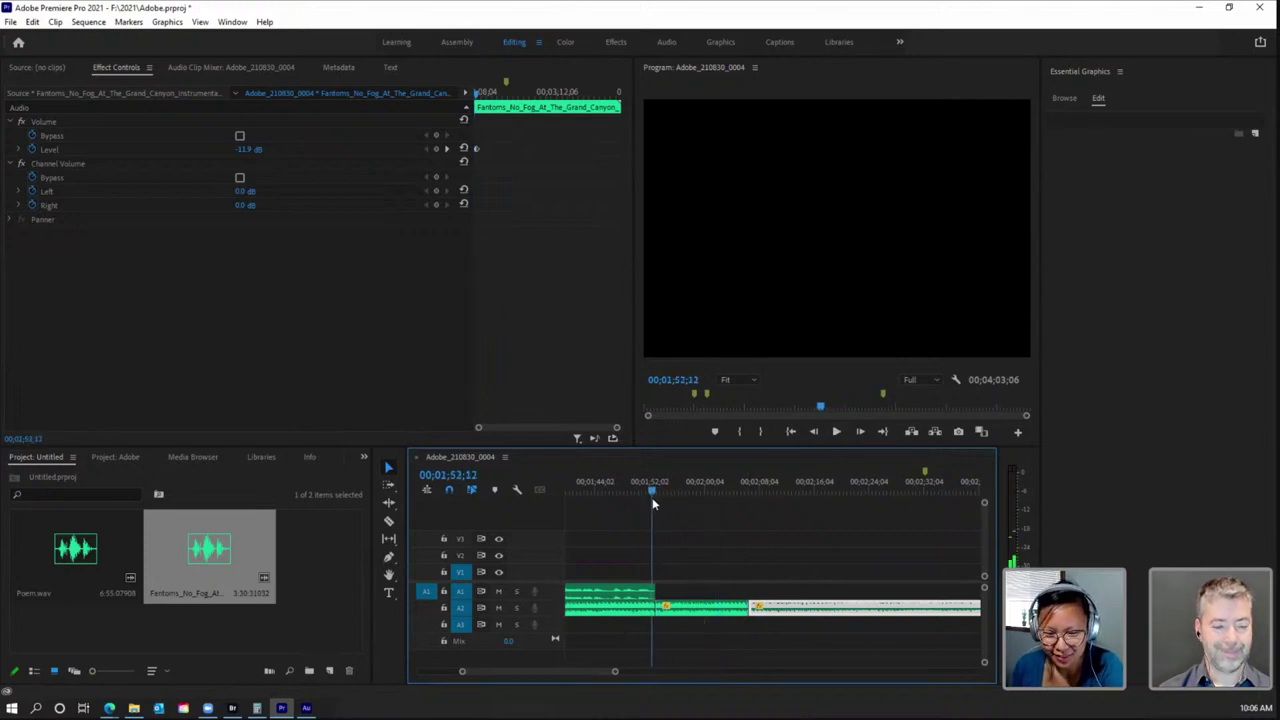
left_click(838, 430)
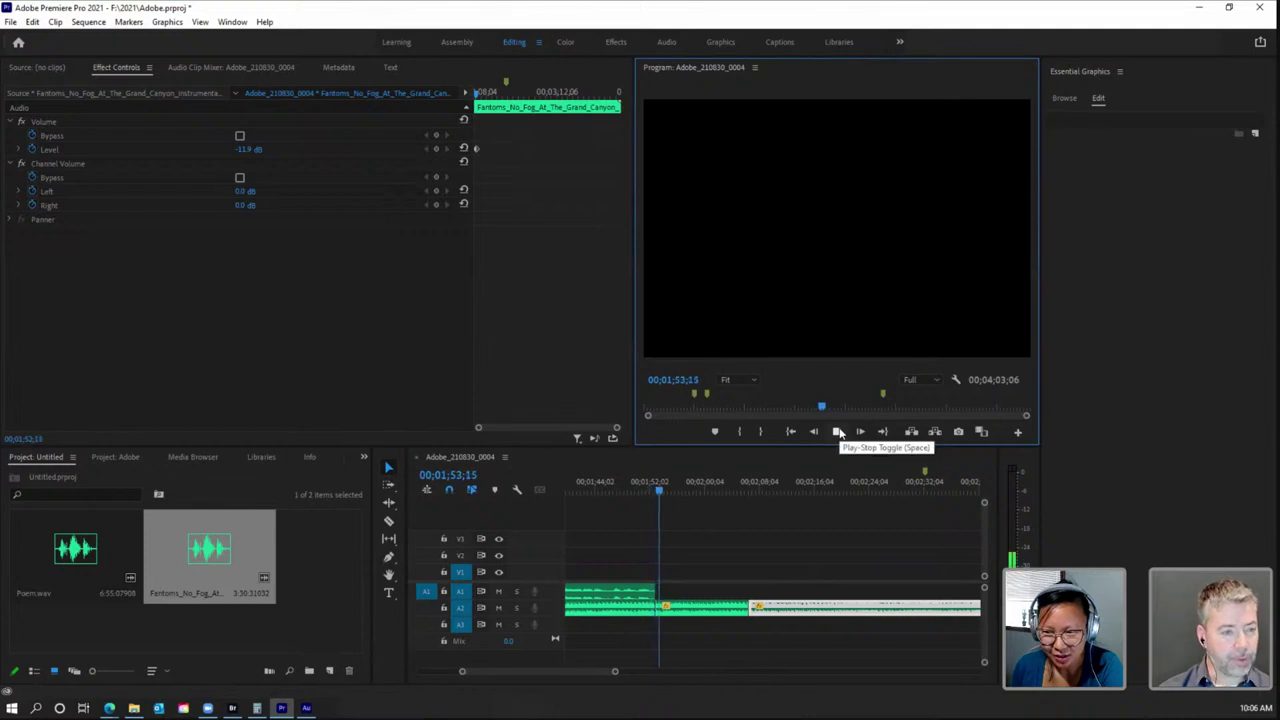
left_click(838, 430)
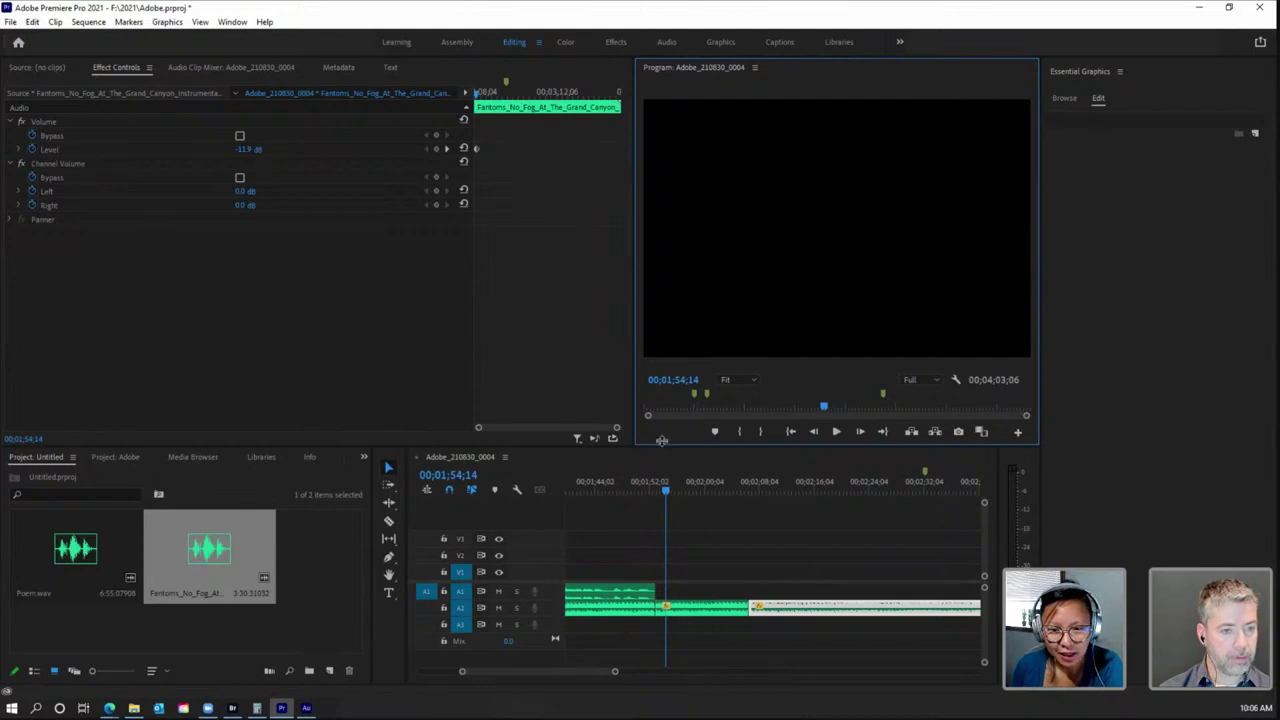
Step: Review the middle A2 clip's Level keyframes from its start to its end
left_click(702, 607)
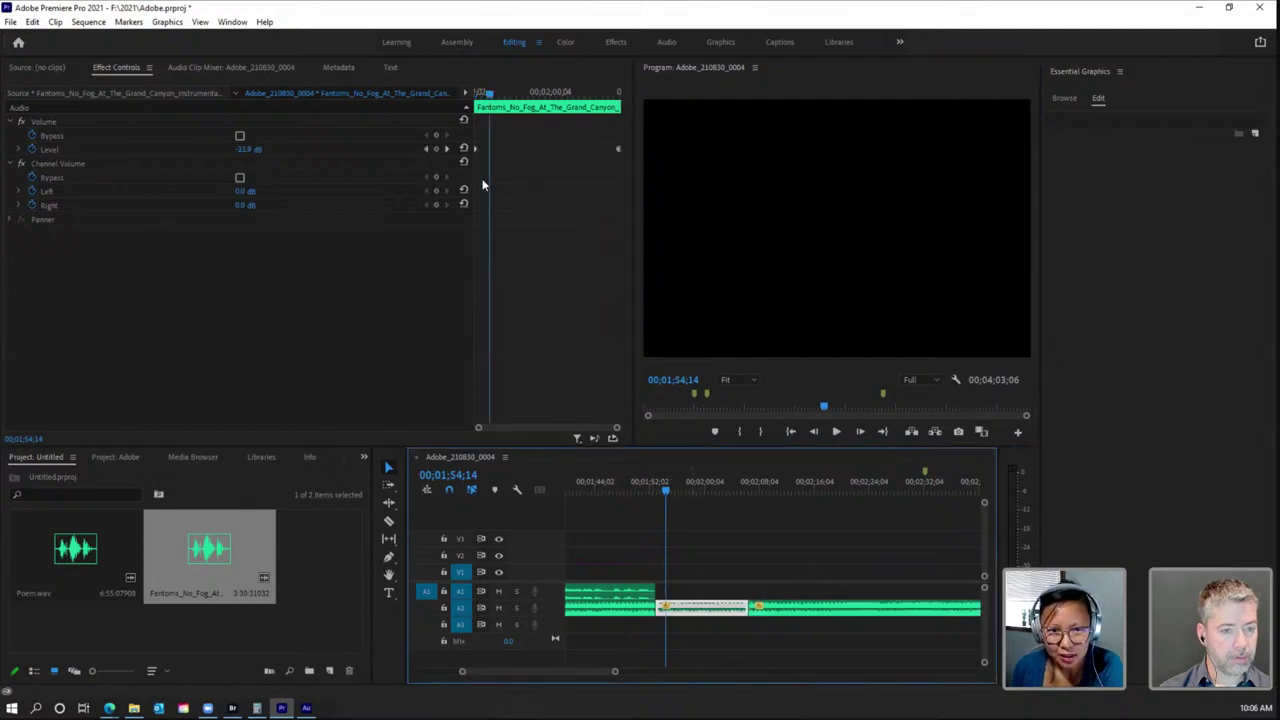
left_click_drag(492, 96, 474, 96)
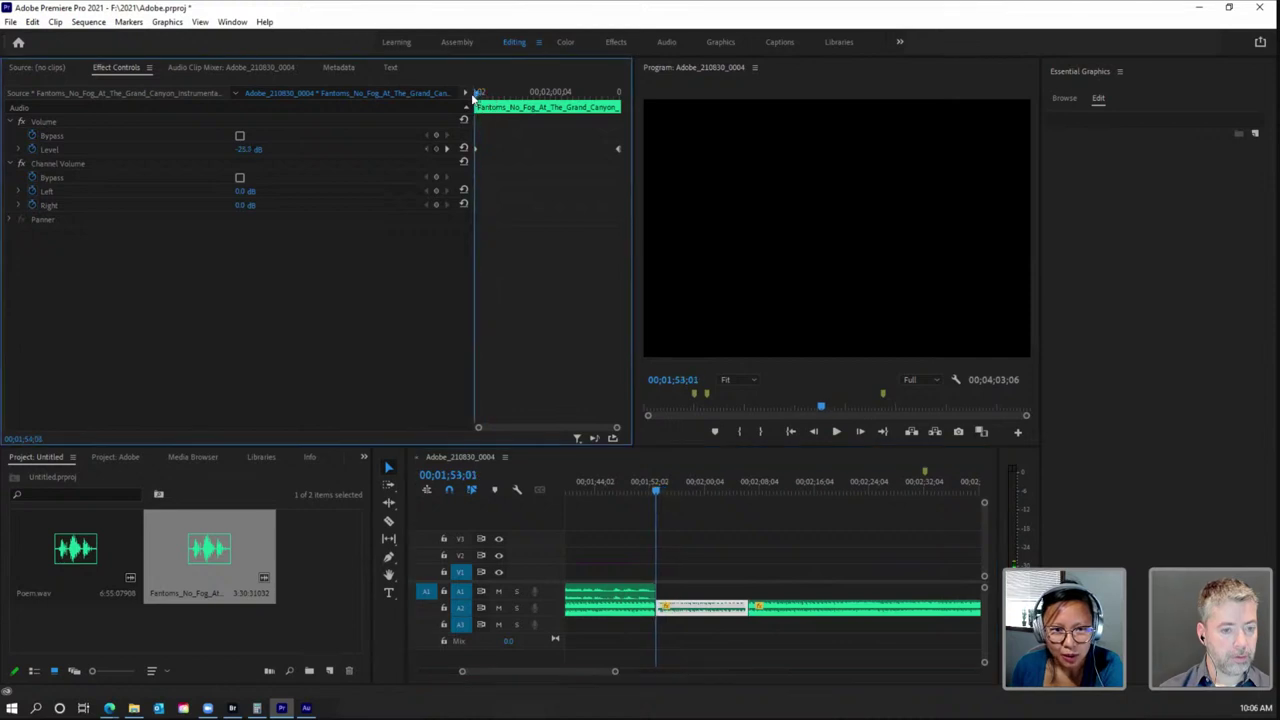
left_click_drag(237, 149, 240, 155)
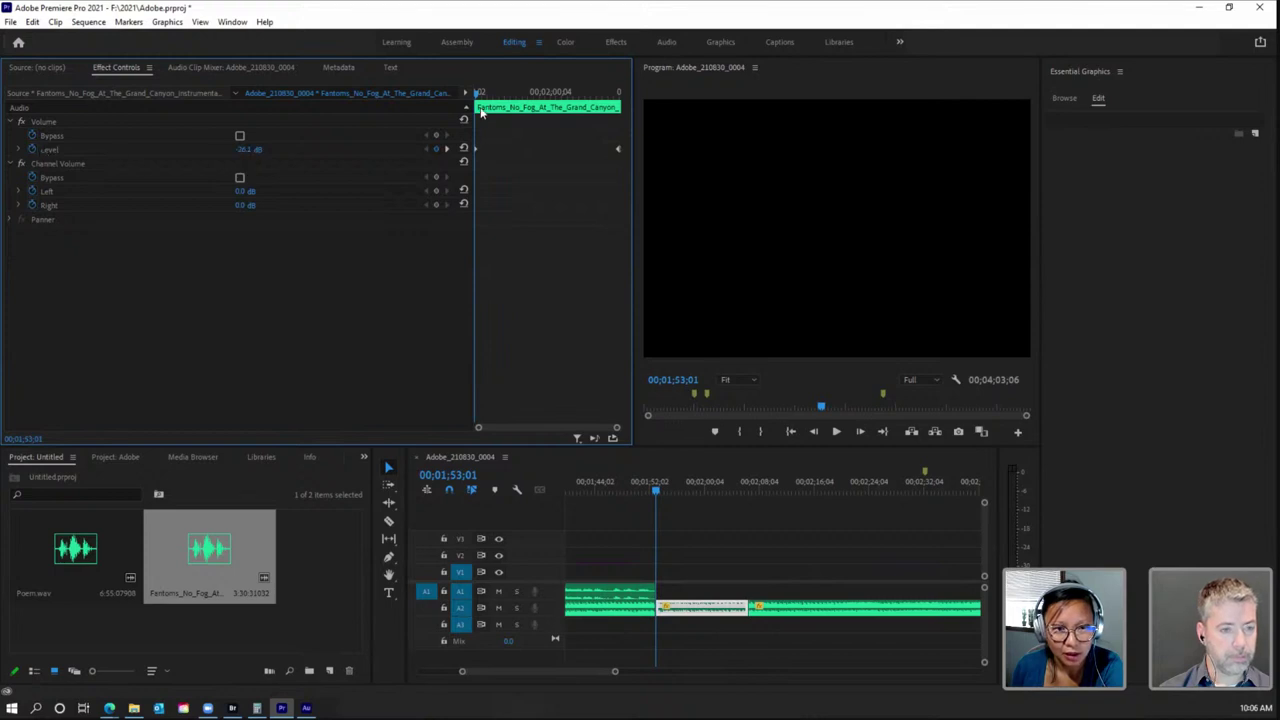
left_click_drag(478, 96, 620, 91)
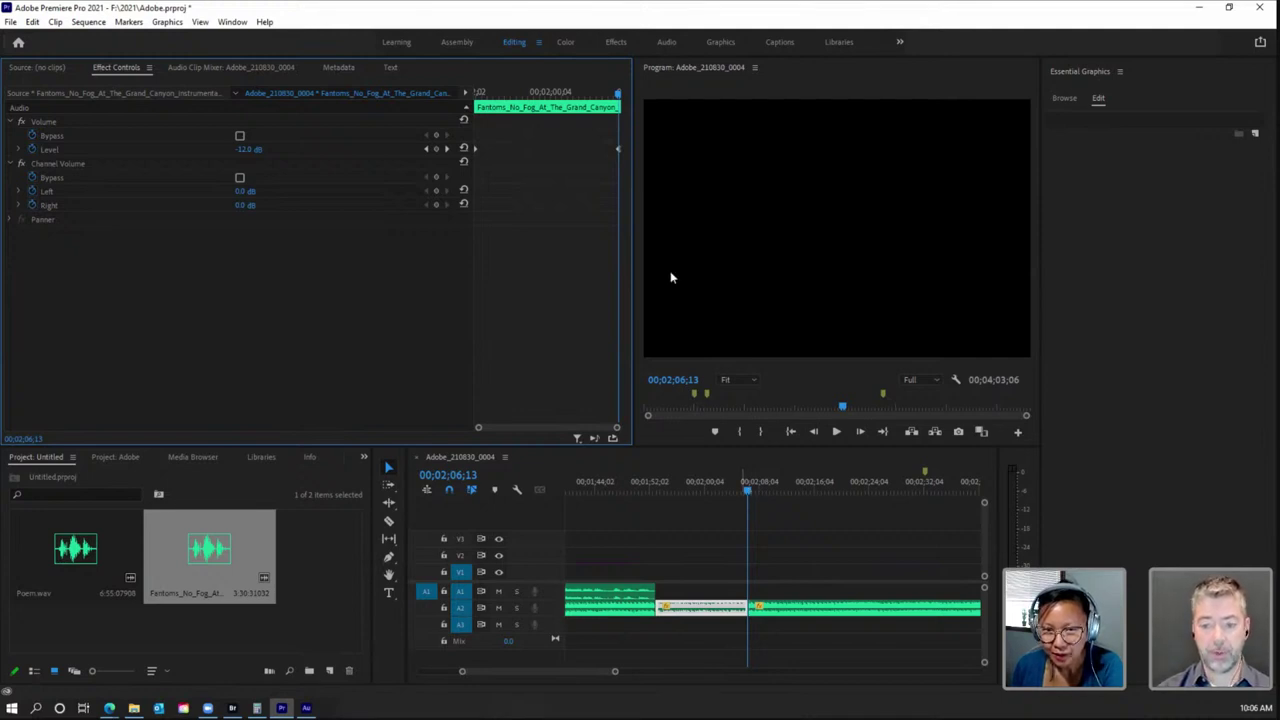
Step: Preview the volume ramp around 00;01;59 and cut its midpoint volume keyframe
left_click_drag(618, 96, 548, 96)
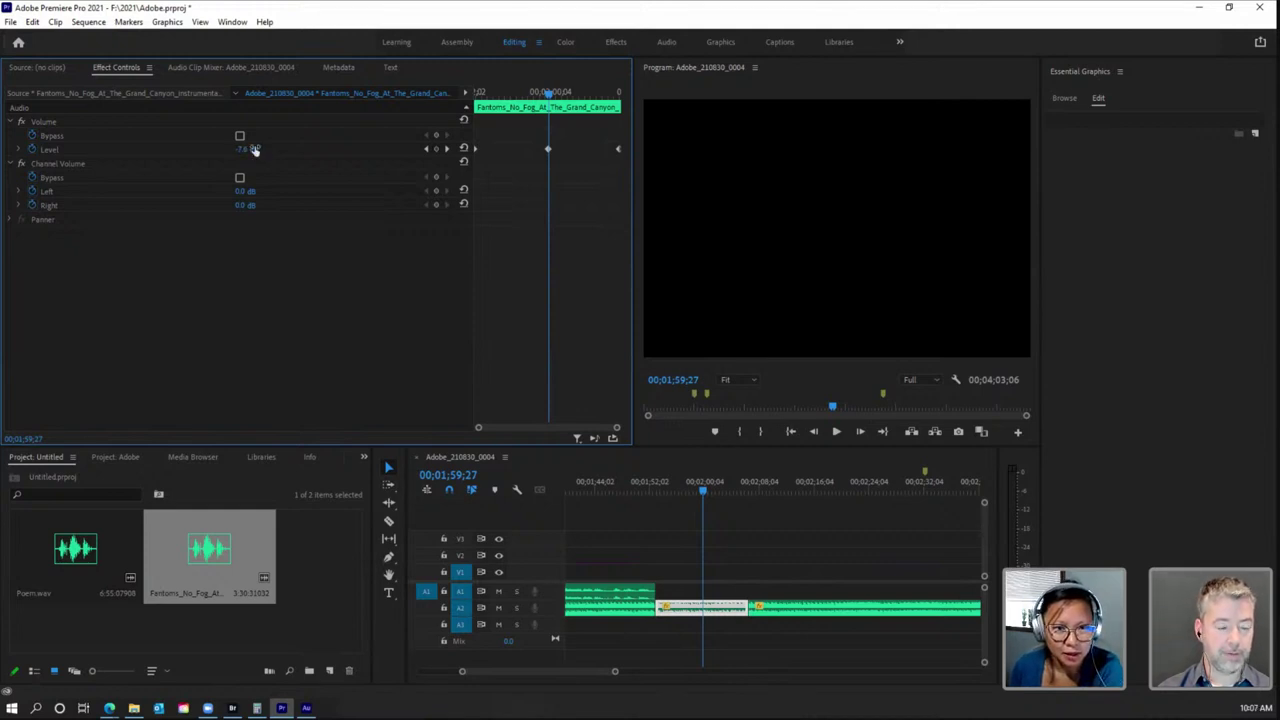
left_click_drag(549, 93, 530, 93)
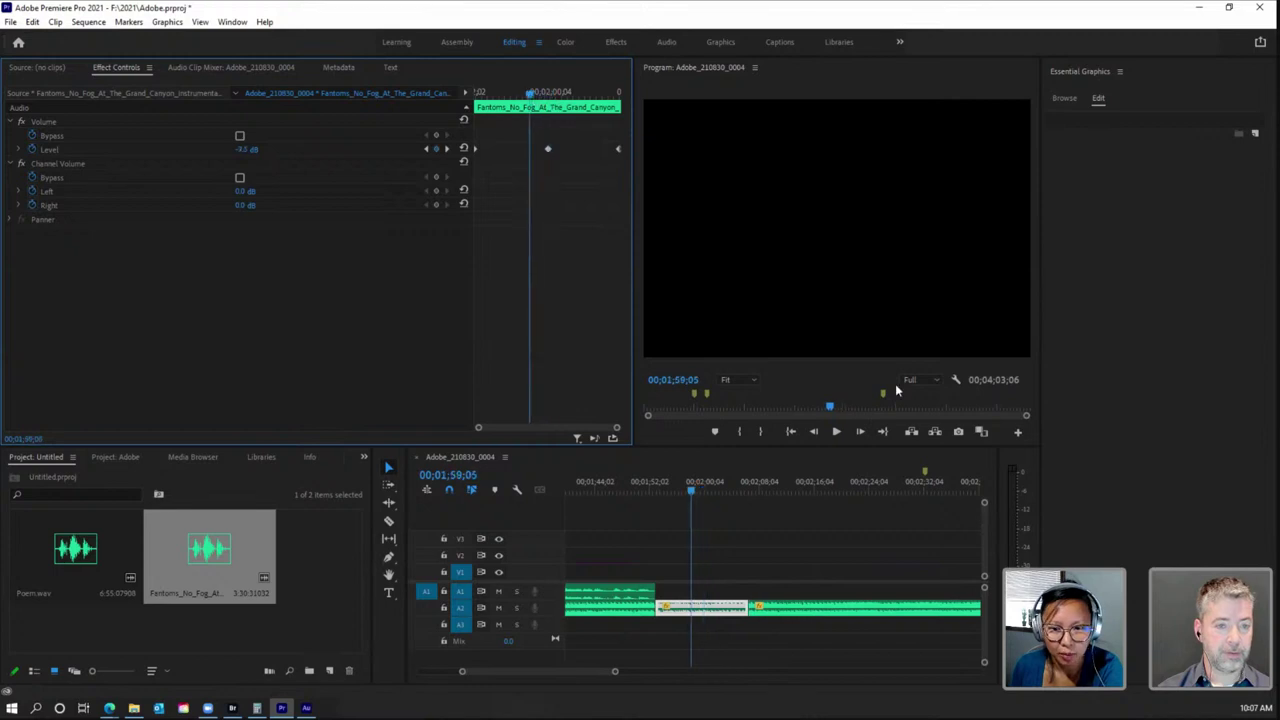
left_click(839, 431)
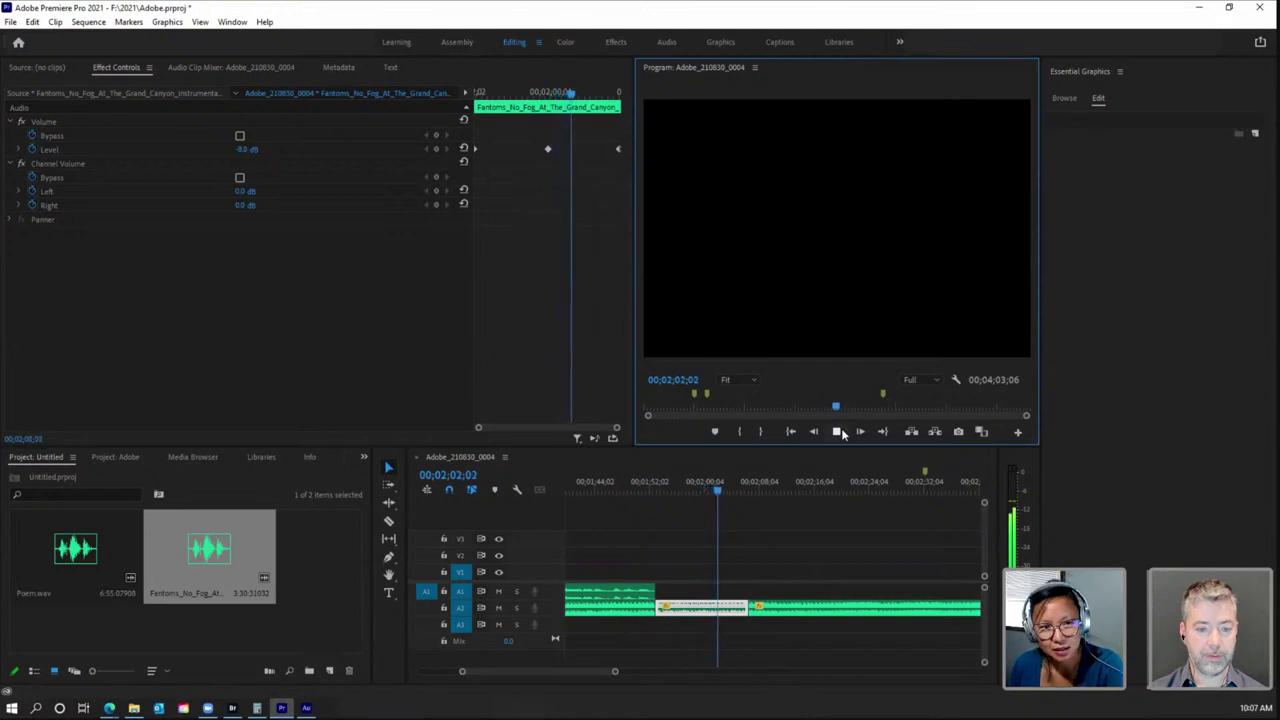
left_click(839, 431)
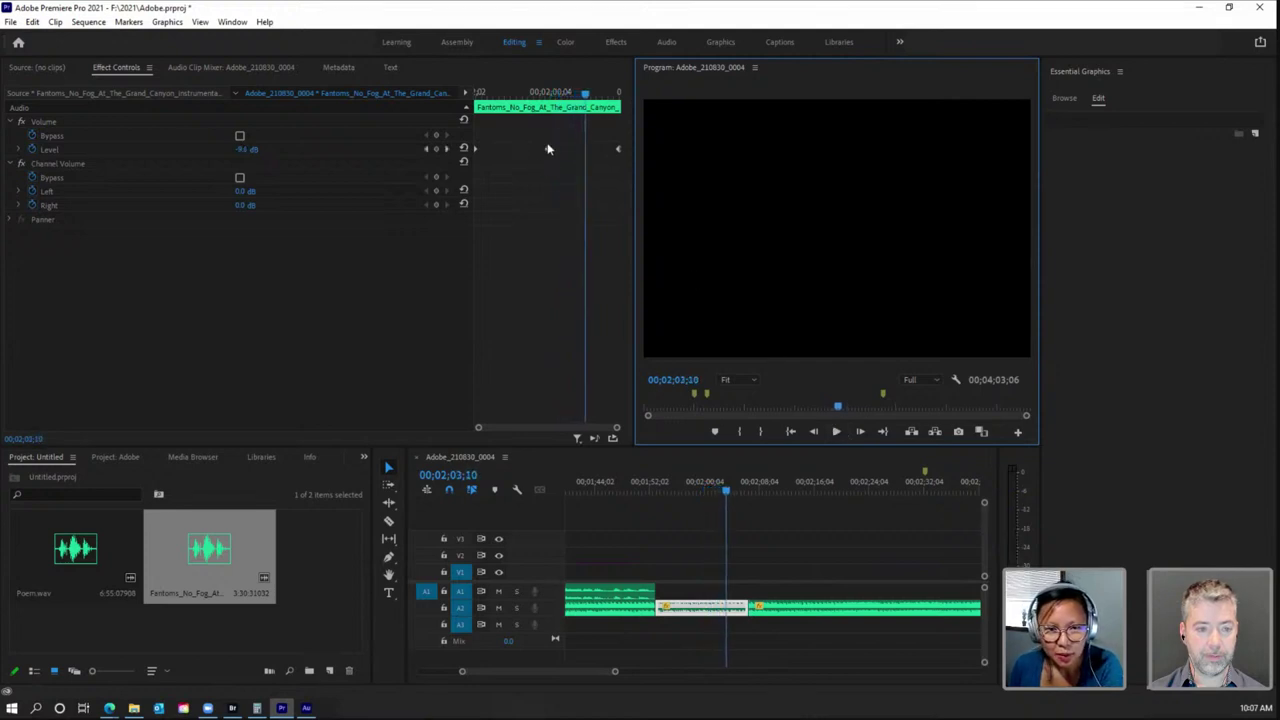
right_click(548, 151)
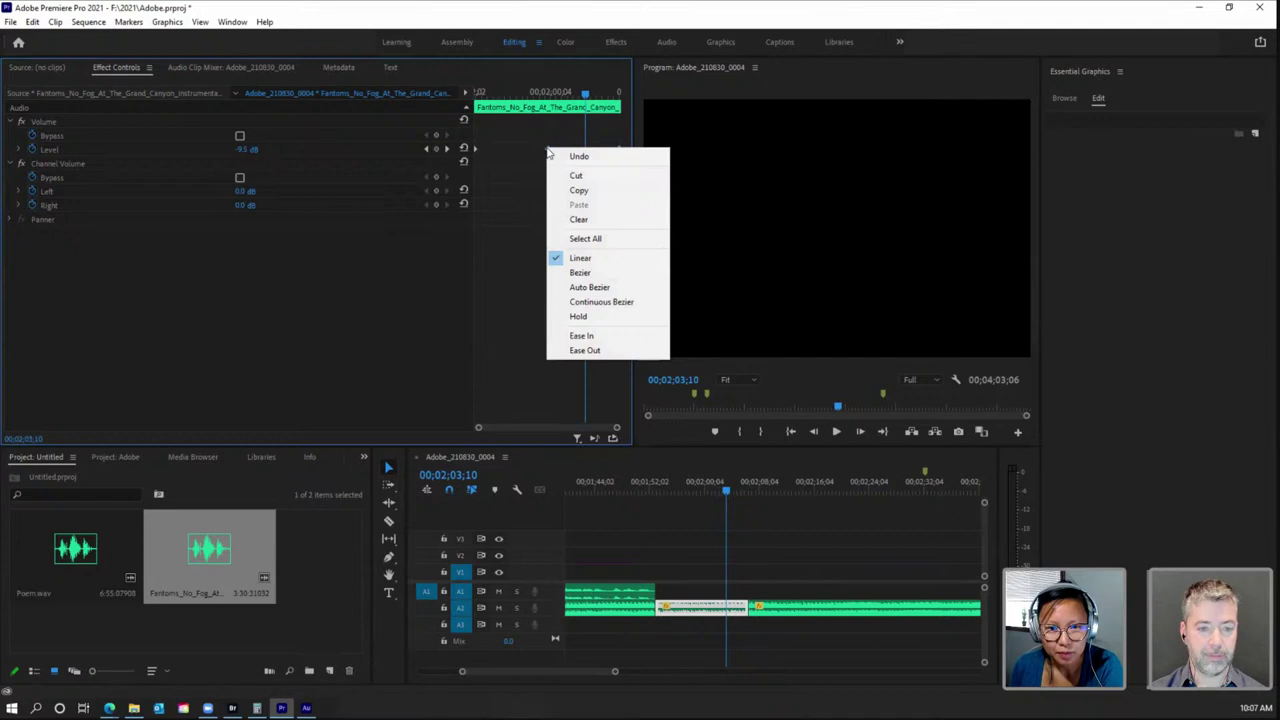
left_click(575, 175)
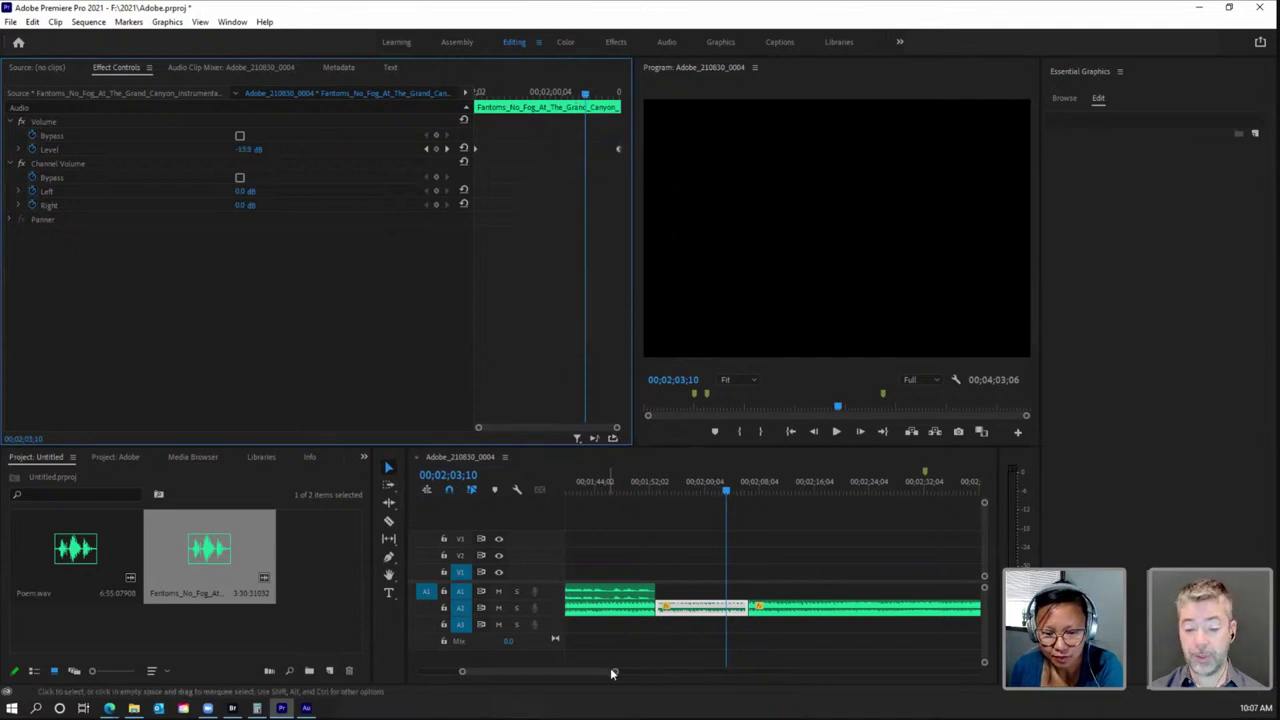
Step: Show the Adobe project's media and zoom the timeline in on the last V1 photo's end near 1:38
left_click_drag(614, 671, 698, 670)
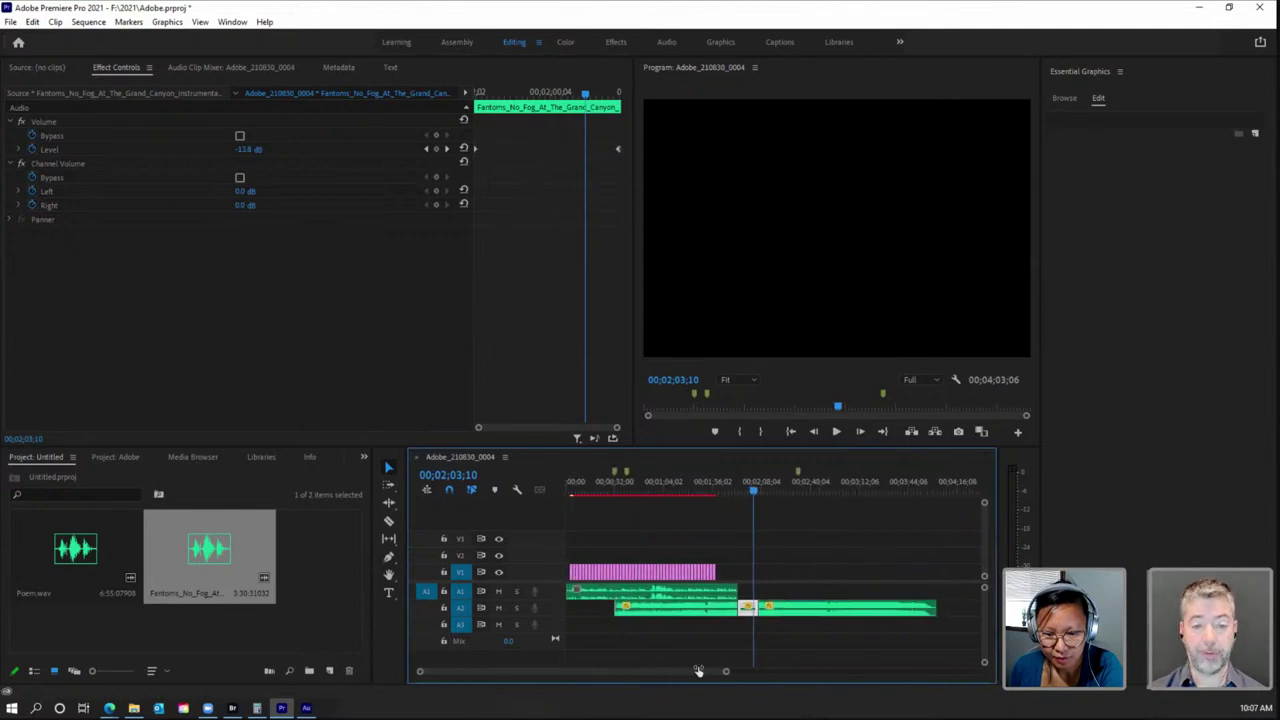
left_click(113, 457)
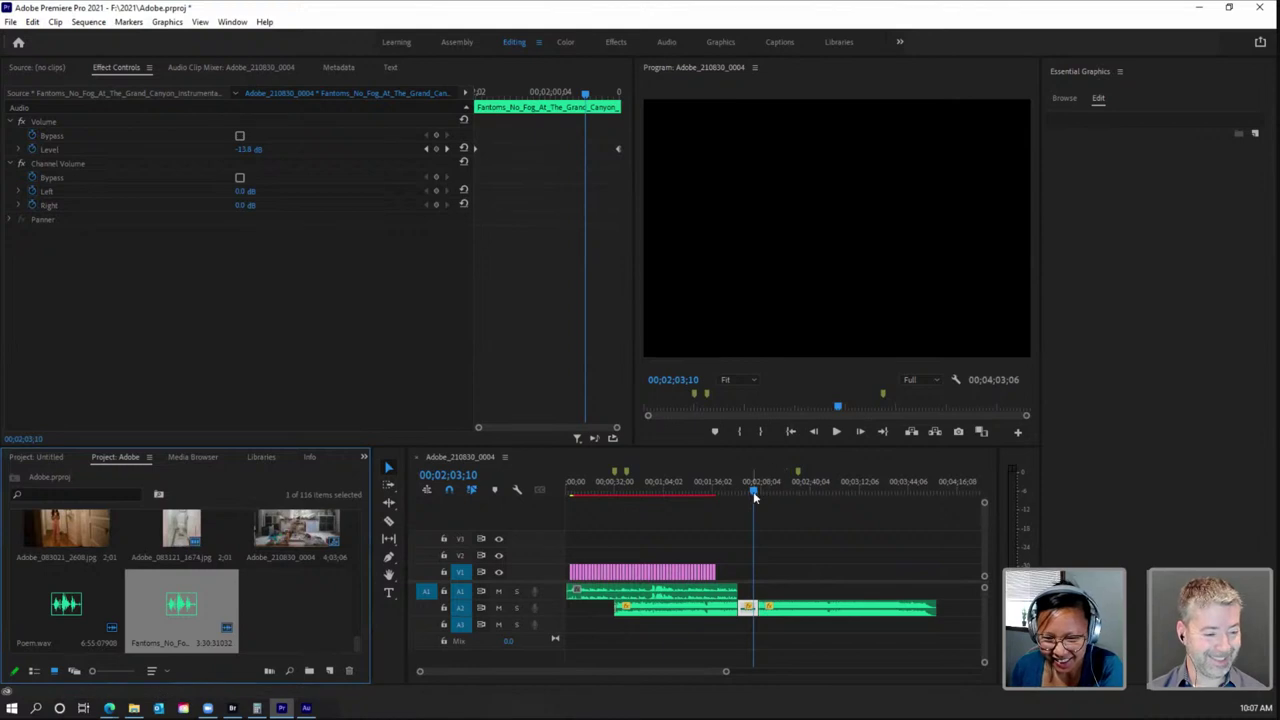
left_click_drag(754, 497, 715, 490)
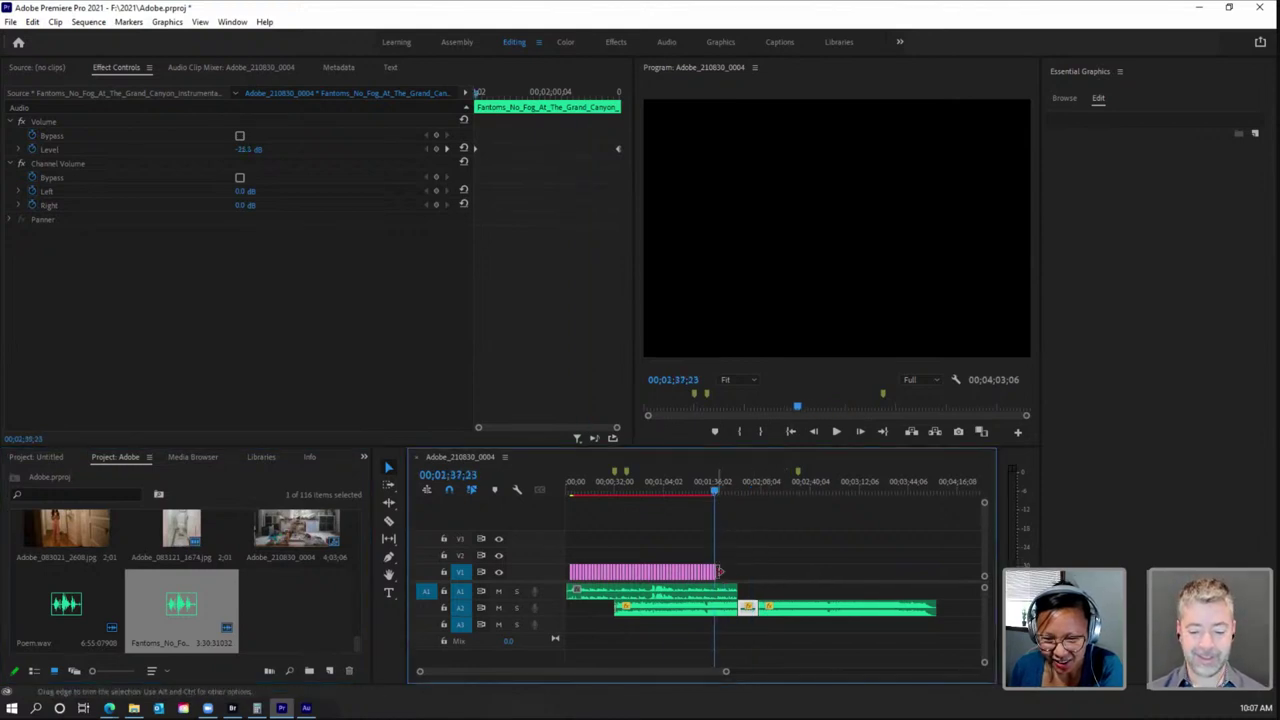
left_click(712, 574)
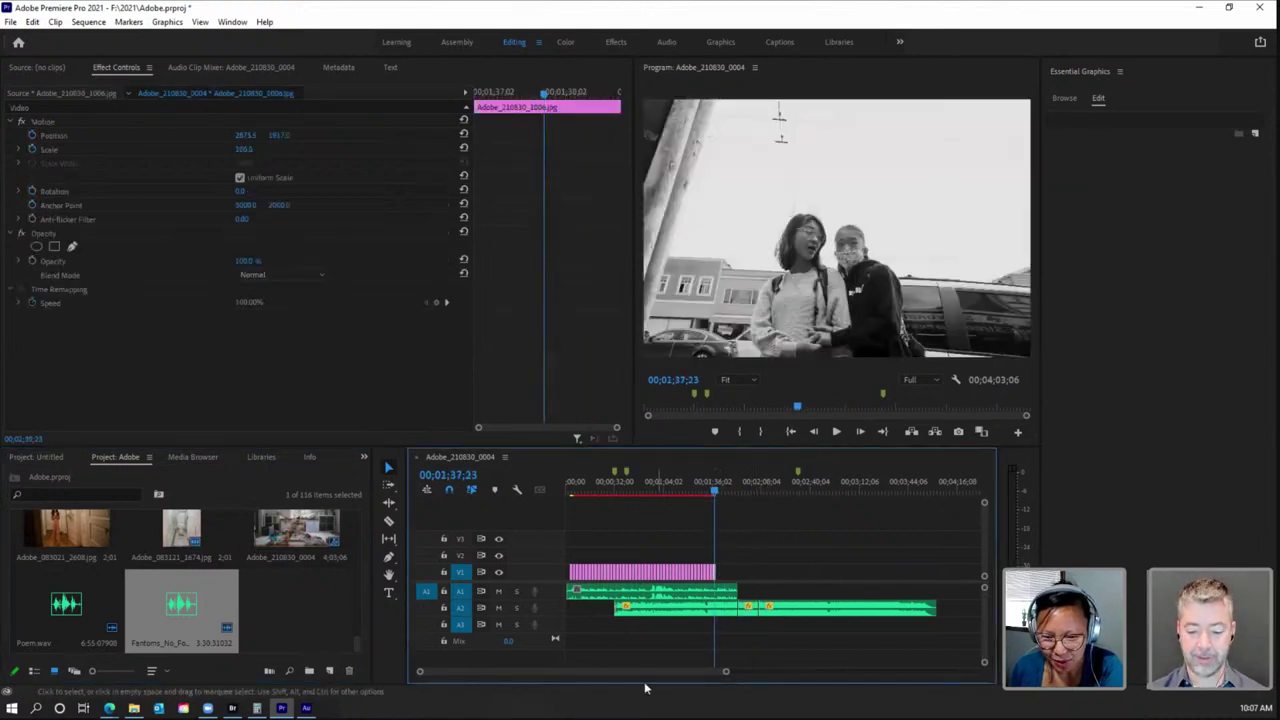
key("=")
key("=")
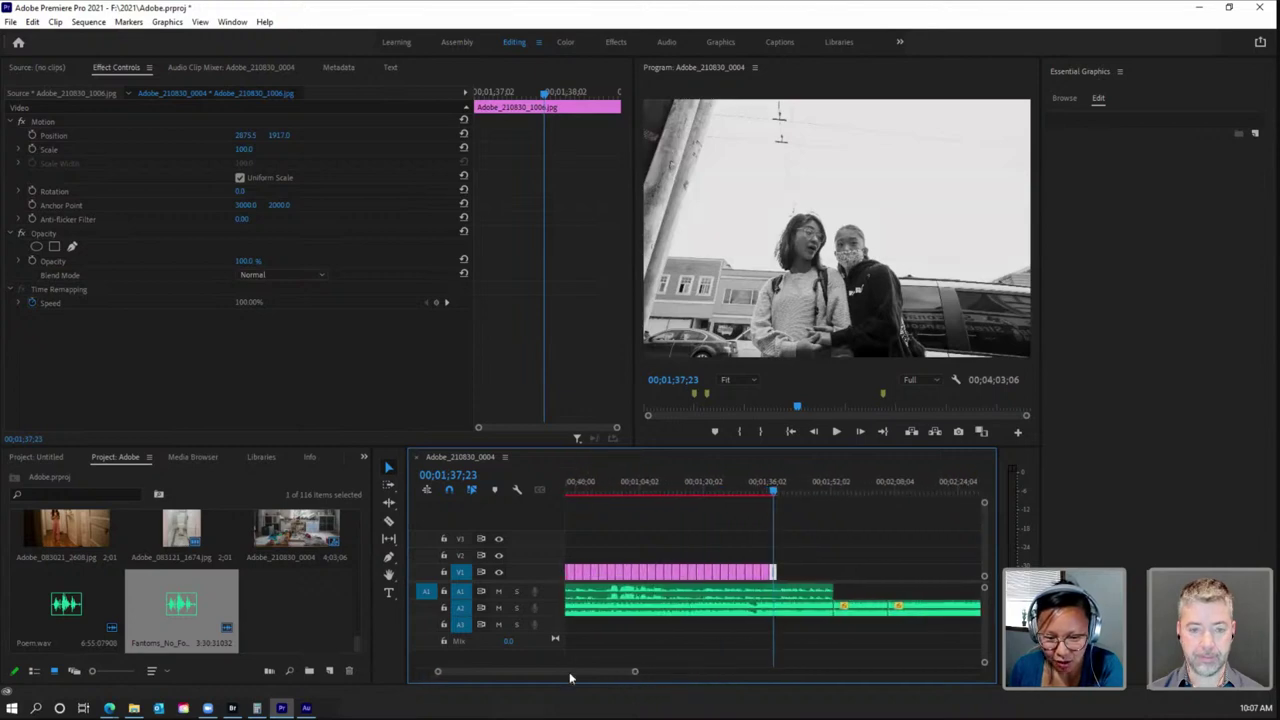
scroll(570, 678, "right", 3)
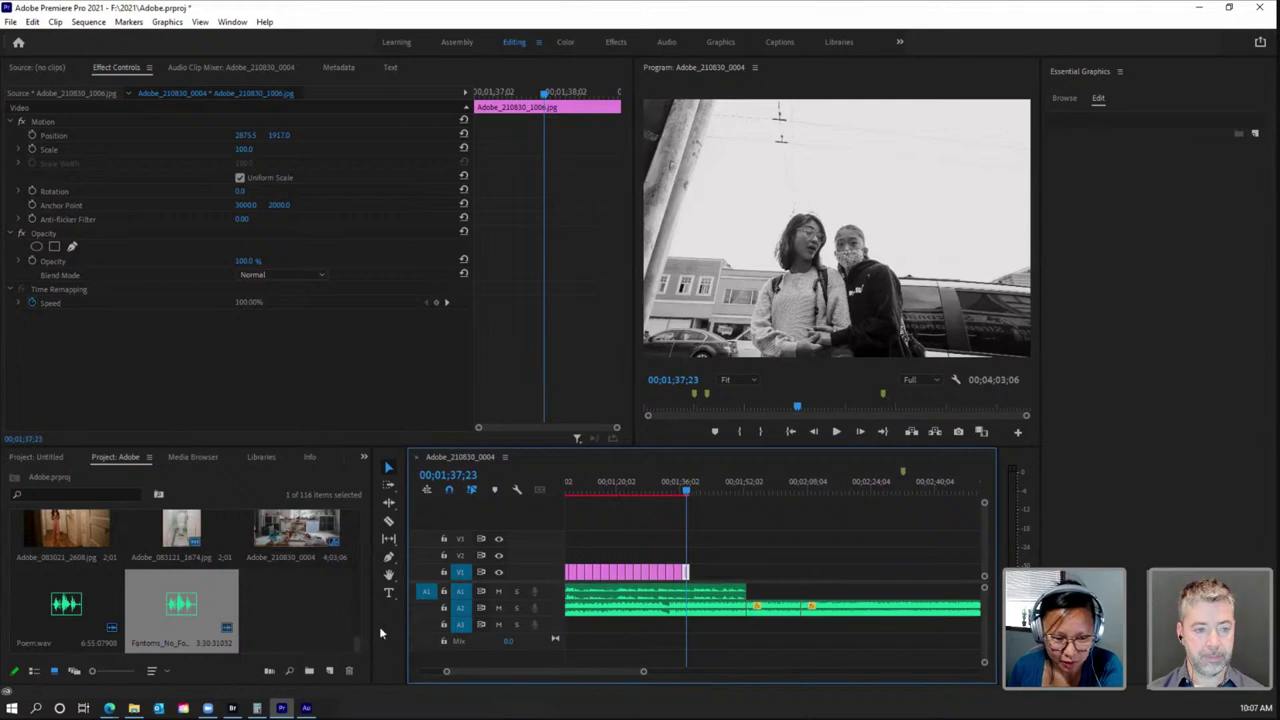
left_click_drag(358, 645, 363, 574)
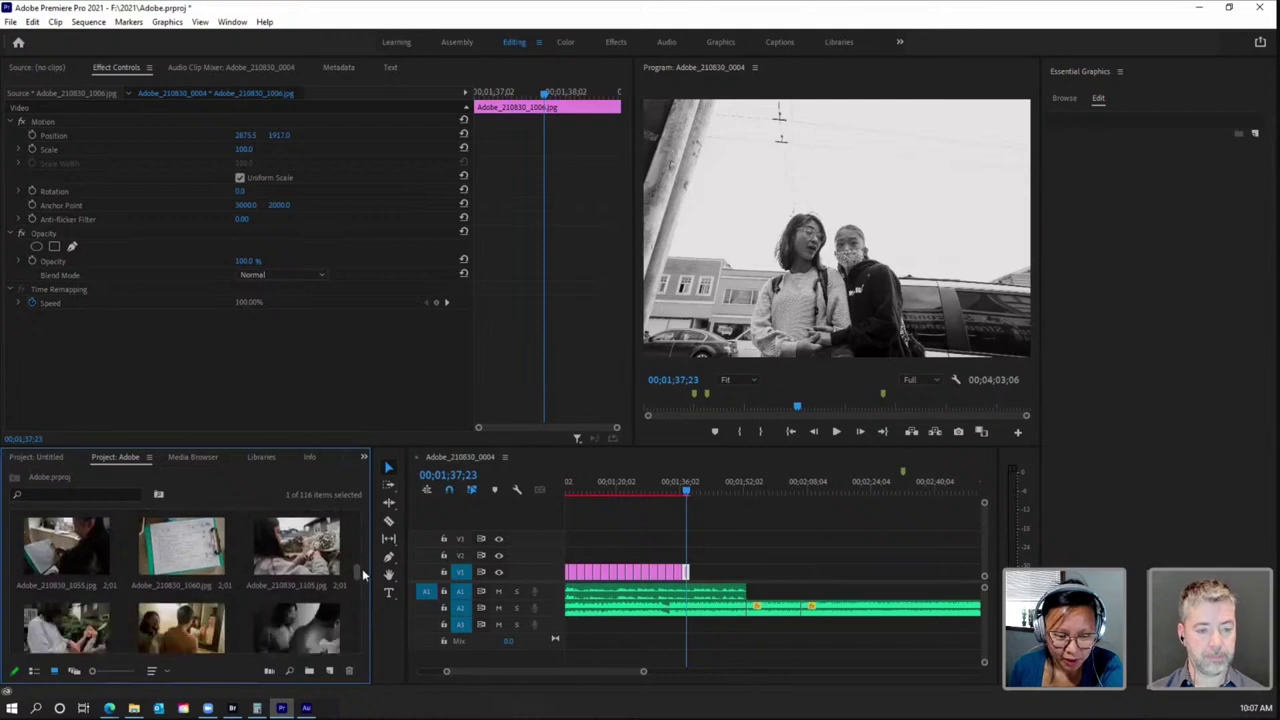
Step: Select the first five stills to append in the Project panel
left_click(105, 567)
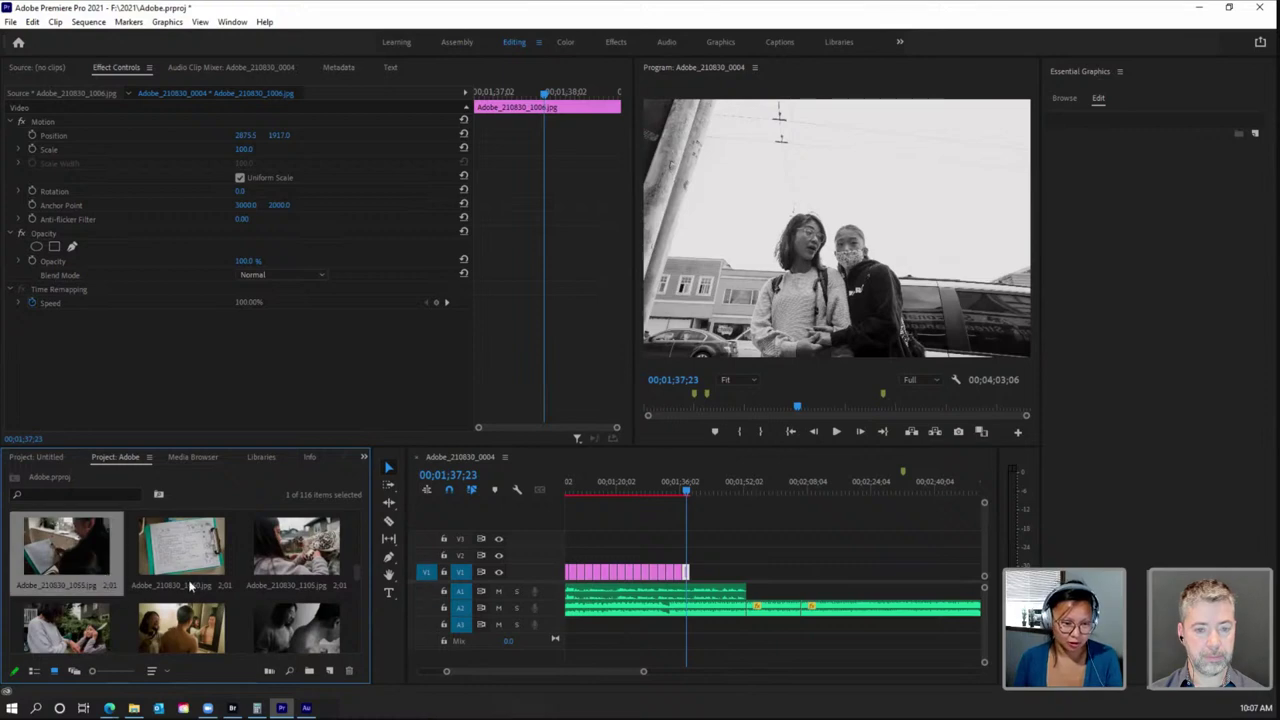
left_click(332, 563, "shift")
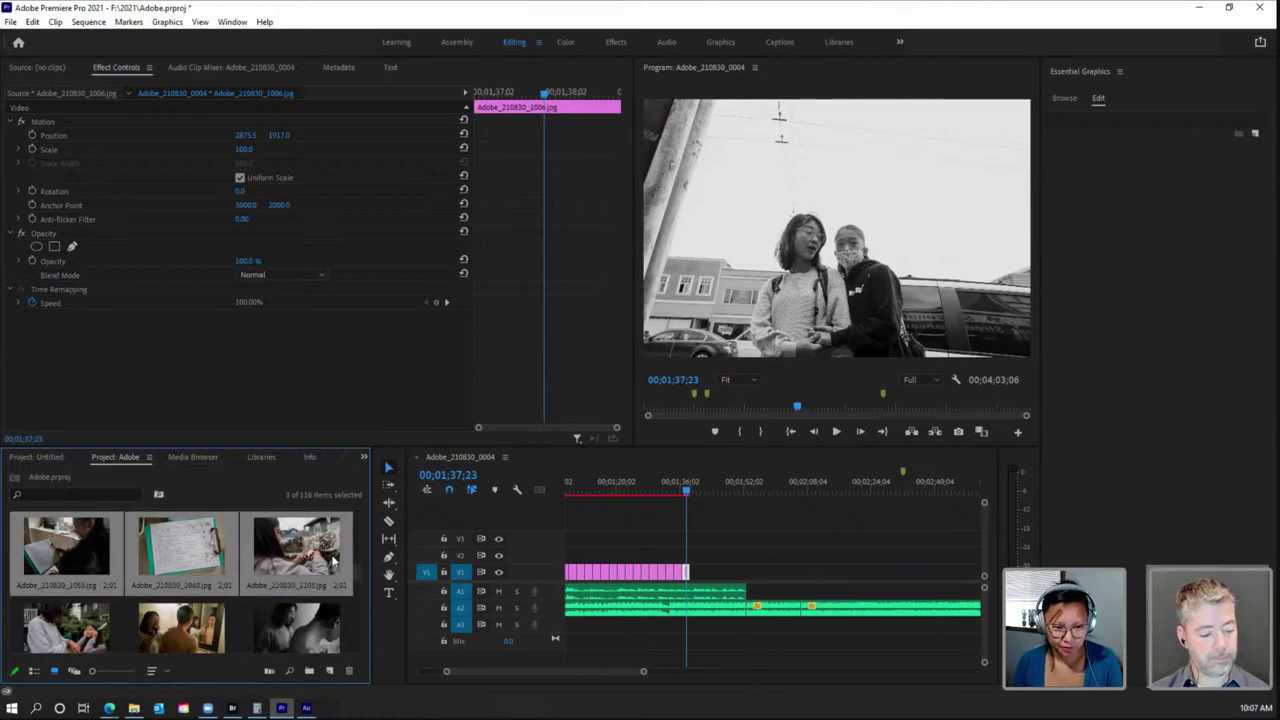
left_click(95, 640, "shift")
left_click(186, 637, "shift")
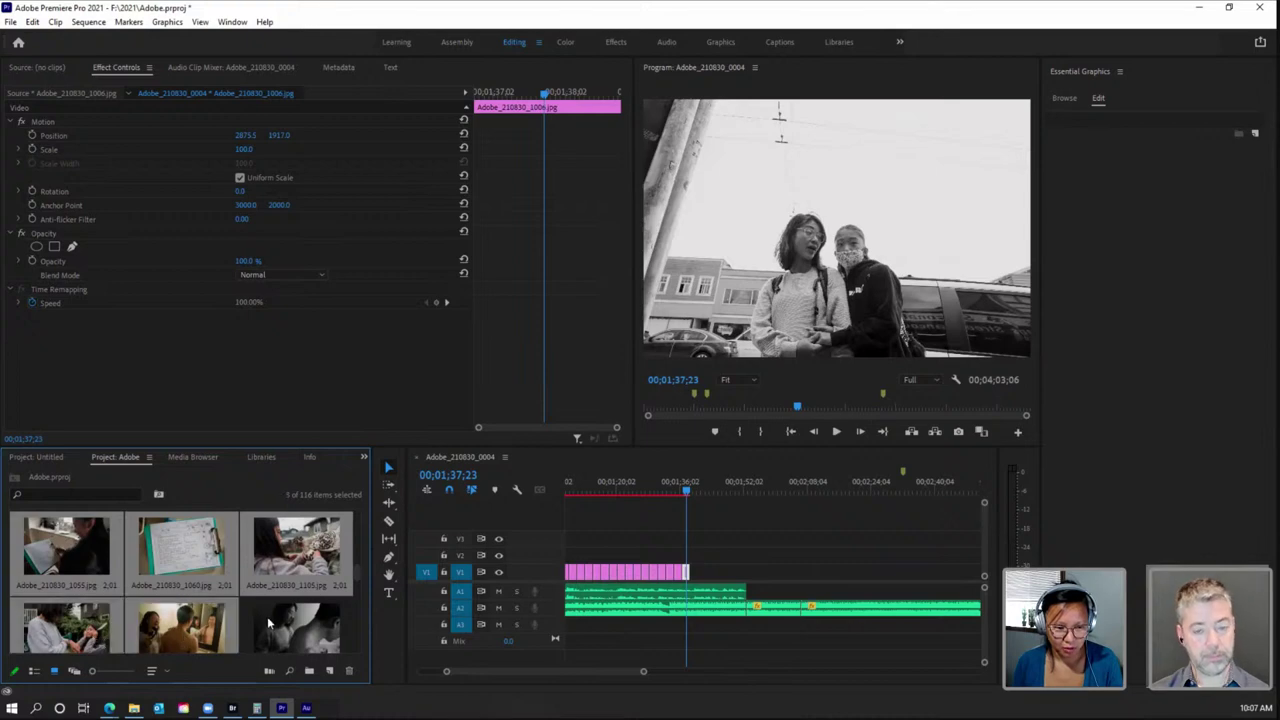
left_click(272, 624, "shift")
scroll(358, 576, "down", 2)
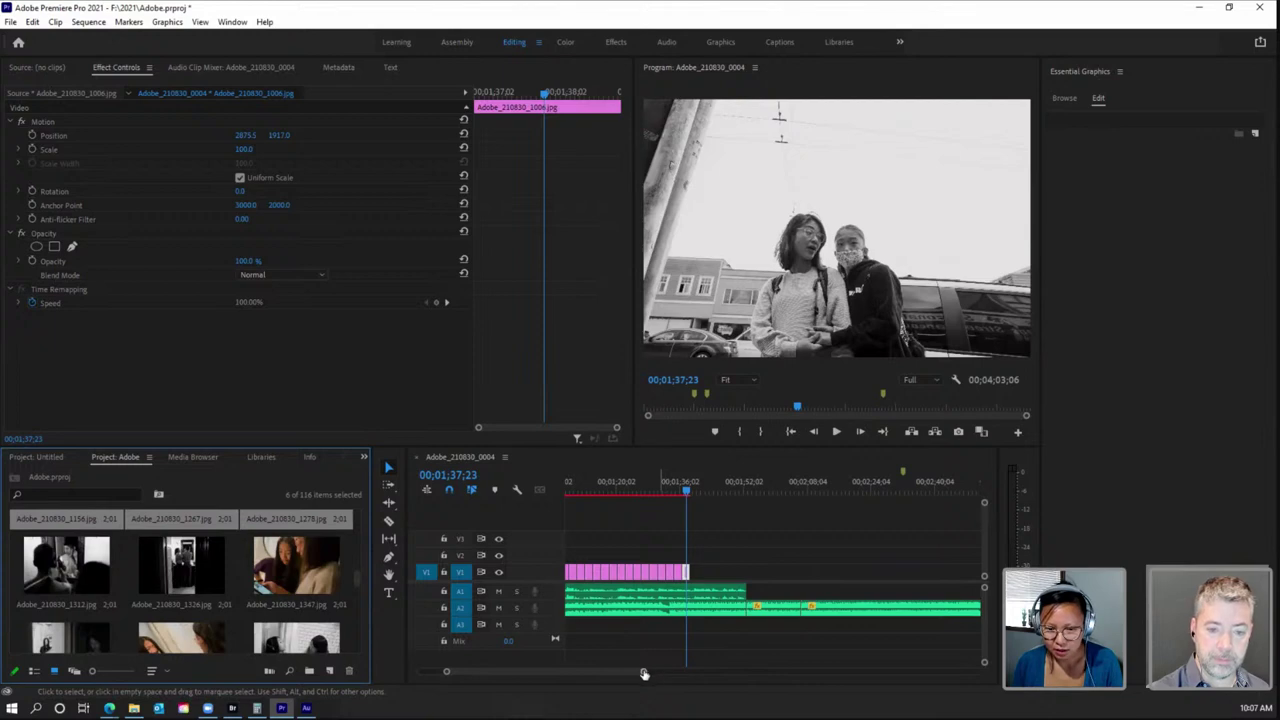
left_click_drag(643, 671, 736, 671)
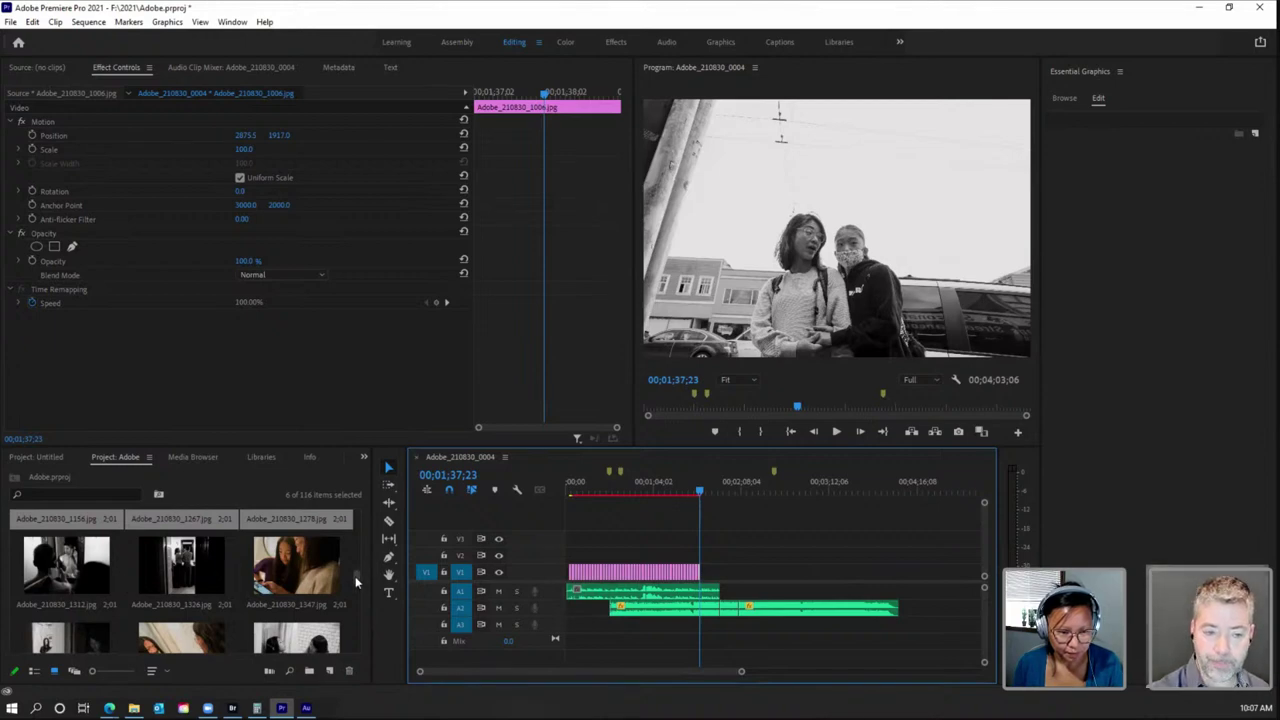
scroll(358, 580, "up", 2)
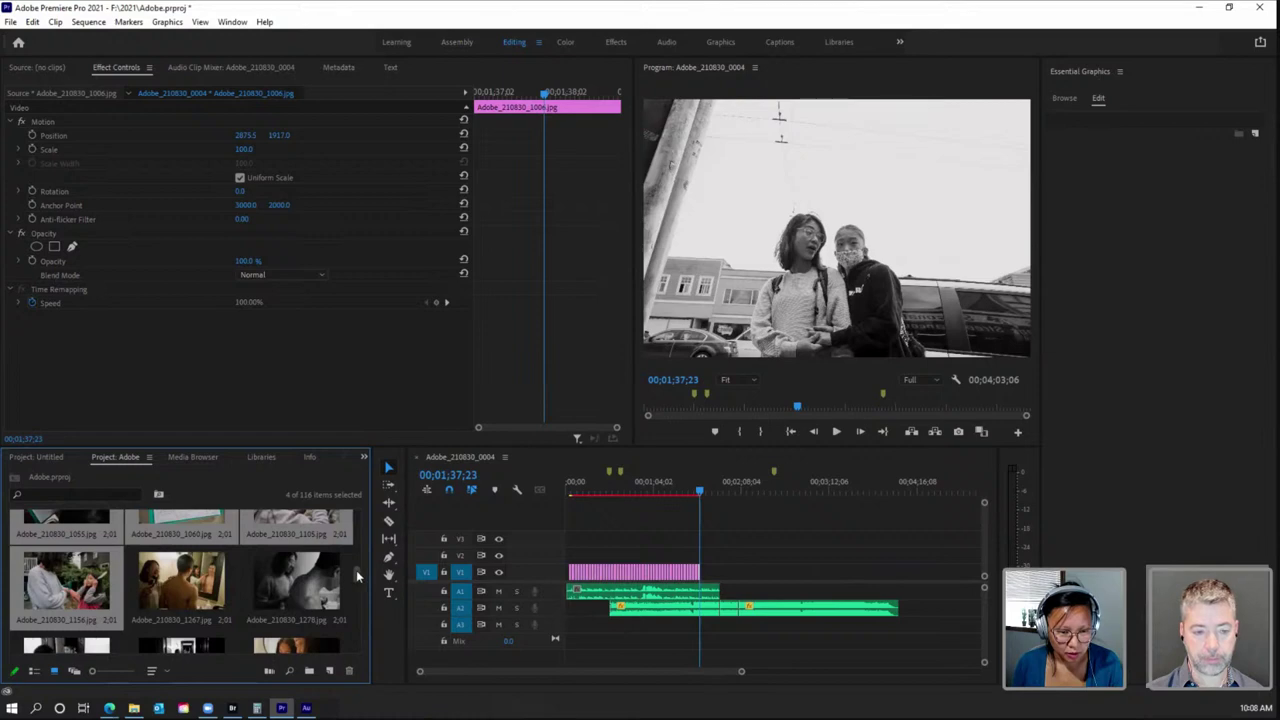
scroll(358, 576, "down", 1)
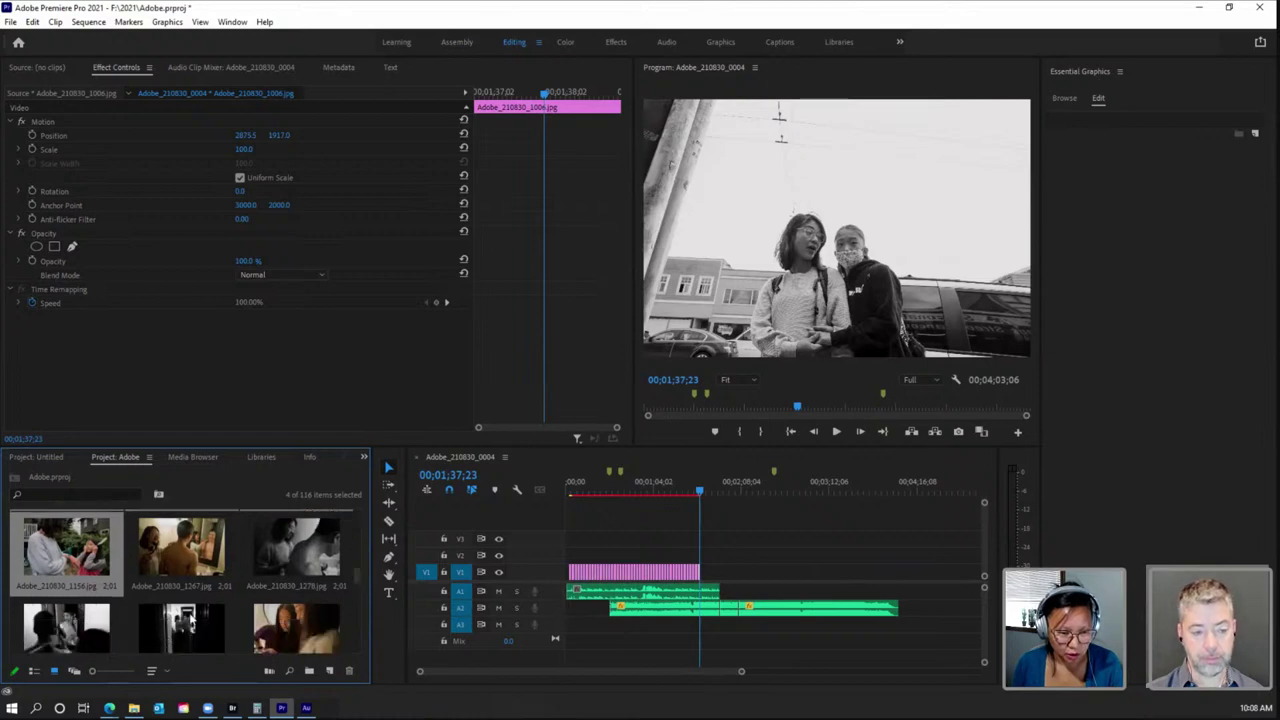
Step: Add photo 1156 and two more stills, then drop the selection onto V1 at the playhead
left_click(185, 620, "ctrl")
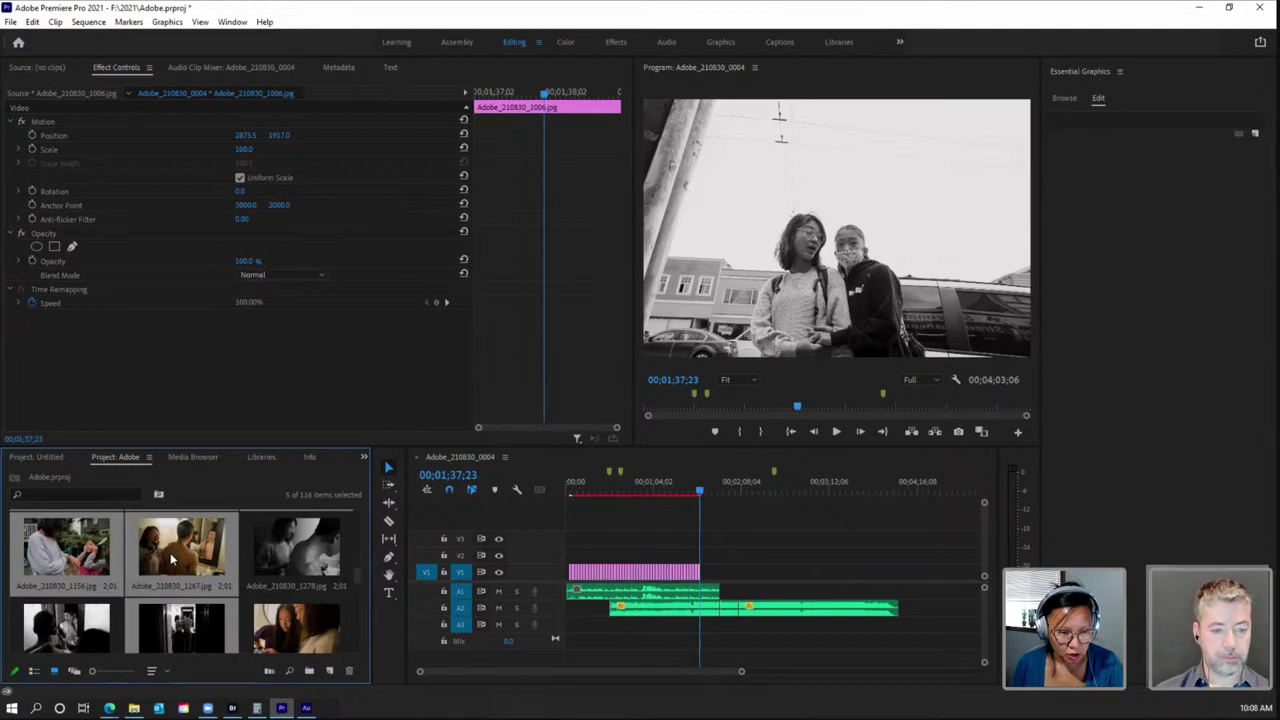
left_click(295, 545, "ctrl")
left_click(85, 630, "ctrl")
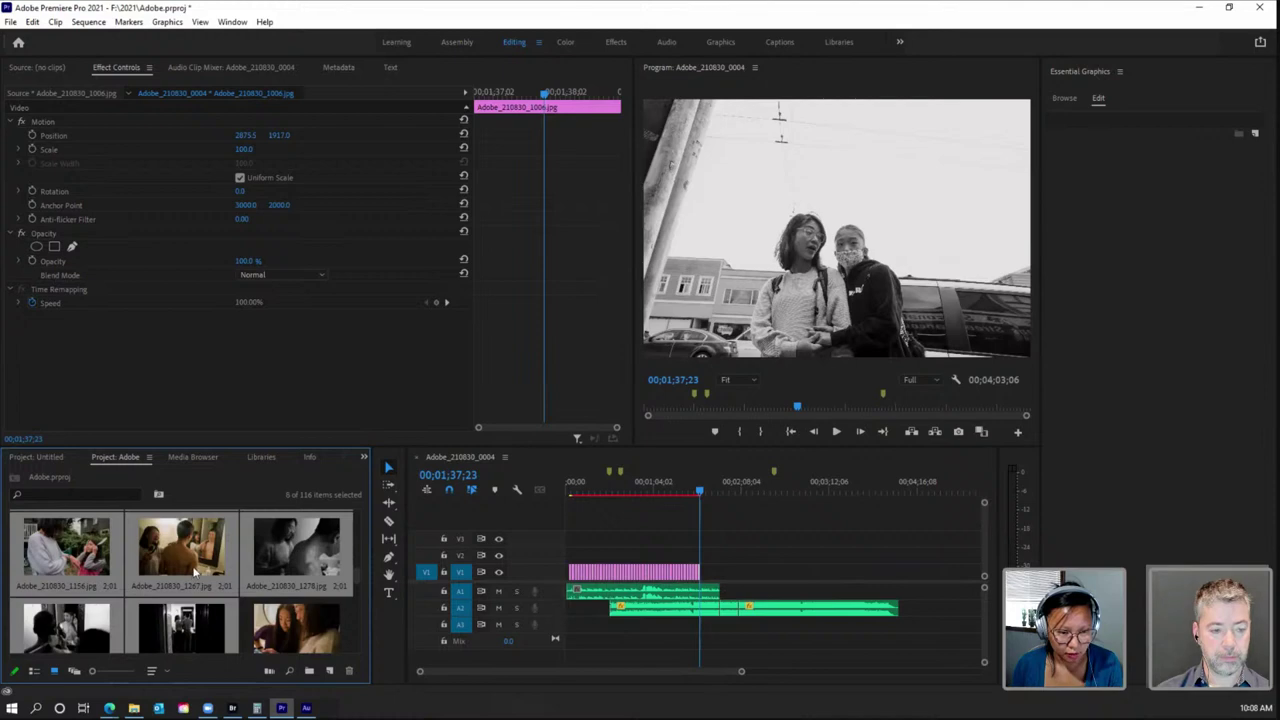
left_click_drag(195, 570, 715, 575)
left_click_drag(741, 671, 630, 671)
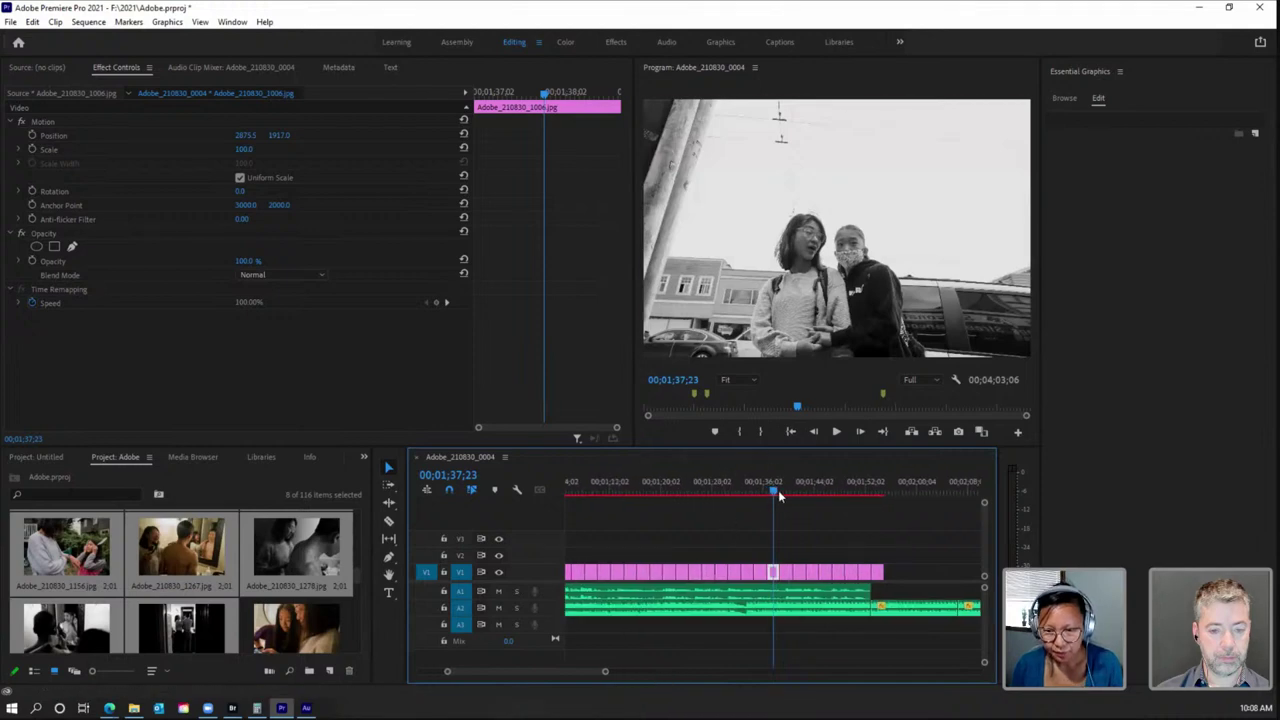
Step: Scrub through the newly added photos up to the chicken photo on V1
left_click_drag(775, 491, 815, 493)
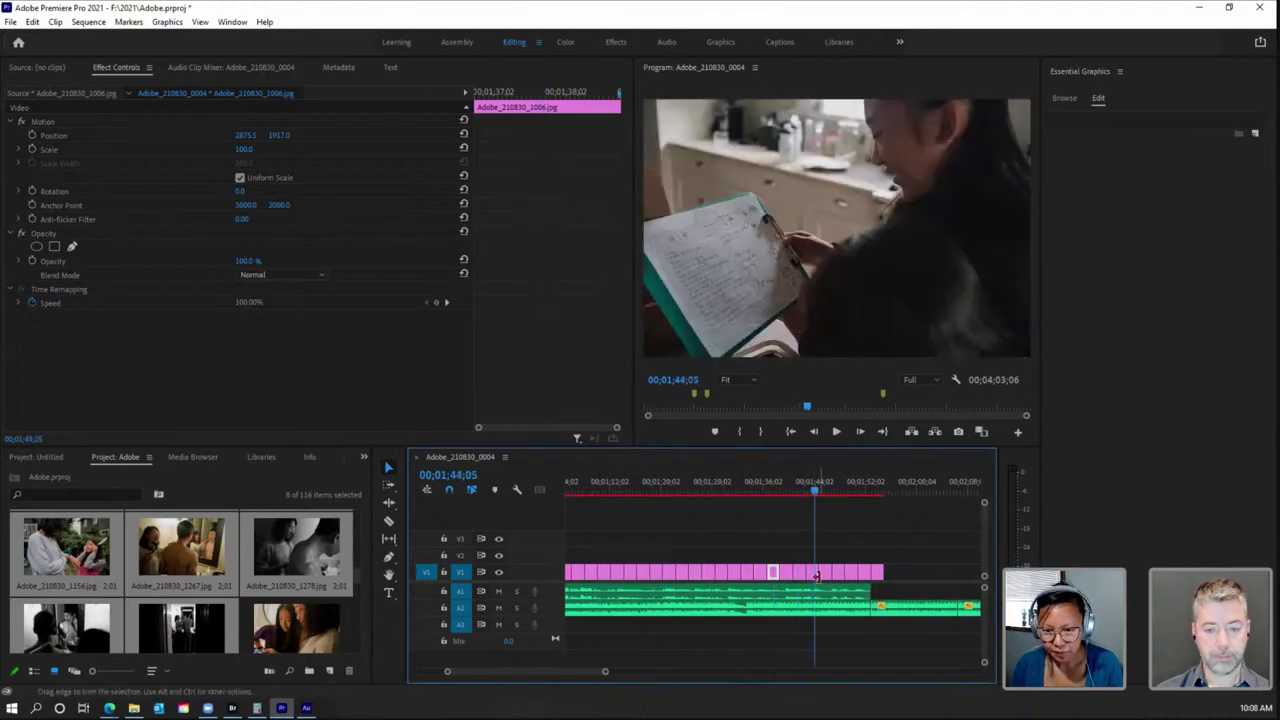
left_click(814, 575)
left_click(833, 493)
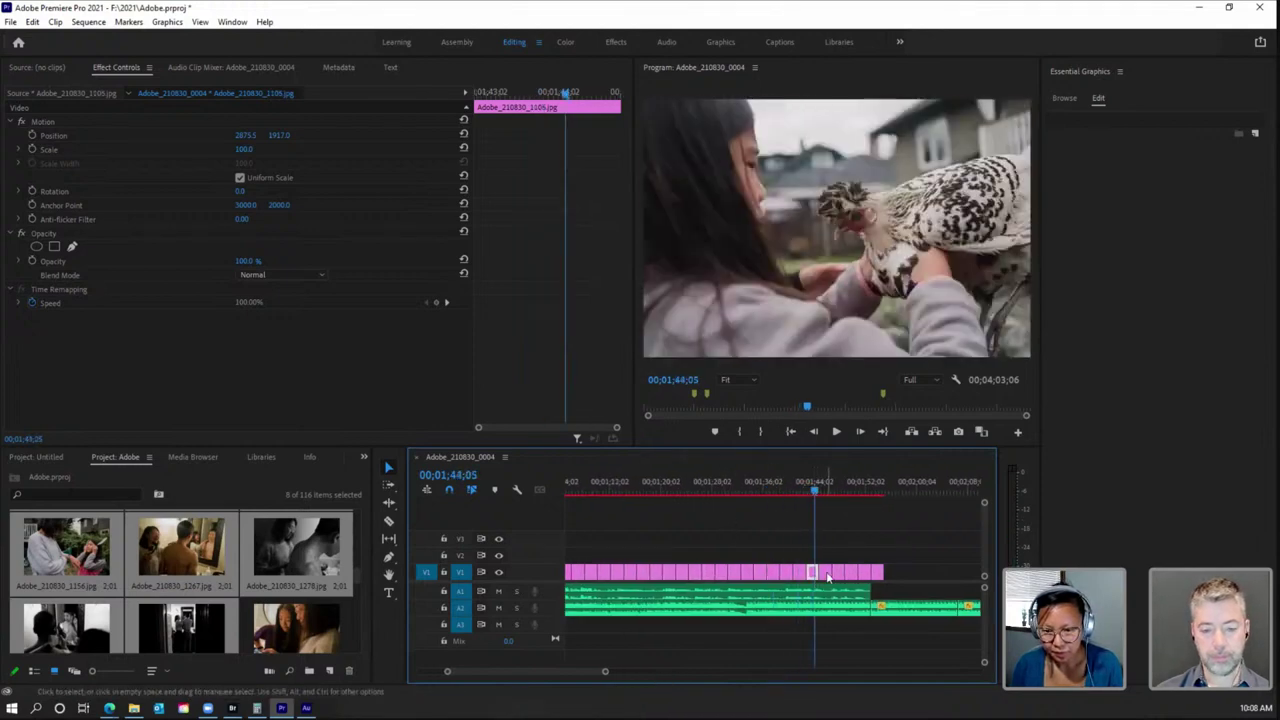
left_click(839, 493)
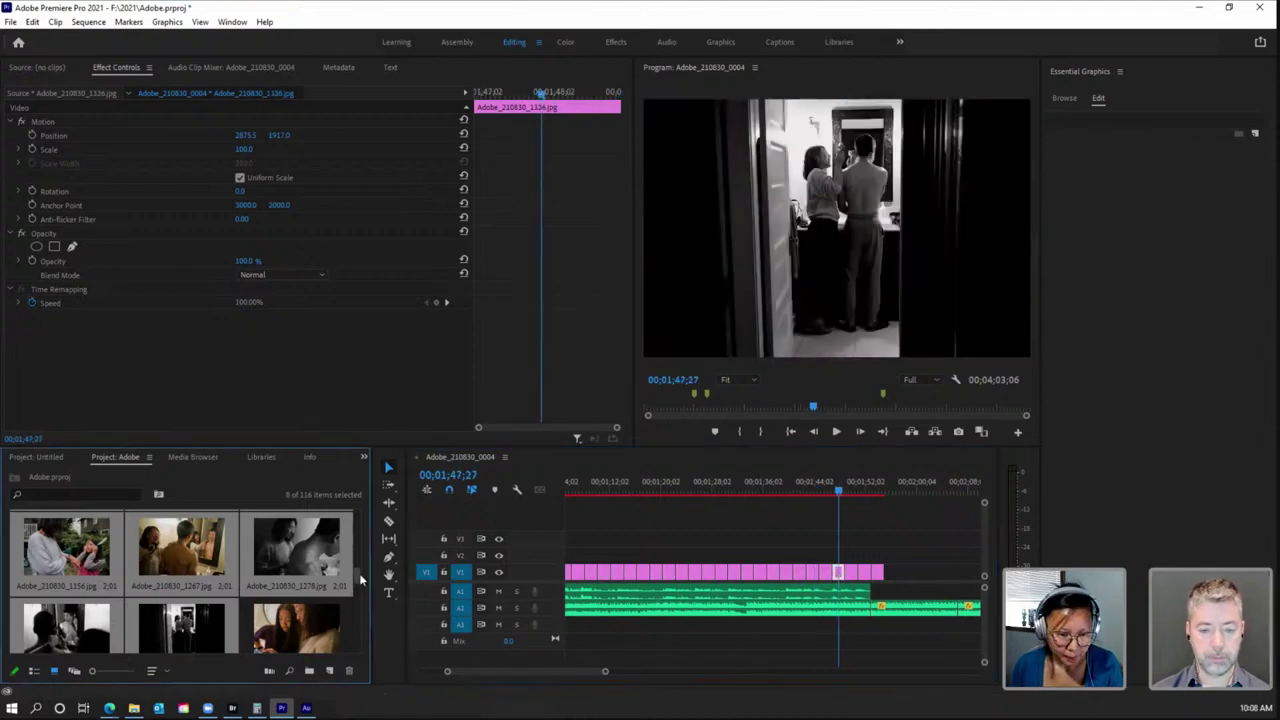
scroll(355, 590, "down", 2)
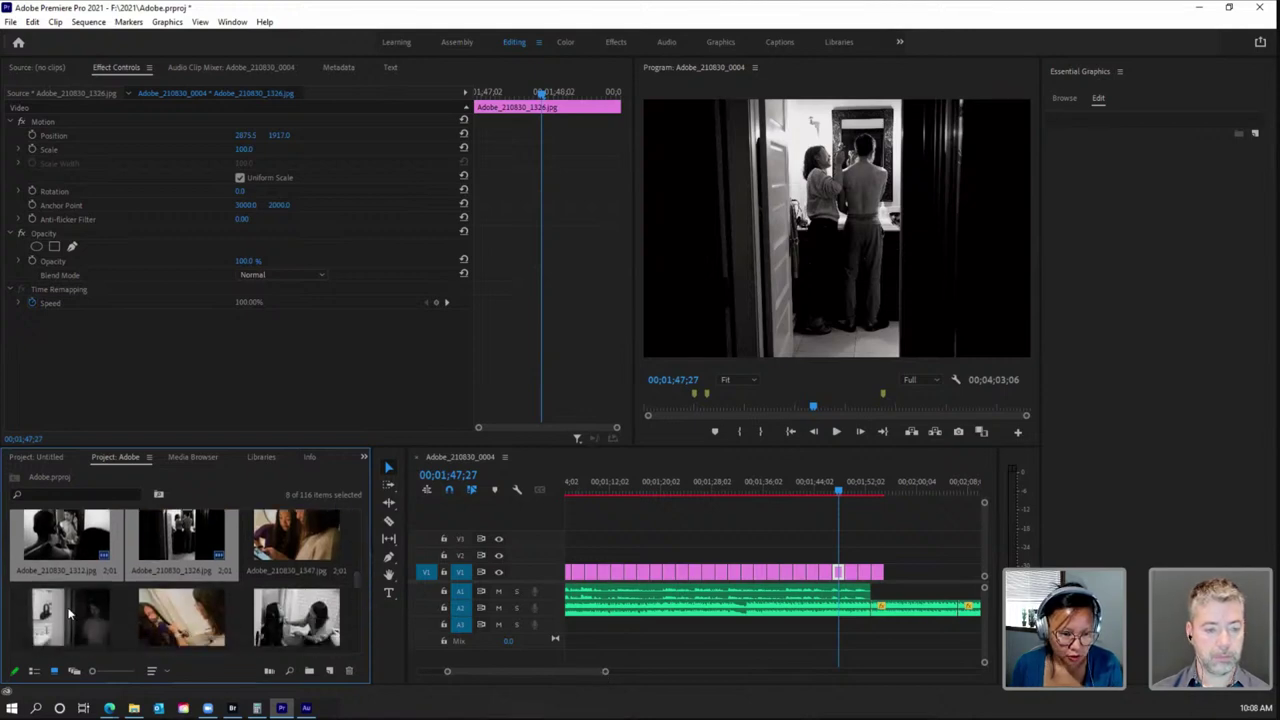
Step: Start a new selection with the next three rows of stills in the Project panel
left_click(70, 614)
left_click(213, 627, "ctrl")
left_click(294, 626, "ctrl")
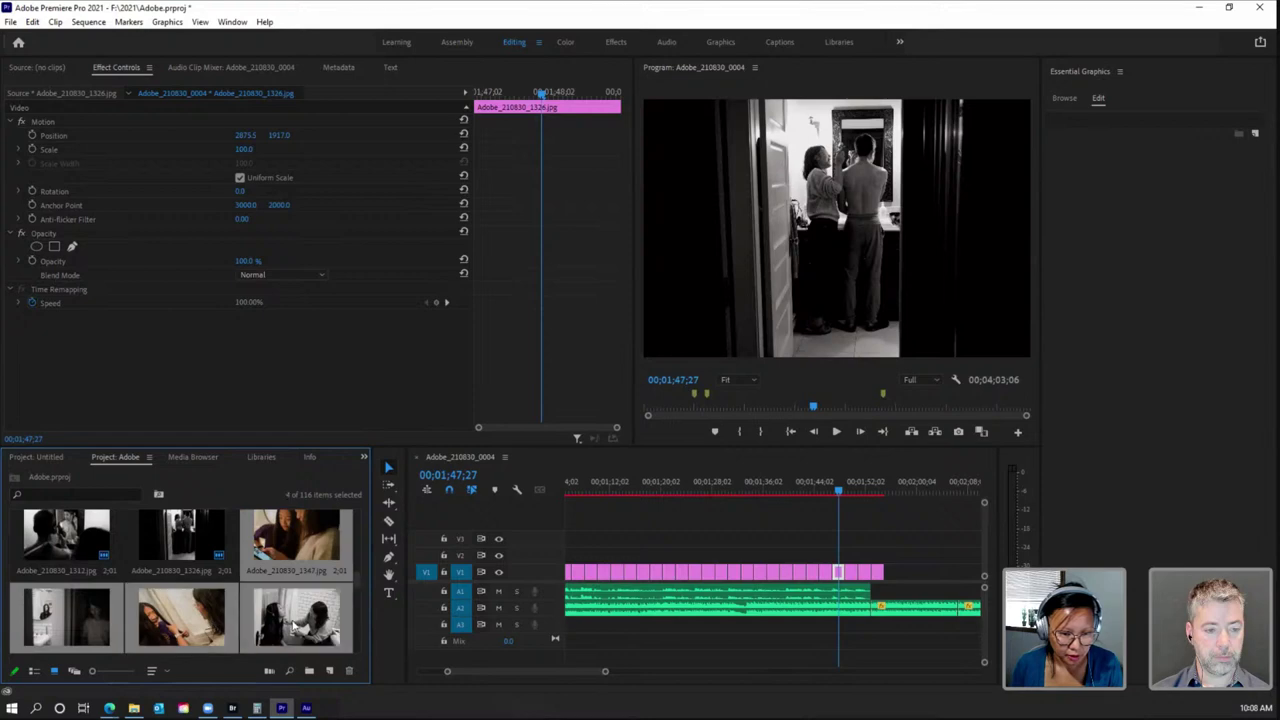
scroll(358, 588, "down", 2)
scroll(359, 586, "down", 1)
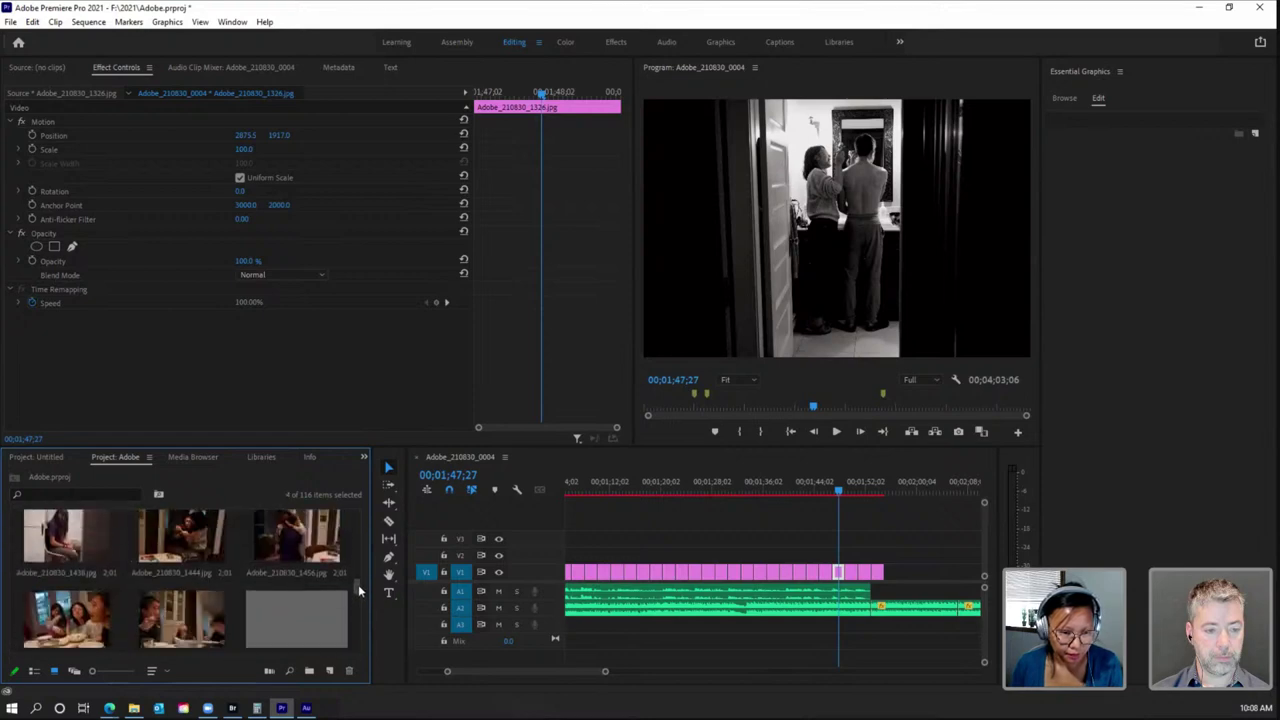
left_click(65, 545, "ctrl")
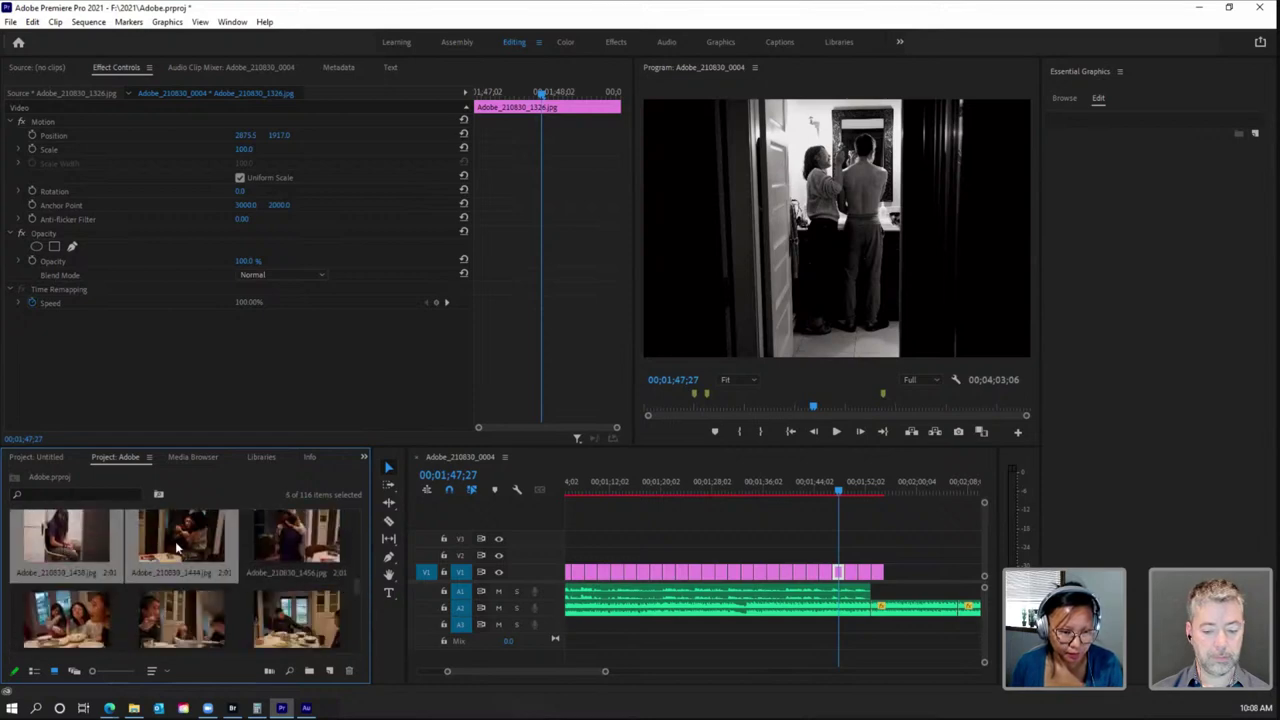
left_click(172, 548, "ctrl")
left_click(303, 547, "ctrl")
left_click(81, 625, "ctrl")
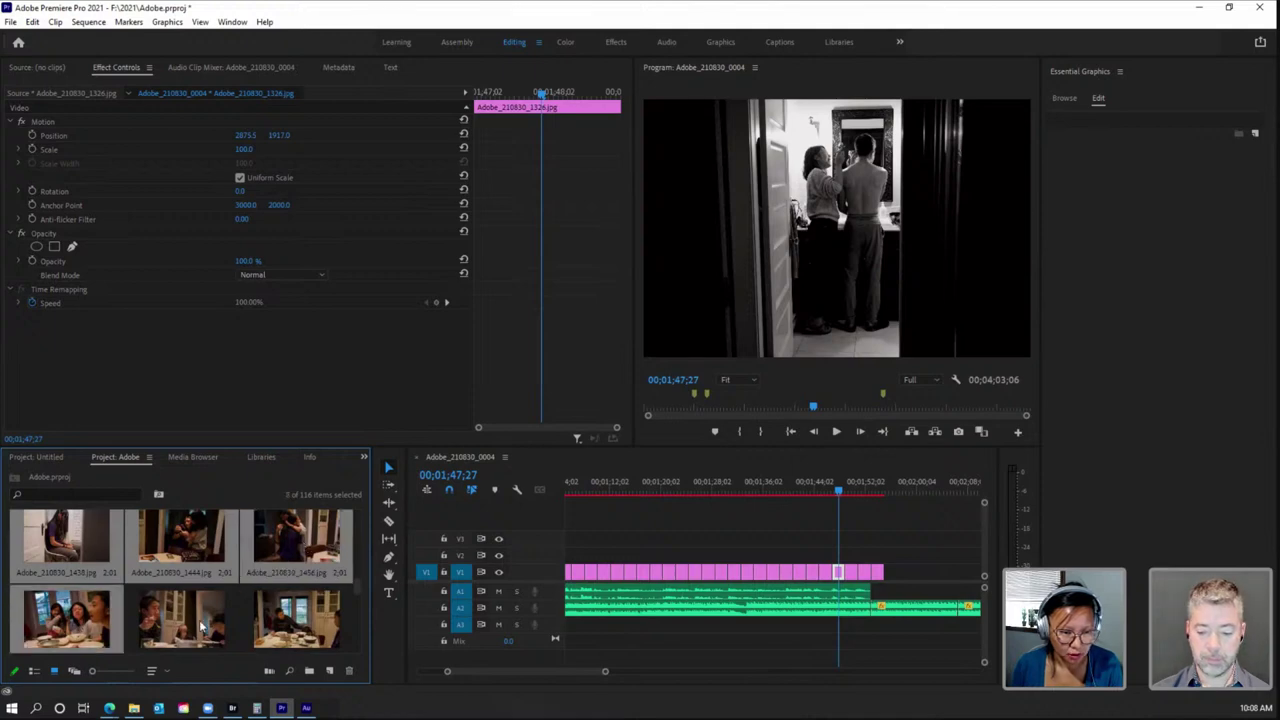
left_click(203, 626, "ctrl")
left_click(287, 618, "ctrl")
scroll(357, 590, "down", 2)
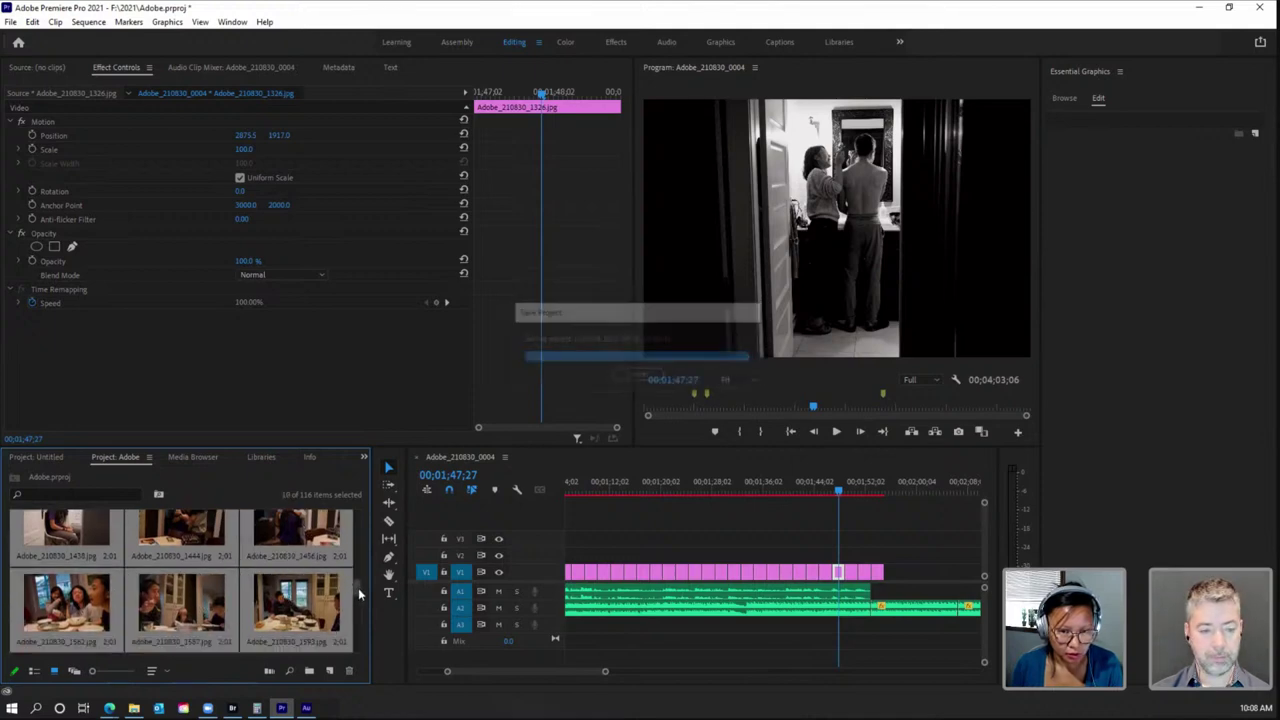
Step: Add photos 1602 through 1928 to the selection and drag them all onto the V1 slideshow
left_click(88, 566, "ctrl")
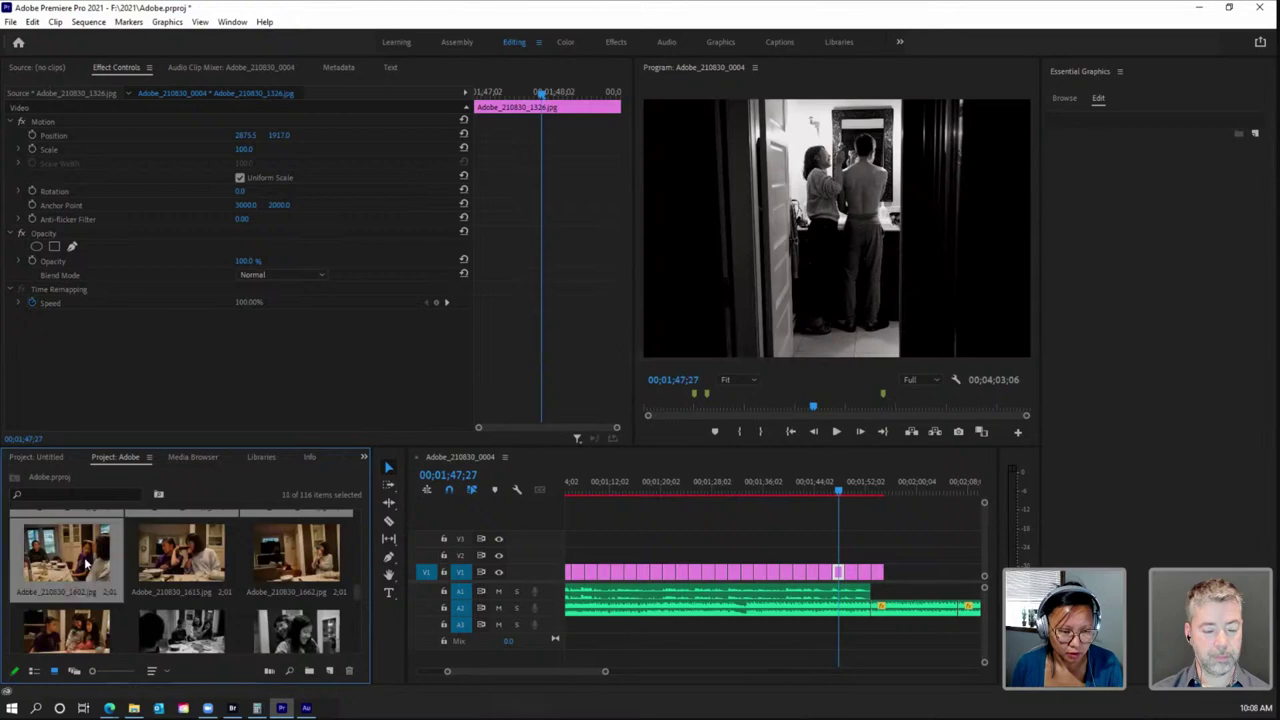
left_click(178, 567, "ctrl")
left_click(316, 565, "ctrl")
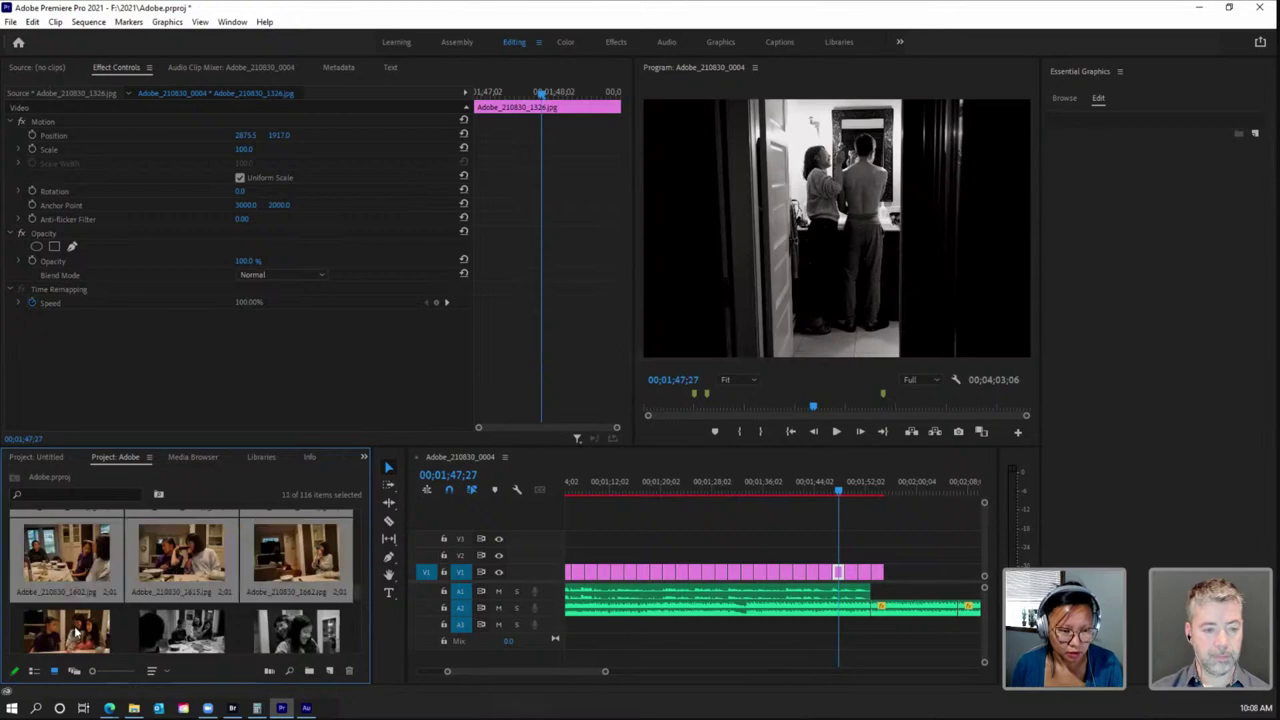
left_click(75, 630, "ctrl")
left_click(190, 637, "ctrl")
left_click(283, 631, "ctrl")
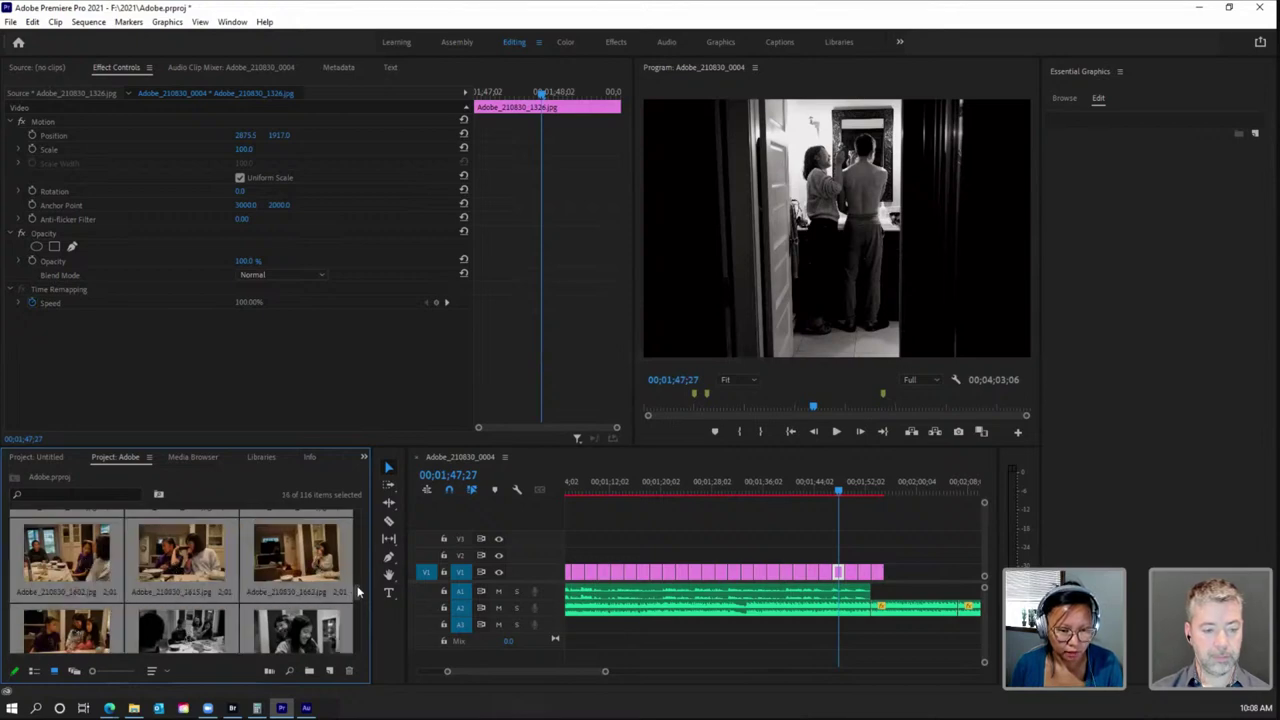
scroll(359, 590, "down", 3)
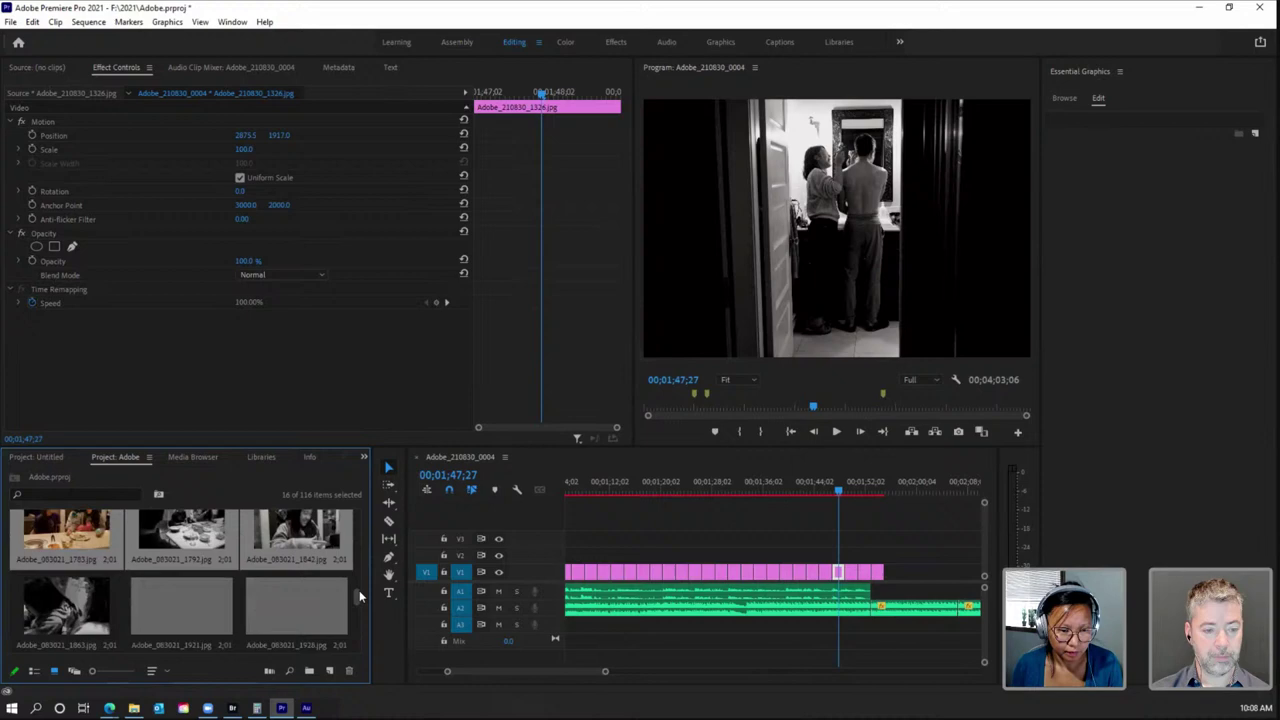
left_click(93, 600, "ctrl")
left_click(194, 602, "ctrl")
left_click(267, 594, "ctrl")
left_click_drag(278, 600, 970, 572)
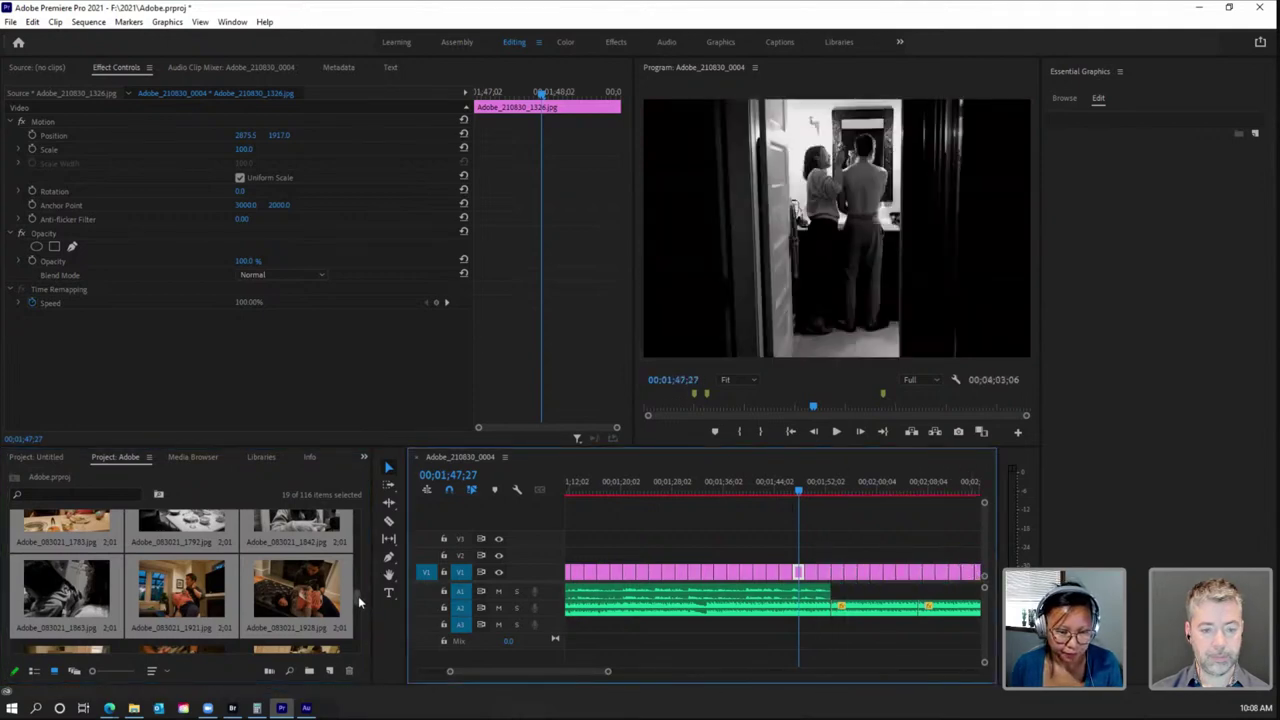
scroll(358, 598, "down", 2)
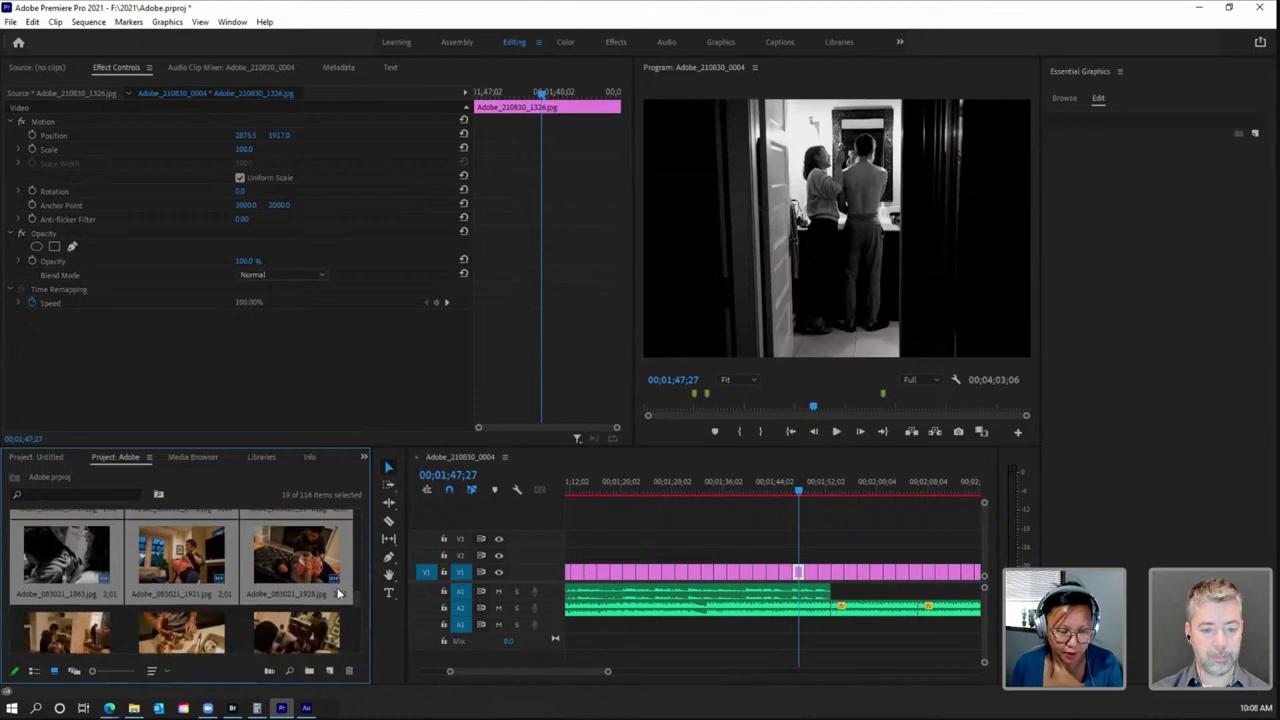
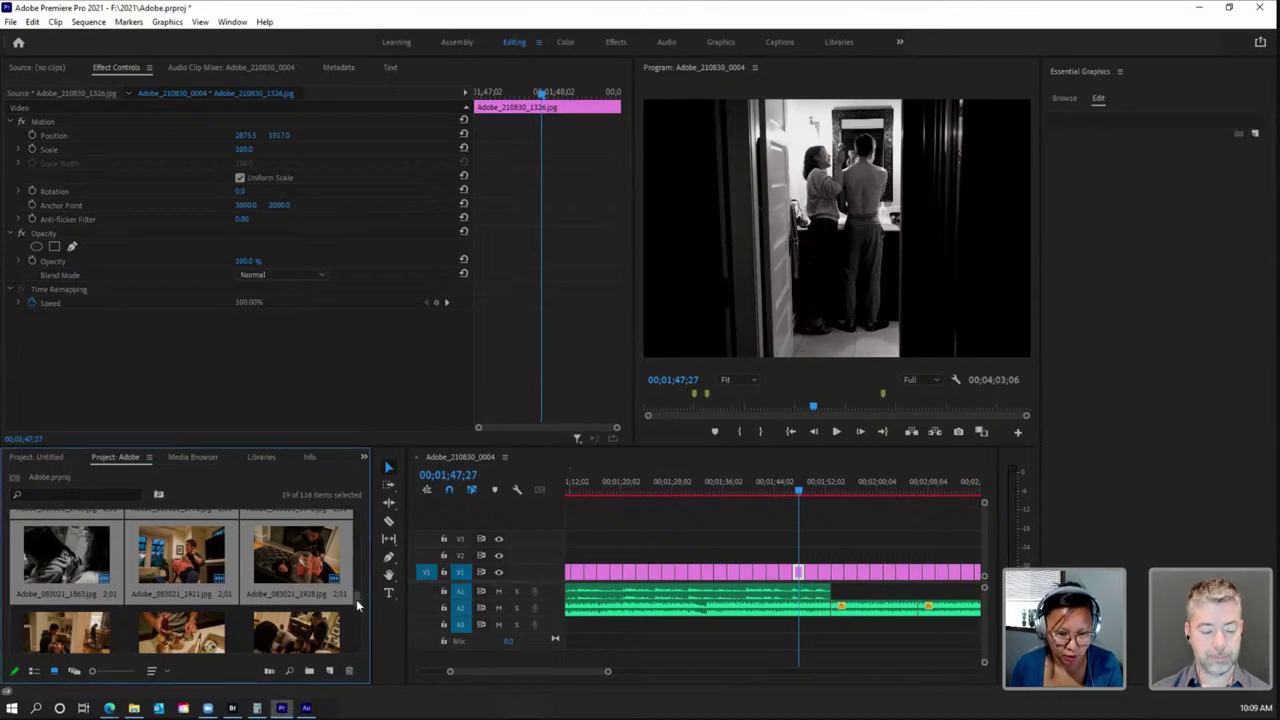
Step: Select photos 1932, 1939, 1959, 1991, 2007, 2033 and 2052 in the Project panel
scroll(357, 600, "down", 2)
scroll(358, 601, "down", 2)
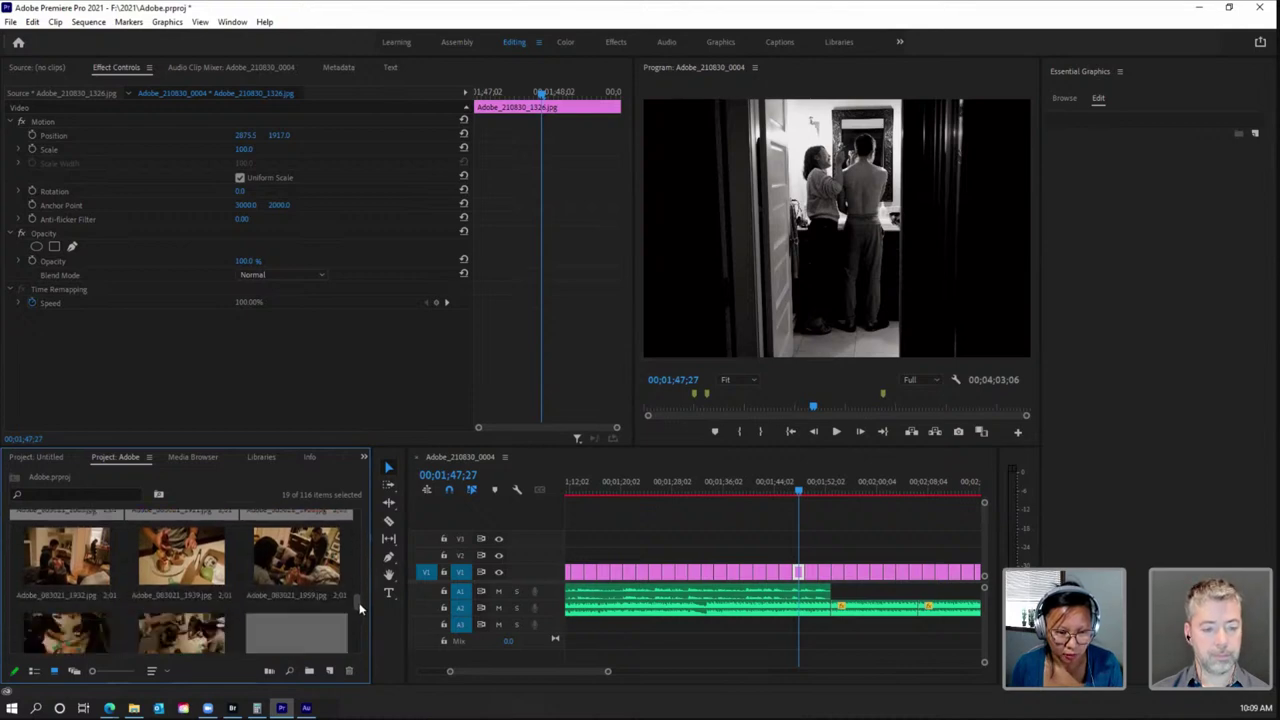
scroll(359, 602, "down", 1)
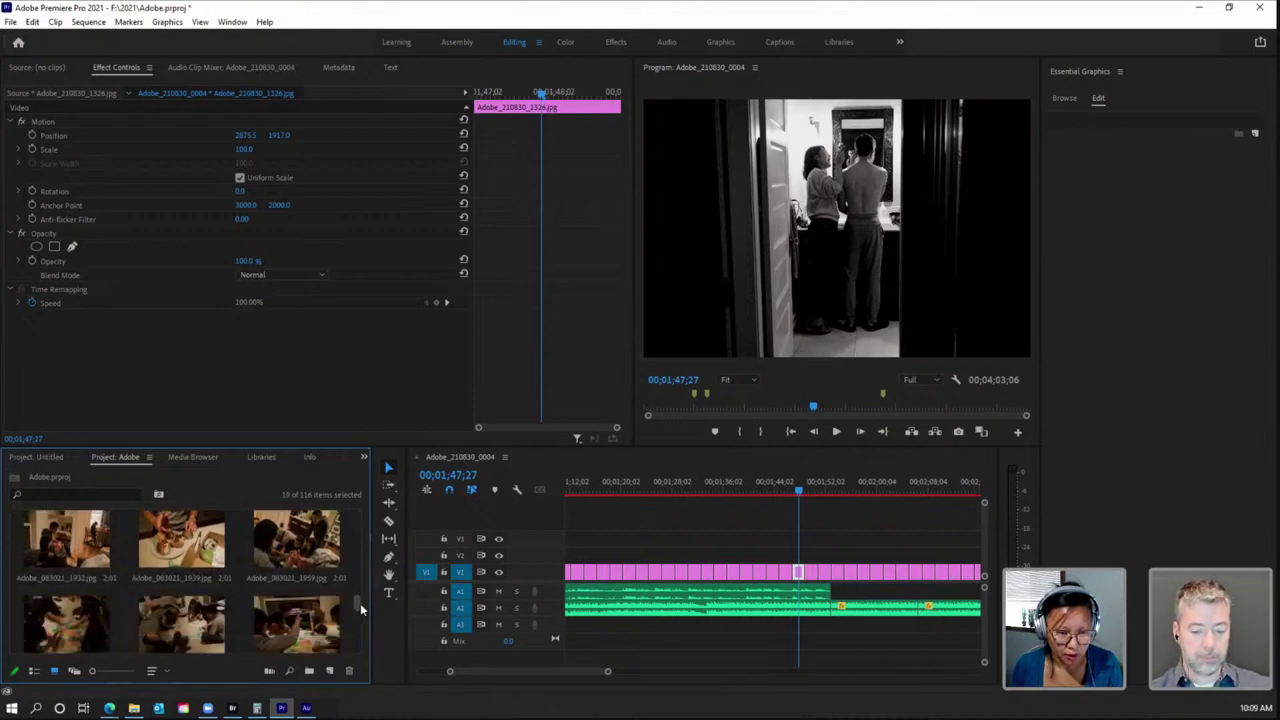
left_click(86, 551)
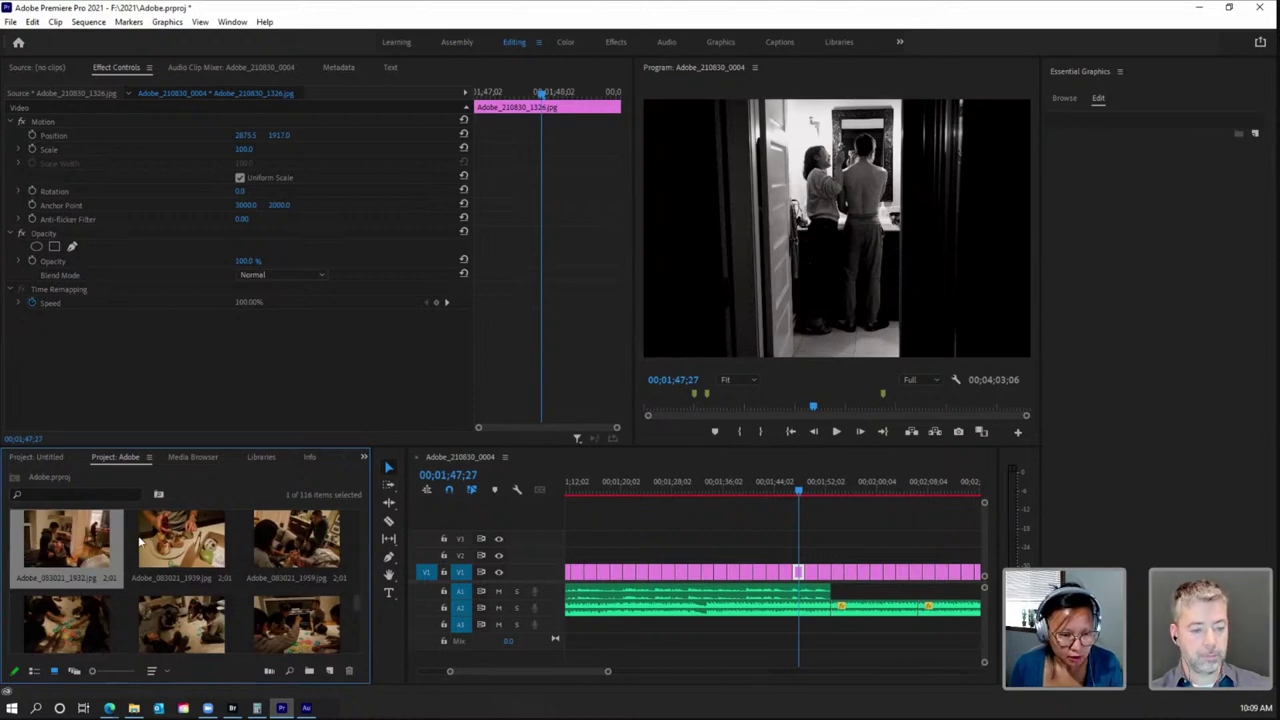
left_click(176, 544, "ctrl")
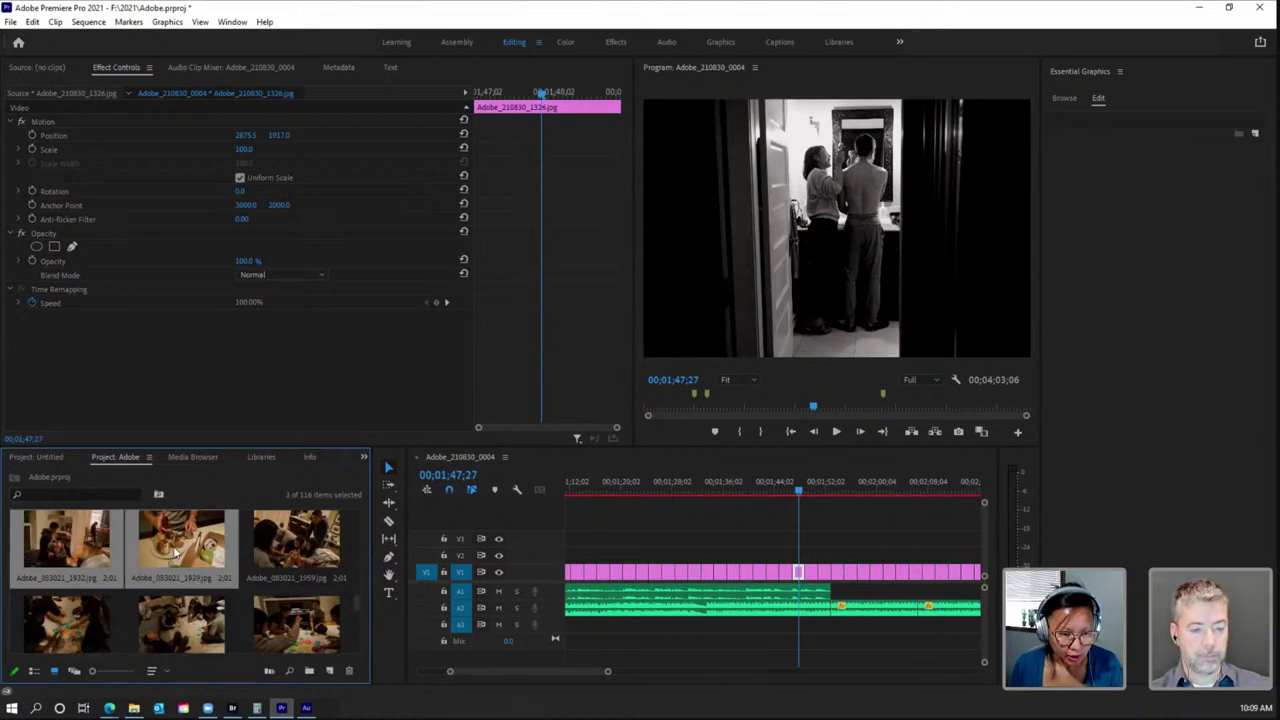
left_click(315, 545, "ctrl")
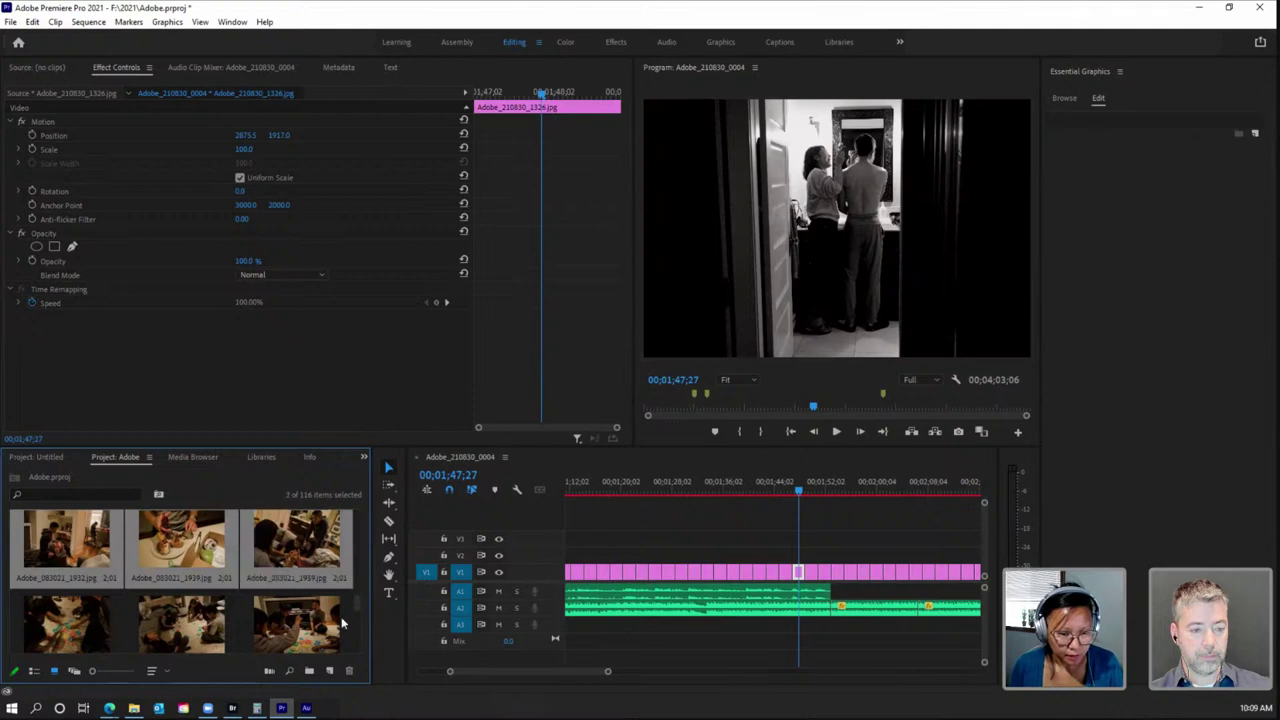
left_click_drag(356, 601, 356, 604)
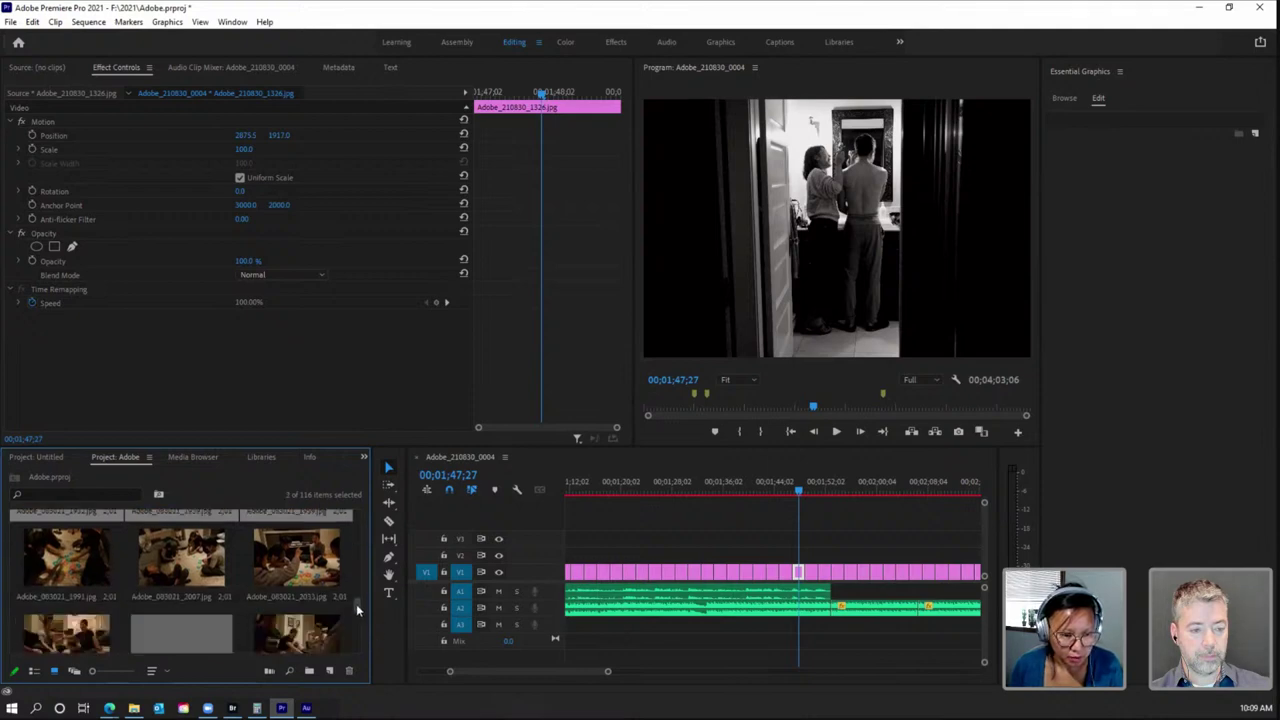
left_click(76, 565, "ctrl")
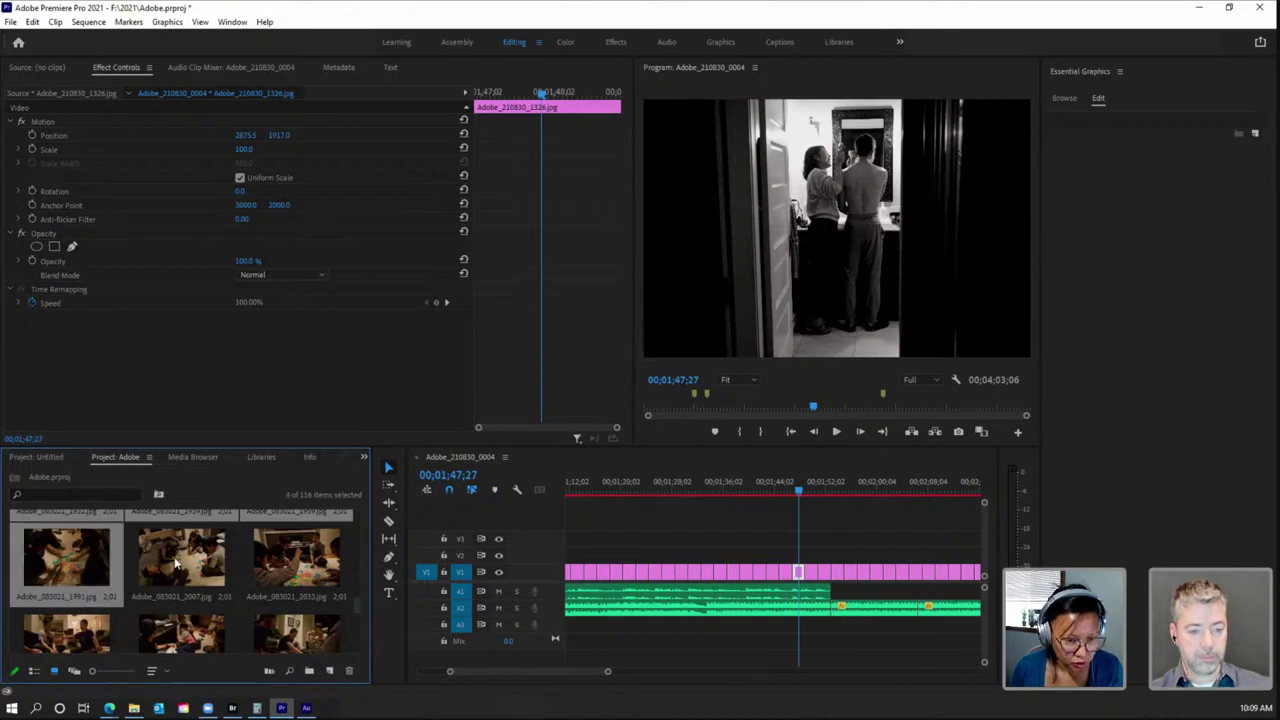
left_click(210, 579, "ctrl")
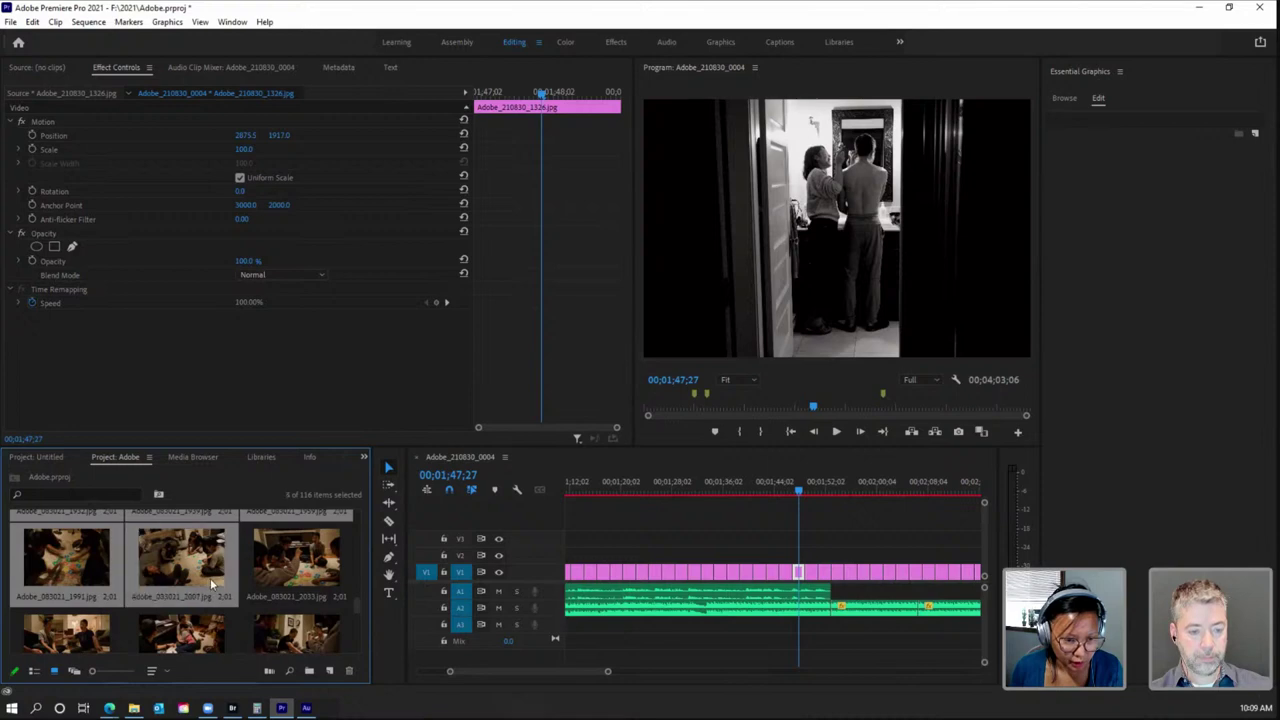
left_click(296, 572, "ctrl")
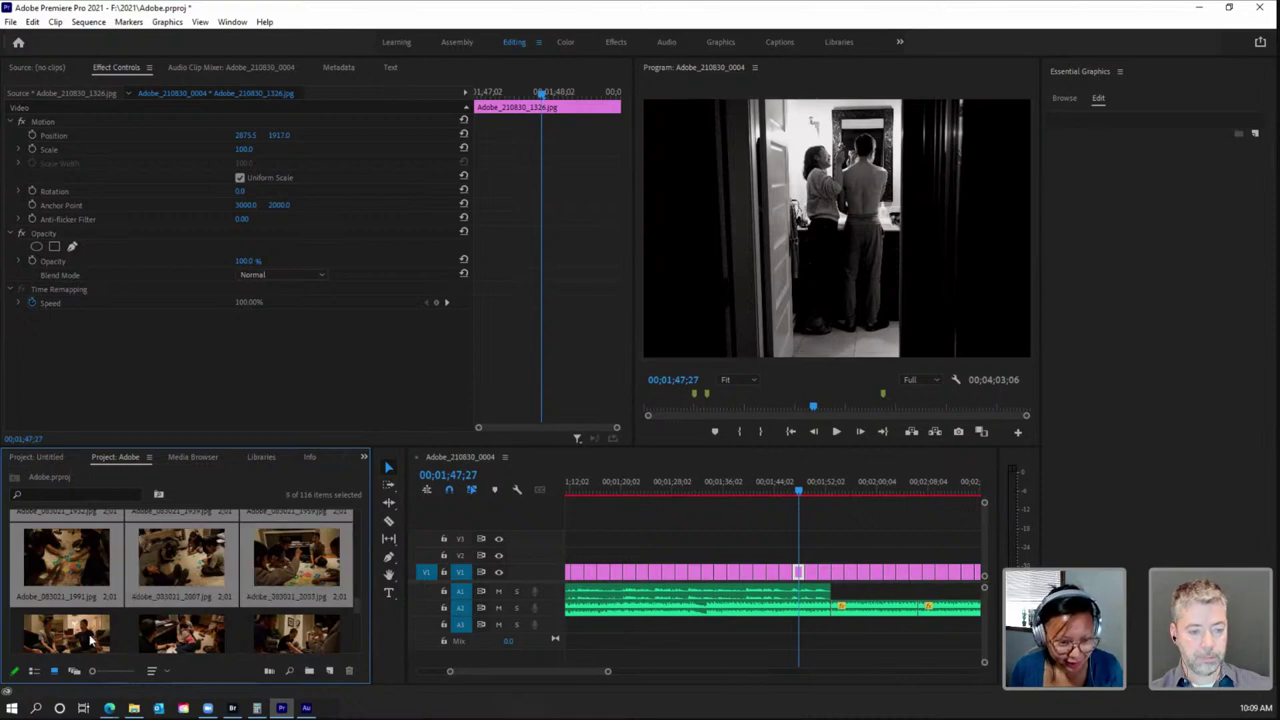
left_click(90, 638, "ctrl")
Step: Add photos 2135, 2191, 2197, 2208 and 2110 to the selection
scroll(355, 602, "down", 1)
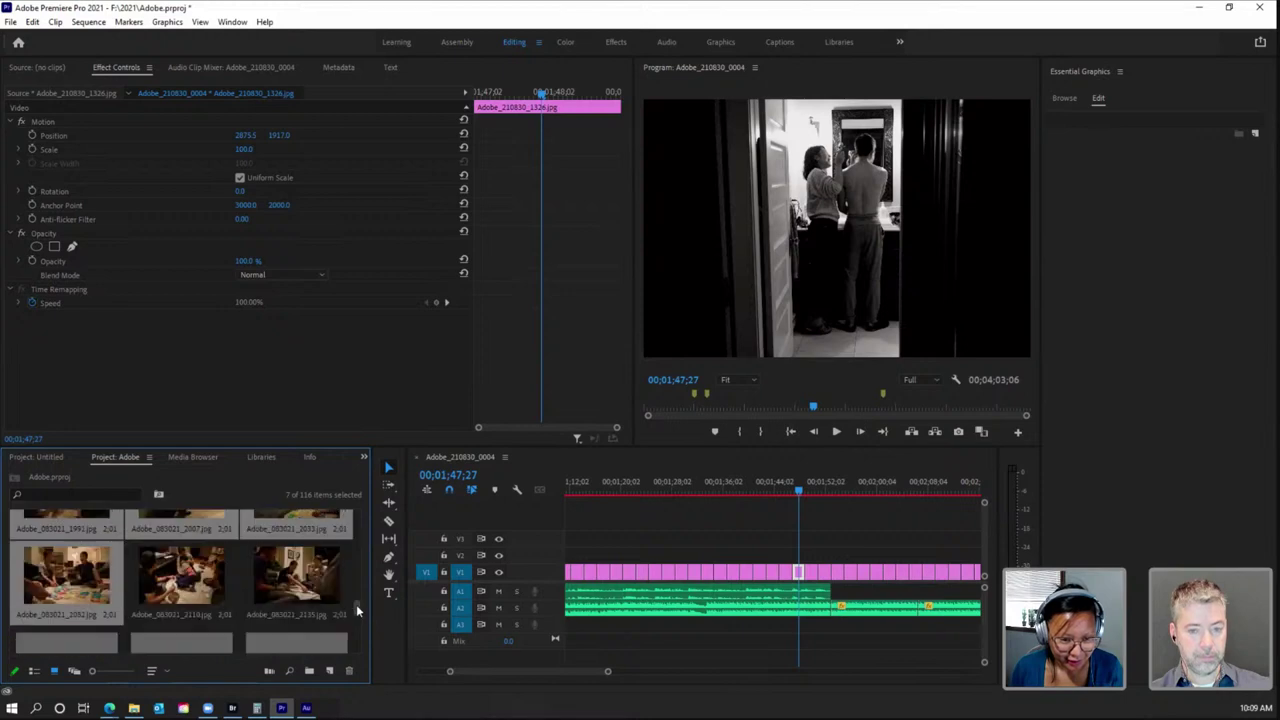
scroll(356, 604, "down", 1)
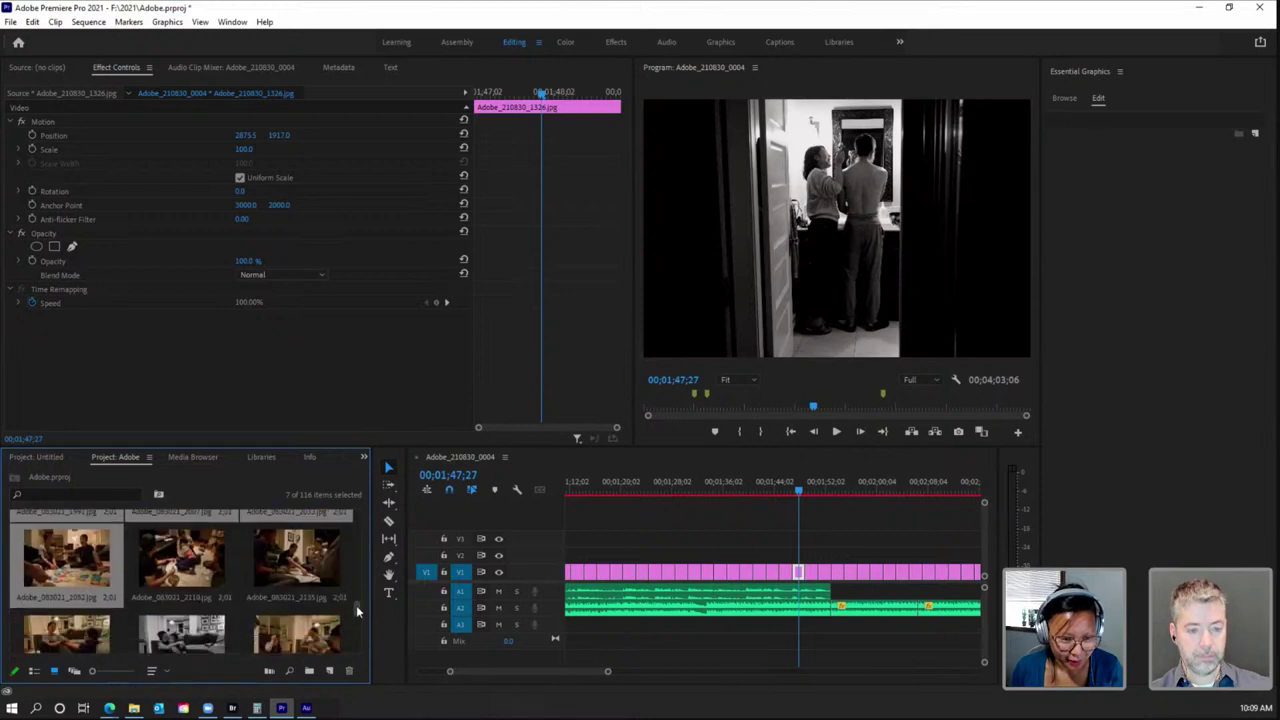
scroll(356, 605, "down", 1)
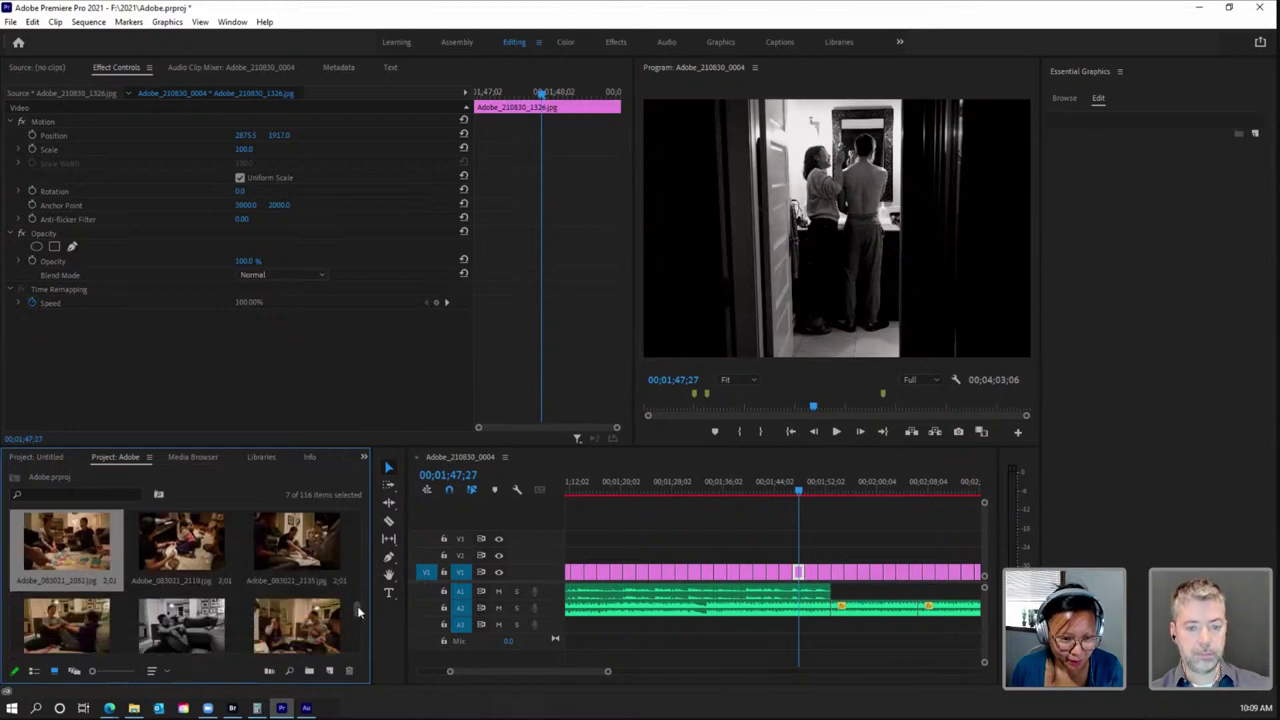
scroll(358, 610, "down", 5)
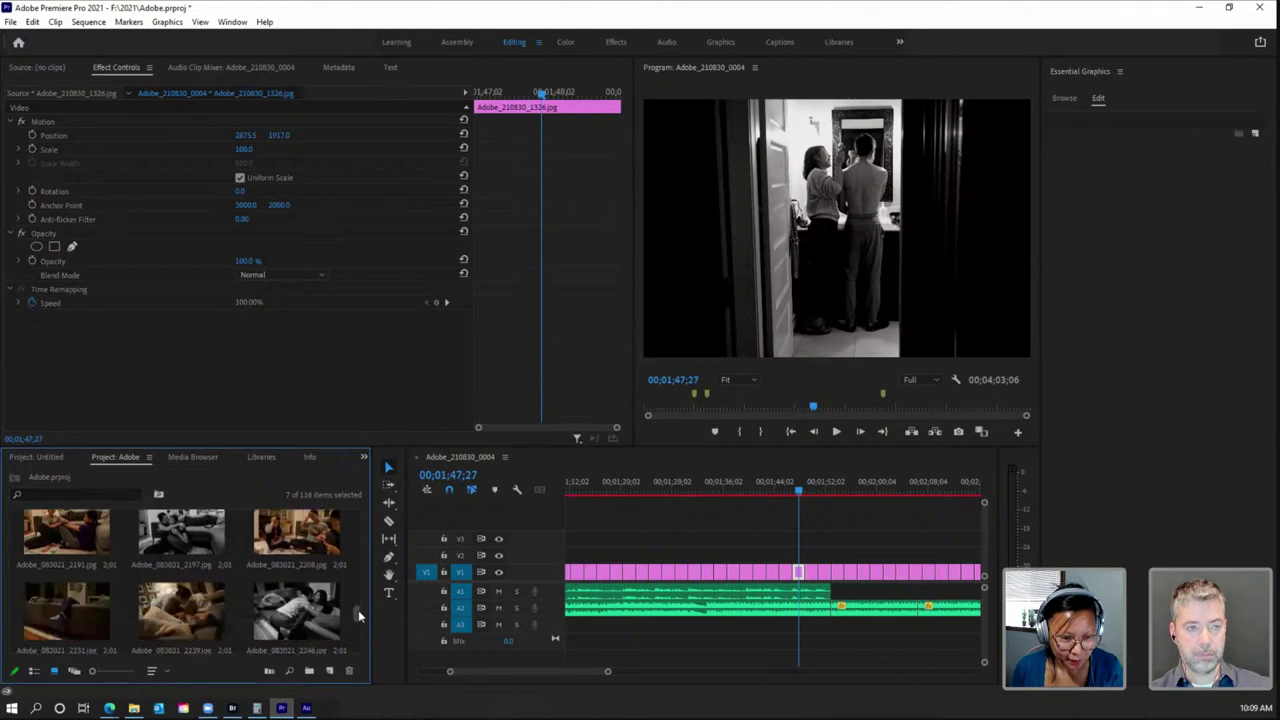
scroll(358, 610, "up", 5)
scroll(358, 606, "down", 3)
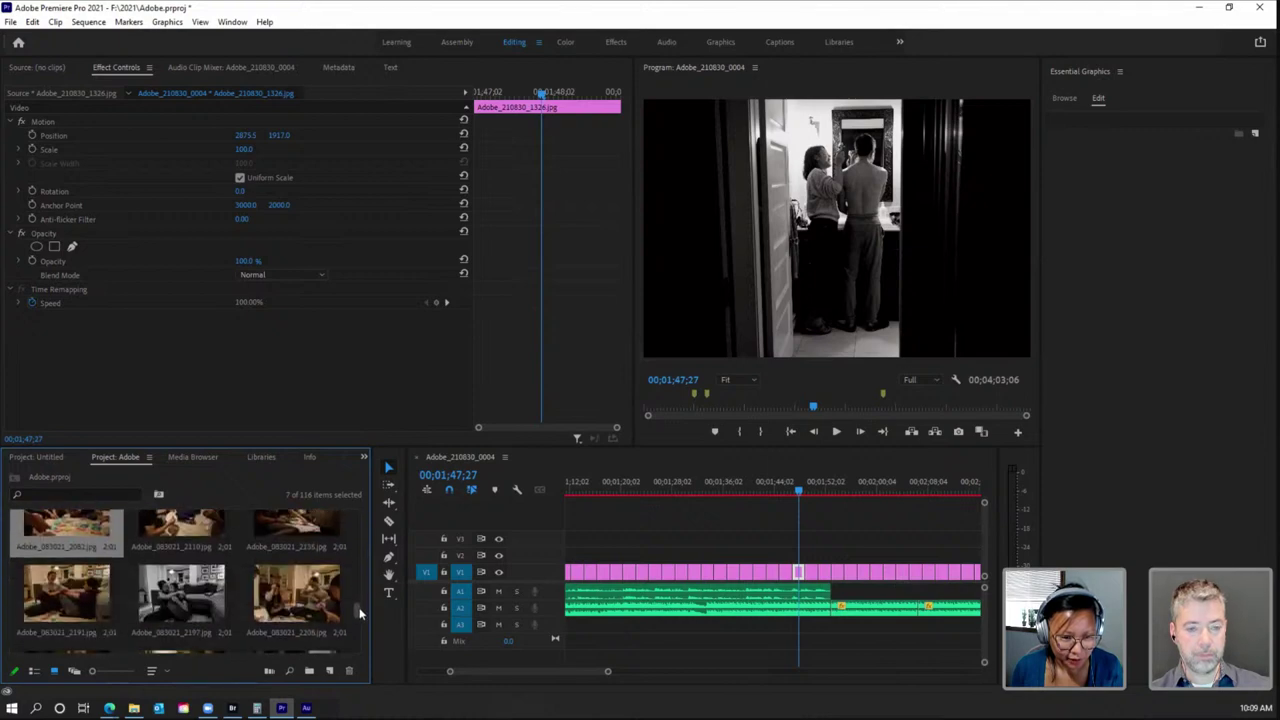
left_click(290, 522, "ctrl")
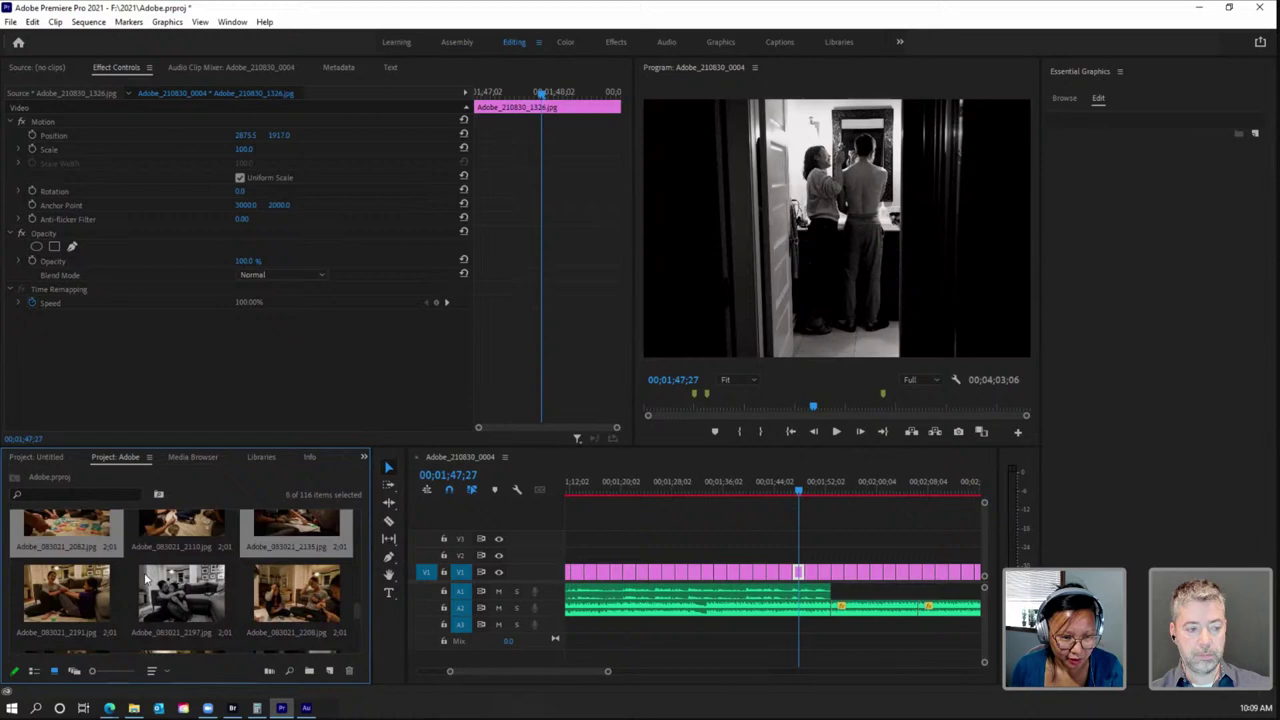
left_click(86, 597, "ctrl")
left_click(204, 603, "ctrl")
left_click(285, 600, "ctrl")
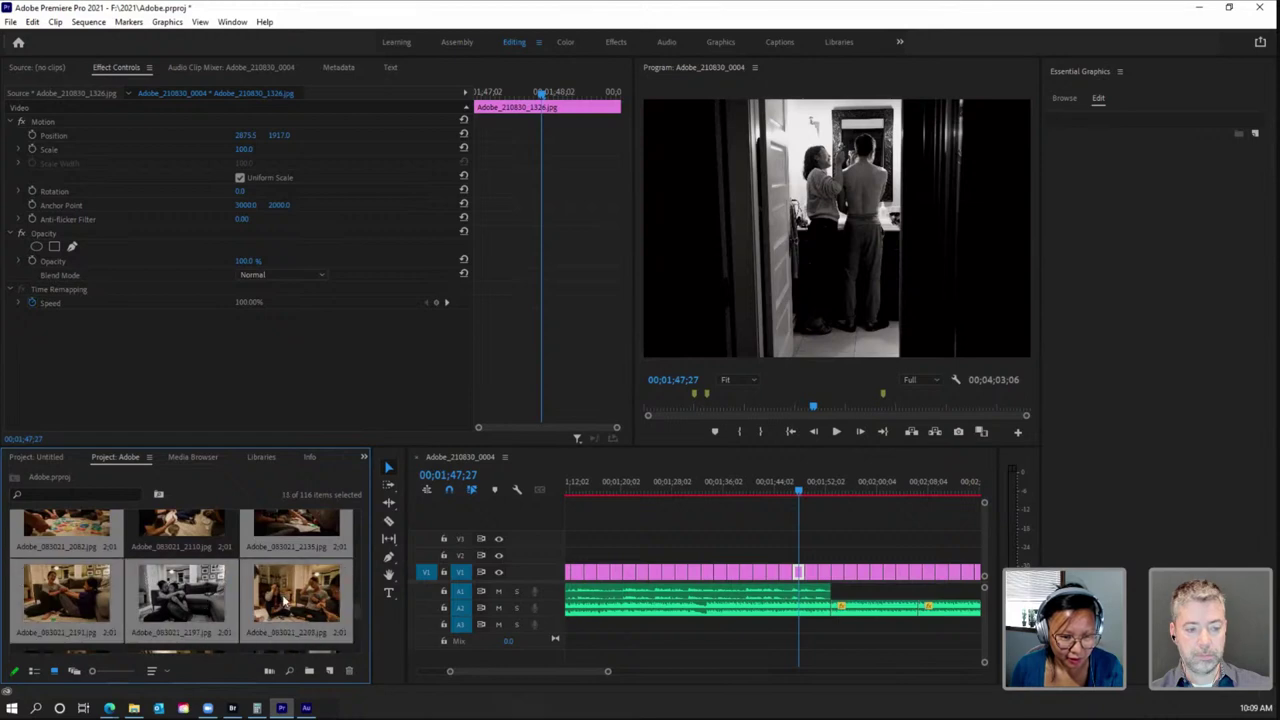
left_click(200, 512, "ctrl")
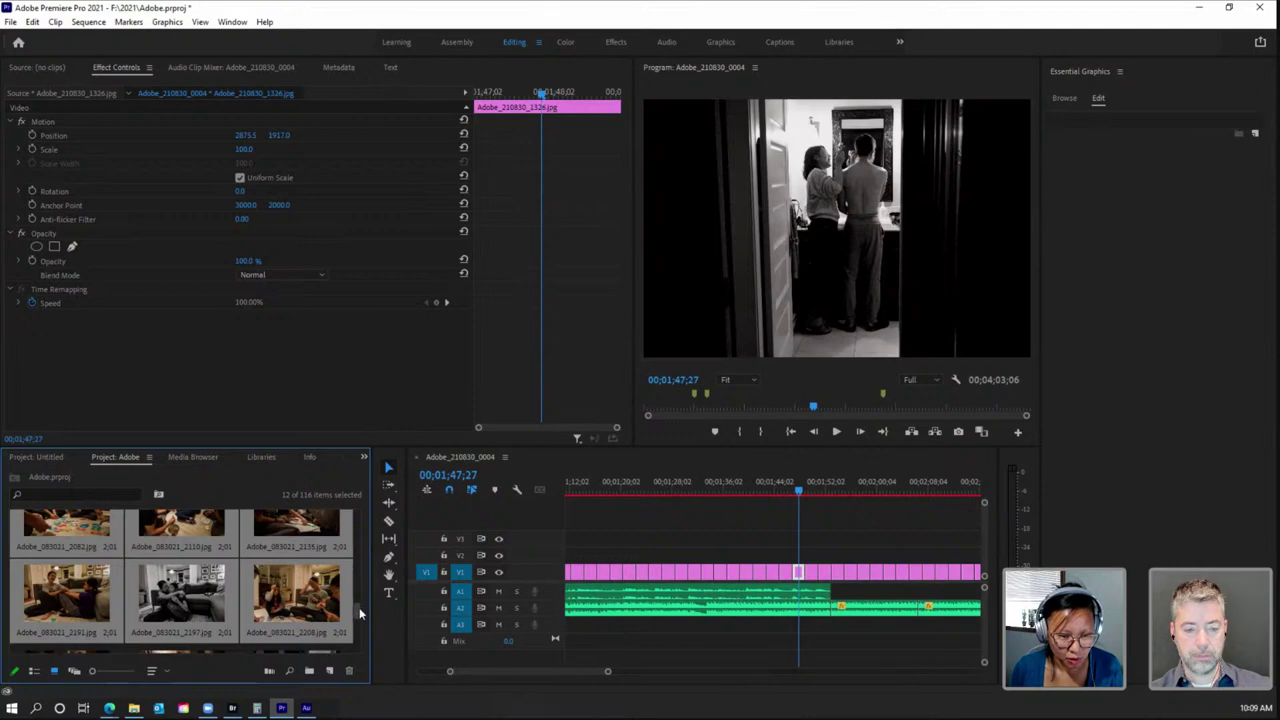
scroll(166, 558, "up", 1)
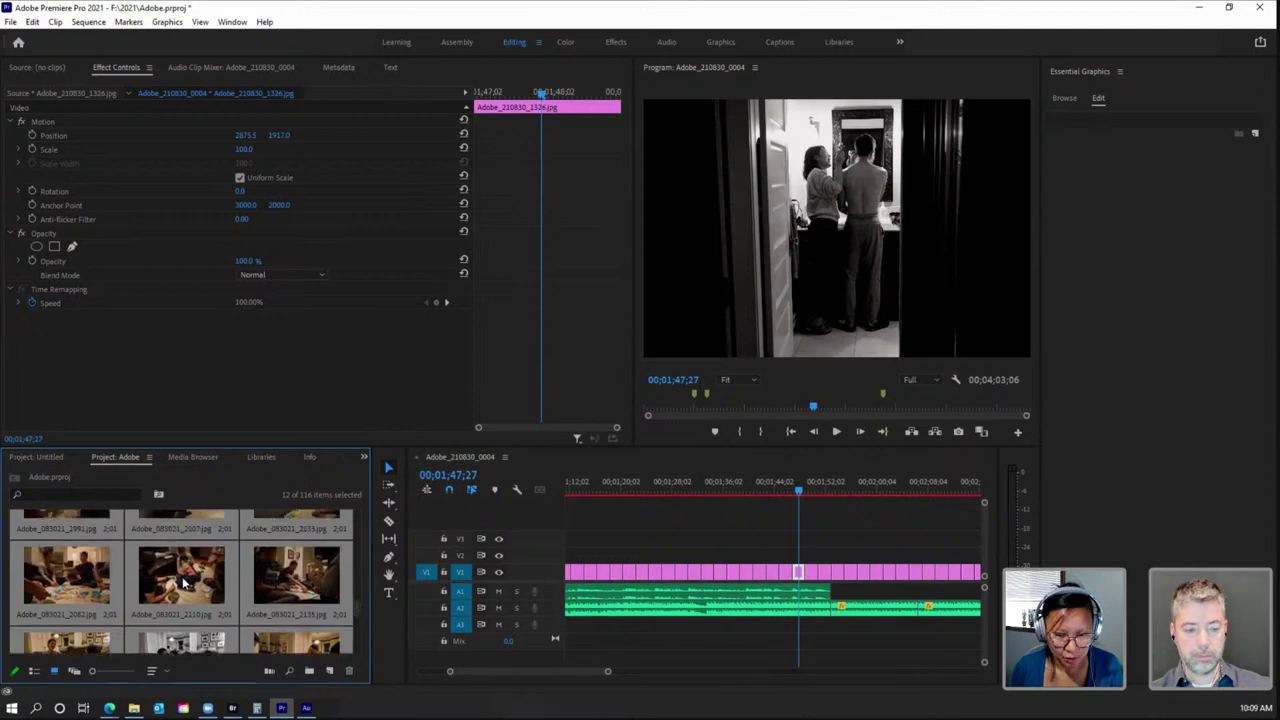
Step: Place the twelve selected photos into the sequence after the existing photos
left_click_drag(187, 585, 965, 556)
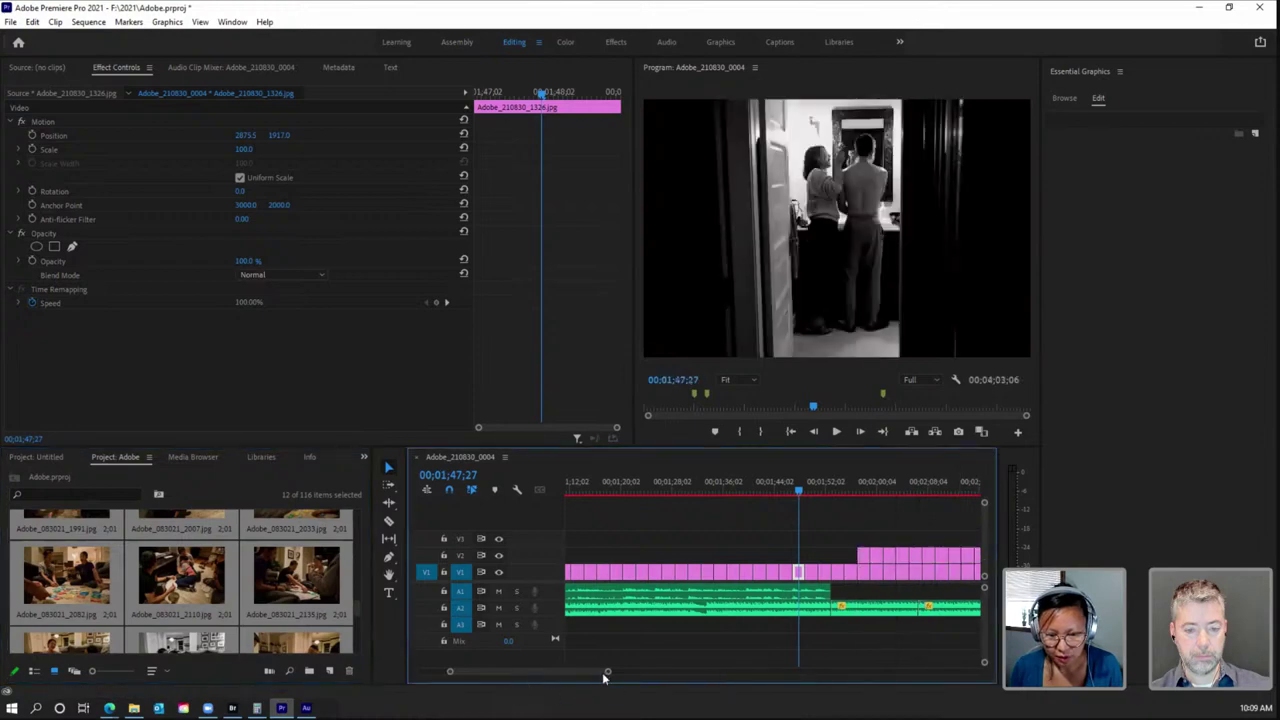
left_click_drag(606, 672, 694, 672)
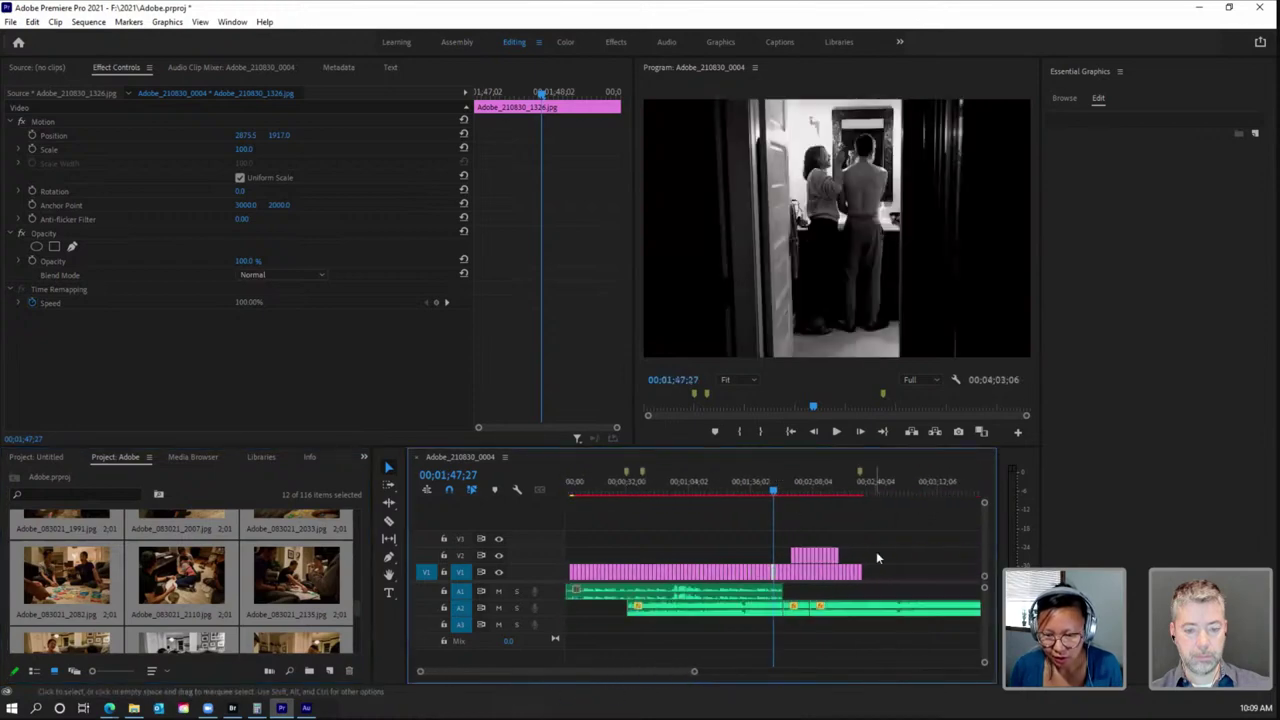
left_click_drag(802, 556, 866, 572)
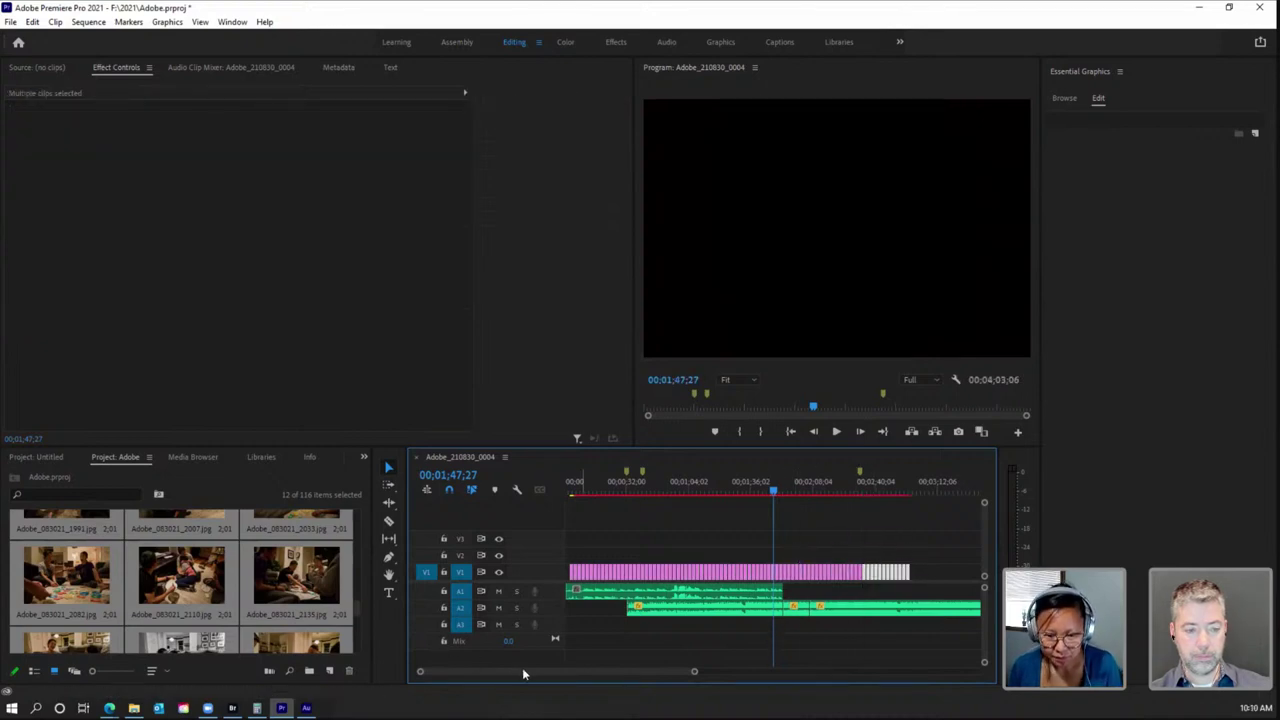
left_click_drag(522, 673, 557, 673)
Step: Select photos 2231, 2239, 2246 and the three photos in the next row
scroll(560, 670, "down", 1)
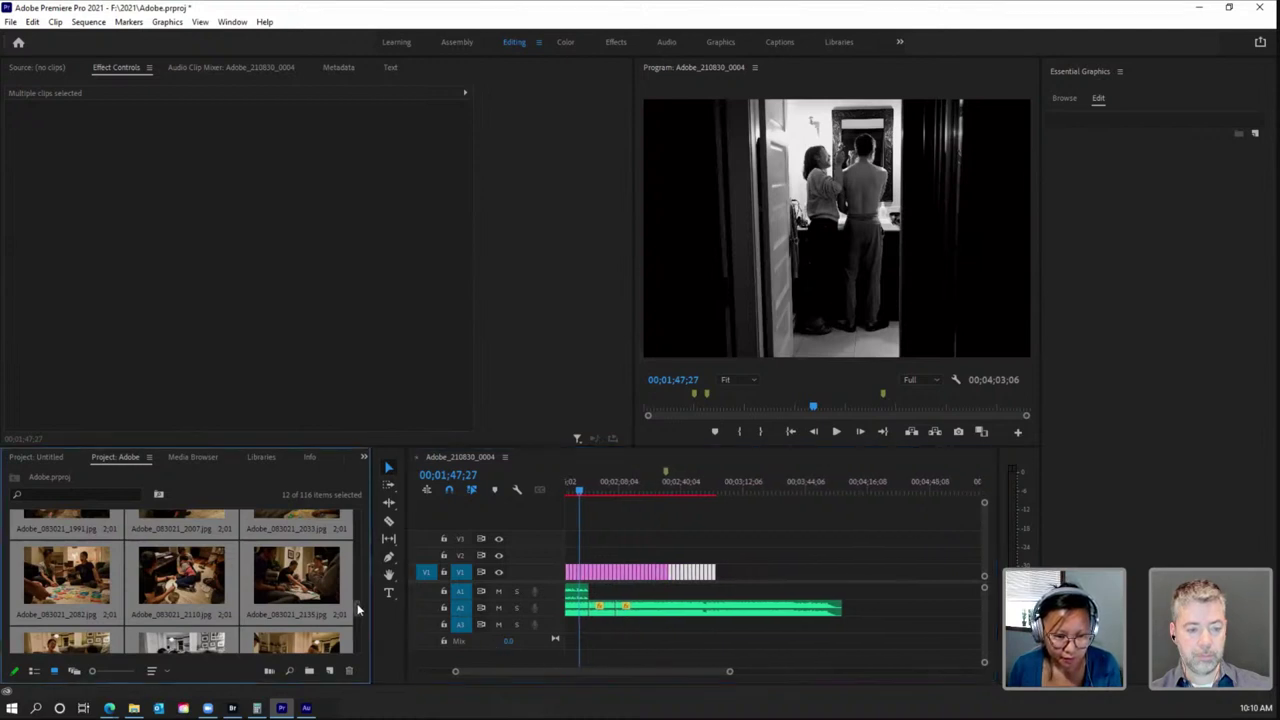
scroll(358, 605, "up", 1)
scroll(359, 606, "down", 5)
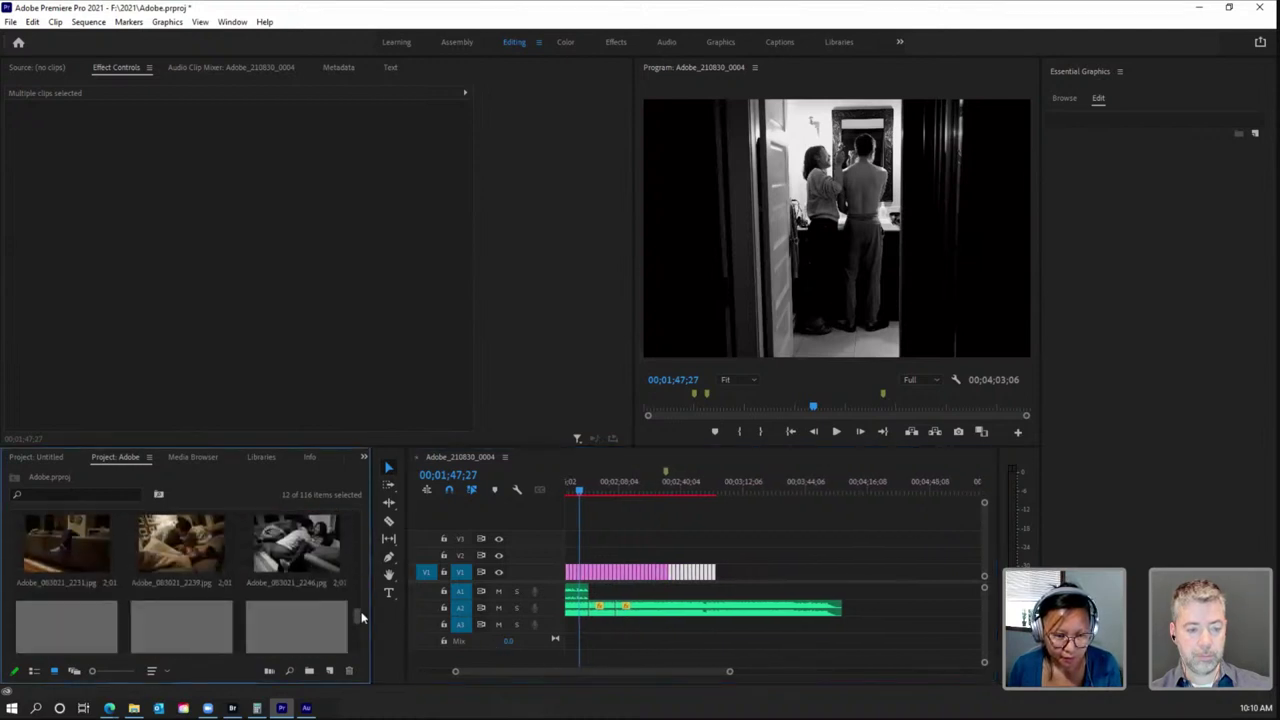
left_click(76, 553)
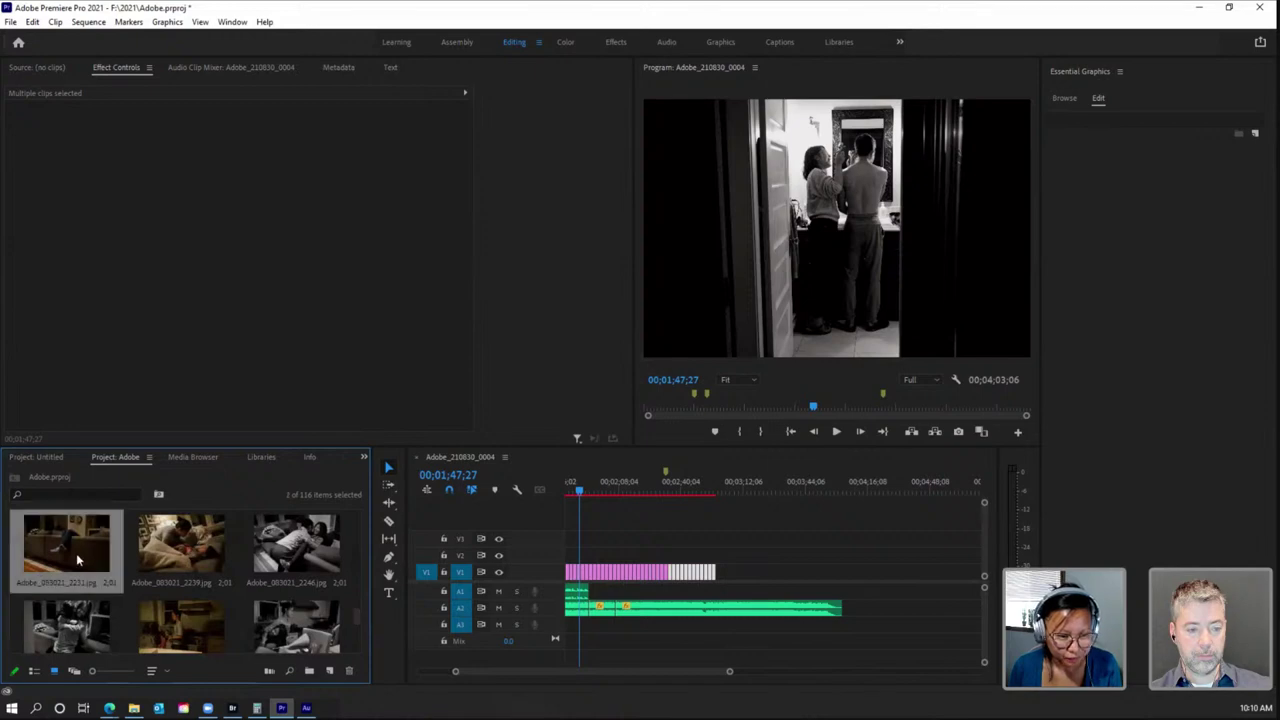
key("shift+Right")
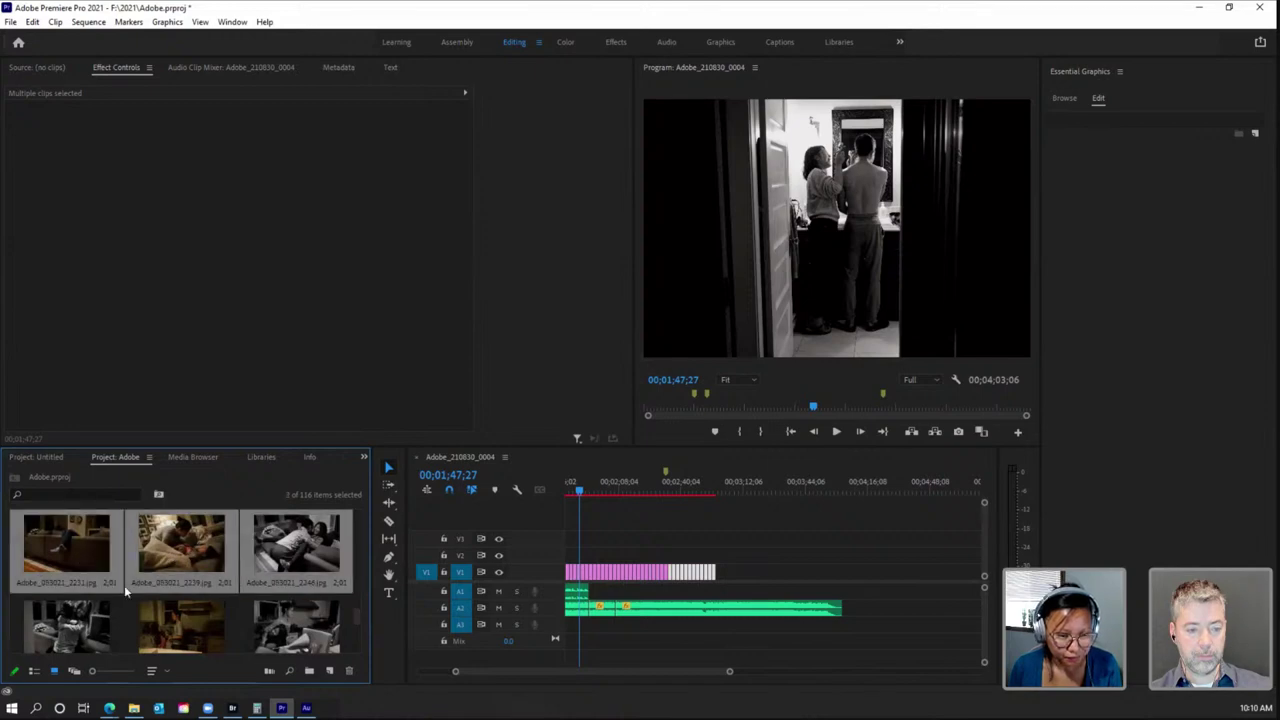
left_click(72, 624, "shift")
left_click(185, 632, "shift")
left_click(282, 626, "shift")
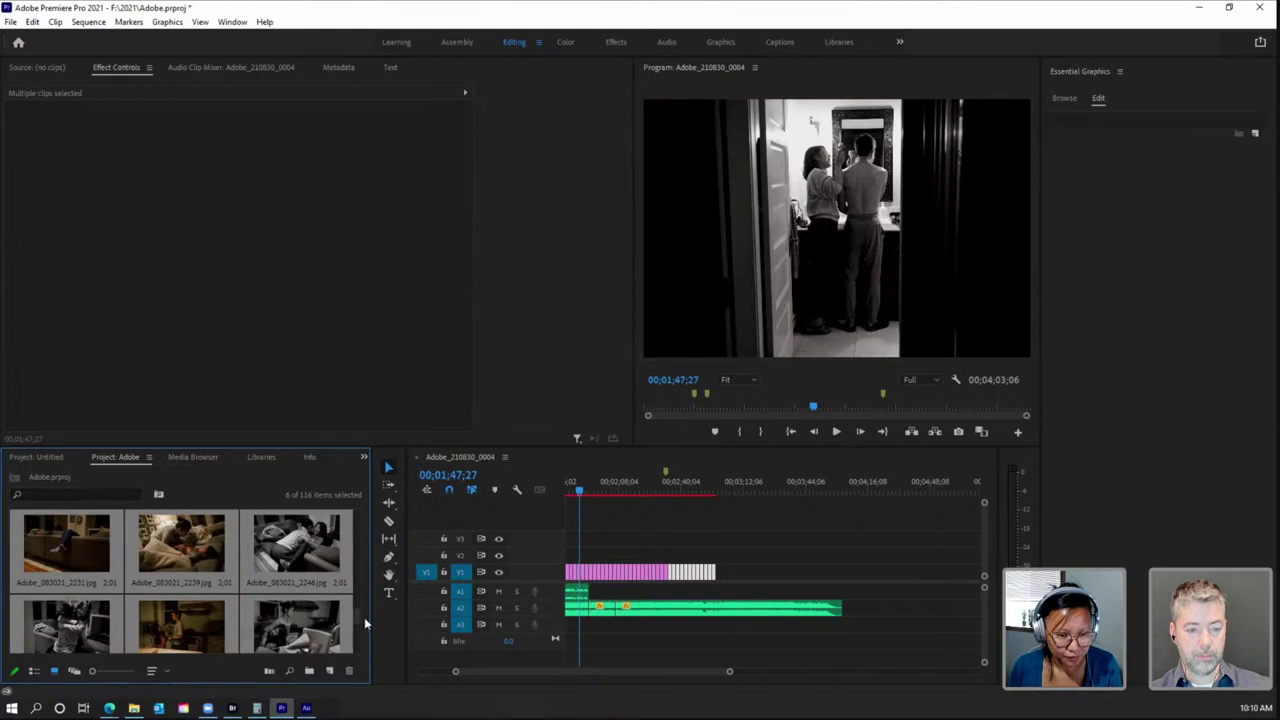
Step: Add photos 2278 and 2287 onto V1, then place photo 2295 onto V1 separately
scroll(358, 622, "down", 3)
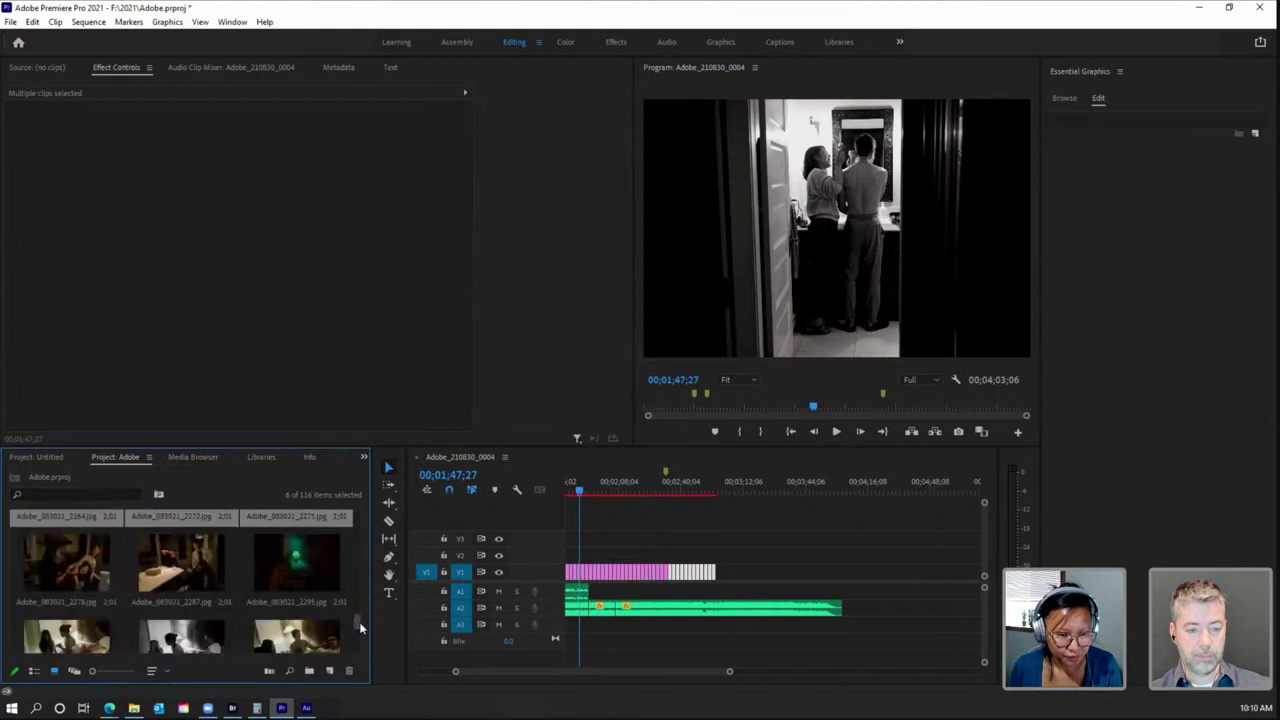
scroll(360, 622, "down", 1)
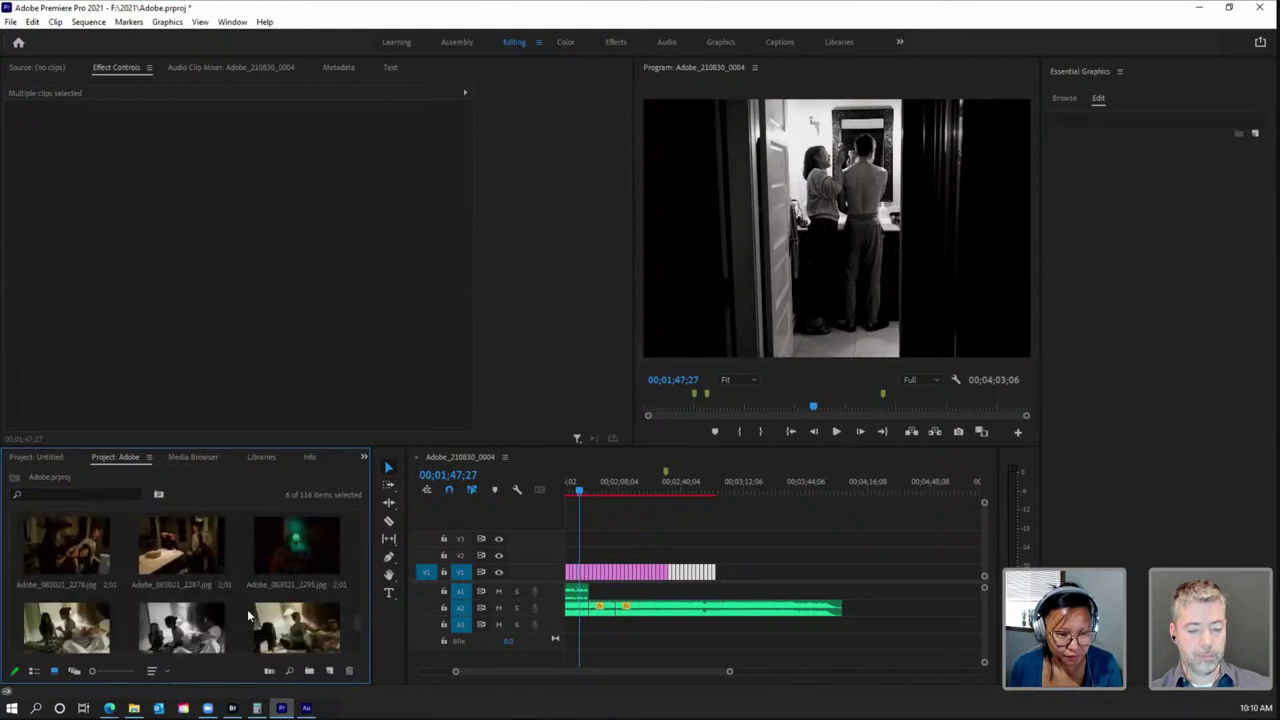
left_click(66, 545, "shift")
left_click(186, 565, "shift")
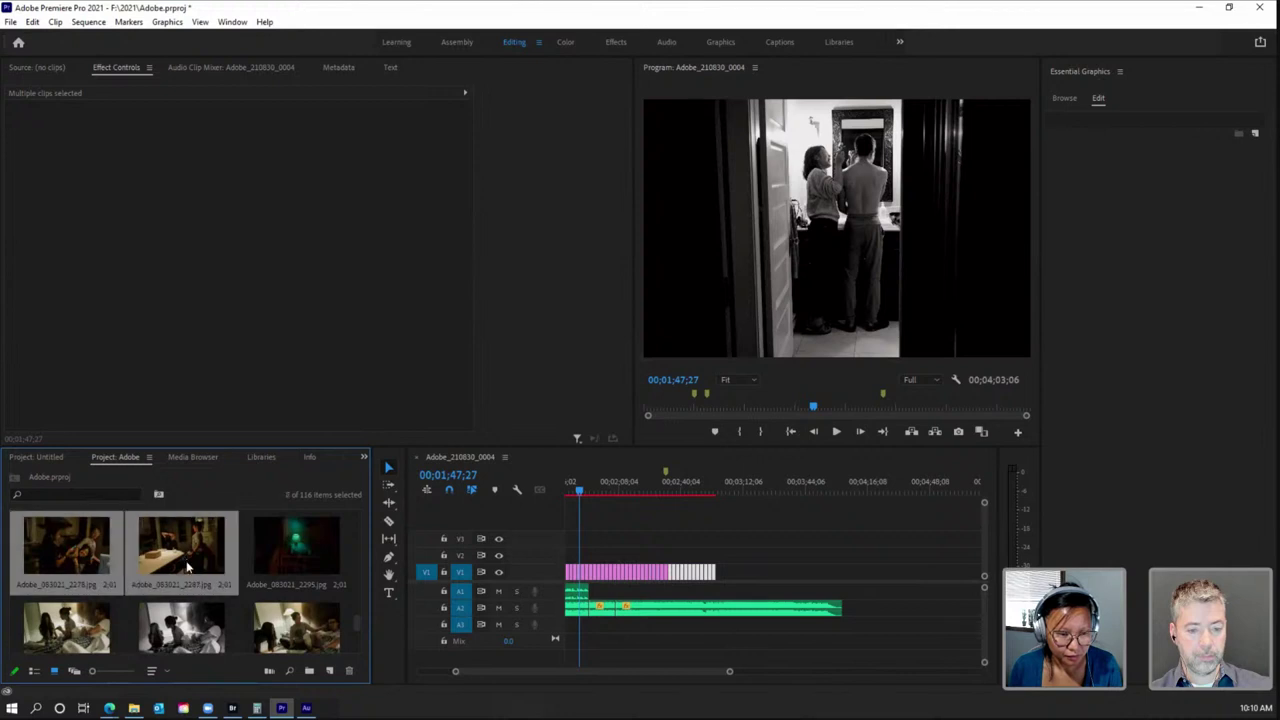
left_click_drag(184, 568, 738, 571)
left_click(303, 567)
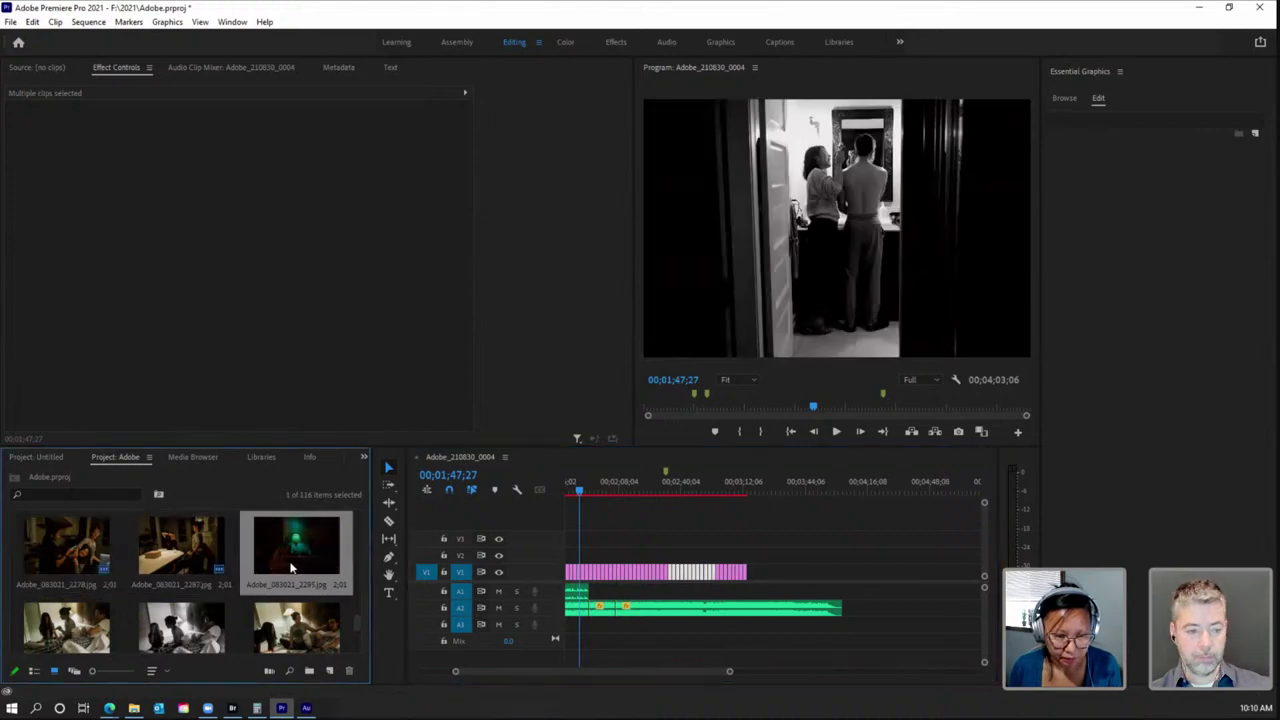
left_click_drag(310, 541, 843, 570)
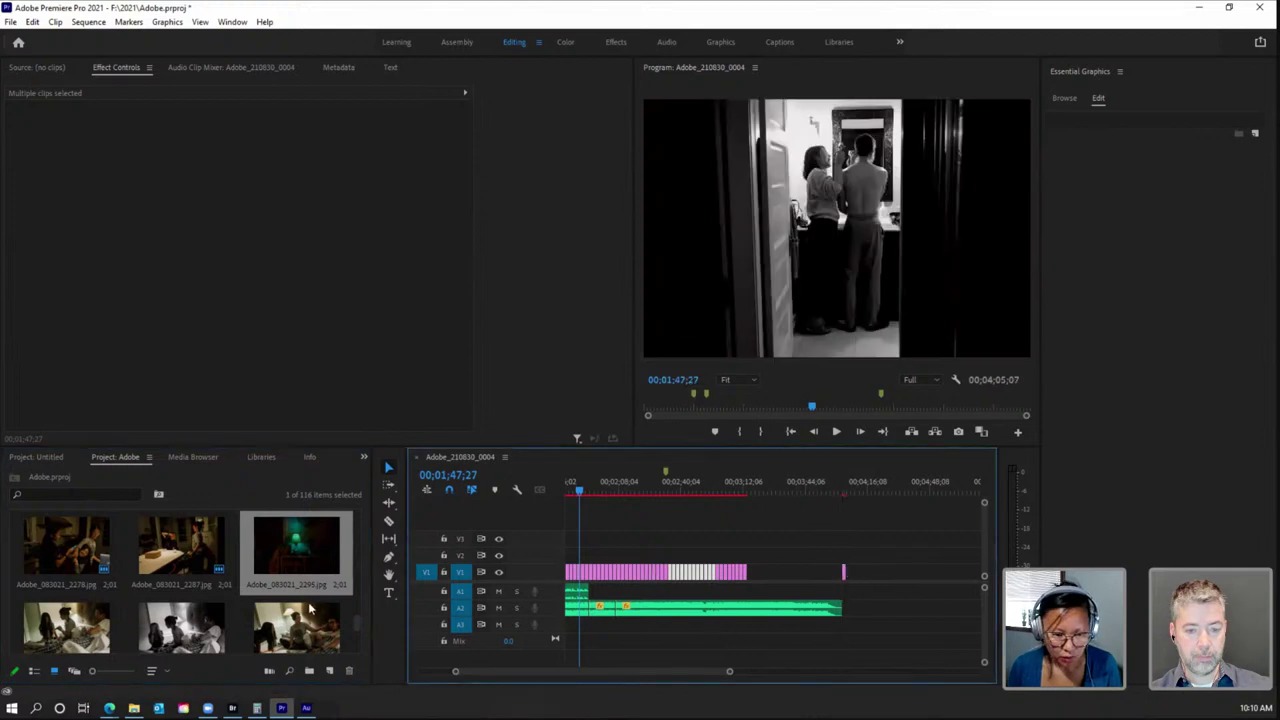
Step: Select photos 2333, 2345, the following photos, and 2390, 2405, 2423 and 2431
left_click(358, 622)
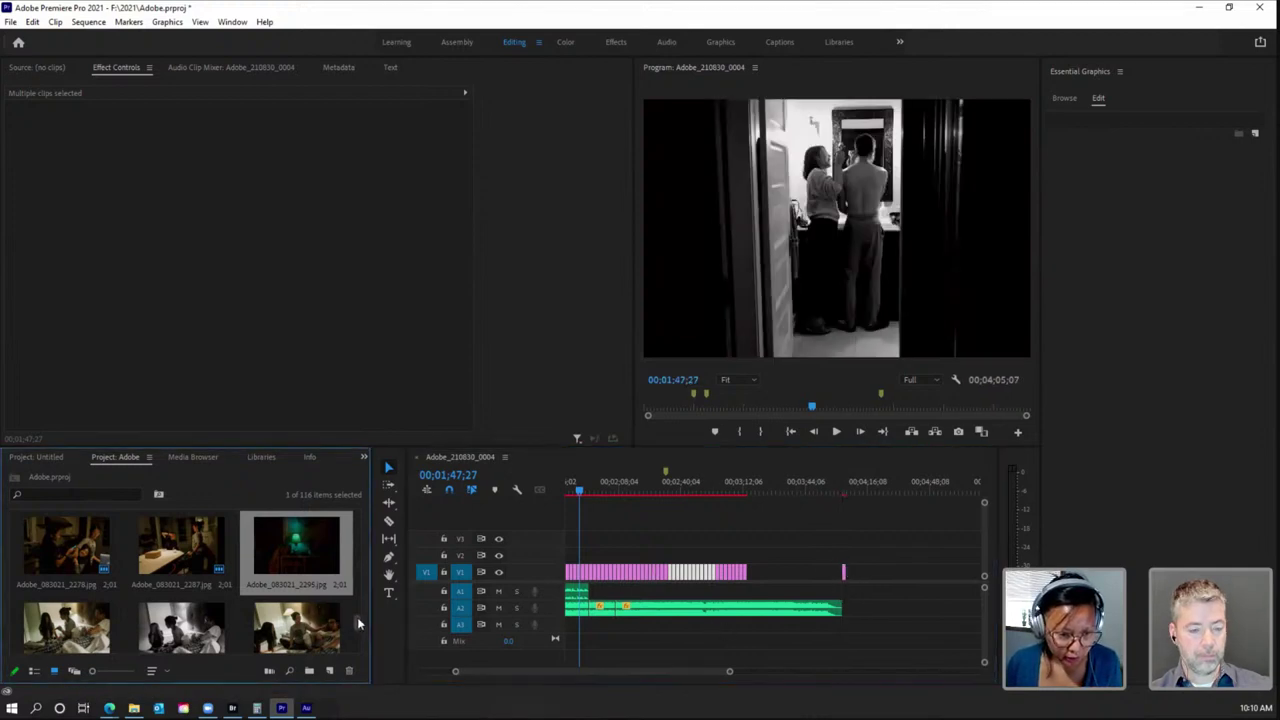
scroll(358, 620, "down", 1)
scroll(358, 619, "down", 1)
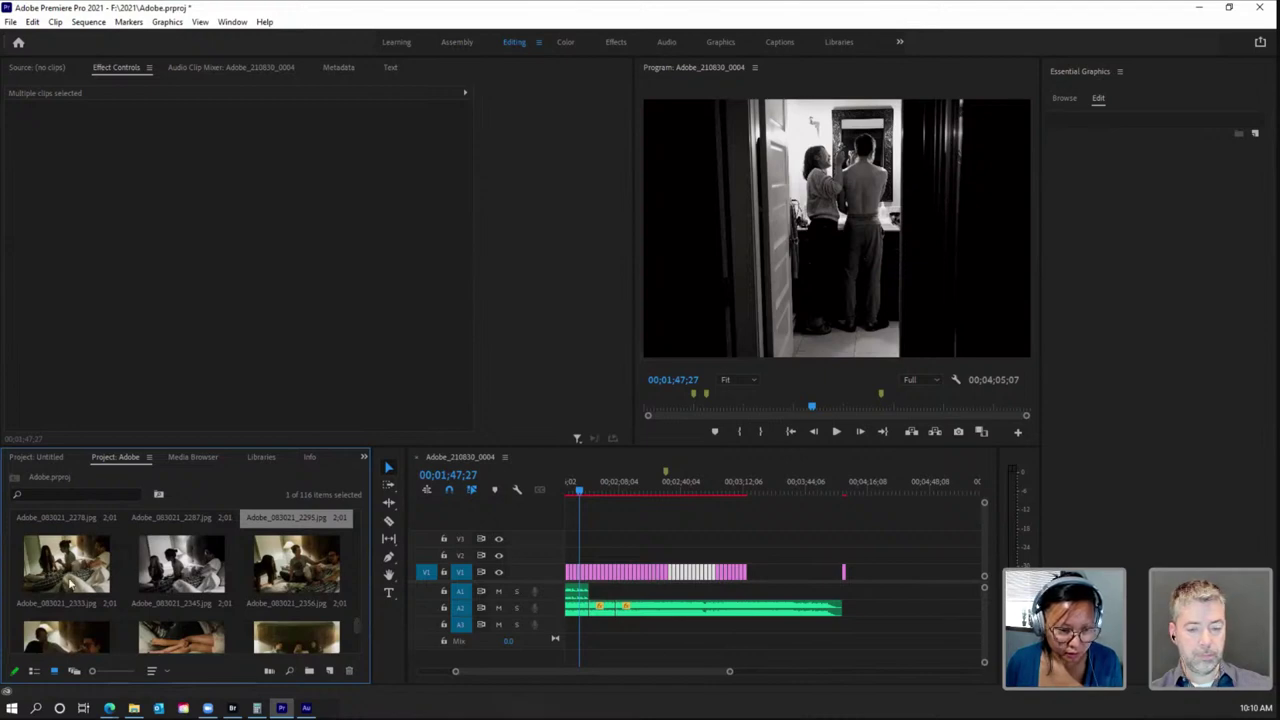
left_click(71, 585)
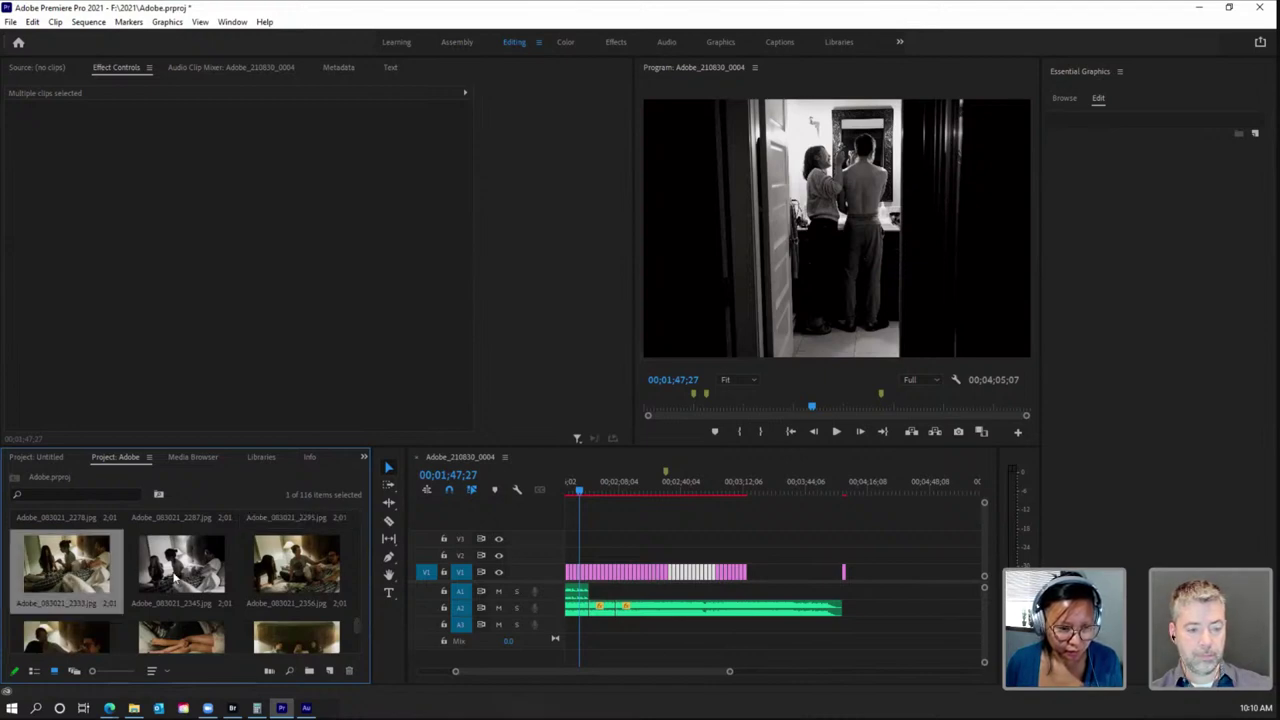
left_click(175, 577)
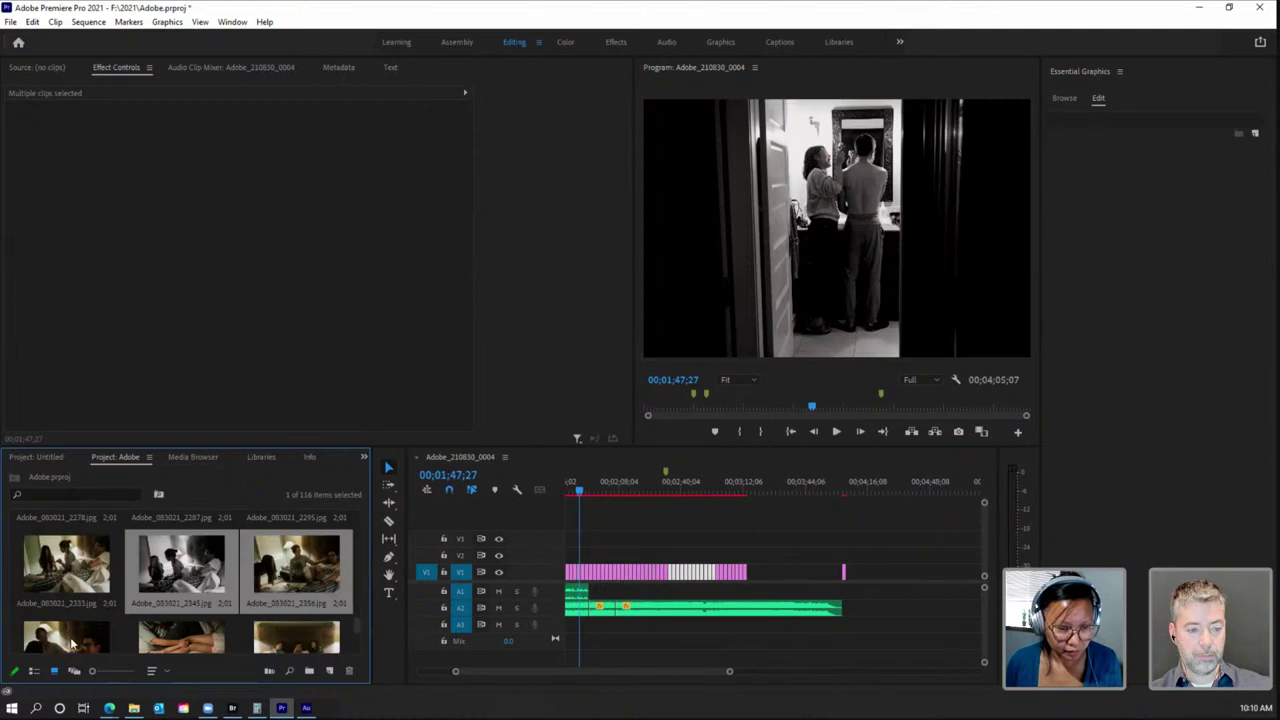
left_click(147, 638, "shift")
scroll(356, 625, "down", 3)
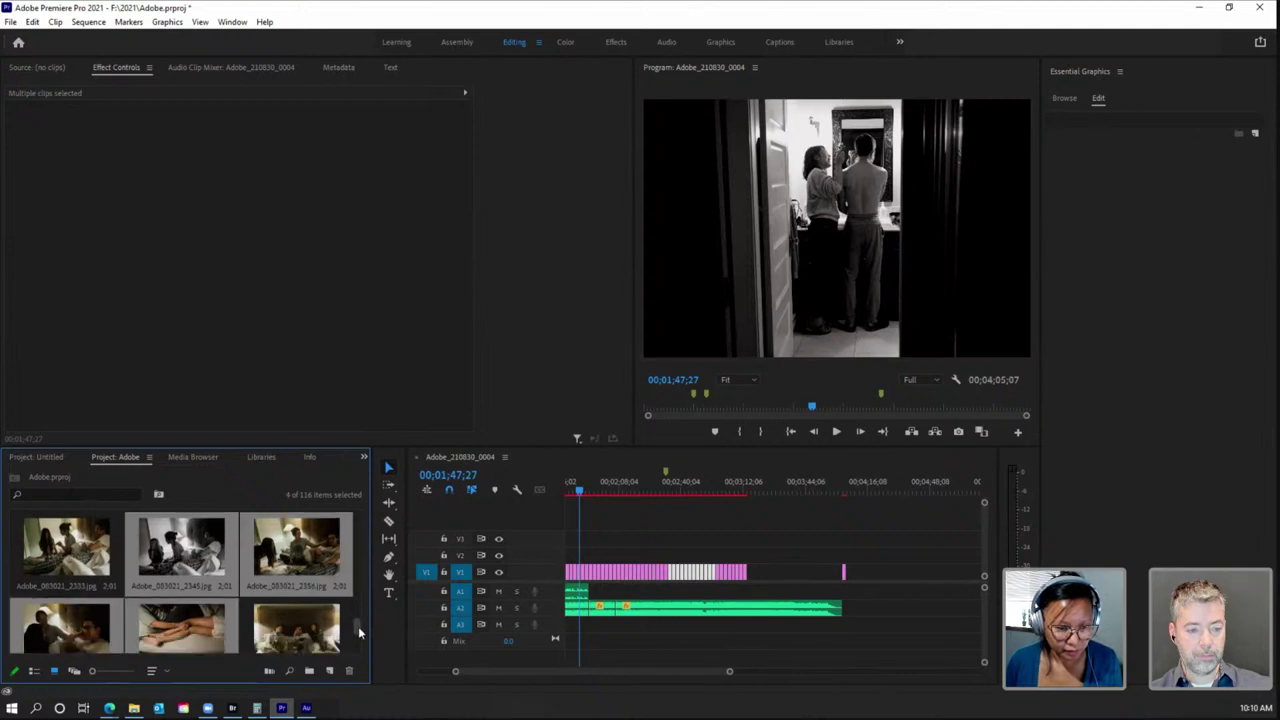
left_click(313, 537, "ctrl")
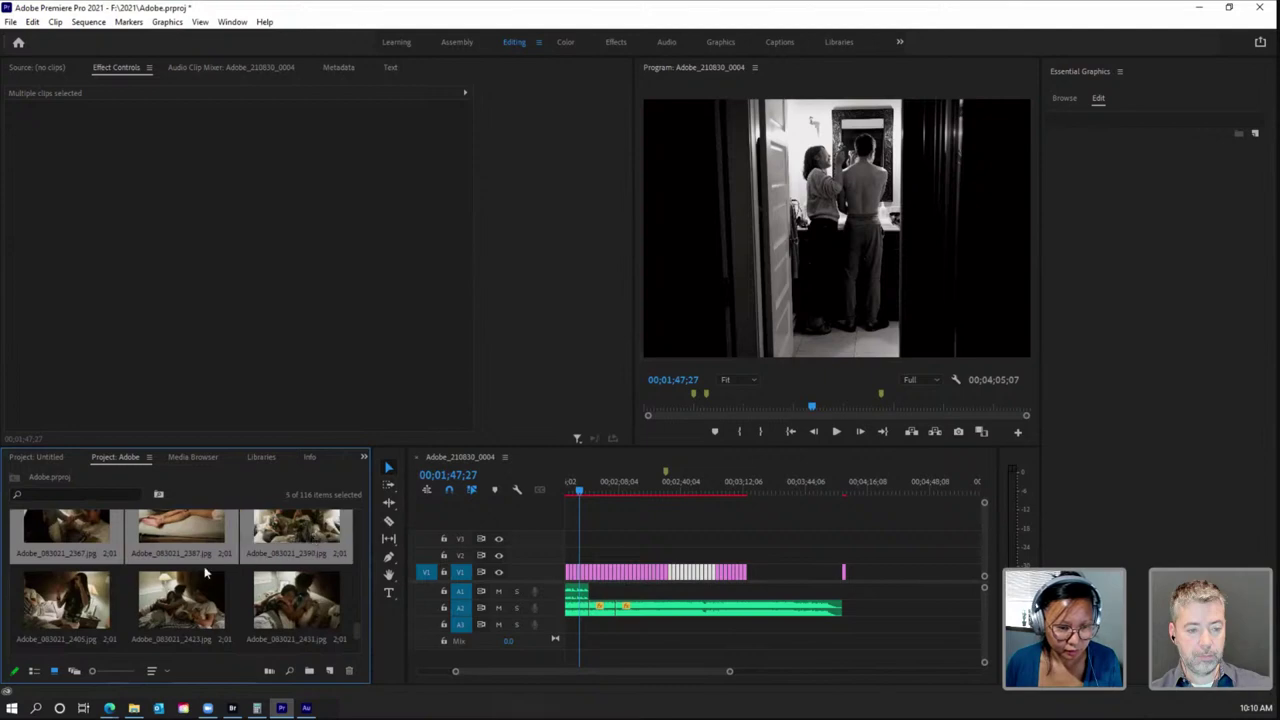
left_click(86, 610, "ctrl")
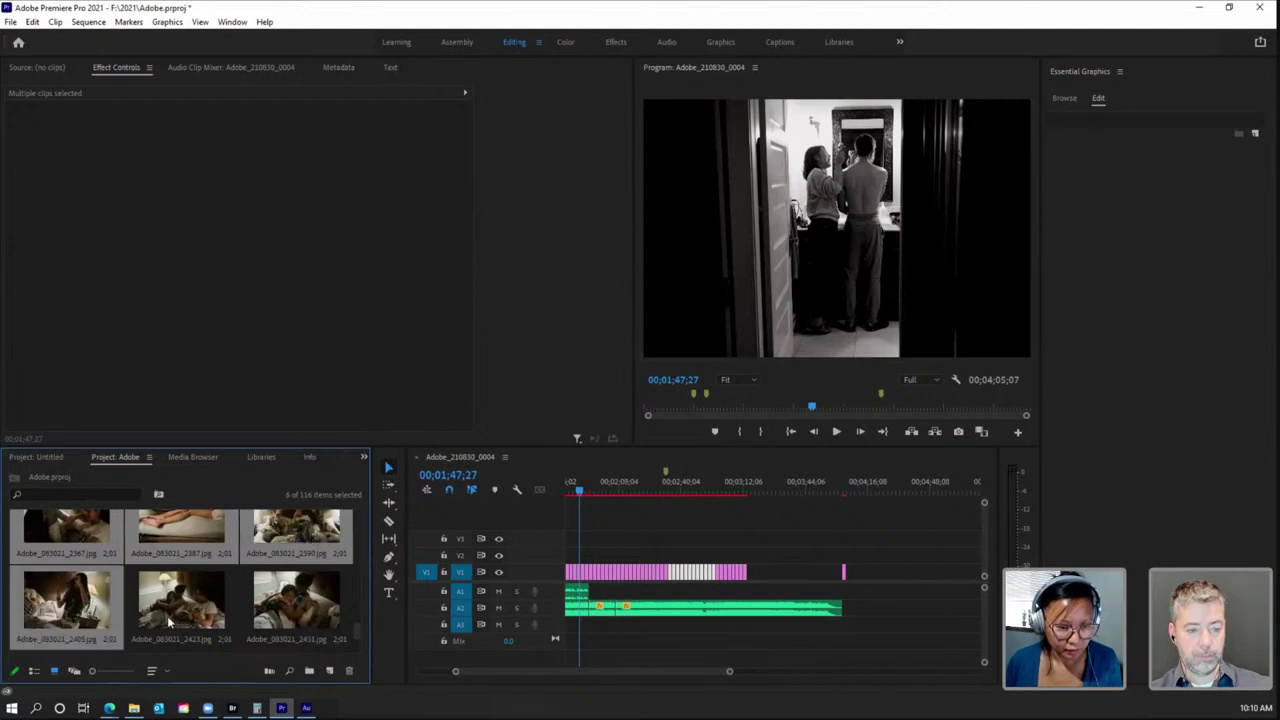
left_click(170, 622, "ctrl")
left_click(297, 620, "ctrl")
Step: Add photos 2452, 2499, 2527, two more and 2608, then drag them onto V1
scroll(361, 634, "down", 3)
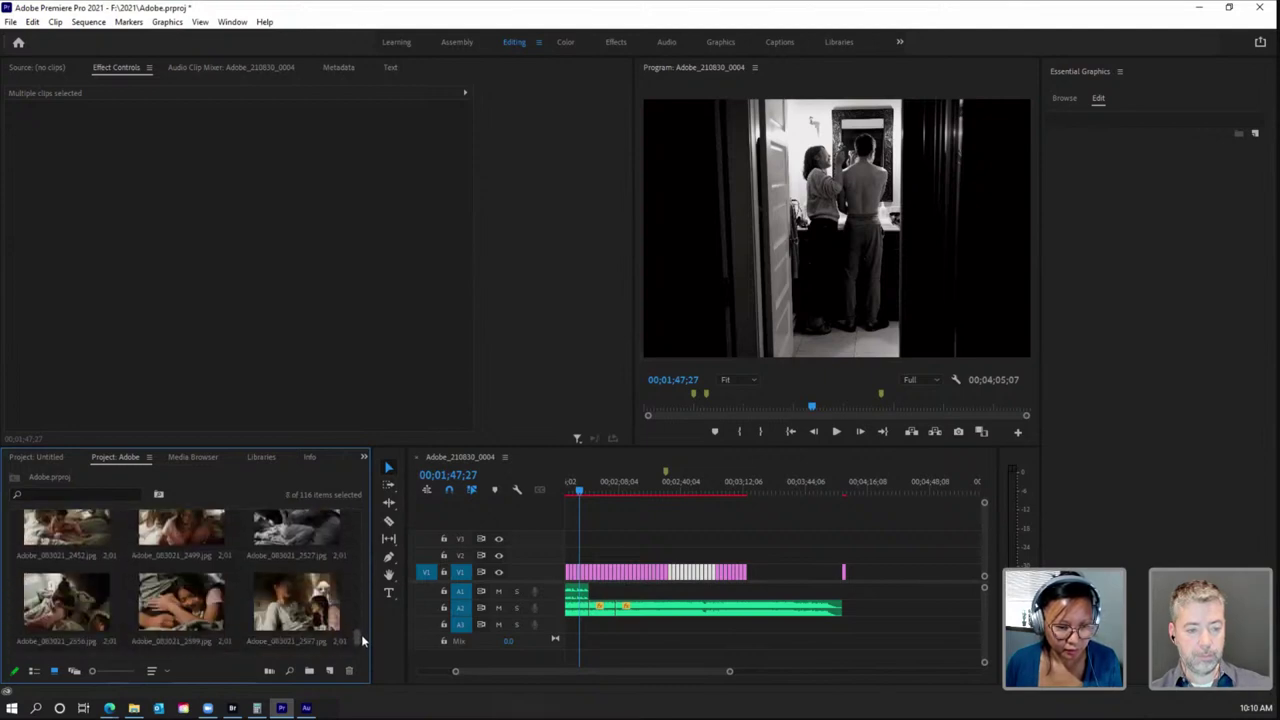
left_click(85, 555, "ctrl")
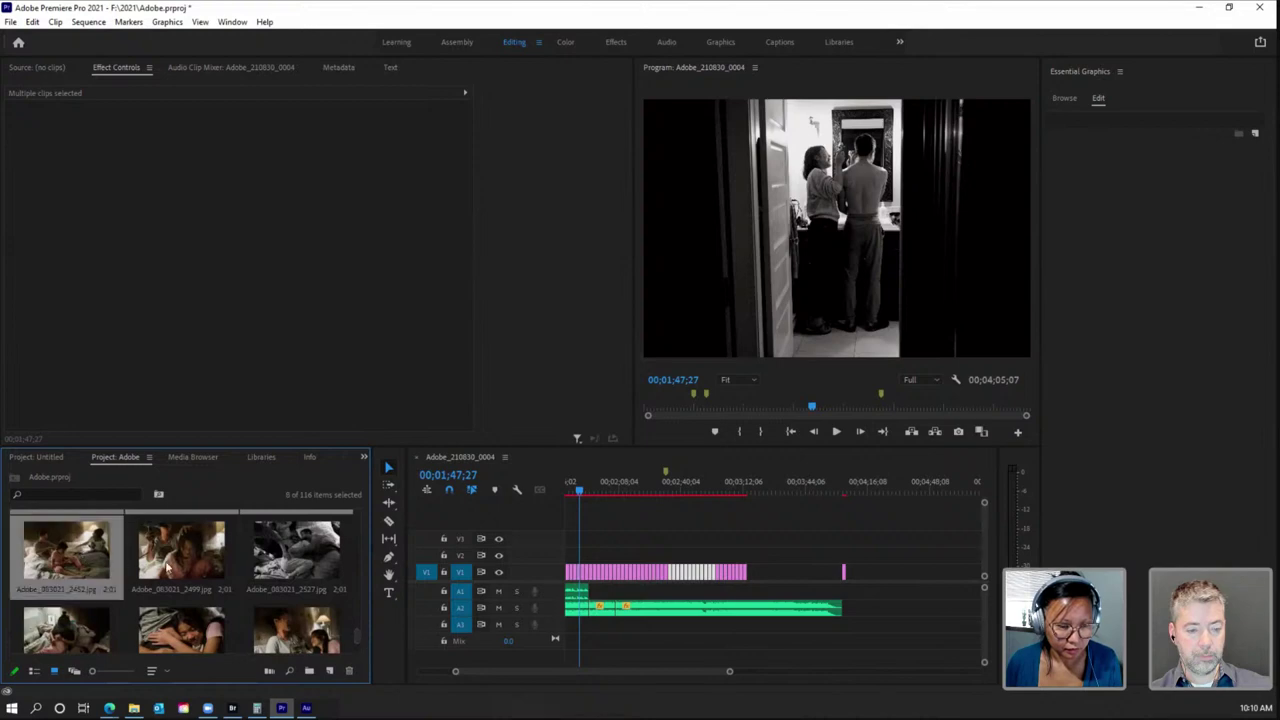
left_click(168, 567, "ctrl")
left_click(284, 552, "ctrl")
left_click(98, 636, "ctrl")
left_click(188, 638, "ctrl")
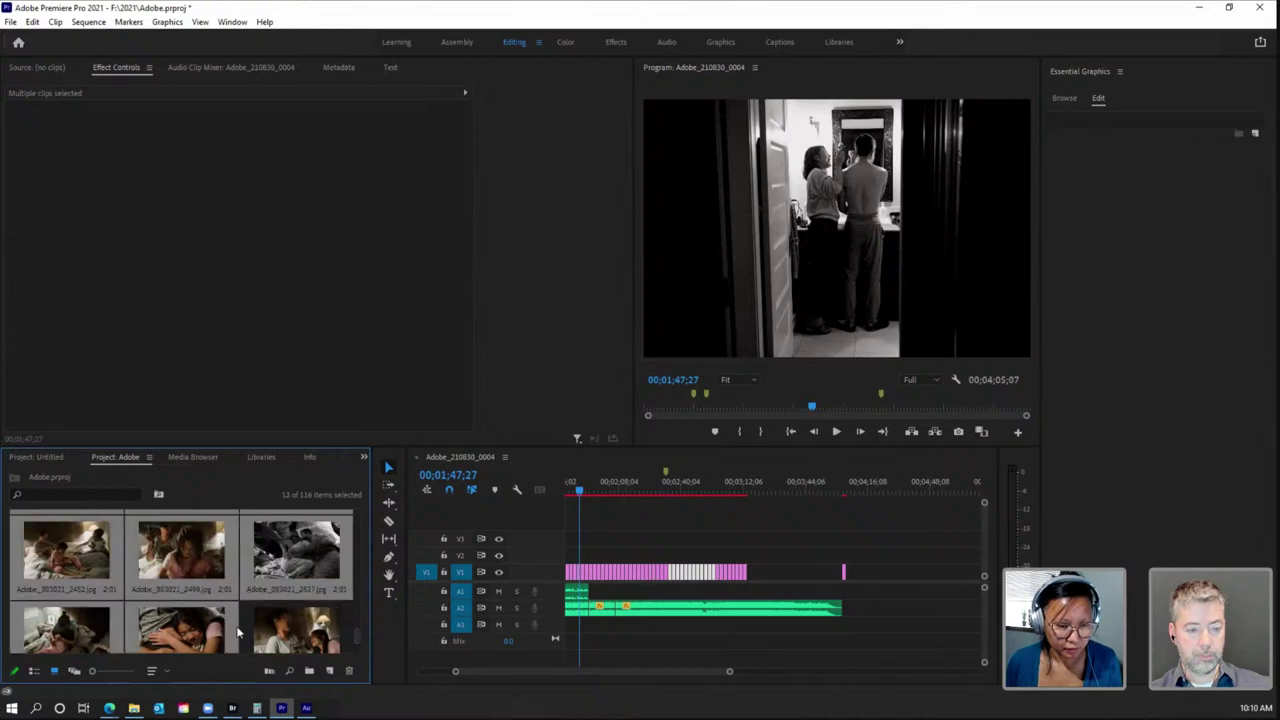
scroll(307, 630, "down", 2)
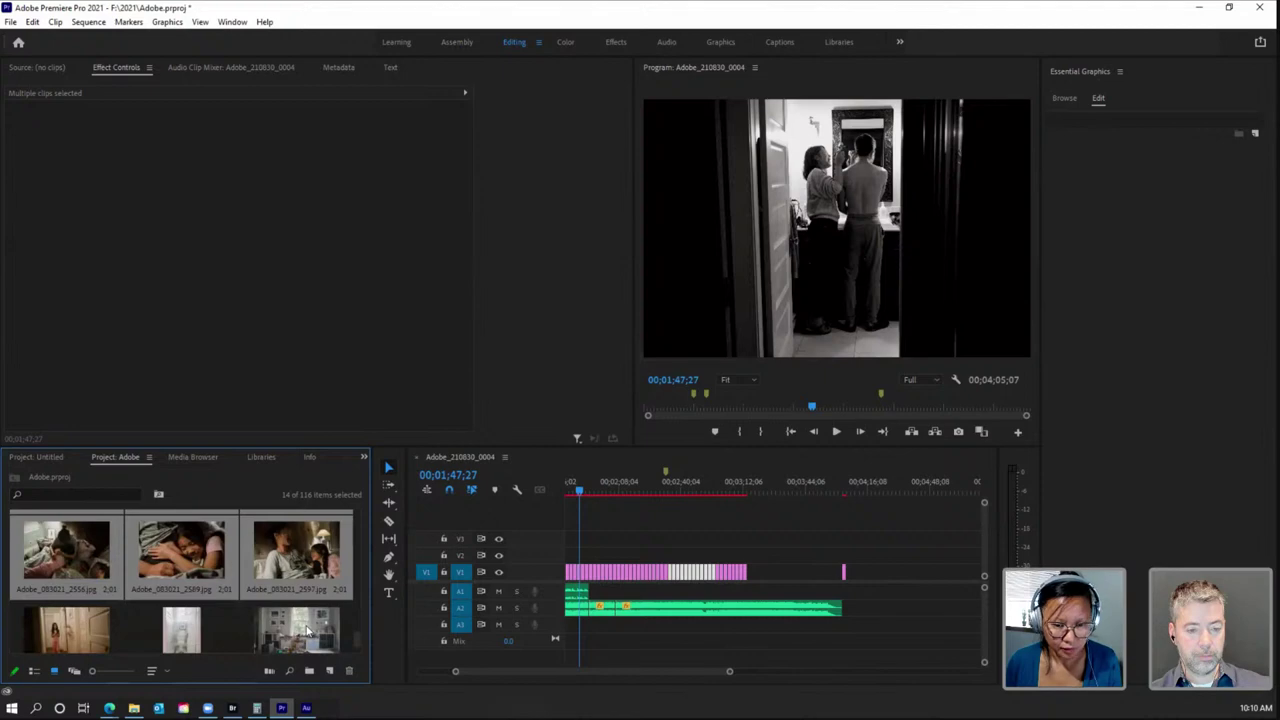
scroll(307, 630, "down", 2)
left_click(70, 560, "ctrl")
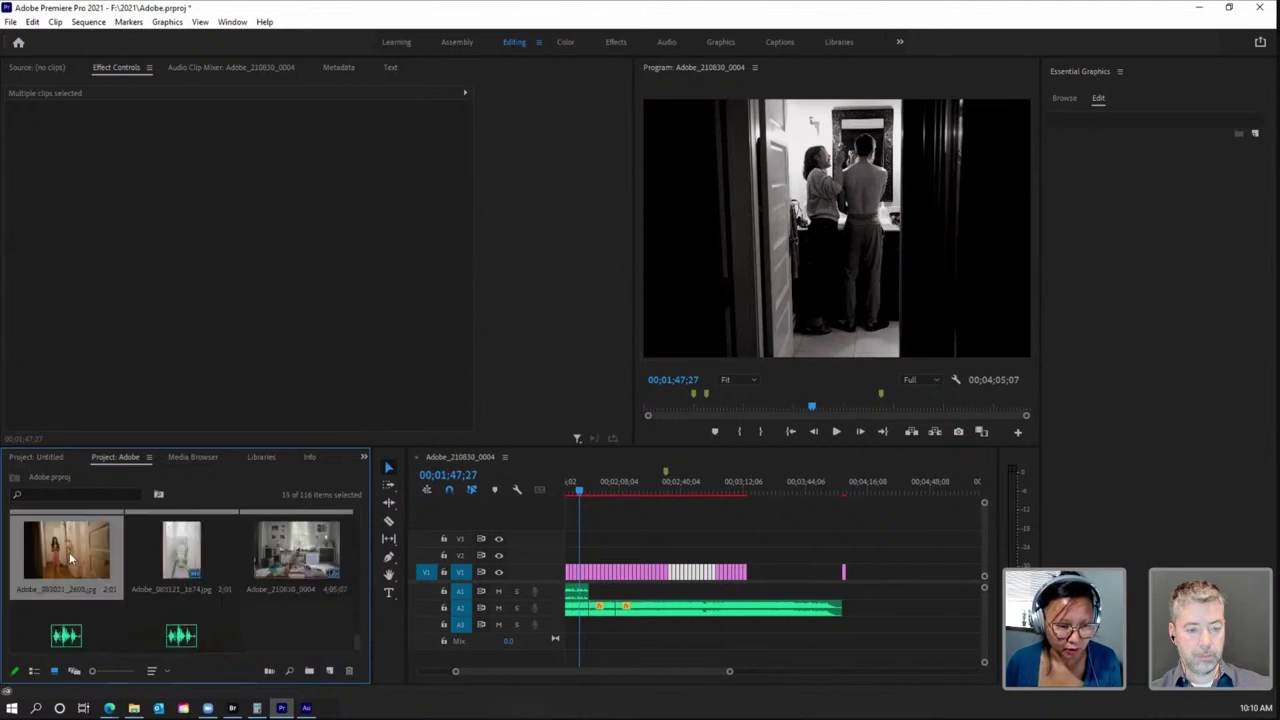
left_click_drag(408, 510, 742, 594)
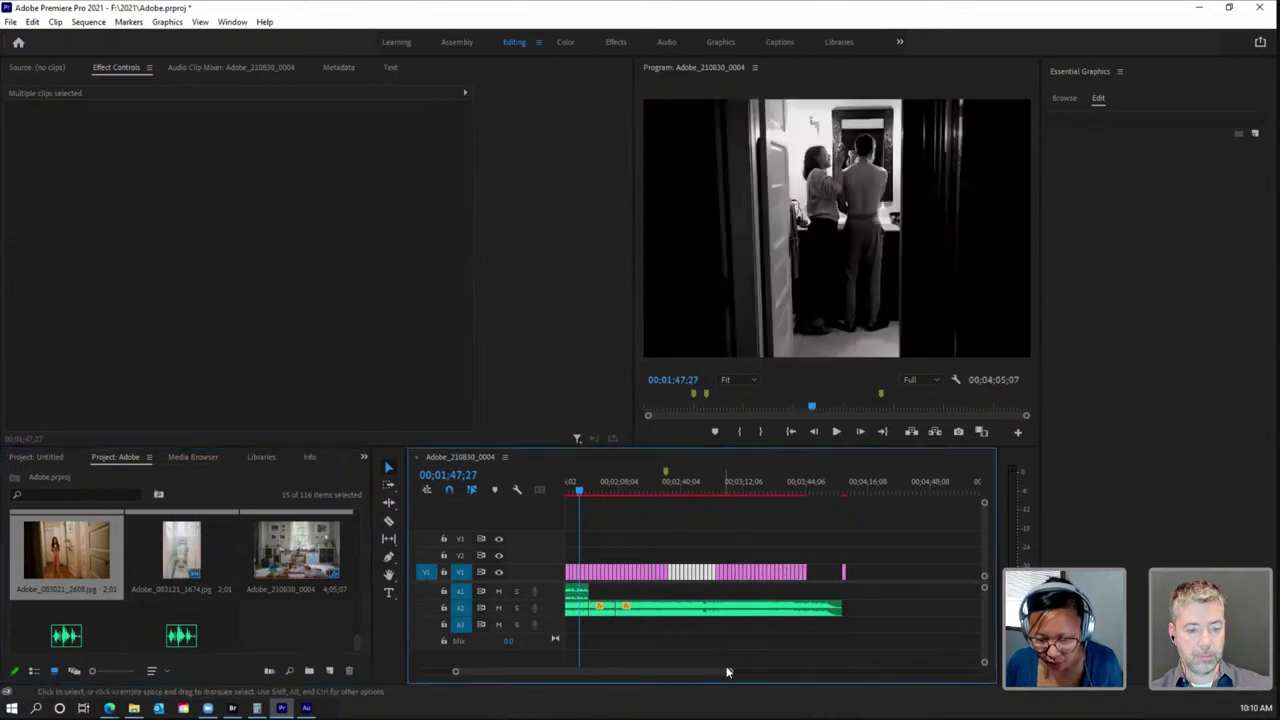
Step: Scroll the timeline back to the start and select the Poem.wav clip on A1
left_click_drag(710, 673, 670, 672)
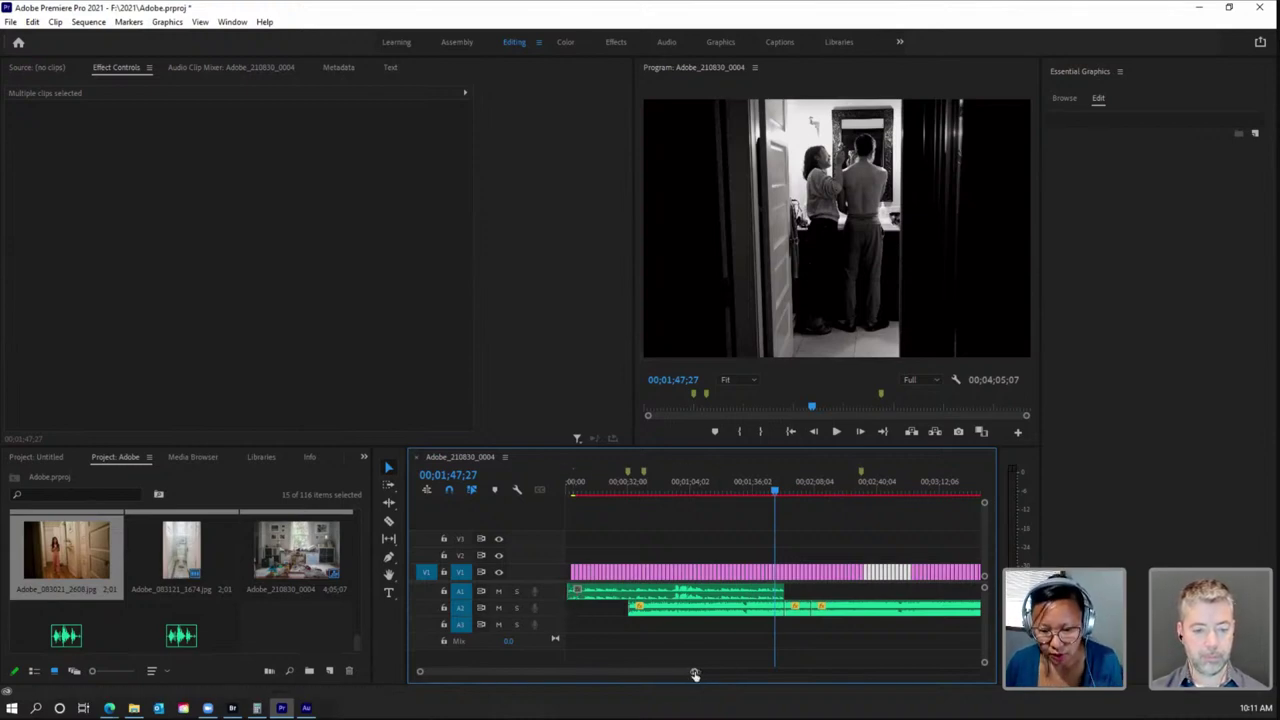
left_click_drag(695, 675, 732, 675)
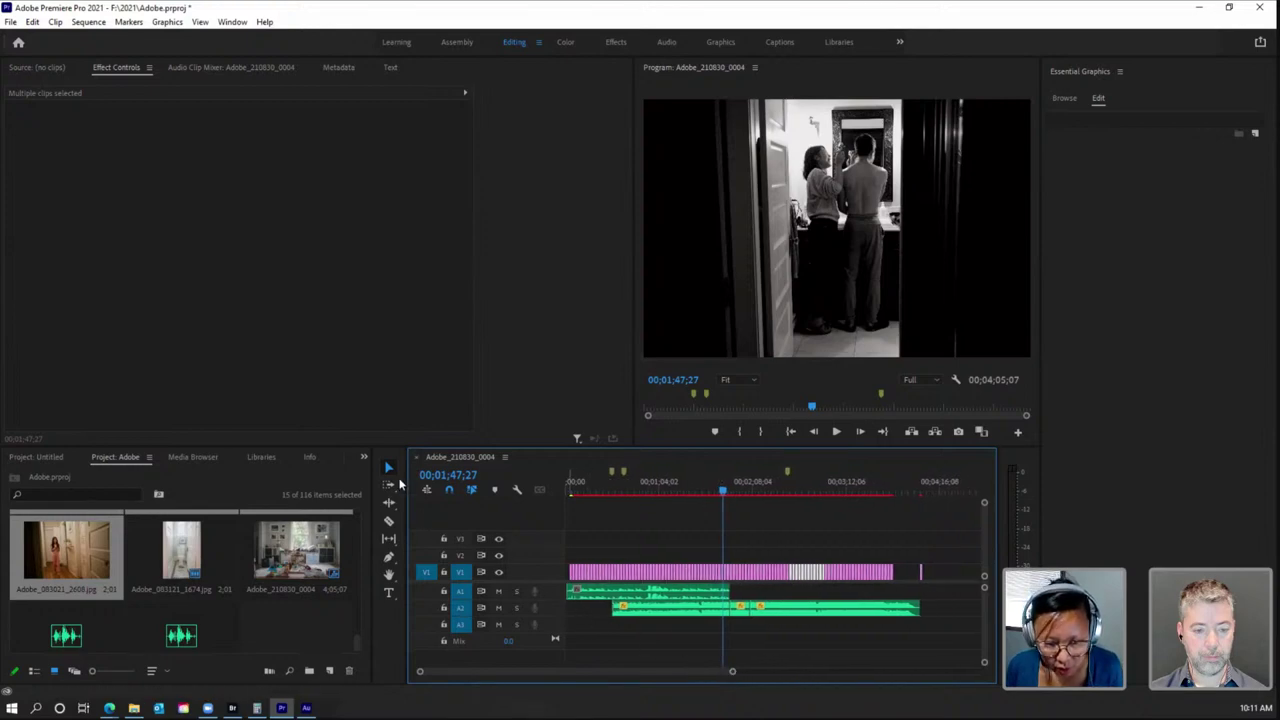
left_click(587, 595)
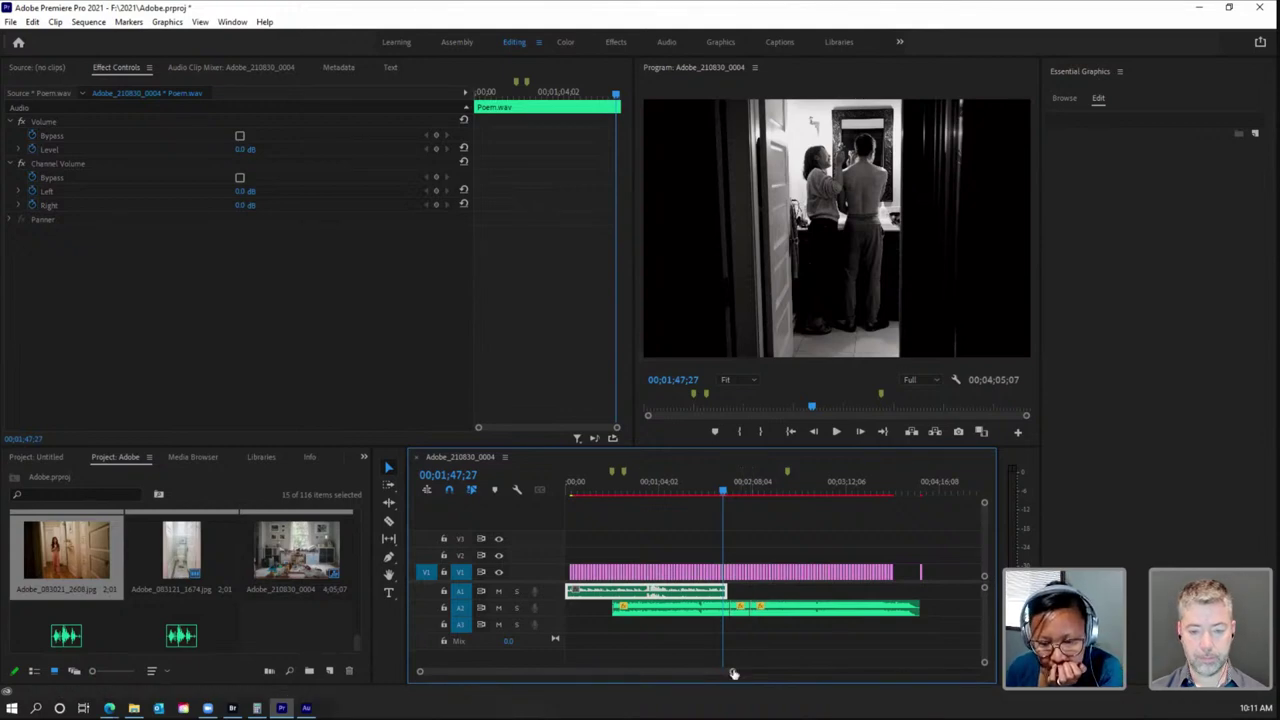
left_click_drag(733, 674, 560, 674)
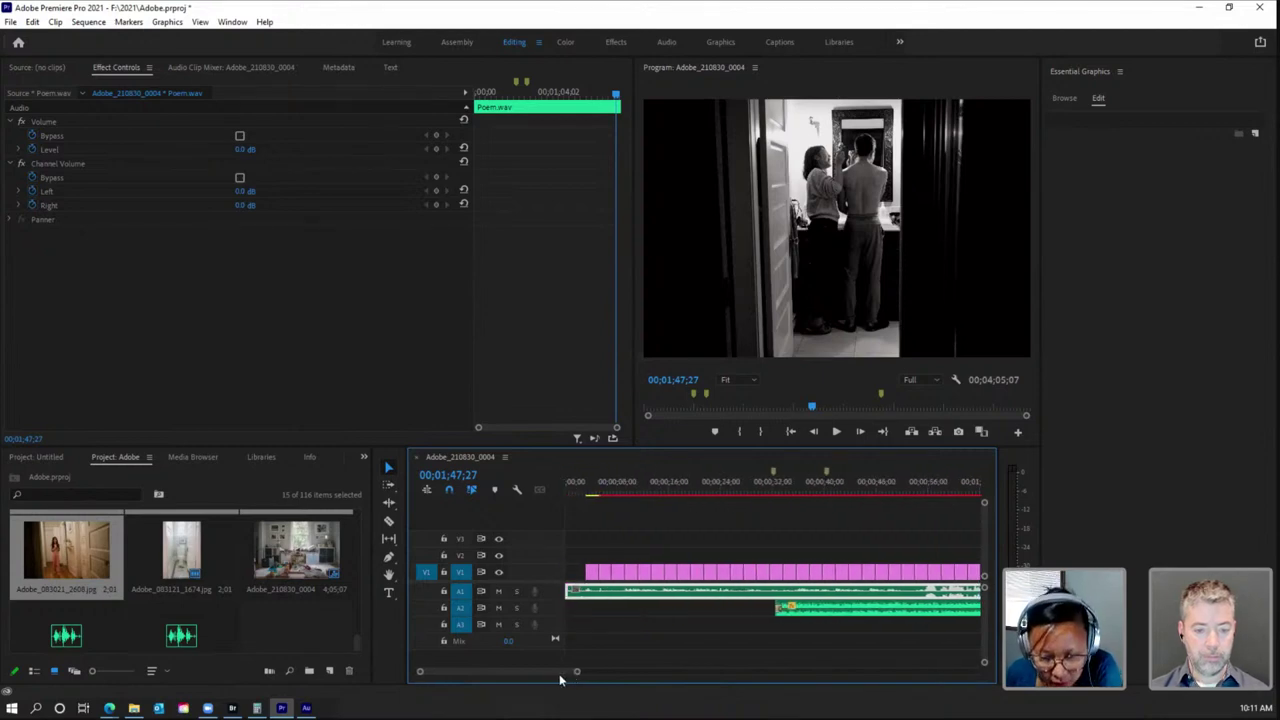
Step: Play the sequence from the start, then move the playhead forward to the bathroom photo
left_click(567, 490)
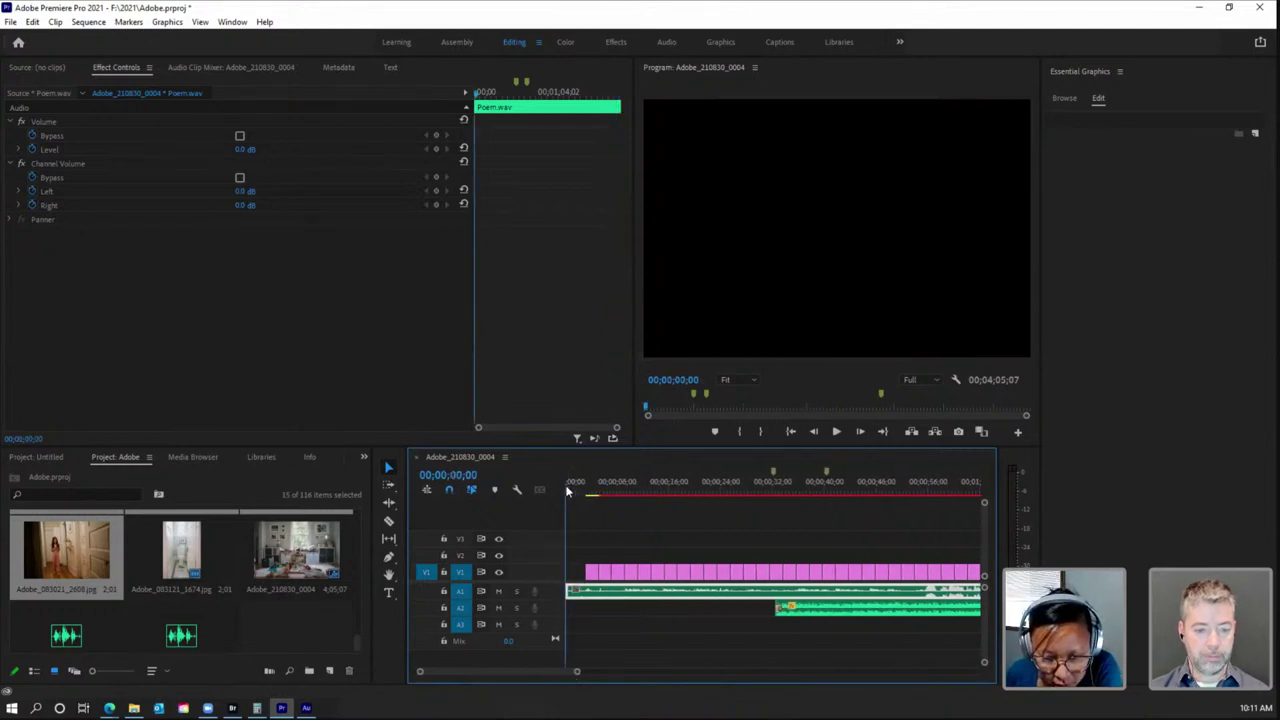
left_click(840, 431)
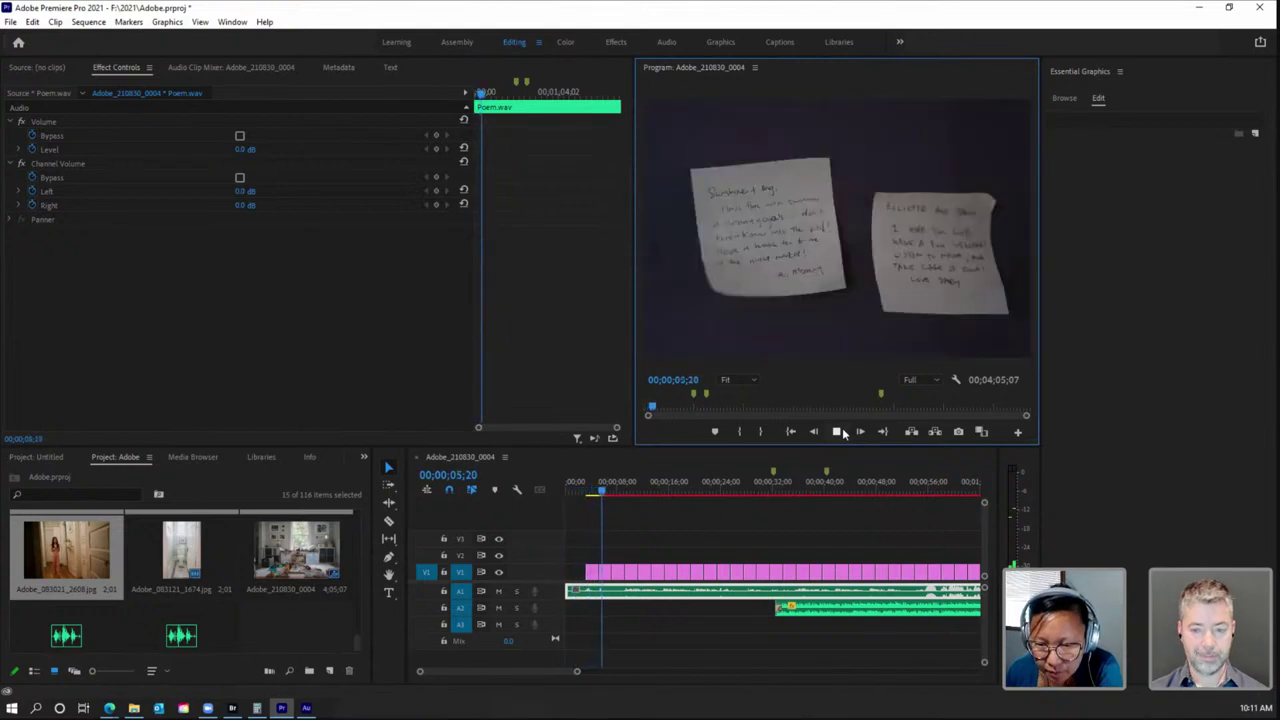
left_click(842, 431)
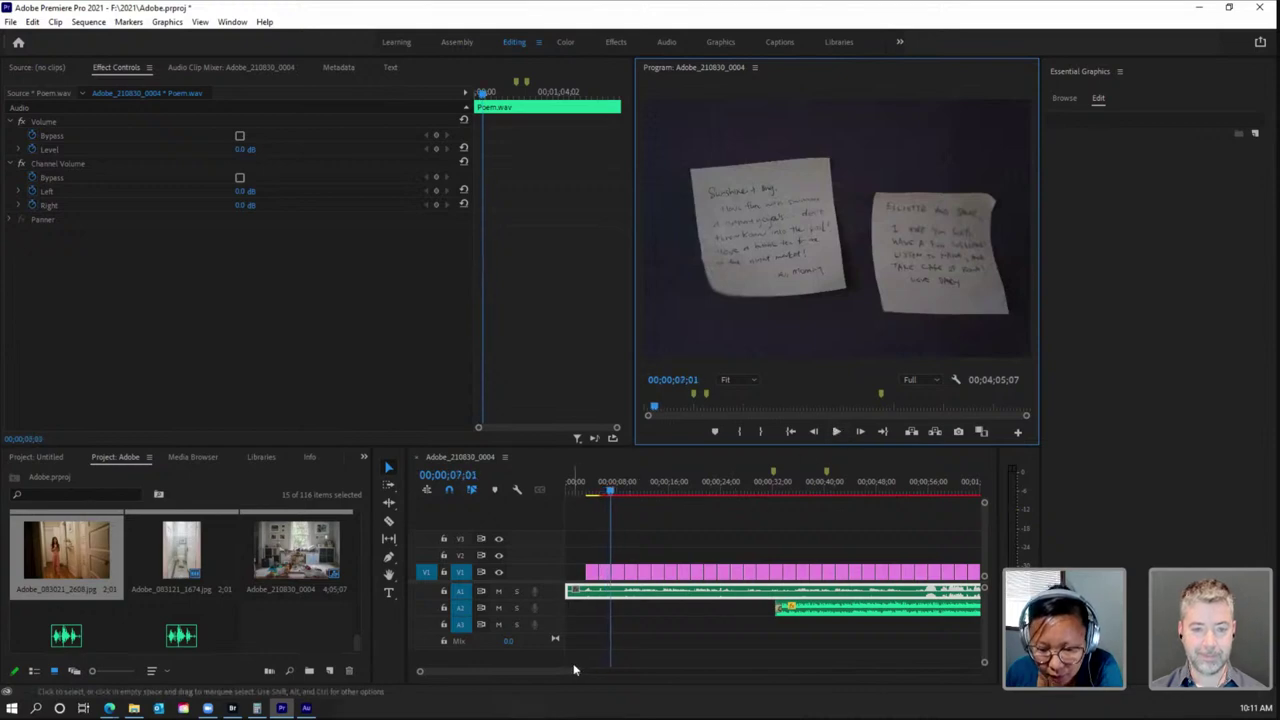
left_click_drag(574, 667, 726, 675)
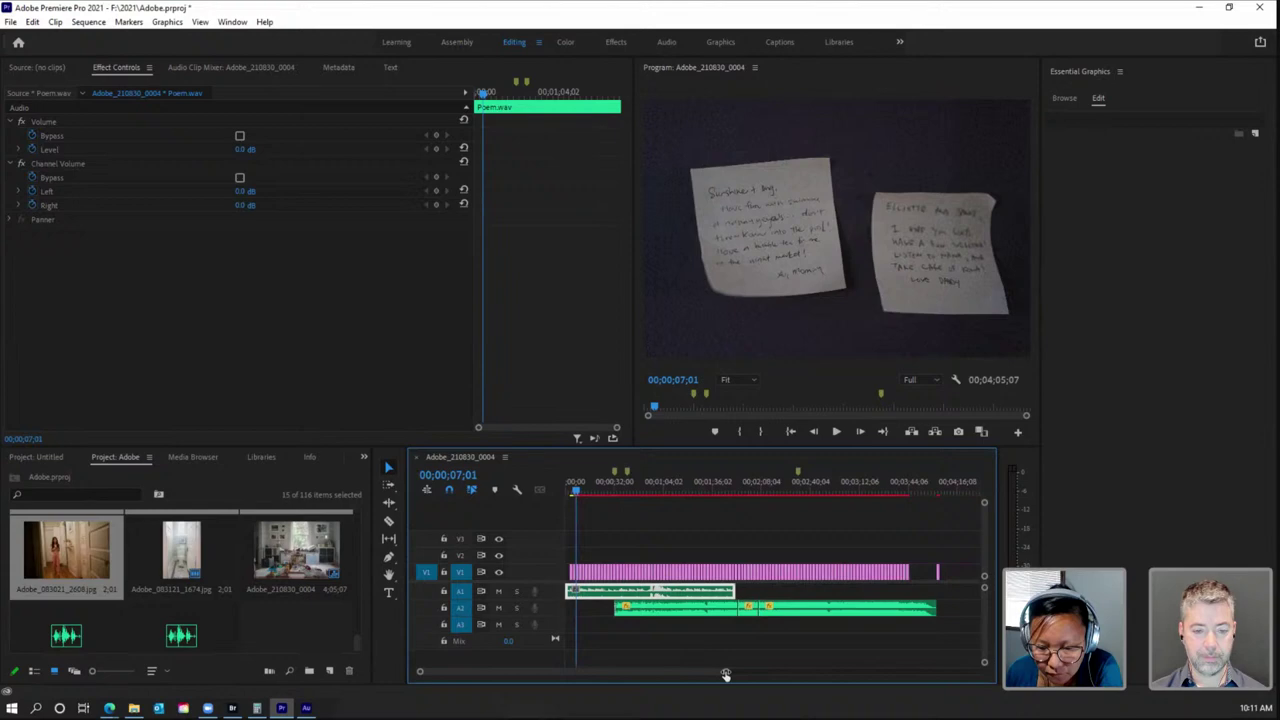
left_click_drag(577, 492, 588, 492)
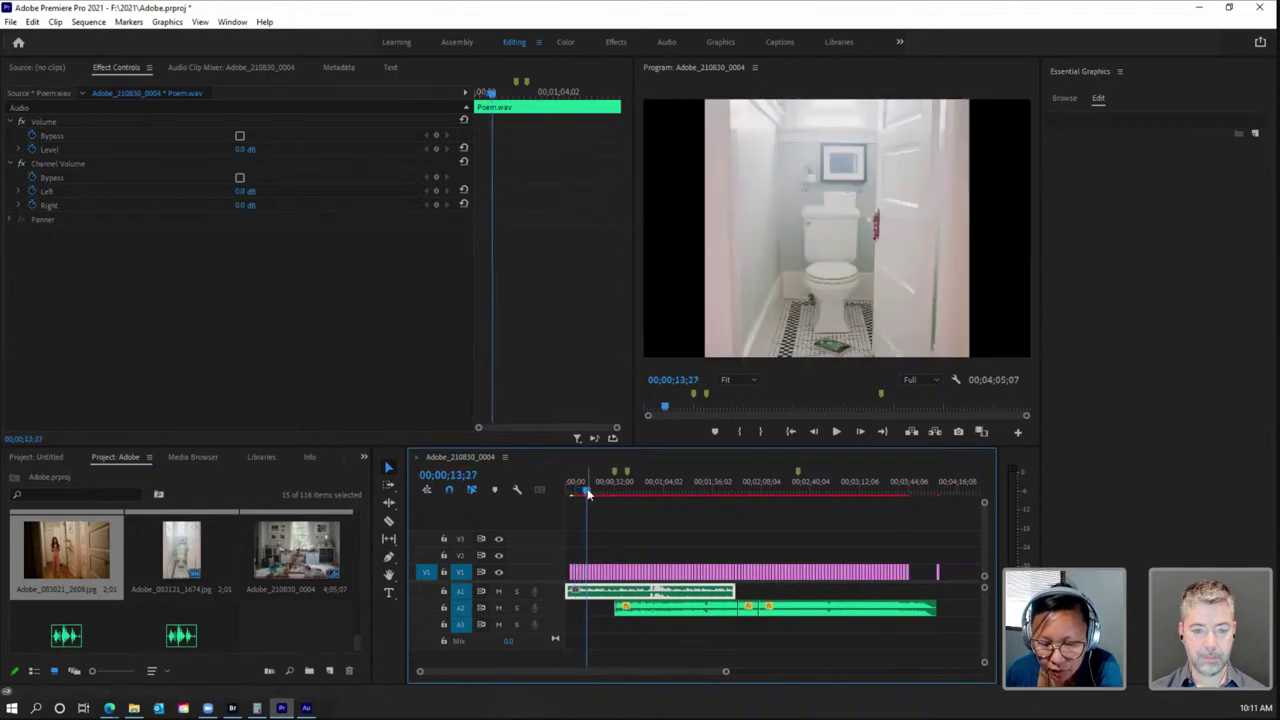
left_click_drag(360, 648, 364, 521)
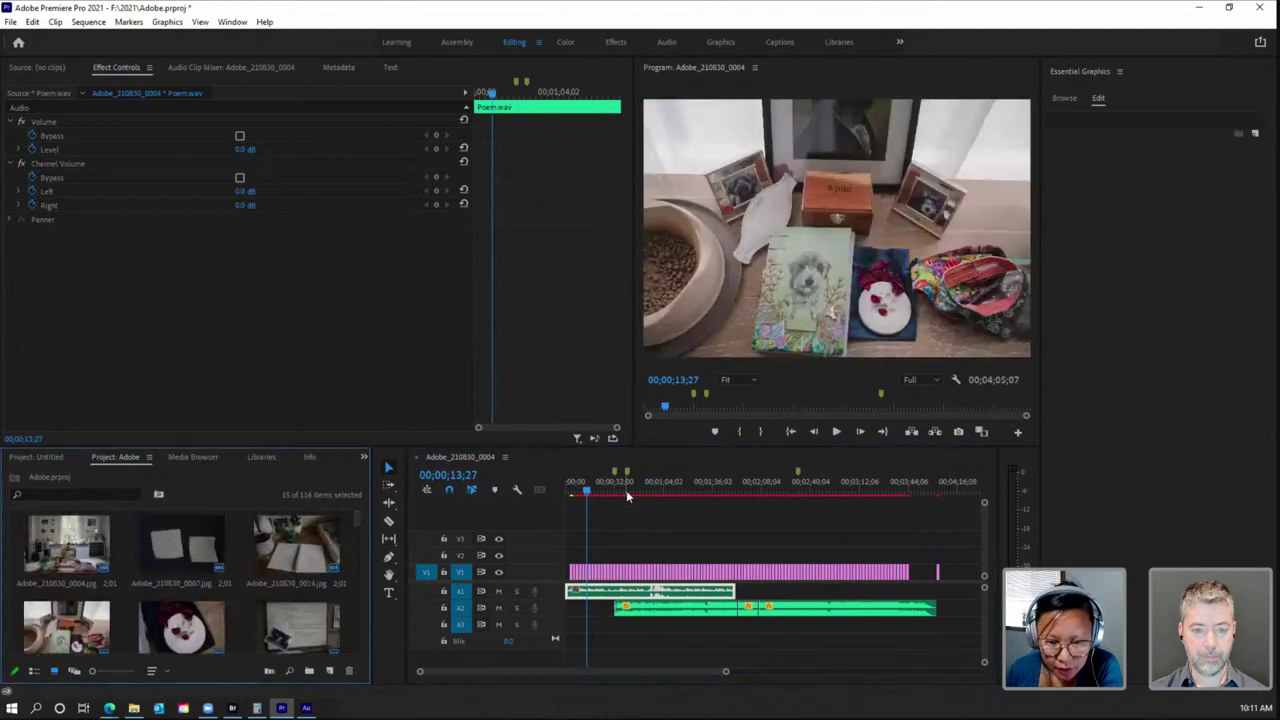
Step: Navigate Bridge to 2021 > ADOBE LIVE > JPG - video and maximize its window
left_click(229, 710)
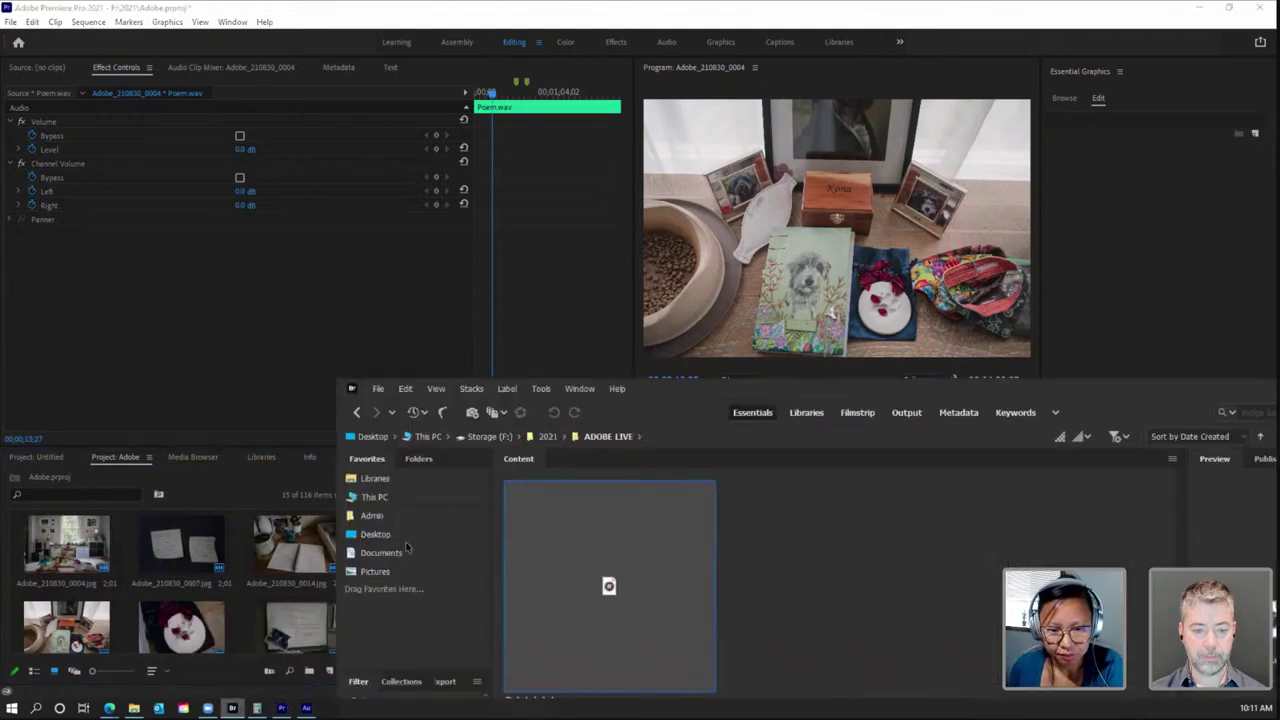
left_click(624, 436)
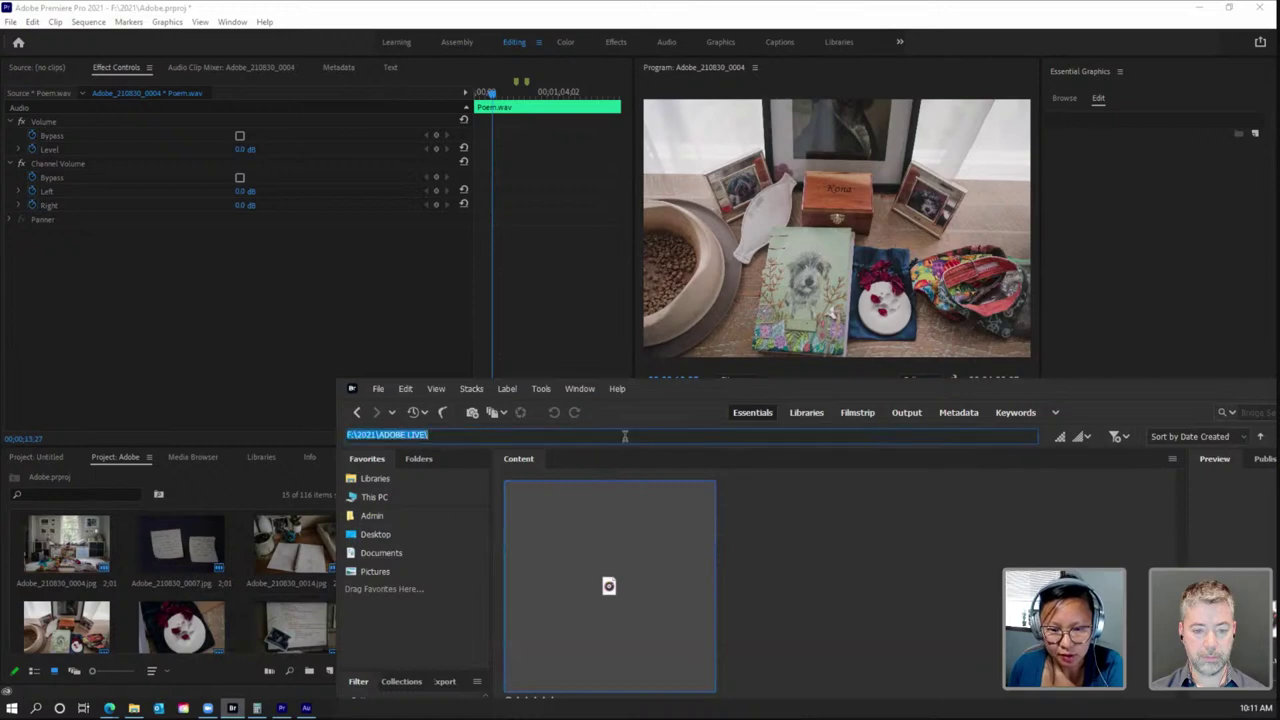
left_click(770, 494)
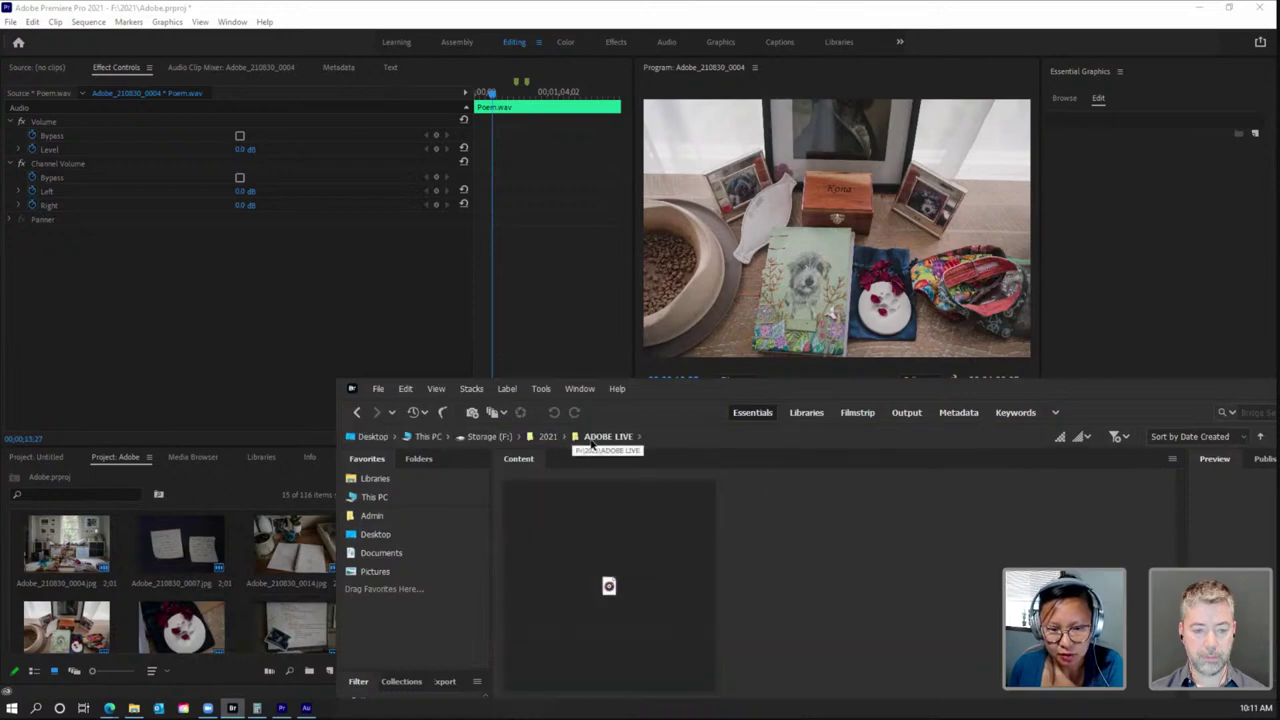
left_click(551, 437)
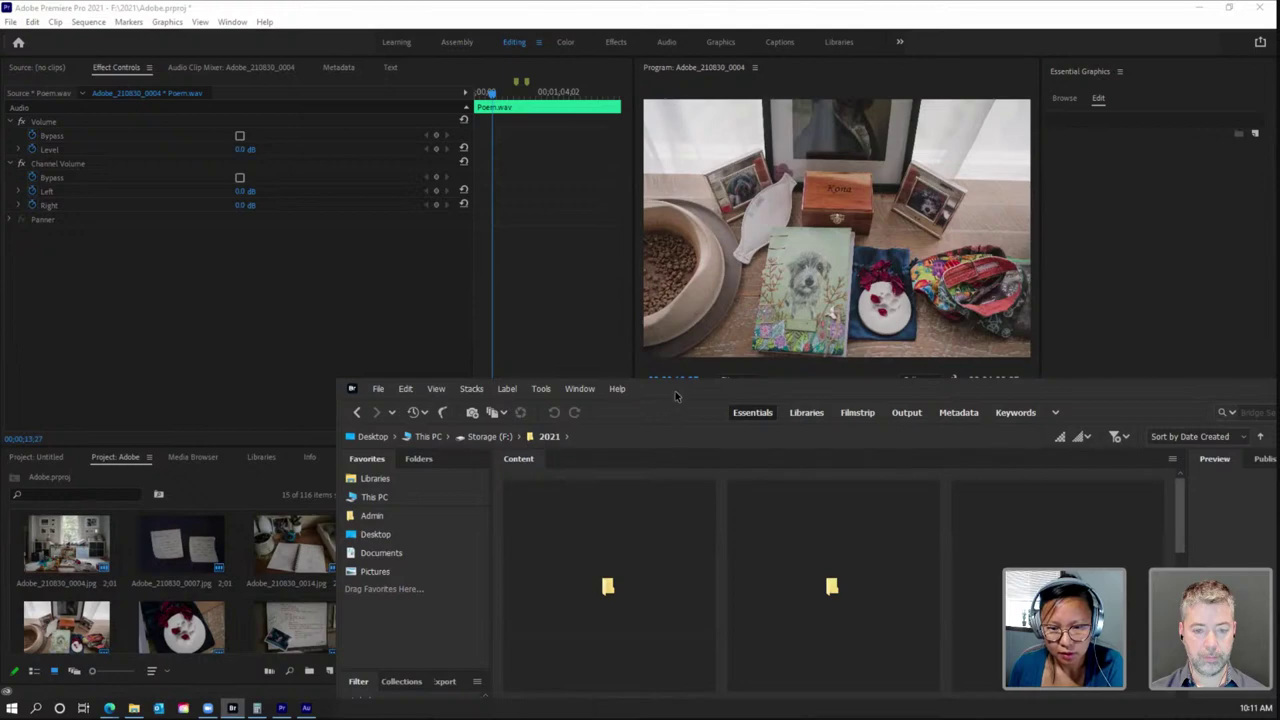
left_click(567, 436)
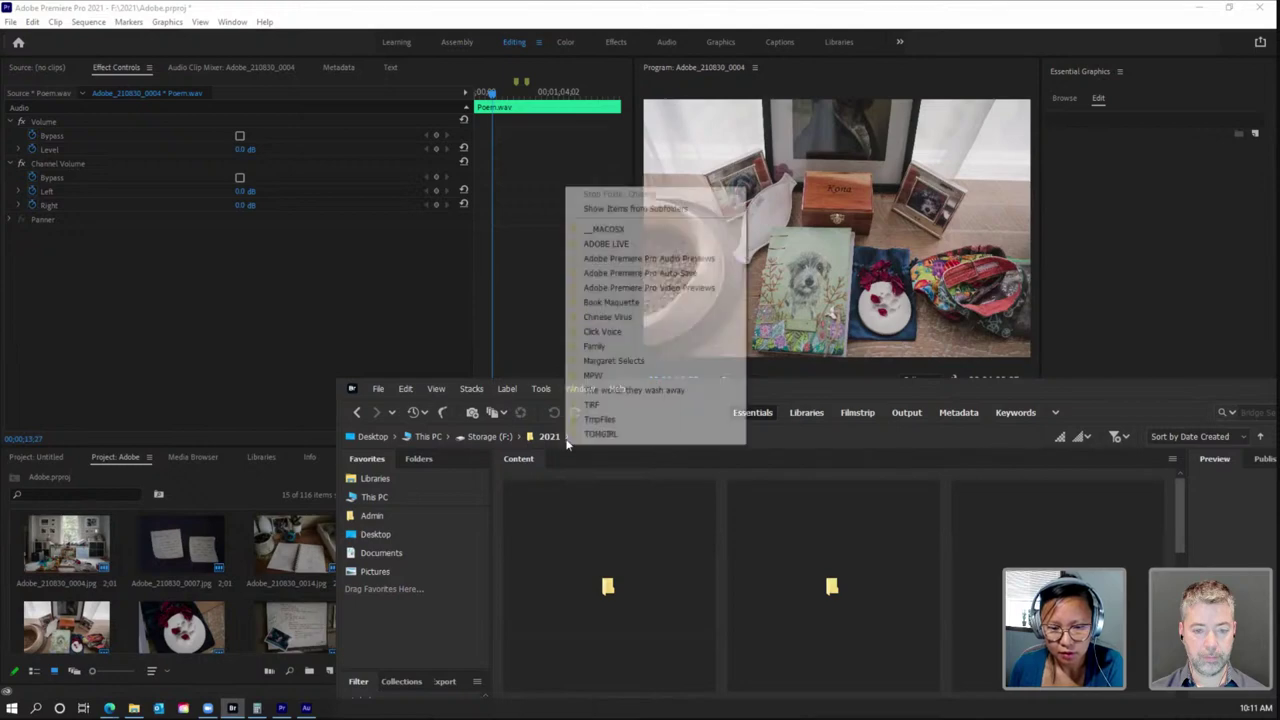
left_click(610, 246)
left_click(688, 504)
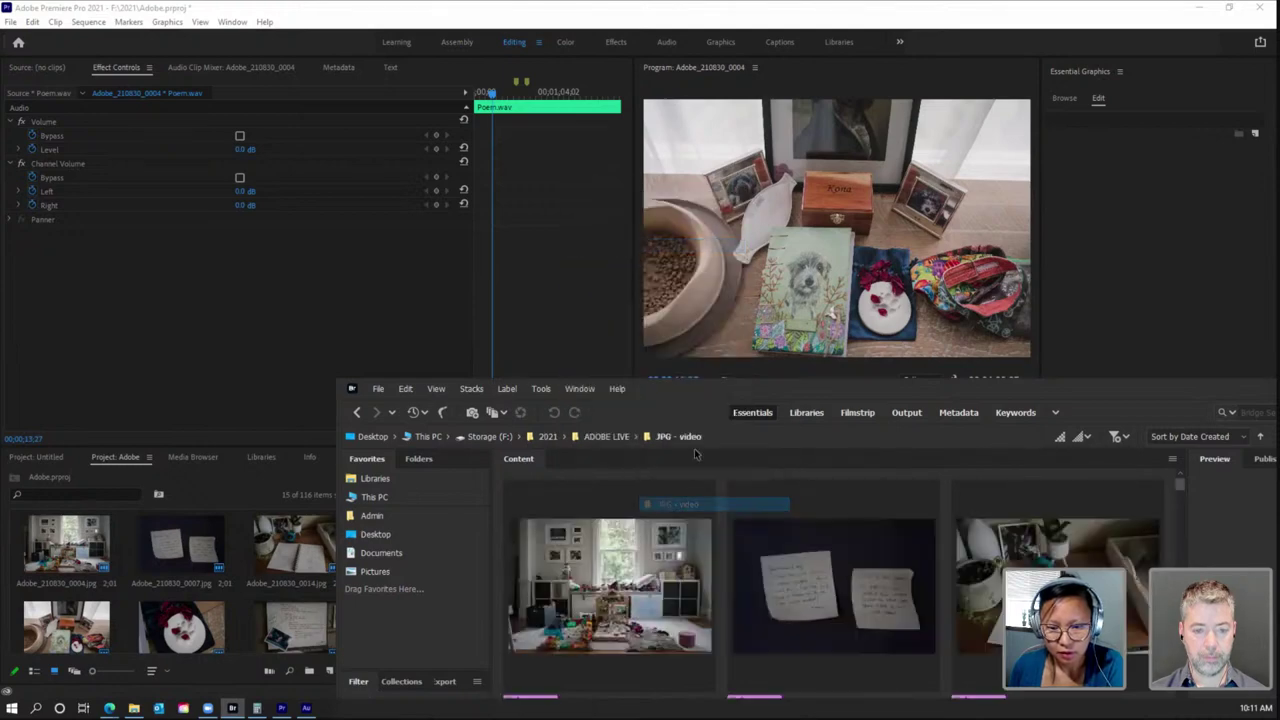
double_click(696, 397)
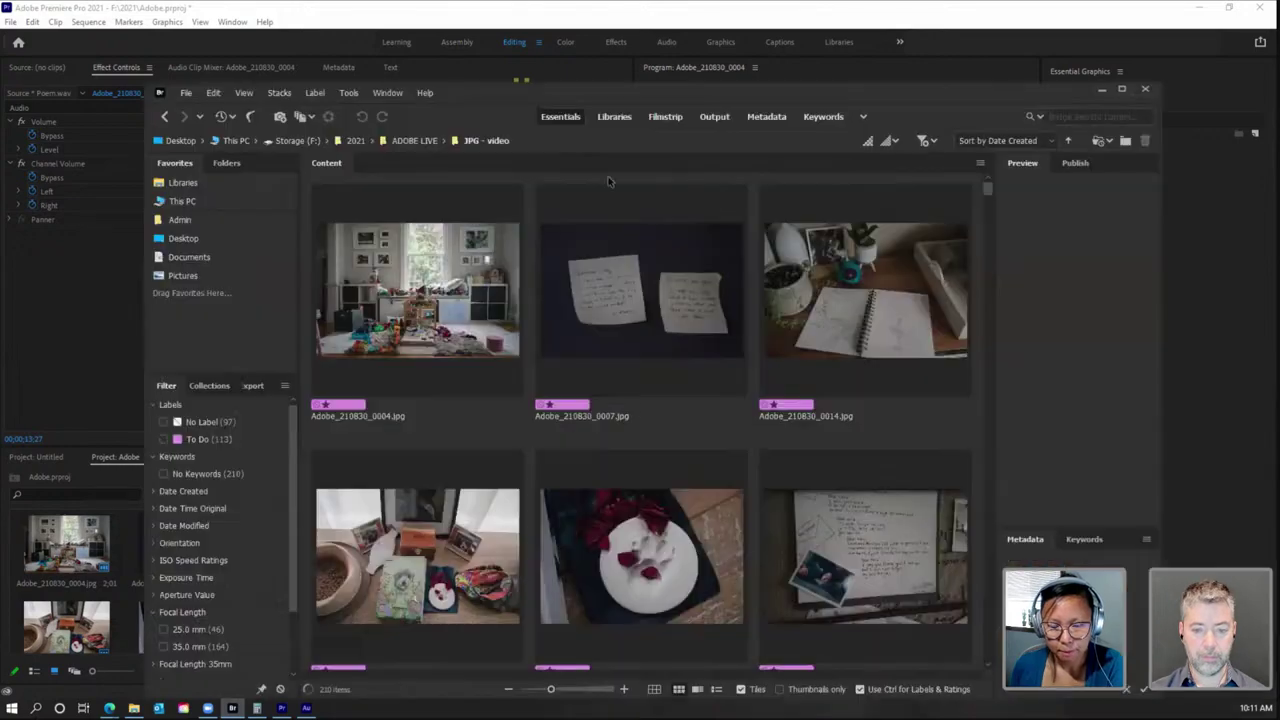
left_click_drag(988, 193, 996, 402)
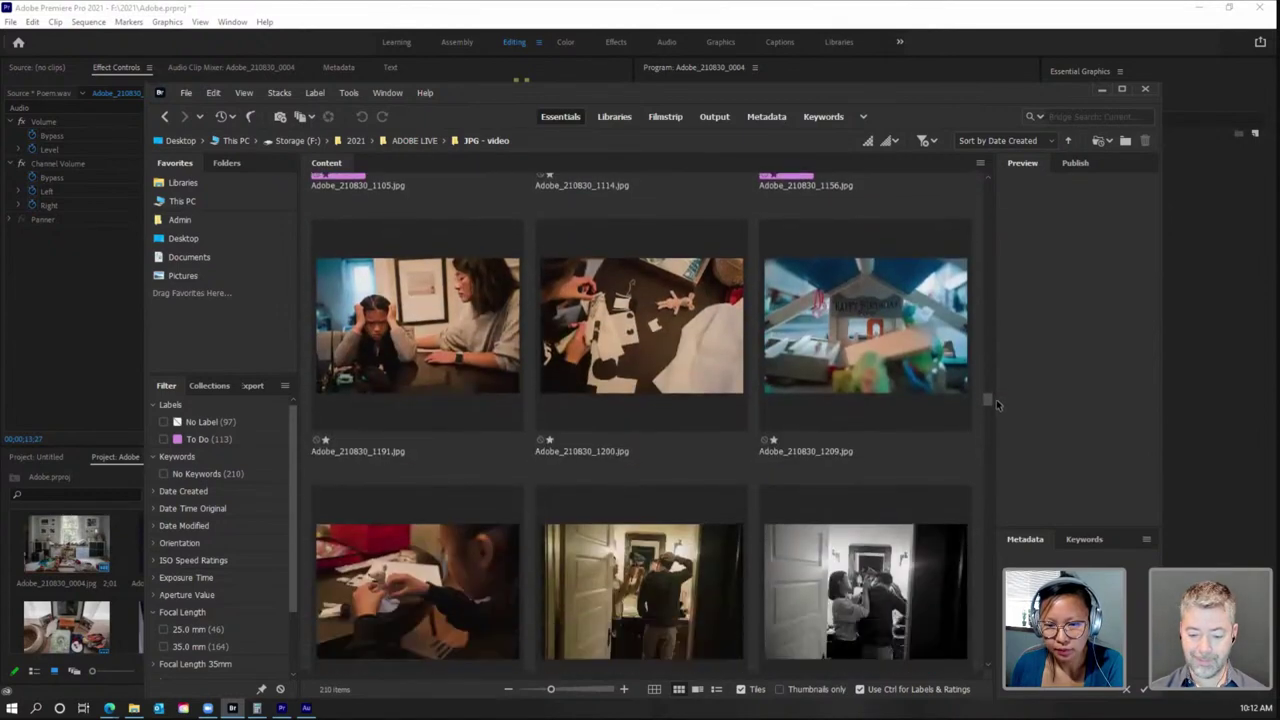
Step: Select photos 1191, 1200, 1216, 1512, 1517, 1521, 1537, 1541 and 1545 in the Content panel
left_click(484, 324)
left_click(641, 325, "ctrl")
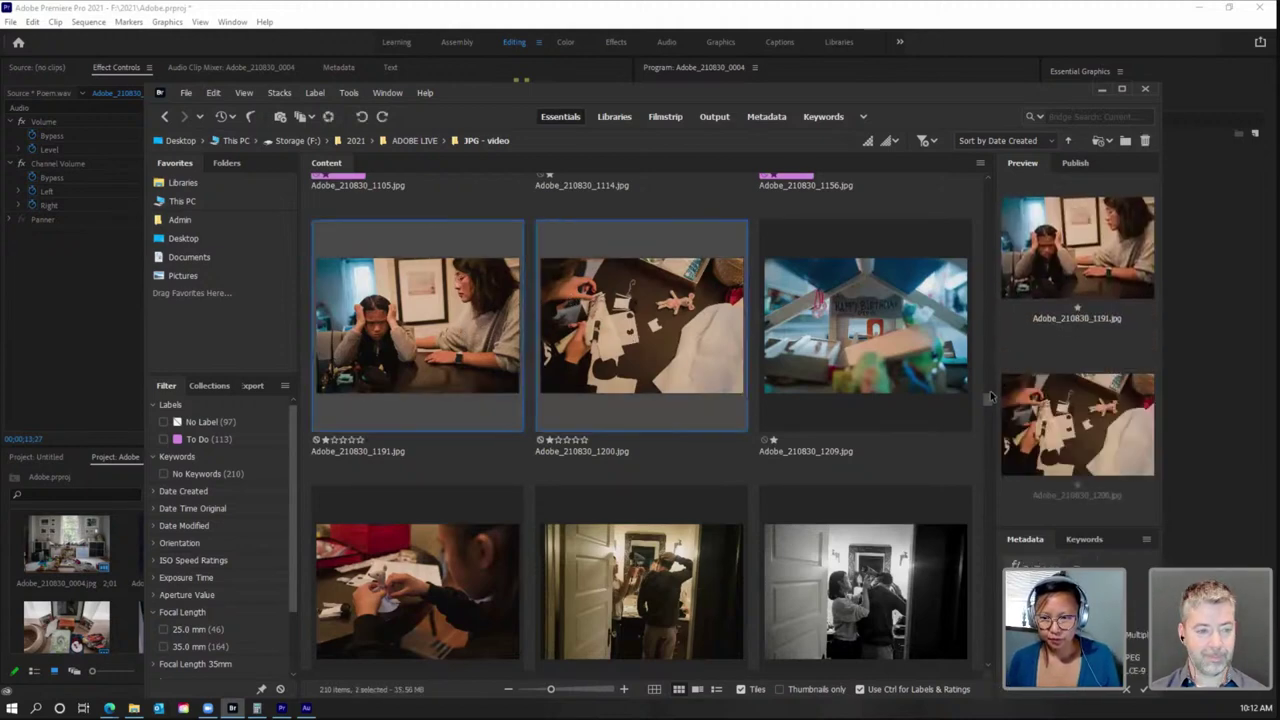
left_click_drag(993, 398, 995, 460)
left_click(447, 371, "ctrl")
scroll(965, 437, "down", 2)
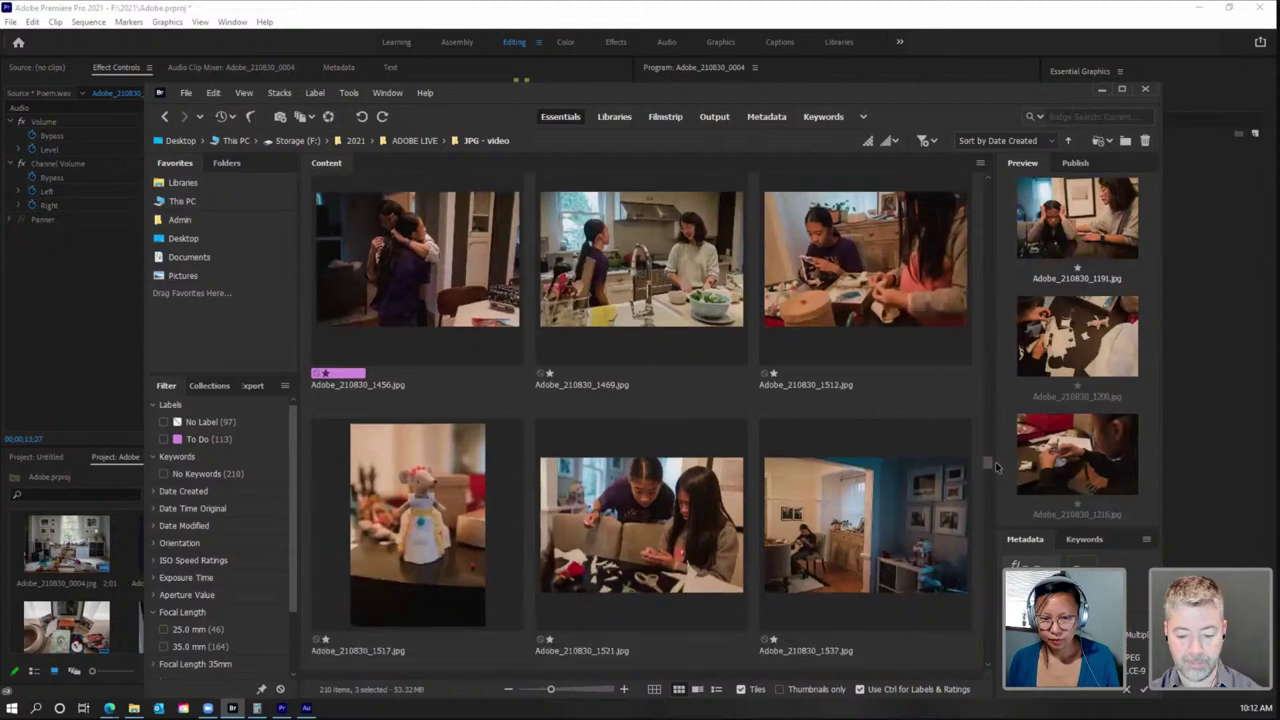
left_click(862, 245, "ctrl")
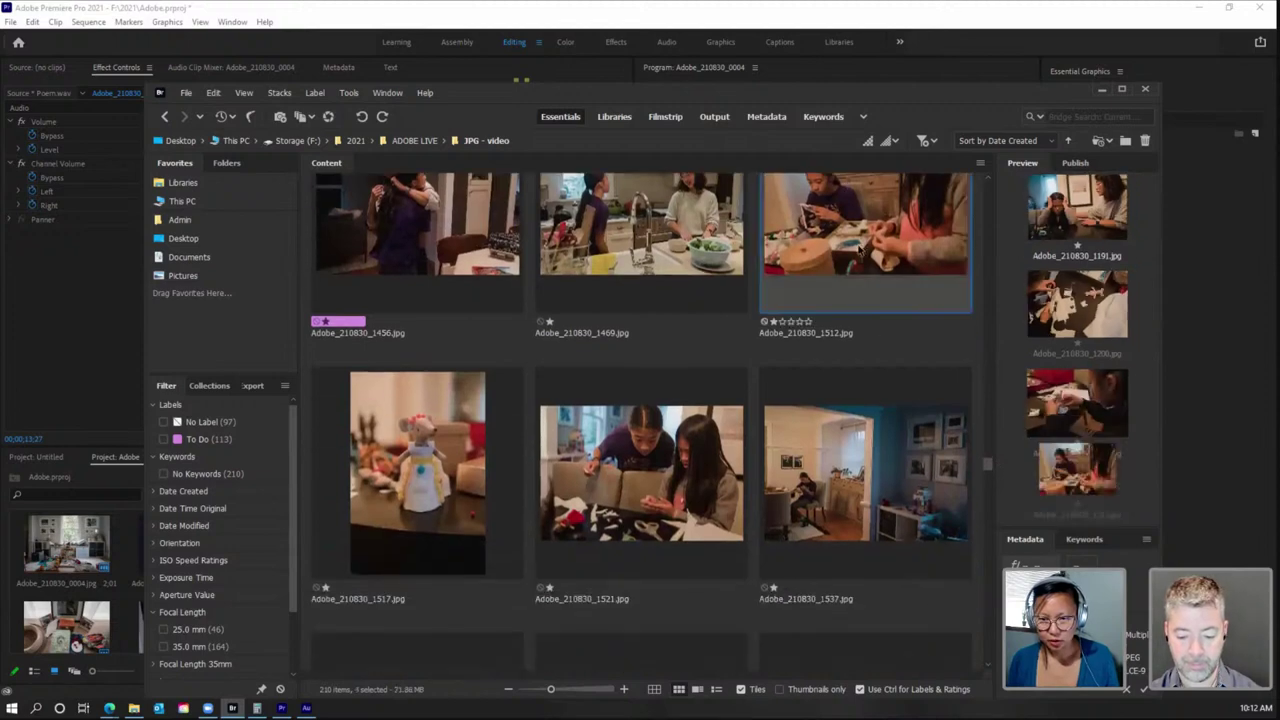
left_click(453, 441, "ctrl")
left_click(673, 483, "ctrl")
left_click(865, 465, "ctrl")
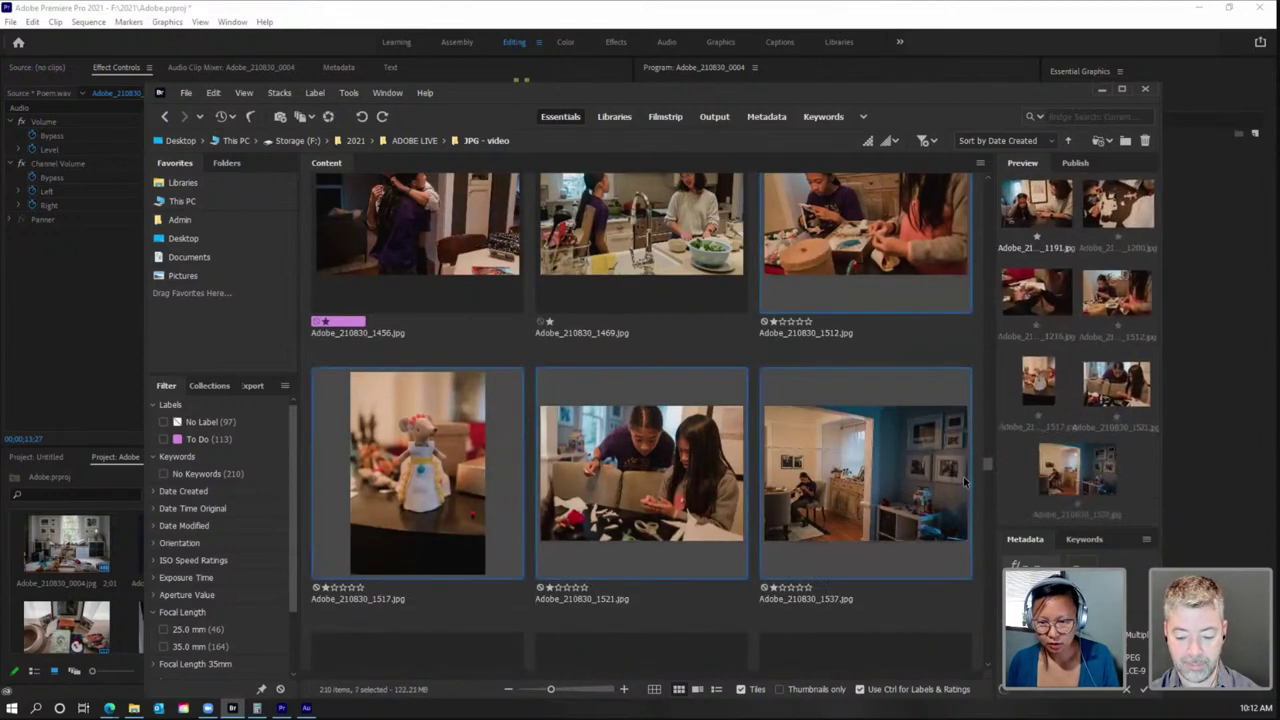
scroll(988, 470, "down", 2)
scroll(987, 471, "down", 2)
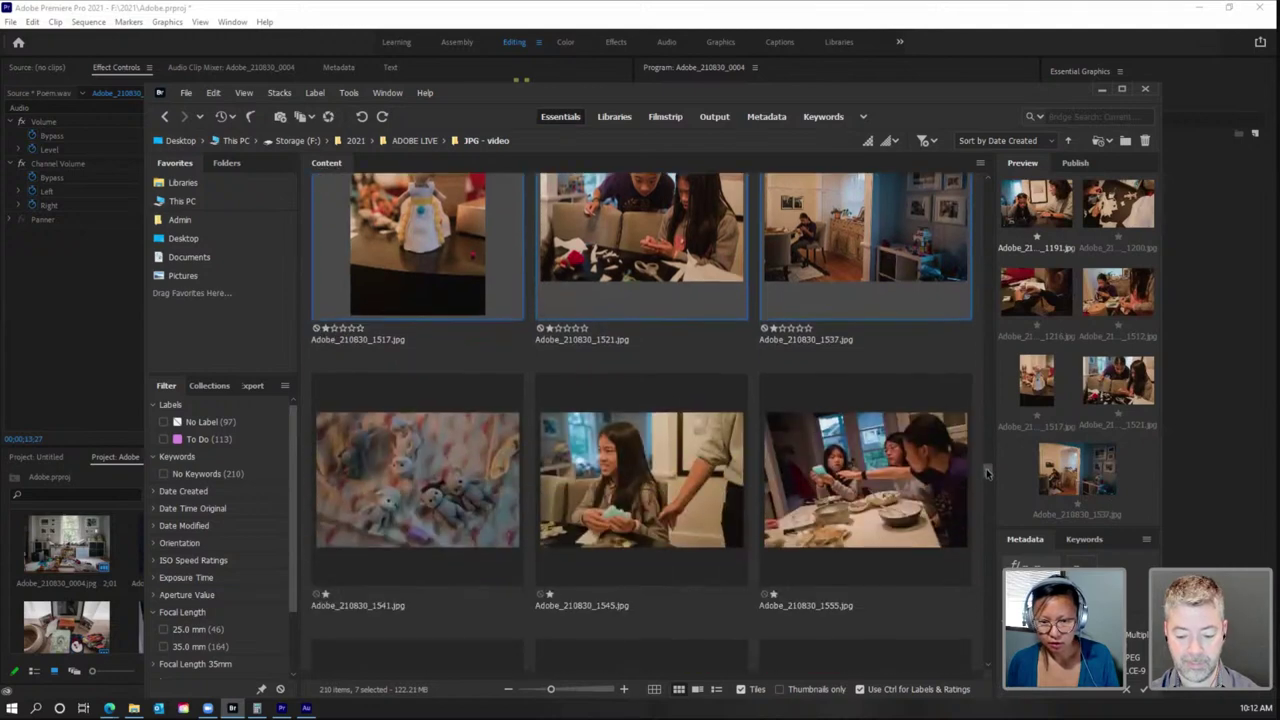
left_click(493, 484, "ctrl")
left_click(624, 450, "ctrl")
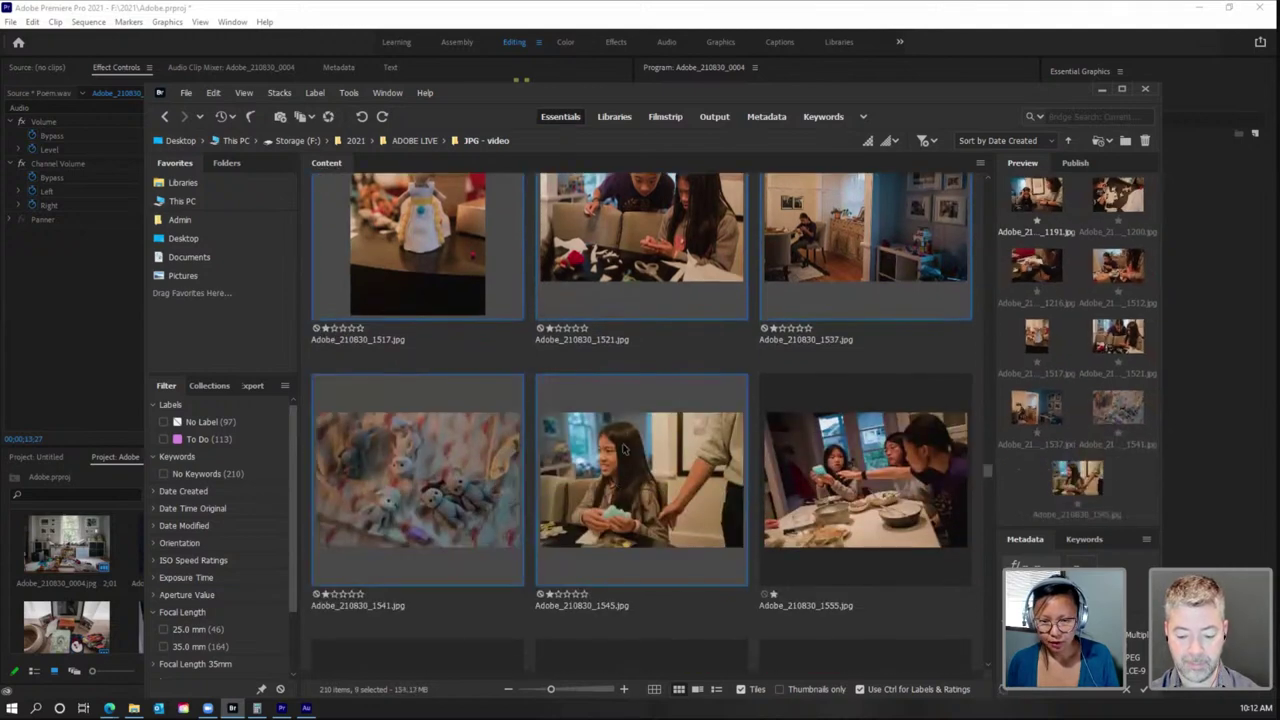
Step: Label the nine photos Second and filter the folder to show only Second-labelled photos
right_click(628, 447)
mouse_move(682, 390)
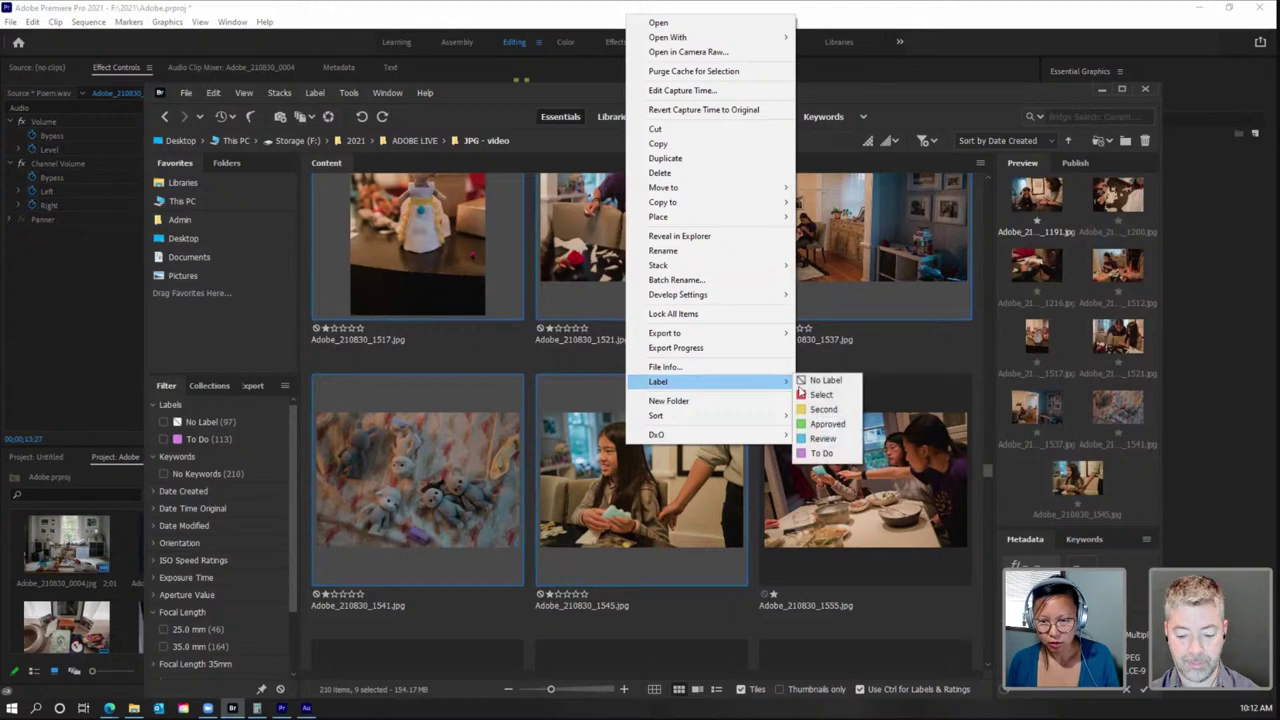
left_click(830, 412)
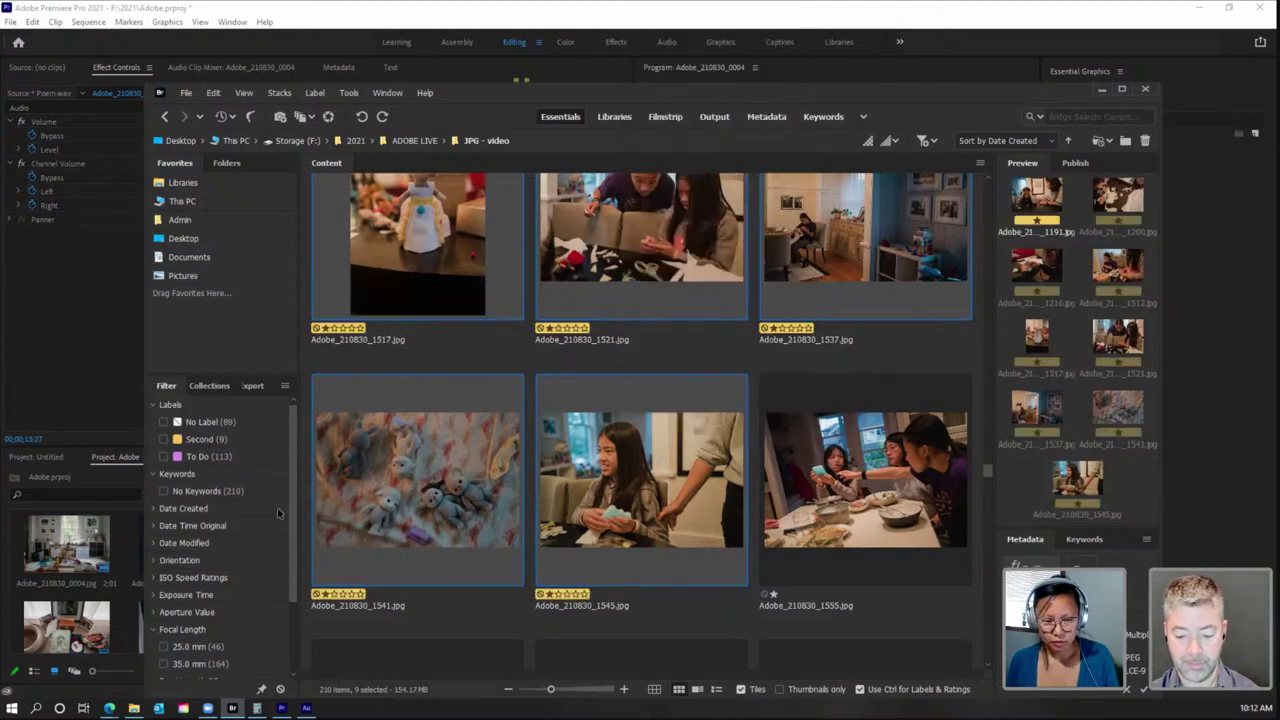
left_click(165, 440)
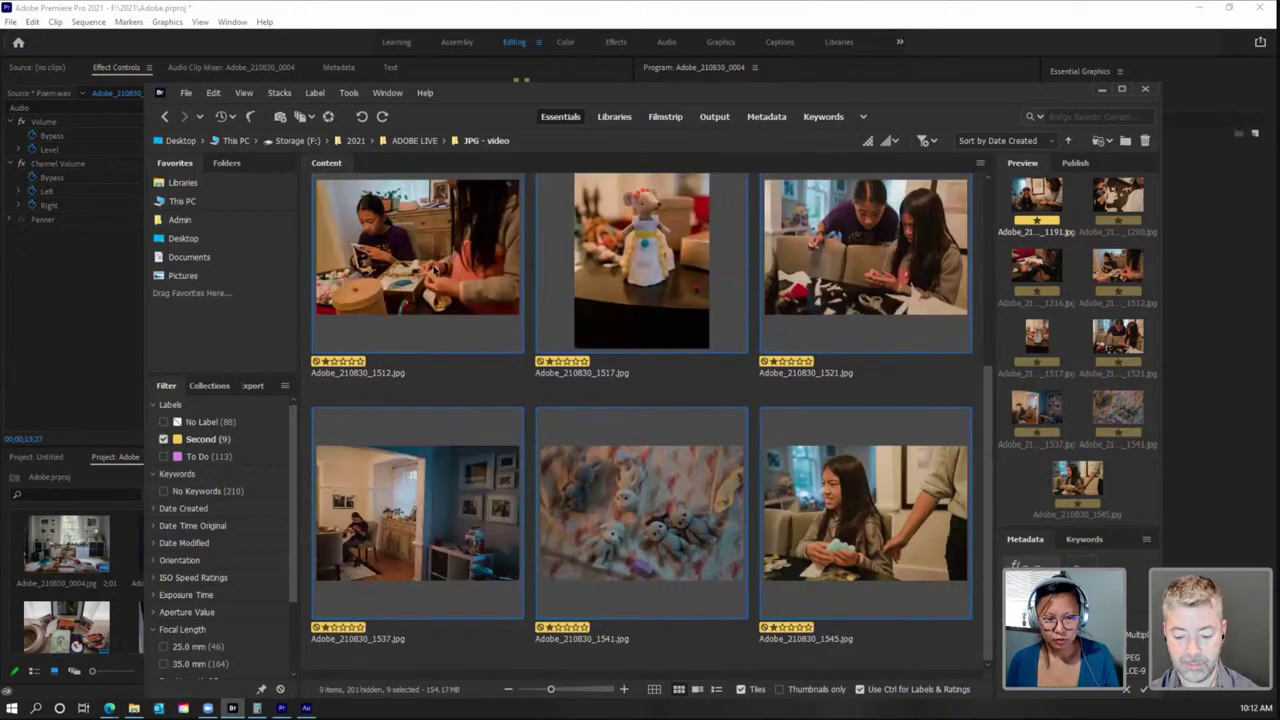
left_click_drag(514, 90, 795, 122)
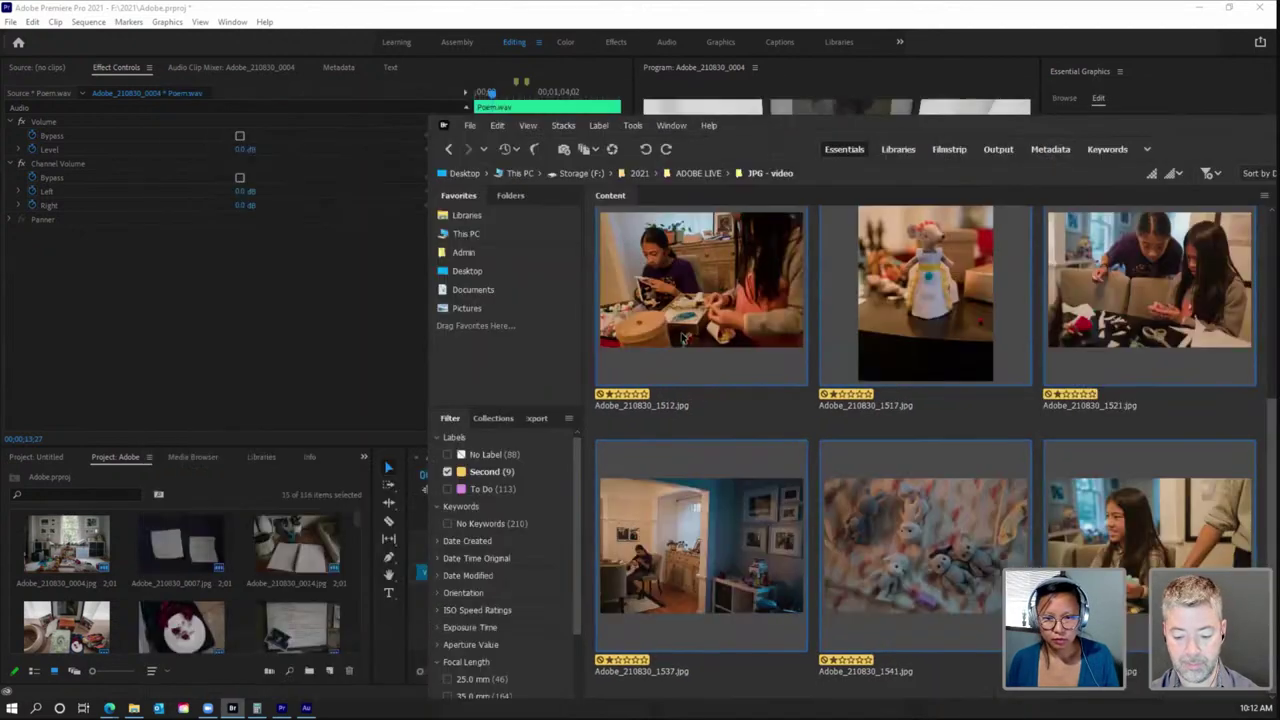
Step: Drag the nine labelled photos into Premiere's Project panel and minimize Bridge
left_click_drag(685, 335, 59, 570)
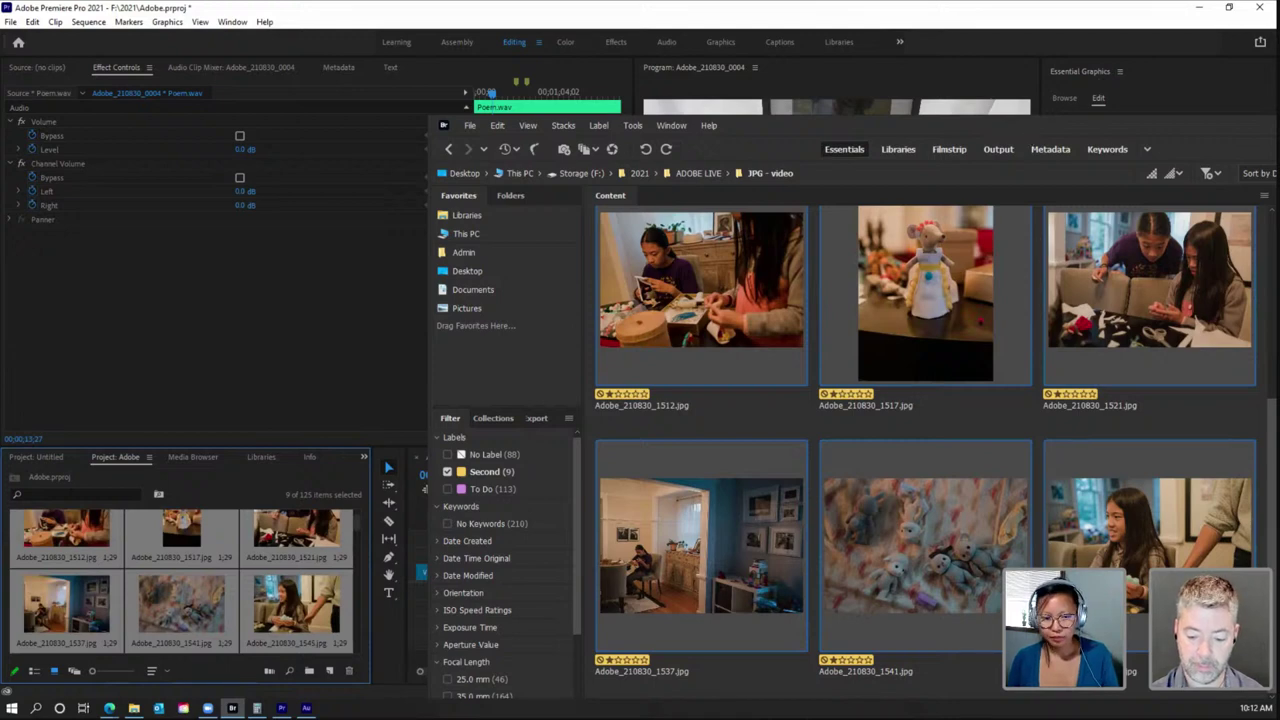
left_click(388, 502)
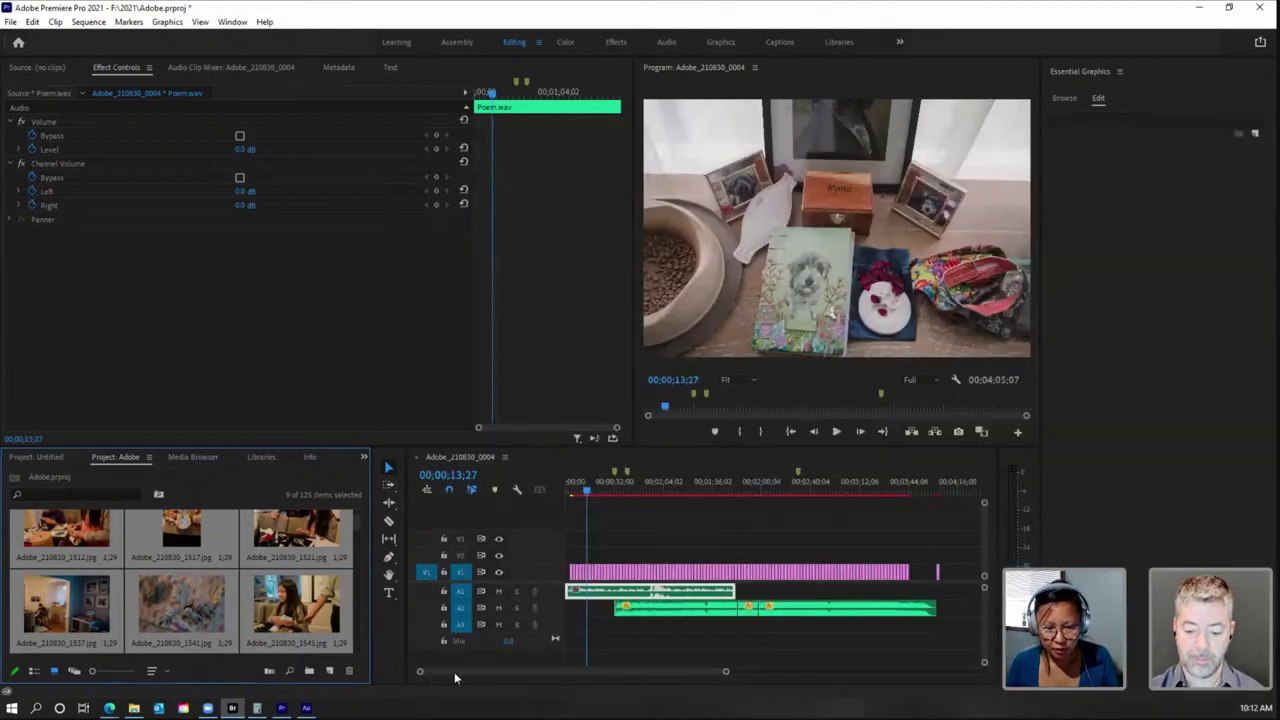
left_click_drag(587, 496, 763, 513)
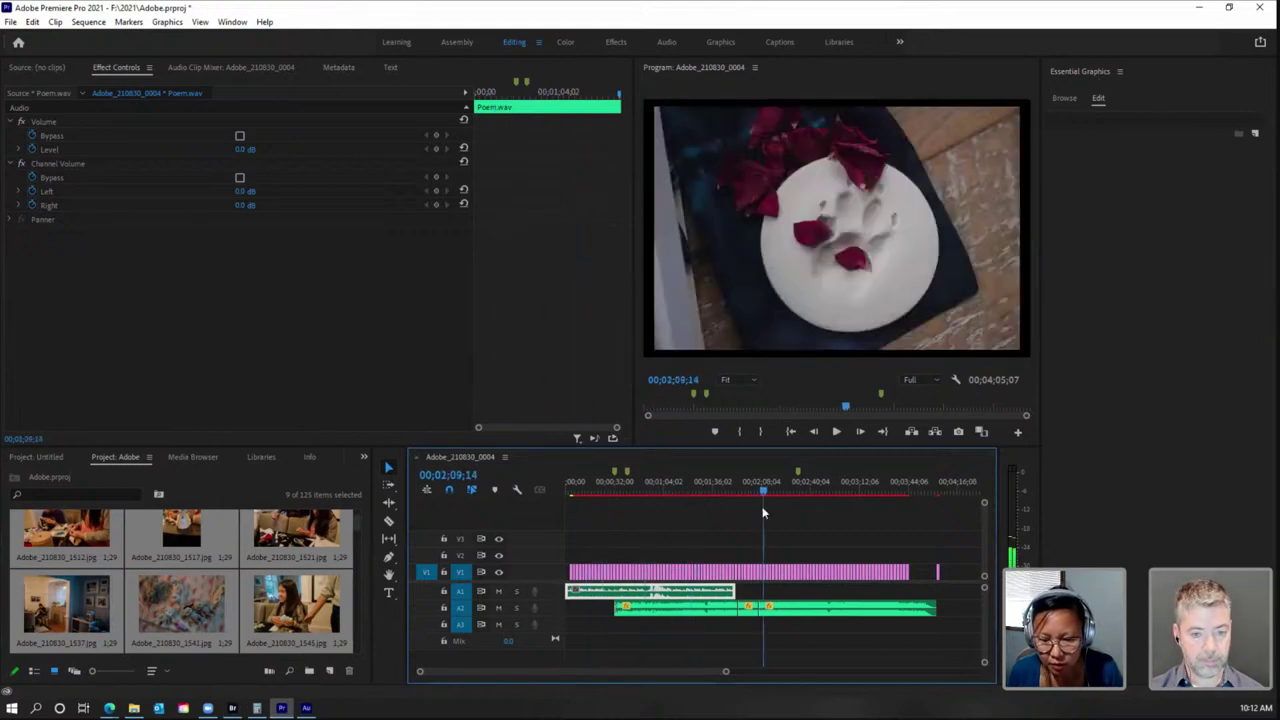
left_click(766, 573)
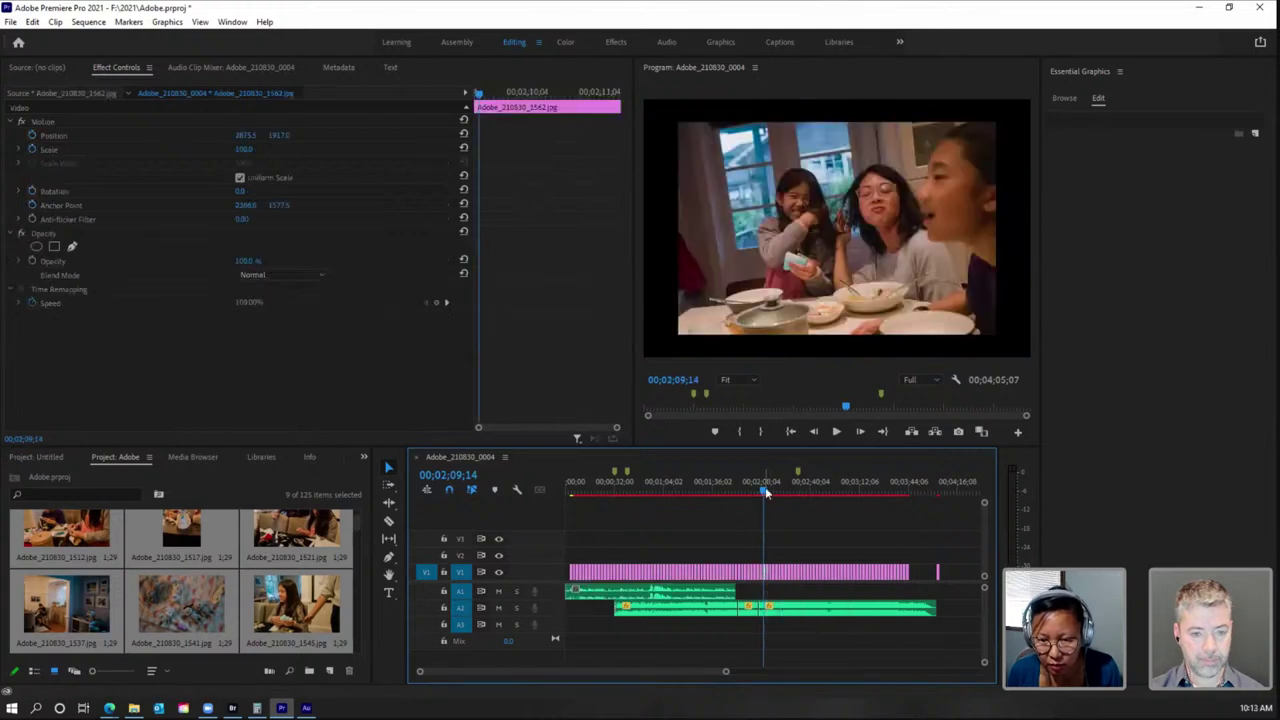
left_click_drag(766, 492, 758, 490)
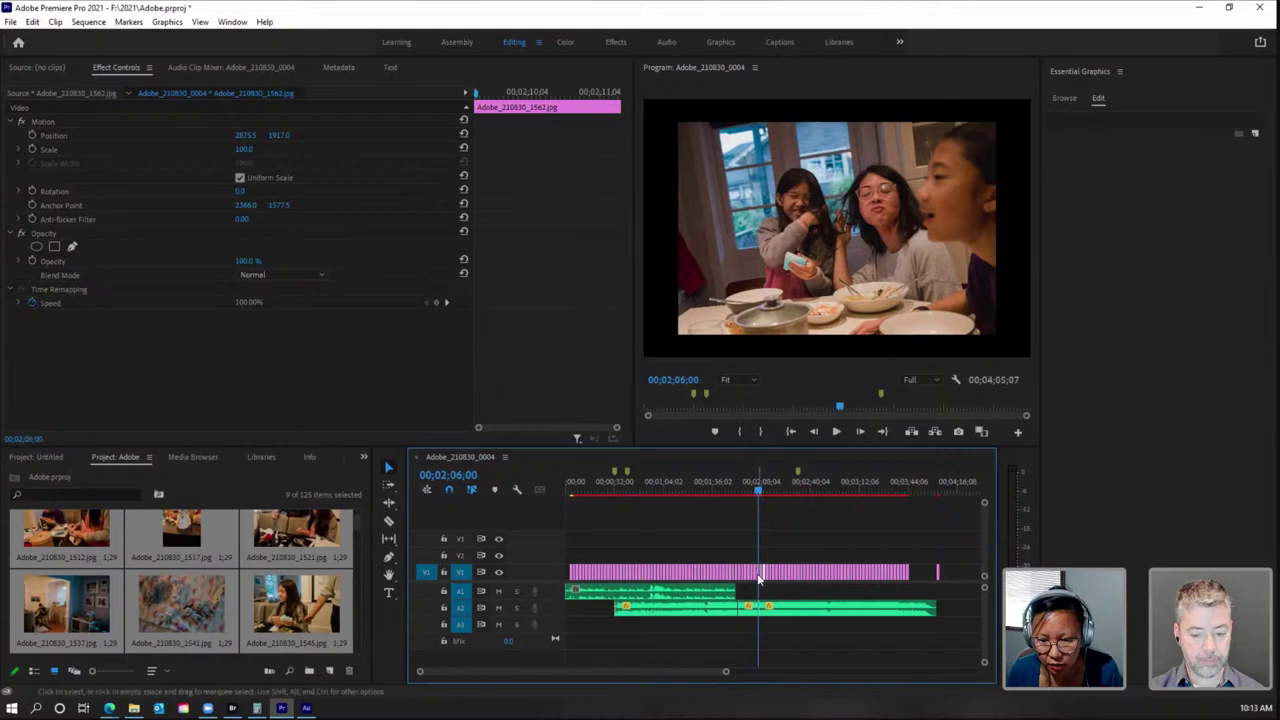
left_click(758, 578)
left_click(758, 490)
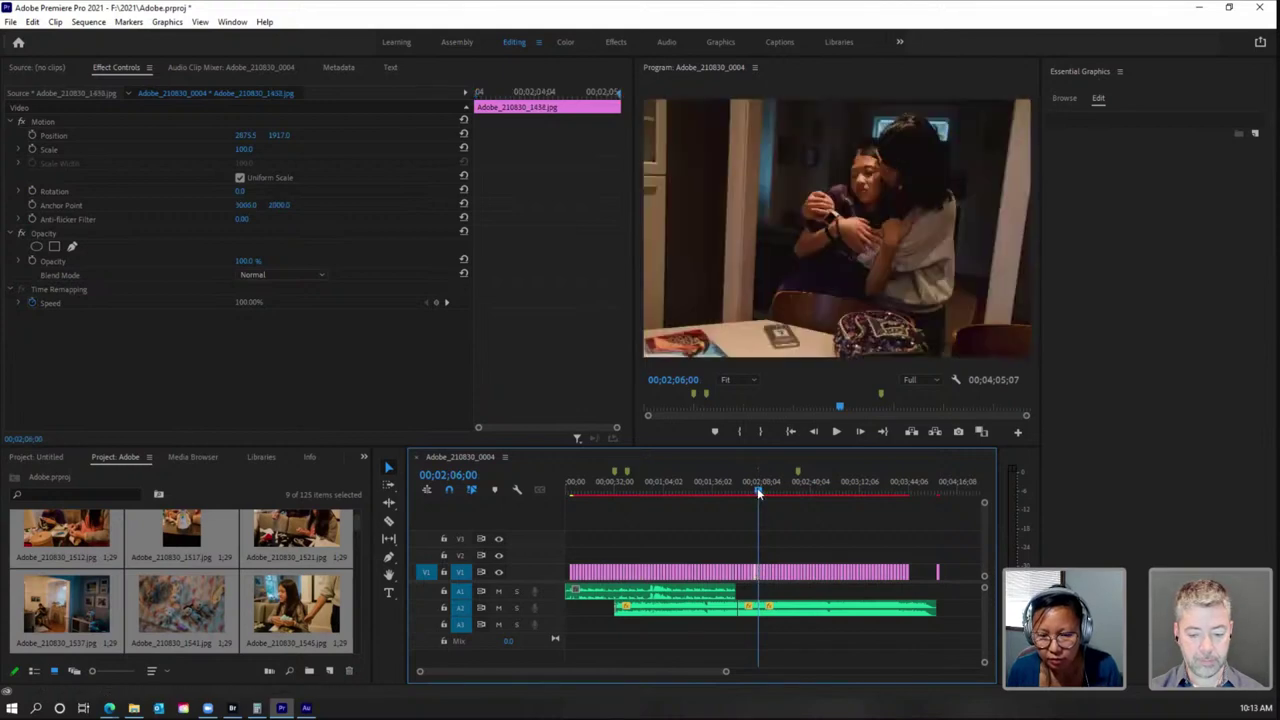
left_click_drag(758, 492, 760, 492)
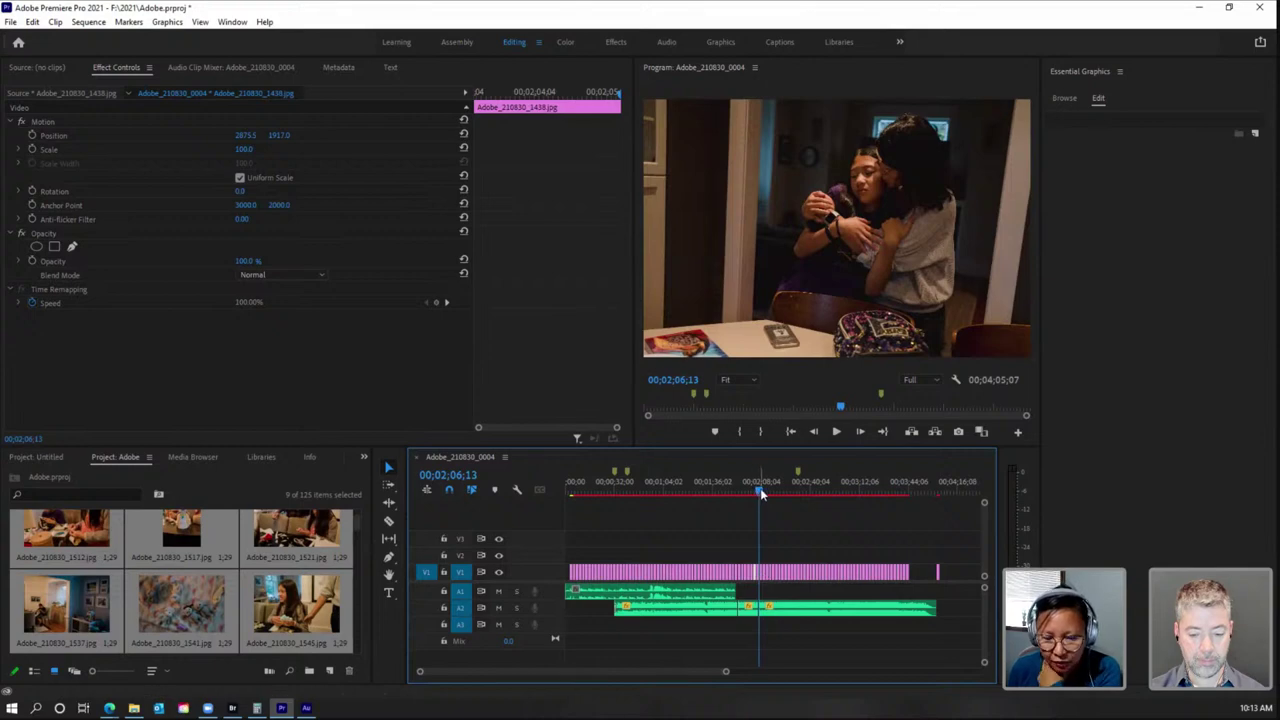
left_click_drag(760, 488, 753, 488)
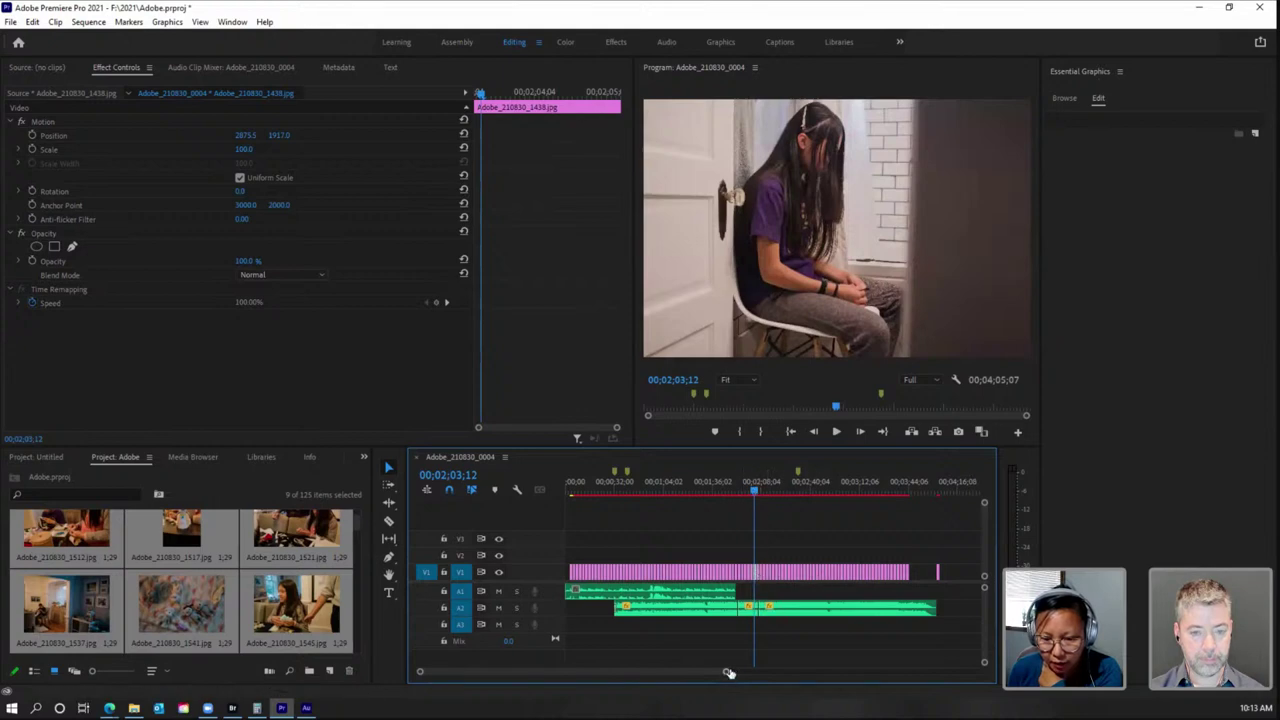
left_click_drag(725, 671, 663, 684)
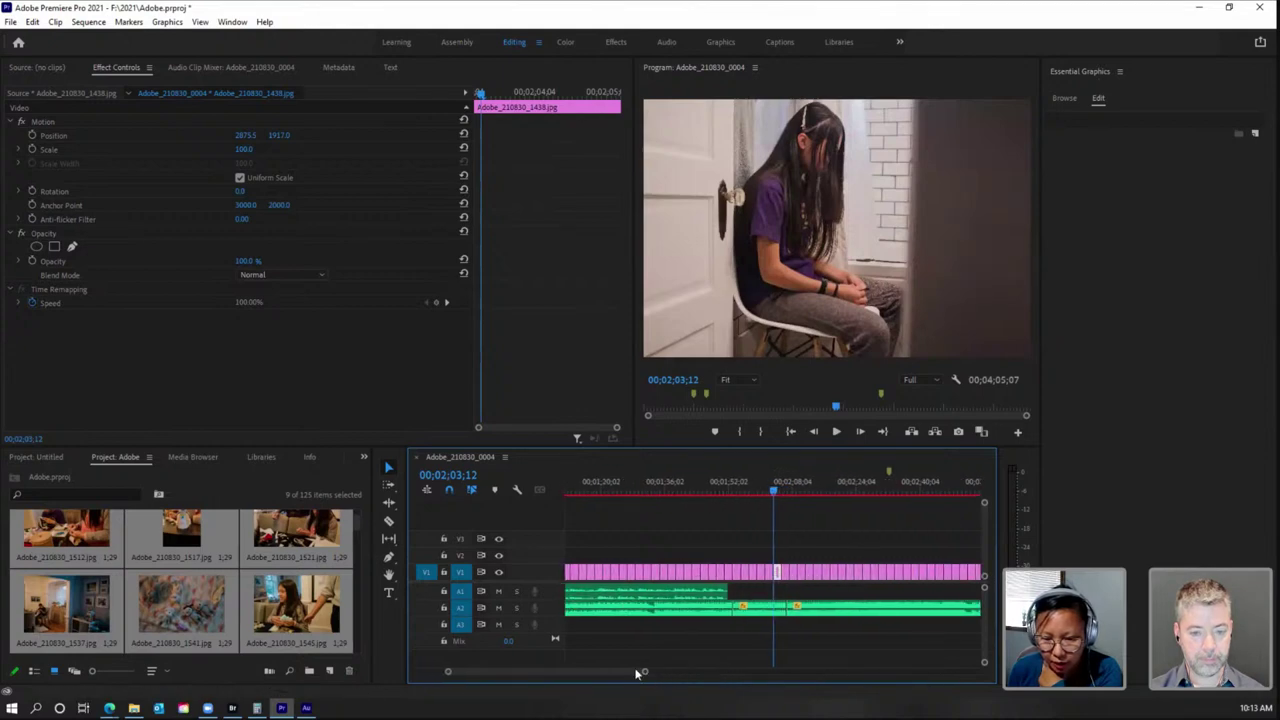
scroll(636, 673, "down", 5)
left_click(700, 490)
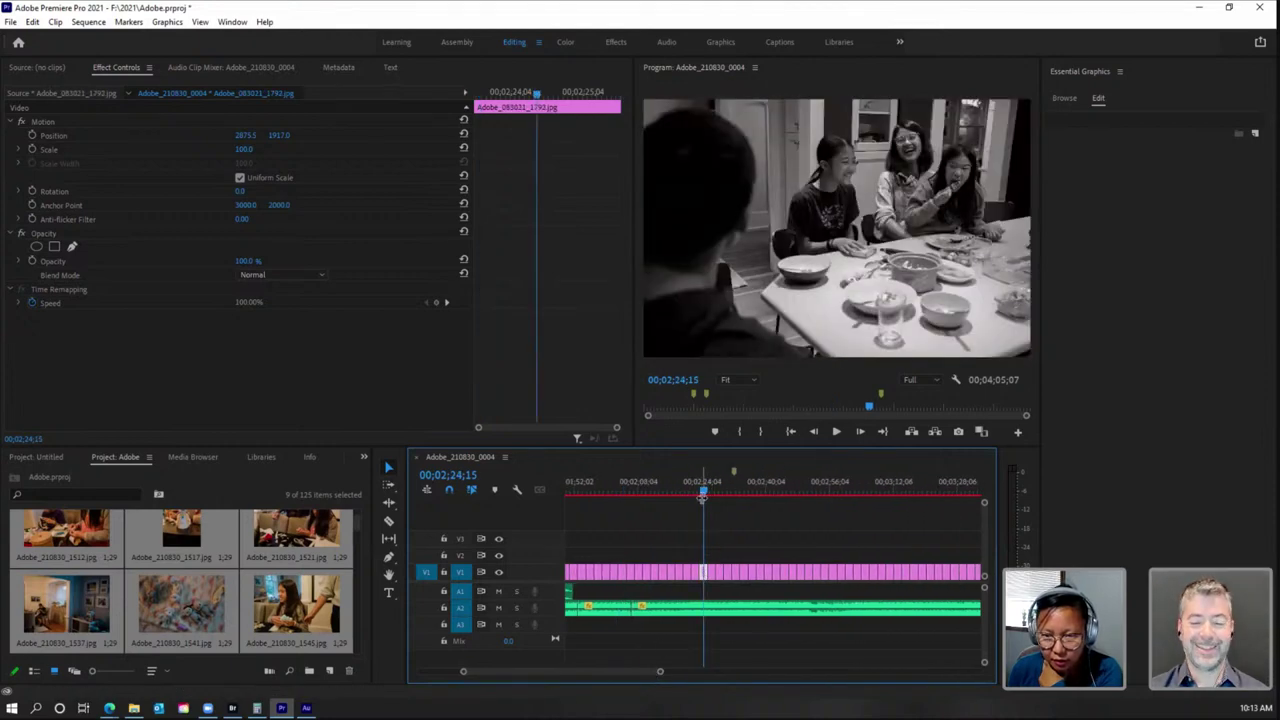
left_click_drag(704, 488, 718, 490)
left_click_drag(743, 495, 757, 494)
left_click(757, 493)
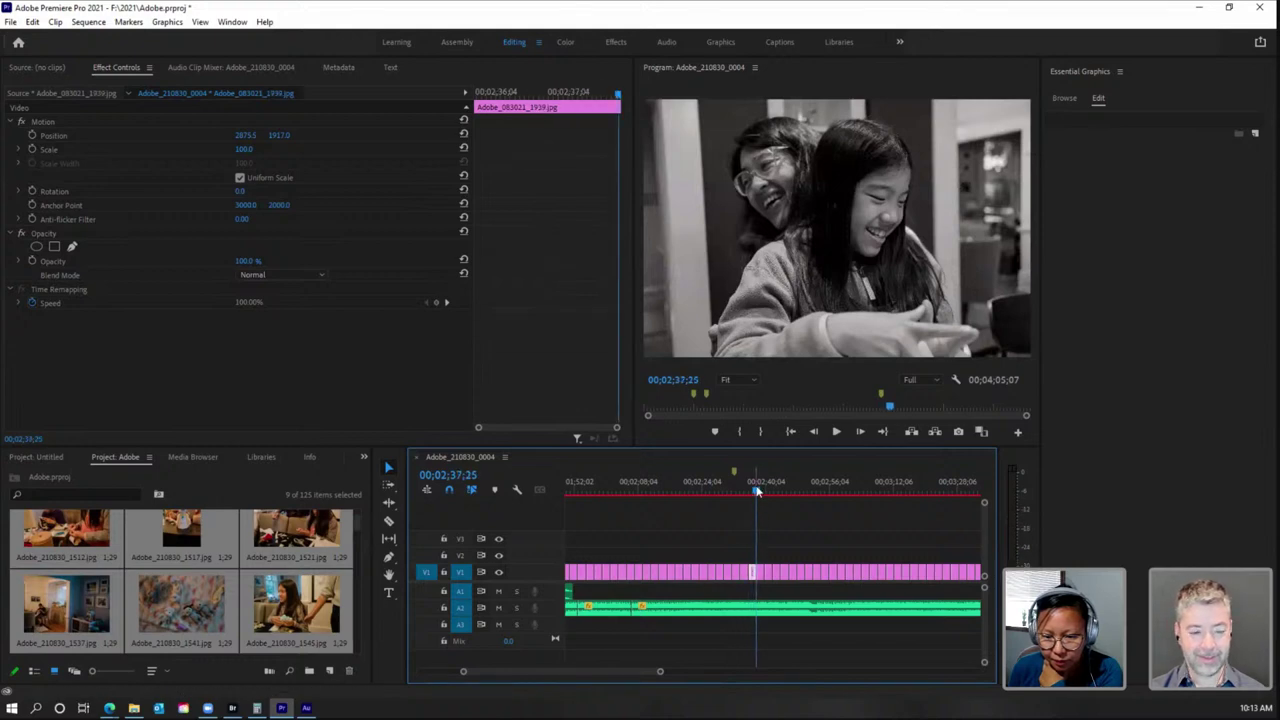
left_click_drag(757, 493, 744, 494)
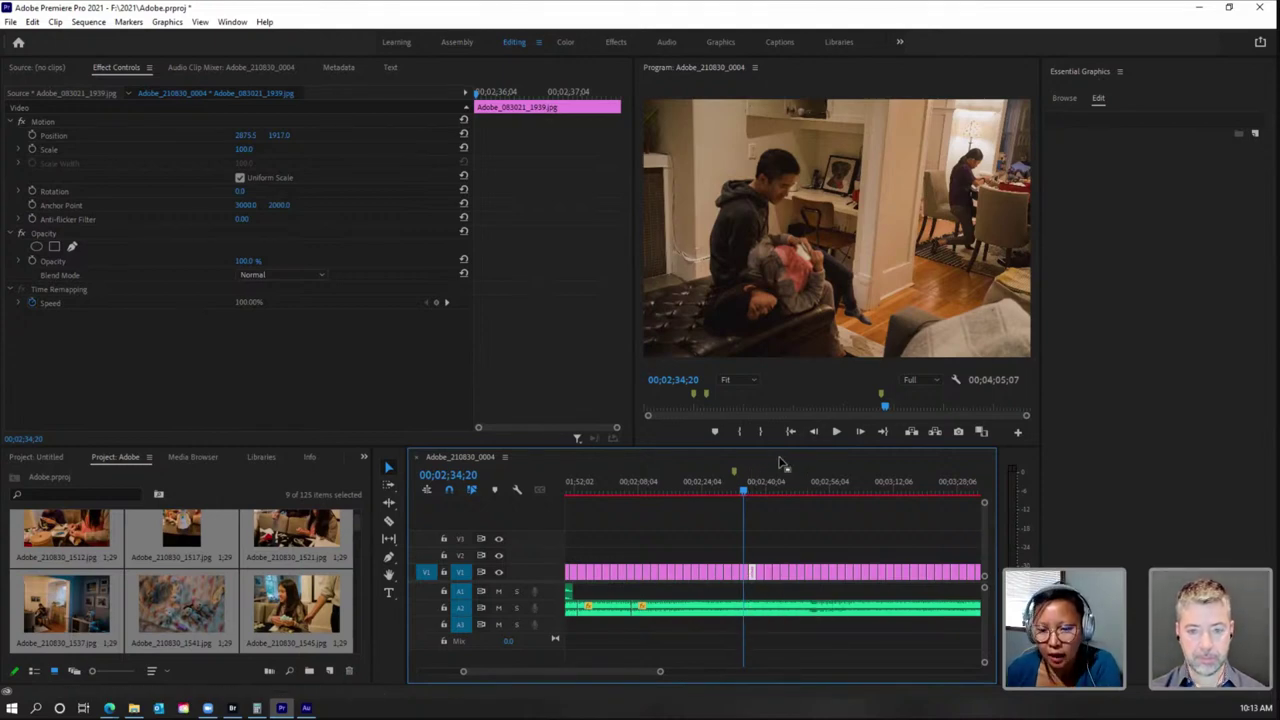
left_click(745, 574)
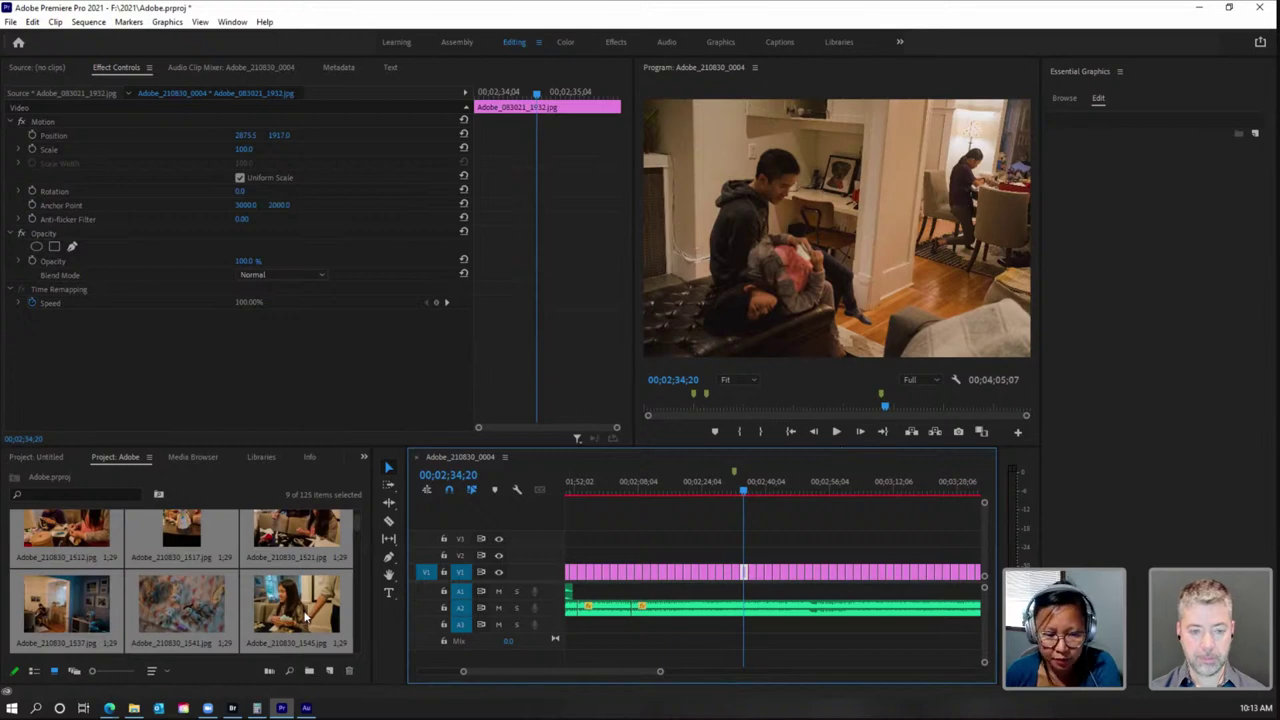
Step: Insert the new photo into V1 at 00;02;34;20, shifting the later photos right
left_click_drag(305, 617, 784, 554)
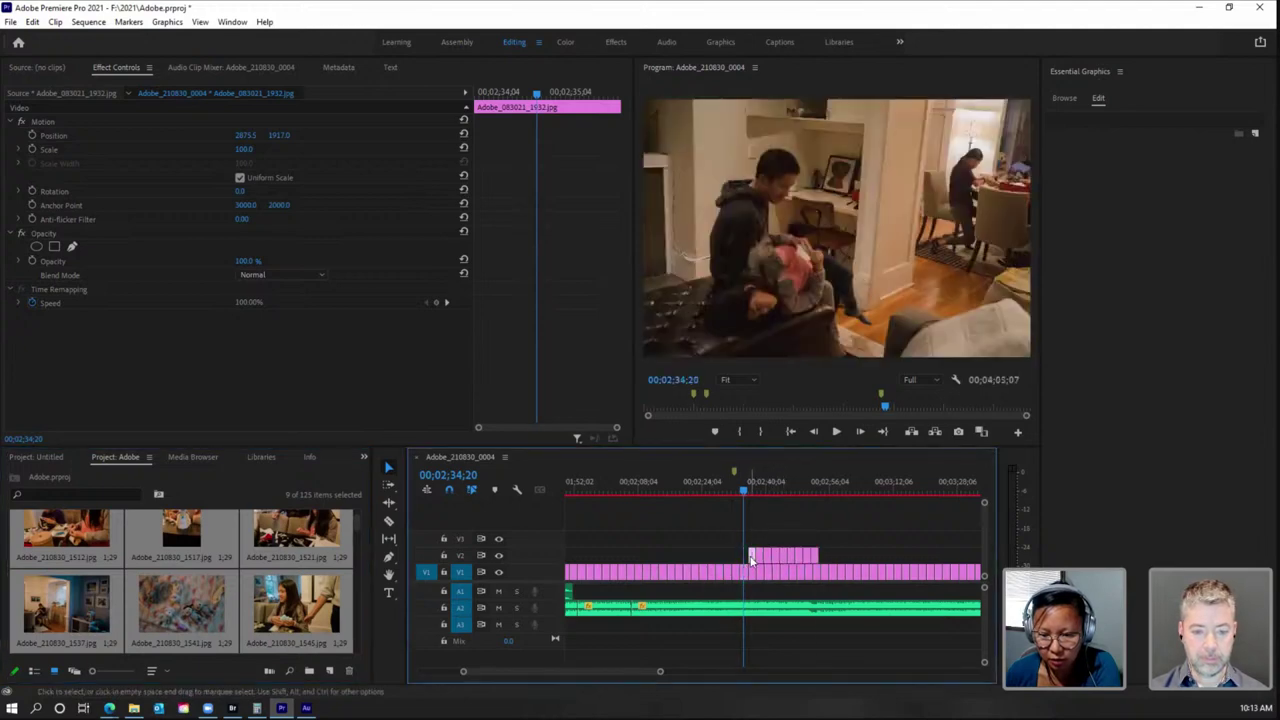
mouse_move(660, 672)
left_mouse_down()
mouse_move(701, 674)
mouse_move(675, 669)
left_mouse_up()
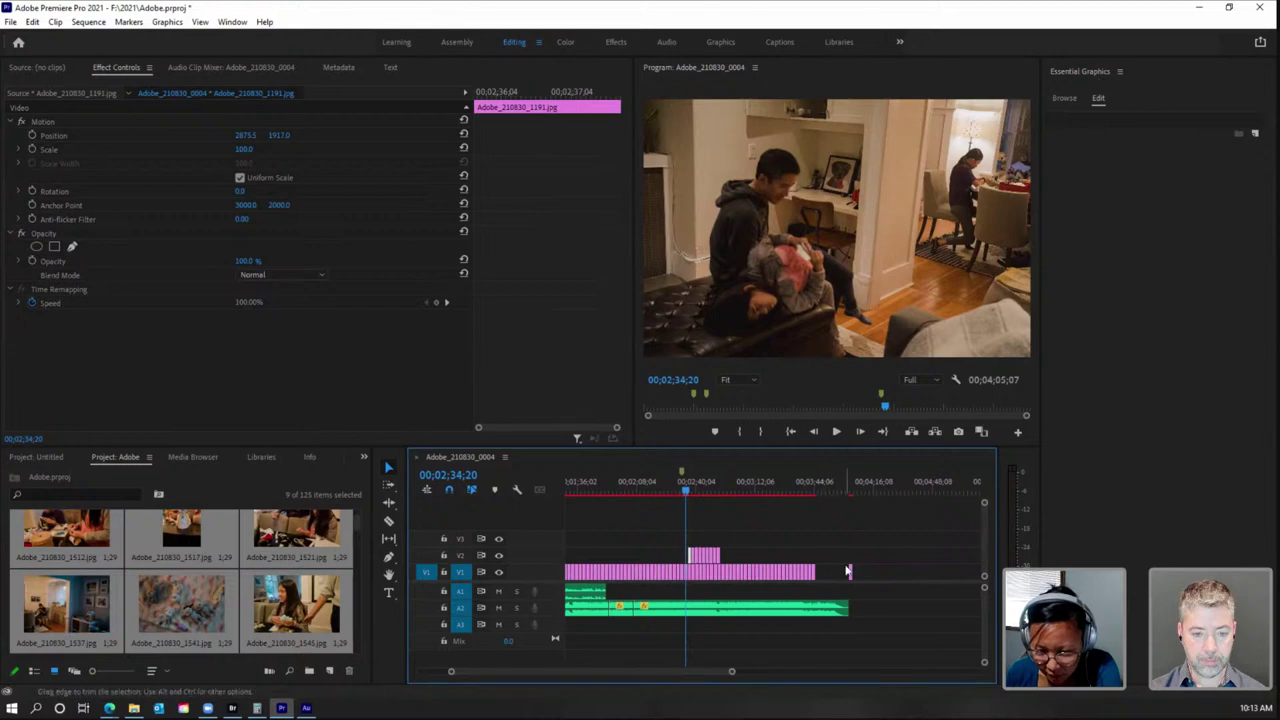
left_click_drag(827, 577, 732, 580)
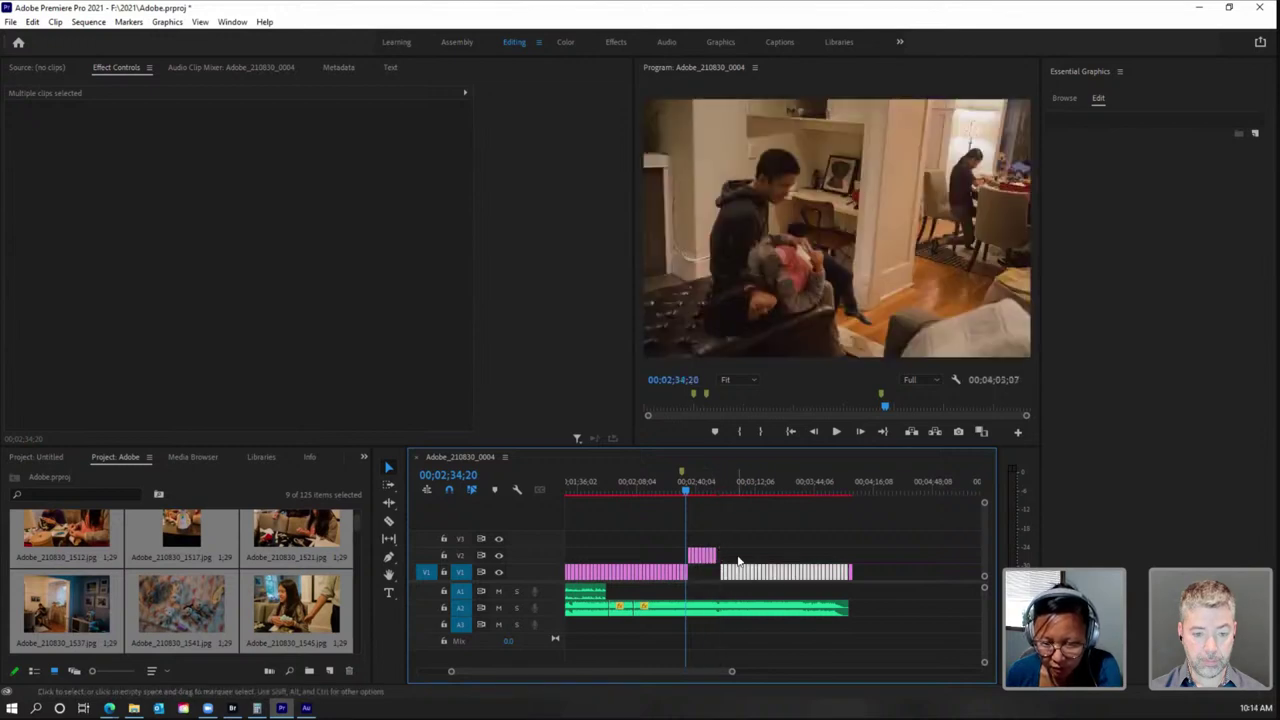
left_click(737, 561)
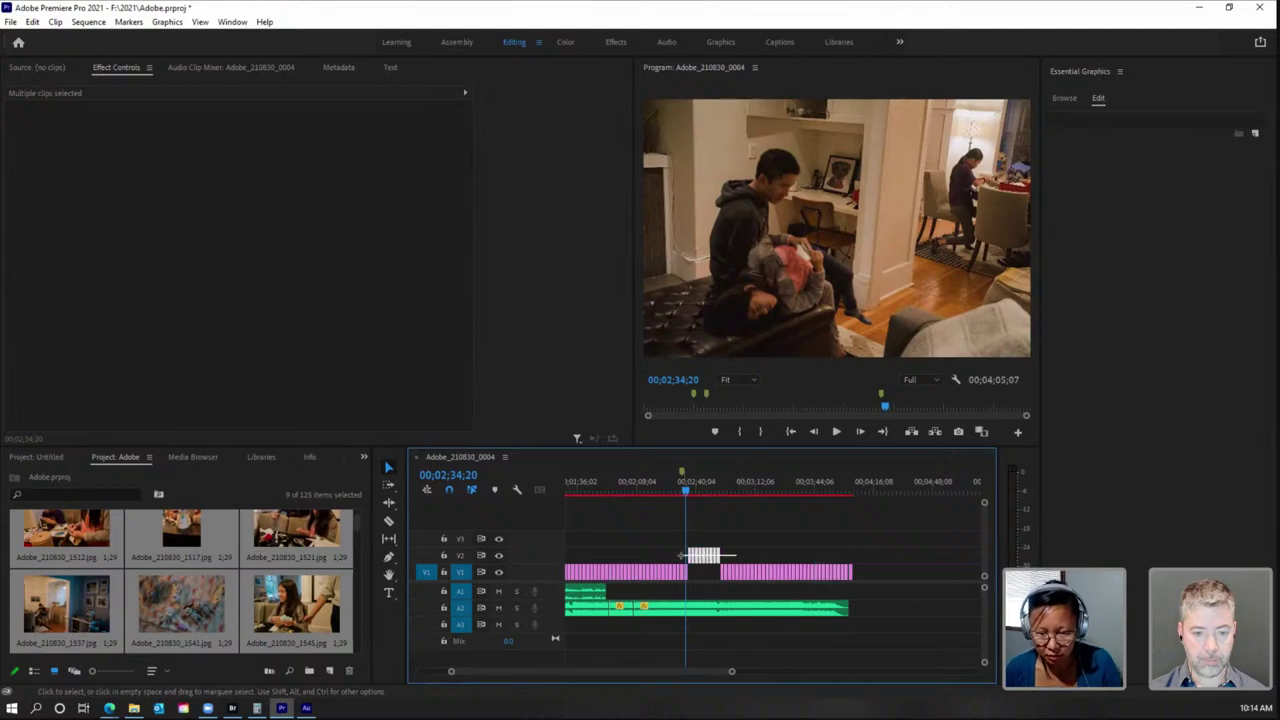
mouse_move(700, 548)
left_mouse_down()
mouse_move(684, 560)
mouse_move(694, 566)
left_mouse_up()
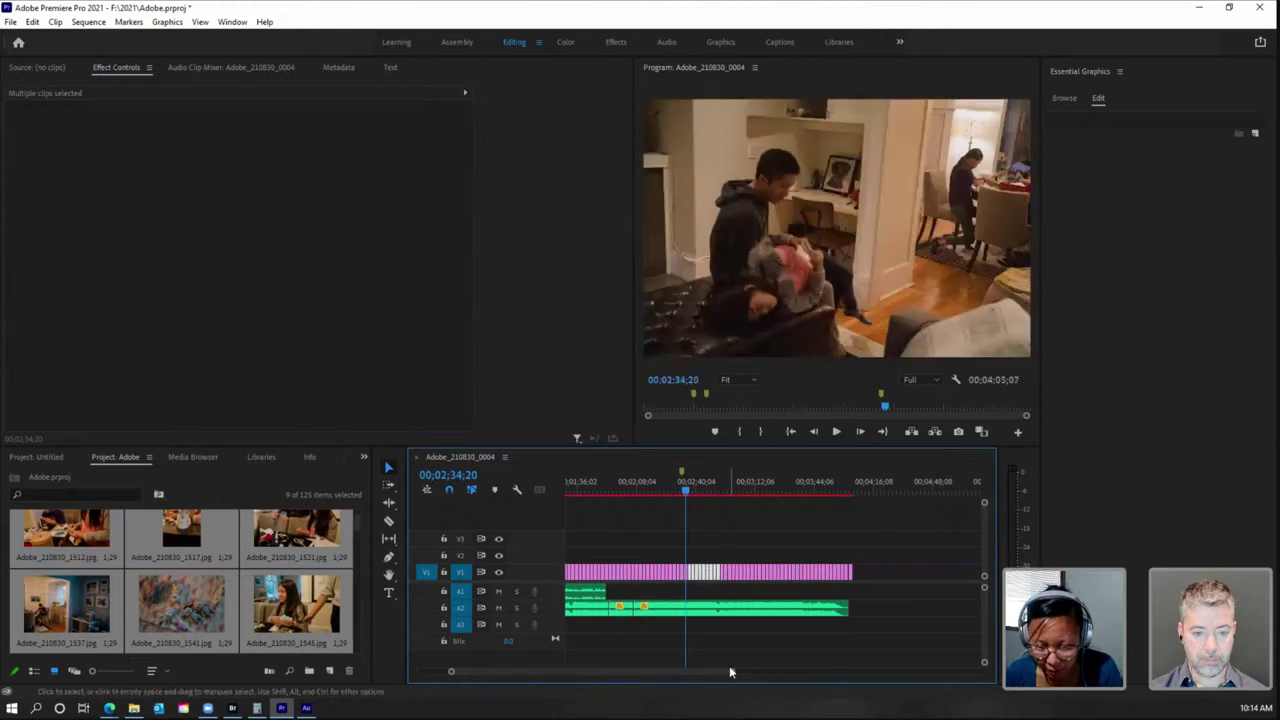
left_click_drag(729, 672, 663, 674)
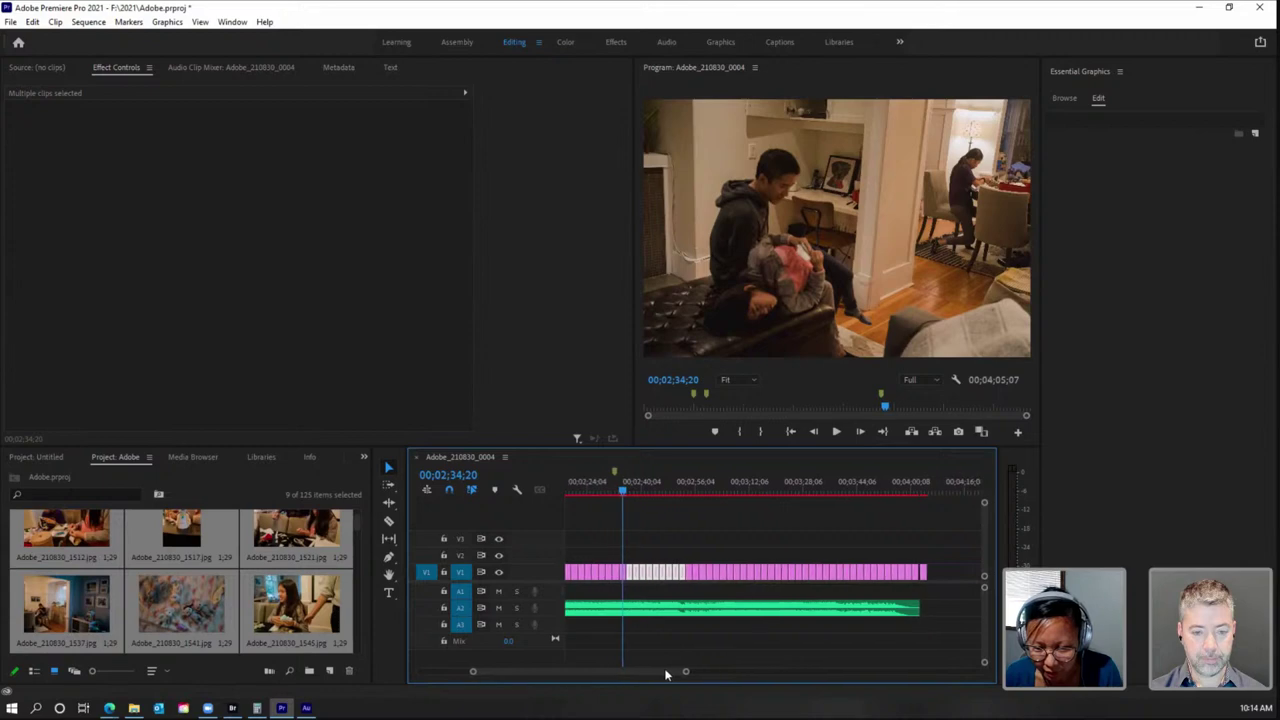
left_click(830, 433)
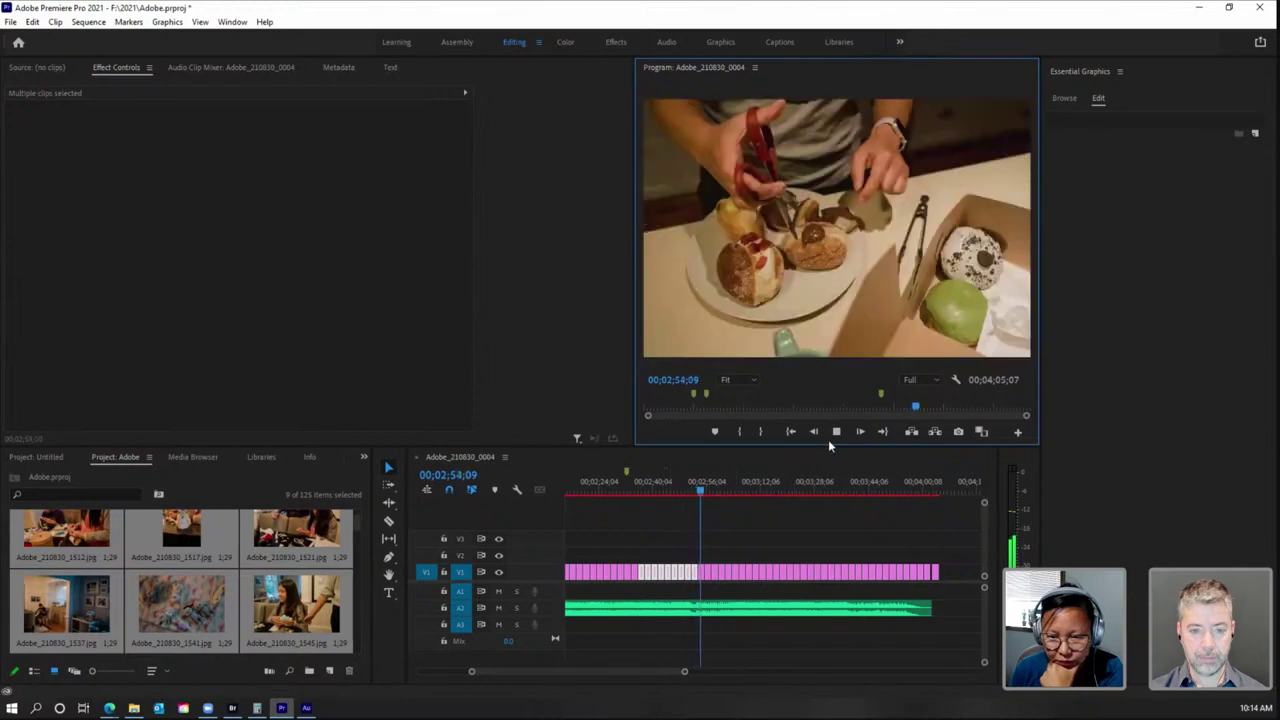
left_click(836, 431)
left_click(703, 492)
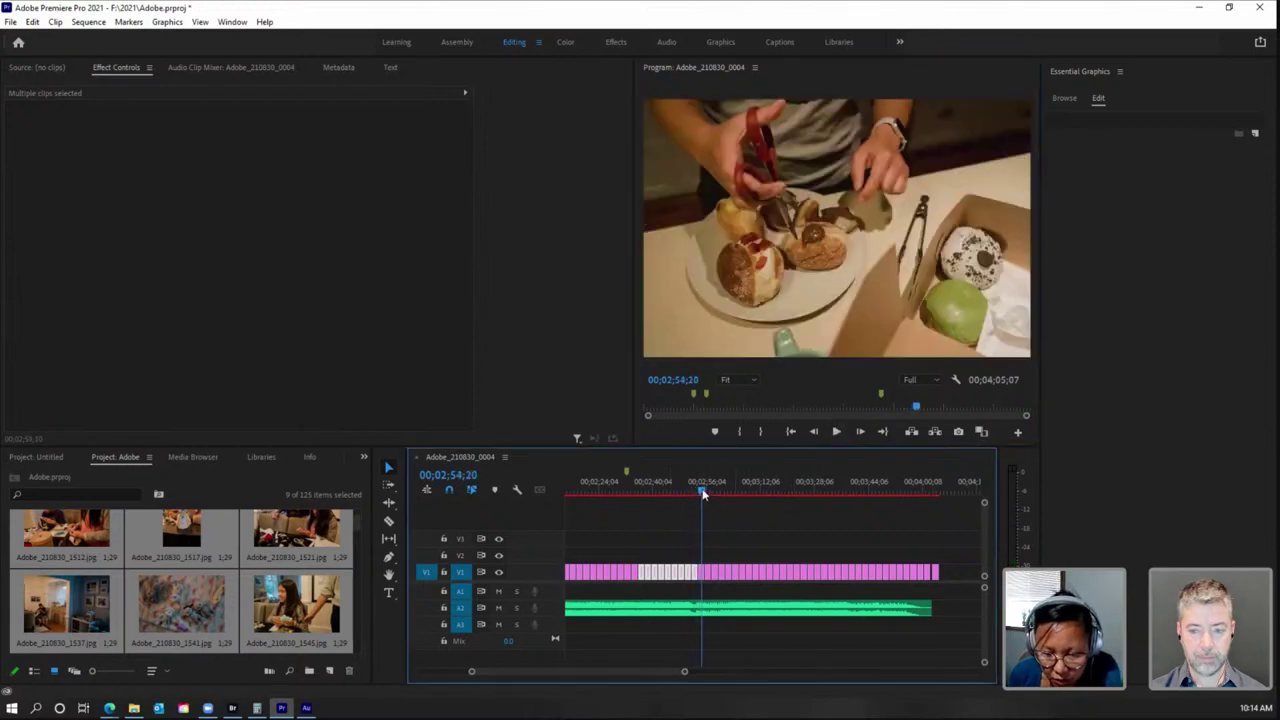
left_click_drag(703, 492, 681, 491)
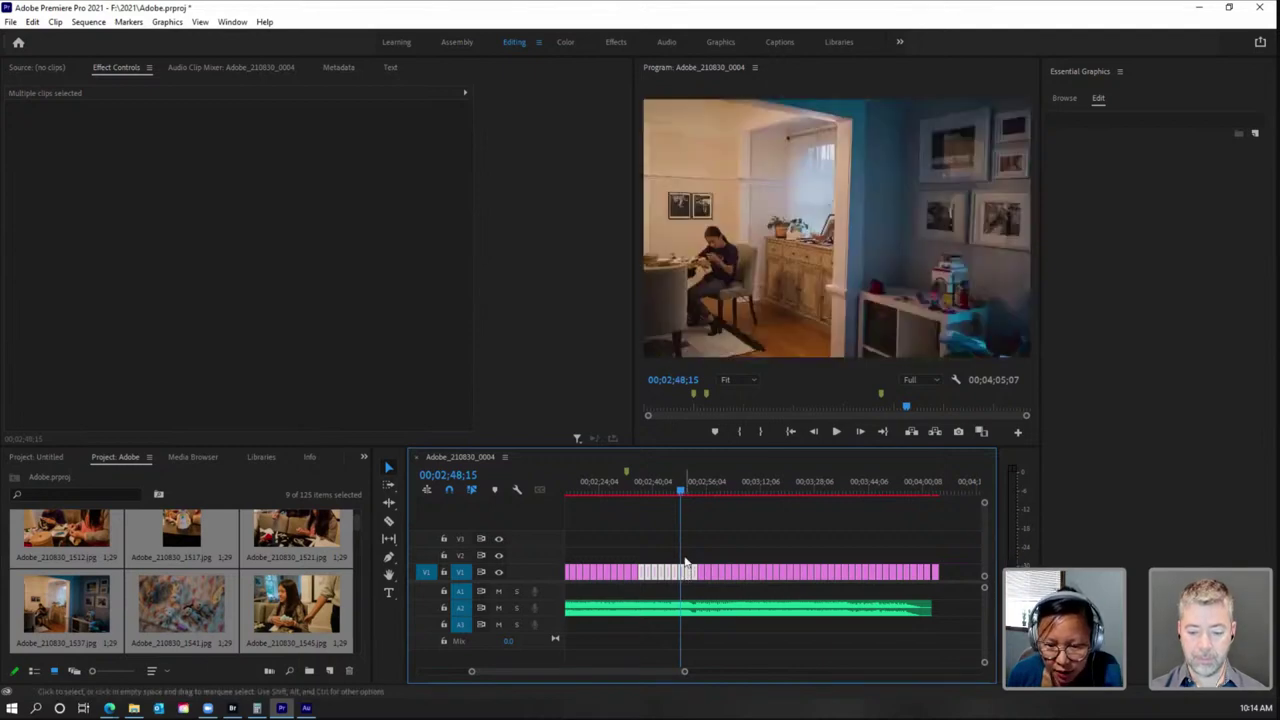
left_click(686, 561)
left_click(684, 572)
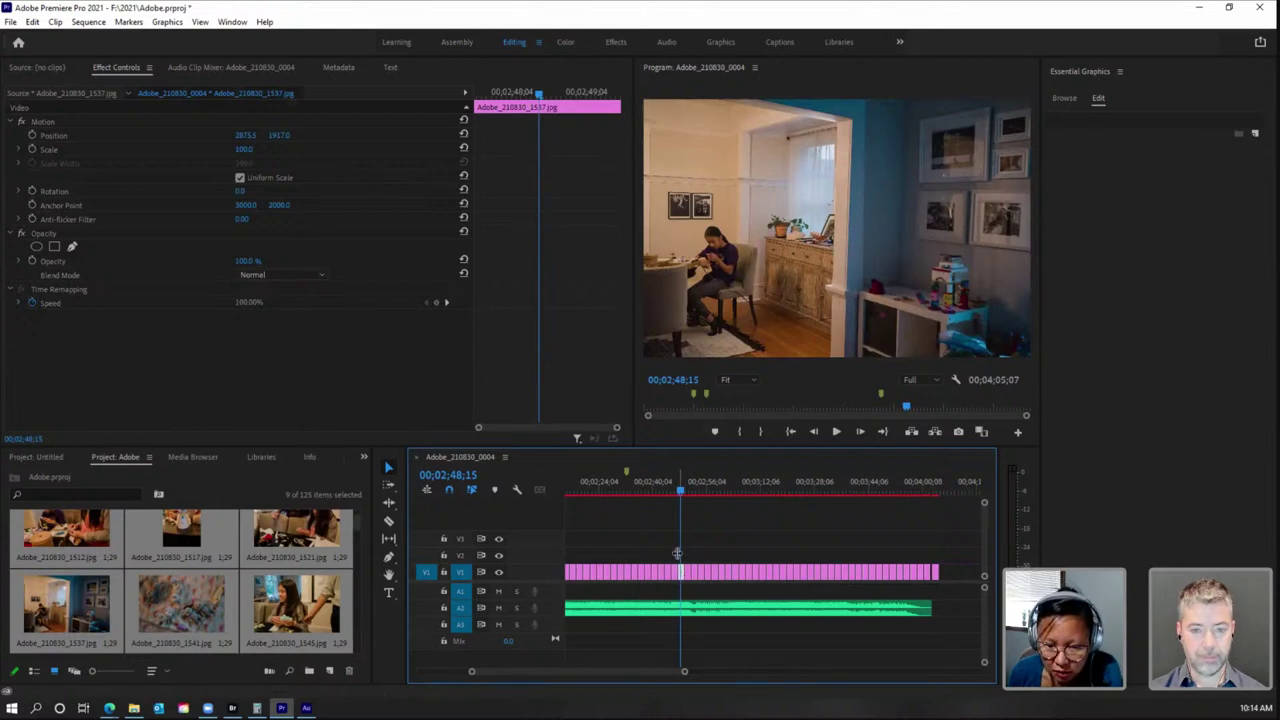
Step: Move the 1537 photo to about 2:54 on V1 and trim 12 frames off the final photo's end
left_click_drag(684, 576, 728, 557)
left_click_drag(677, 492, 702, 495)
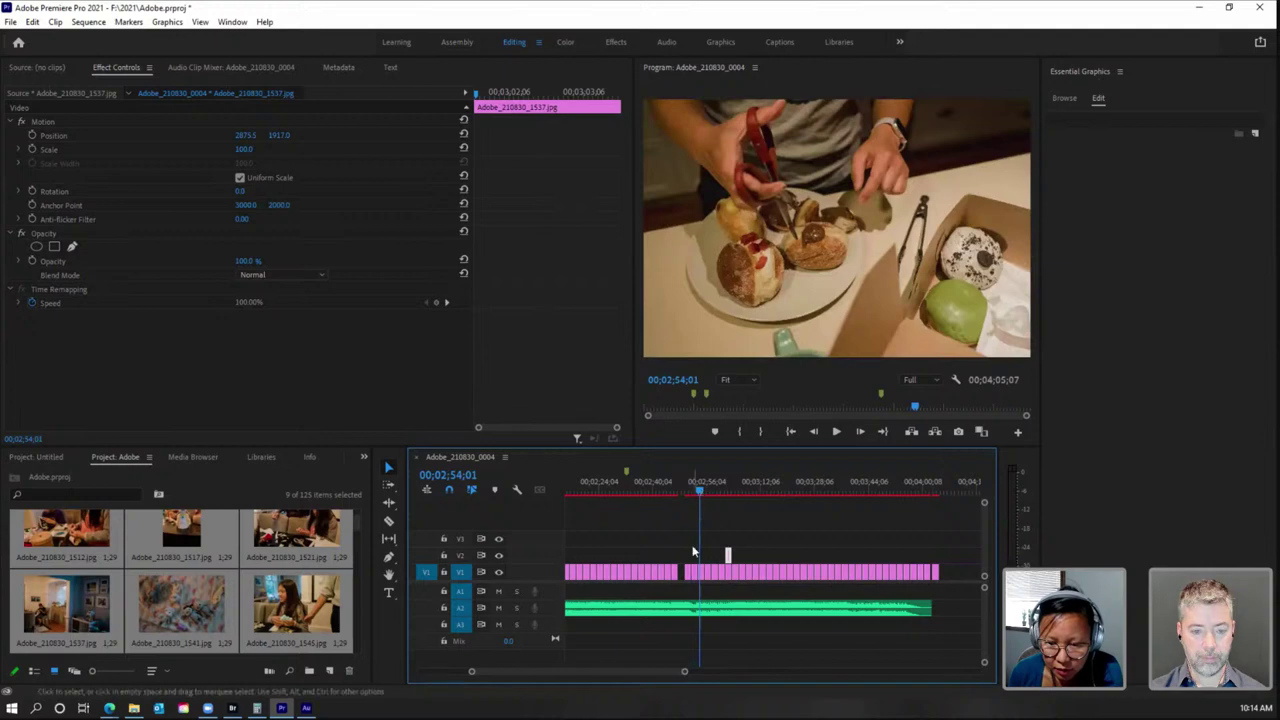
mouse_move(689, 554)
left_mouse_down()
mouse_move(695, 578)
mouse_move(729, 558)
mouse_move(695, 573)
left_mouse_up()
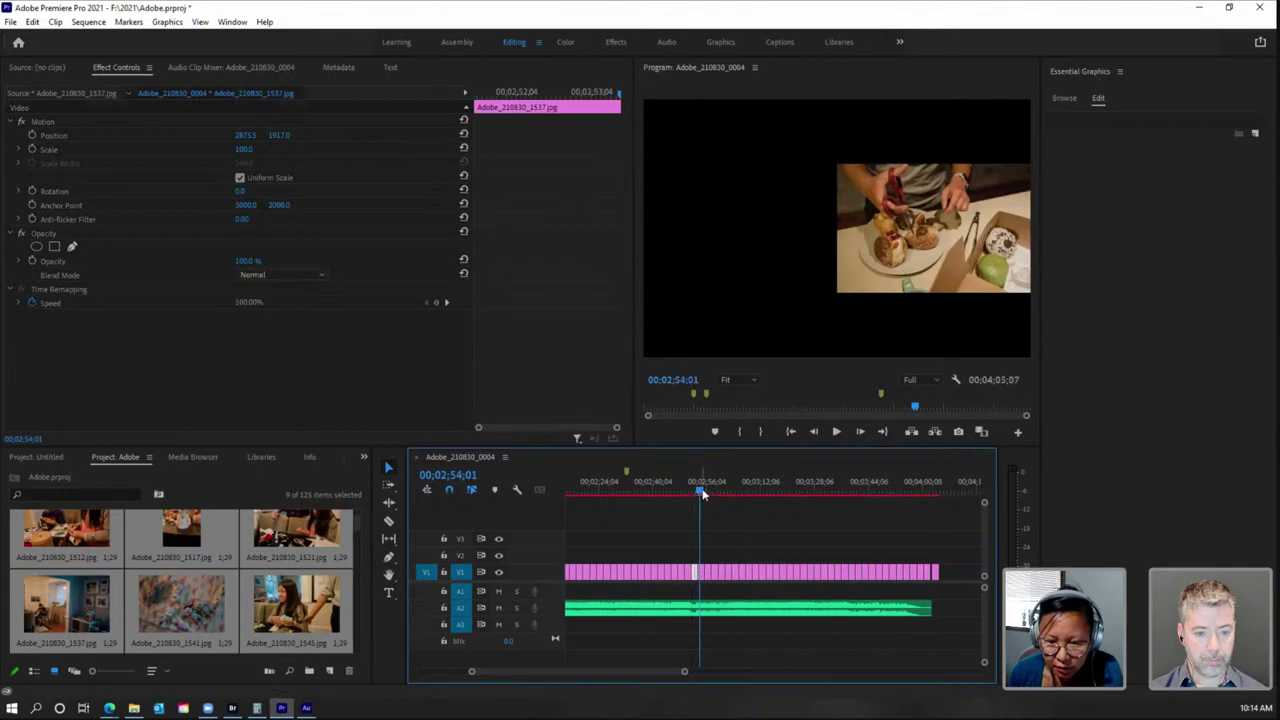
left_click_drag(706, 490, 919, 506)
left_click_drag(937, 573, 937, 572)
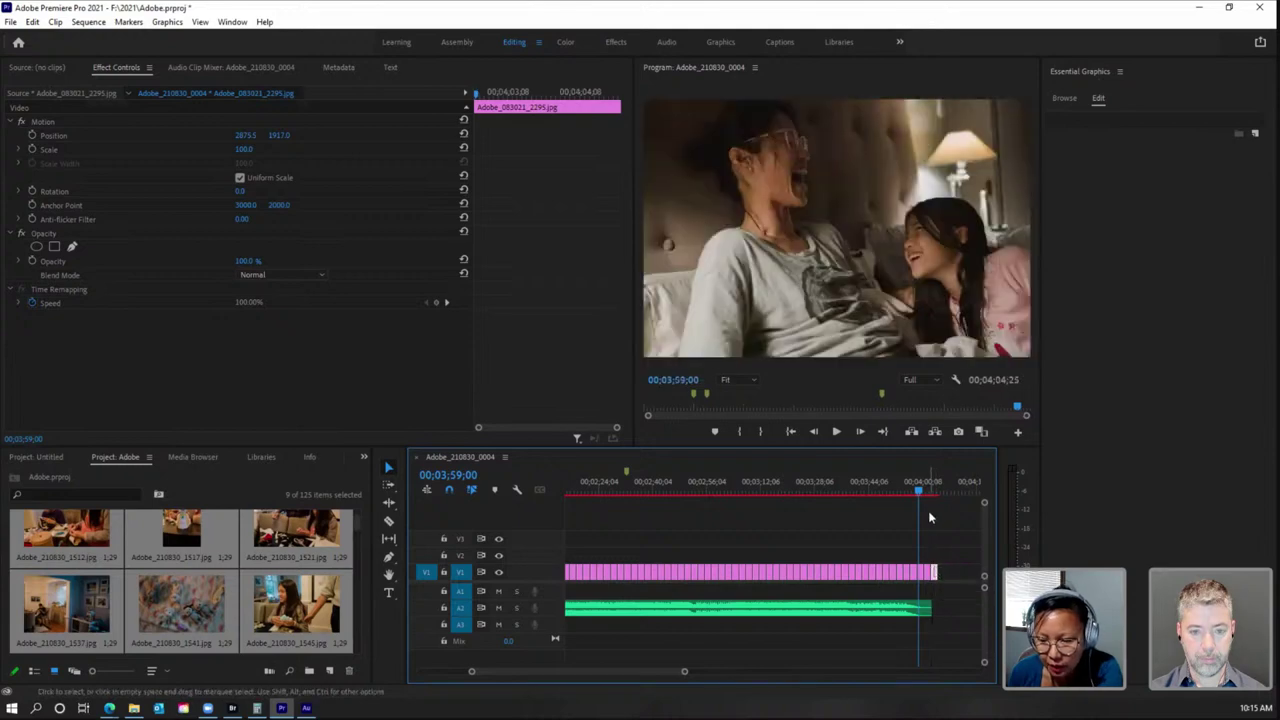
left_click_drag(919, 493, 838, 497)
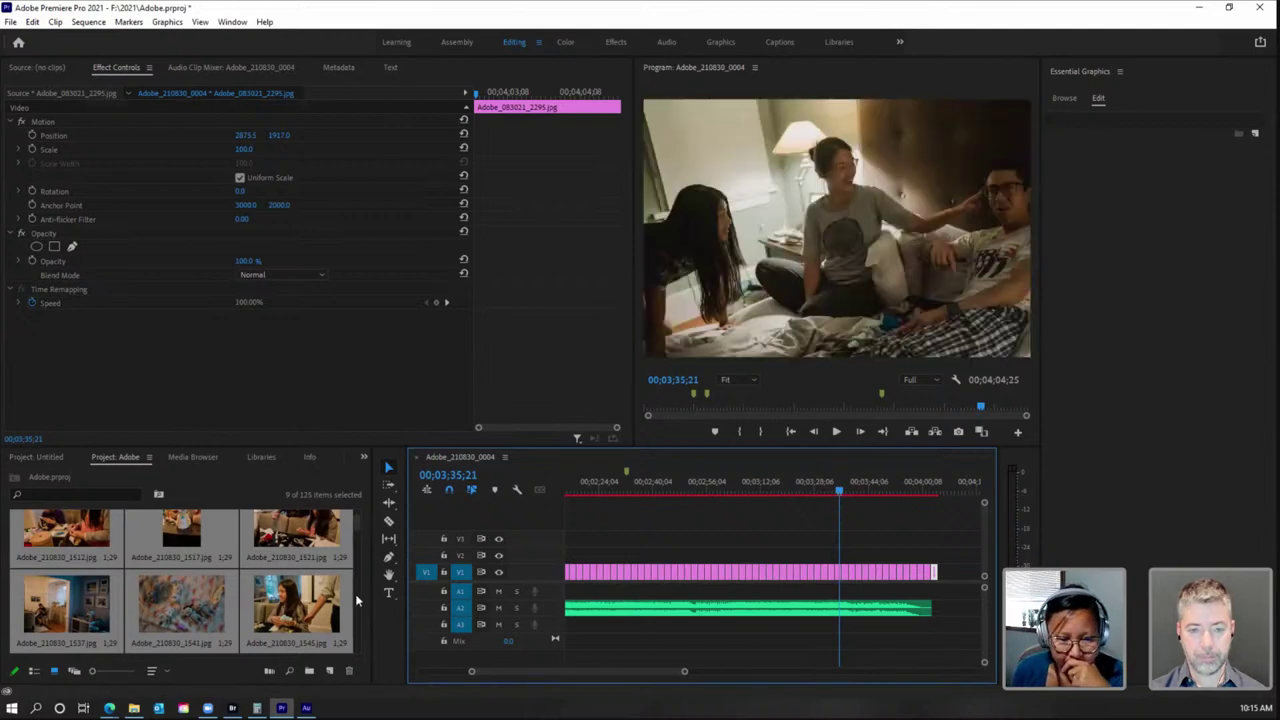
left_click_drag(838, 497, 811, 477)
left_click(837, 432)
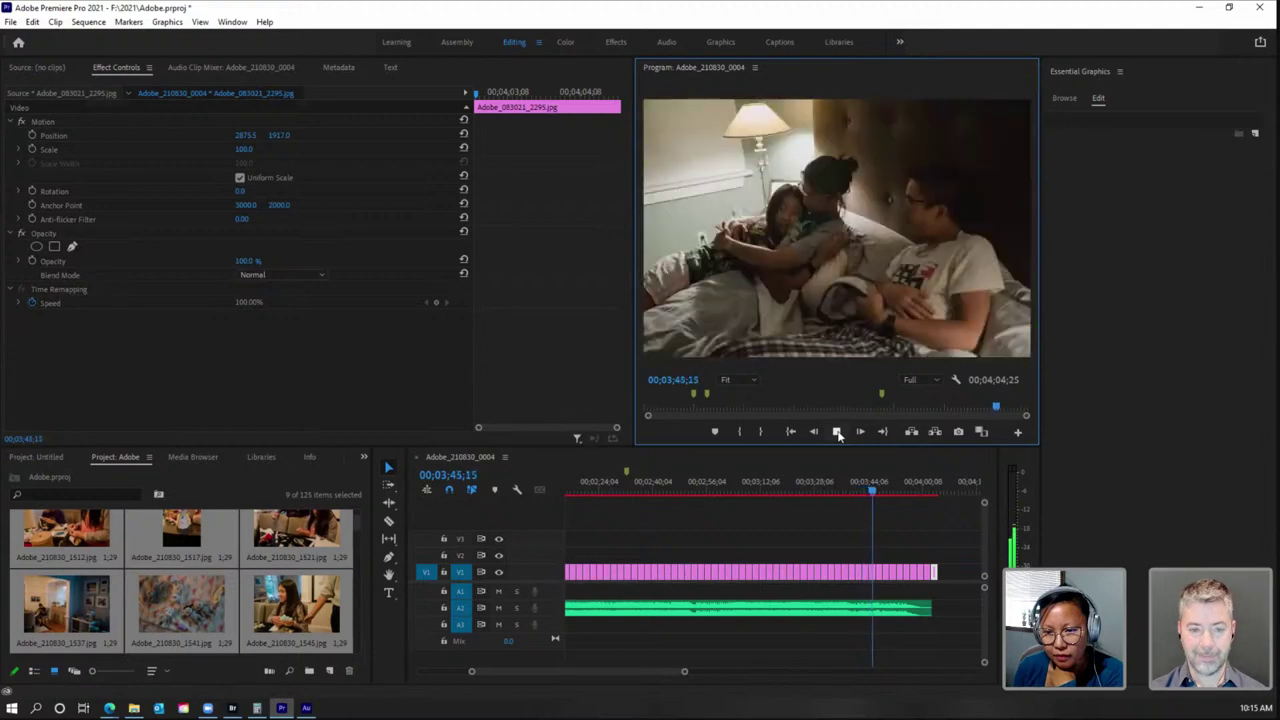
left_click(837, 432)
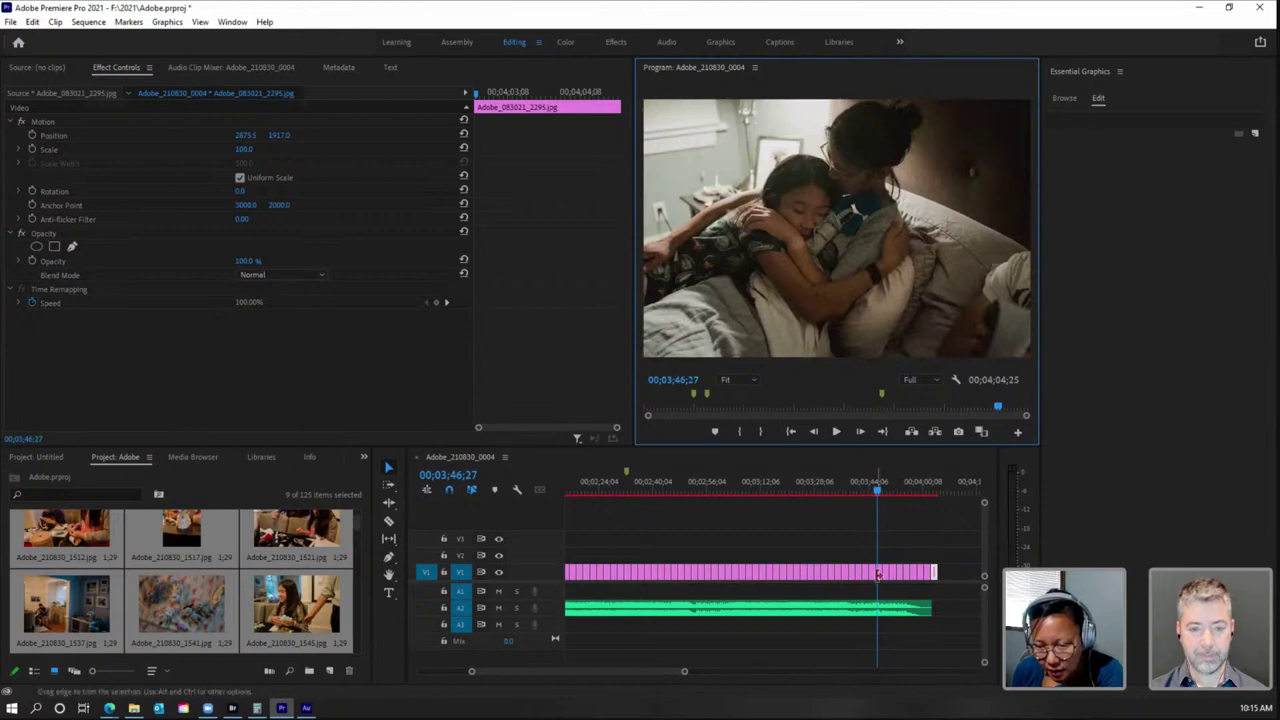
Step: Split Adobe_083021_2425.jpg at 3:46, ripple delete the cut section, and play back the new ending
left_click(876, 575)
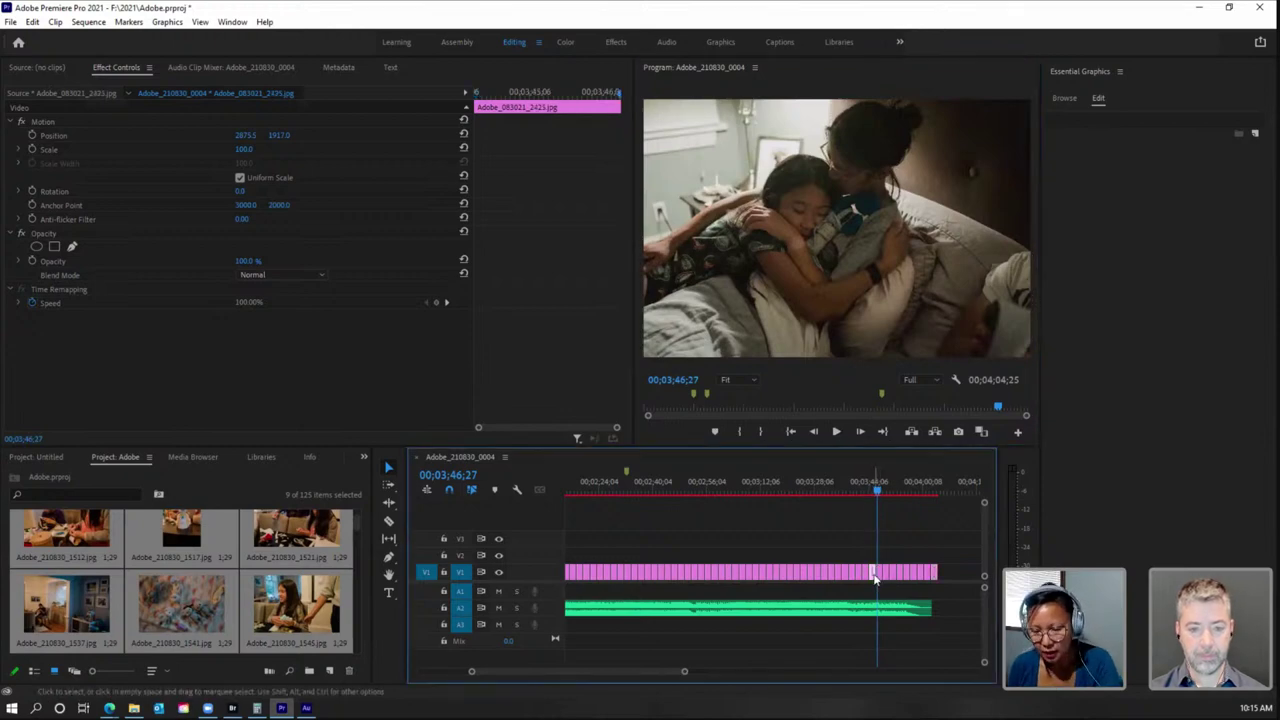
key("ctrl+k")
right_click(876, 576)
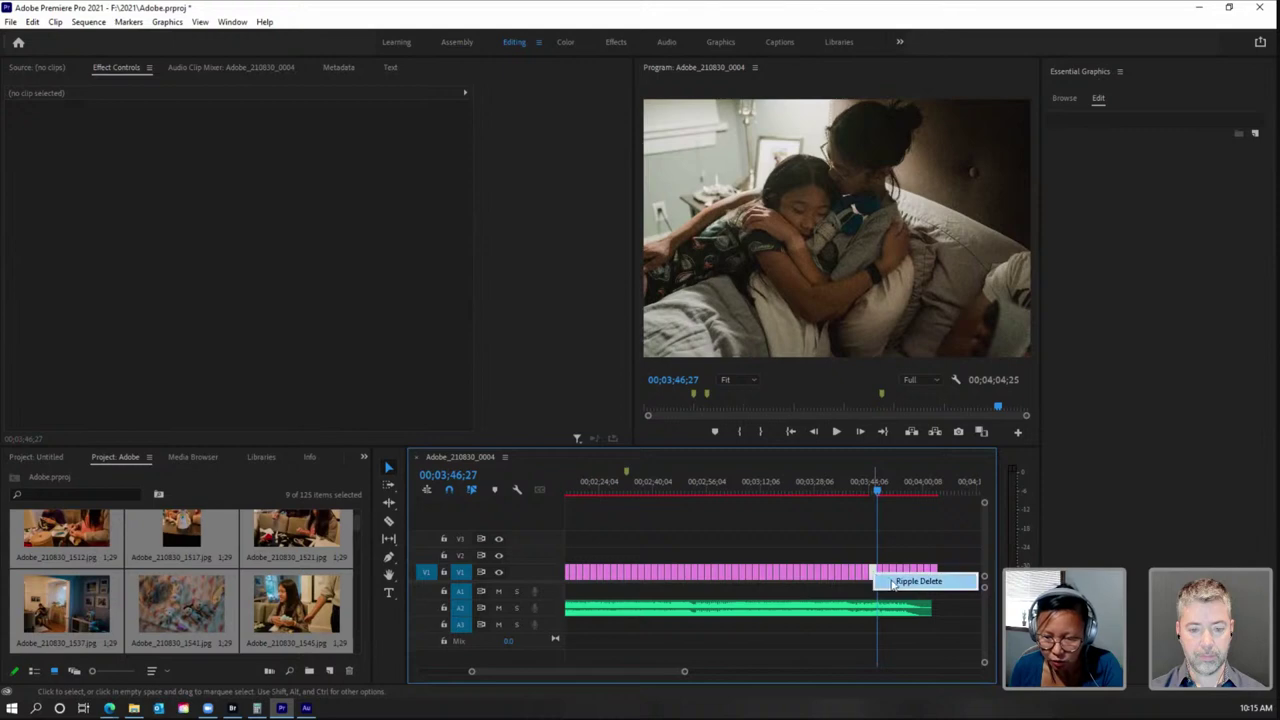
left_click(906, 581)
left_click(869, 493)
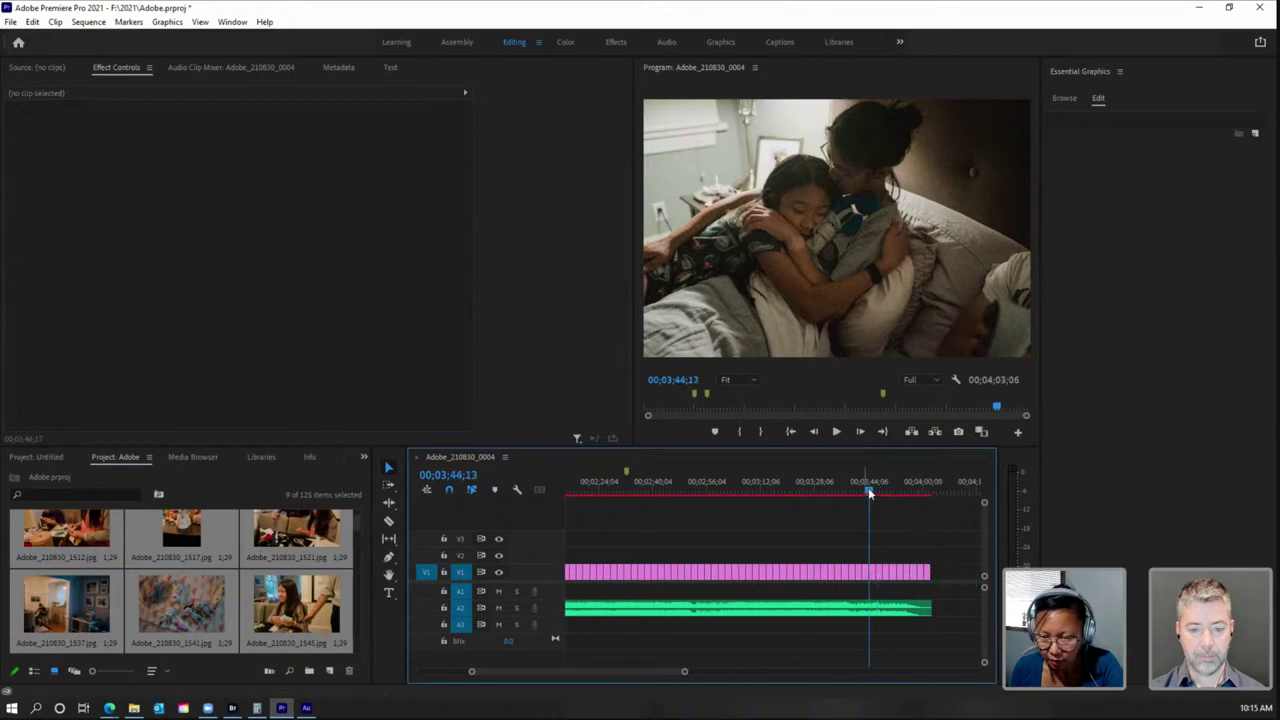
left_click(836, 432)
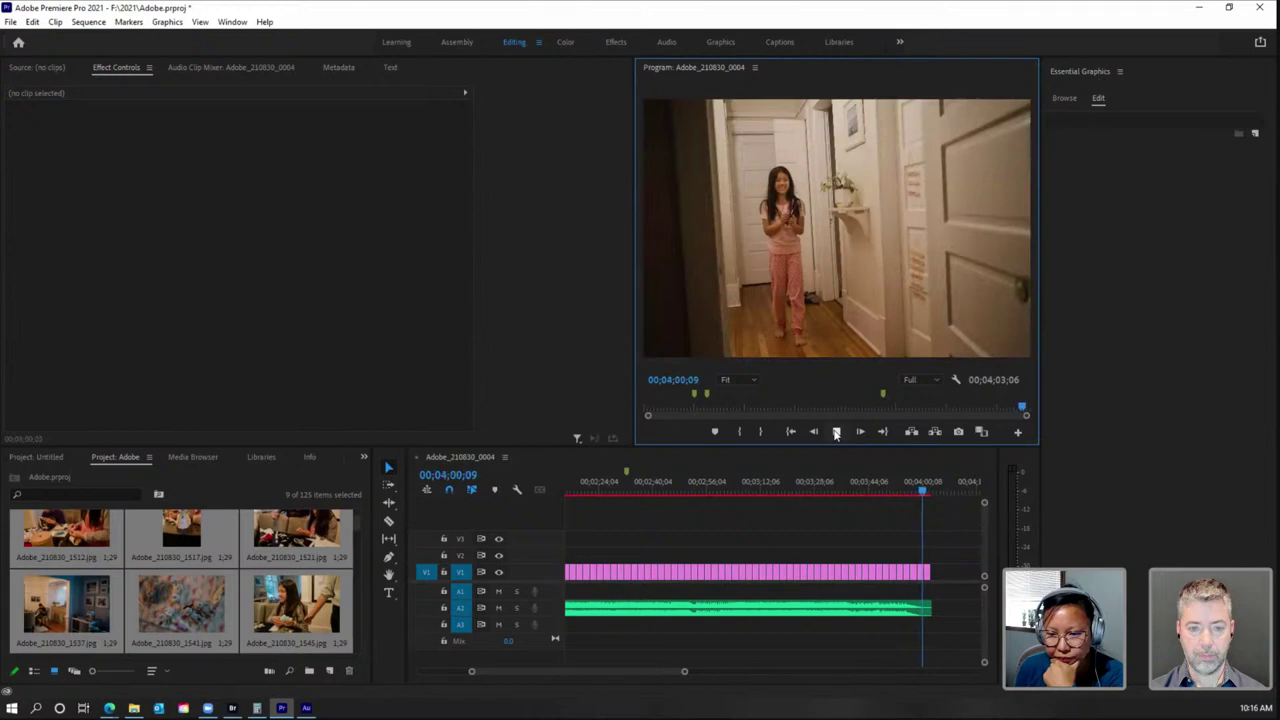
Step: Apply the default transition to the end of the final photo clip
left_click(836, 432)
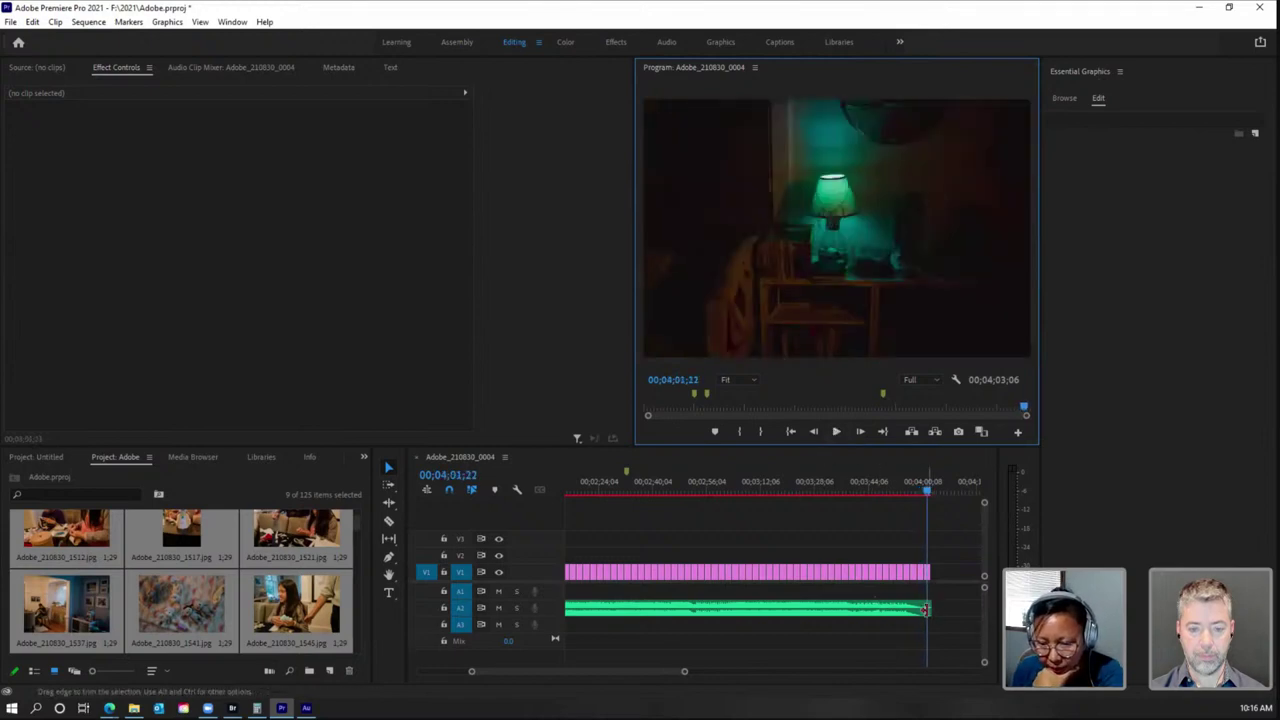
left_click(929, 574)
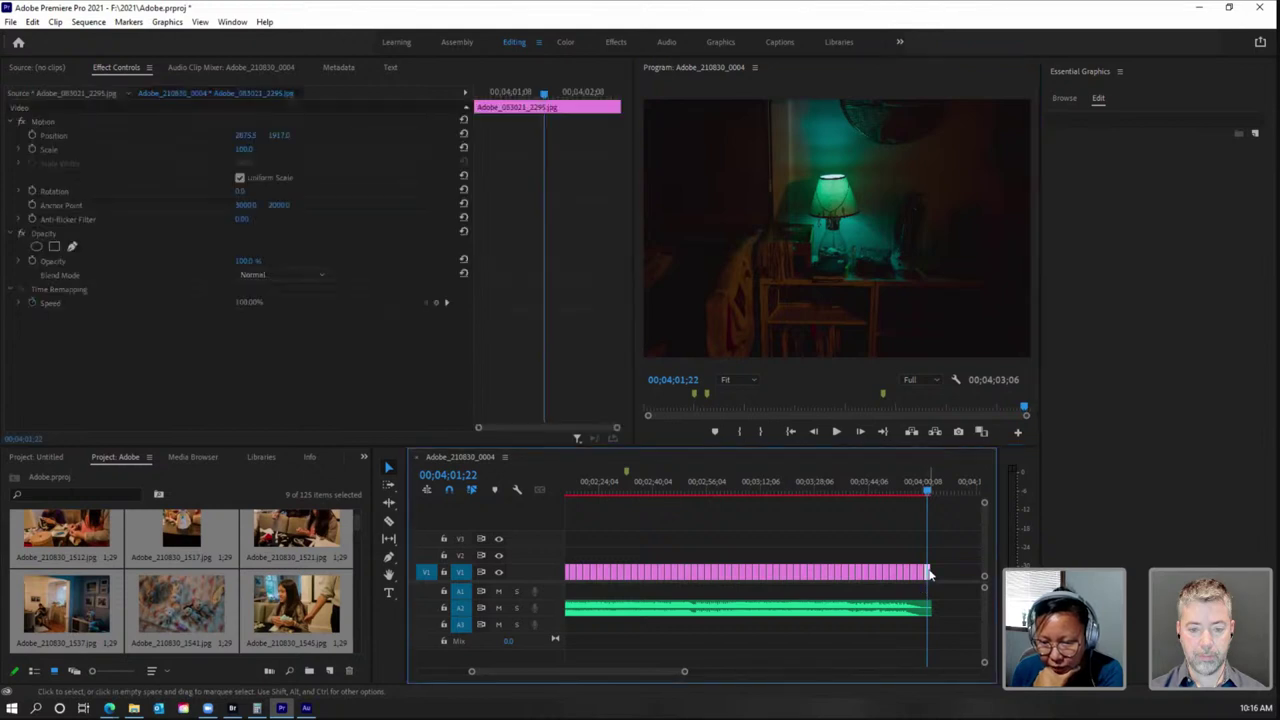
right_click(930, 574)
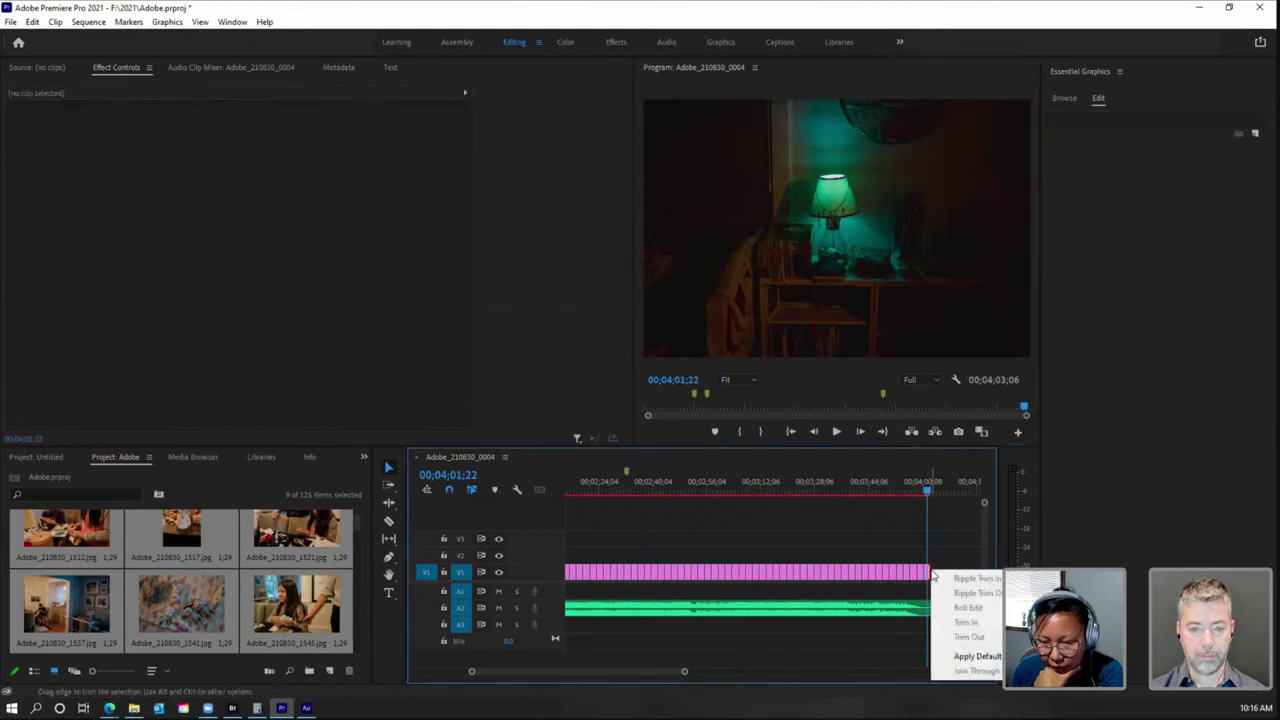
left_click(960, 656)
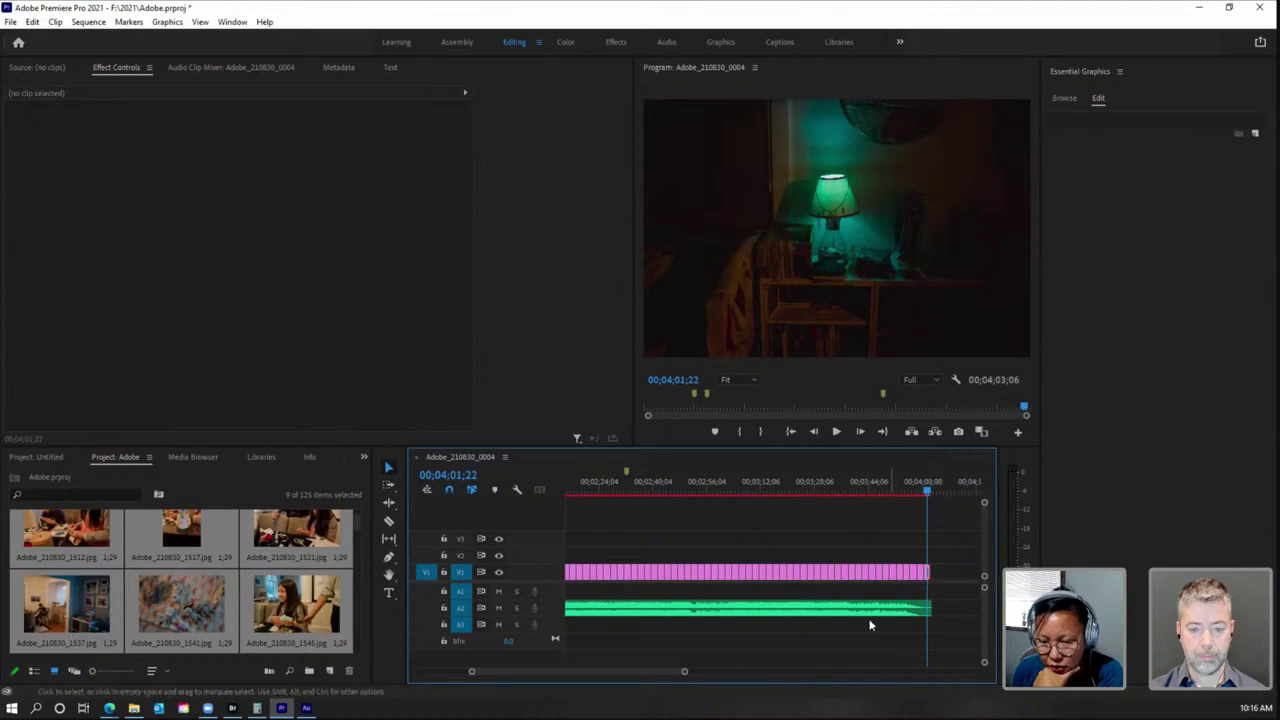
left_click_drag(686, 674, 636, 673)
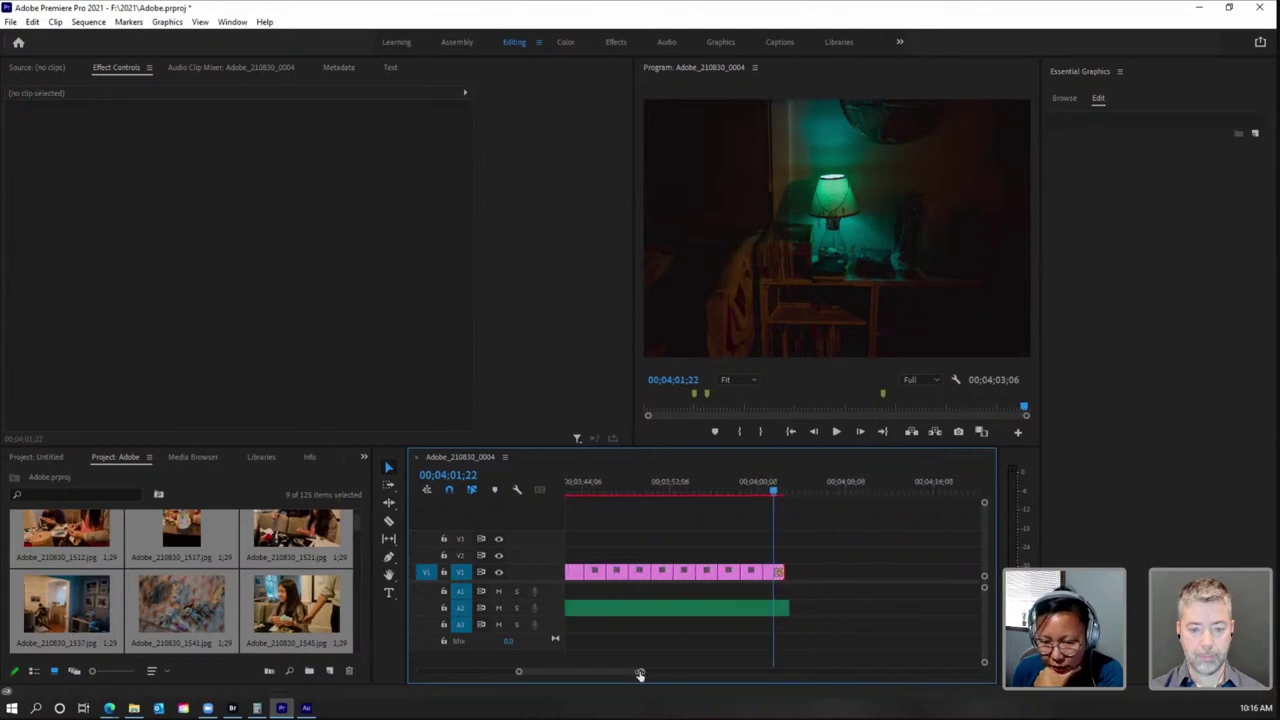
Step: Lengthen the final photo to 00;00;02;02 and preview the fading ending
left_click_drag(786, 572, 800, 572)
left_click_drag(771, 489, 757, 494)
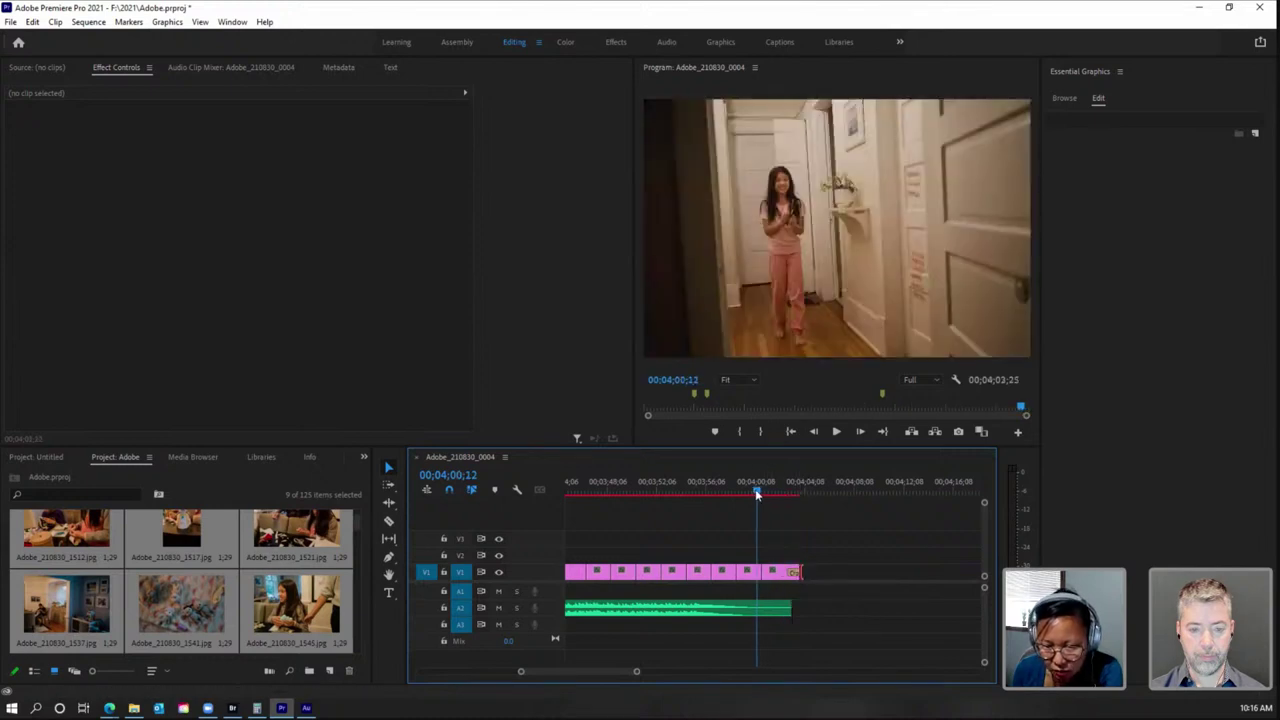
left_click(836, 432)
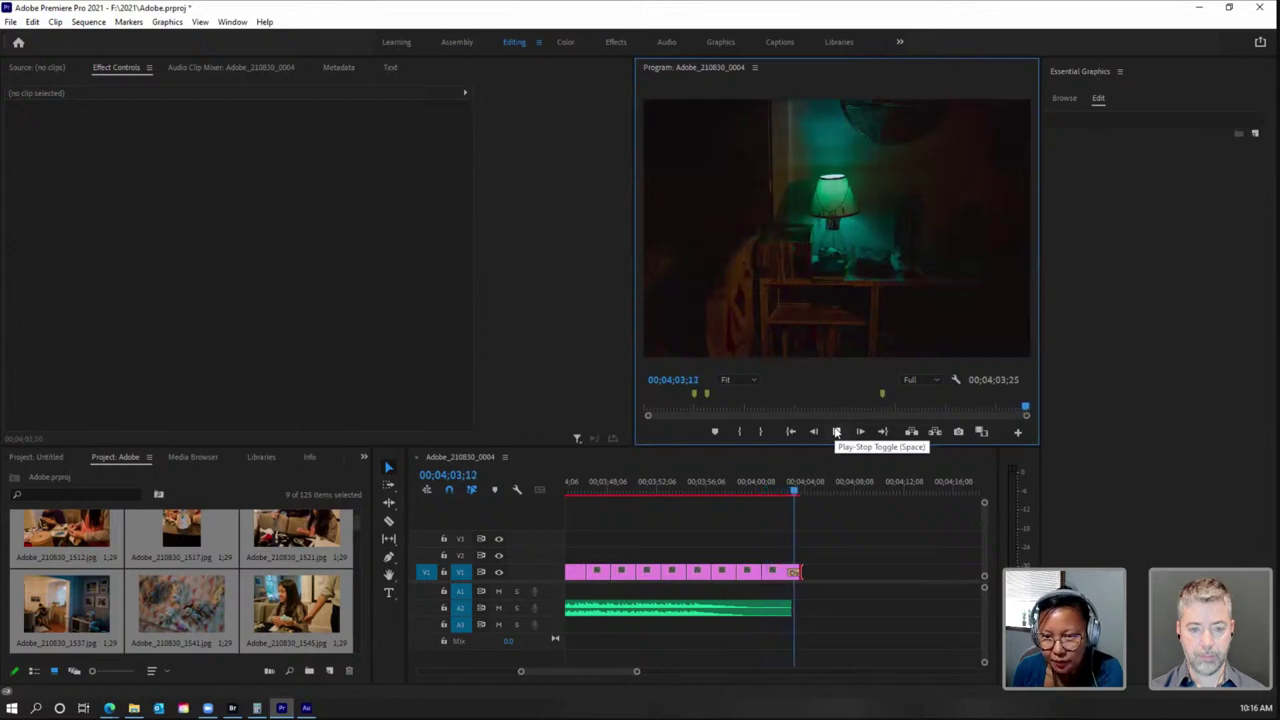
left_click(836, 432)
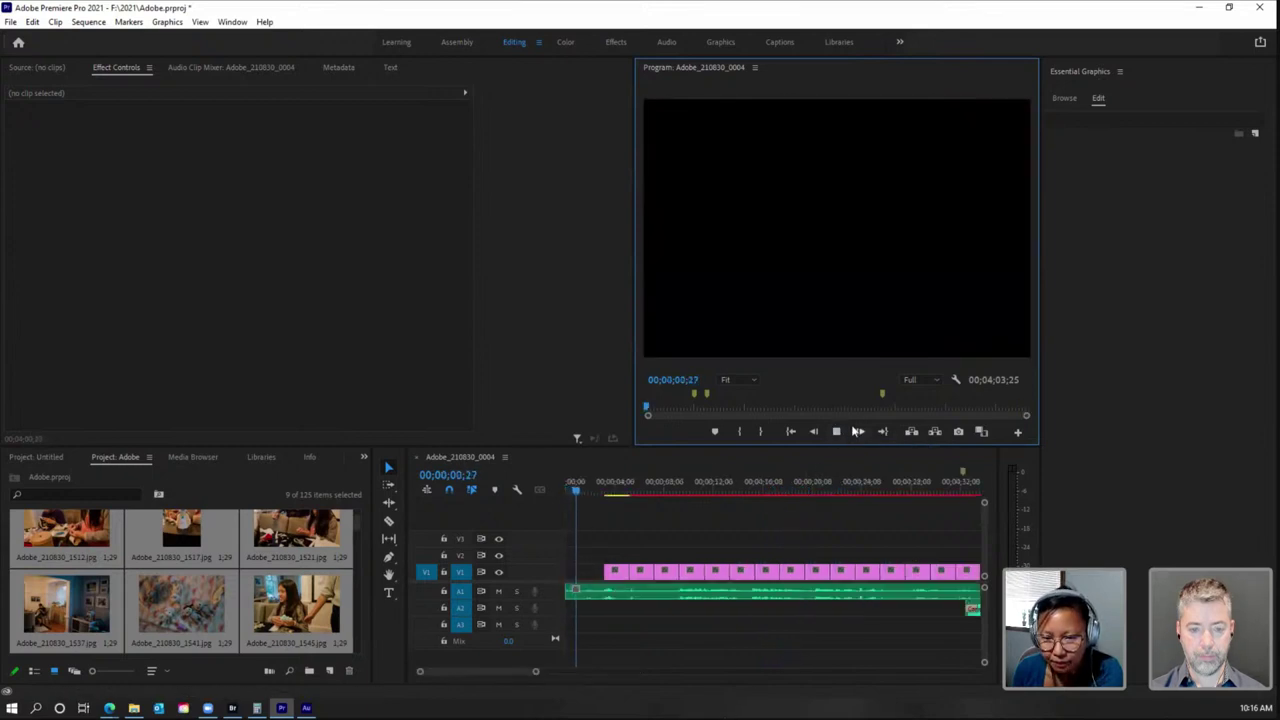
Step: Apply the default Cross Dissolve transition to the start of the first photo clip
left_click(838, 432)
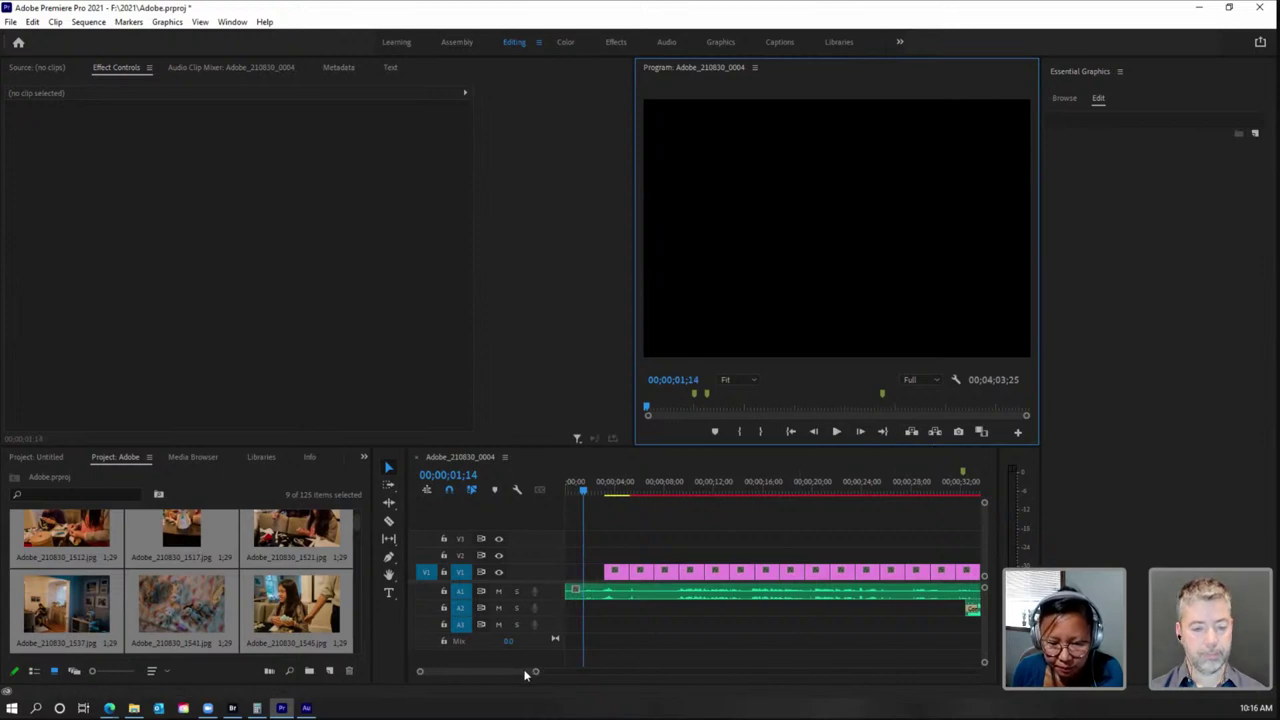
mouse_move(533, 674)
left_mouse_down()
mouse_move(511, 674)
mouse_move(527, 676)
left_mouse_up()
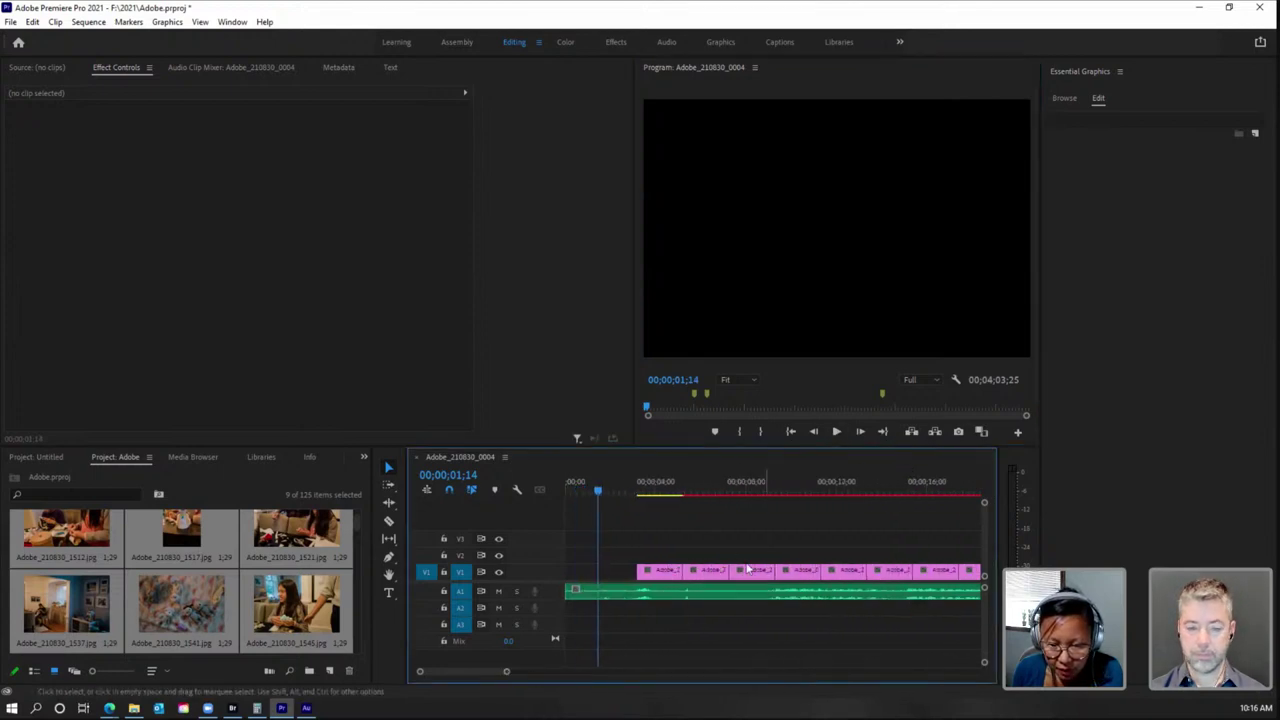
right_click(641, 570)
left_click(705, 655)
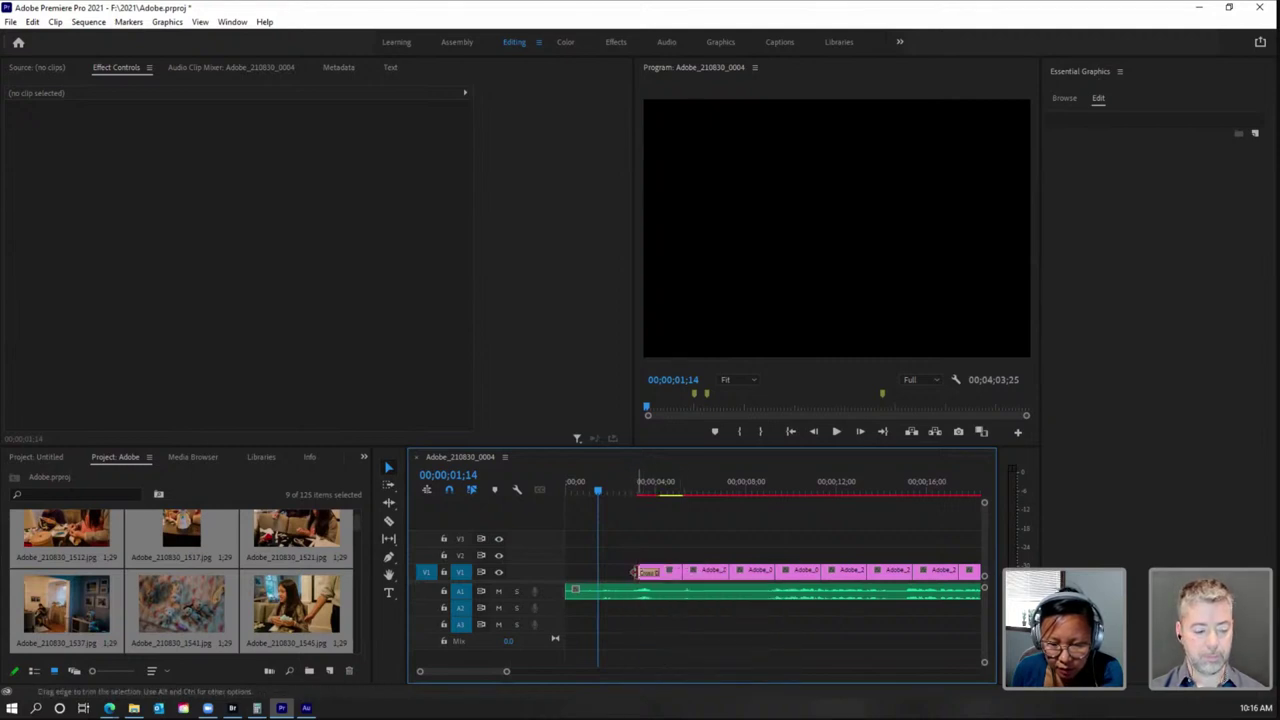
Step: Extend the first photo nine frames earlier and return the playhead to the sequence start
left_click_drag(633, 572, 625, 572)
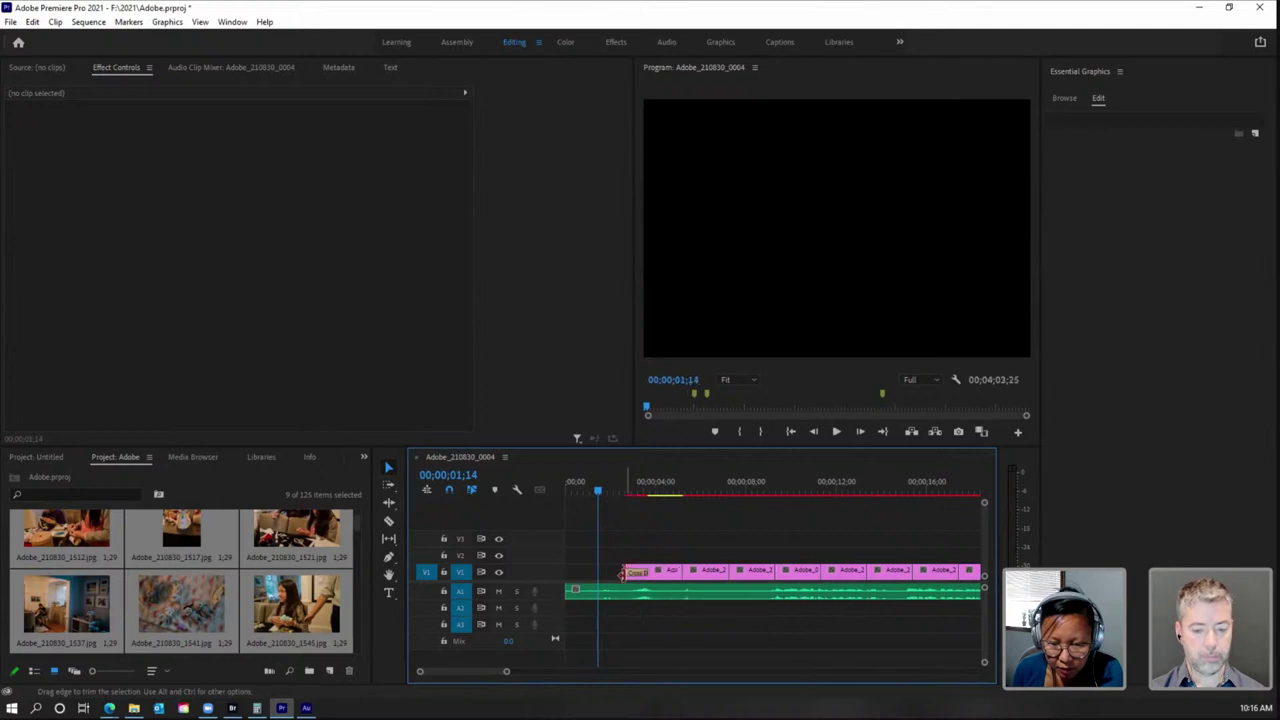
left_click(610, 573)
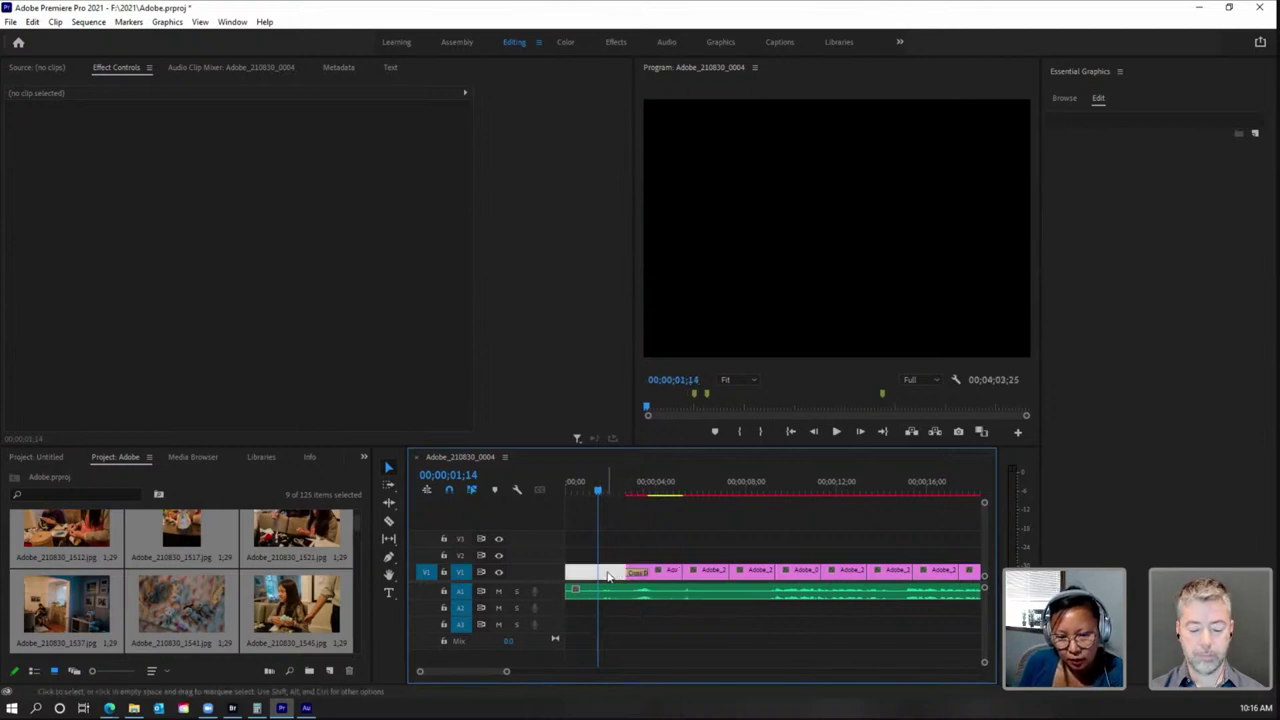
left_click(614, 546)
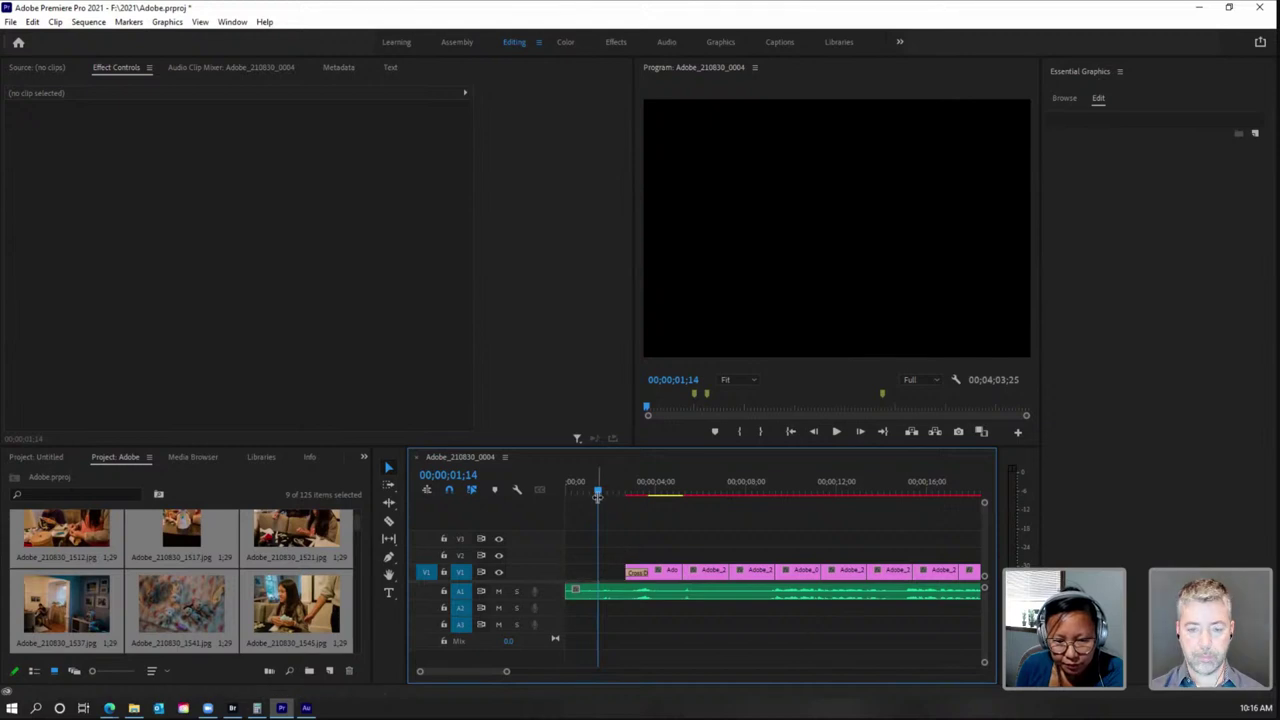
left_click_drag(599, 490, 564, 495)
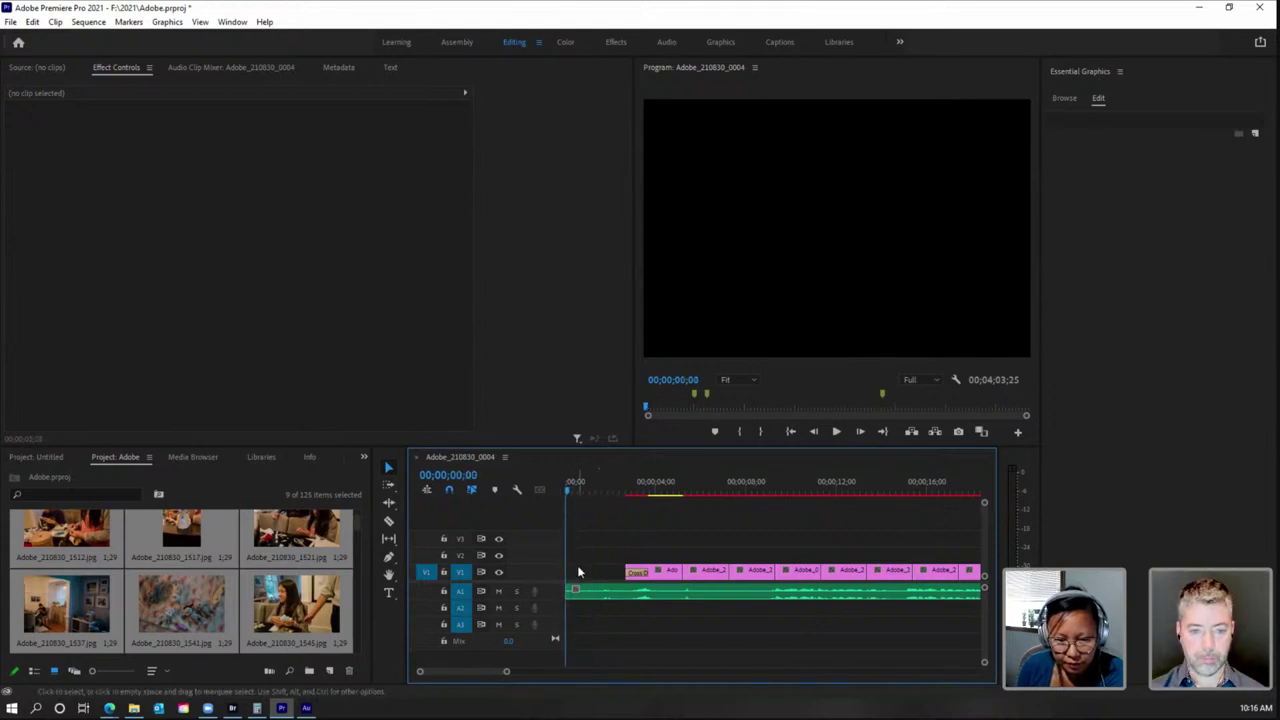
Step: Draw a text box across the upper frame and set its font to Adamina
left_click(389, 592)
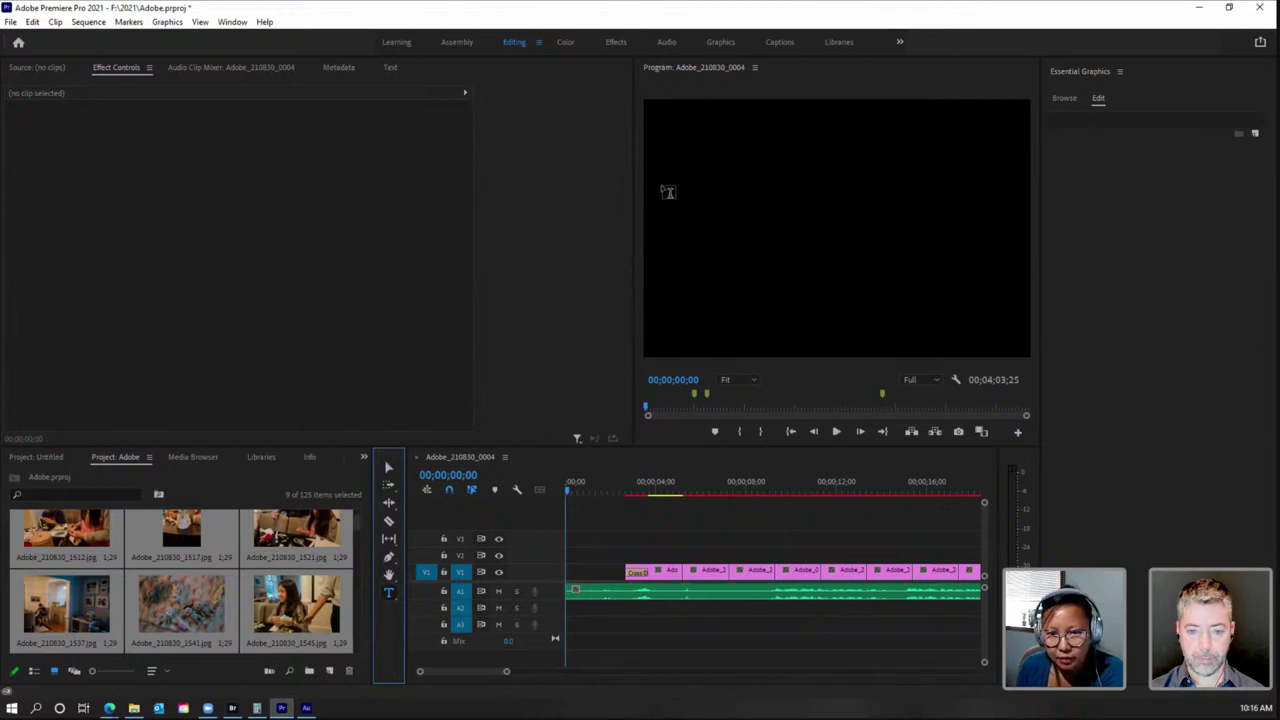
left_click_drag(657, 199, 1021, 267)
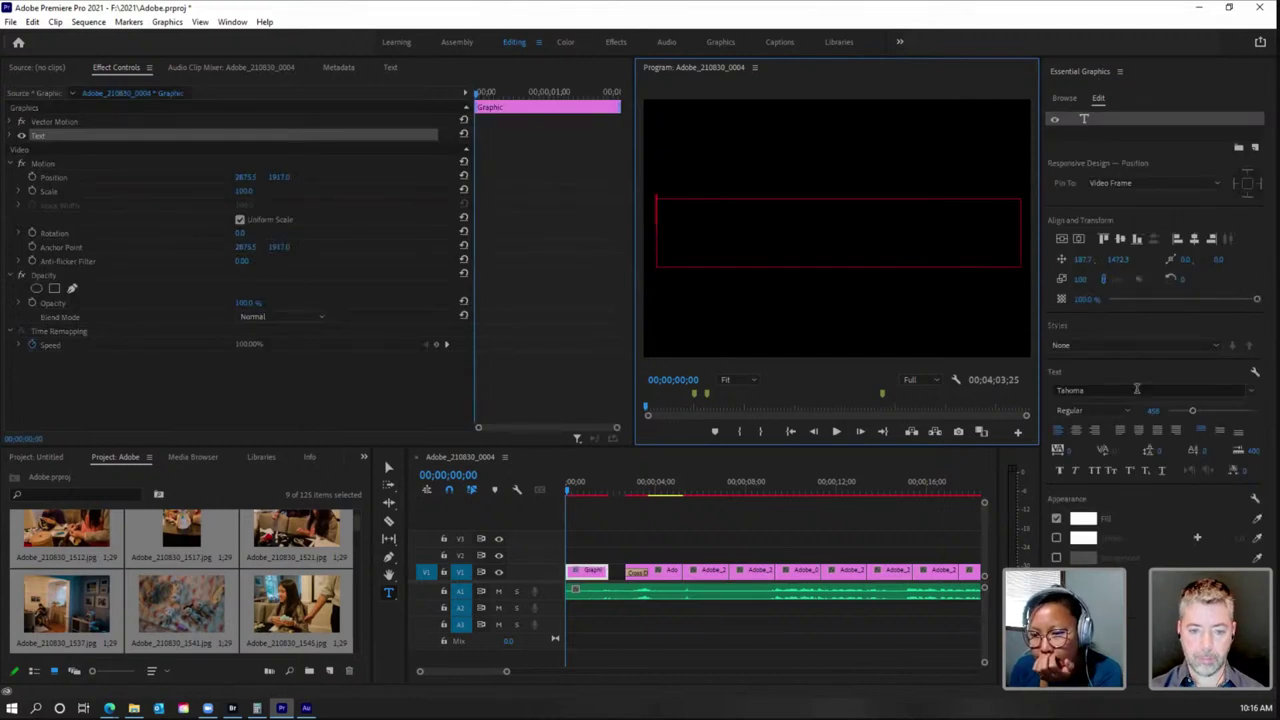
left_click(1250, 391)
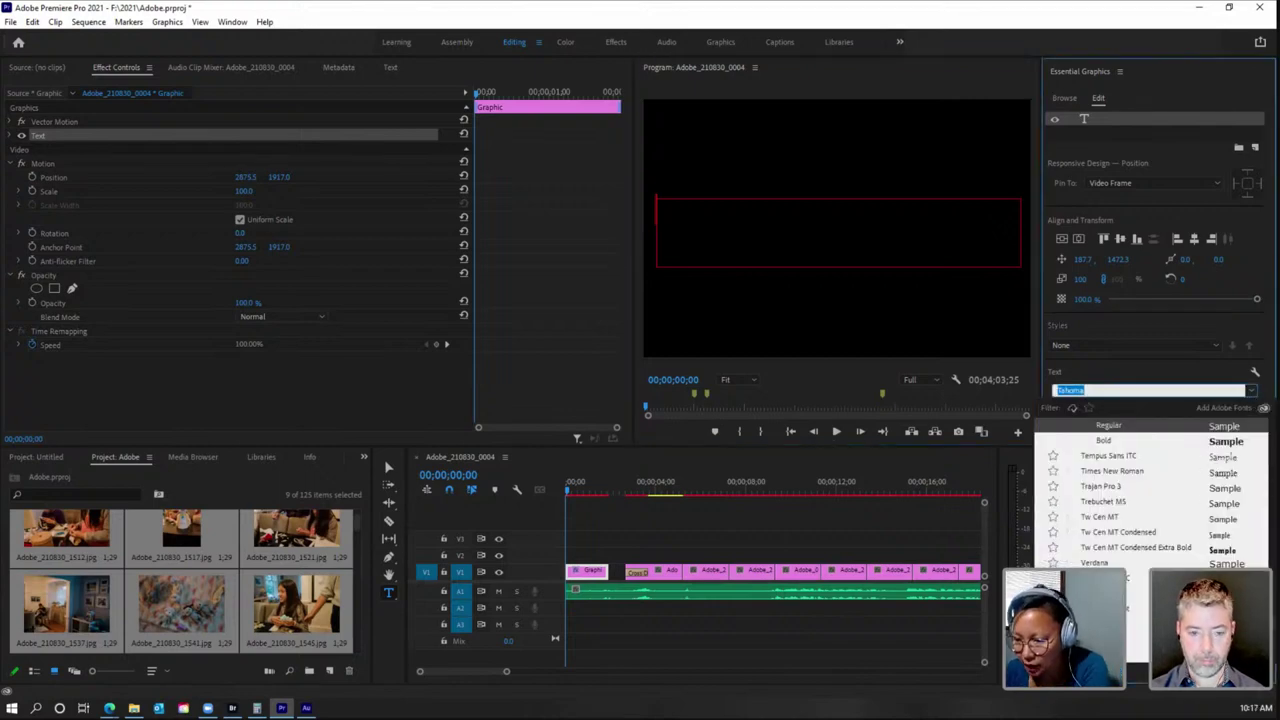
left_click_drag(1264, 530, 1263, 428)
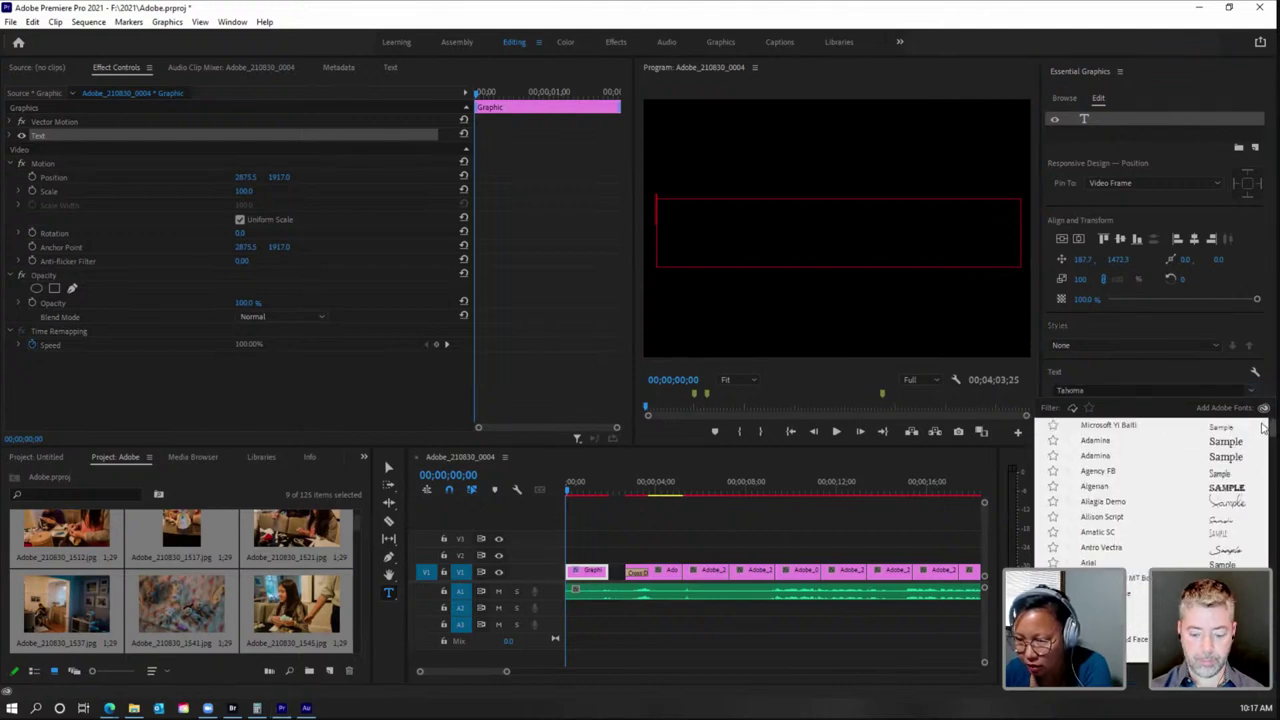
left_click(1118, 456)
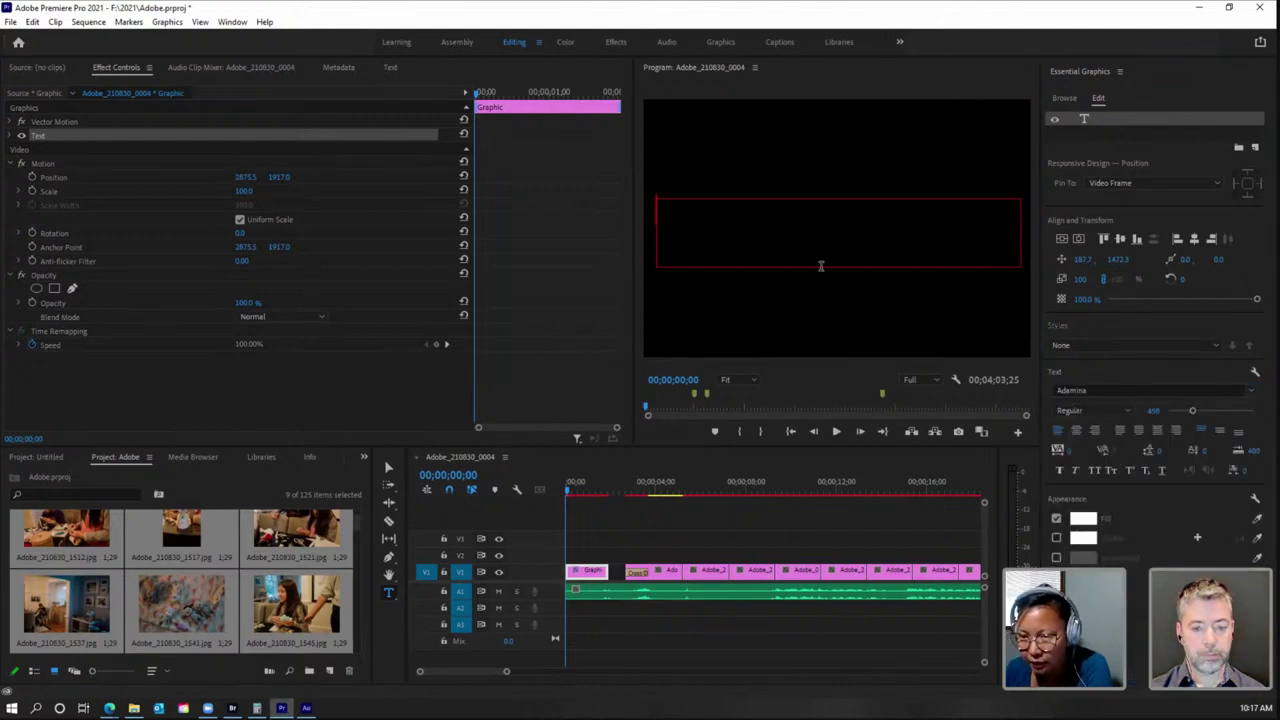
Step: Type the title 'Home' in the box and select all its text
left_click(794, 214)
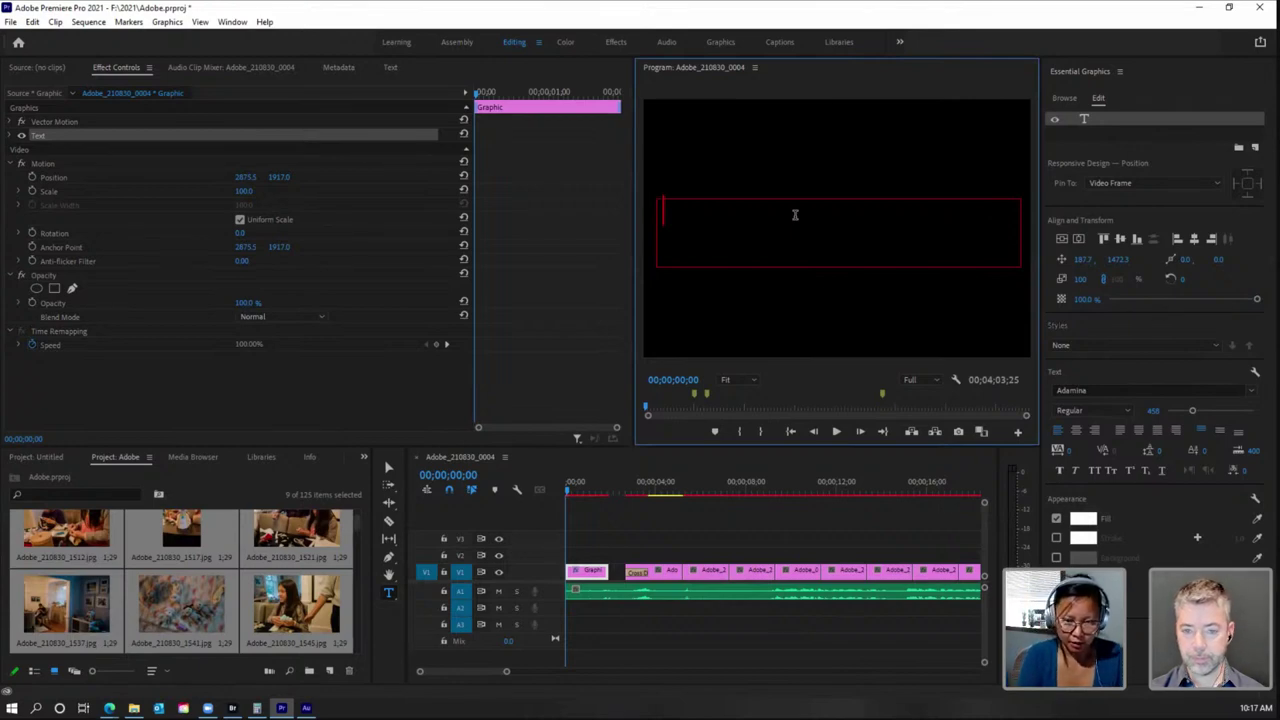
type("\"")
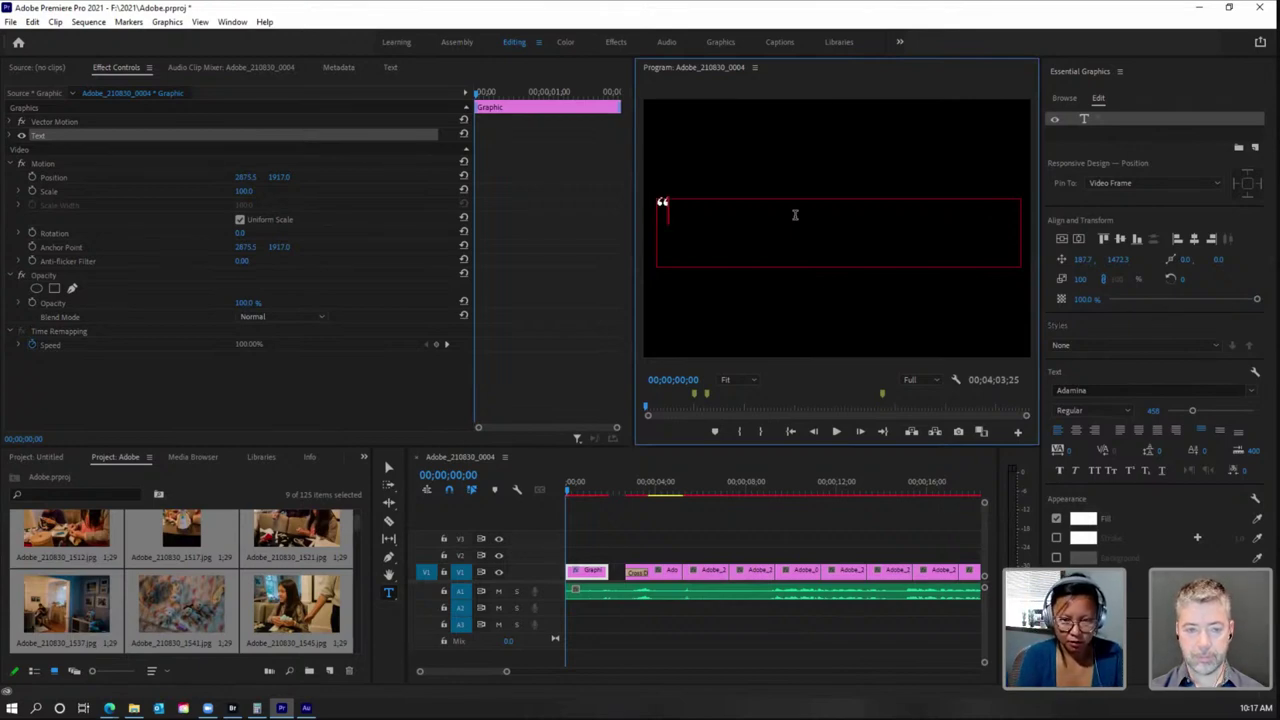
type("Home\"")
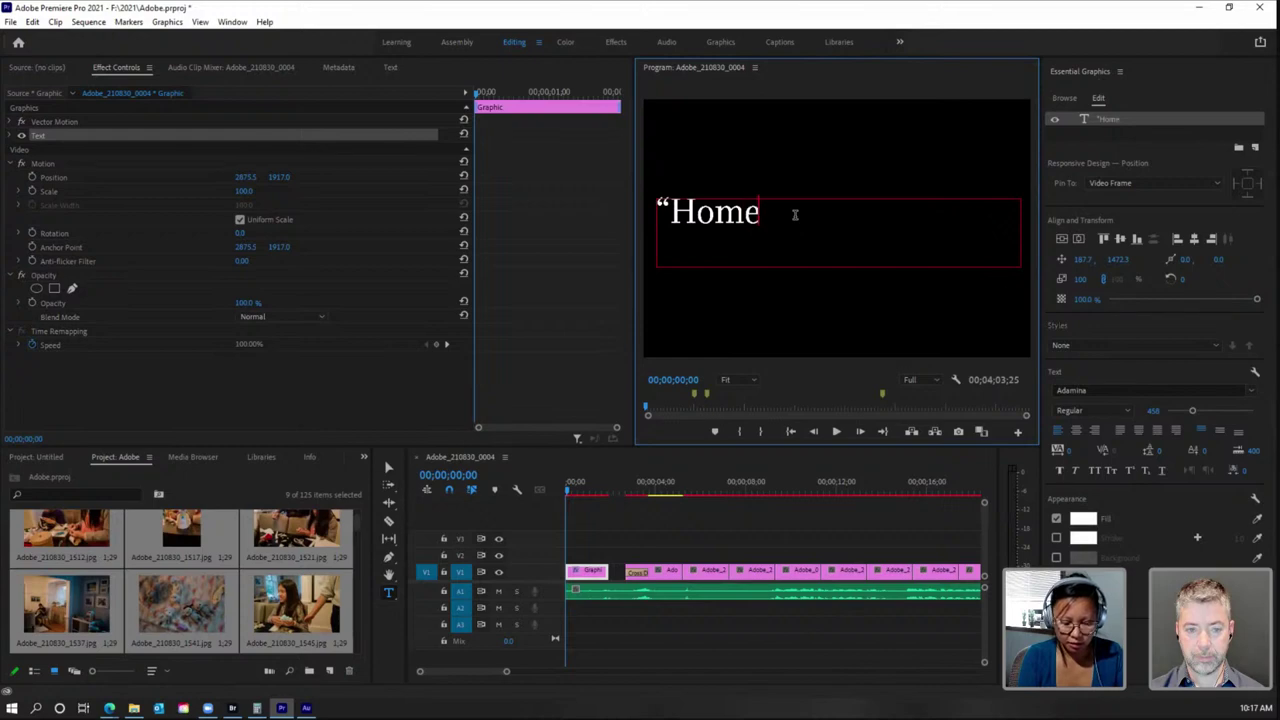
key("ctrl+a")
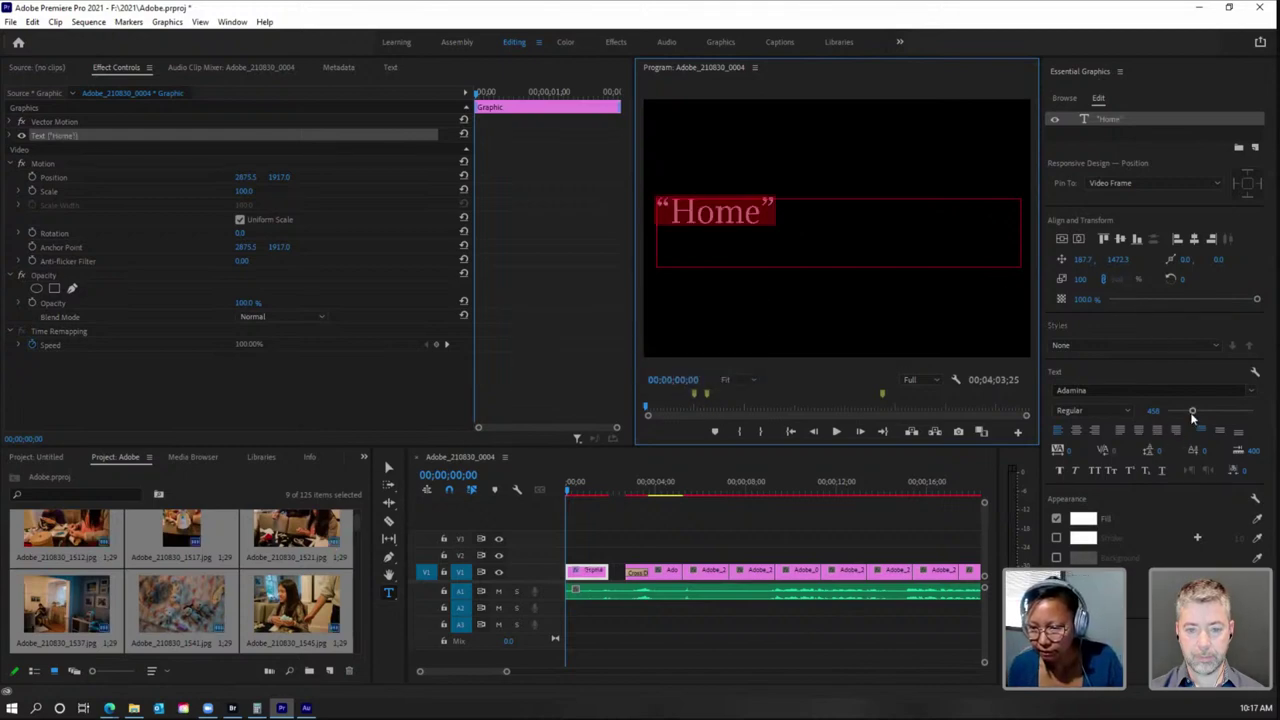
Step: Reduce the Home title to size 384 and centre it horizontally and vertically in its box
left_click_drag(1190, 411, 1182, 413)
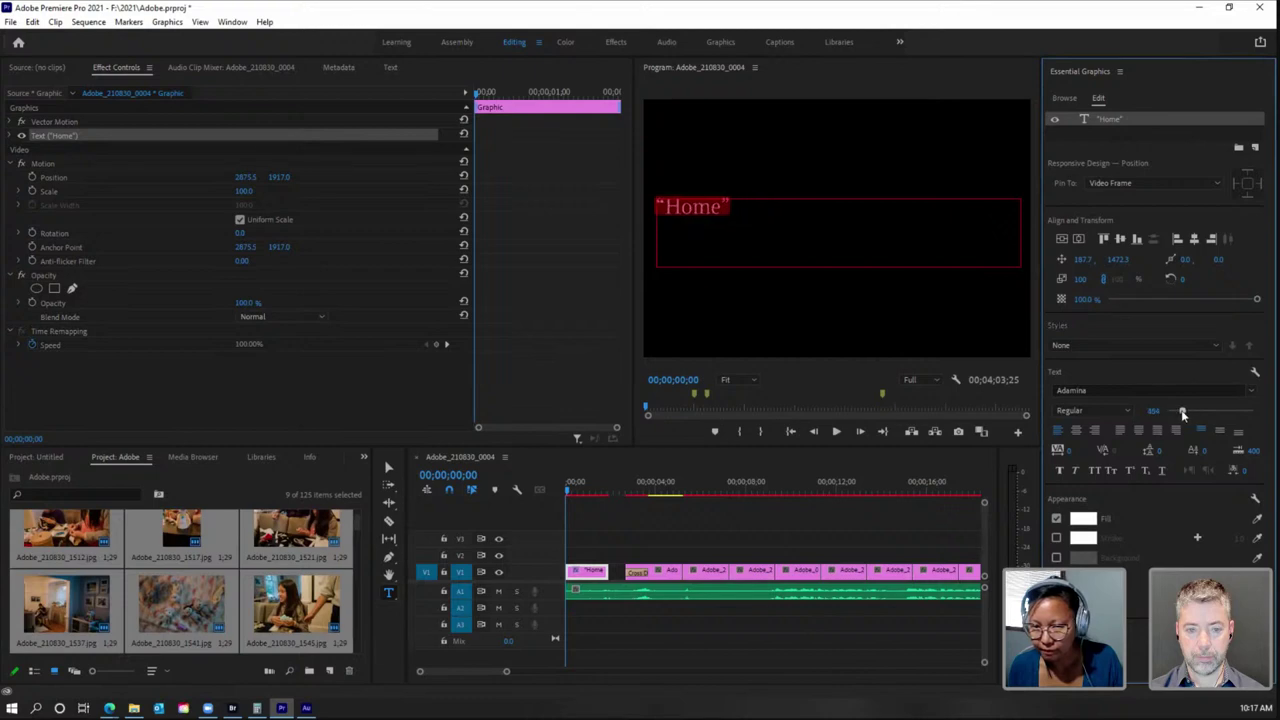
left_click(1075, 431)
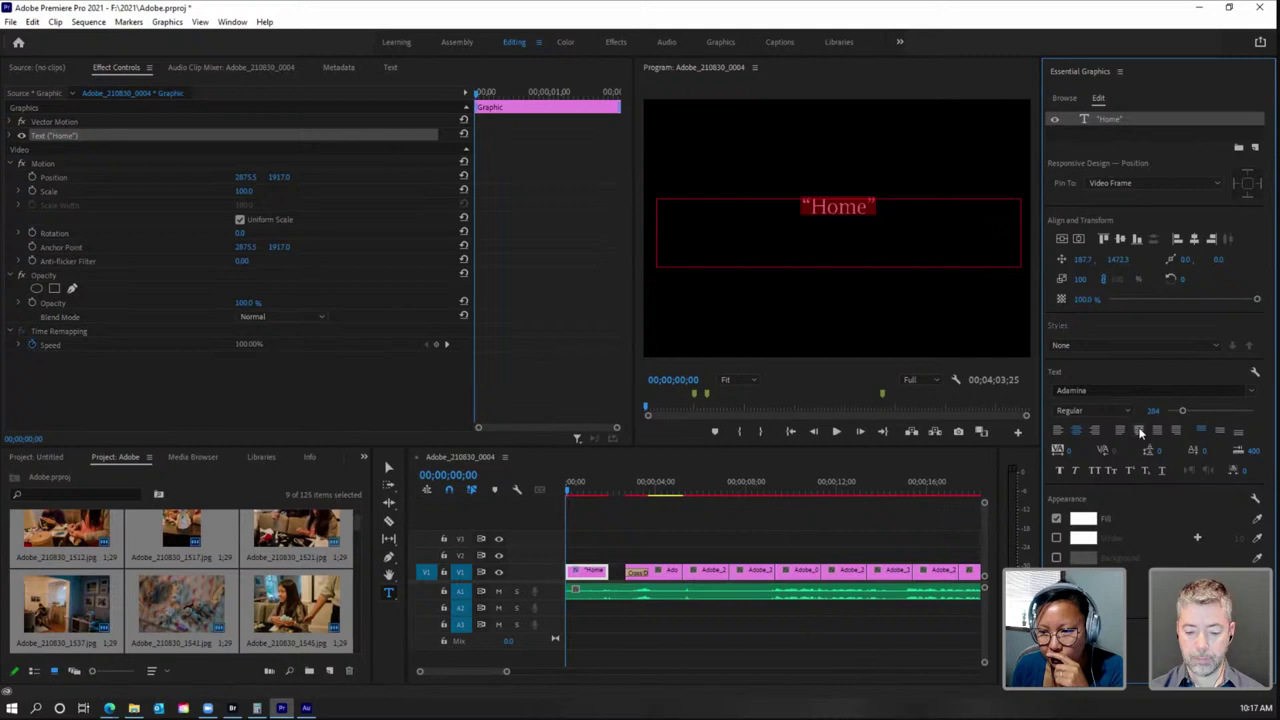
left_click(1220, 433)
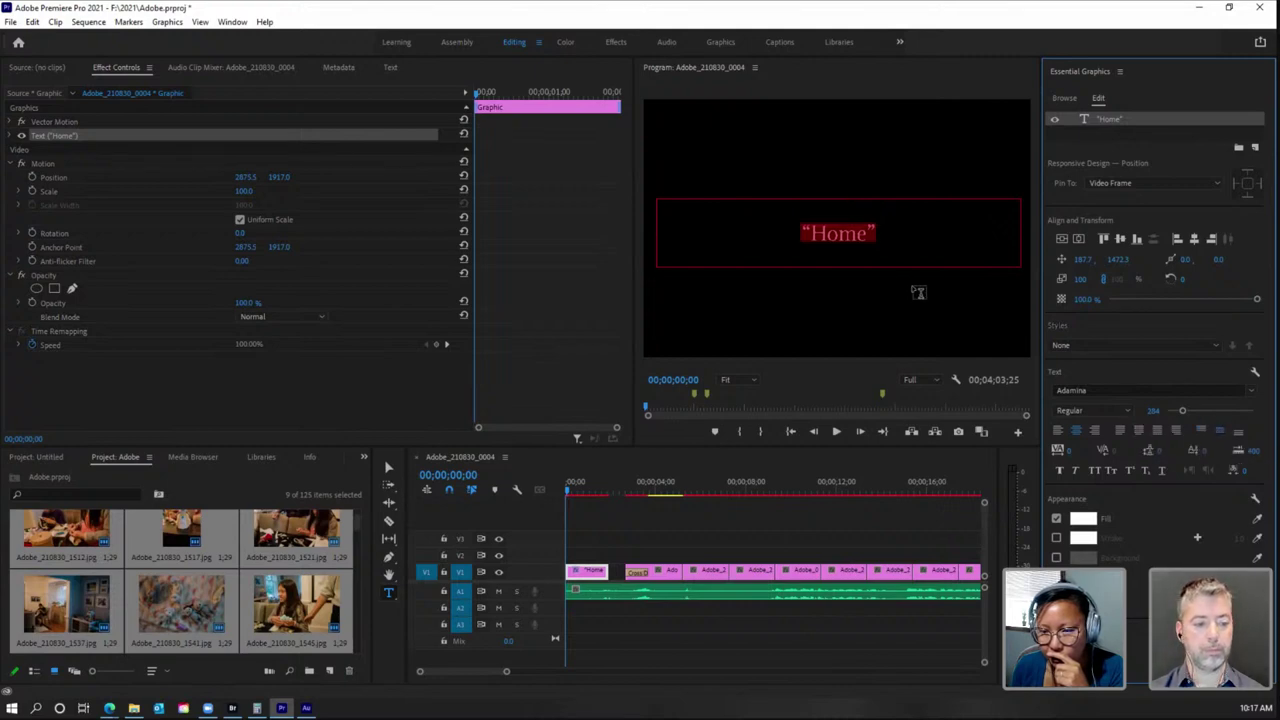
left_click(389, 470)
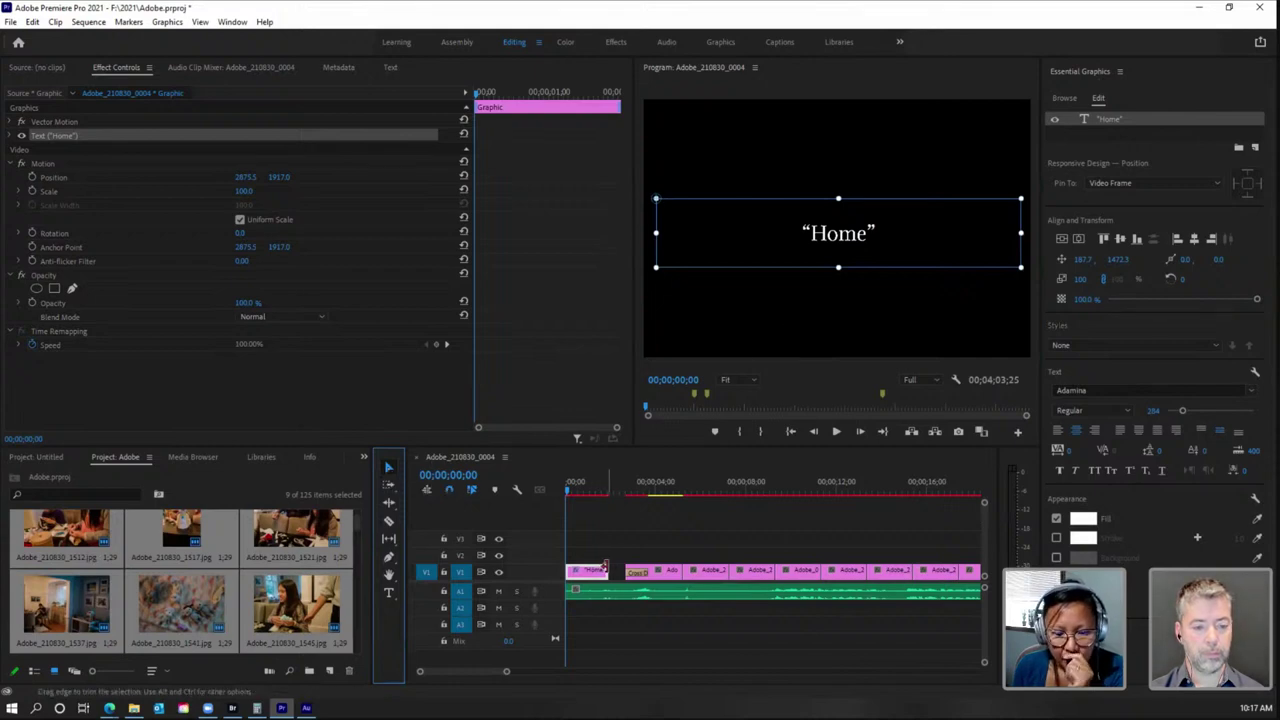
Step: Lengthen the Home title clip and add a 100% Opacity keyframe at its start
left_click_drag(604, 571, 640, 555)
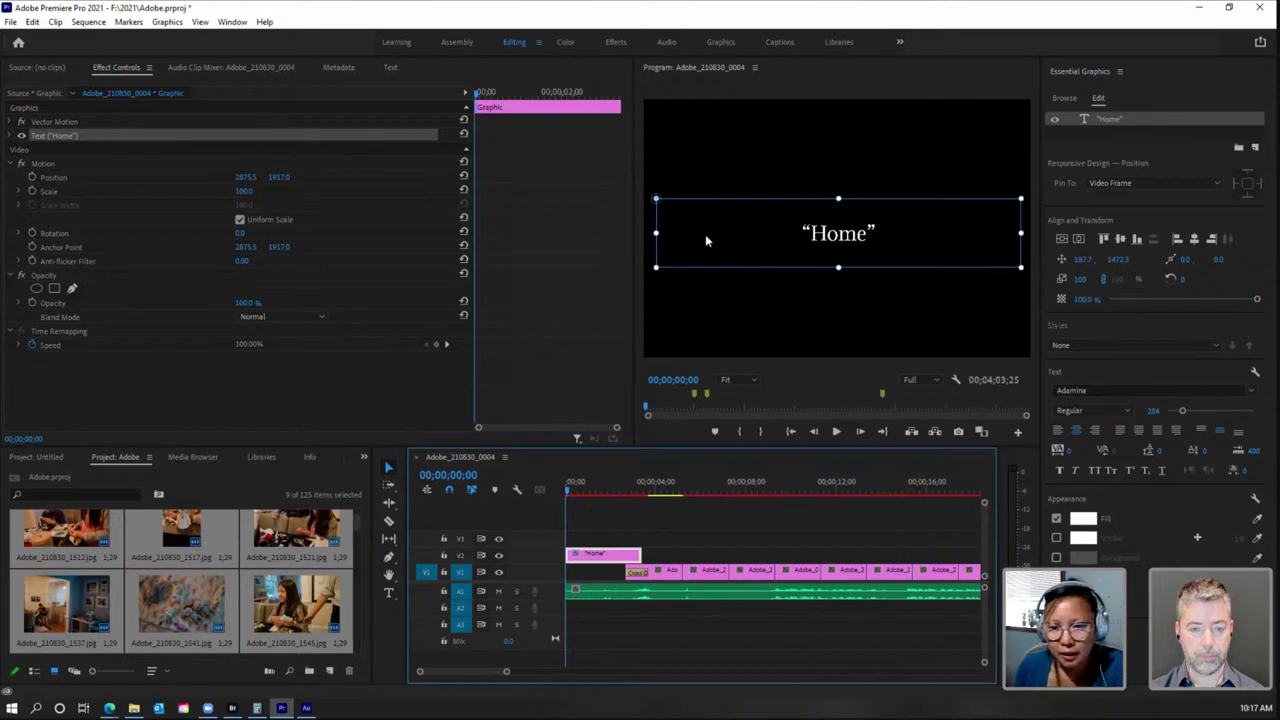
left_click(474, 93)
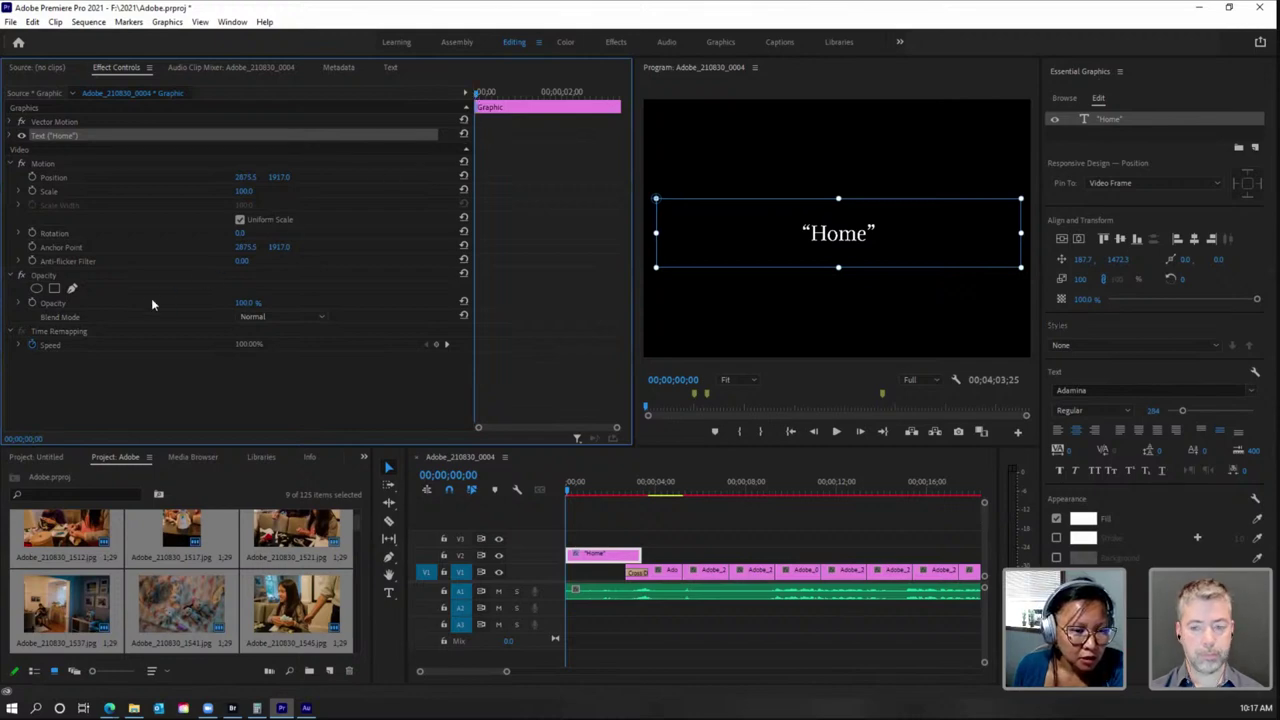
left_click(32, 304)
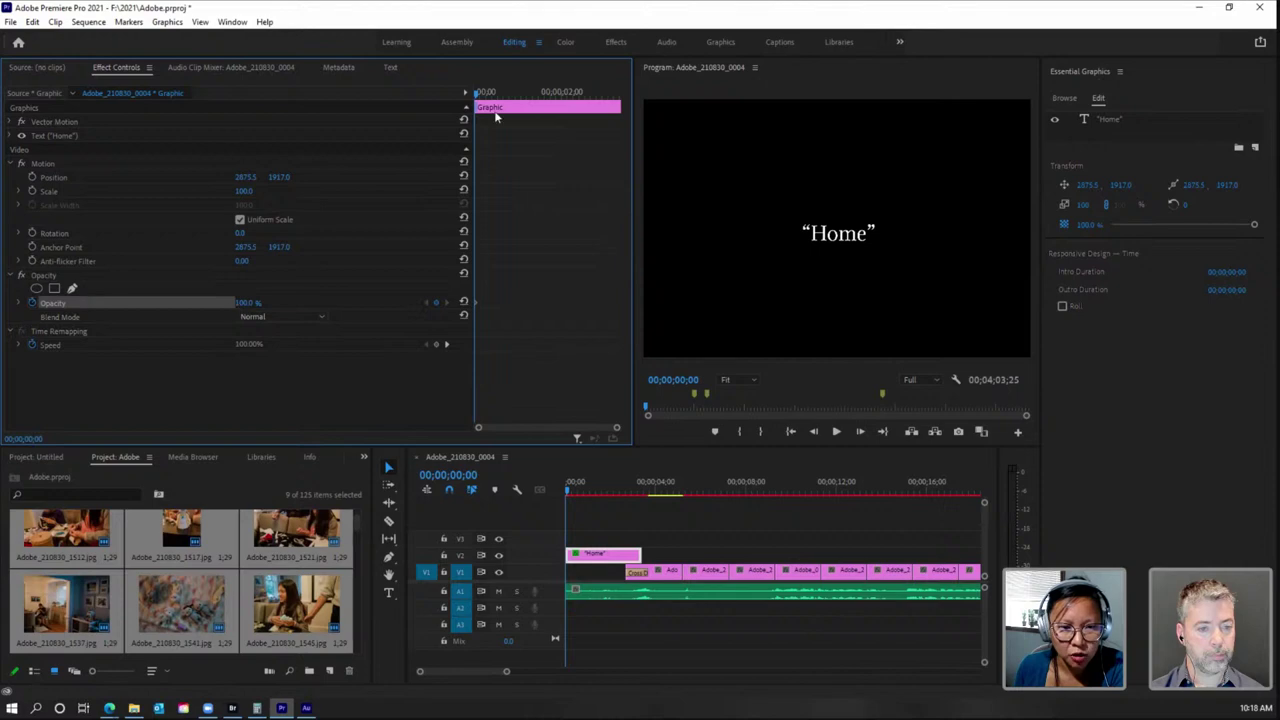
Step: Set a 0% Opacity keyframe at 00;00;02;18 and play back the title fade
left_click_drag(478, 92, 620, 110)
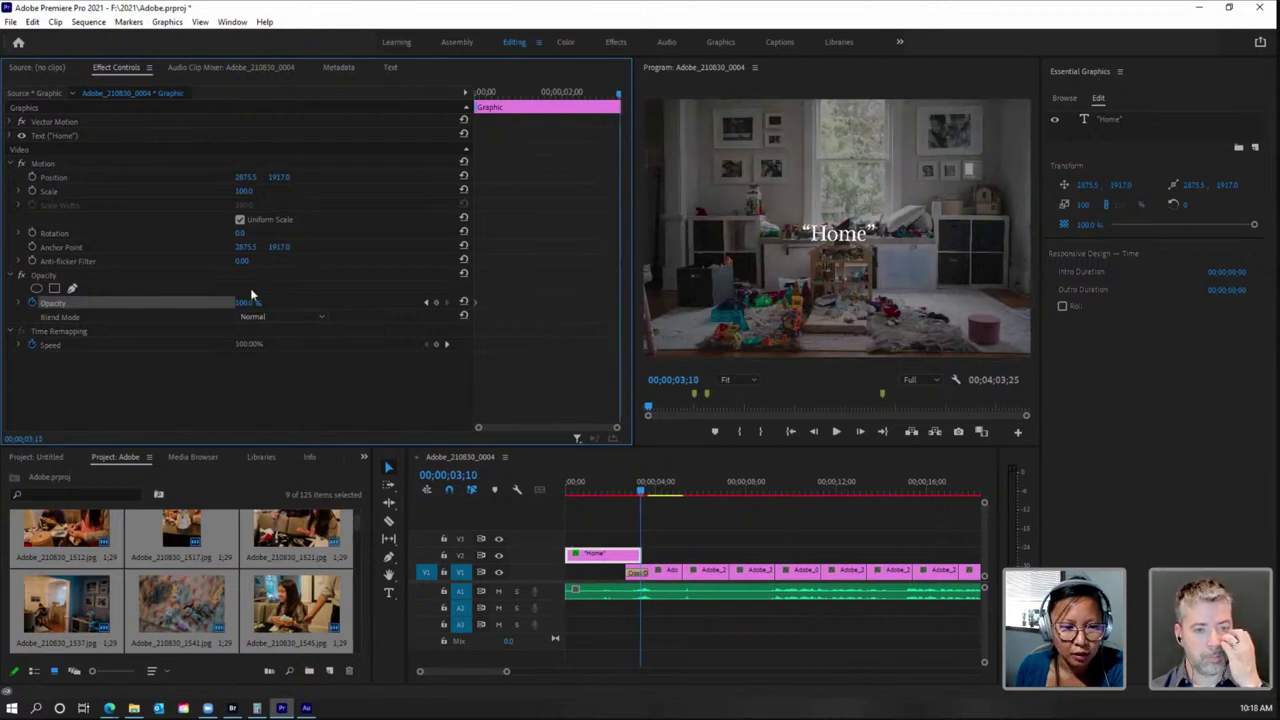
left_click_drag(249, 303, 206, 303)
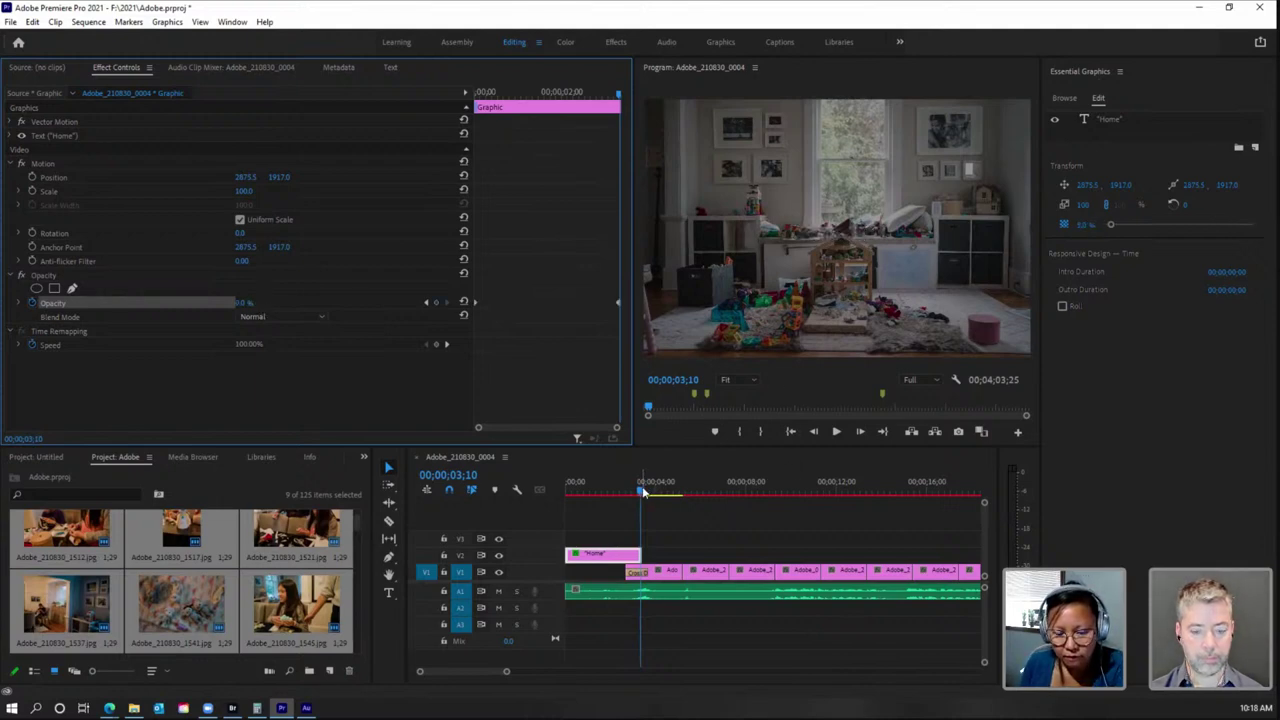
left_click_drag(645, 490, 569, 505)
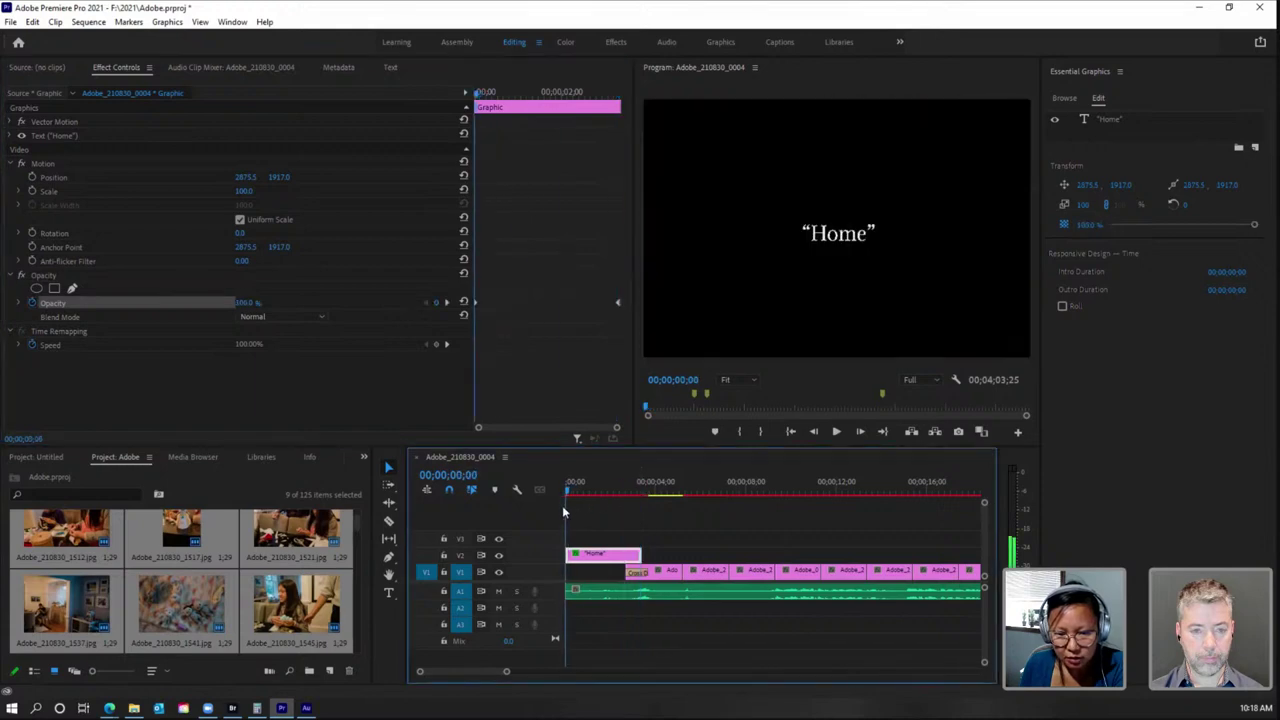
left_click(837, 432)
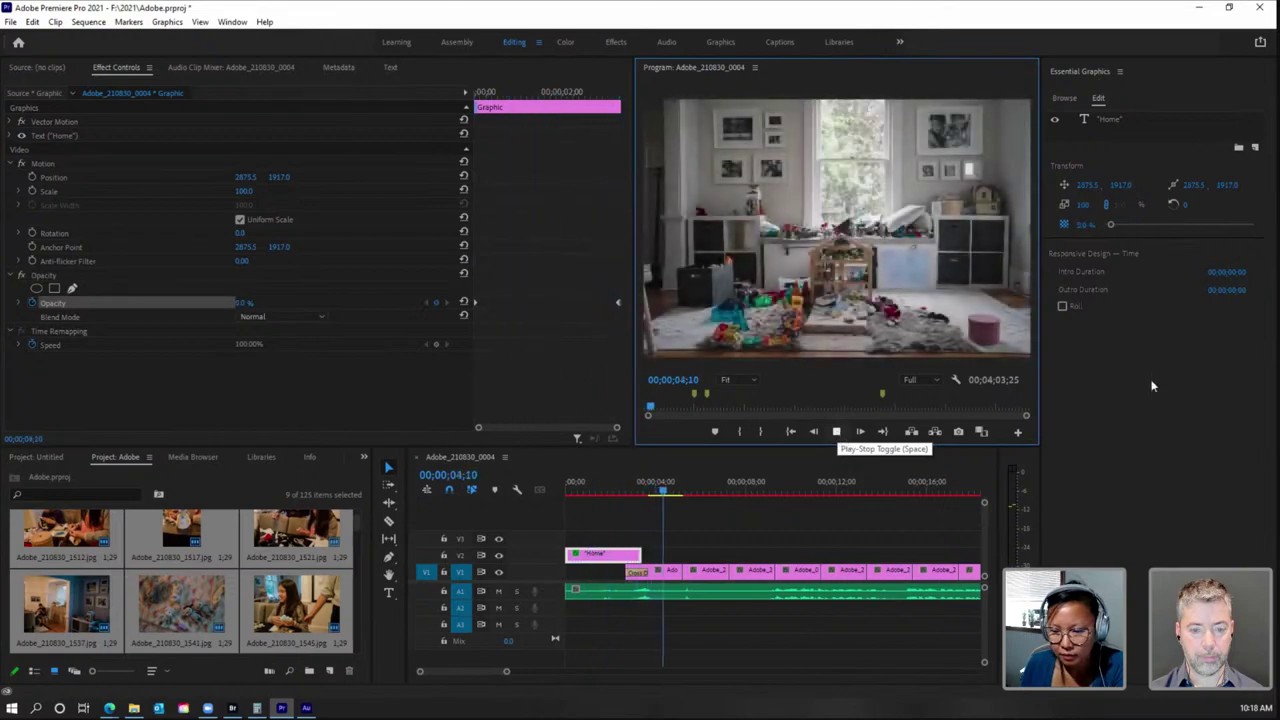
left_click(733, 485)
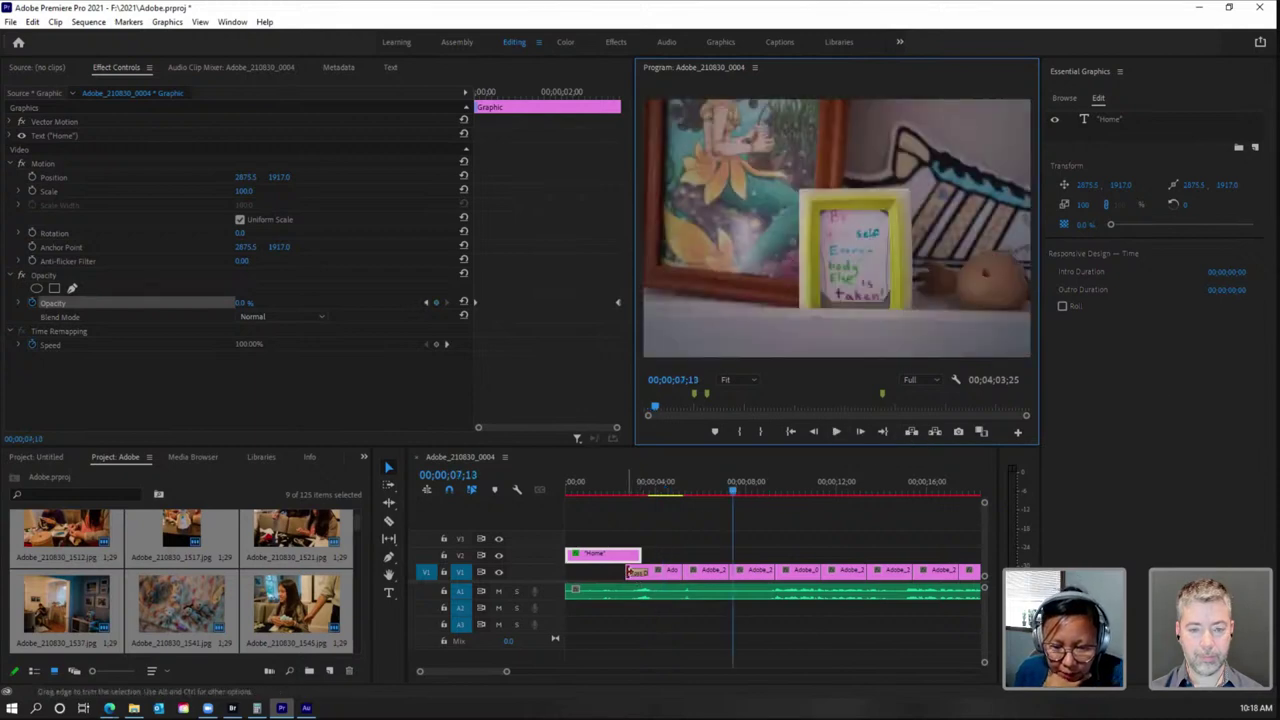
Step: Extend the first V1 clip earlier under the title, replay the opening, and zoom the timeline out
left_click_drag(631, 571, 618, 571)
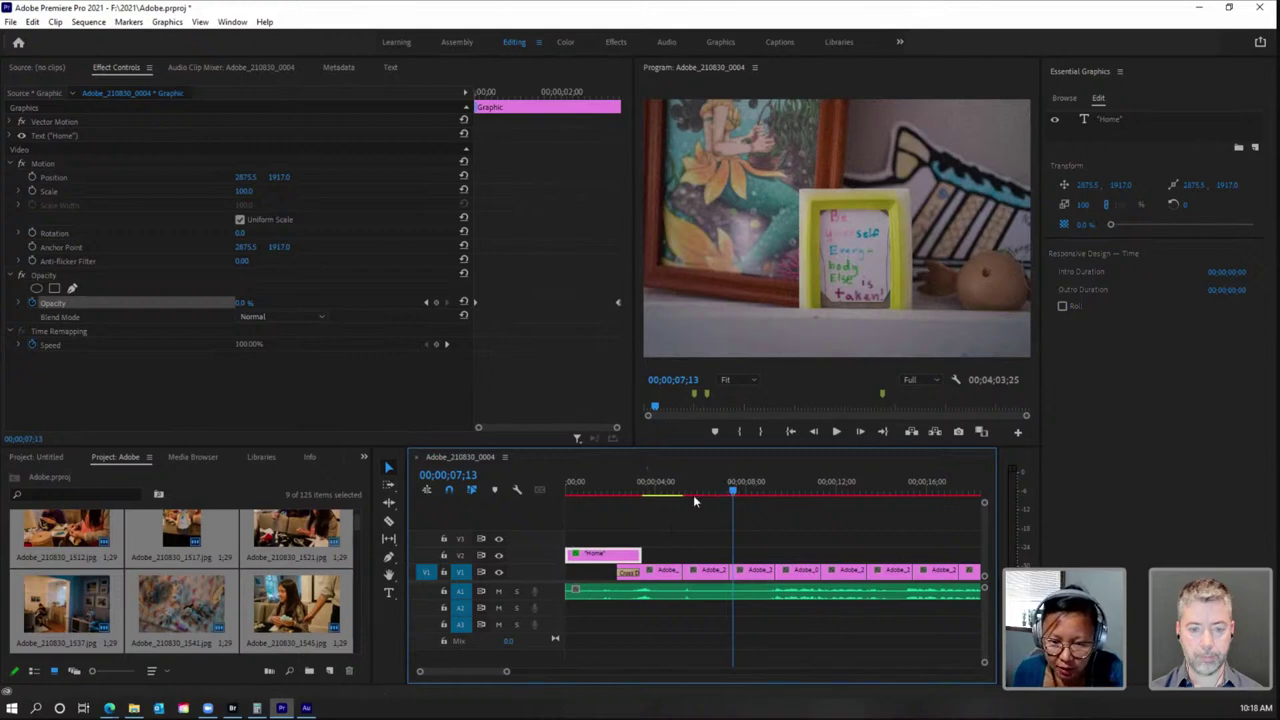
left_click_drag(693, 495, 567, 495)
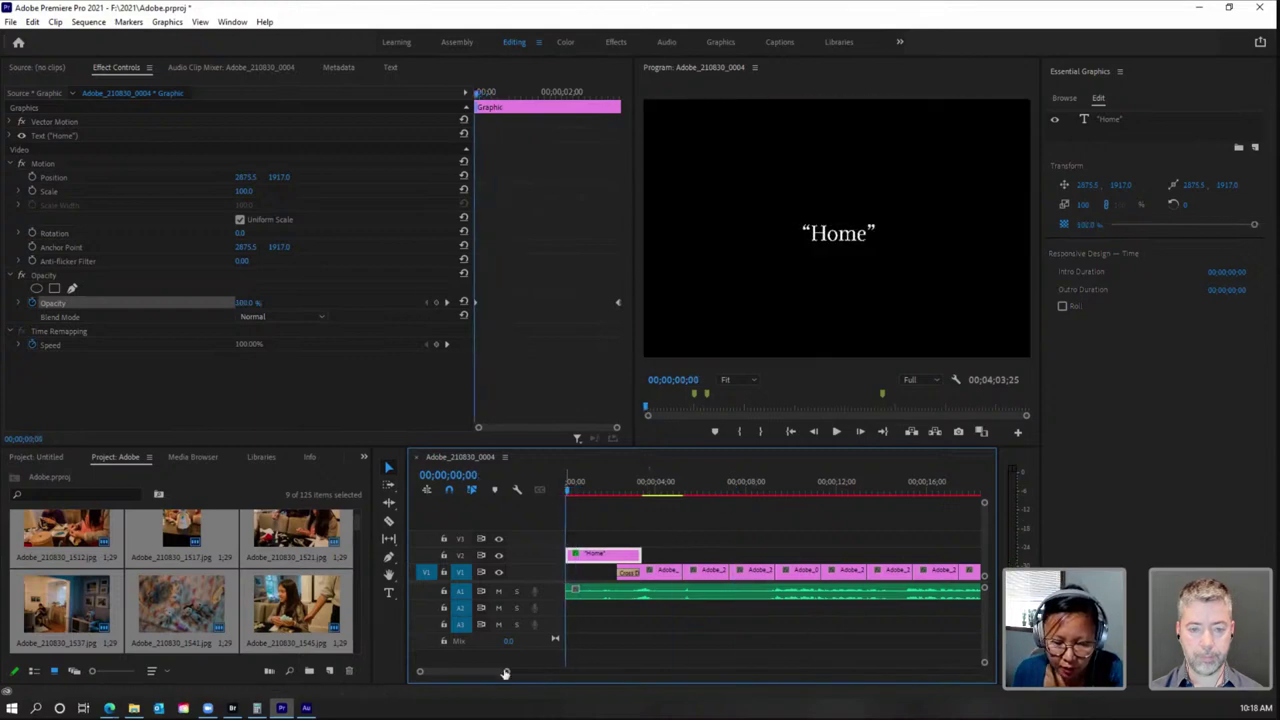
left_click(837, 432)
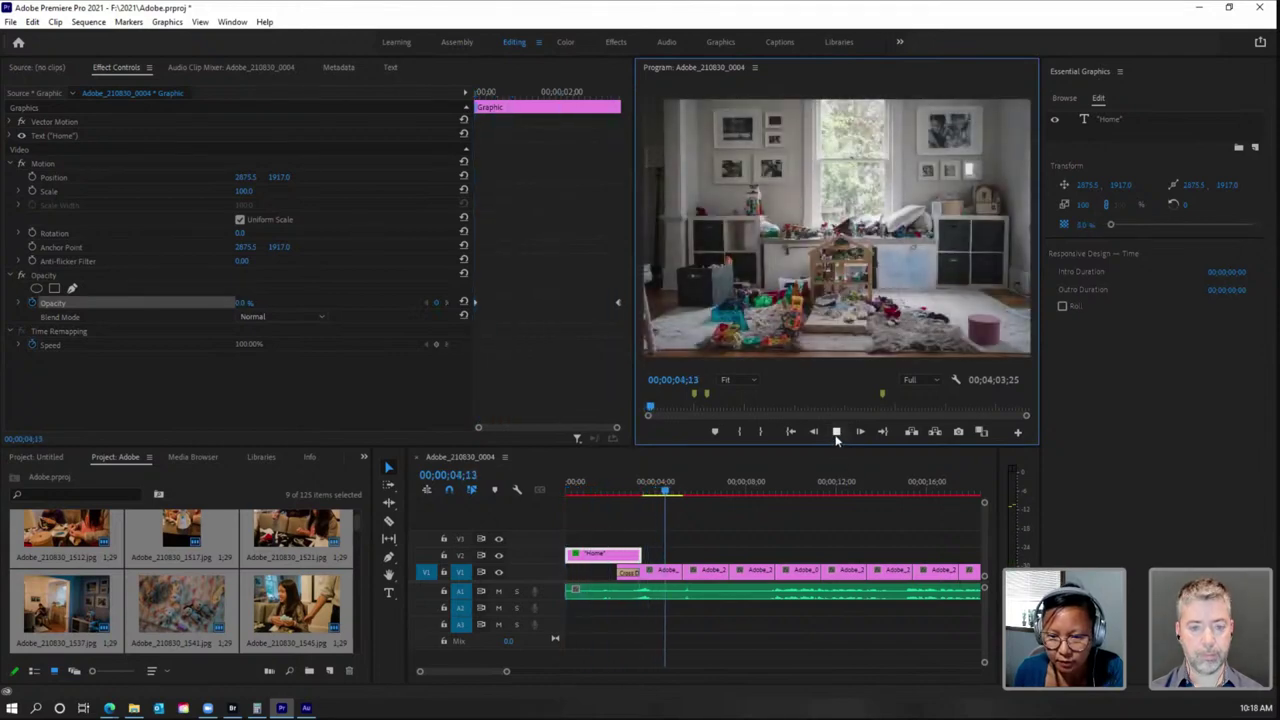
left_click(837, 432)
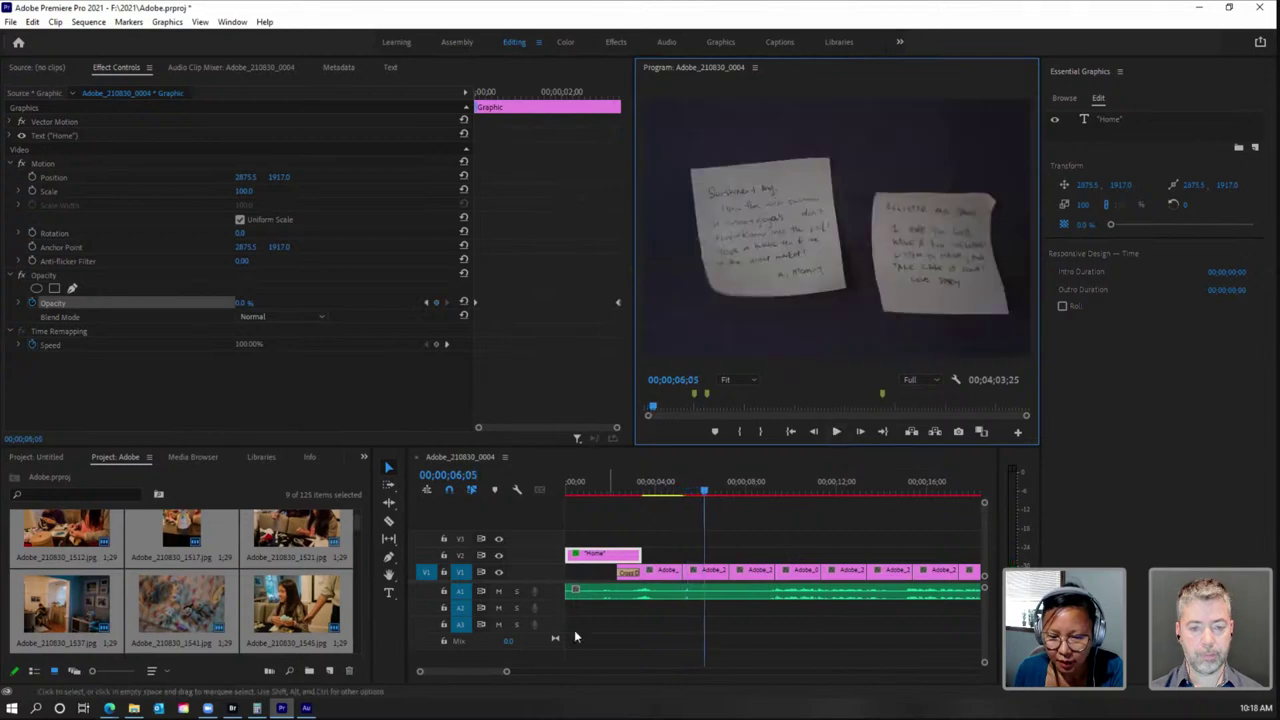
left_click_drag(507, 674, 728, 695)
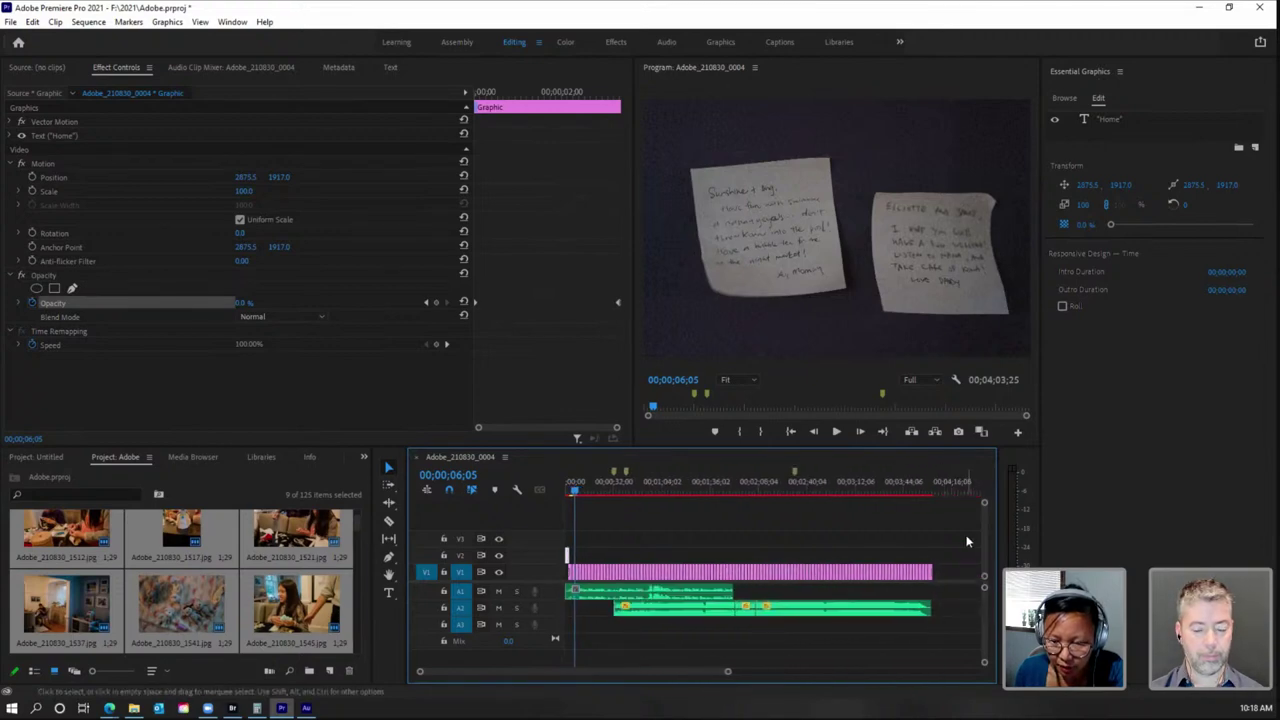
Step: Apply Scale to Frame Size to all sequence clips and play back the result
left_click_drag(964, 538, 548, 573)
right_click(632, 573)
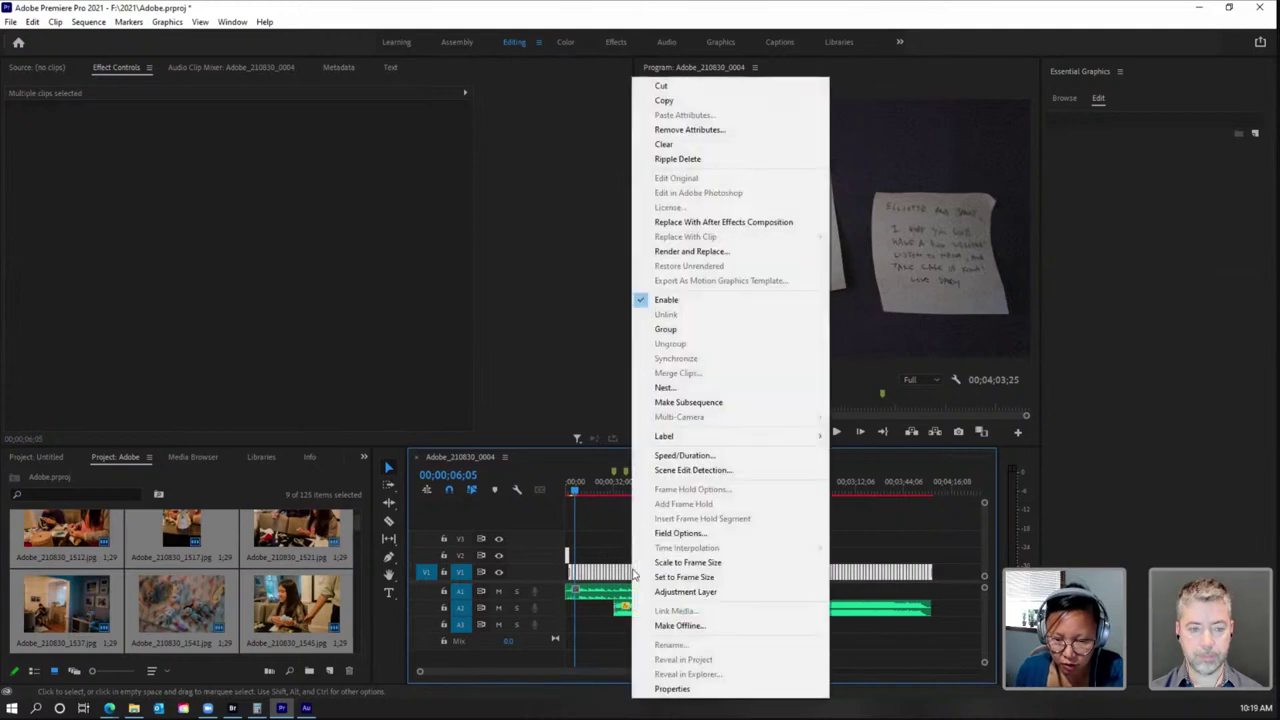
left_click(660, 562)
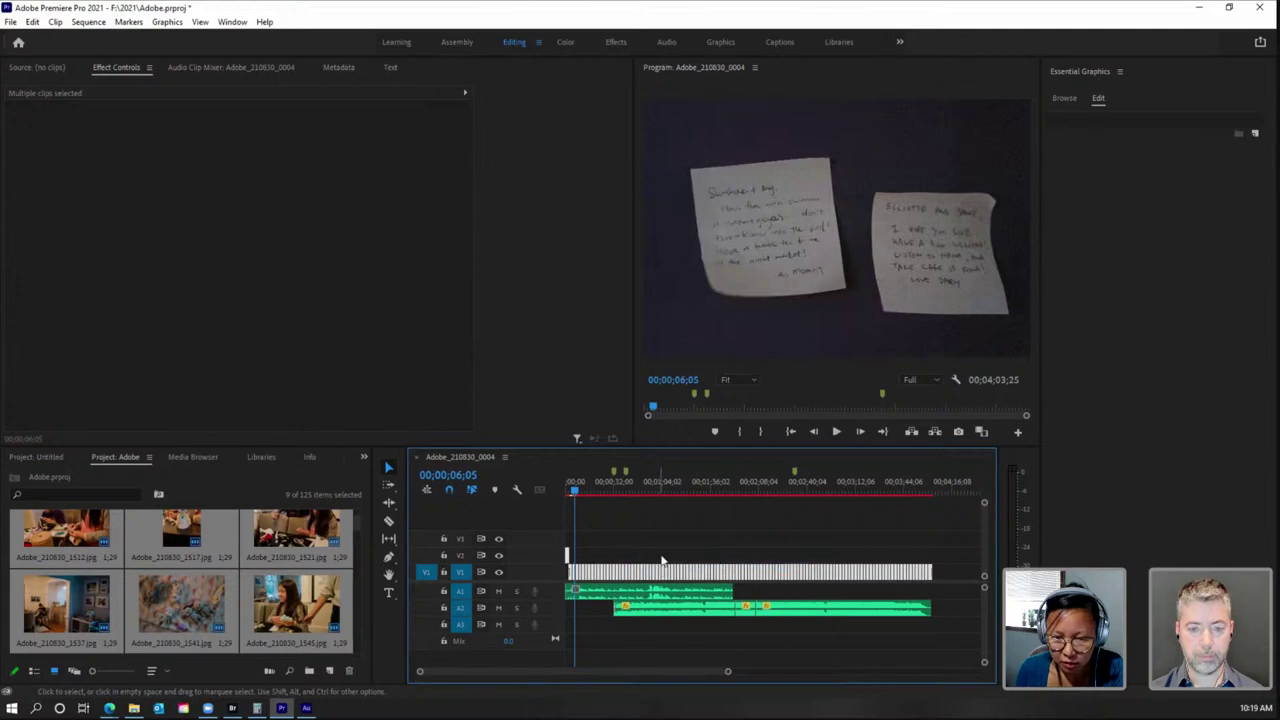
left_click(606, 518)
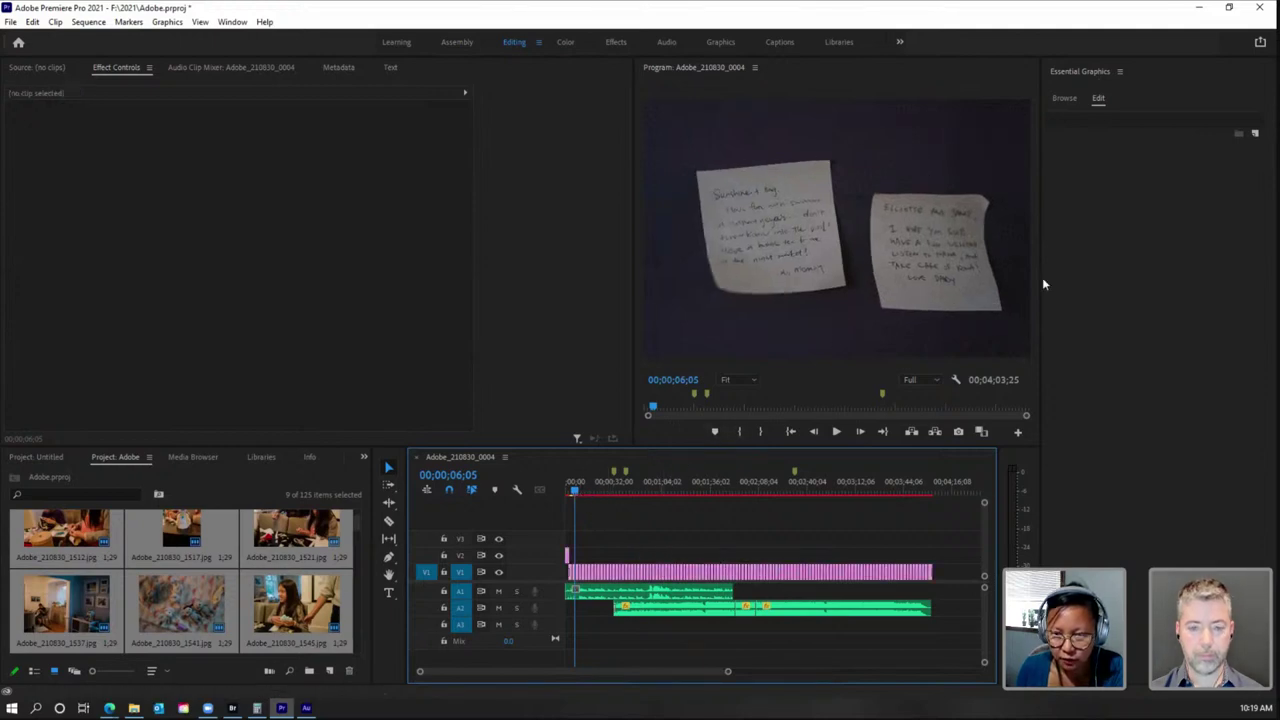
left_click(567, 492)
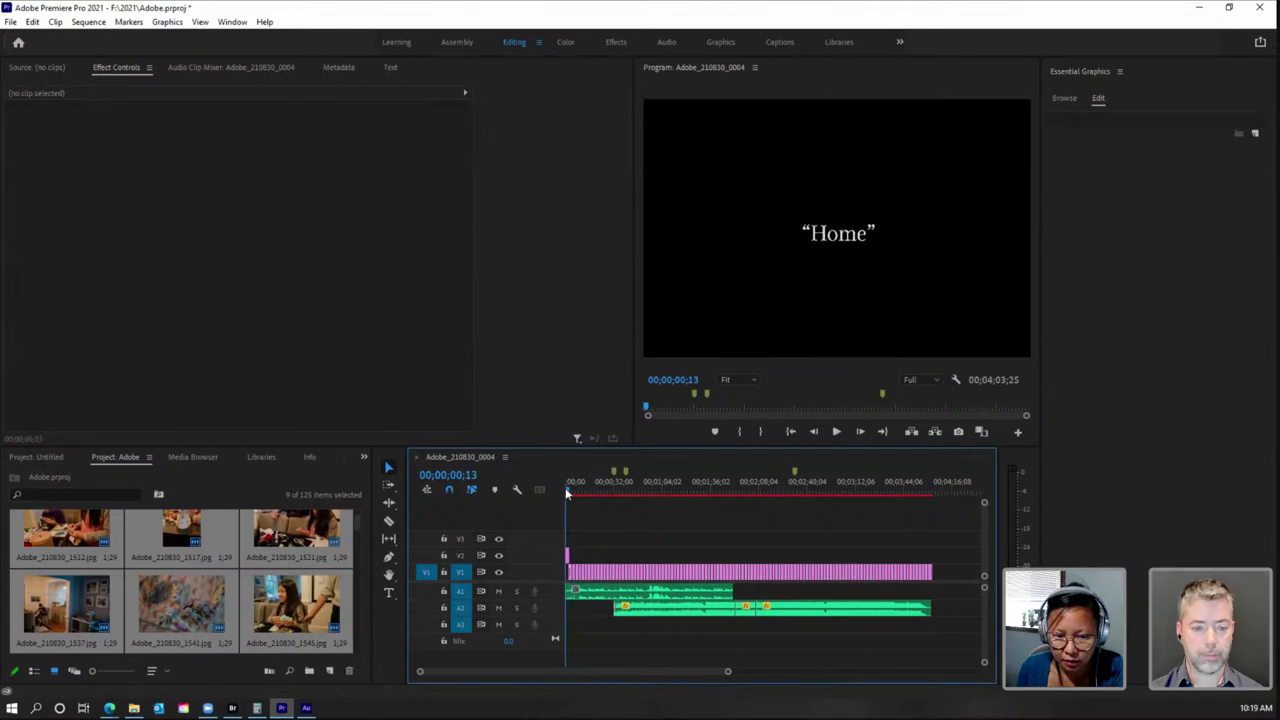
left_click(834, 434)
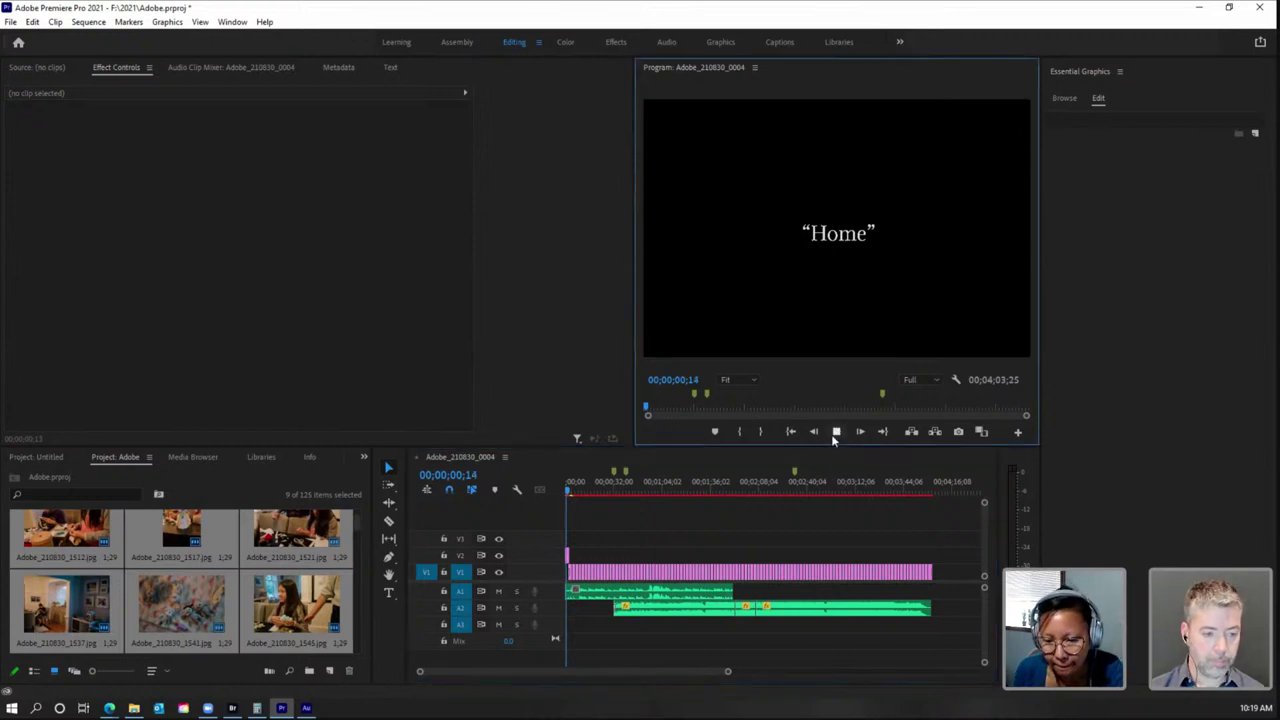
left_click(829, 434)
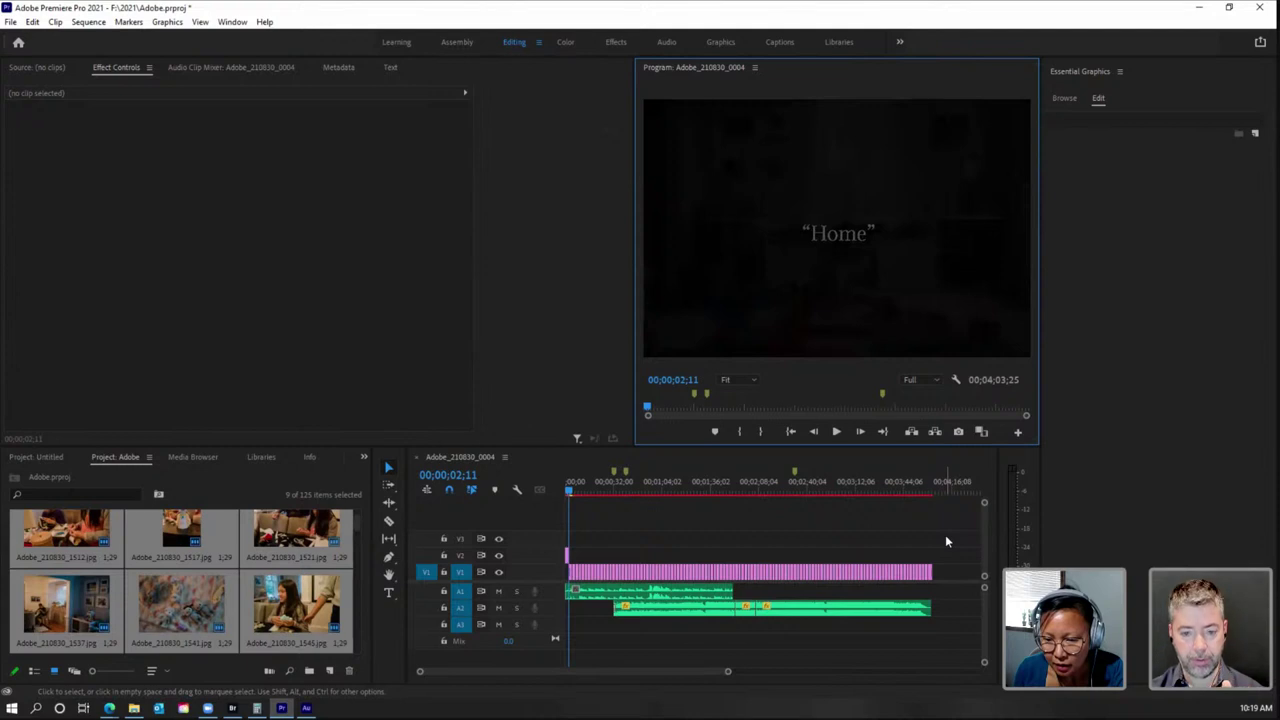
Step: Reselect the V1 clips to confirm Scale to Frame Size is enabled, then deselect them
left_click_drag(947, 553, 567, 562)
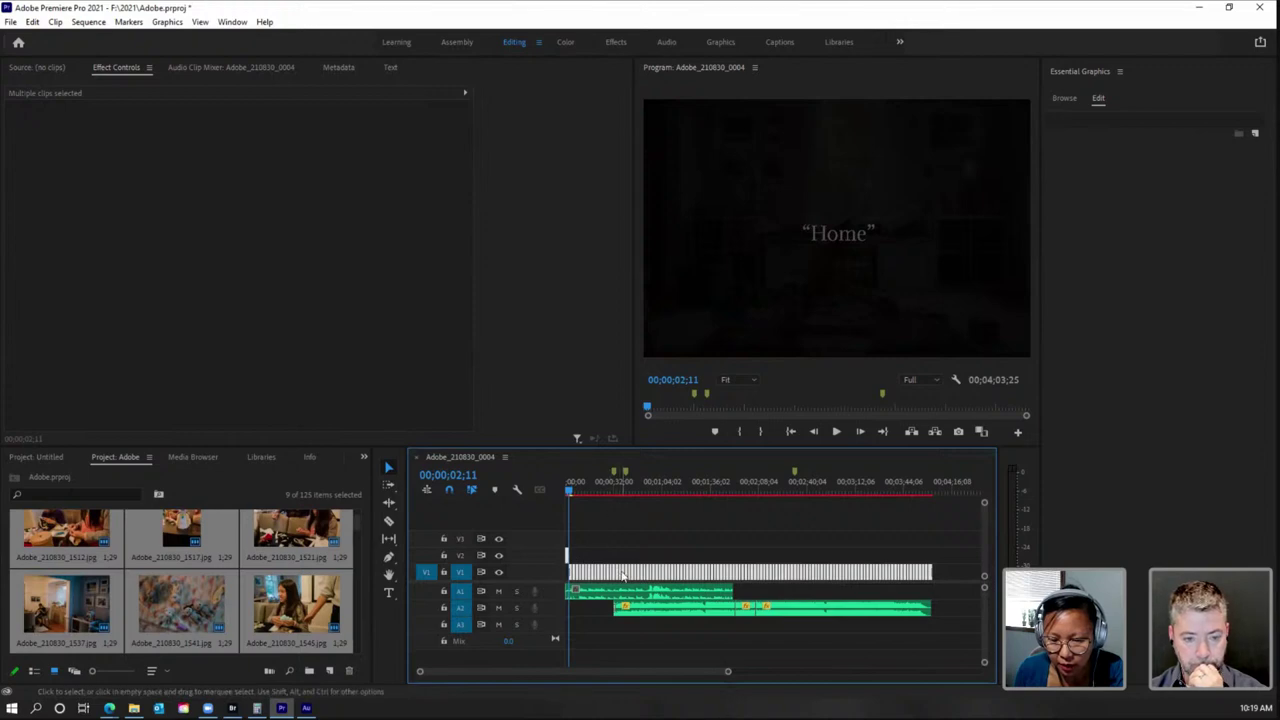
right_click(622, 575)
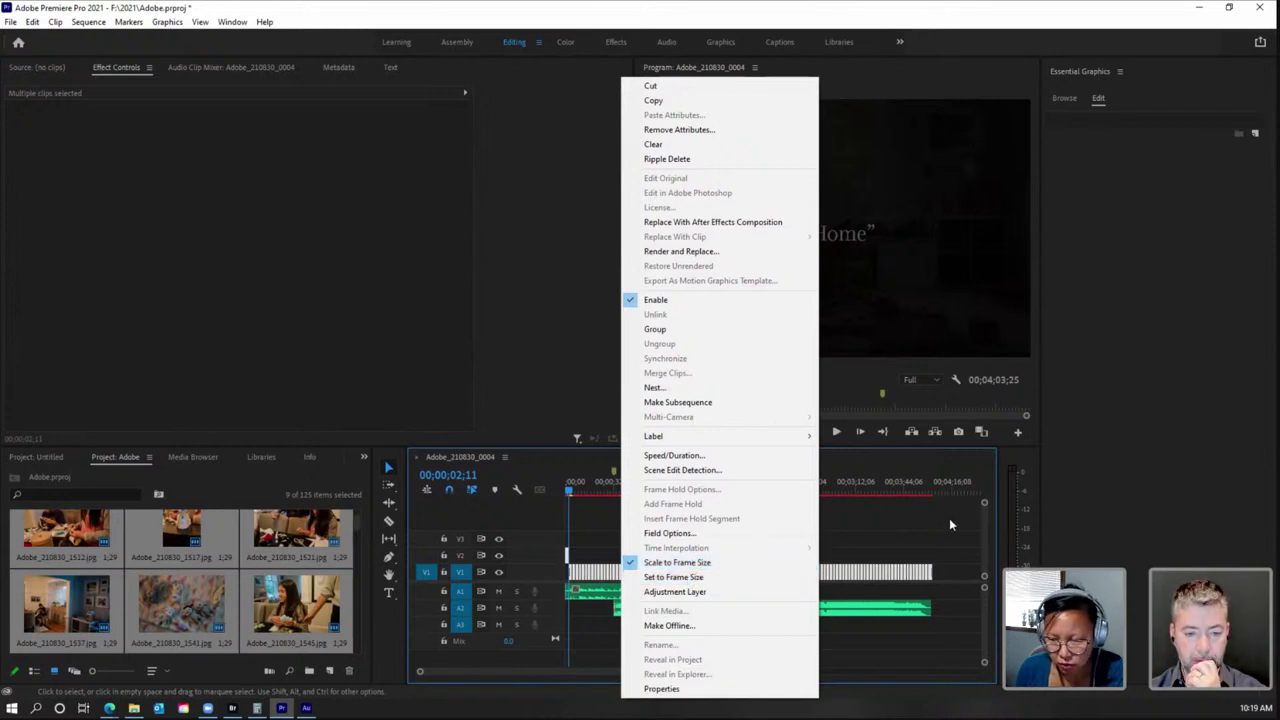
left_click(893, 529)
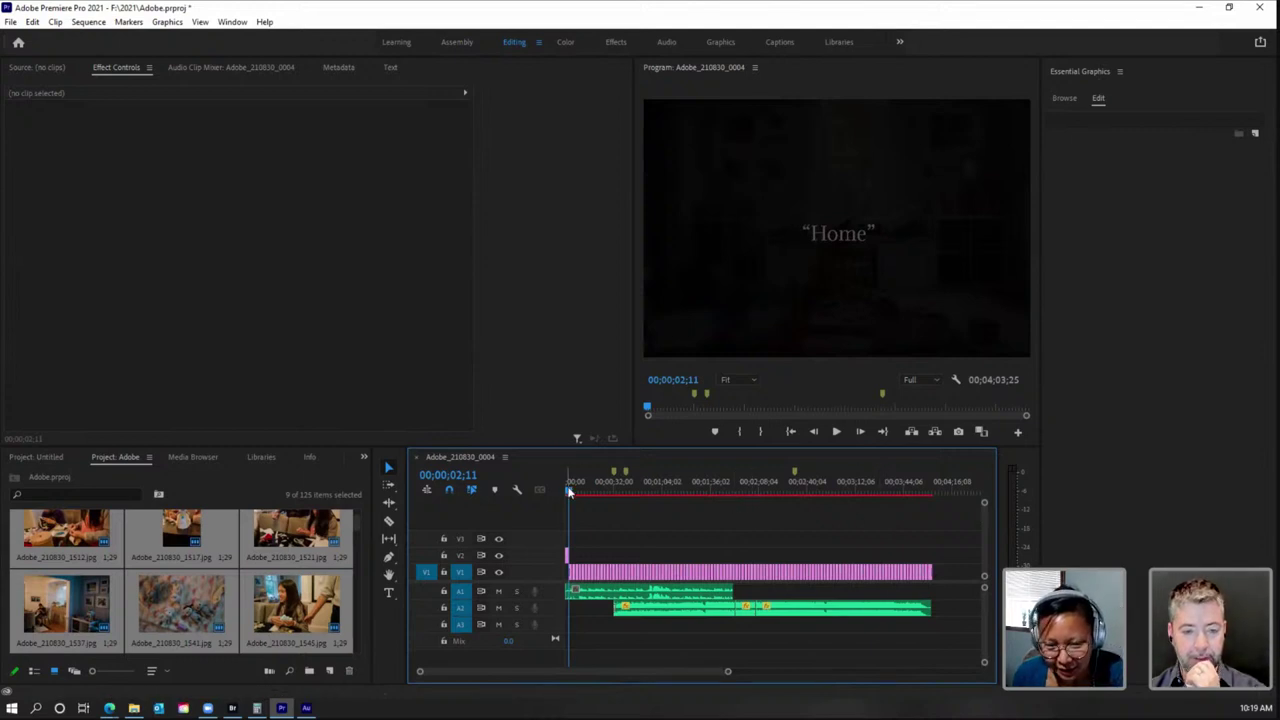
Step: Play the sequence from the start, then render its video previews In to Out
left_click(565, 494)
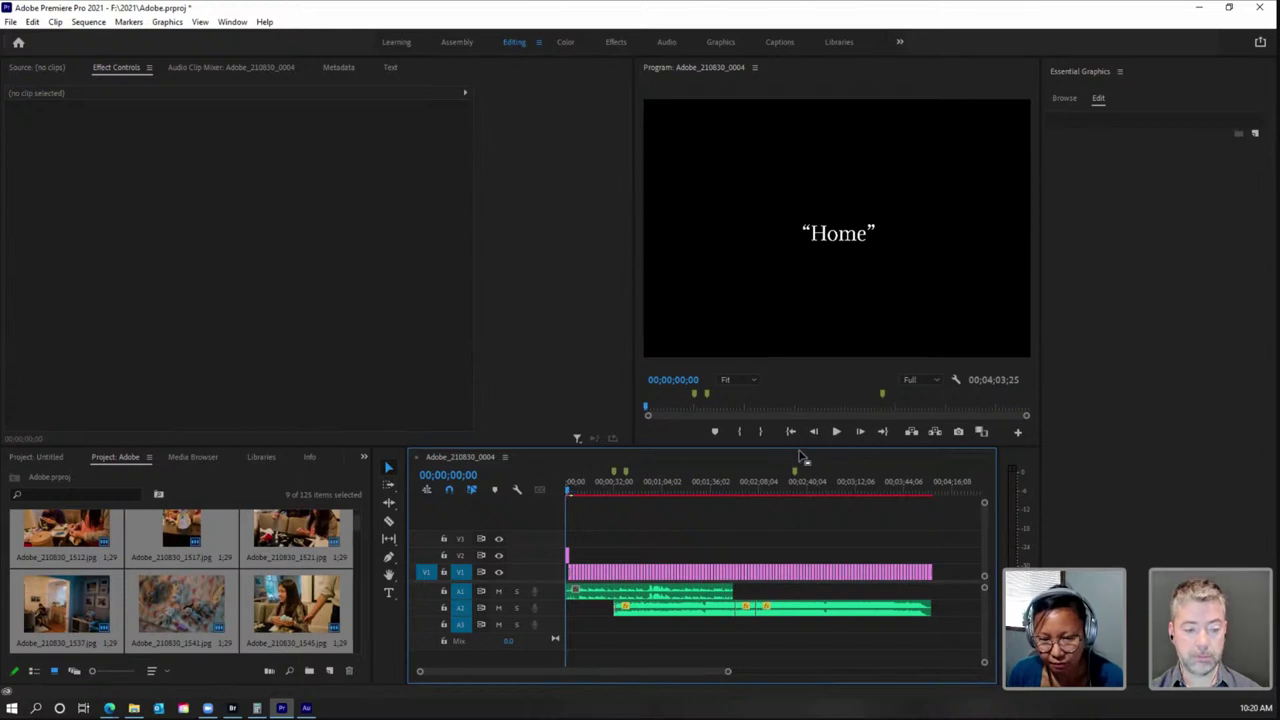
left_click(843, 431)
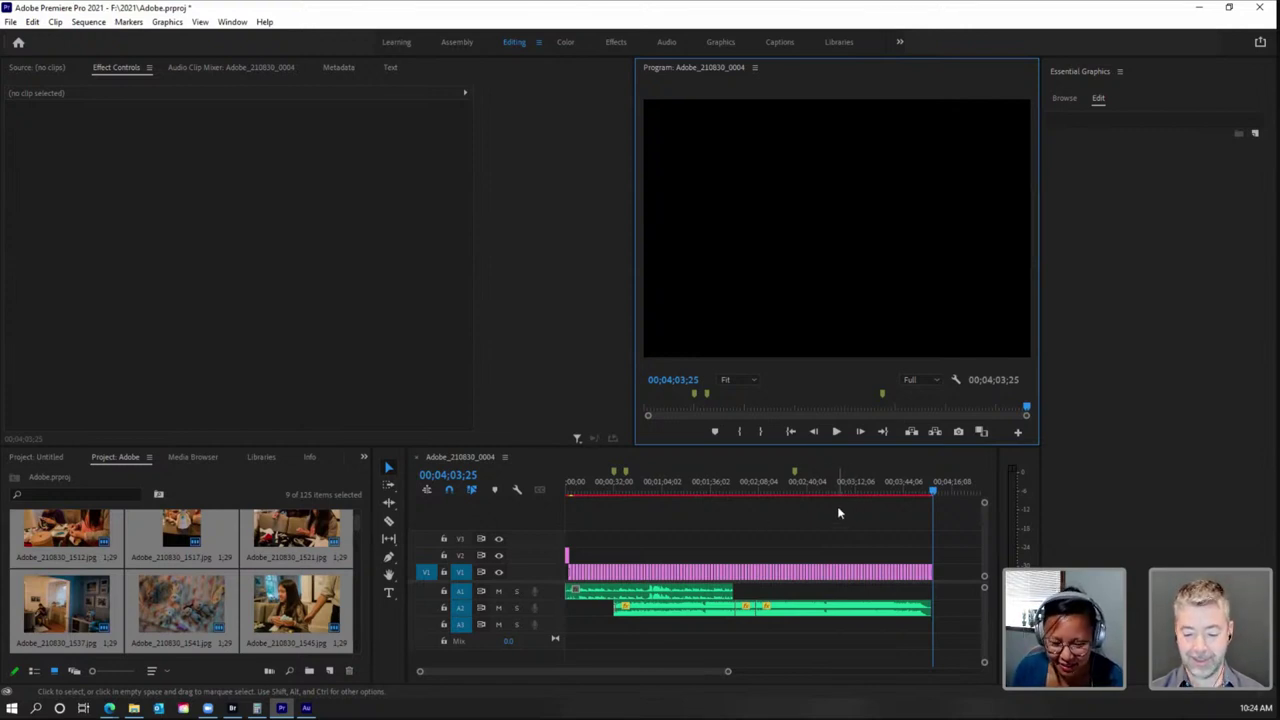
key("Return")
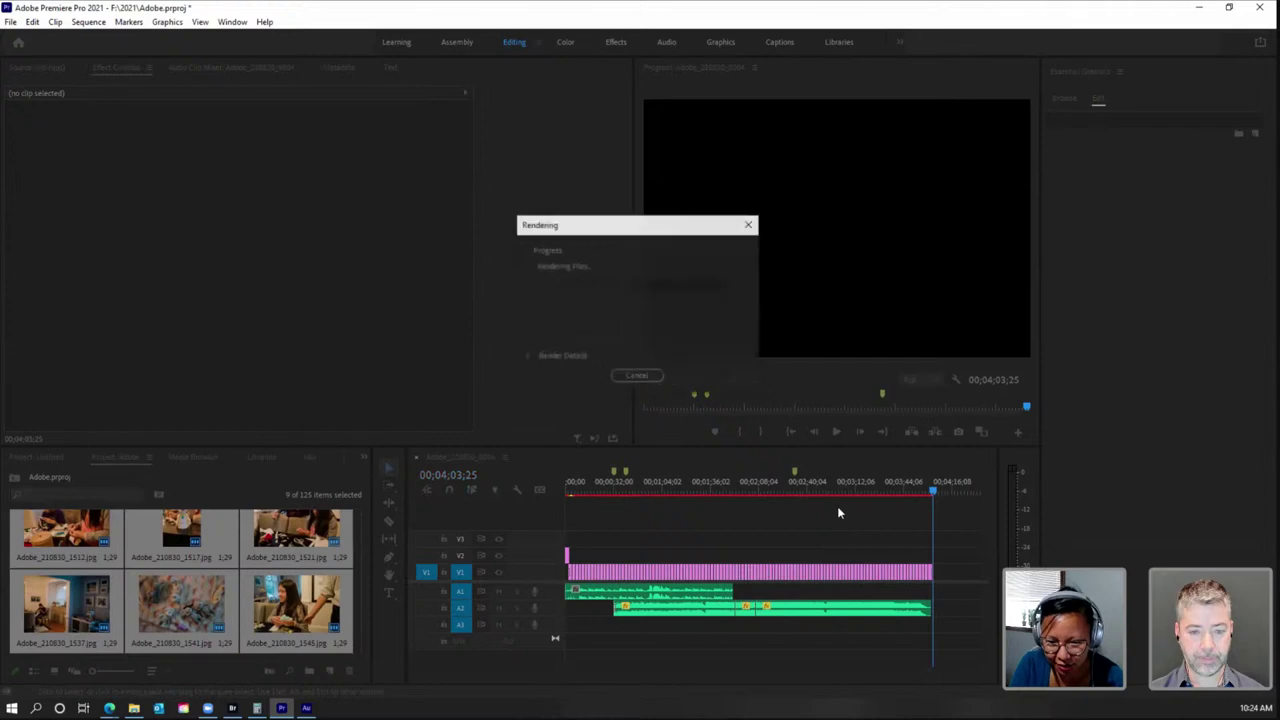
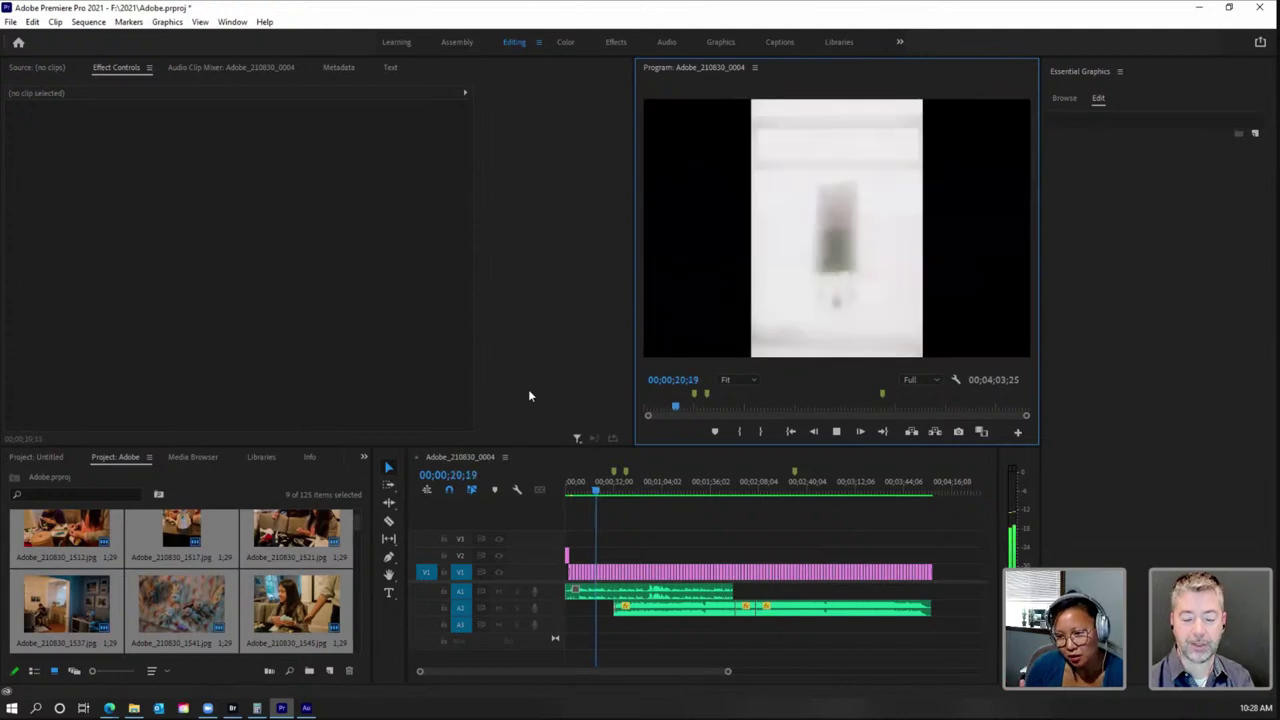
Step: Stop the slideshow playback on the bedroom photo at about 00;00;22;13
left_click(836, 431)
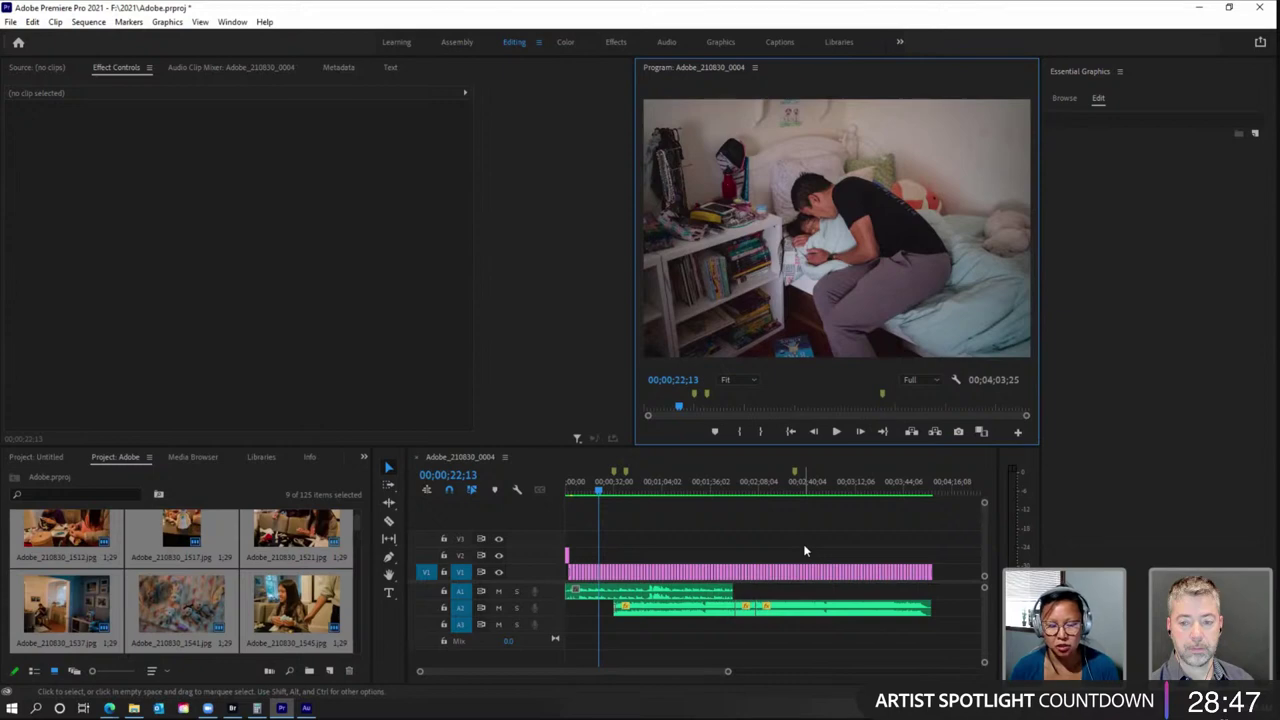
Step: Save the project and drag the playhead back to 00;00;00;00 on the Home title
key("ctrl+s")
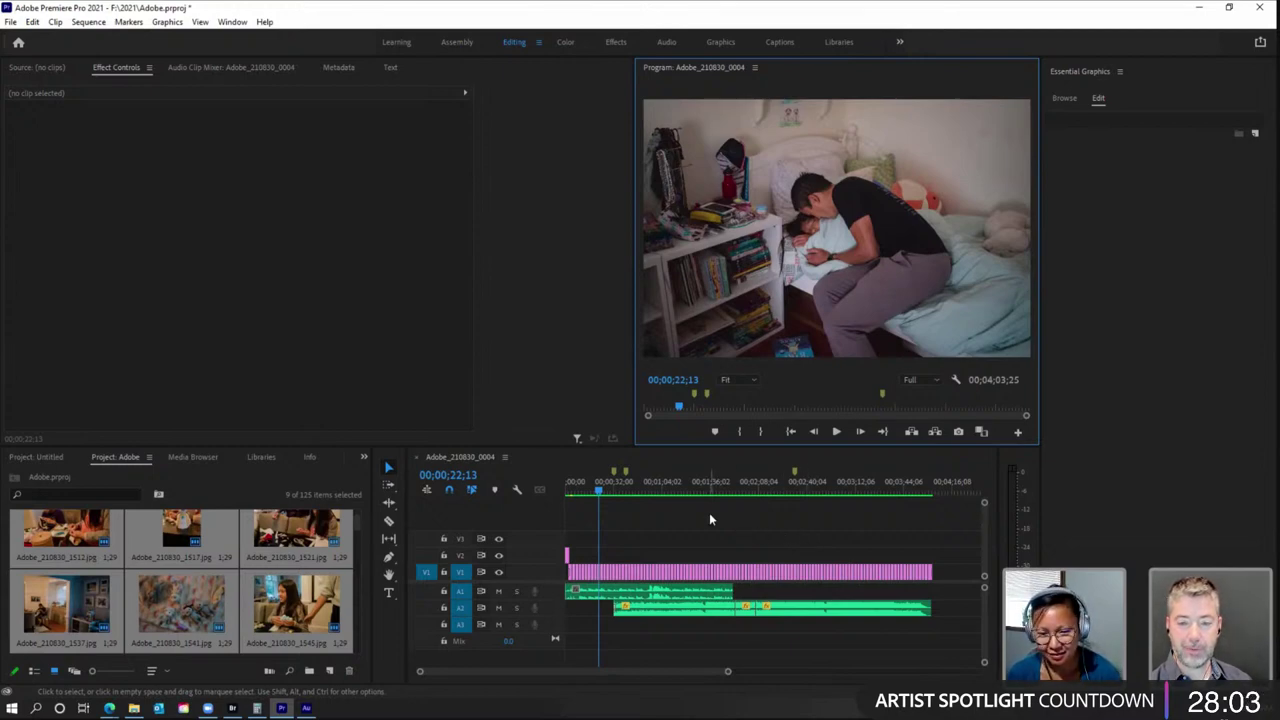
left_click_drag(598, 490, 565, 495)
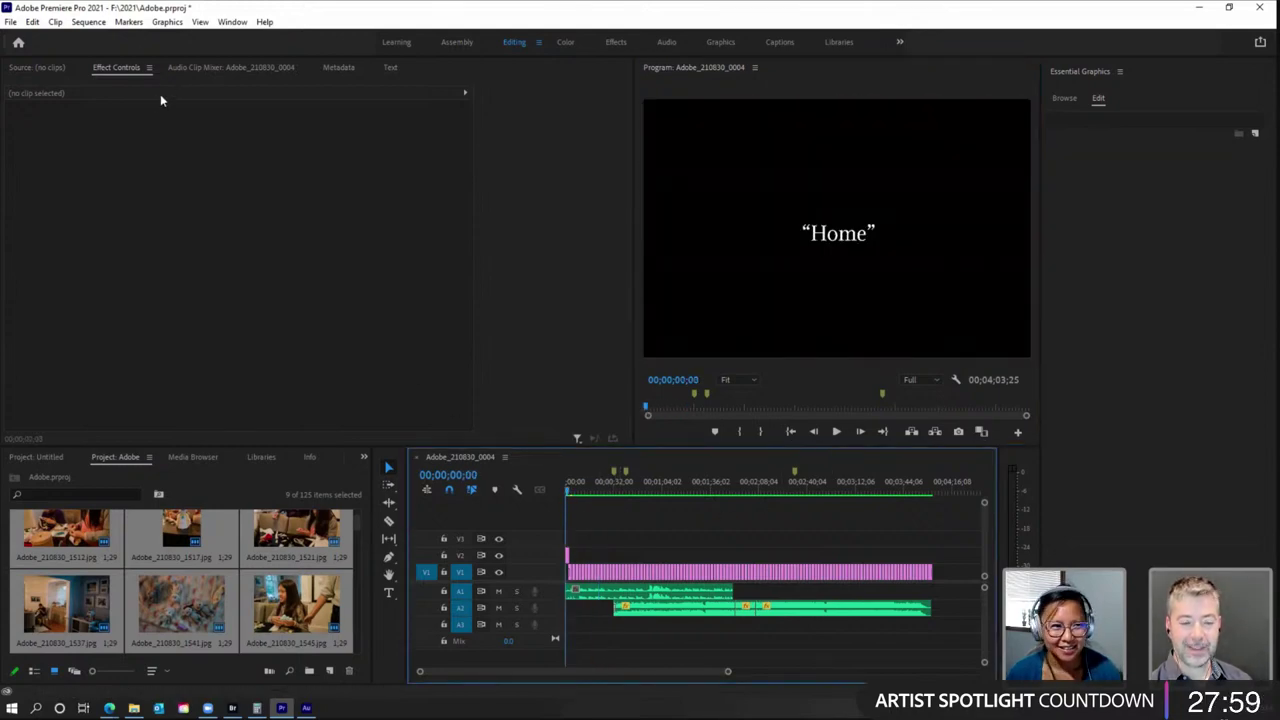
Step: Start a media export with output set to F:\2021\ADOBE LIVE\Adobe Live.mp4
left_click(10, 21)
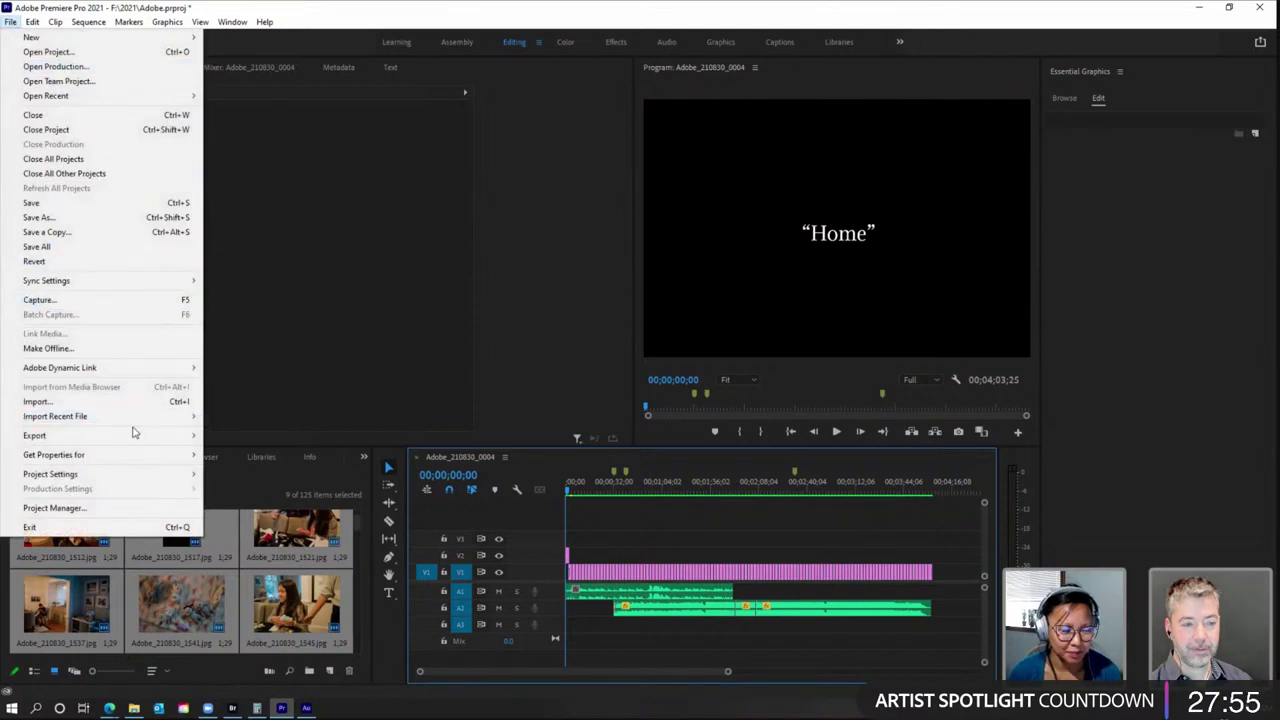
mouse_move(137, 435)
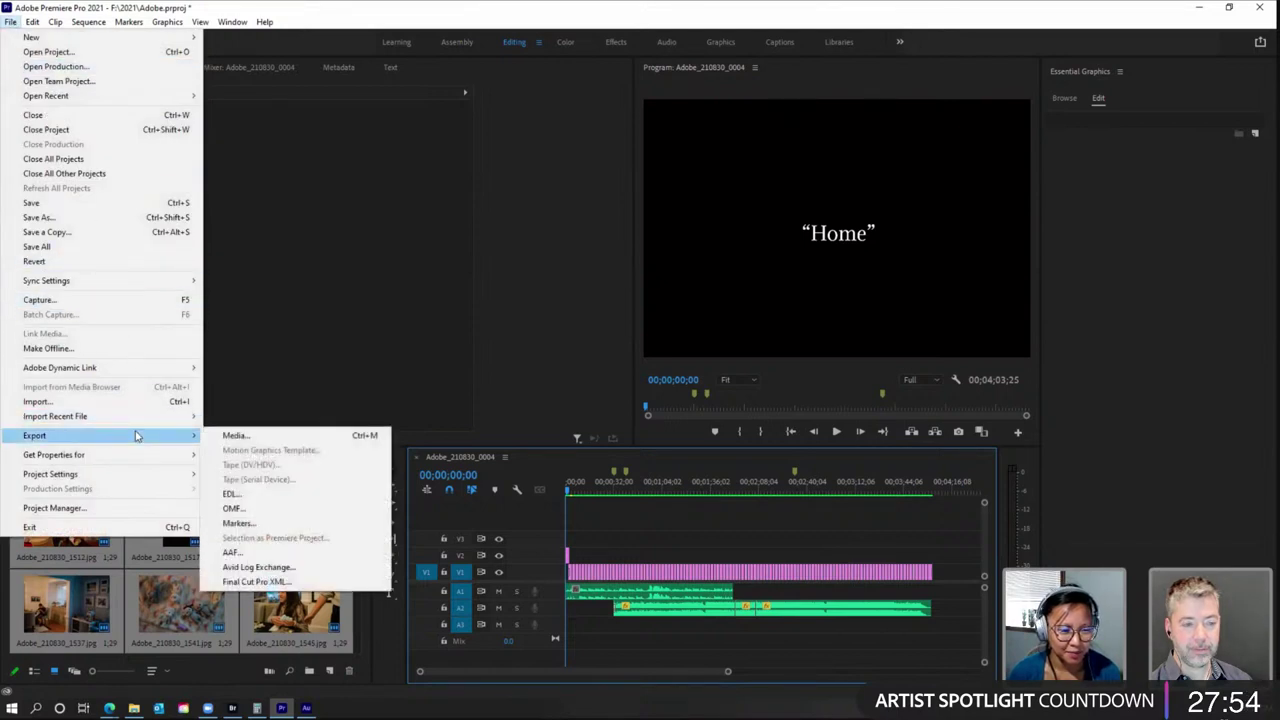
left_click(272, 437)
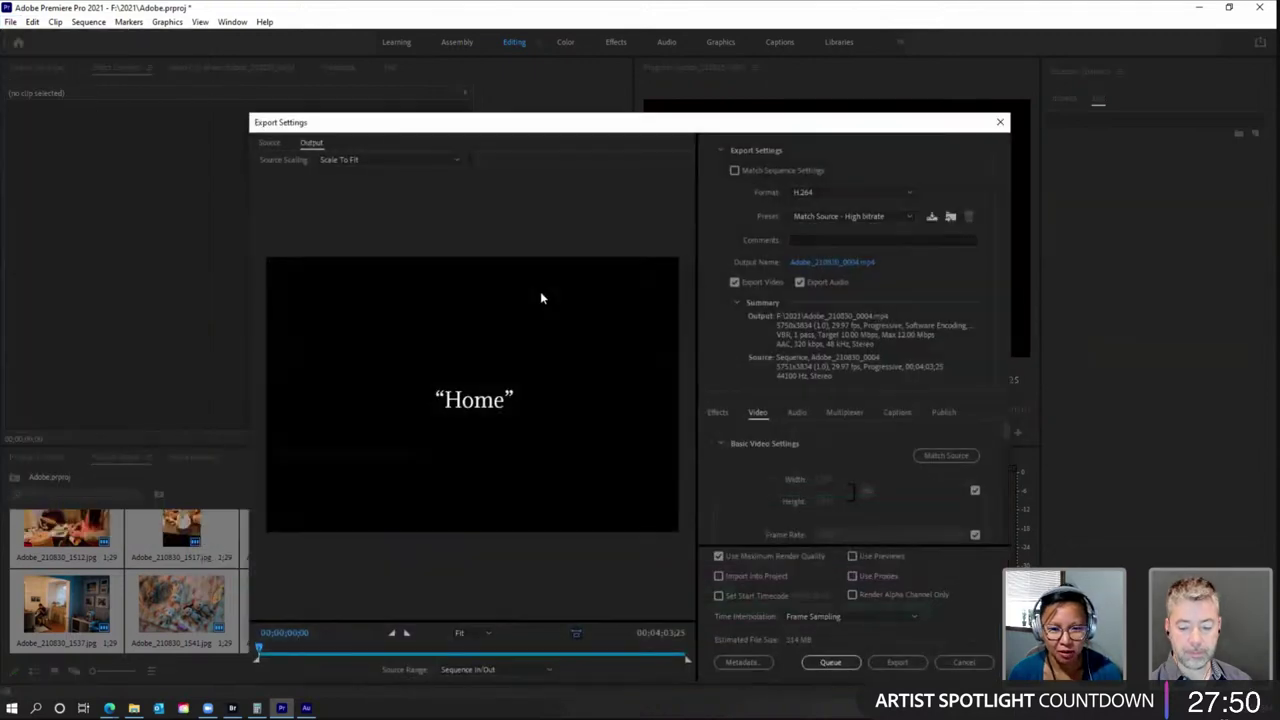
left_click(829, 261)
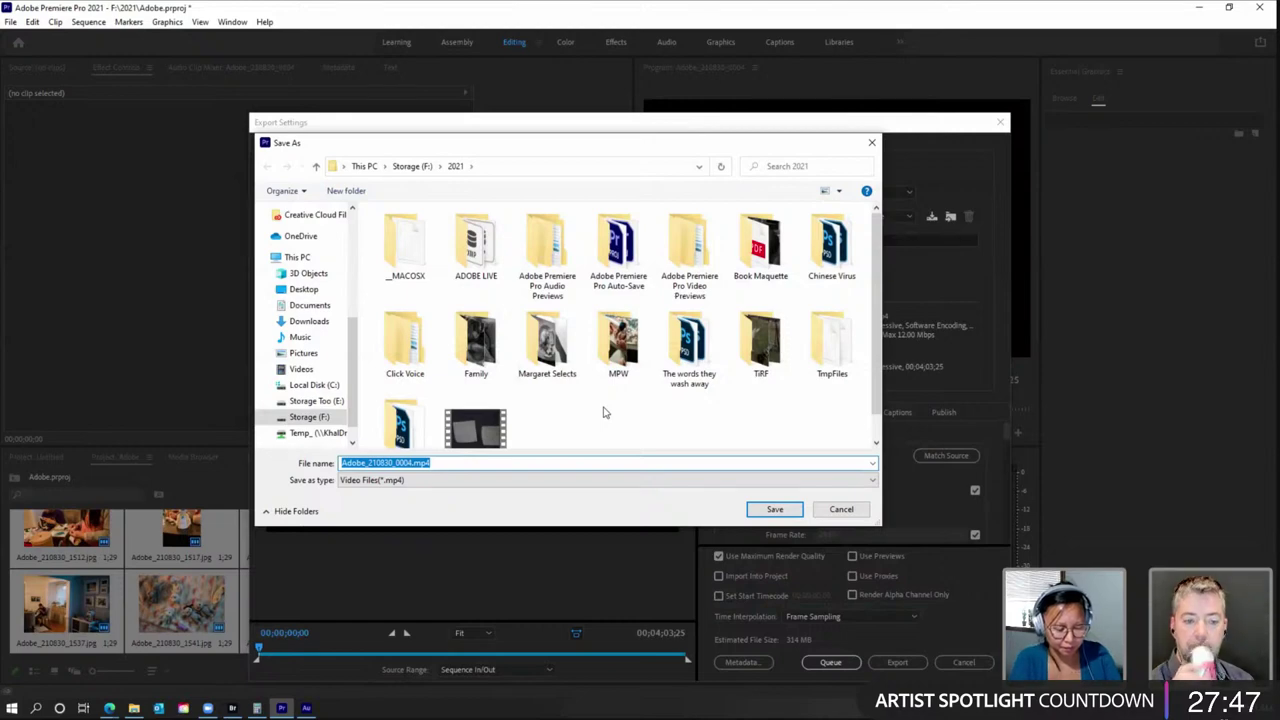
type("Adobe")
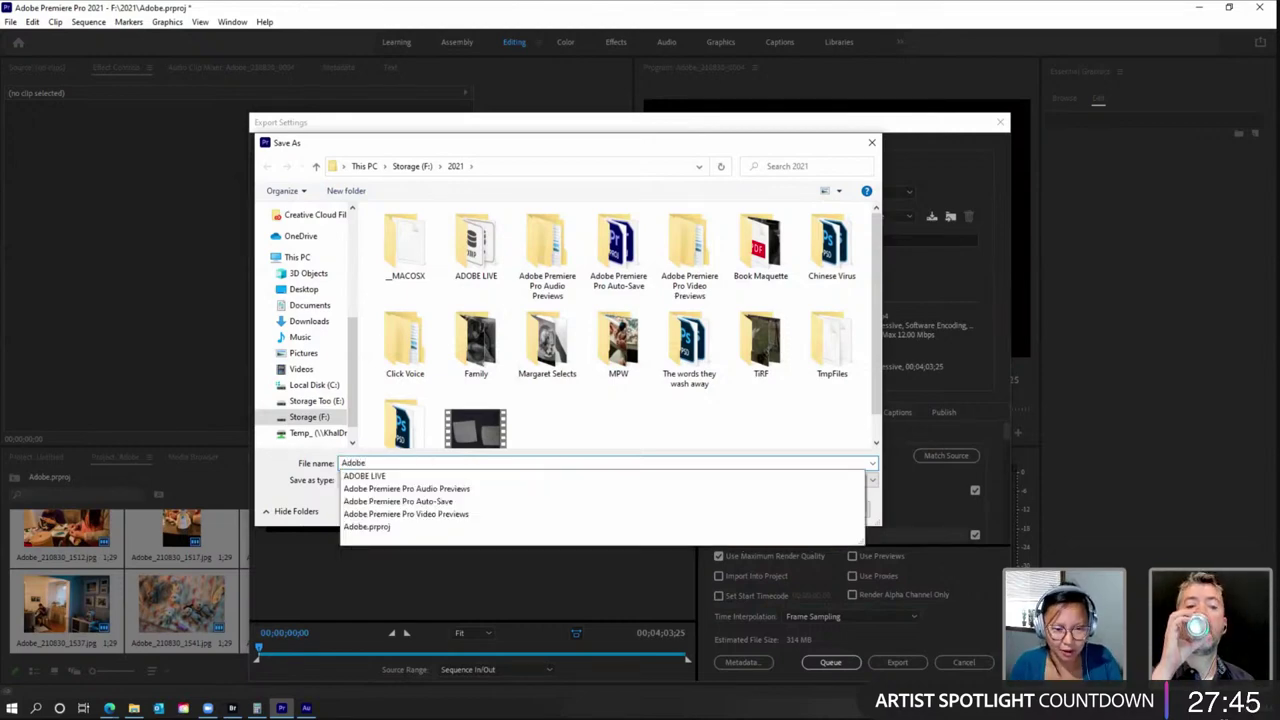
left_click(550, 477)
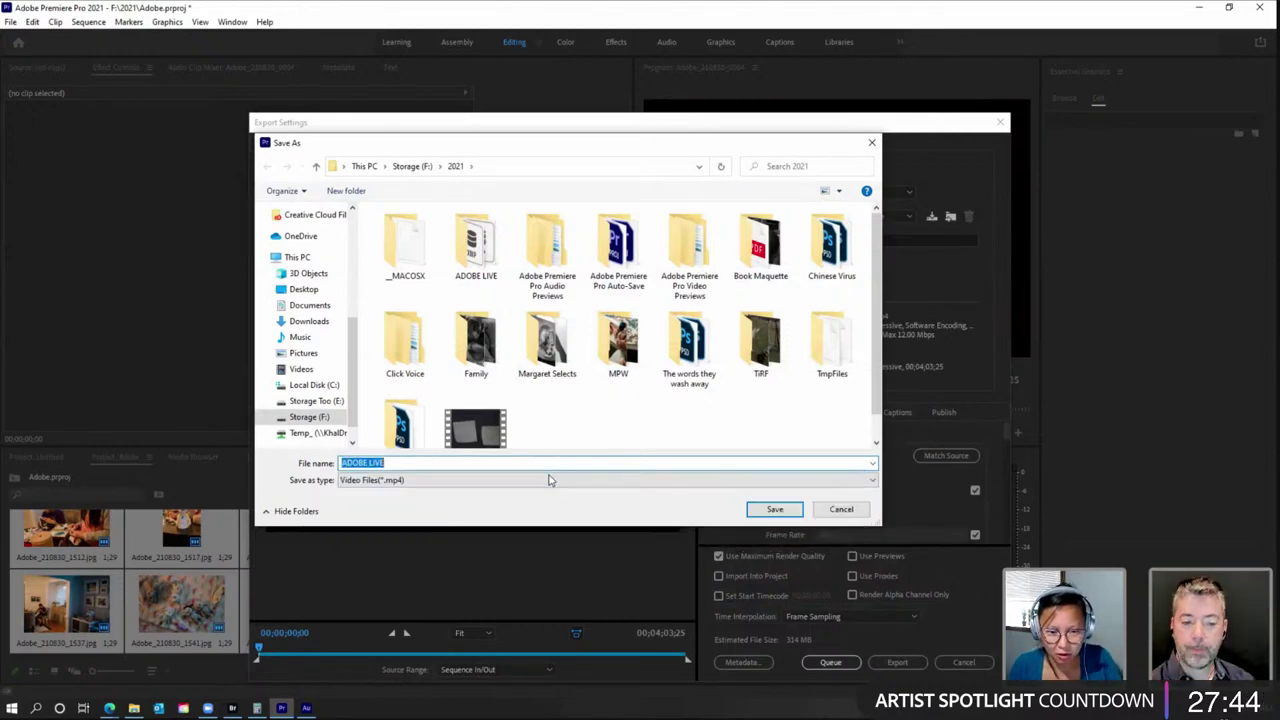
left_click(762, 509)
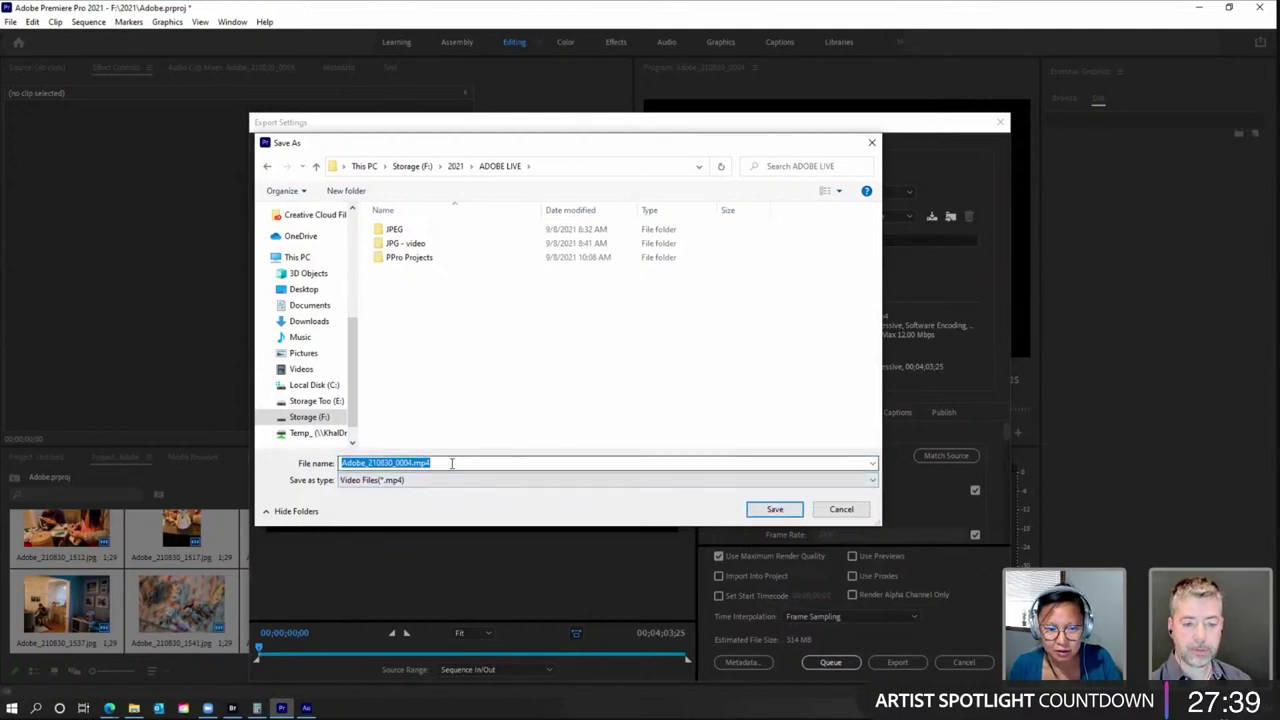
type("Adobe Live")
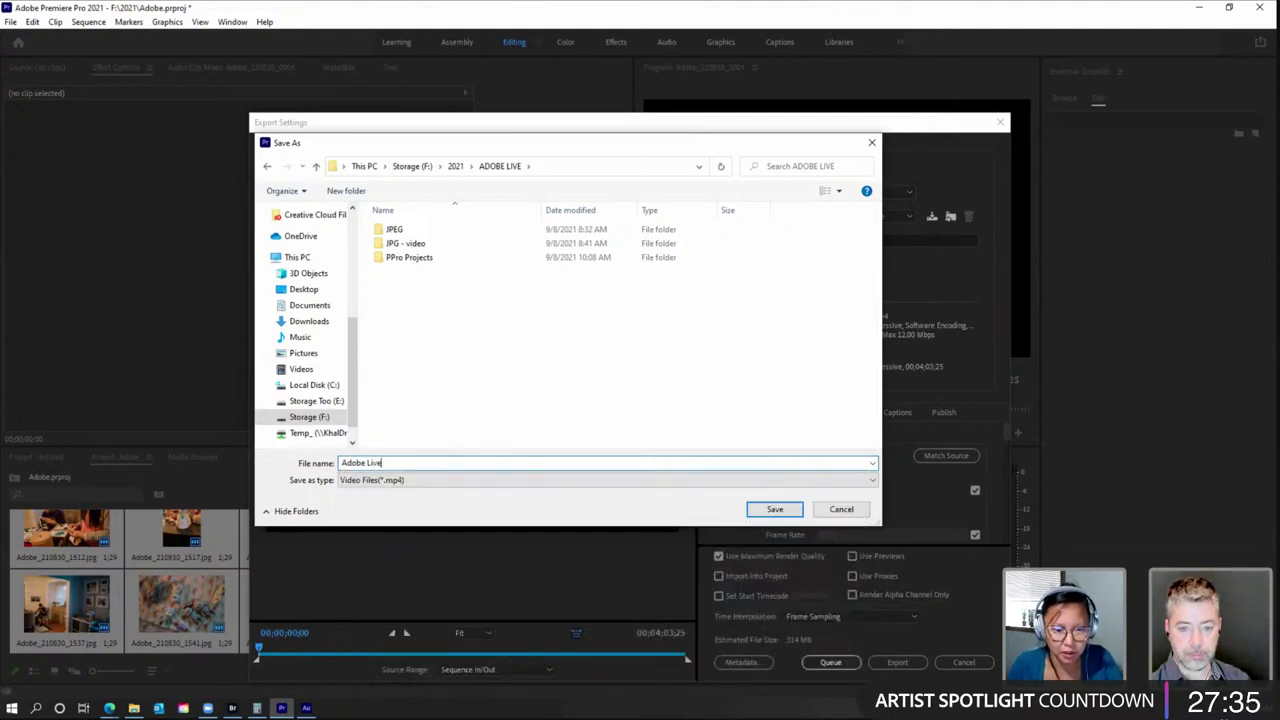
left_click(774, 510)
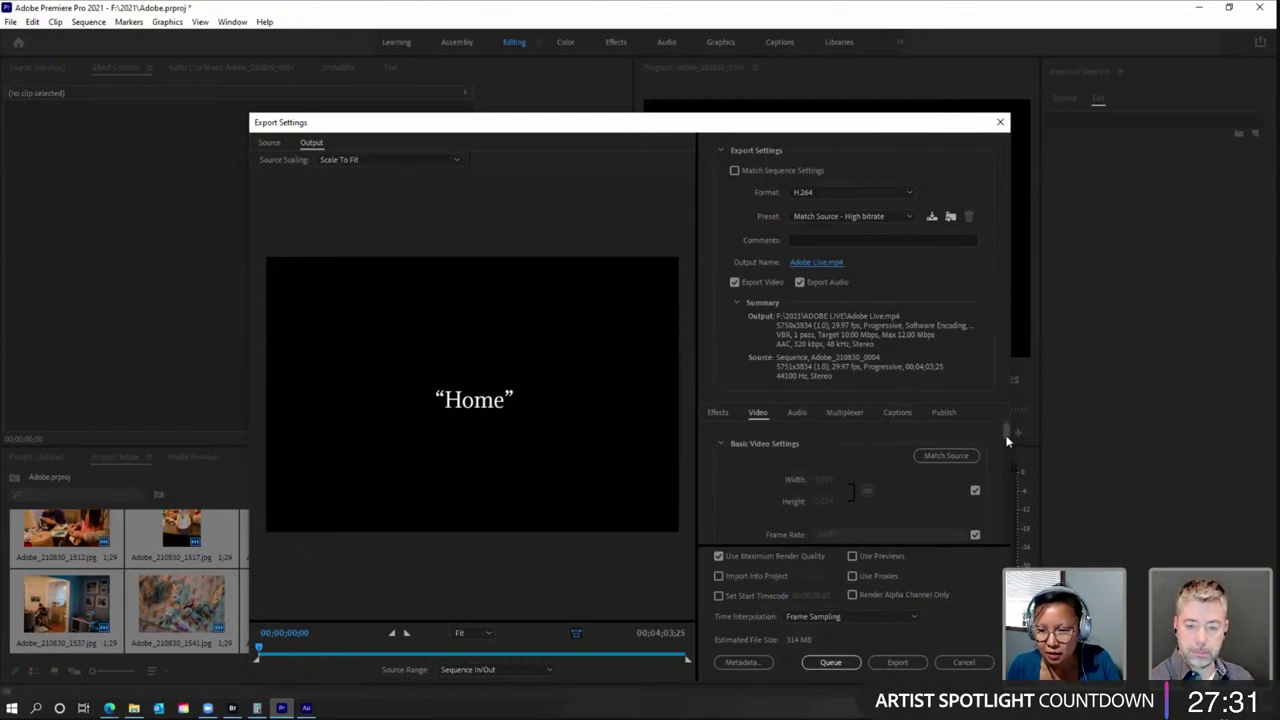
Step: Set bitrate encoding to VBR, 2 pass with a 20.7 Mbps target bitrate
left_click_drag(1006, 432, 1002, 522)
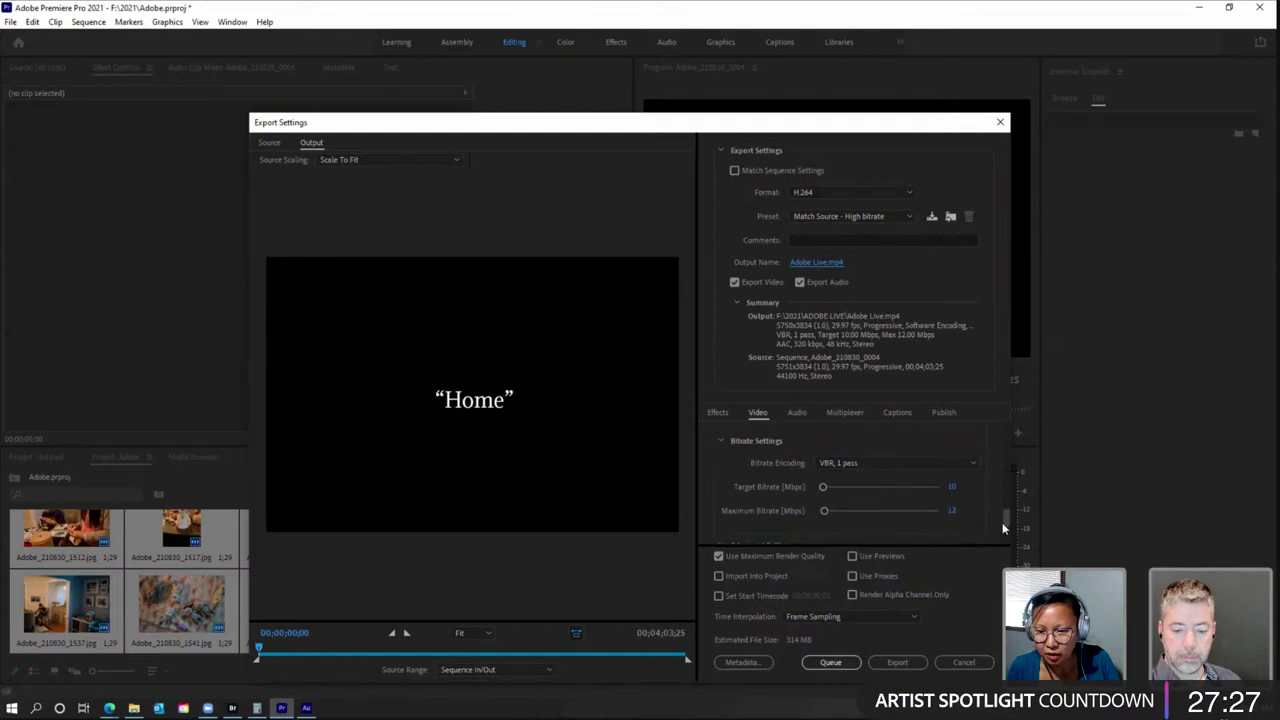
left_click(974, 463)
left_click(884, 506)
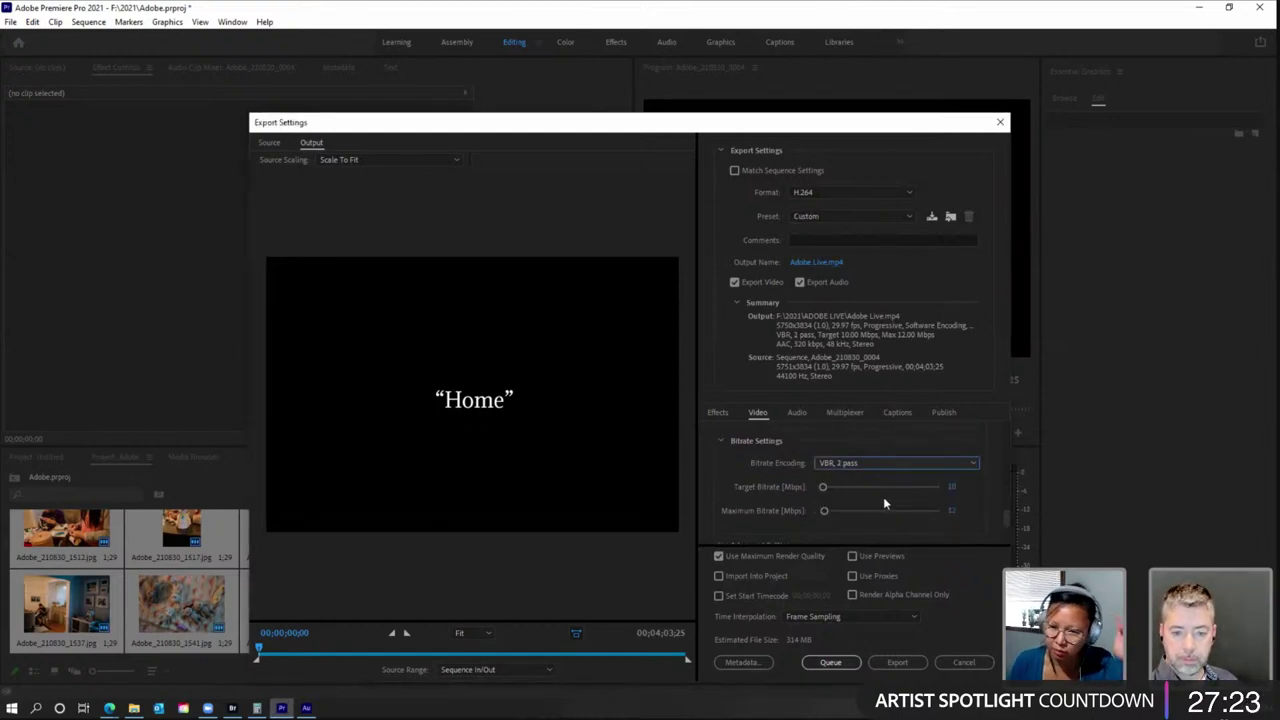
left_click(951, 487)
type("20.7")
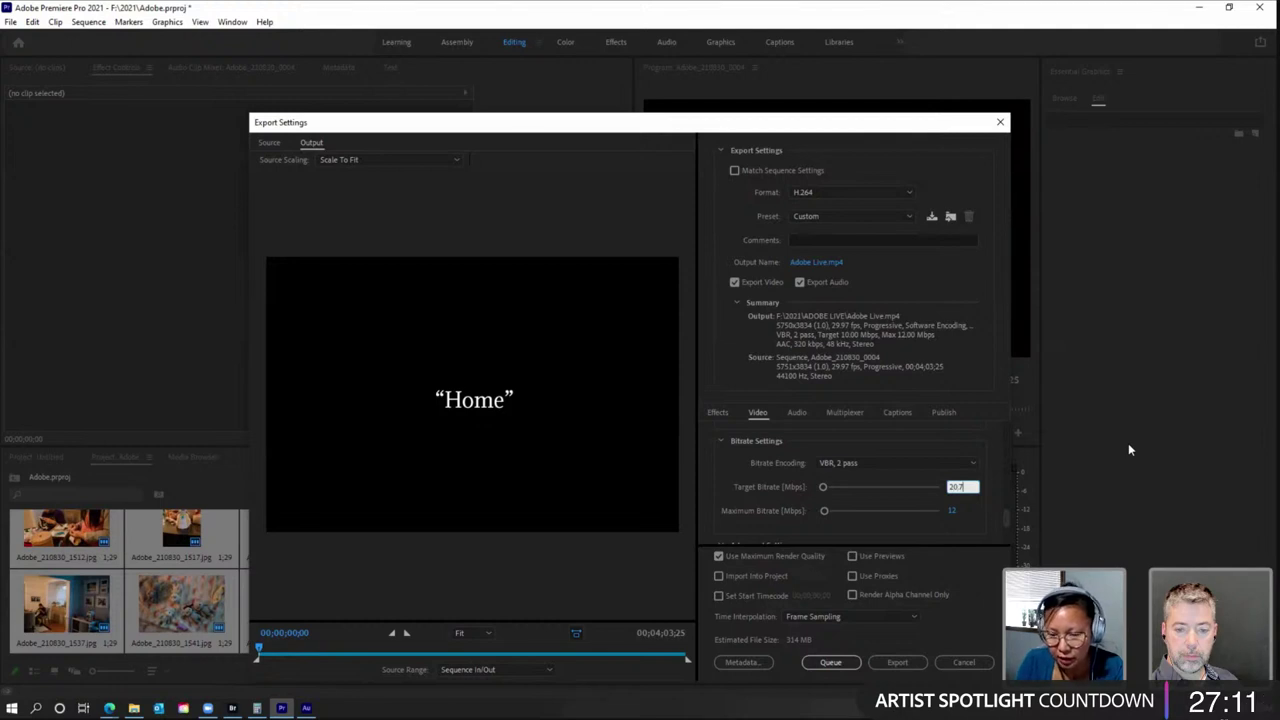
key("Return")
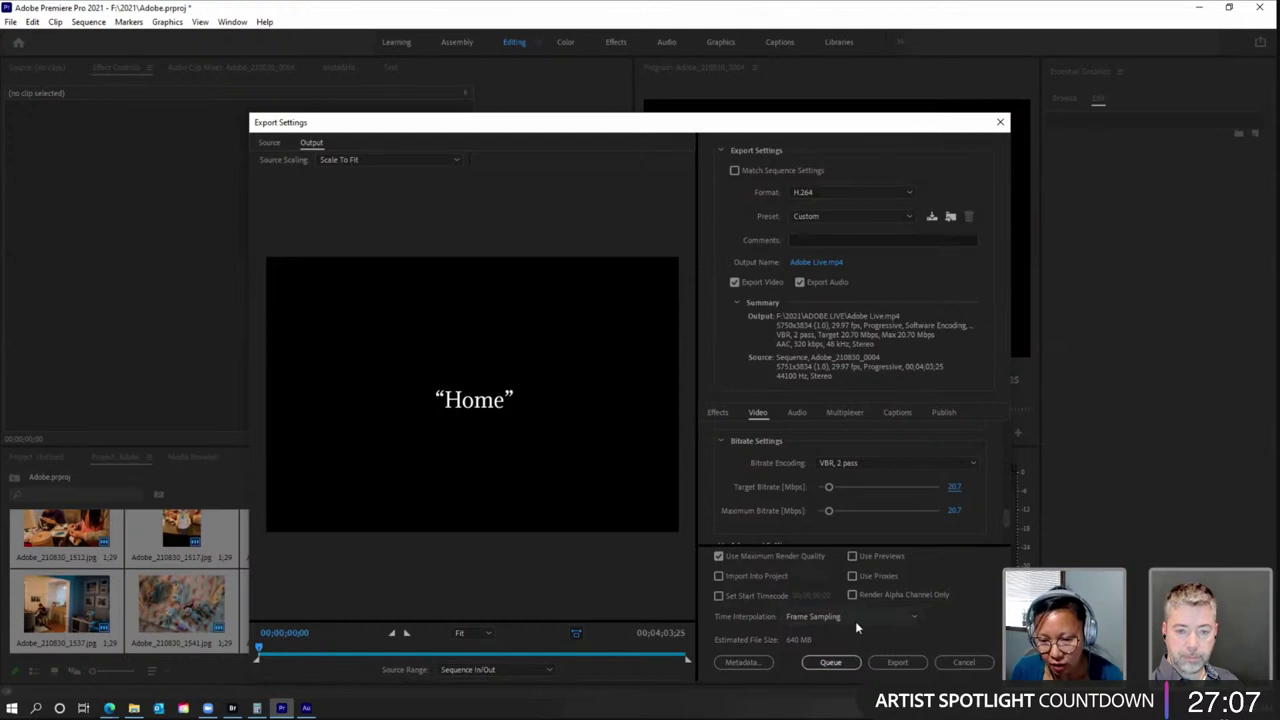
Step: Set Time Interpolation to Frame Blending and export the video
scroll(855, 621, "down", 1)
scroll(855, 621, "down", 1)
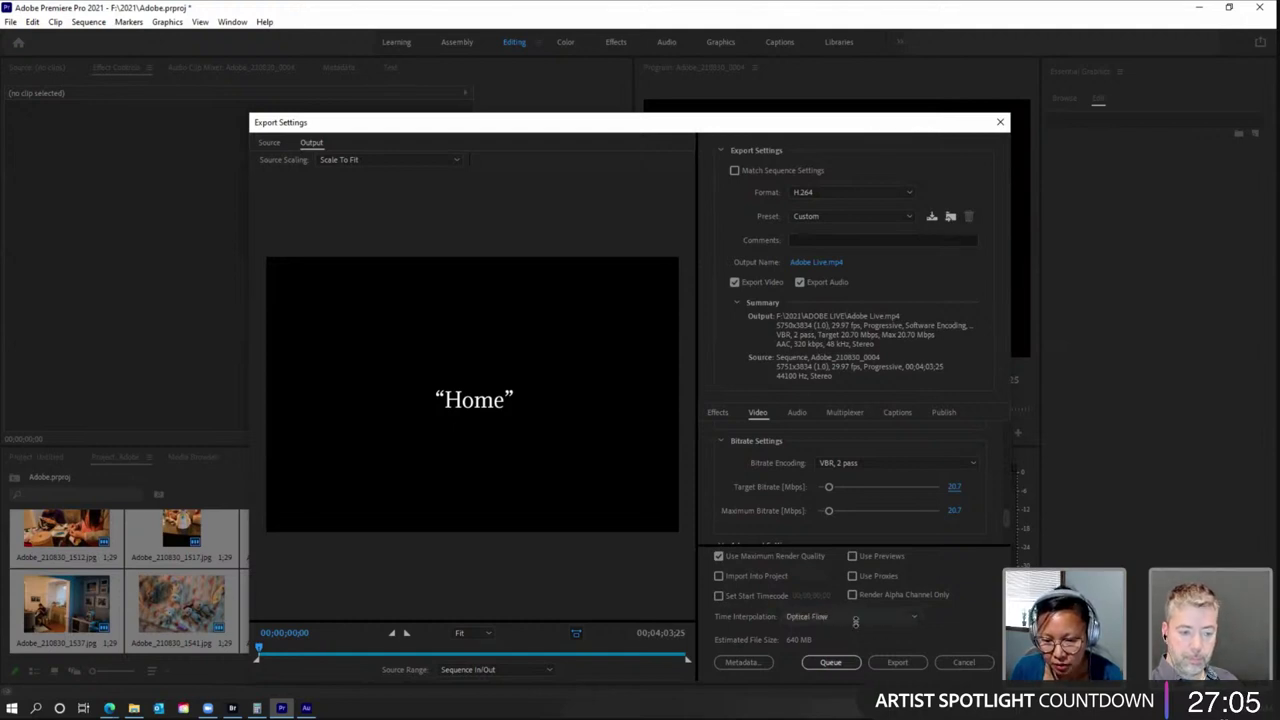
scroll(855, 621, "up", 1)
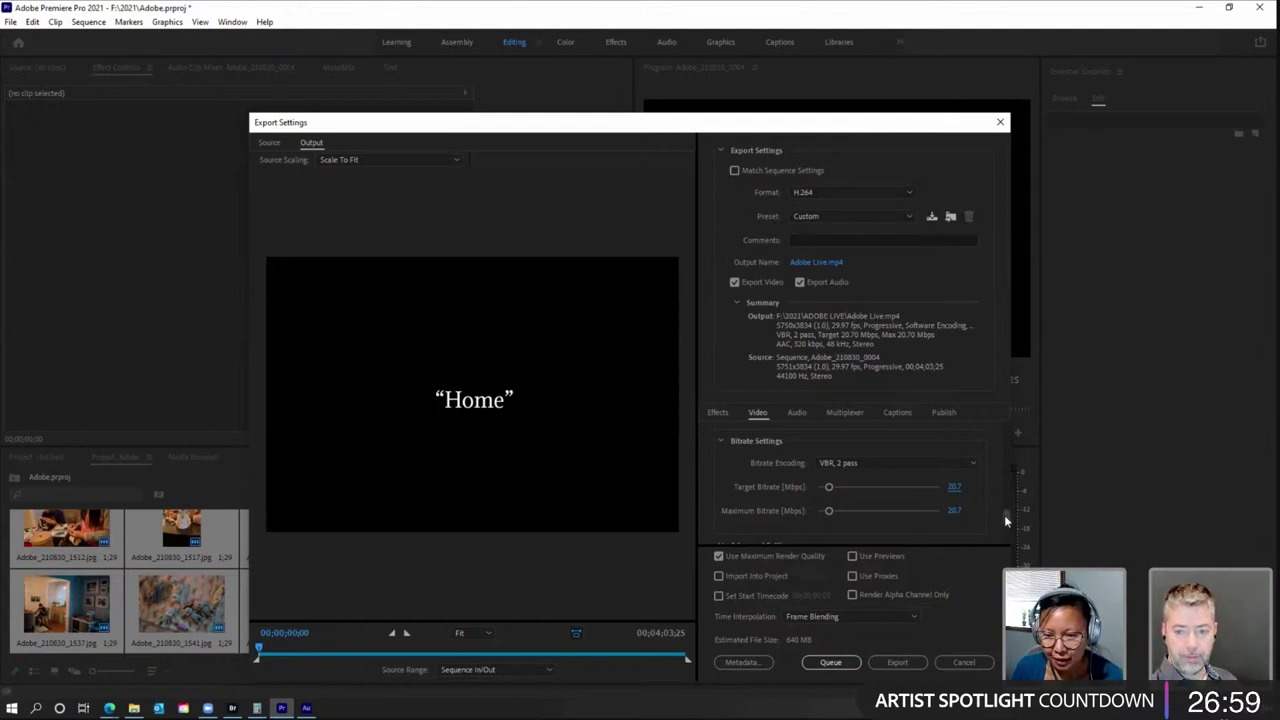
left_click_drag(1004, 515, 1004, 517)
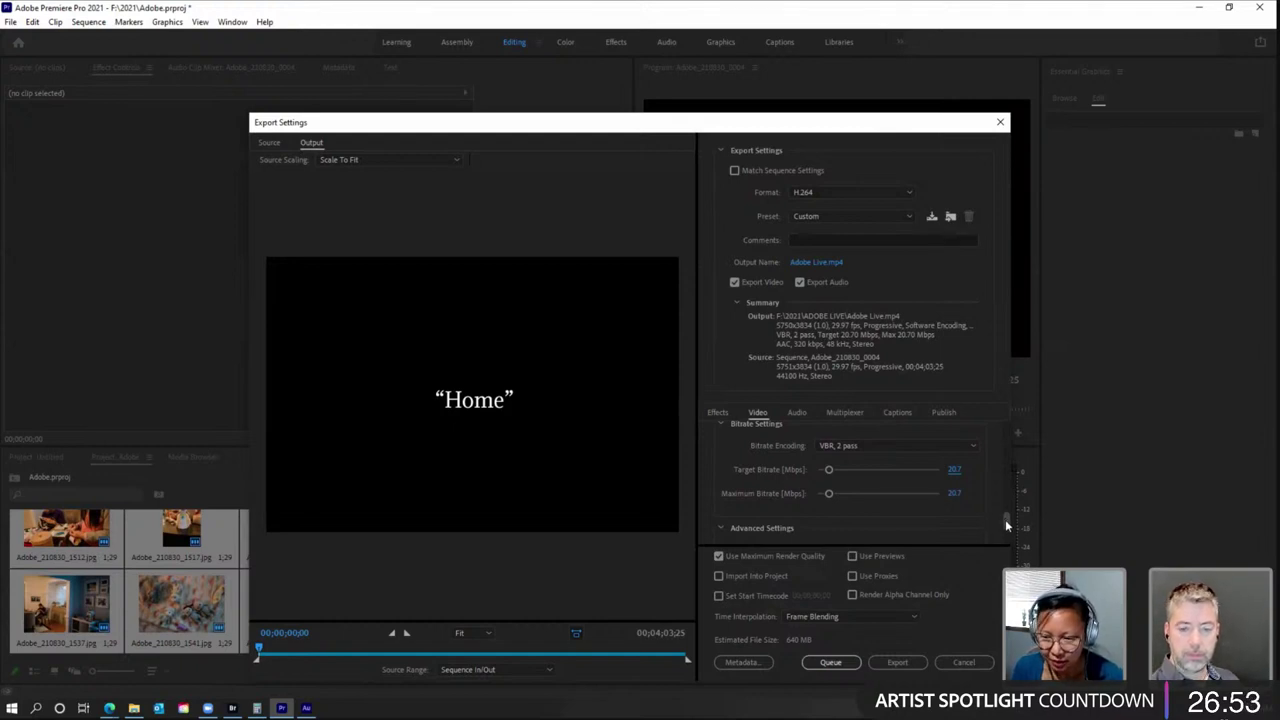
left_click_drag(1005, 519, 1006, 519)
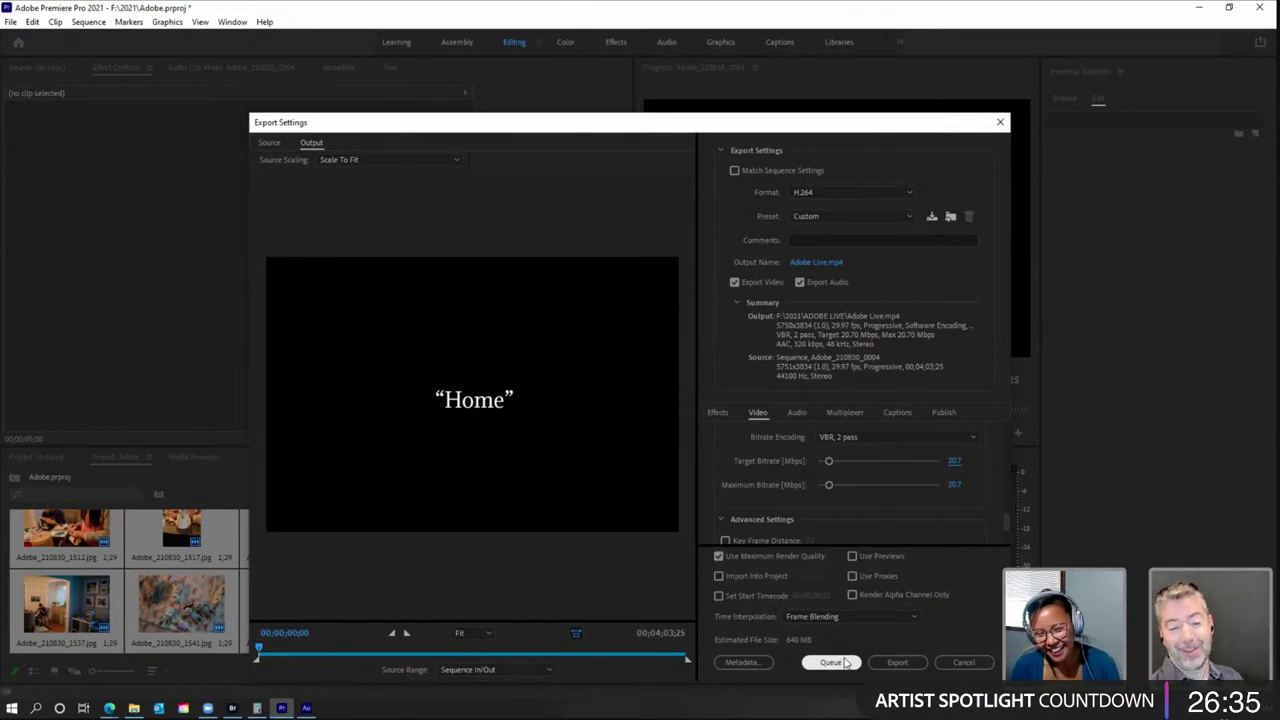
left_click(880, 661)
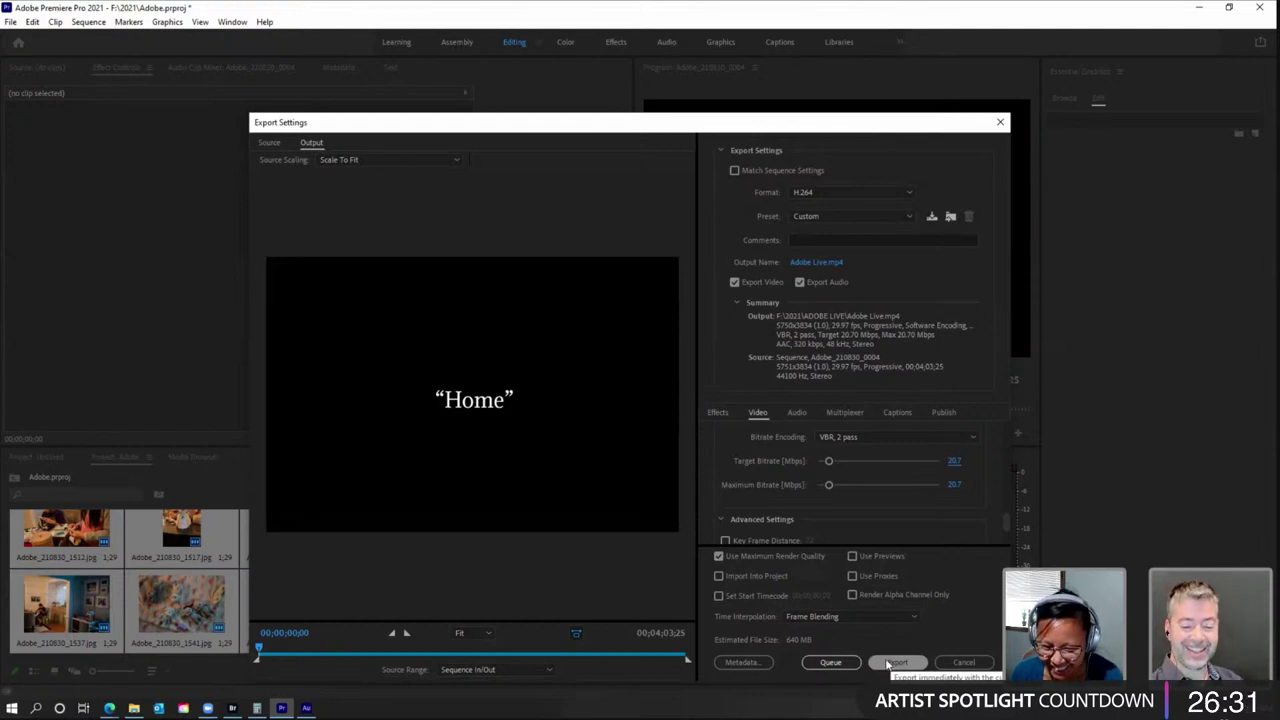
Step: Start rendering the export, then close Adobe Audition from the taskbar
left_click(895, 664)
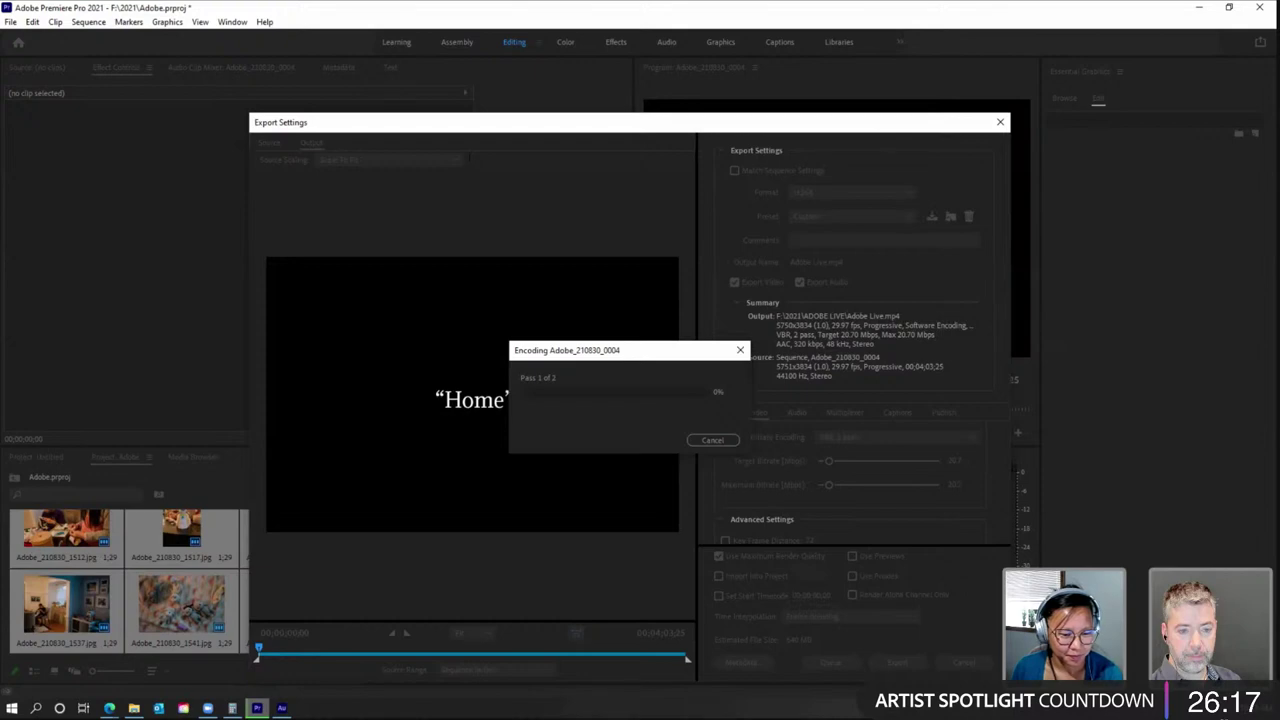
left_click(282, 708)
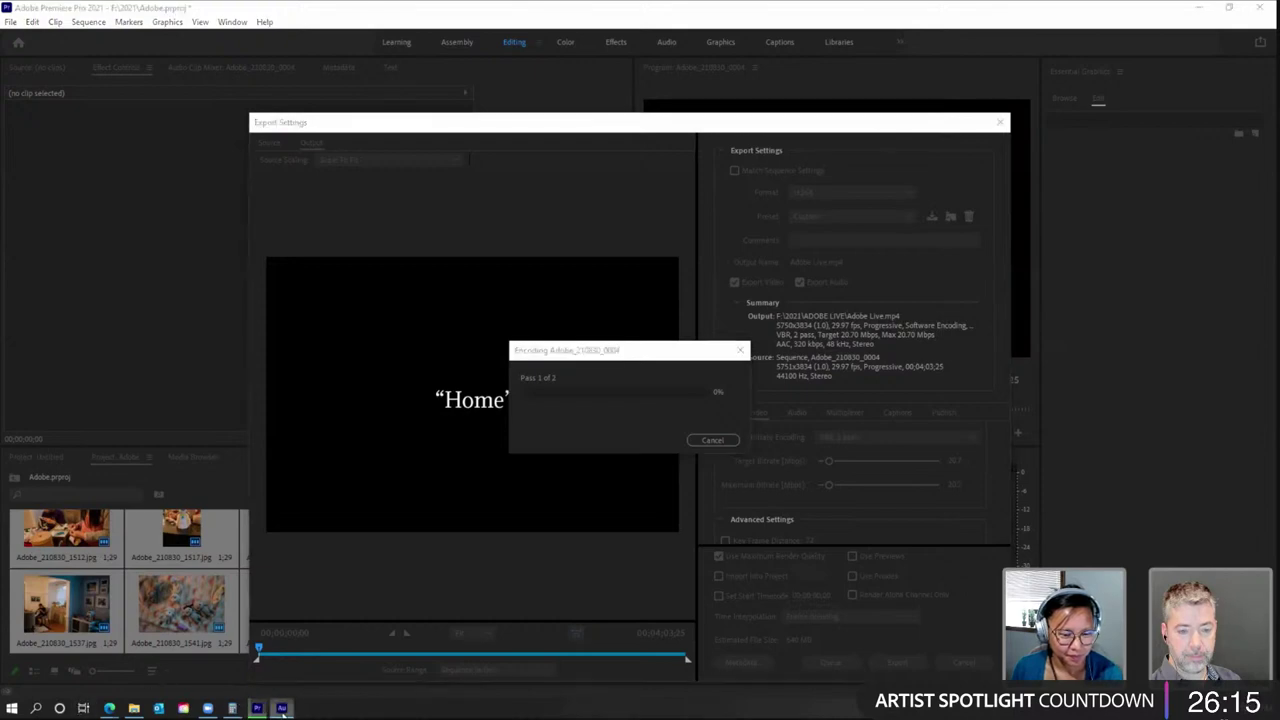
right_click(282, 708)
left_click(235, 687)
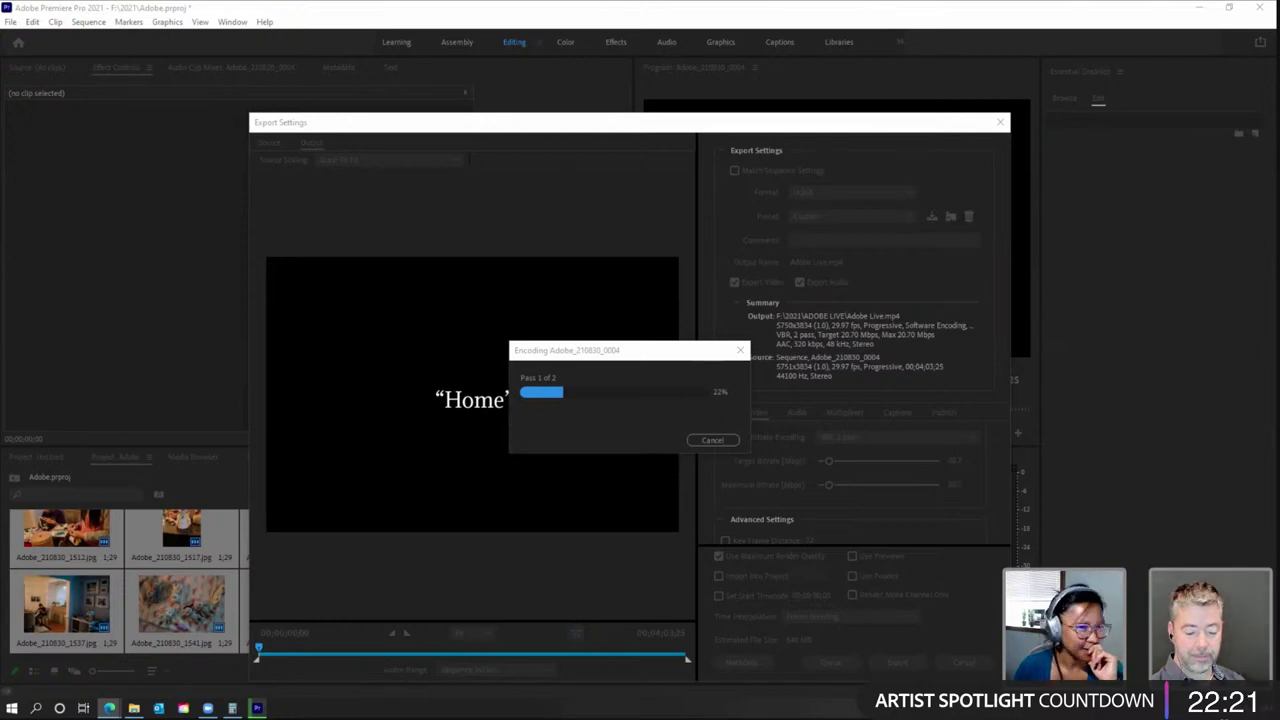
Step: Switch to the browser, maximize it, and scroll through the Knutson gallery and back up
key("alt+Tab")
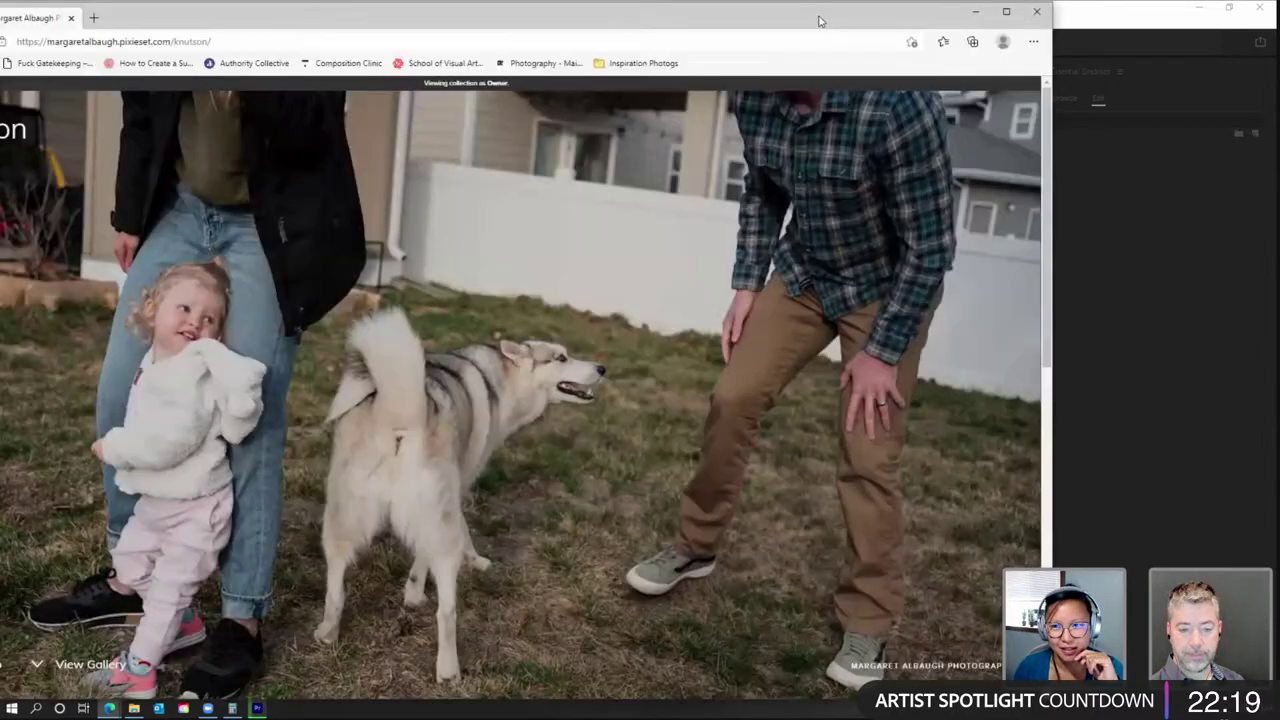
key("super+Up")
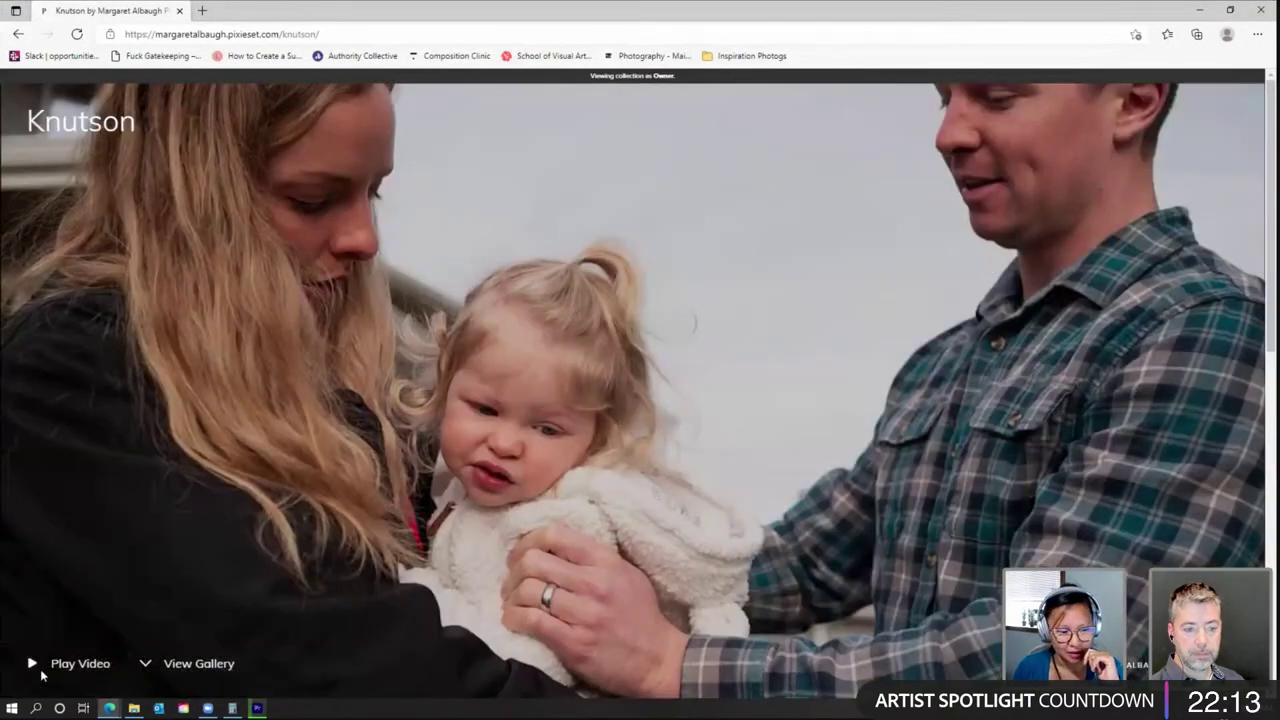
scroll(1276, 259, "down", 3)
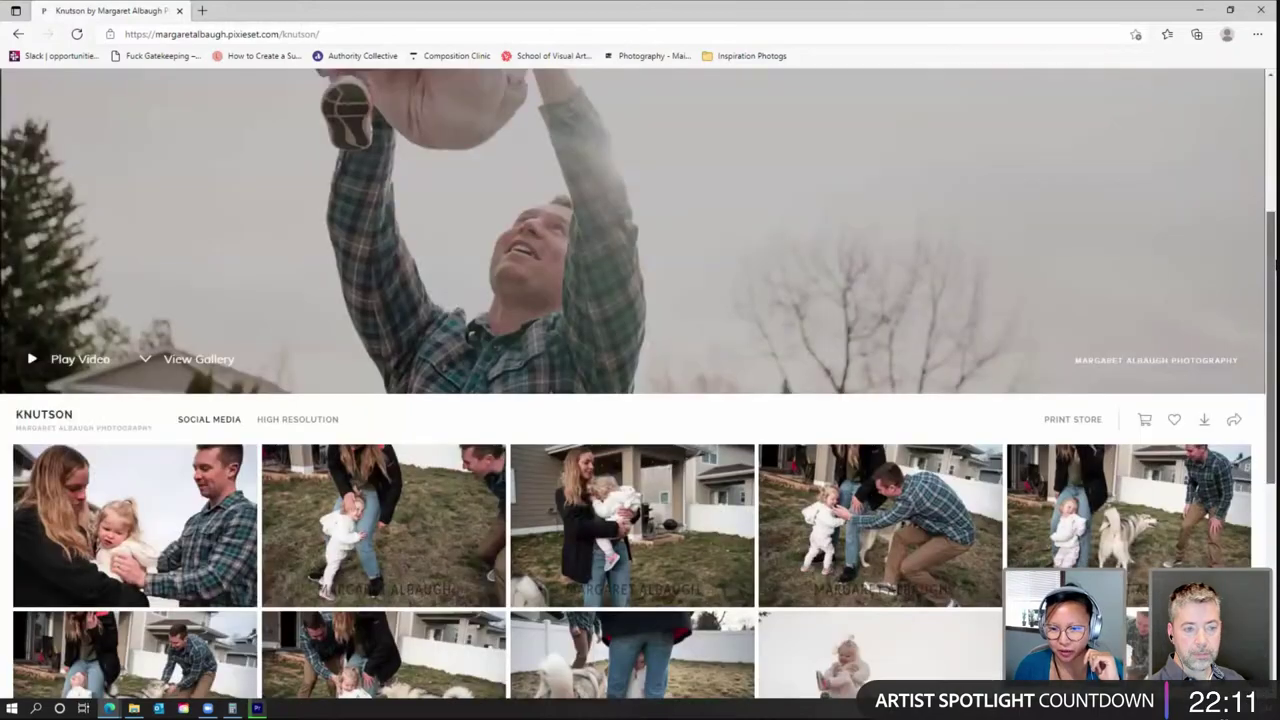
scroll(1276, 320, "down", 1)
scroll(640, 384, "down", 2)
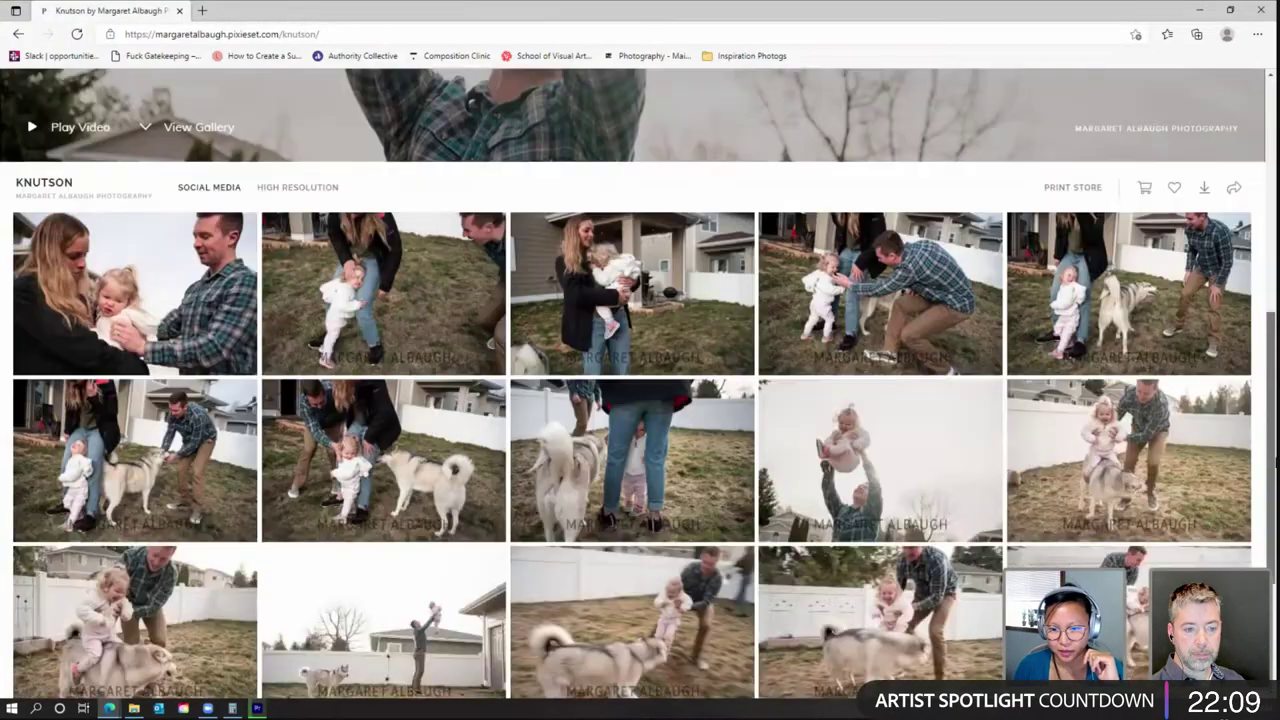
scroll(640, 384, "down", 3)
scroll(430, 594, "down", 3)
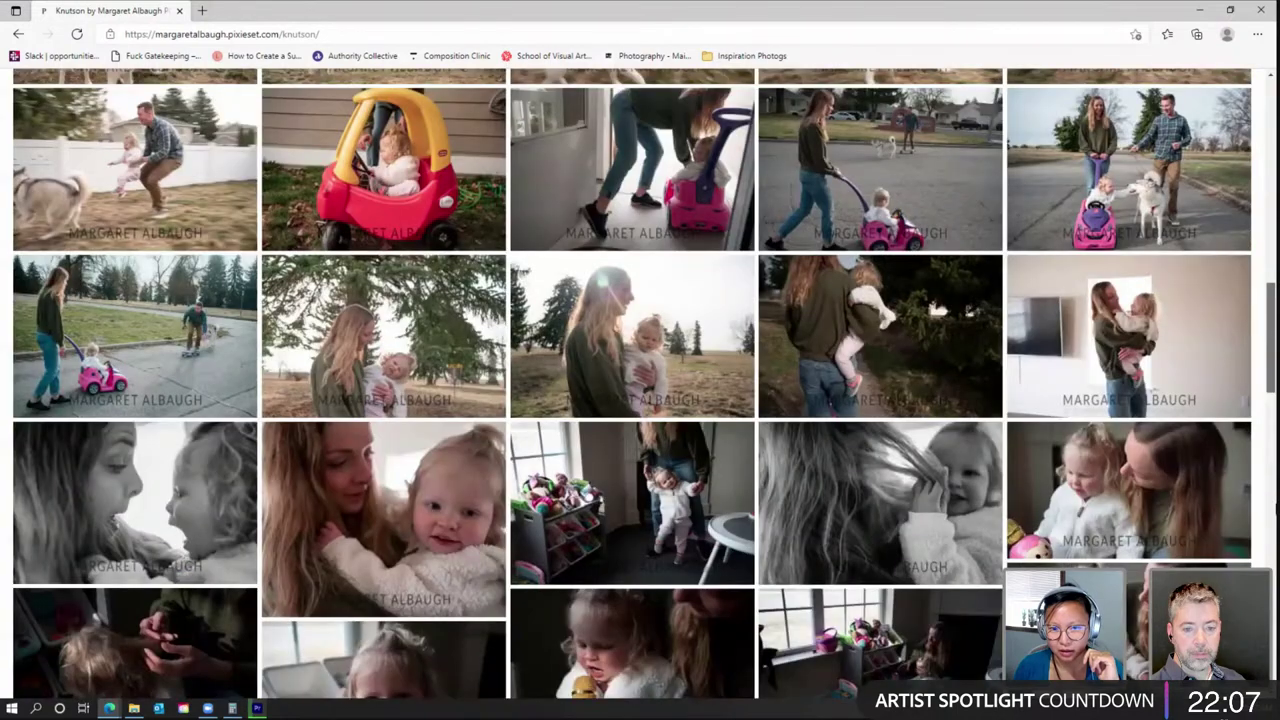
scroll(430, 594, "up", 10)
scroll(430, 594, "up", 1)
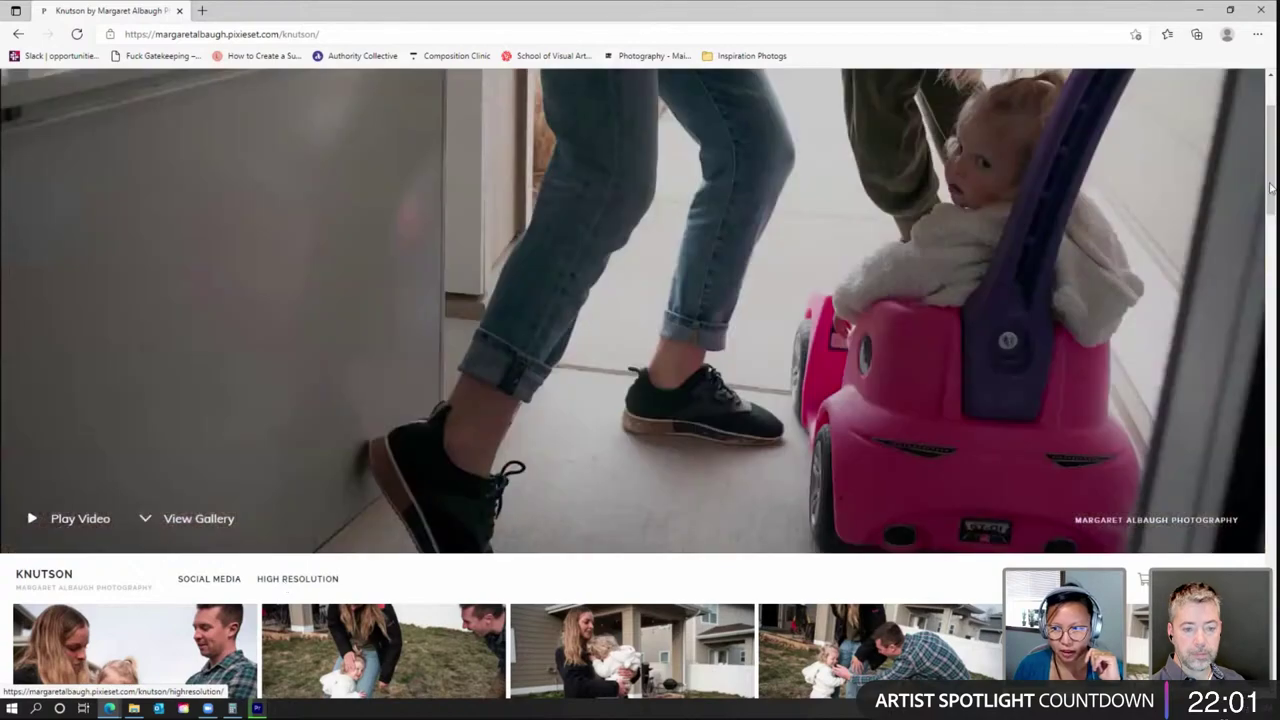
scroll(1270, 206, "up", 2)
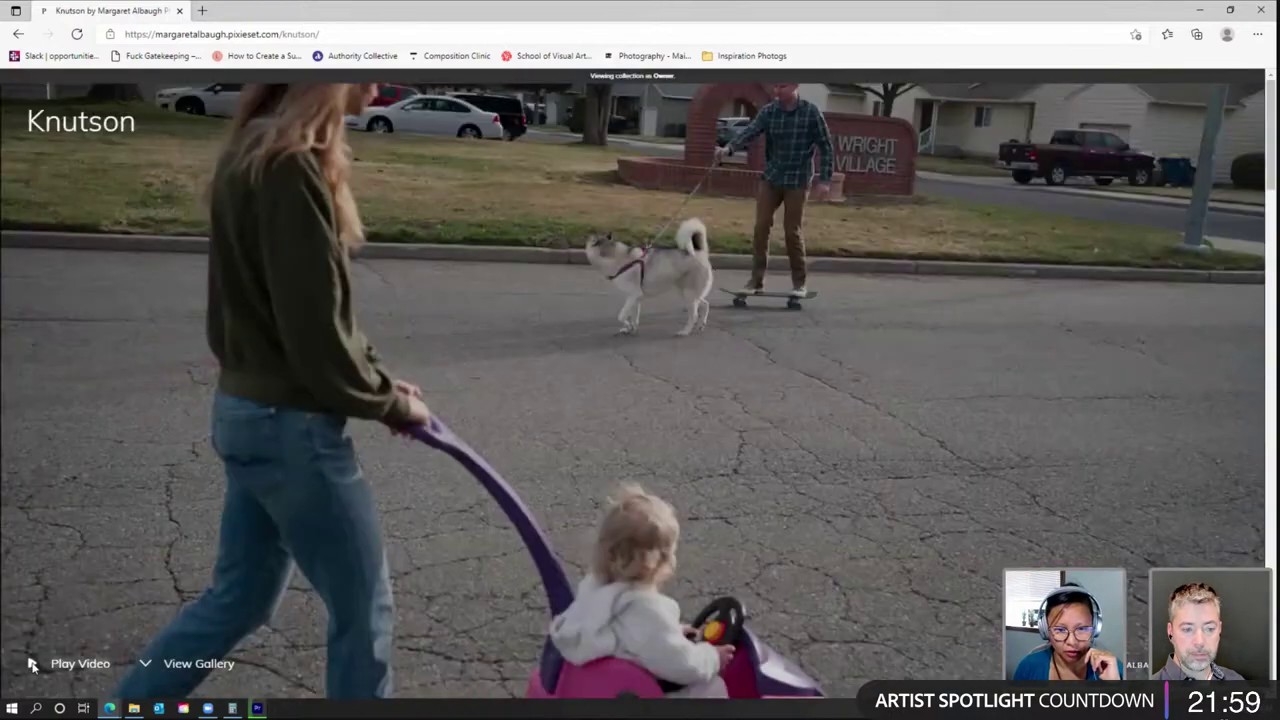
Step: Play the Knutson Family video from the cover in the full-screen YouTube player
left_click(33, 665)
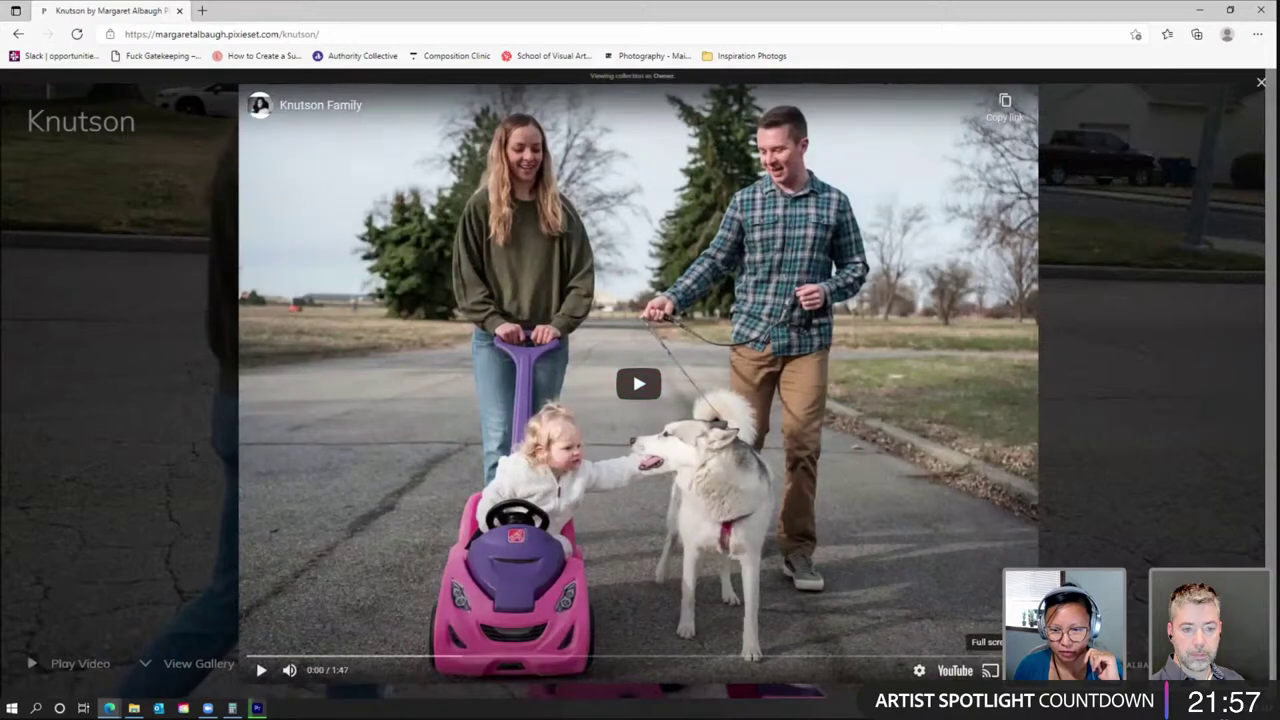
double_click(645, 347)
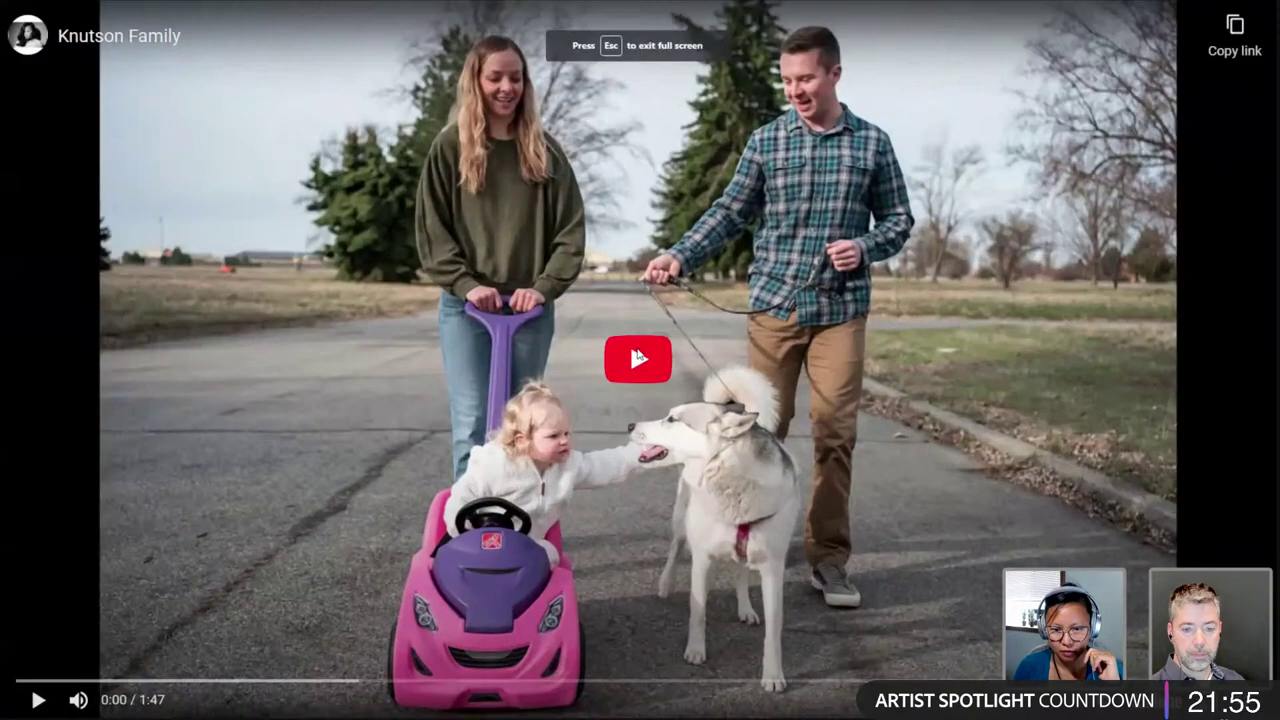
left_click(639, 352)
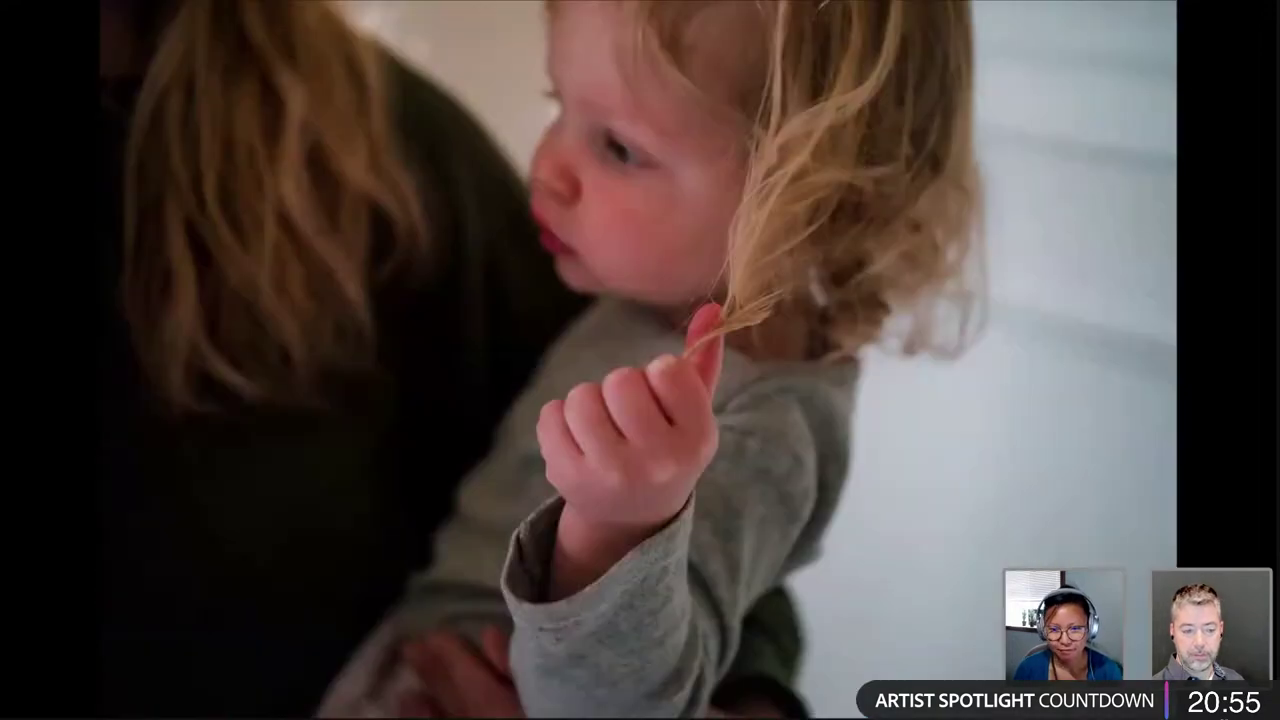
mouse_move(88, 710)
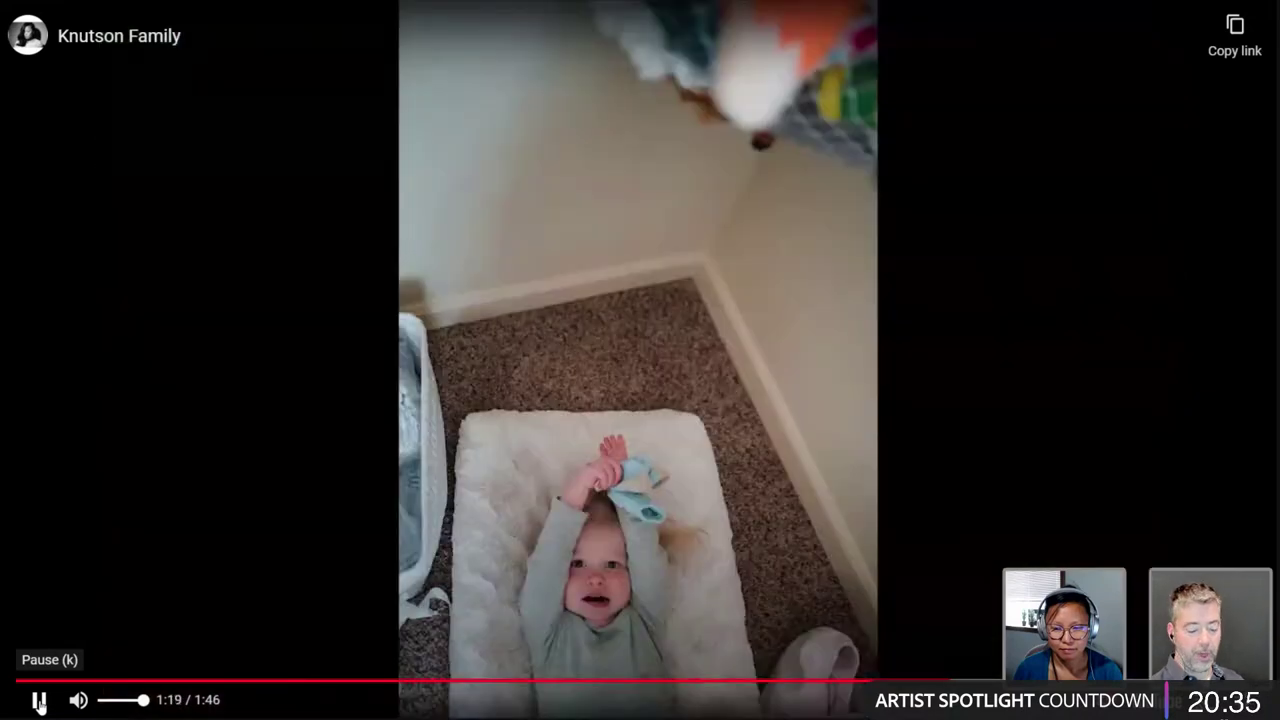
Step: Pause the video at 1:20 and close the More videos panel
left_click(38, 700)
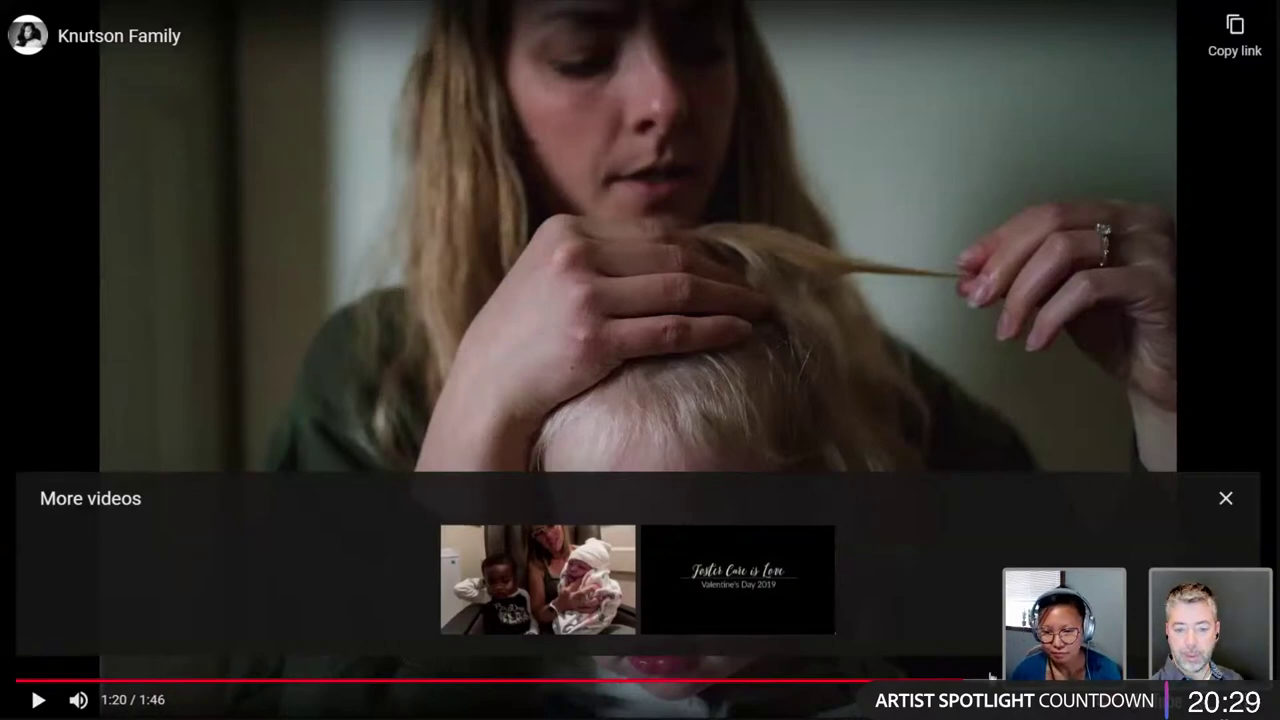
left_click(272, 504)
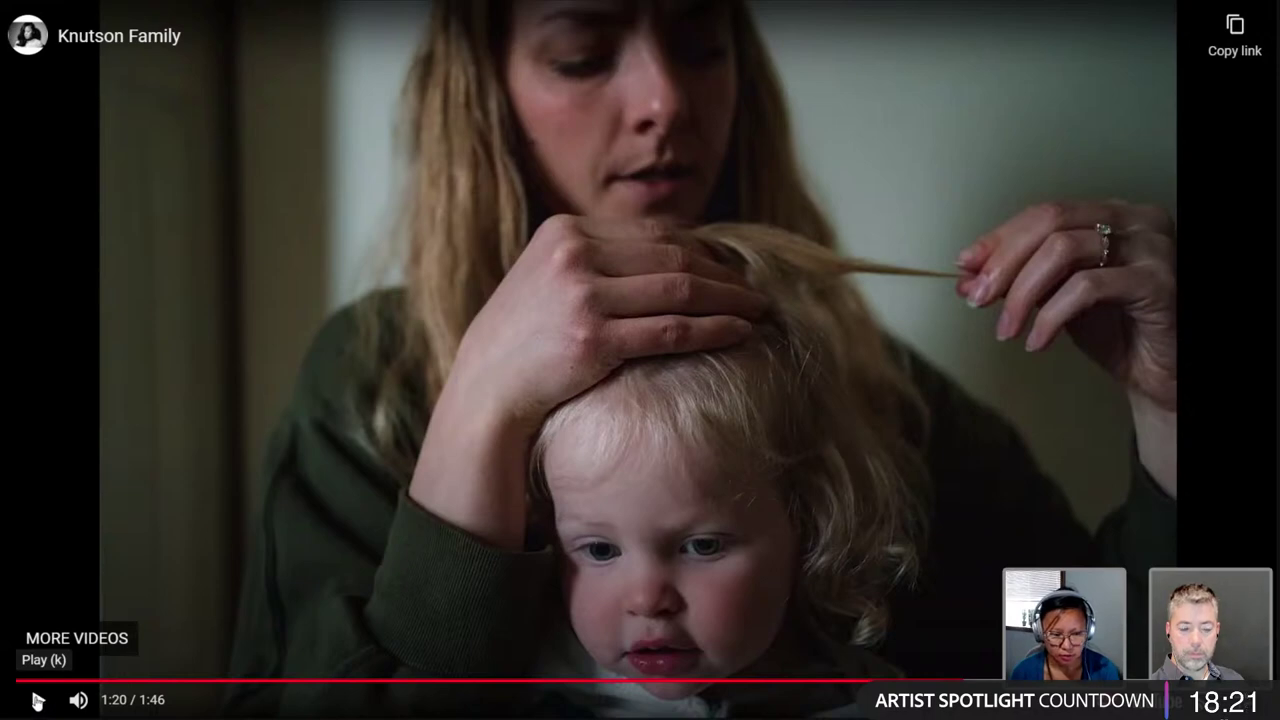
Step: Play the video through to 1:46, replay it, exit full screen, and pause at 0:02
left_click(37, 701)
left_click(37, 701)
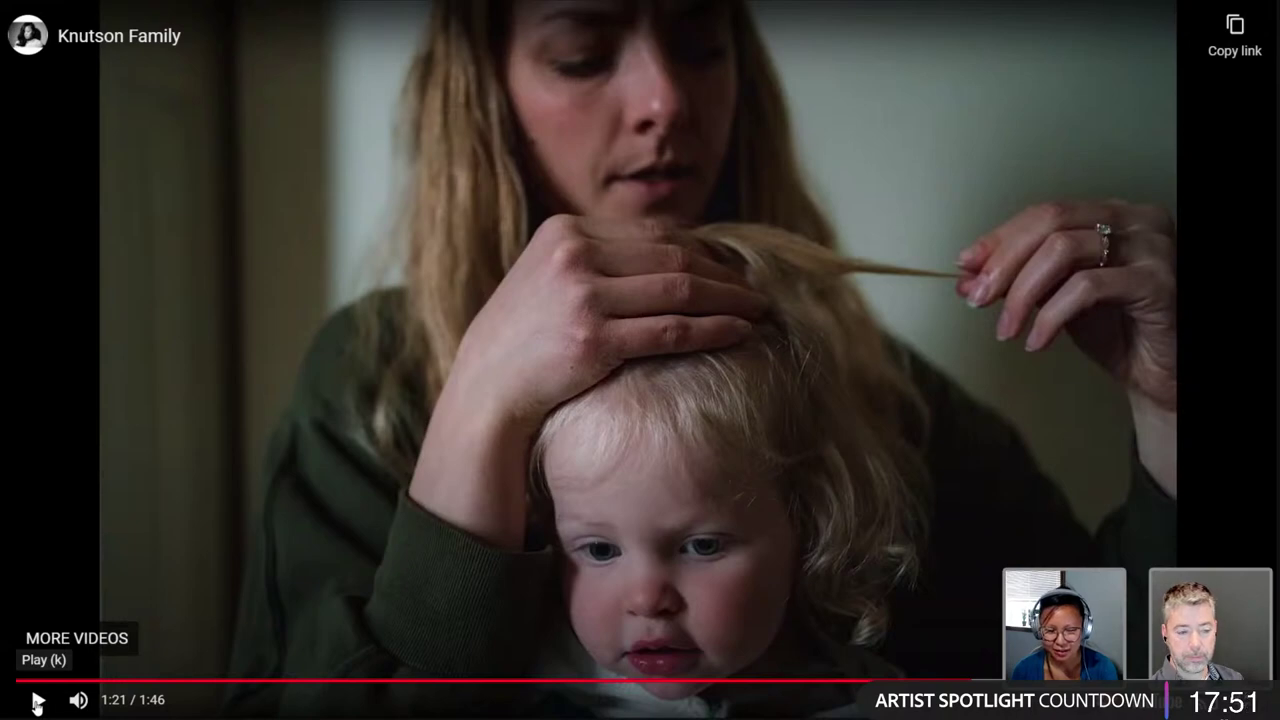
left_click(36, 704)
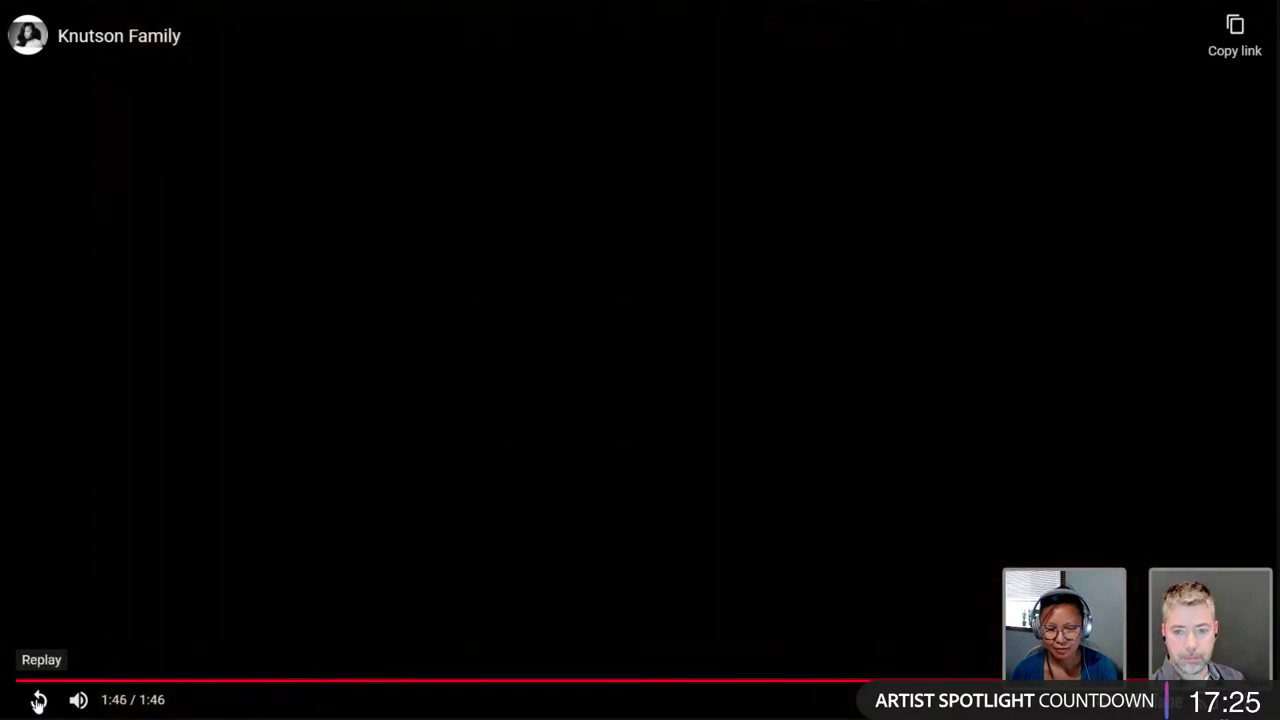
left_click(37, 702)
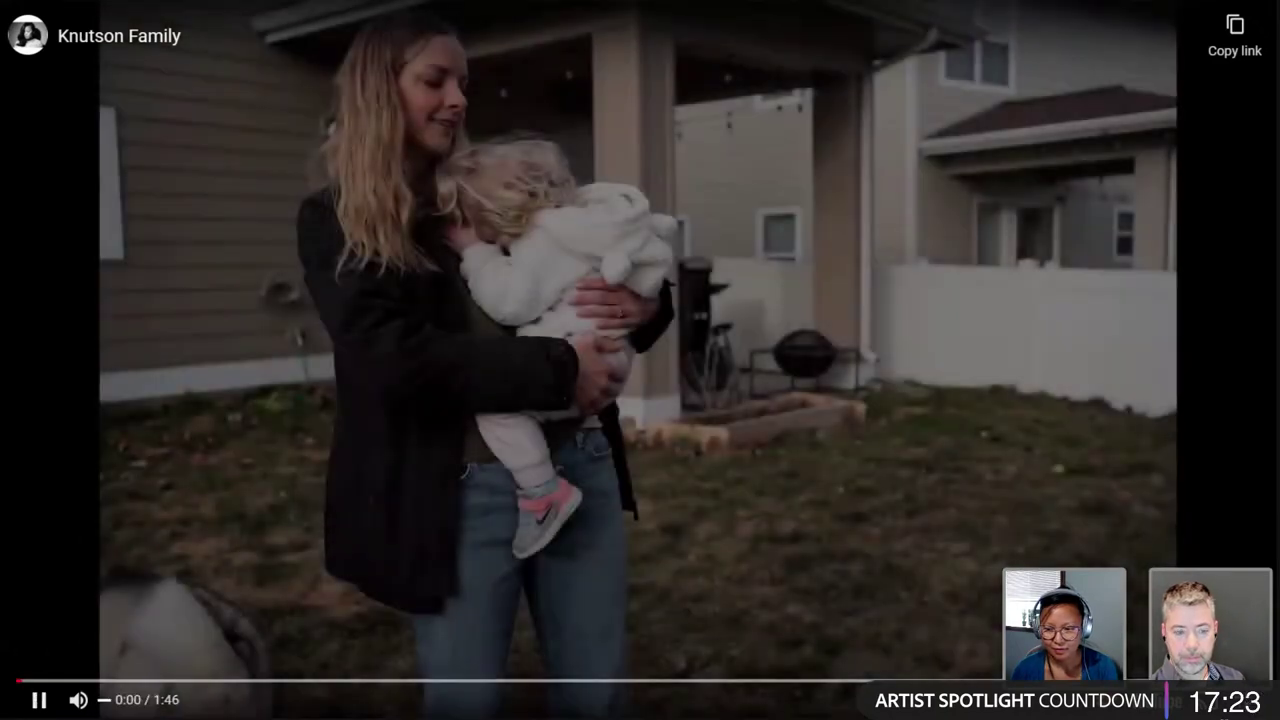
key("Escape")
left_click(264, 669)
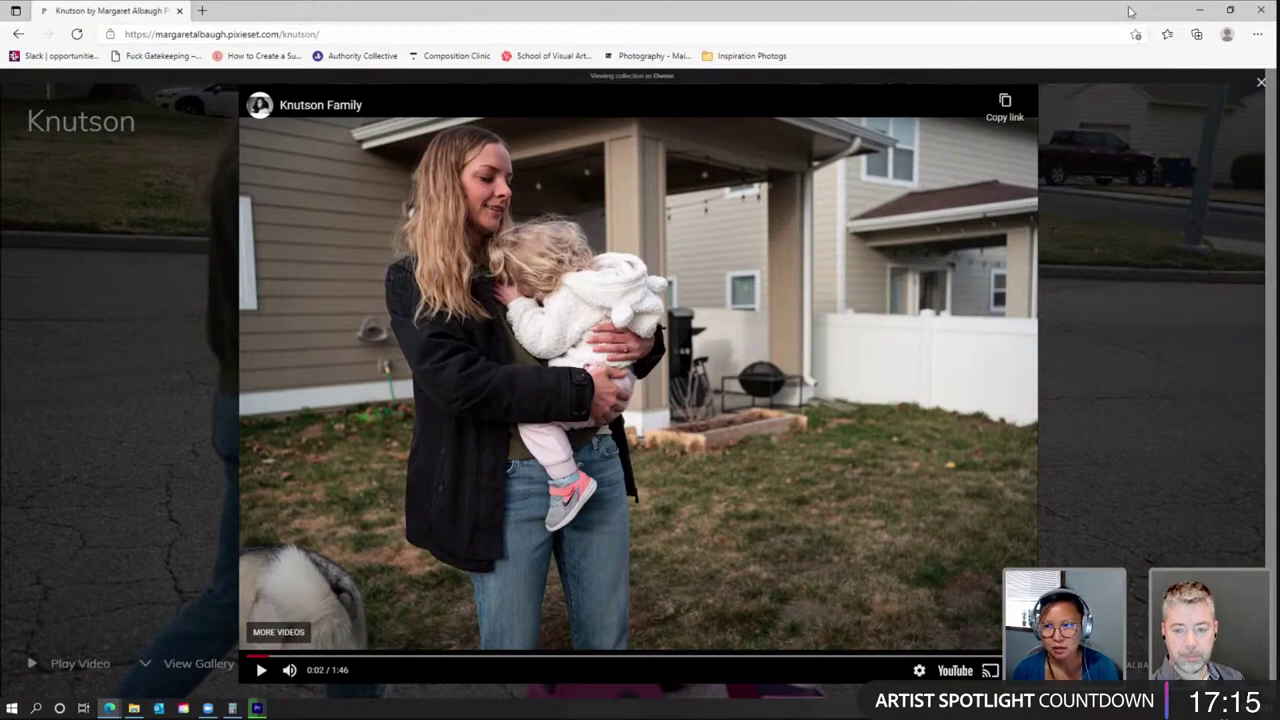
Step: Close the video lightbox, scroll down the gallery photos, and return to Premiere's export progress
left_click(1260, 83)
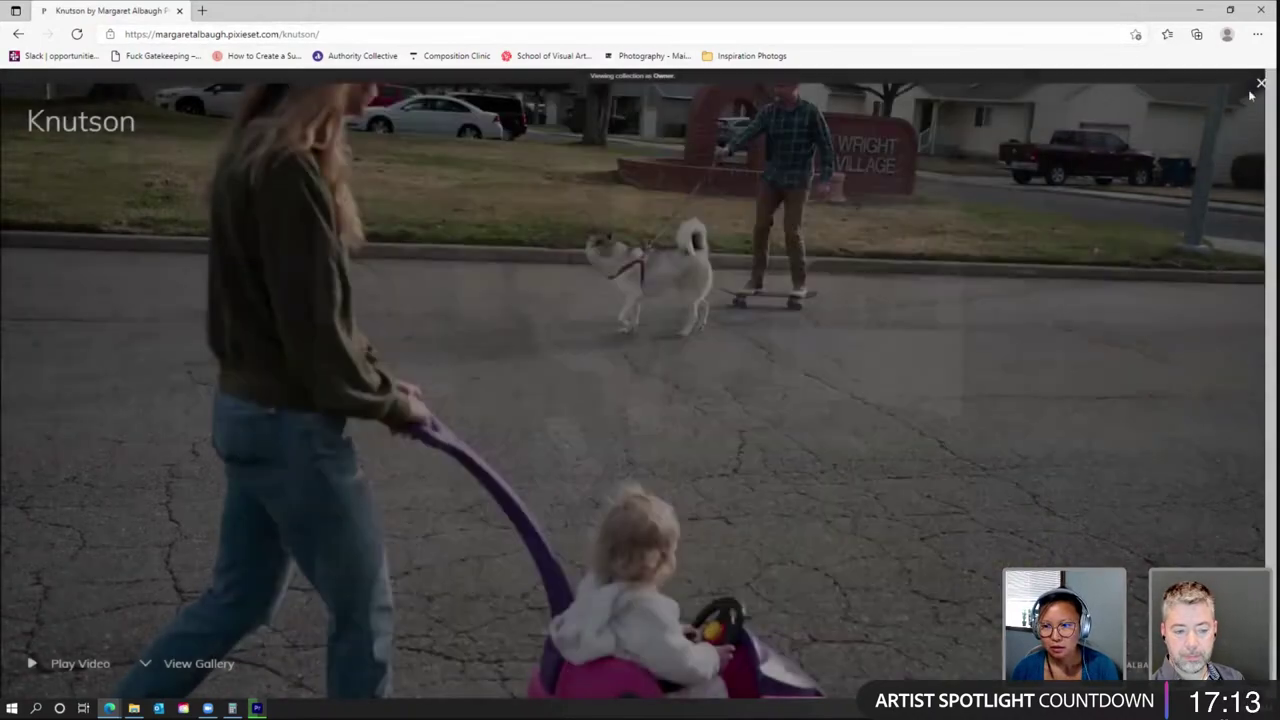
scroll(1049, 210, "down", 4)
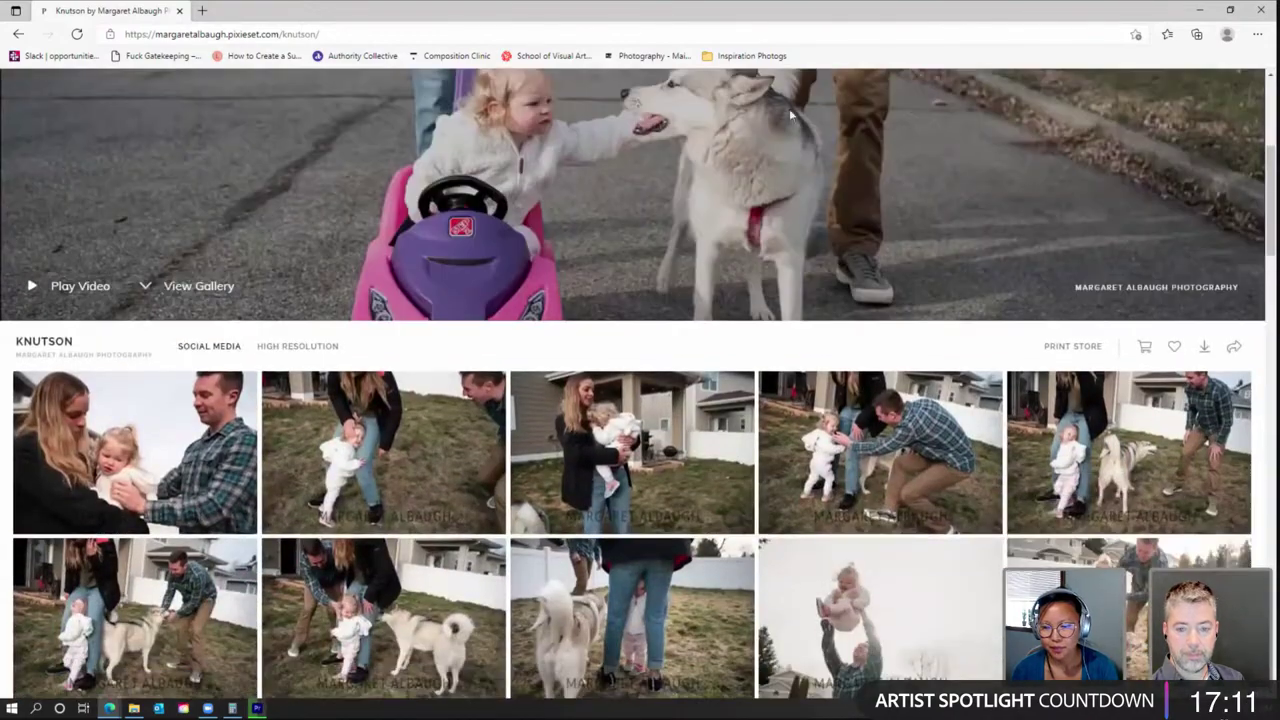
scroll(664, 404, "down", 1)
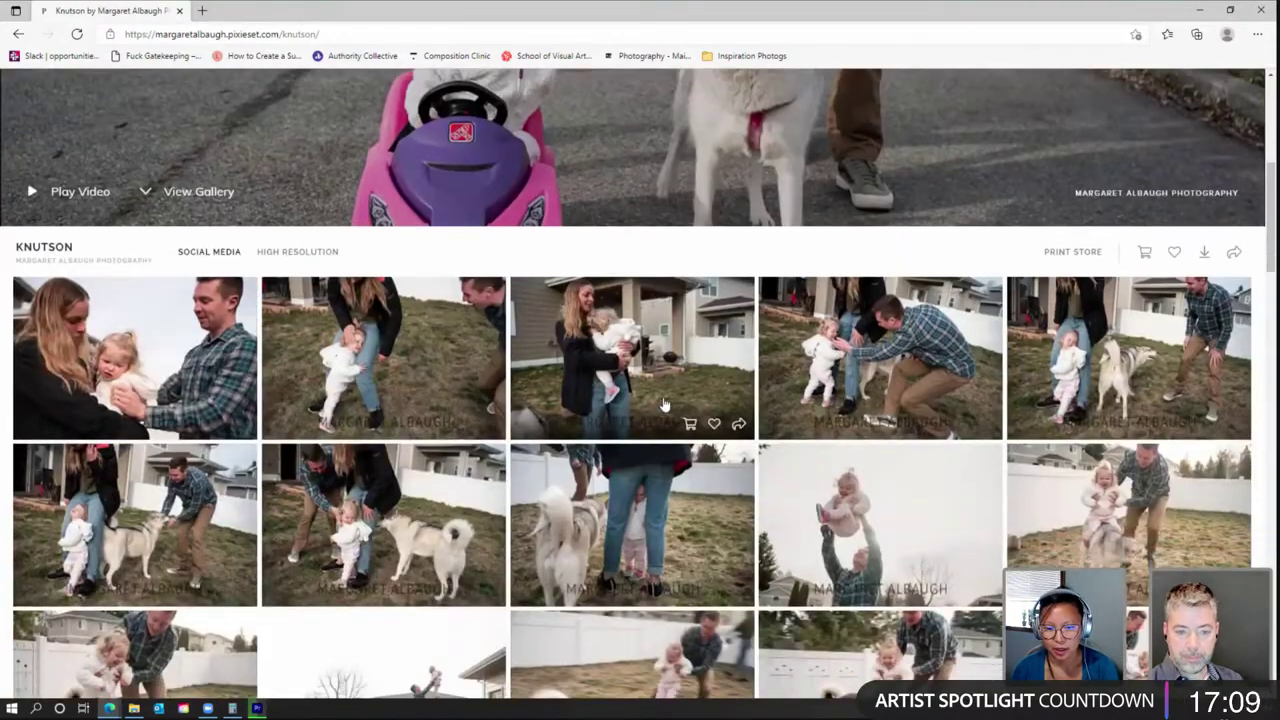
scroll(664, 404, "down", 2)
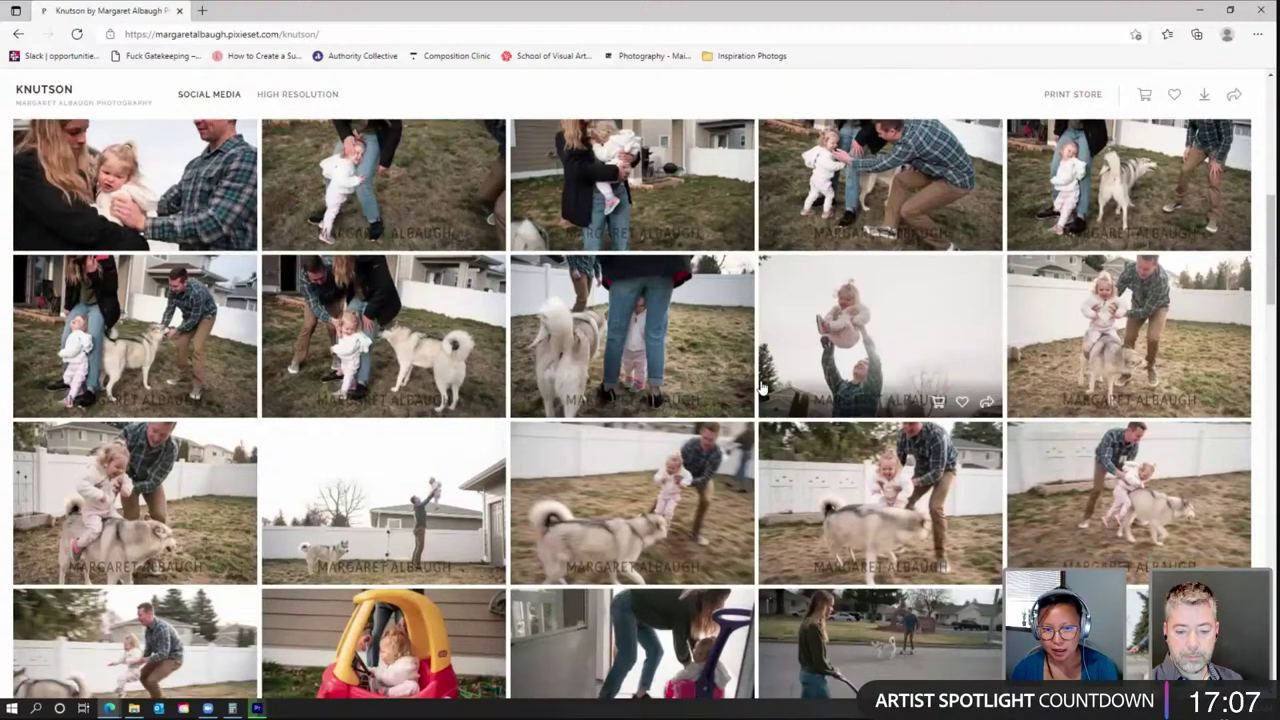
left_click_drag(1270, 244, 1272, 585)
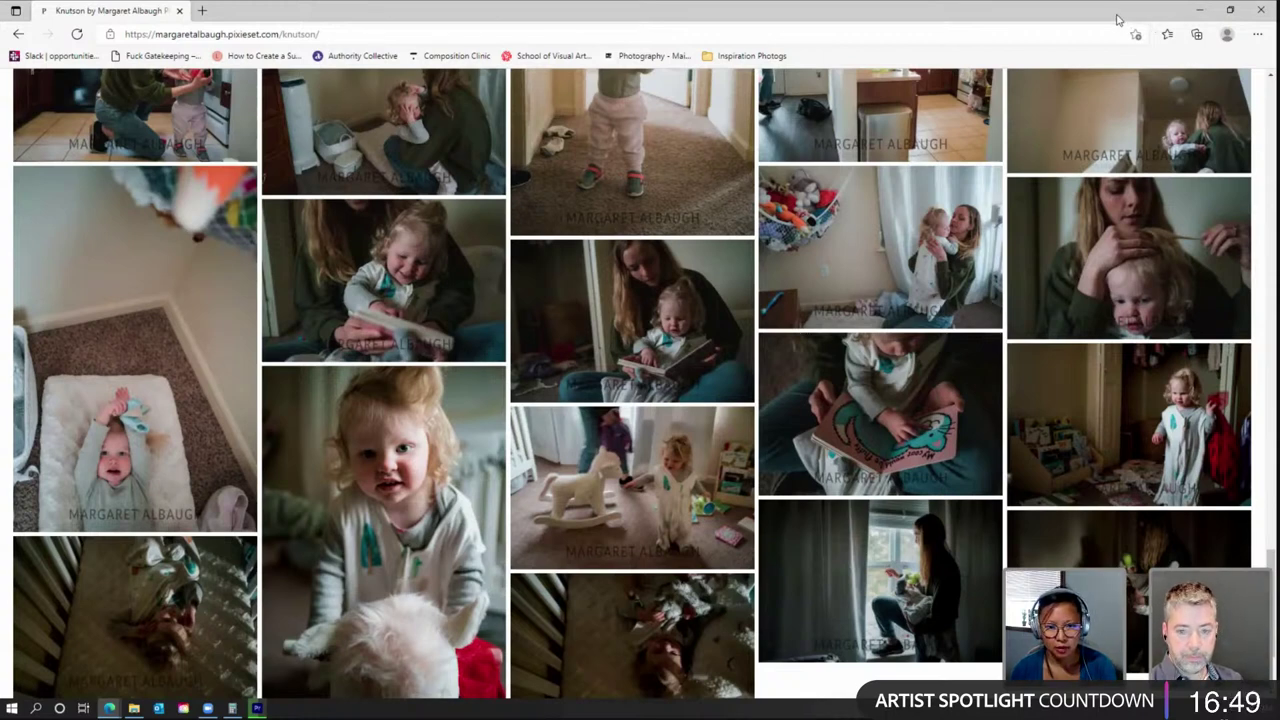
key("alt+Tab")
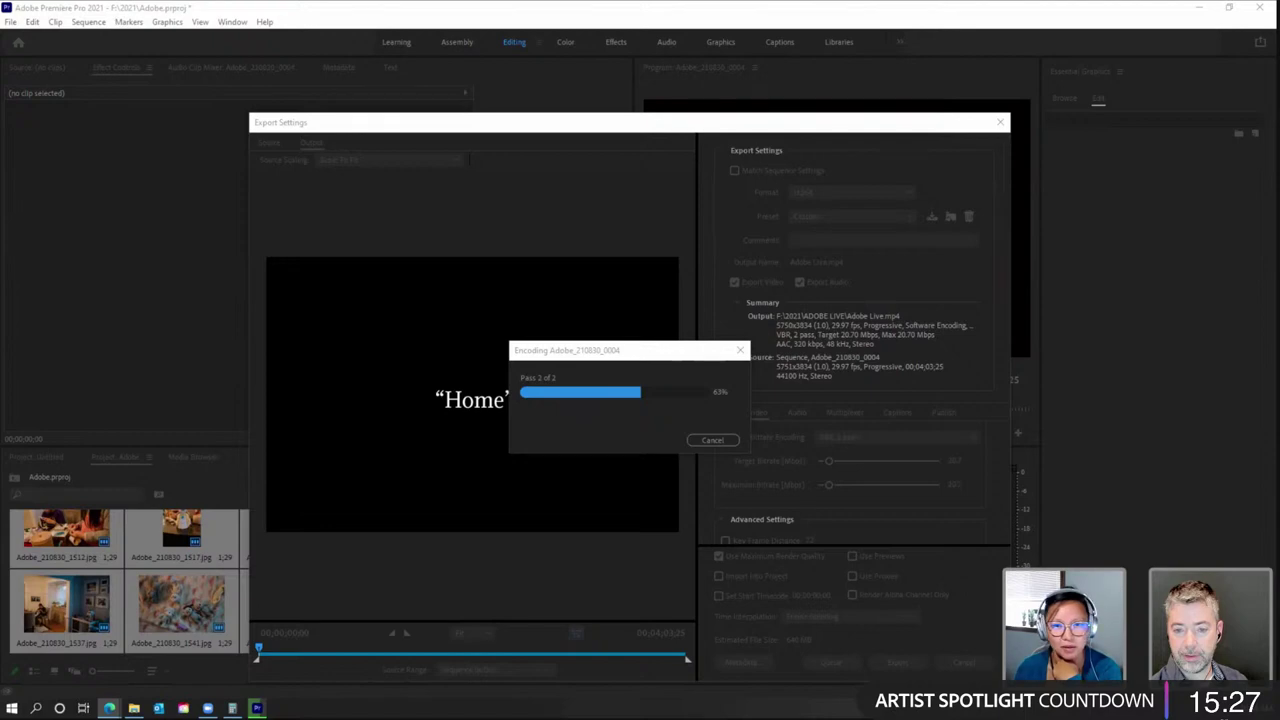
Step: Switch from Premiere Pro to the photographer's portfolio website in the browser
key("alt+Tab")
Step: Maximize the browser and open ART SHOP to show Devour, Tomgirl, Motherhood and Enamel, and Travels
key("super+Up")
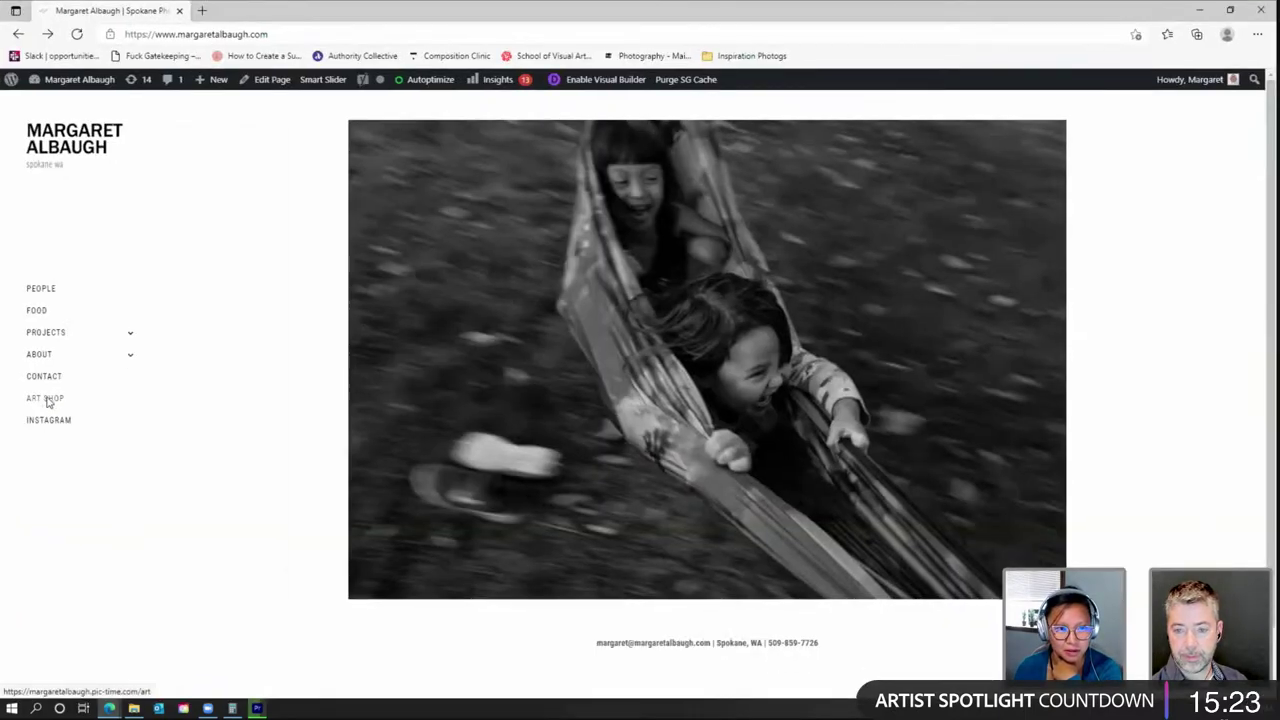
left_click(47, 402)
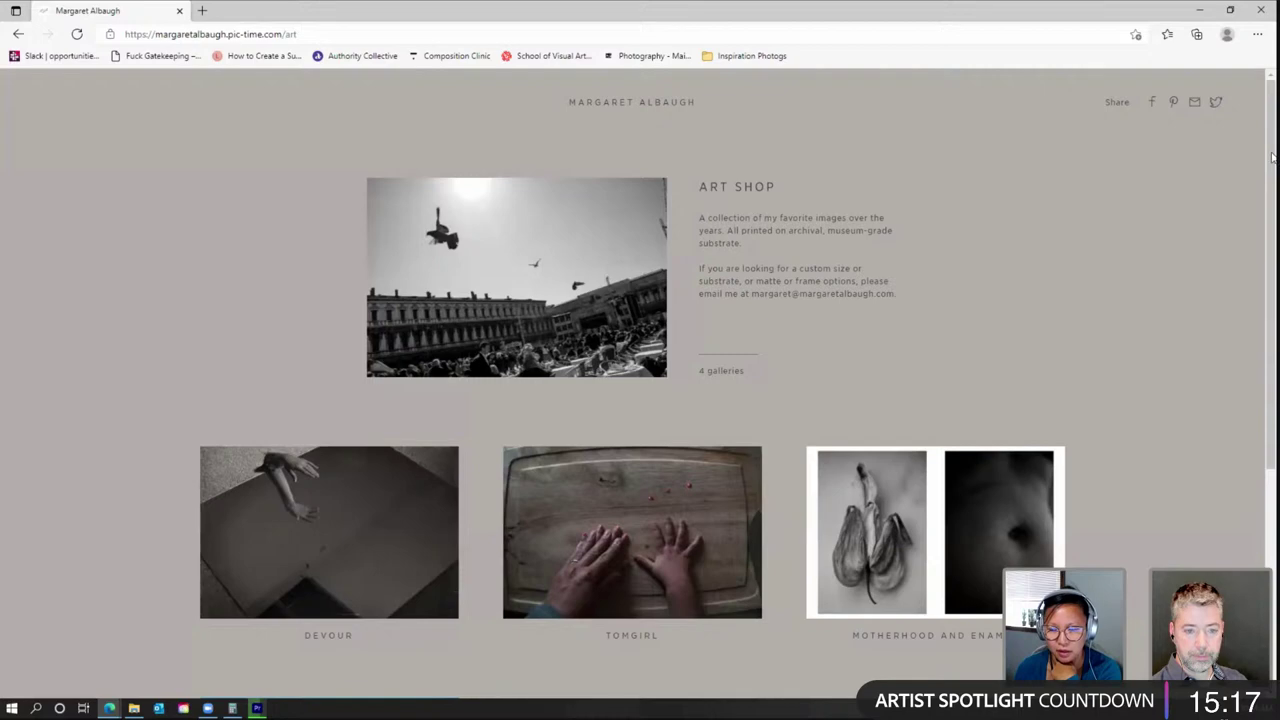
scroll(1272, 150, "down", 1)
scroll(1275, 308, "down", 3)
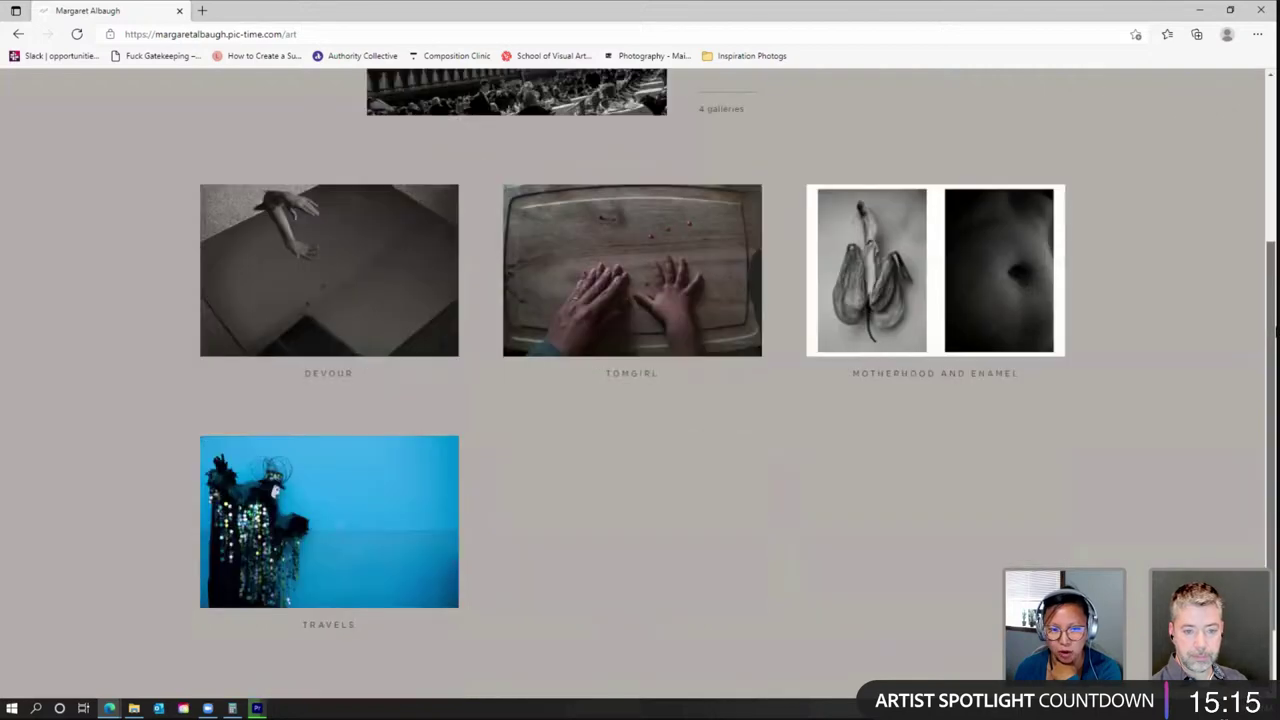
scroll(900, 265, "down", 1)
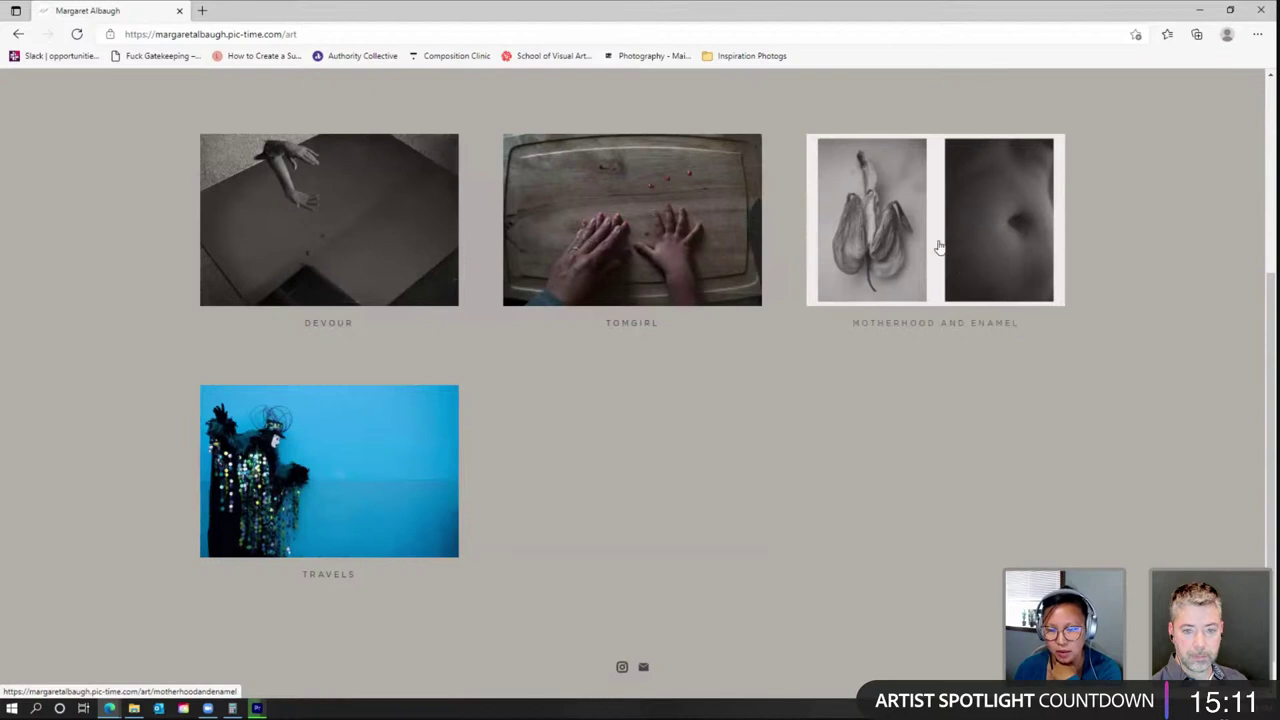
left_click(773, 331)
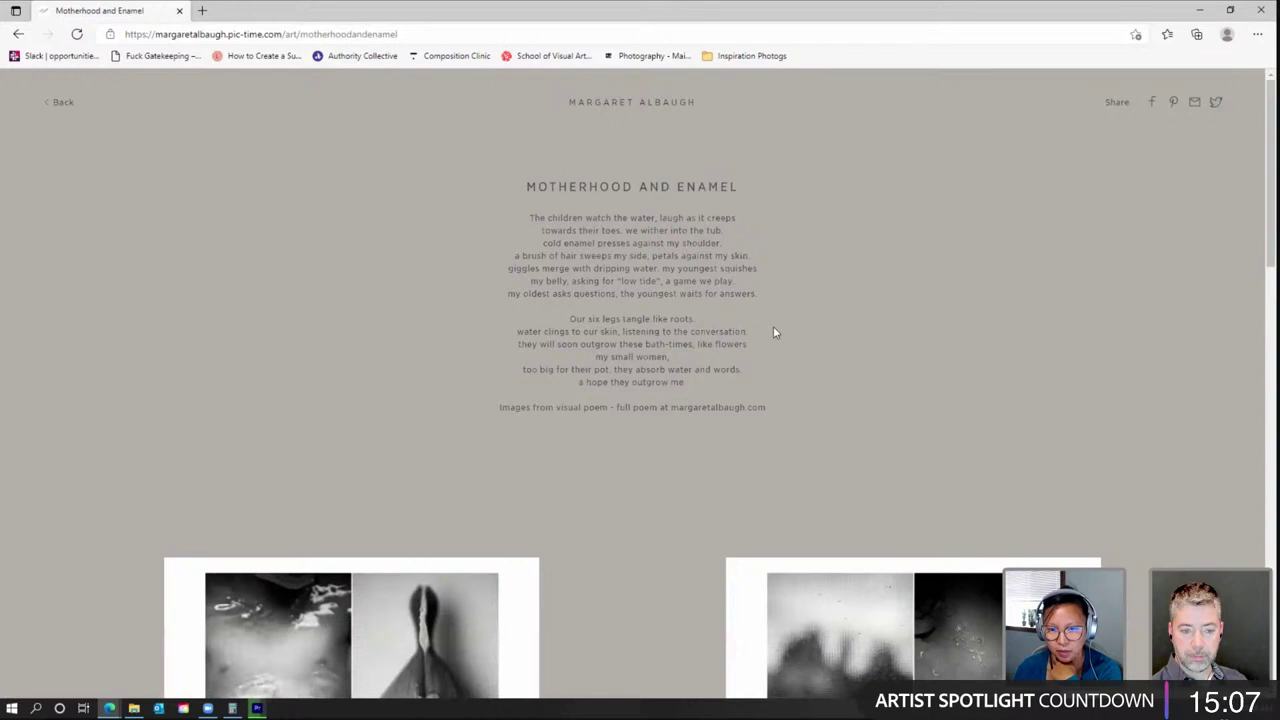
scroll(773, 333, "down", 3)
scroll(773, 333, "down", 1)
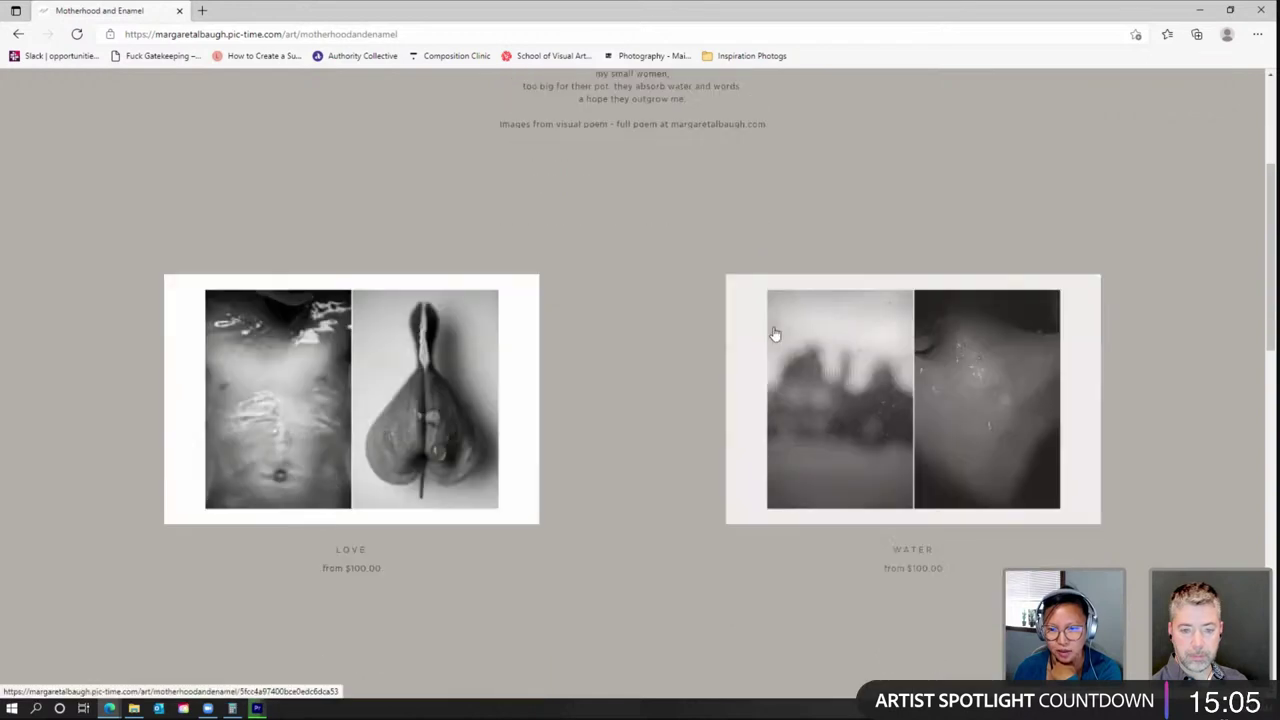
scroll(775, 335, "down", 1)
scroll(1271, 240, "down", 1)
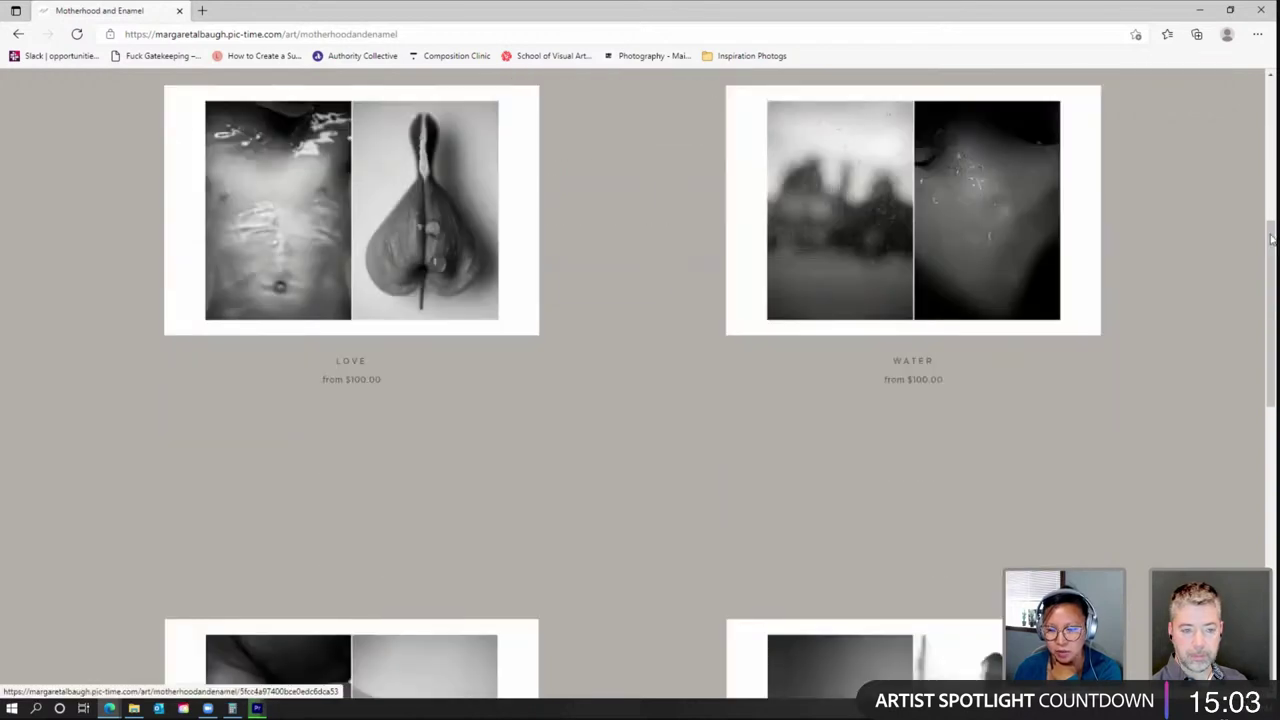
left_click_drag(1271, 240, 1273, 241)
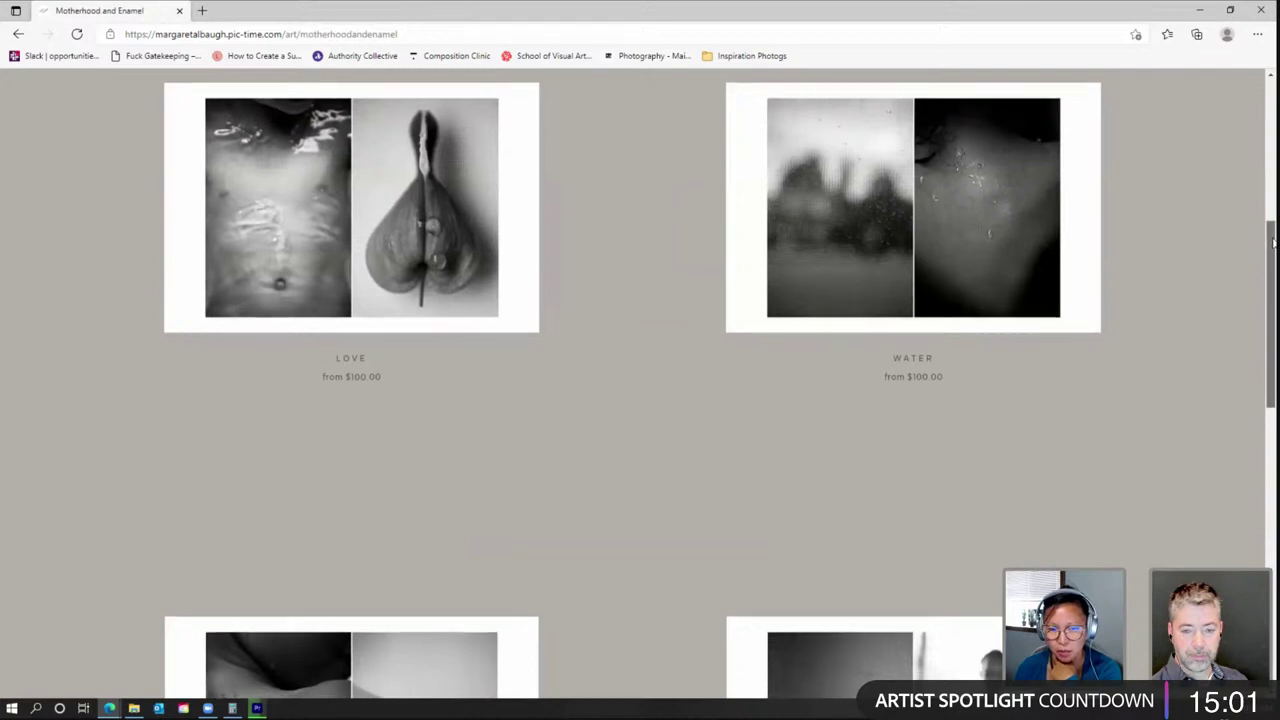
scroll(543, 177, "up", 1)
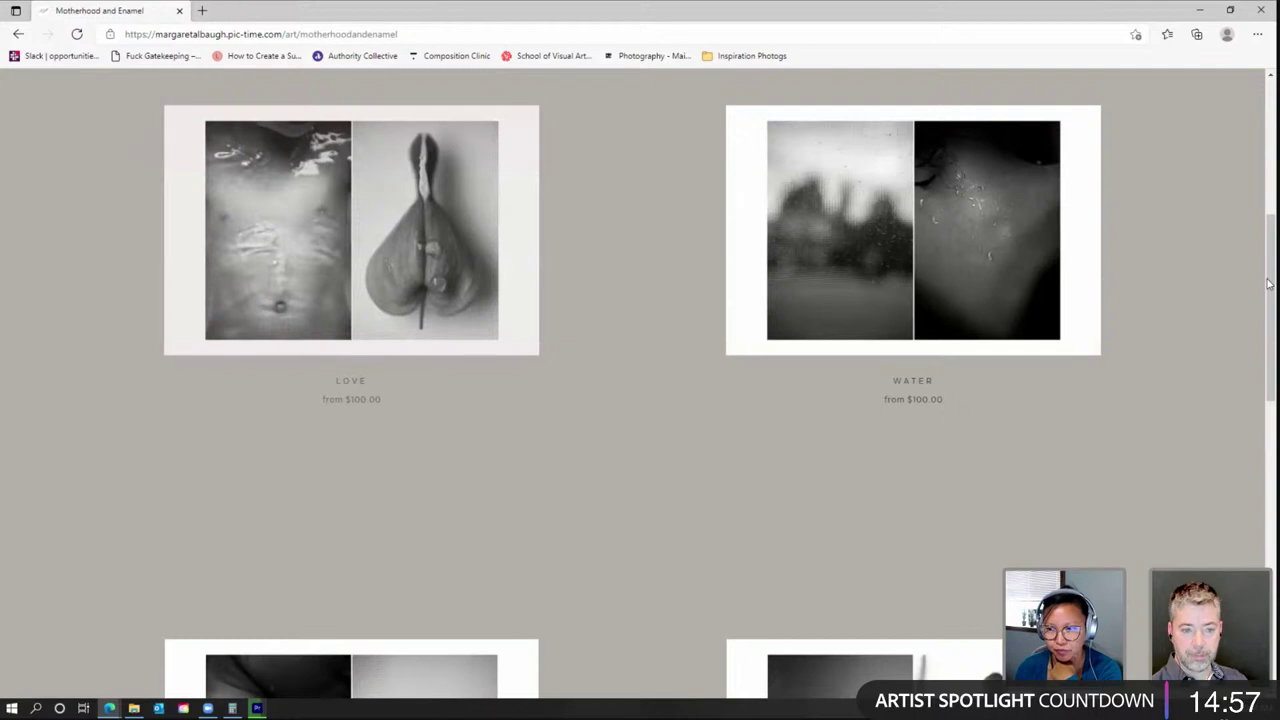
scroll(1265, 327, "down", 1)
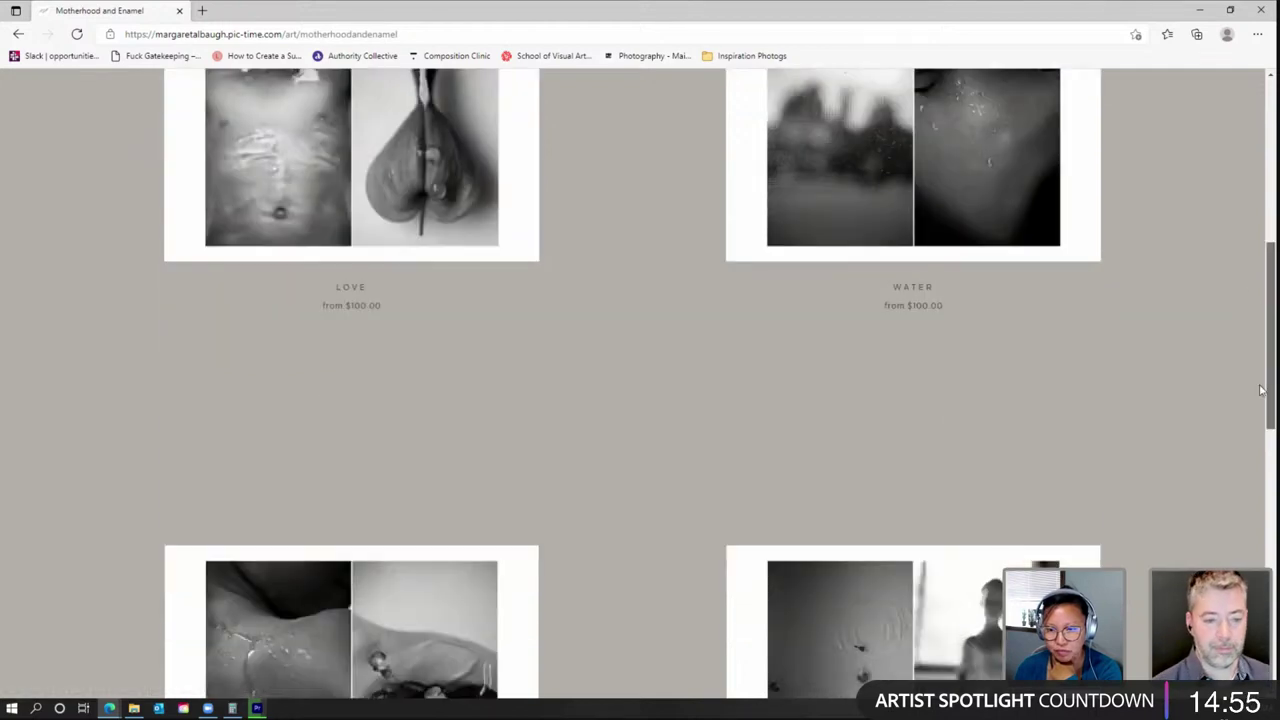
scroll(1262, 400, "down", 2)
scroll(1261, 422, "down", 2)
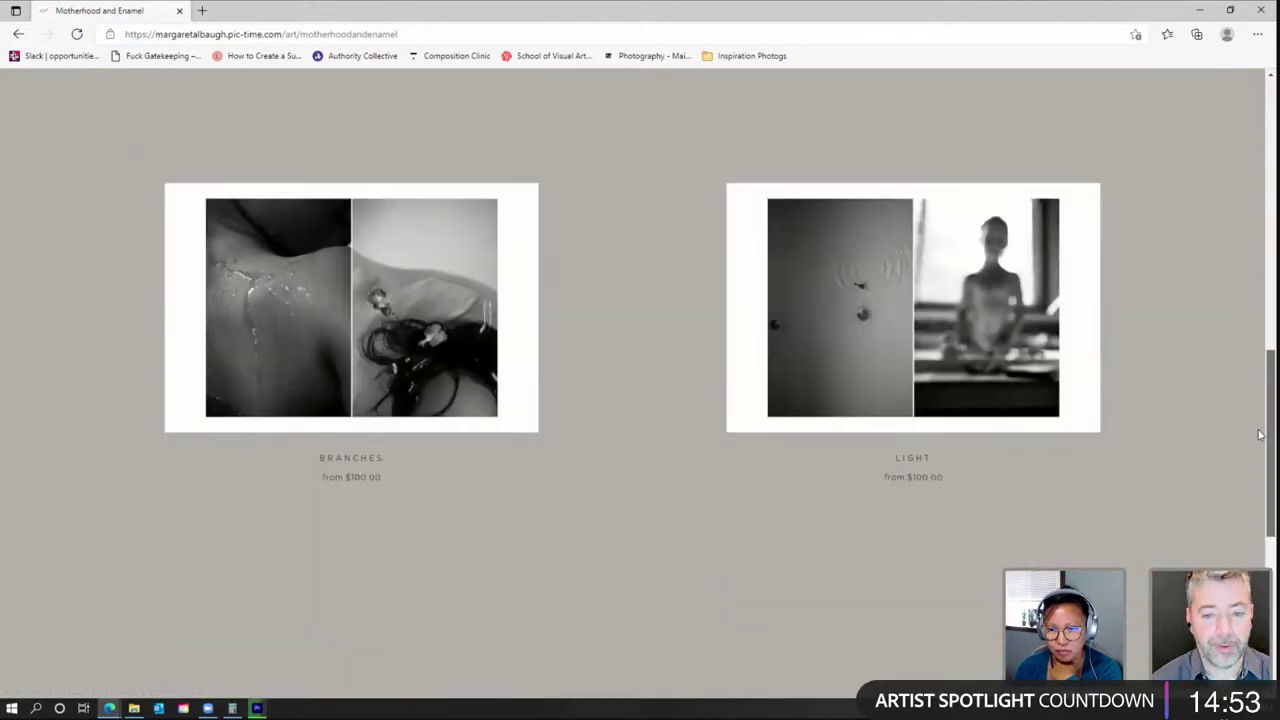
scroll(1261, 436, "down", 1)
scroll(1263, 462, "down", 1)
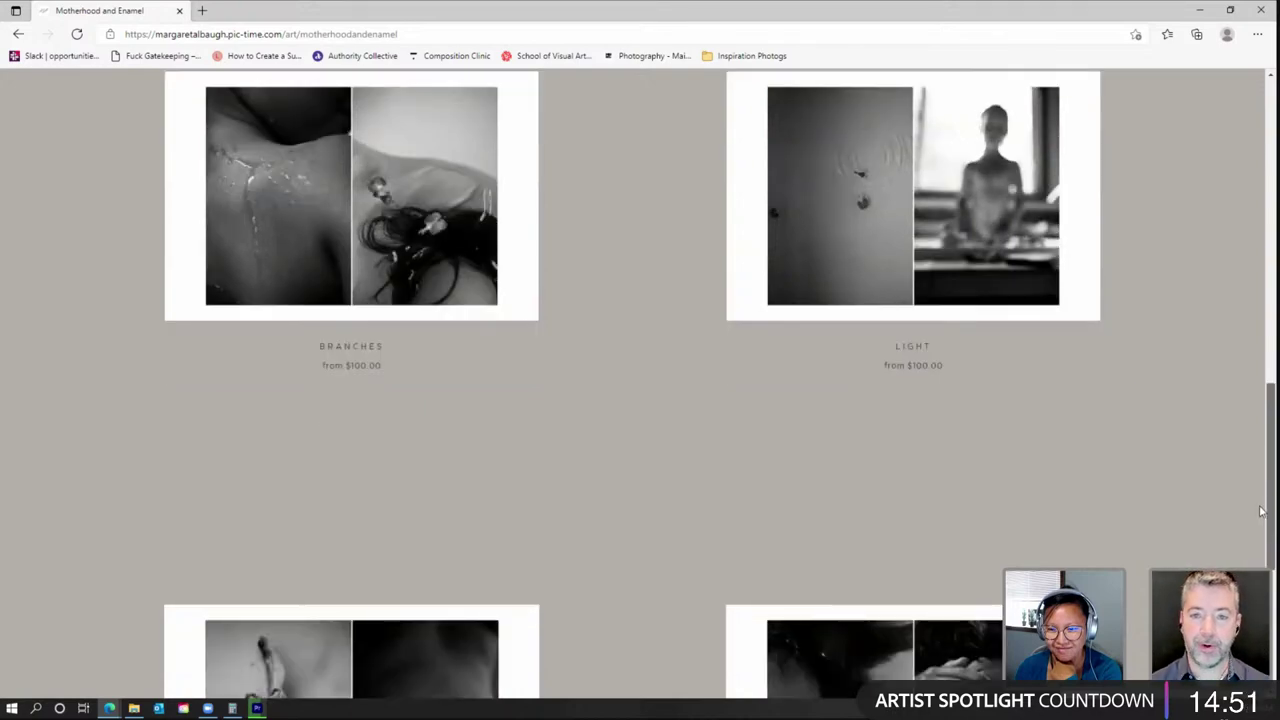
scroll(1261, 520, "down", 2)
scroll(1259, 540, "down", 1)
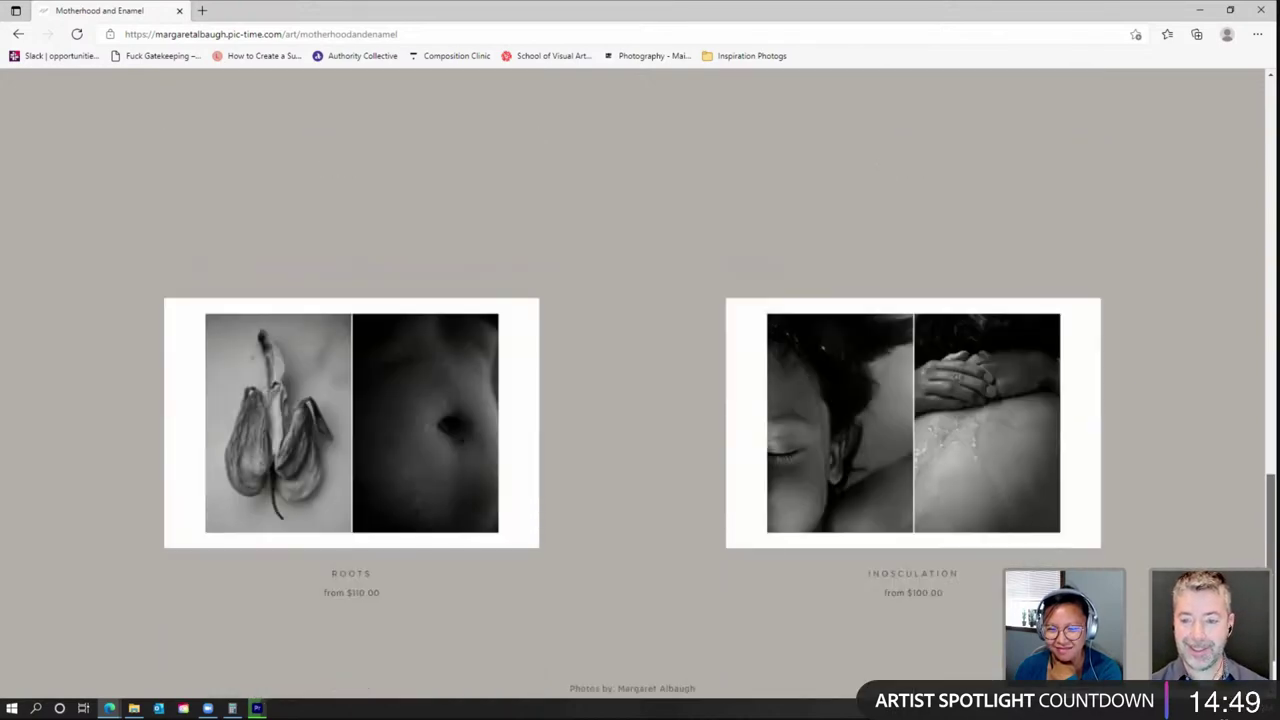
scroll(640, 380, "down", 1)
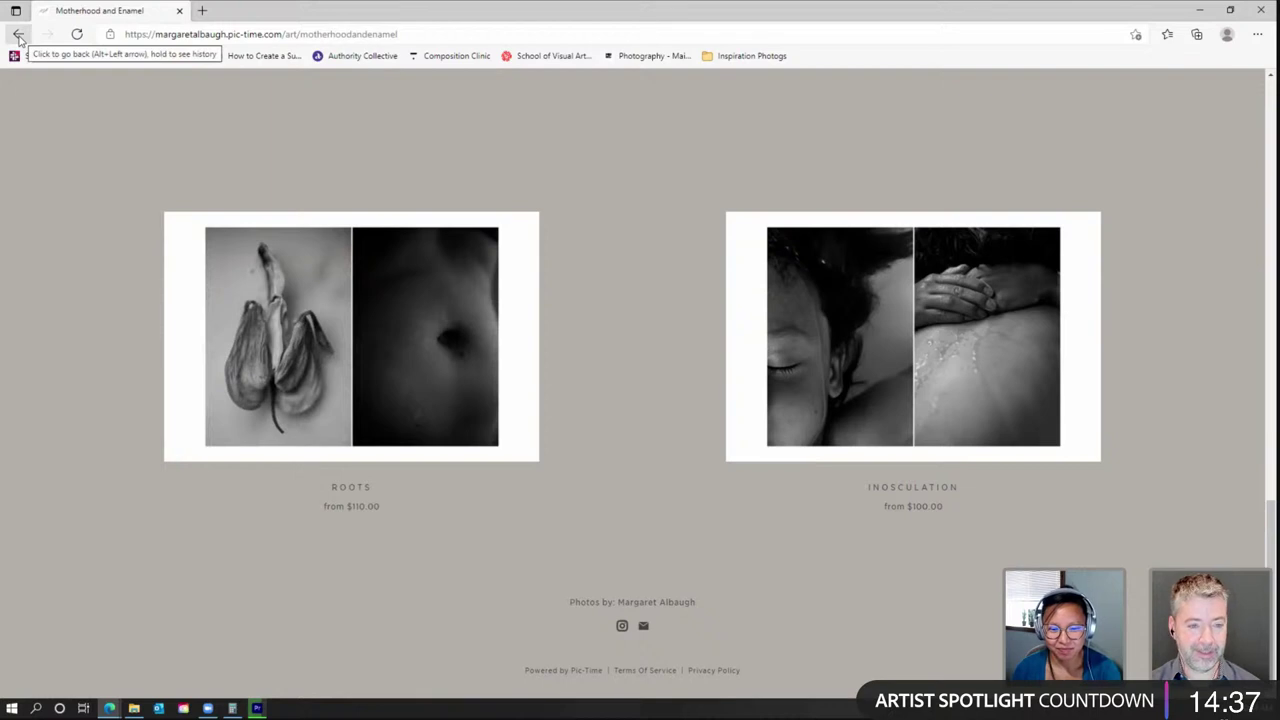
left_click(18, 35)
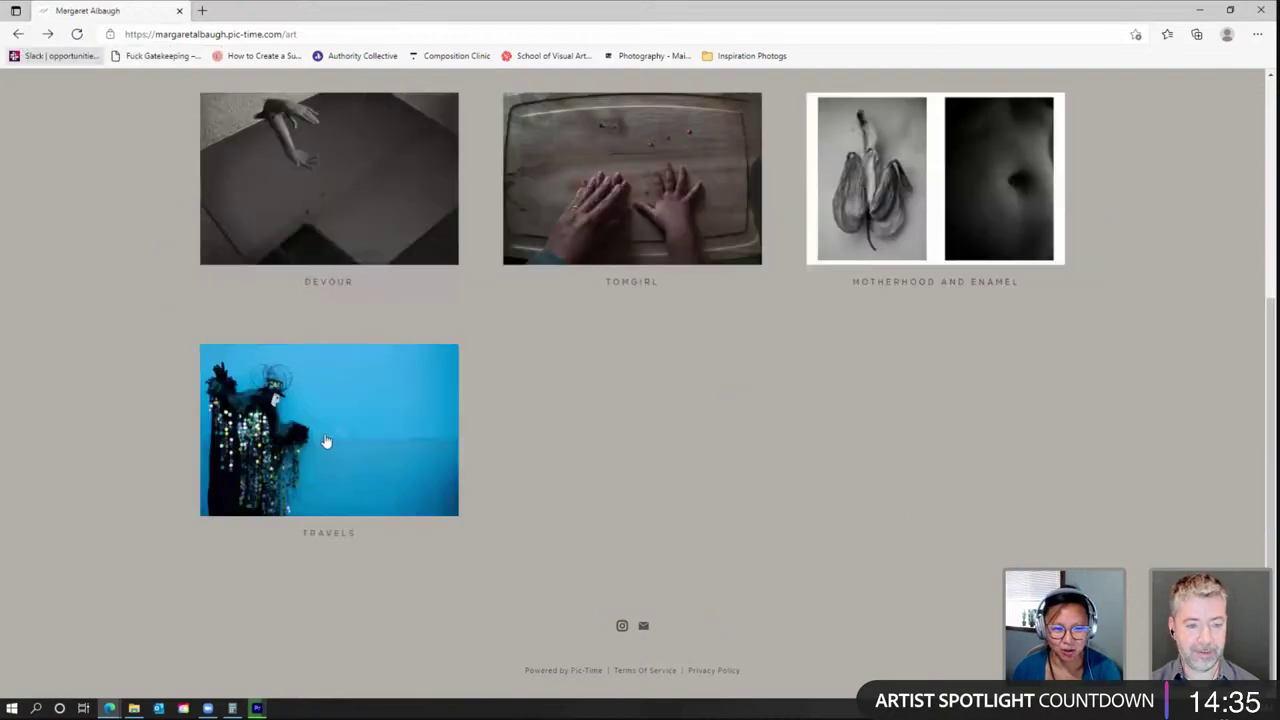
left_click(326, 442)
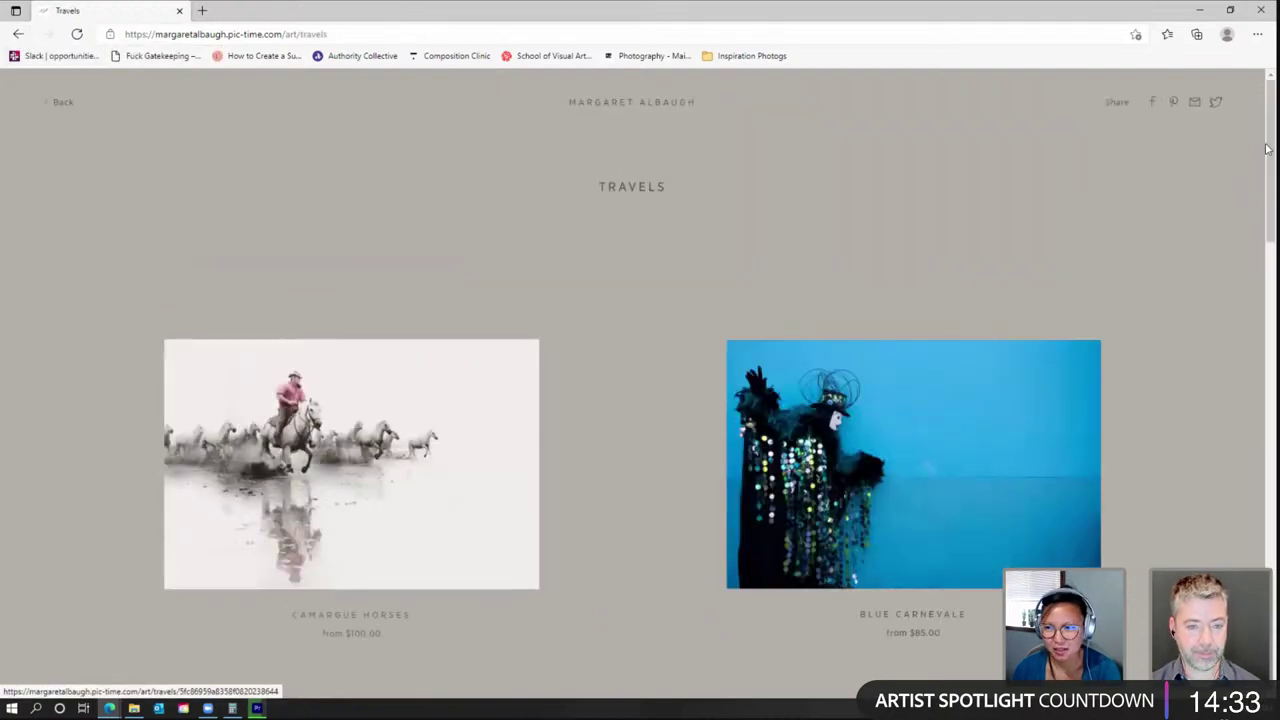
scroll(1268, 165, "down", 1)
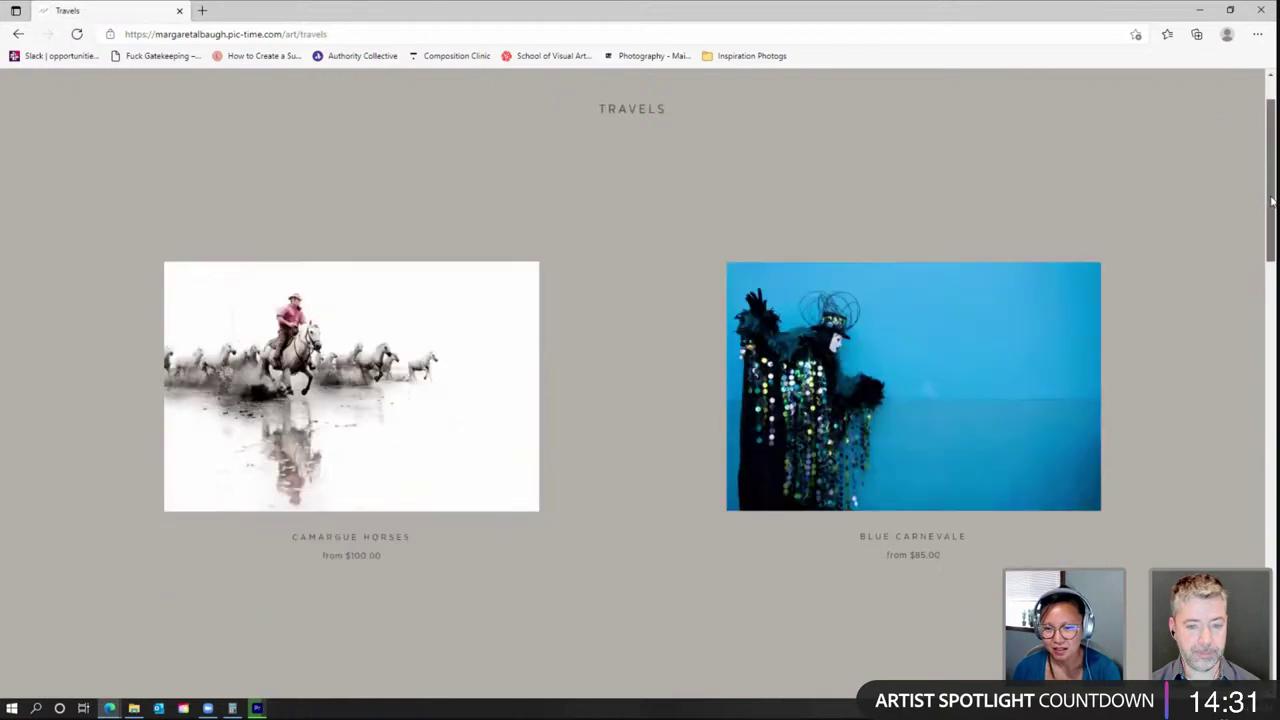
left_click_drag(1272, 201, 1274, 442)
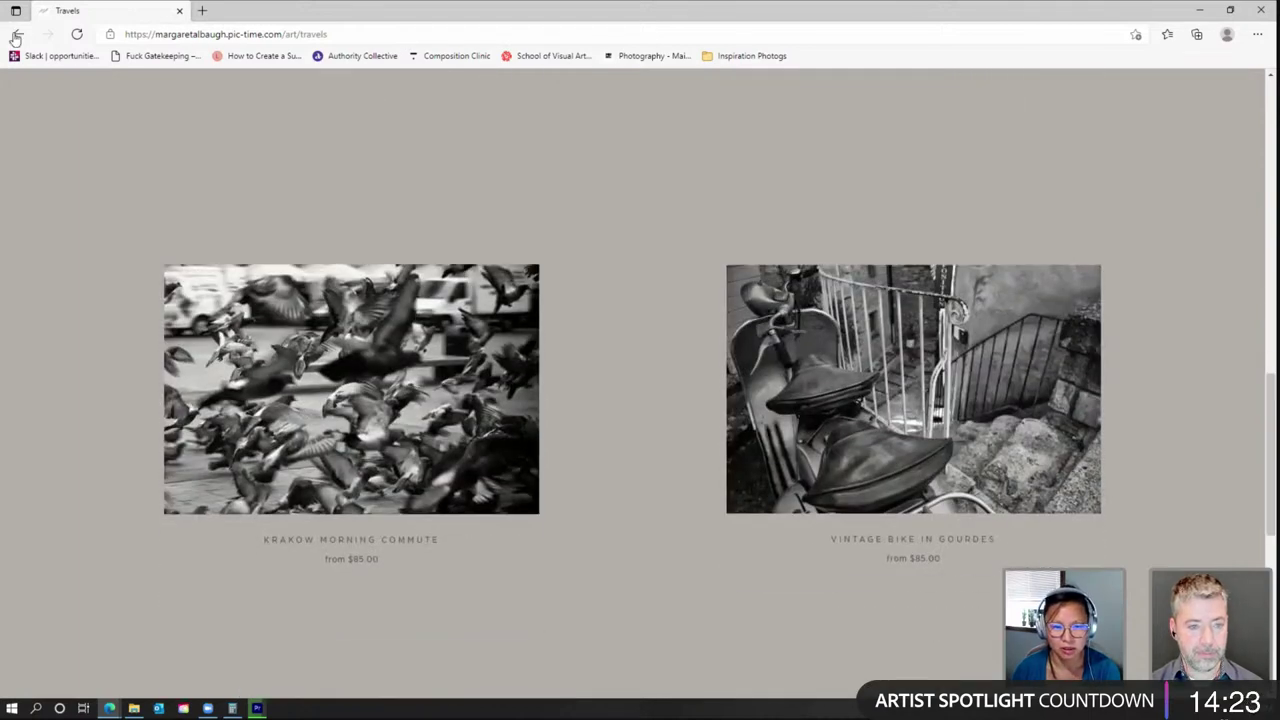
left_click(17, 35)
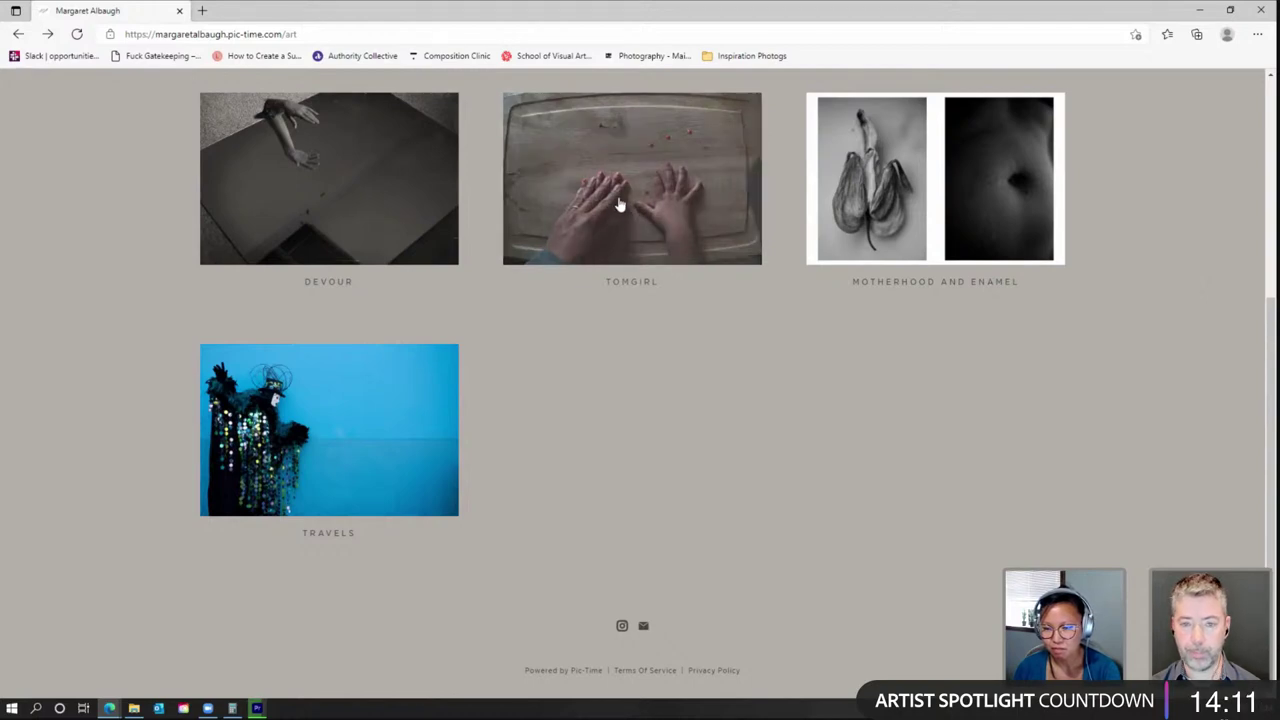
left_click(618, 204)
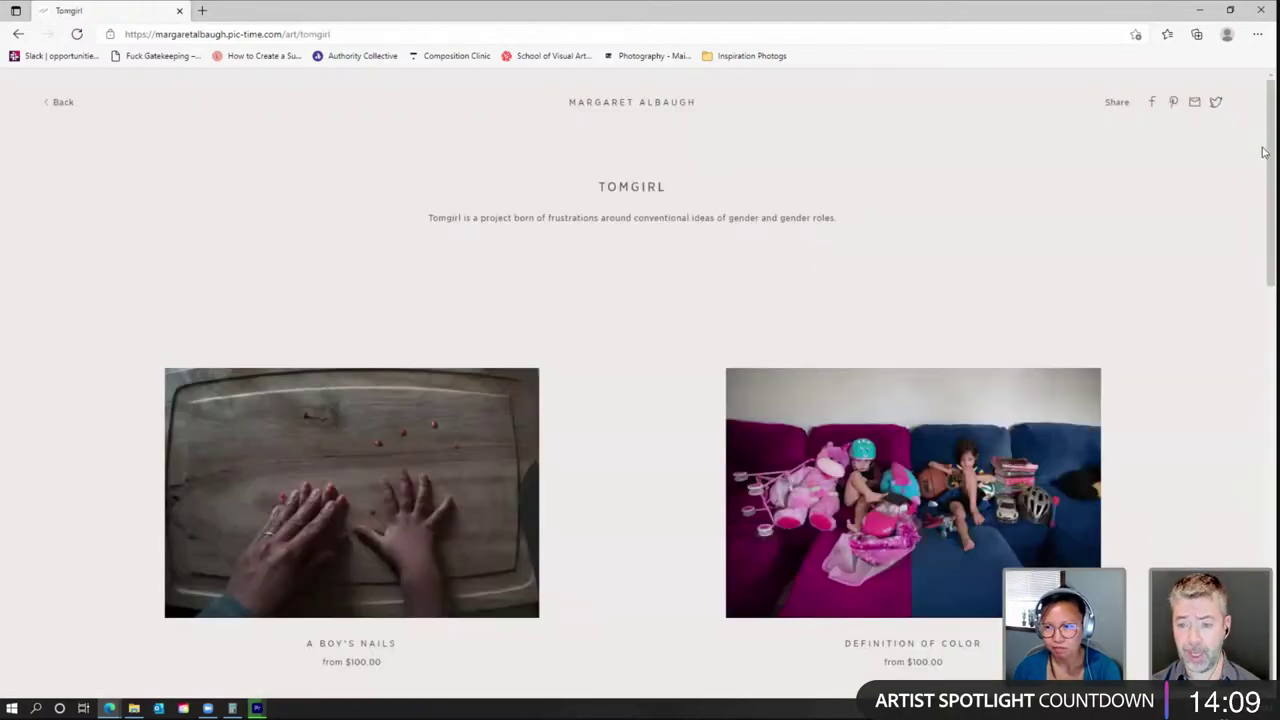
scroll(1272, 222, "down", 1)
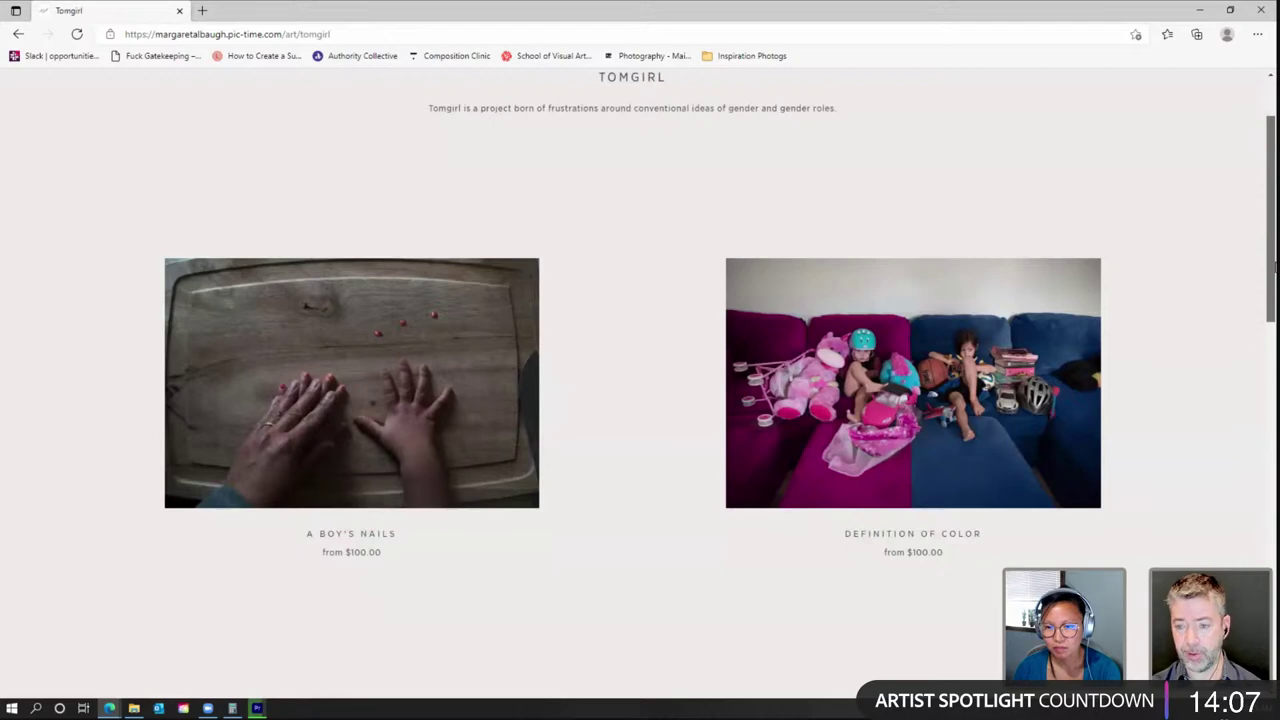
scroll(1275, 305, "down", 2)
scroll(1275, 430, "down", 3)
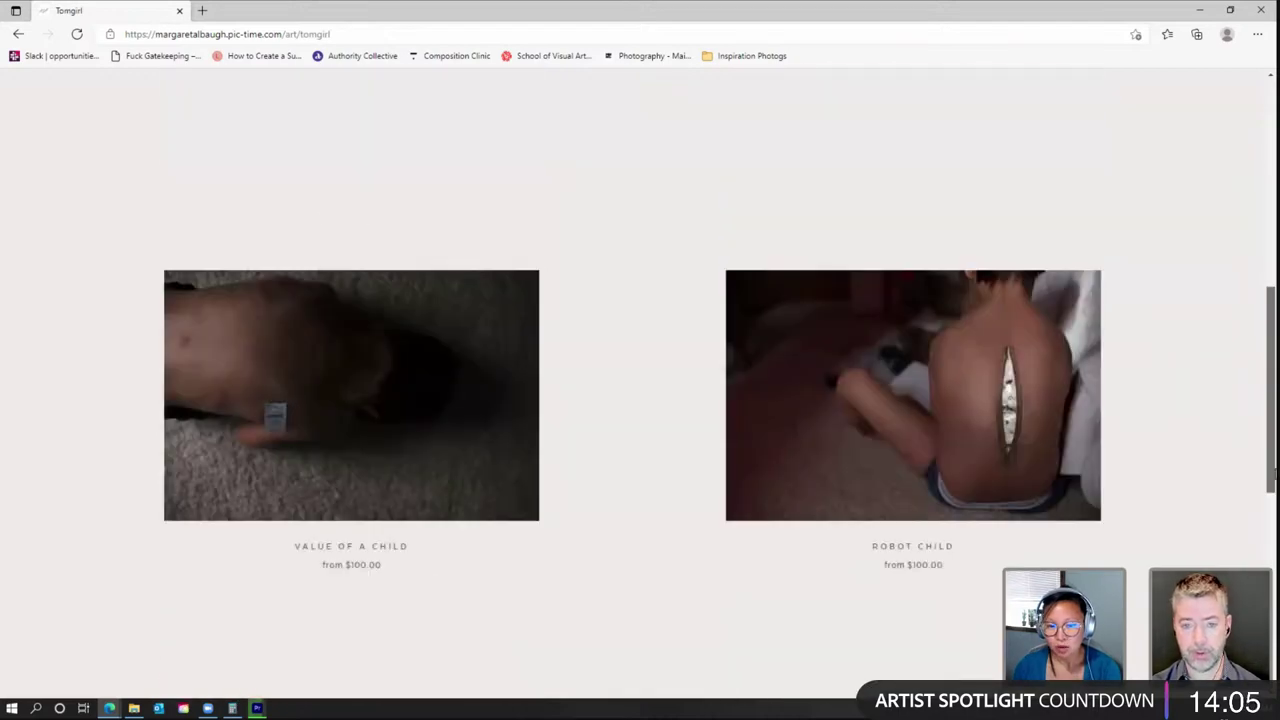
scroll(1275, 505, "down", 3)
scroll(1275, 530, "down", 2)
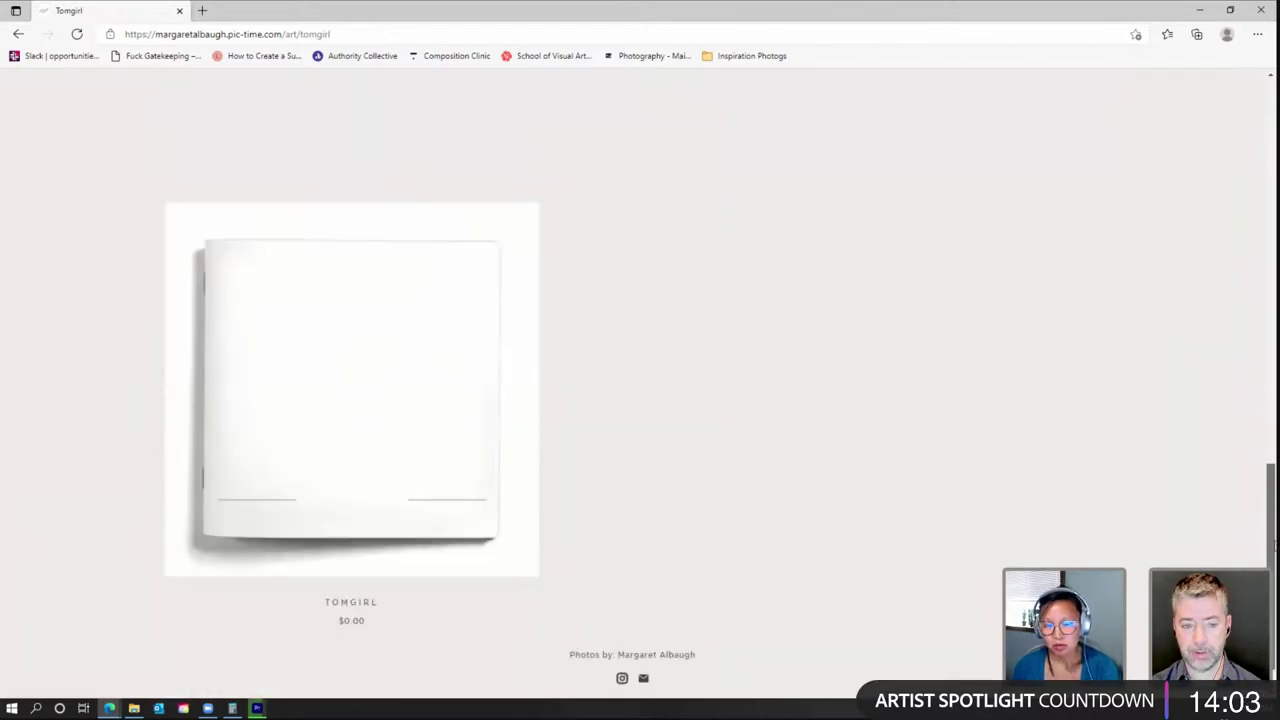
left_click(17, 34)
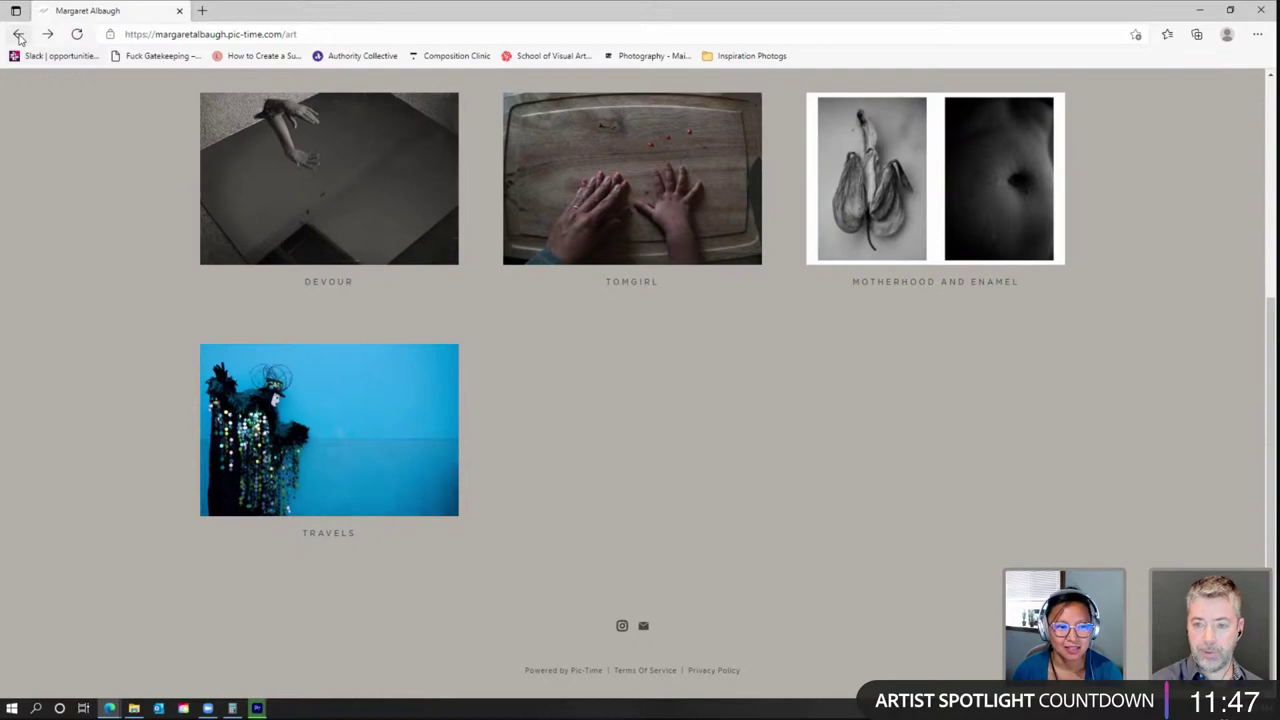
Step: Return to the portfolio home page and open the FOOD page, scrolling into its image grid
left_click(18, 35)
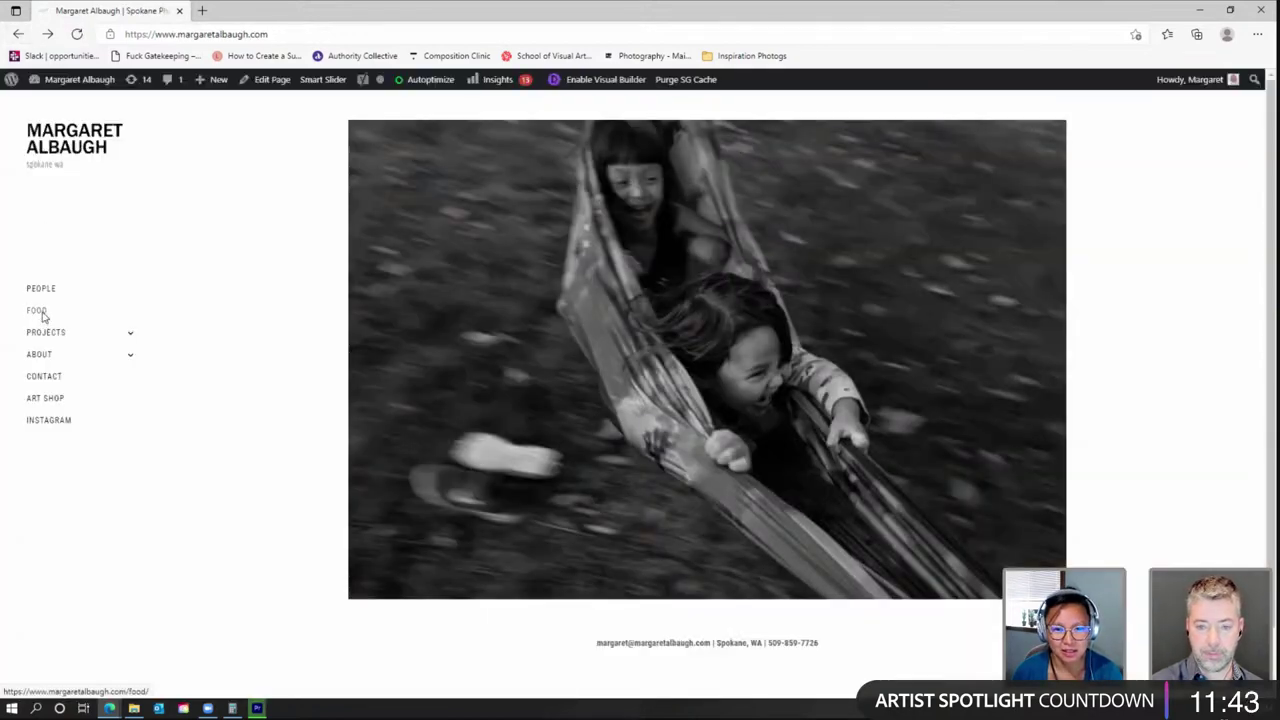
left_click(40, 313)
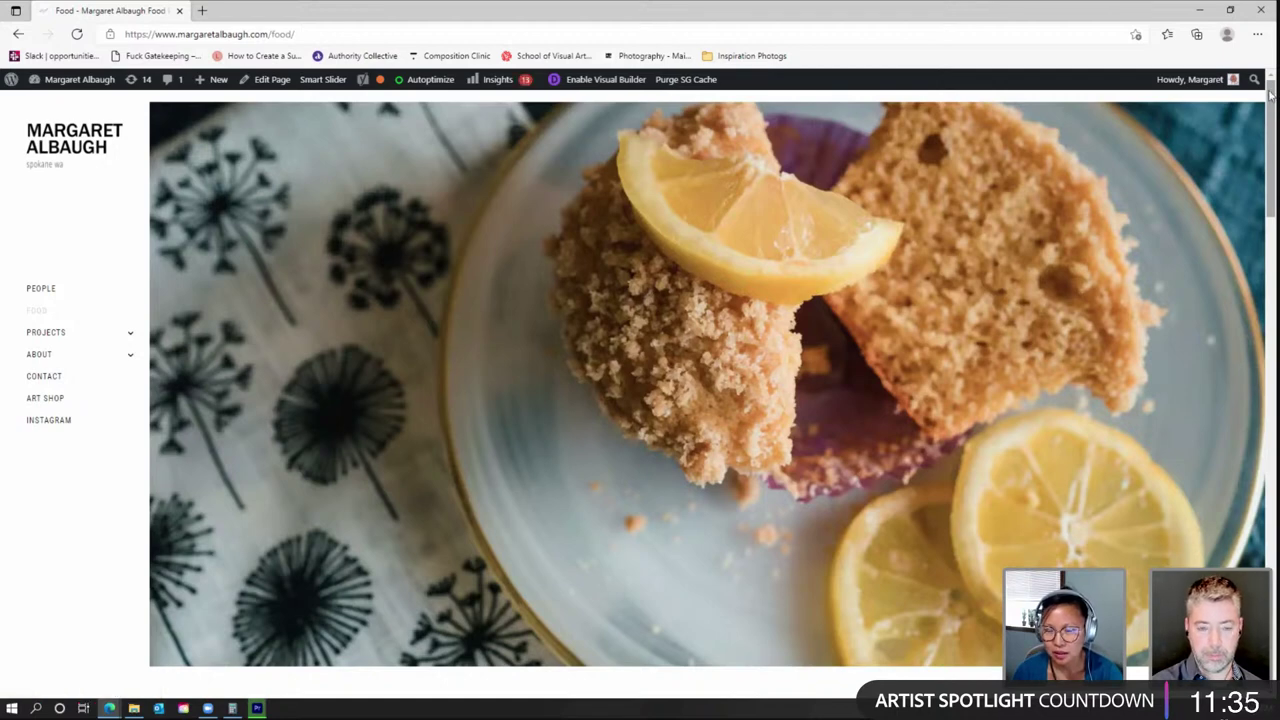
mouse_move(1270, 93)
left_mouse_down()
mouse_move(1273, 555)
mouse_move(1257, 118)
mouse_move(1270, 72)
left_mouse_up()
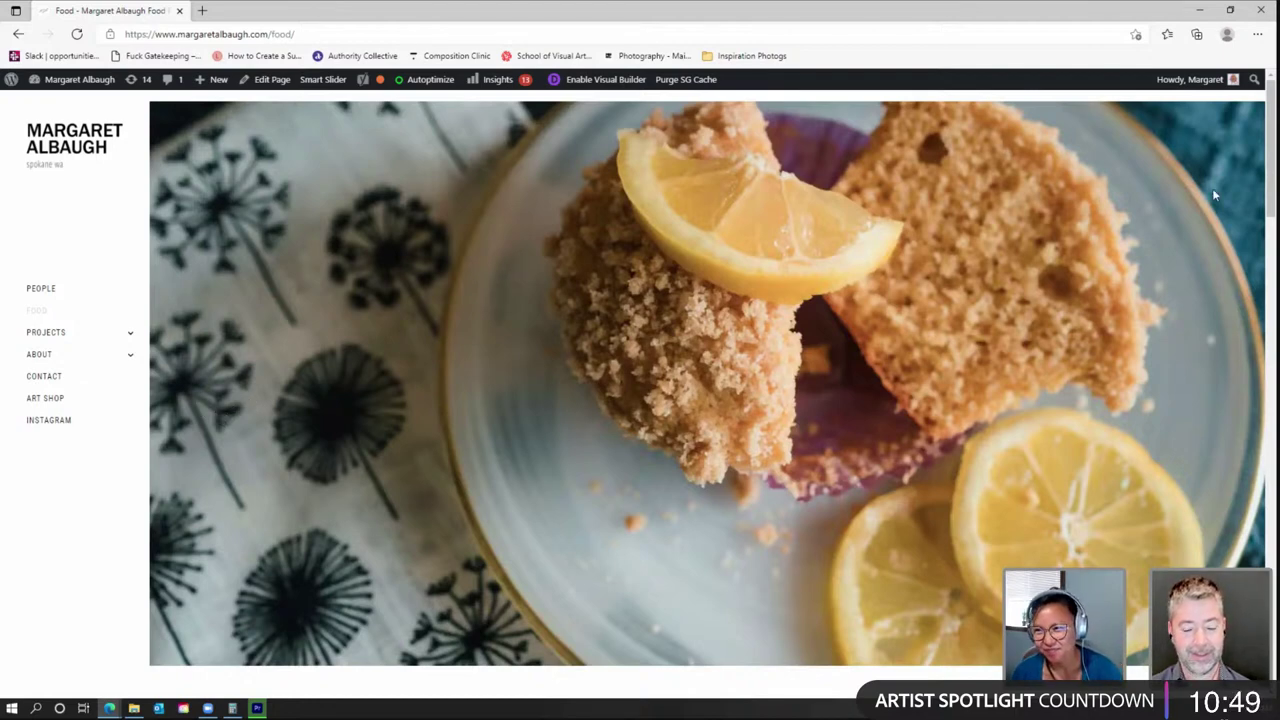
Step: Bring Premiere Pro's encoding progress window forward and let the export reach 100% on pass 2
left_click(1199, 10)
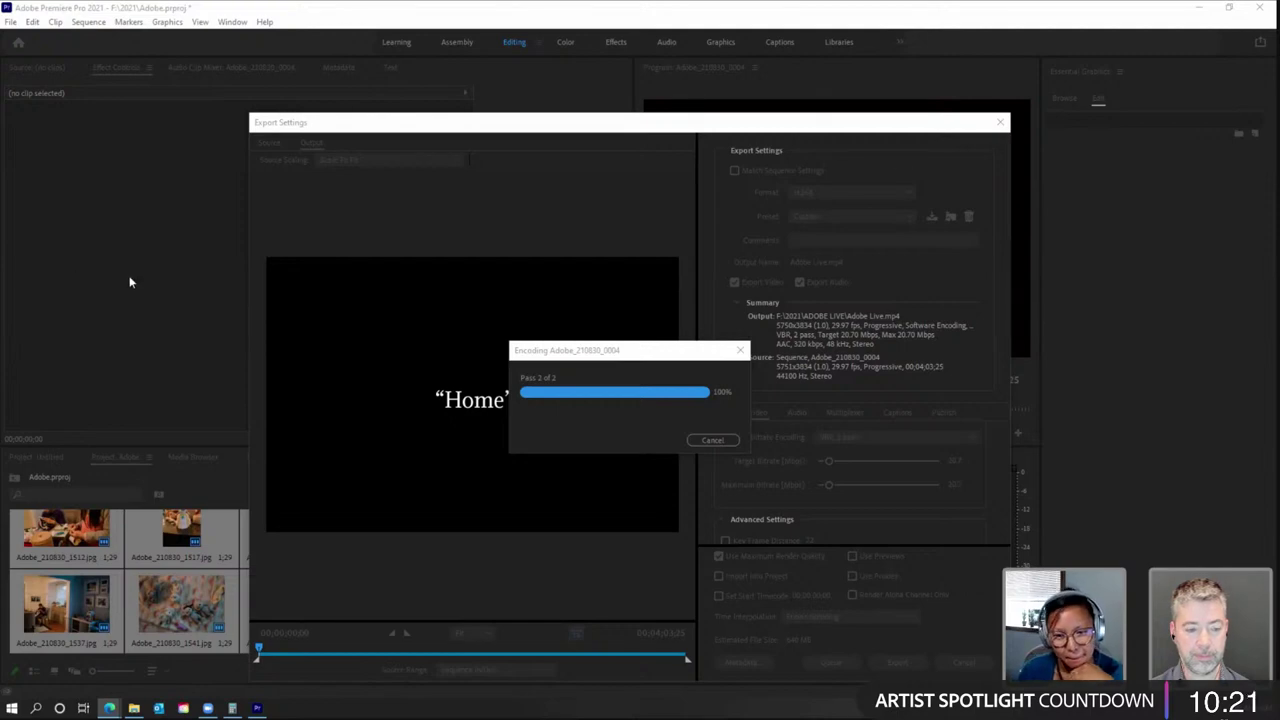
left_click(659, 354)
left_click_drag(659, 354, 676, 311)
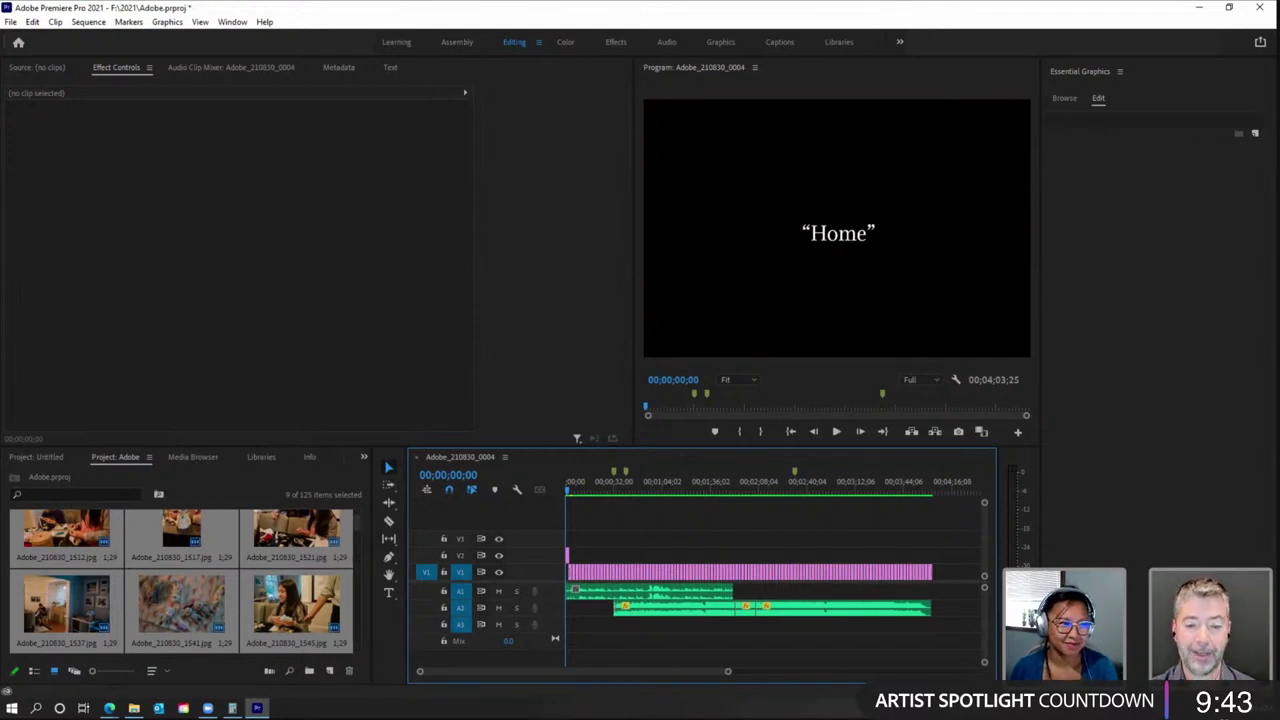
Step: Switch from Premiere Pro to the YouTube channel page in Edge
key("alt+Tab")
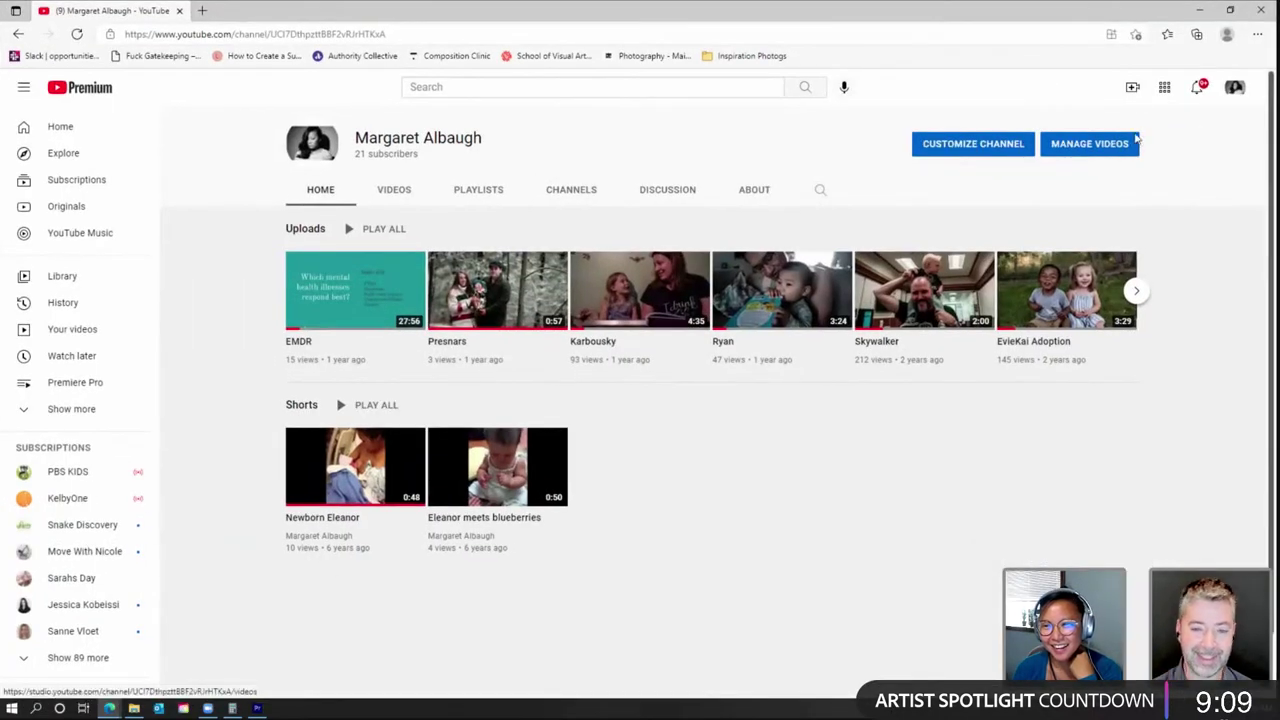
Step: Upload Chang home.mp4 from Storage (F:) > 2021 as a new YouTube video
left_click(1132, 87)
left_click(1165, 115)
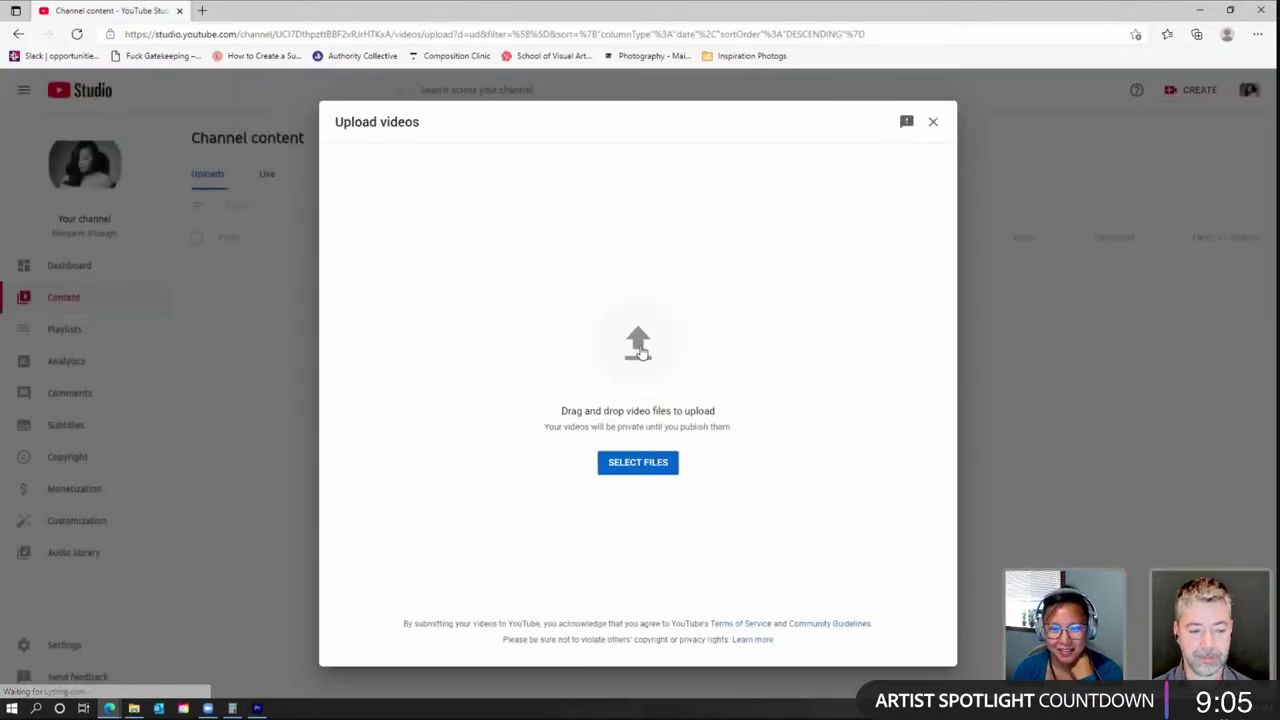
left_click(639, 345)
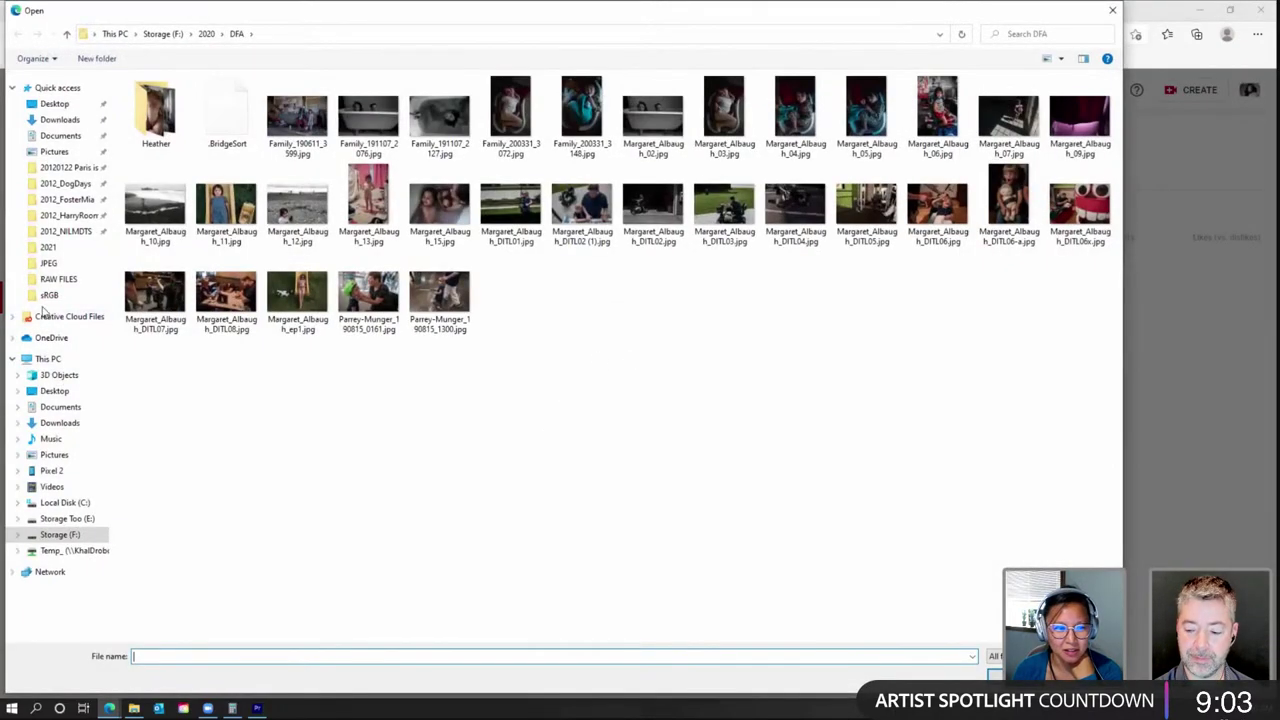
left_click(191, 36)
left_click(205, 97)
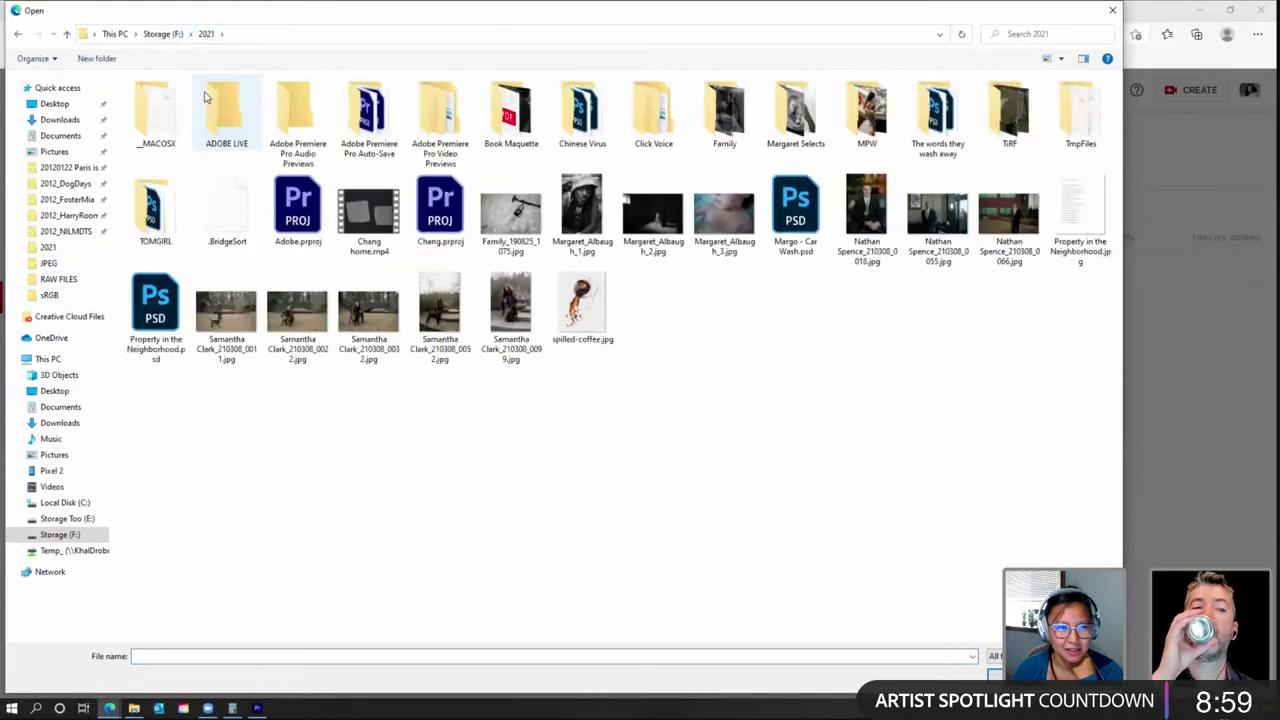
left_click(367, 224)
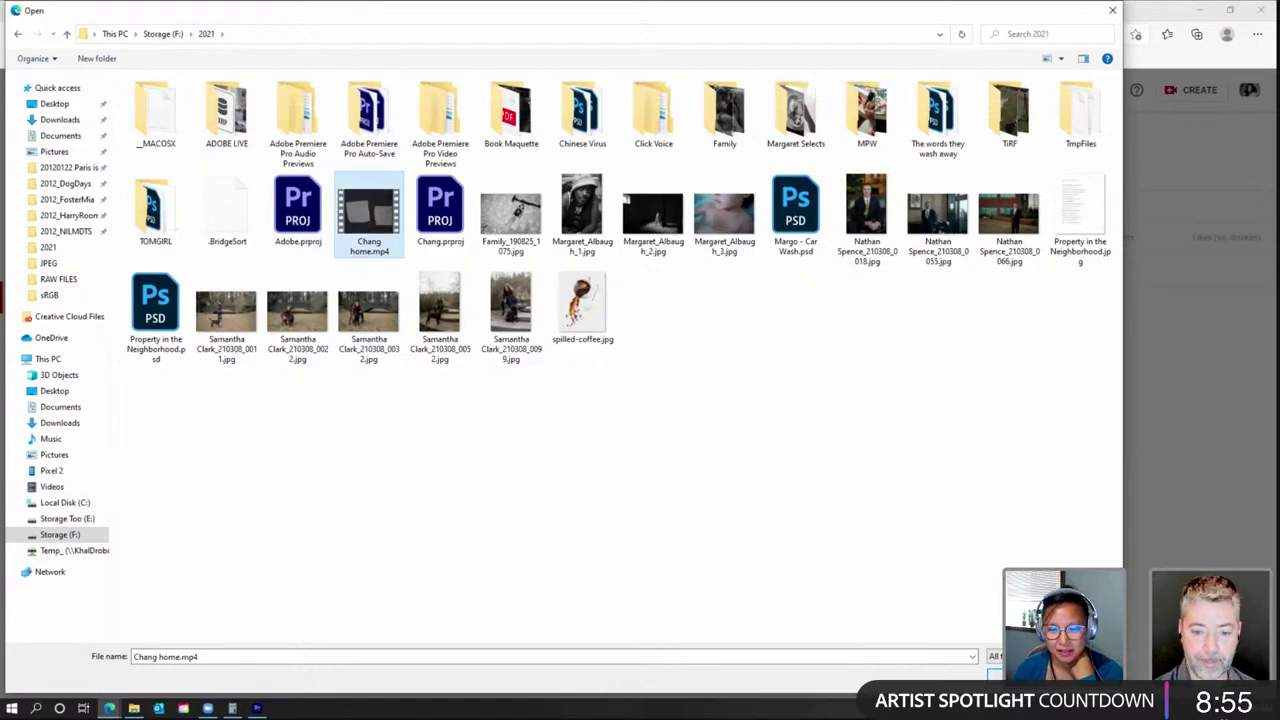
key("Return")
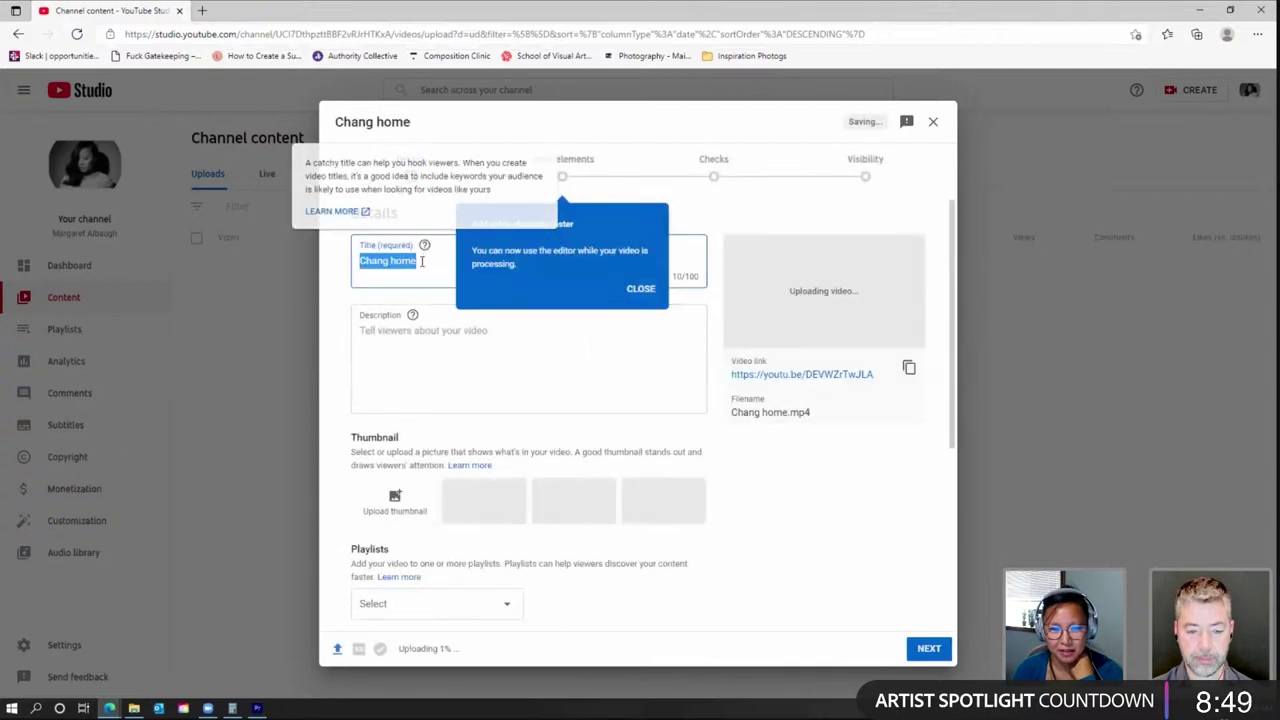
Step: Dismiss the editor tip and replace the default title with 'Home'
left_click(638, 289)
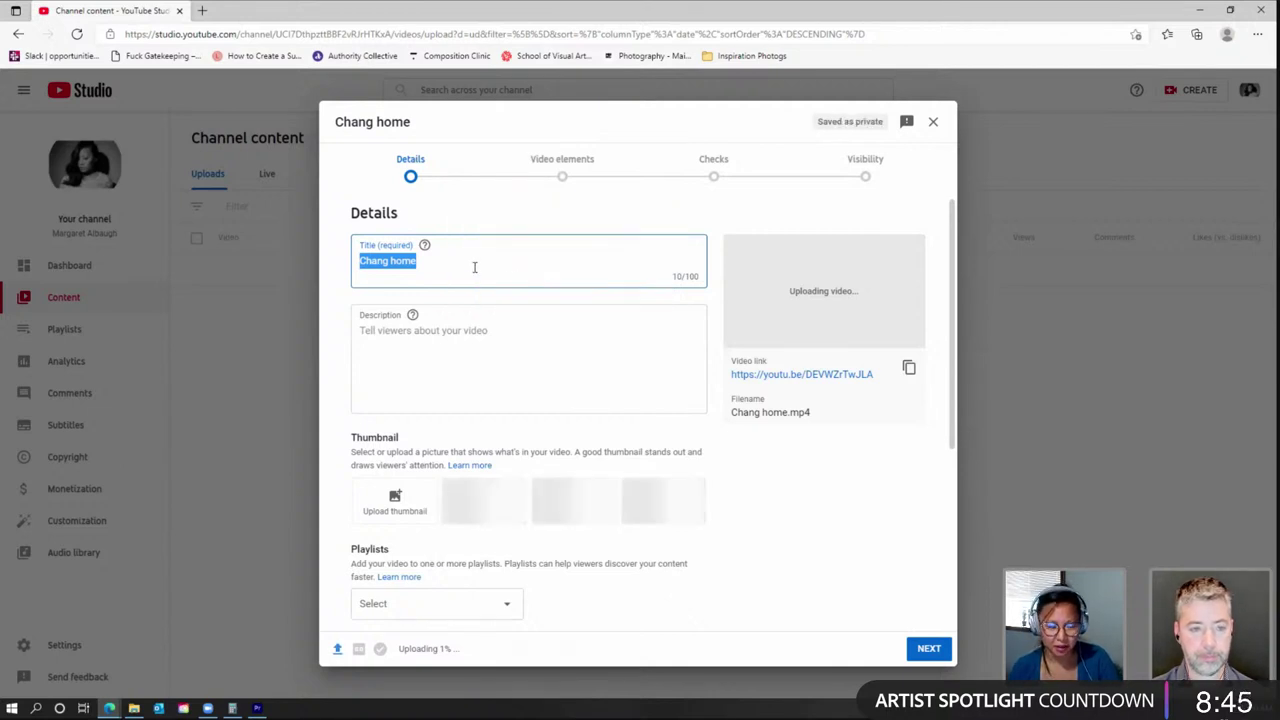
key("BackSpace")
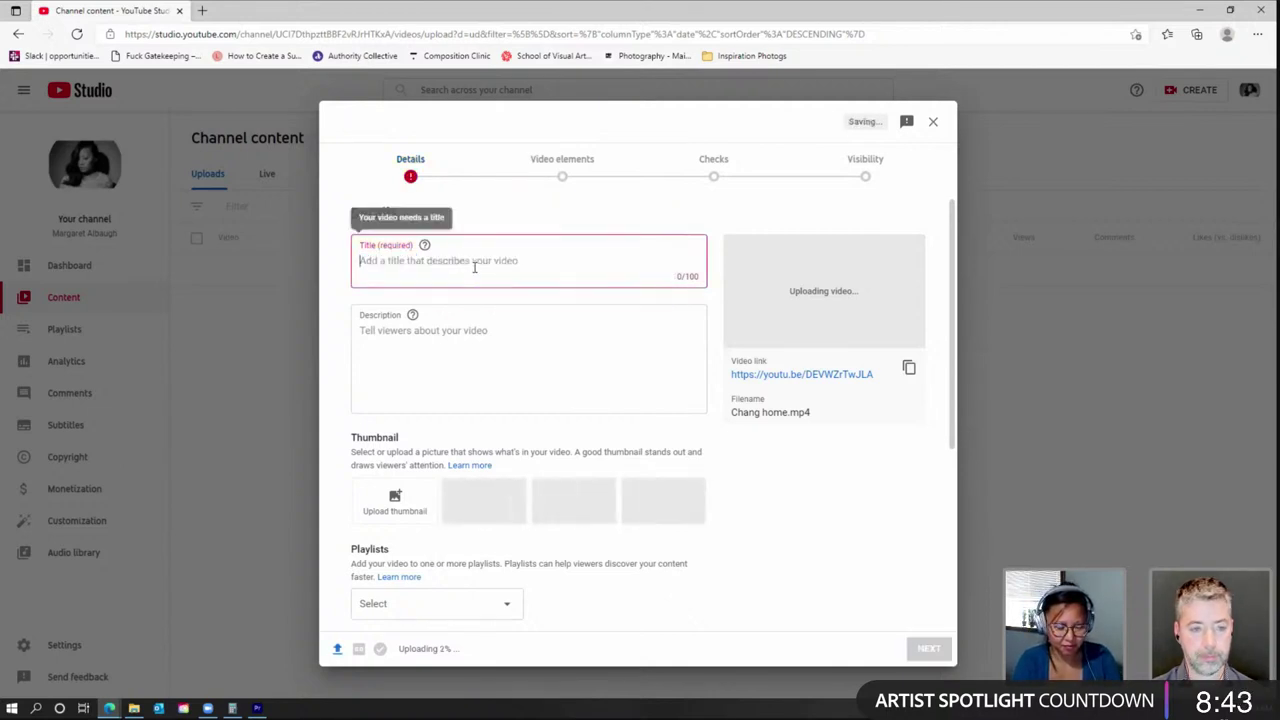
type("\"H")
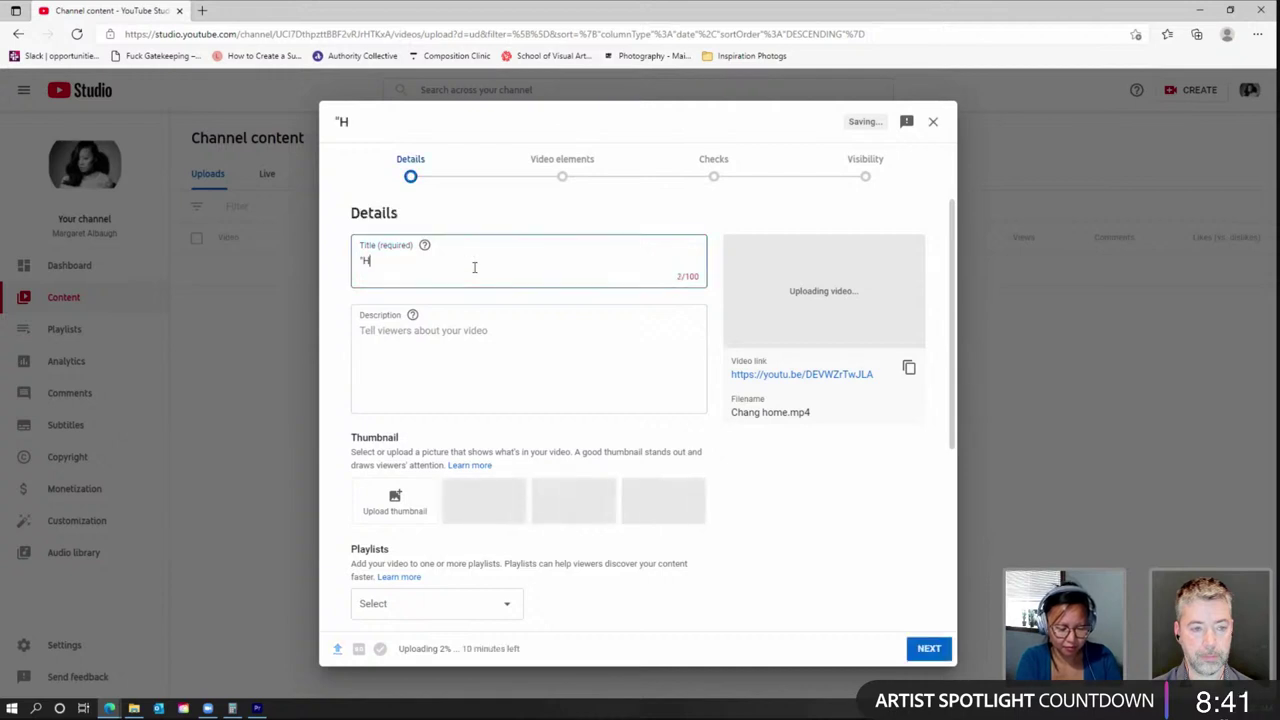
type("ome\"")
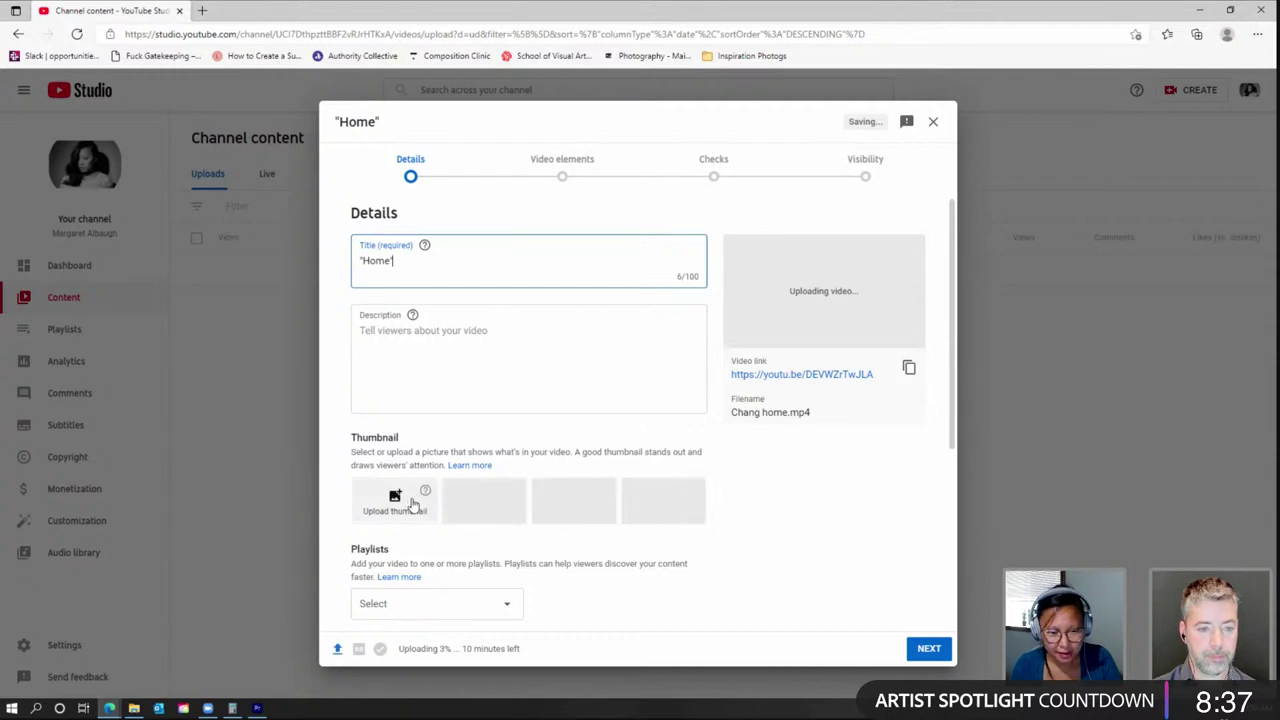
Step: Enter the description 'Day in the Life 2021'
left_click(450, 350)
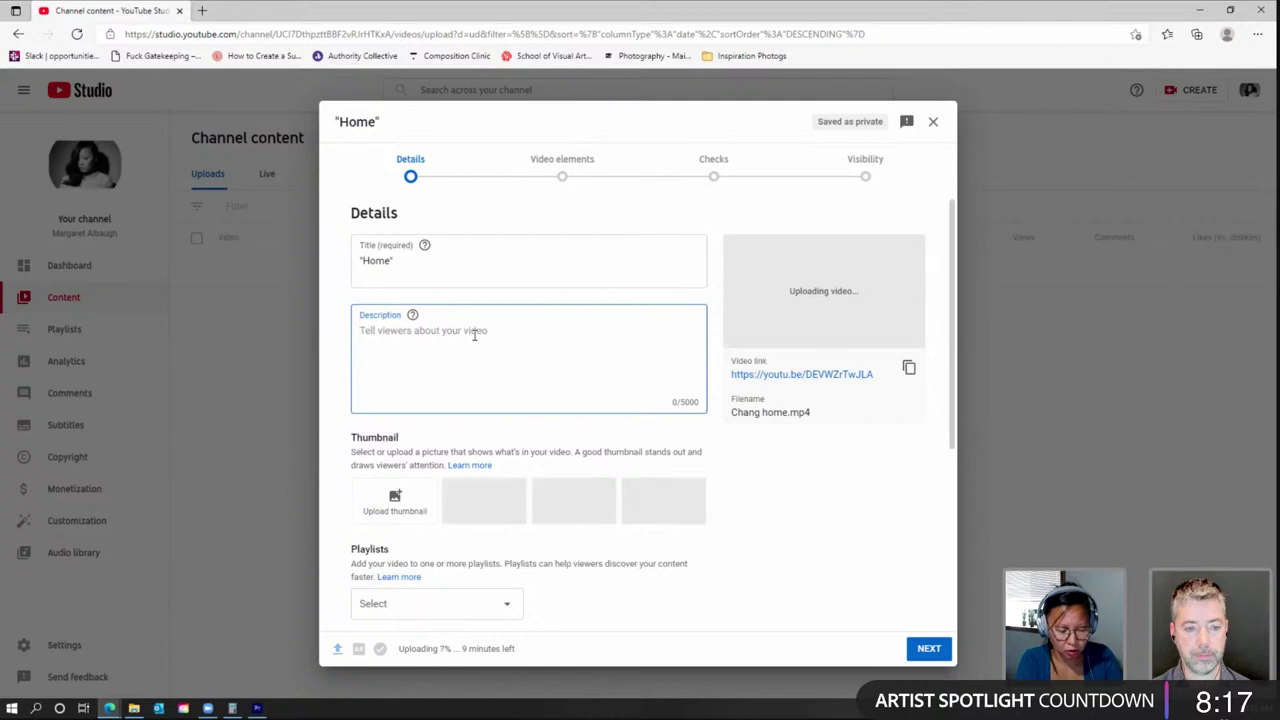
type("D")
key("BackSpace")
type("D")
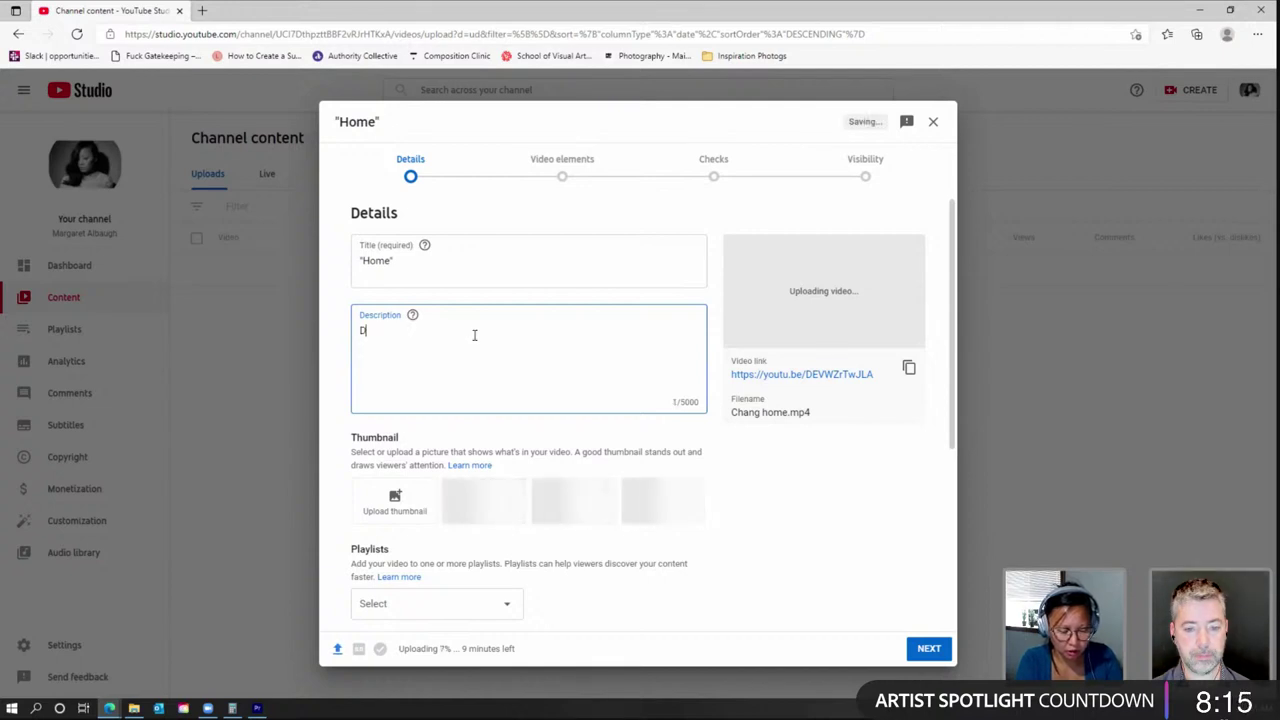
type("Ay")
key("BackSpace")
key("BackSpace")
key("BackSpace")
key("BackSpace")
type("ay in ")
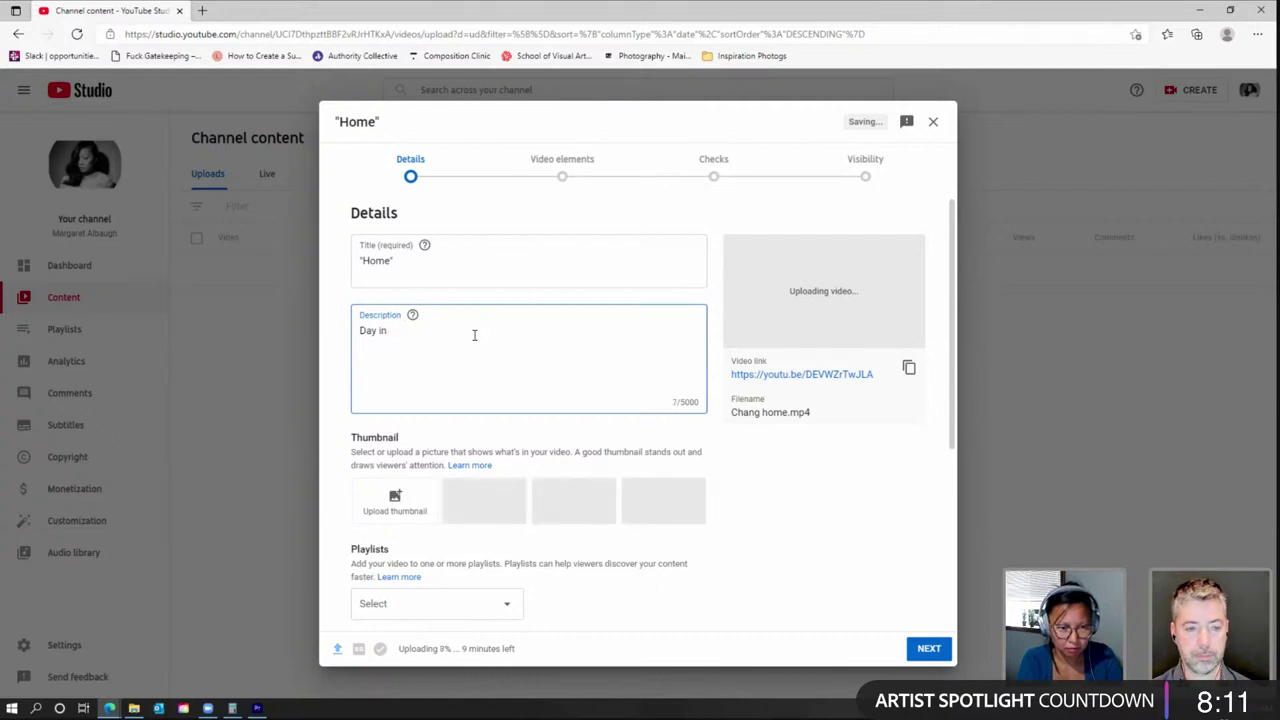
type("htethe Life 2021")
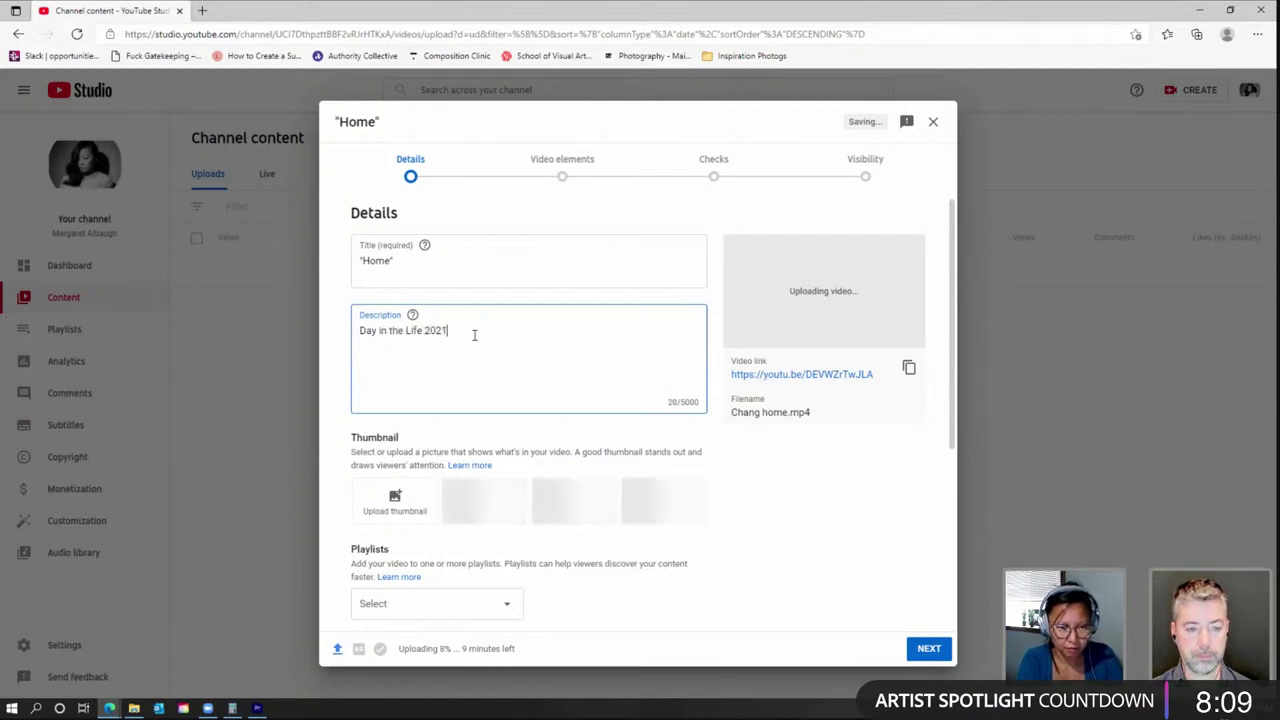
Step: Mark the video as made for kids, leave playlists unset, and continue to Video elements
scroll(780, 560, "down", 3)
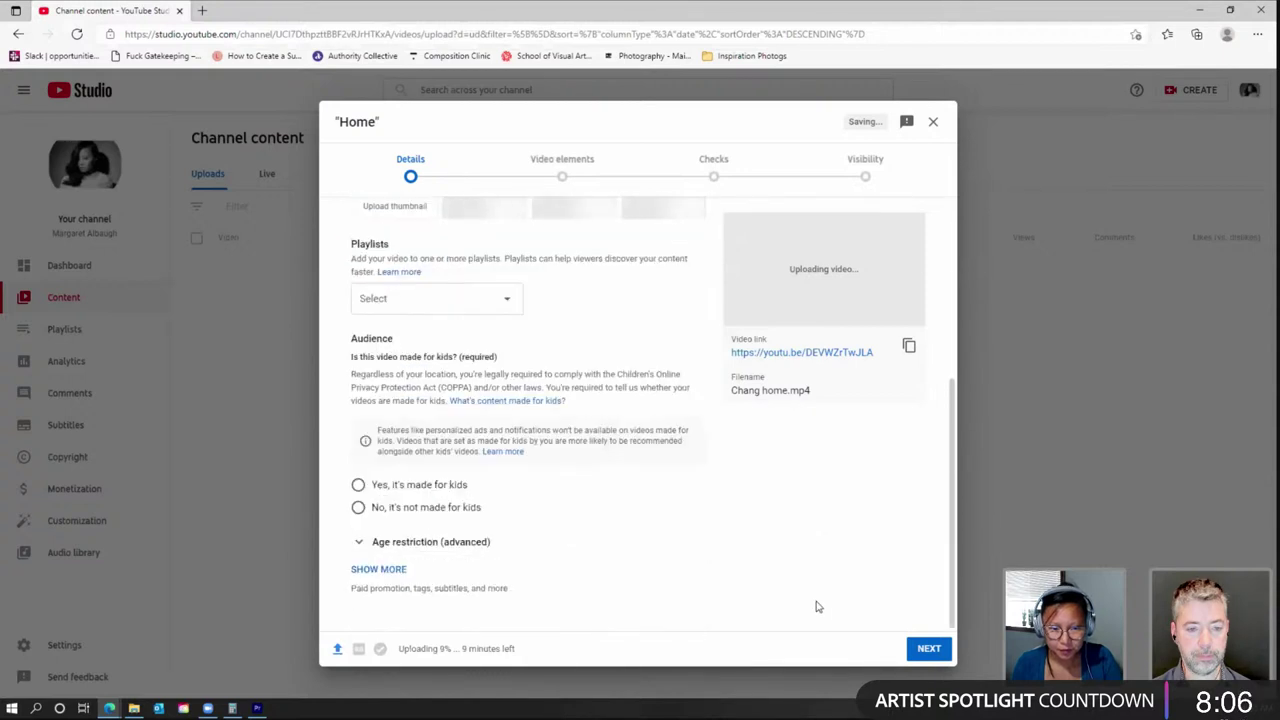
left_click(358, 485)
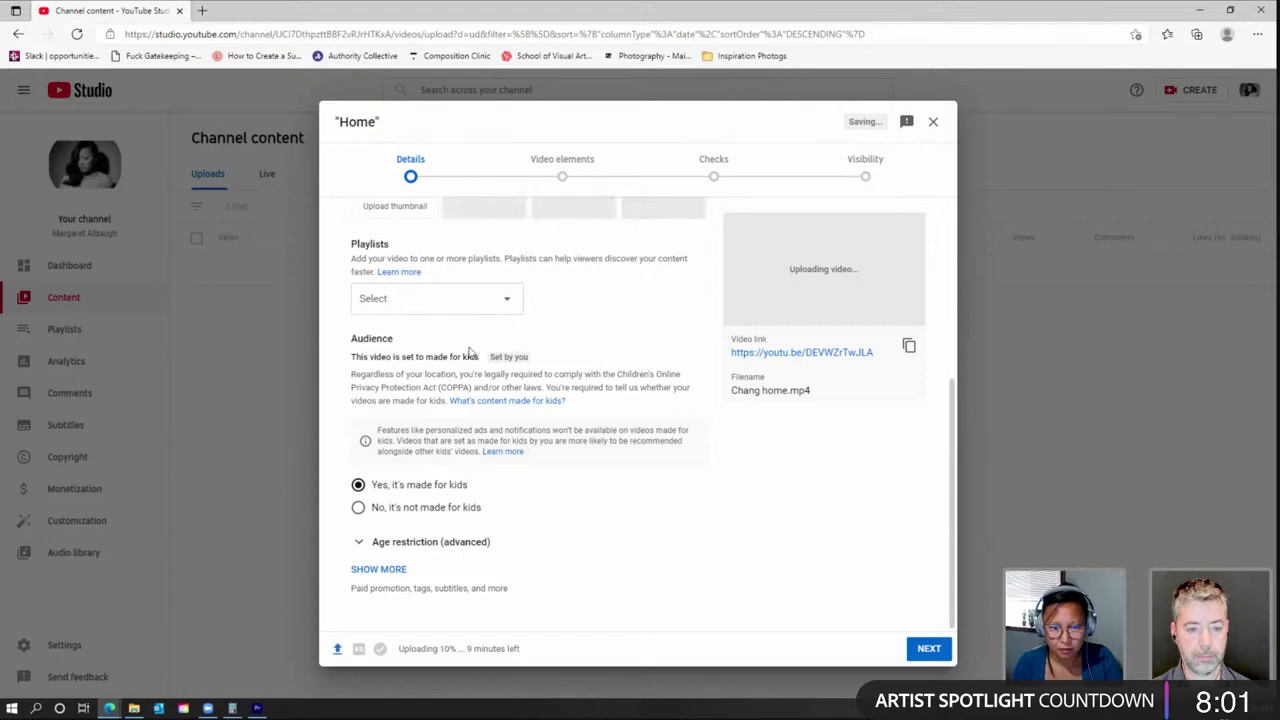
left_click(503, 298)
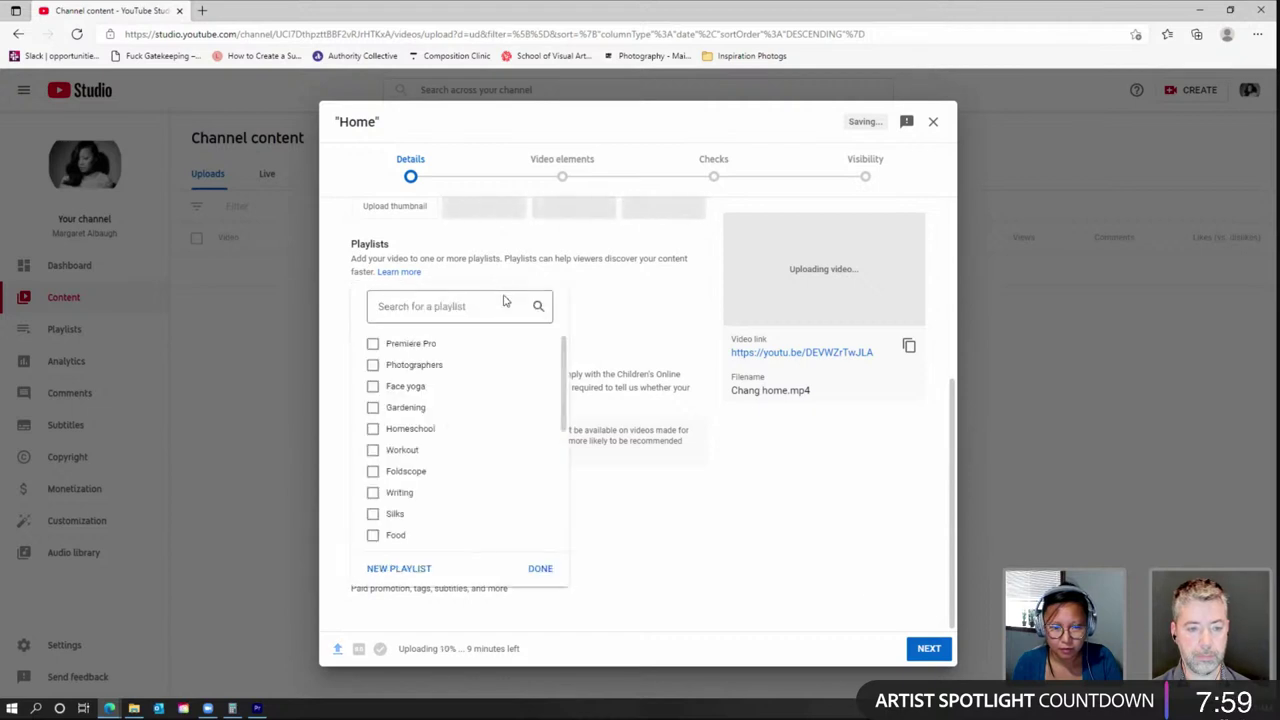
left_click(634, 290)
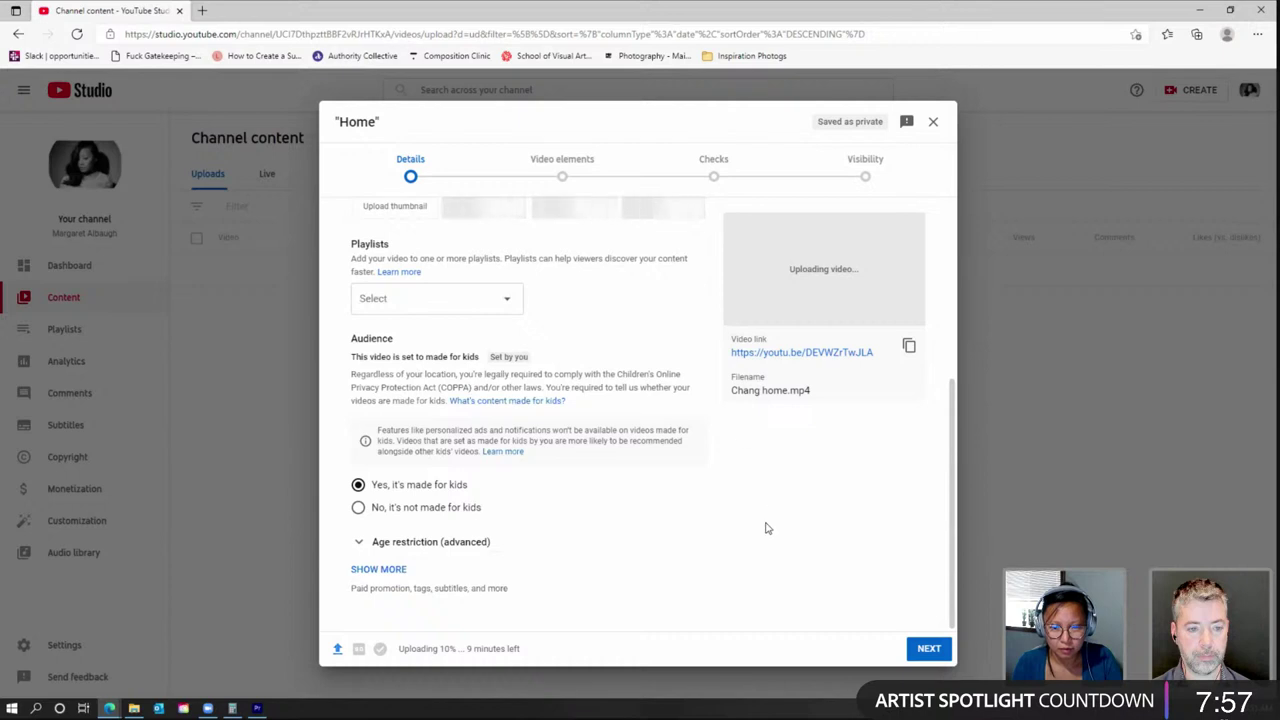
scroll(766, 528, "up", 4)
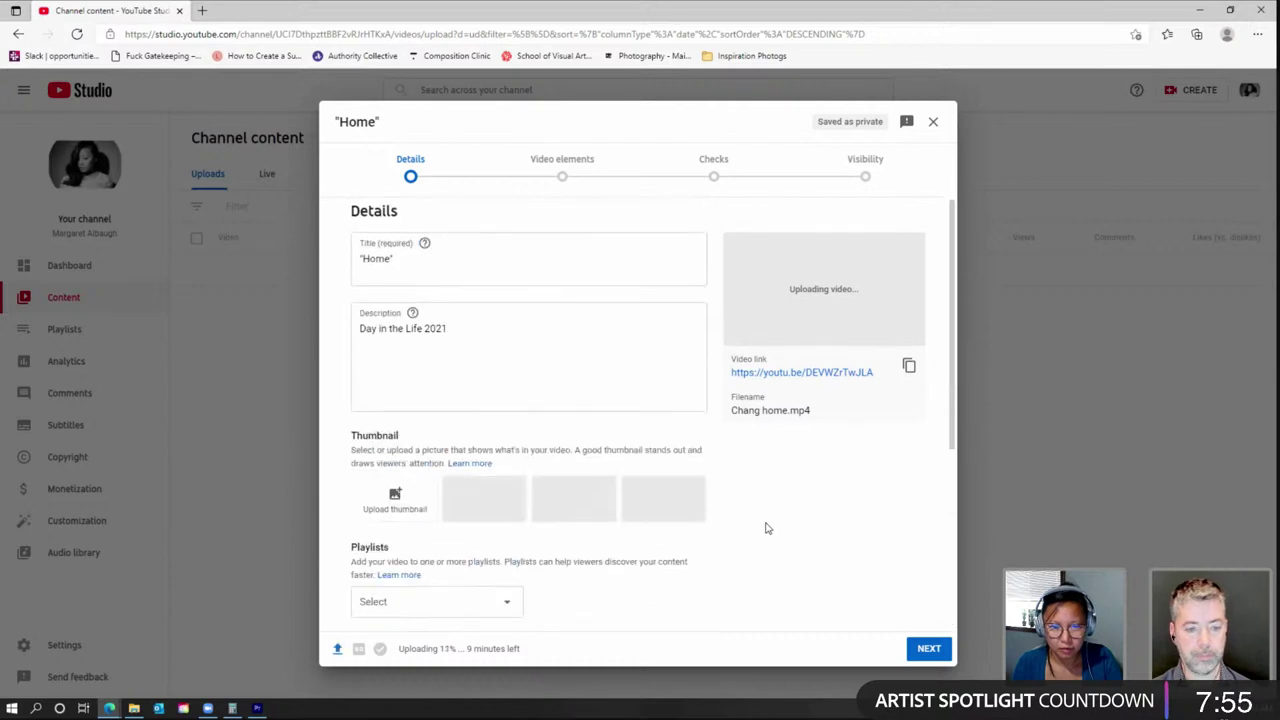
left_click(929, 648)
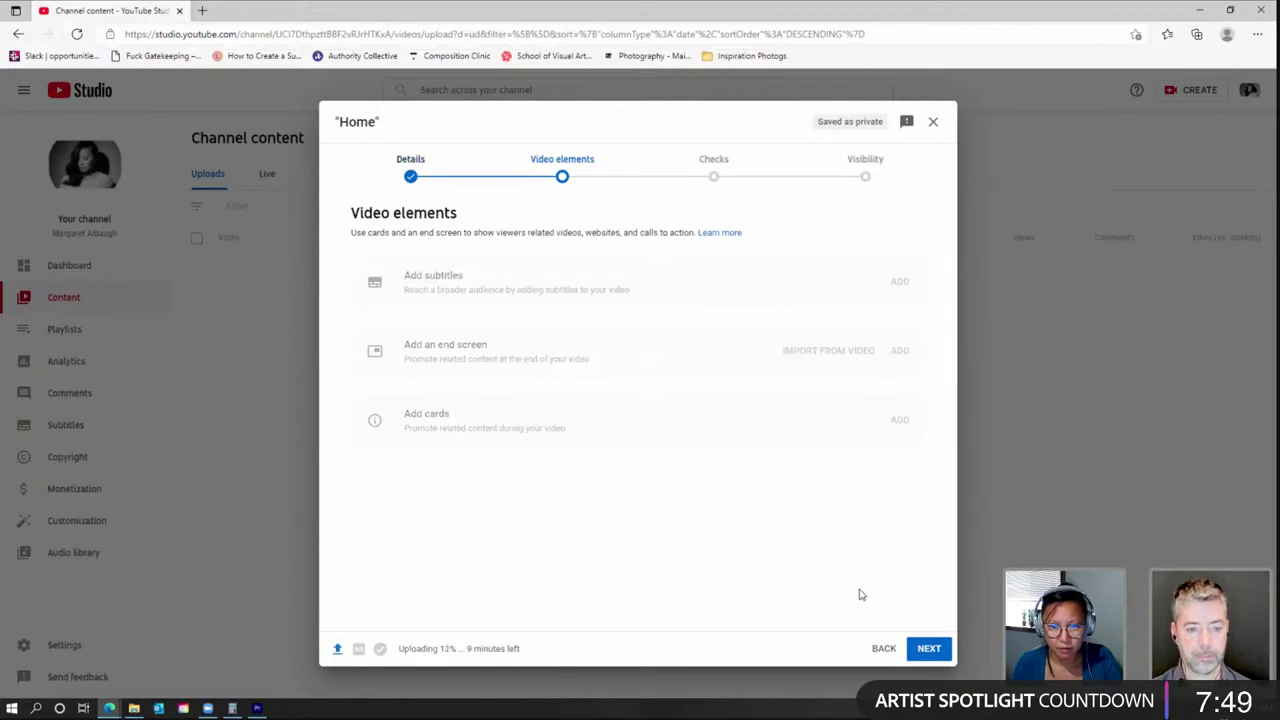
left_click(930, 649)
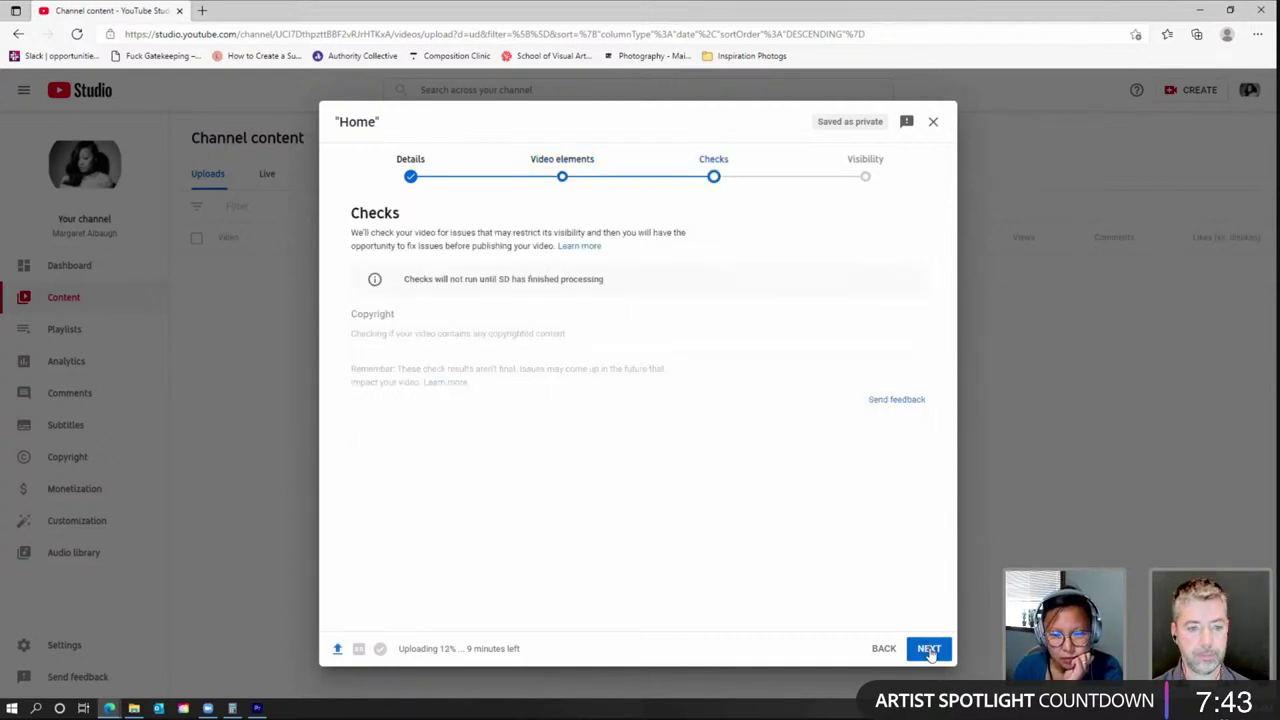
left_click(929, 650)
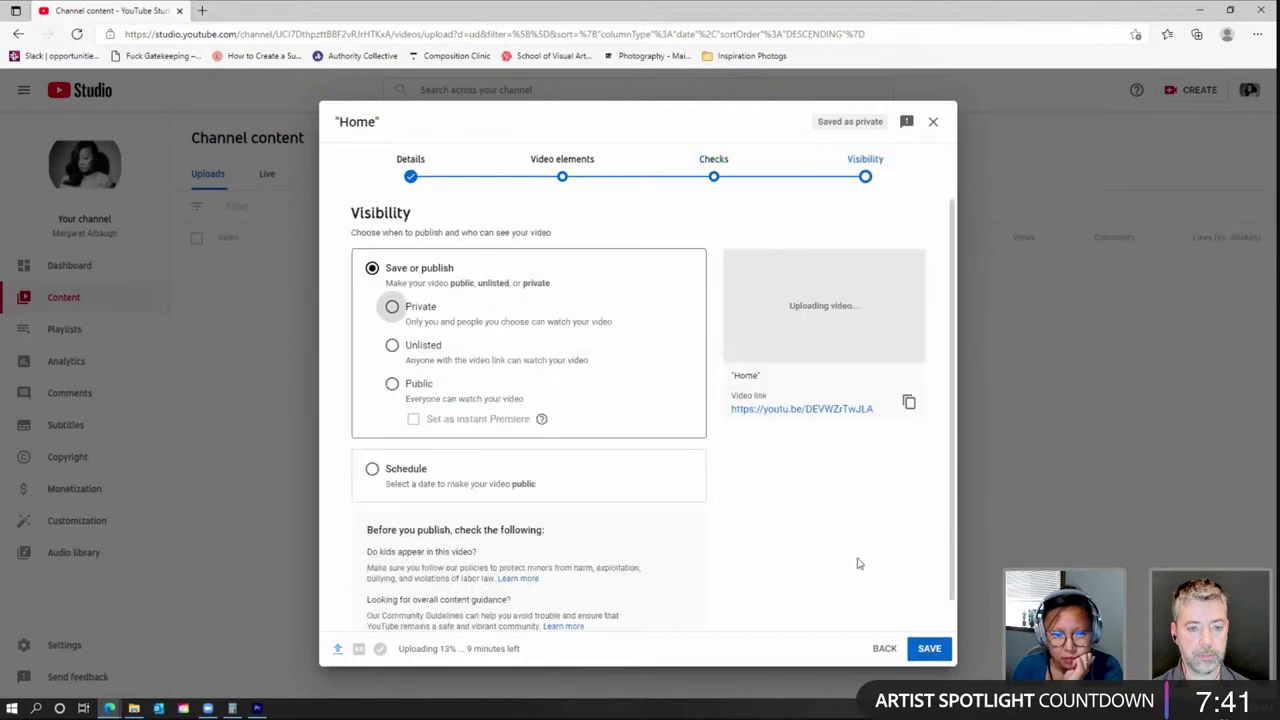
left_click(392, 307)
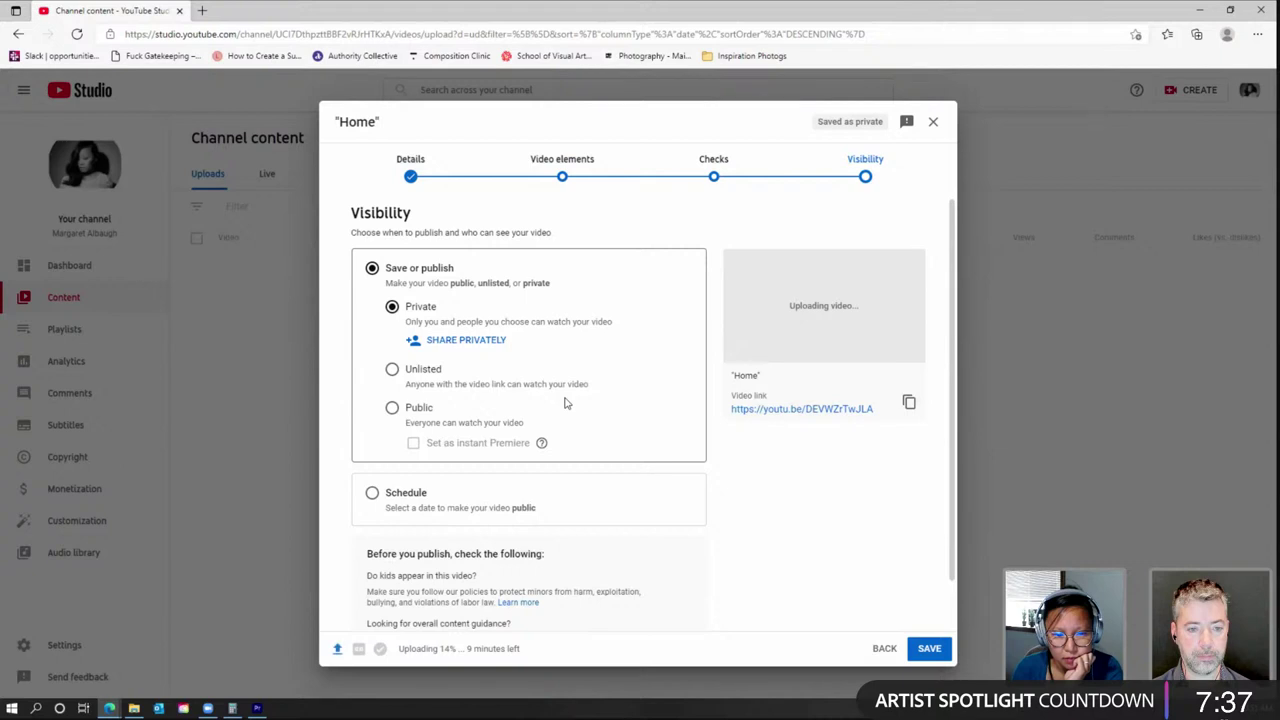
scroll(565, 403, "down", 1)
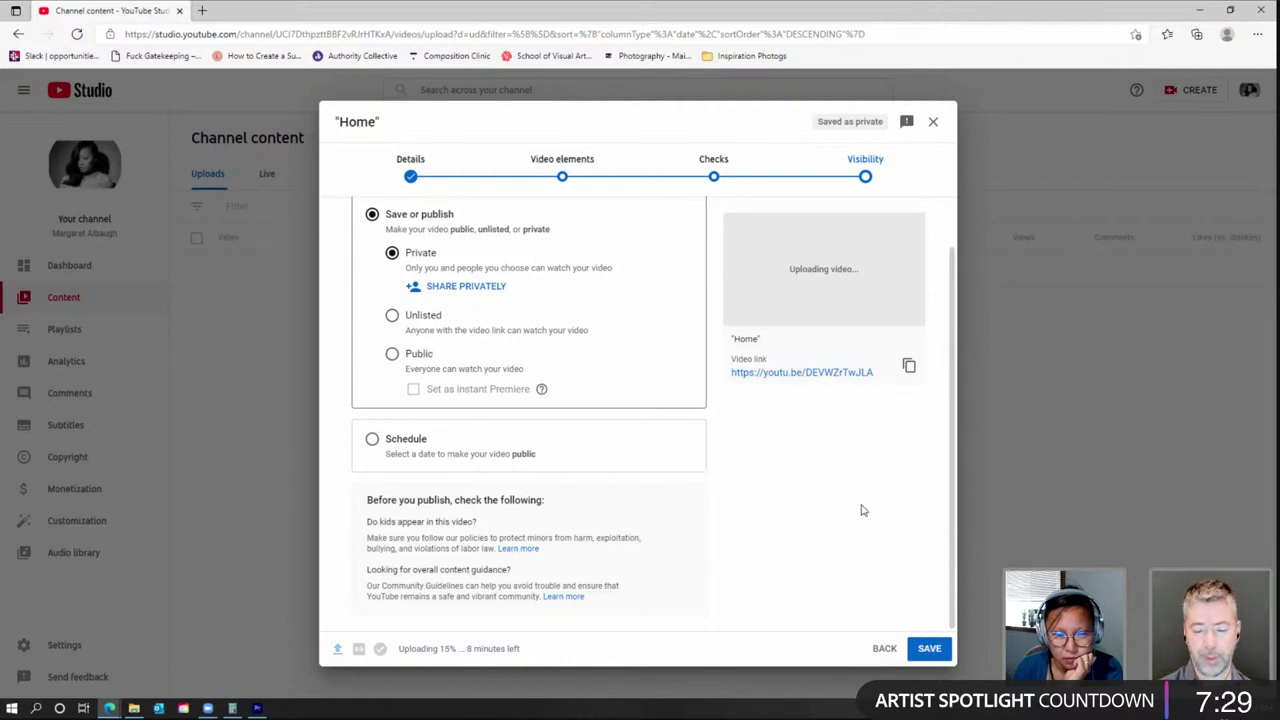
scroll(863, 510, "up", 1)
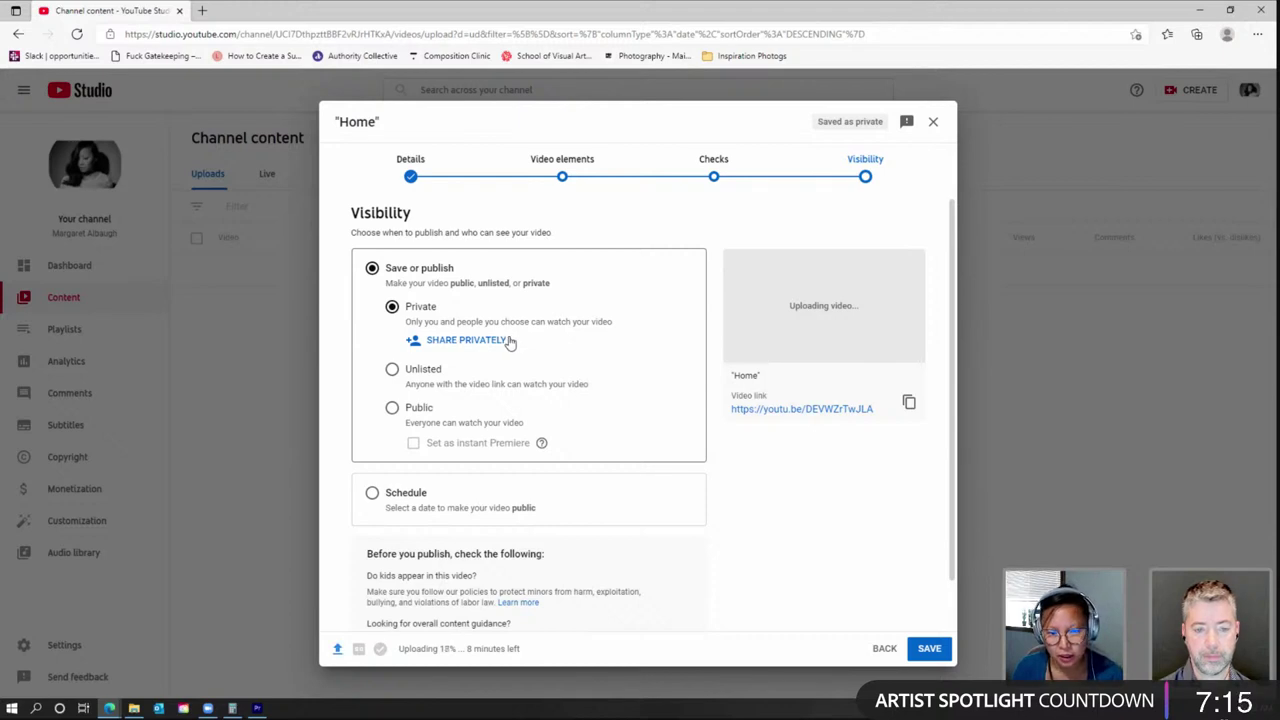
Step: Skip private sharing, set the Home video's visibility to Unlisted, and save
left_click(446, 342)
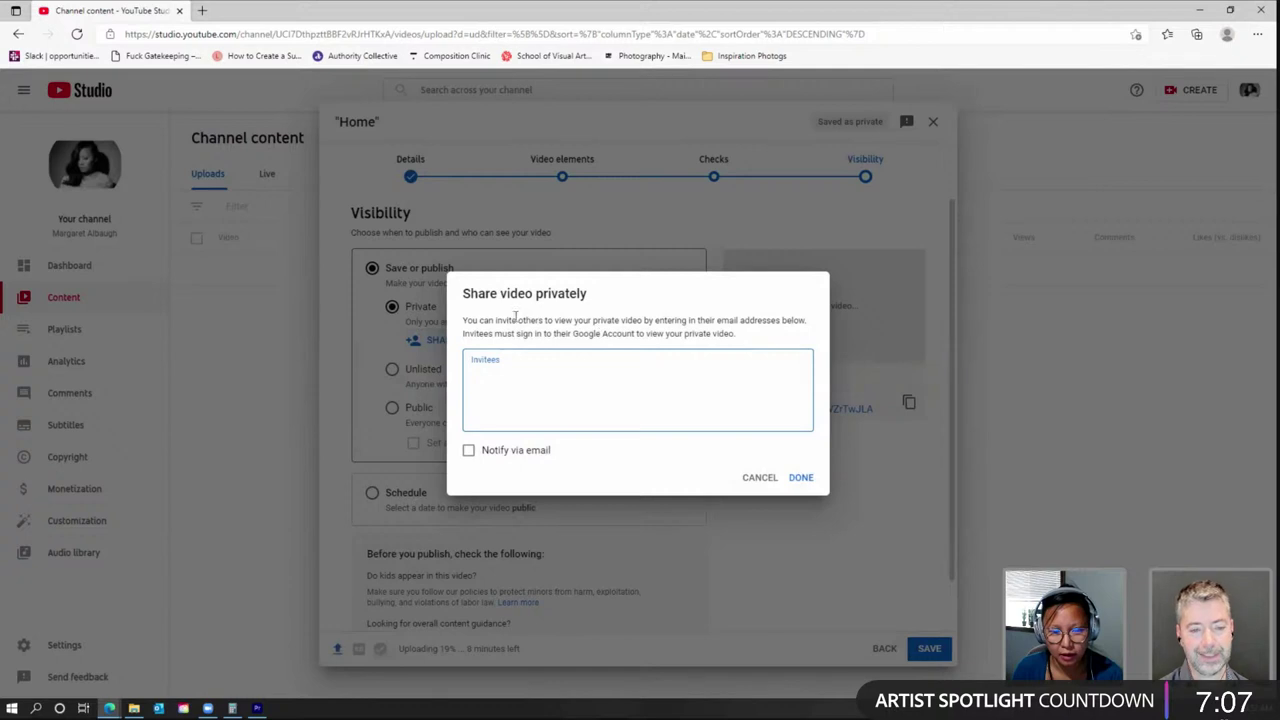
left_click(759, 478)
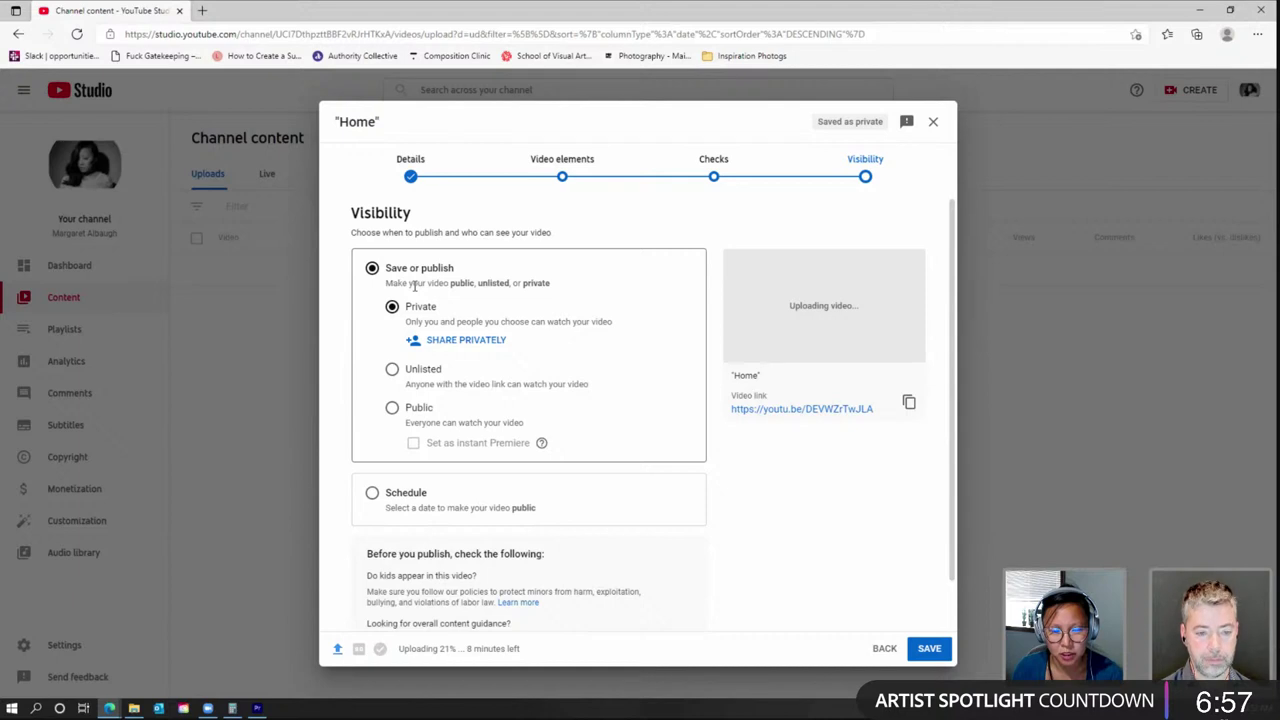
left_click(392, 370)
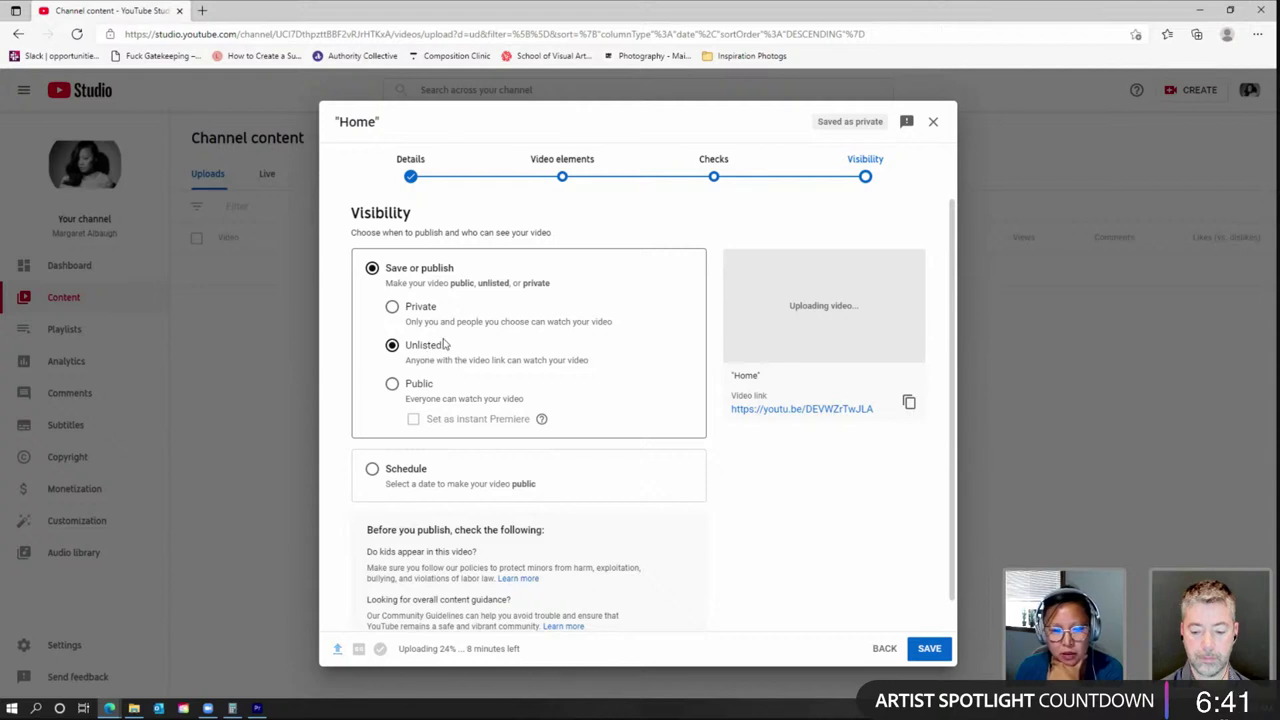
scroll(786, 525, "down", 1)
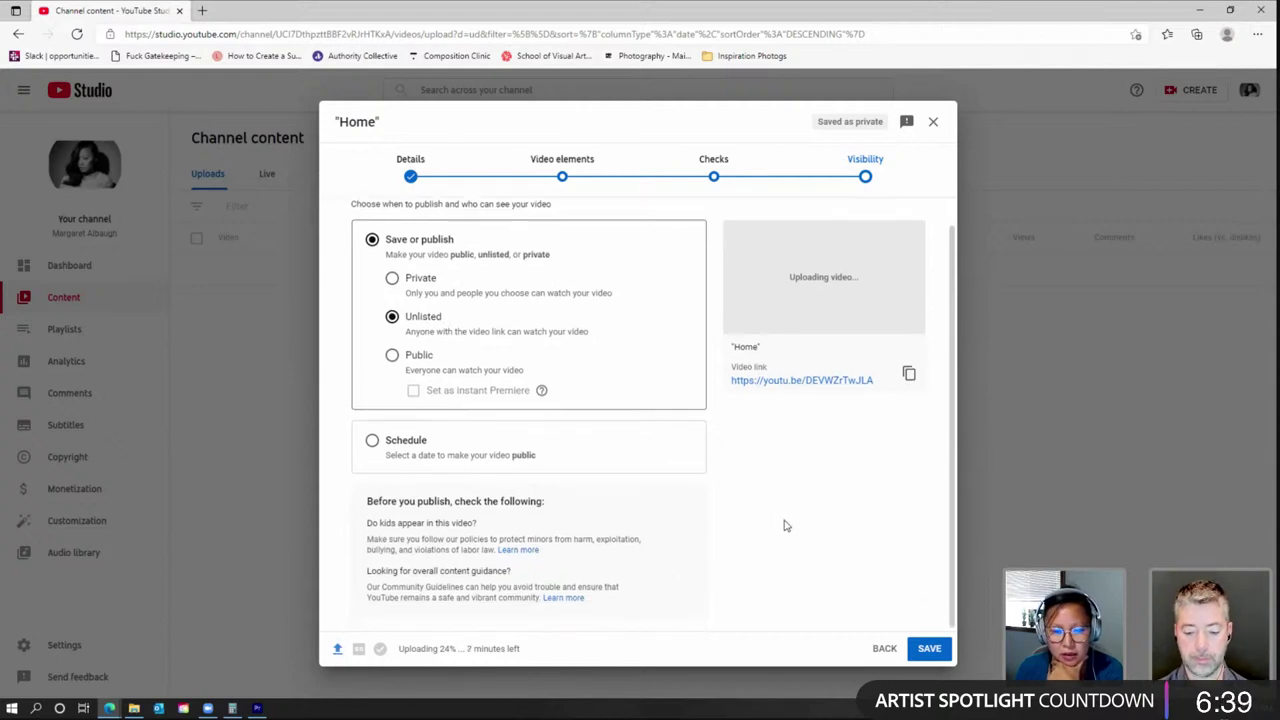
left_click(929, 648)
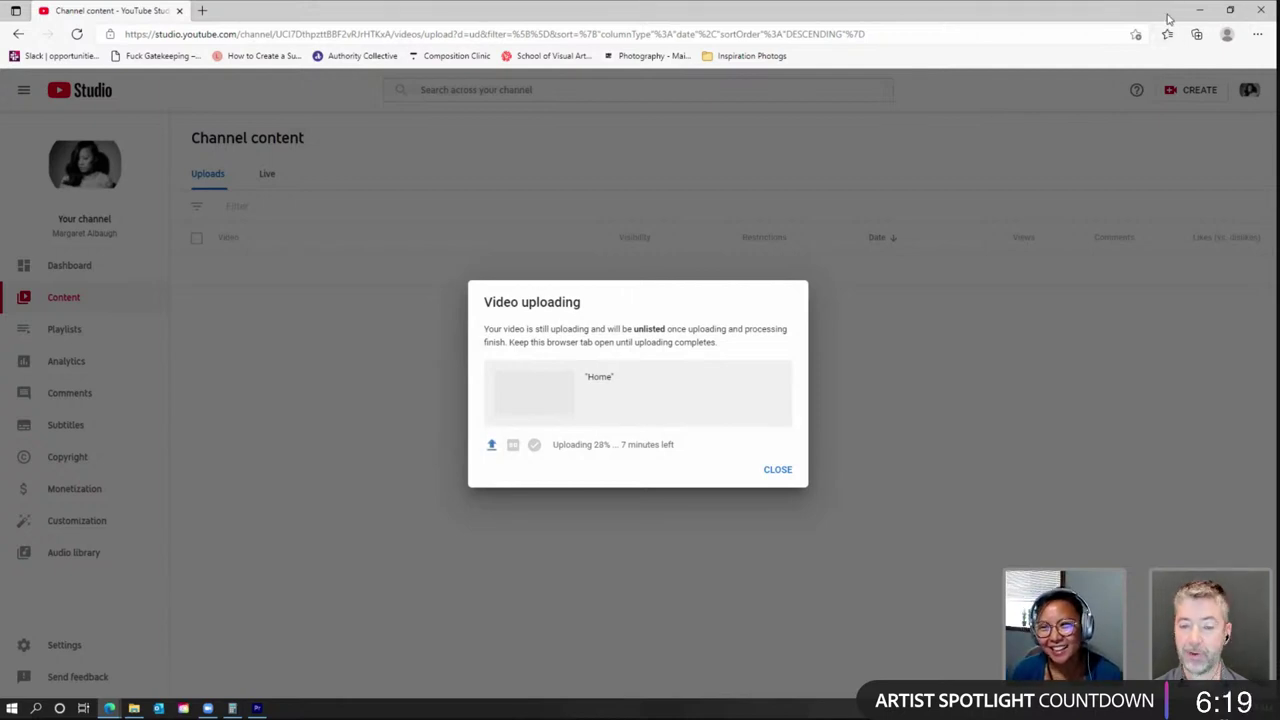
Step: Minimize the browser so the desktop's hammock photo shows
left_click(1199, 10)
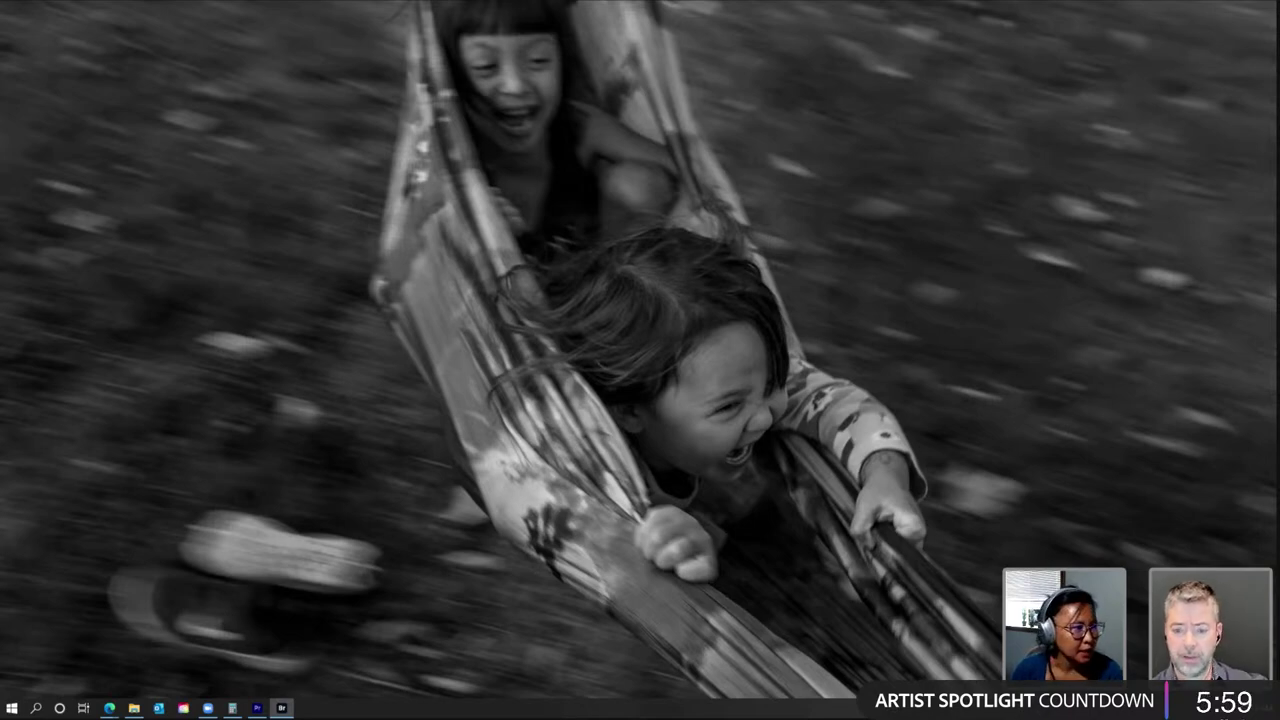
Step: Maximize Bridge, go up to the ADOBE LIVE folder, and scroll through its ARW thumbnails
key("alt+Tab")
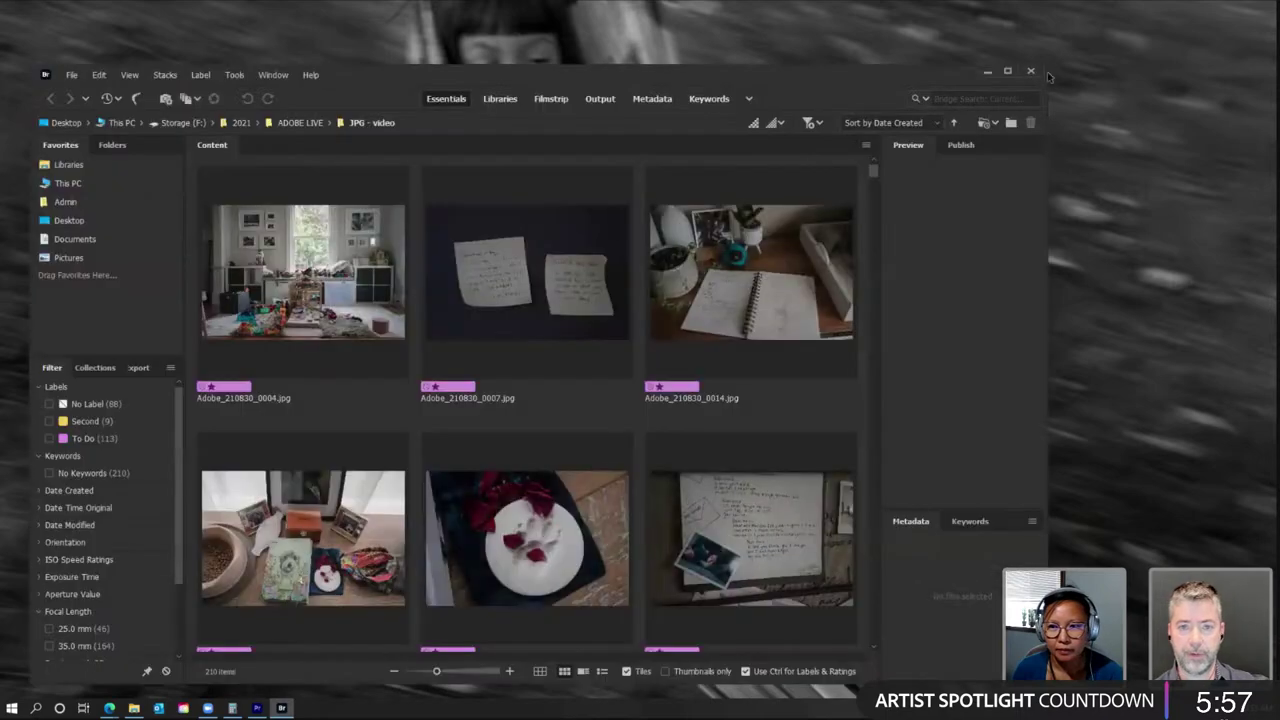
left_click(1018, 71)
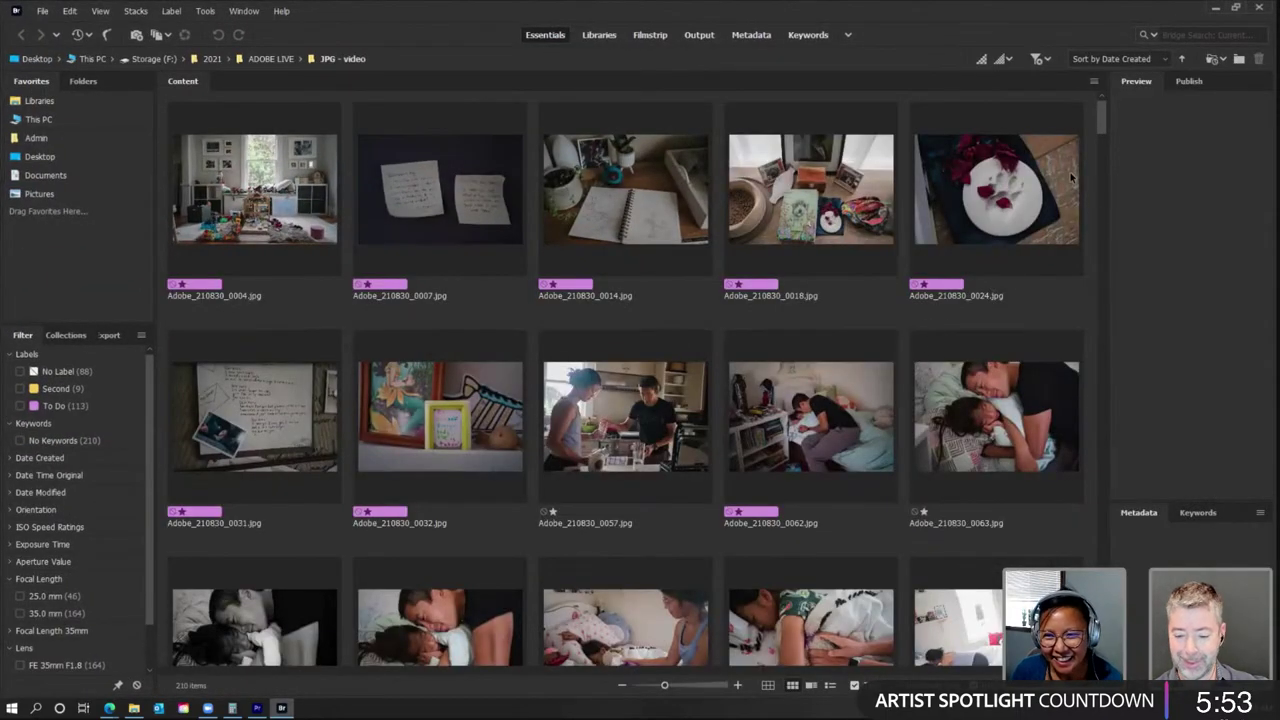
left_click(270, 59)
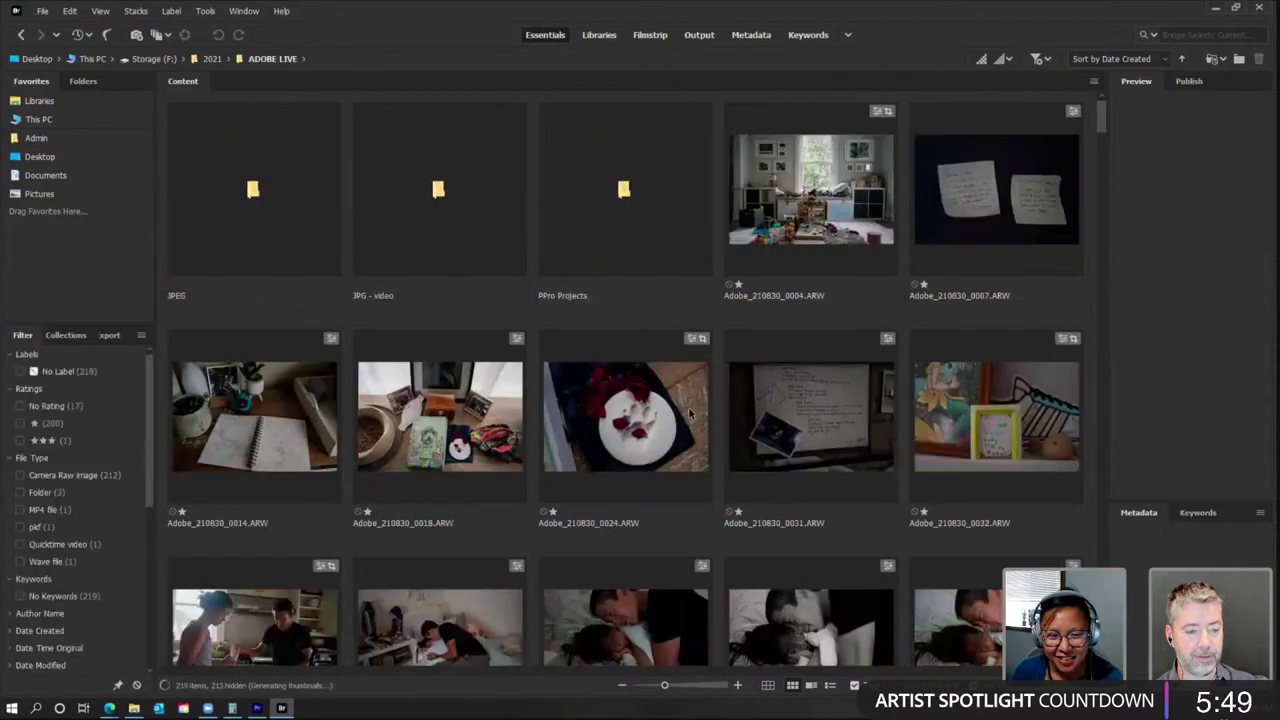
left_click_drag(1101, 118, 1106, 229)
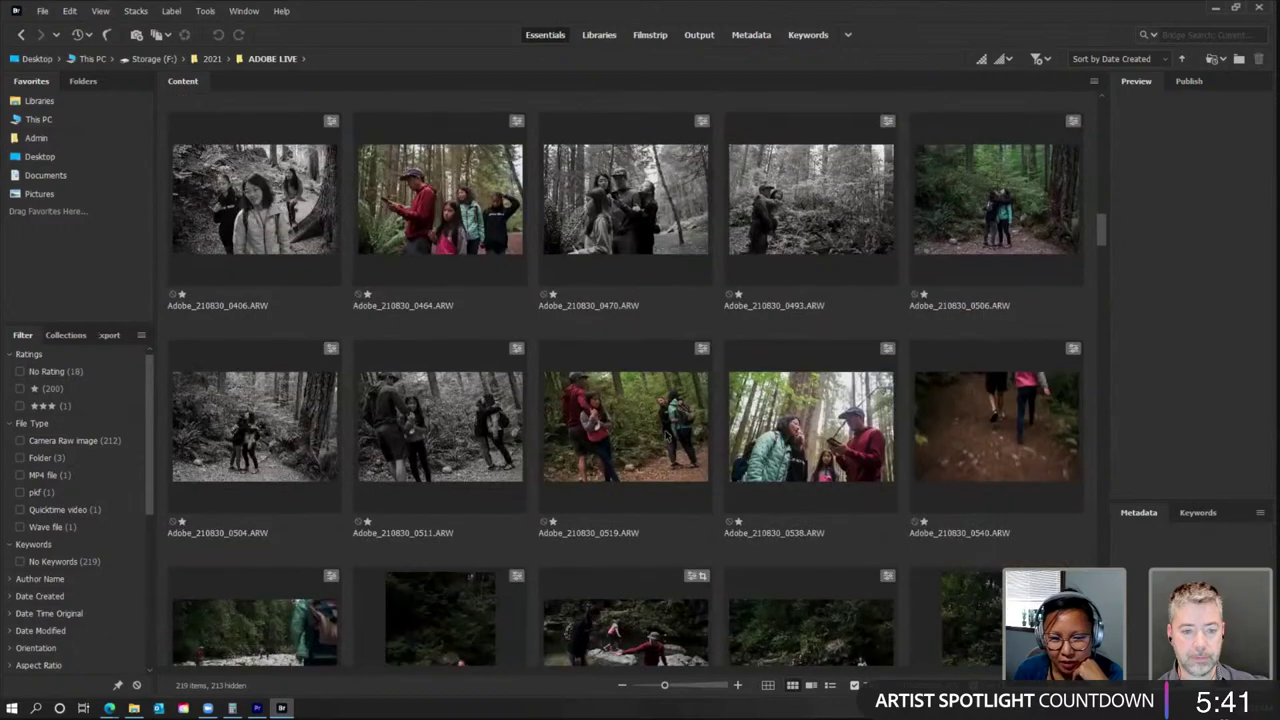
scroll(695, 452, "down", 1)
scroll(695, 452, "down", 1)
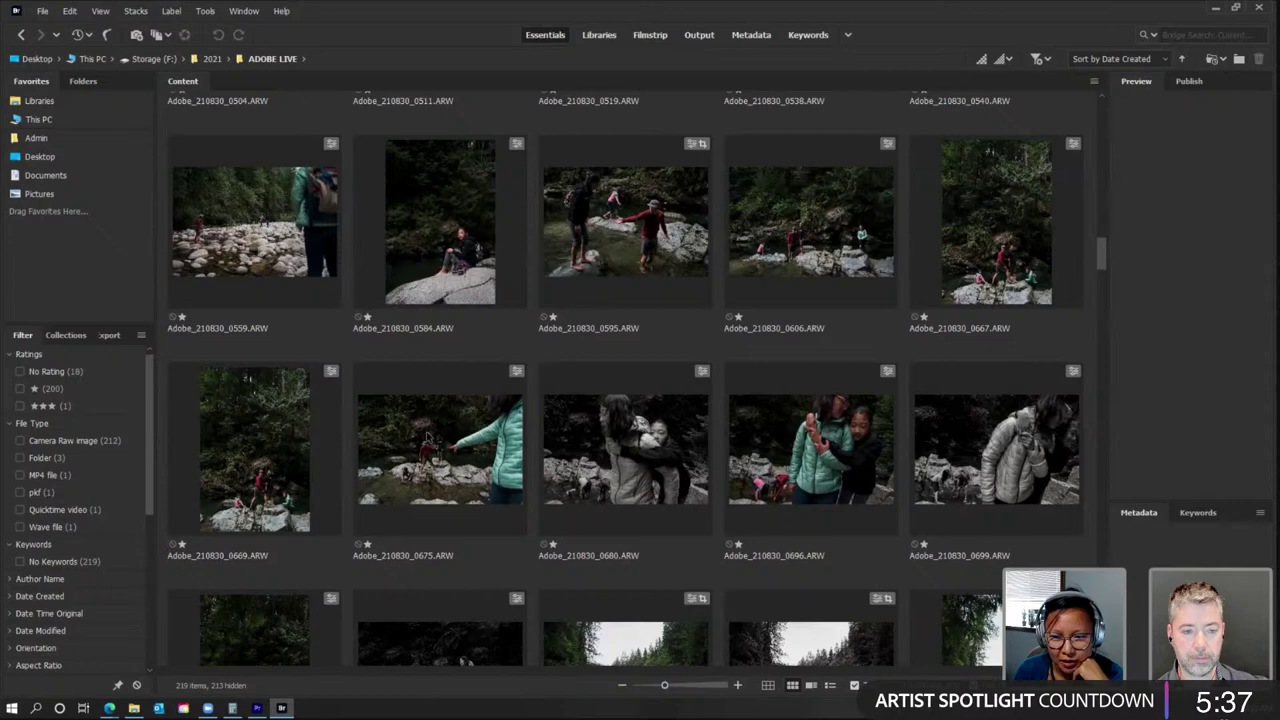
scroll(427, 436, "down", 1)
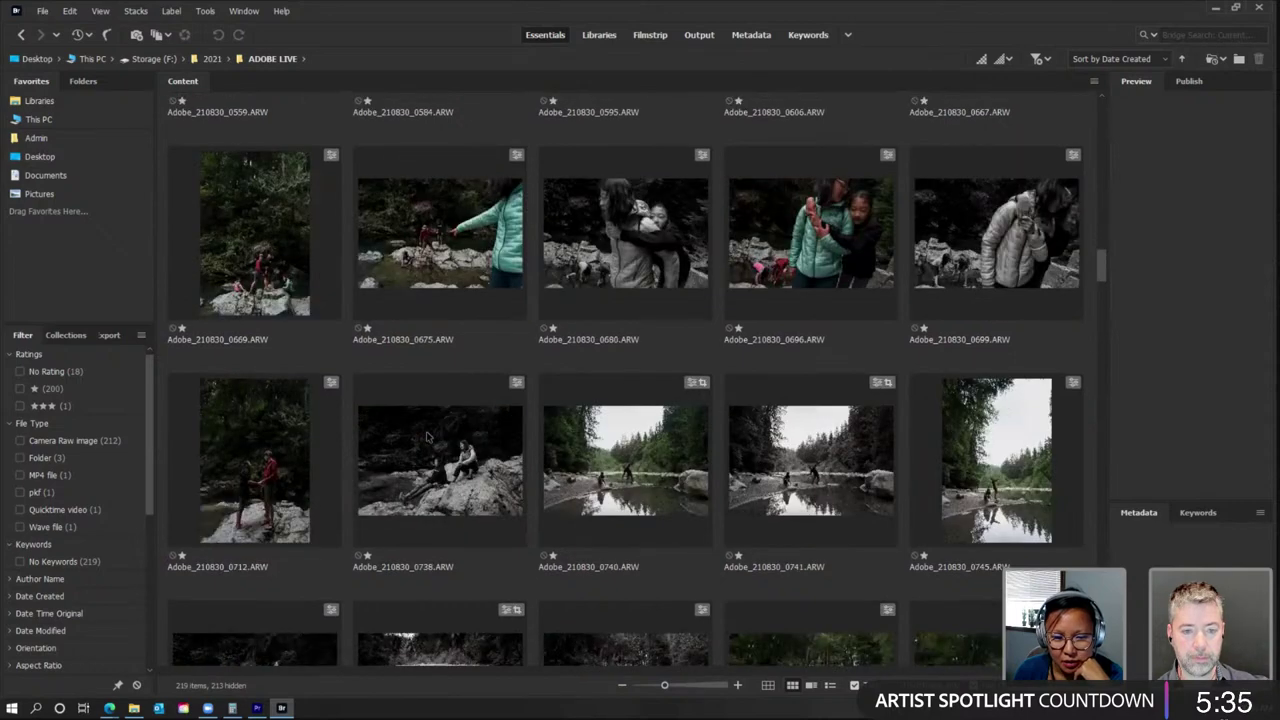
scroll(427, 436, "down", 1)
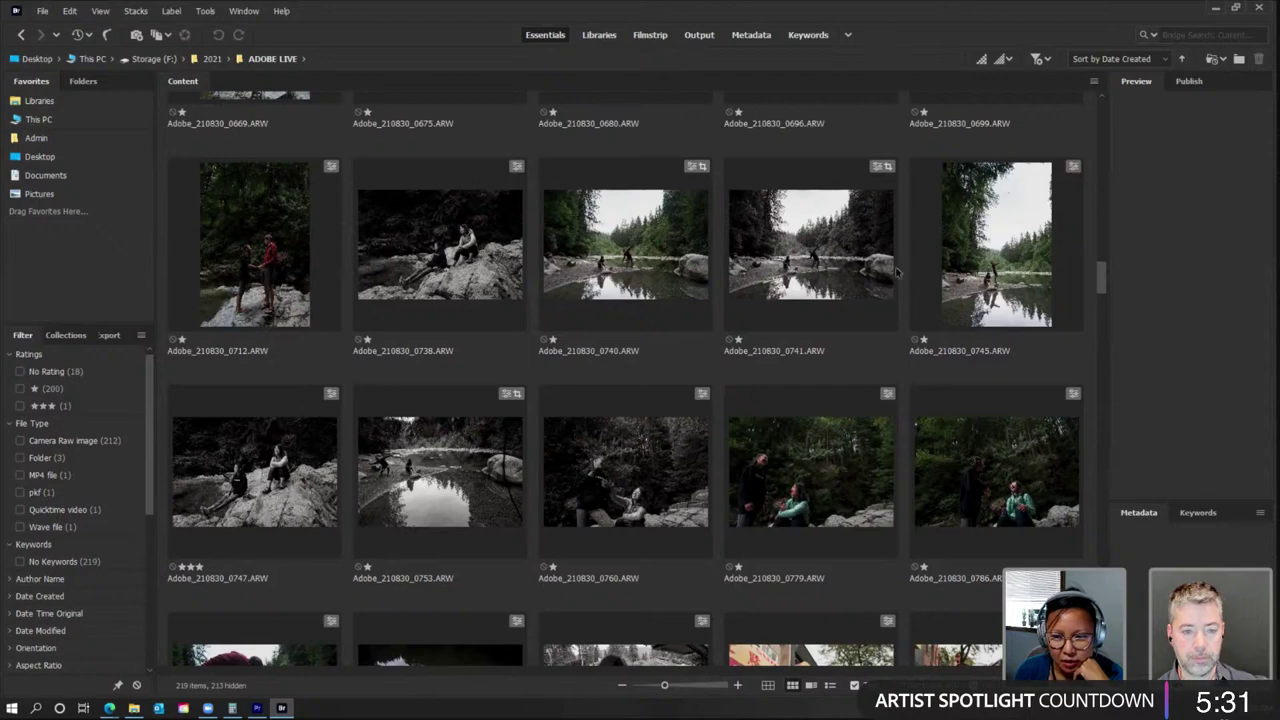
Step: Open the river photo Adobe_210830_0745.ARW through Camera Raw into Photoshop
double_click(912, 300)
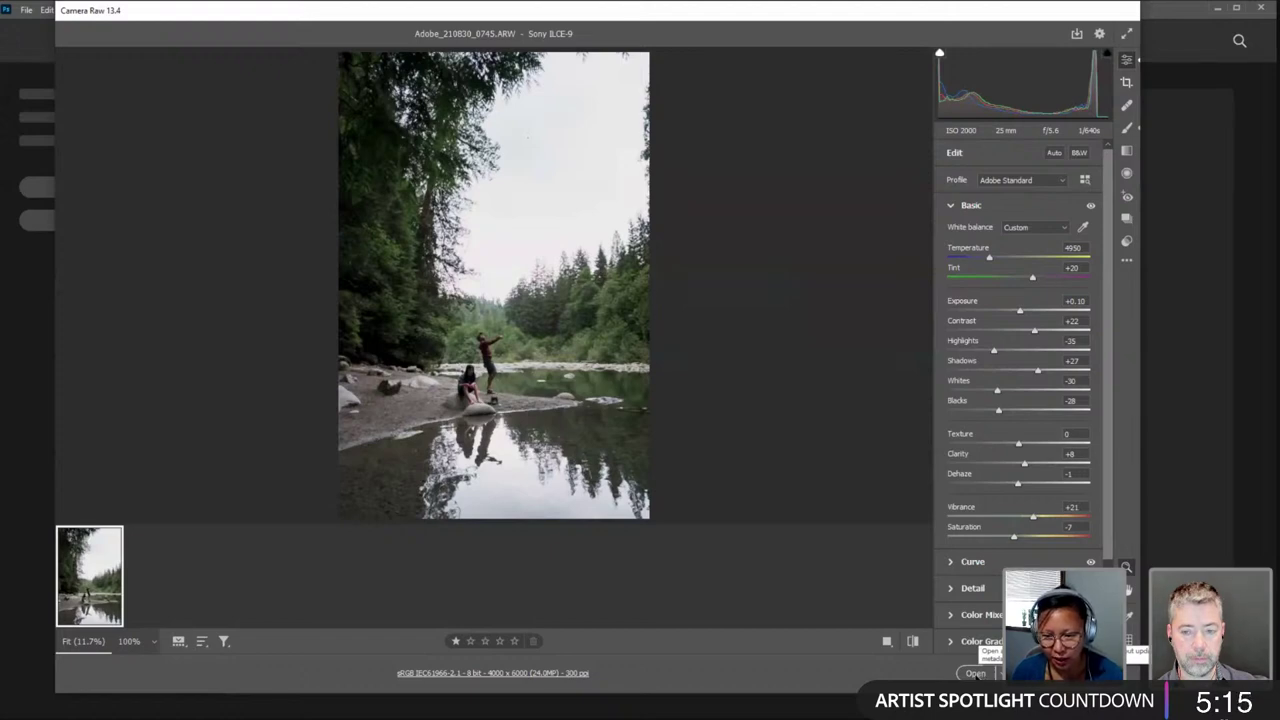
left_click(975, 673)
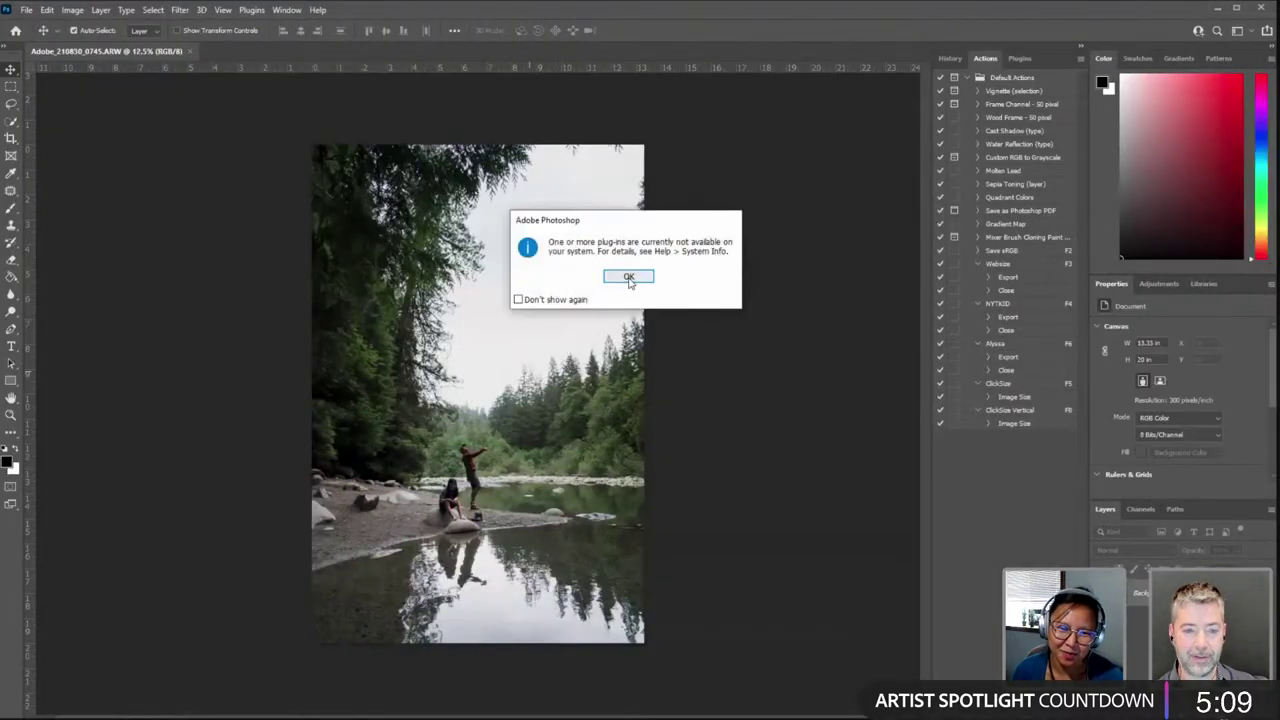
Step: Dismiss the unavailable plug-ins warning and launch Nik Collection's Silver Efex Pro 2 on the river photo
left_click(629, 277)
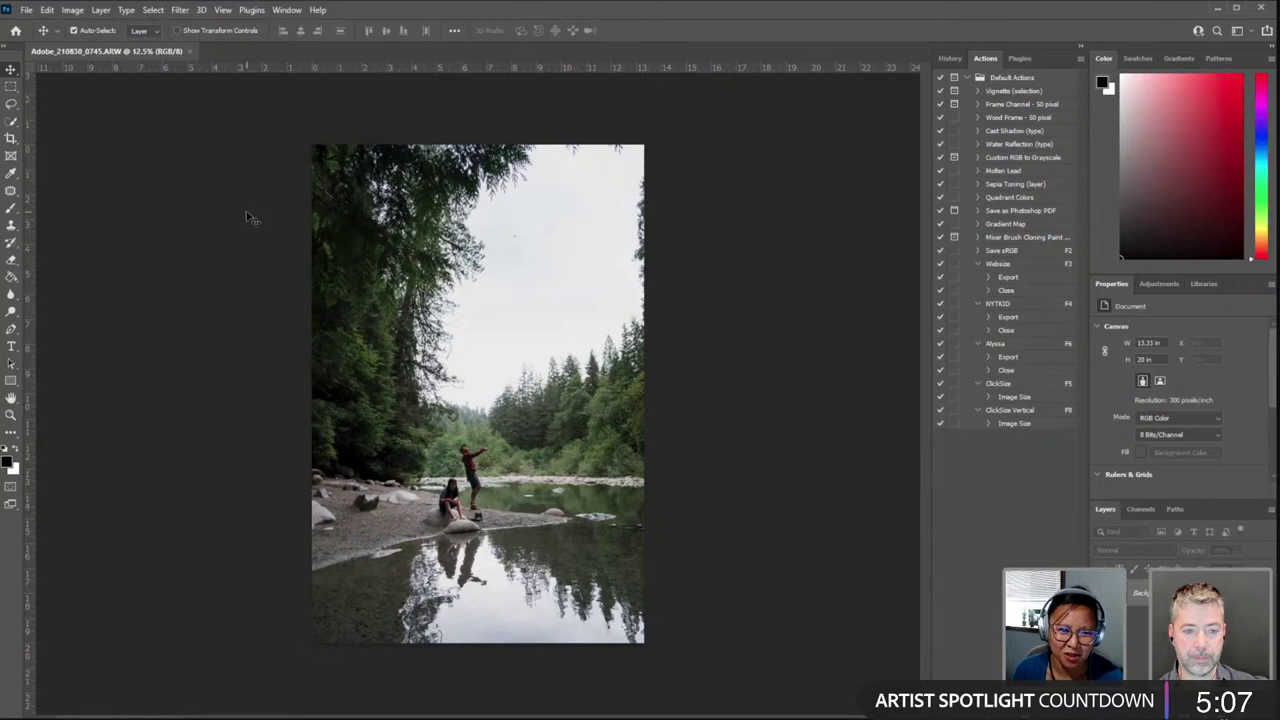
left_click(248, 10)
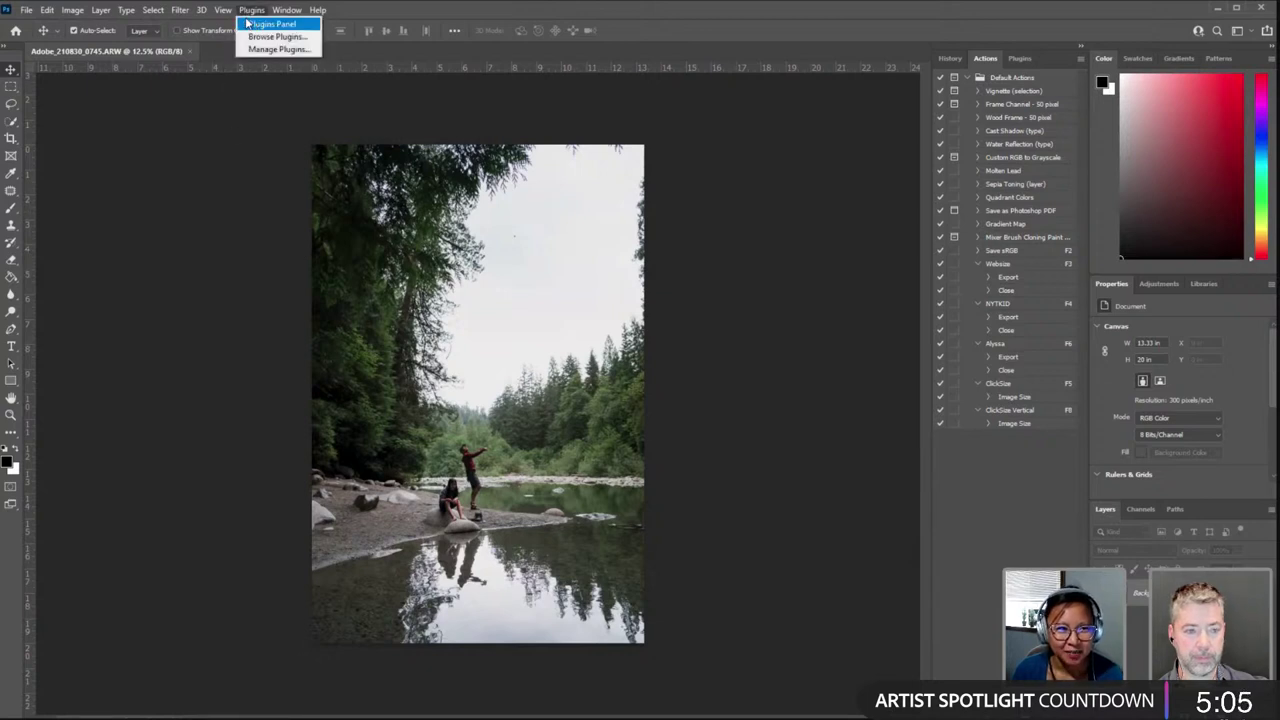
mouse_move(180, 10)
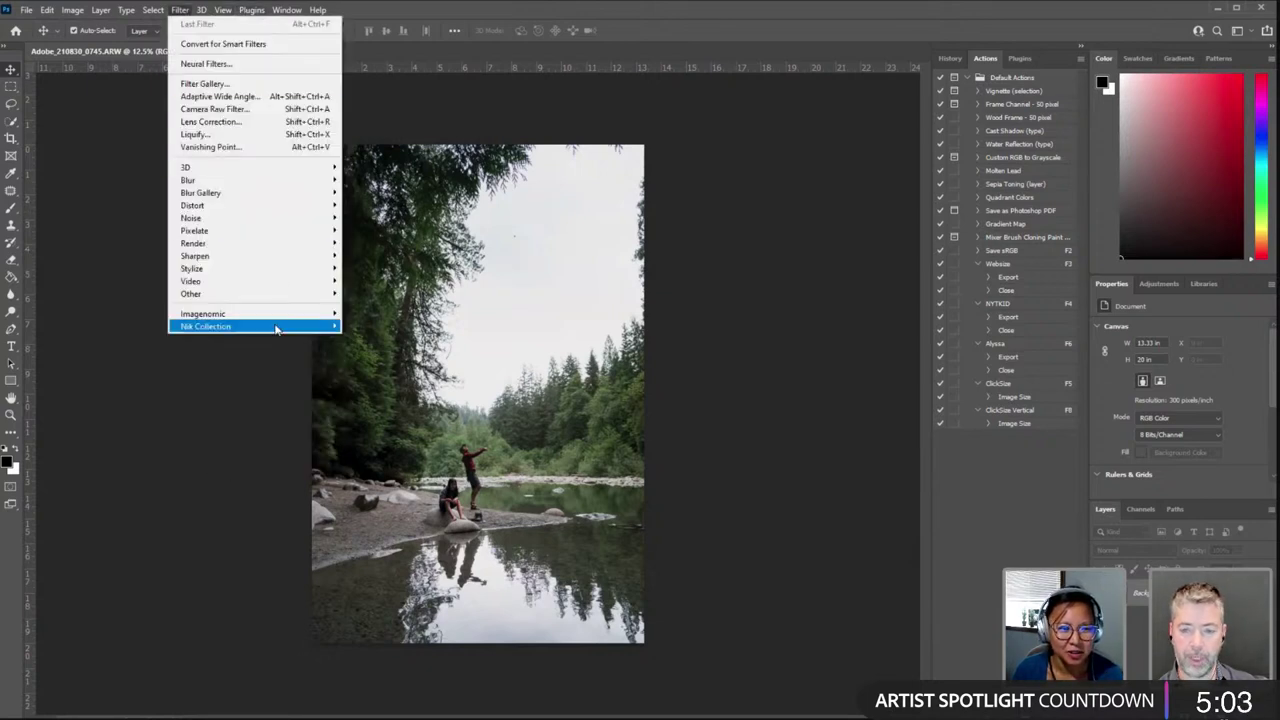
mouse_move(276, 329)
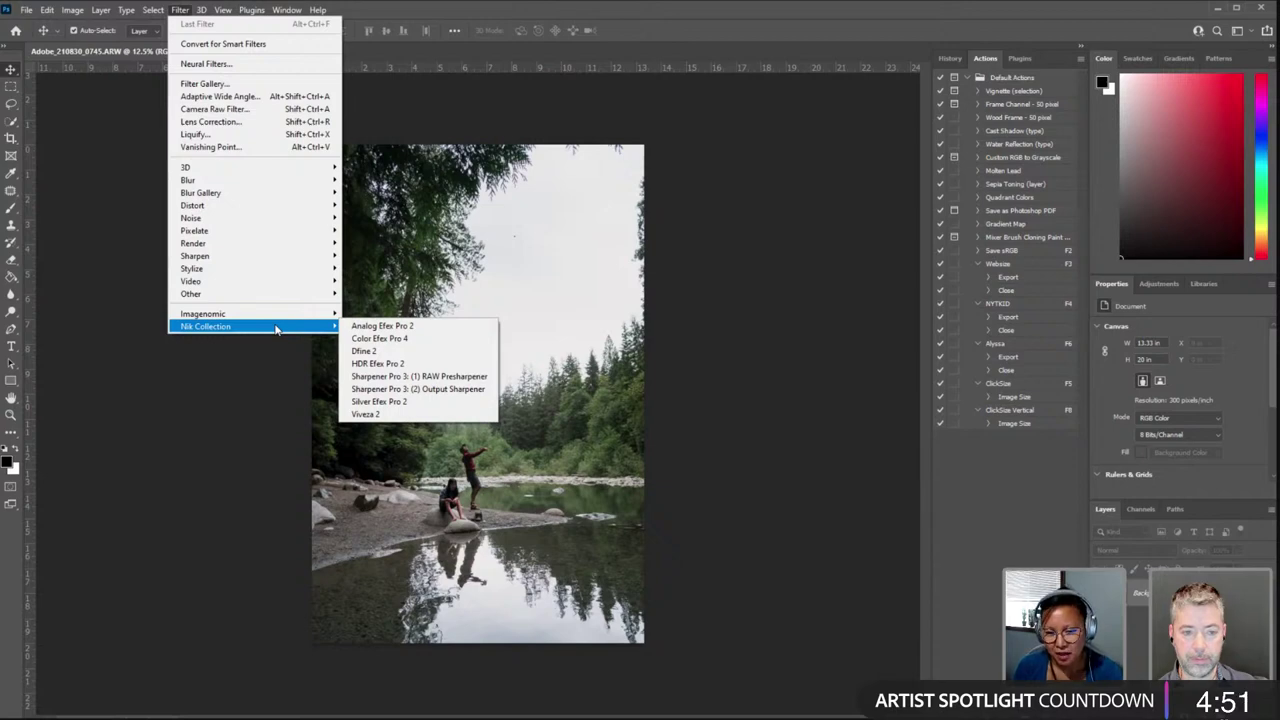
left_click(393, 402)
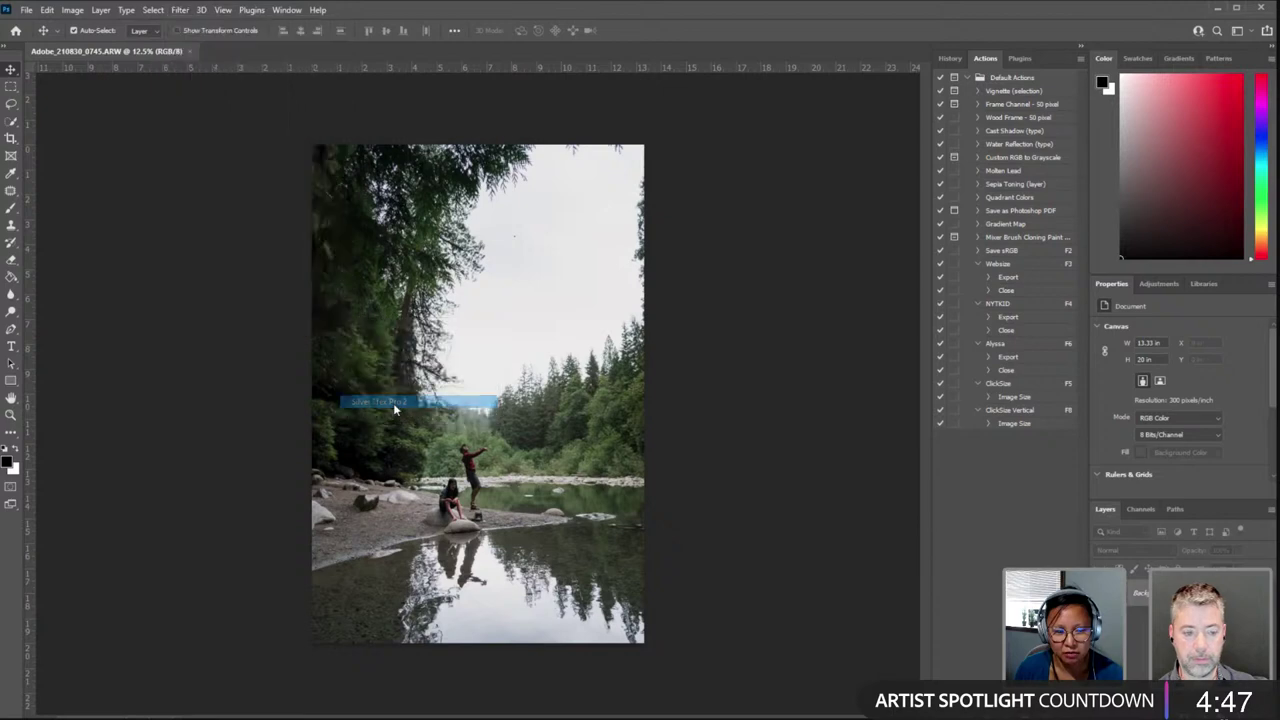
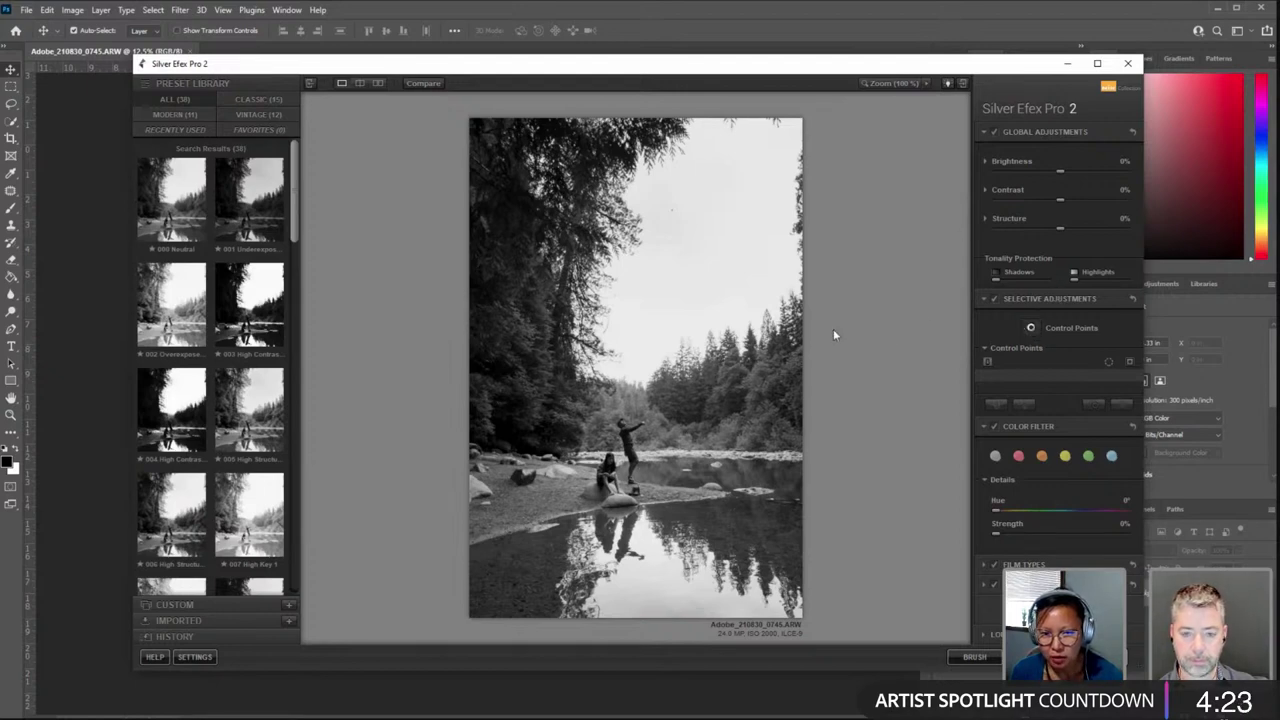
Step: Place a control point on the distant right-side trees and adjust its contrast
left_click(675, 396)
left_click_drag(728, 419, 720, 426)
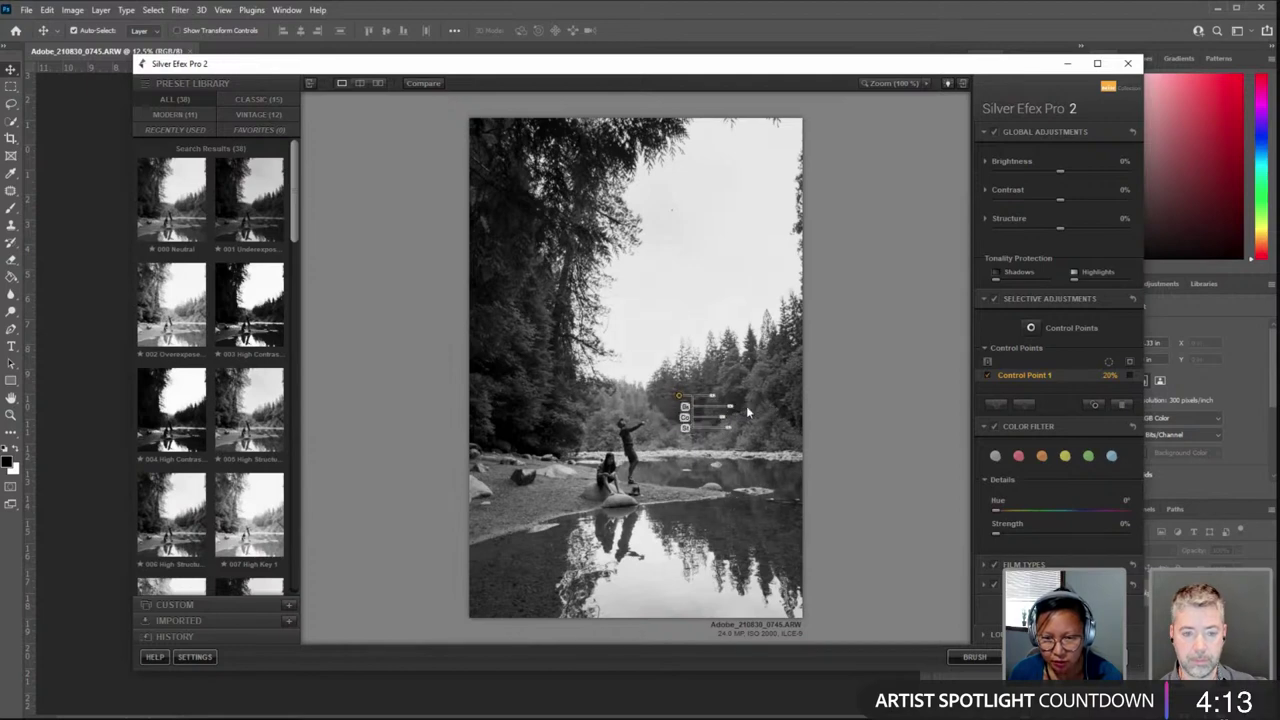
left_click(1031, 329)
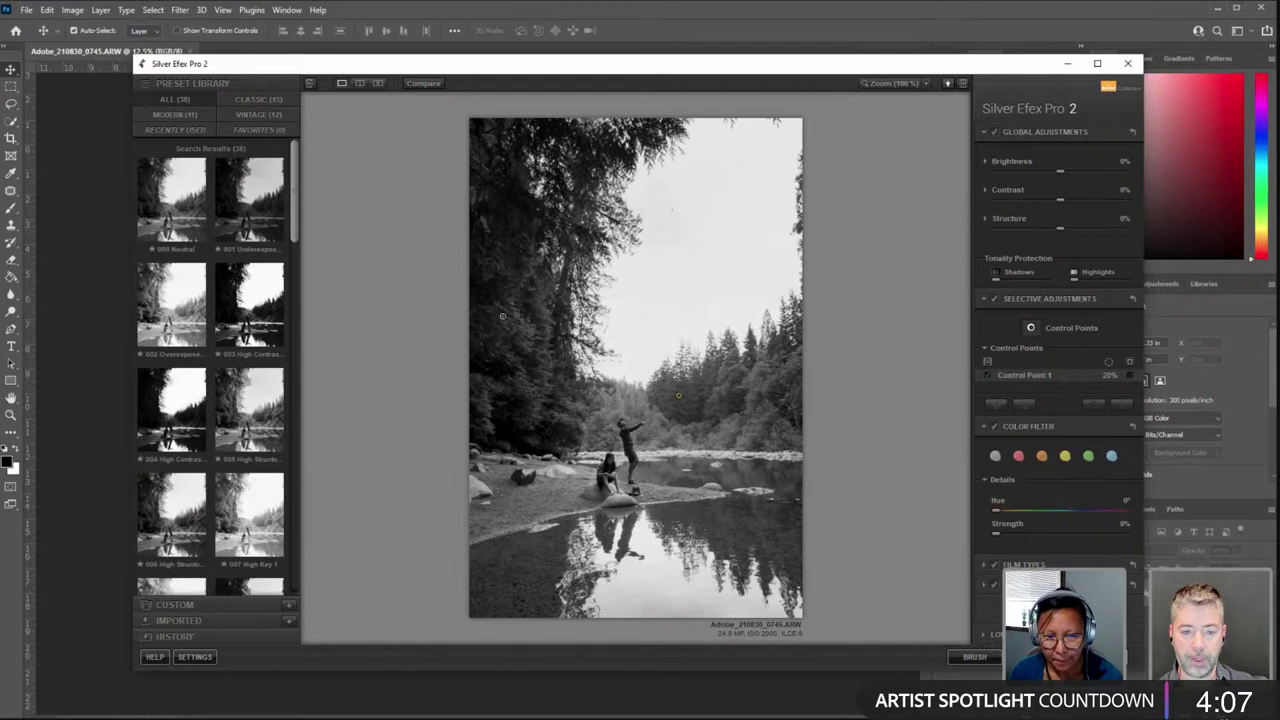
left_click(983, 397)
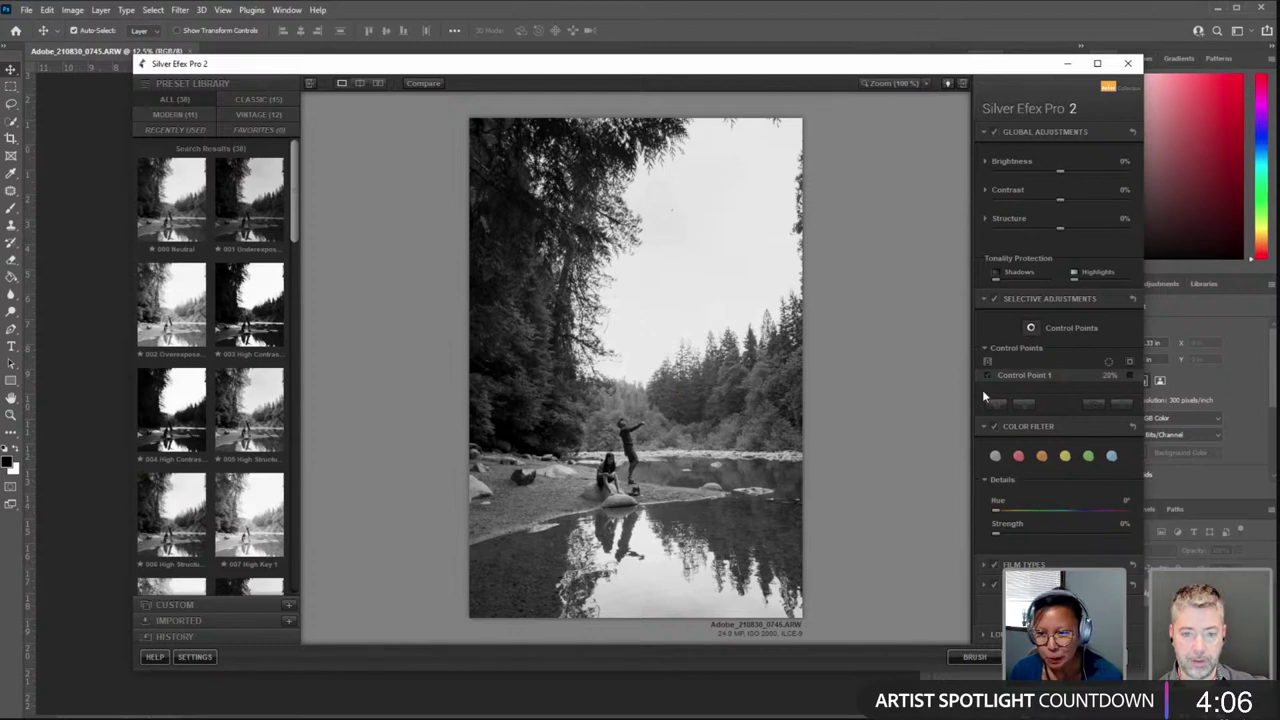
Step: Add a second control point on the dark upper-left forest, enlarged to 52%
left_click(1033, 329)
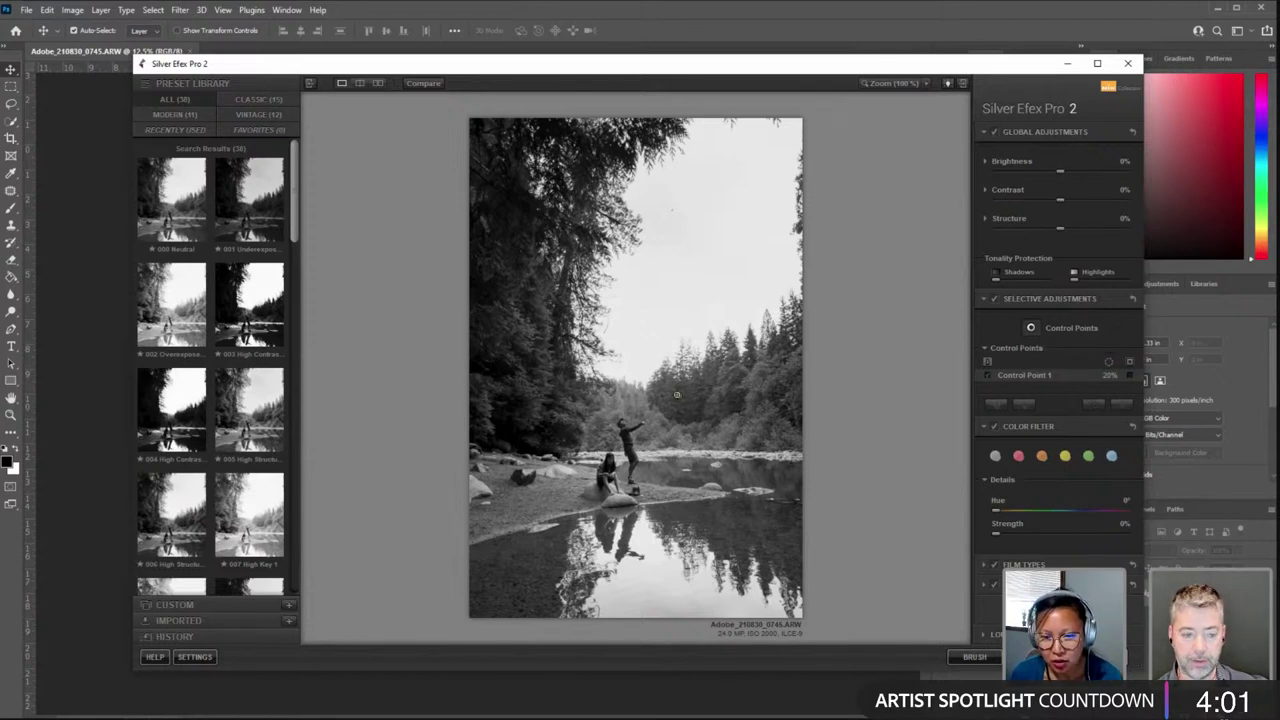
left_click(519, 227)
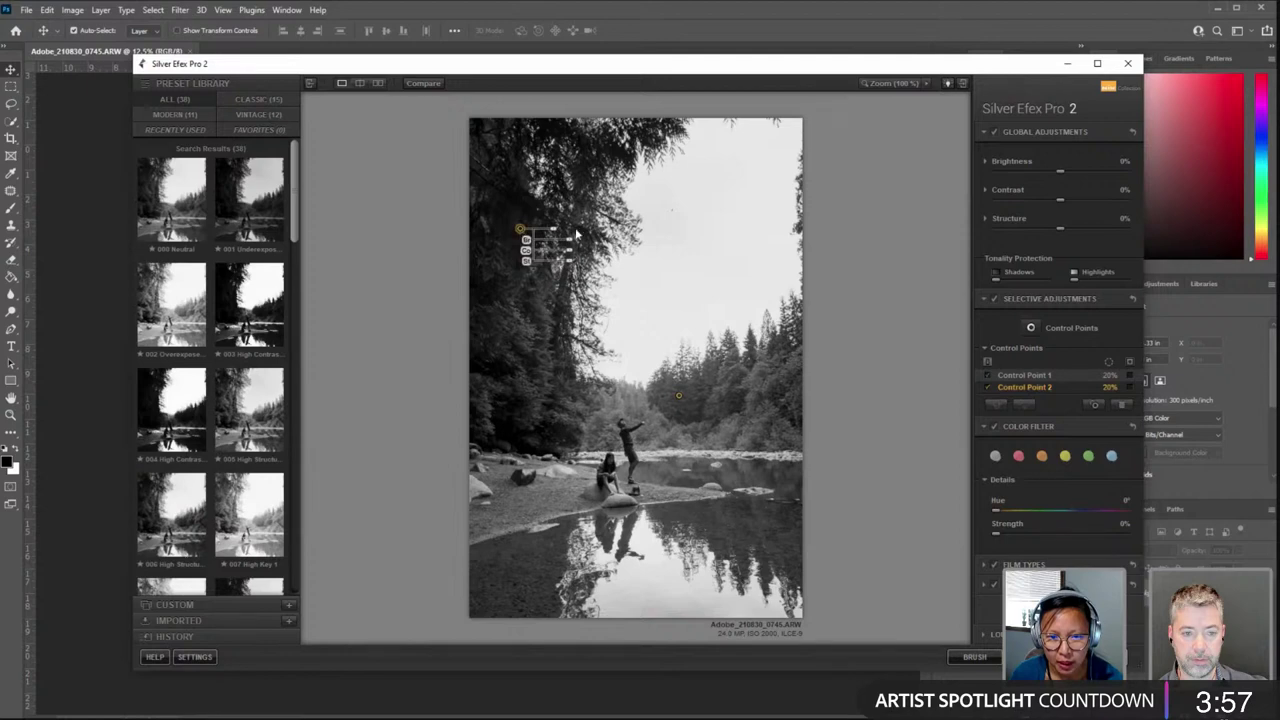
left_click_drag(555, 233, 572, 234)
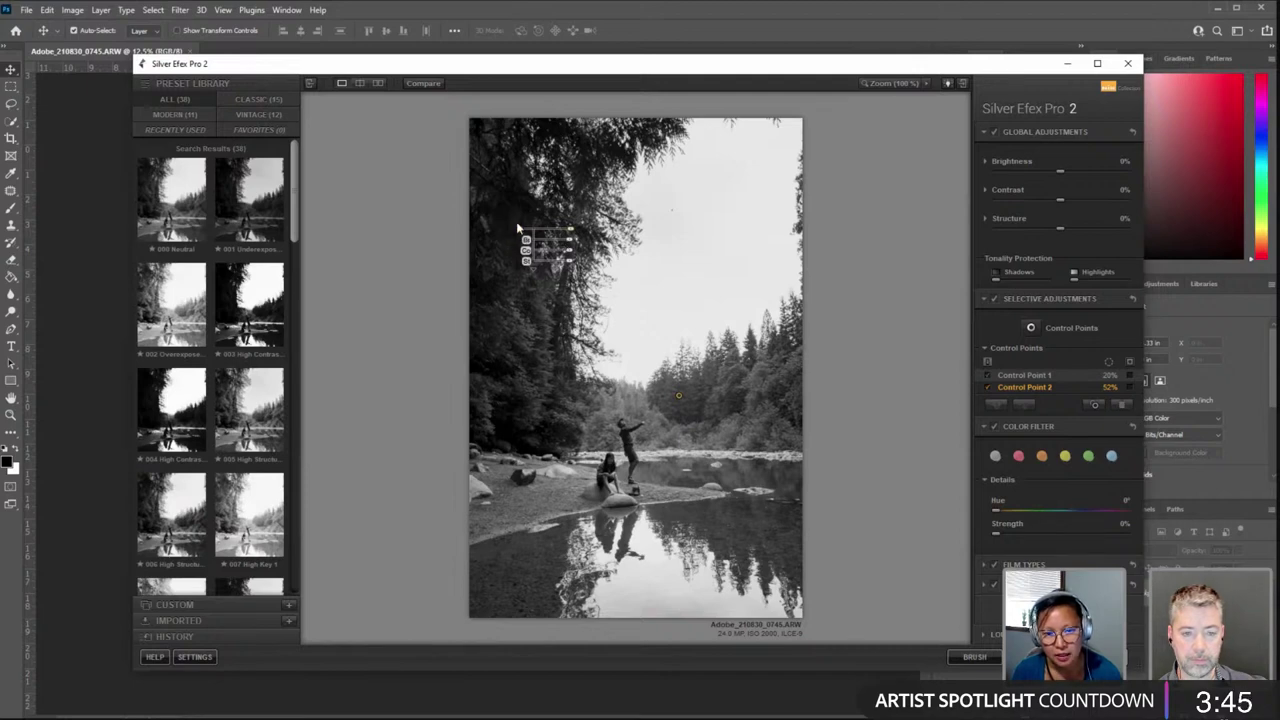
Step: Nudge Control Point 2 on the forest slightly right and down and adjust its brightness
left_click(520, 231)
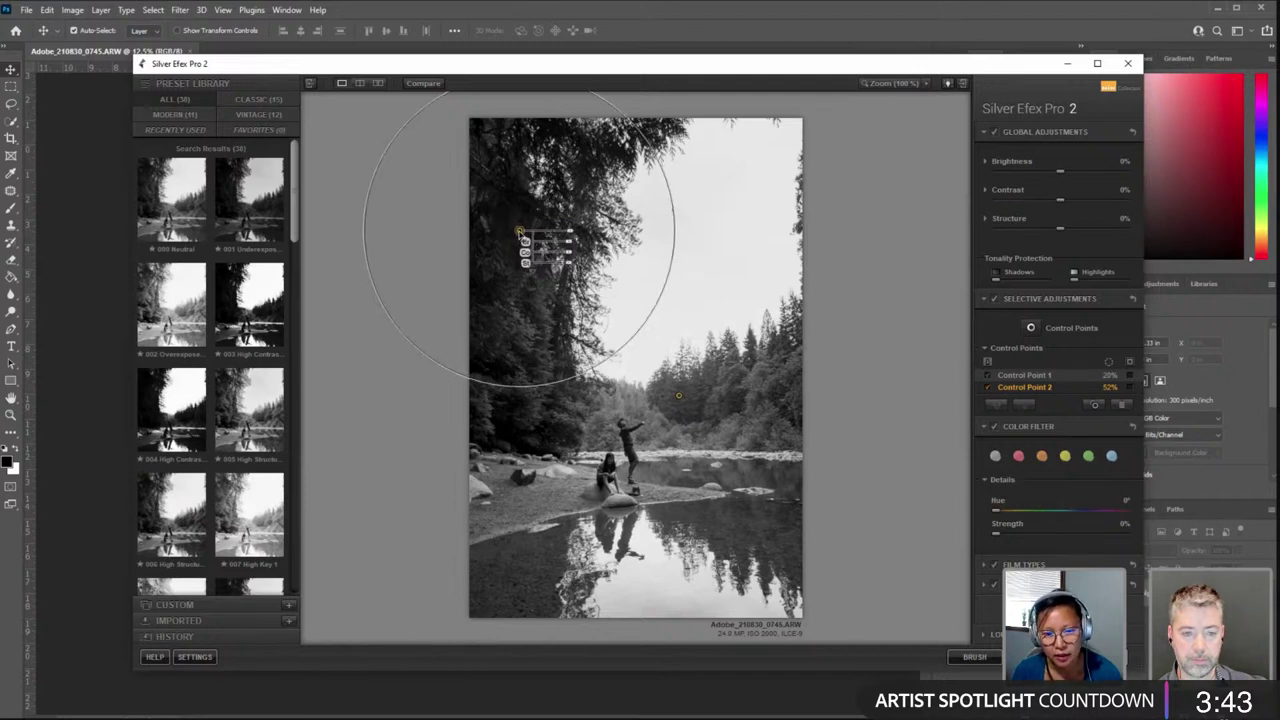
left_click_drag(519, 230, 521, 232)
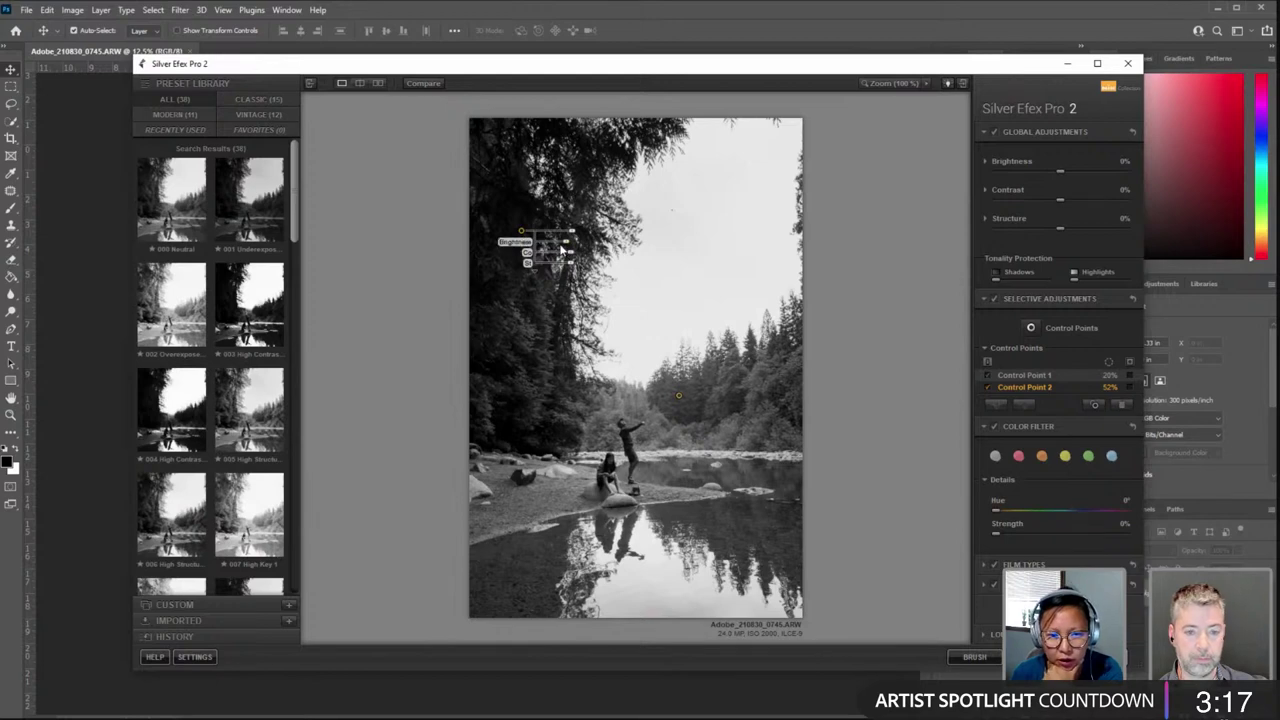
left_click_drag(566, 246, 562, 248)
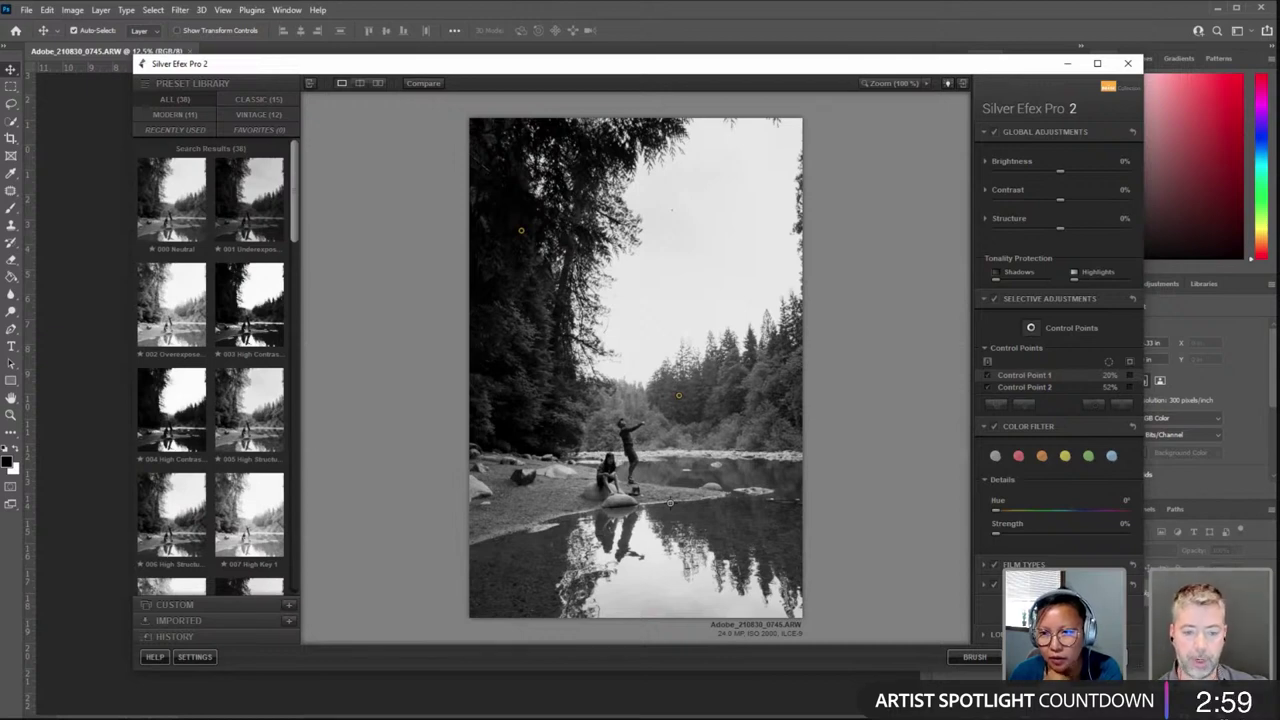
left_click(925, 84)
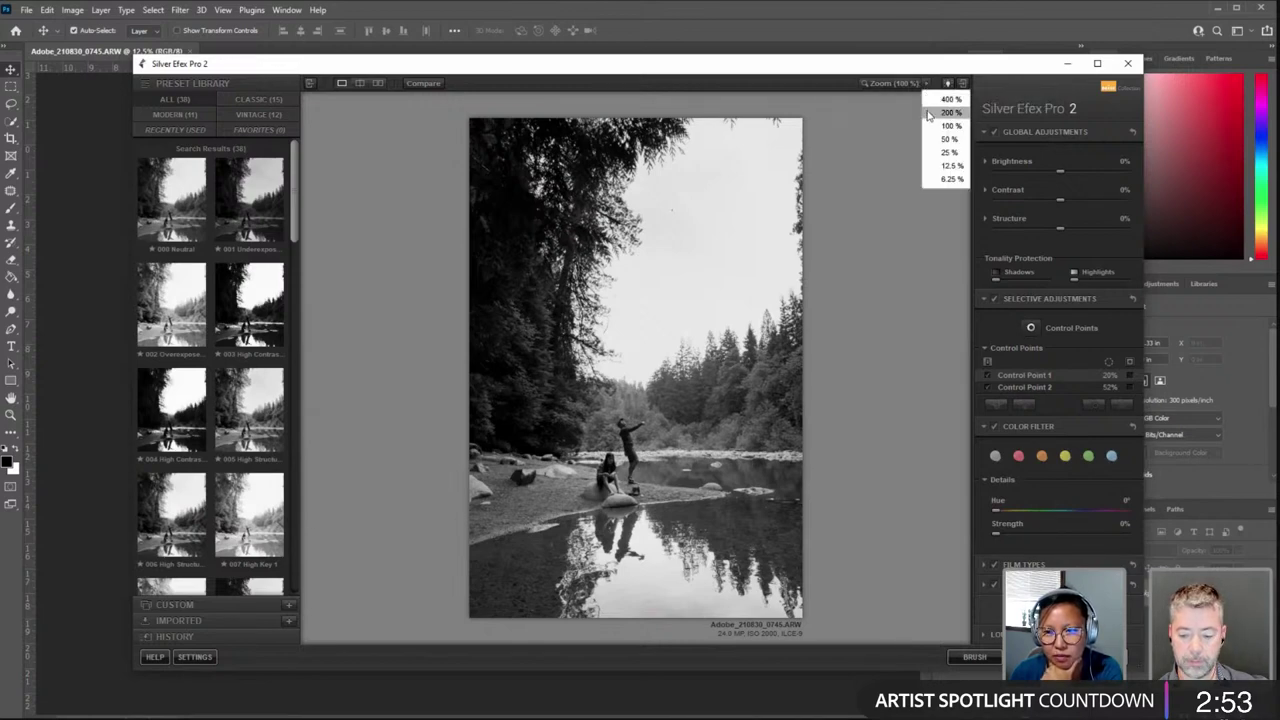
Step: Zoom the preview to 25% and add Control Point 3 on the seated woman
left_click(930, 112)
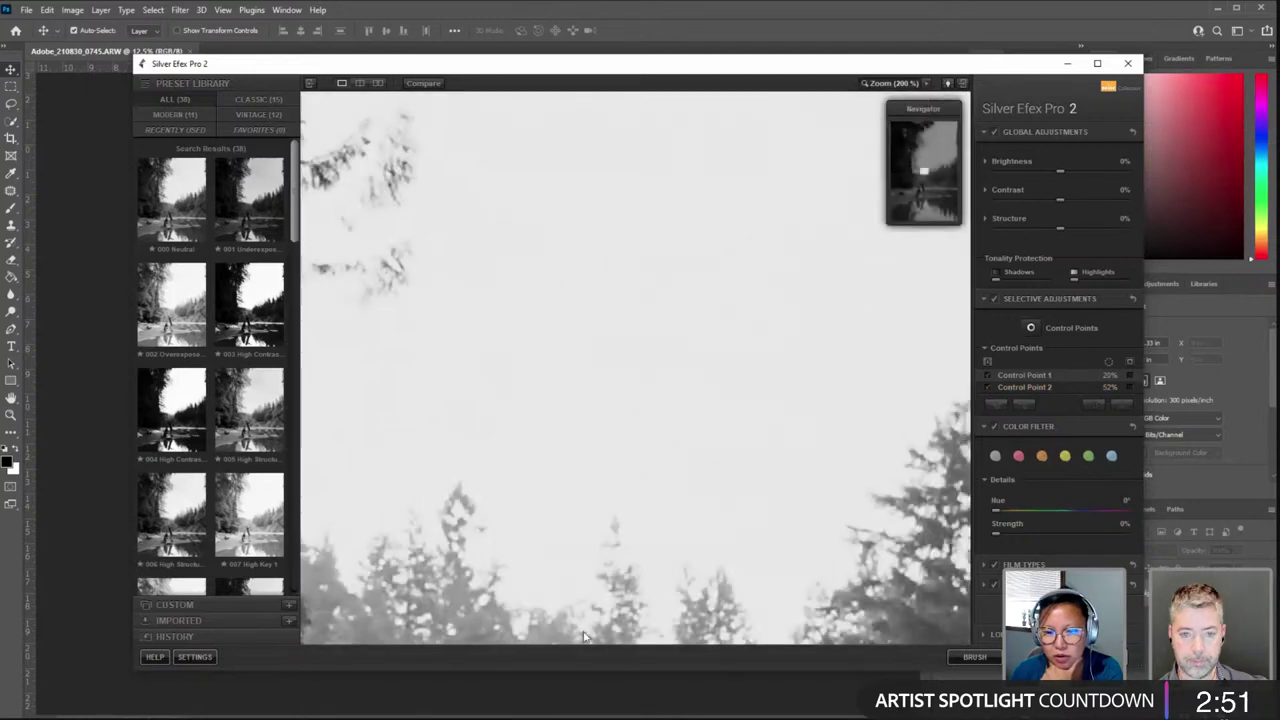
left_click(927, 86)
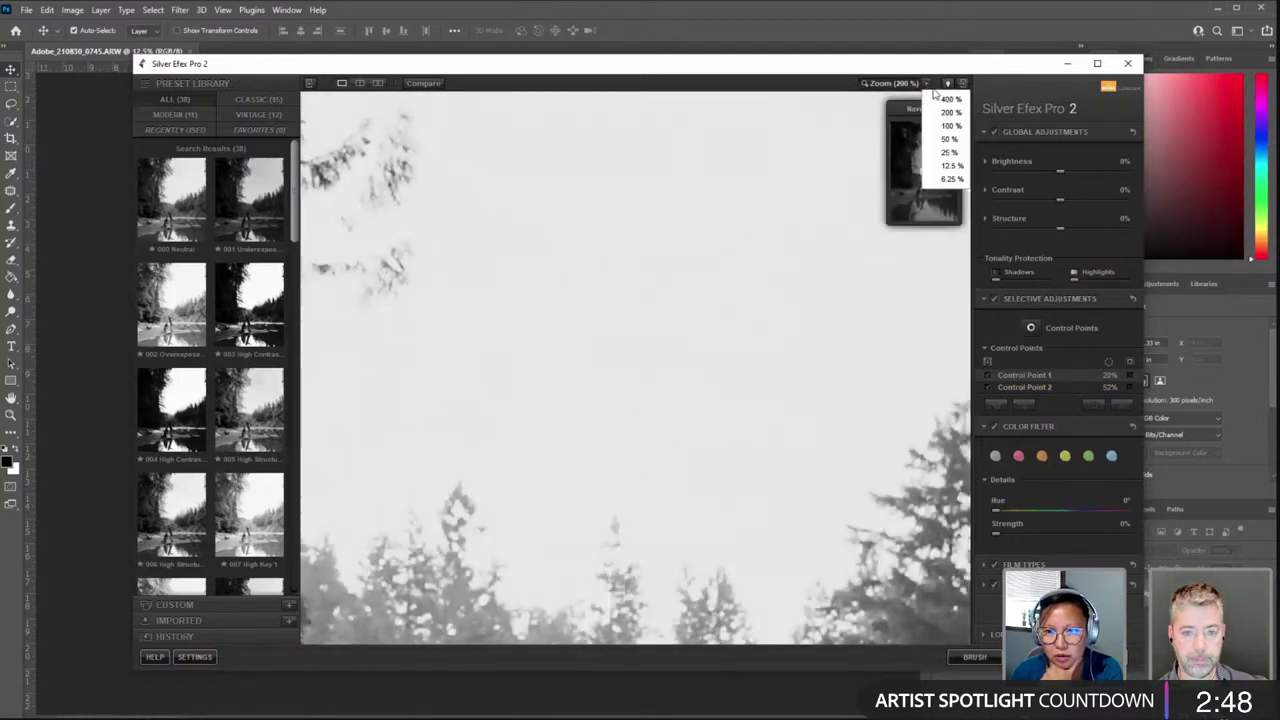
left_click(946, 153)
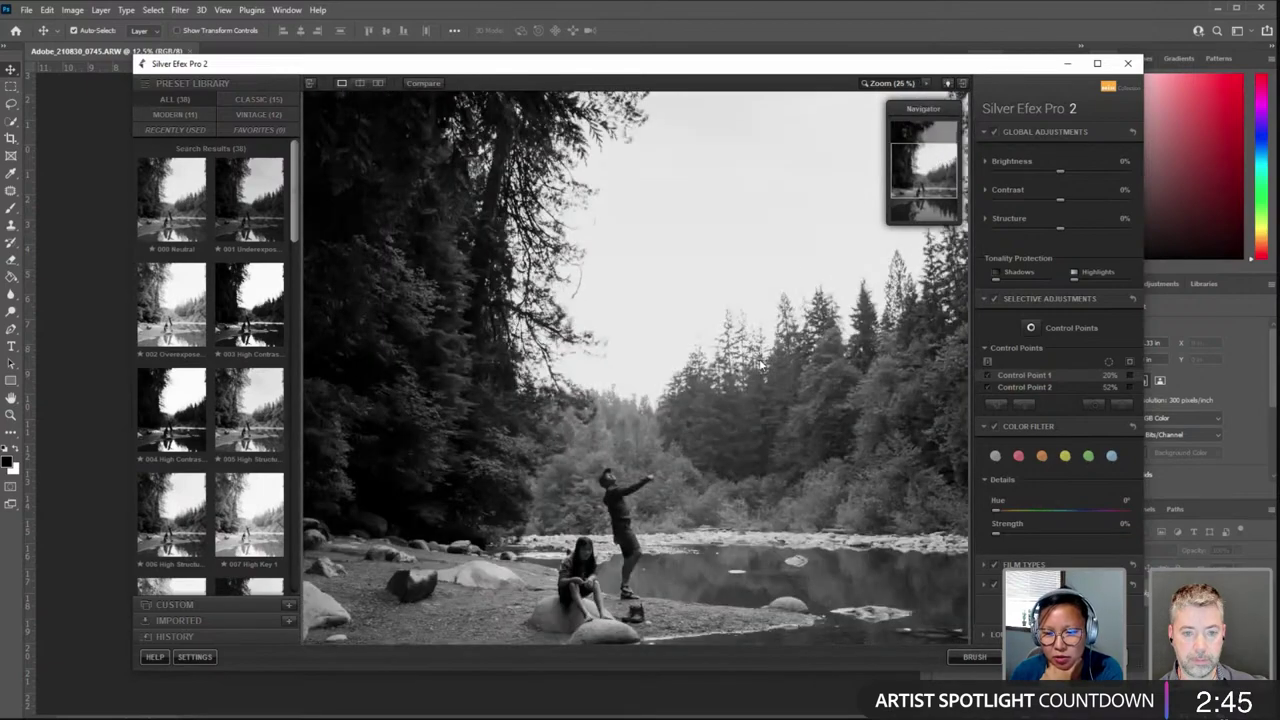
left_click(1029, 331)
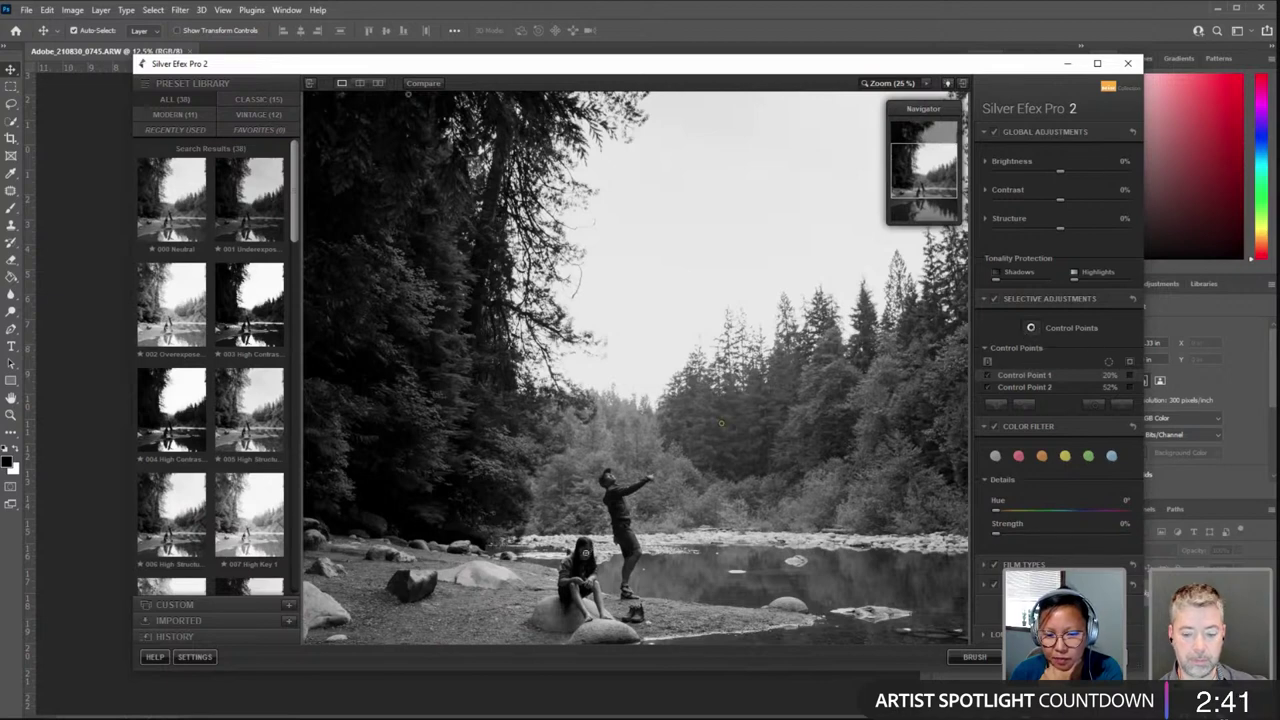
left_click(583, 553)
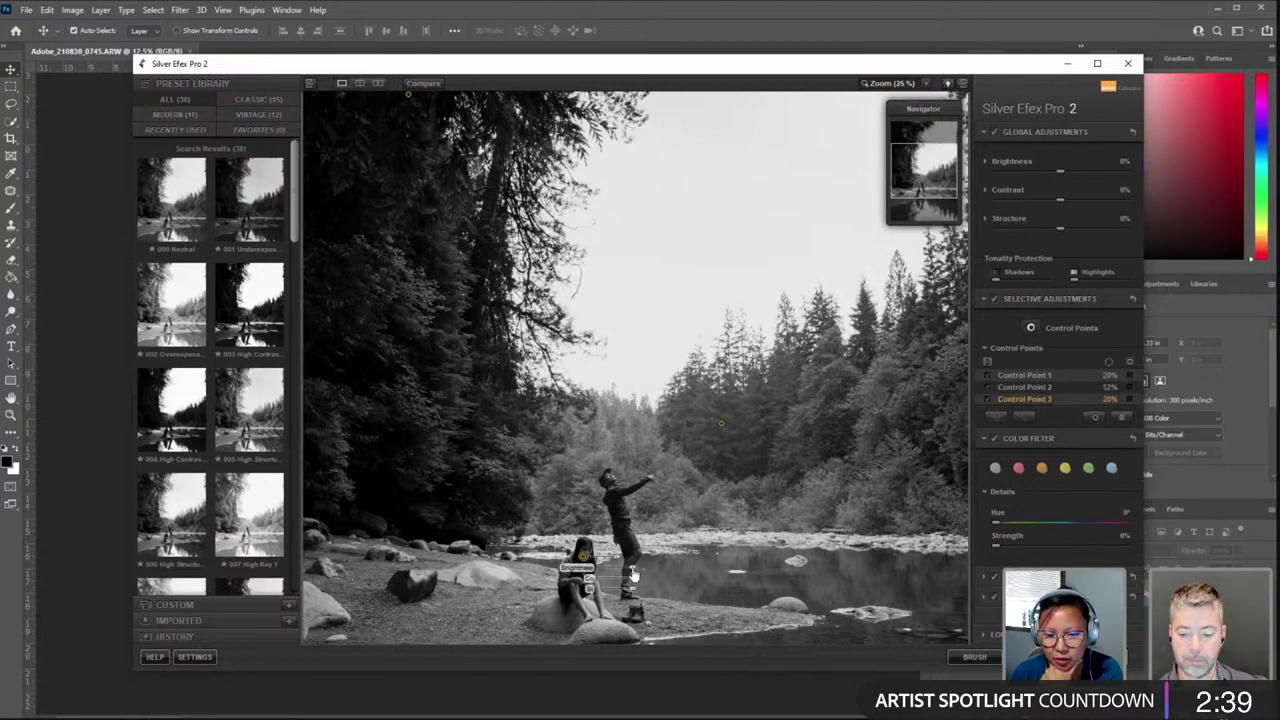
left_click_drag(637, 575, 634, 574)
left_click(655, 452)
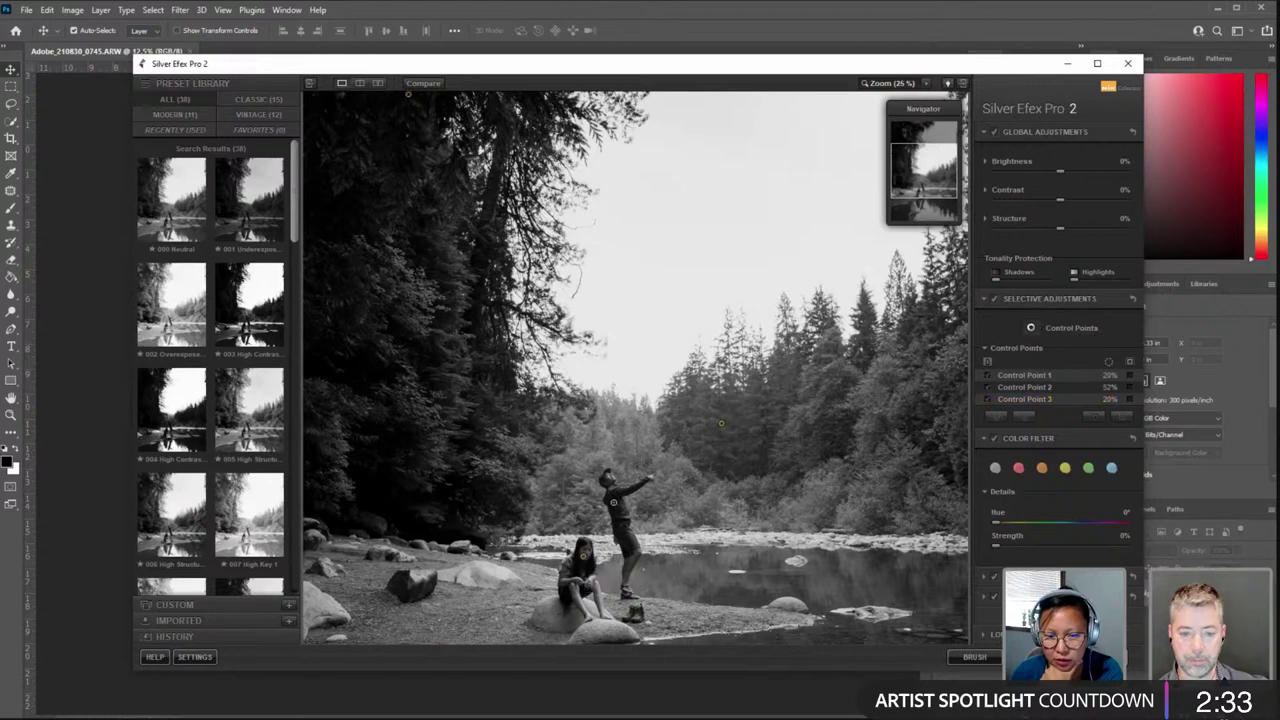
Step: Add Control Point 4 on the standing man: brightness 11%, structure 14%, blacks amplified 11%
left_click(614, 504)
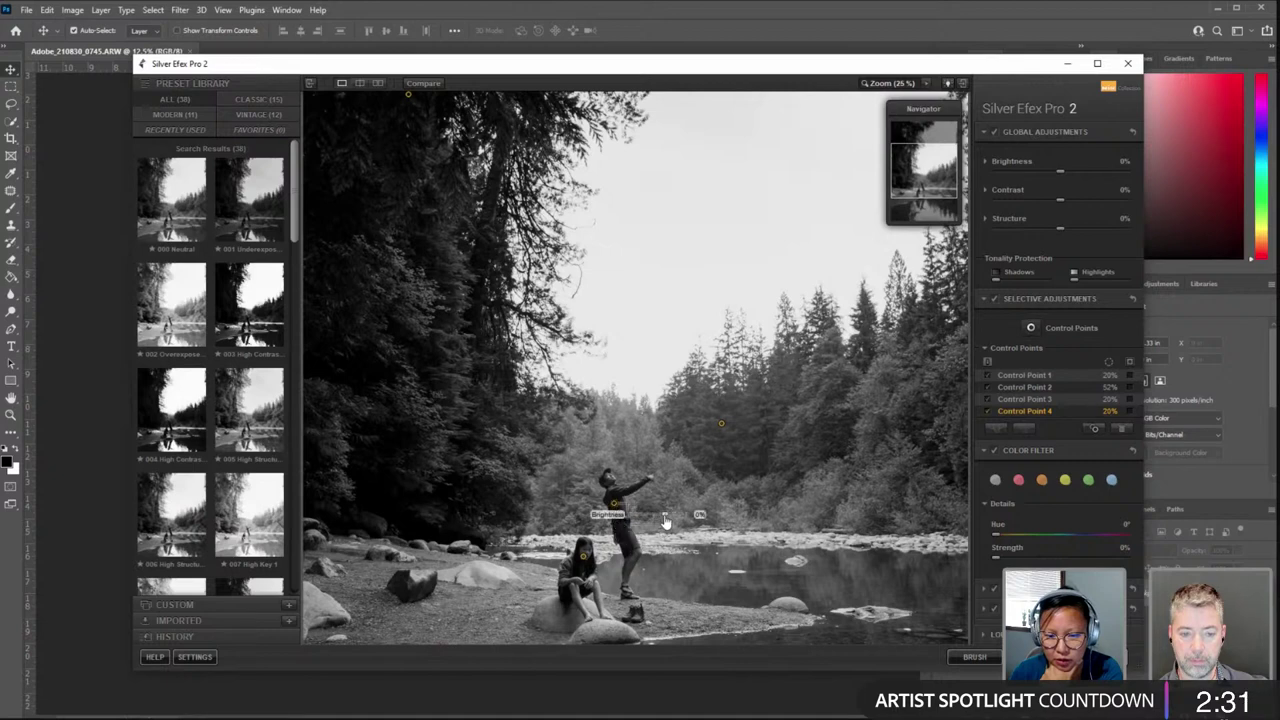
left_click_drag(665, 521, 660, 528)
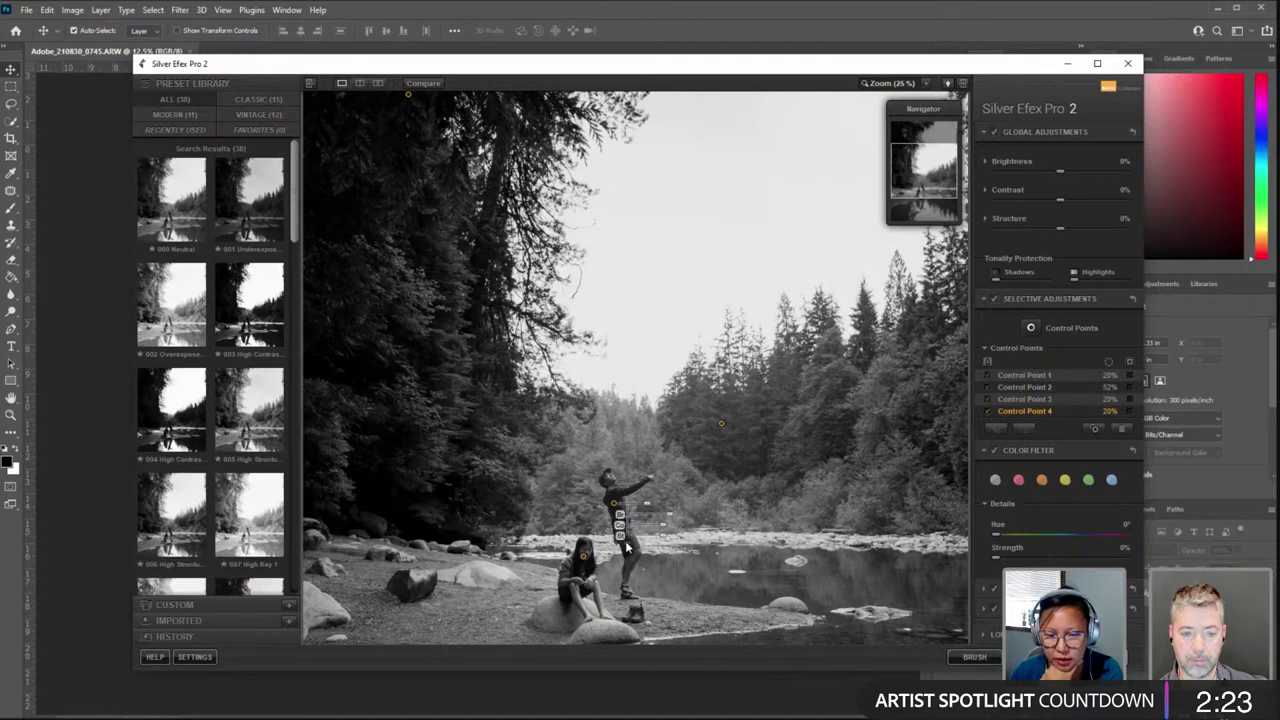
left_click(629, 547)
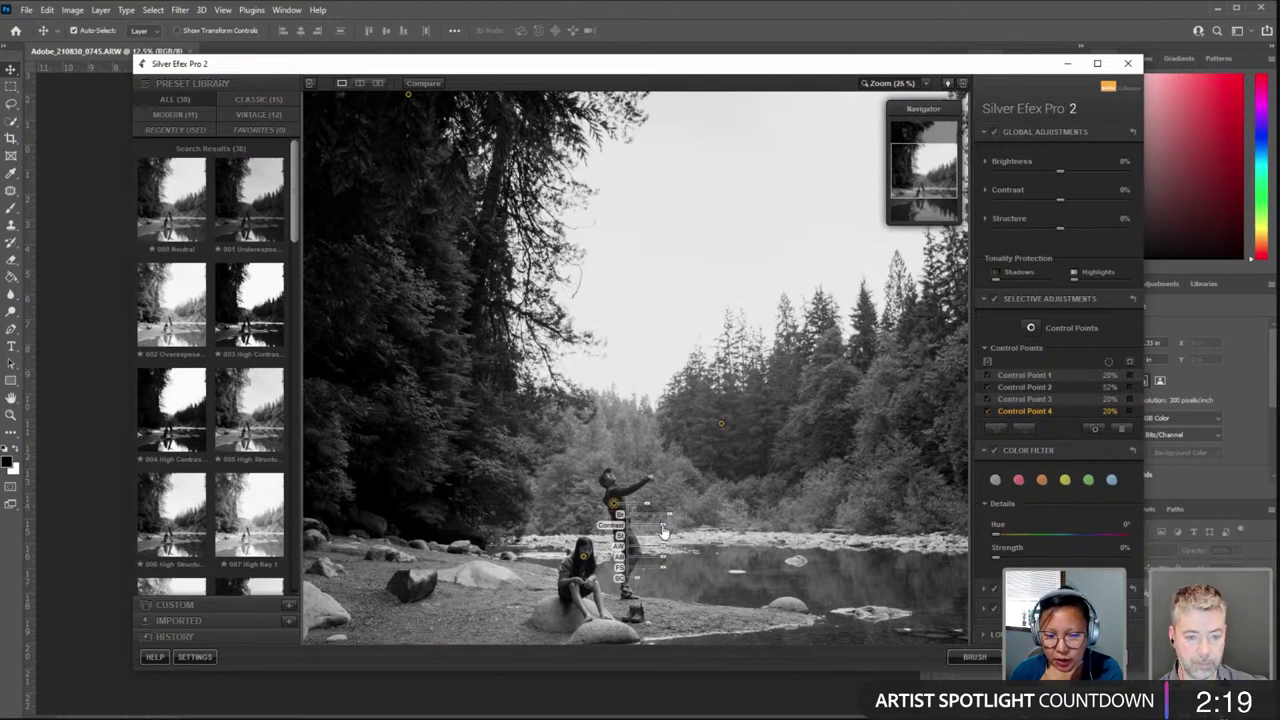
left_click(664, 541)
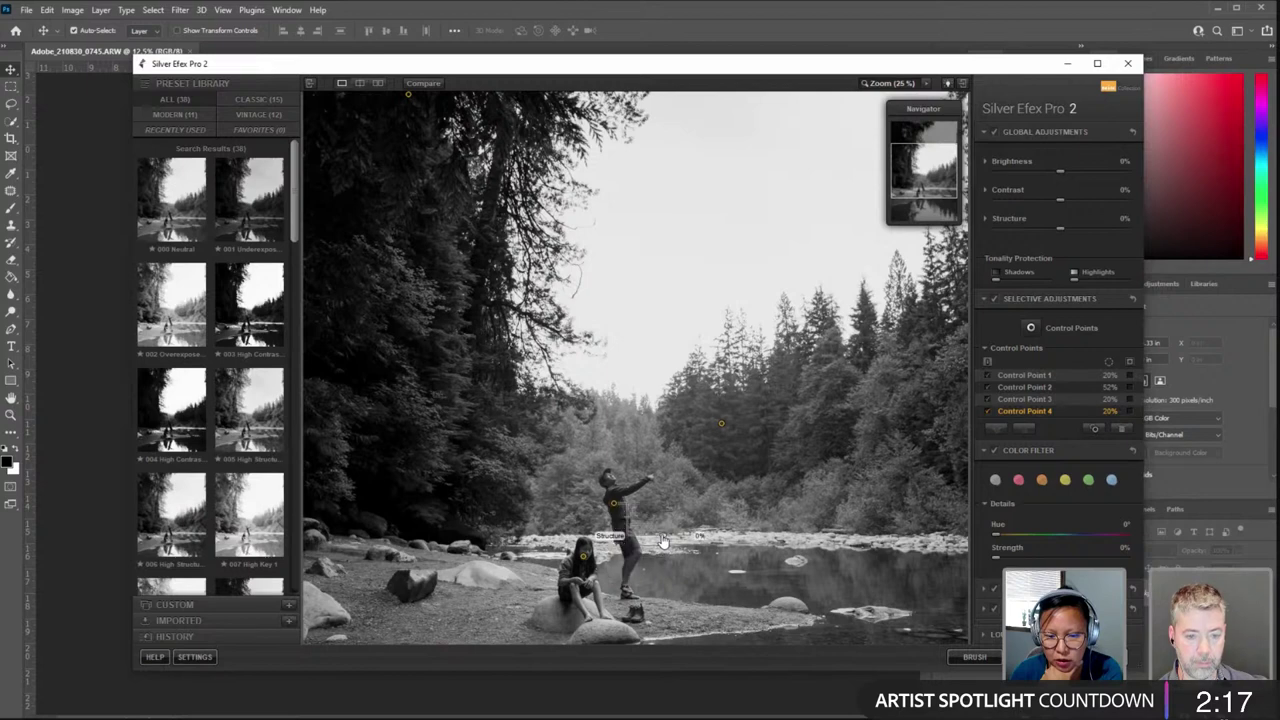
left_click_drag(664, 541, 668, 541)
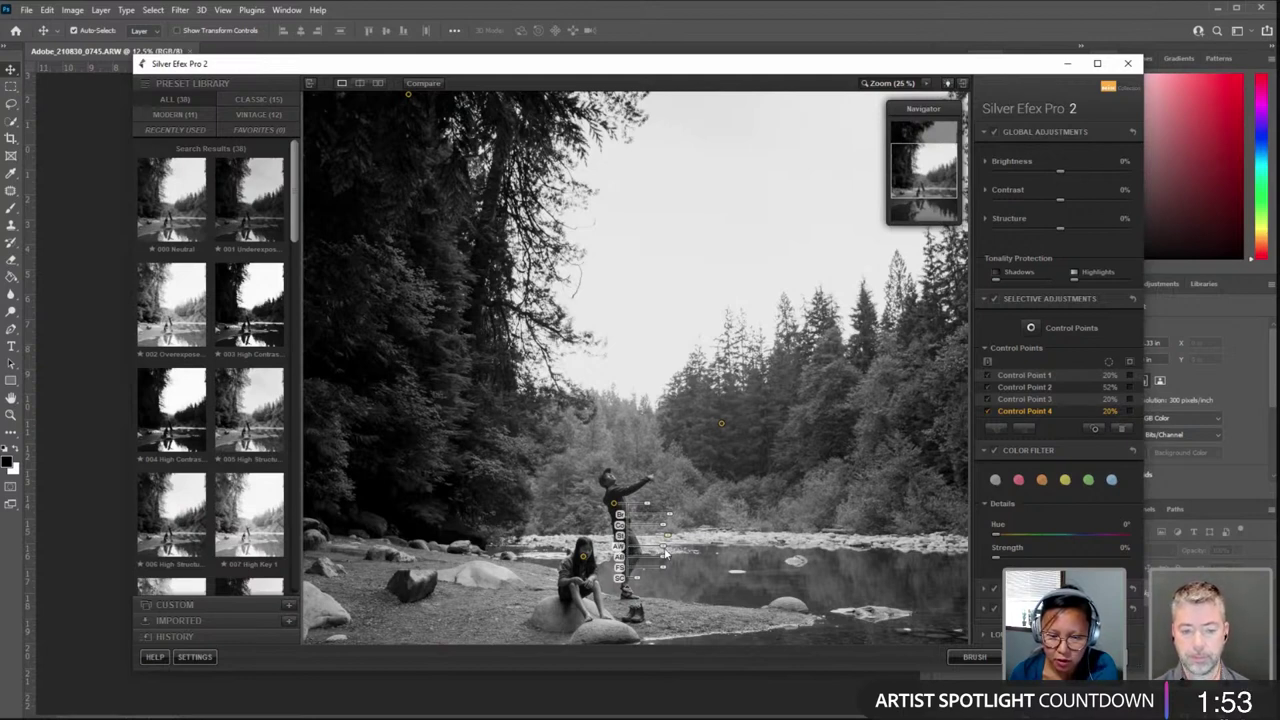
left_click_drag(640, 557, 664, 564)
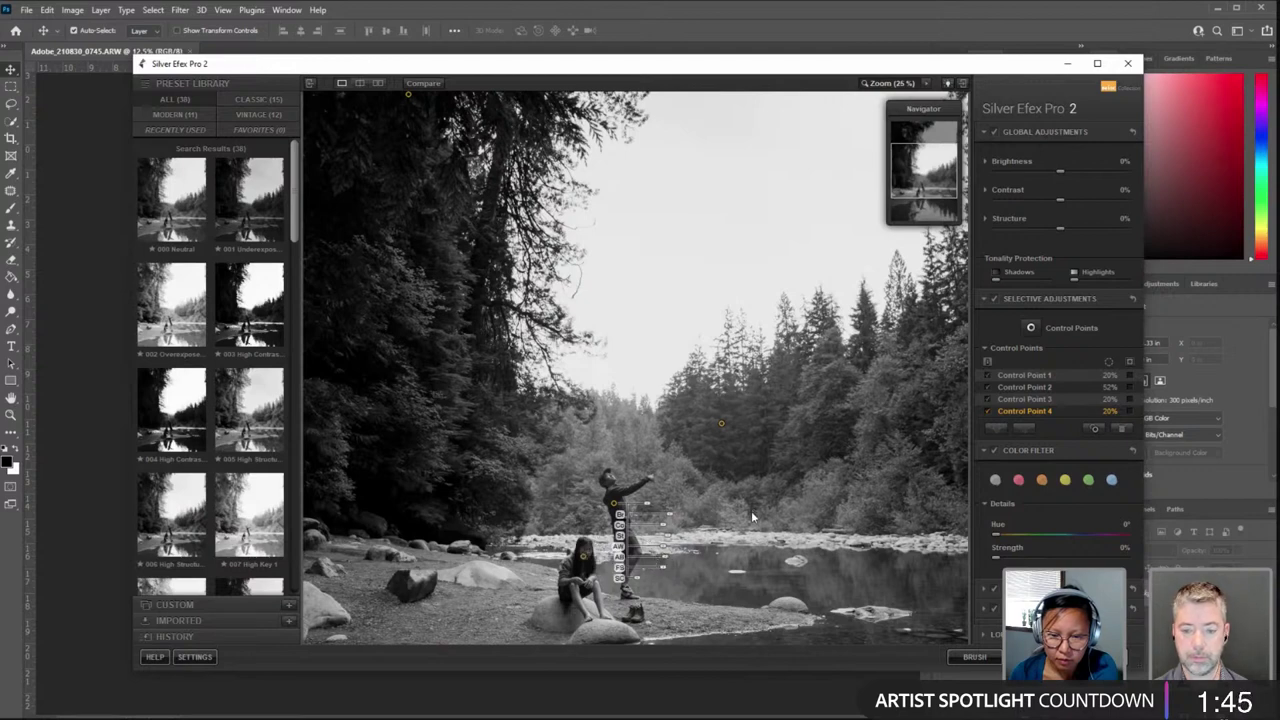
Step: Zoom to 12.5% and add two water control points at lower right and lower left, each -16% brightness
left_click(925, 84)
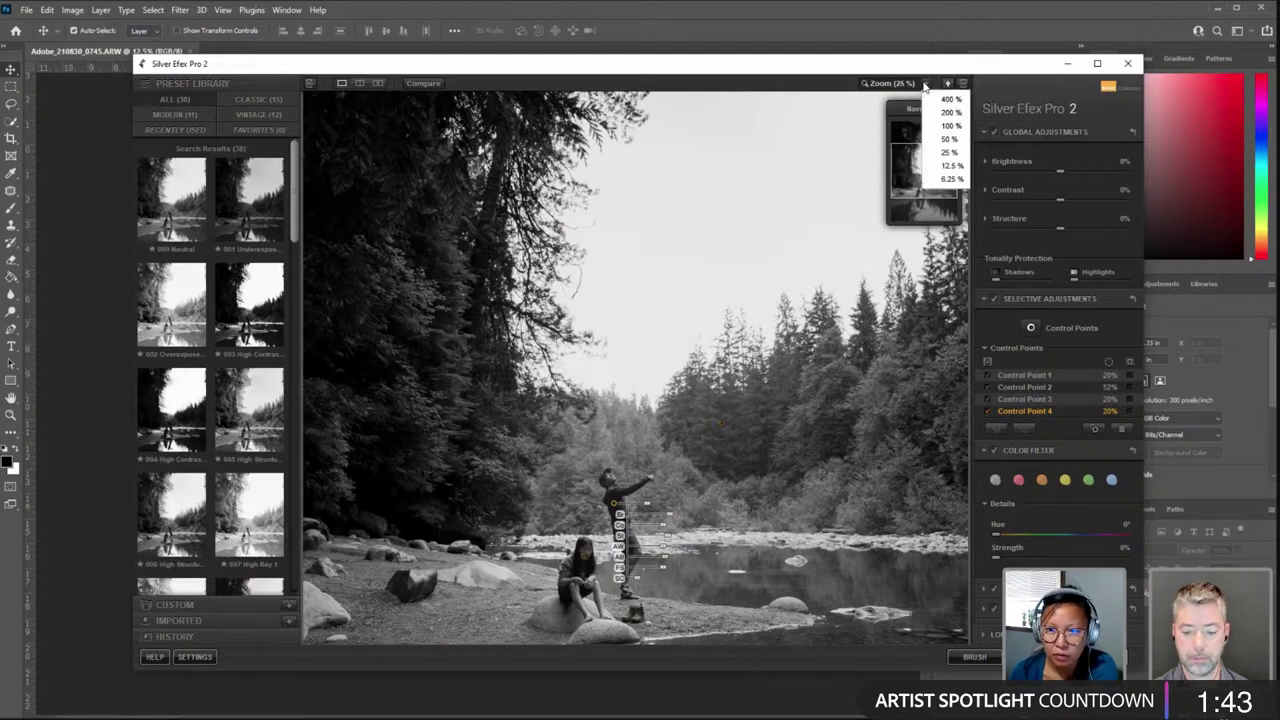
left_click(948, 166)
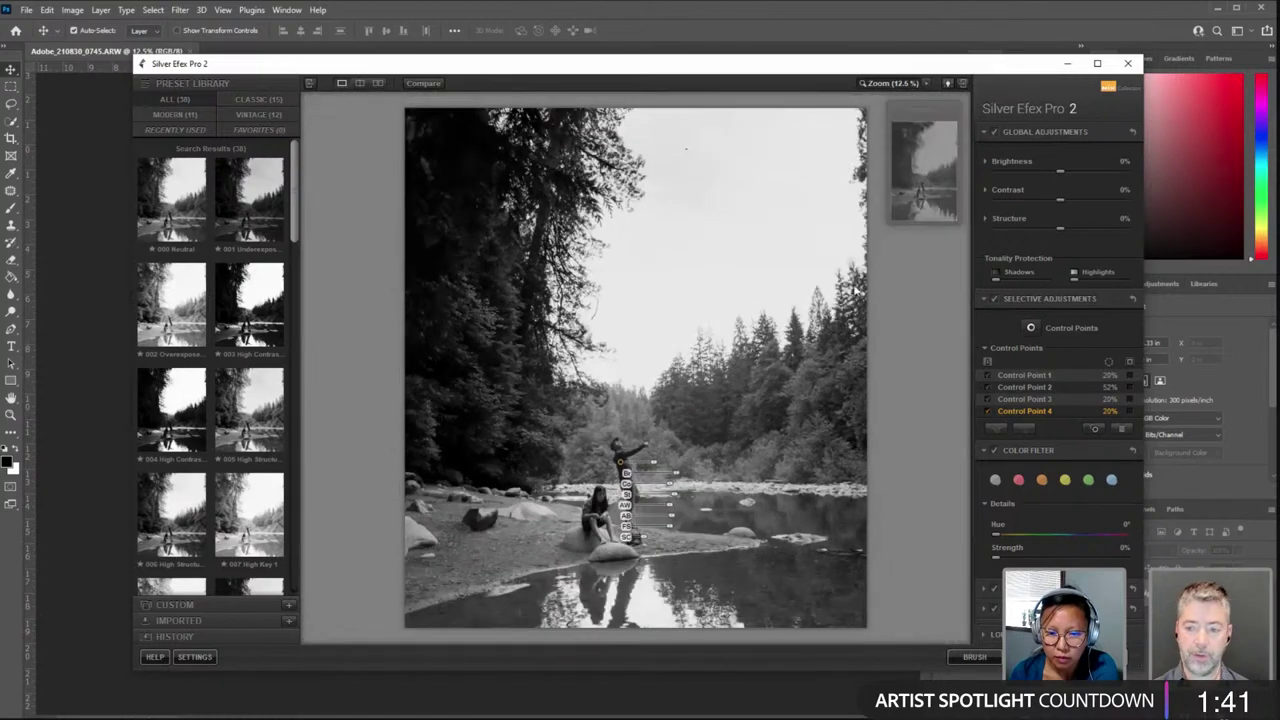
left_click(960, 372)
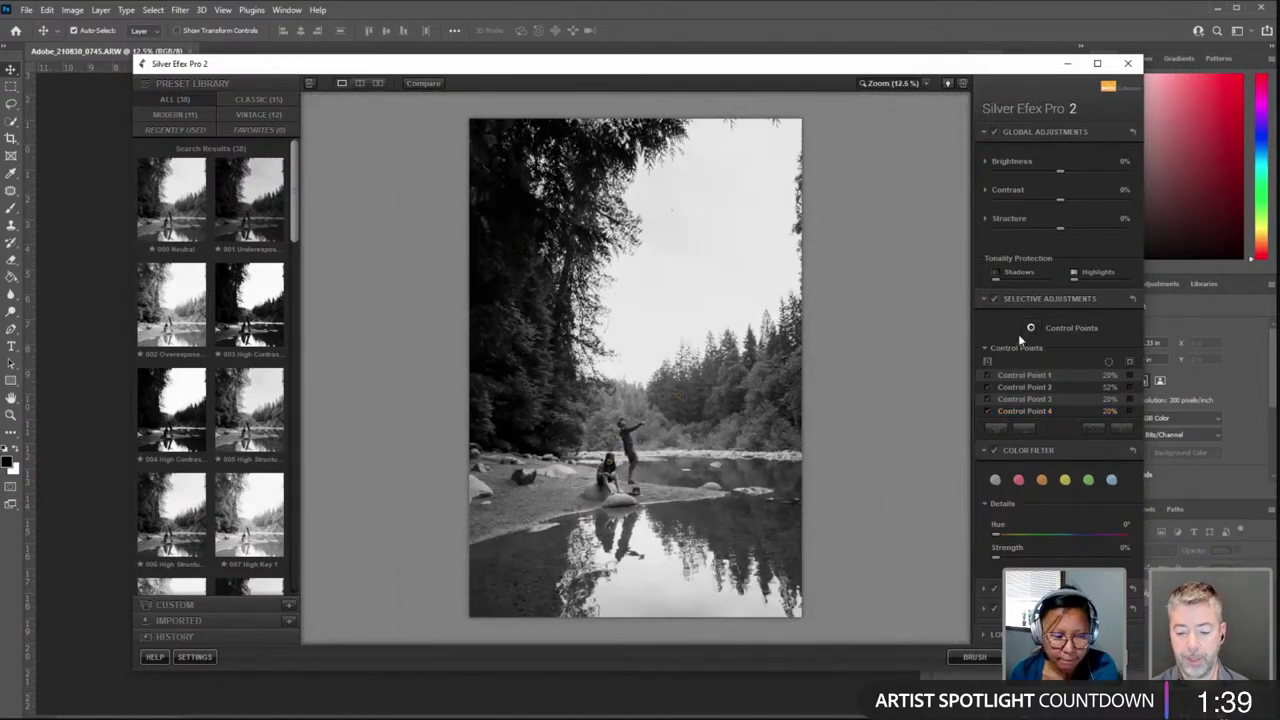
left_click(743, 513)
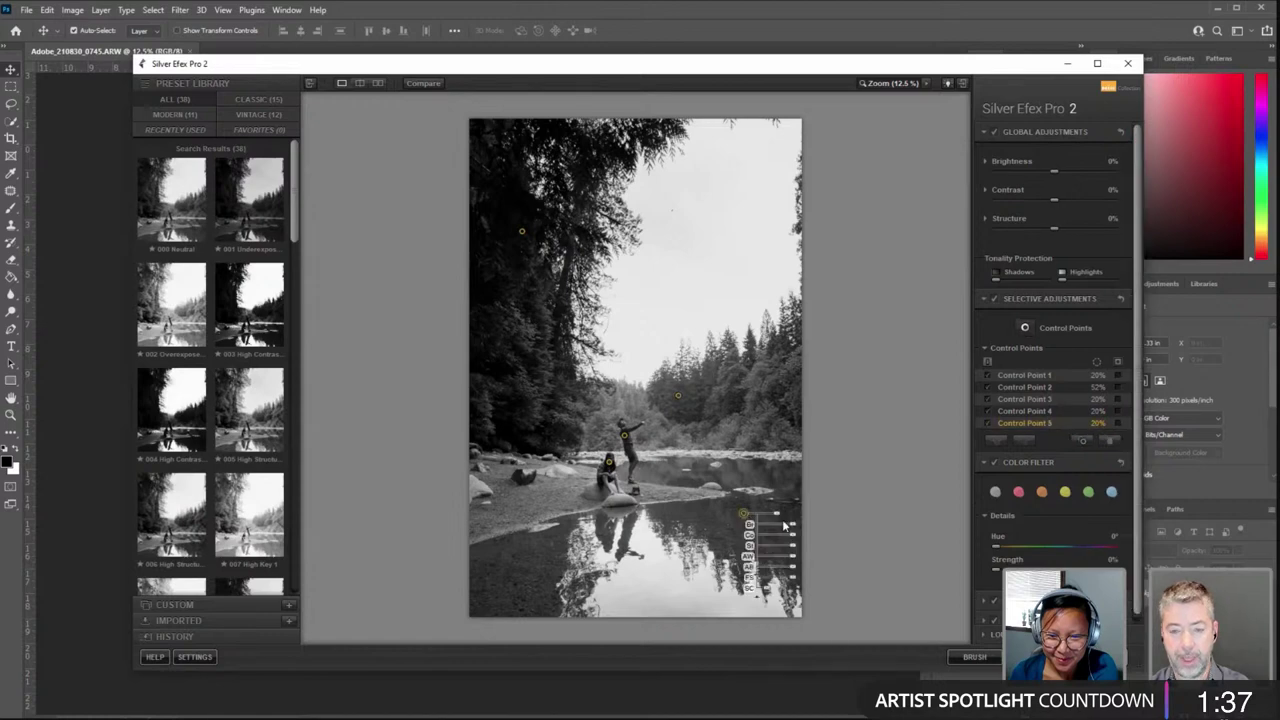
left_click_drag(798, 528, 789, 529)
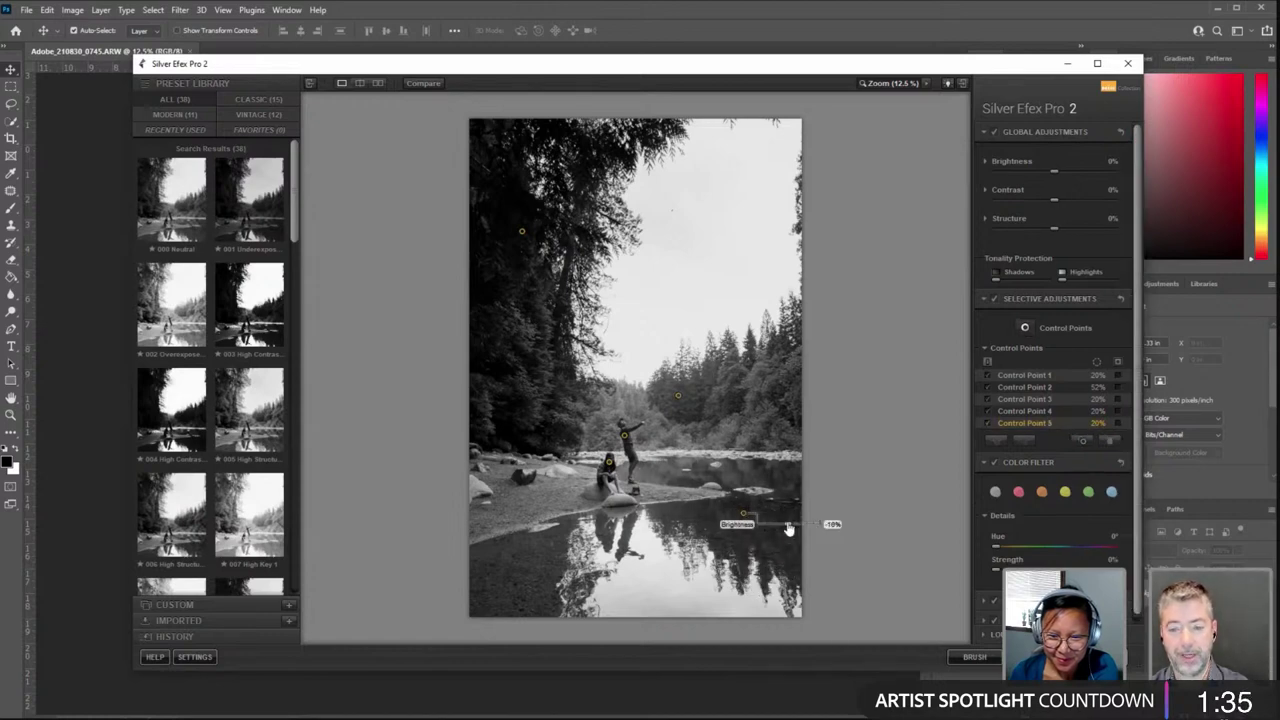
left_click(880, 460)
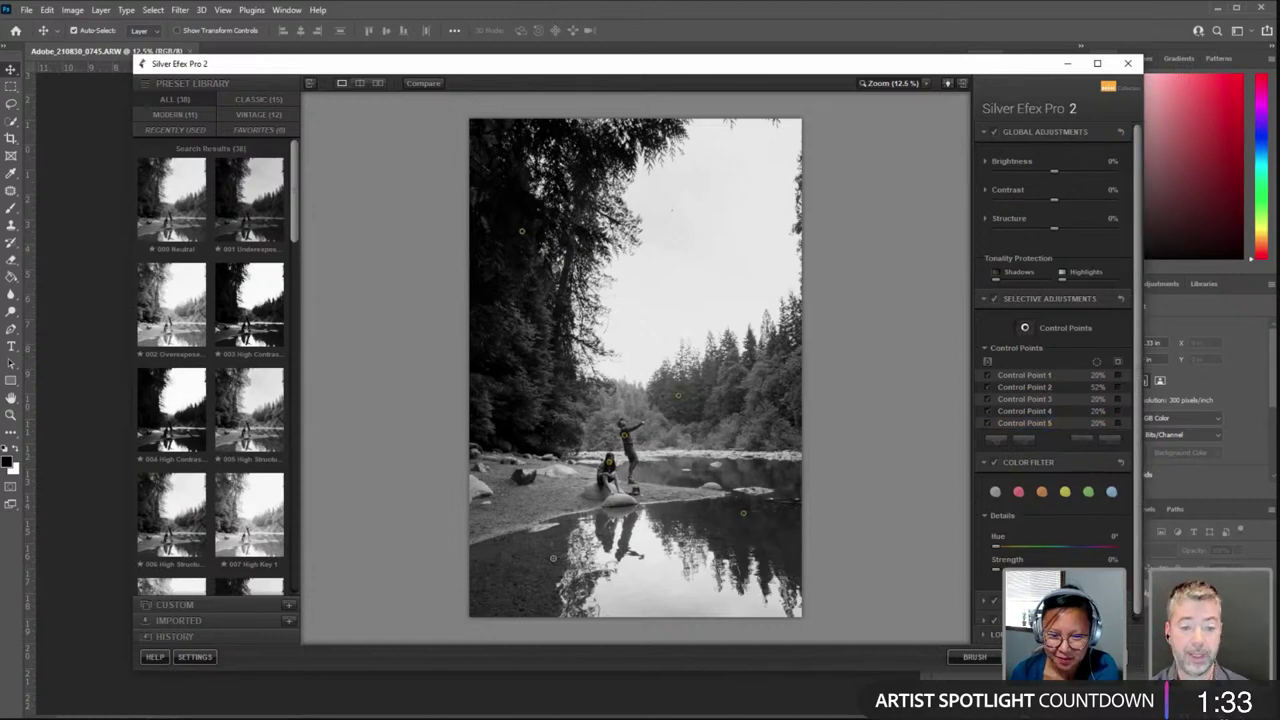
left_click(521, 557)
left_click_drag(574, 573, 567, 575)
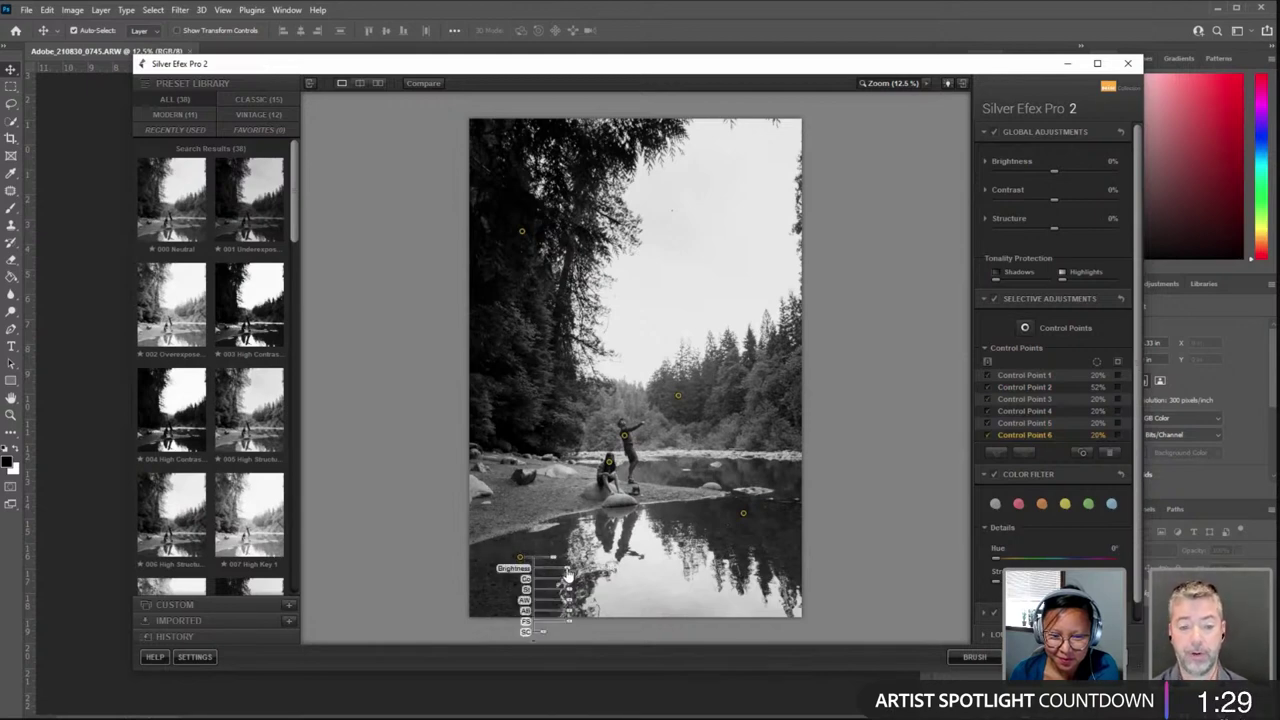
Step: Widen the lower-right water control point's reach to 43%
left_click(743, 514)
left_click_drag(772, 516, 790, 514)
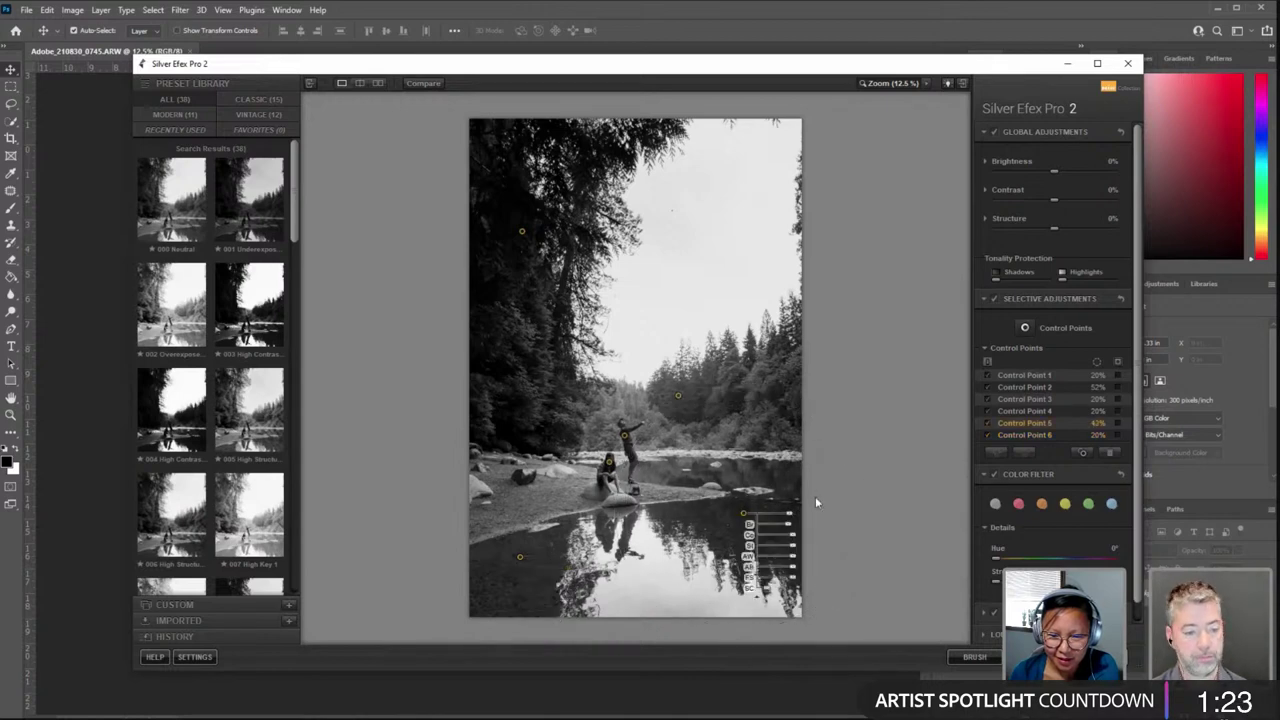
left_click(858, 378)
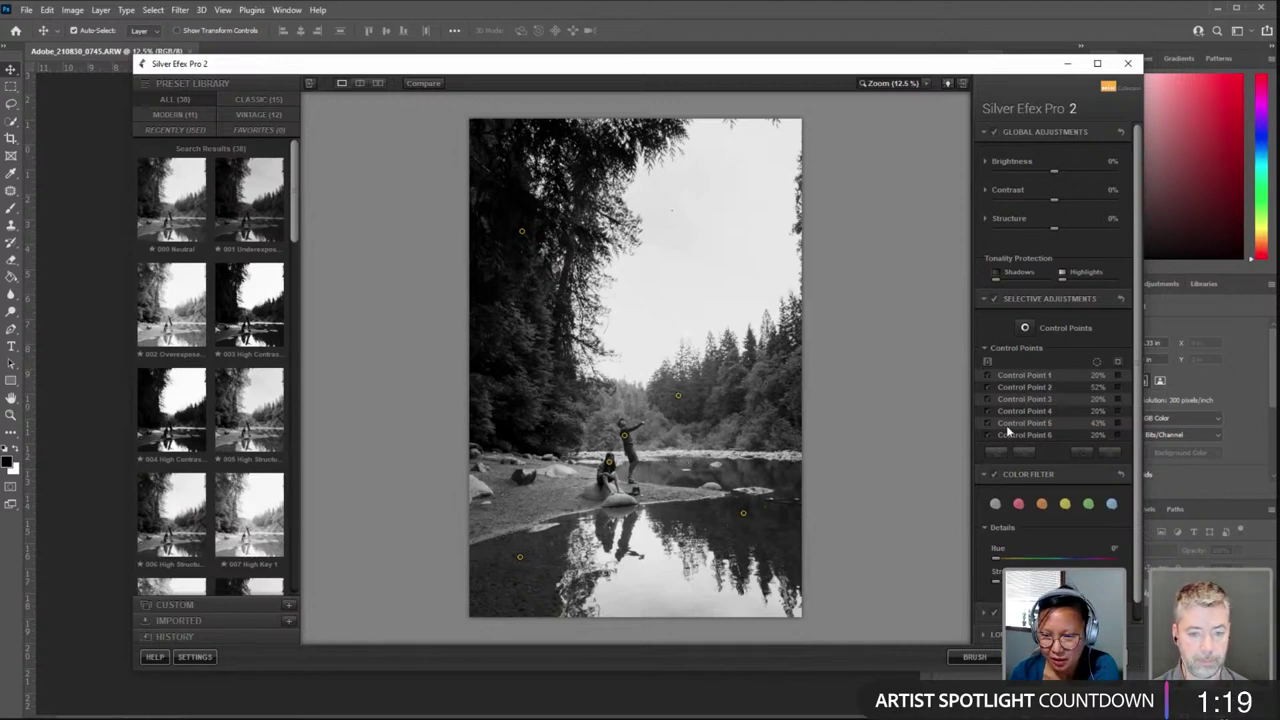
scroll(1050, 486, "down", 1)
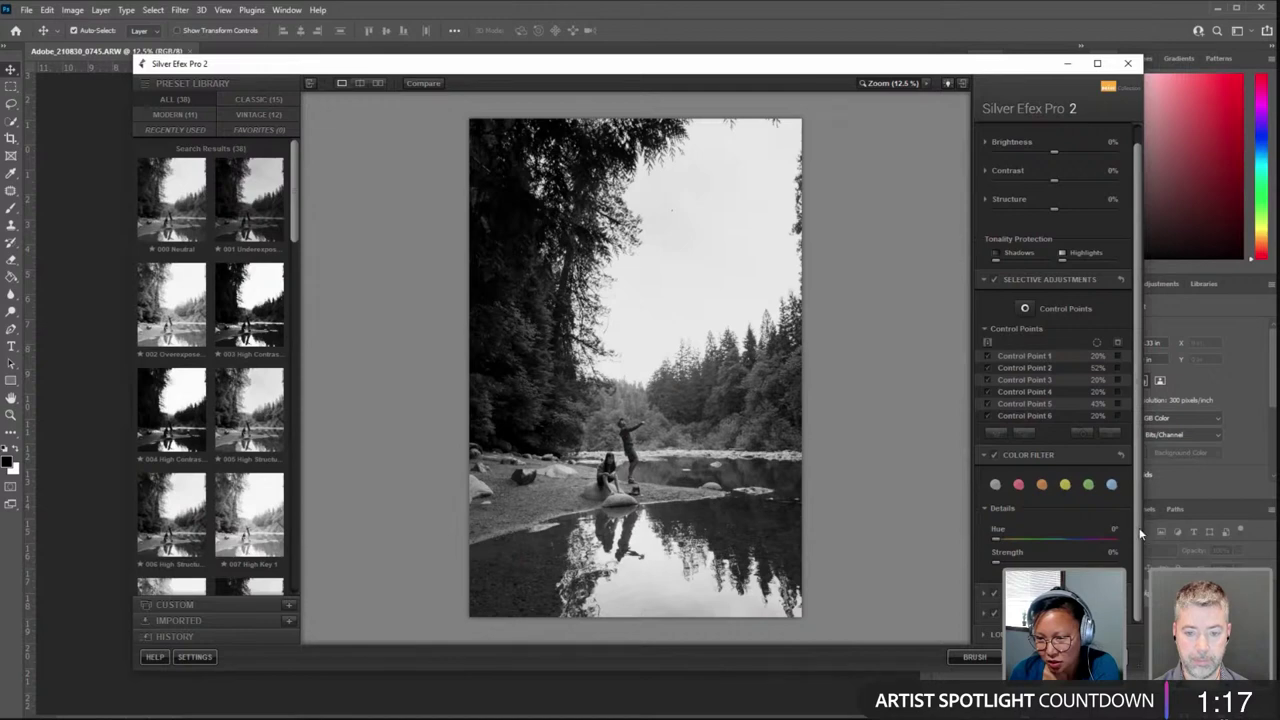
Step: Compare the red, orange, yellow and blue colour filters, ending on red
left_click(1018, 486)
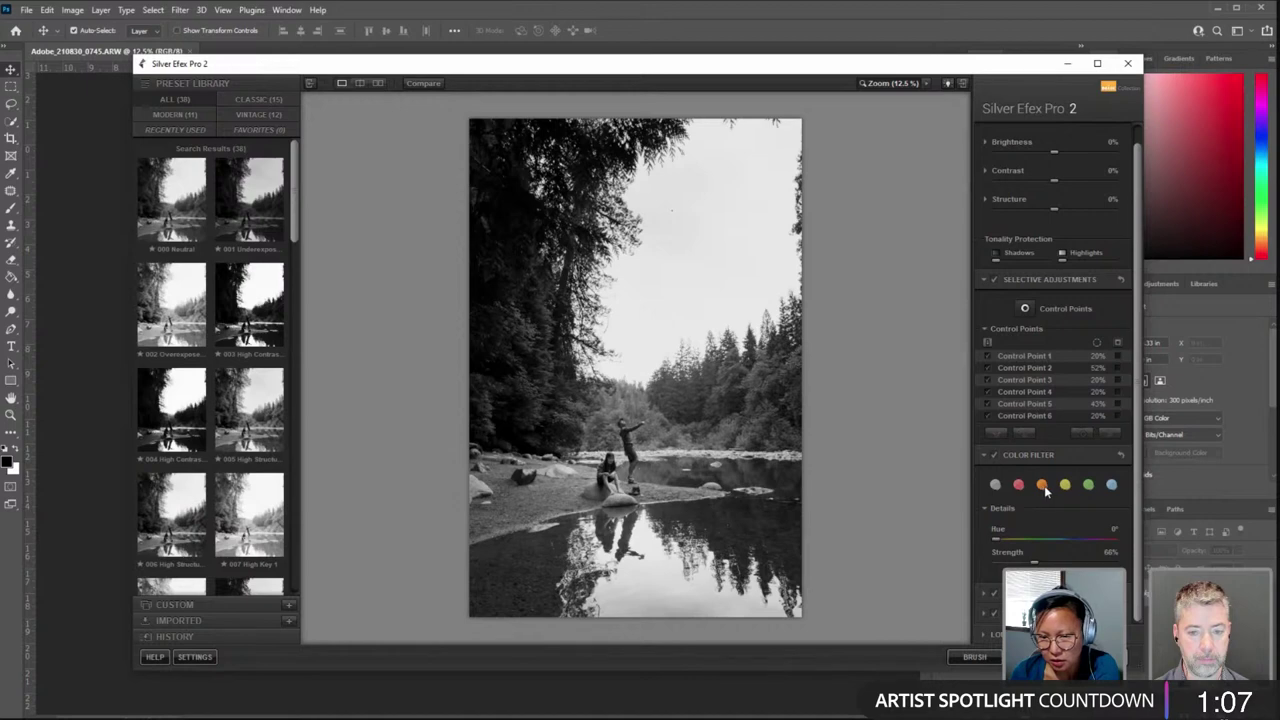
left_click(1042, 487)
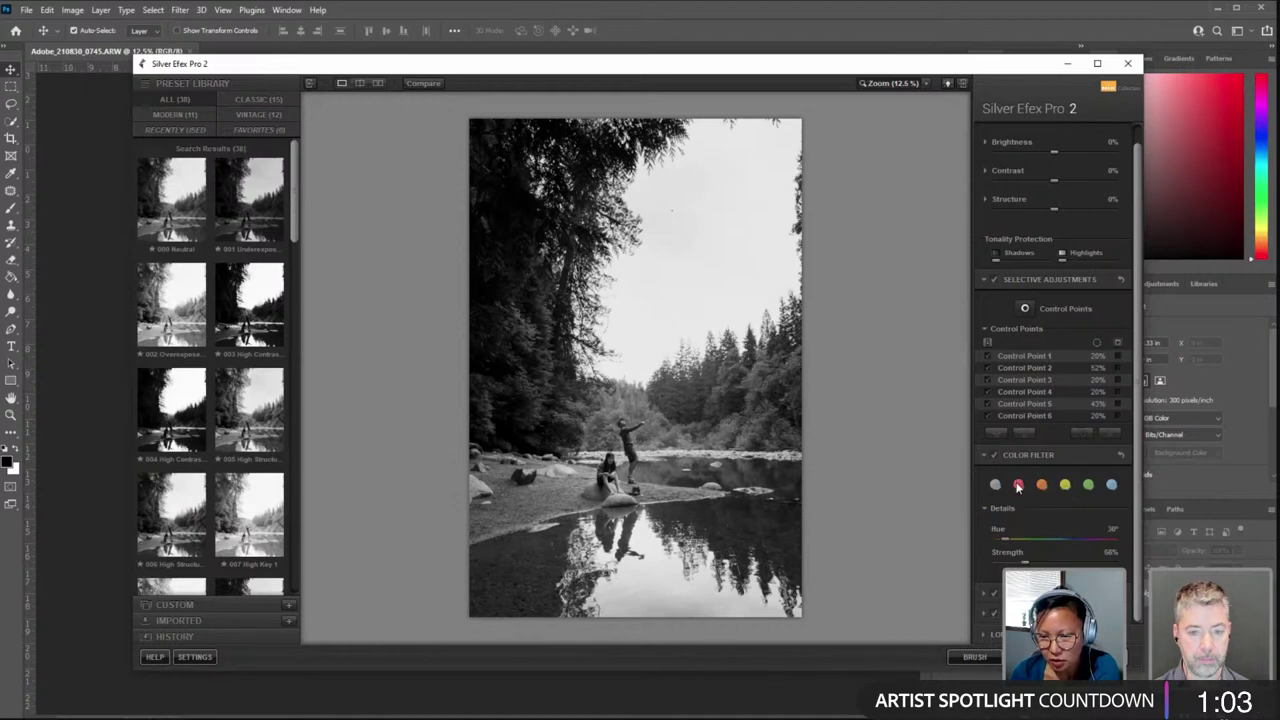
left_click(1018, 486)
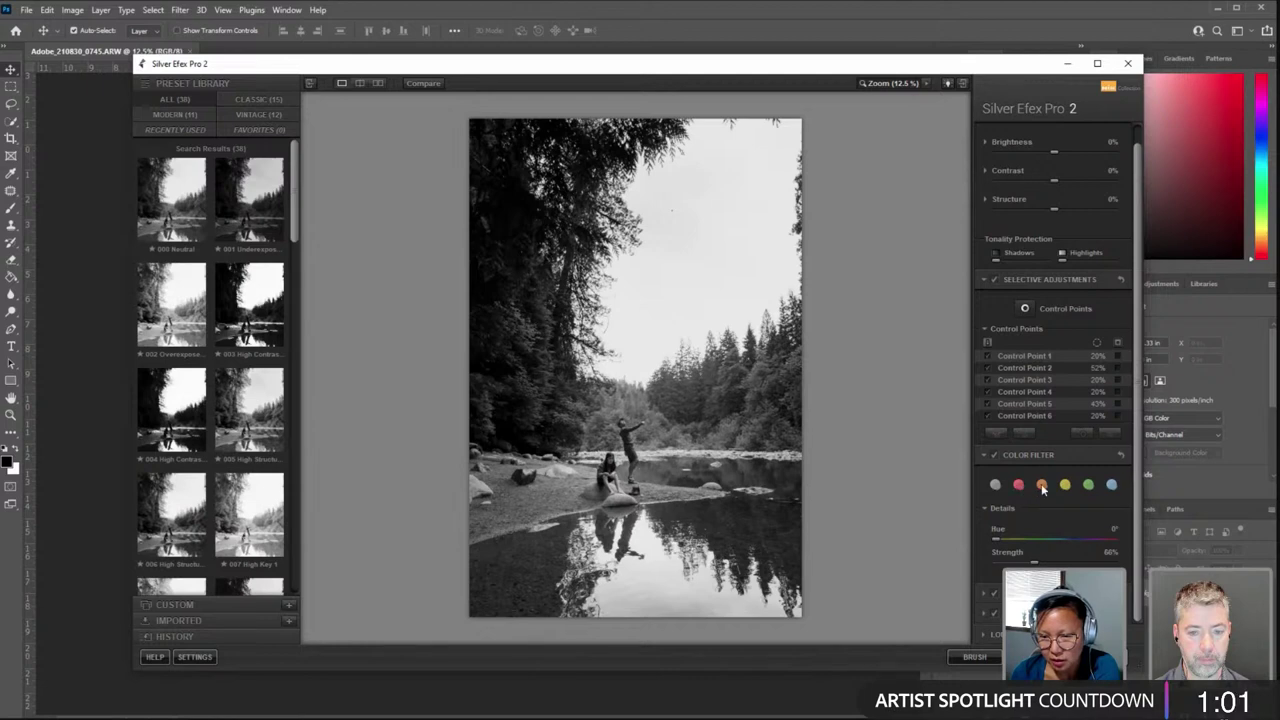
left_click(1042, 486)
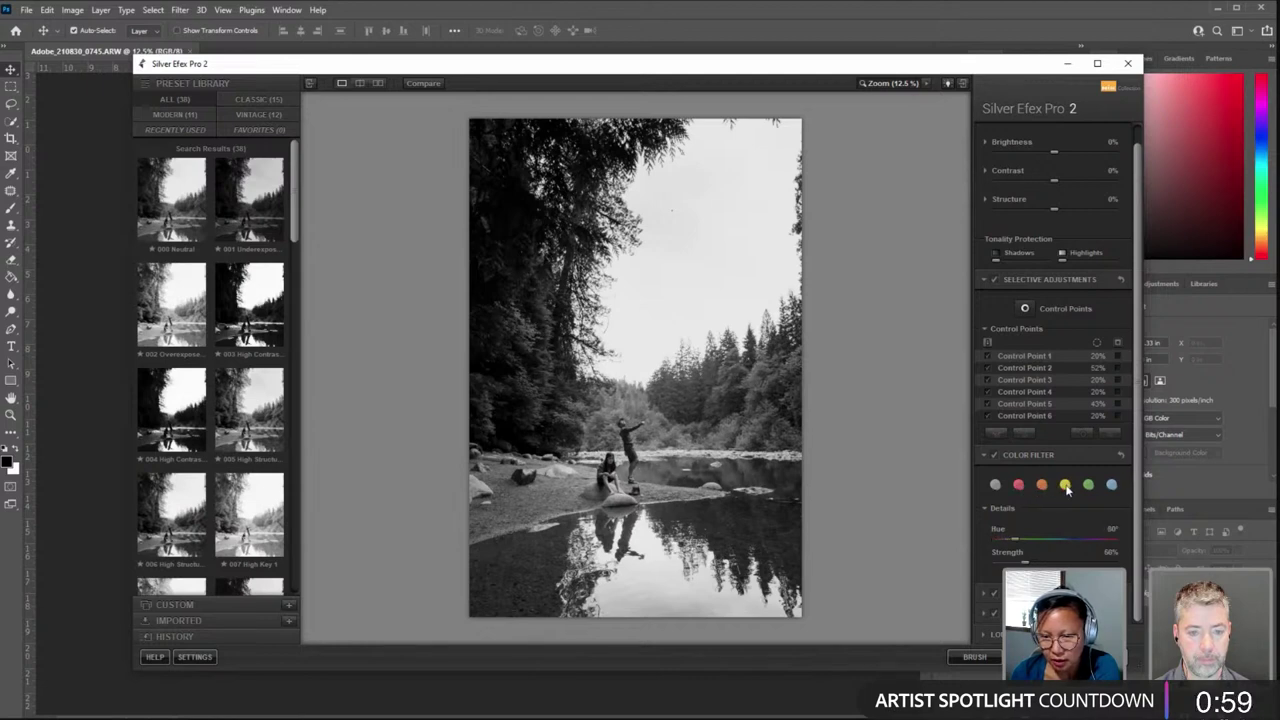
left_click(1089, 486)
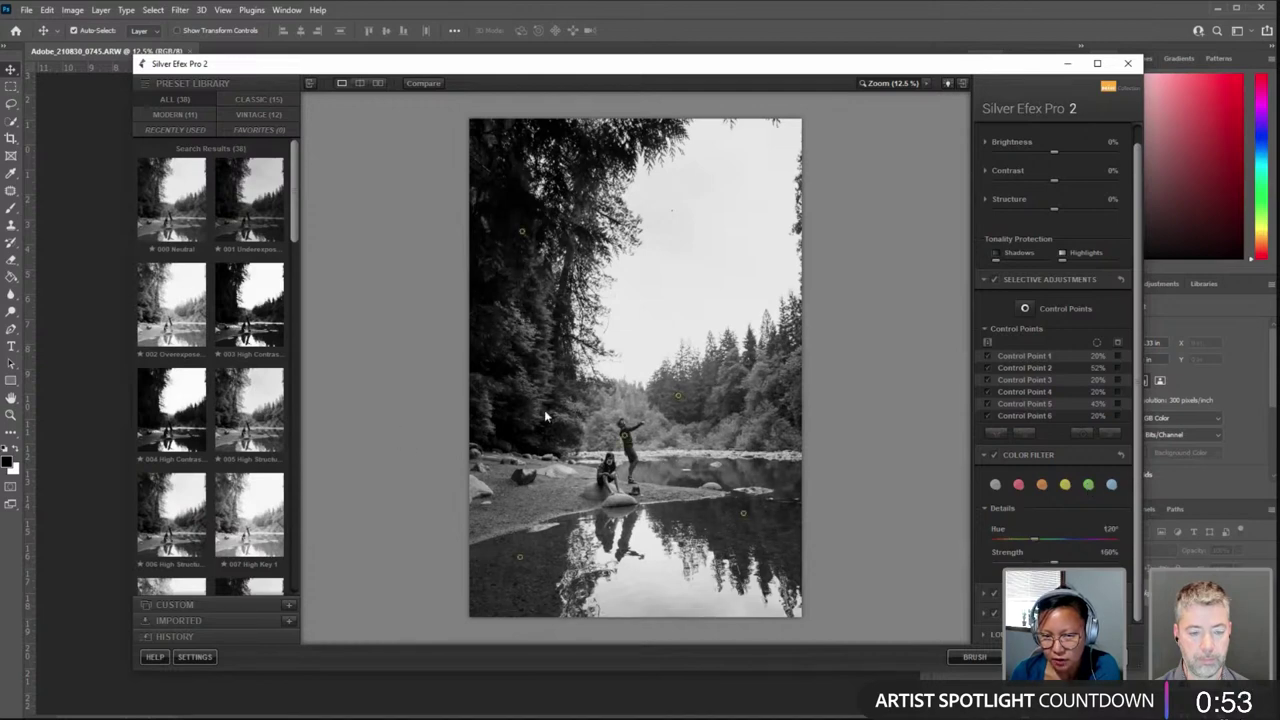
left_click(1112, 485)
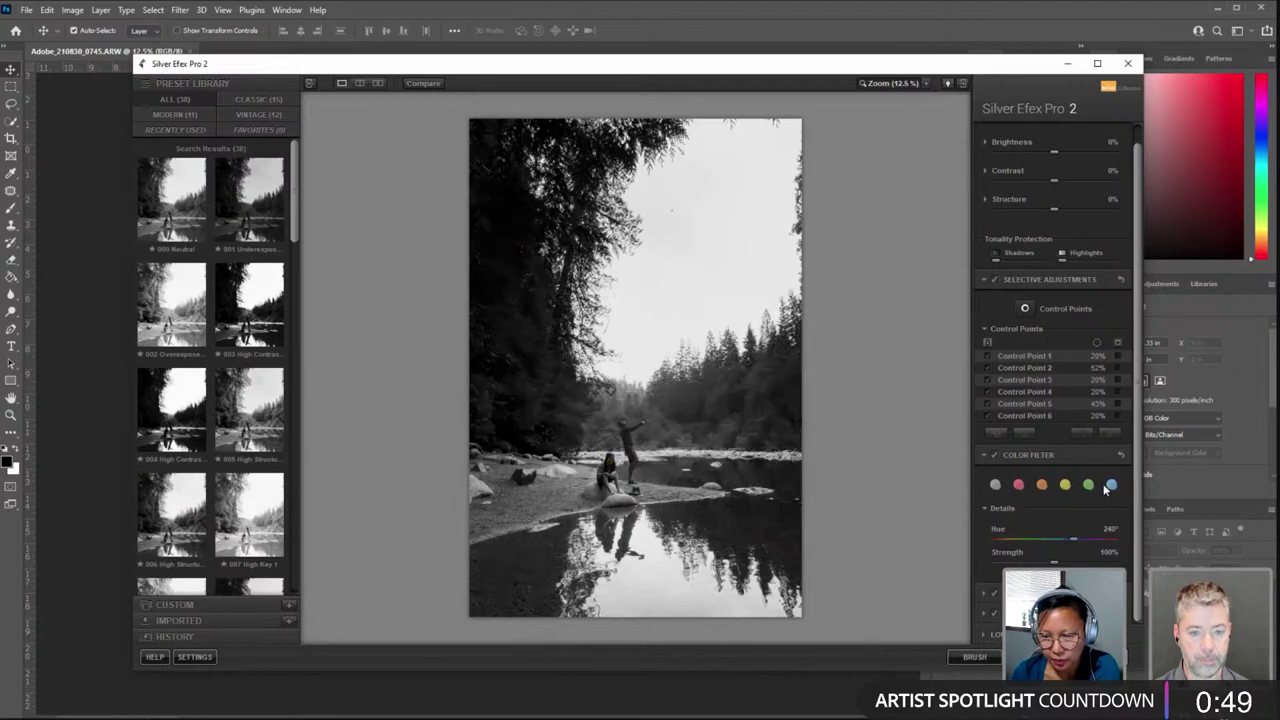
left_click(1019, 486)
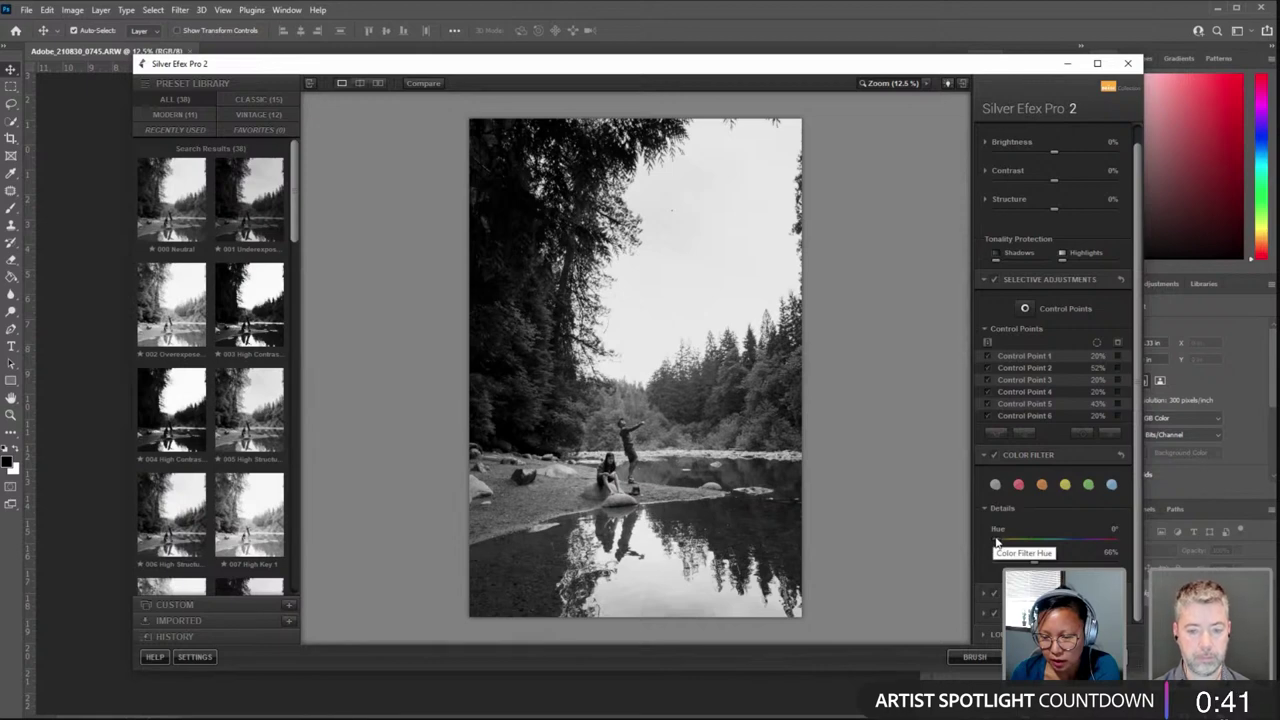
Step: Shift the filter hue to 27° and reduce its strength to near 0%
left_click_drag(995, 545, 1042, 565)
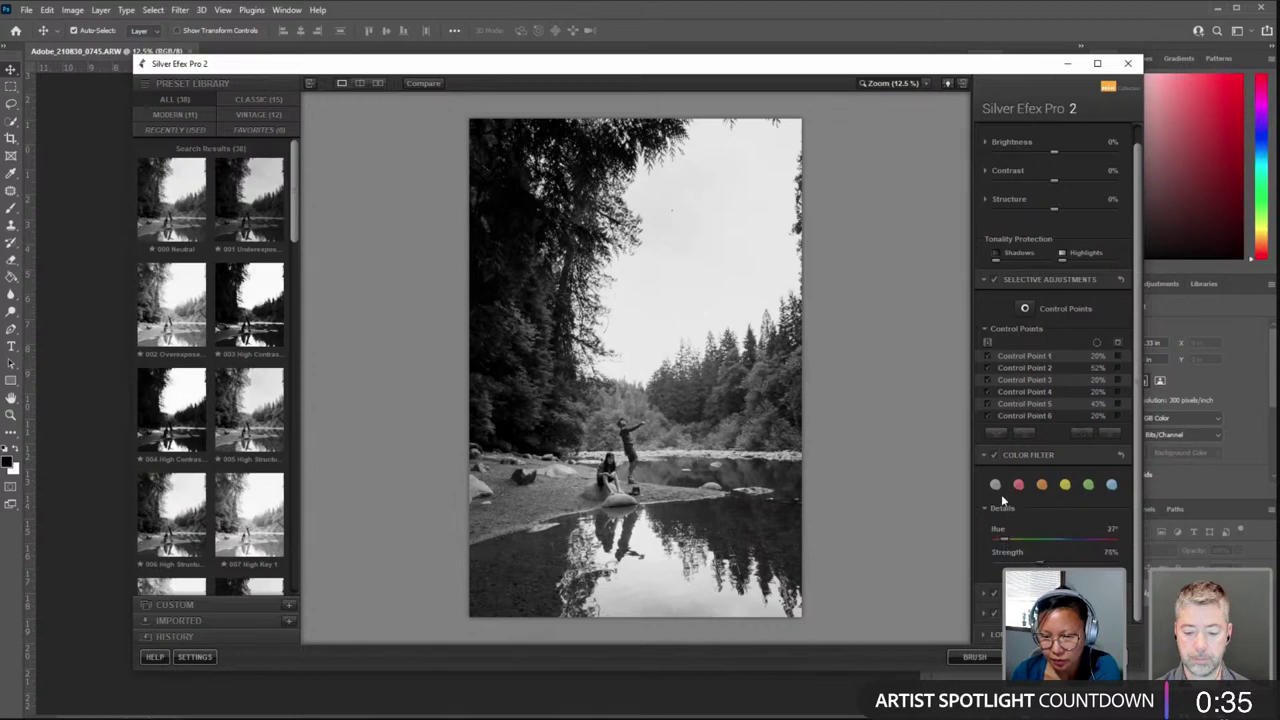
left_click(995, 487)
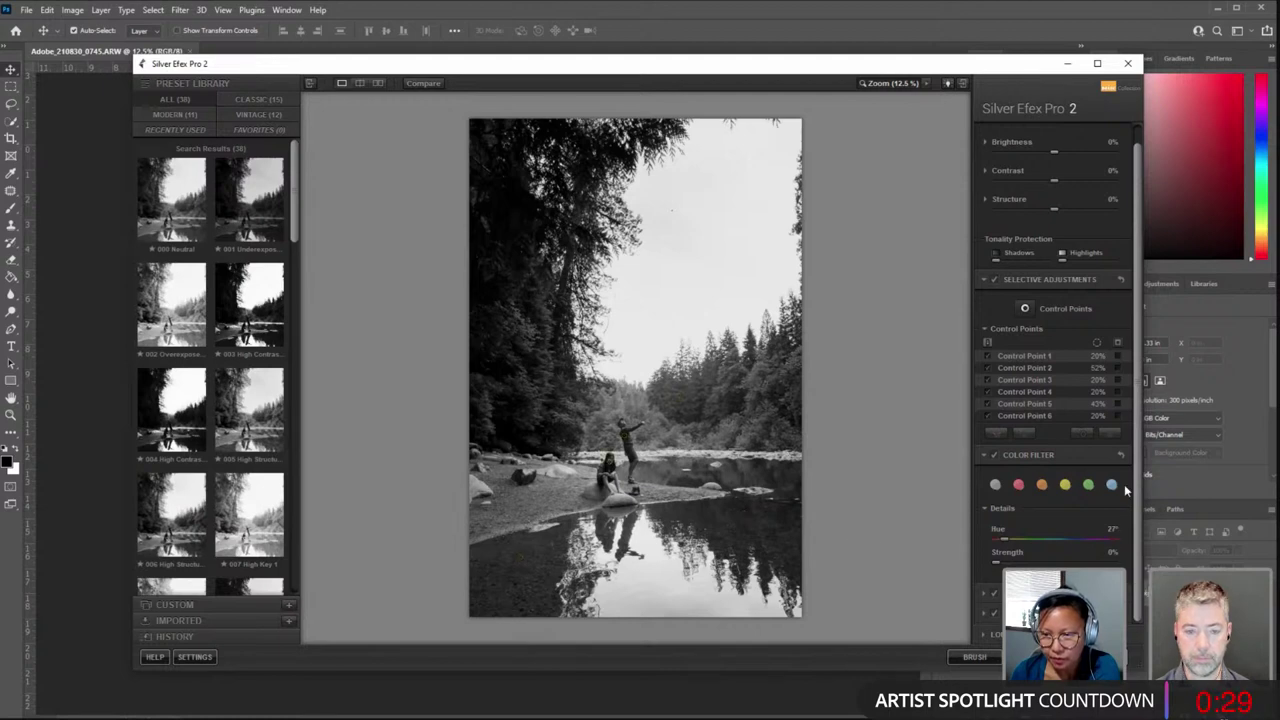
scroll(1124, 481, "up", 1)
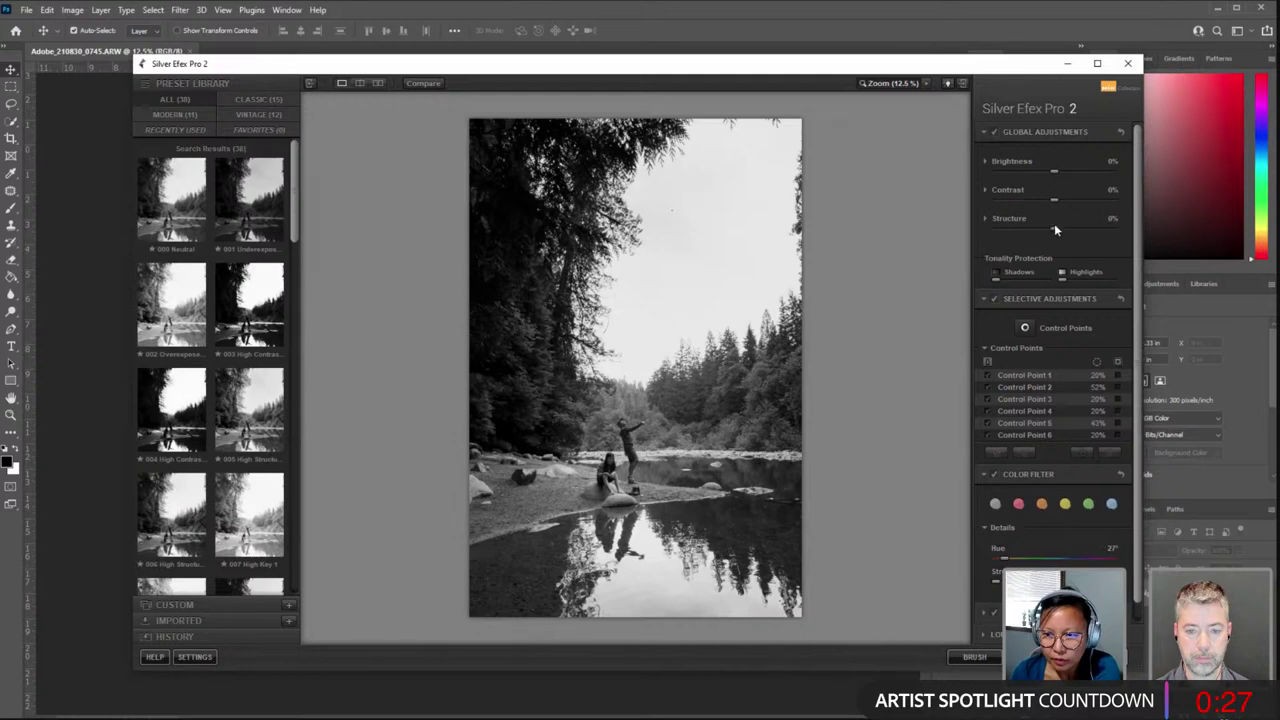
Step: Set Global Structure to 6% and adjust fine structure via a new point on the left-bank trees
left_click_drag(1061, 231, 1057, 231)
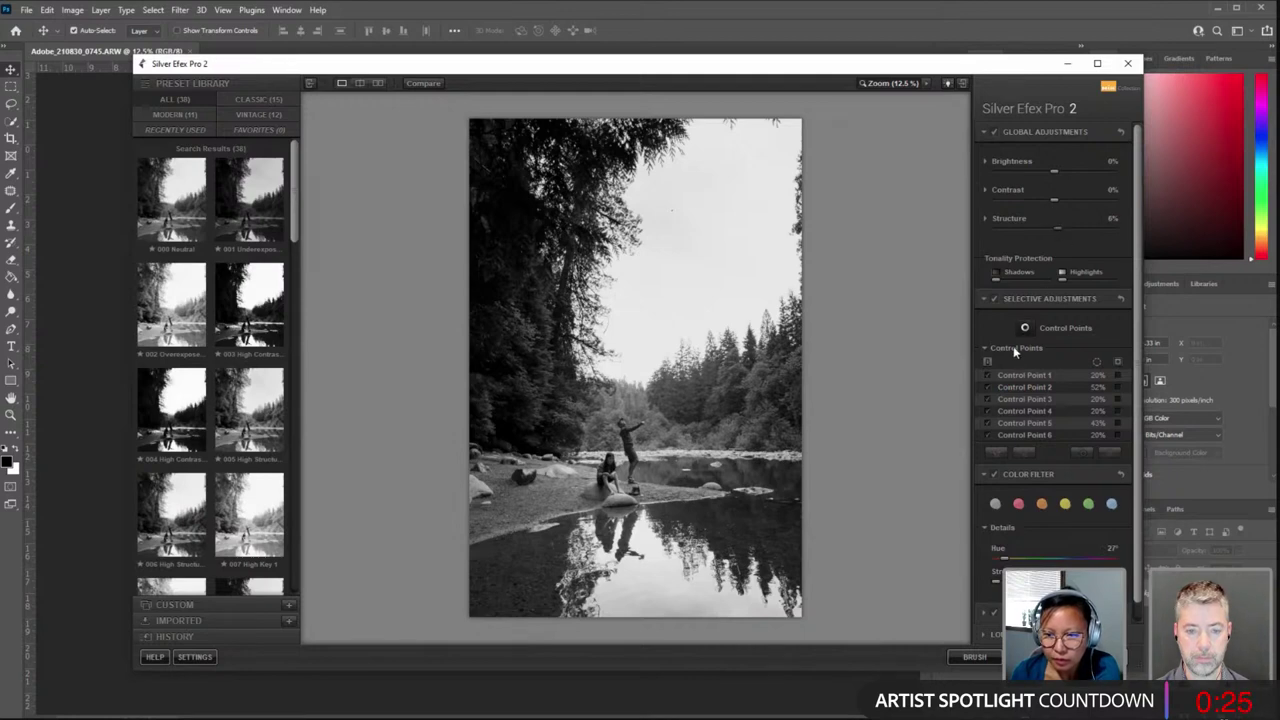
left_click(1024, 327)
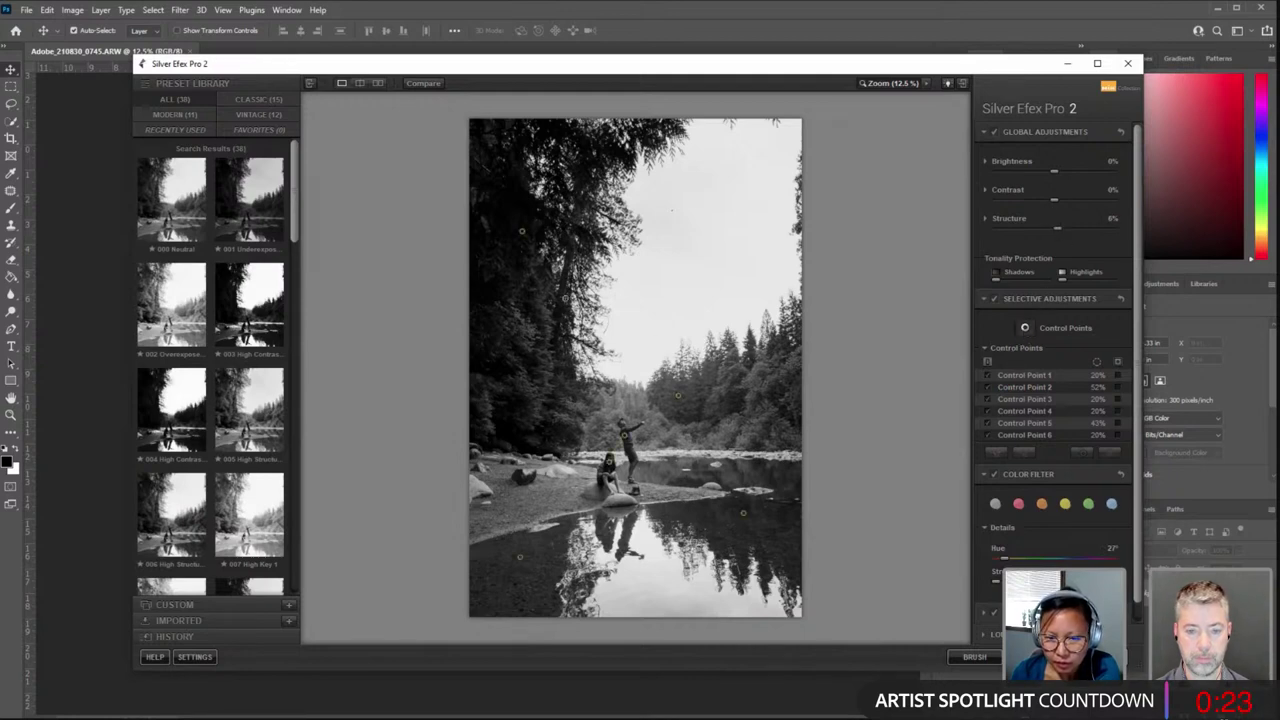
left_click(544, 377)
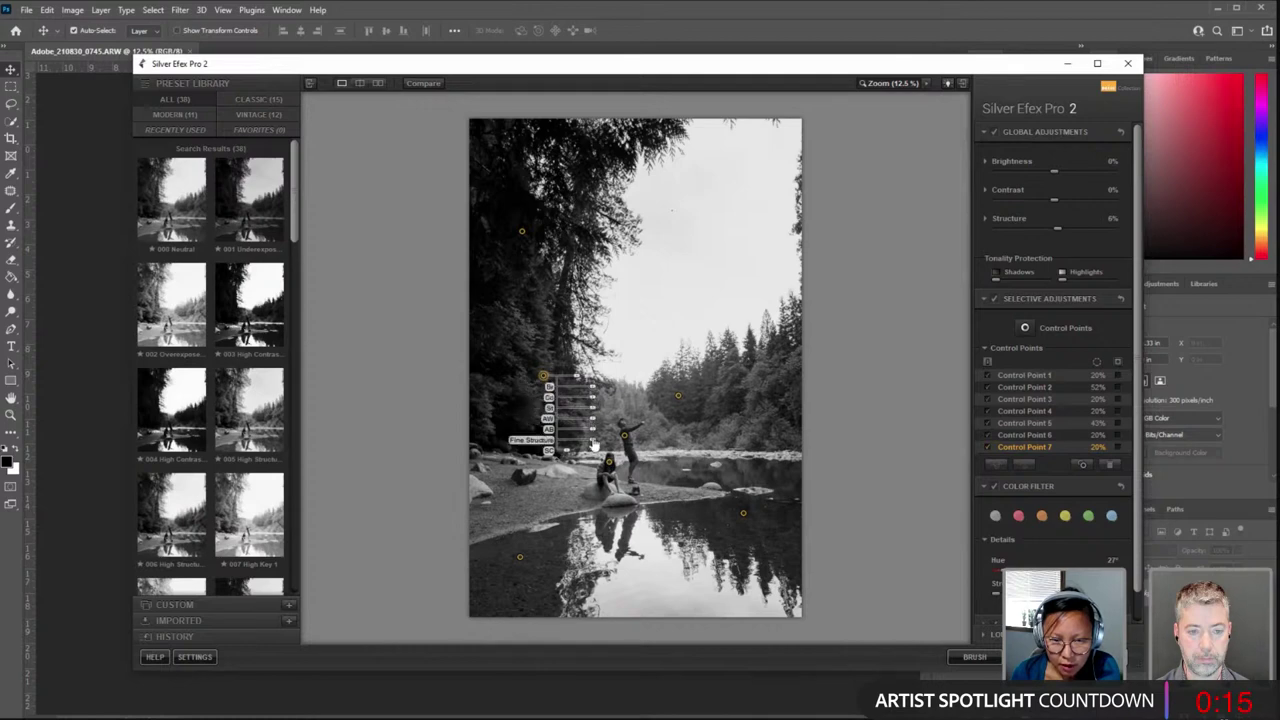
left_click_drag(593, 443, 597, 445)
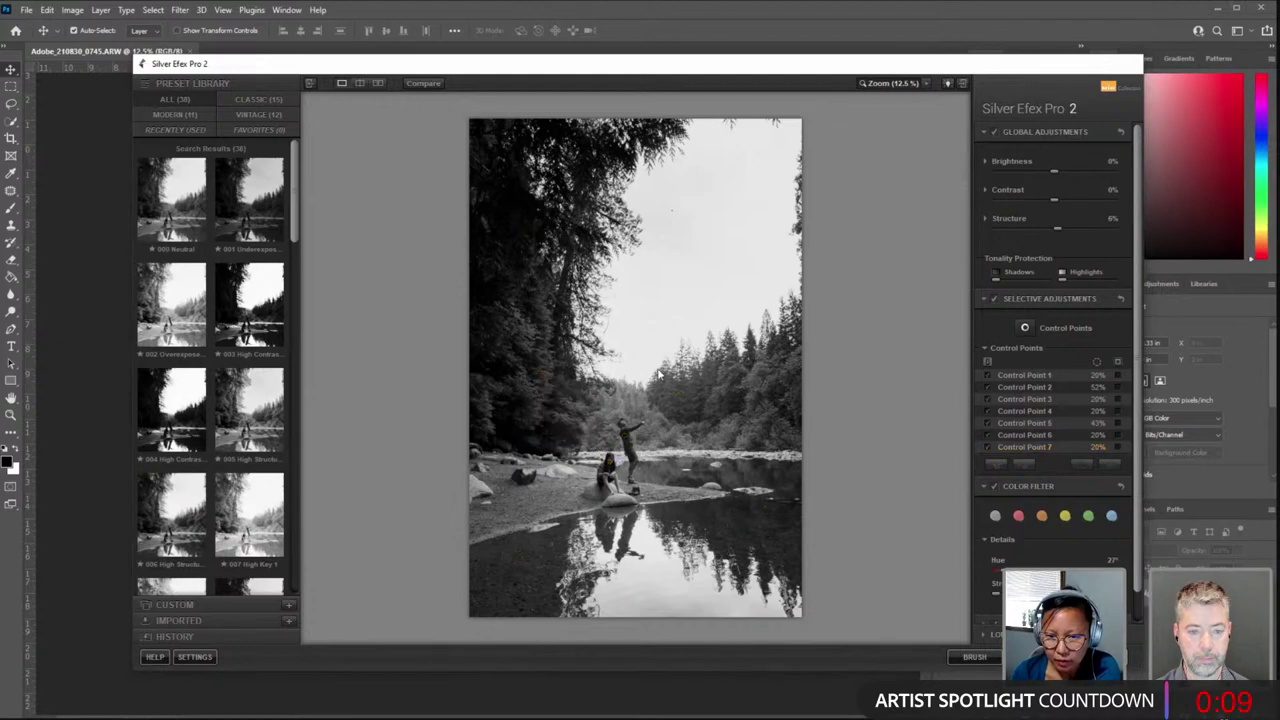
Step: Apply the Silver Efex conversion and begin saving the image to the computer
key("Escape")
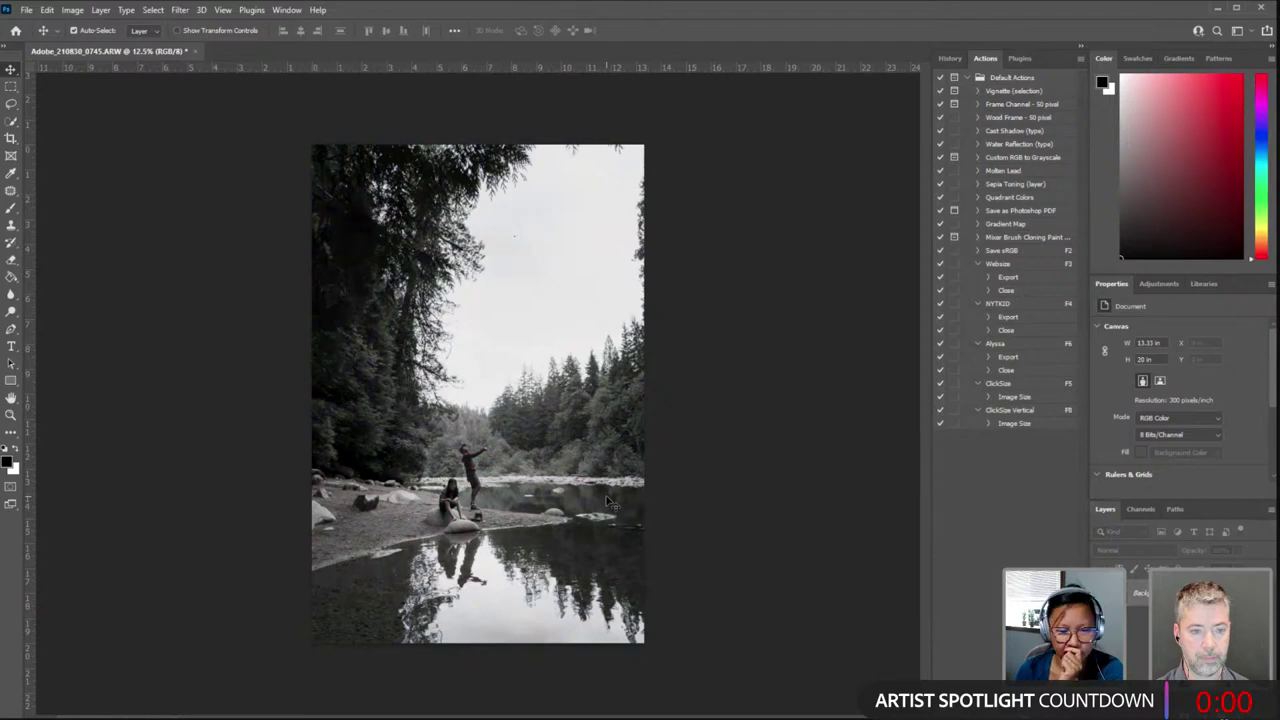
left_click(27, 10)
left_click(45, 168)
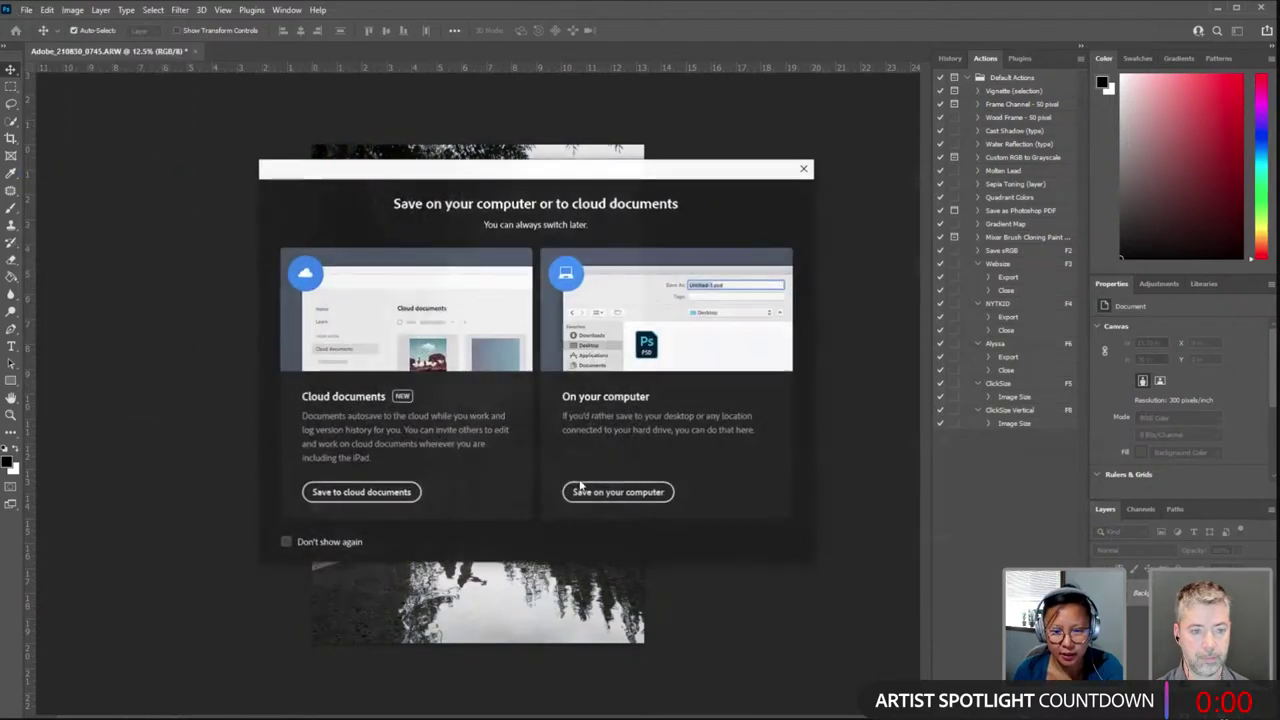
left_click(600, 491)
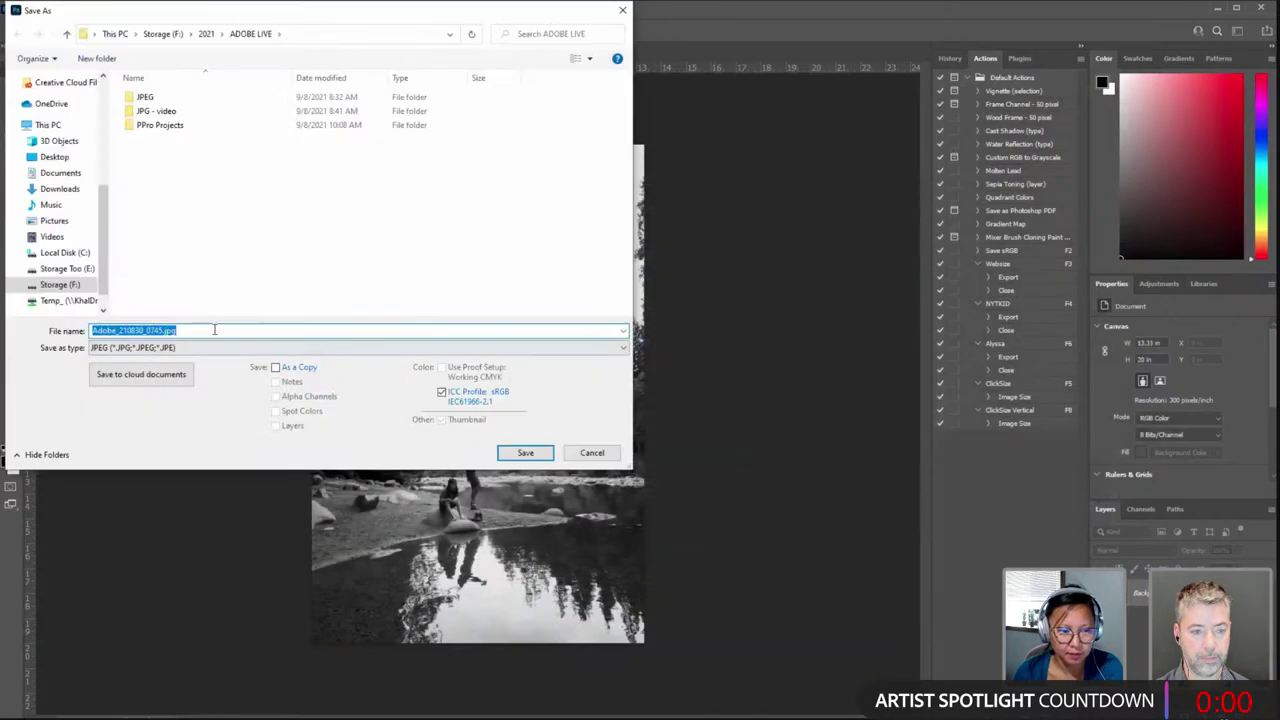
Step: Save it as JPEG Adobe_210830_0745BW.jpg with the default quality, then close the document
left_click(165, 331)
type("BW")
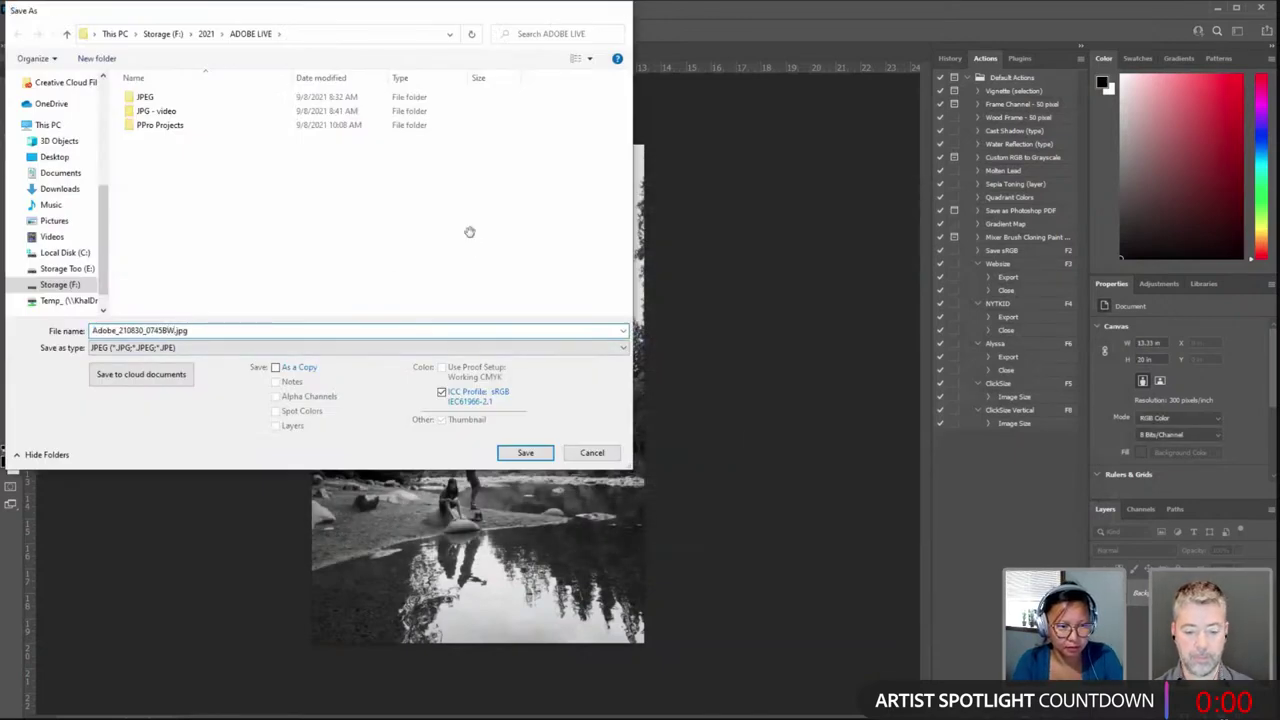
key("Return")
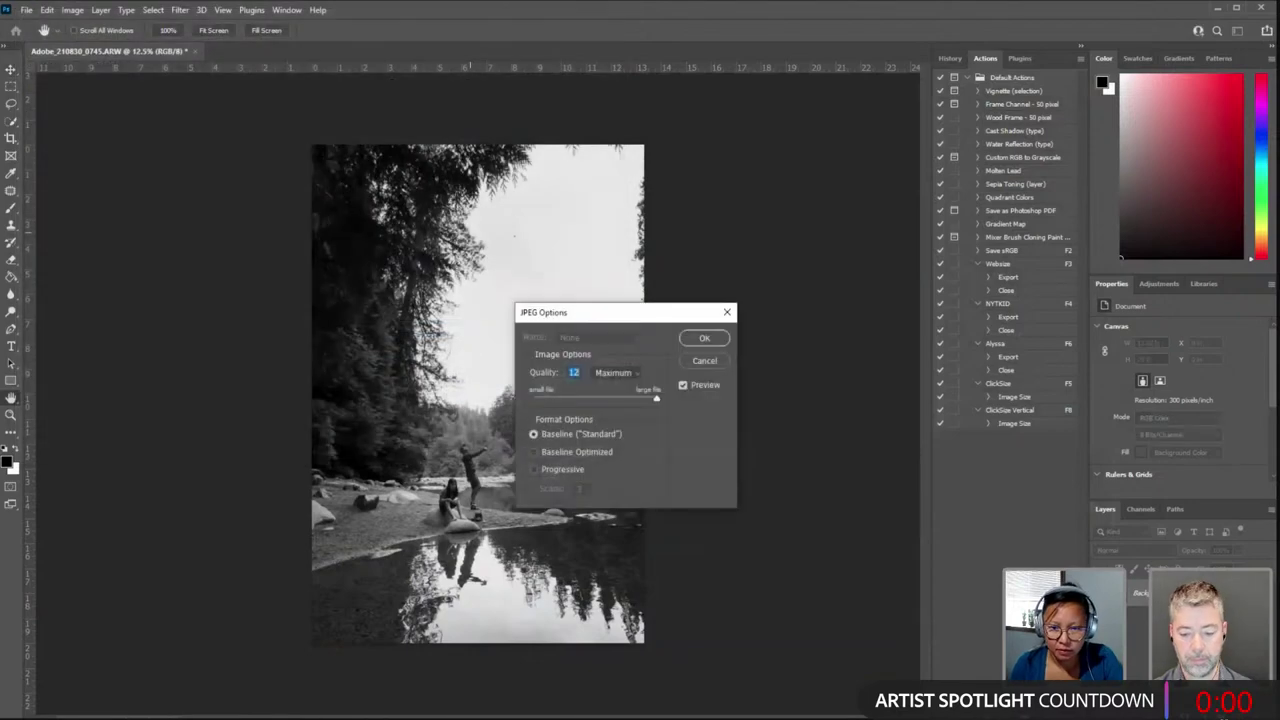
left_click(704, 338)
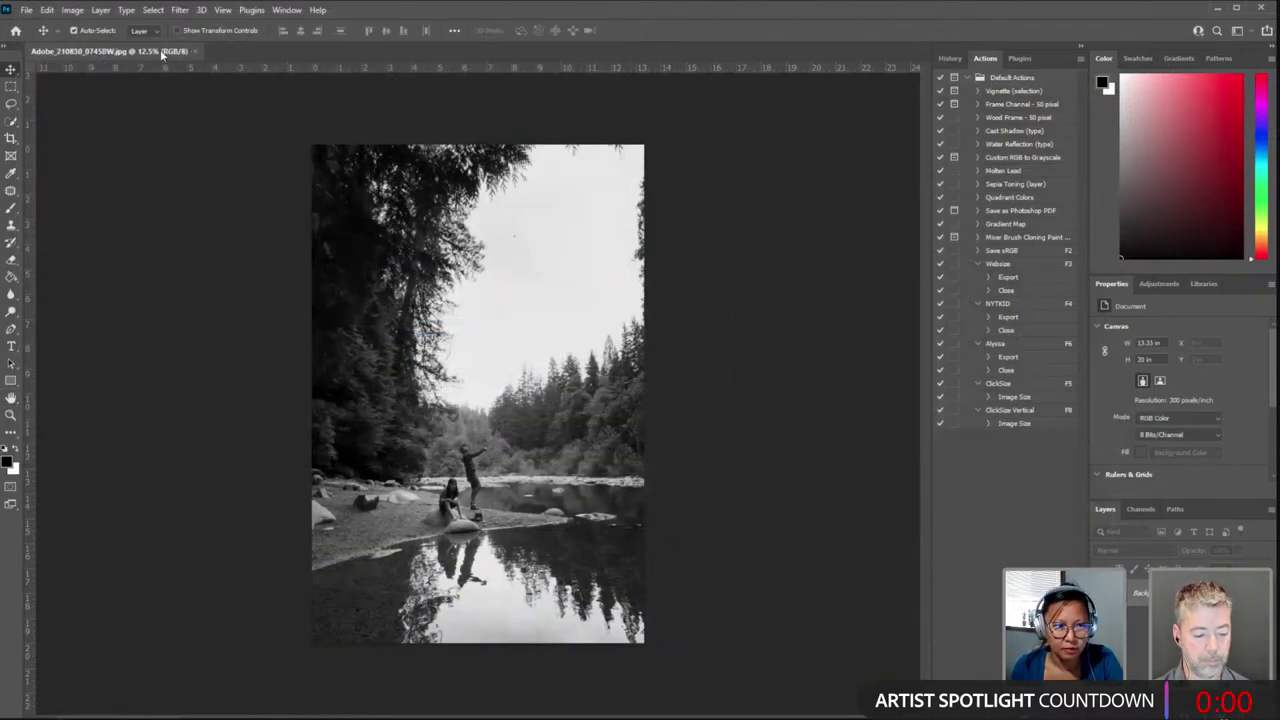
left_click(195, 50)
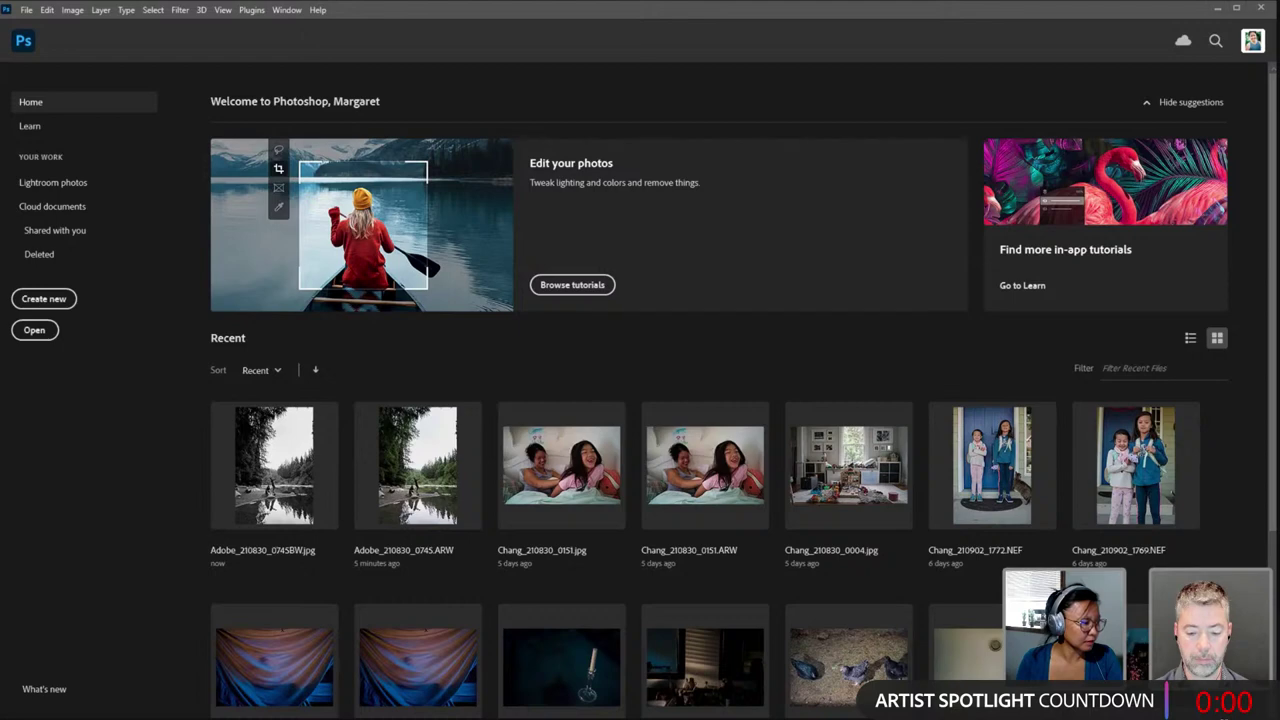
Step: In Bridge, enter ADOBE LIVE's JPG - video folder and select Adobe_210830_0004.jpg
key("alt+Tab")
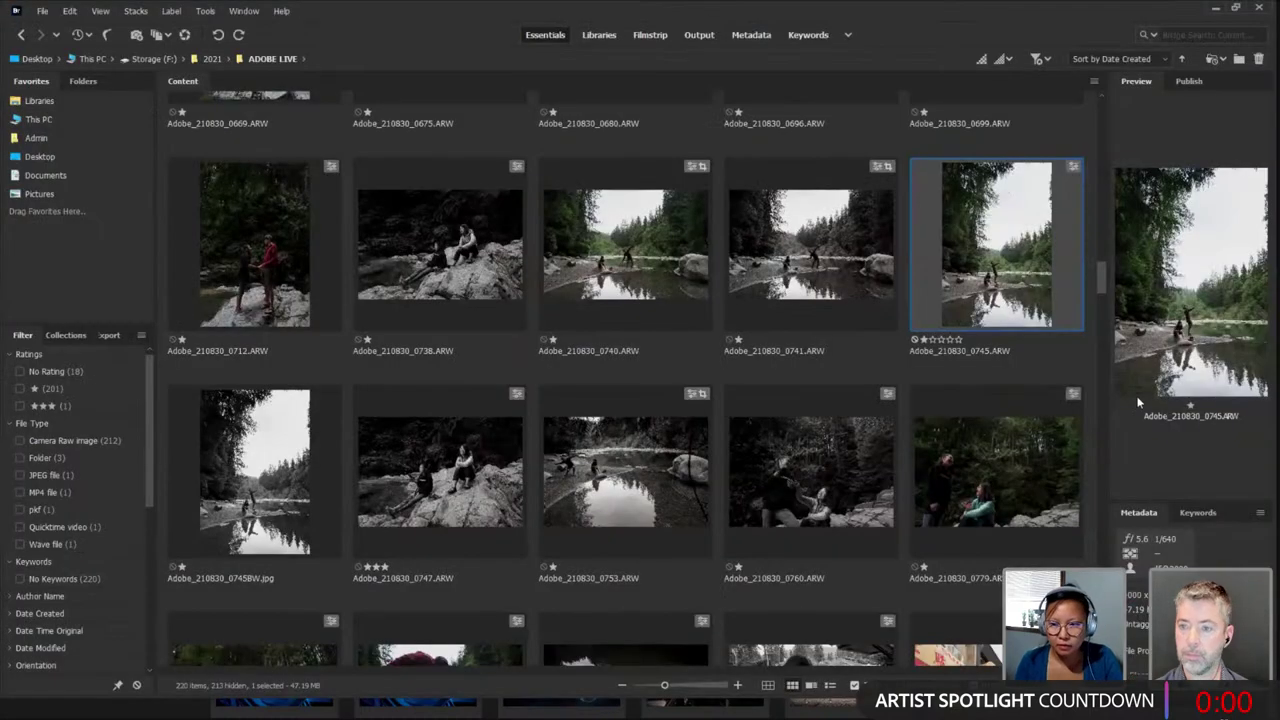
scroll(1106, 291, "down", 5)
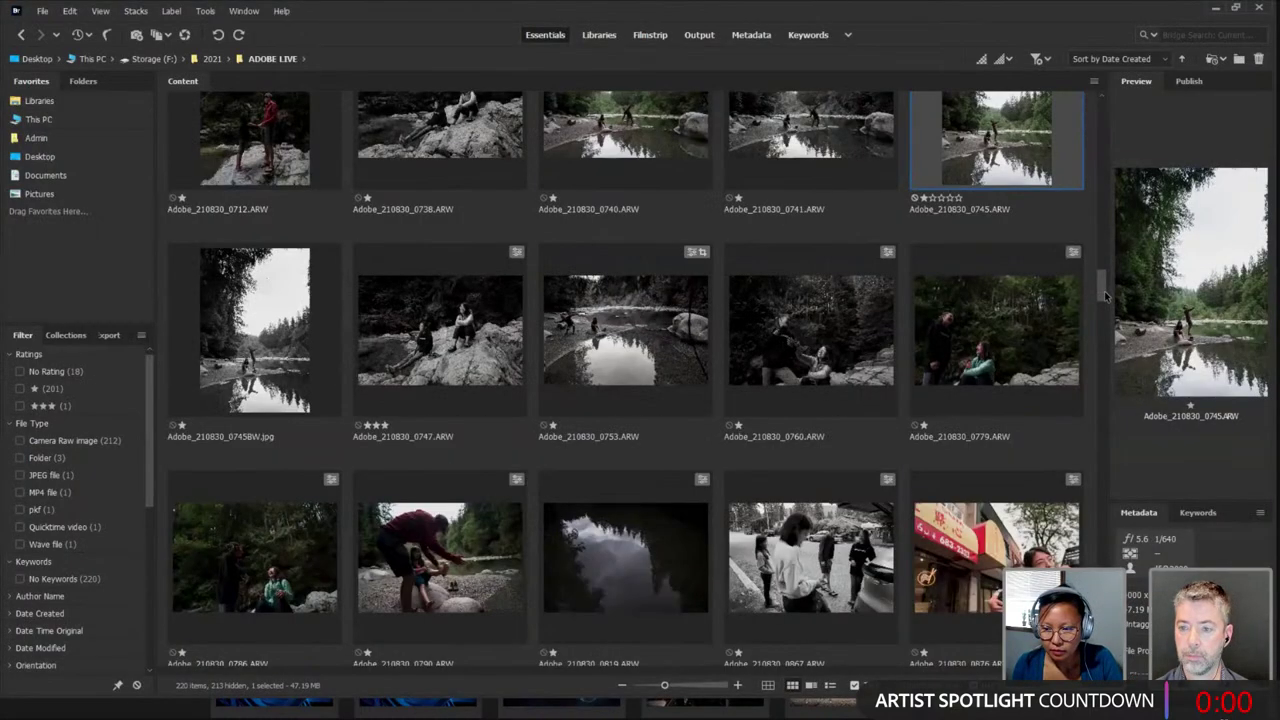
scroll(1106, 303, "down", 1)
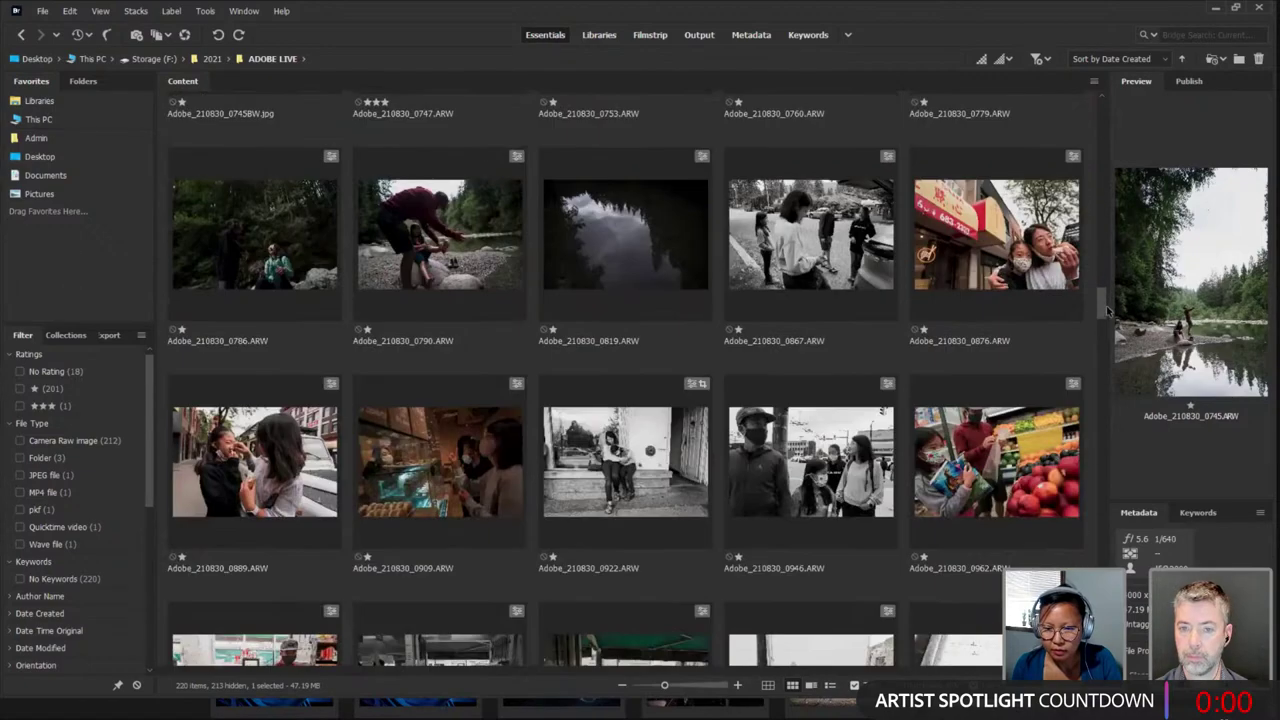
left_click_drag(1106, 312, 1107, 117)
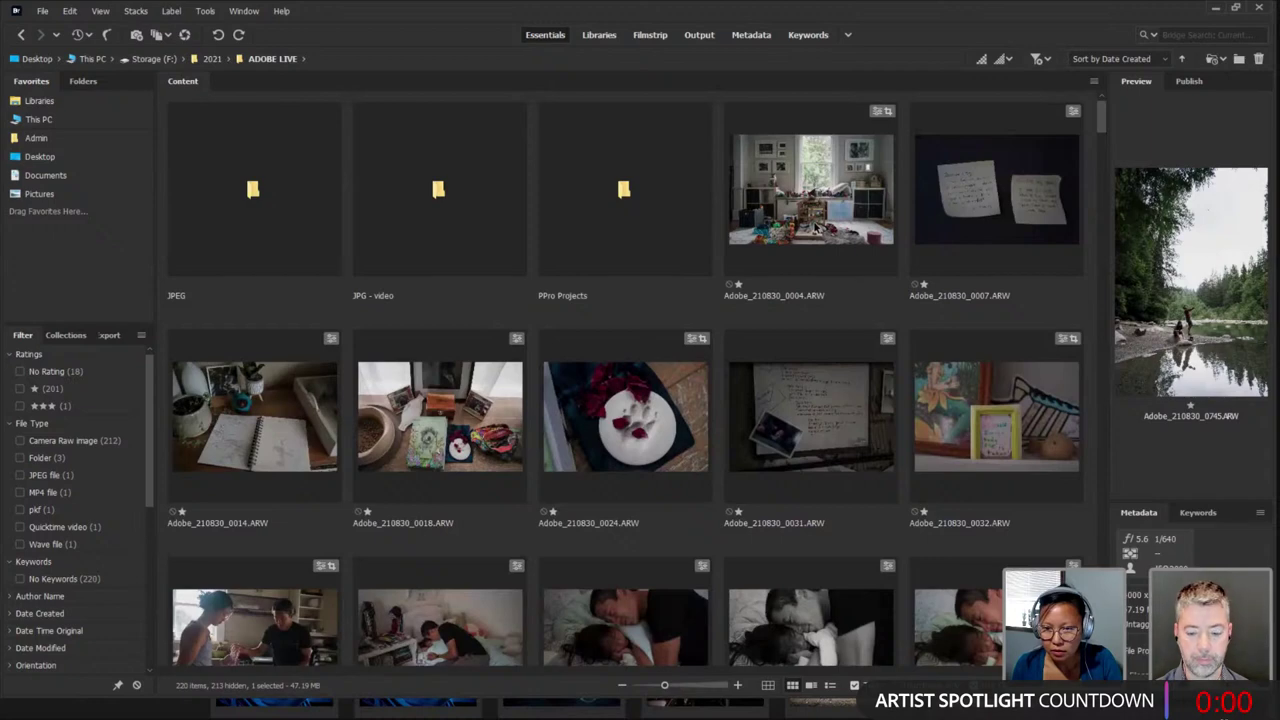
left_click(815, 228)
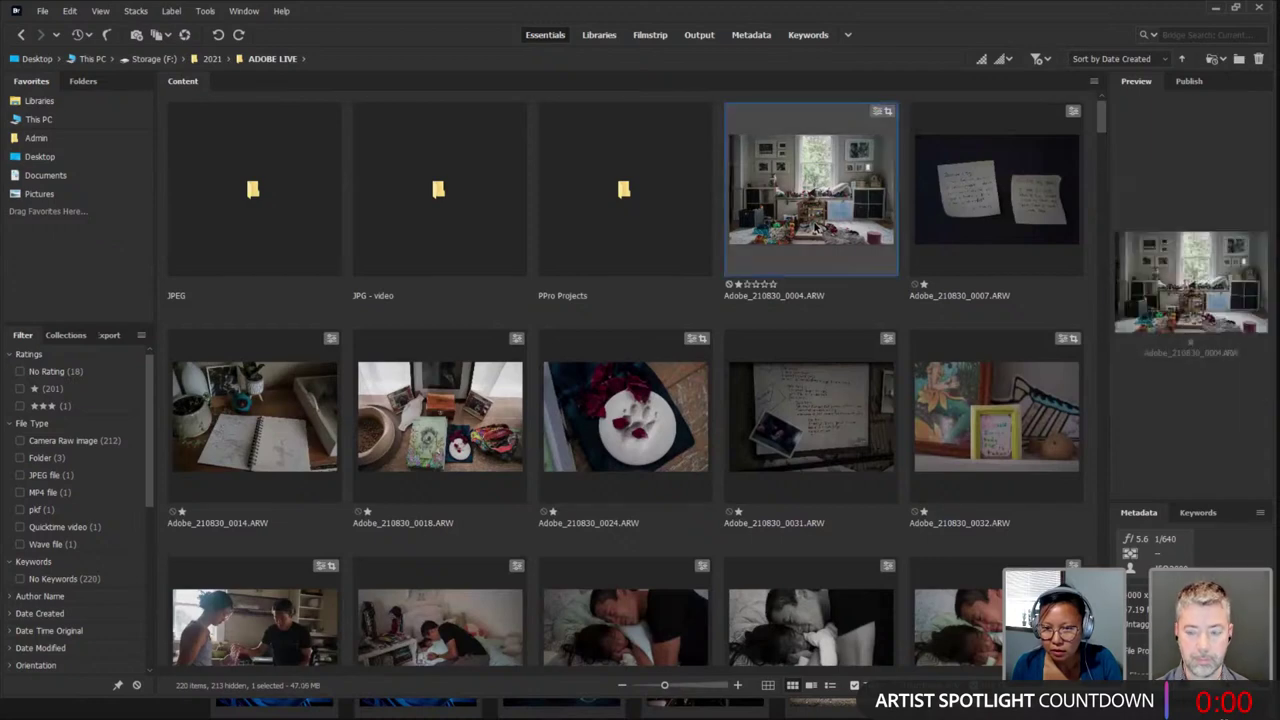
double_click(398, 258)
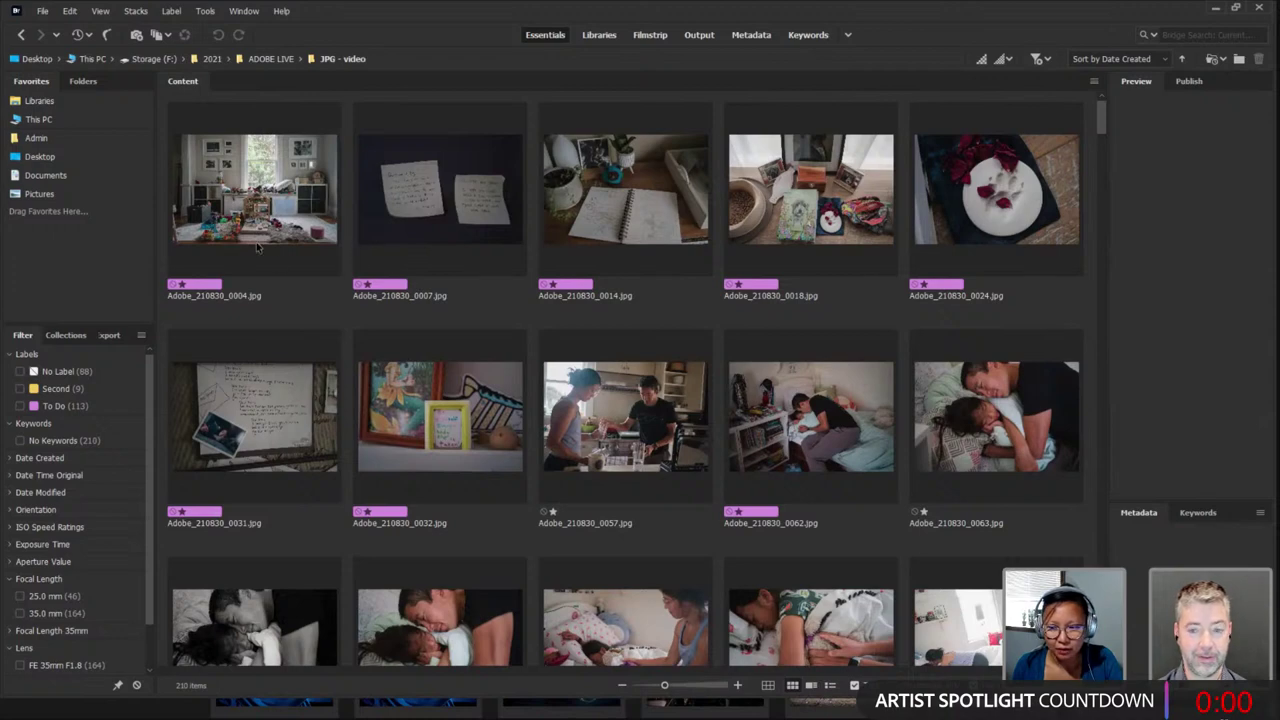
left_click(309, 239)
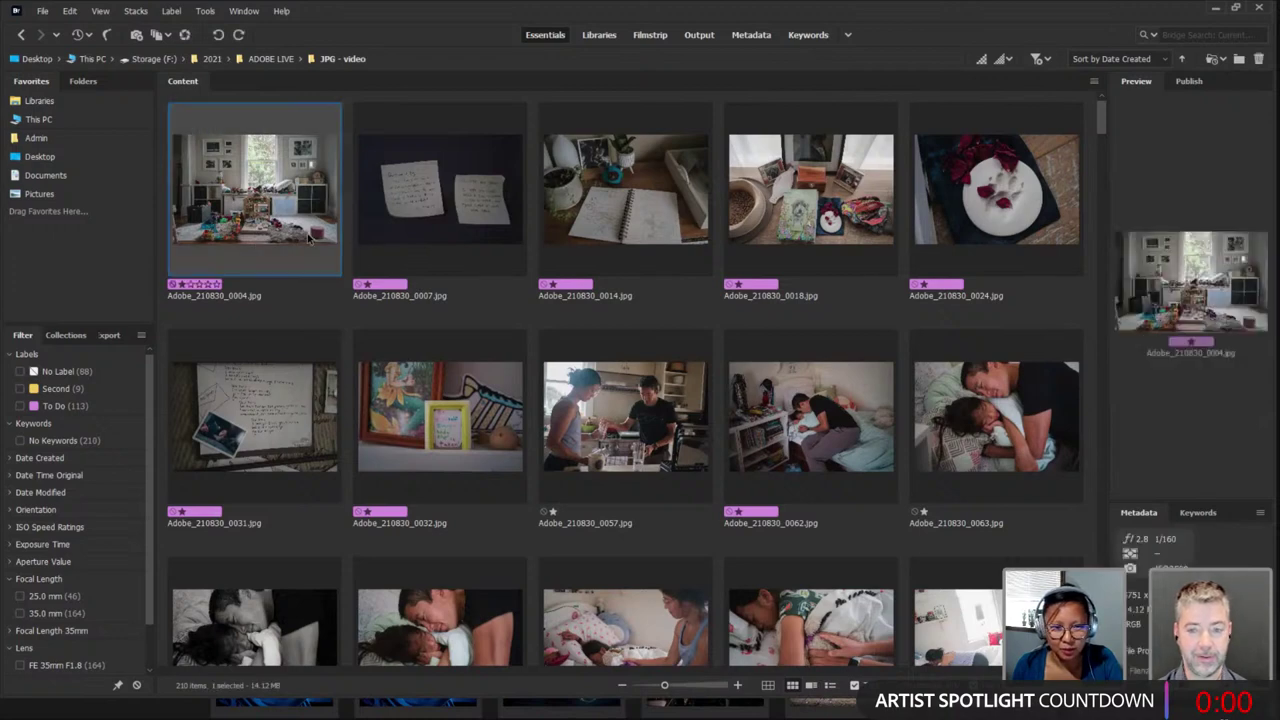
Step: Open Adobe_210830_0004.jpg in Photoshop, close it, then switch to the portfolio site in the browser
double_click(289, 207)
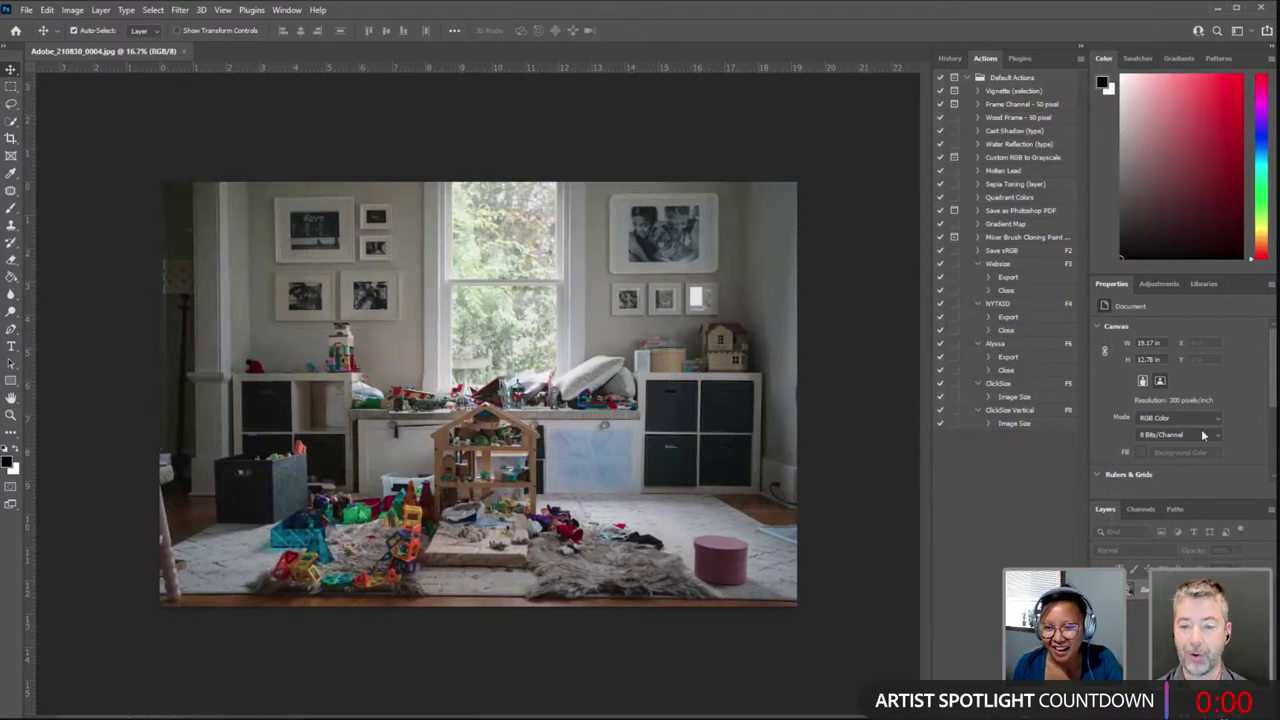
left_click(185, 51)
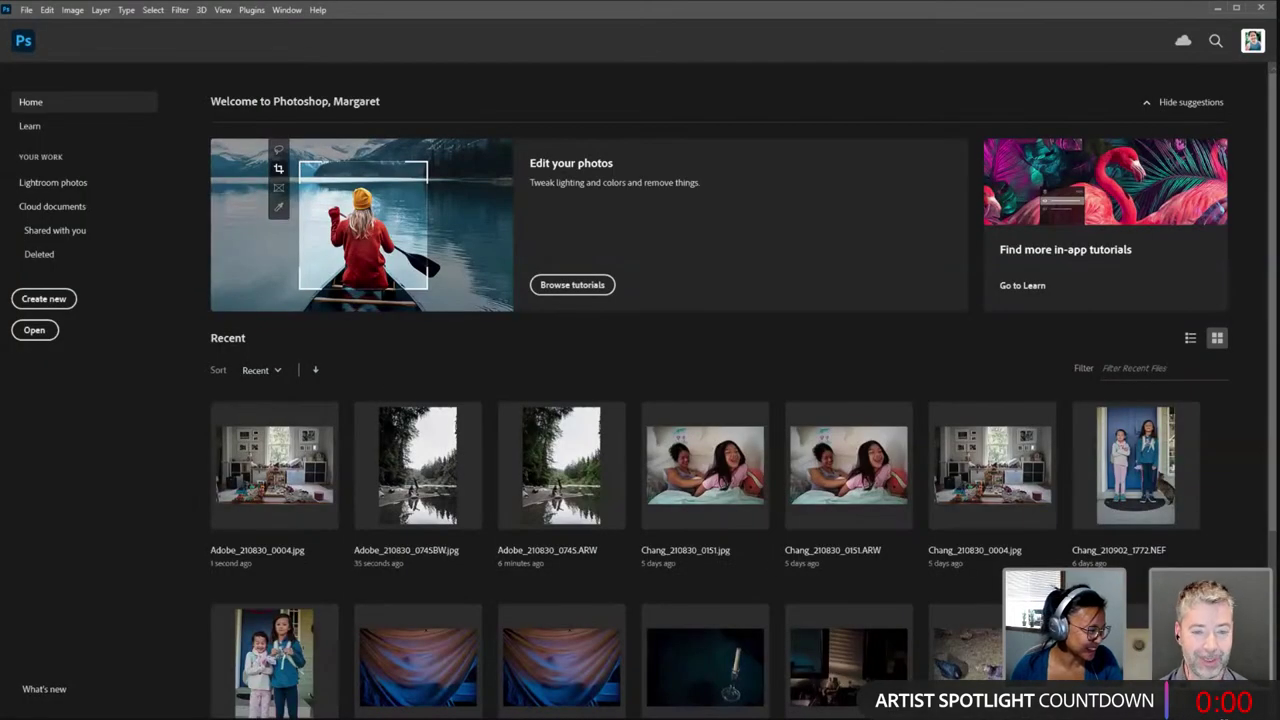
key("alt+Tab")
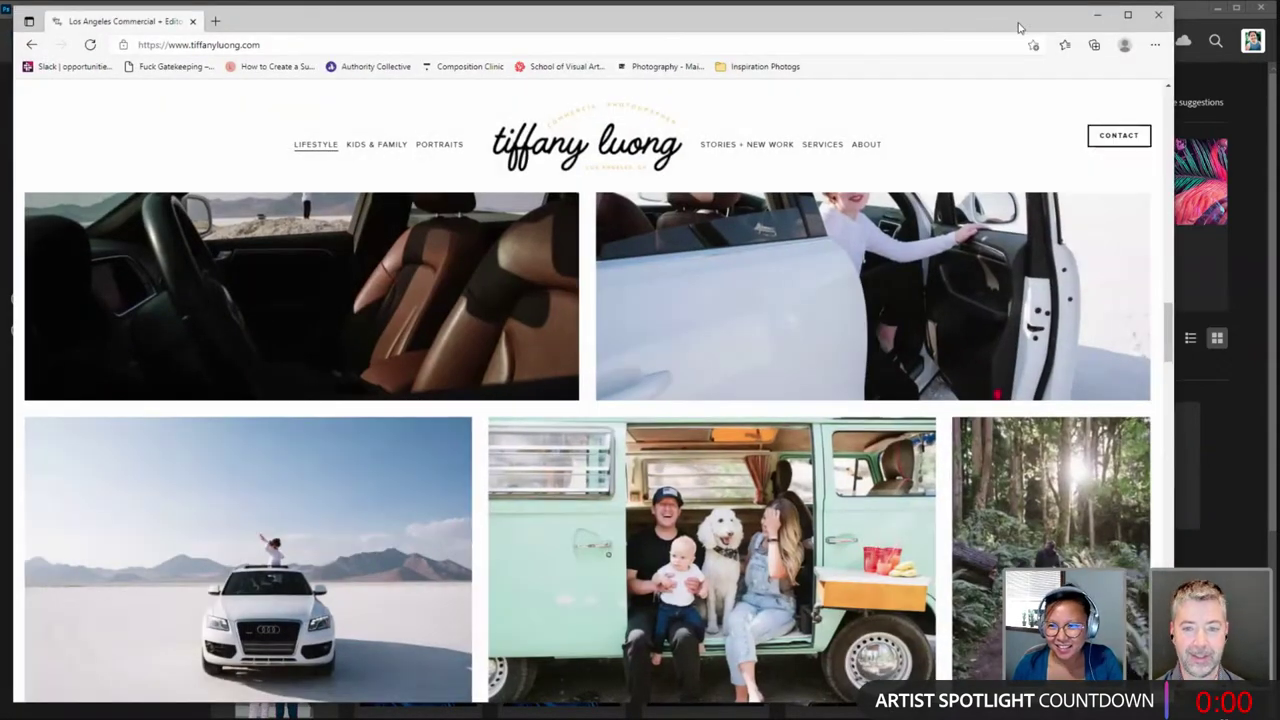
left_click(1128, 15)
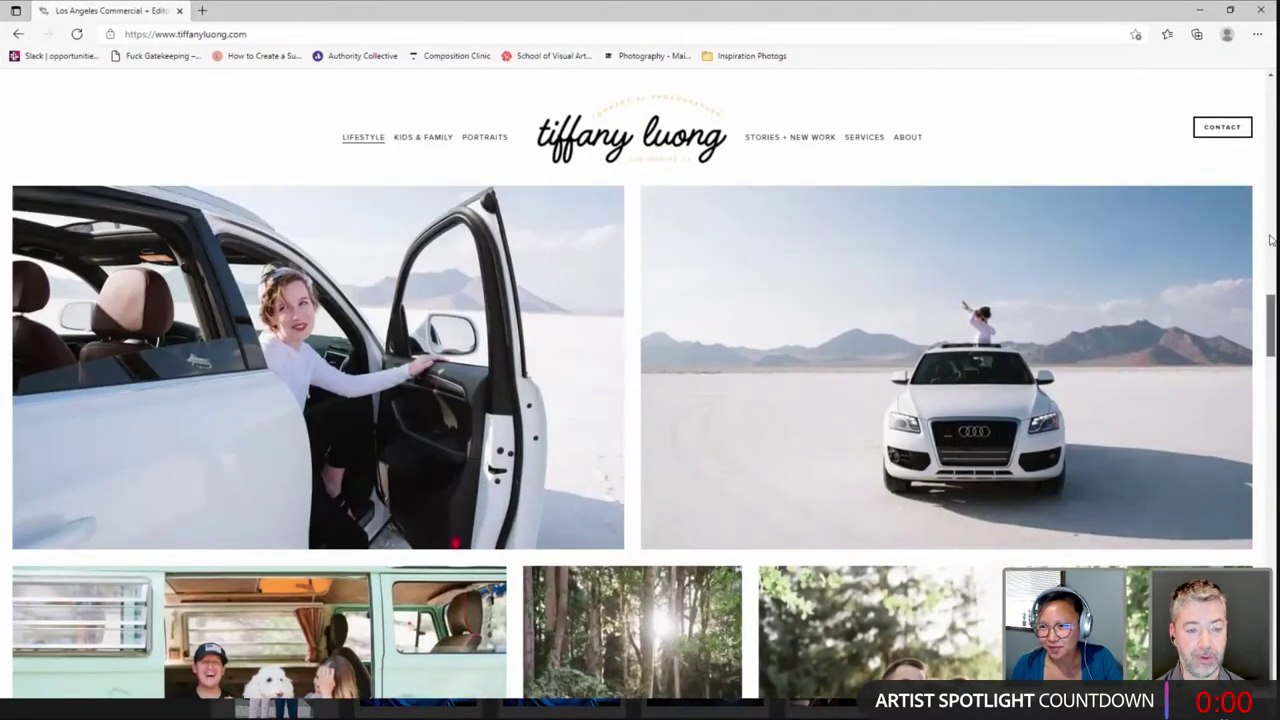
left_click_drag(1271, 240, 1273, 117)
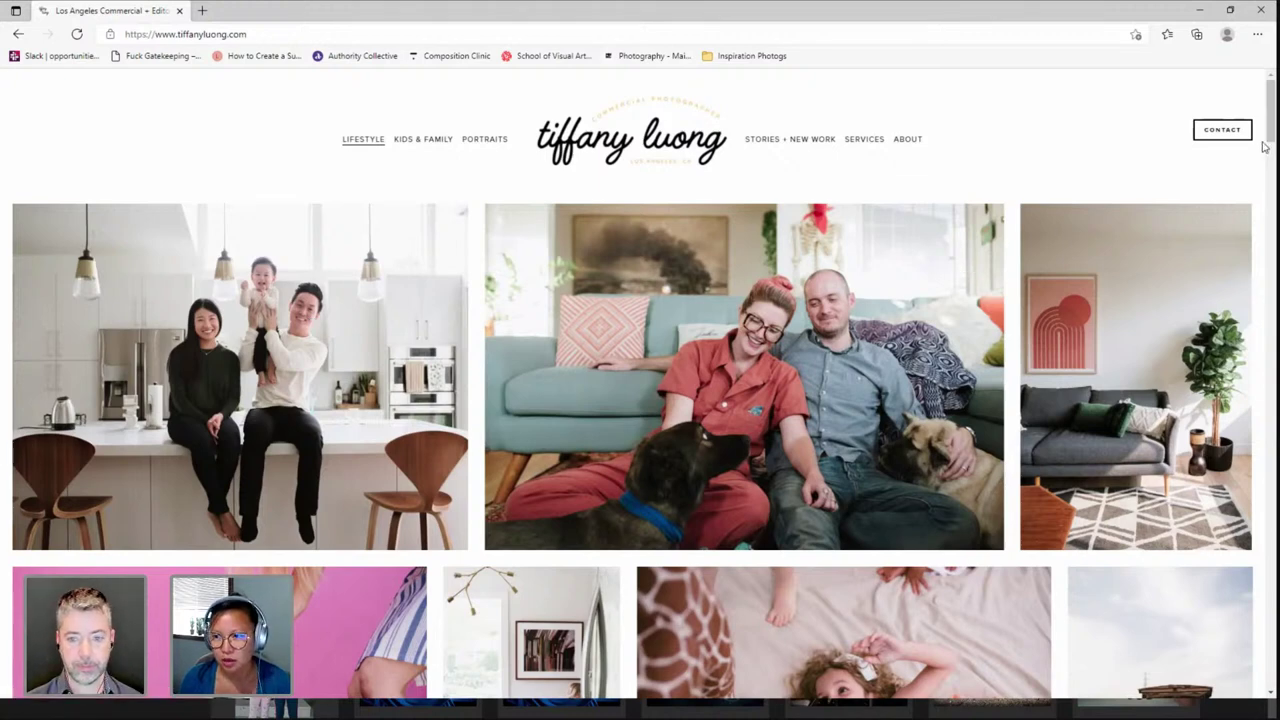
scroll(1268, 140, "down", 2)
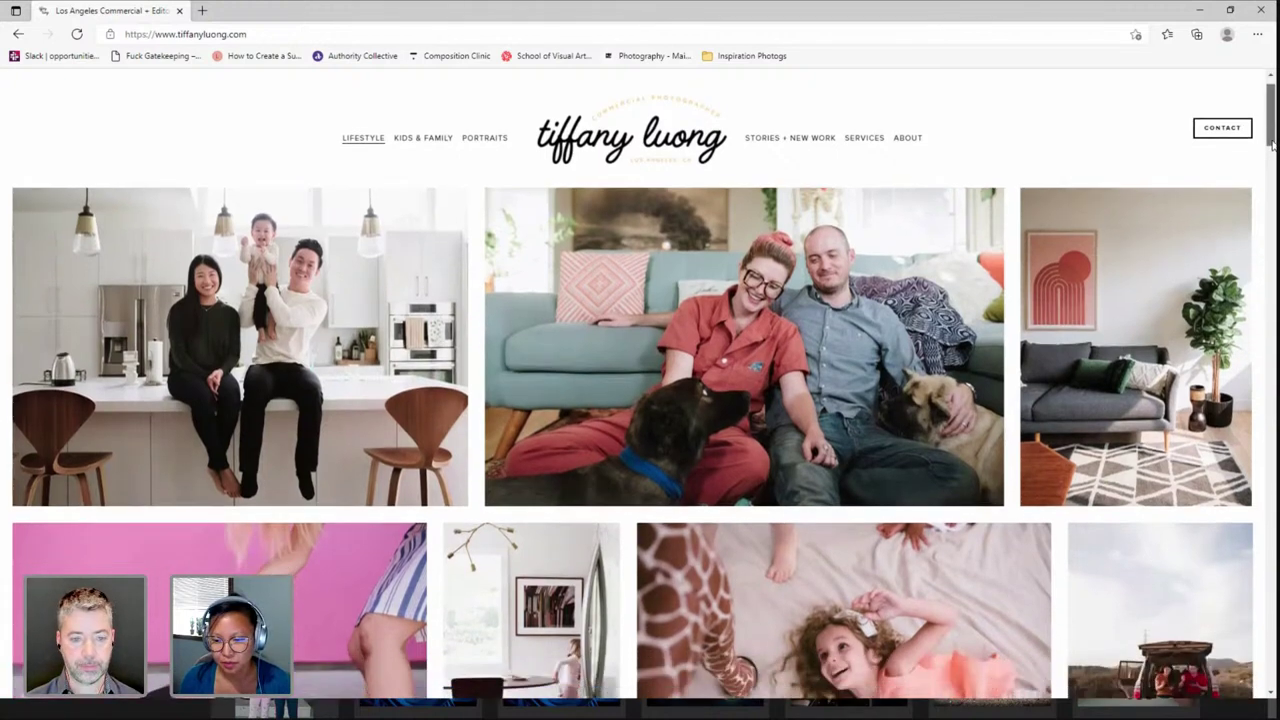
scroll(1268, 140, "down", 2)
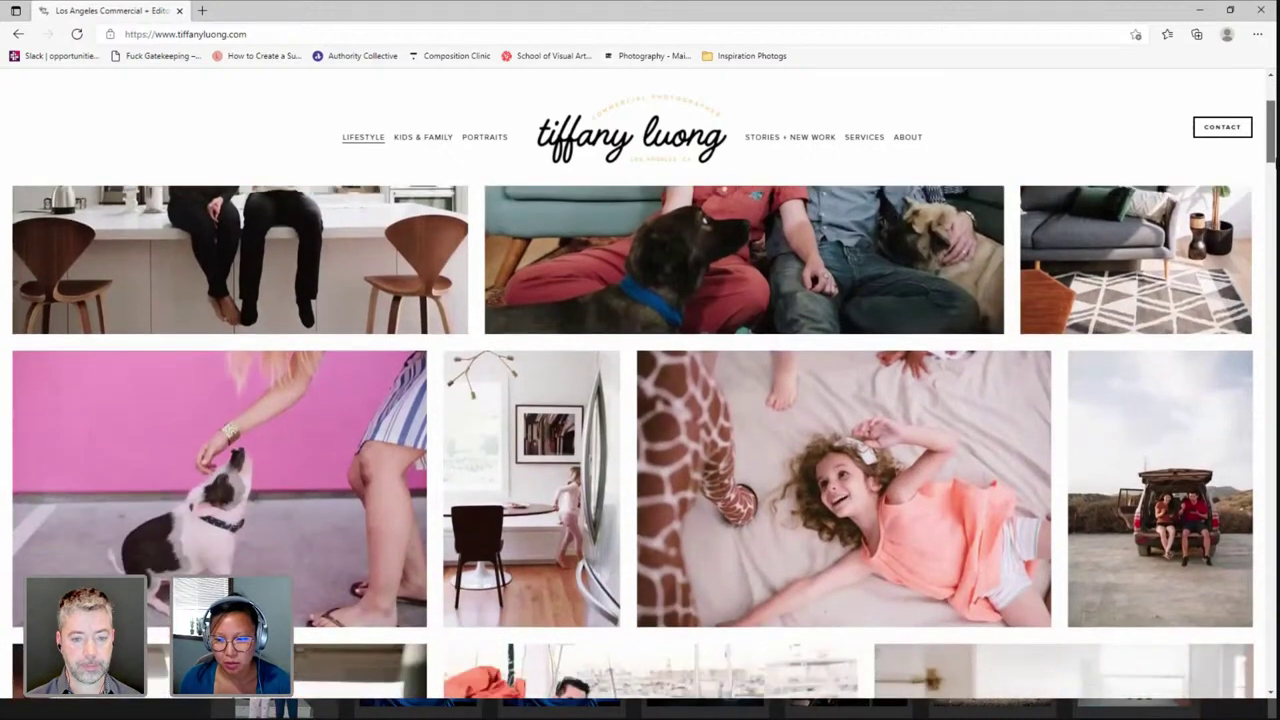
scroll(1268, 140, "down", 3)
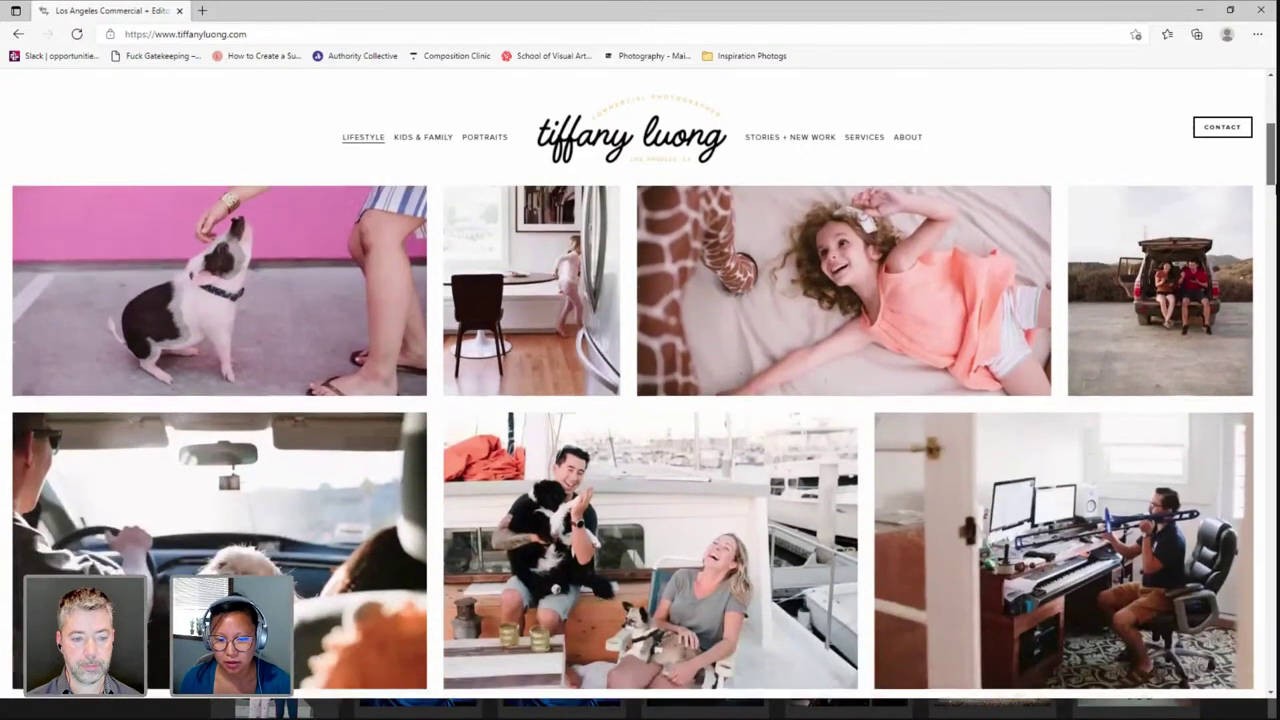
scroll(640, 443, "down", 3)
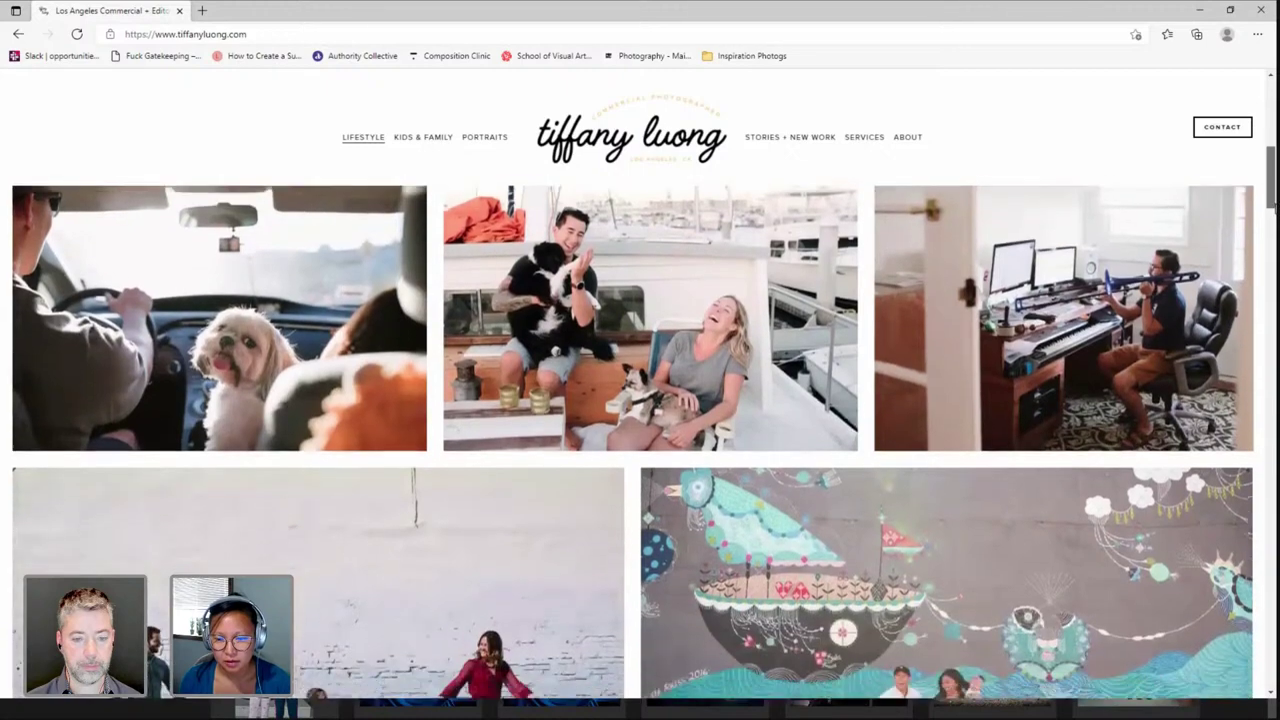
scroll(640, 443, "down", 2)
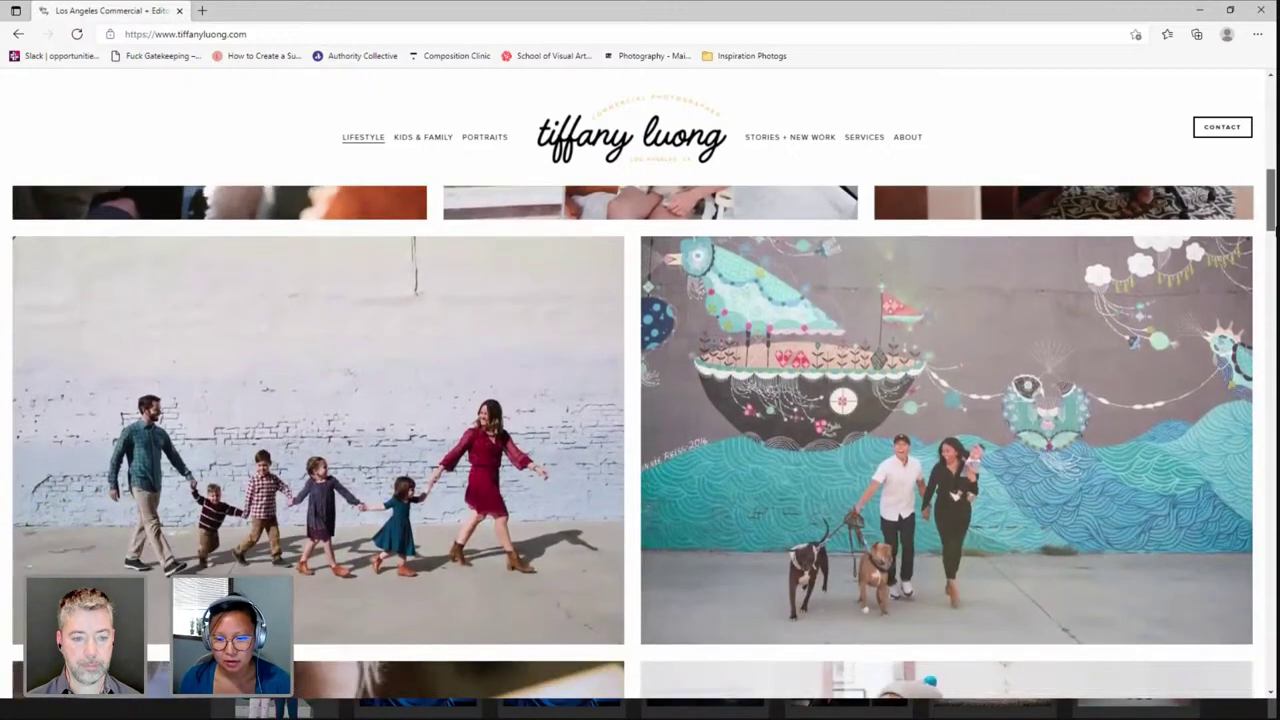
scroll(640, 443, "down", 3)
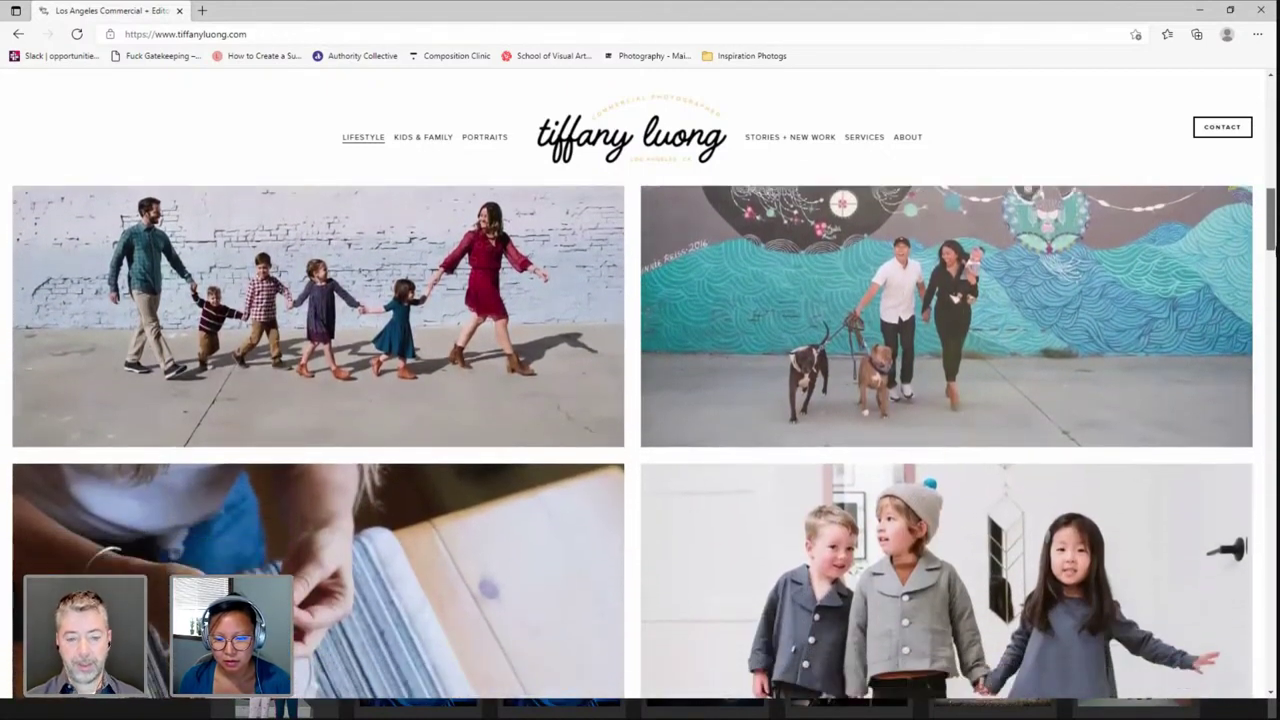
scroll(640, 443, "down", 1)
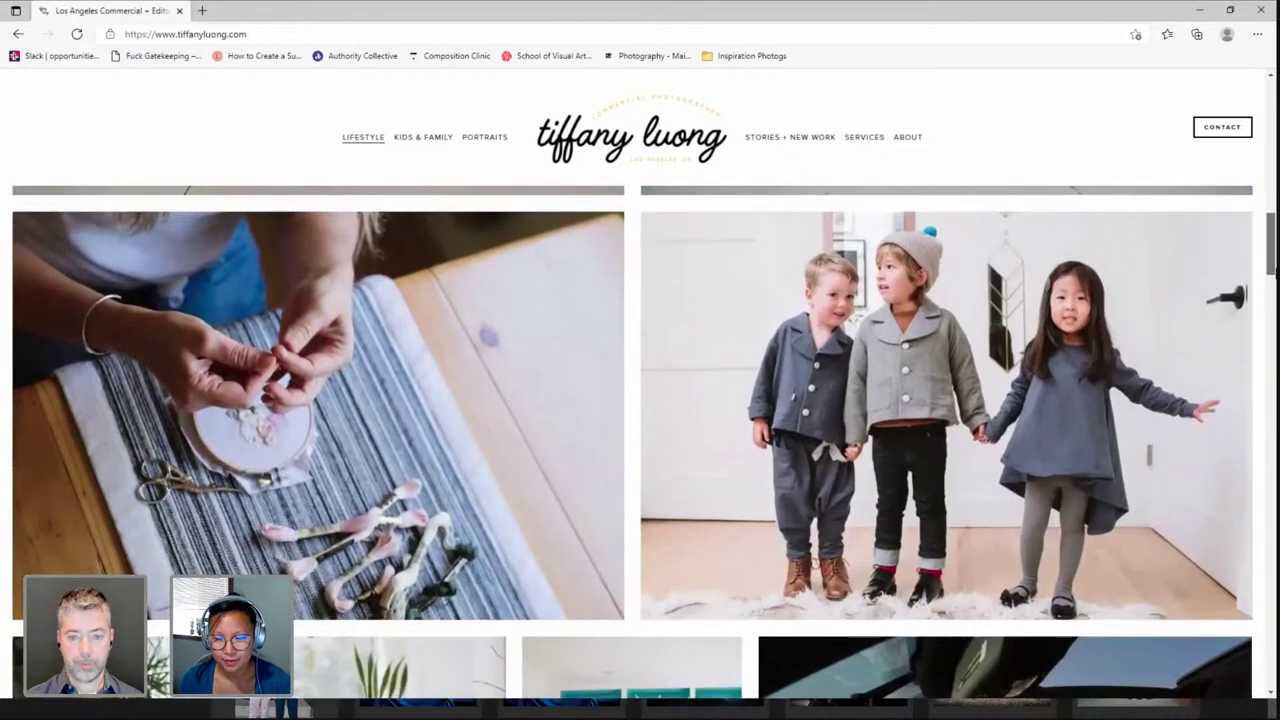
scroll(640, 443, "down", 1)
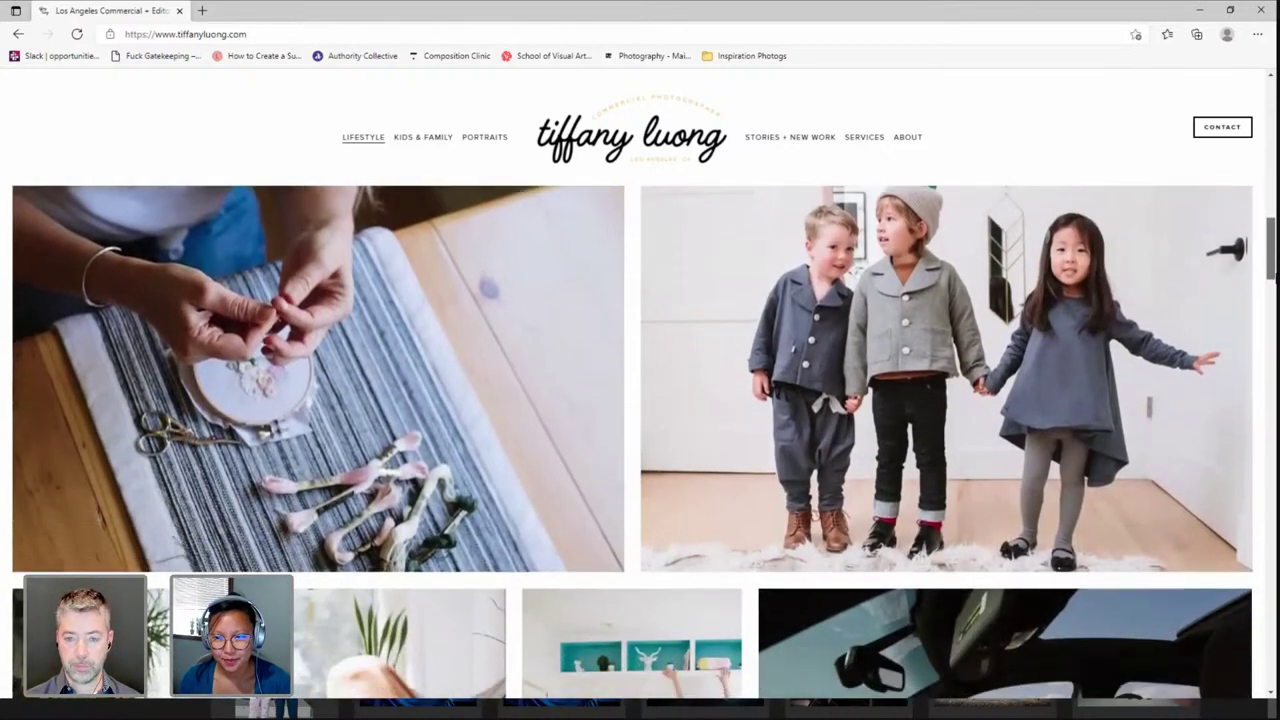
scroll(640, 443, "down", 2)
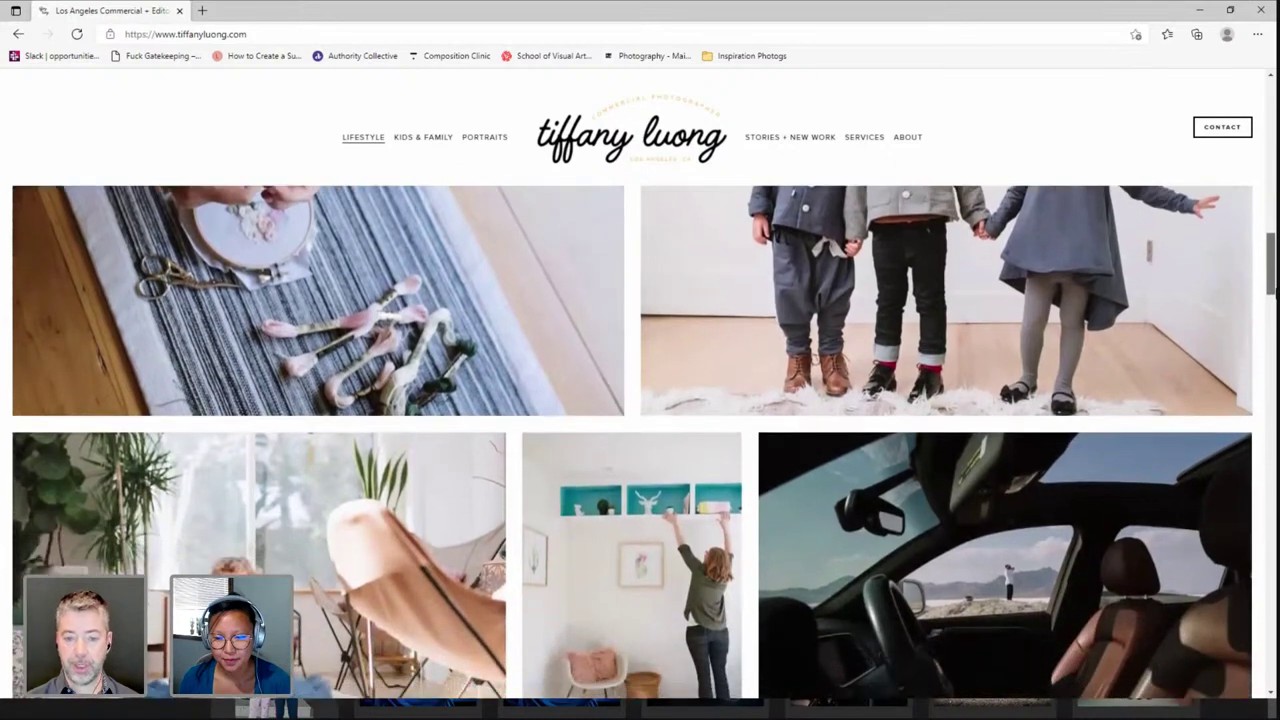
scroll(640, 443, "down", 2)
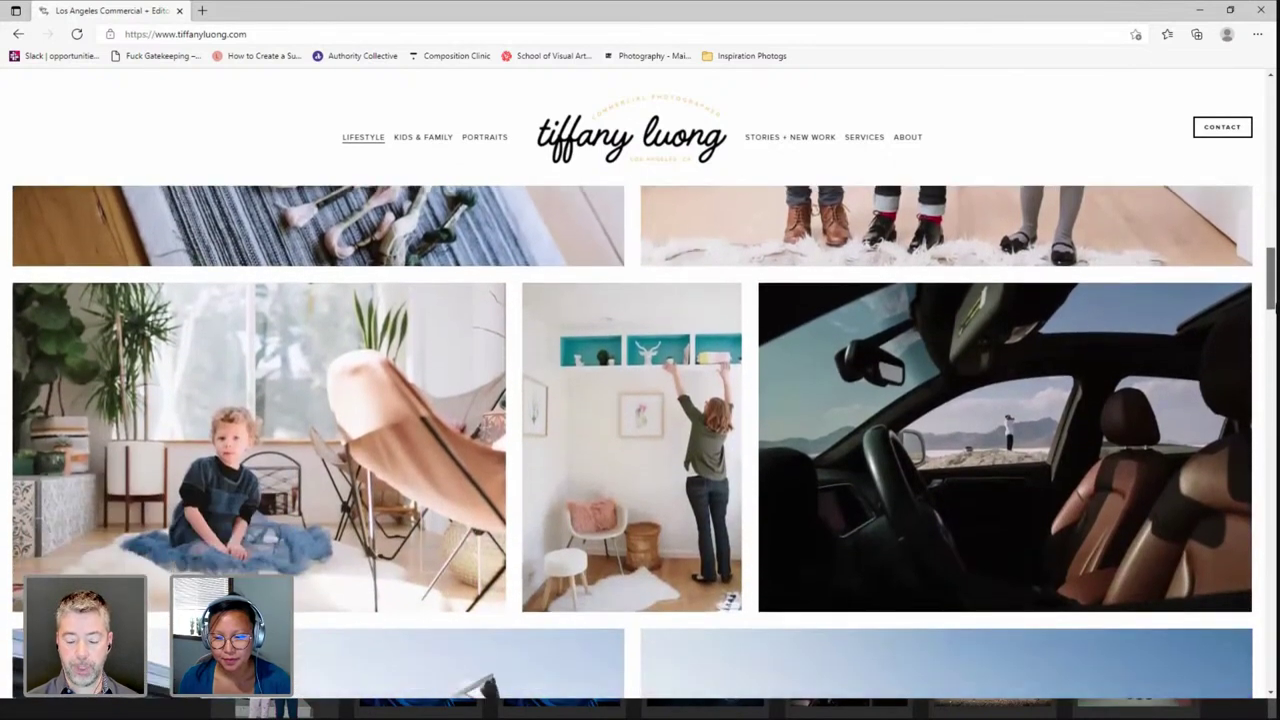
scroll(640, 443, "down", 1)
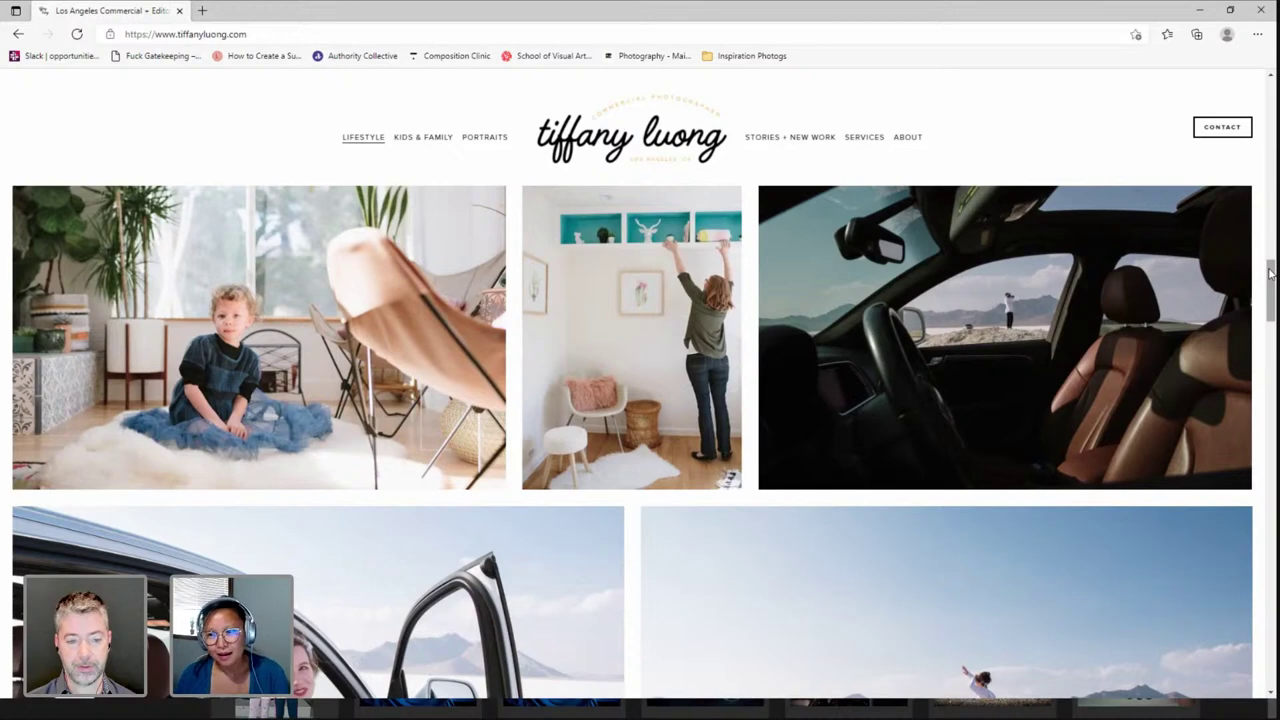
left_click_drag(1270, 273, 1273, 451)
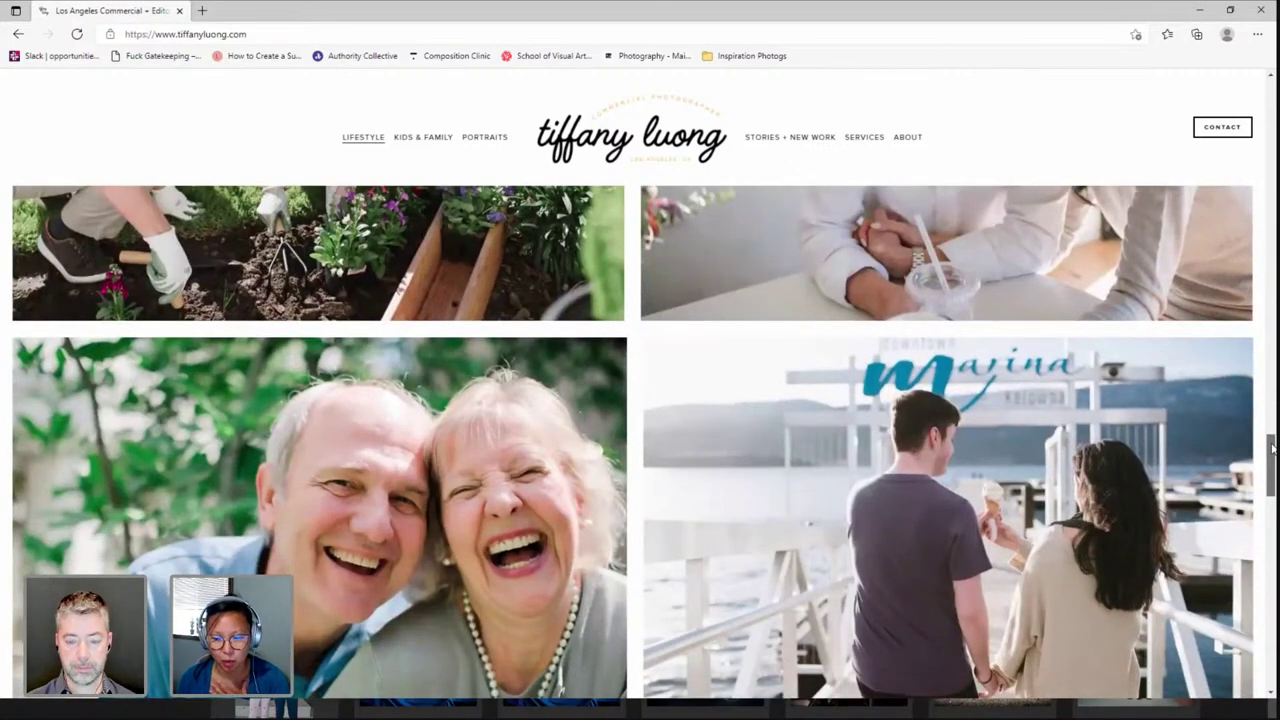
left_click_drag(1273, 450, 1272, 558)
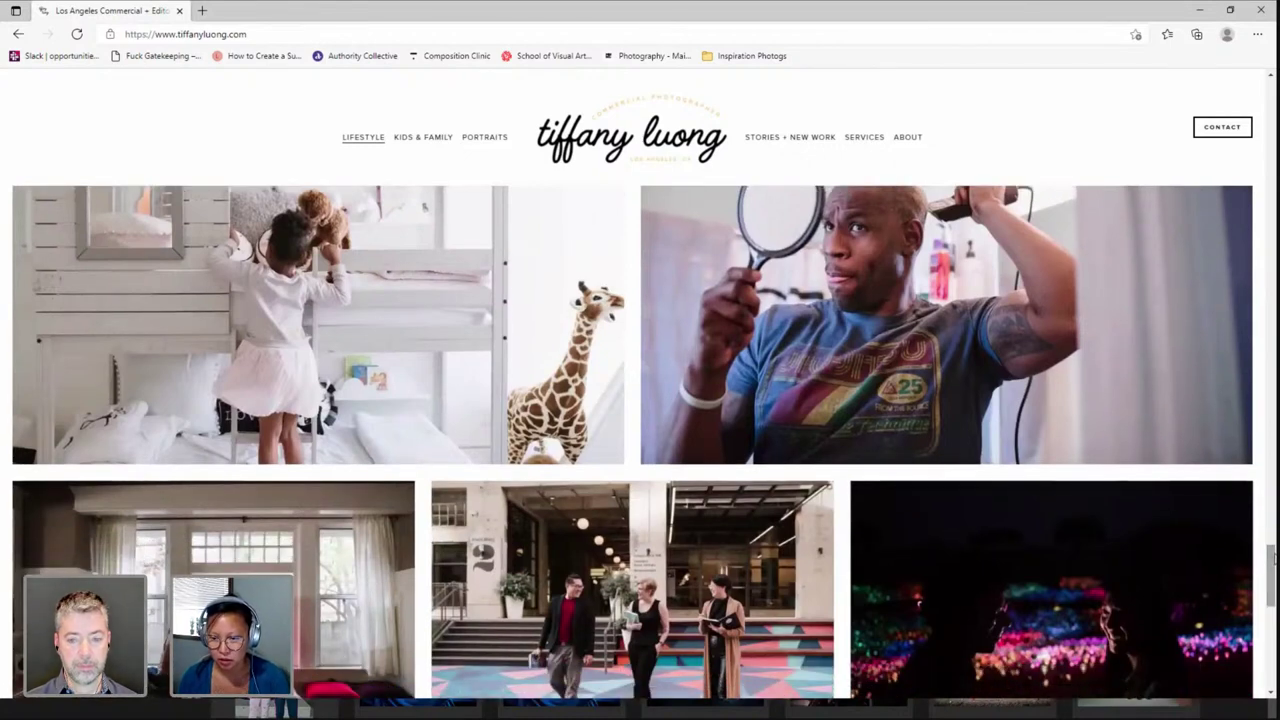
left_click_drag(1271, 558, 1272, 641)
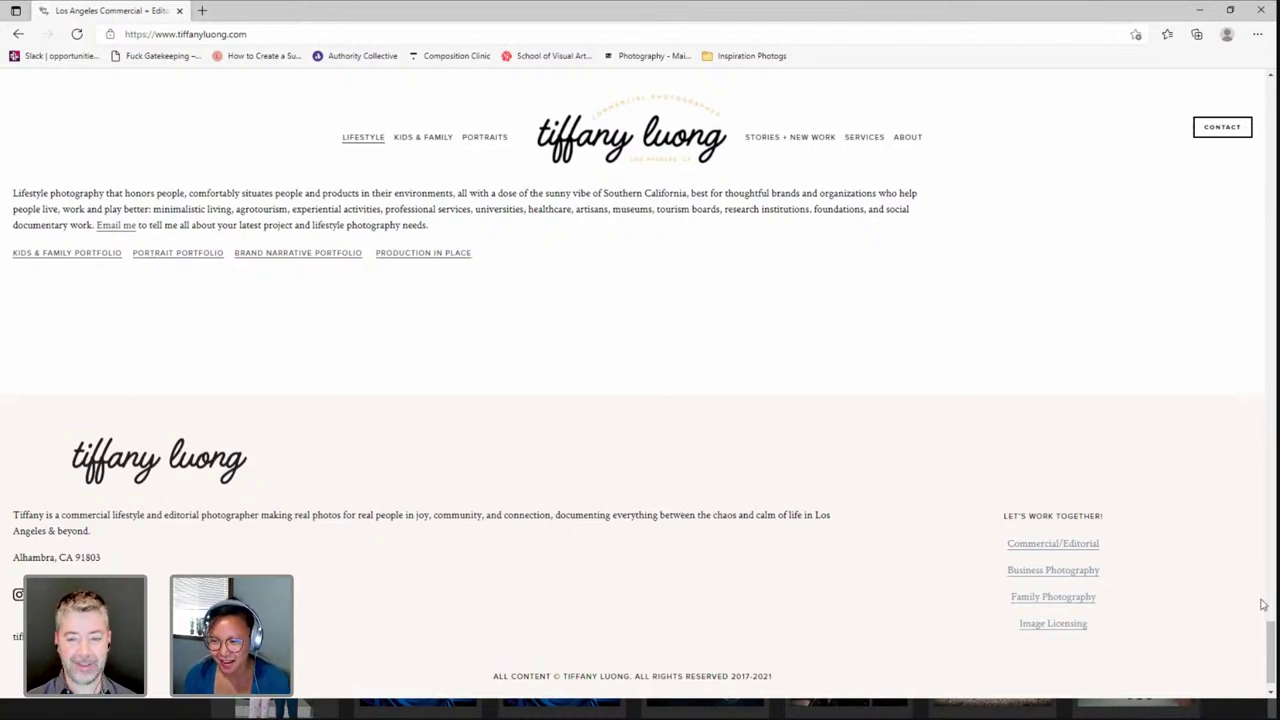
scroll(1262, 560, "up", 10)
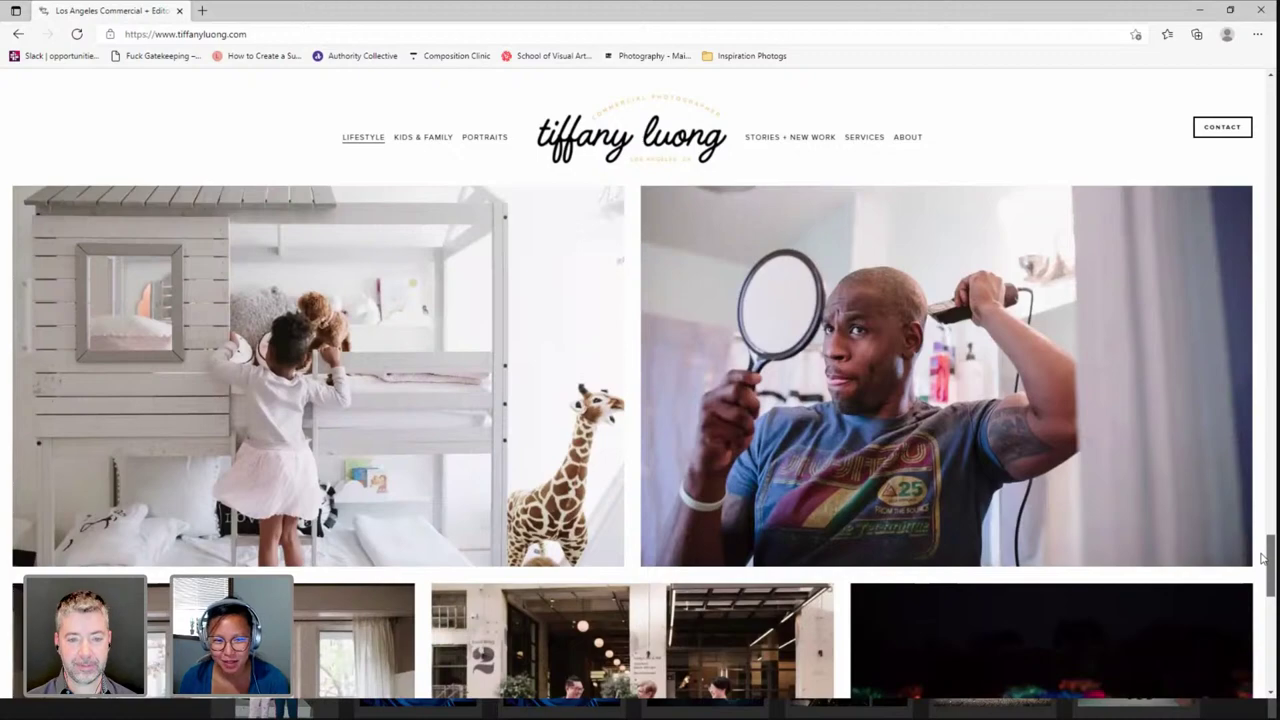
scroll(1263, 537, "up", 5)
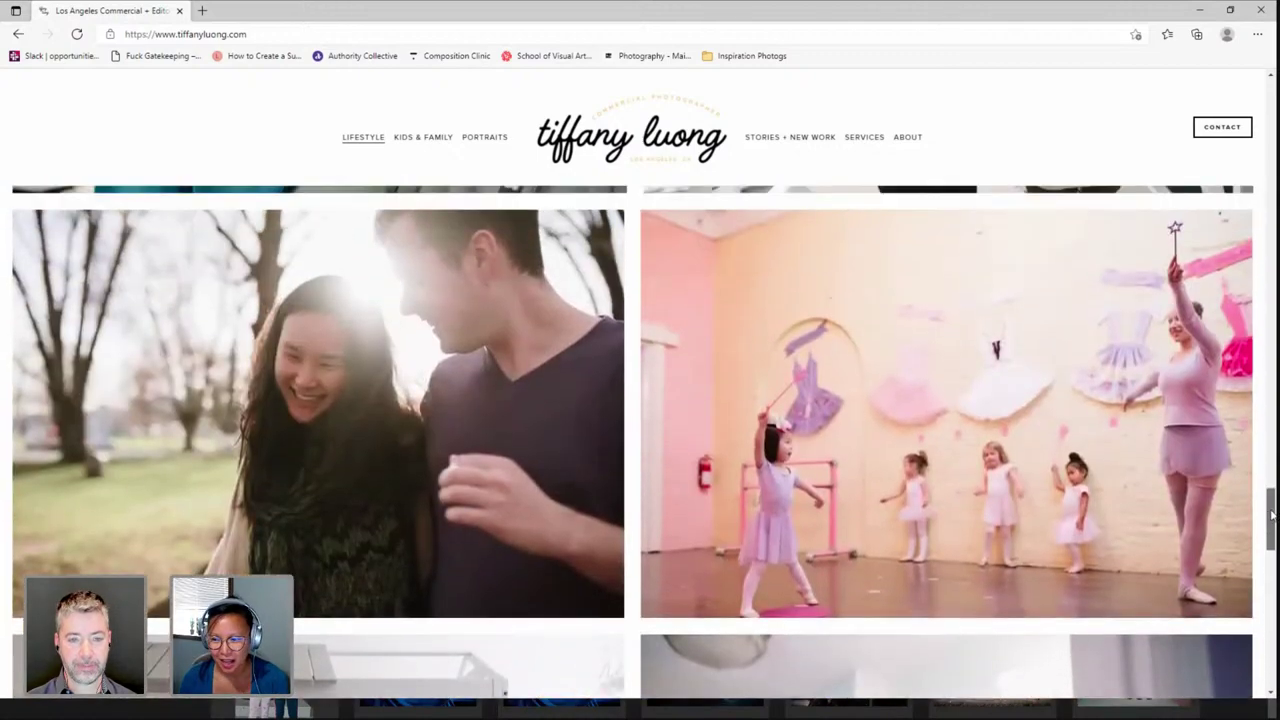
scroll(1273, 500, "up", 4)
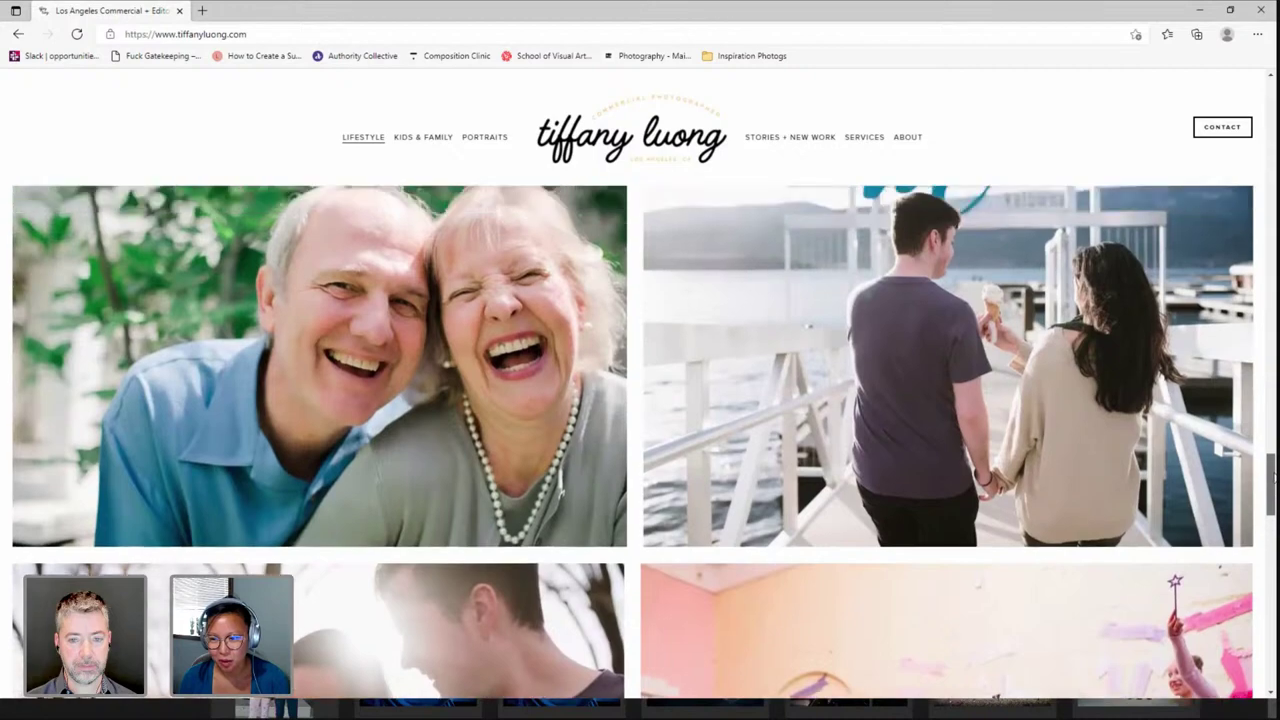
left_click_drag(1273, 482, 1273, 267)
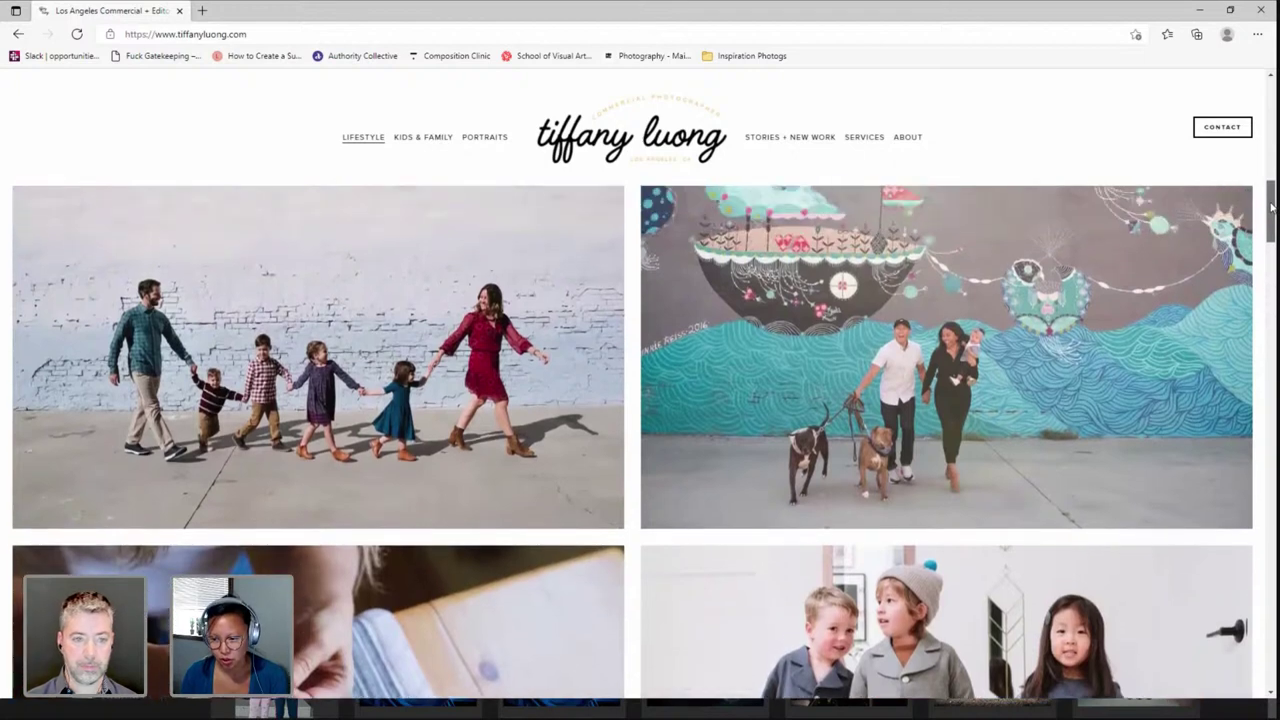
scroll(1272, 196, "up", 1)
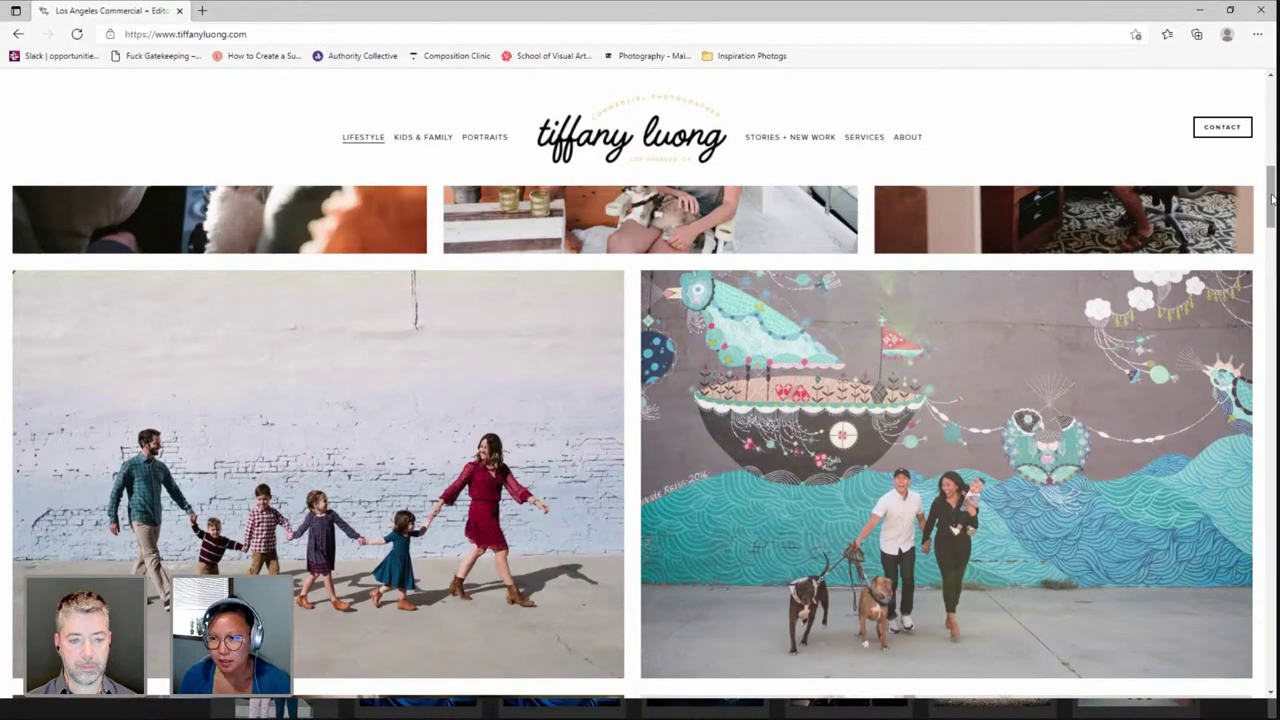
left_click_drag(1272, 196, 1273, 116)
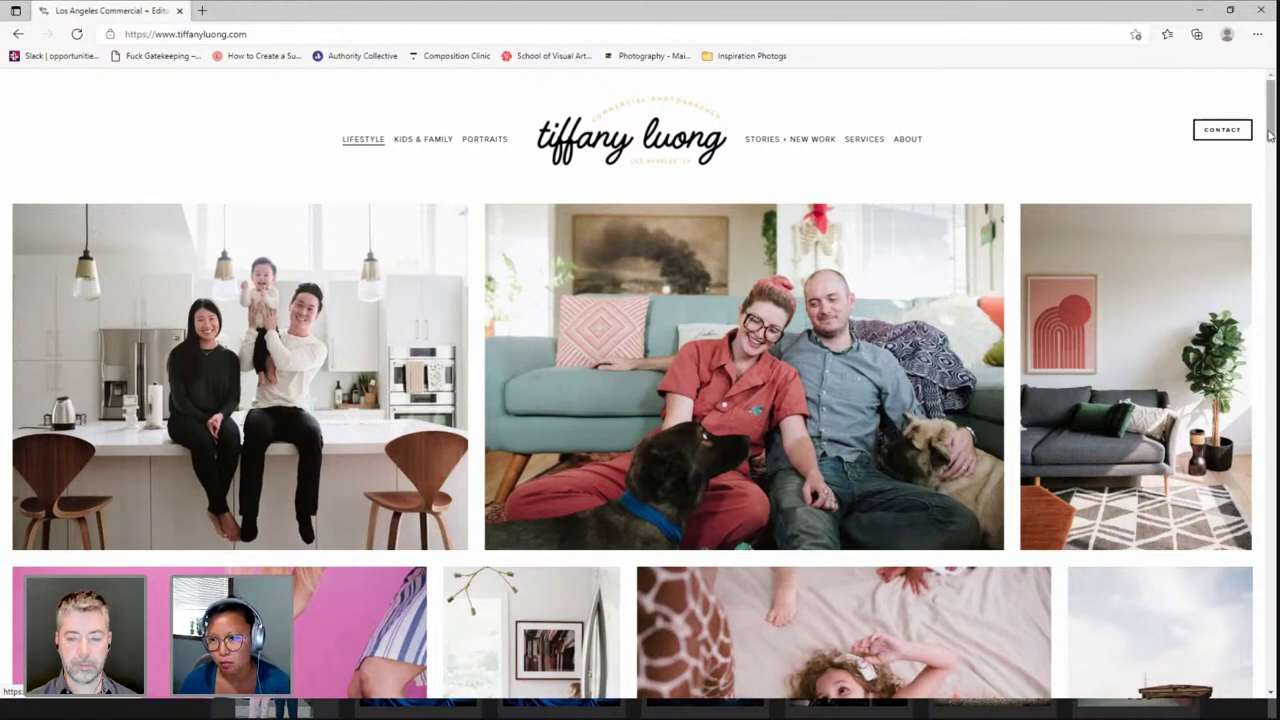
scroll(1272, 133, "down", 3)
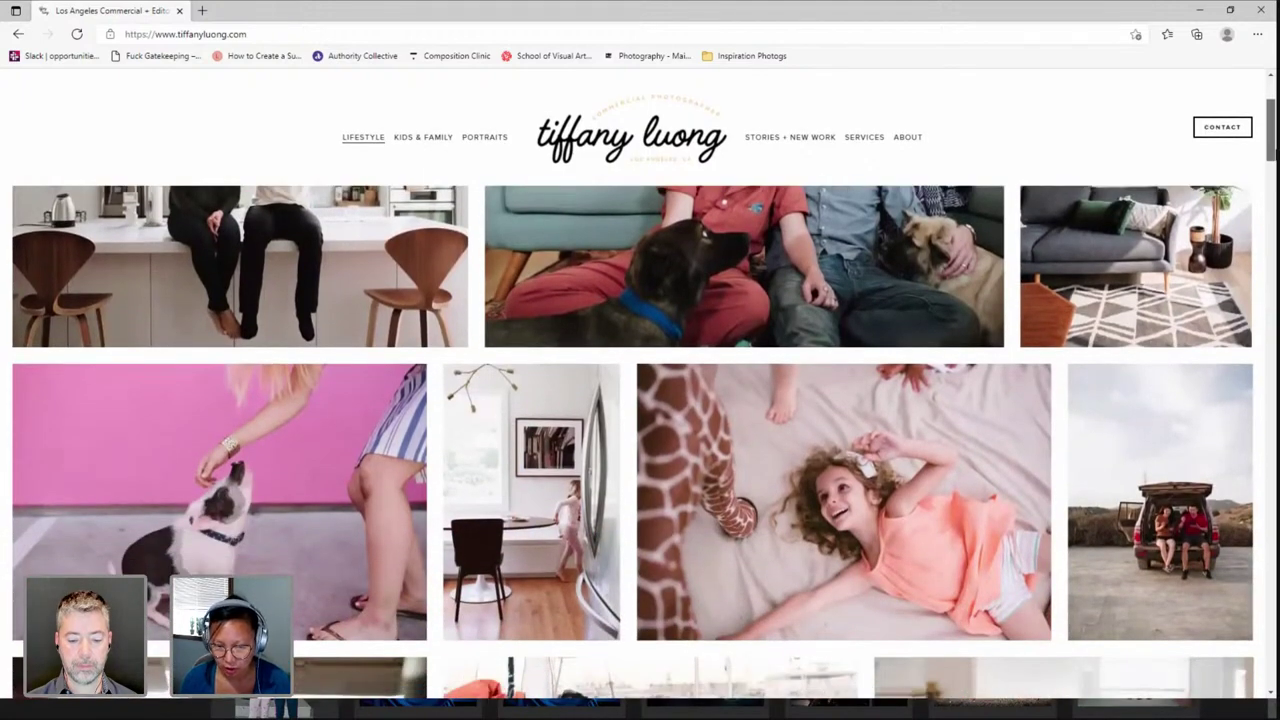
scroll(1272, 133, "down", 3)
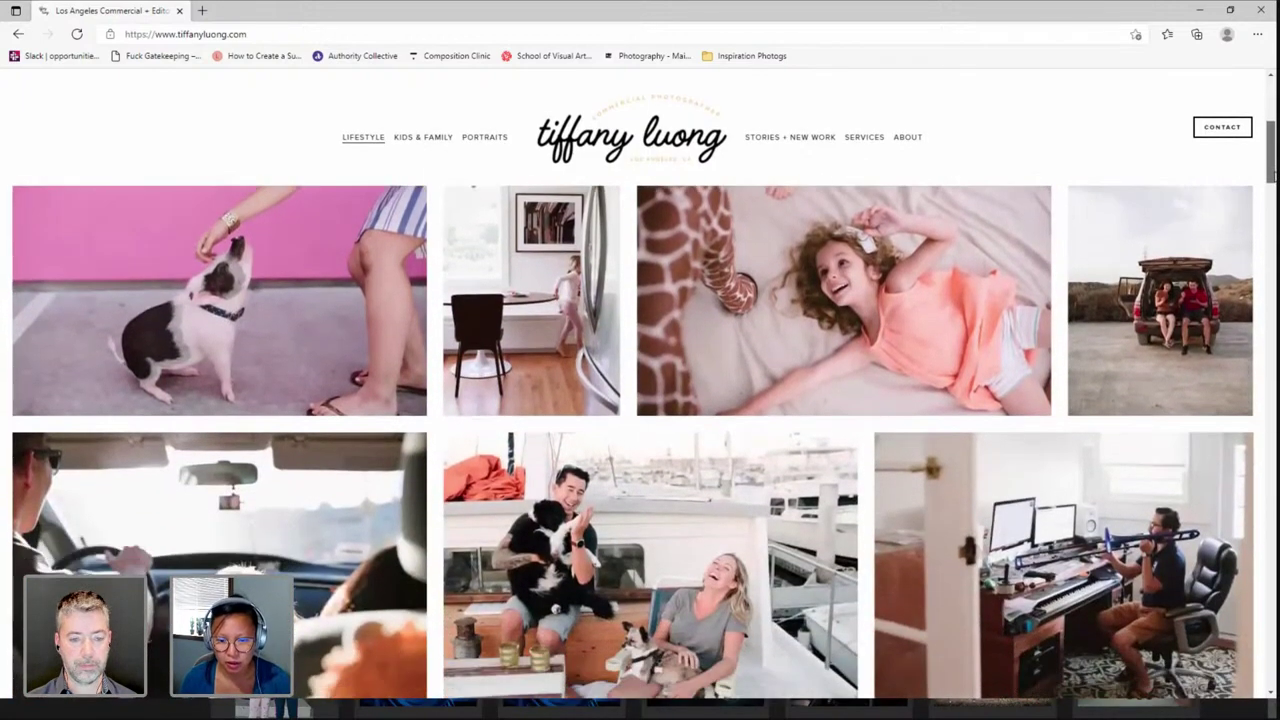
scroll(1272, 160, "down", 1)
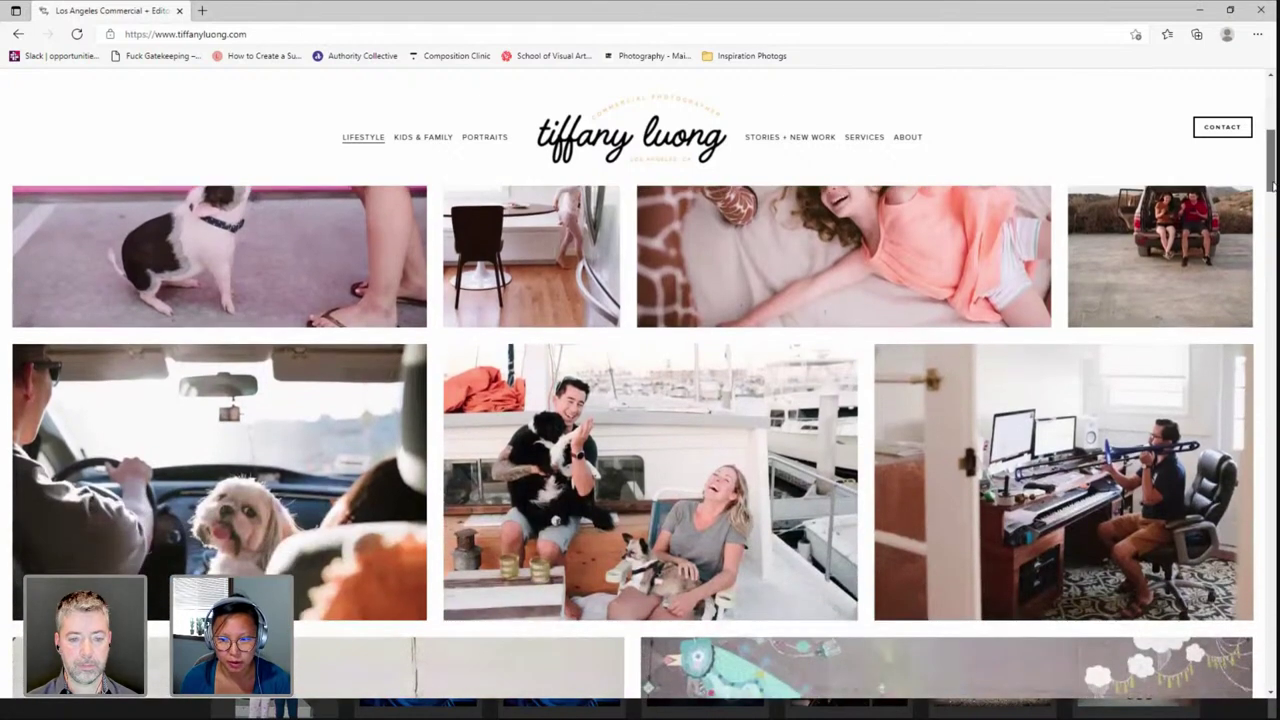
scroll(1272, 185, "down", 1)
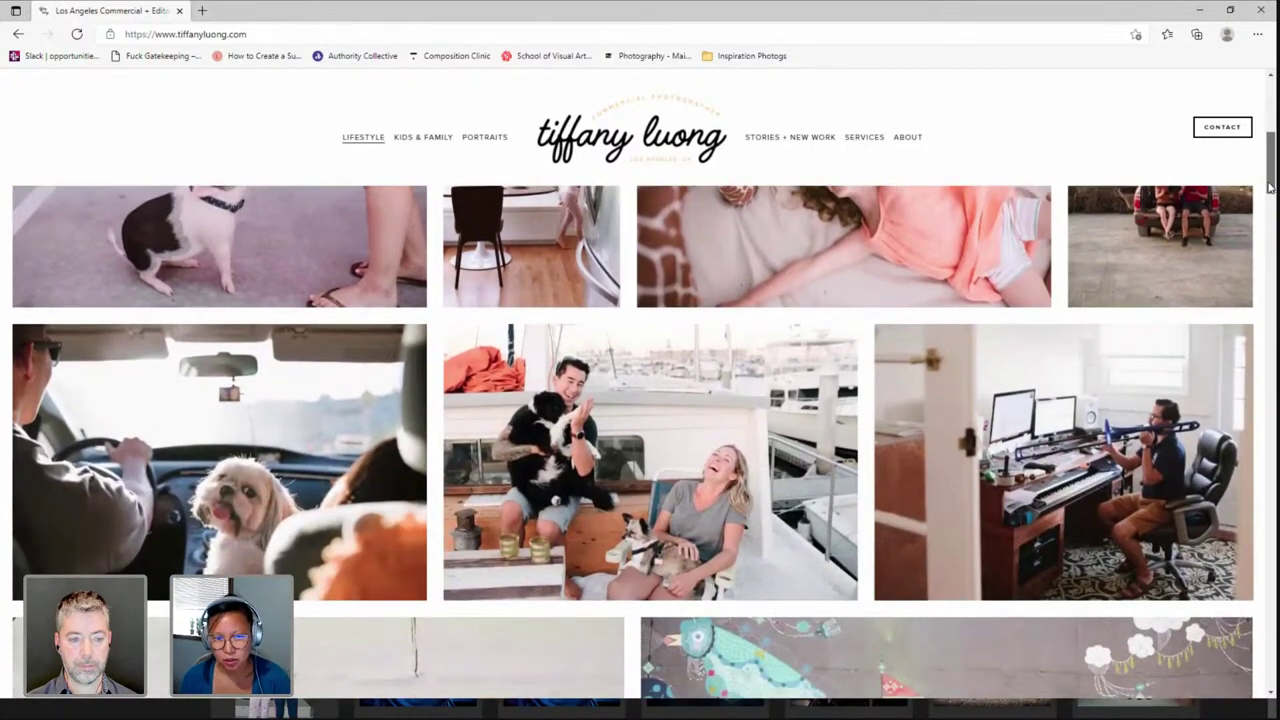
left_click_drag(1270, 185, 1270, 212)
Step: Go to the KIDS & FAMILY page and scroll through its photo gallery
left_click(431, 141)
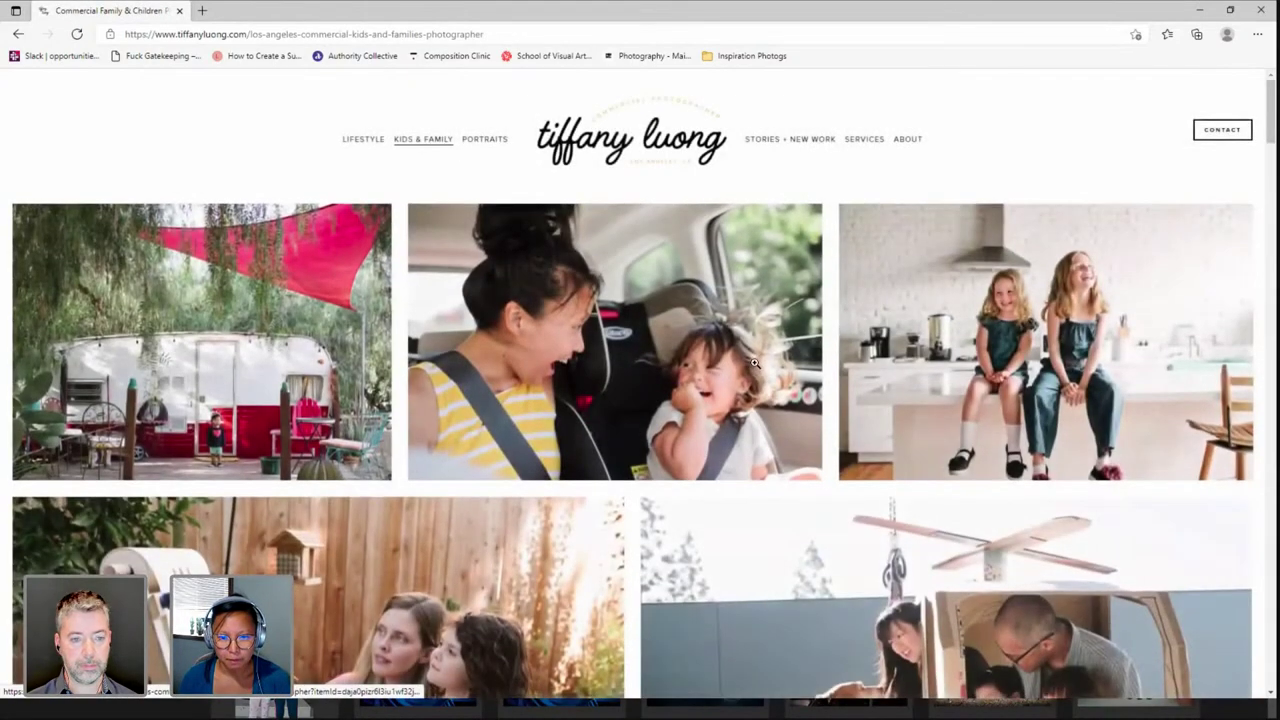
scroll(988, 383, "down", 3)
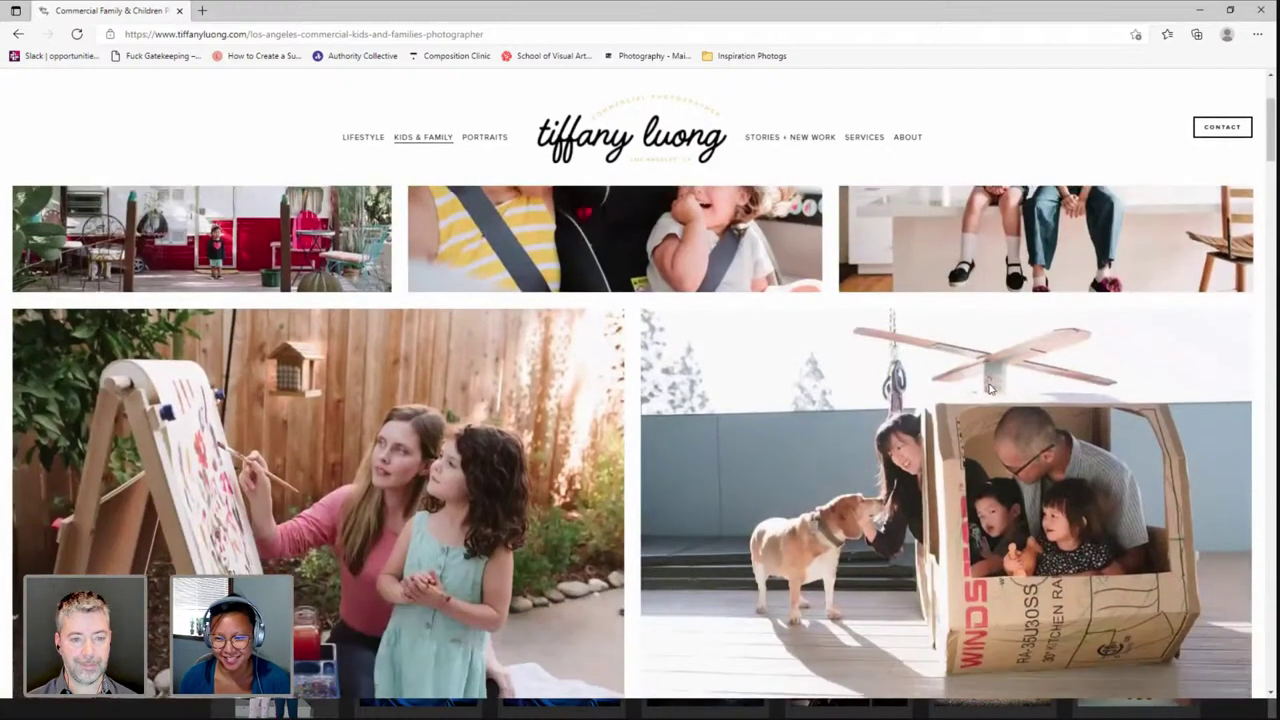
scroll(988, 383, "down", 2)
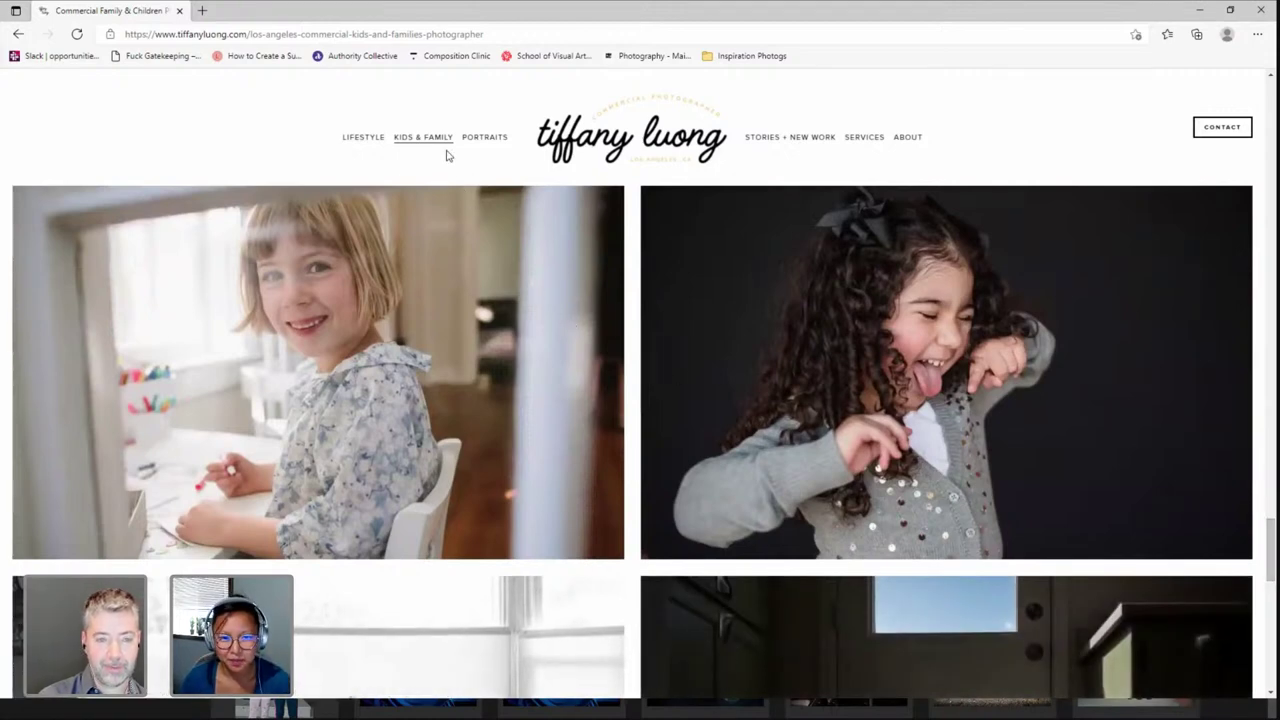
Step: Open the Portraits page and scroll through its lifestyle and workplace portrait gallery
left_click(479, 141)
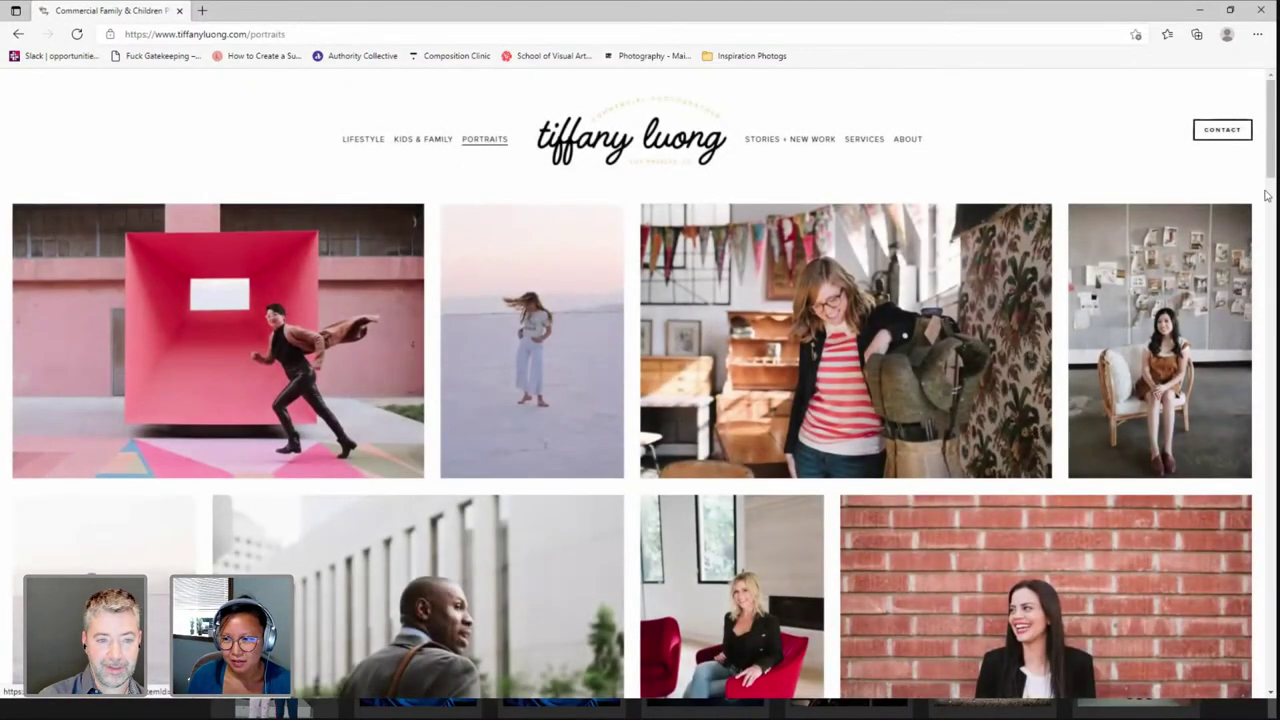
scroll(1268, 200, "down", 2)
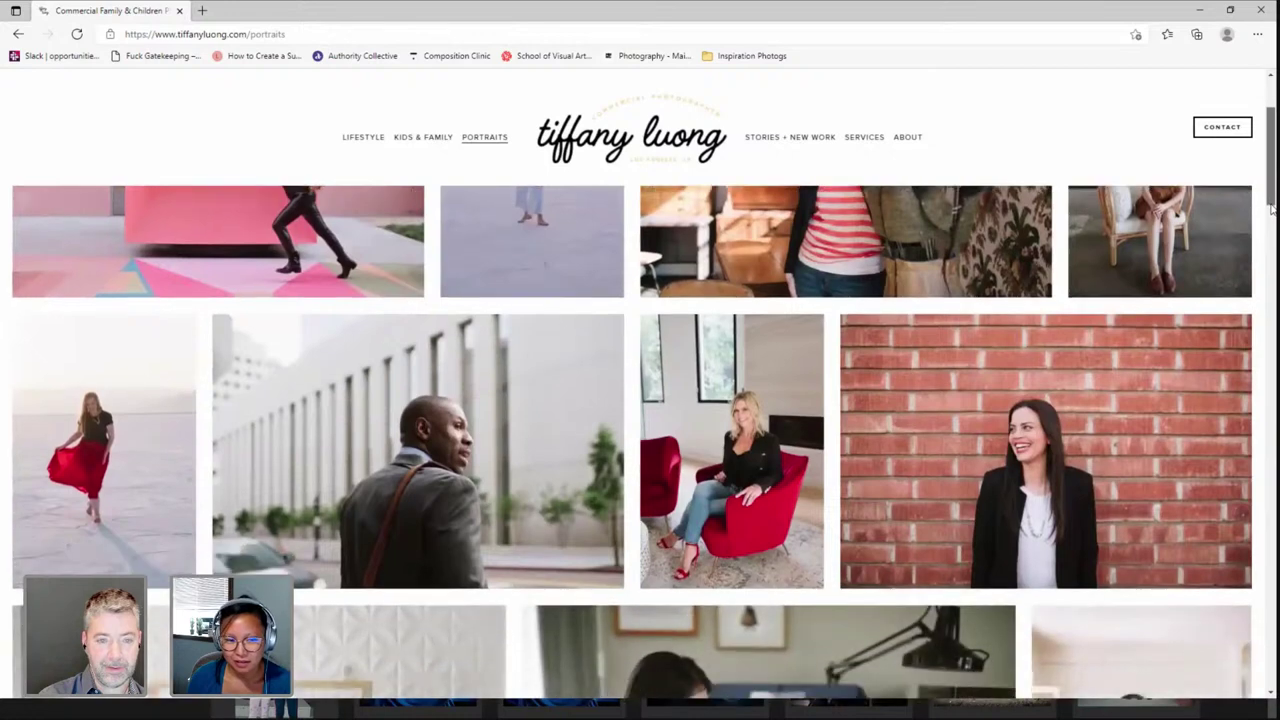
left_click_drag(1271, 208, 1272, 230)
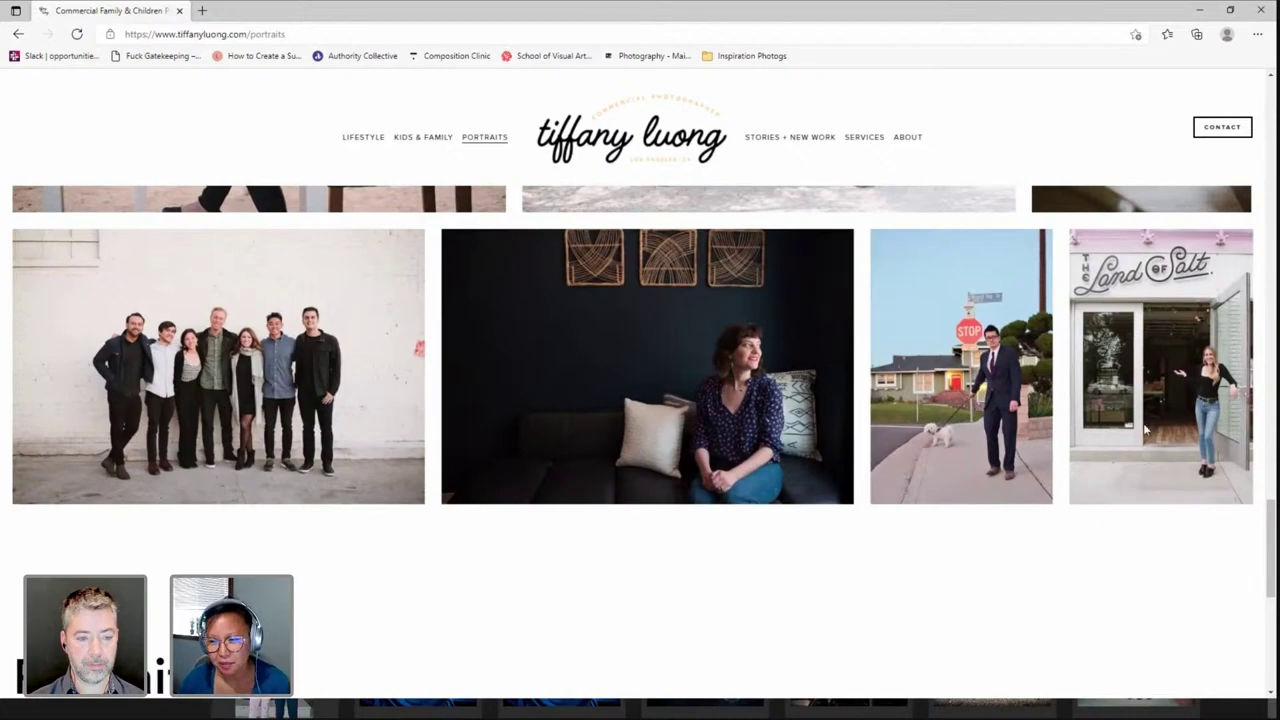
left_click_drag(1271, 502, 1271, 100)
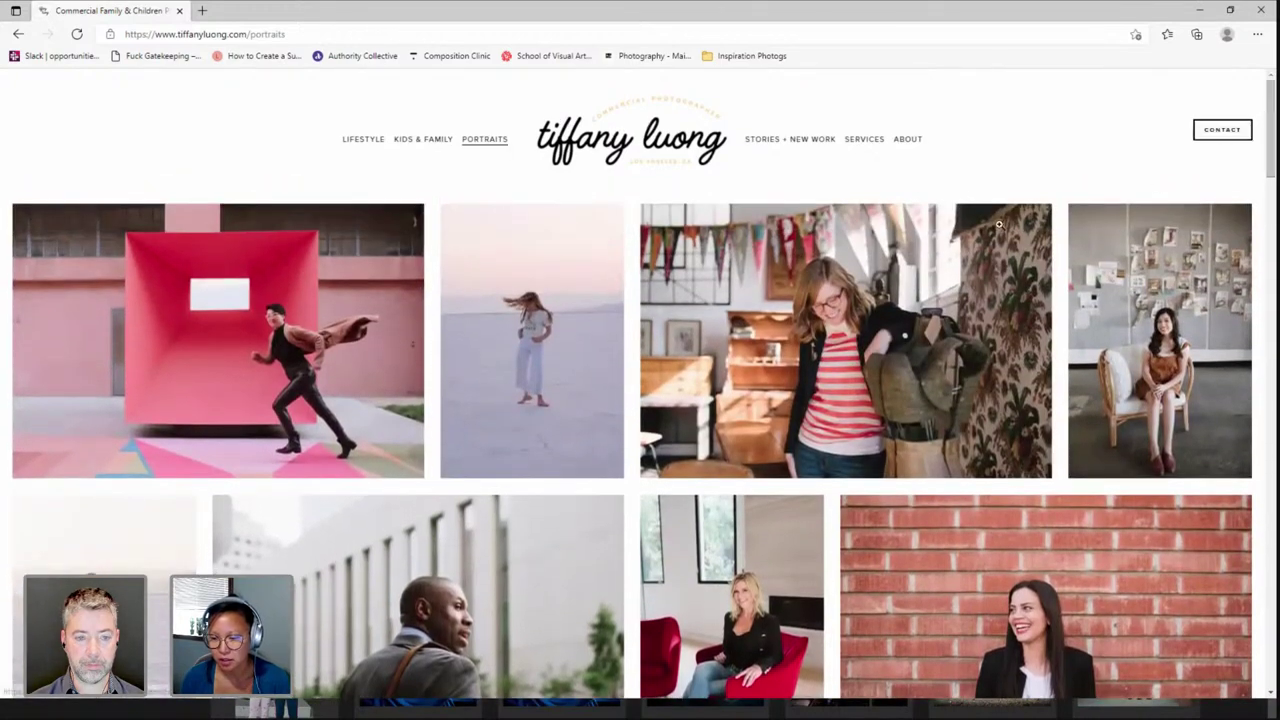
Step: Open Stories + New Work and scroll through its photo story grid, including Living with Pickles and Kidspace
left_click(804, 145)
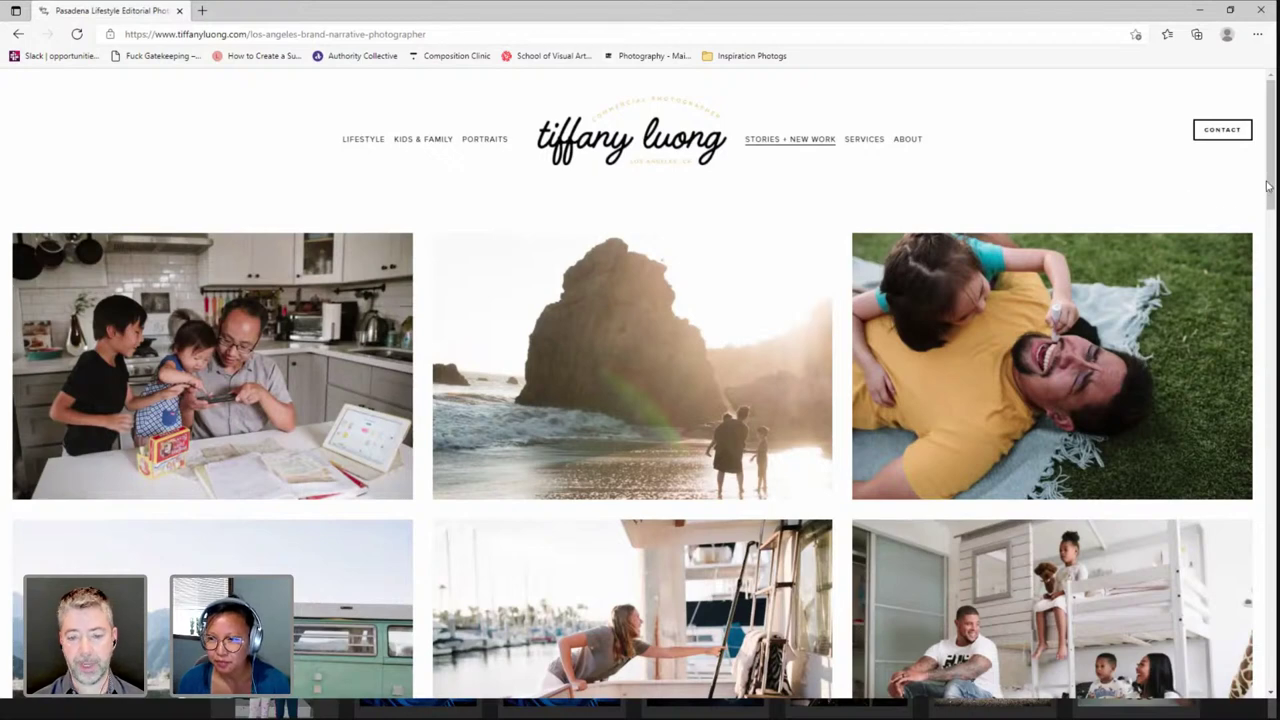
left_click_drag(1272, 182, 1272, 270)
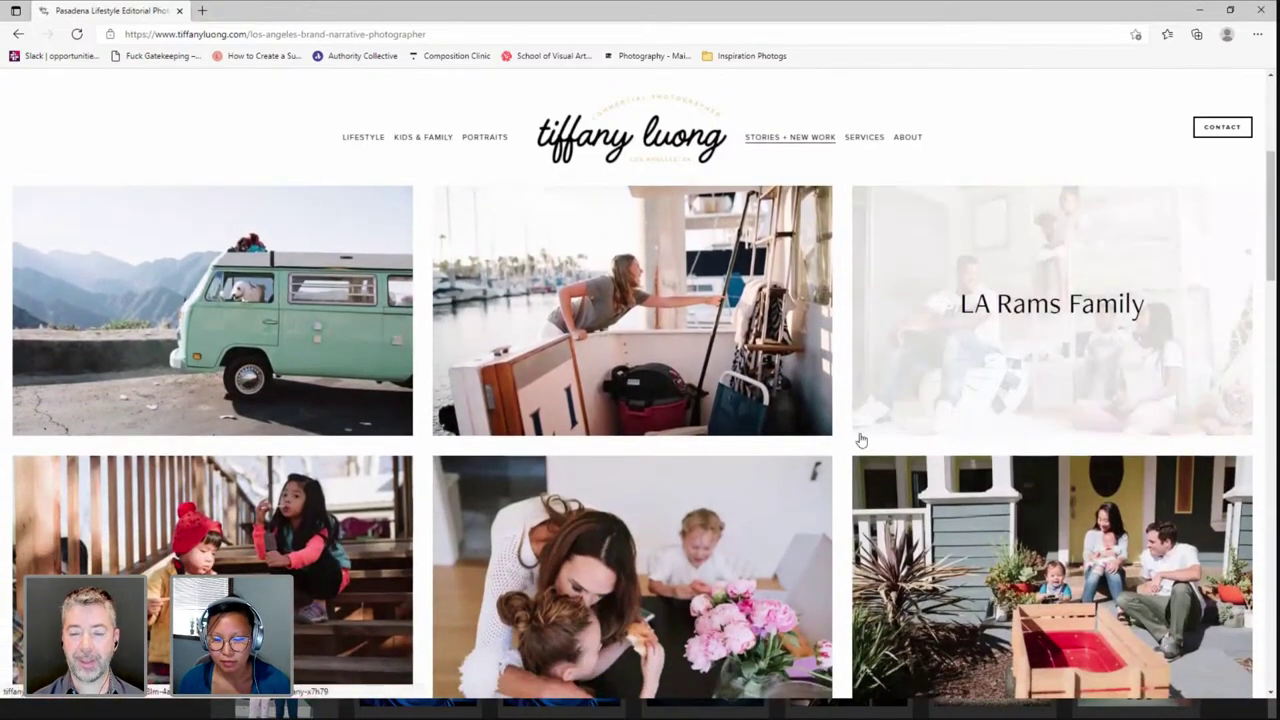
scroll(743, 562, "down", 4)
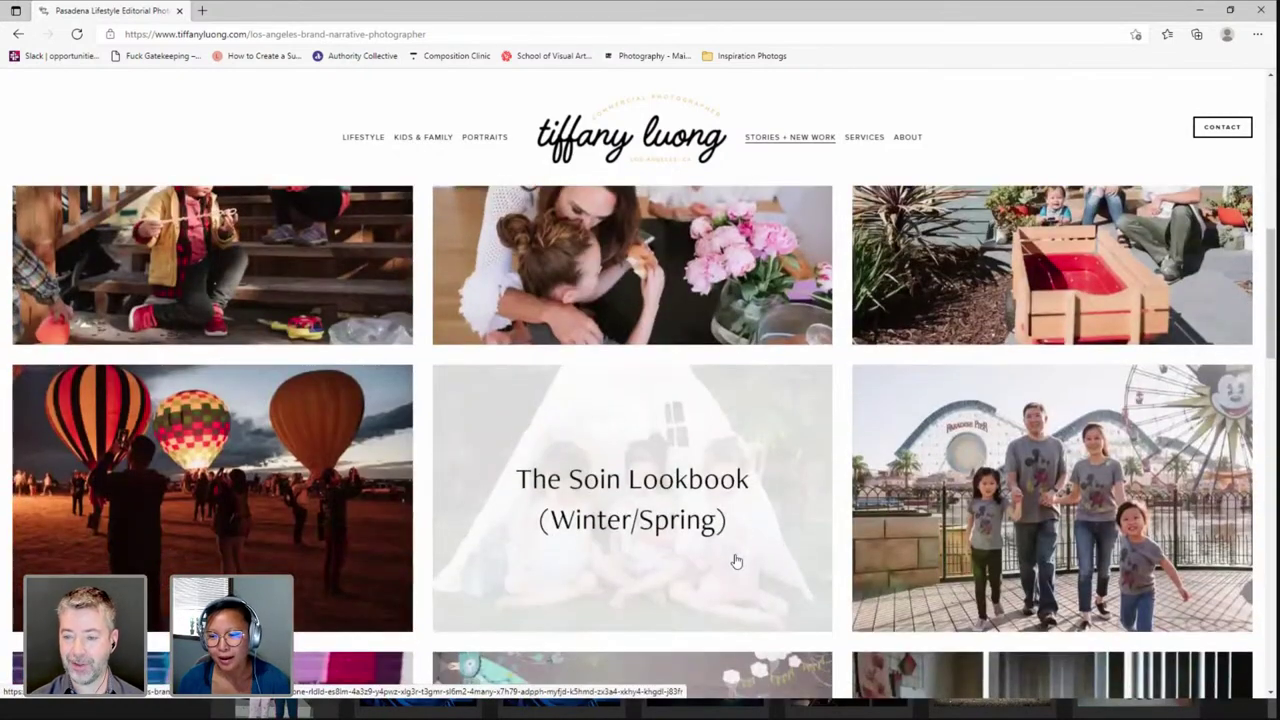
scroll(736, 562, "down", 1)
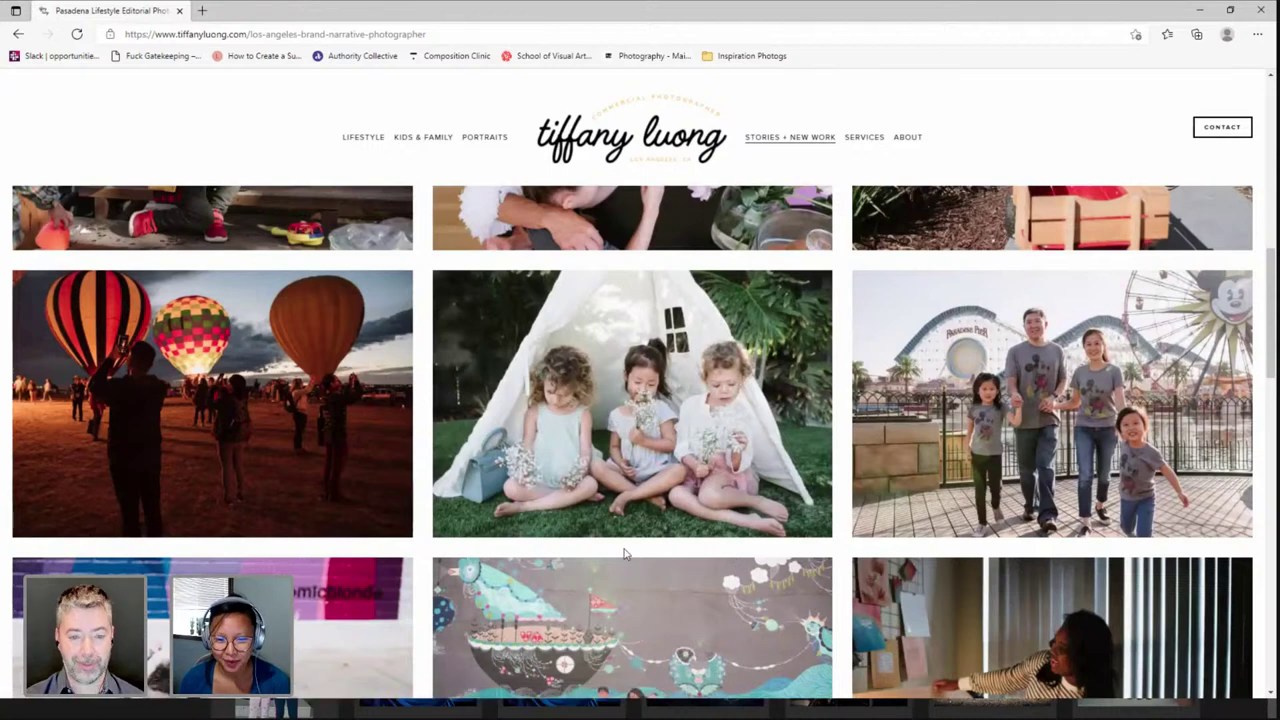
scroll(624, 553, "down", 1)
scroll(624, 555, "down", 1)
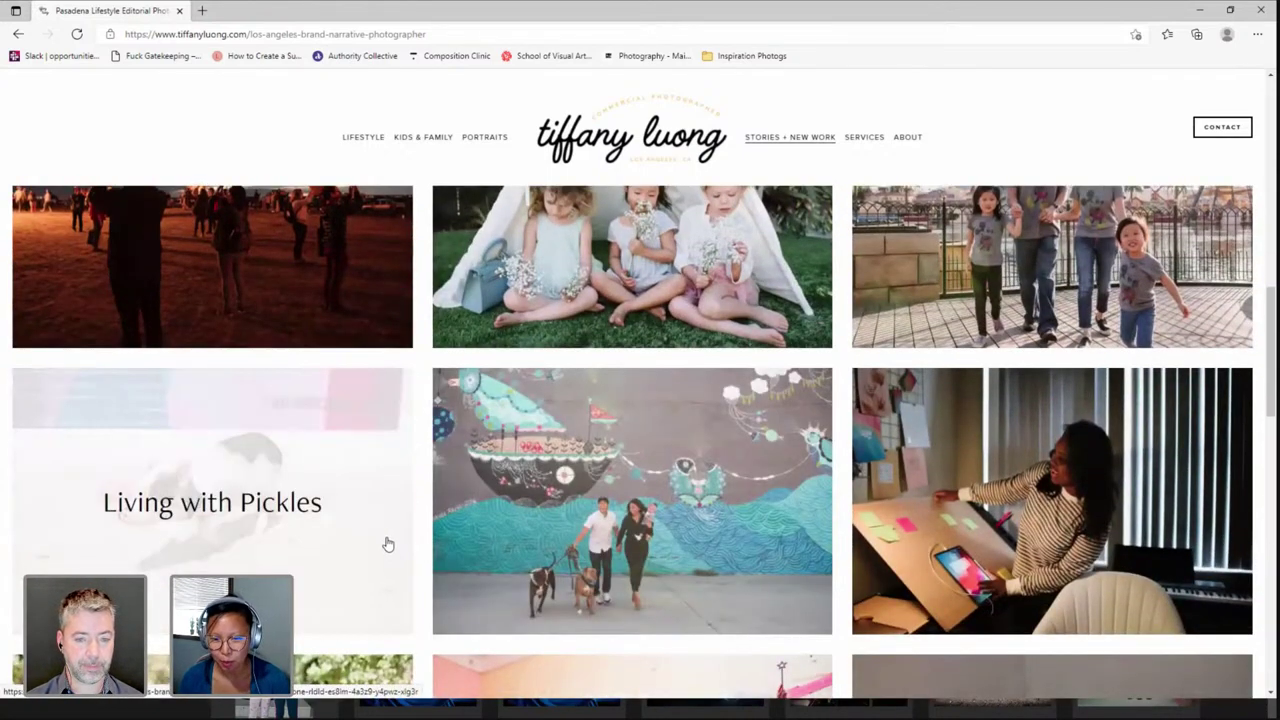
scroll(388, 544, "down", 3)
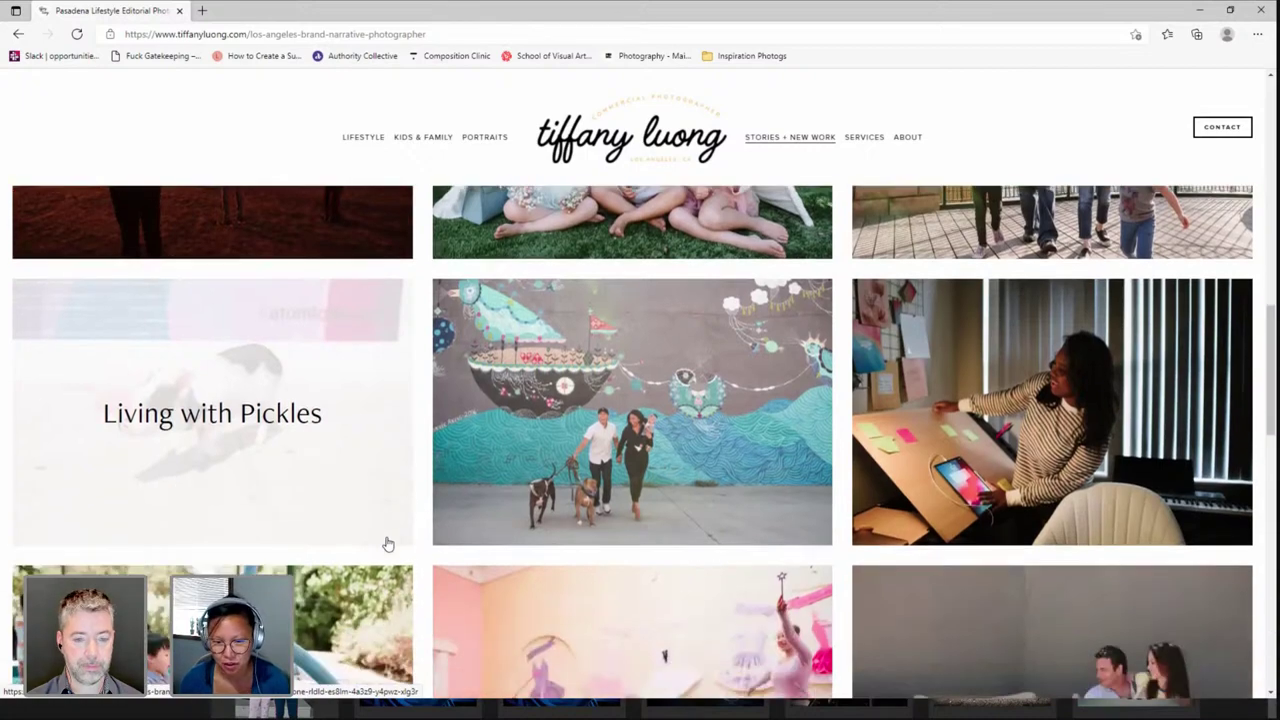
scroll(388, 544, "down", 2)
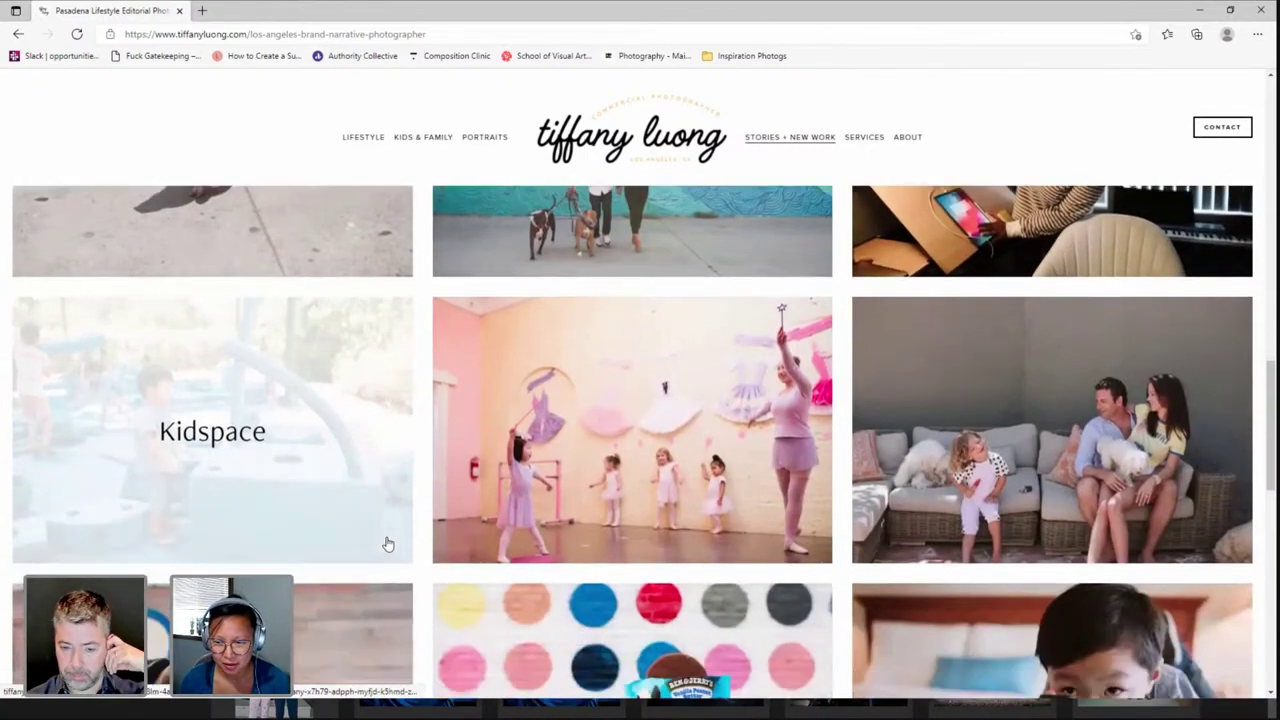
scroll(388, 544, "down", 1)
scroll(388, 544, "down", 1)
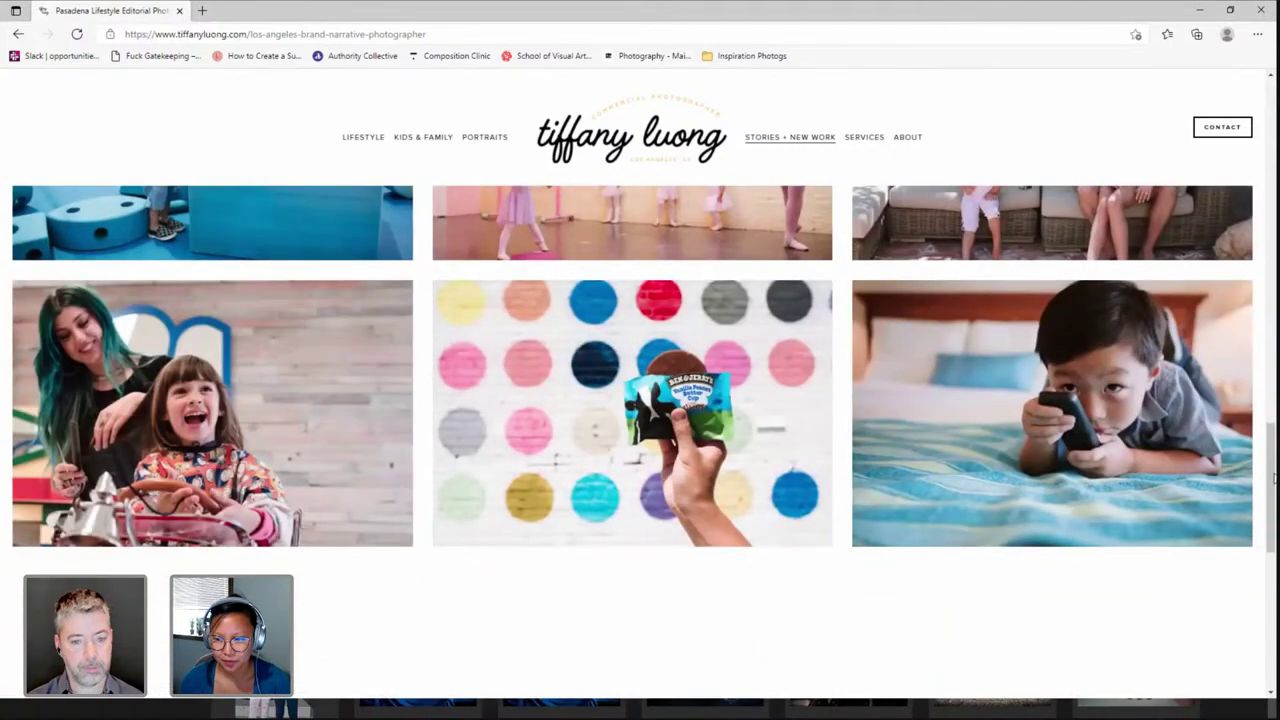
mouse_move(1273, 479)
left_mouse_down()
mouse_move(1273, 226)
mouse_move(1266, 528)
mouse_move(1268, 468)
left_mouse_up()
scroll(329, 491, "up", 4)
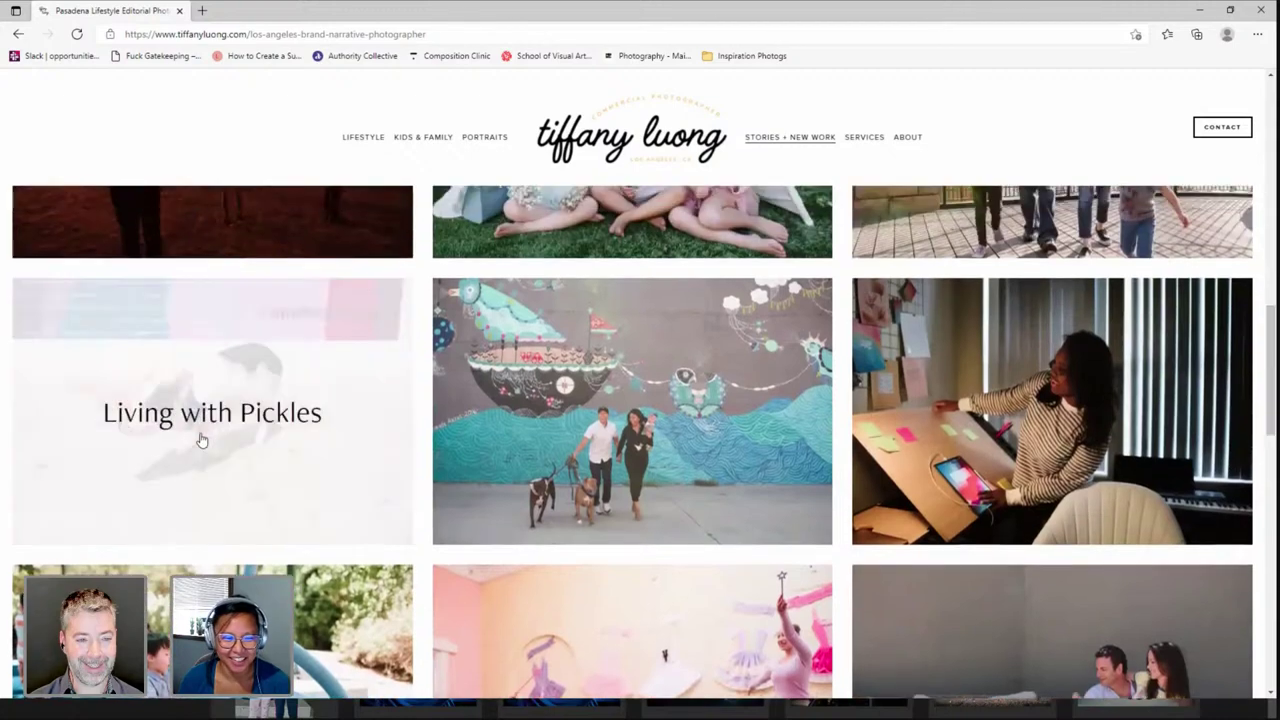
Step: Open the Living with Pickles story and scroll to the woman and pug over the Los Angeles skyline
left_click(962, 650)
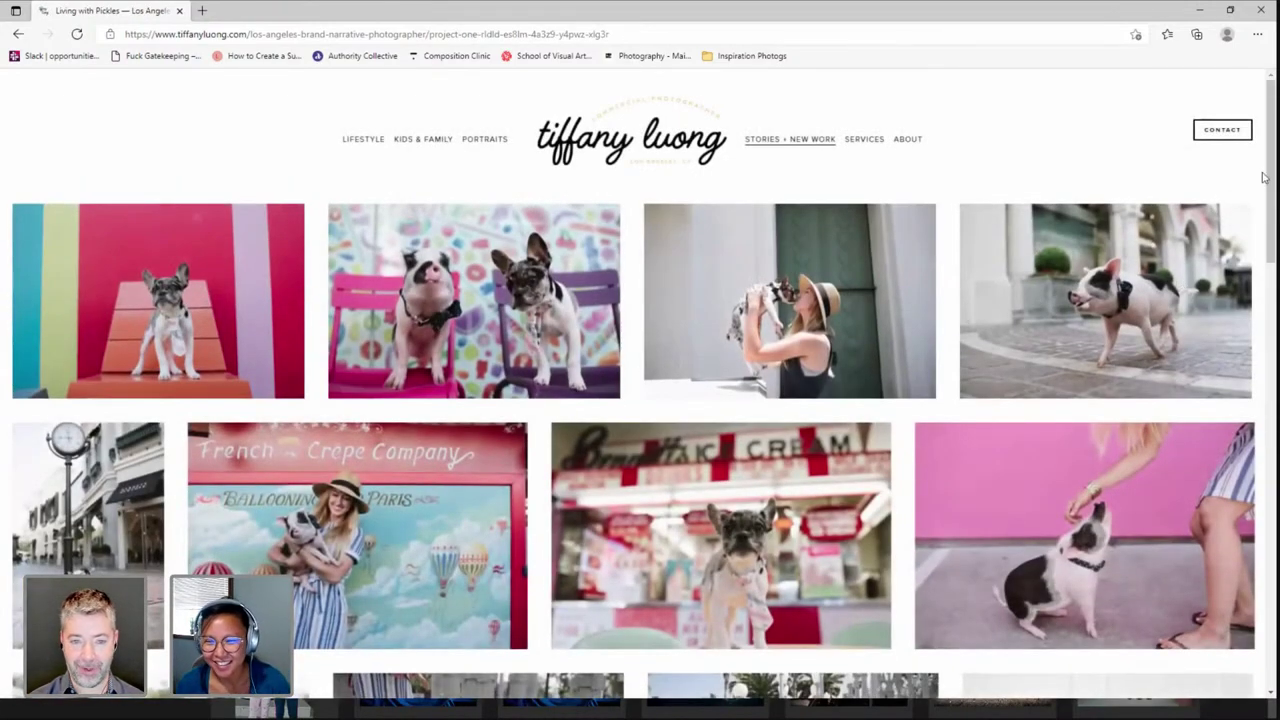
mouse_move(1271, 160)
left_mouse_down()
mouse_move(1272, 503)
mouse_move(1272, 154)
left_mouse_up()
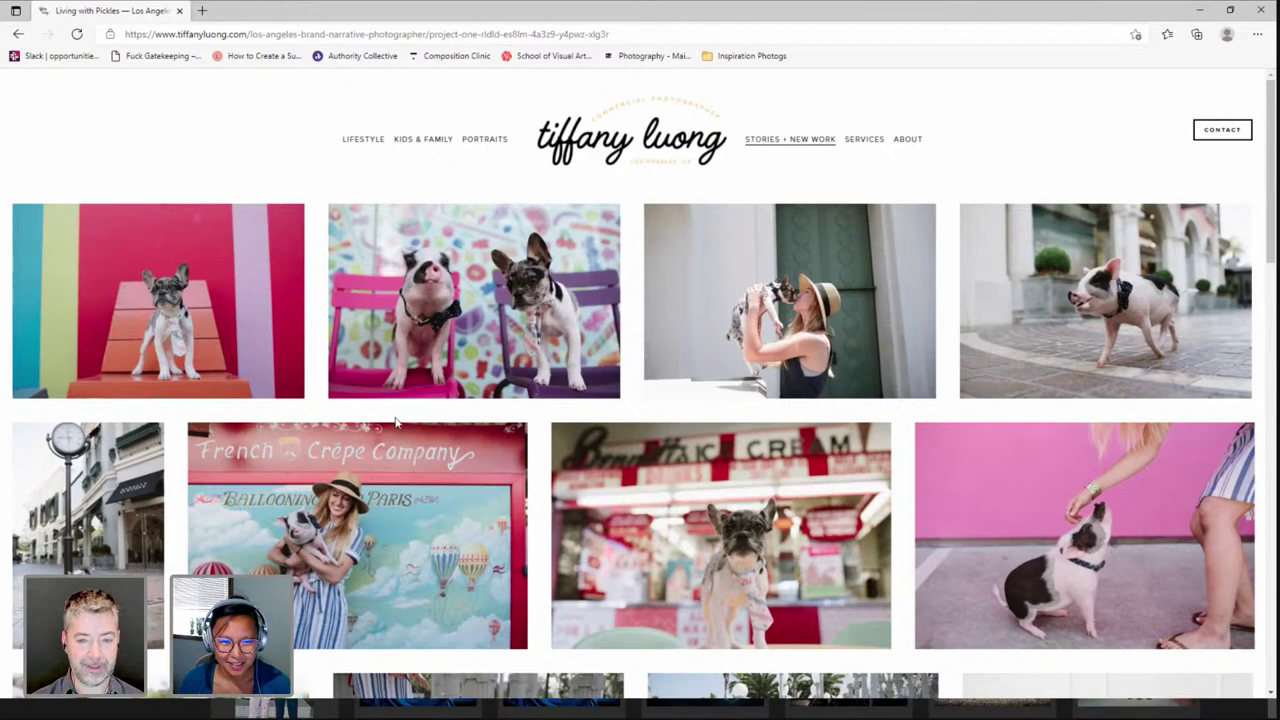
left_click_drag(1273, 217, 1275, 515)
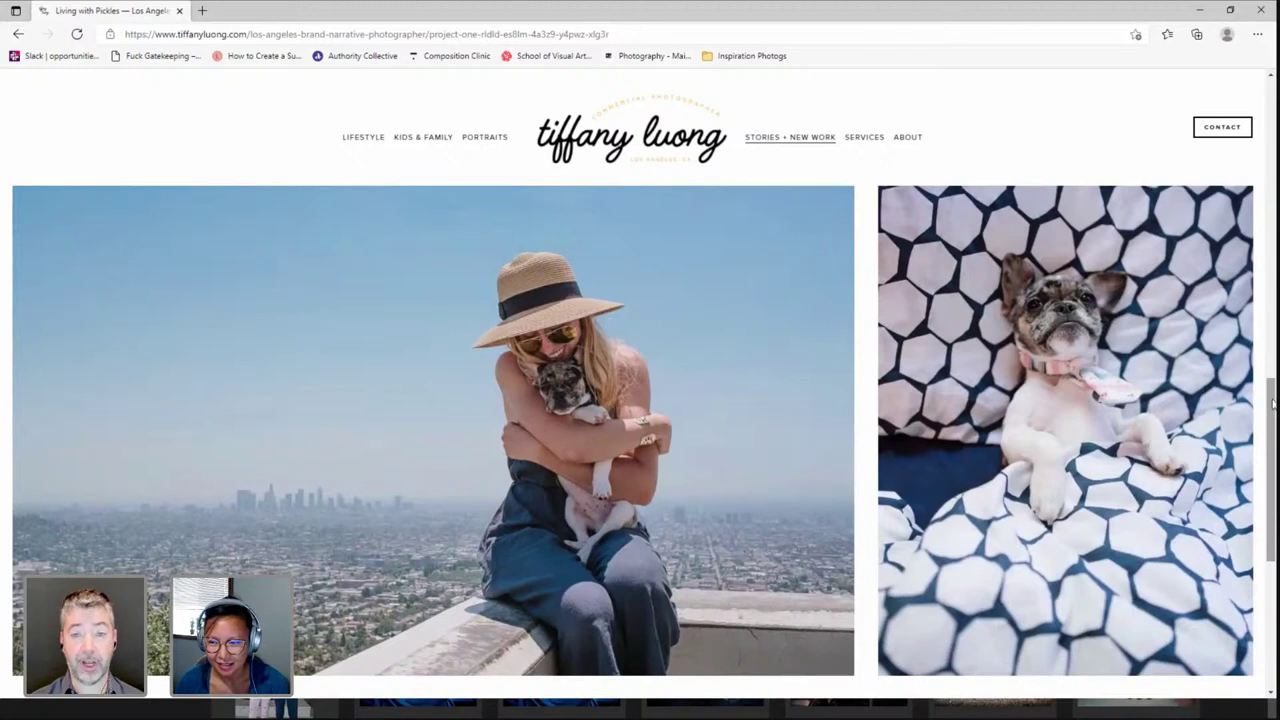
left_click_drag(1272, 392, 1272, 408)
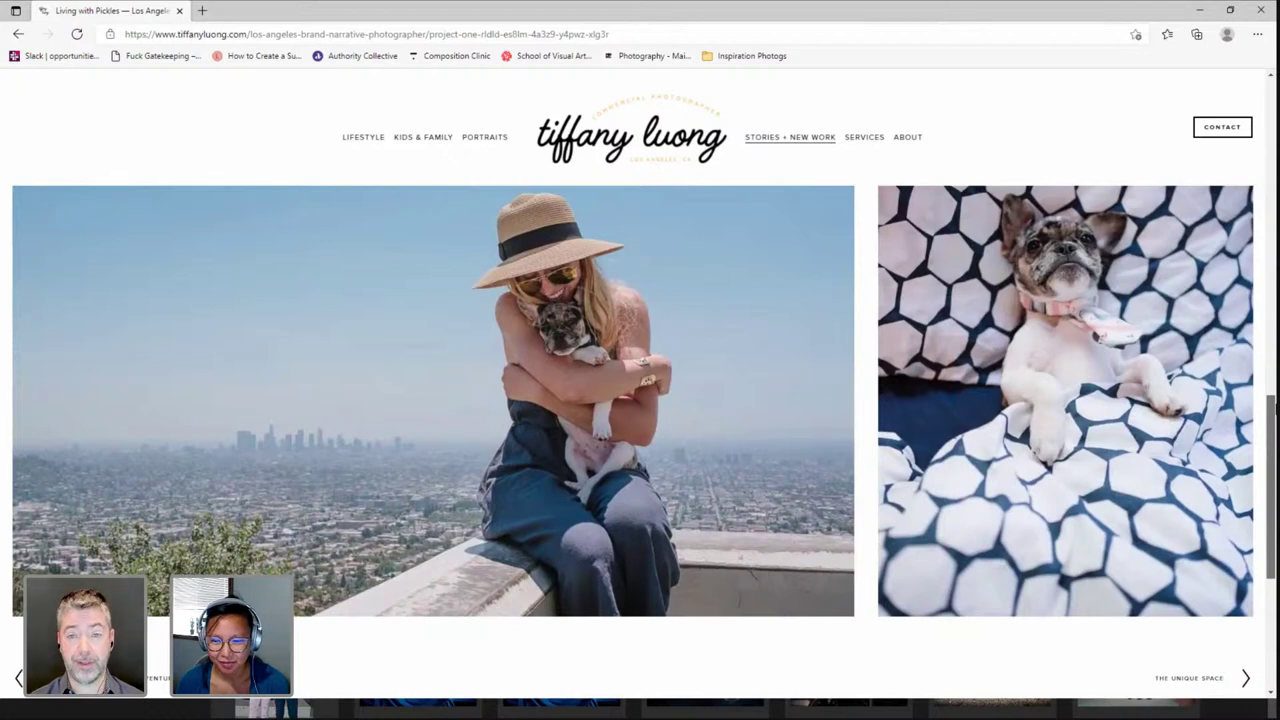
scroll(633, 436, "down", 1)
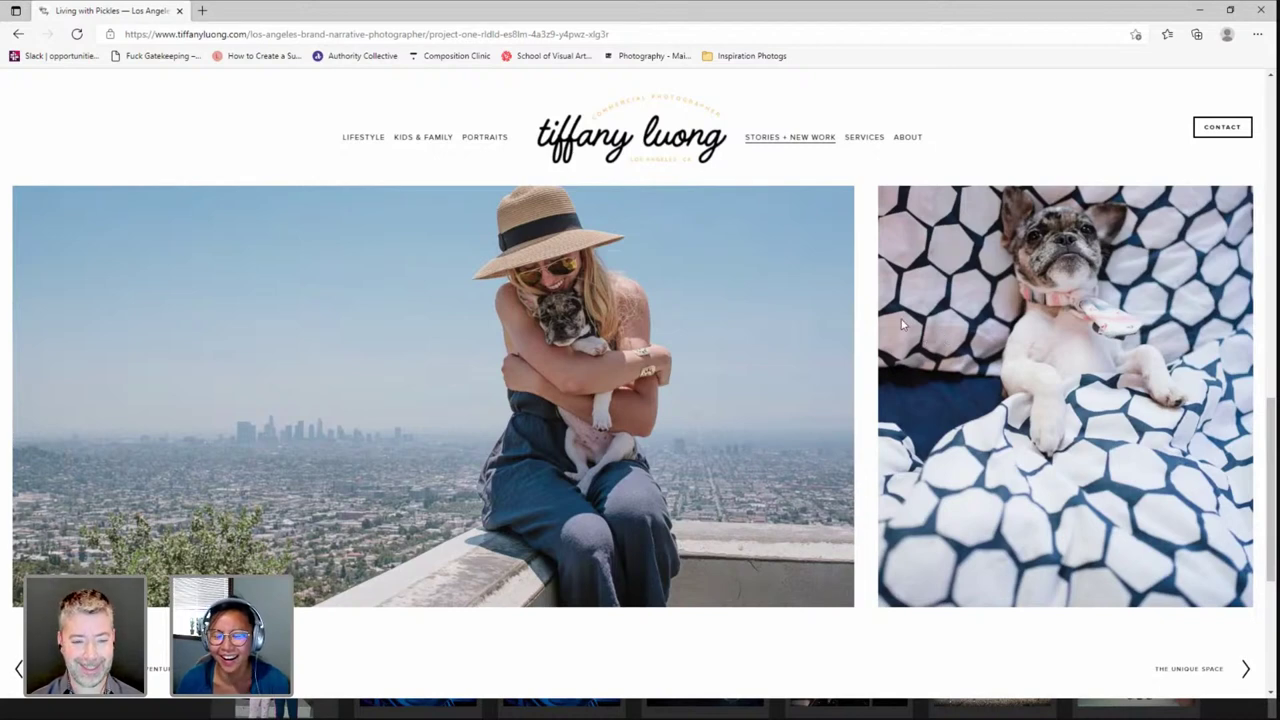
mouse_move(863, 141)
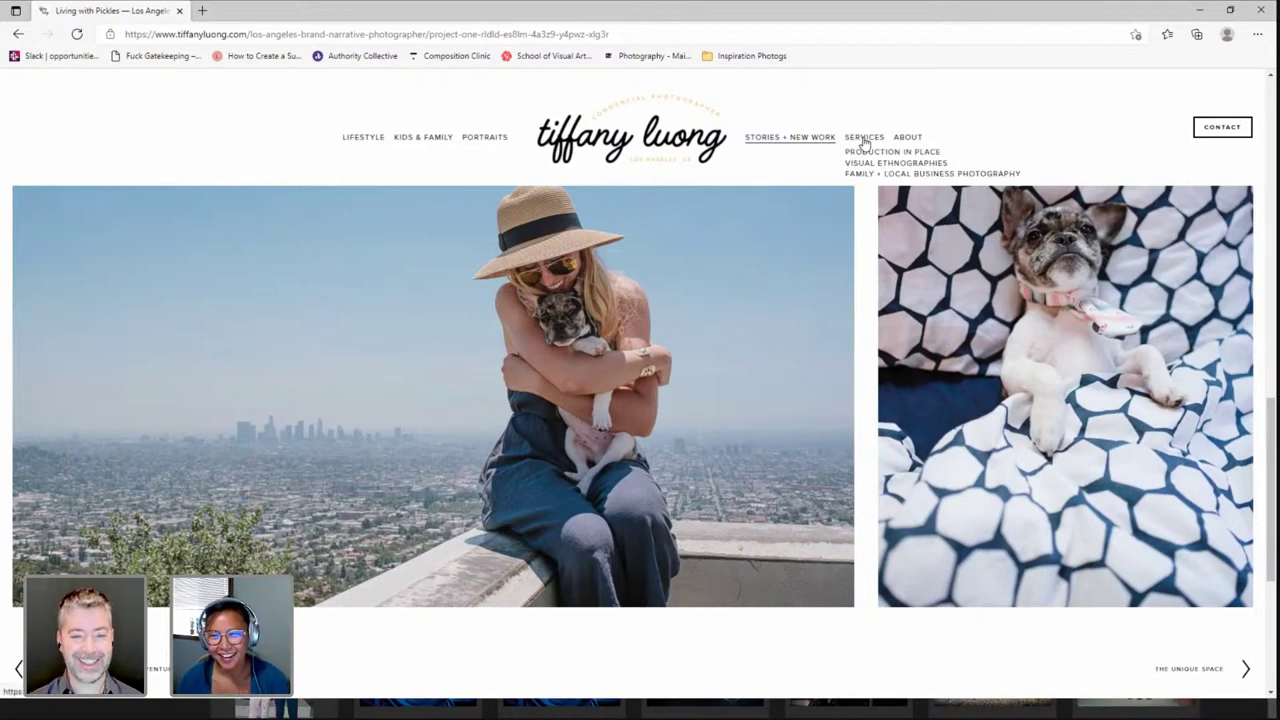
Step: Go back to the Stories + New Work page and scroll down its photo grid
left_click(816, 142)
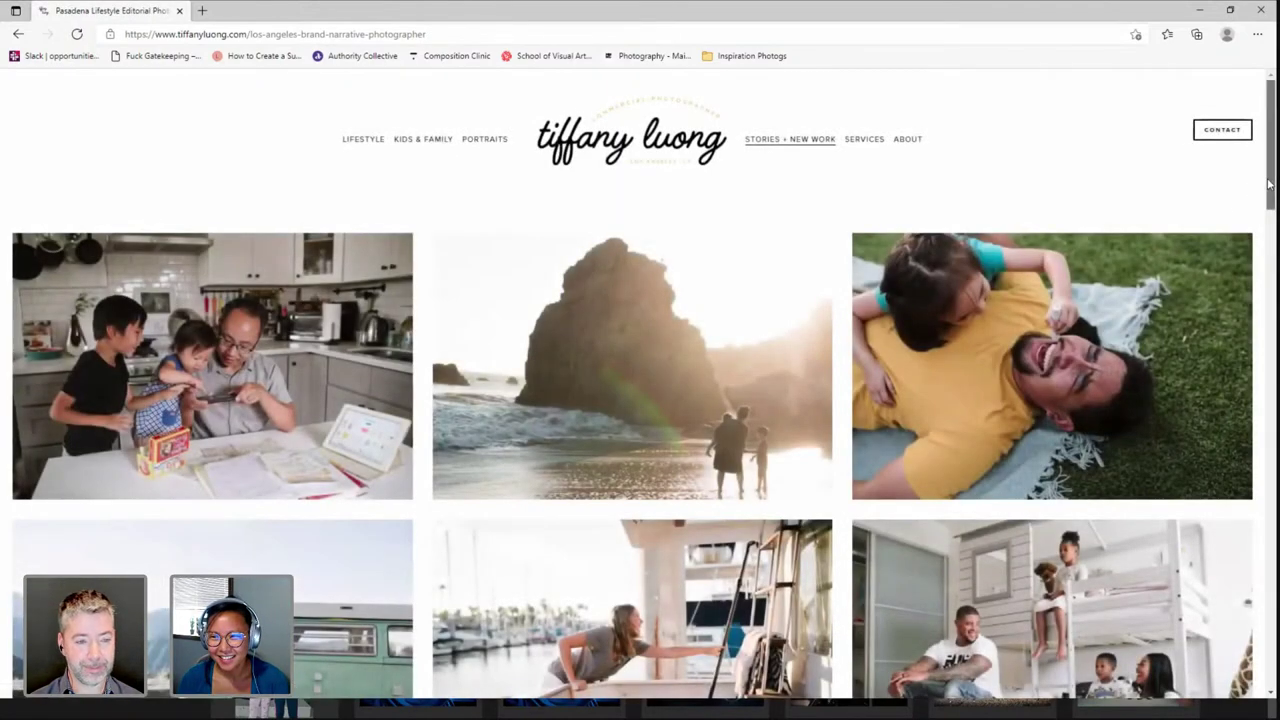
left_click_drag(1268, 184, 1273, 494)
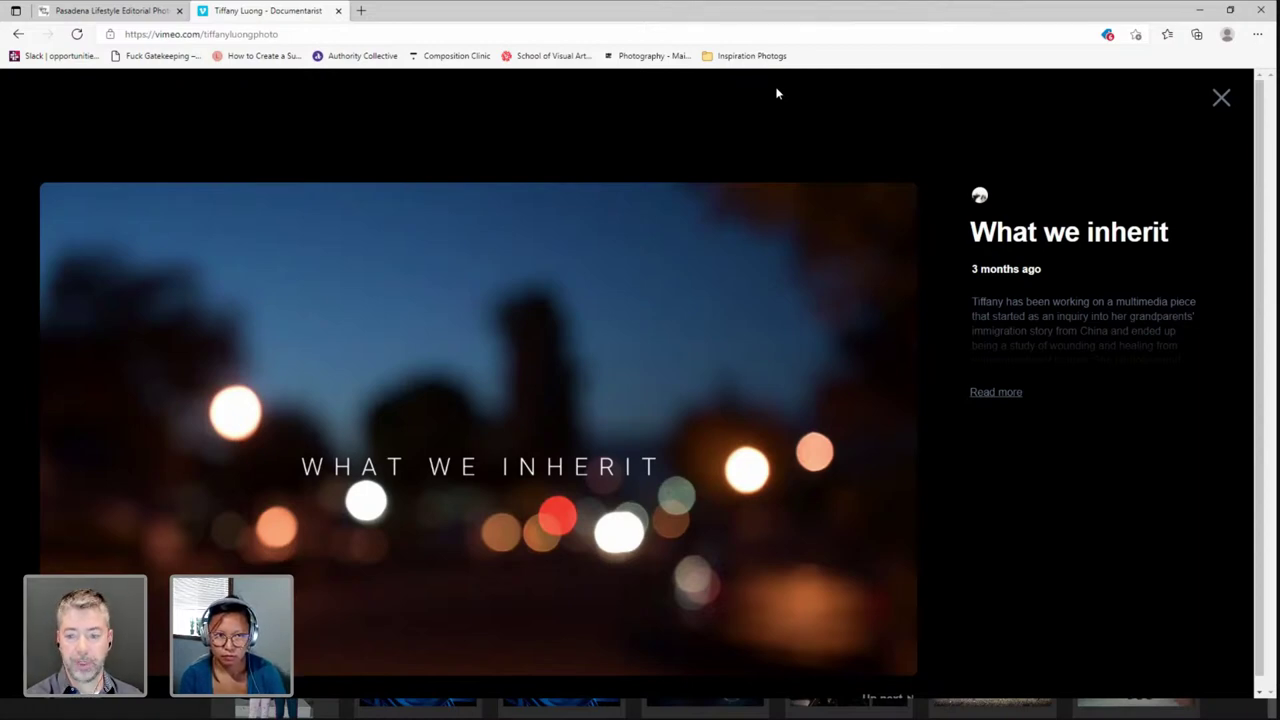
Step: Switch to the Pasadena Lifestyle Editorial portfolio page and scroll up its grid
left_click(106, 11)
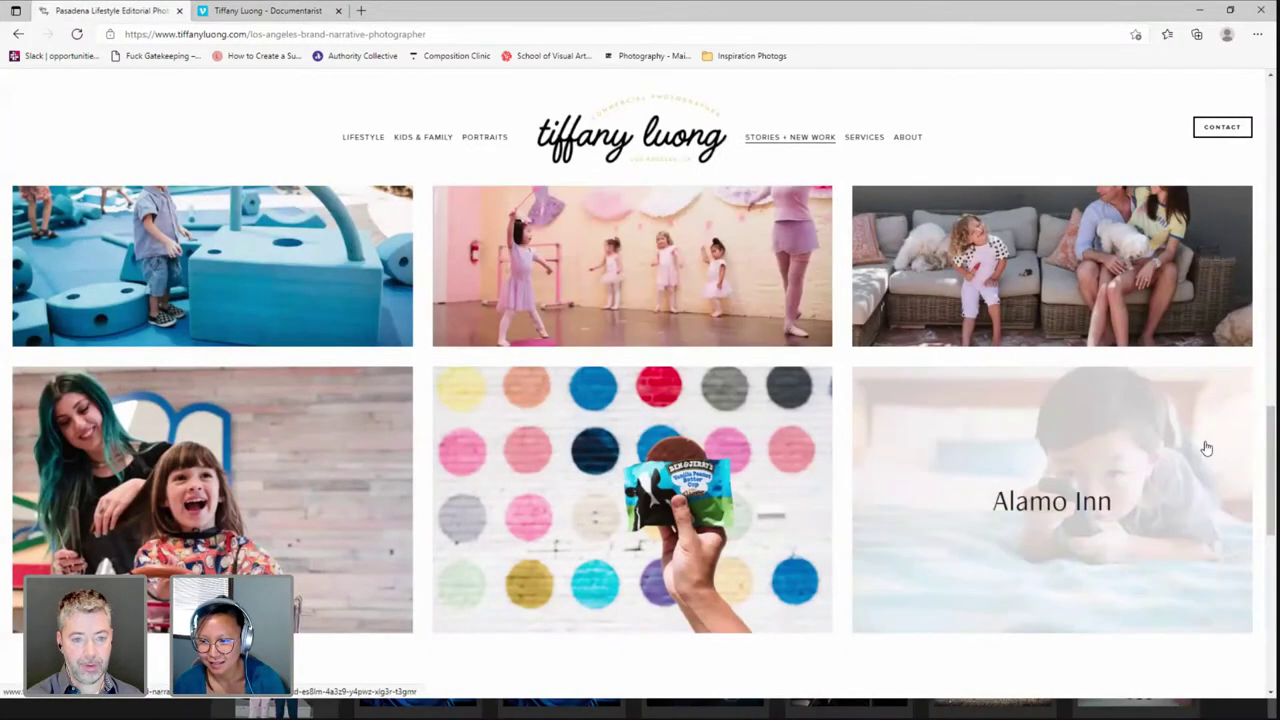
scroll(1270, 470, "up", 1)
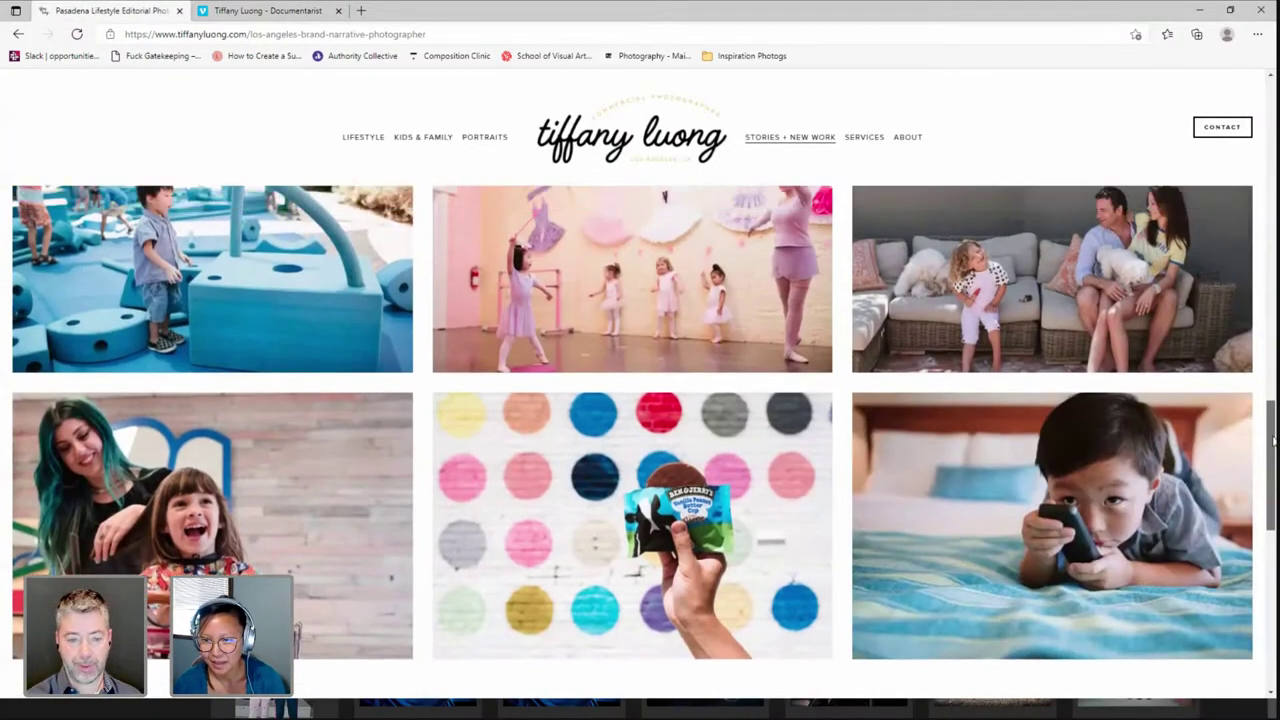
scroll(640, 442, "up", 6)
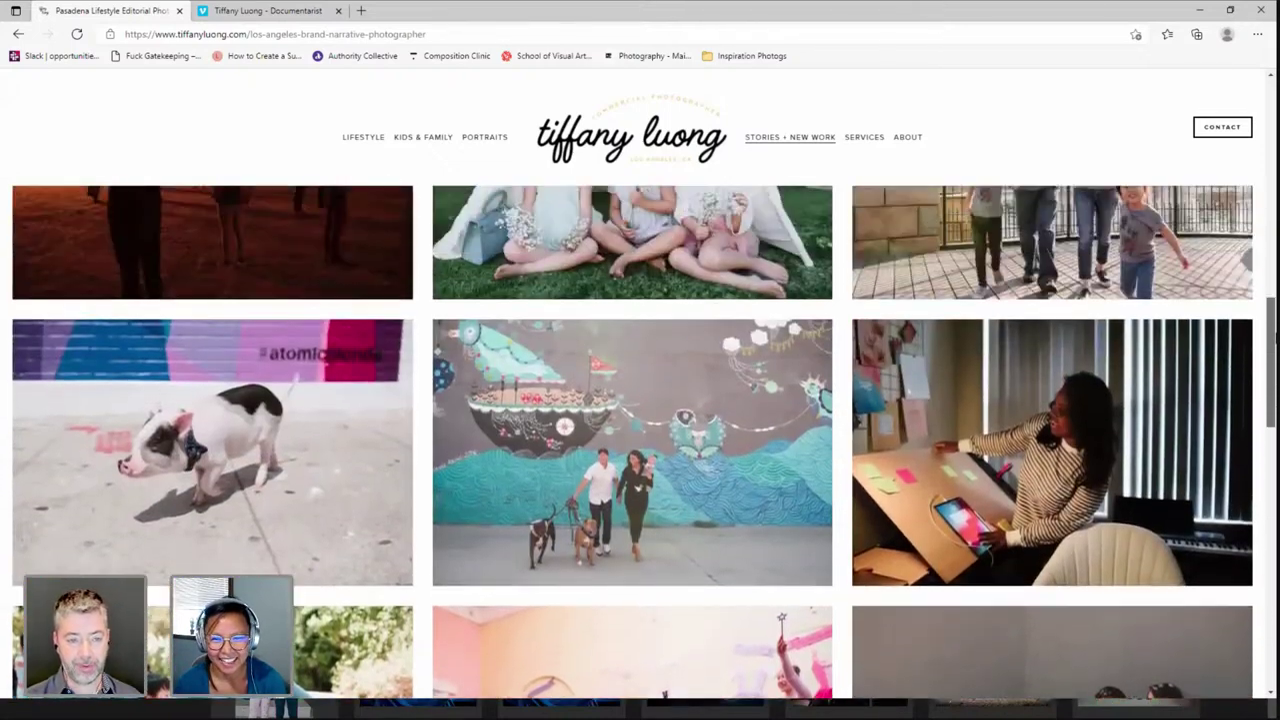
scroll(640, 442, "up", 3)
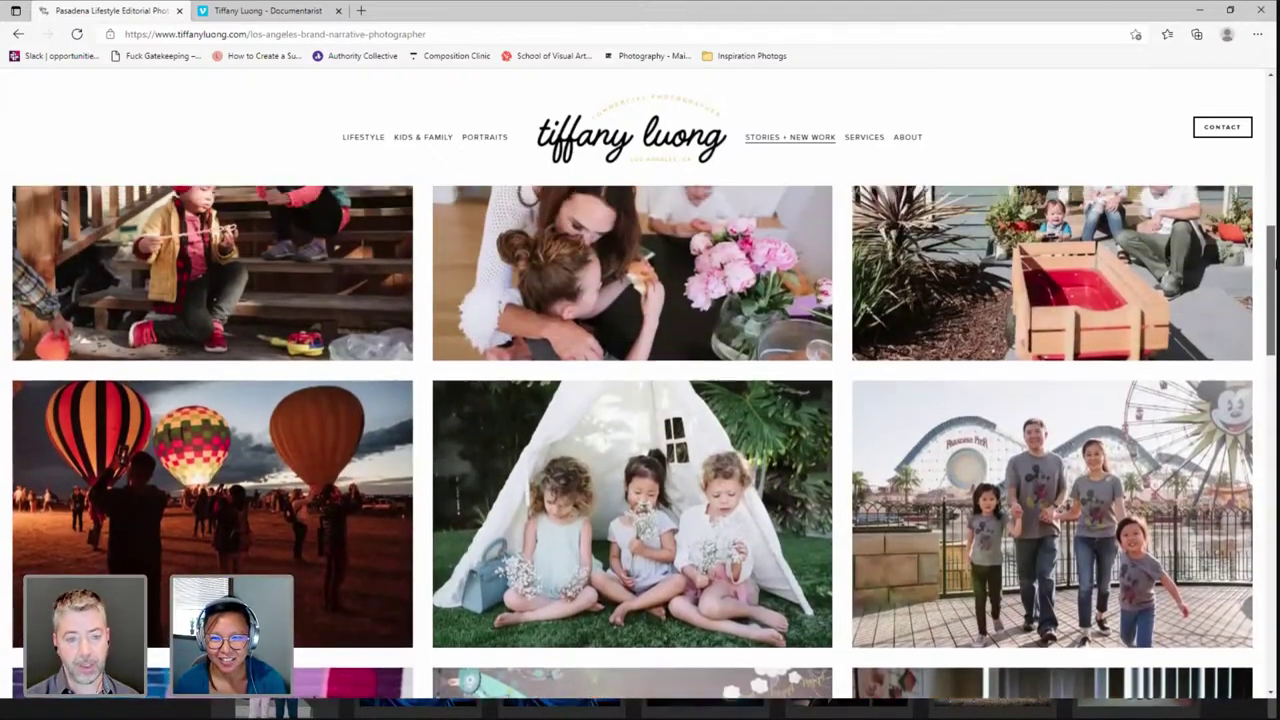
scroll(640, 442, "up", 3)
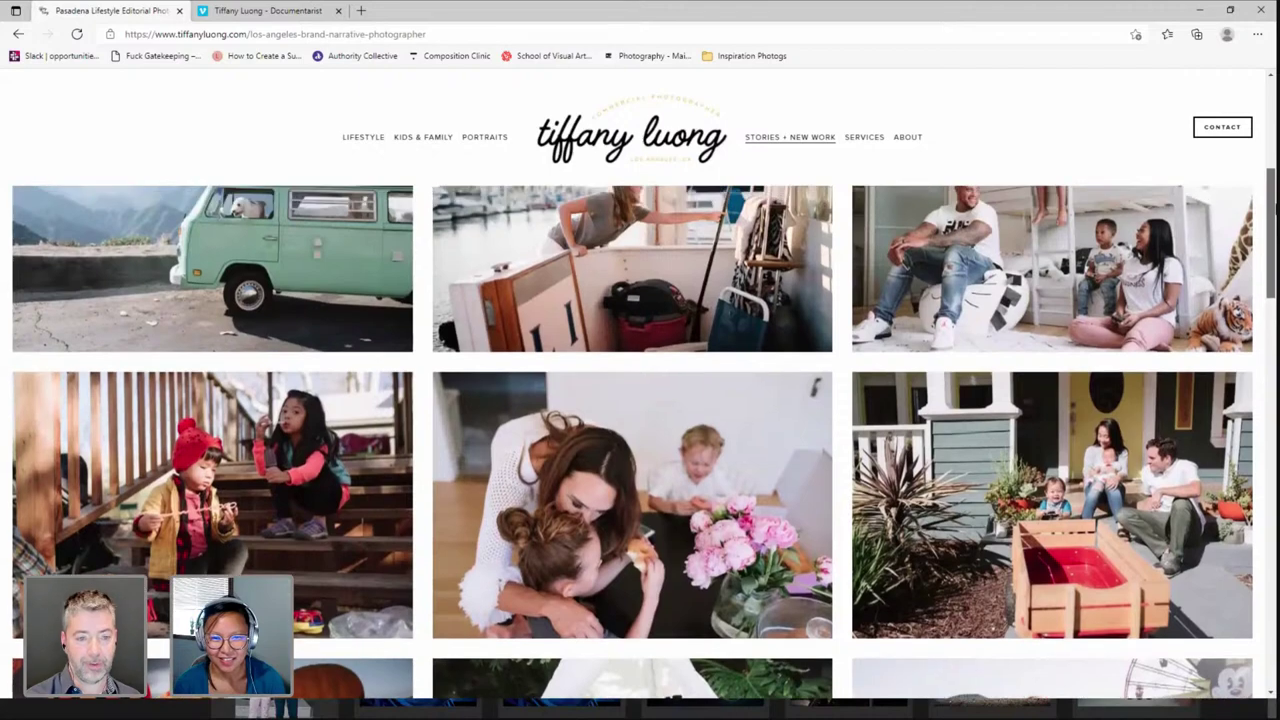
scroll(690, 365, "up", 1)
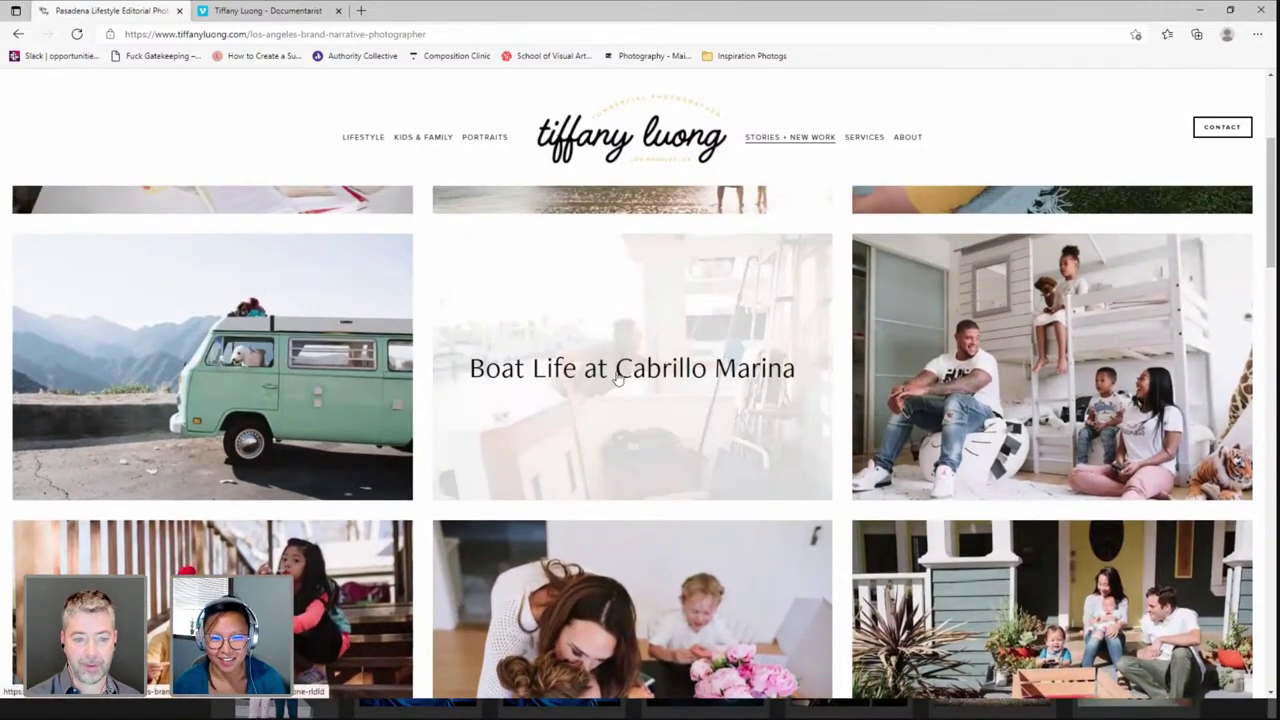
Step: Open the Boat Life at Cabrillo Marina story and scroll through its photos
left_click(622, 390)
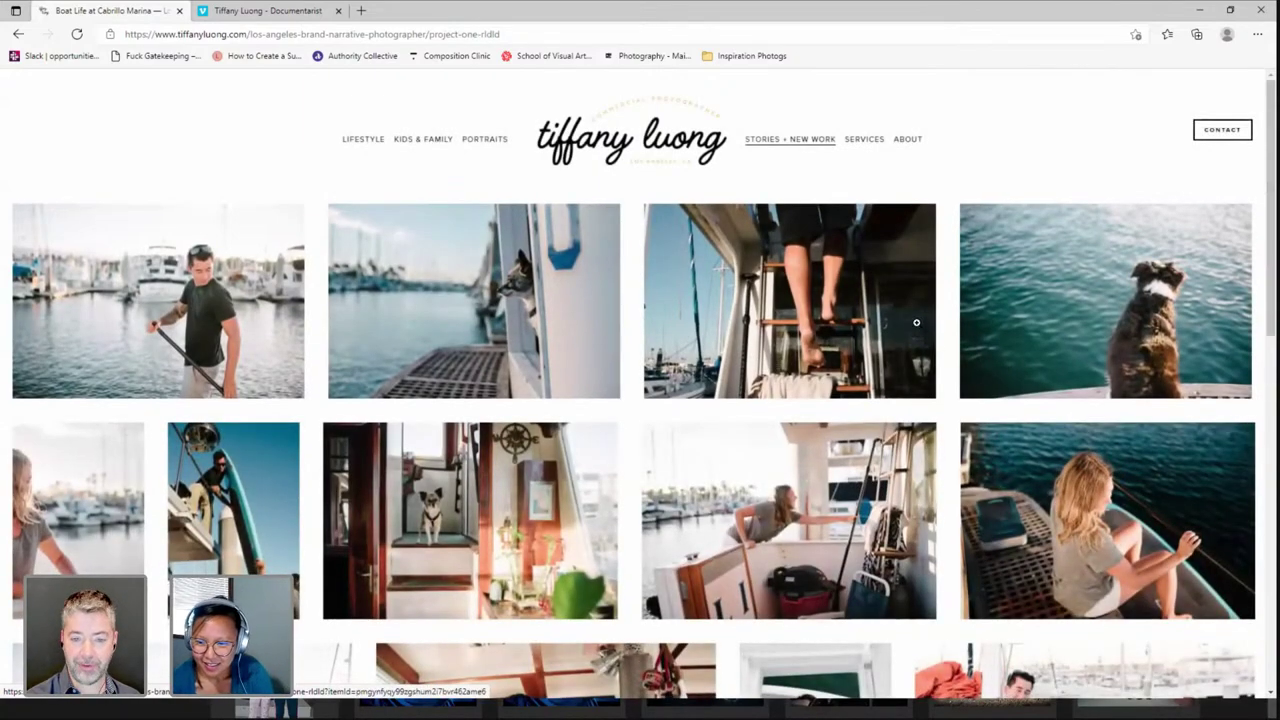
scroll(1272, 268, "down", 1)
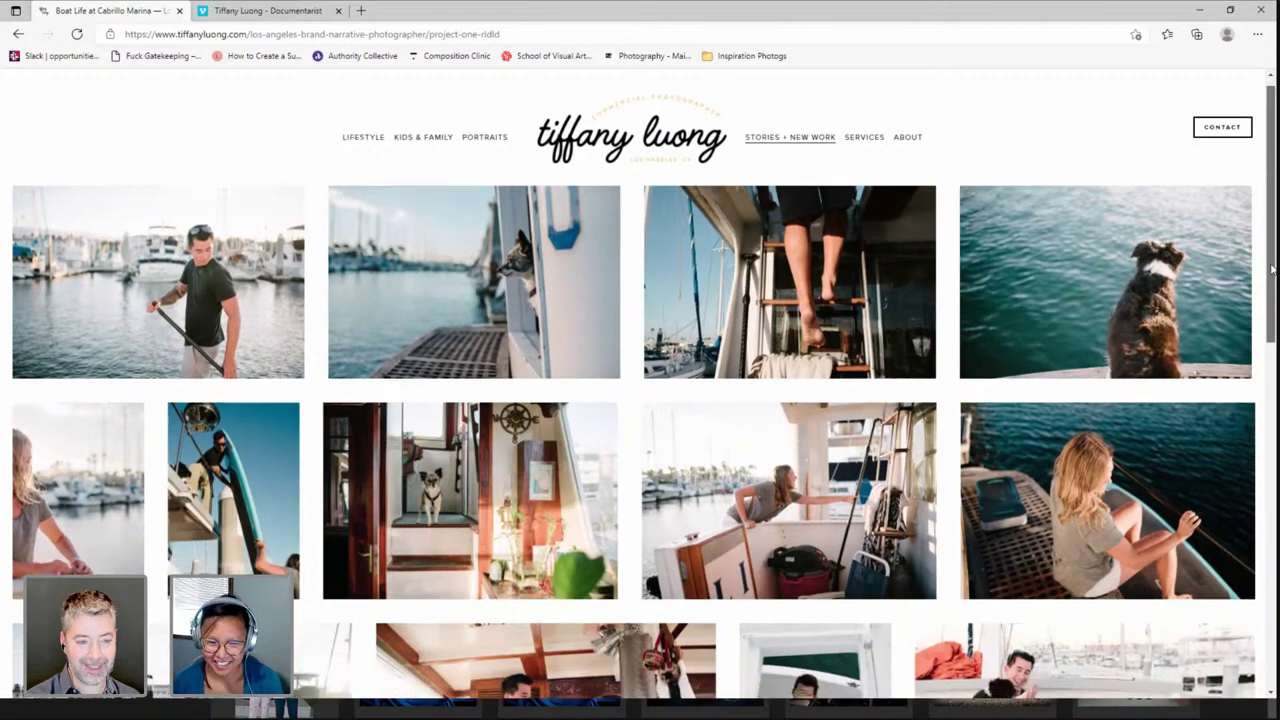
left_click_drag(1272, 268, 1273, 432)
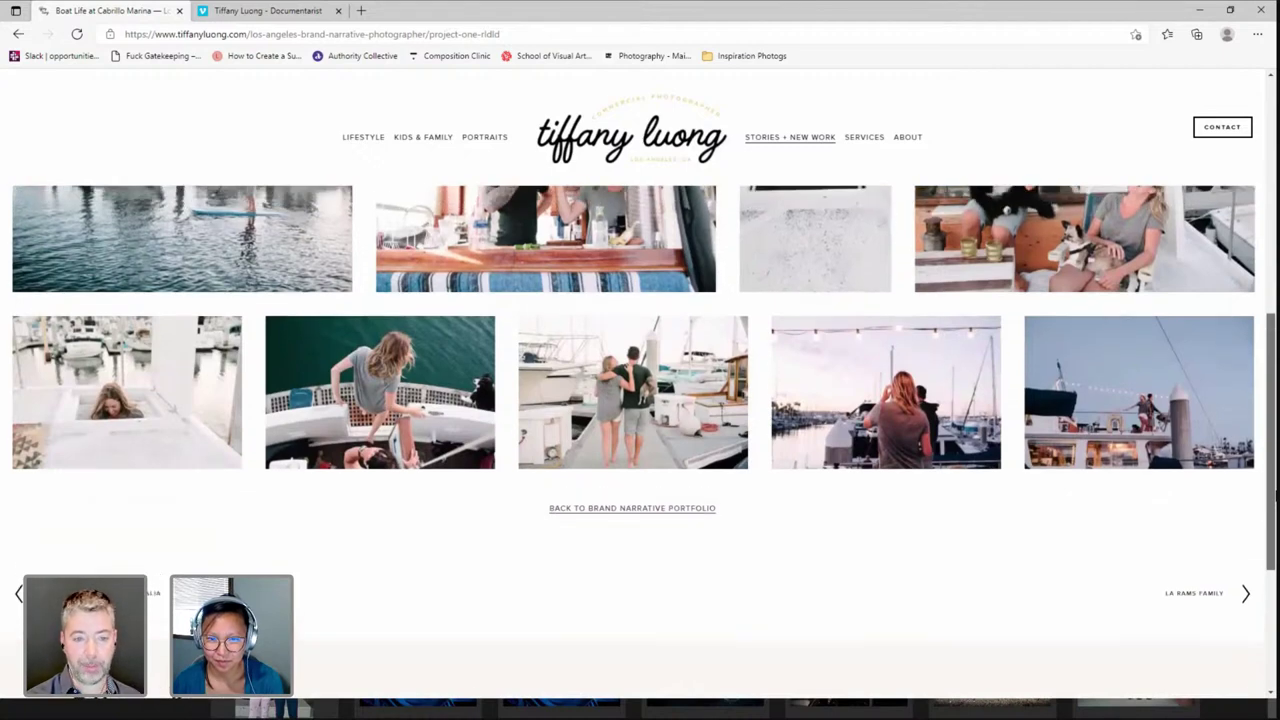
scroll(640, 440, "up", 2)
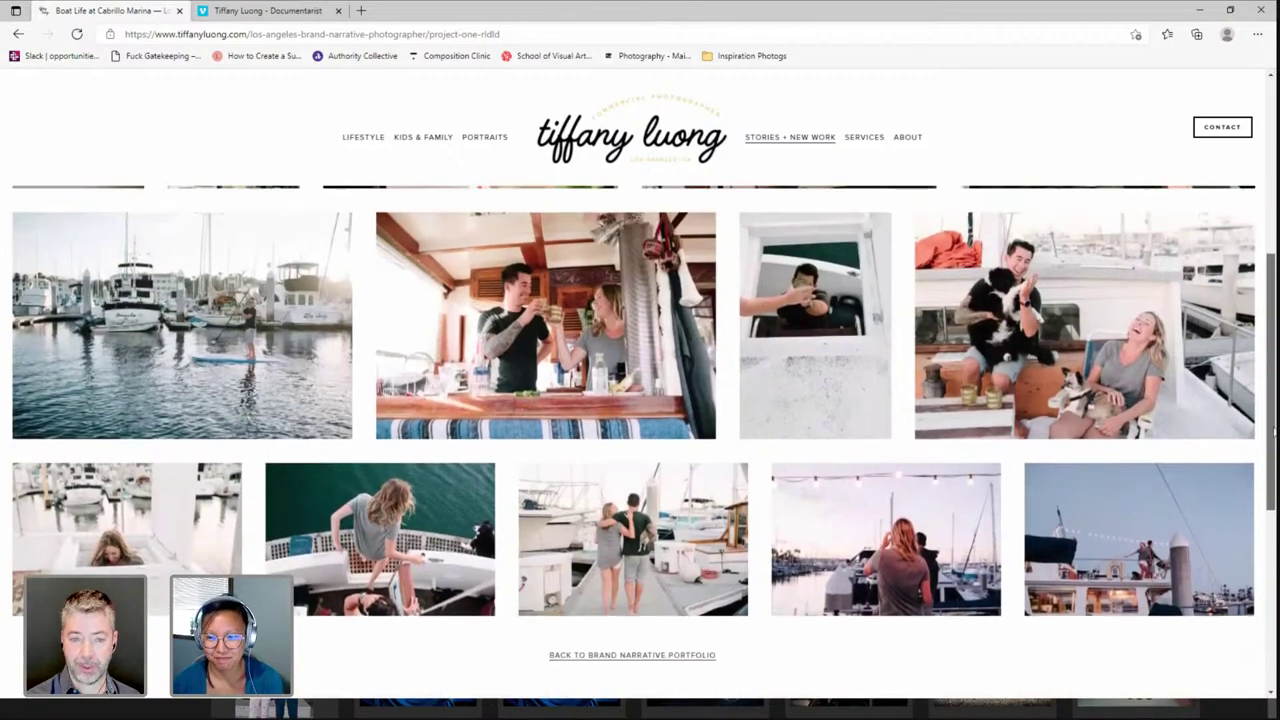
scroll(640, 440, "up", 2)
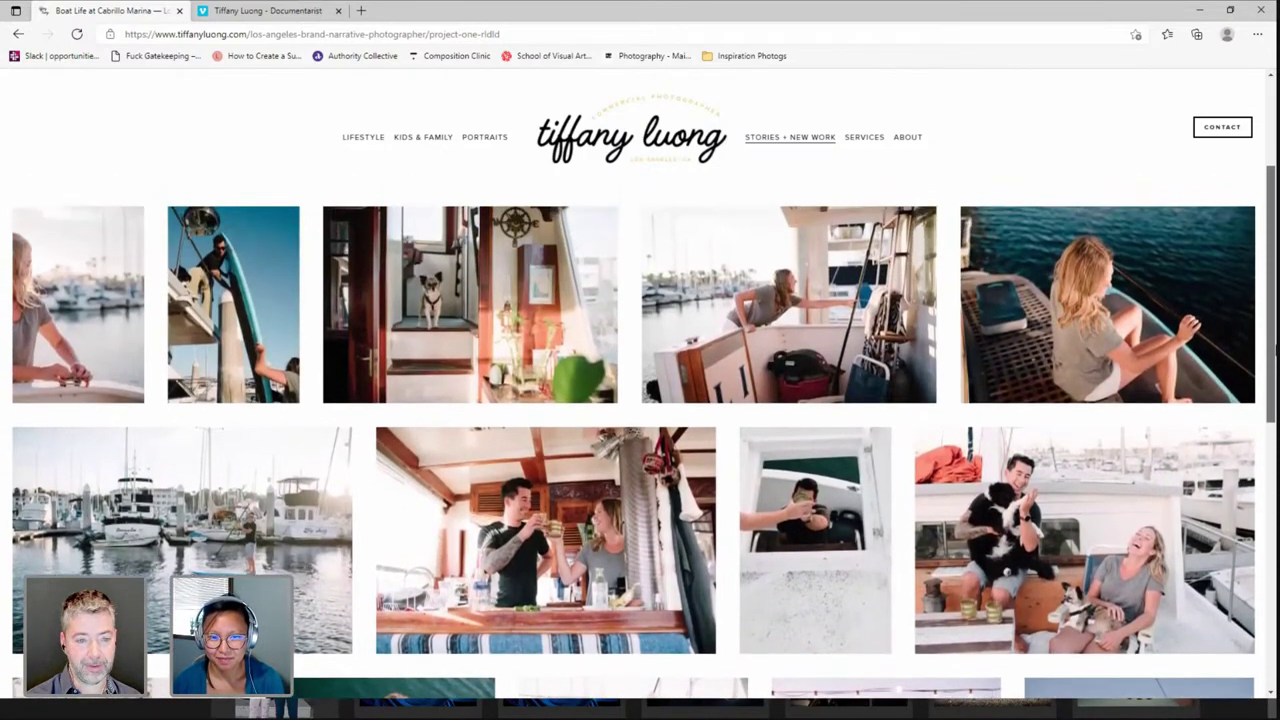
scroll(640, 440, "up", 3)
scroll(640, 440, "up", 1)
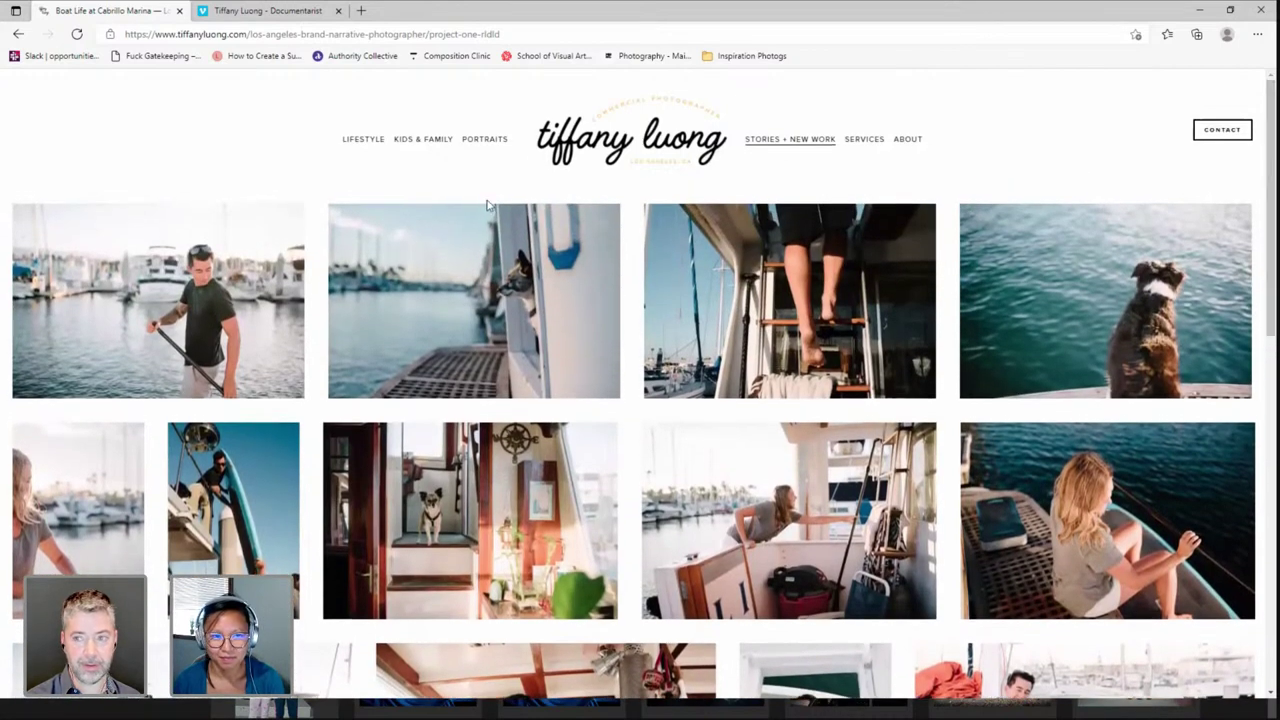
Step: Return to the brand narrative portfolio grid and scroll through it
left_click(18, 34)
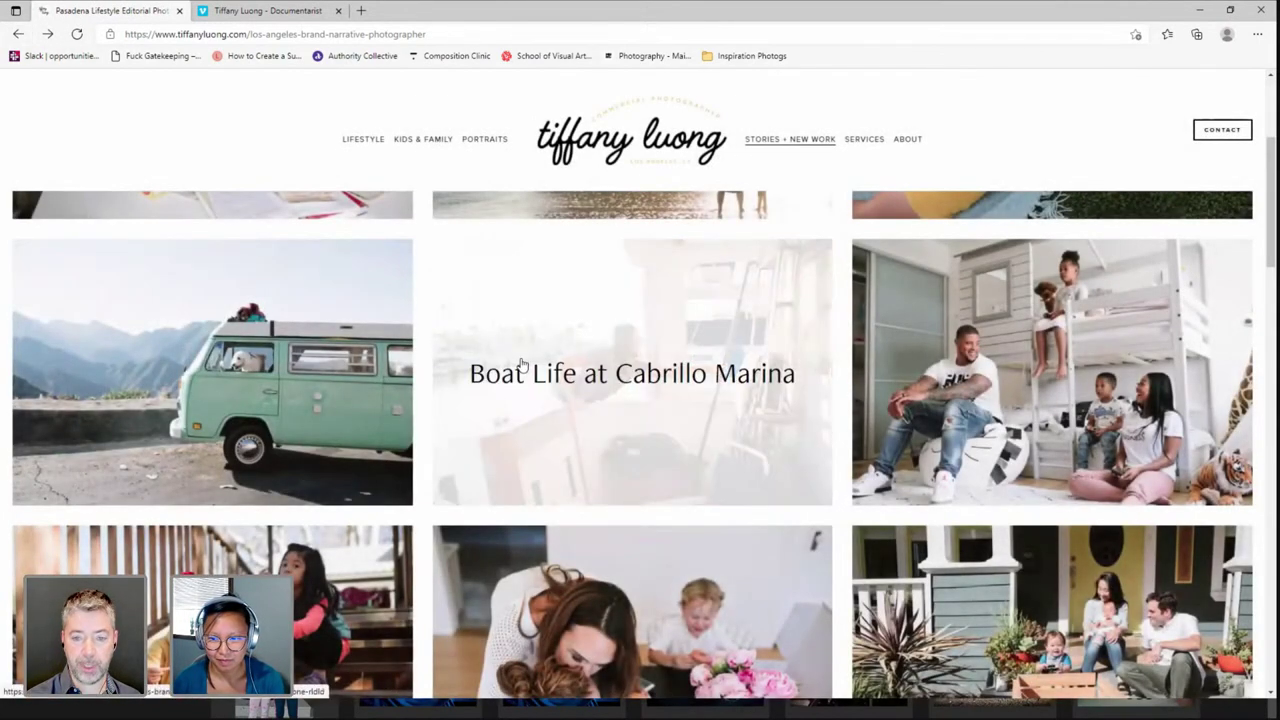
scroll(522, 365, "up", 1)
scroll(523, 366, "up", 1)
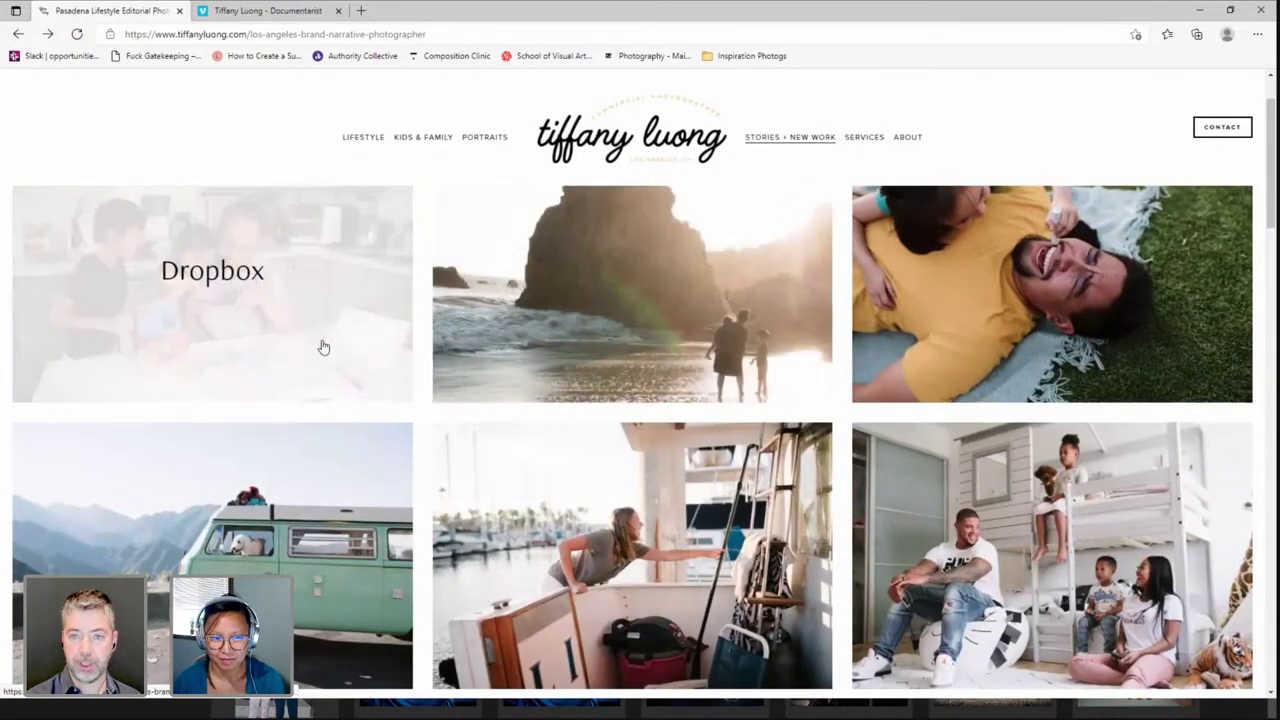
scroll(323, 347, "down", 2)
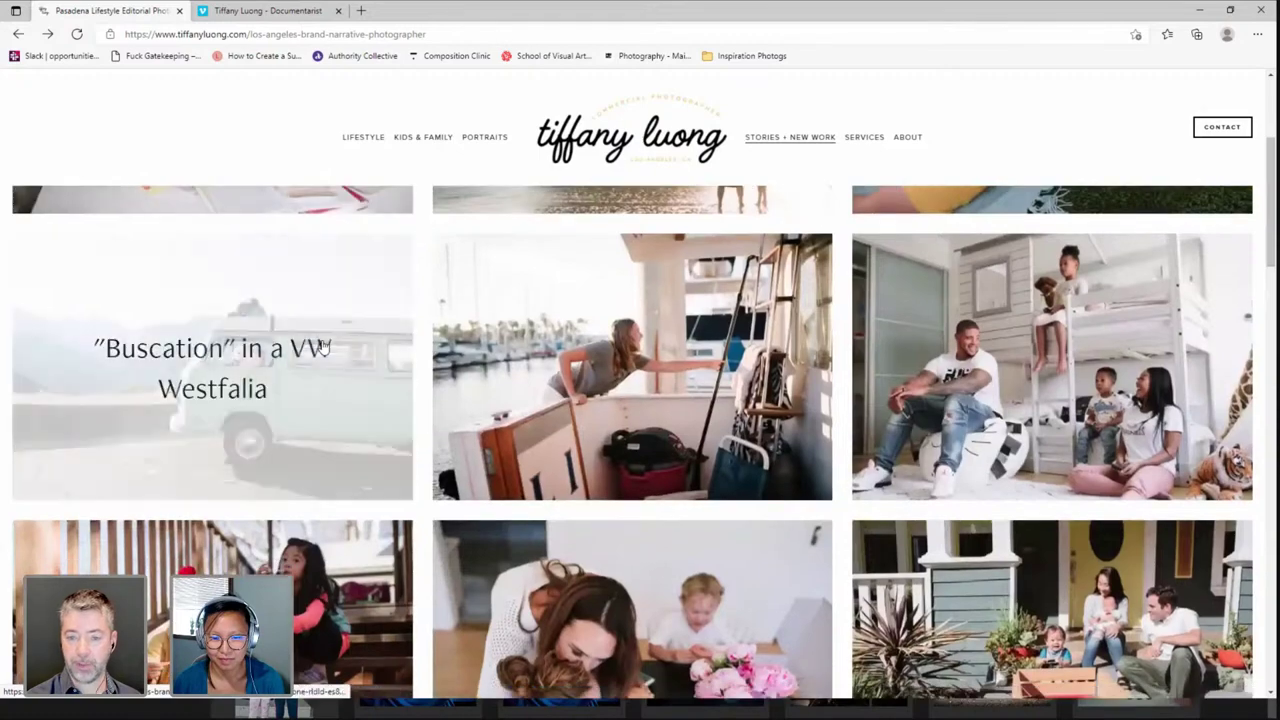
scroll(323, 347, "down", 2)
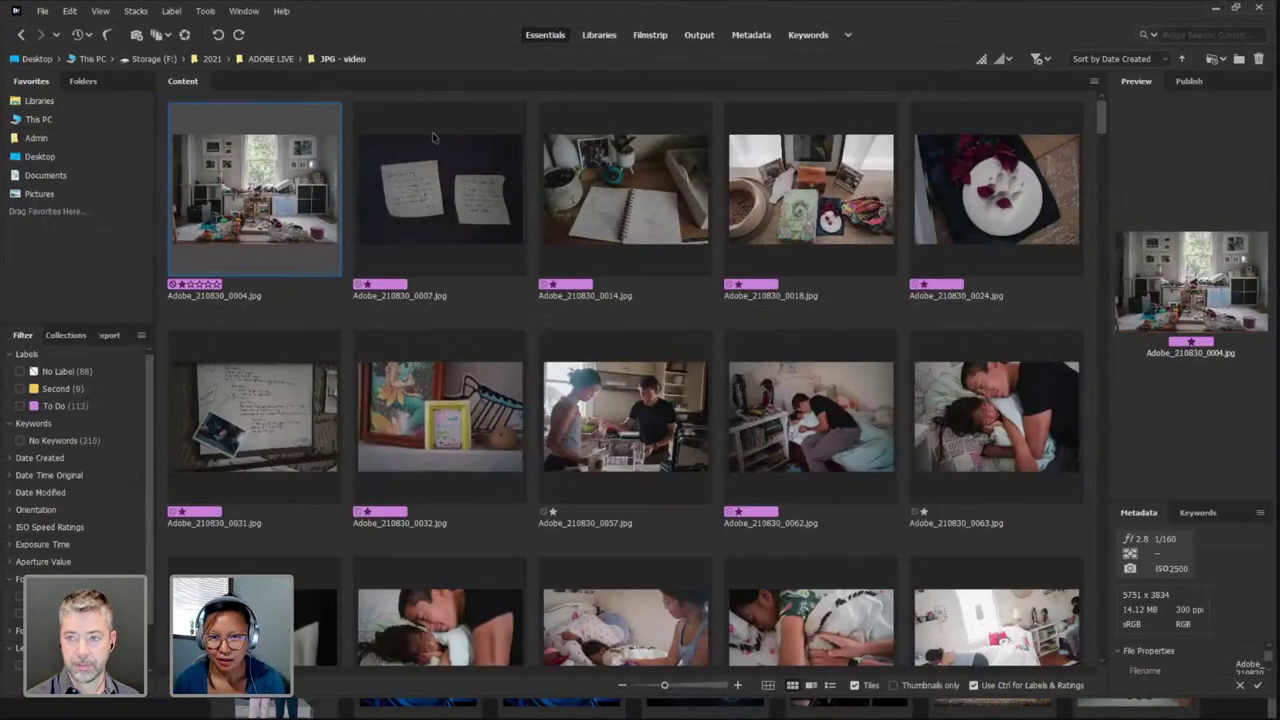
Step: In the ADOBE LIVE folder, shrink the thumbnails and open Adobe_210830_0696.ARW in Camera Raw
left_click(278, 62)
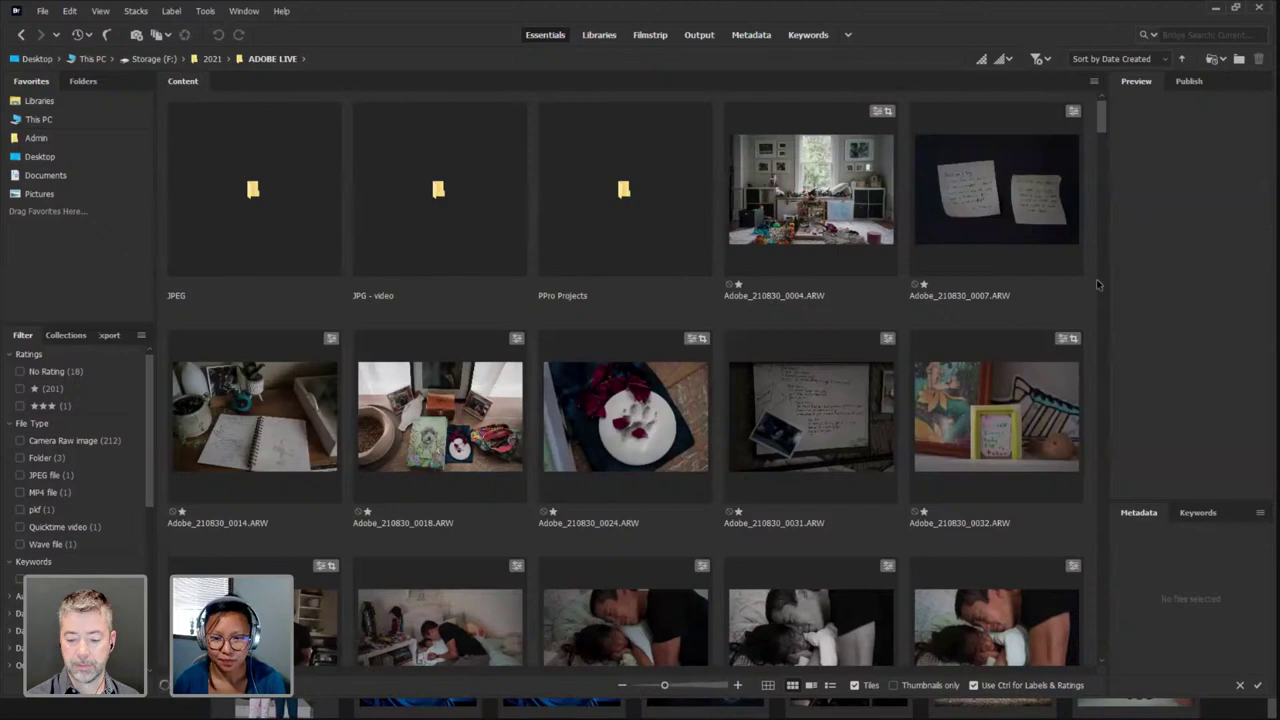
left_click(656, 687)
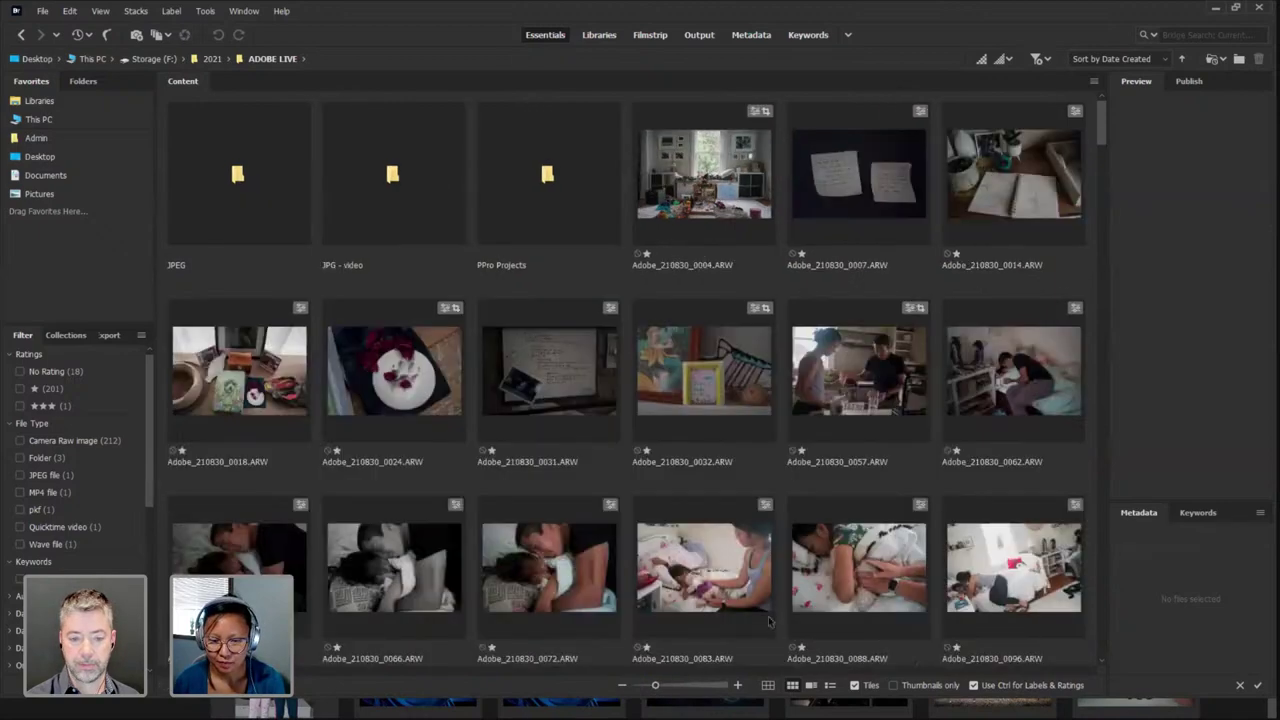
scroll(1104, 154, "down", 3)
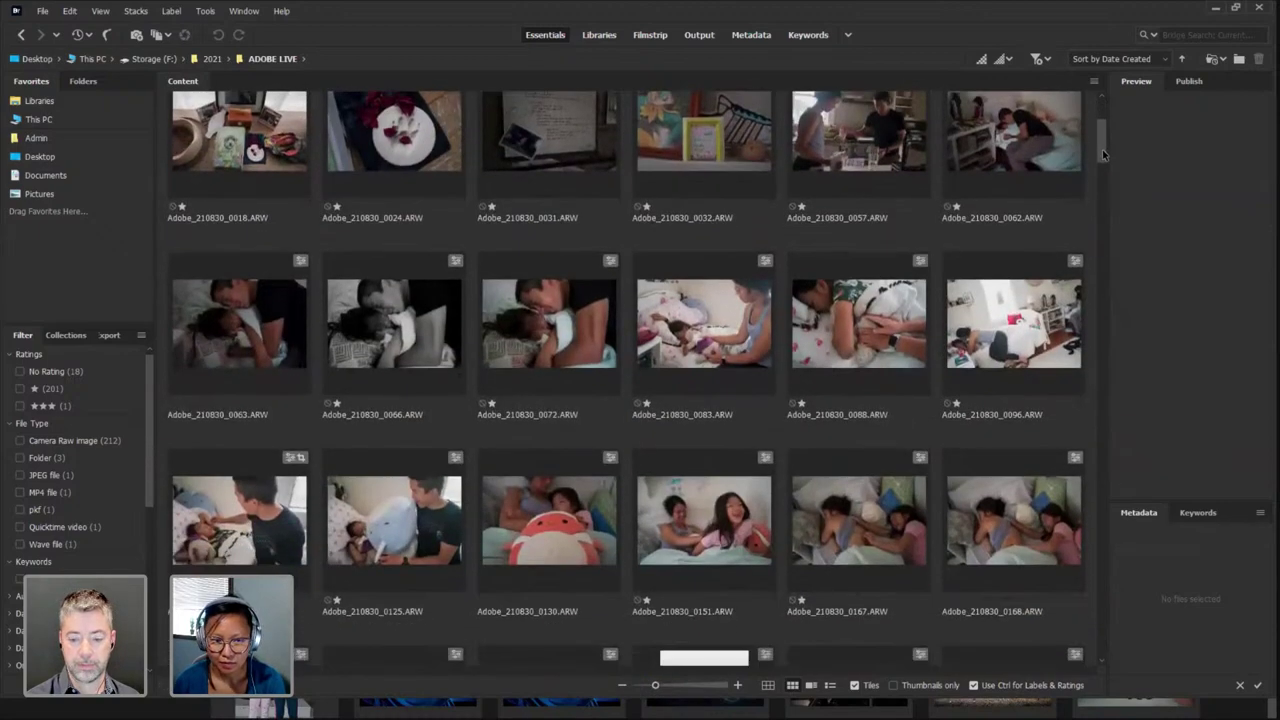
scroll(1104, 160, "down", 5)
scroll(1108, 165, "up", 3)
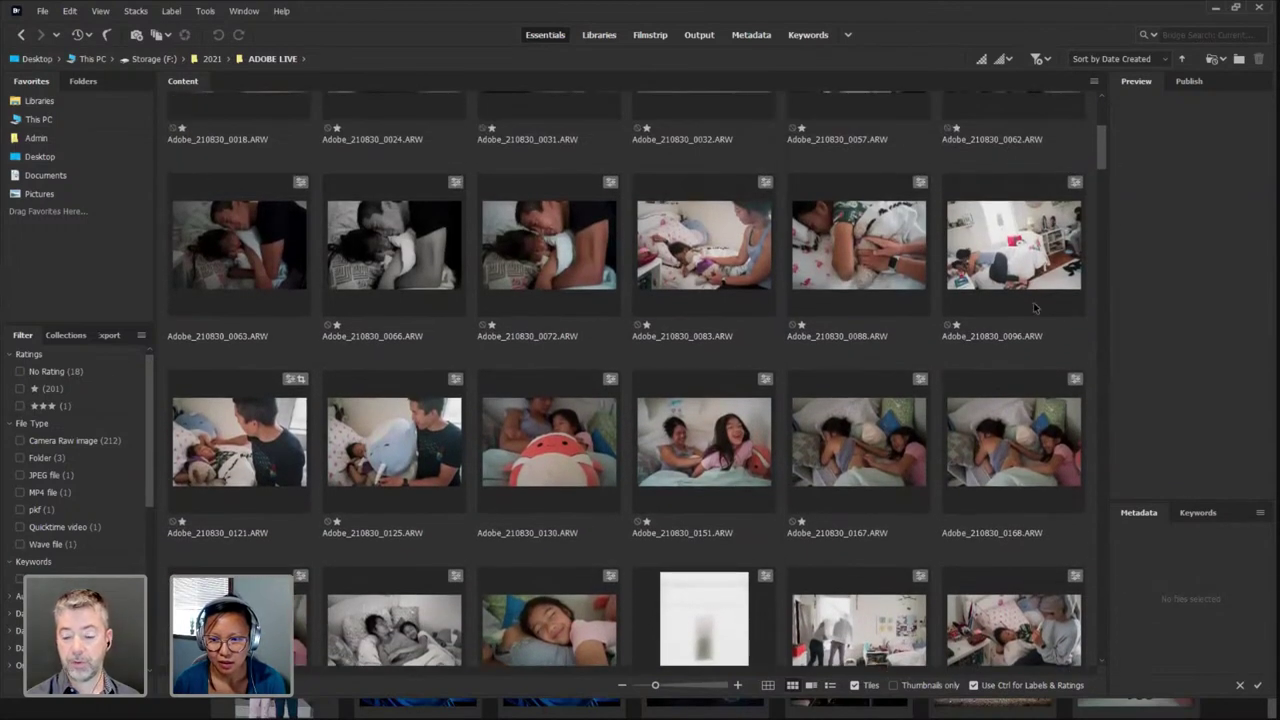
left_click(990, 444)
left_click_drag(1103, 166, 1135, 280)
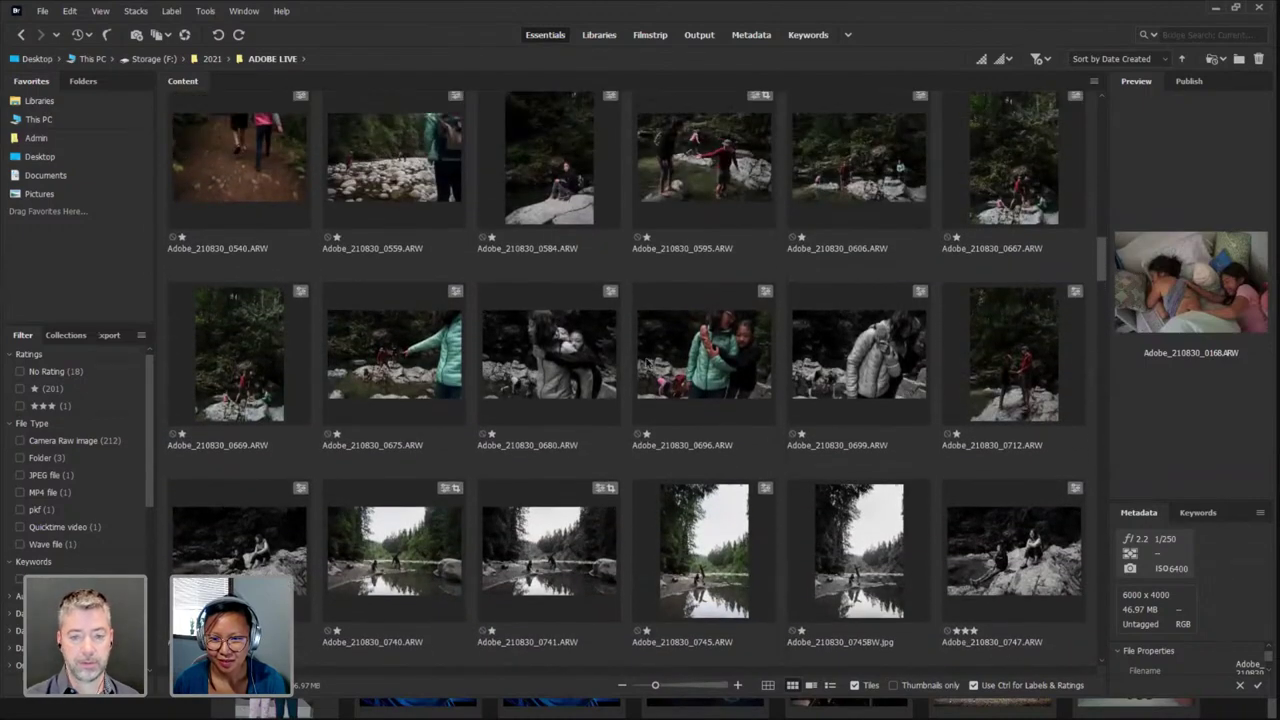
double_click(688, 364)
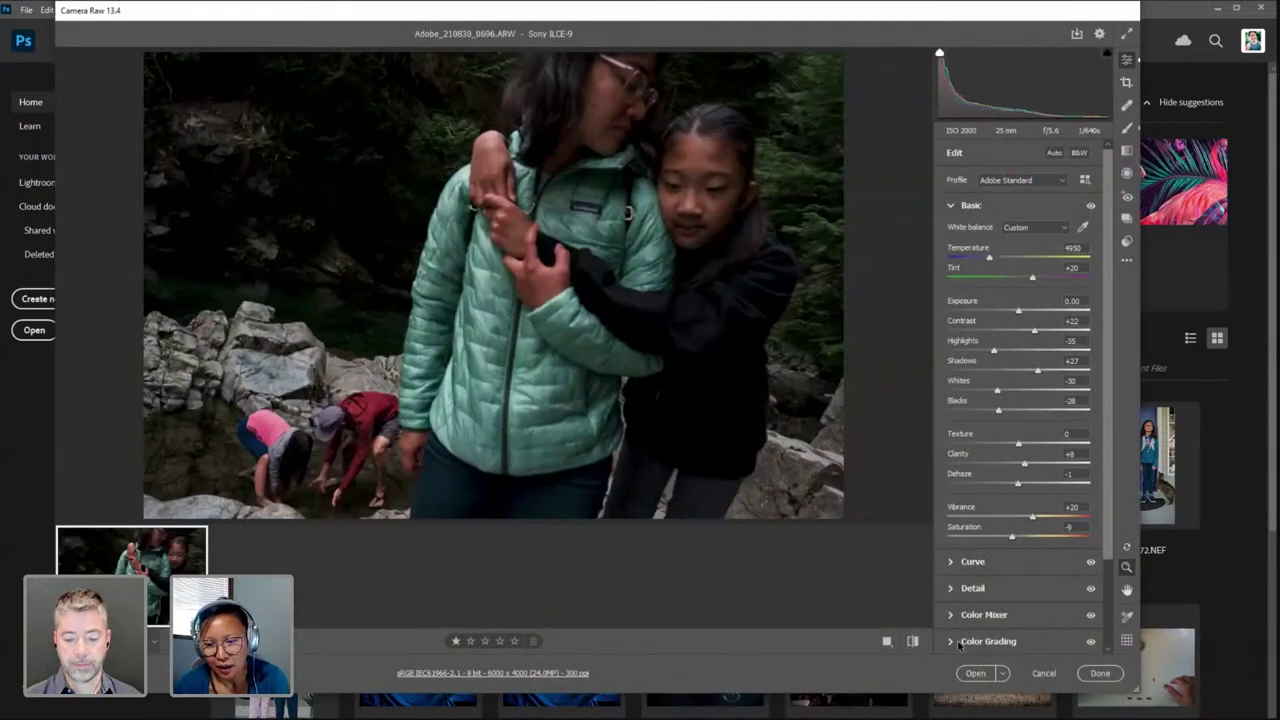
Step: Open the raw hug photo in Photoshop and run Filter > Nik Collection > Silver Efex Pro 2
left_click(975, 673)
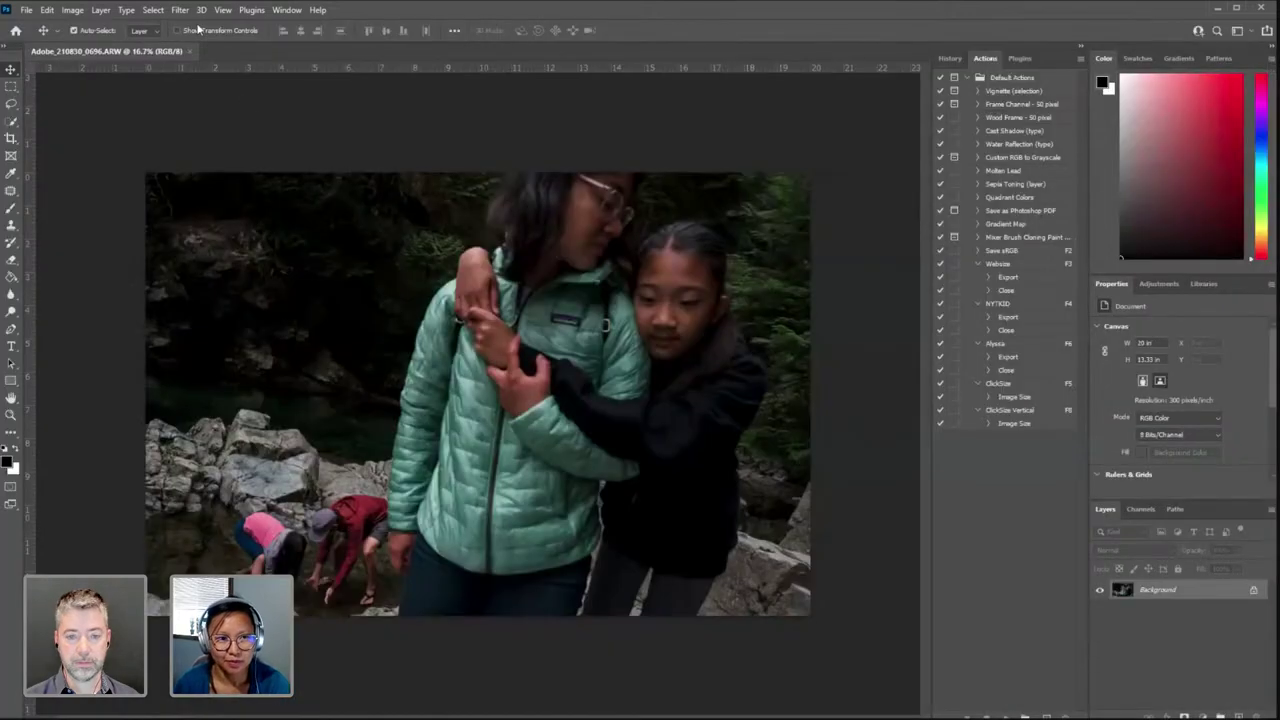
left_click(181, 11)
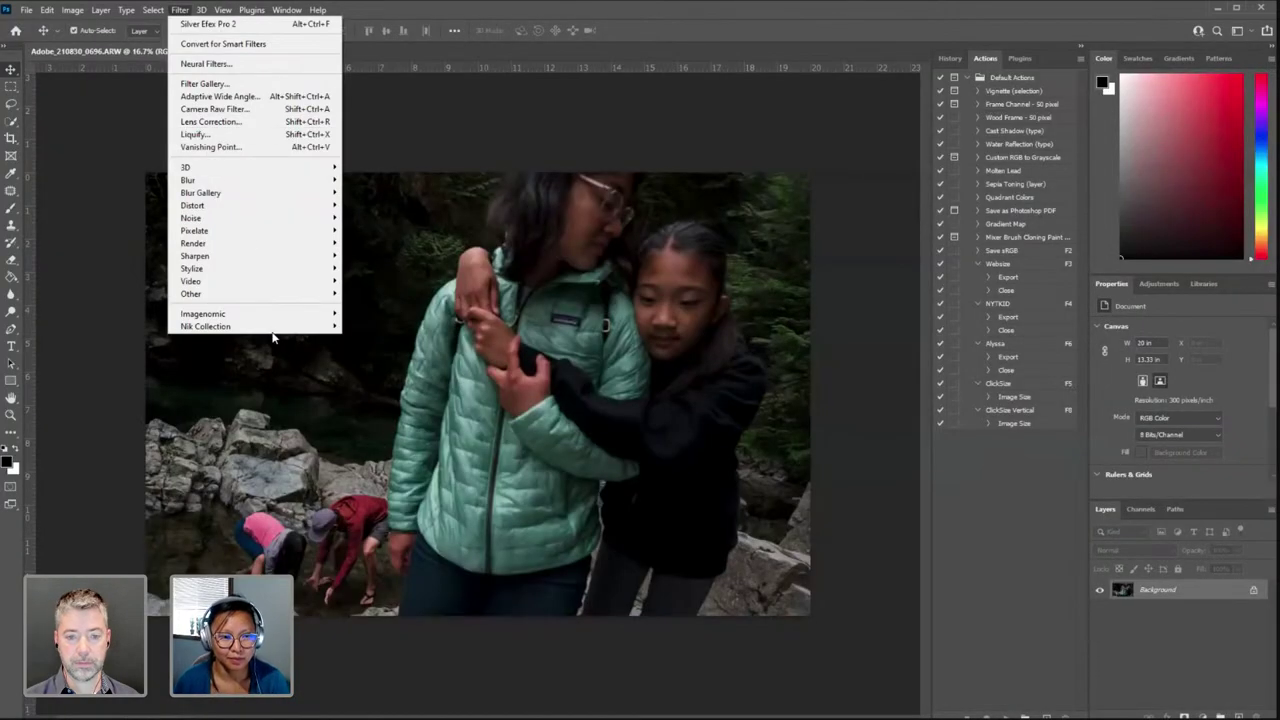
mouse_move(272, 328)
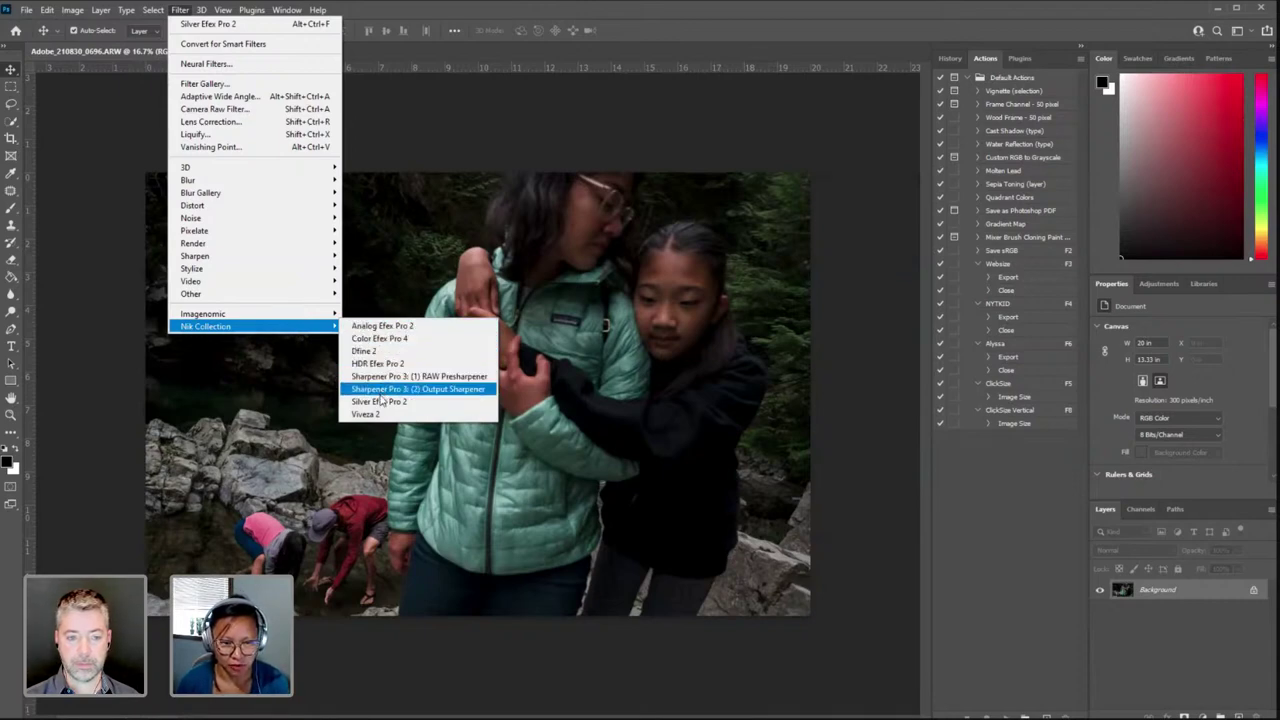
left_click(408, 391)
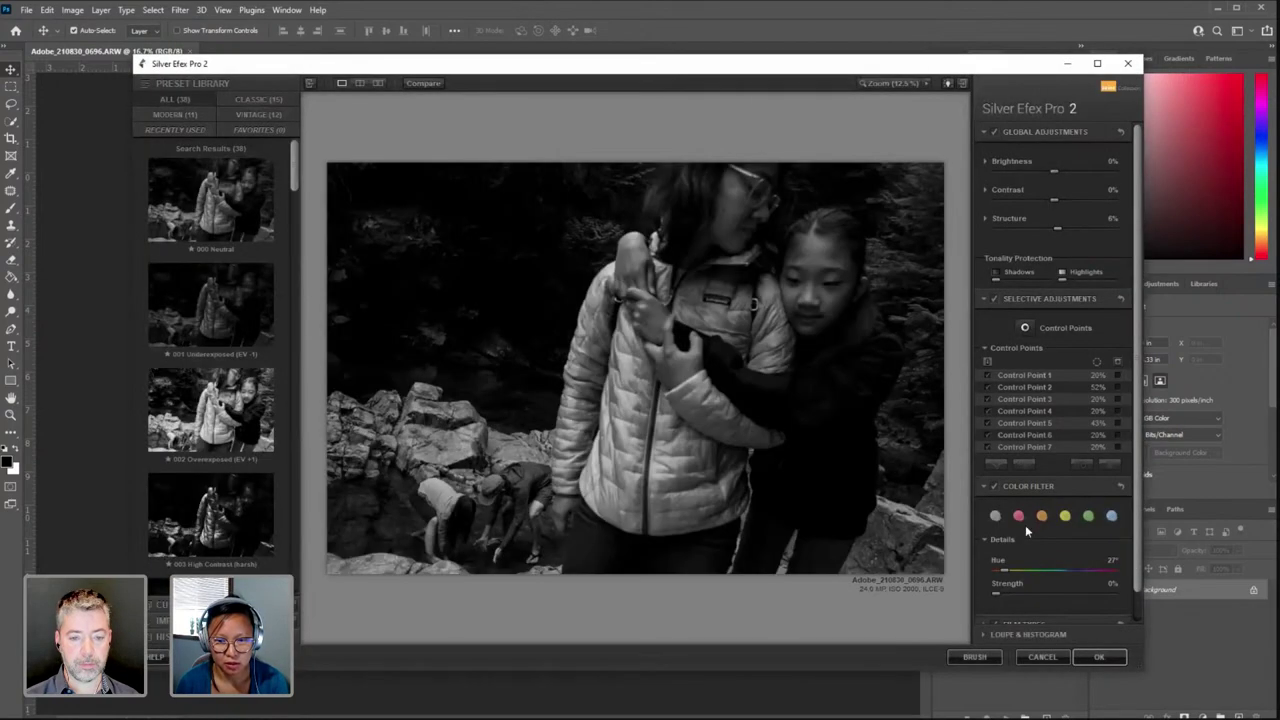
Step: Turn off the seven existing control points and add an enlarged point on the dark trees
left_click(987, 361)
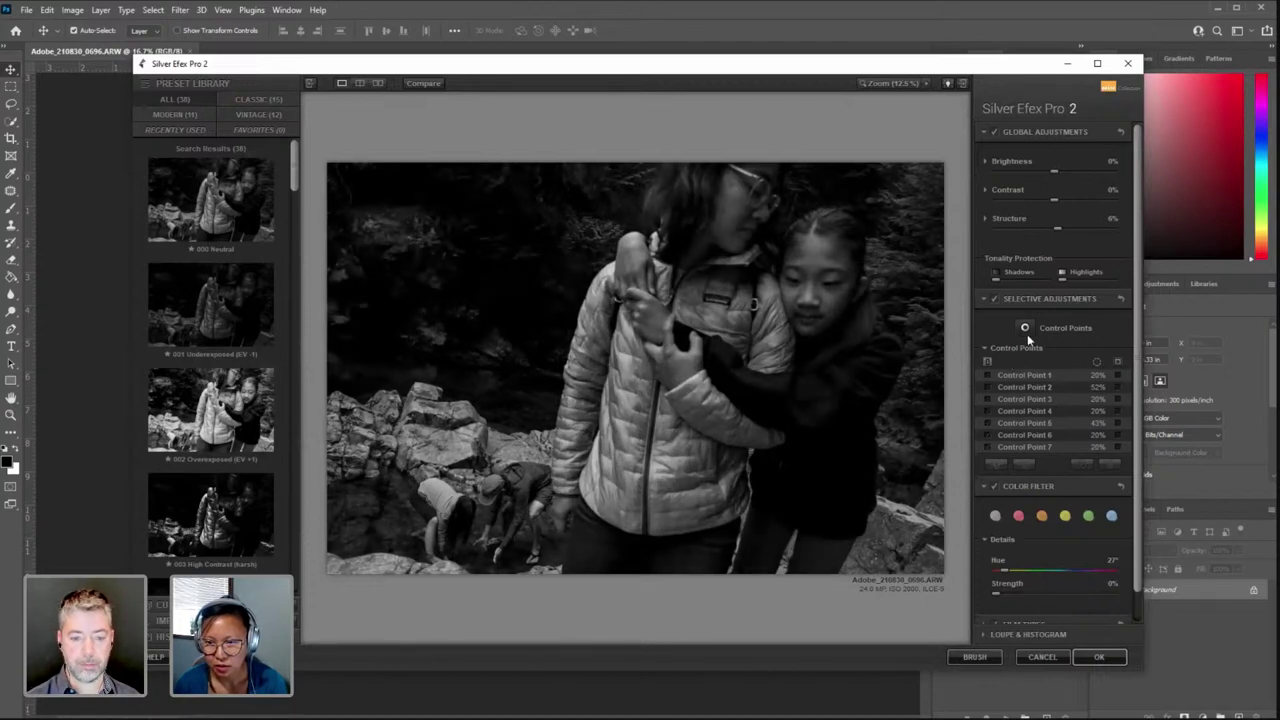
left_click(1025, 329)
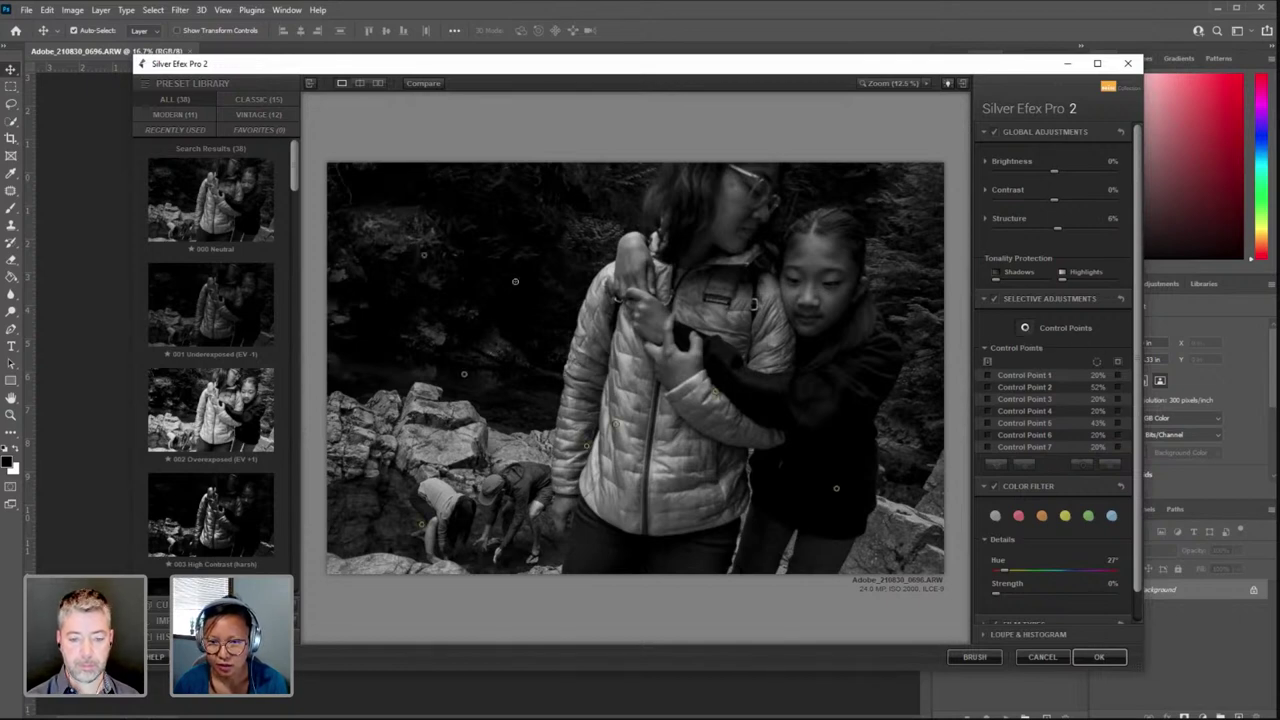
left_click(414, 245)
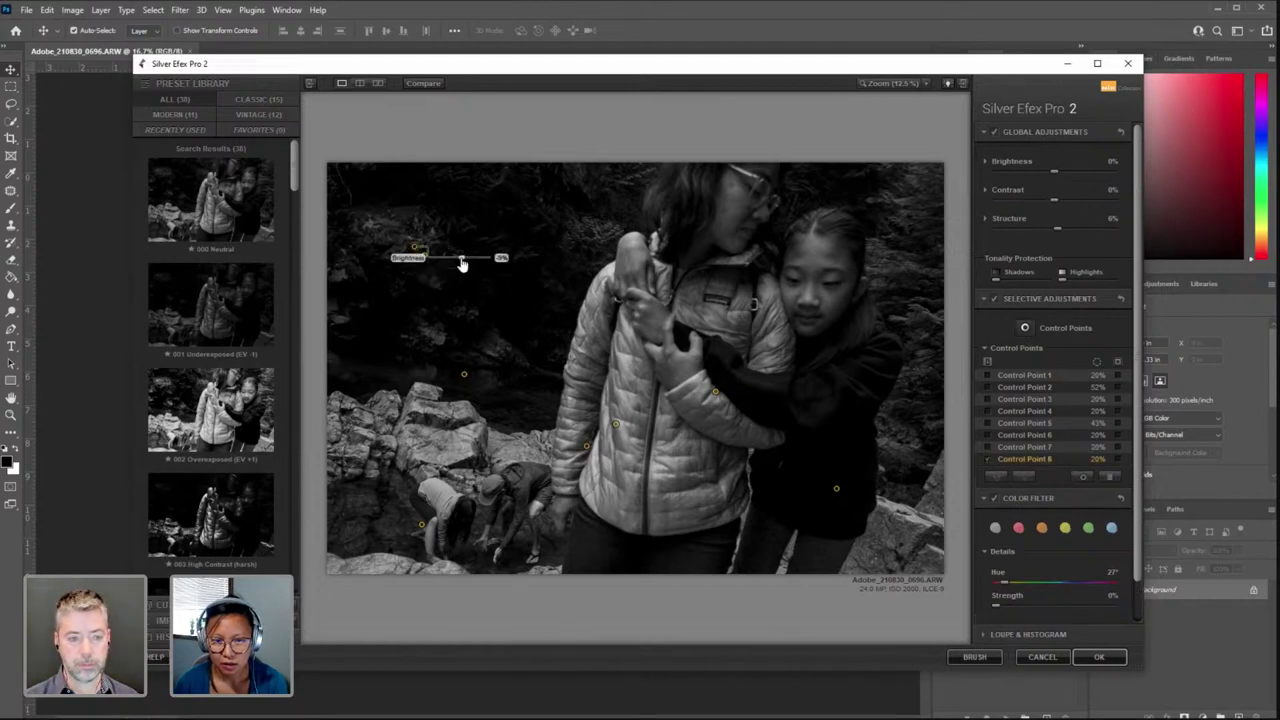
left_click(460, 265)
mouse_move(450, 253)
left_mouse_down()
mouse_move(463, 251)
mouse_move(432, 249)
mouse_move(451, 235)
left_mouse_up()
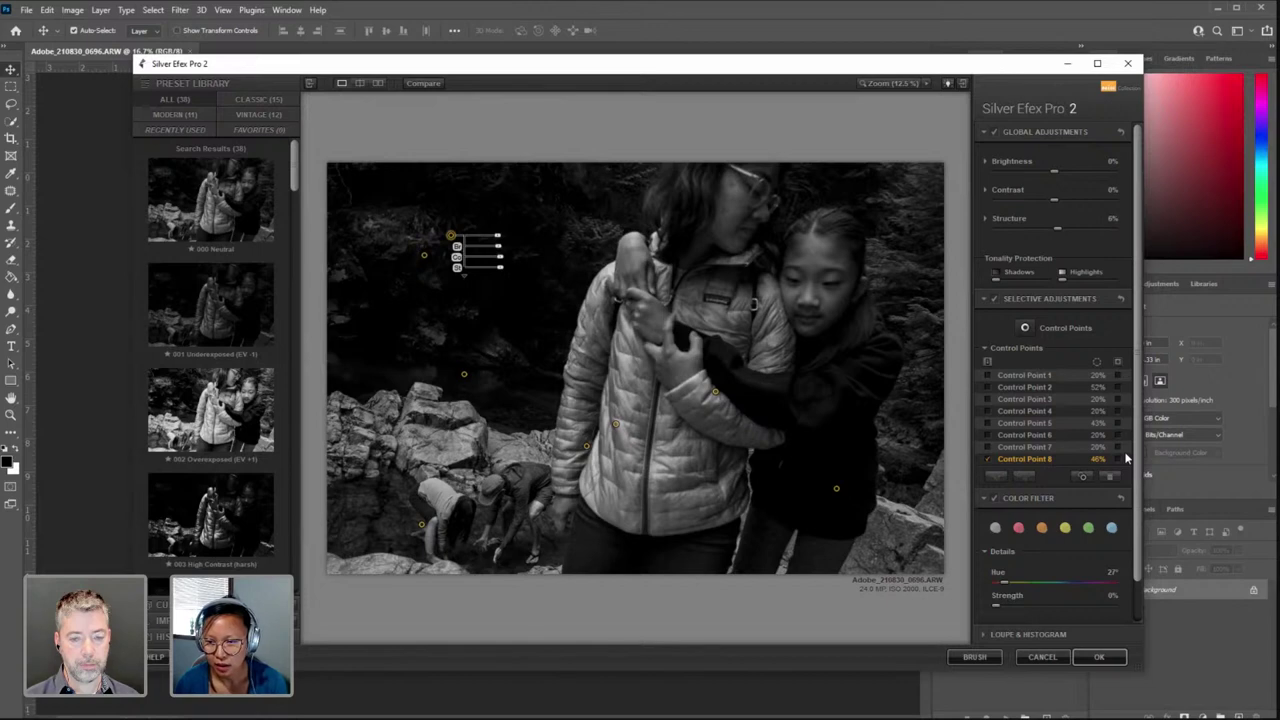
Step: Add a control point on the girl's forehead, resize it and adjust its brightness
left_click(1024, 327)
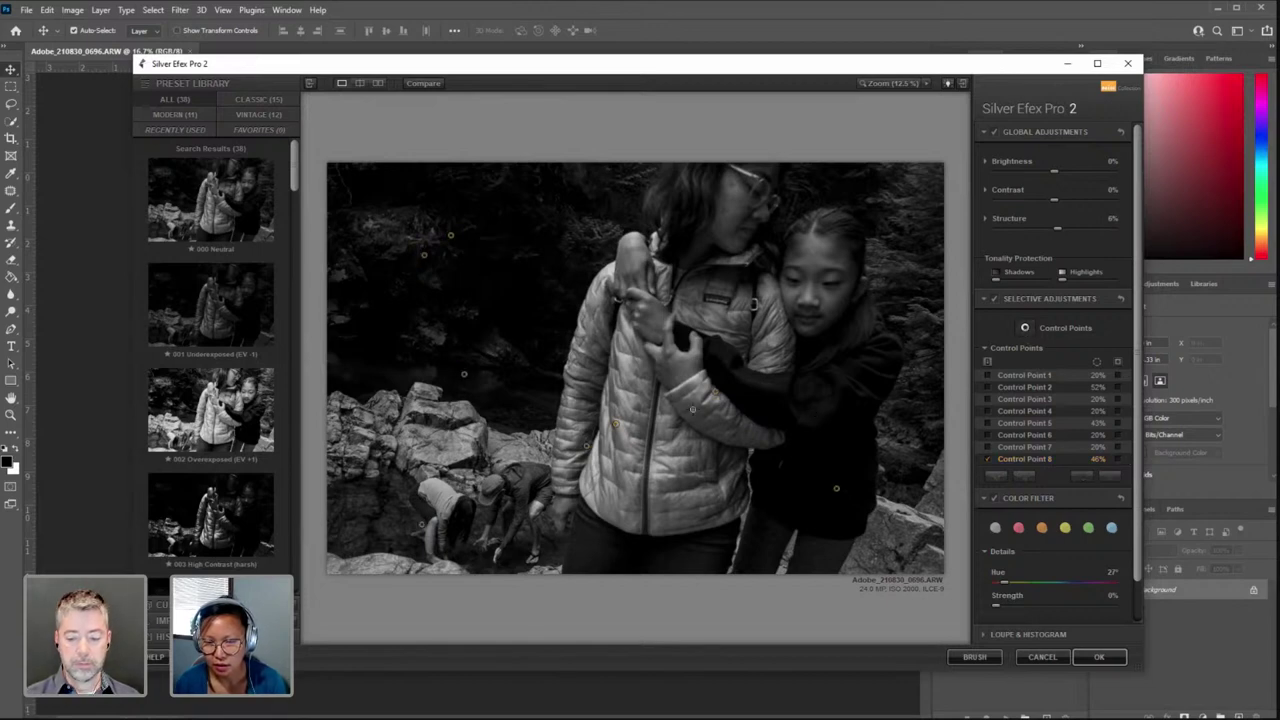
left_click(819, 259)
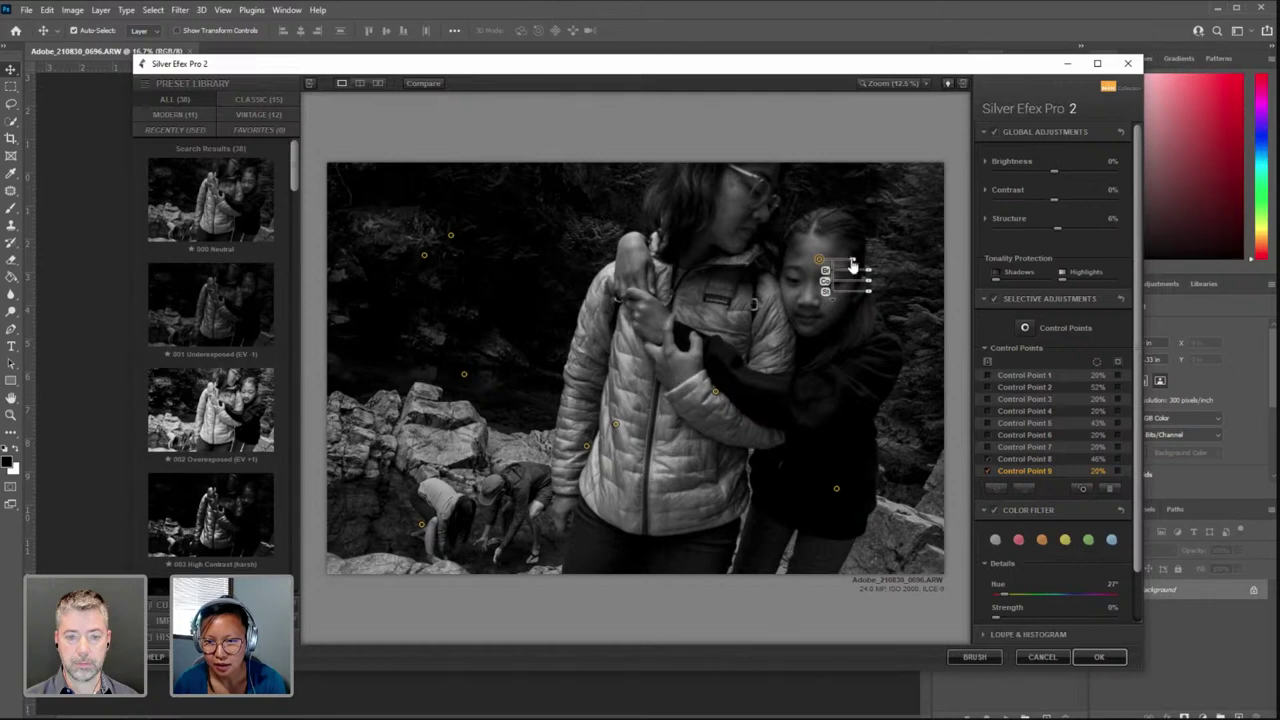
left_click_drag(853, 261, 815, 265)
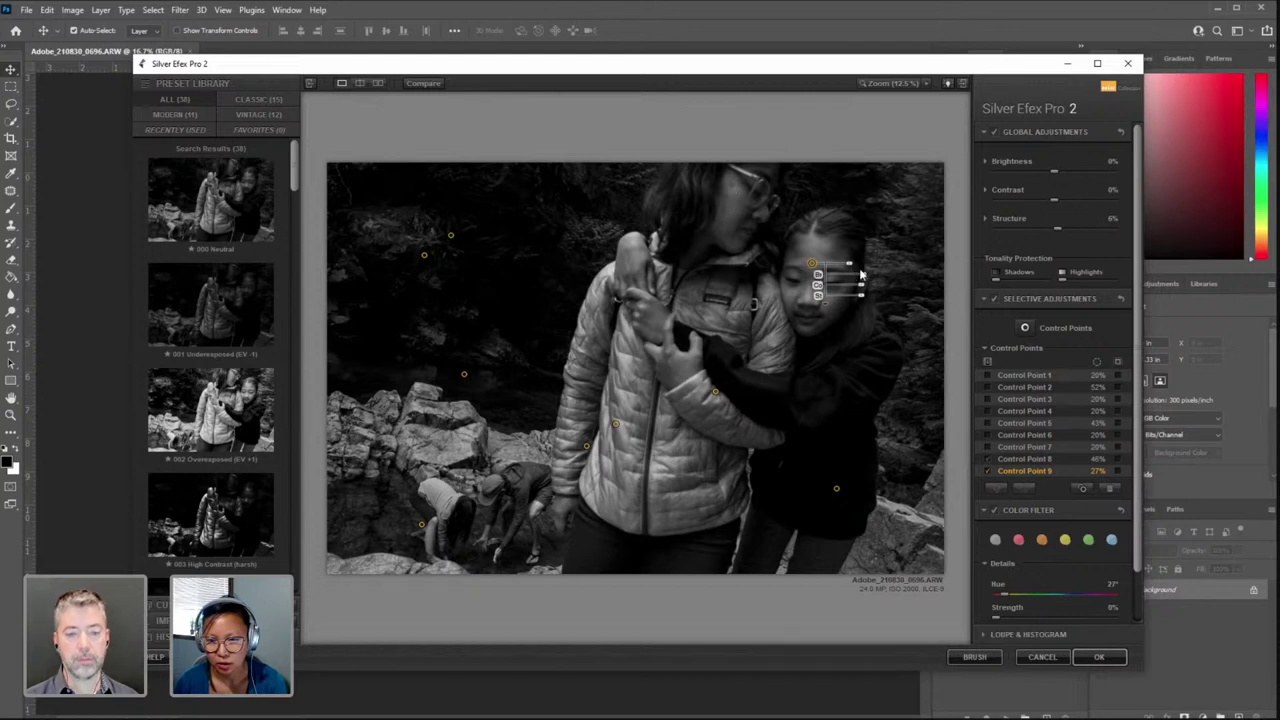
left_click_drag(860, 274, 866, 279)
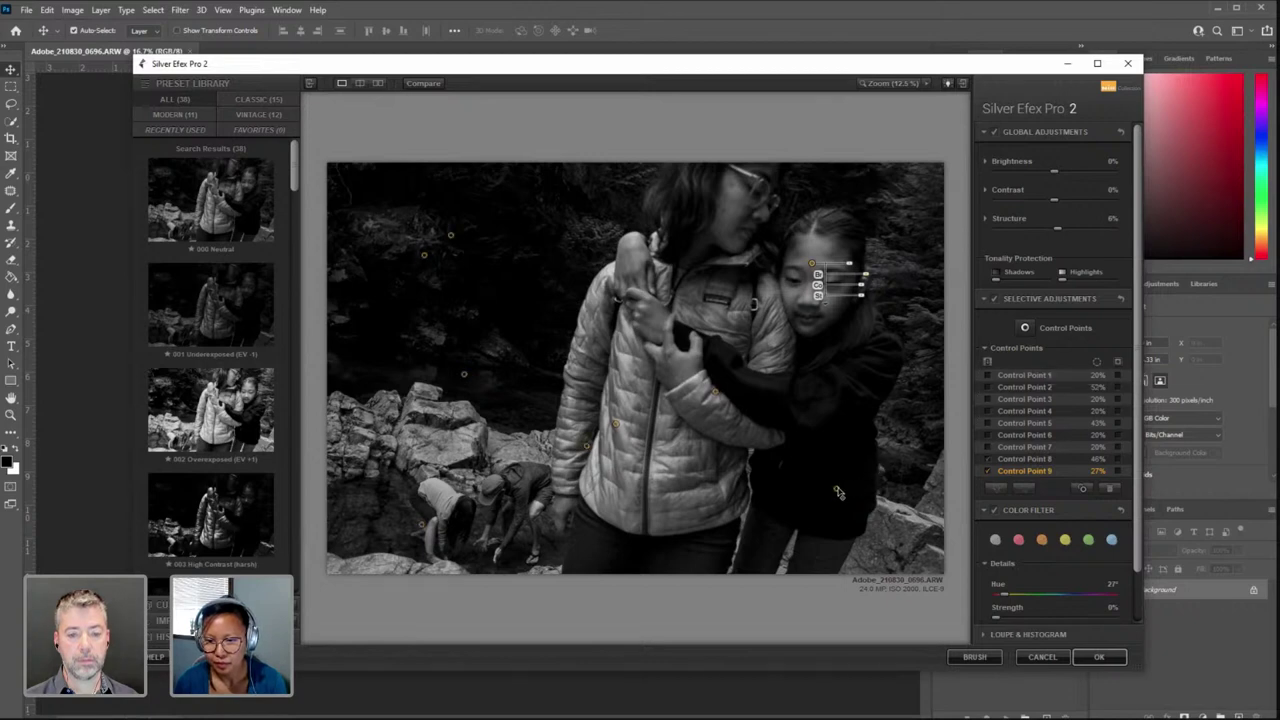
Step: Re-enable Control Point 5 and raise its brightness slightly
left_click(837, 491)
left_click(987, 428)
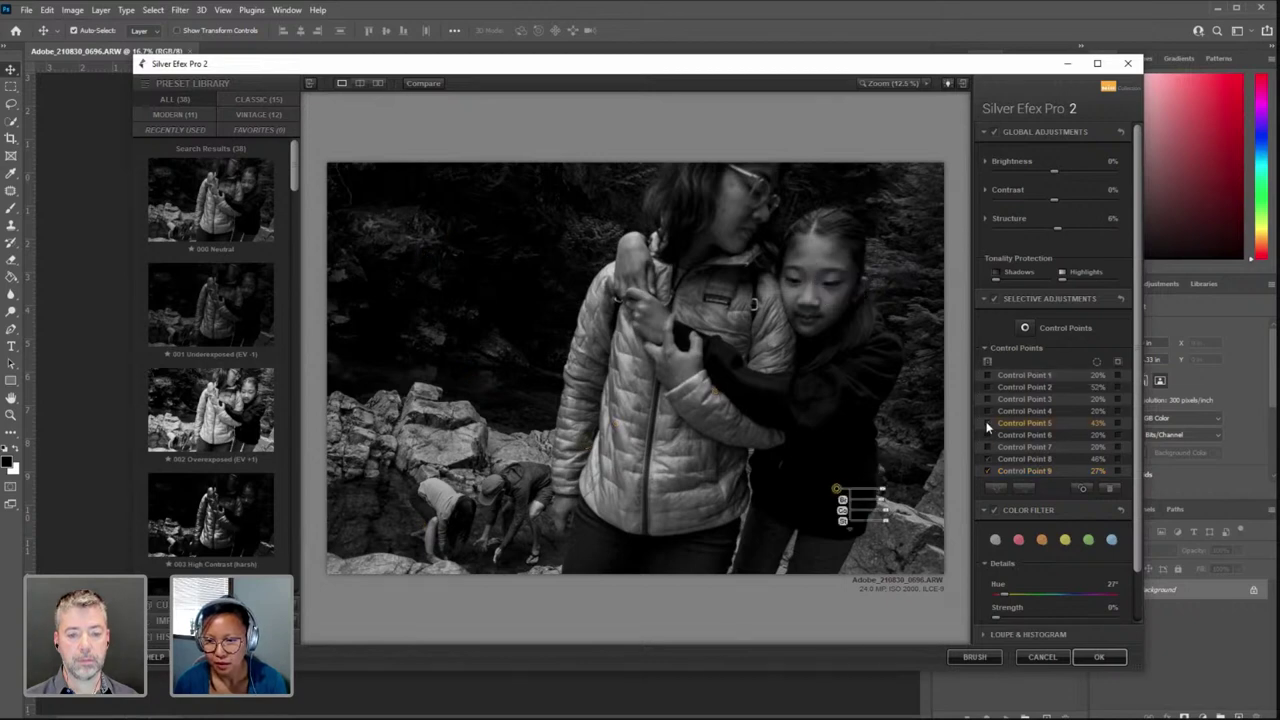
left_click_drag(882, 503, 885, 505)
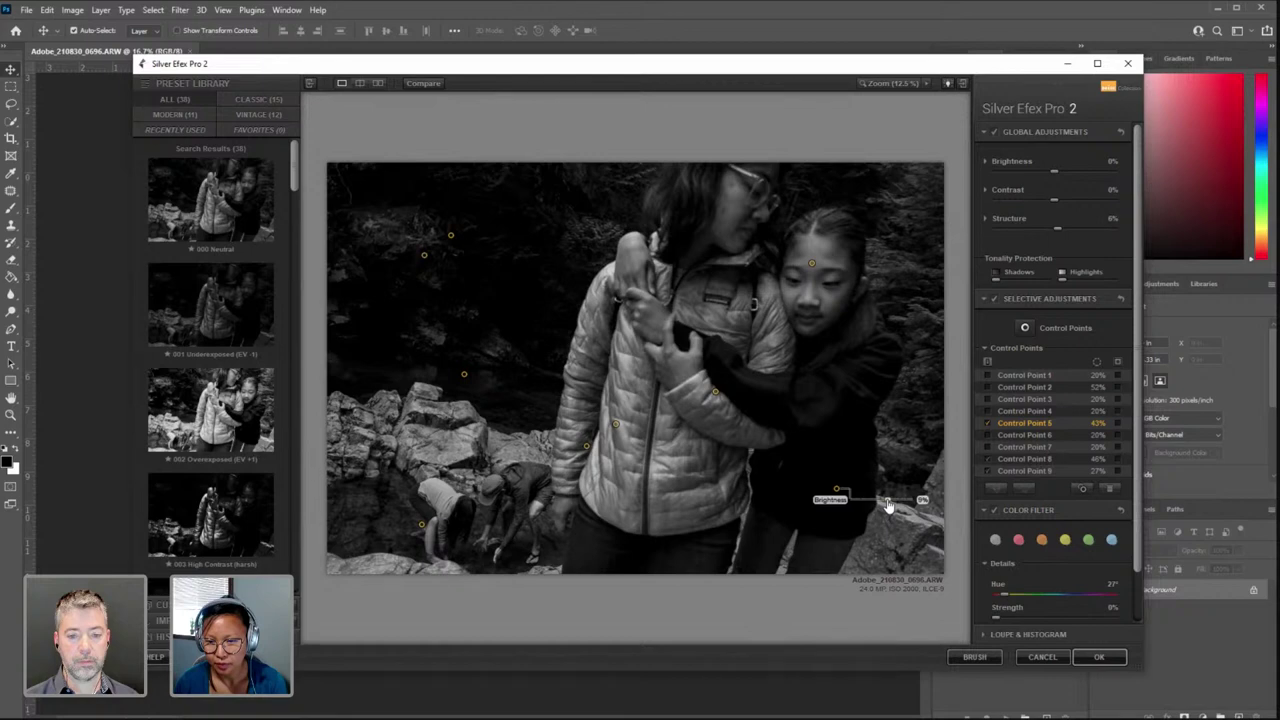
left_click_drag(887, 505, 889, 505)
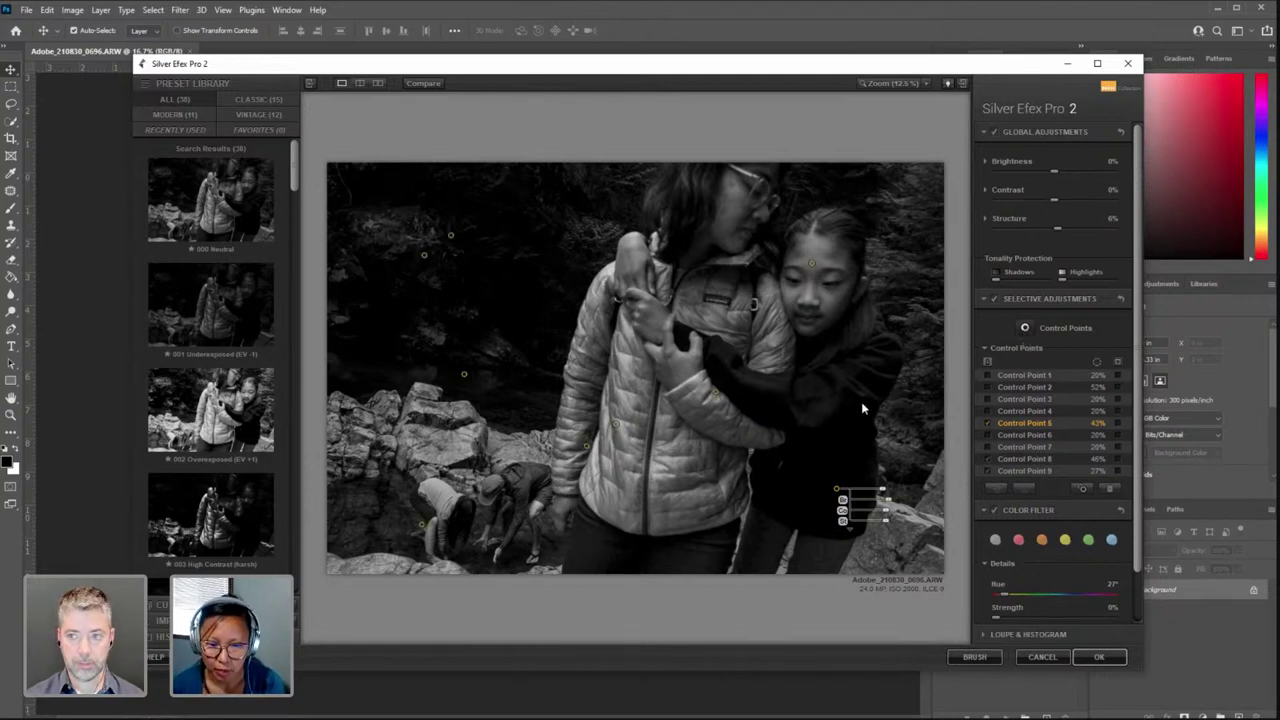
Step: Add two control points on and beside the crouching hikers and adjust their brightness
left_click(1022, 327)
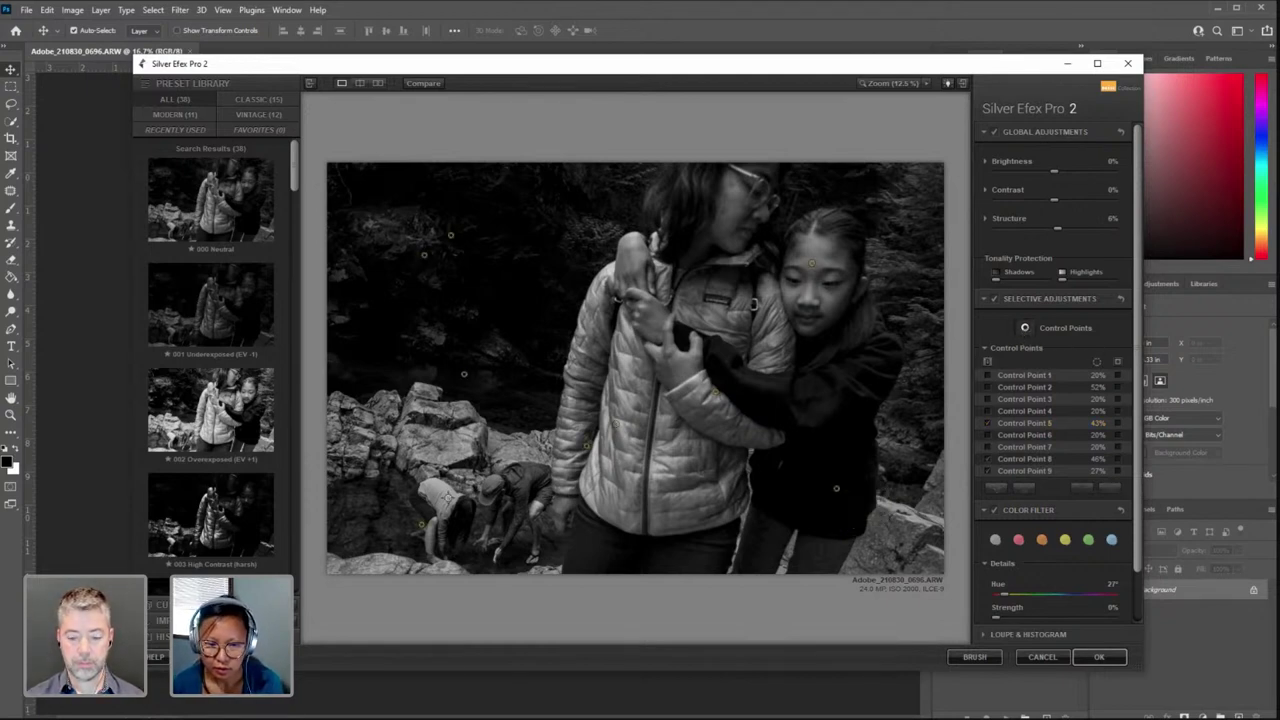
left_click(443, 497)
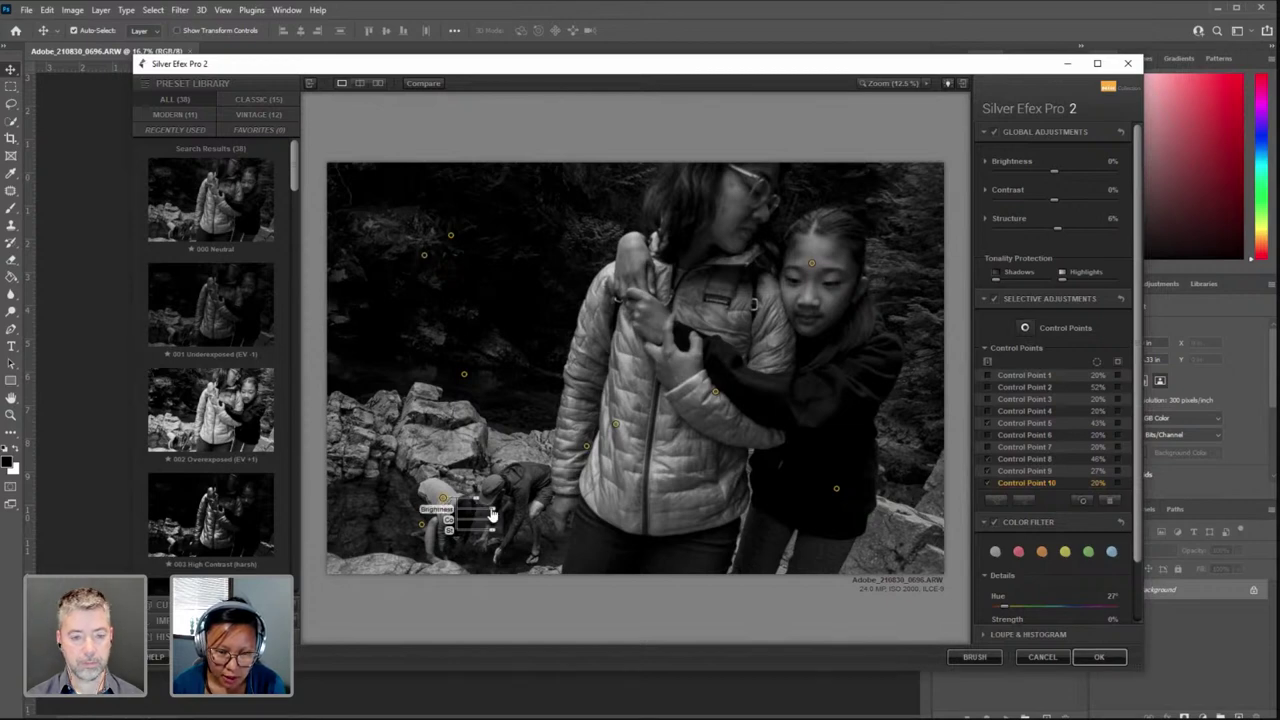
left_click_drag(491, 513, 501, 513)
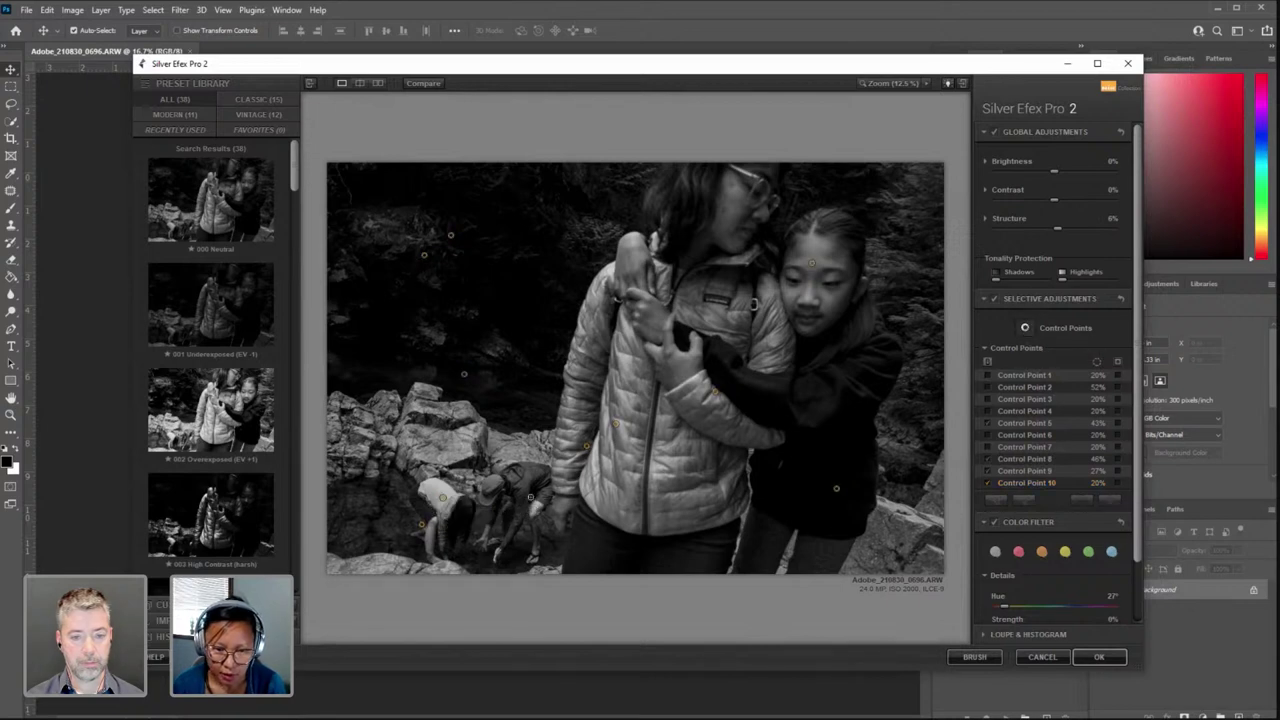
left_click(519, 492)
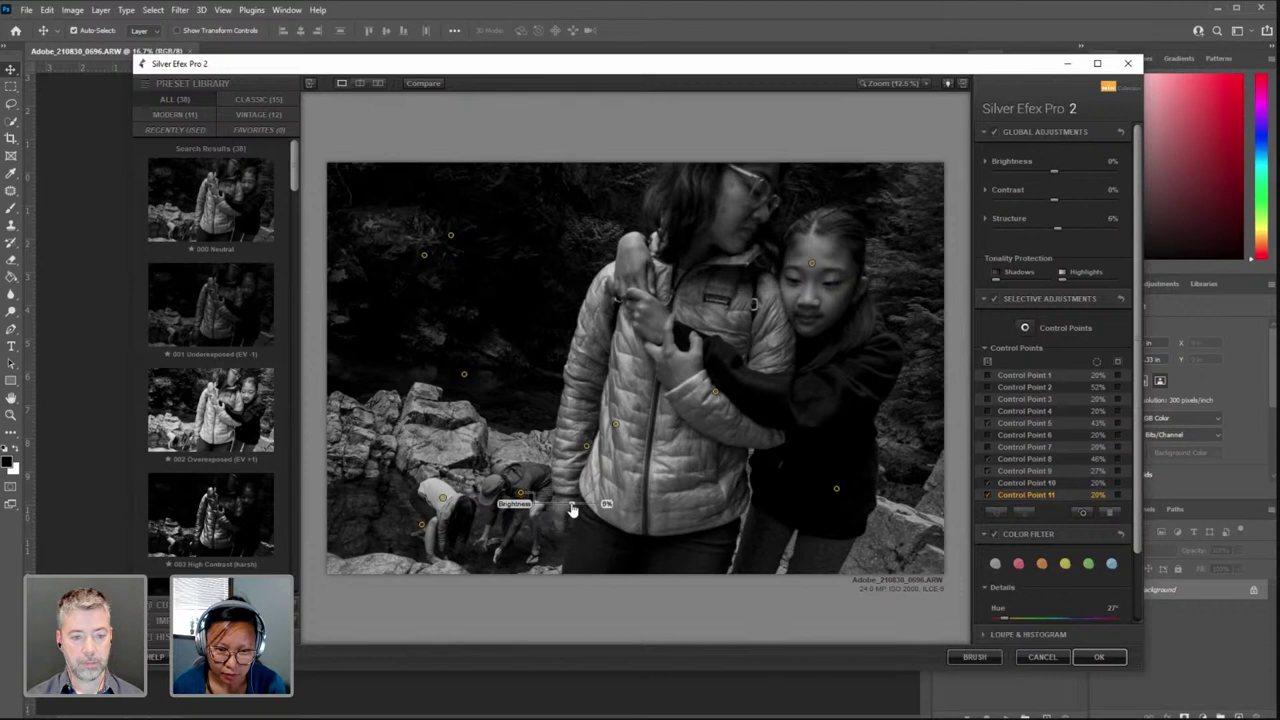
left_click_drag(572, 510, 575, 511)
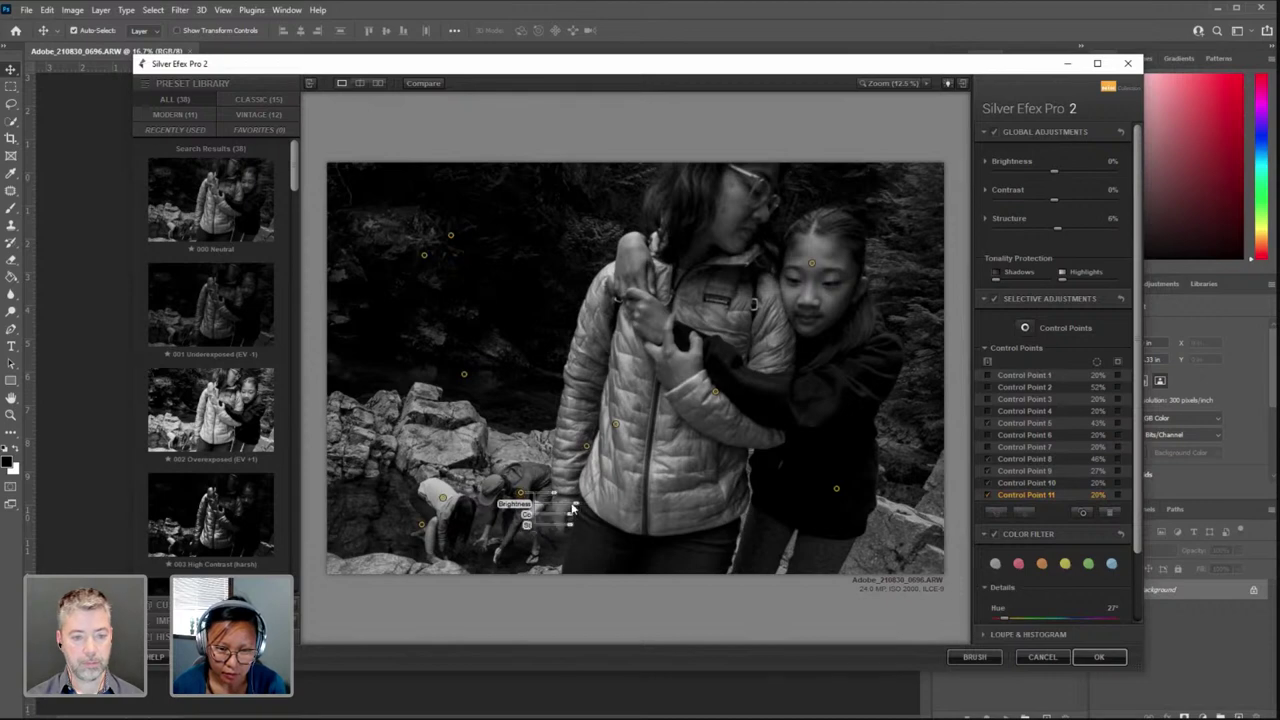
Step: Add two control points on the rocks by the children, darkening them to -31% and -14%
left_click(1025, 328)
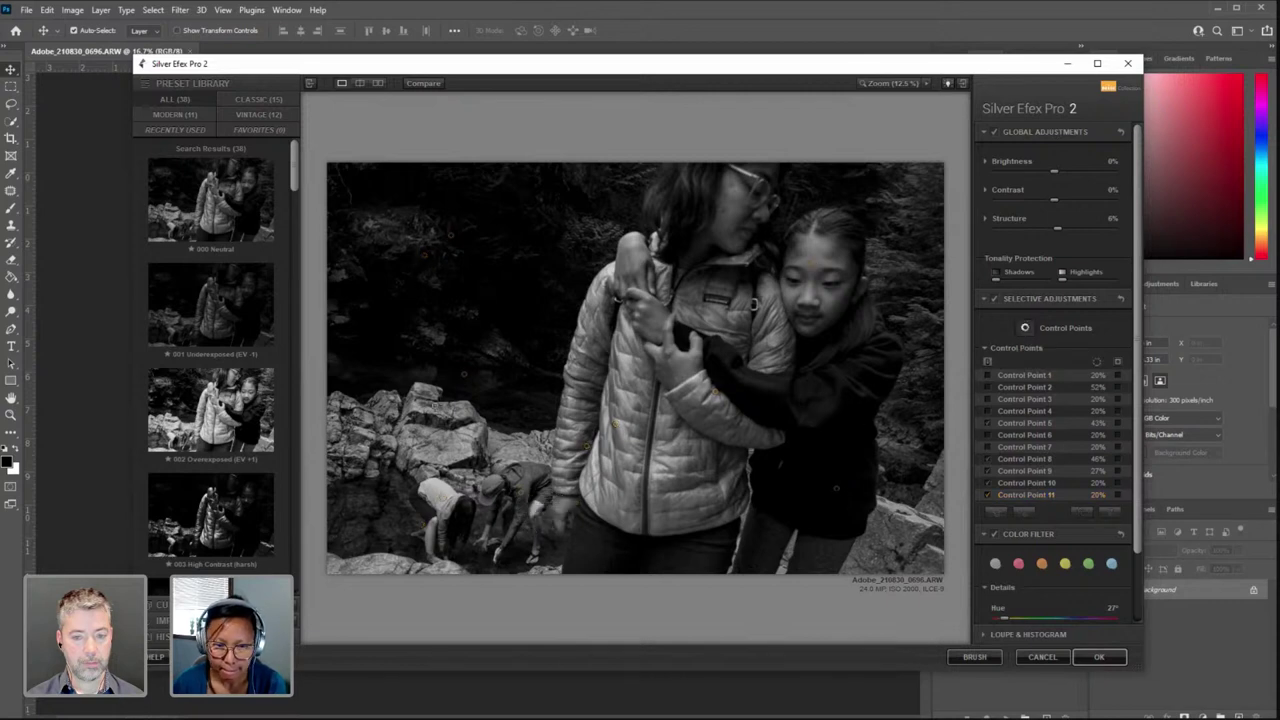
left_click(437, 455)
left_click_drag(438, 455, 481, 466)
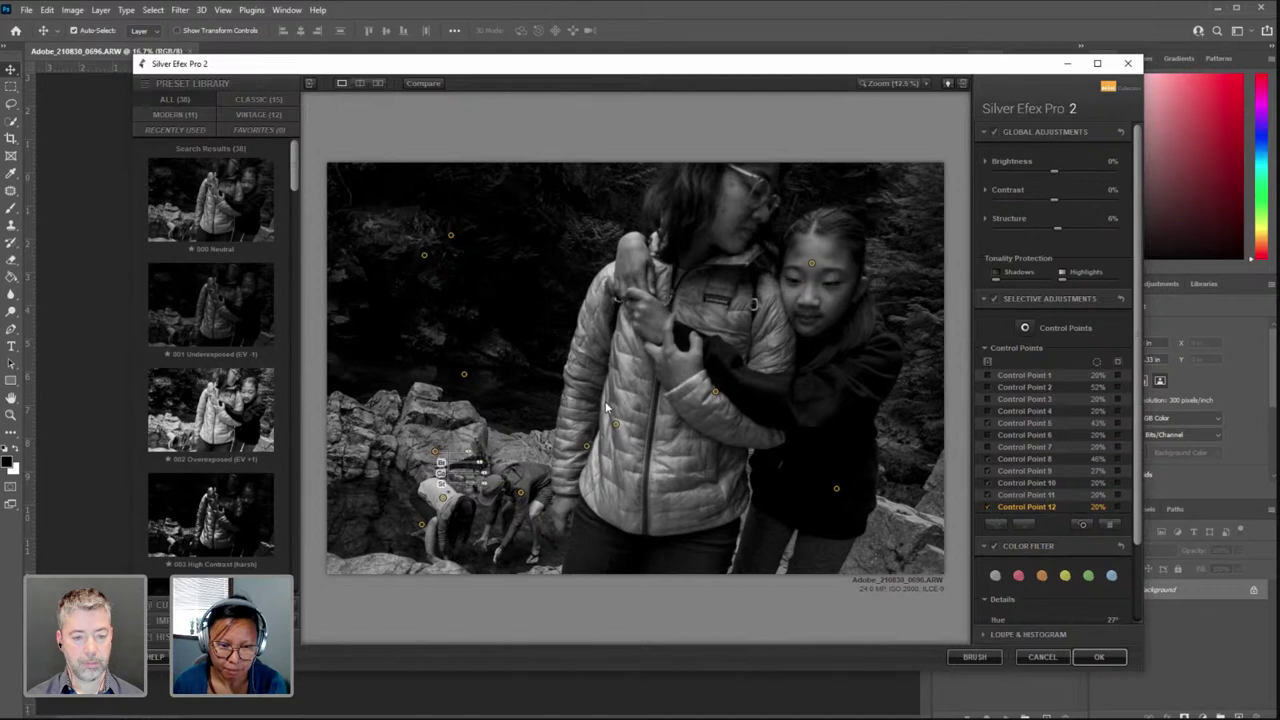
left_click(1025, 328)
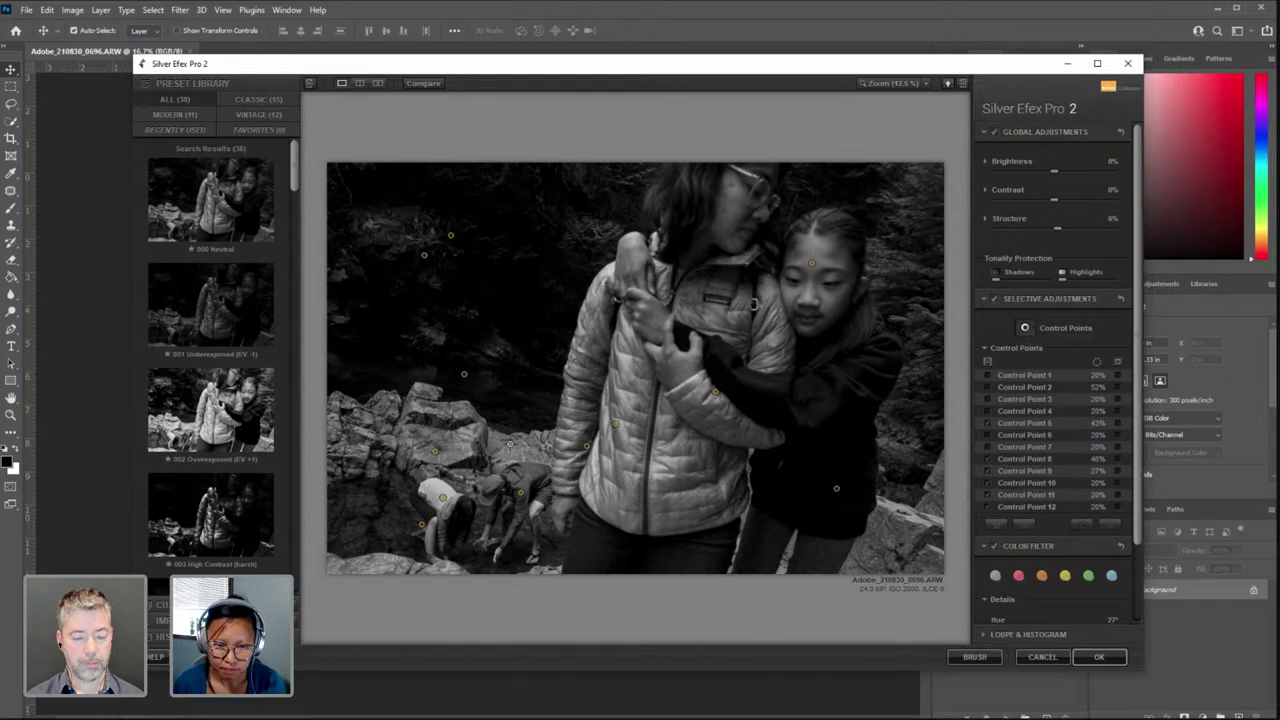
left_click(511, 447)
left_click_drag(557, 455, 542, 451)
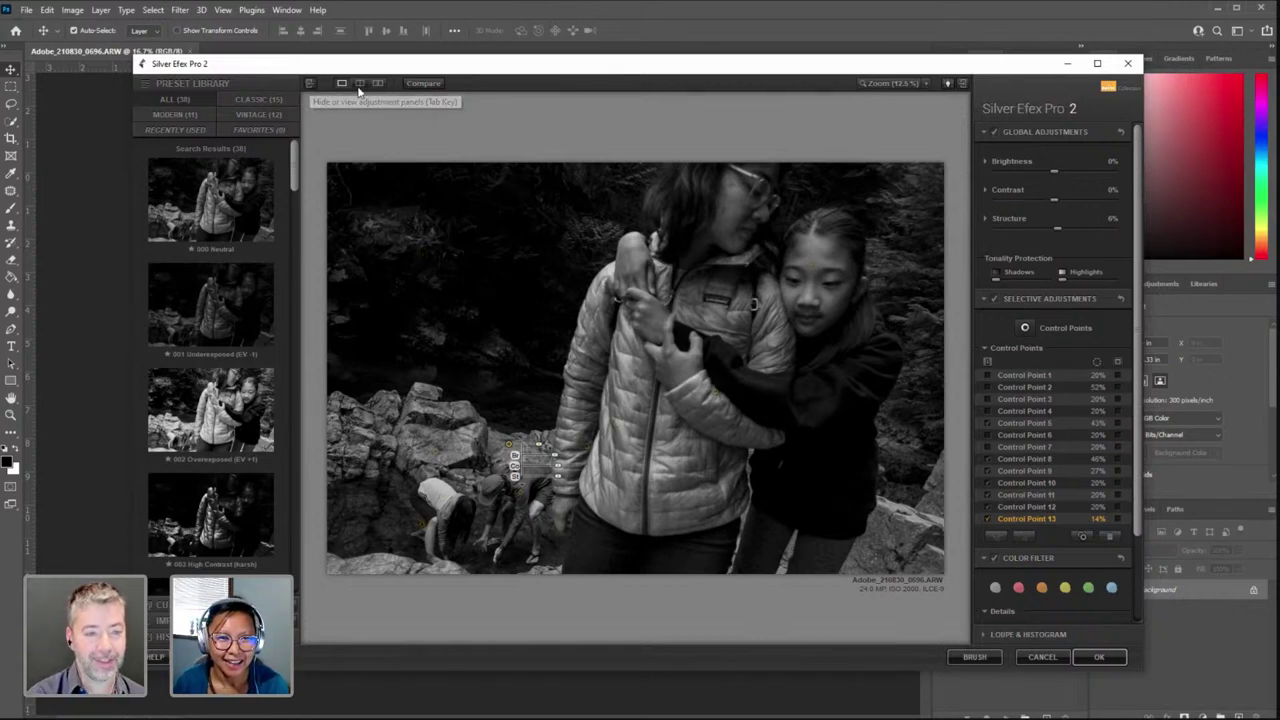
Step: Compare before and after repeatedly and move forest Control Point 8 up and to the right
left_click(422, 84)
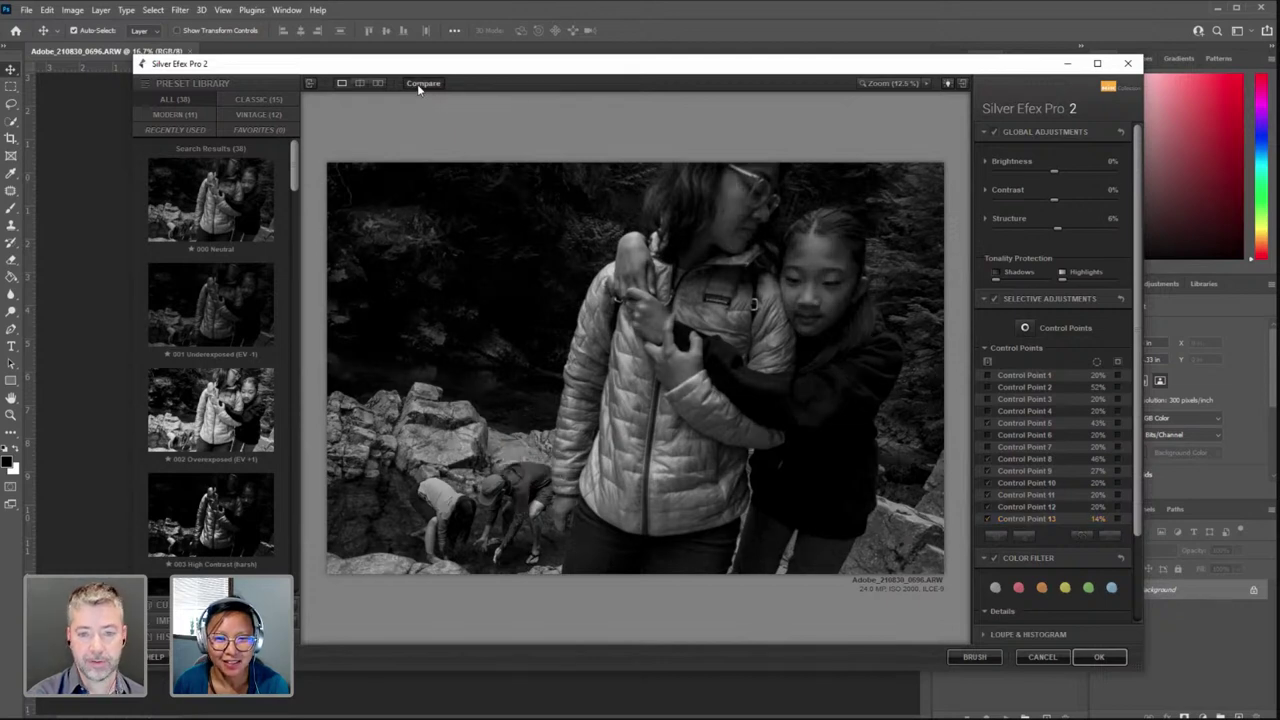
left_click(419, 86)
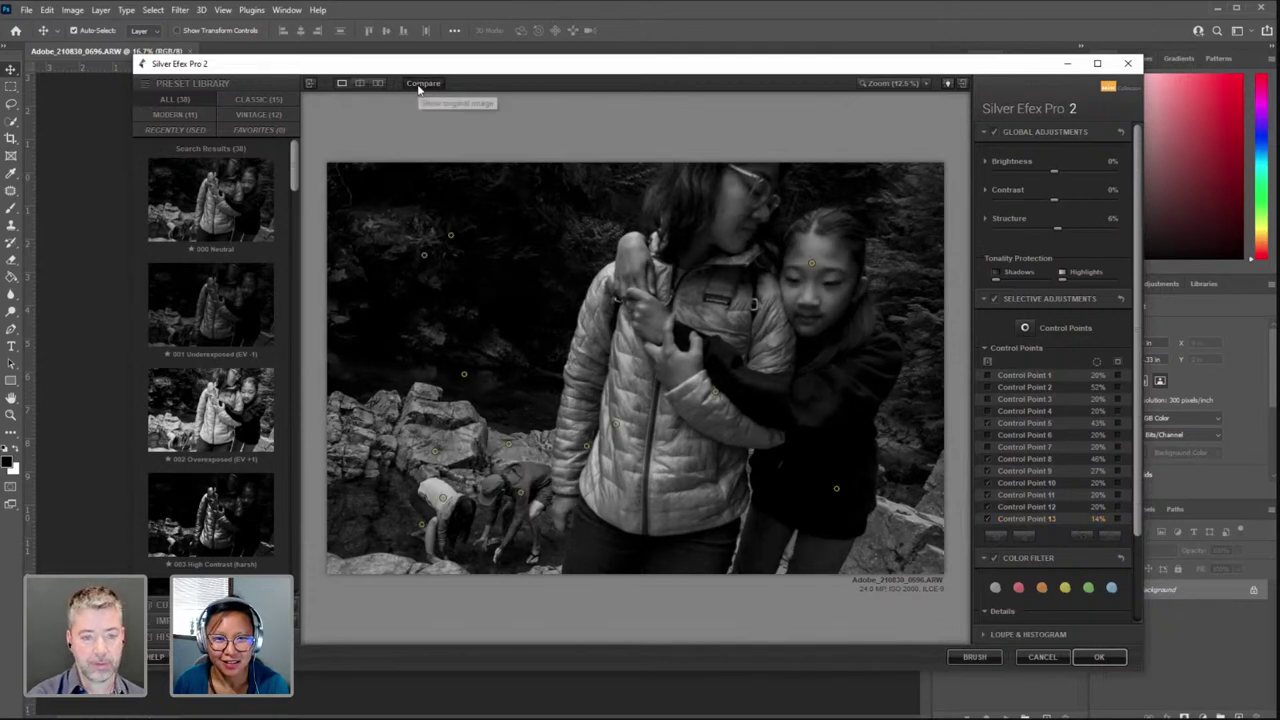
left_click(425, 85)
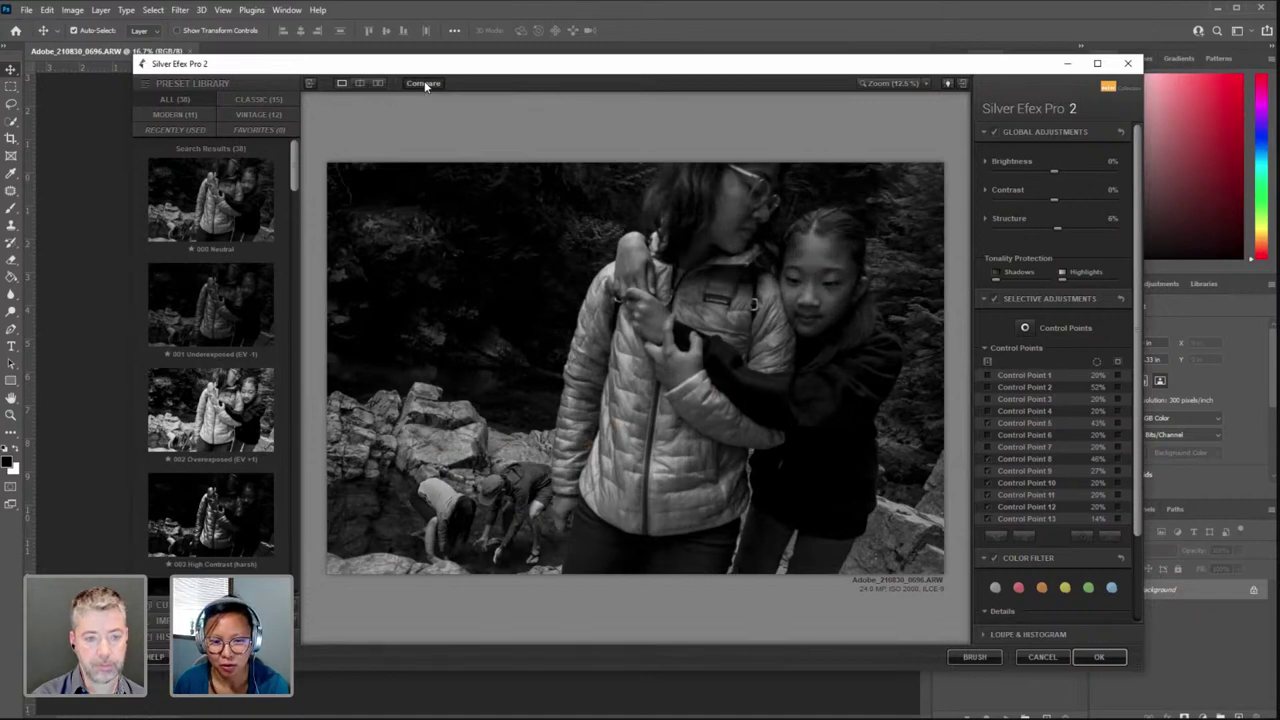
left_click(425, 84)
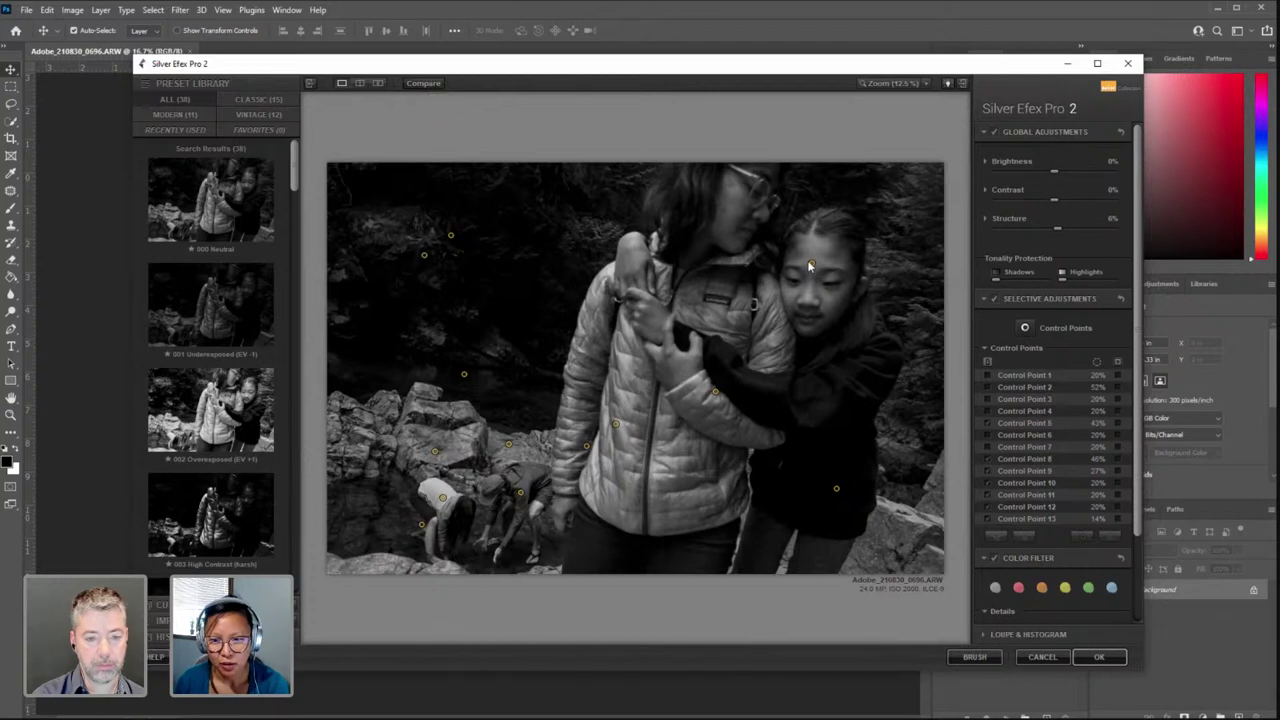
left_click(416, 86)
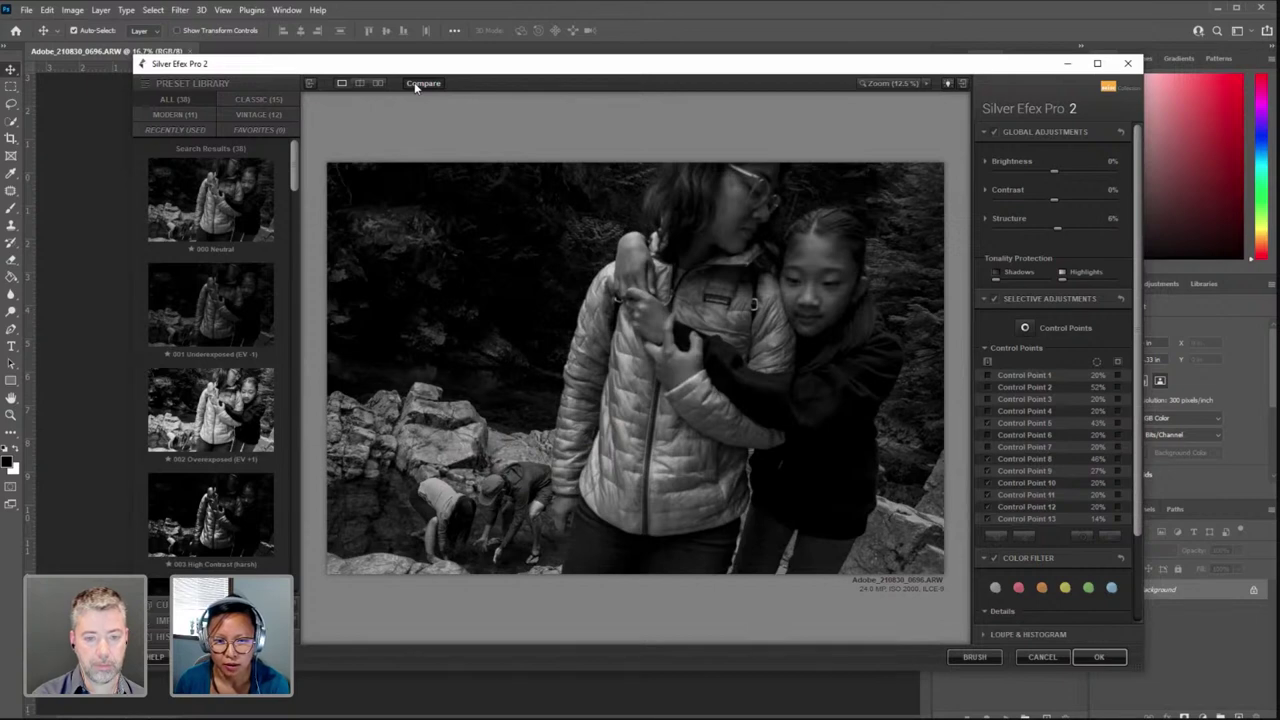
left_click(415, 87)
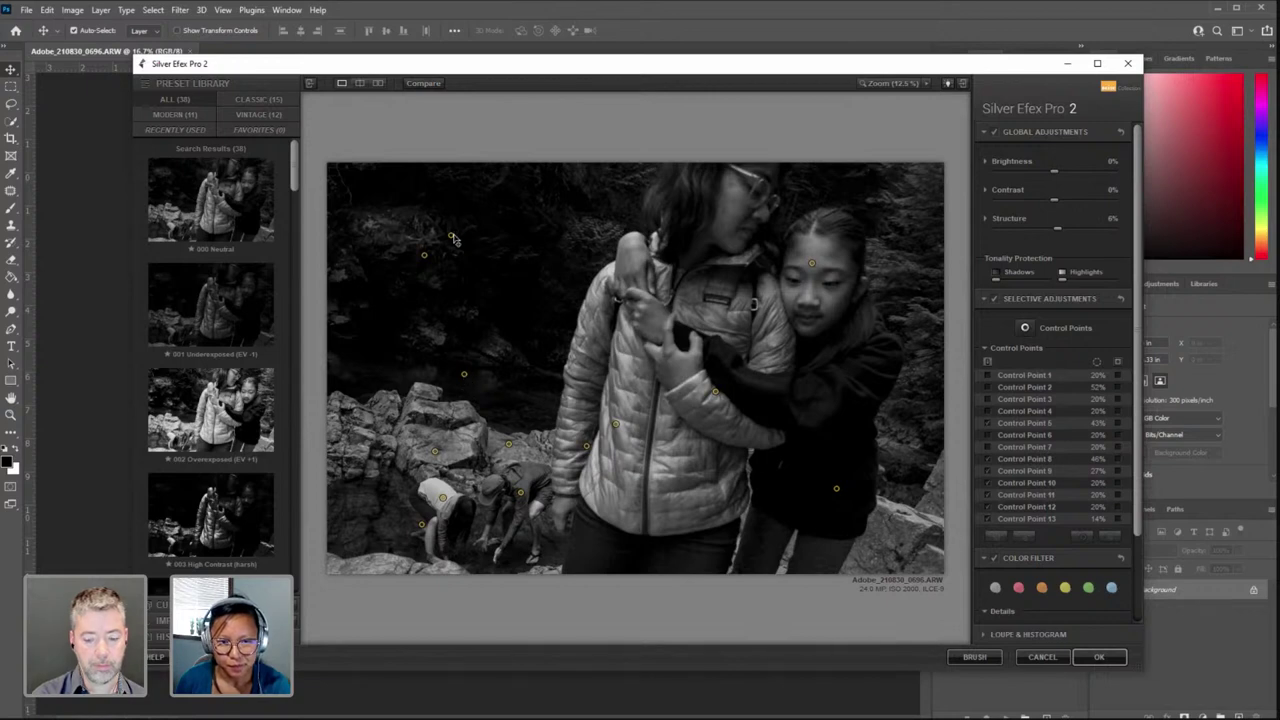
left_click_drag(451, 235, 554, 227)
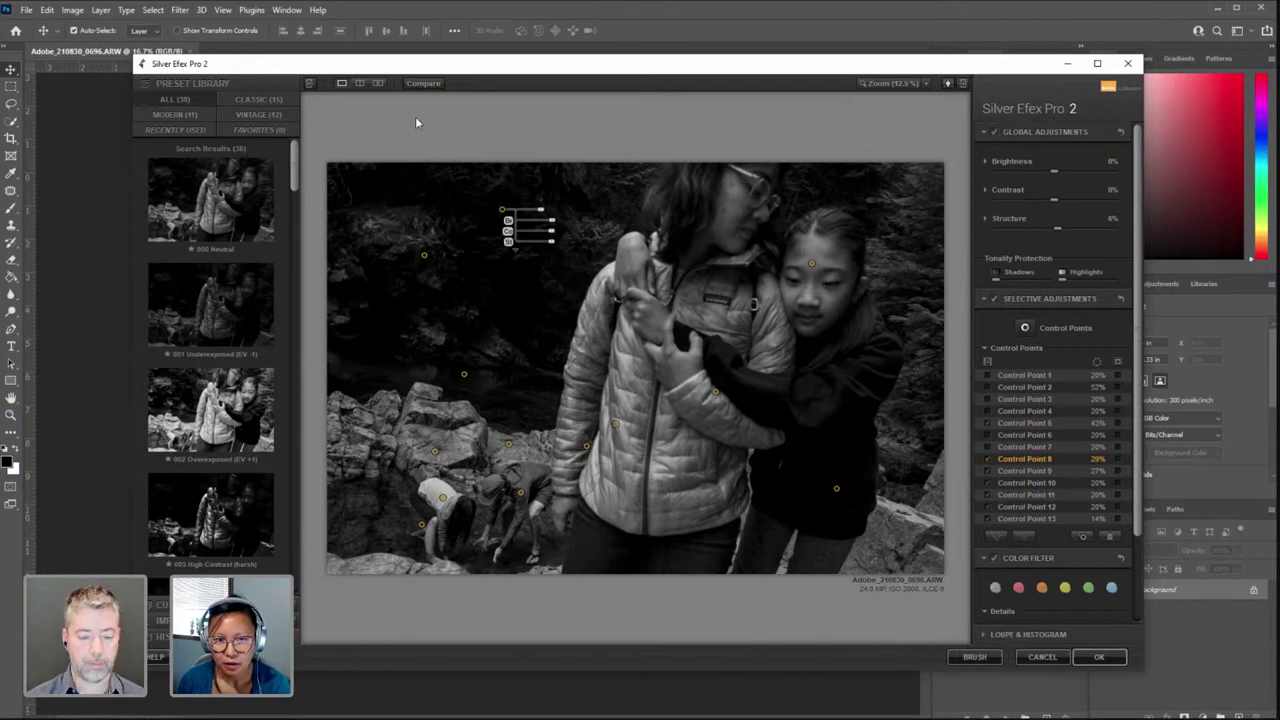
left_click(419, 85)
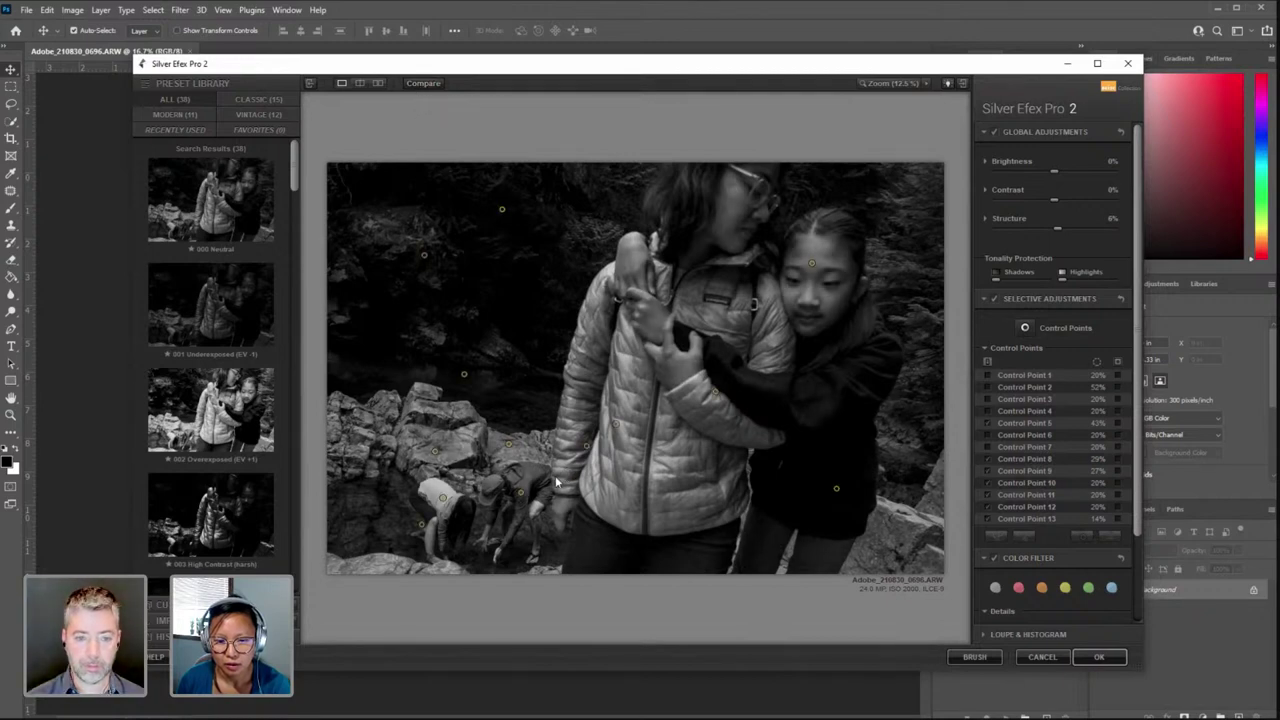
Step: Accept the Silver Efex edits and apply the black-and-white conversion to the Photoshop document
left_click(1097, 657)
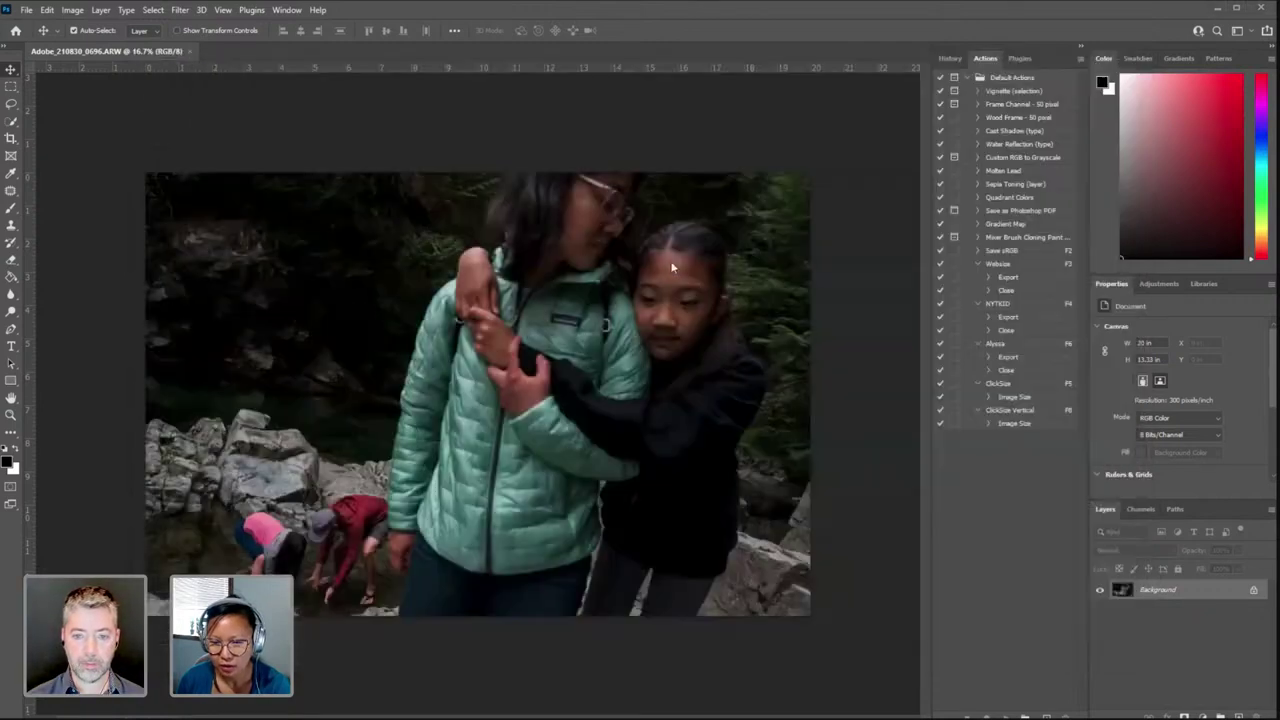
left_click(179, 12)
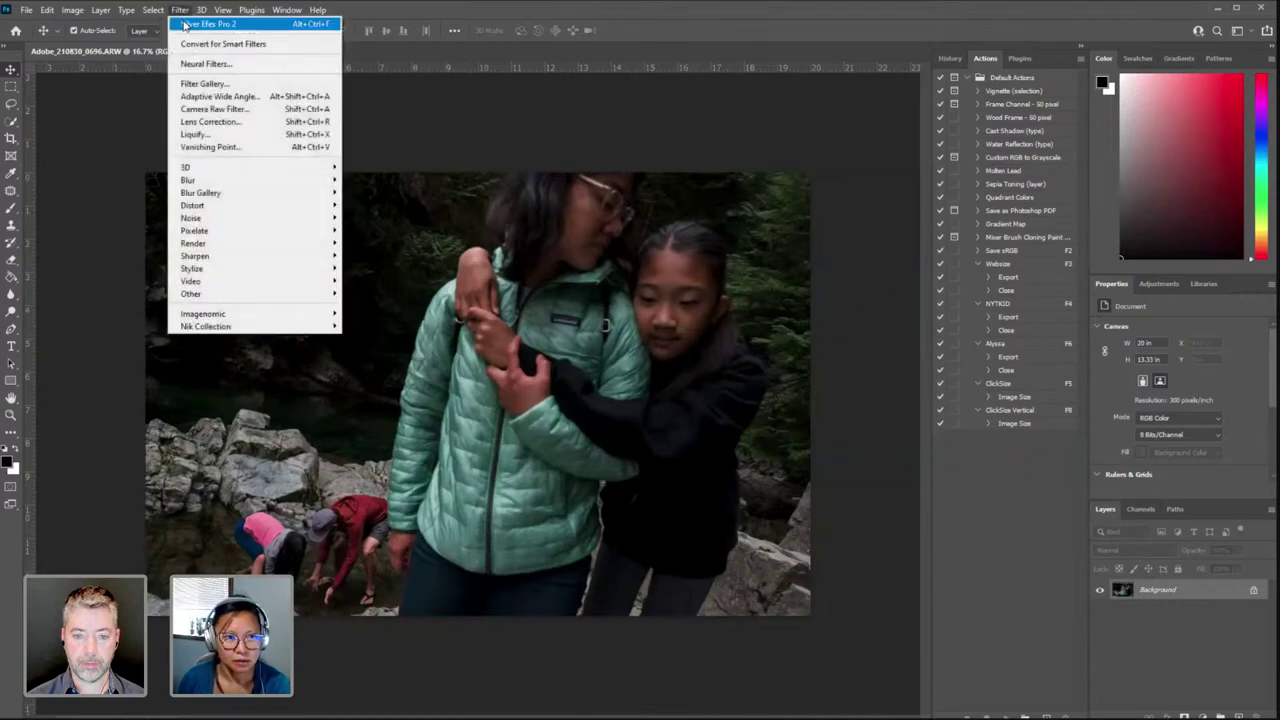
left_click(415, 192)
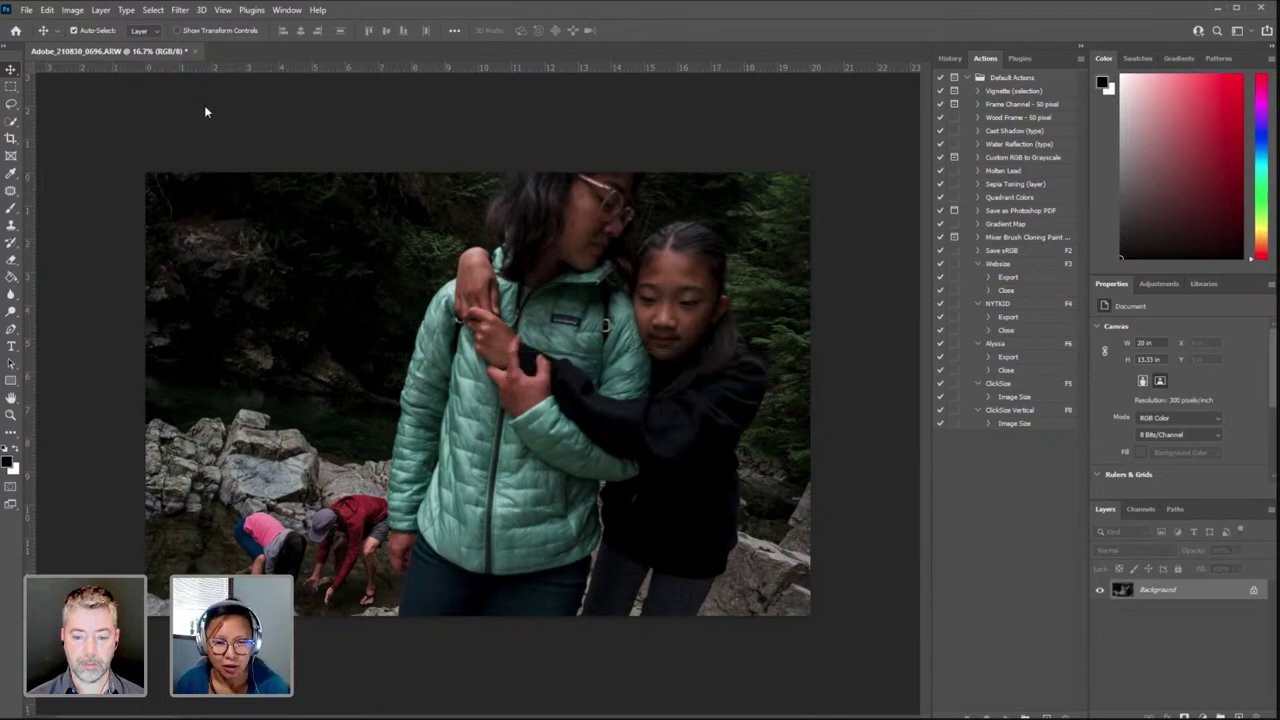
key("shift+ctrl+u")
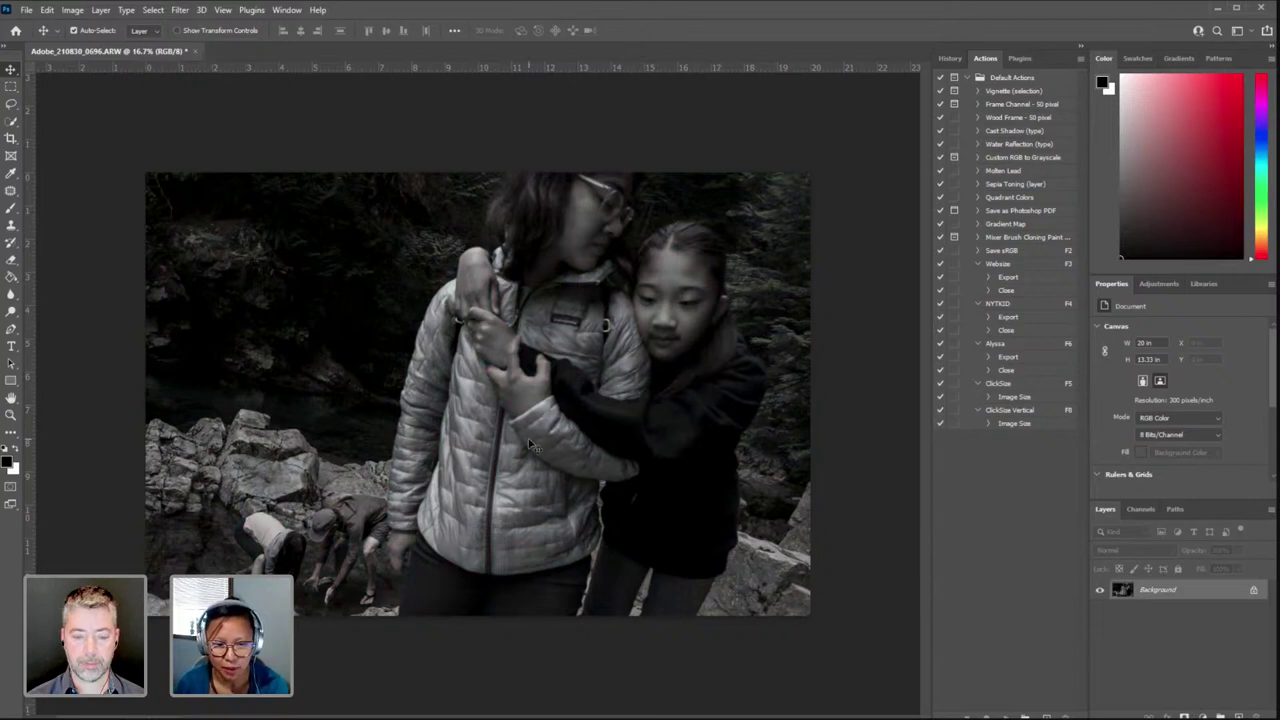
Step: Save the photo to the computer as JPEG Adobe_210830_0696BW.jpg, then close the document
left_click(27, 10)
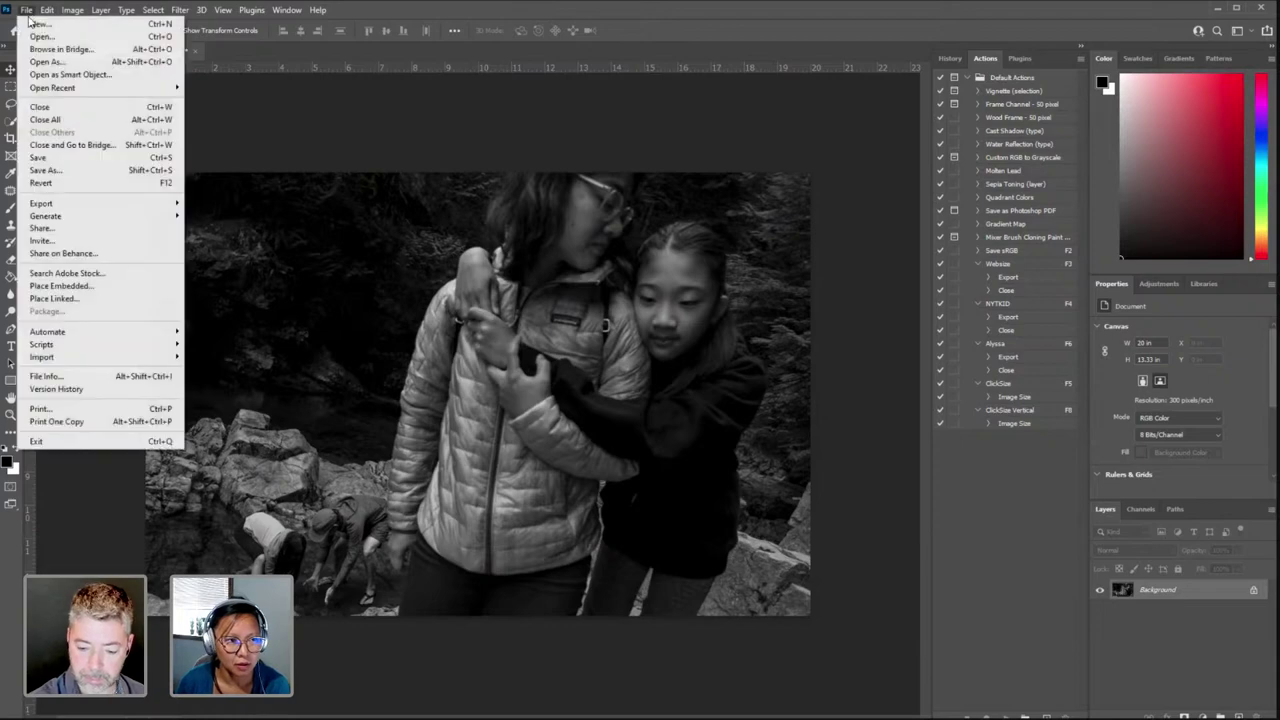
left_click(60, 166)
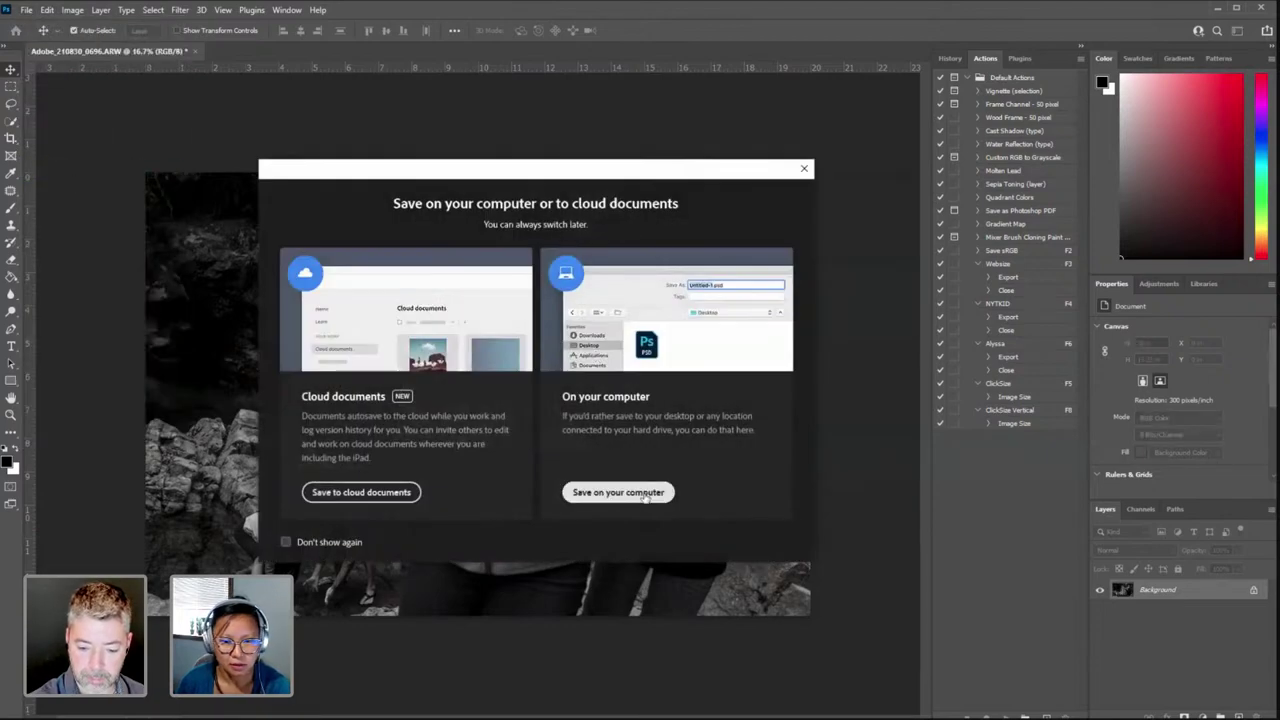
left_click(617, 491)
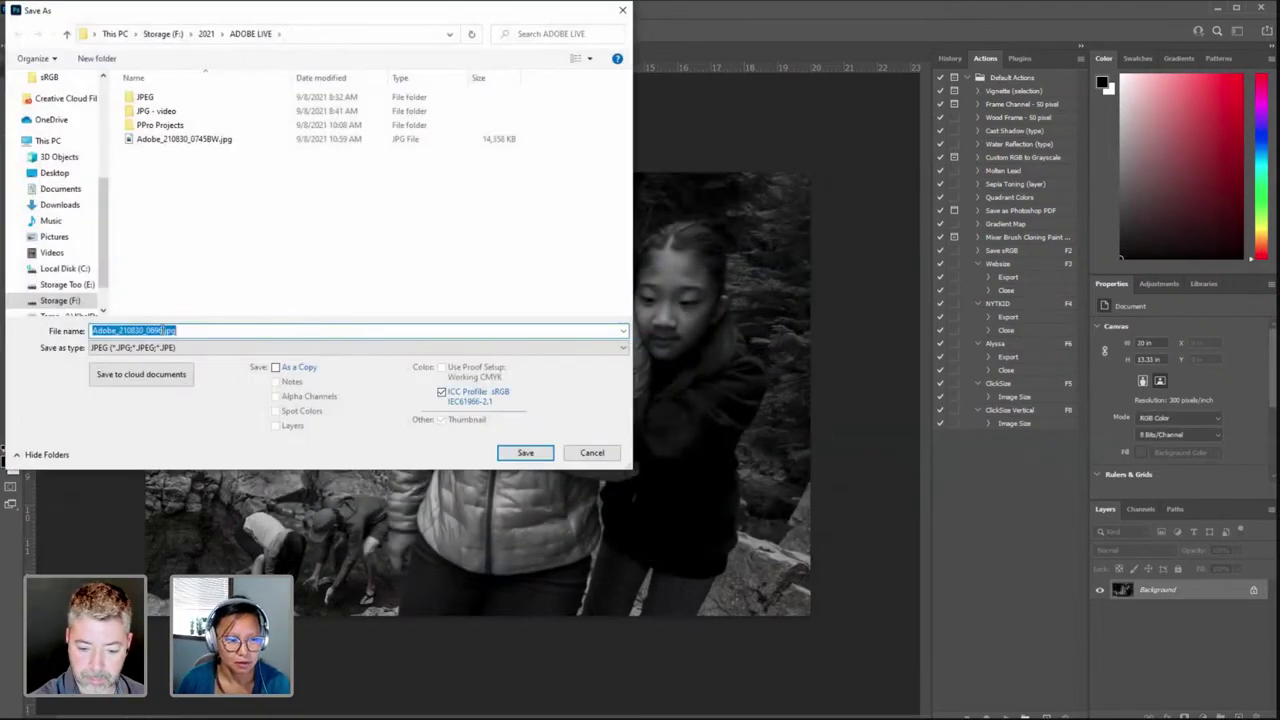
left_click(220, 330)
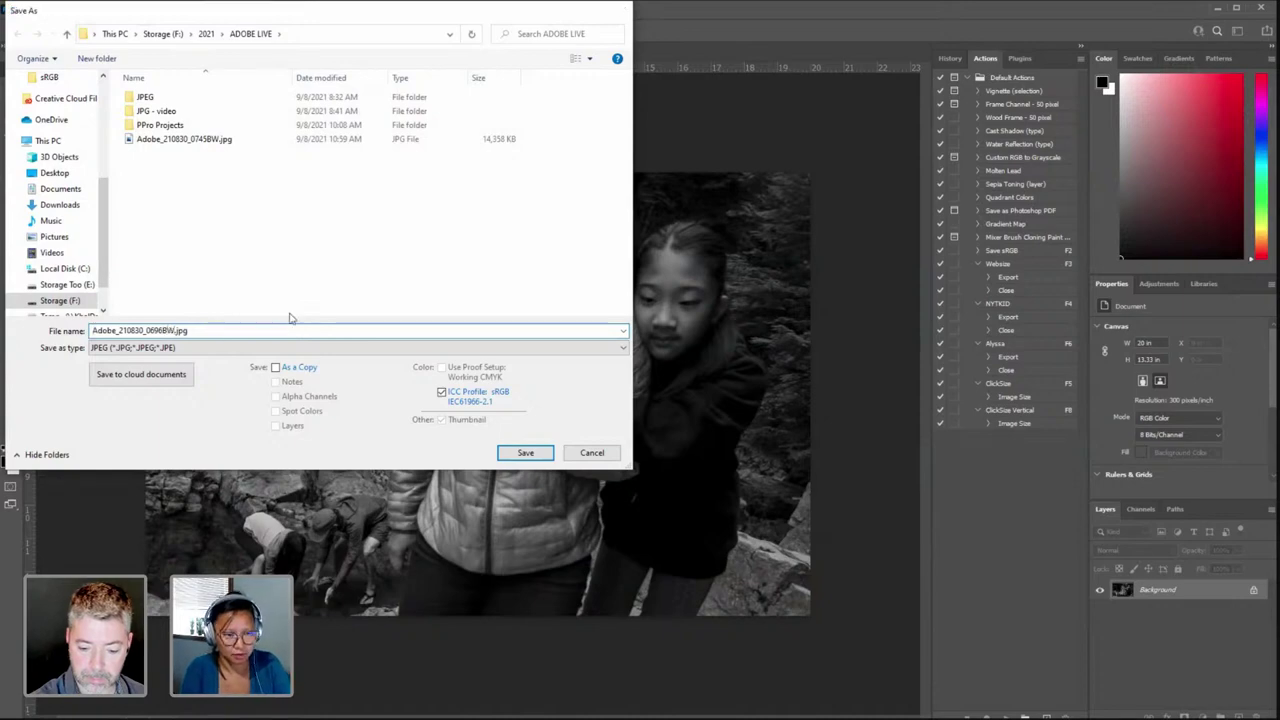
key("Return")
key("Return")
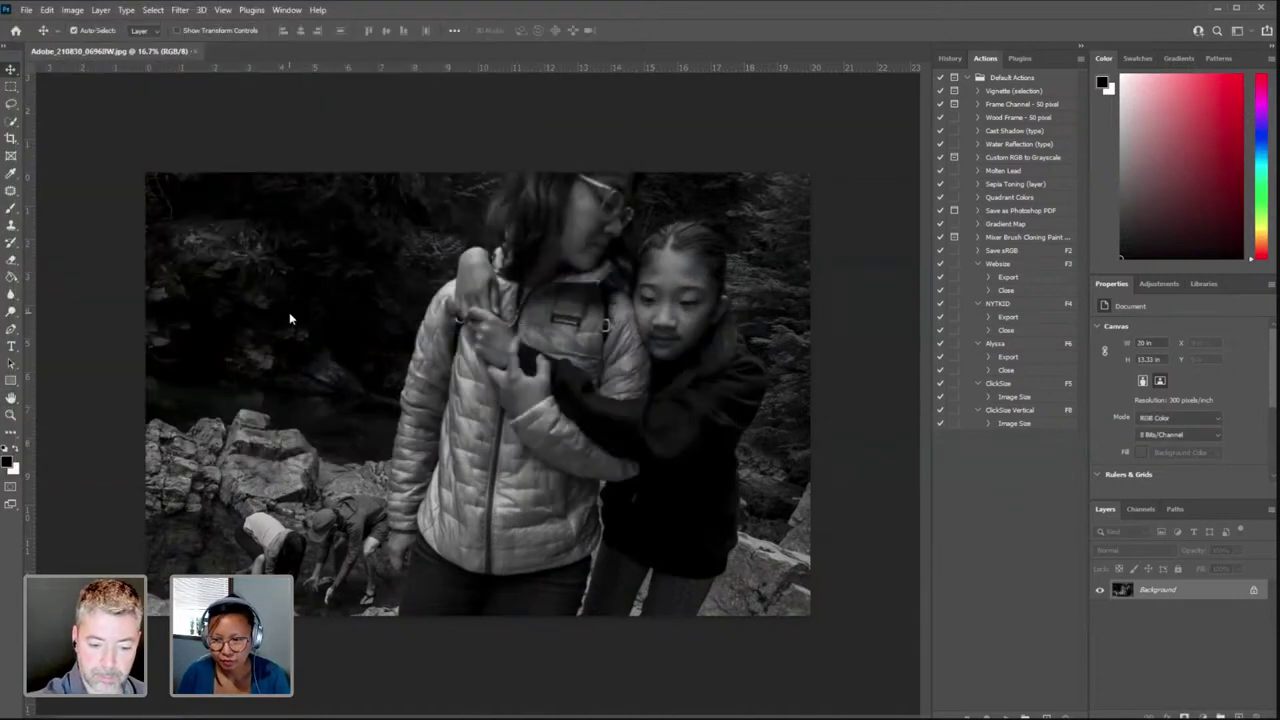
left_click(195, 50)
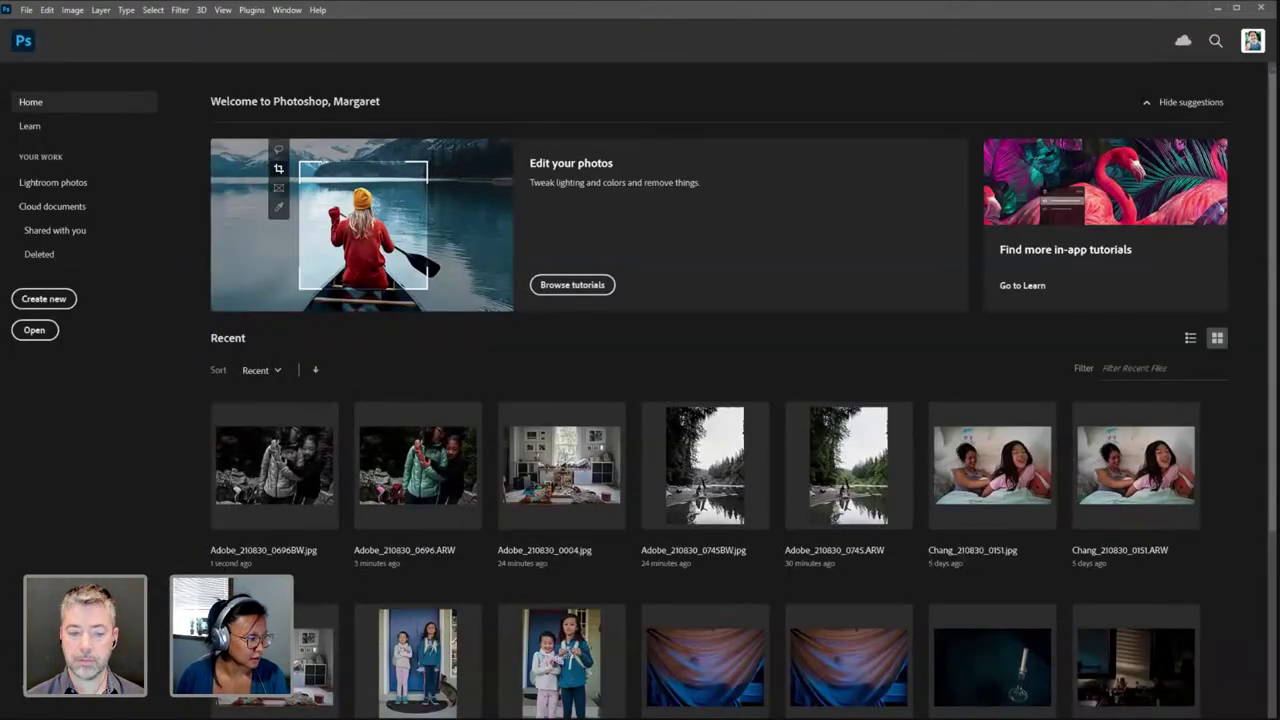
Step: Switch back to Adobe Bridge and open its JPG - video folder of labelled JPEG frames
key("alt+Tab")
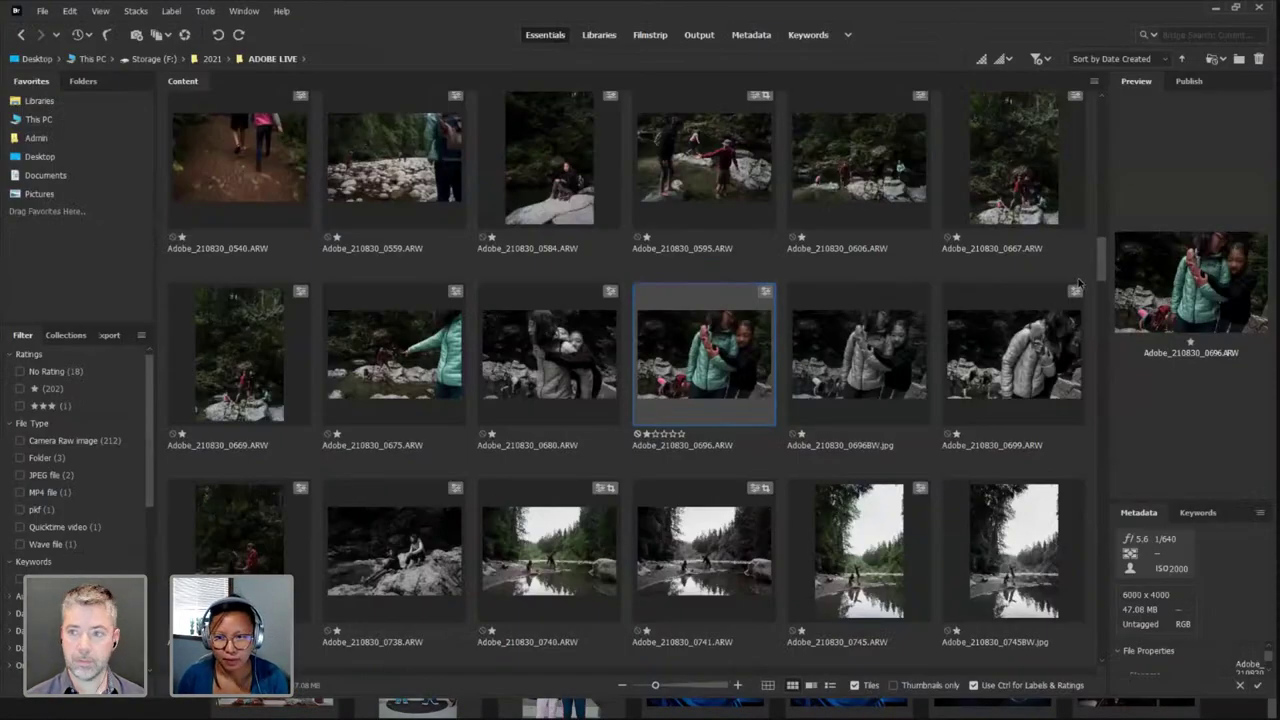
scroll(1098, 285, "up", 15)
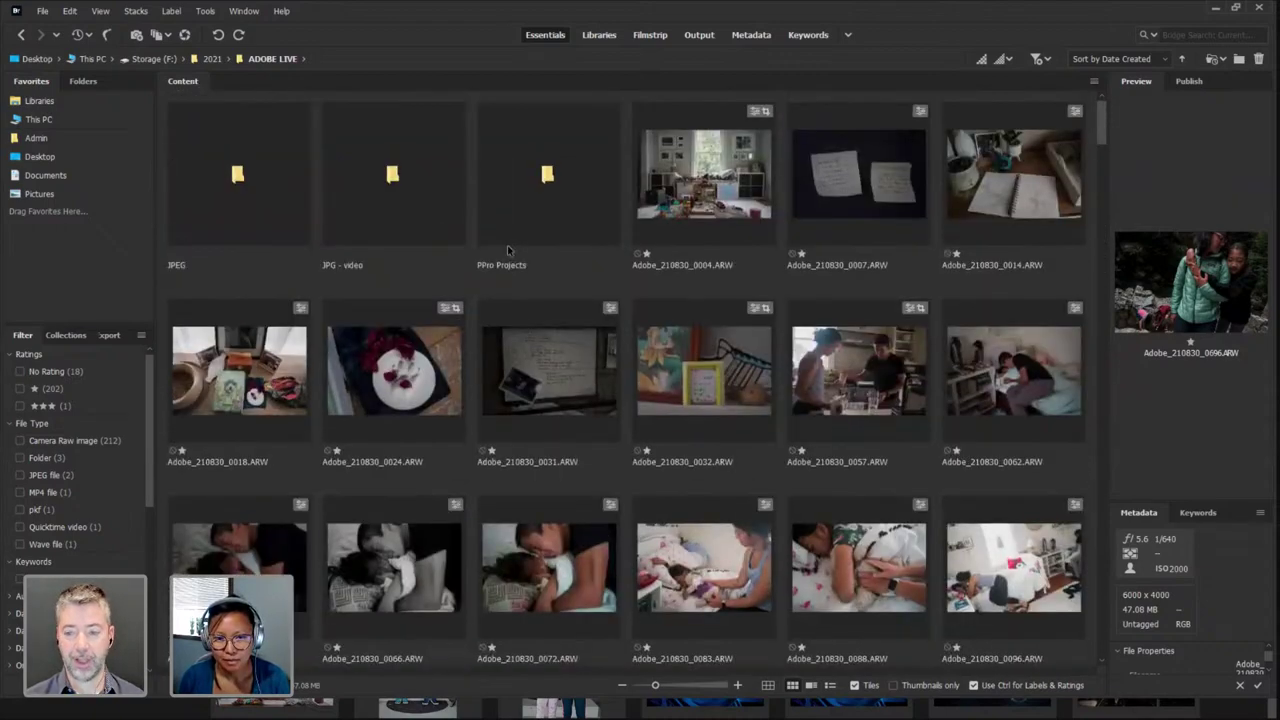
double_click(425, 234)
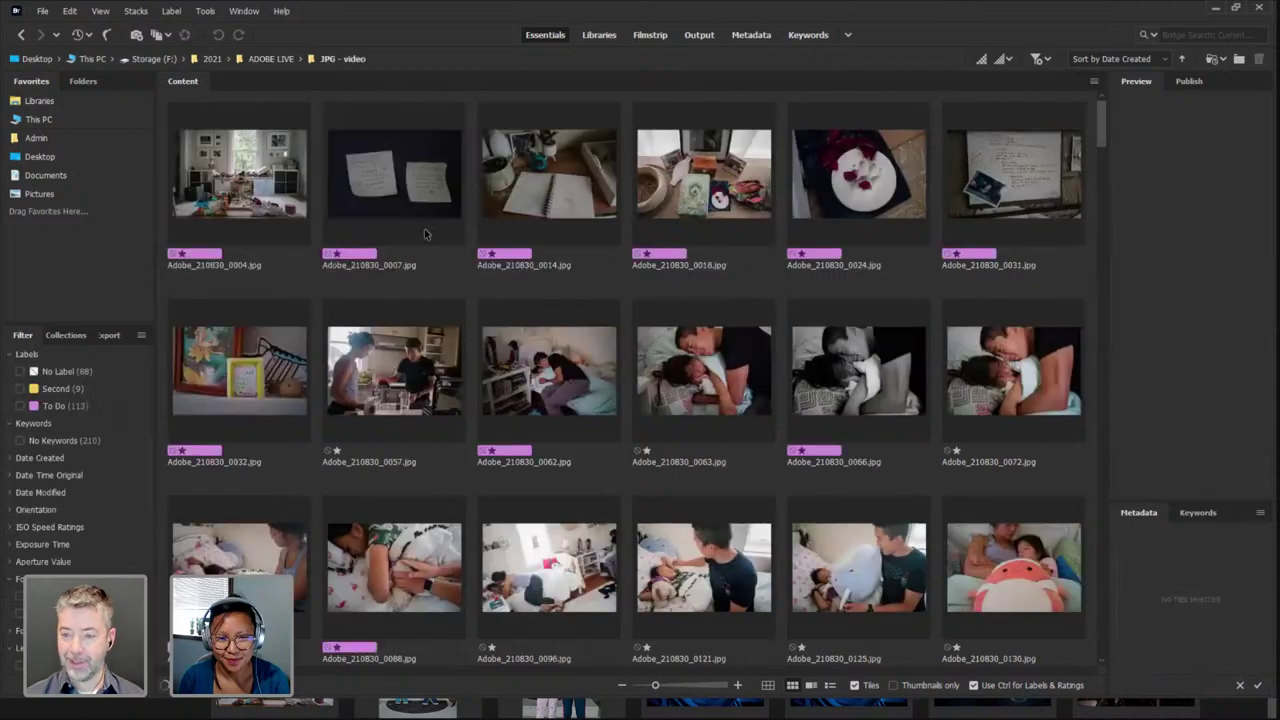